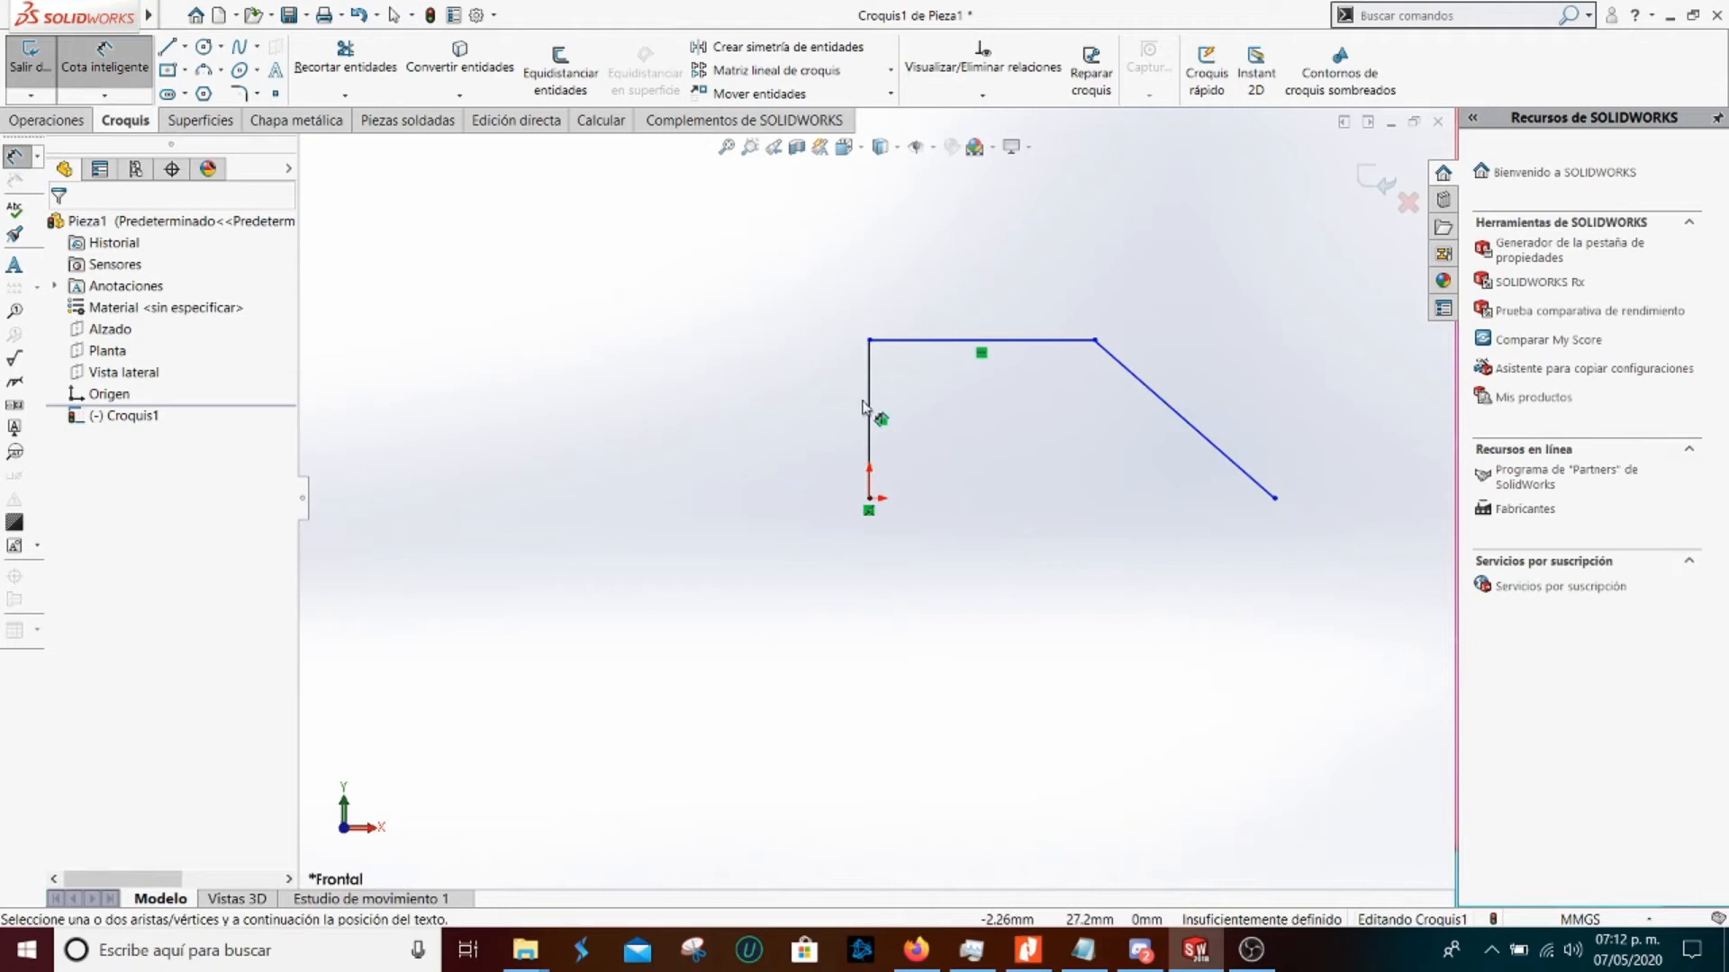
Dimension the lengths of the vertical line at the origin and the upper horizontal line
{"action": "left_click", "coordinate": [660, 402]}
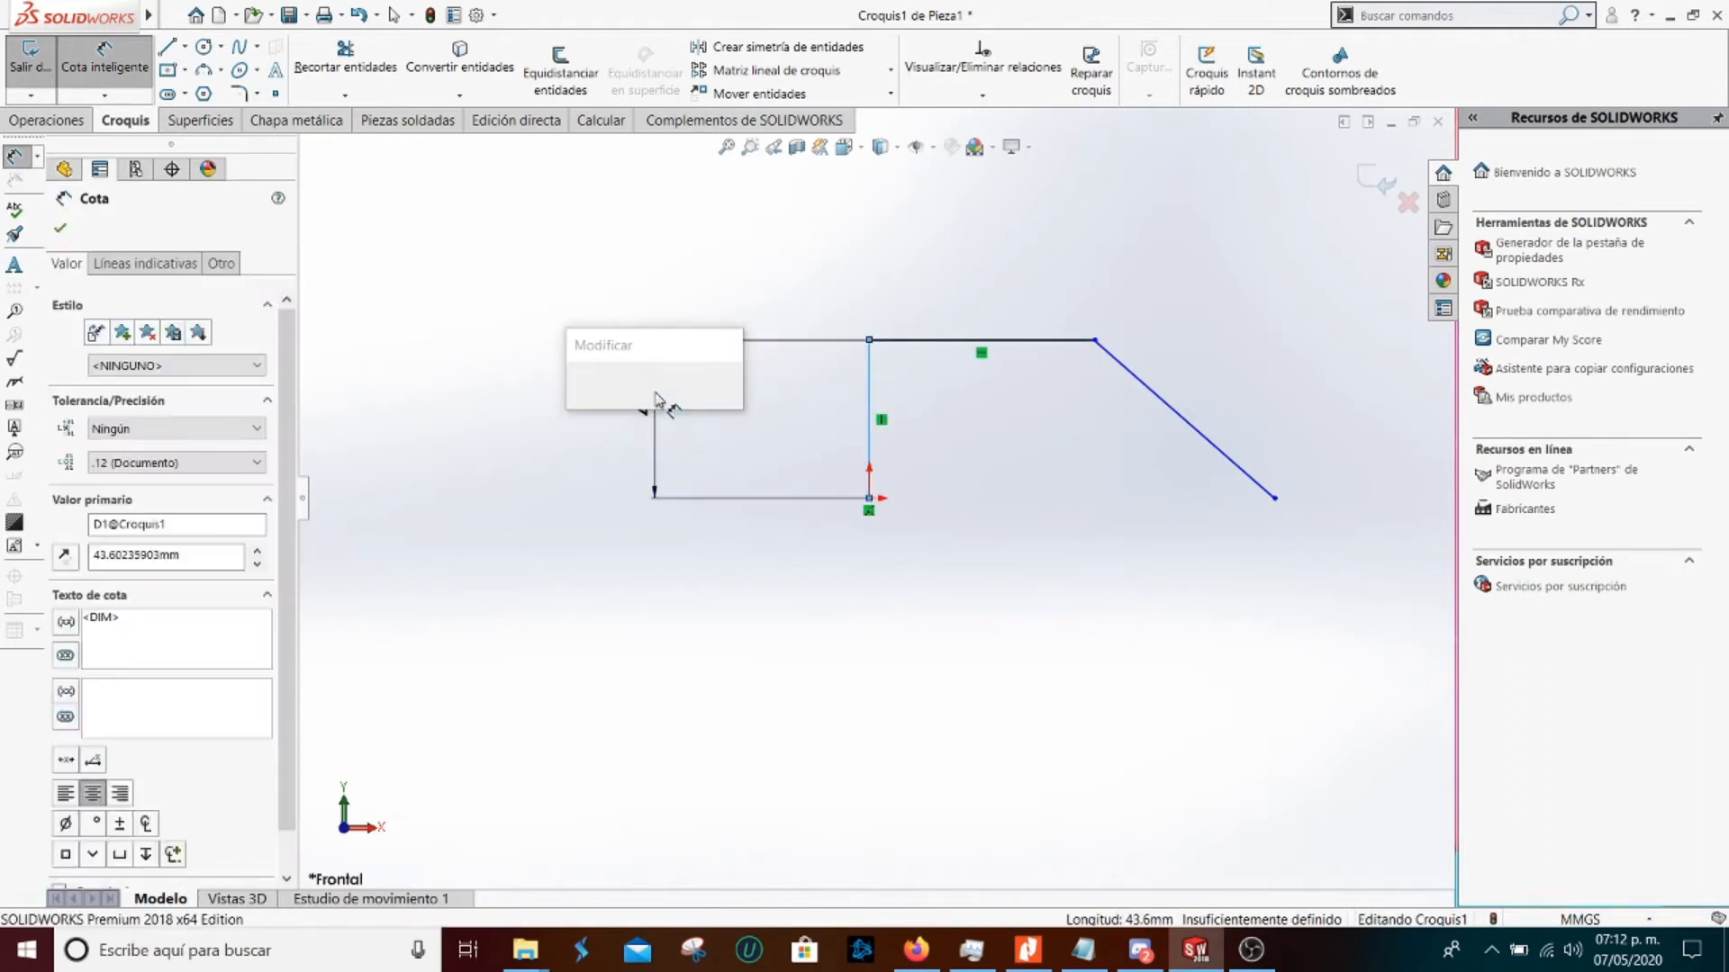
{"action": "key", "text": "Return"}
{"action": "left_click", "coordinate": [925, 342]}
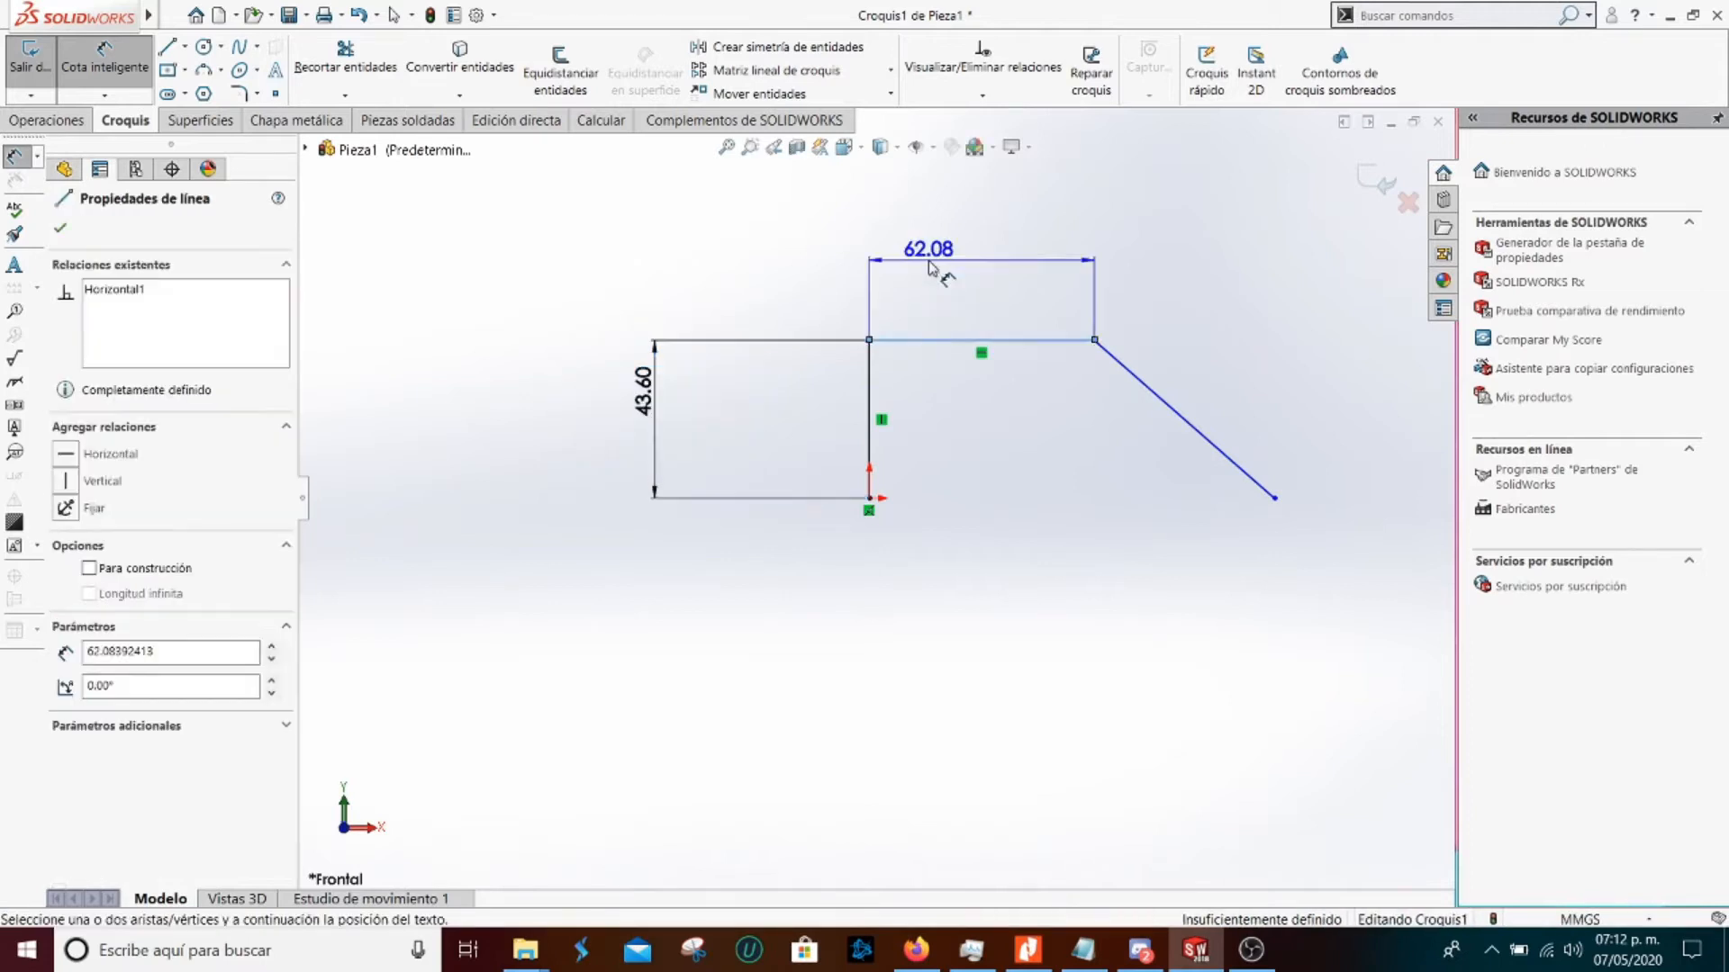
{"action": "left_click", "coordinate": [937, 263]}
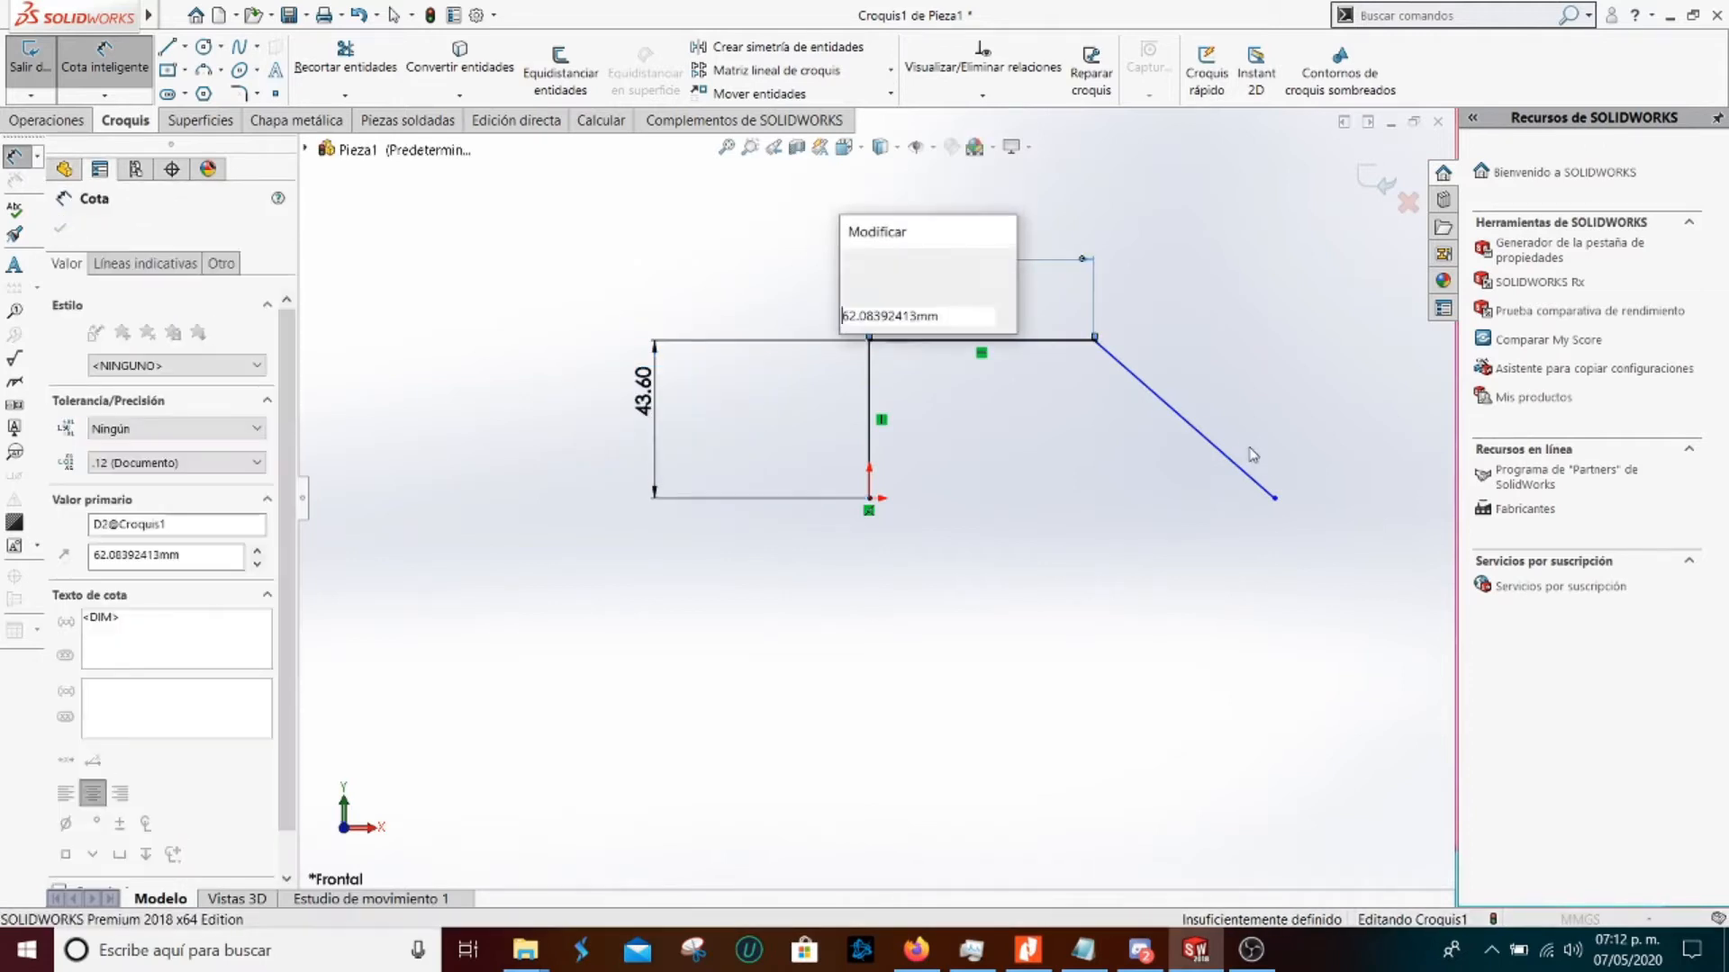
{"action": "scroll", "coordinate": [931, 267], "scroll_direction": "up", "scroll_amount": 1}
{"action": "key", "text": "Return"}
Dimension the sloped line's horizontal extent and set it to 40 mm
{"action": "left_click", "coordinate": [1269, 468]}
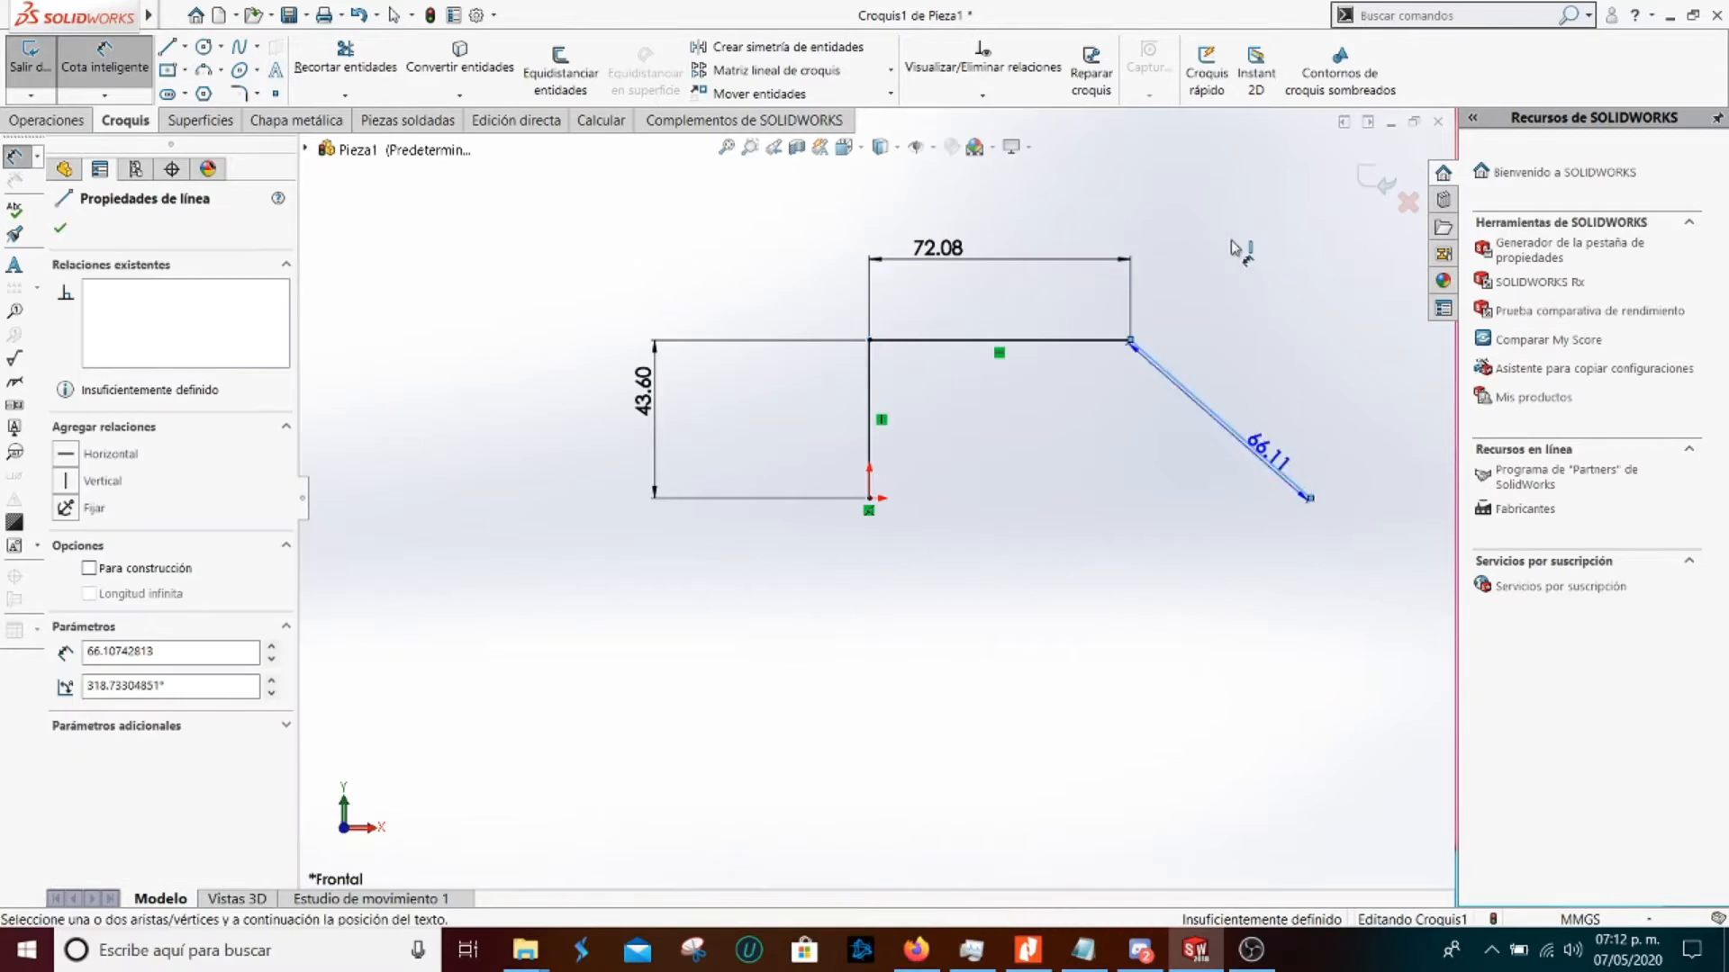
{"action": "left_click", "coordinate": [1238, 247]}
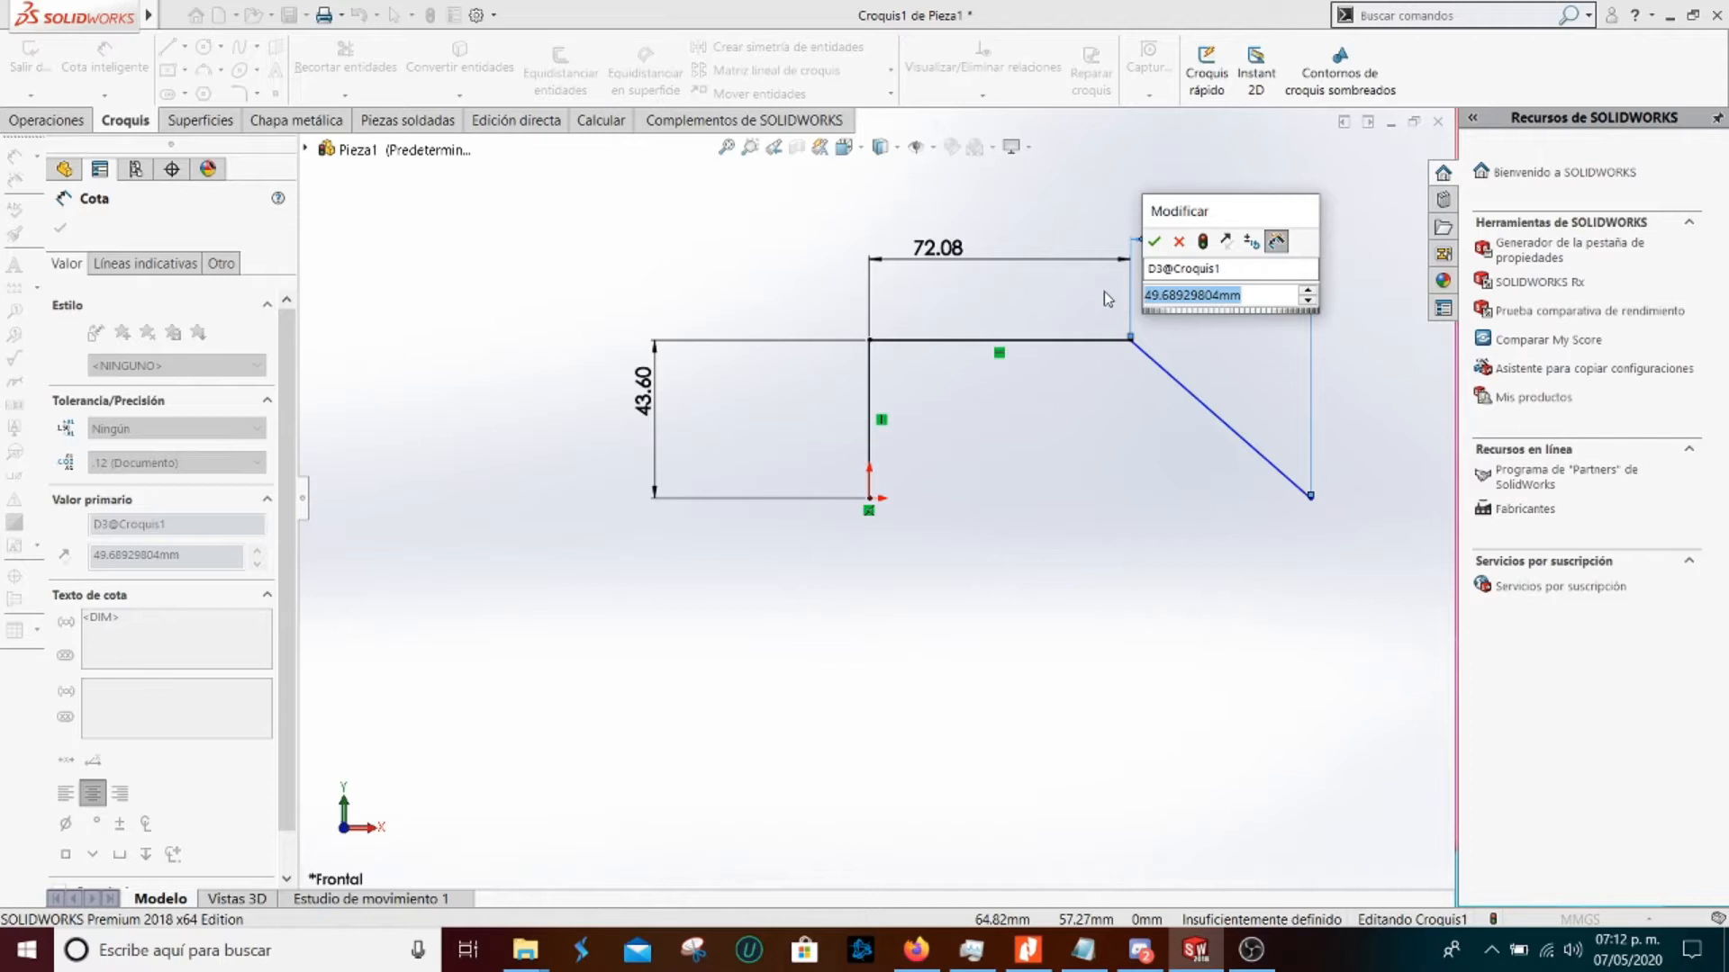
{"action": "type", "text": "40"}
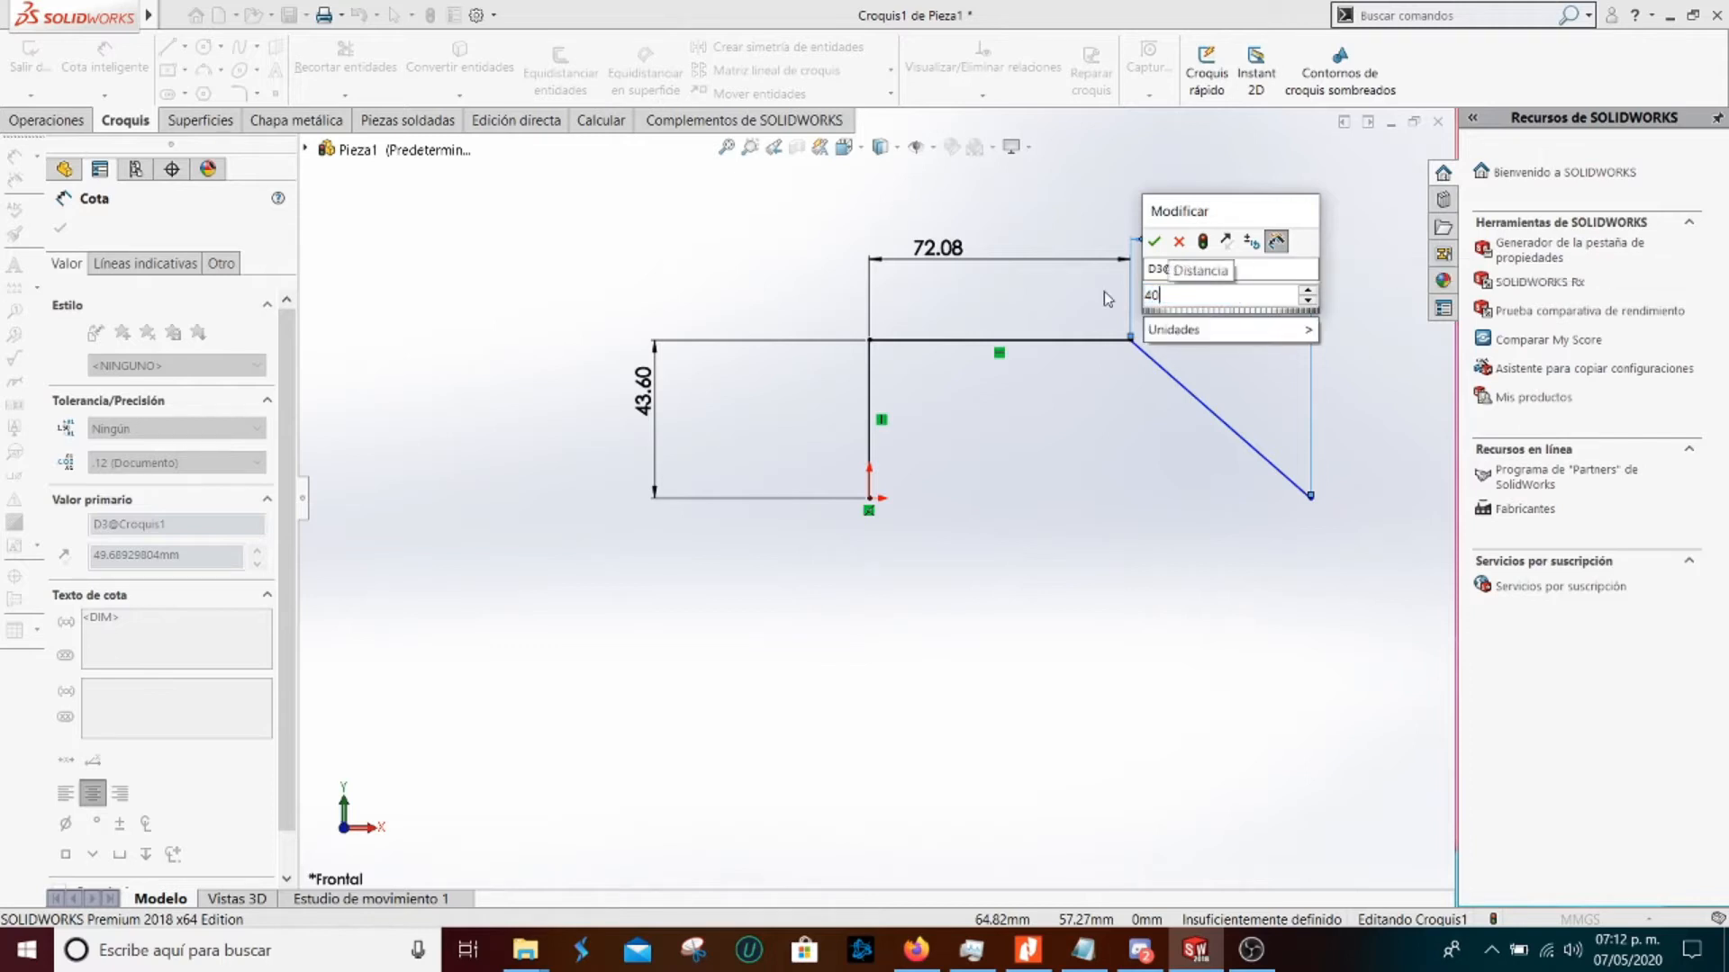
{"action": "key", "text": "Return"}
{"action": "key", "text": "Escape"}
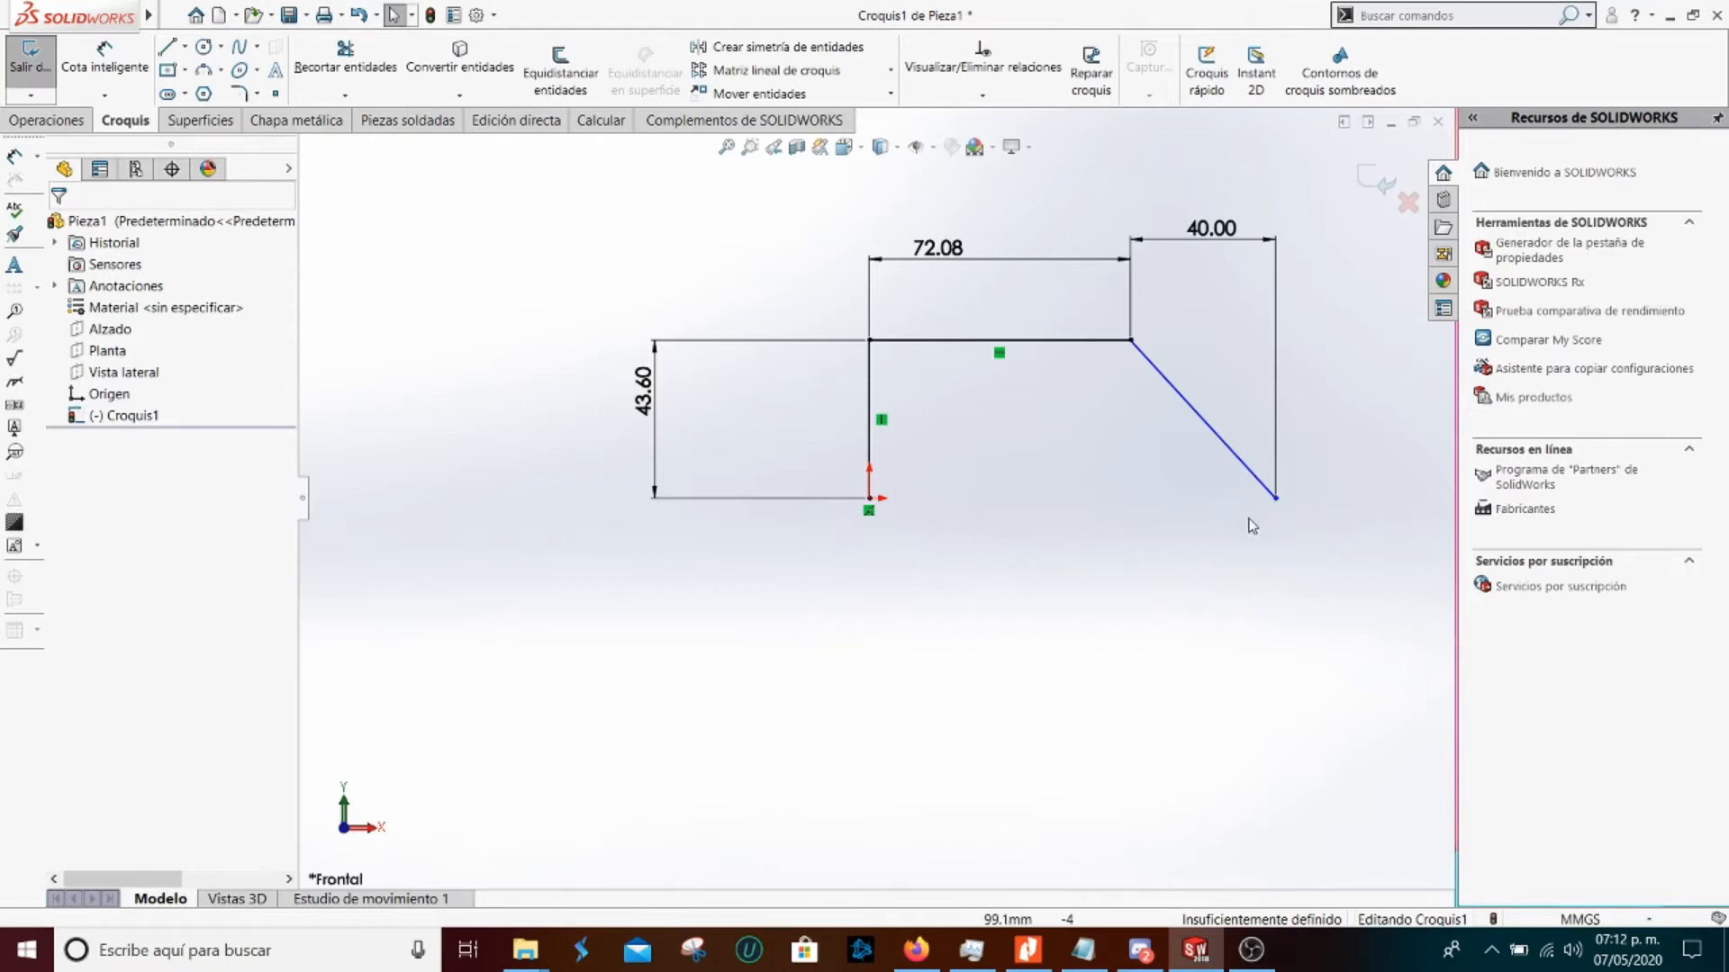
Check the reference sketch in the PDF manual and add a Horizontal relation between the origin and the sloped line's lower endpoint
{"action": "left_click", "coordinate": [1028, 949]}
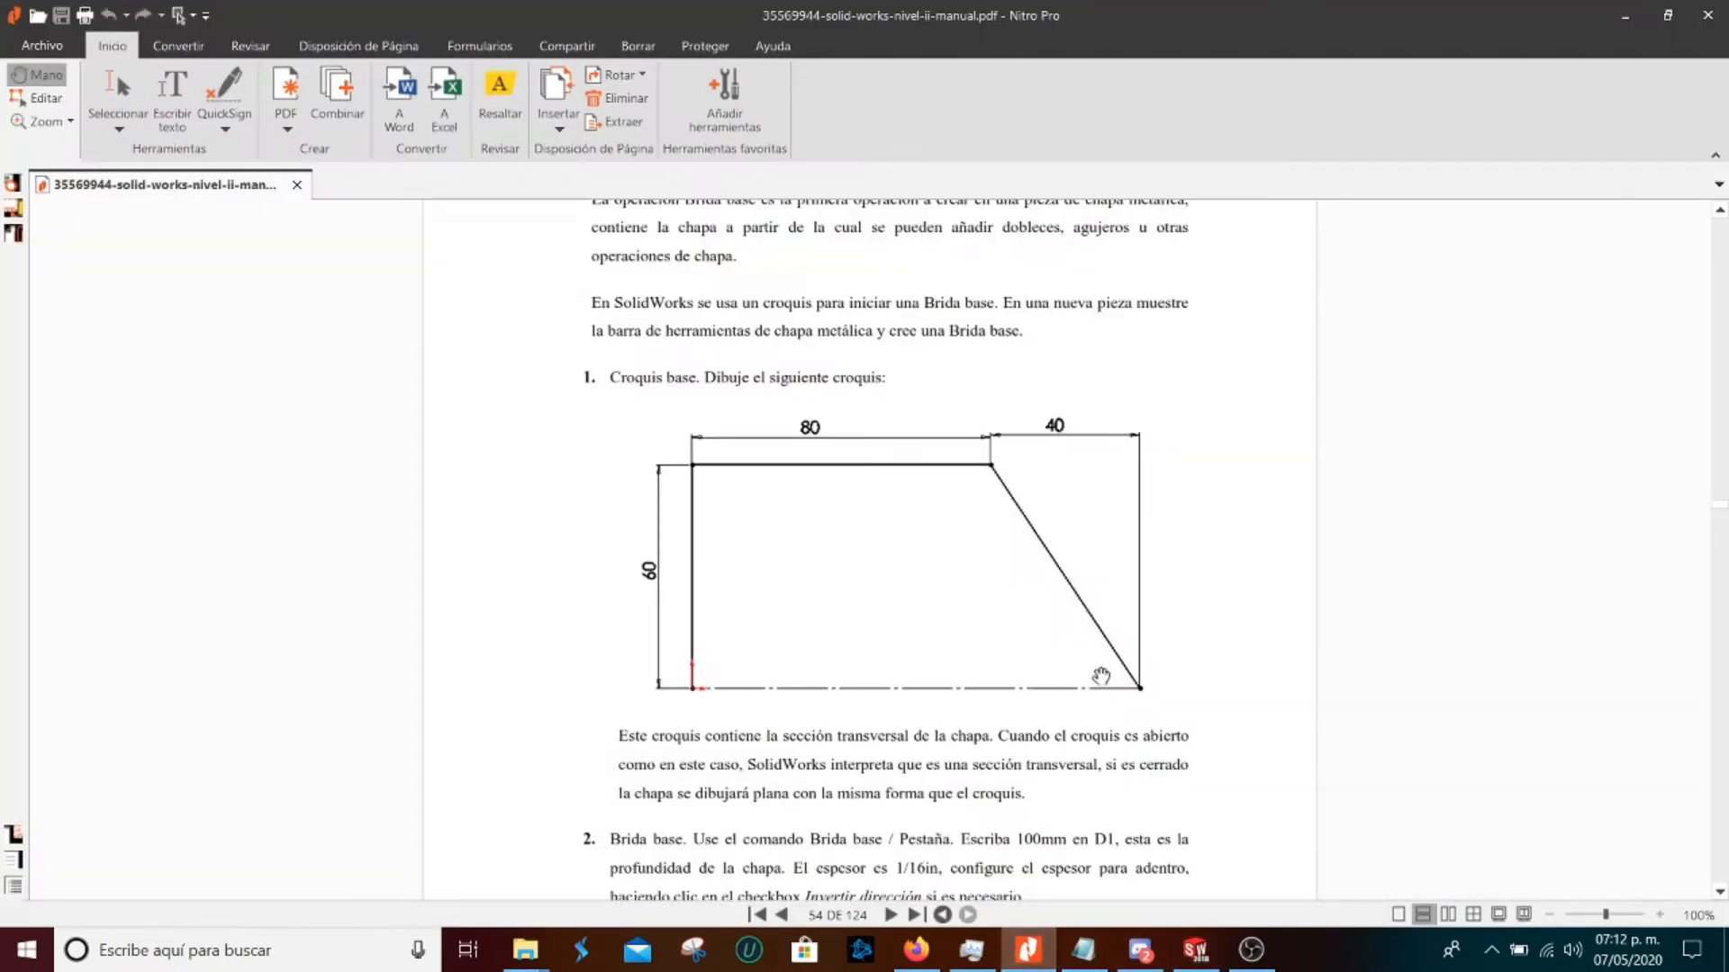
{"action": "left_click", "coordinate": [1625, 15]}
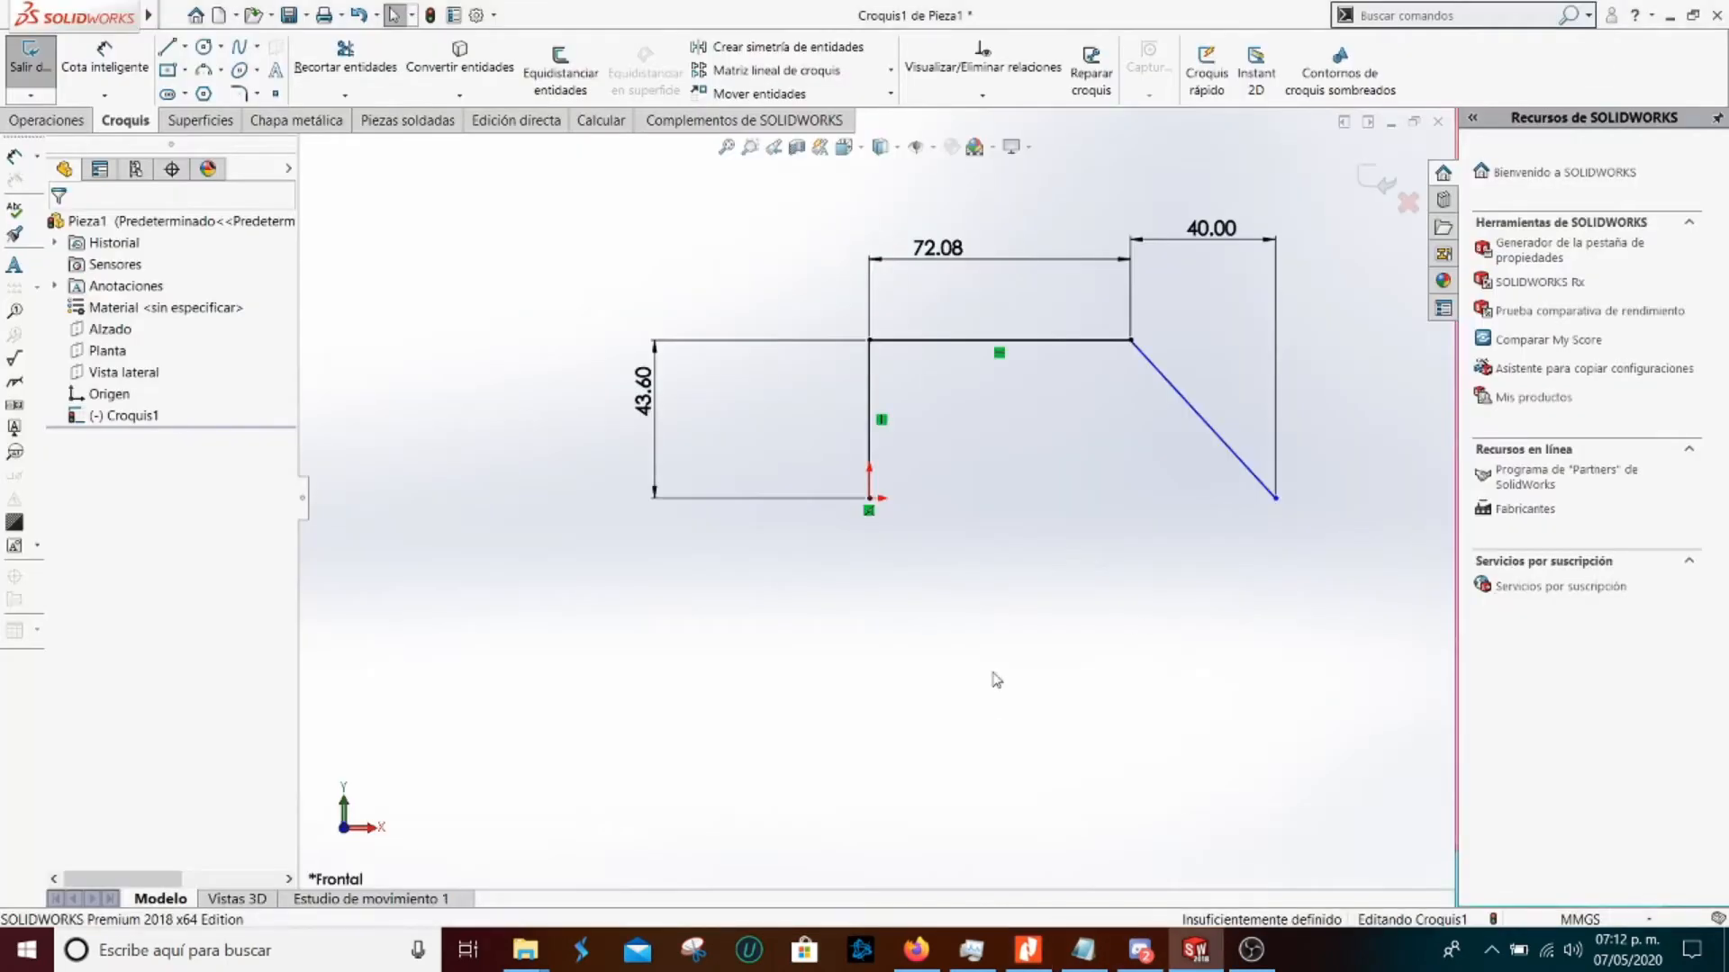
{"action": "left_click", "coordinate": [867, 501]}
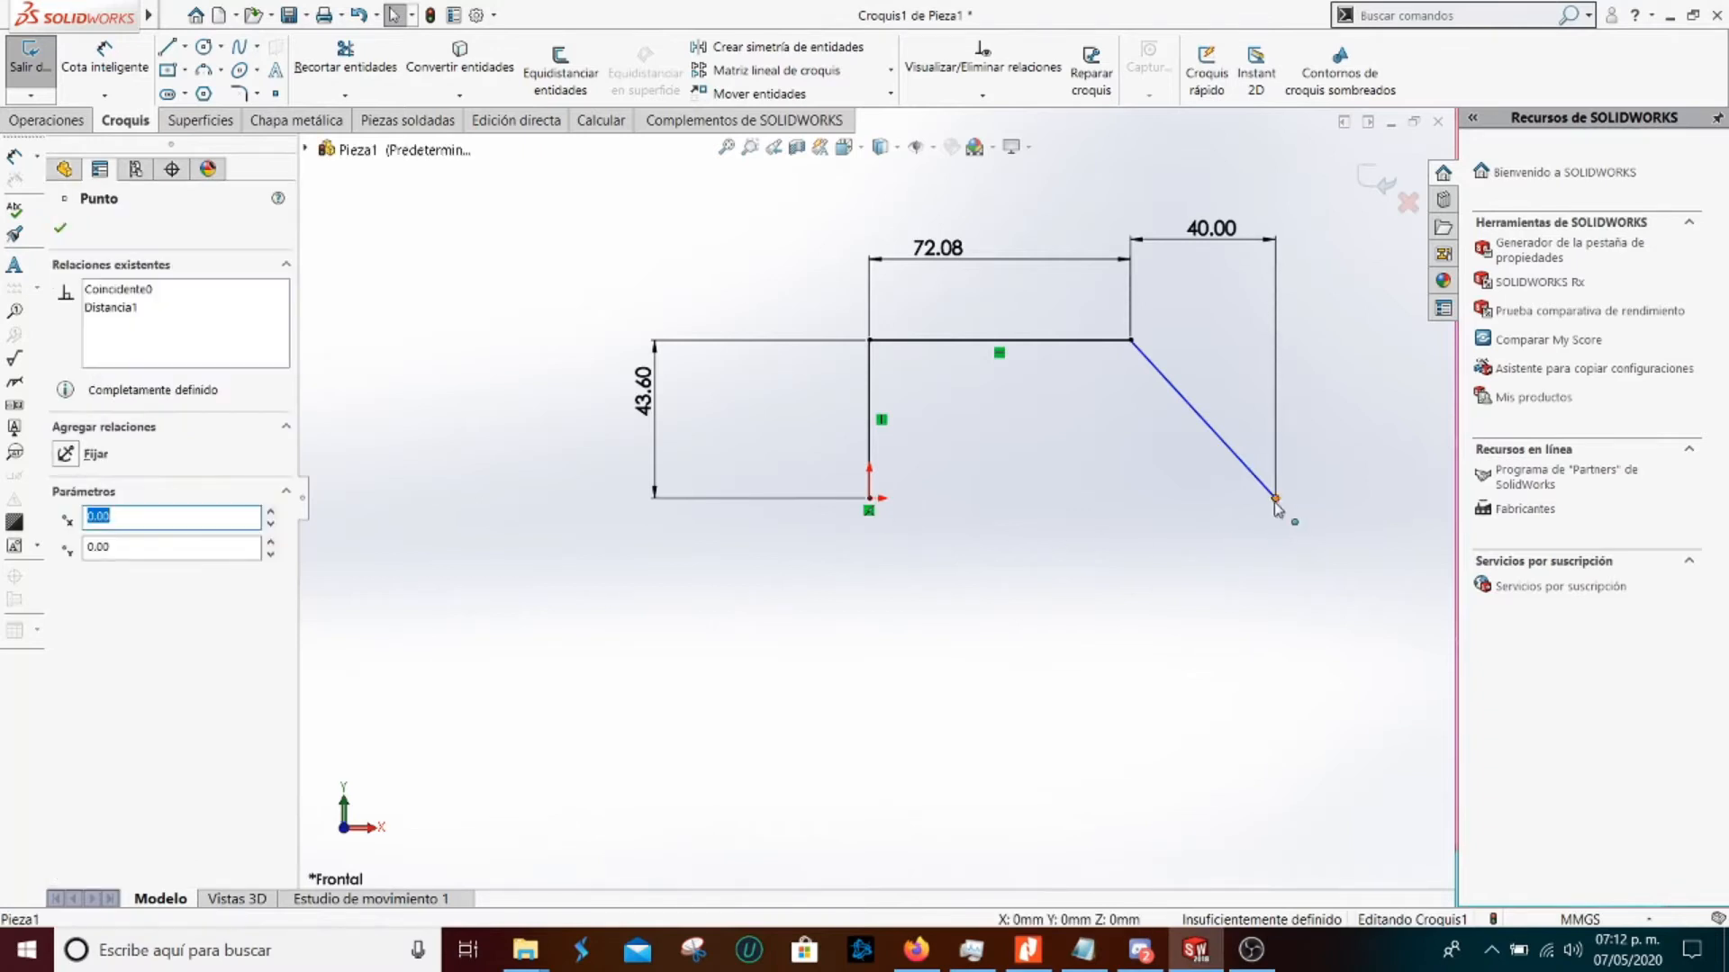
{"action": "left_click", "coordinate": [1275, 500], "text": "ctrl"}
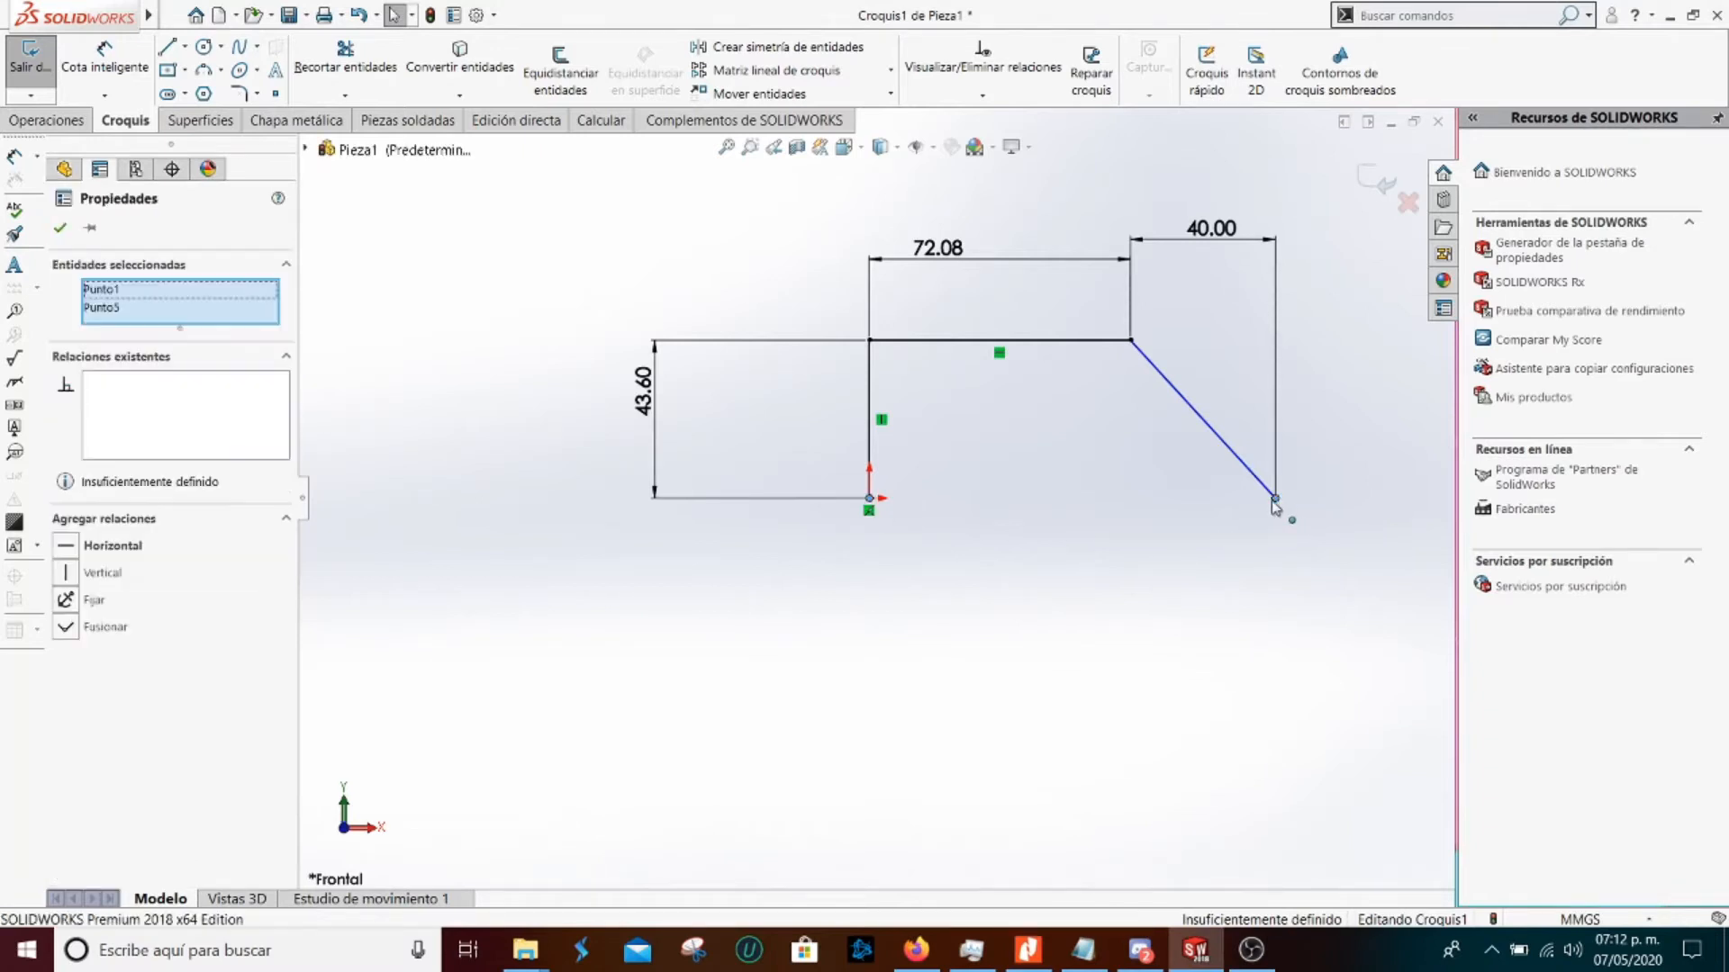
{"action": "left_click", "coordinate": [69, 546]}
{"action": "left_click", "coordinate": [965, 630]}
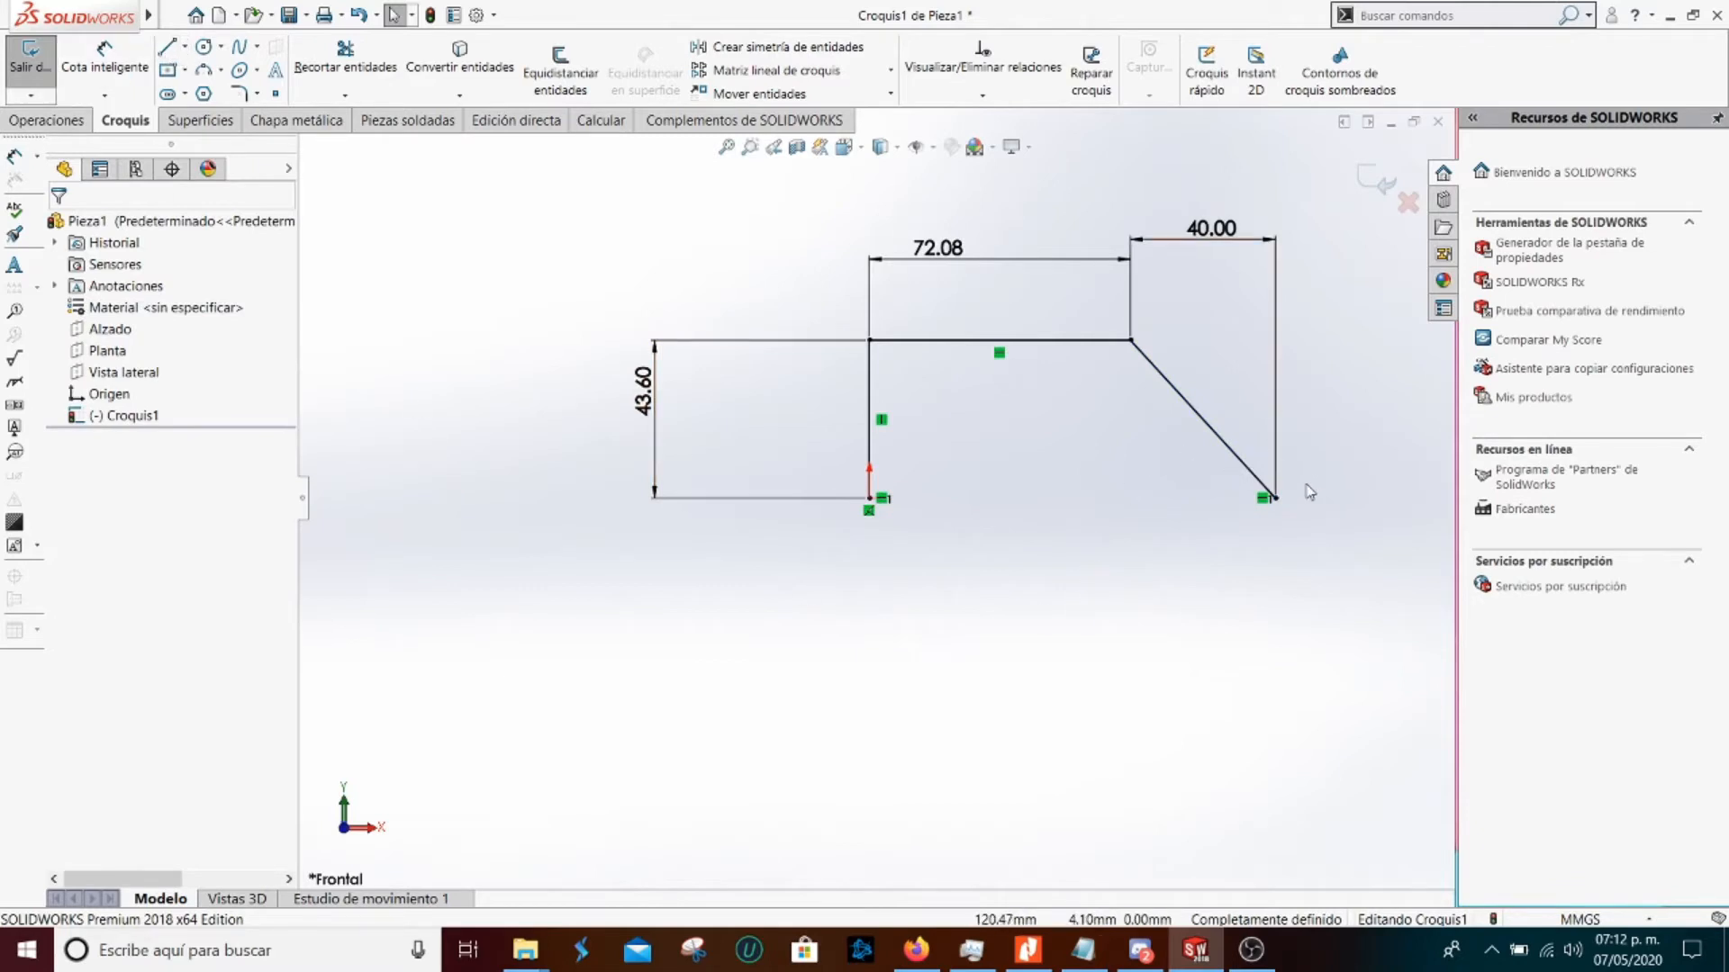
Draw a construction centerline from the origin to the sloped line's lower endpoint
{"action": "left_click", "coordinate": [185, 46]}
{"action": "left_click", "coordinate": [216, 78]}
{"action": "left_click", "coordinate": [868, 498]}
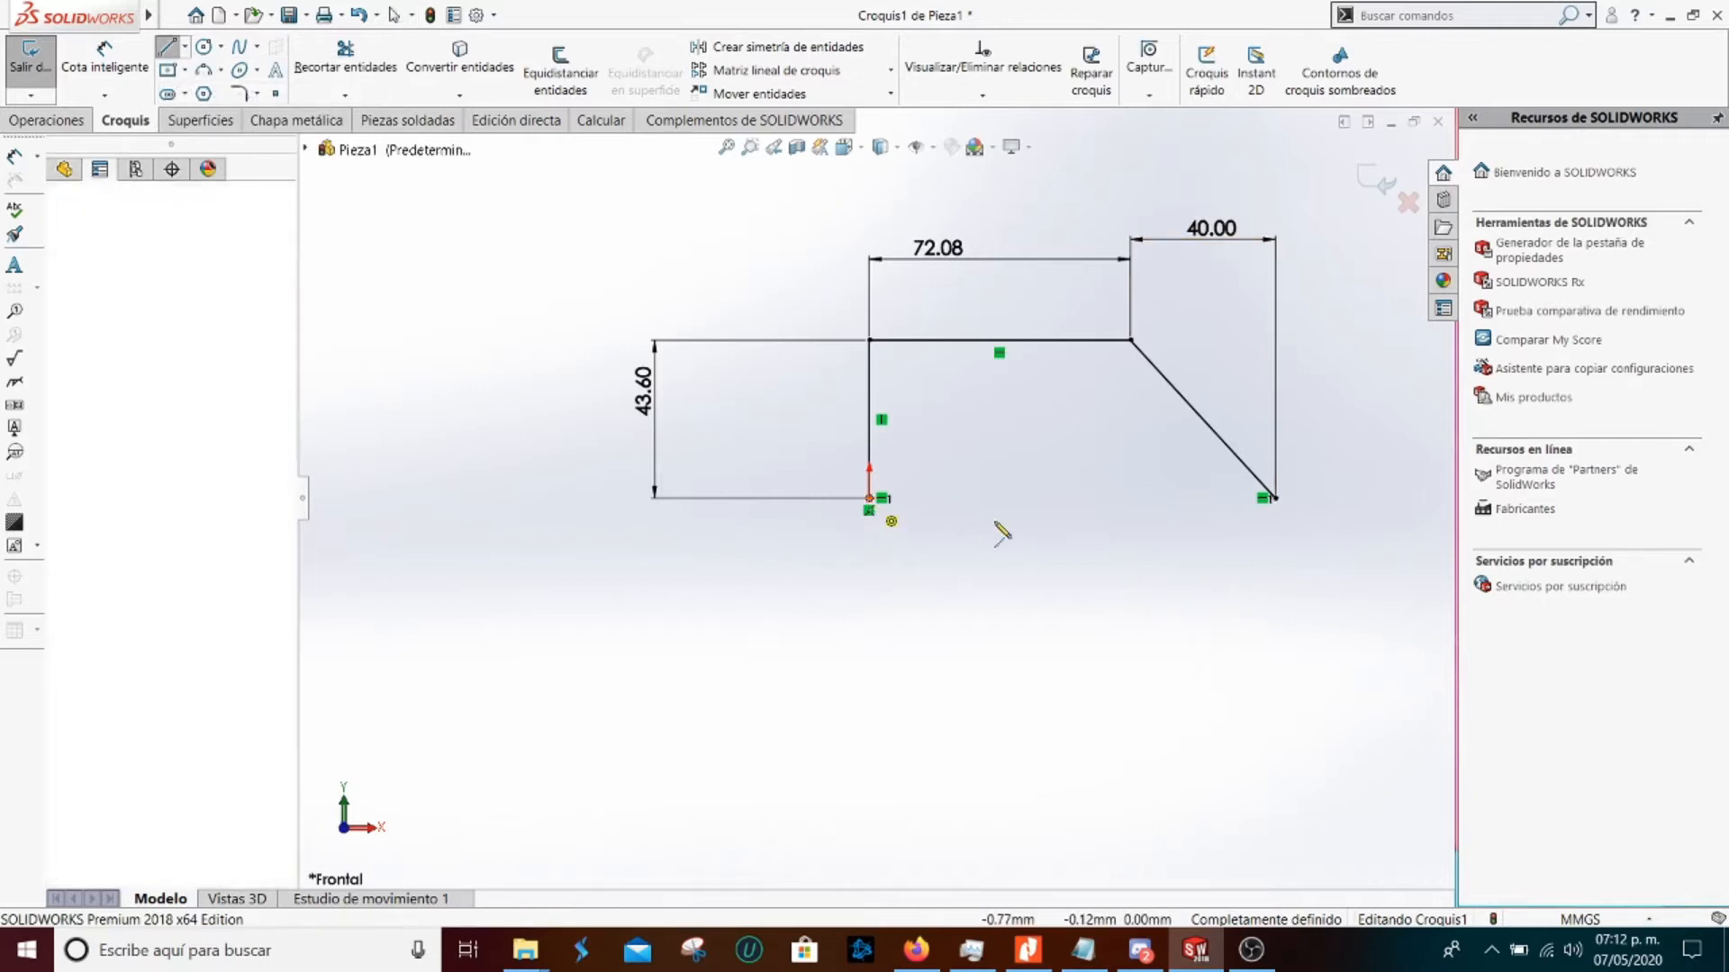
{"action": "left_click", "coordinate": [1274, 498]}
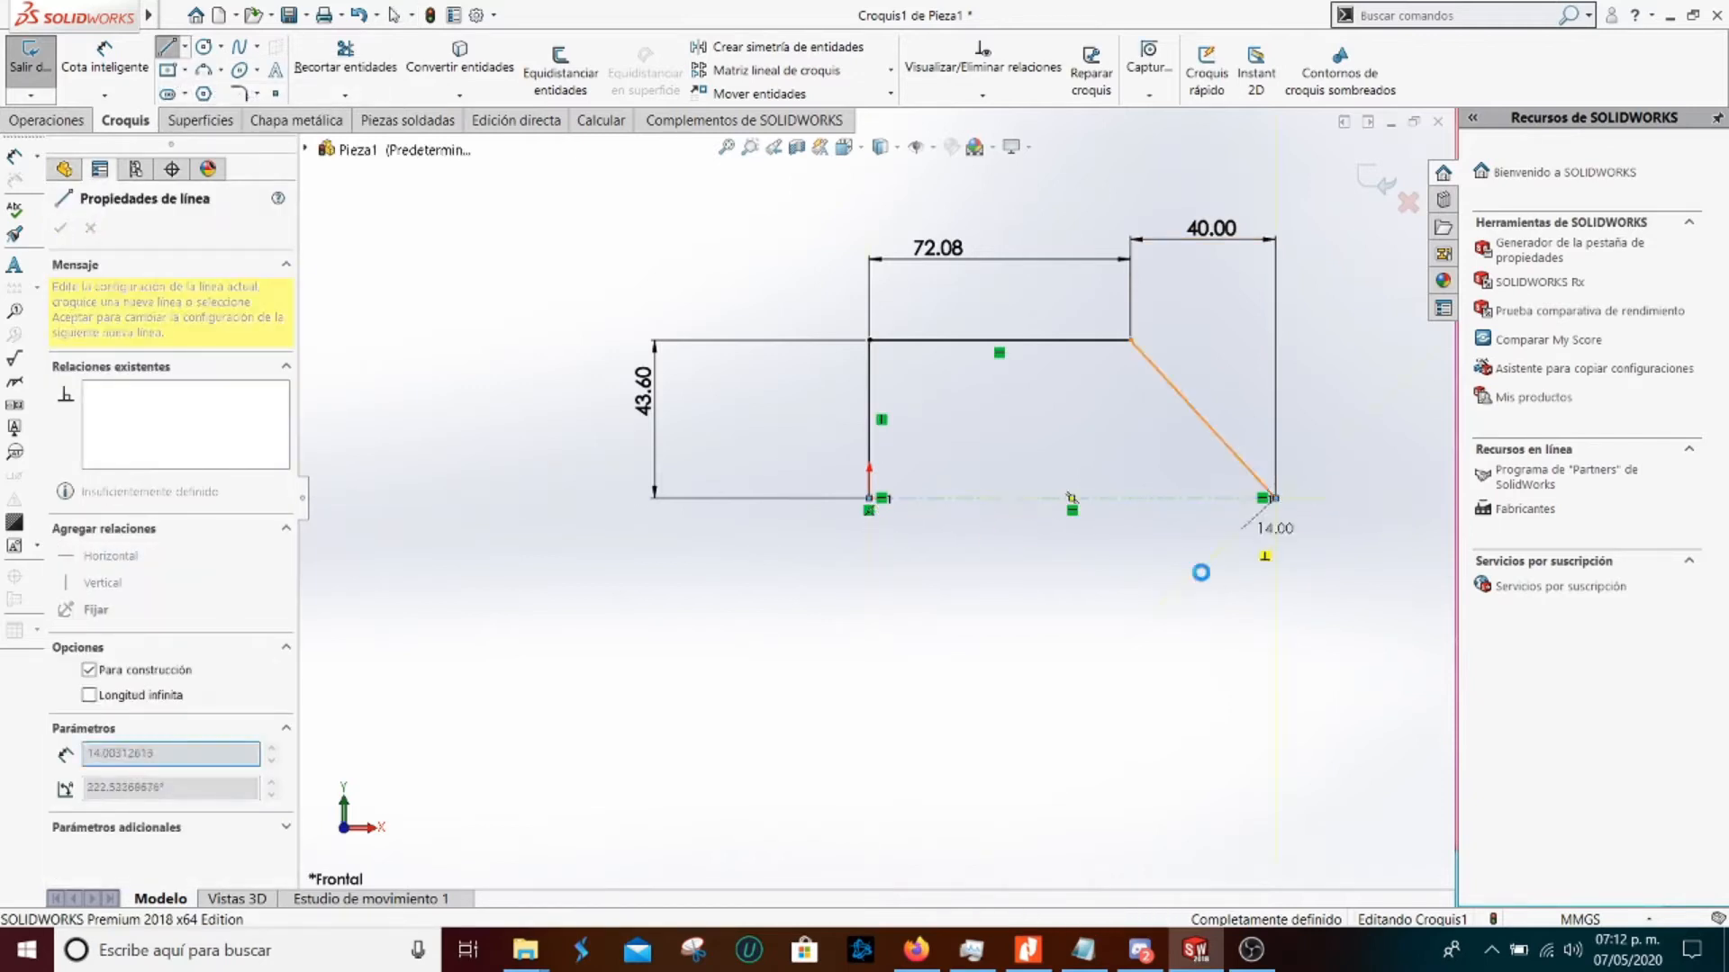
{"action": "key", "text": "Escape"}
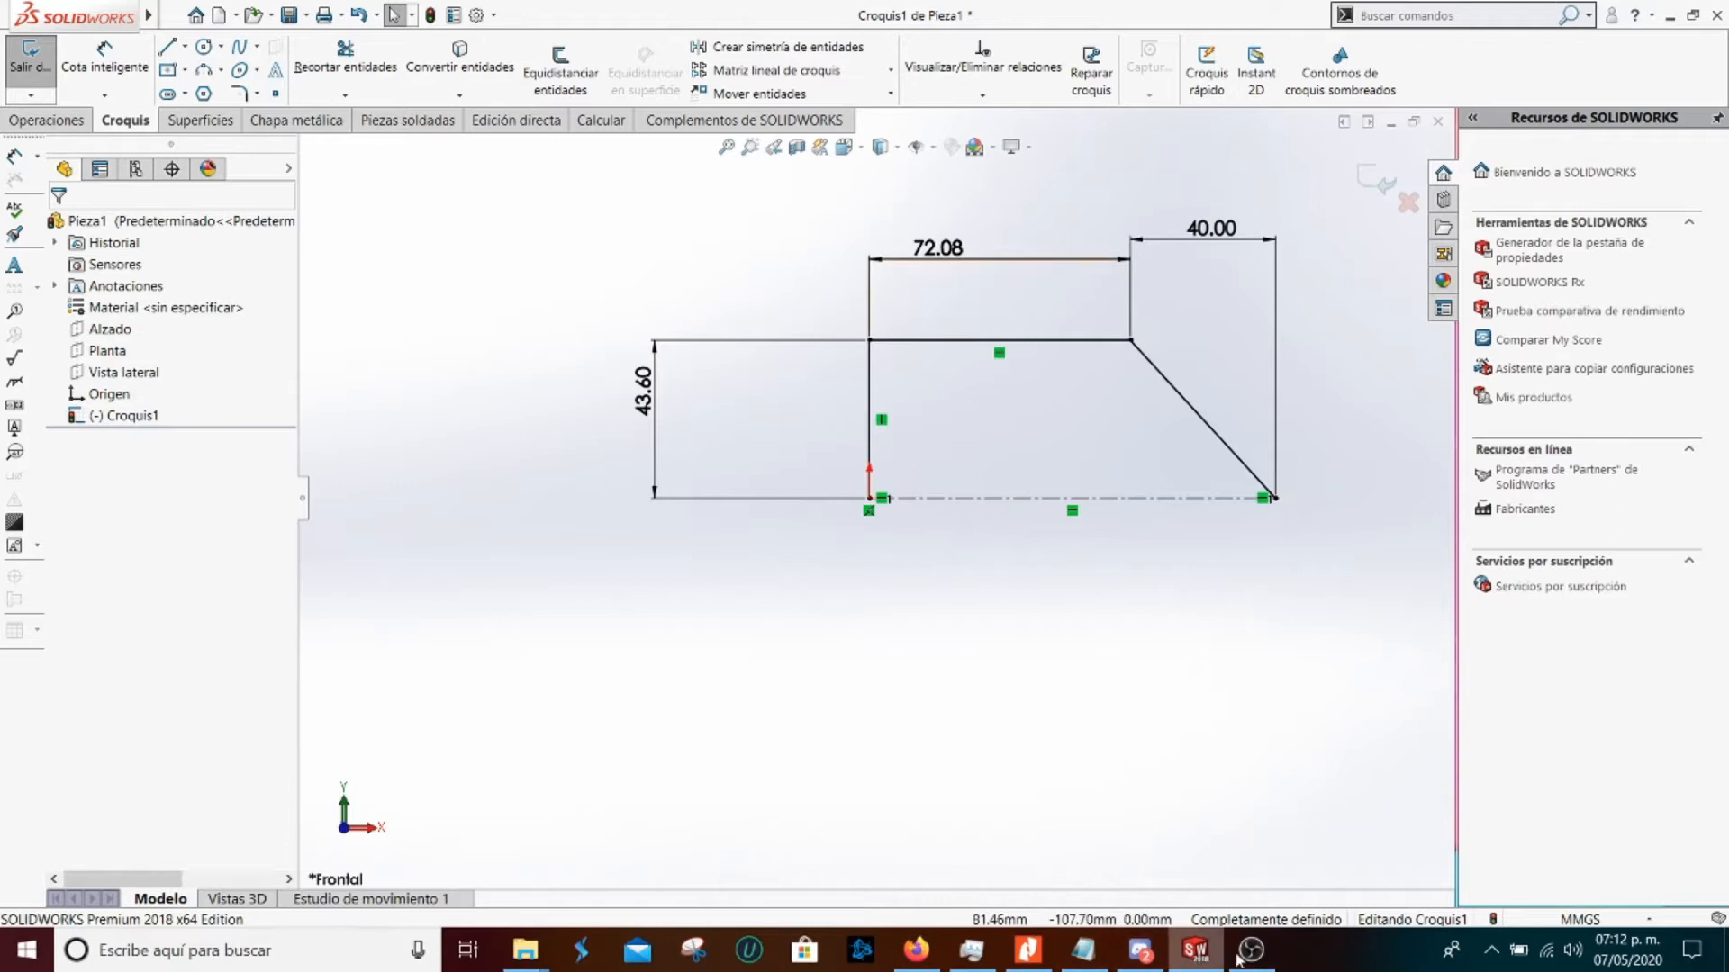
Check the profile dimensions in the PDF manual and set the vertical line's height to 60 mm
{"action": "left_click", "coordinate": [1029, 953]}
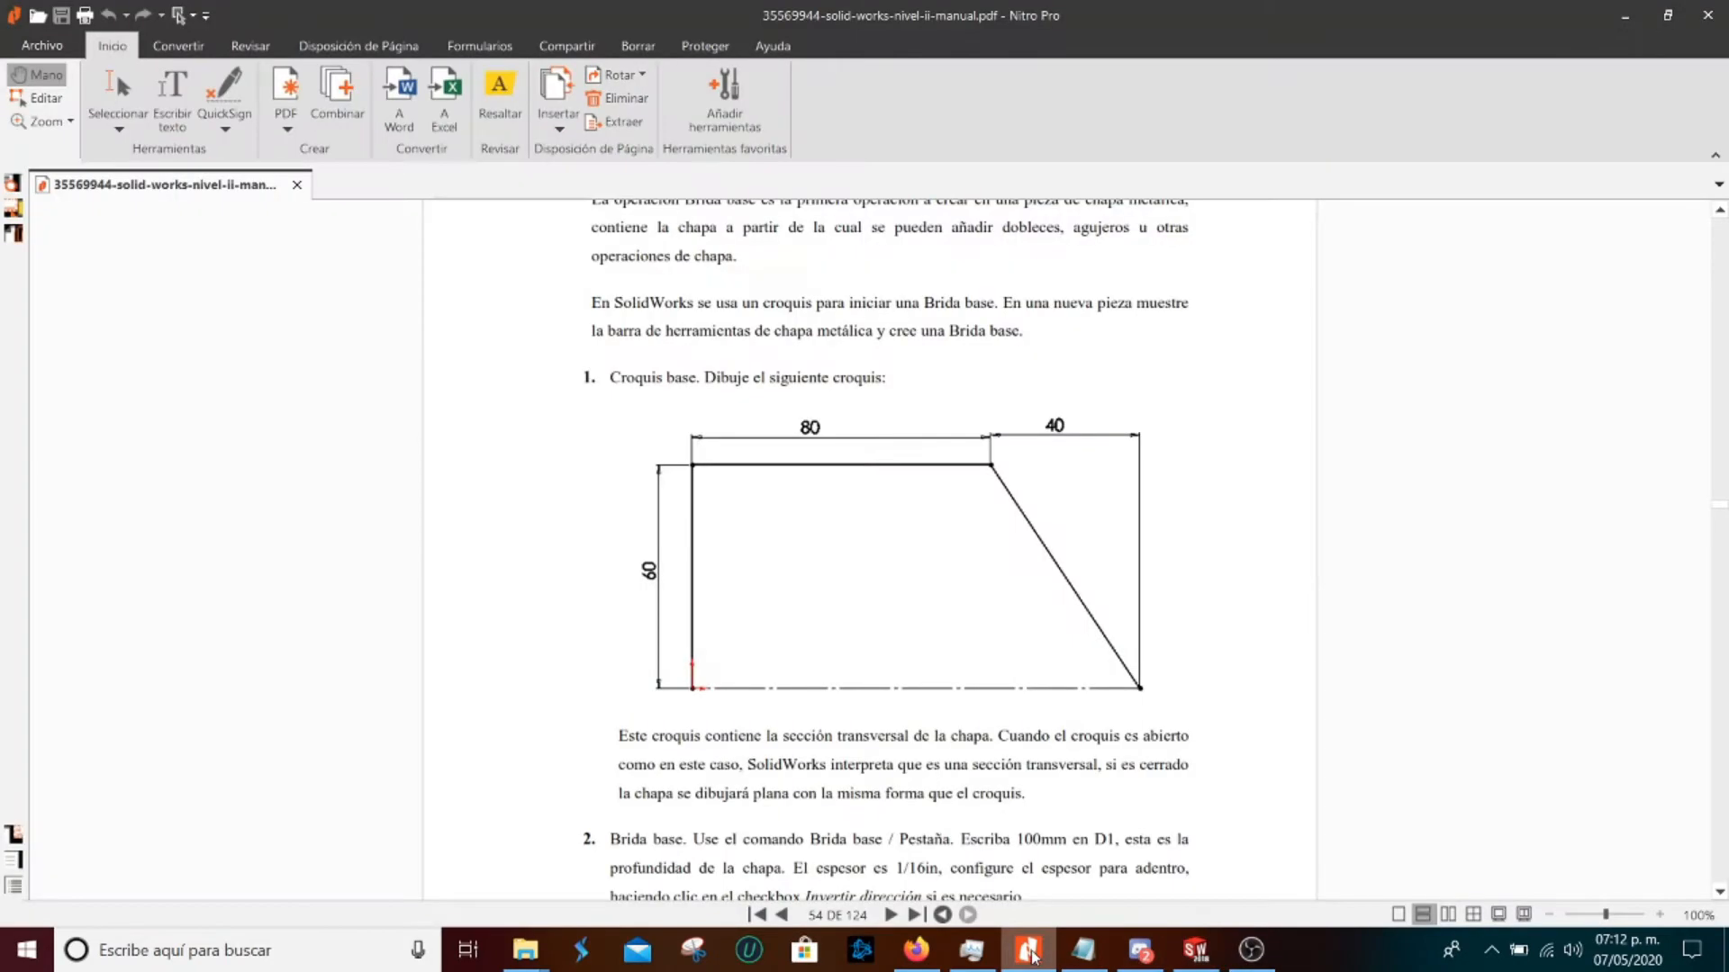
{"action": "left_click", "coordinate": [1029, 953]}
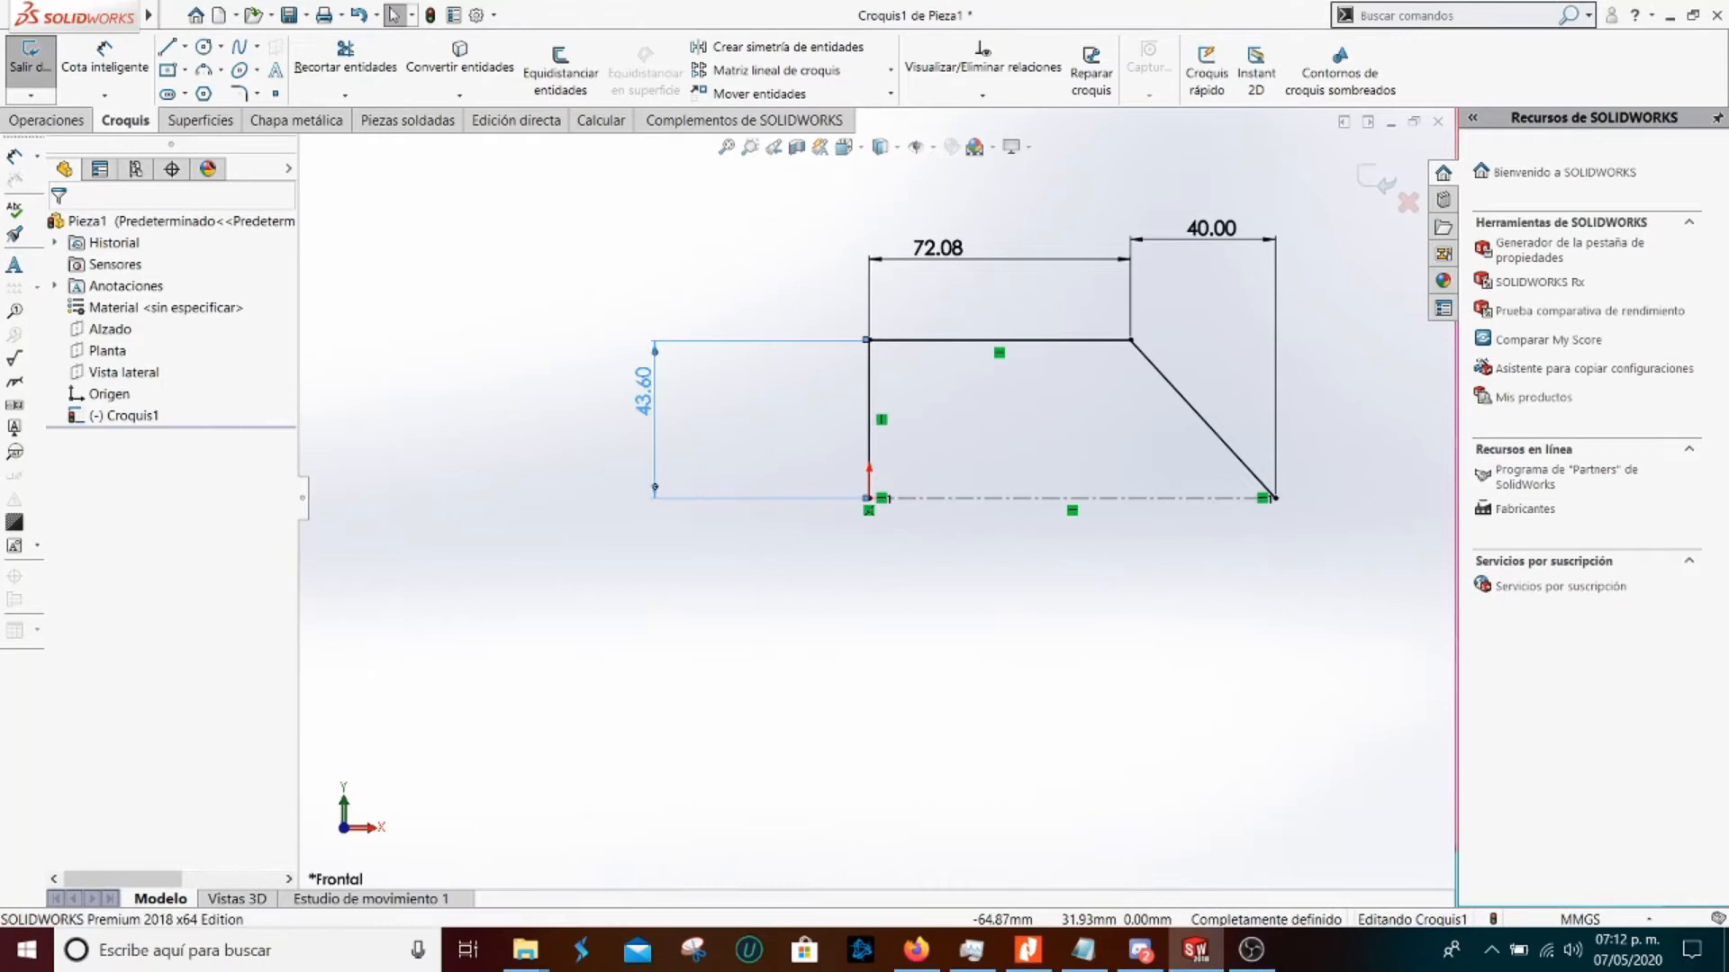
{"action": "left_click", "coordinate": [636, 385]}
{"action": "double_click", "coordinate": [635, 385]}
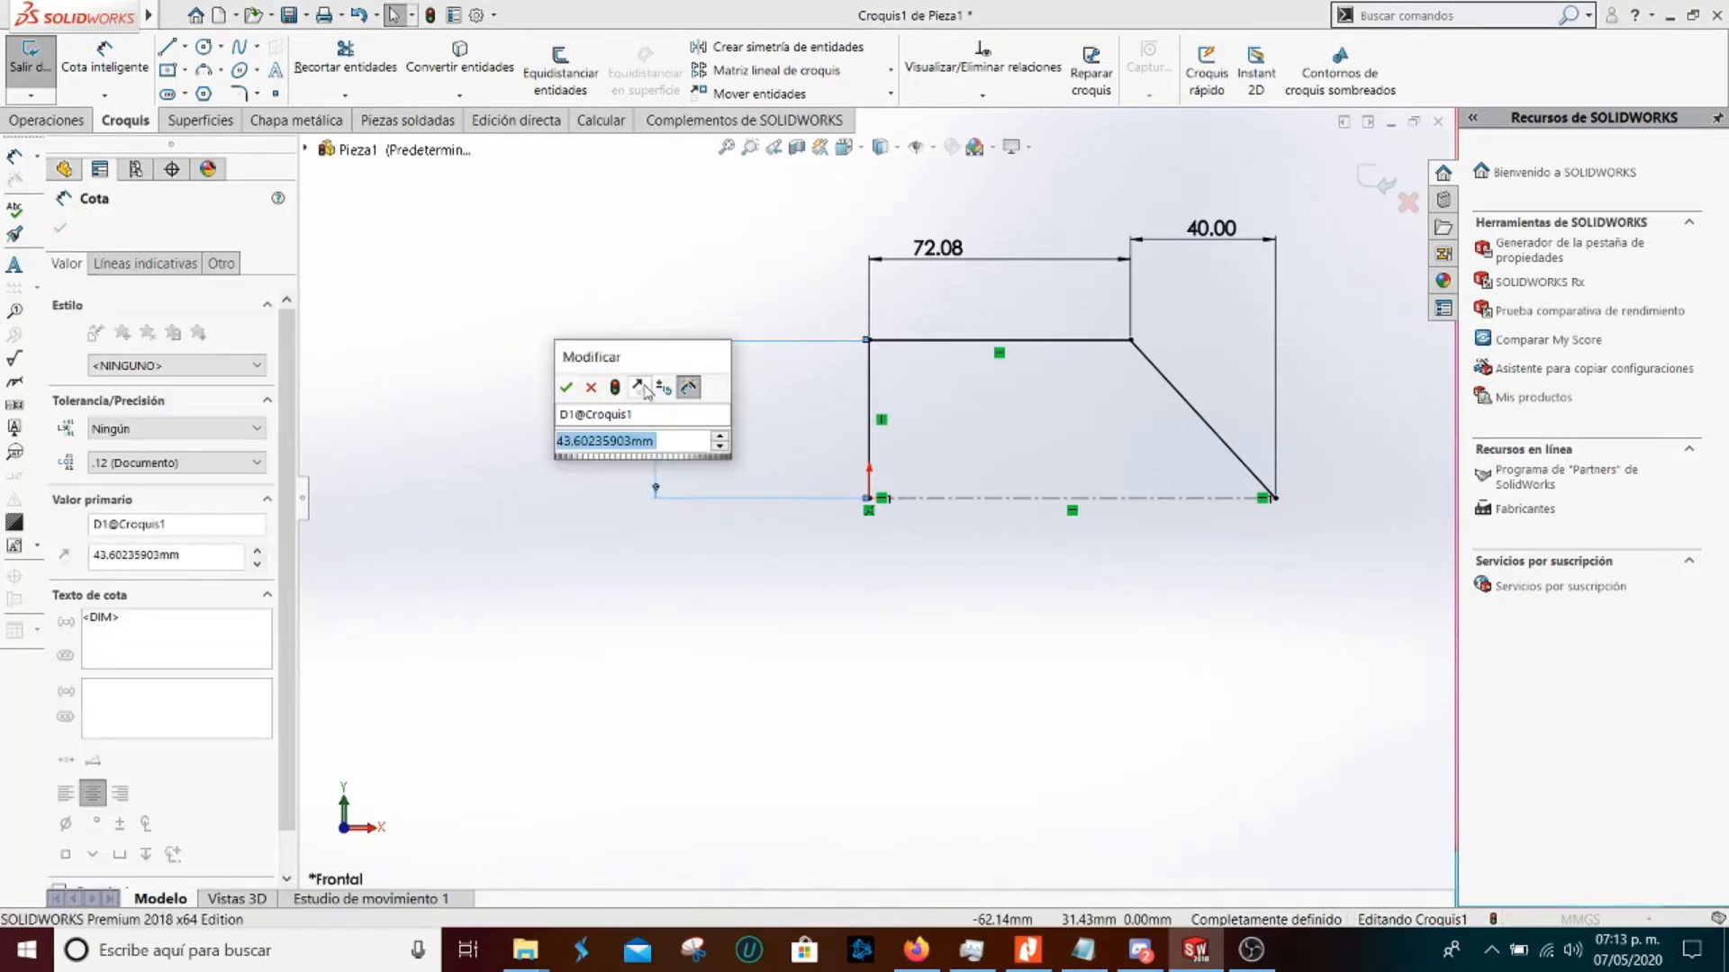
{"action": "type", "text": "60"}
{"action": "key", "text": "Return"}
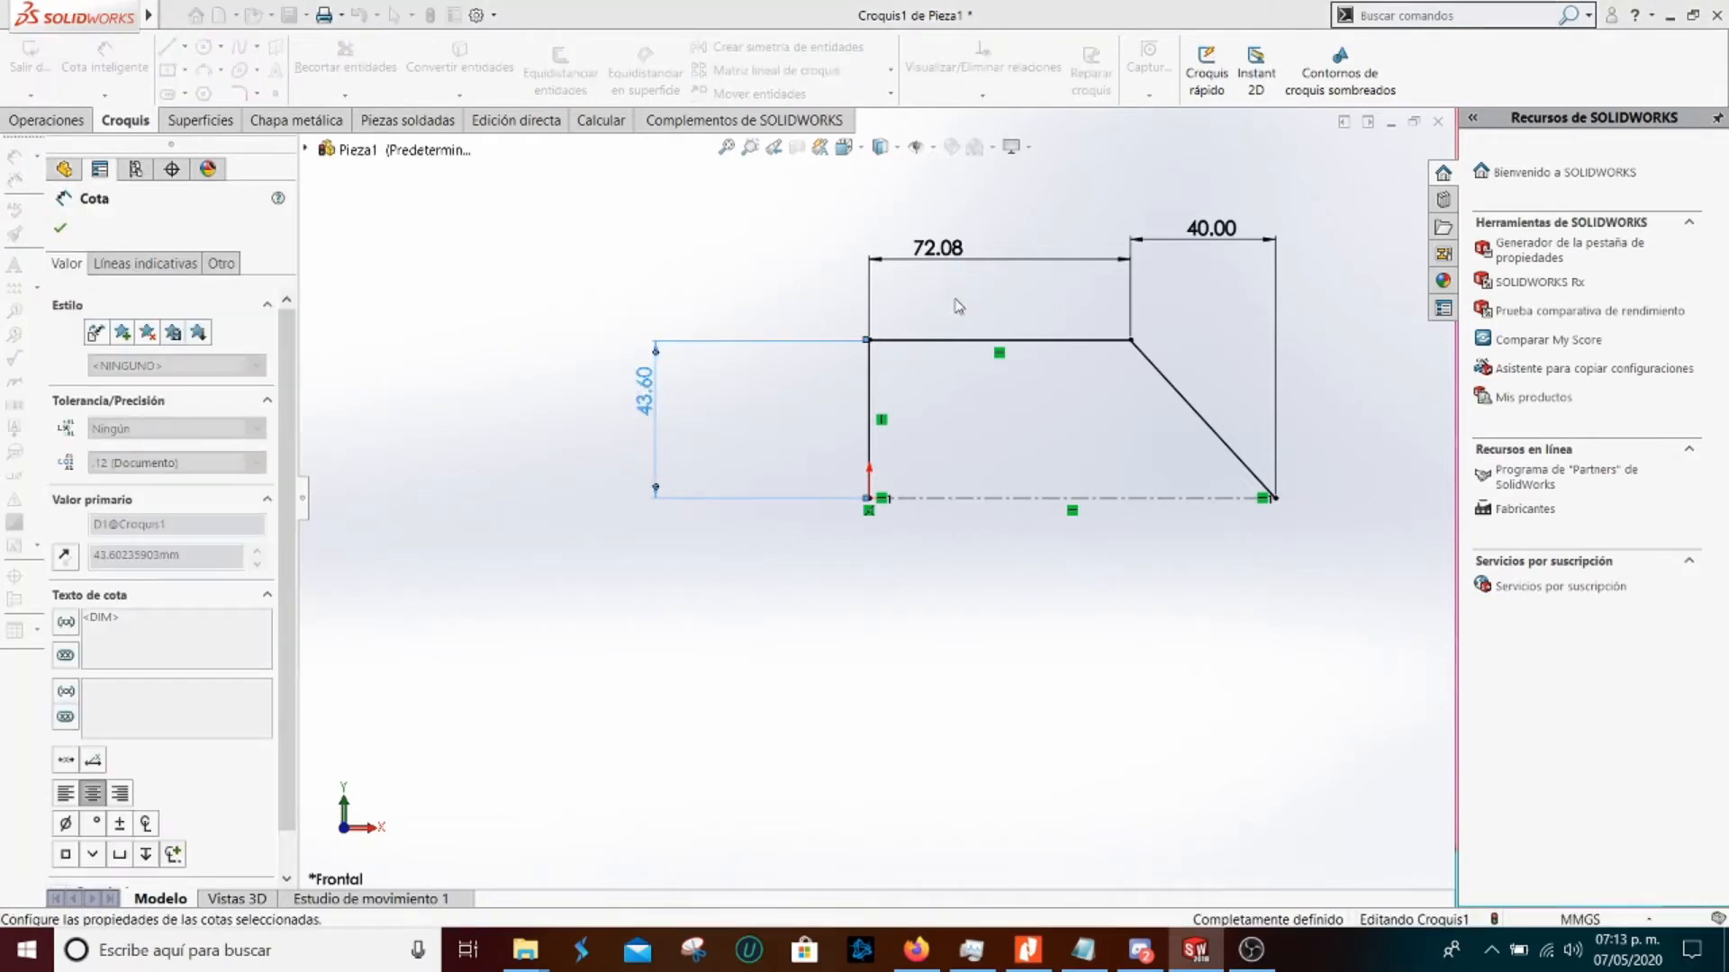
Set the upper horizontal line's length to 80 mm
{"action": "left_click", "coordinate": [932, 198]}
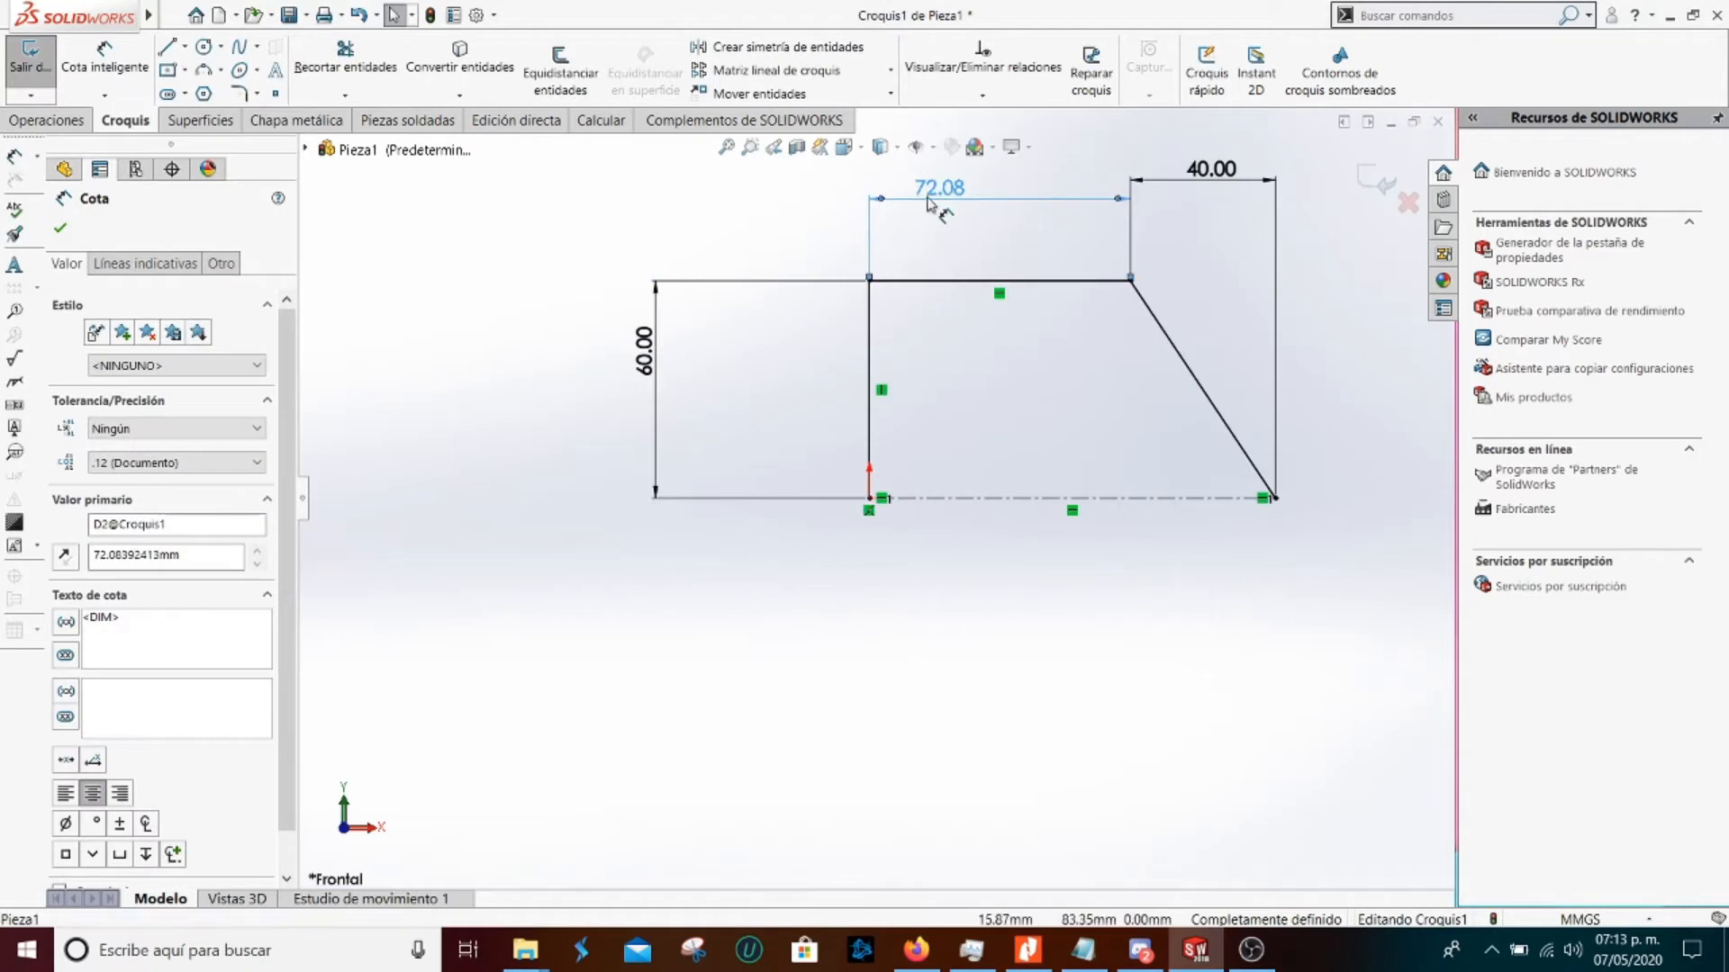
{"action": "double_click", "coordinate": [956, 196]}
{"action": "type", "text": "80"}
{"action": "key", "text": "Return"}
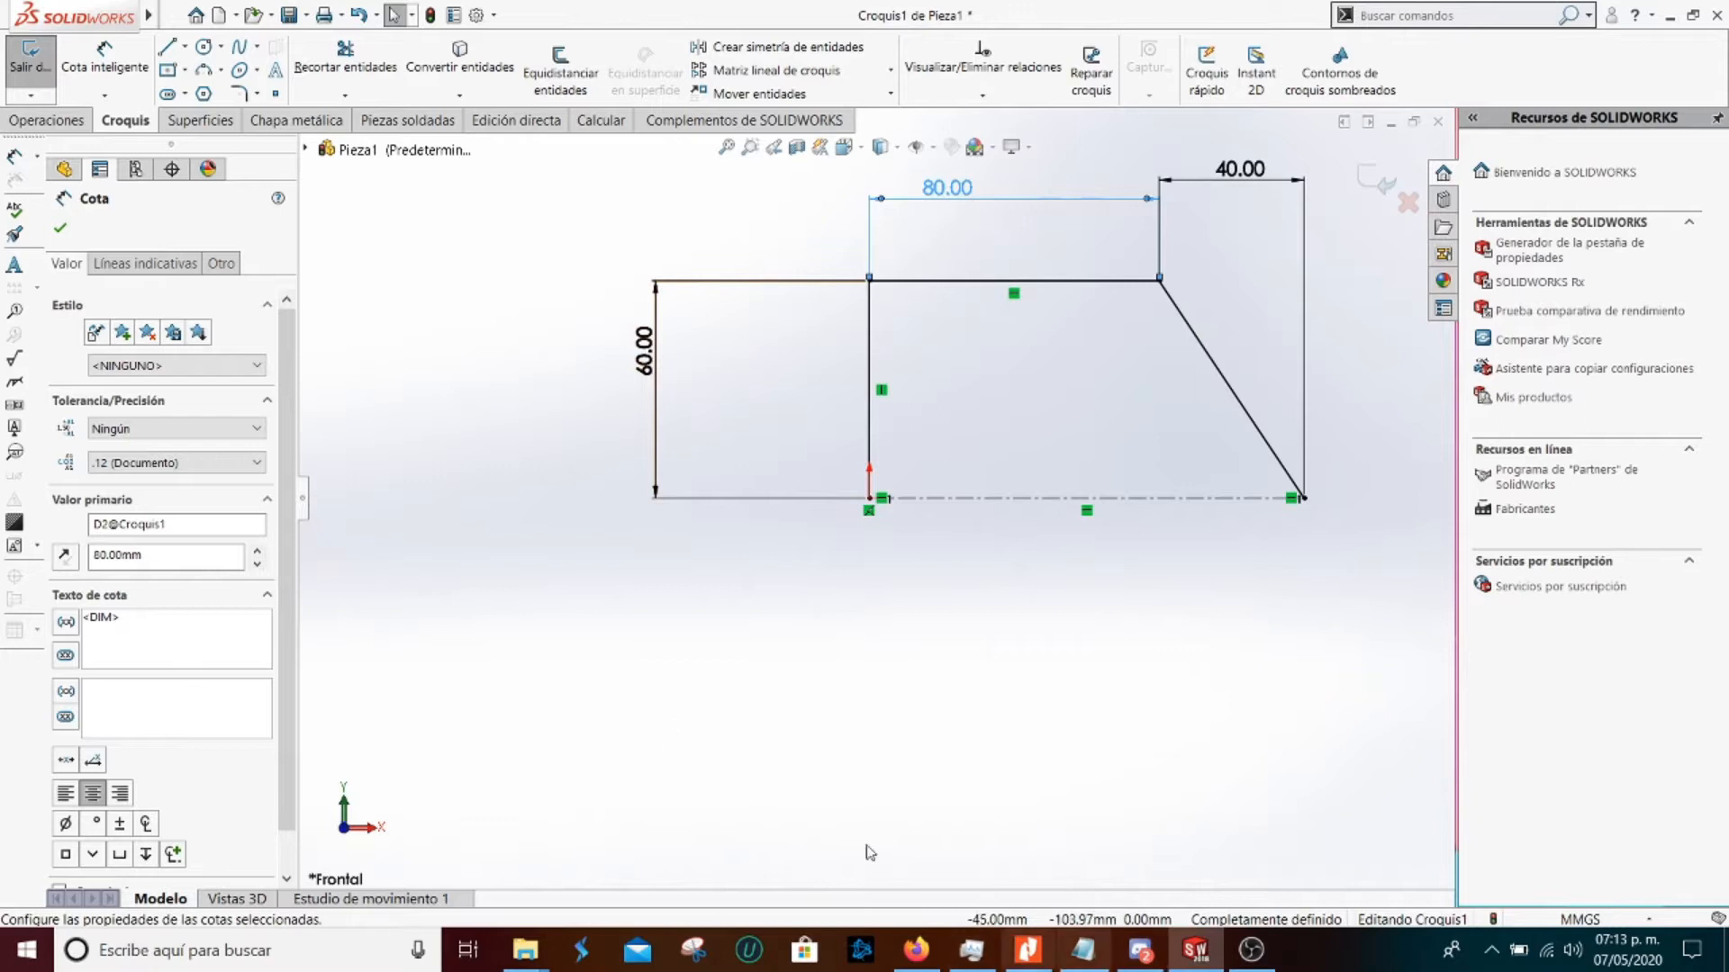
Deselect the dimension and exit the profile sketch, keeping its changes
{"action": "key", "text": "z"}
{"action": "scroll", "coordinate": [1117, 350], "scroll_direction": "down", "scroll_amount": 2}
{"action": "left_click", "coordinate": [798, 544]}
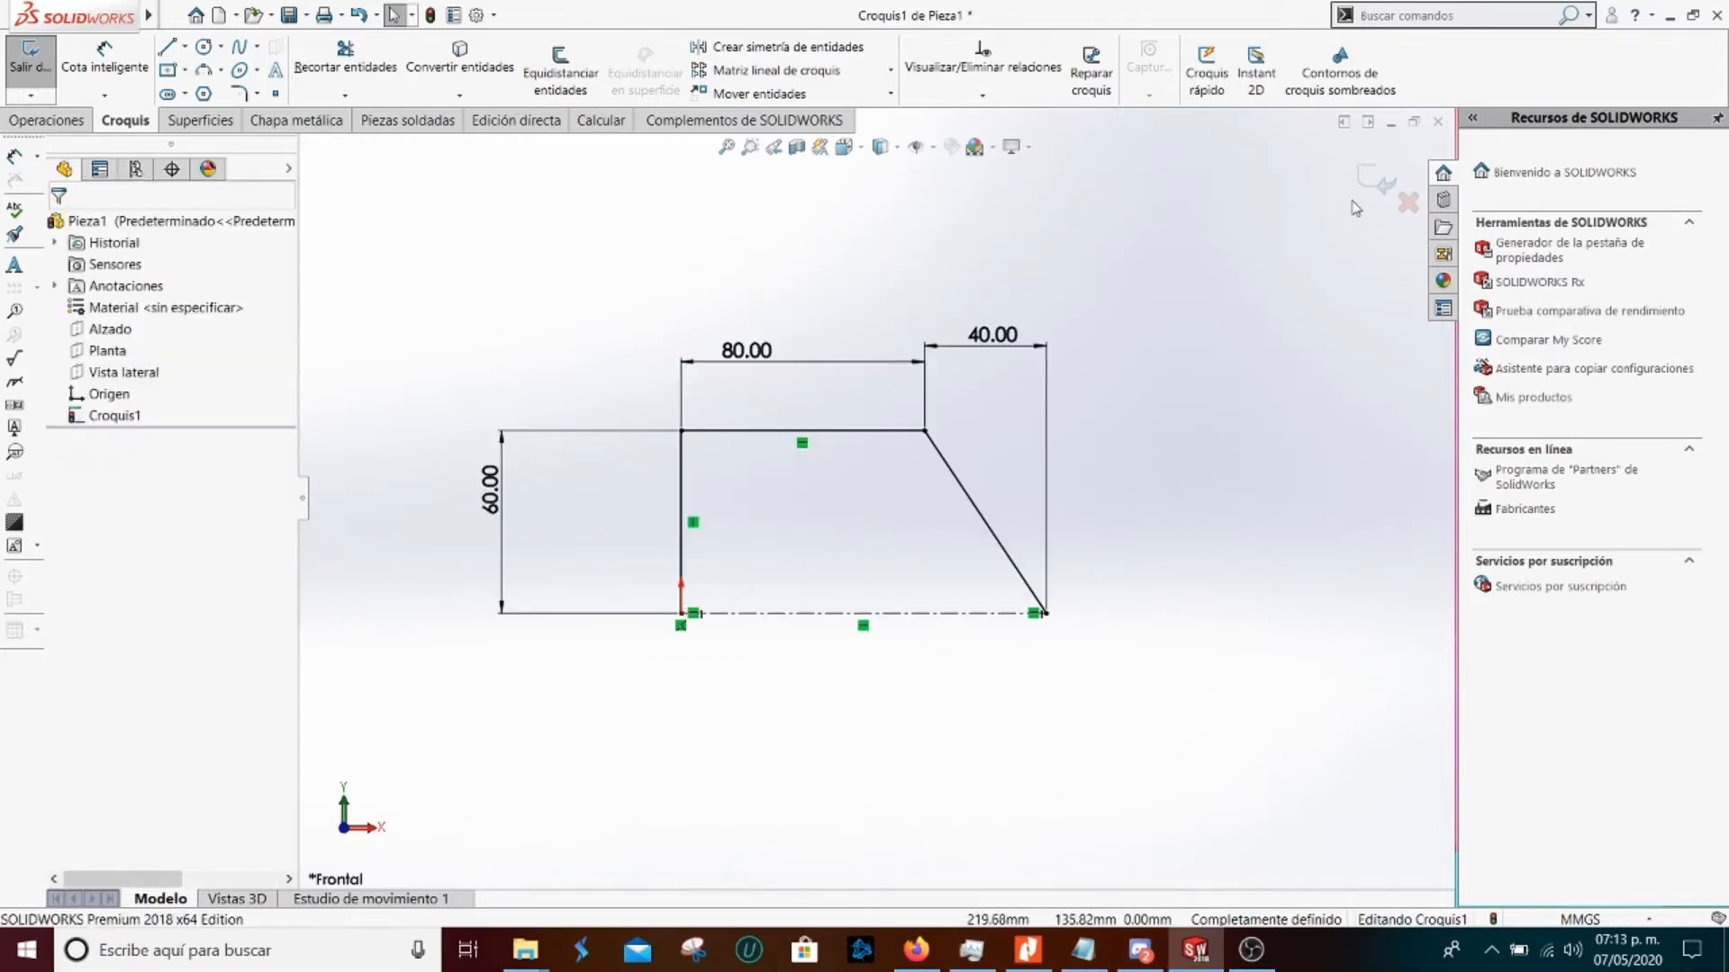
{"action": "left_click", "coordinate": [1384, 186]}
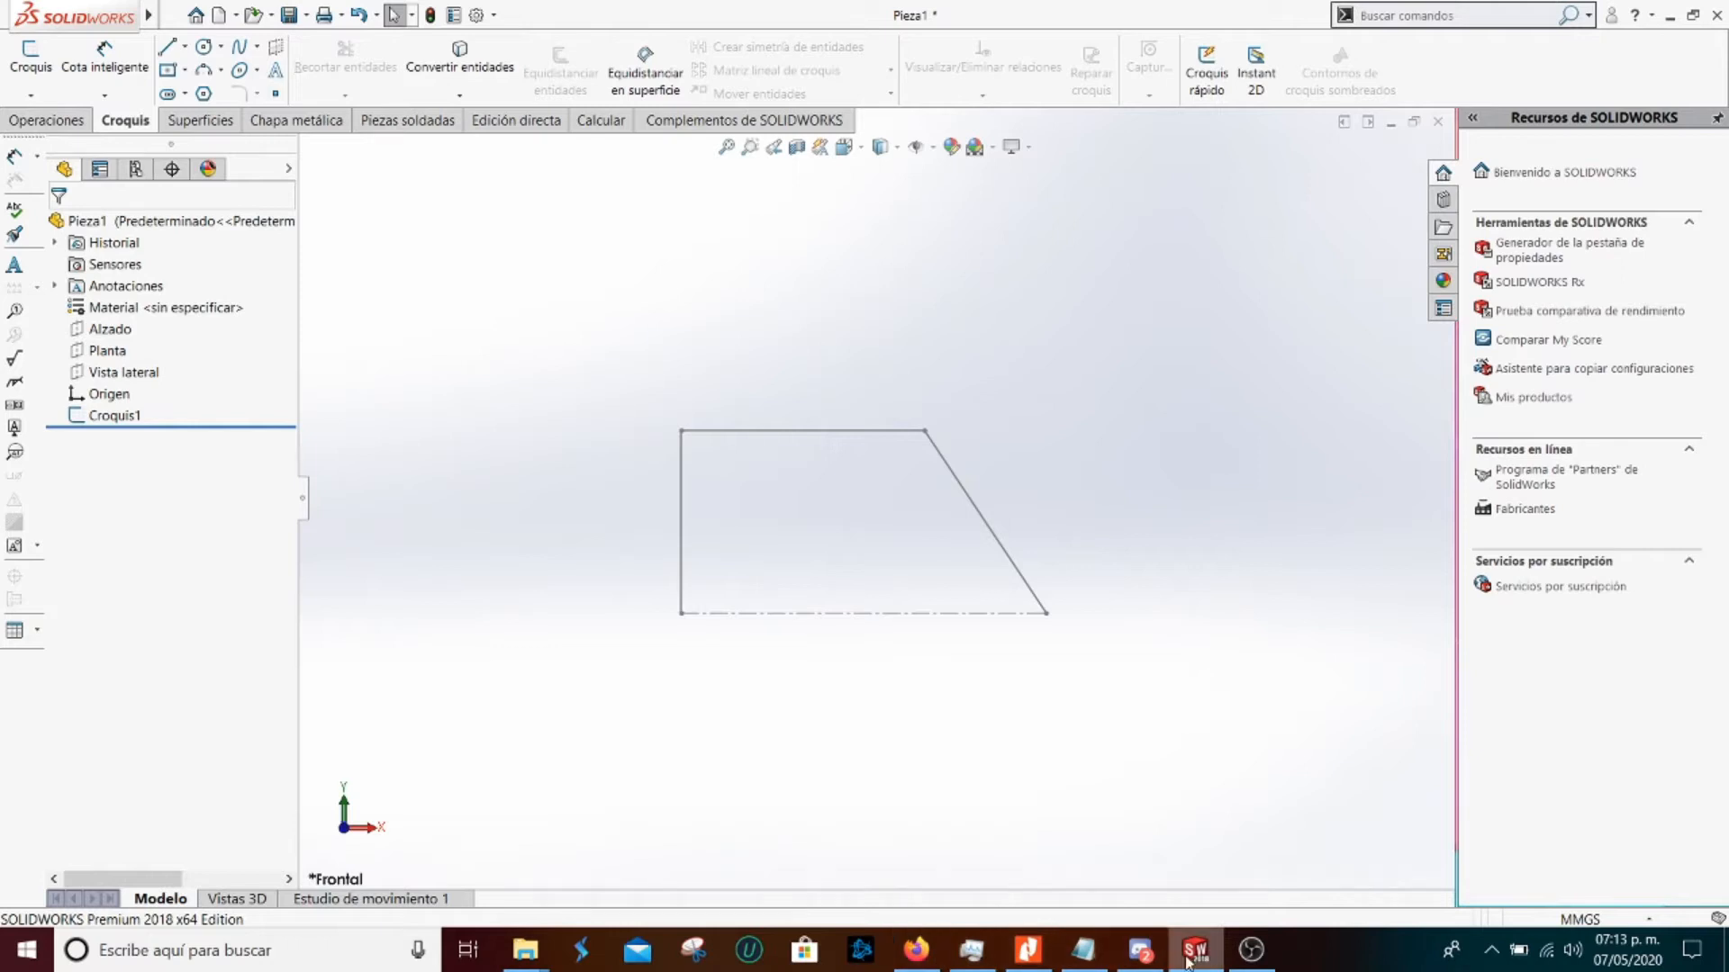
Switch to the PDF manual and examine the base flange instructions, its parameter settings and the preview of the part
{"action": "left_click", "coordinate": [1023, 956]}
{"action": "left_click_drag", "start_coordinate": [1023, 959], "coordinate": [1199, 954]}
{"action": "scroll", "coordinate": [928, 624], "scroll_direction": "down", "scroll_amount": 3}
{"action": "scroll", "coordinate": [927, 624], "scroll_direction": "down", "scroll_amount": 3}
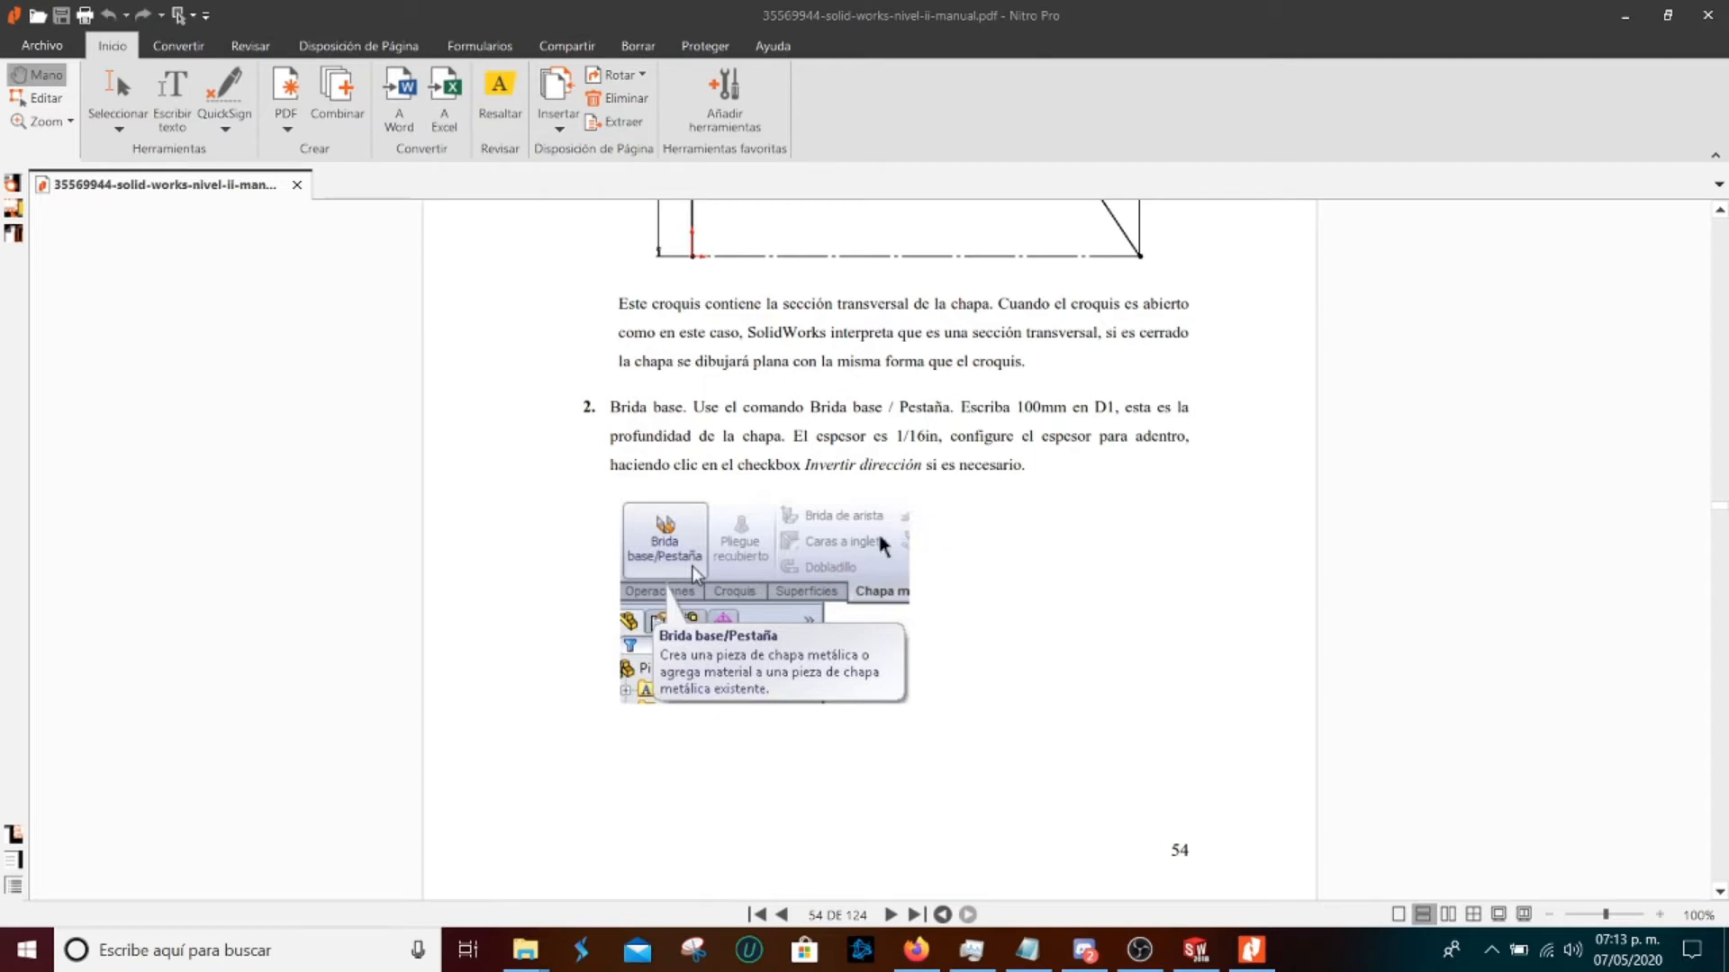
{"action": "scroll", "coordinate": [877, 536], "scroll_direction": "down", "scroll_amount": 4}
{"action": "scroll", "coordinate": [876, 536], "scroll_direction": "down", "scroll_amount": 4}
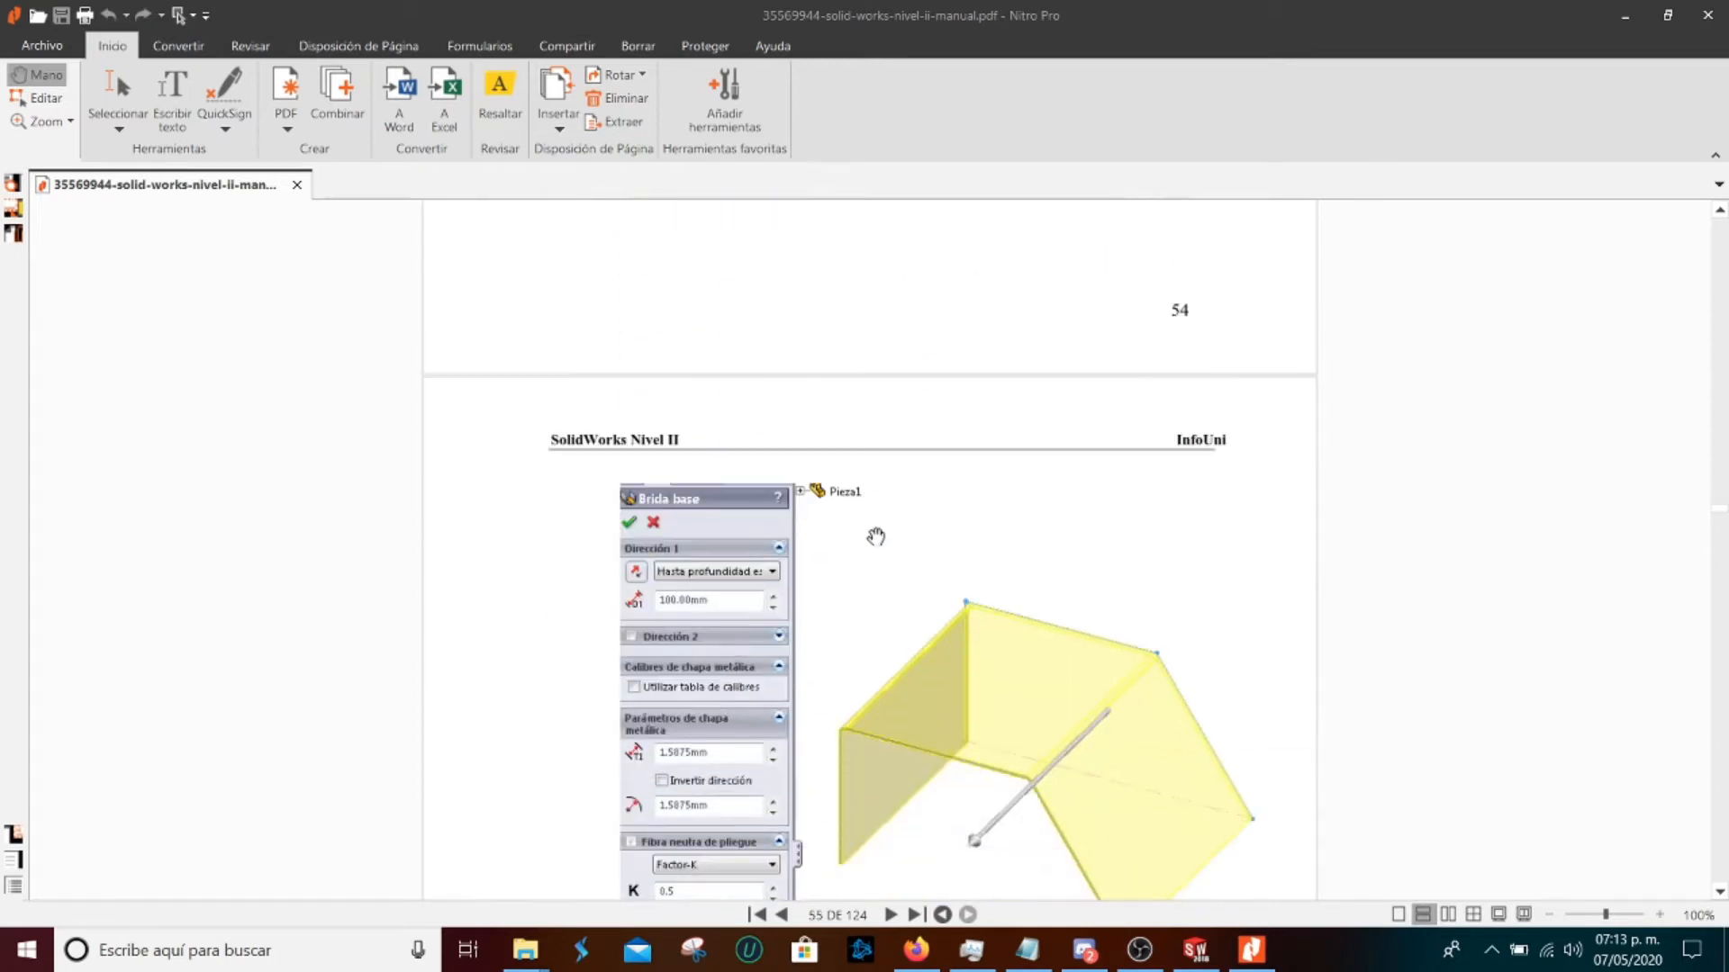
{"action": "scroll", "coordinate": [876, 537], "scroll_direction": "down", "scroll_amount": 2}
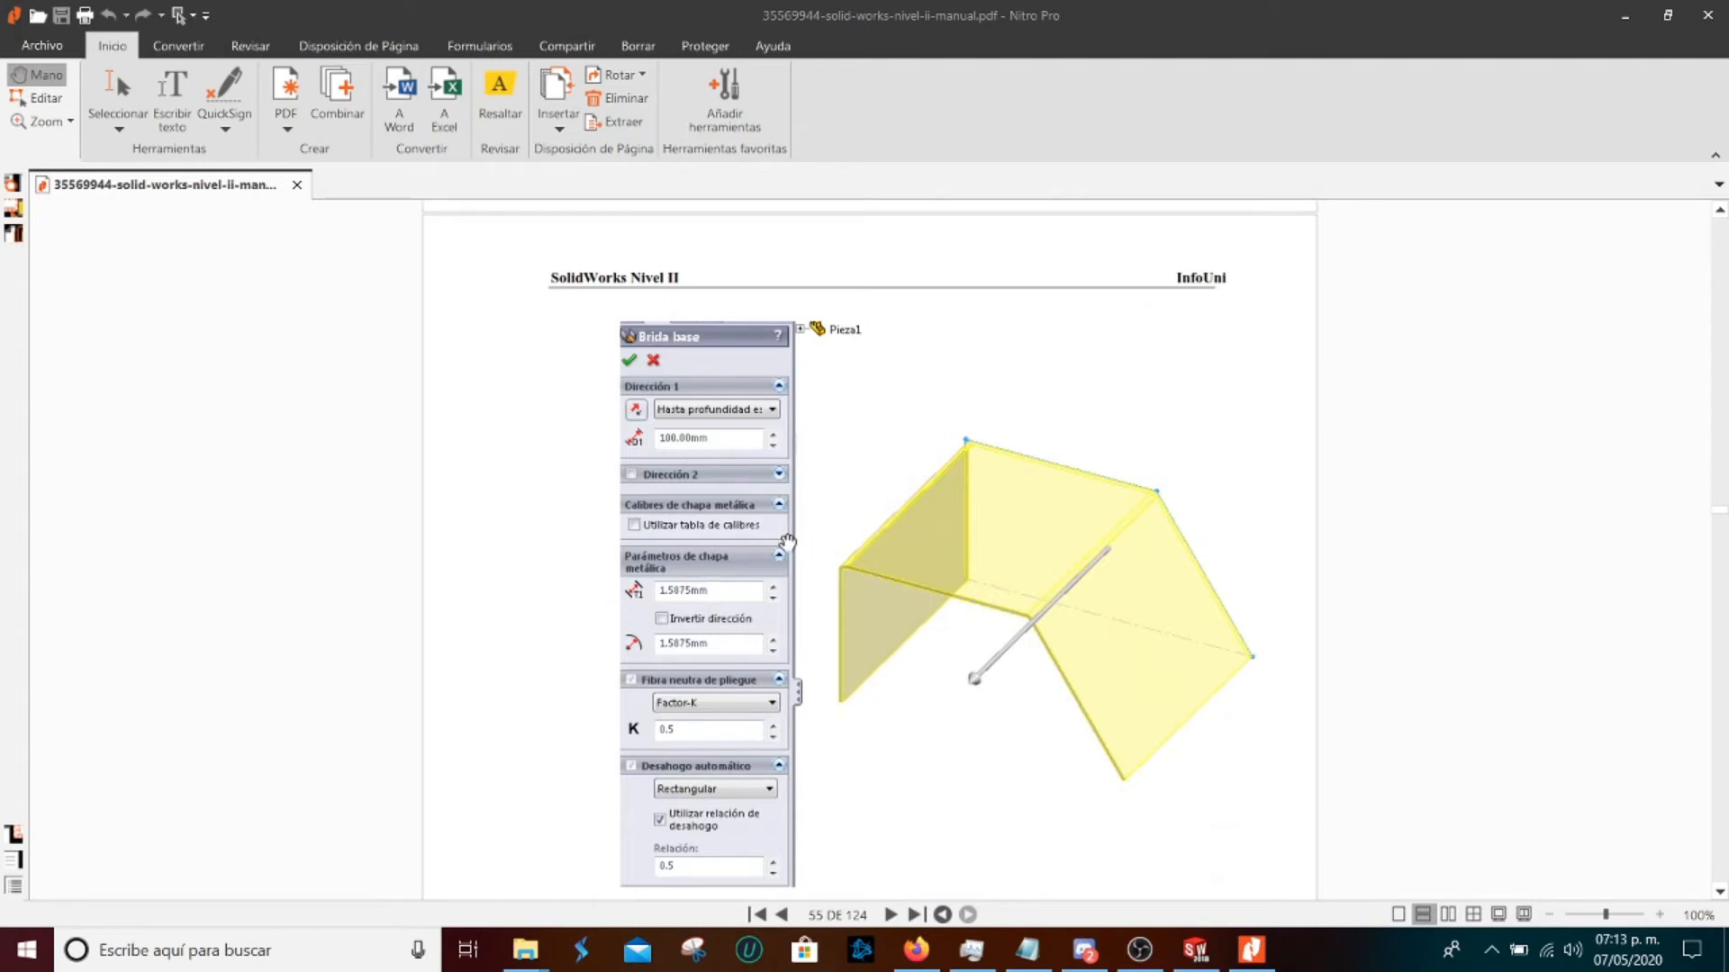
{"action": "scroll", "coordinate": [787, 540], "scroll_direction": "up", "scroll_amount": 10}
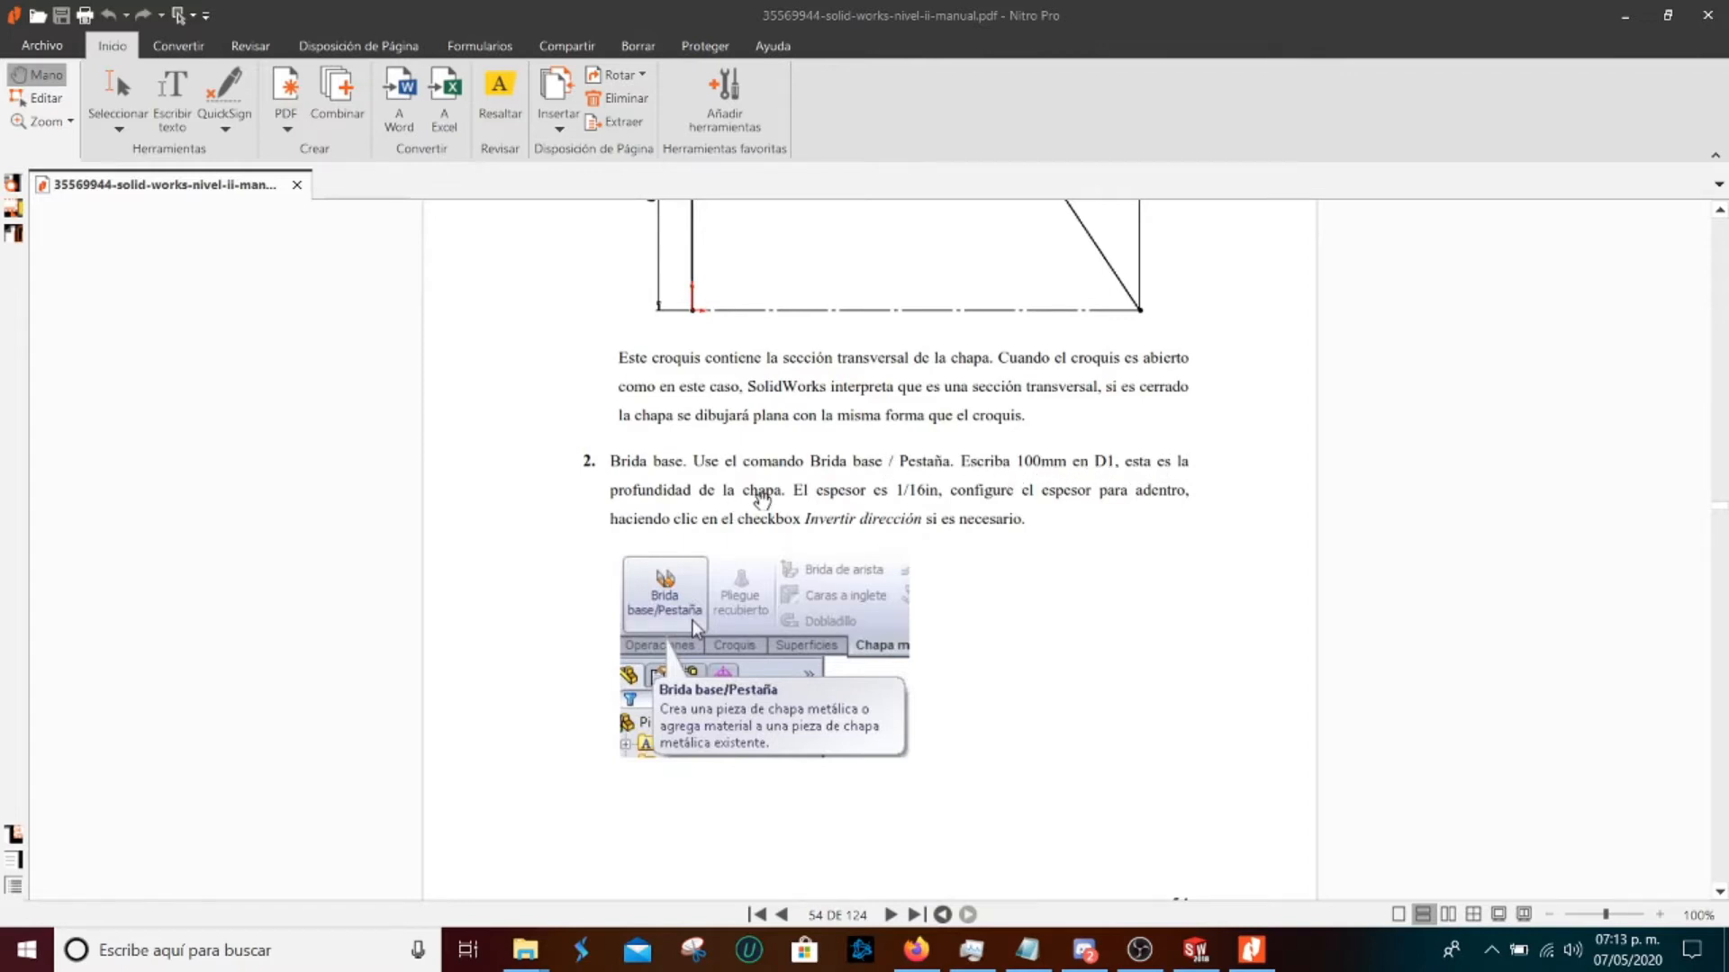
{"action": "scroll", "coordinate": [907, 494], "scroll_direction": "down", "scroll_amount": 10}
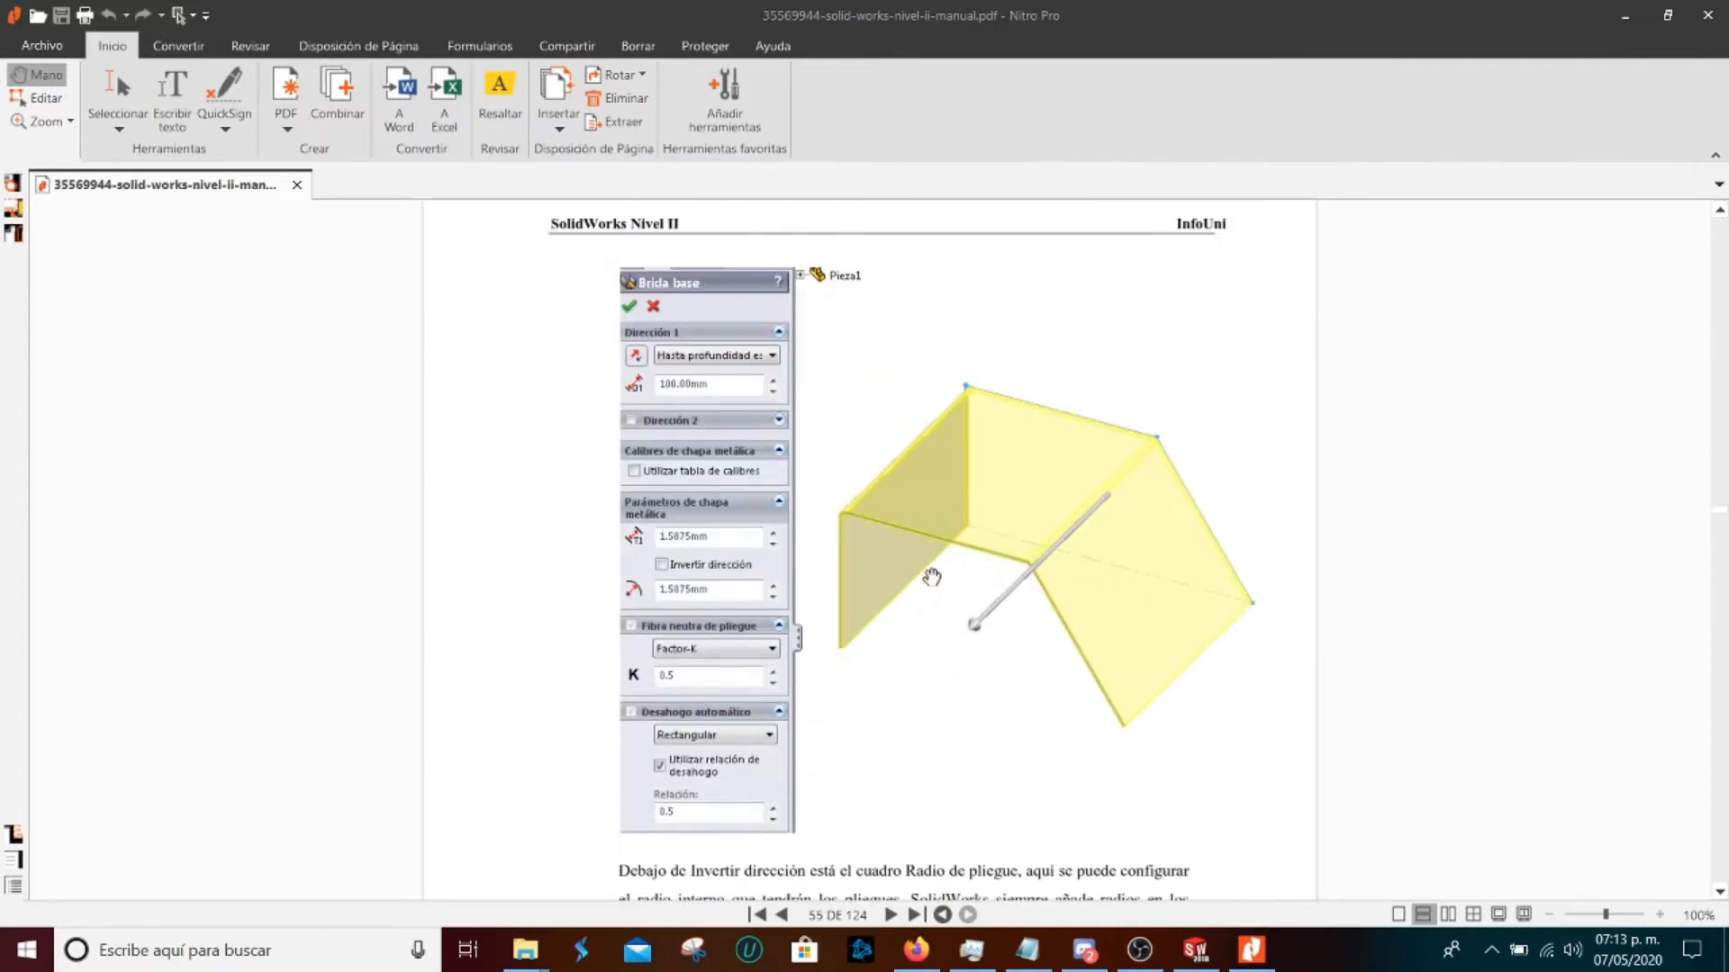
{"action": "scroll", "coordinate": [999, 468], "scroll_direction": "up", "scroll_amount": 10}
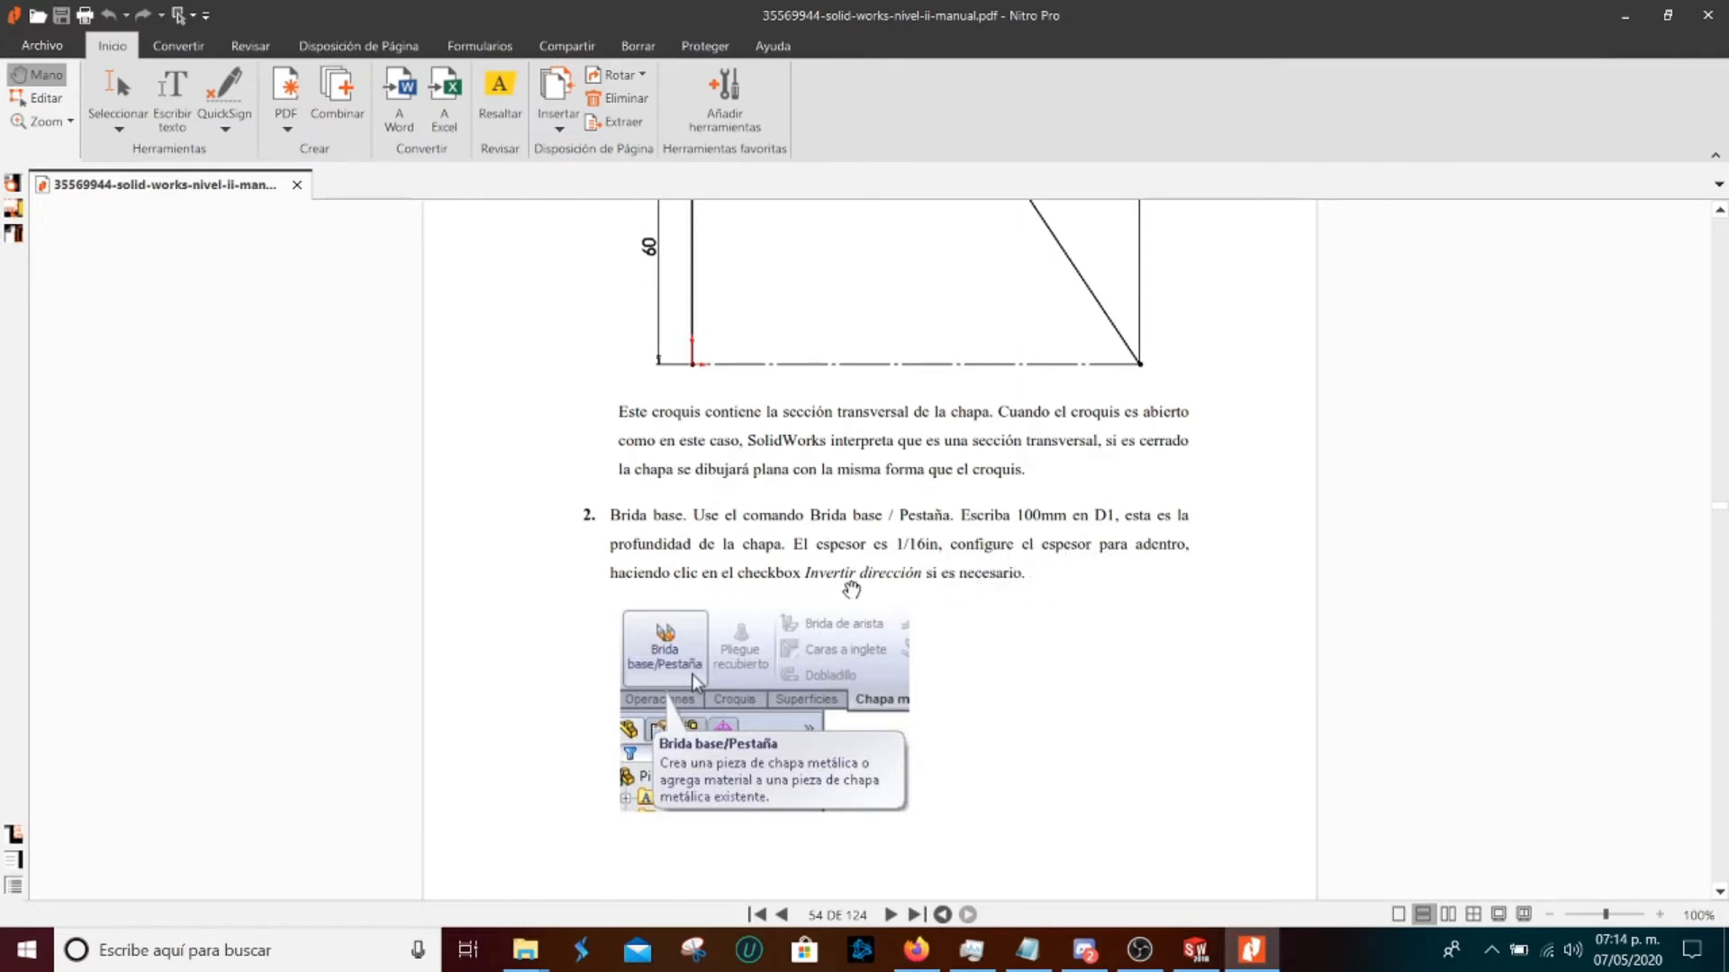
{"action": "scroll", "coordinate": [936, 589], "scroll_direction": "down", "scroll_amount": 2}
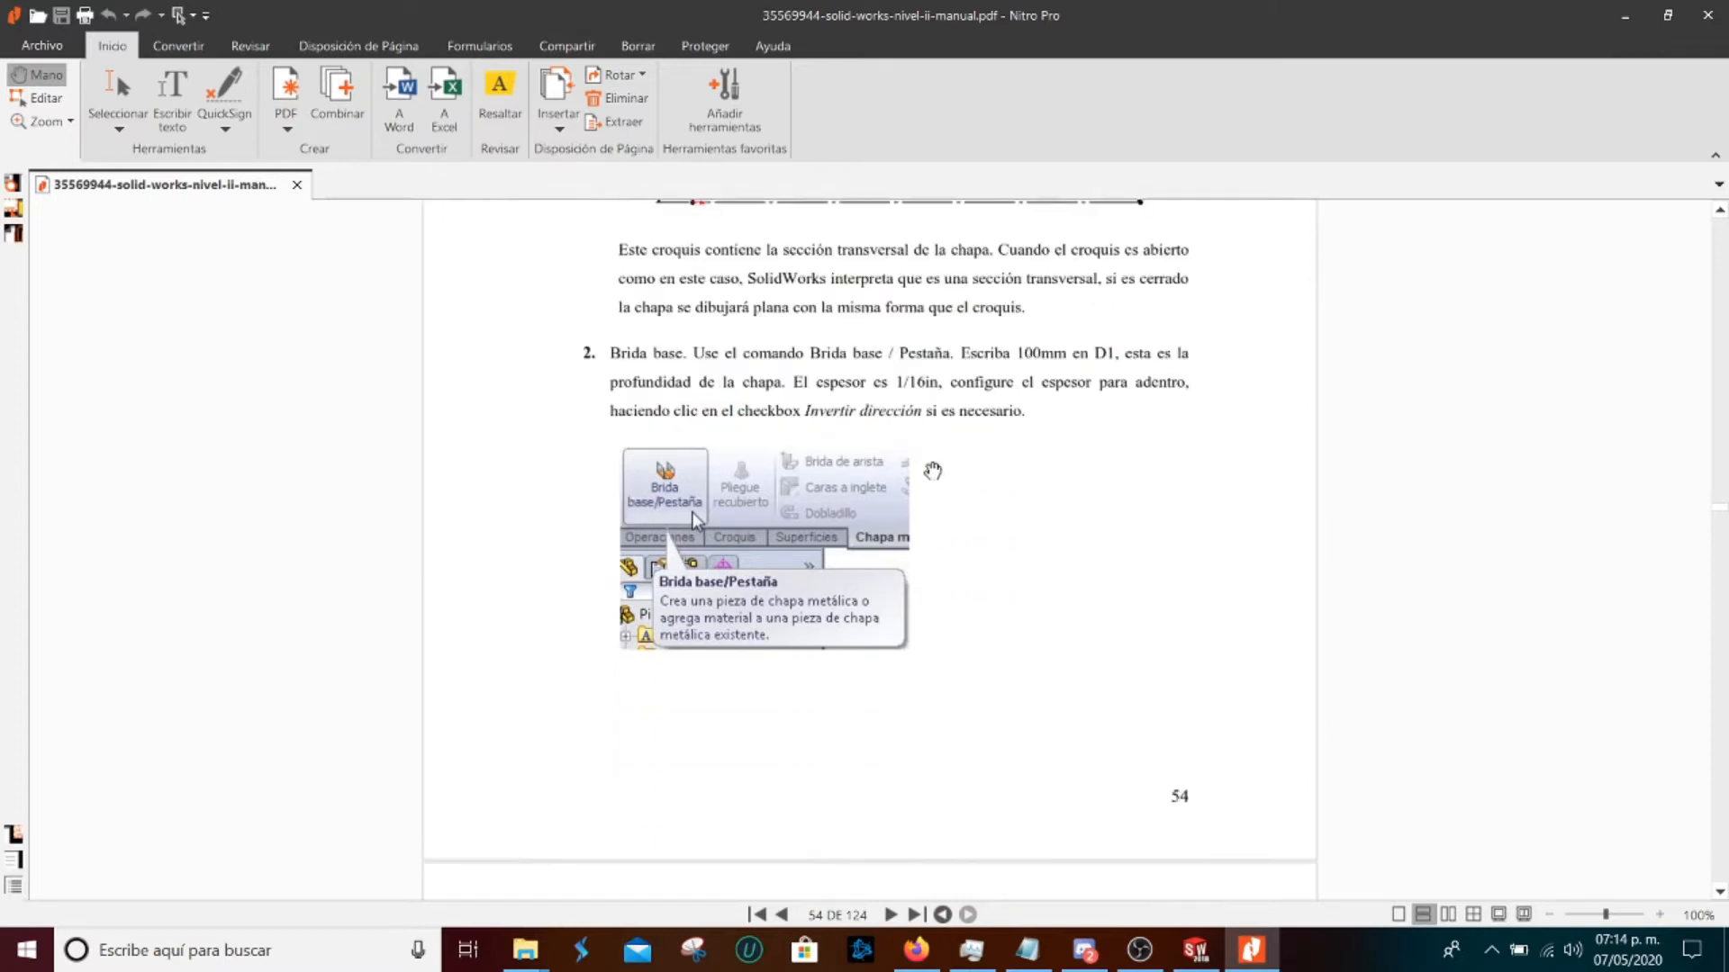
{"action": "scroll", "coordinate": [937, 437], "scroll_direction": "down", "scroll_amount": 3}
{"action": "scroll", "coordinate": [932, 450], "scroll_direction": "down", "scroll_amount": 6}
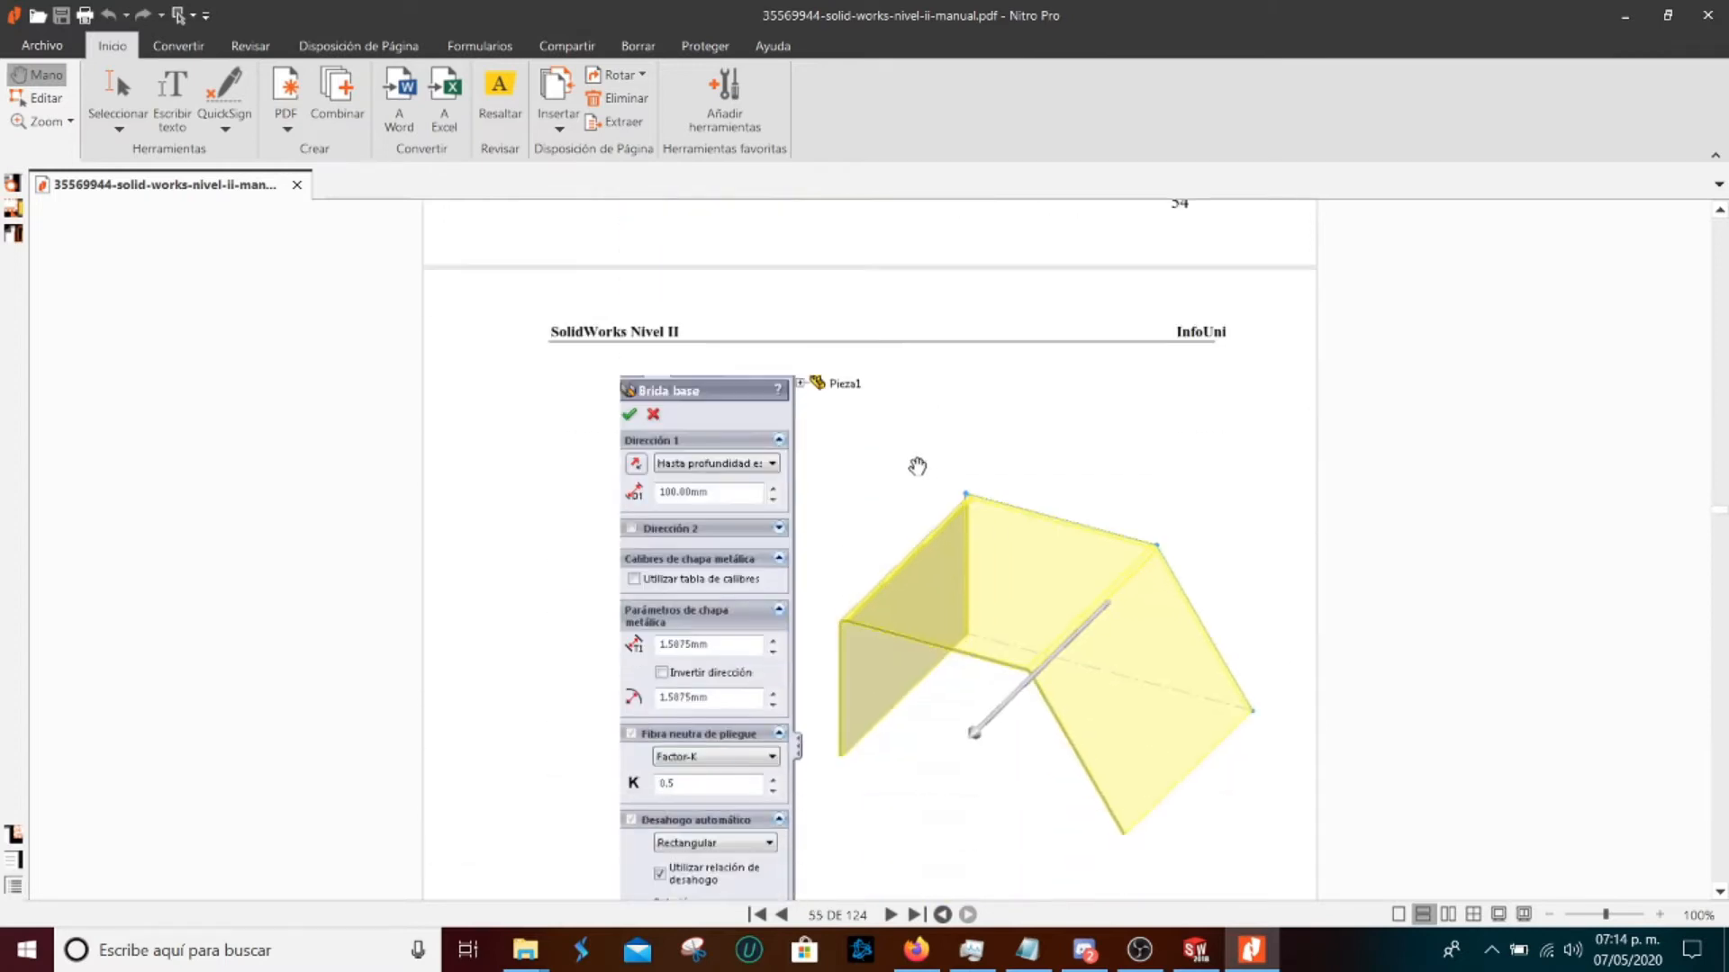
{"action": "scroll", "coordinate": [916, 466], "scroll_direction": "up", "scroll_amount": 1}
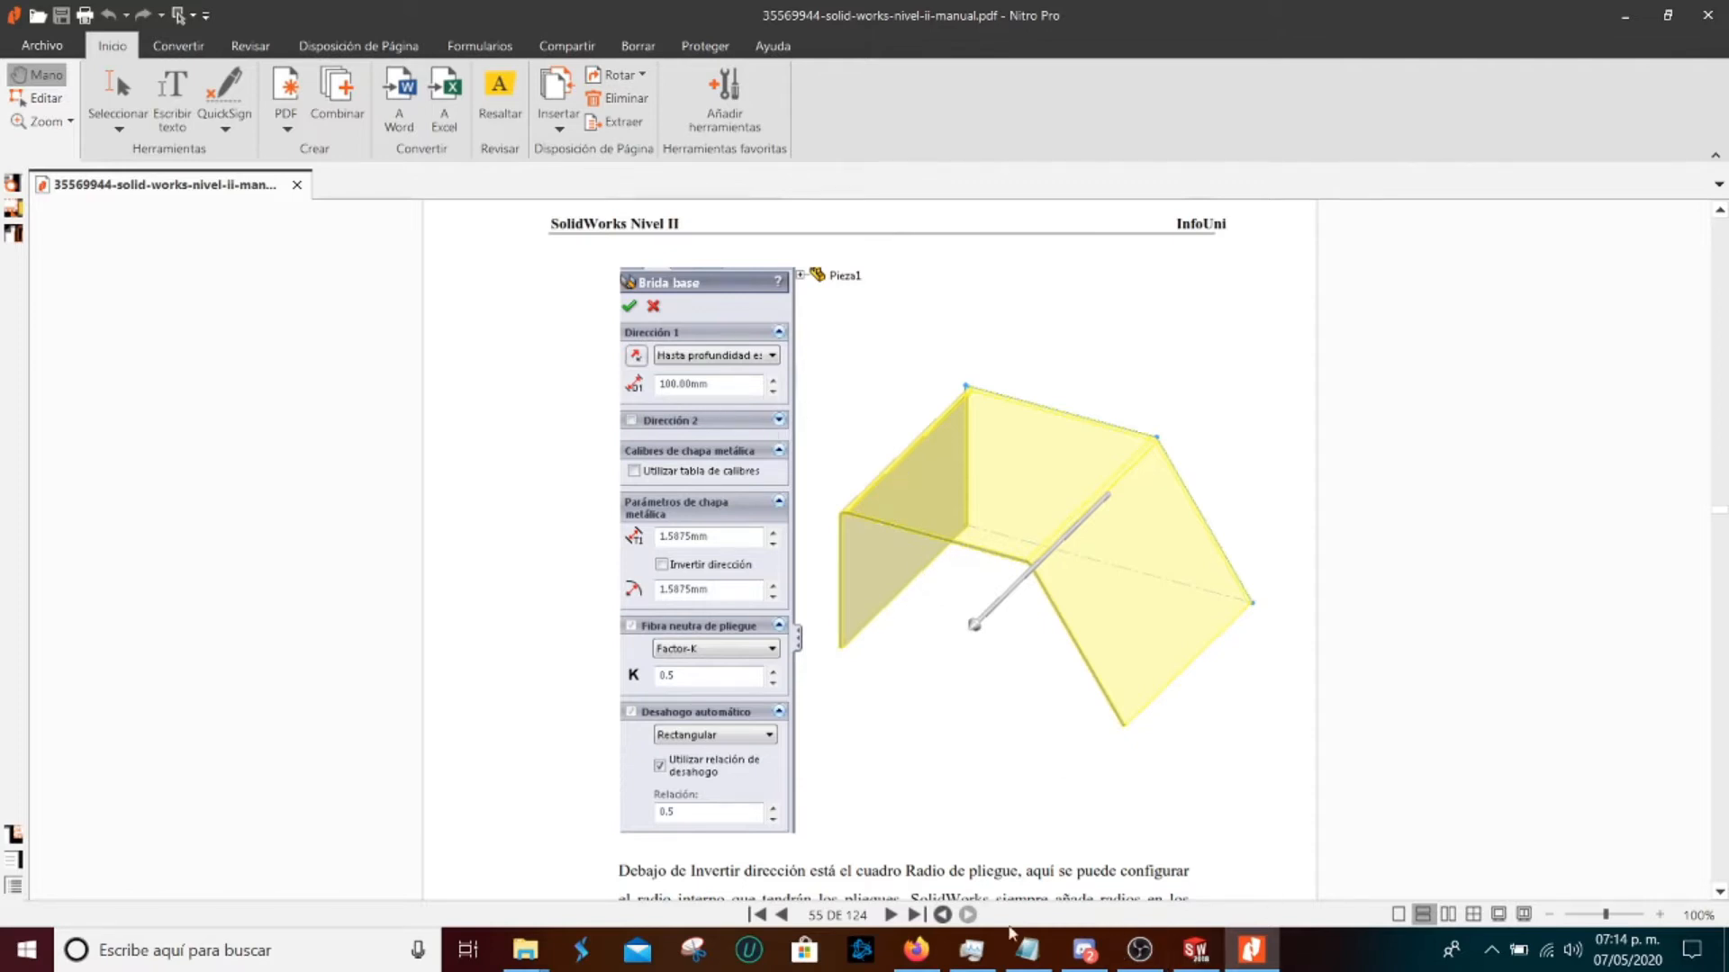
Switch to SOLIDWORKS and start a sheet metal base flange from the existing open profile sketch
{"action": "left_click", "coordinate": [1201, 956]}
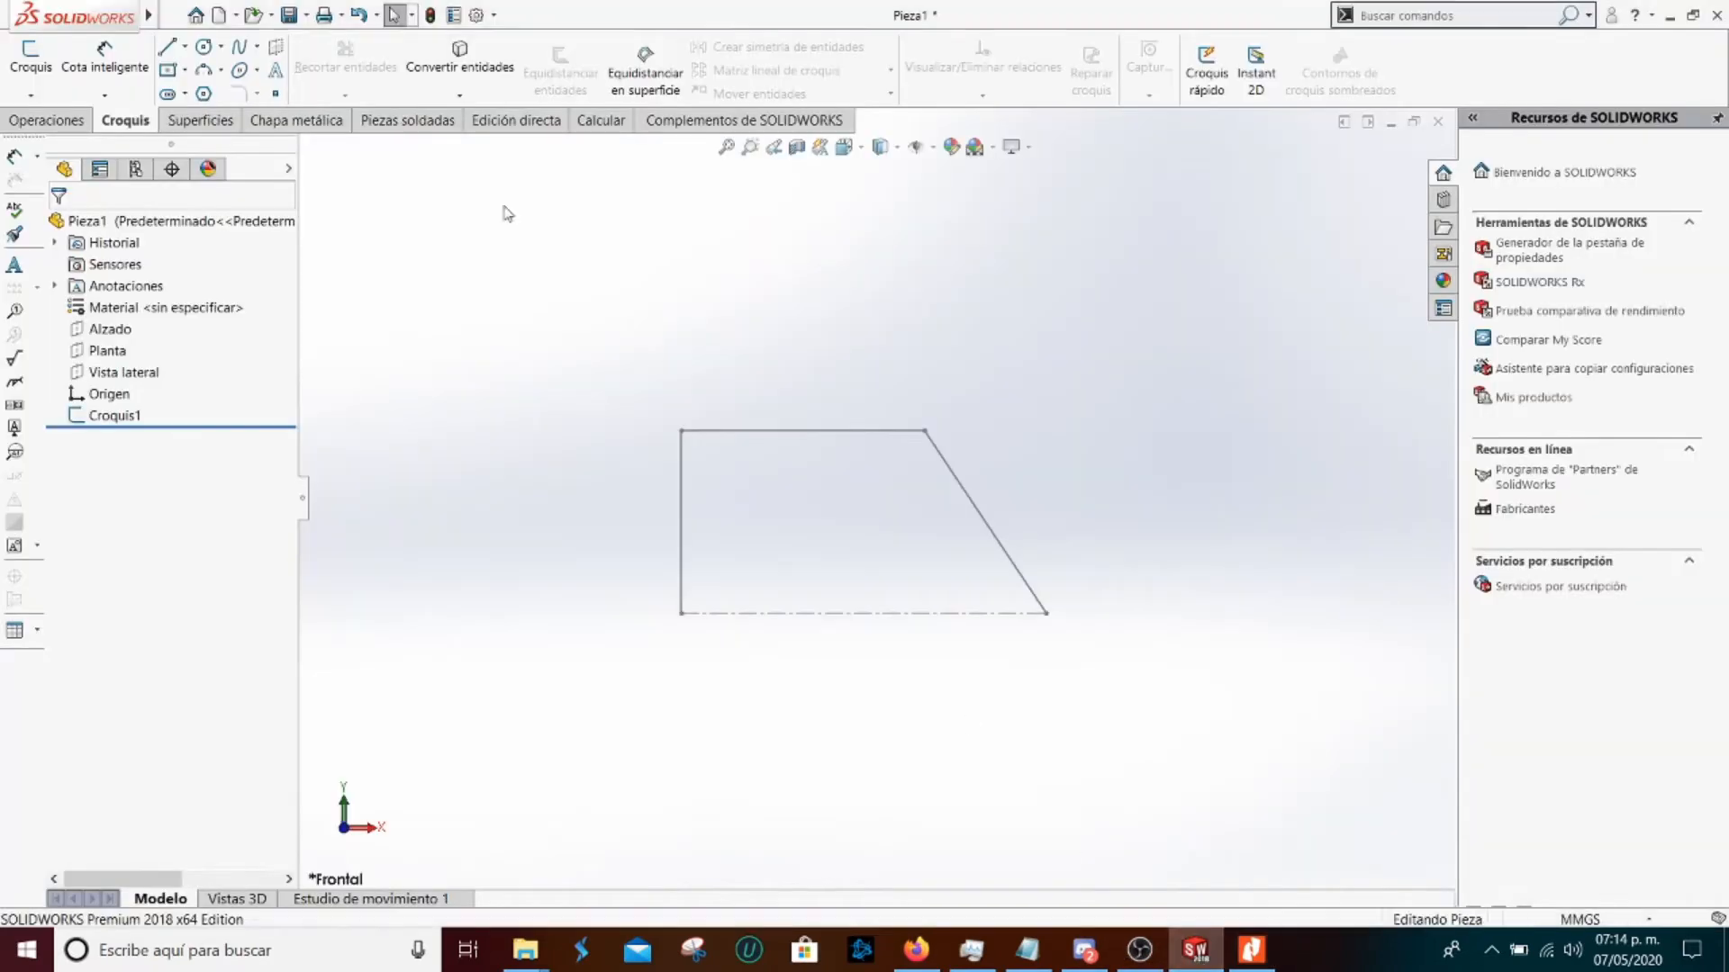
{"action": "left_click", "coordinate": [273, 119]}
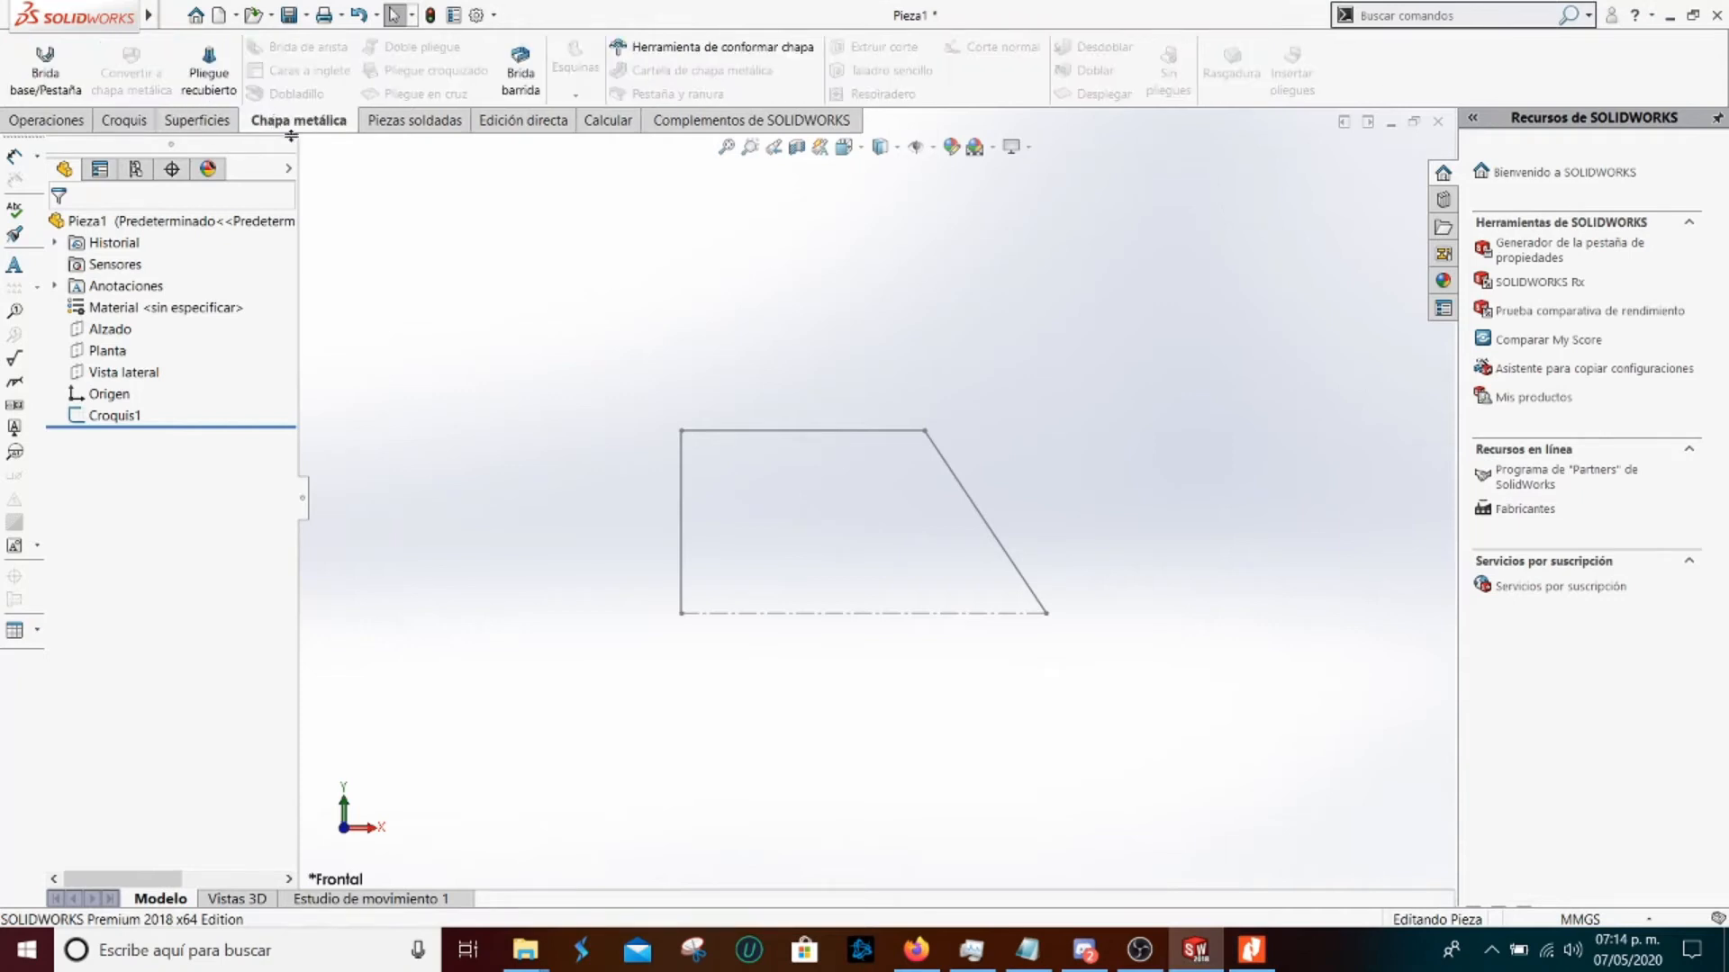
{"action": "left_click", "coordinate": [45, 67]}
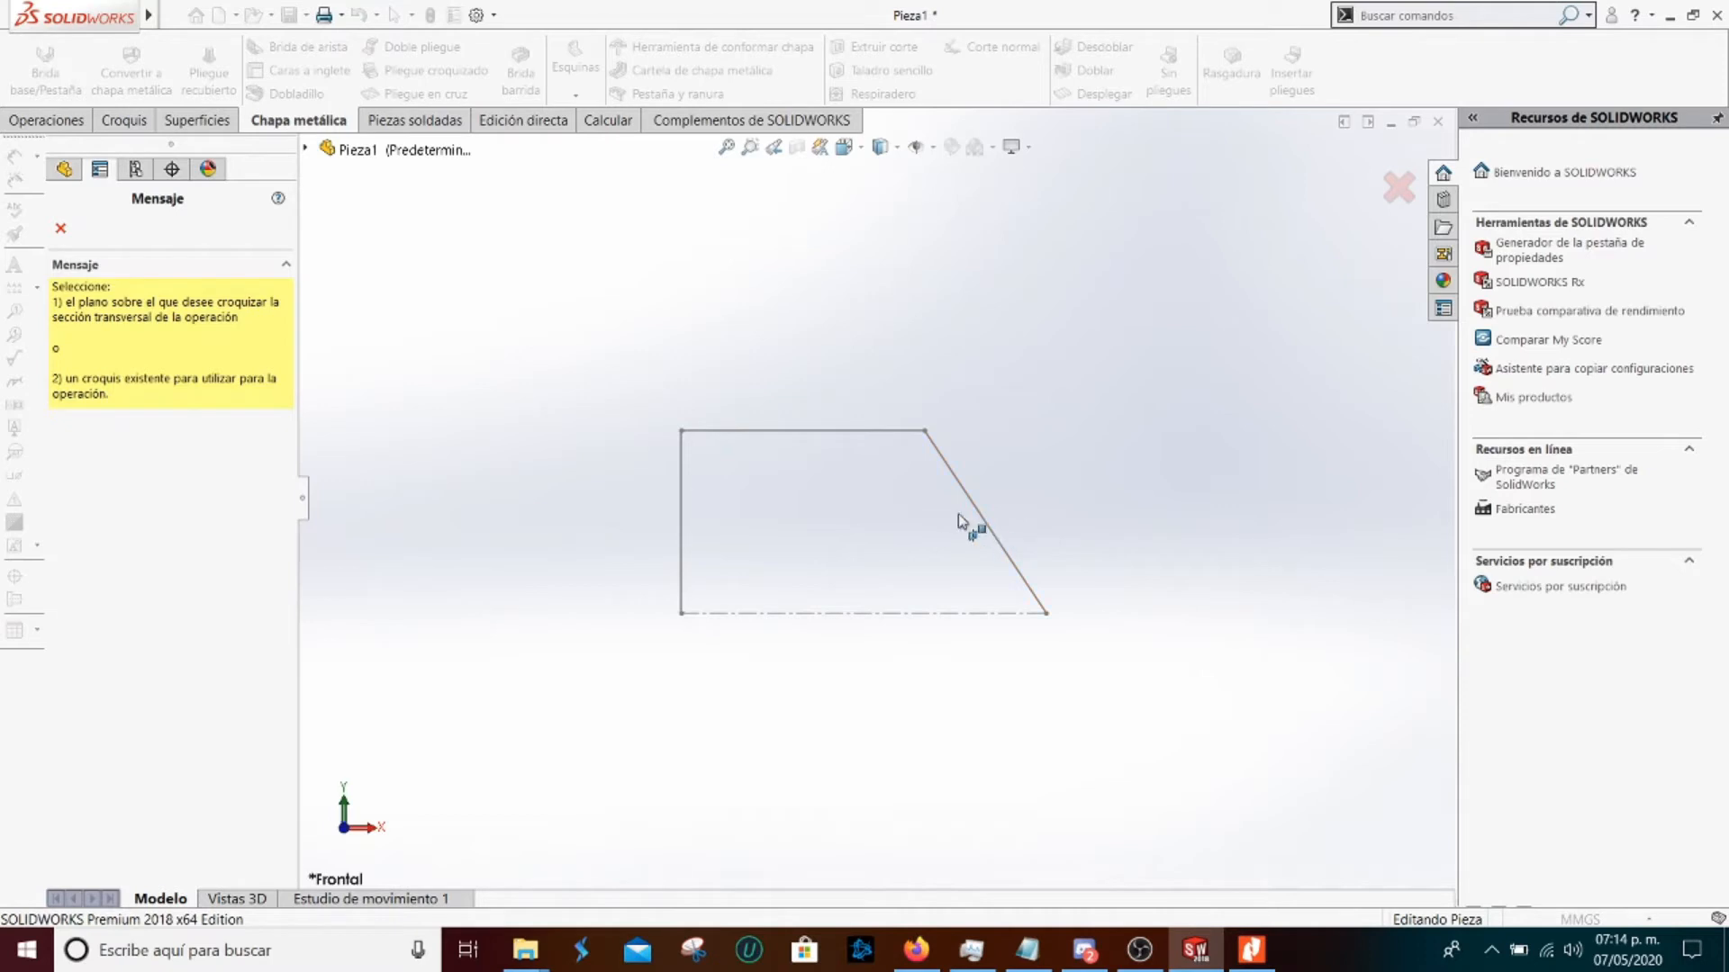
{"action": "middle_click_drag", "start_coordinate": [964, 520], "coordinate": [815, 457]}
{"action": "left_click", "coordinate": [812, 428]}
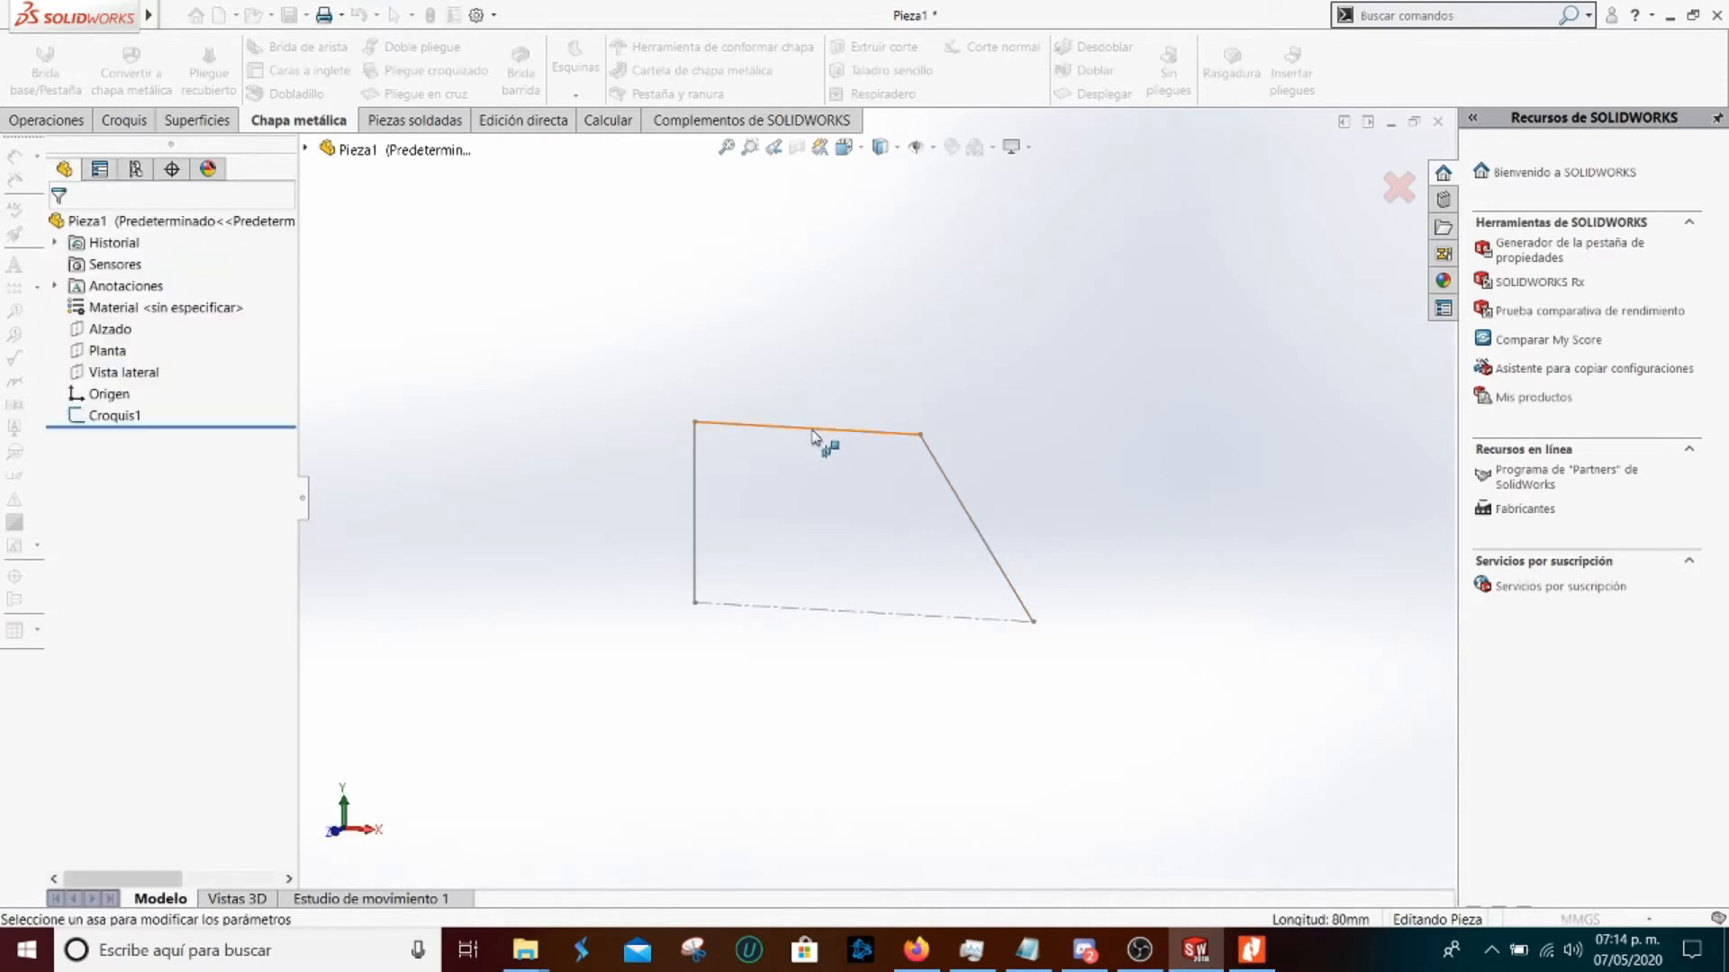
{"action": "mouse_move", "coordinate": [822, 449]}
{"action": "middle_mouse_down"}
{"action": "mouse_move", "coordinate": [810, 413]}
{"action": "mouse_move", "coordinate": [792, 478]}
{"action": "mouse_move", "coordinate": [939, 402]}
{"action": "mouse_move", "coordinate": [814, 457]}
{"action": "middle_mouse_up"}
Set the base flange's sheet thickness to 1.5875 mm
{"action": "double_click", "coordinate": [158, 415]}
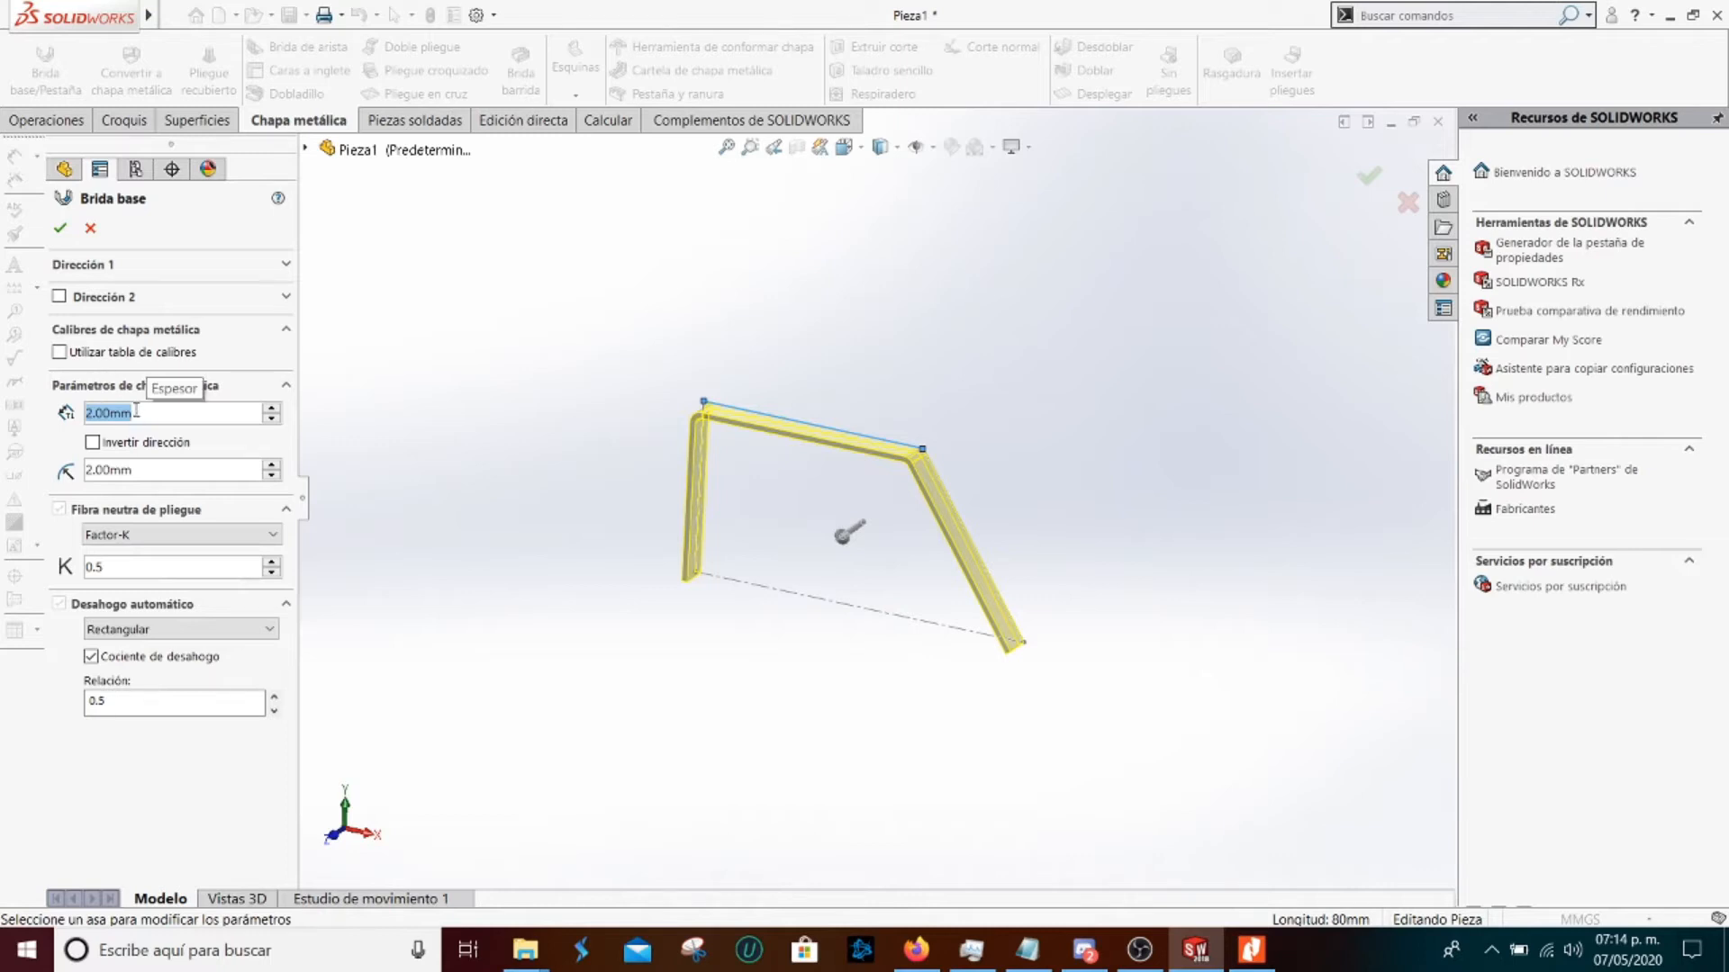
{"action": "type", "text": "1/"}
{"action": "key", "text": "Return"}
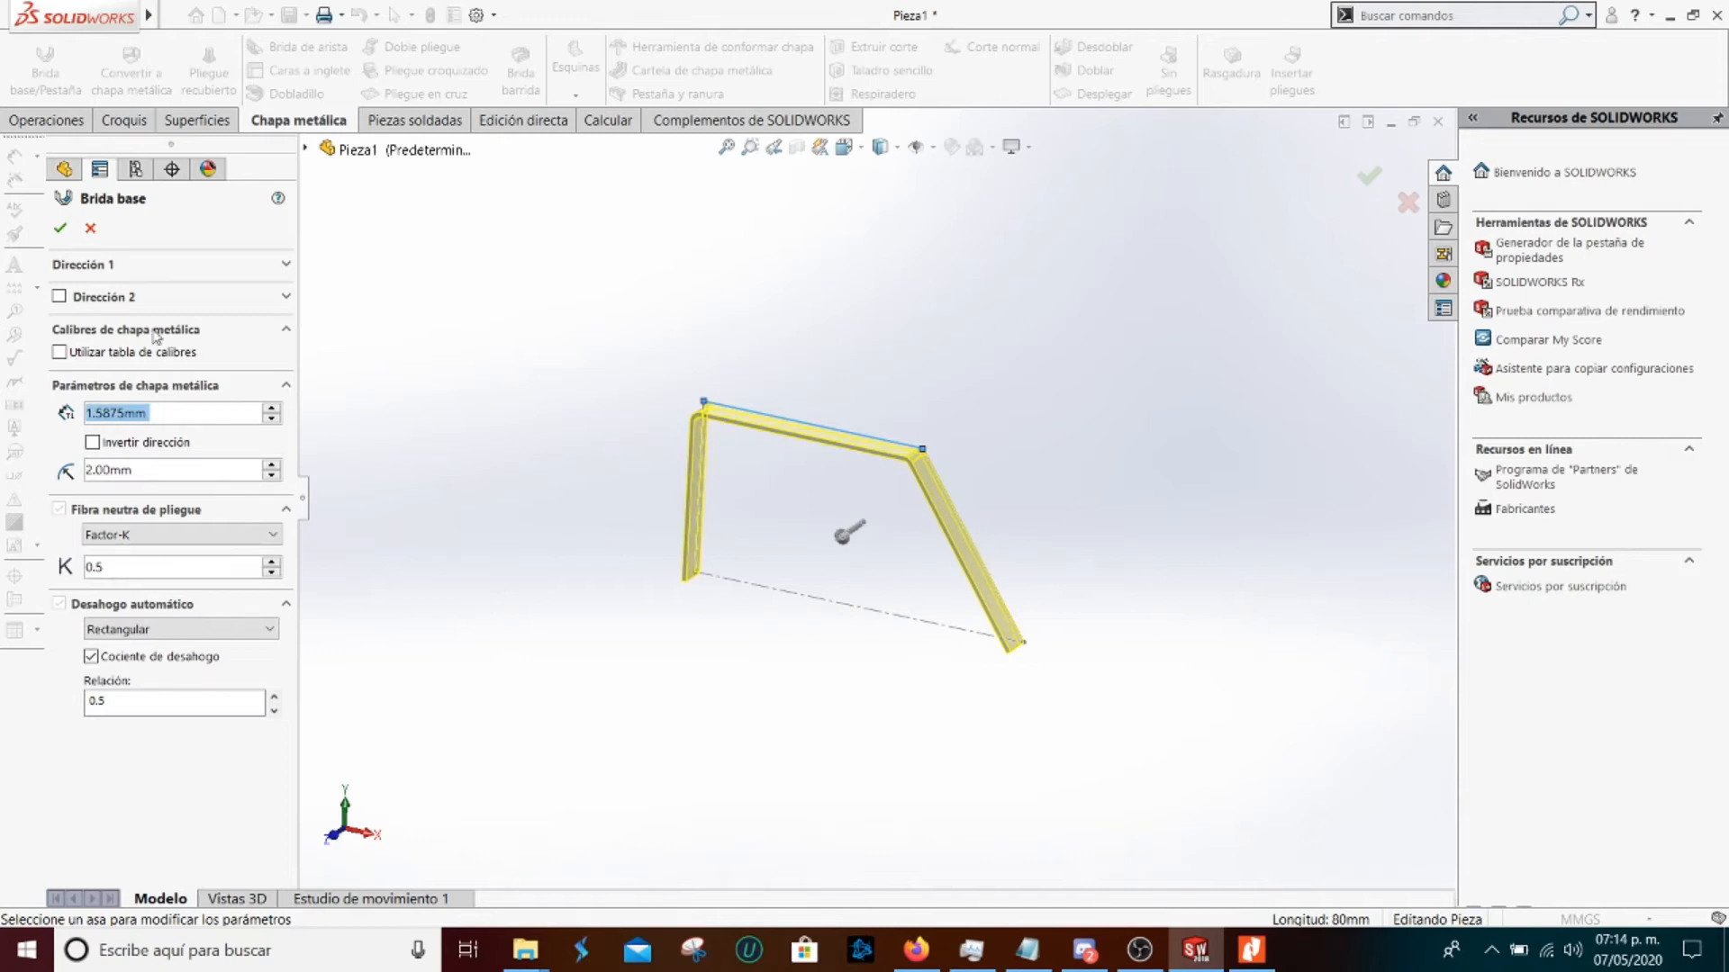
Set the base flange's Direction 1 depth to 100 mm
{"action": "left_click", "coordinate": [286, 266]}
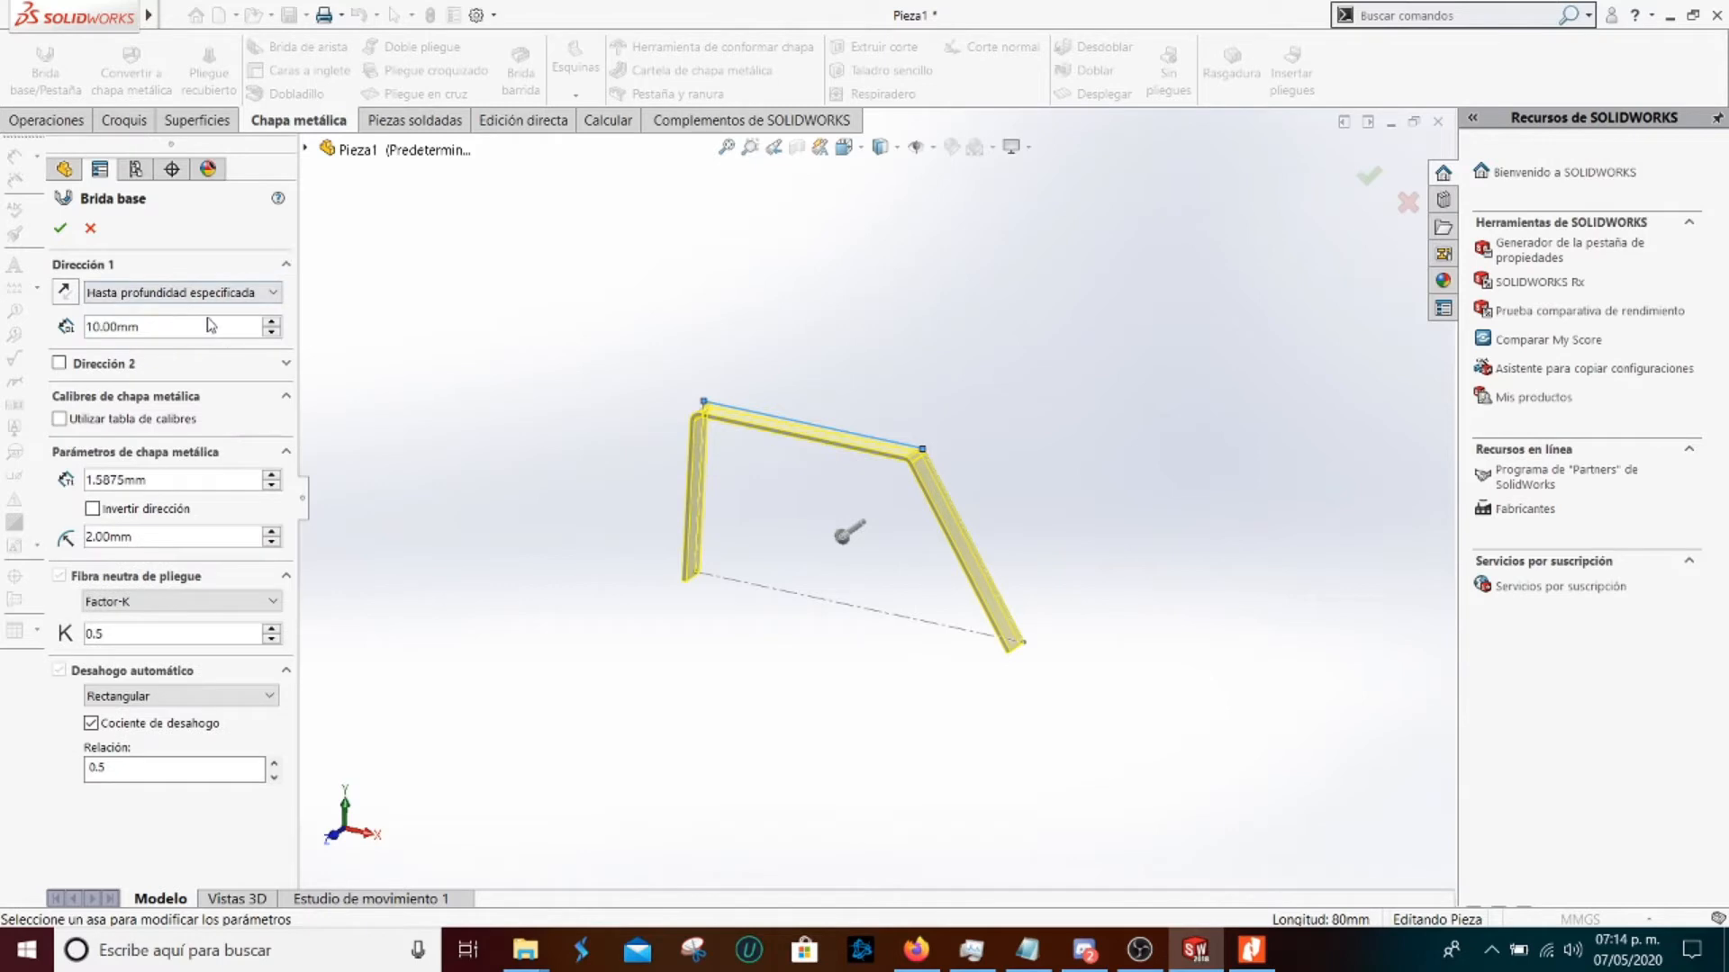
{"action": "left_click", "coordinate": [271, 320]}
{"action": "left_click", "coordinate": [271, 320]}
{"action": "left_click", "coordinate": [271, 321]}
{"action": "left_click", "coordinate": [271, 321]}
{"action": "left_click", "coordinate": [271, 321]}
{"action": "left_click", "coordinate": [271, 320]}
{"action": "left_click", "coordinate": [231, 326]}
{"action": "left_click", "coordinate": [271, 321]}
{"action": "left_click", "coordinate": [271, 321]}
{"action": "left_click", "coordinate": [271, 320]}
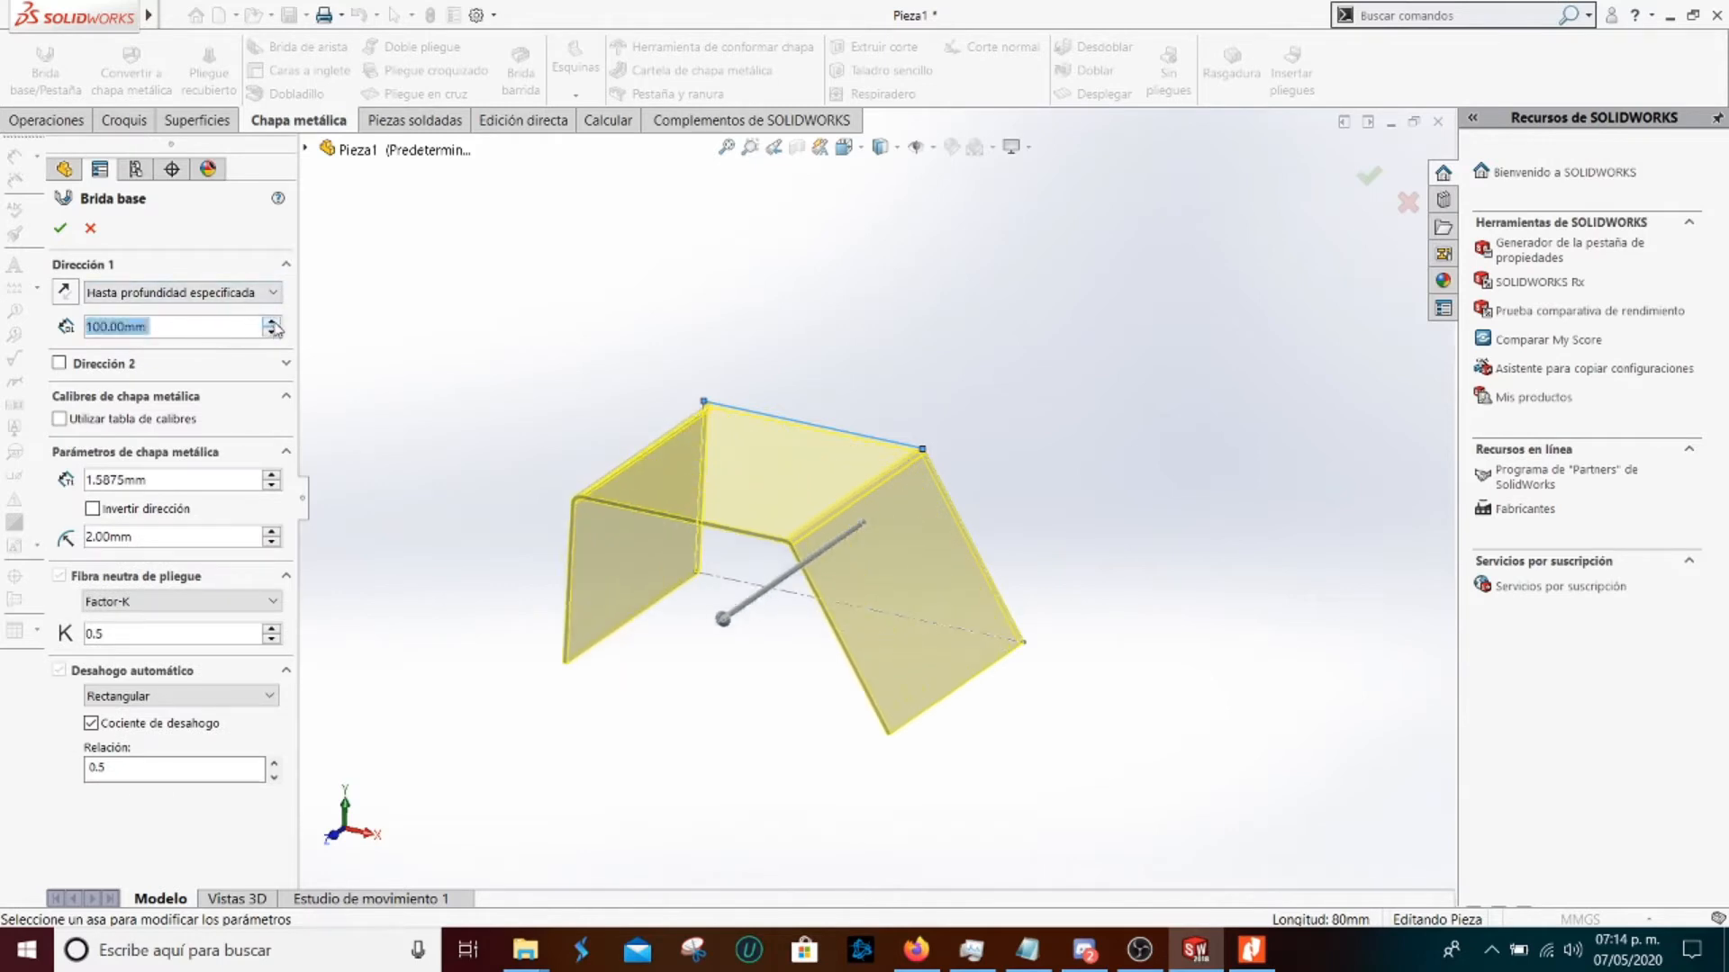
Inspect the rounded bends in the base flange preview and set the bend radius to 1.5 mm
{"action": "middle_click_drag", "start_coordinate": [738, 423], "coordinate": [763, 470]}
{"action": "scroll", "coordinate": [765, 467], "scroll_direction": "down", "scroll_amount": 4}
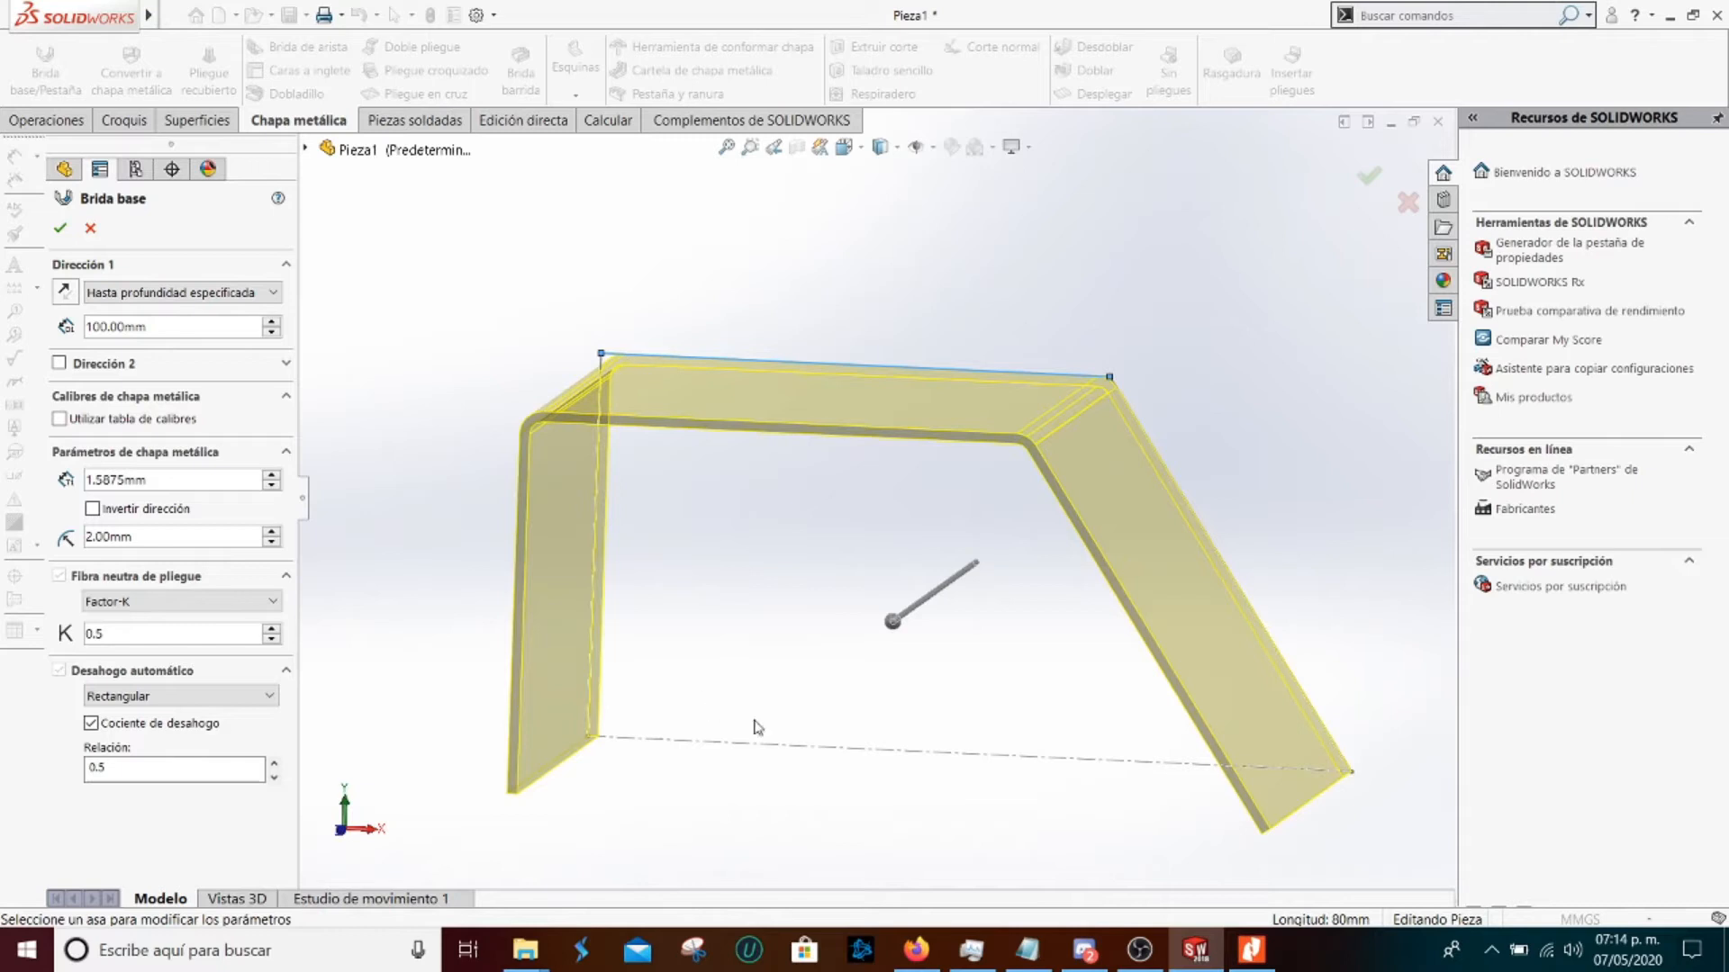
{"action": "middle_click_drag", "start_coordinate": [727, 537], "coordinate": [712, 633]}
{"action": "middle_click_drag", "start_coordinate": [841, 434], "coordinate": [829, 462]}
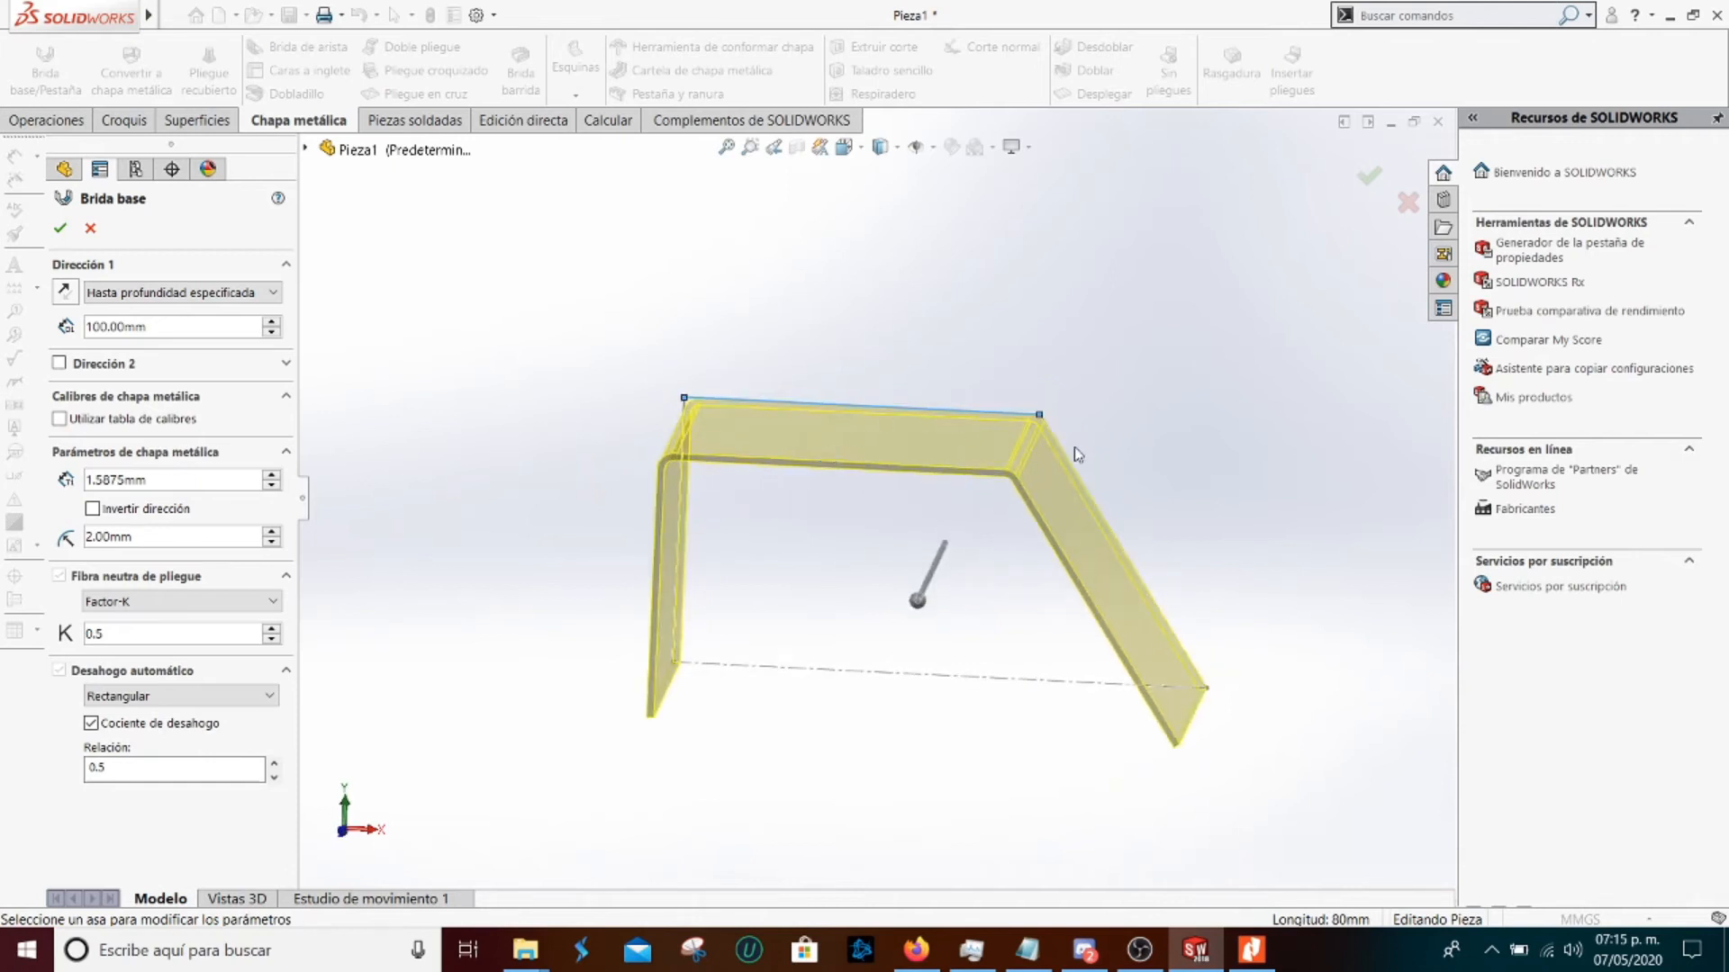
{"action": "scroll", "coordinate": [722, 423], "scroll_direction": "down", "scroll_amount": 8}
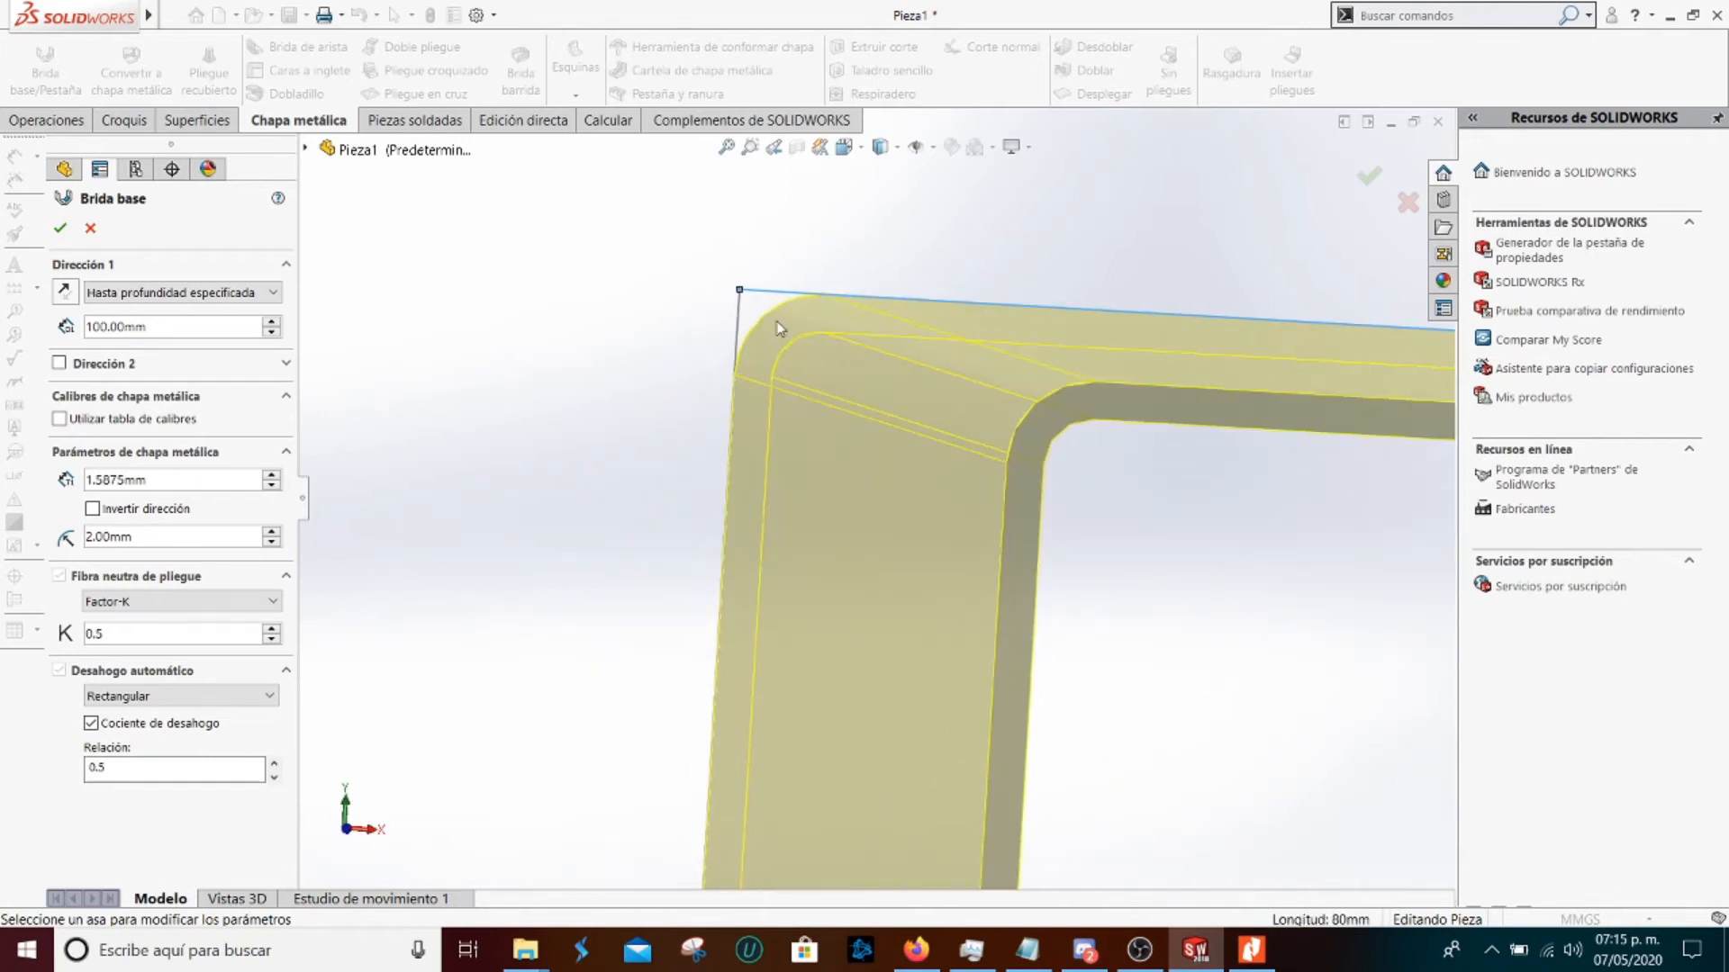
{"action": "scroll", "coordinate": [775, 424], "scroll_direction": "up", "scroll_amount": 5}
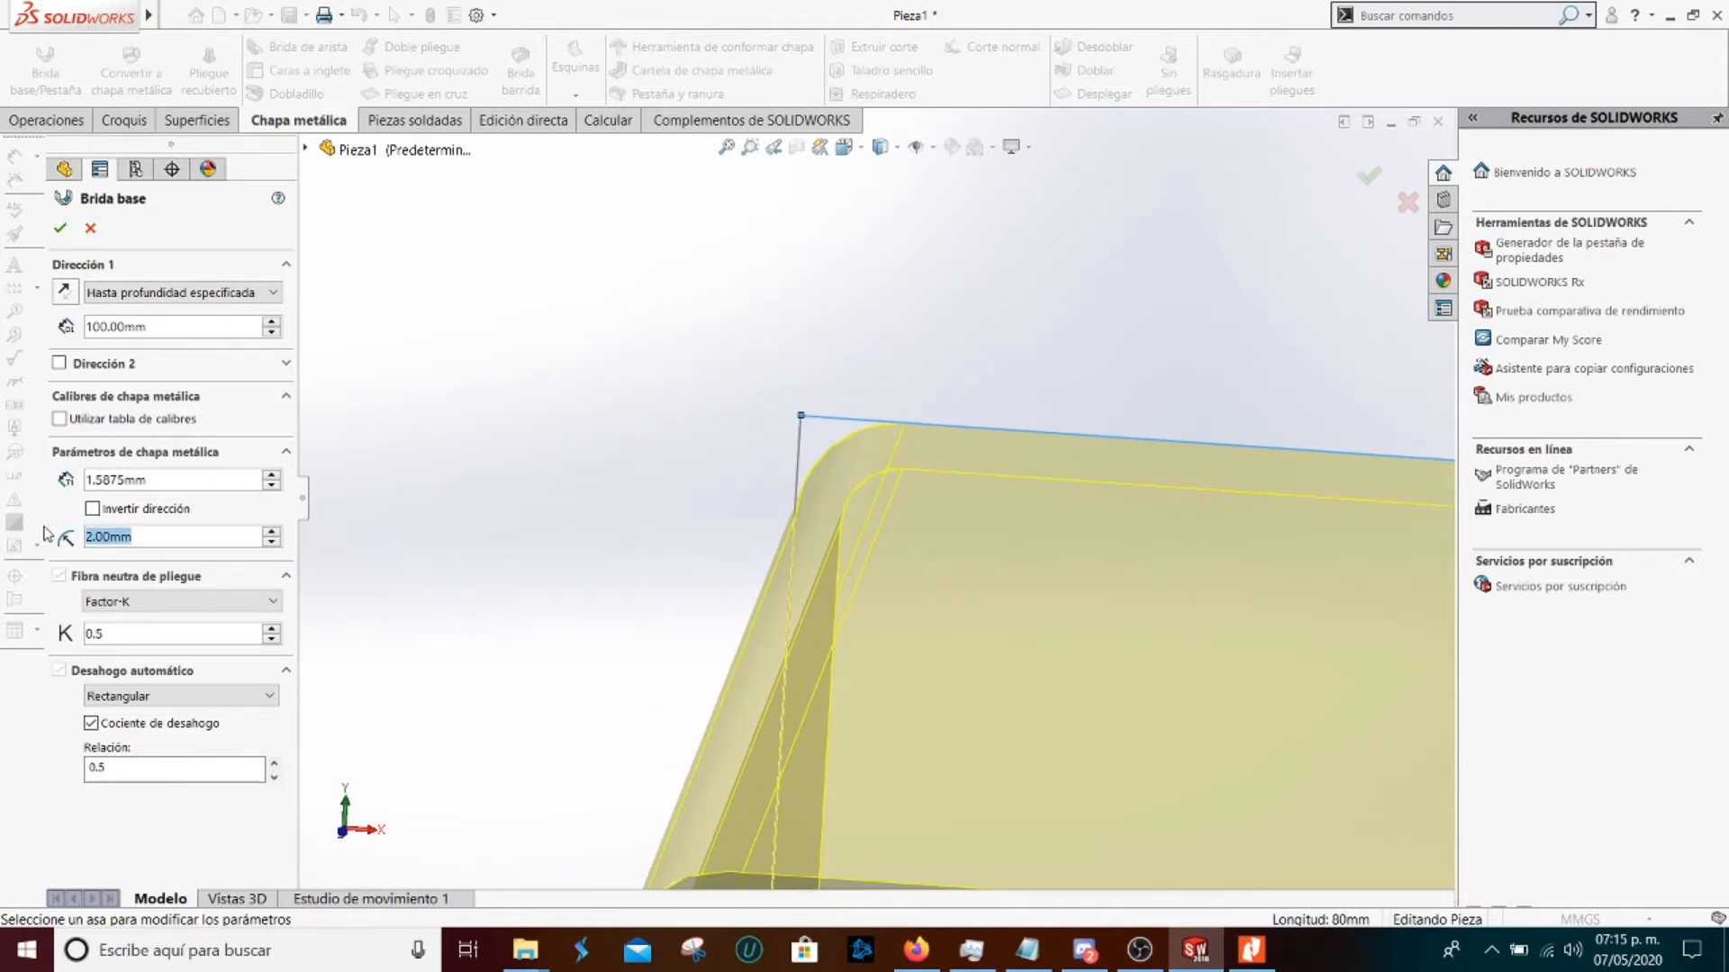
{"action": "type", "text": "1.5"}
{"action": "key", "text": "Return"}
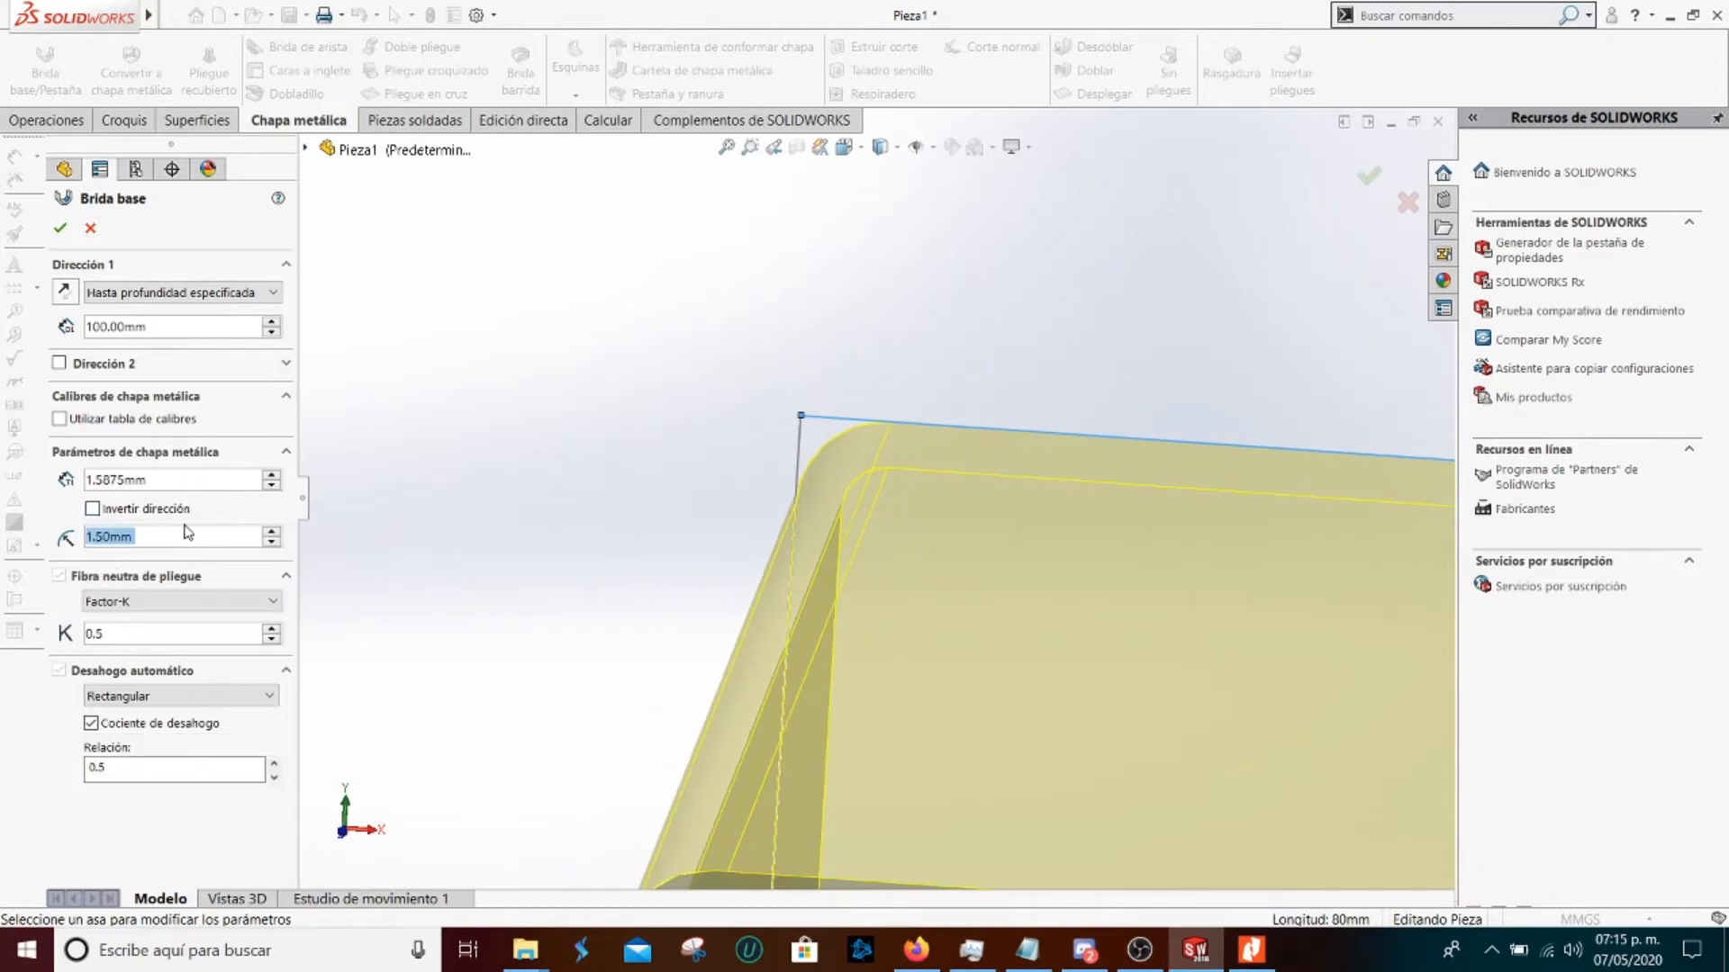
Accept the base flange to create the sheet metal part
{"action": "scroll", "coordinate": [612, 540], "scroll_direction": "up", "scroll_amount": 10}
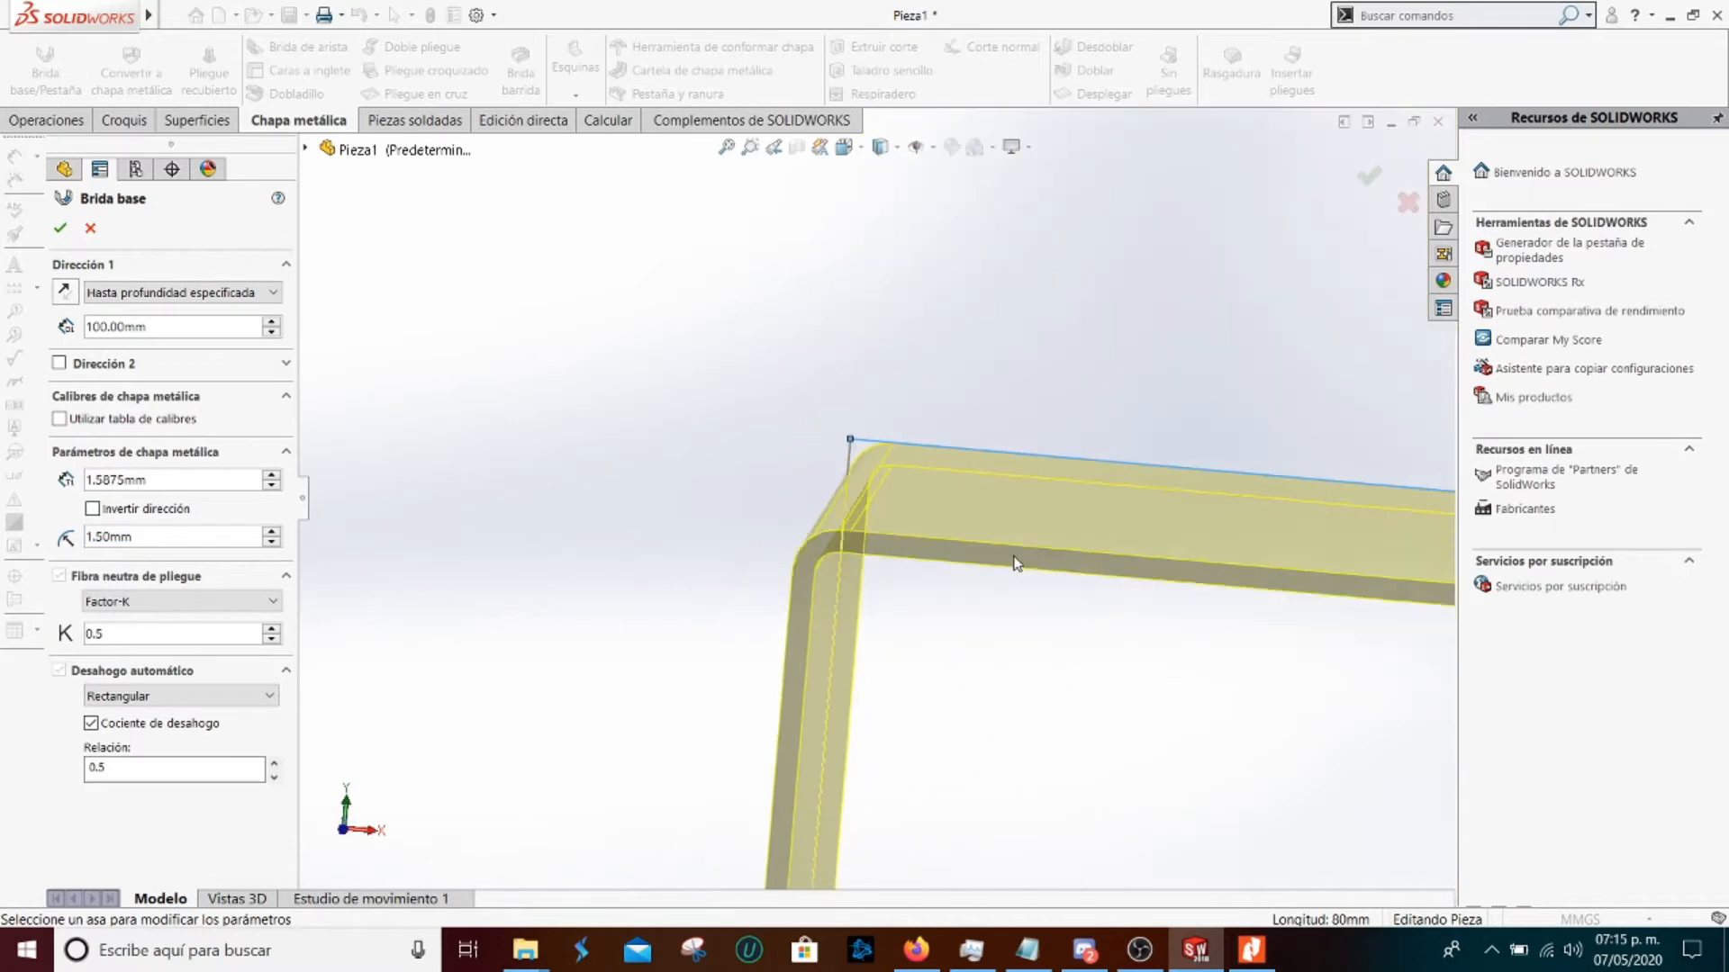
{"action": "middle_click_drag", "start_coordinate": [1065, 581], "coordinate": [771, 492]}
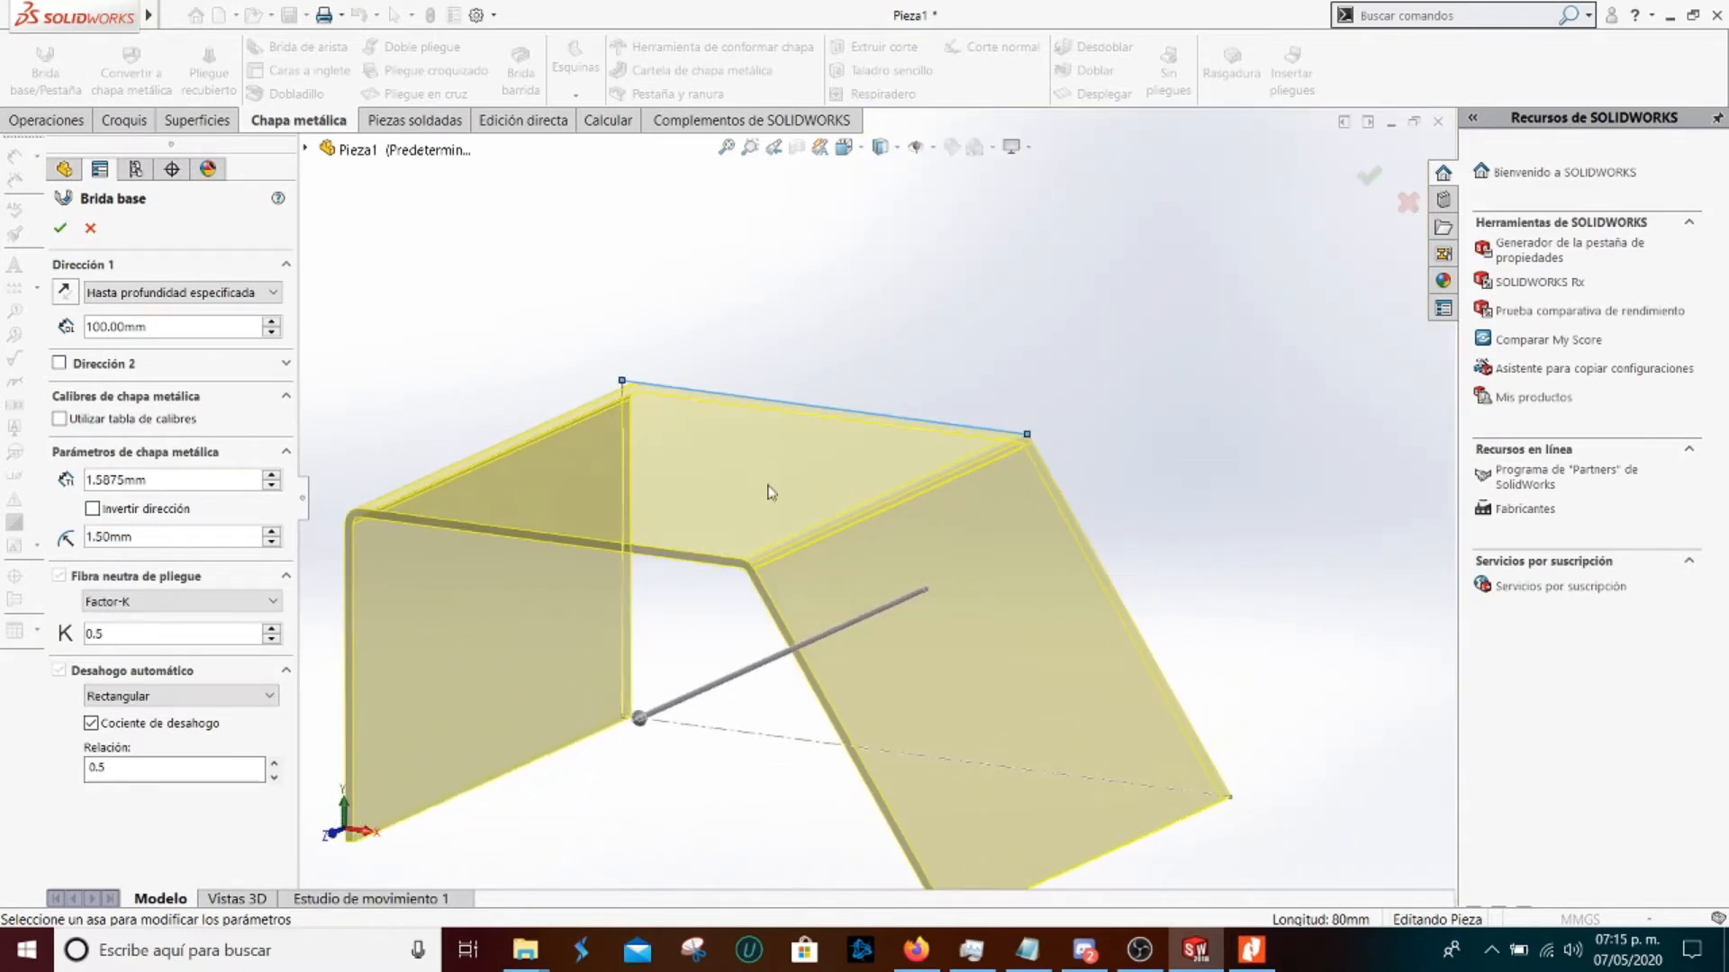
{"action": "left_click", "coordinate": [62, 229]}
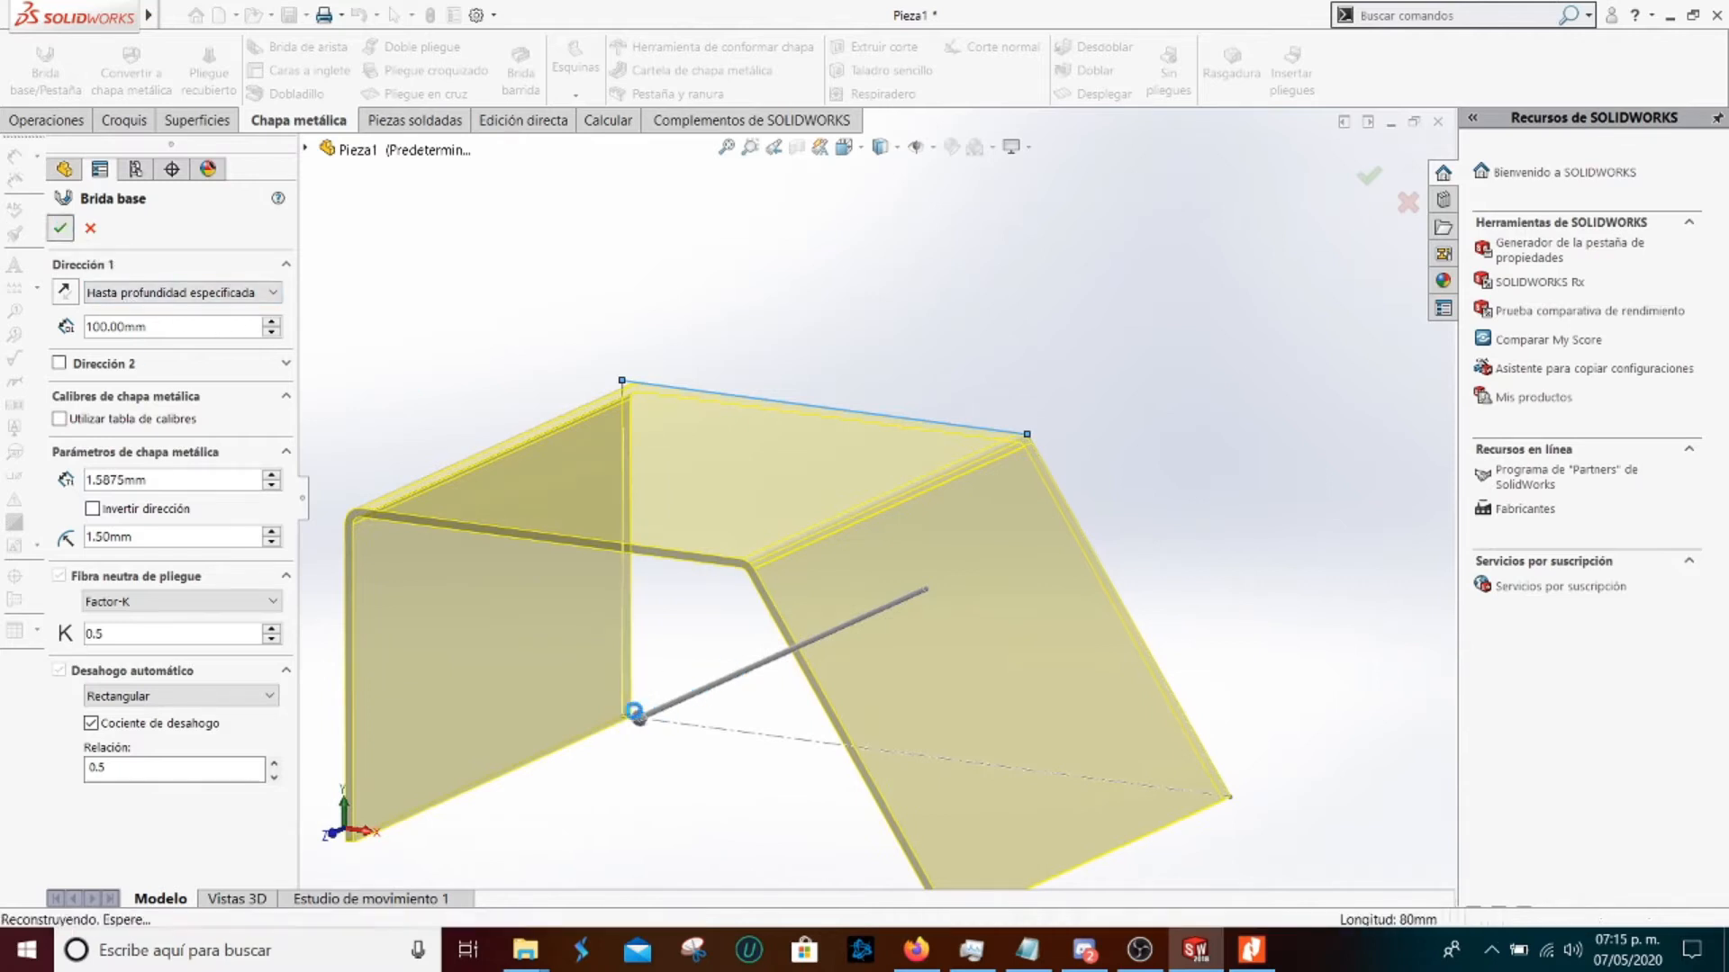
{"action": "key", "text": "Return"}
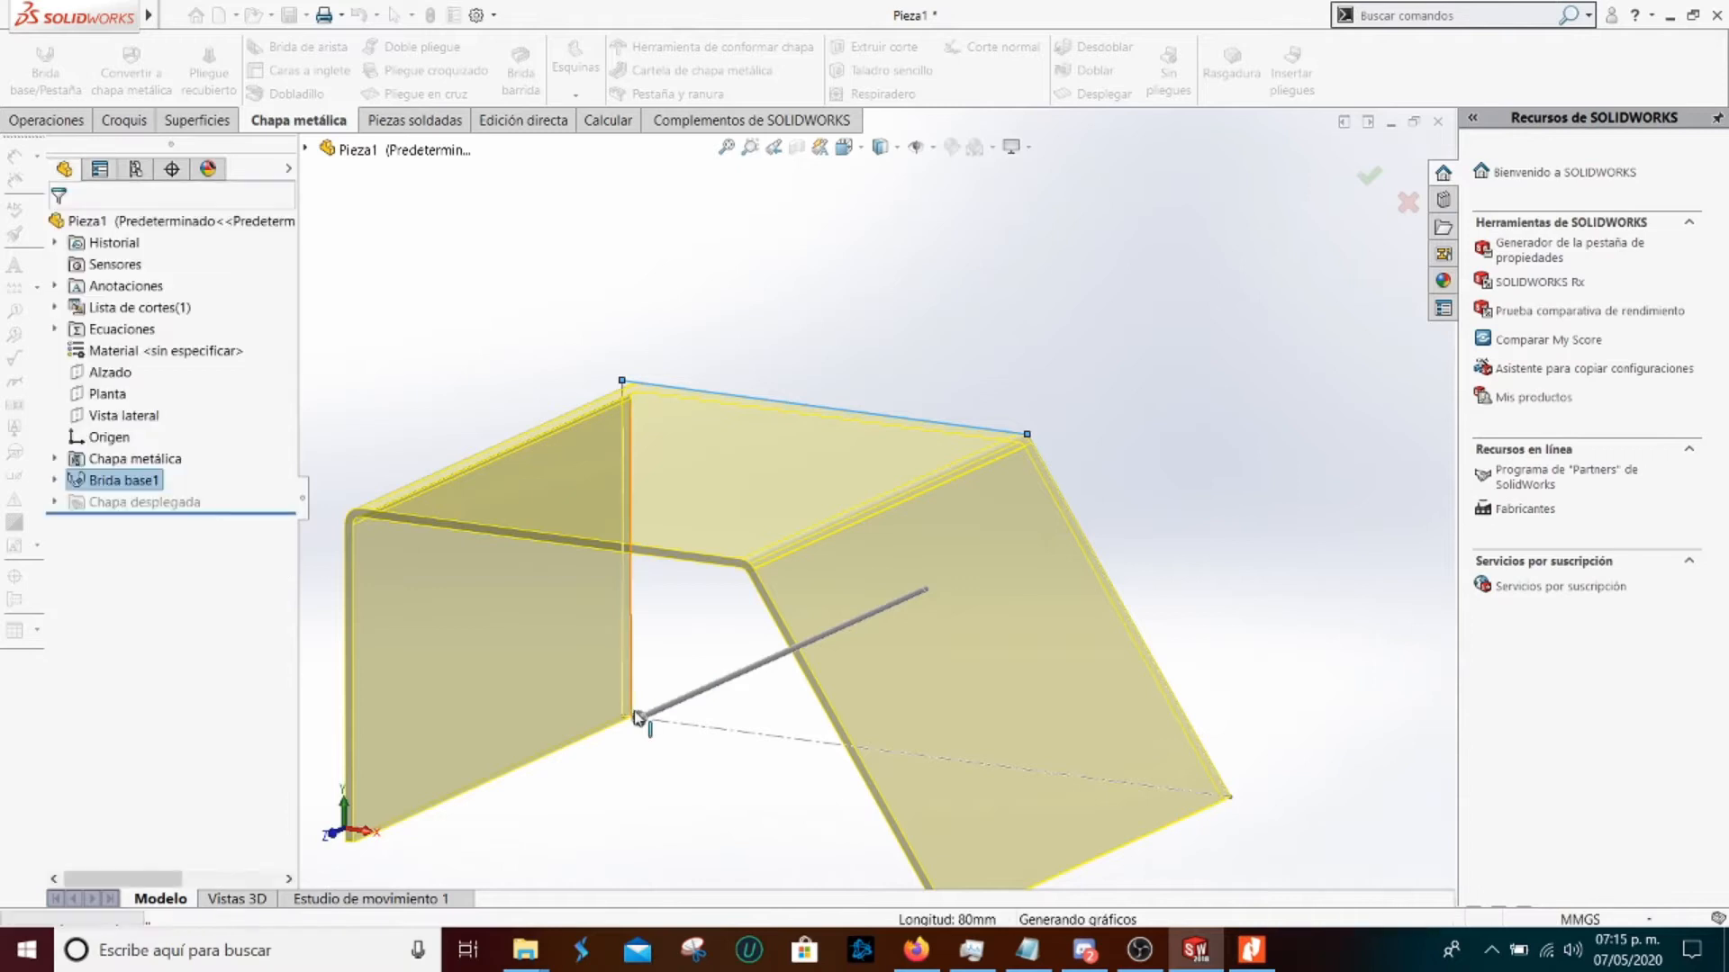
{"action": "middle_click_drag", "start_coordinate": [634, 712], "coordinate": [869, 449]}
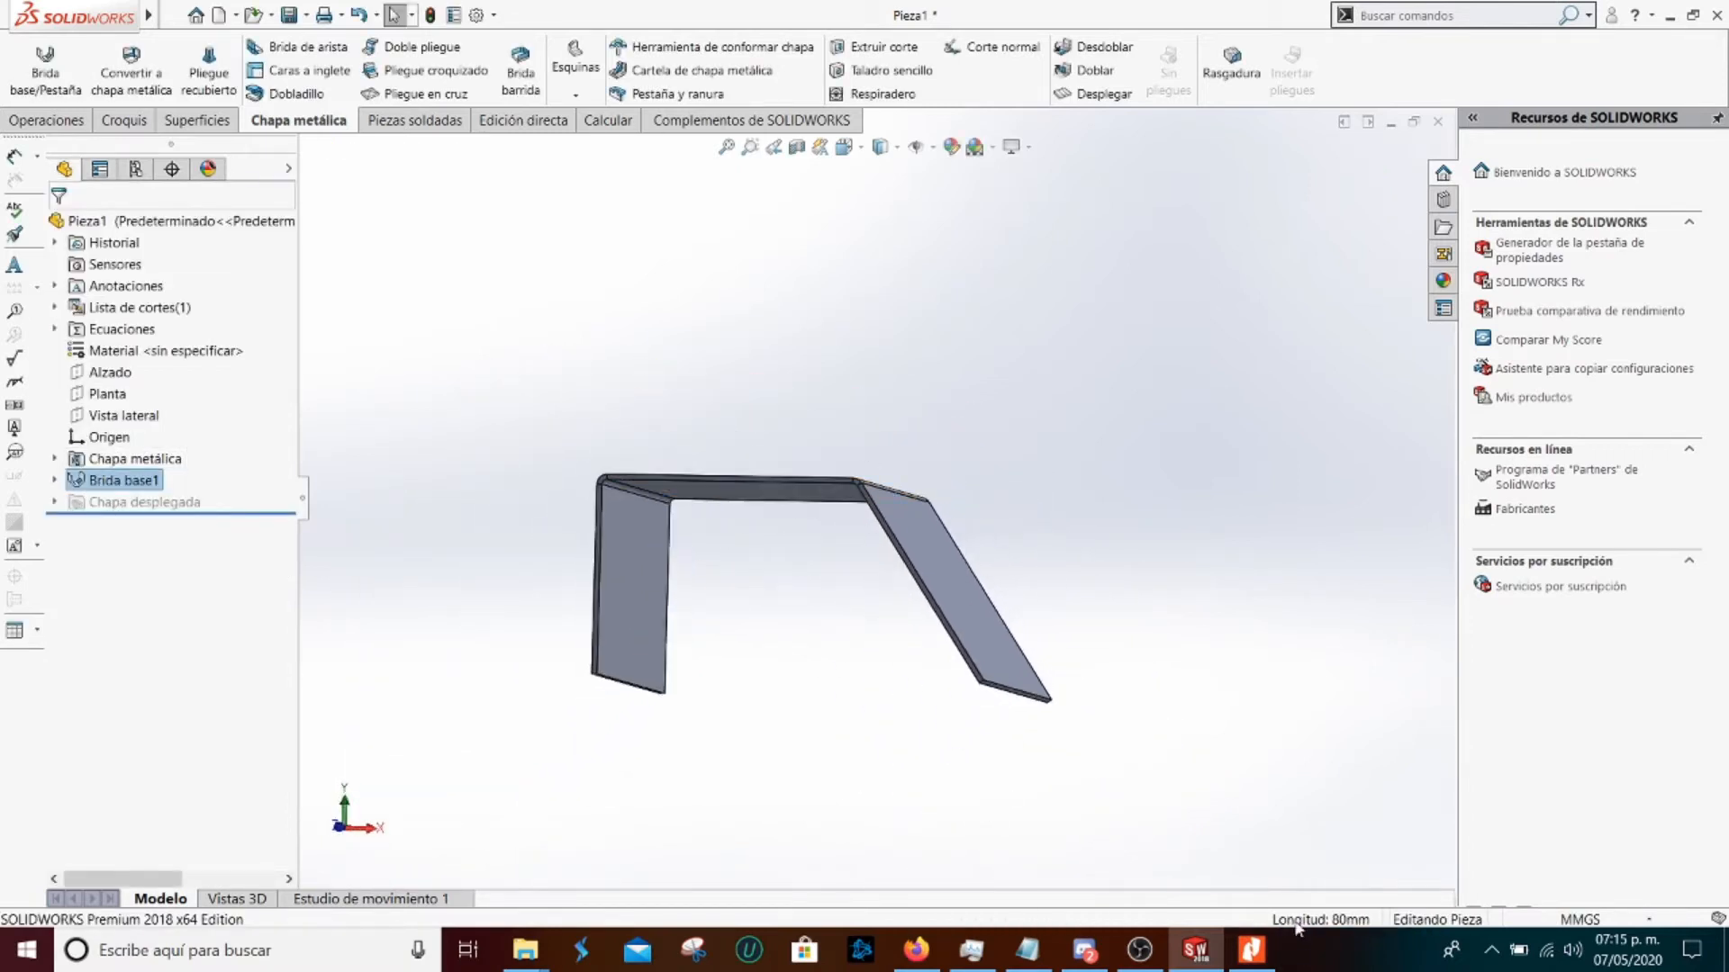
Switch to the PDF manual and read the bend radius note and the edge flange instructions in section 4.3
{"action": "key", "text": "alt+Tab"}
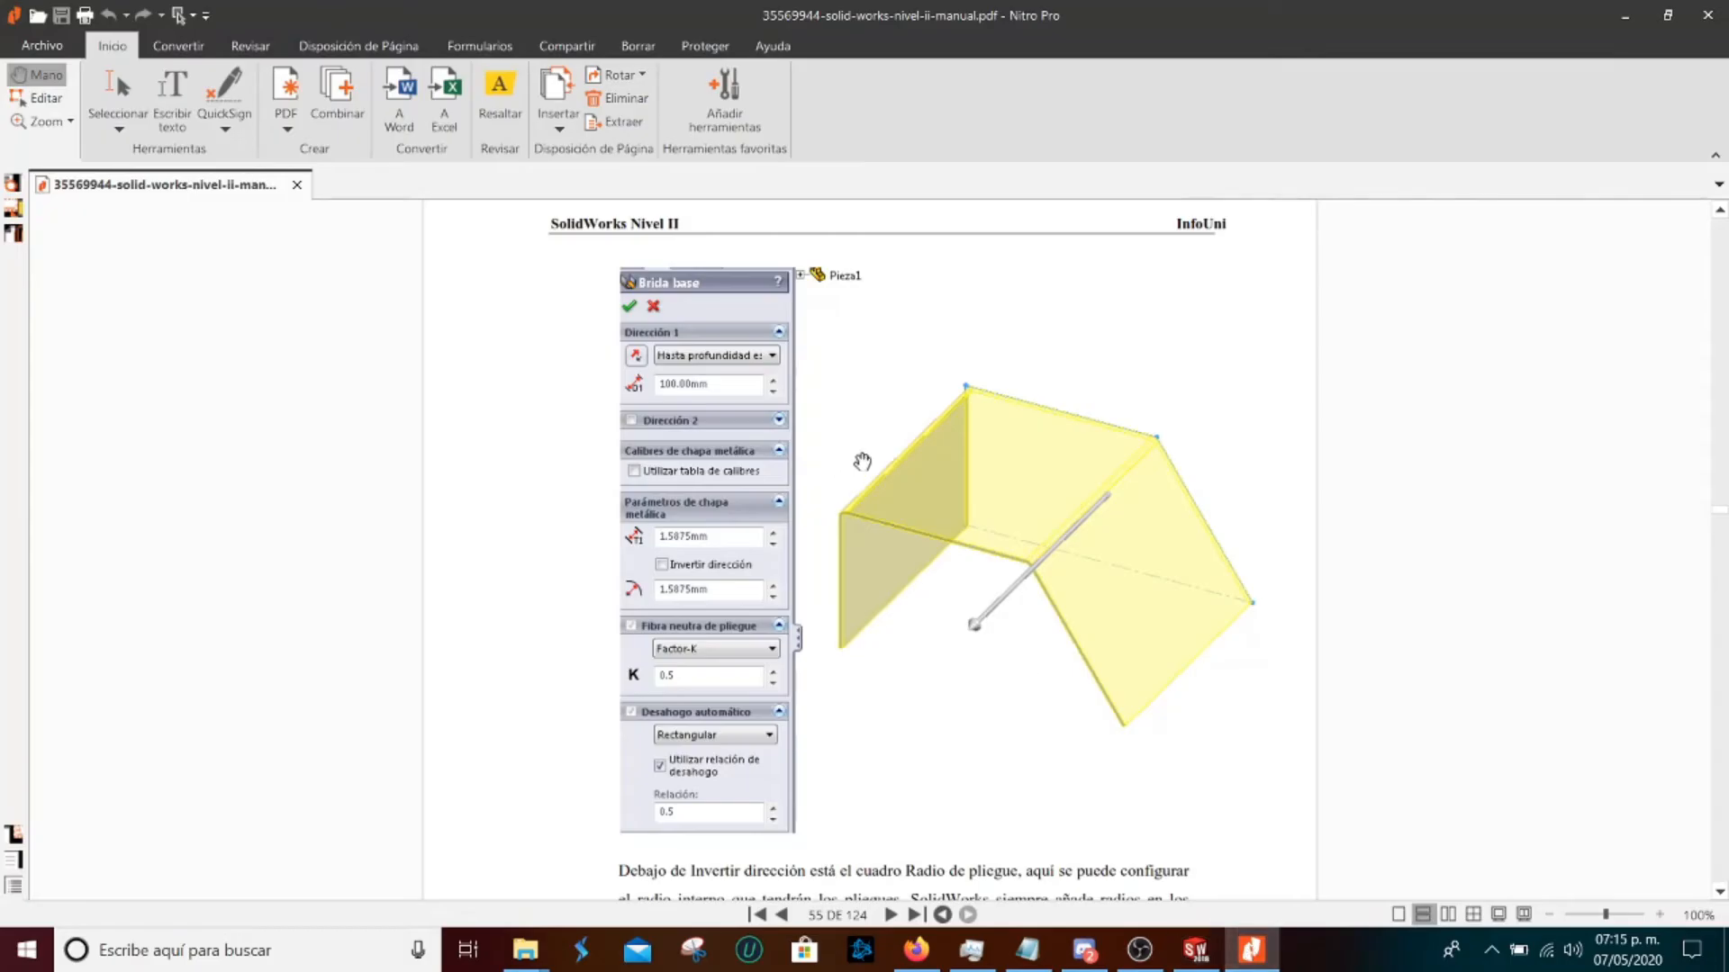
{"action": "scroll", "coordinate": [855, 459], "scroll_direction": "down", "scroll_amount": 3}
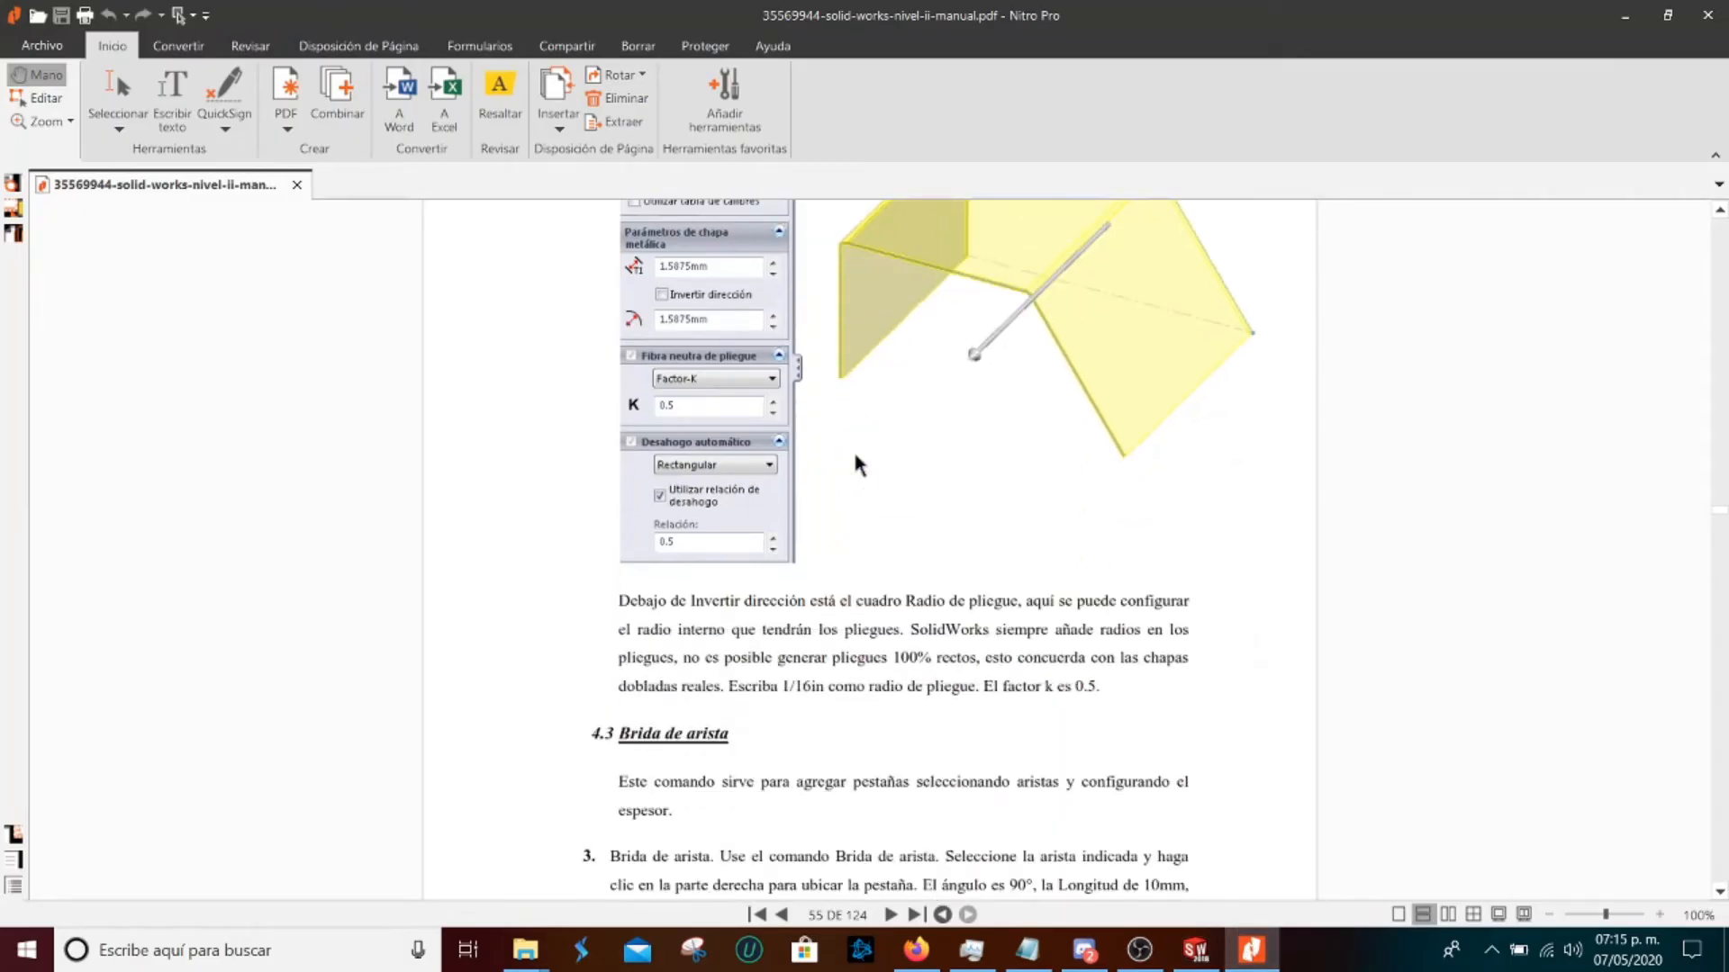
{"action": "scroll", "coordinate": [859, 465], "scroll_direction": "down", "scroll_amount": 1}
{"action": "scroll", "coordinate": [855, 457], "scroll_direction": "down", "scroll_amount": 4}
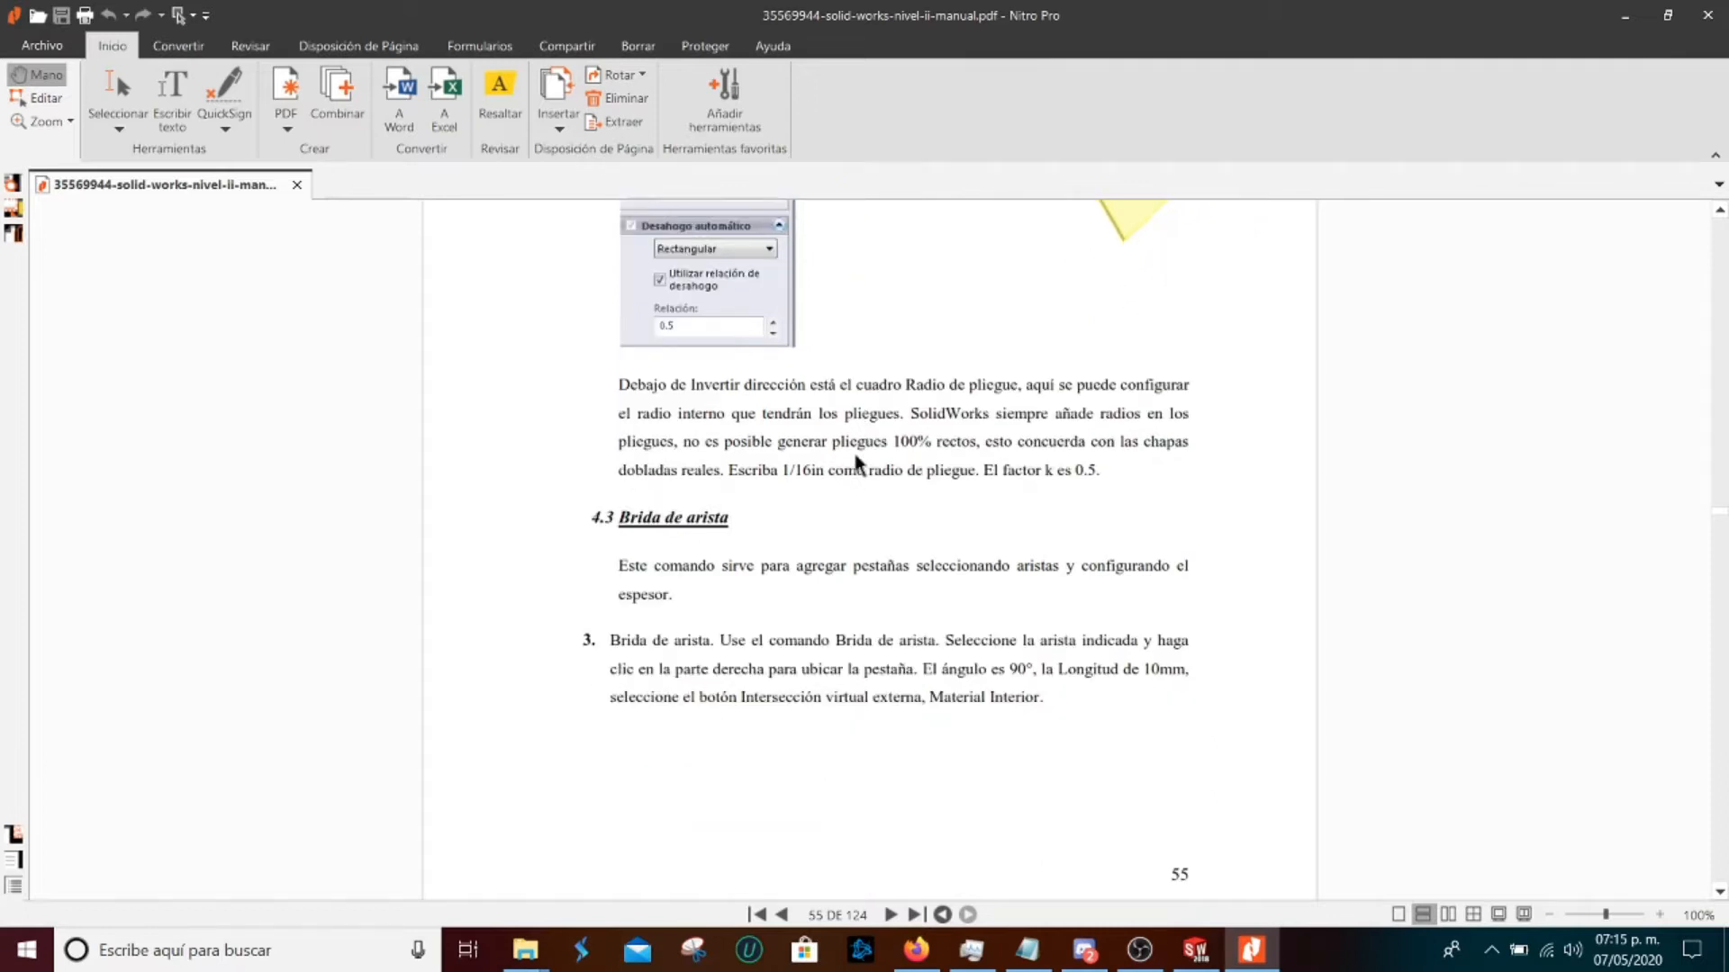
{"action": "scroll", "coordinate": [1020, 464], "scroll_direction": "down", "scroll_amount": 2}
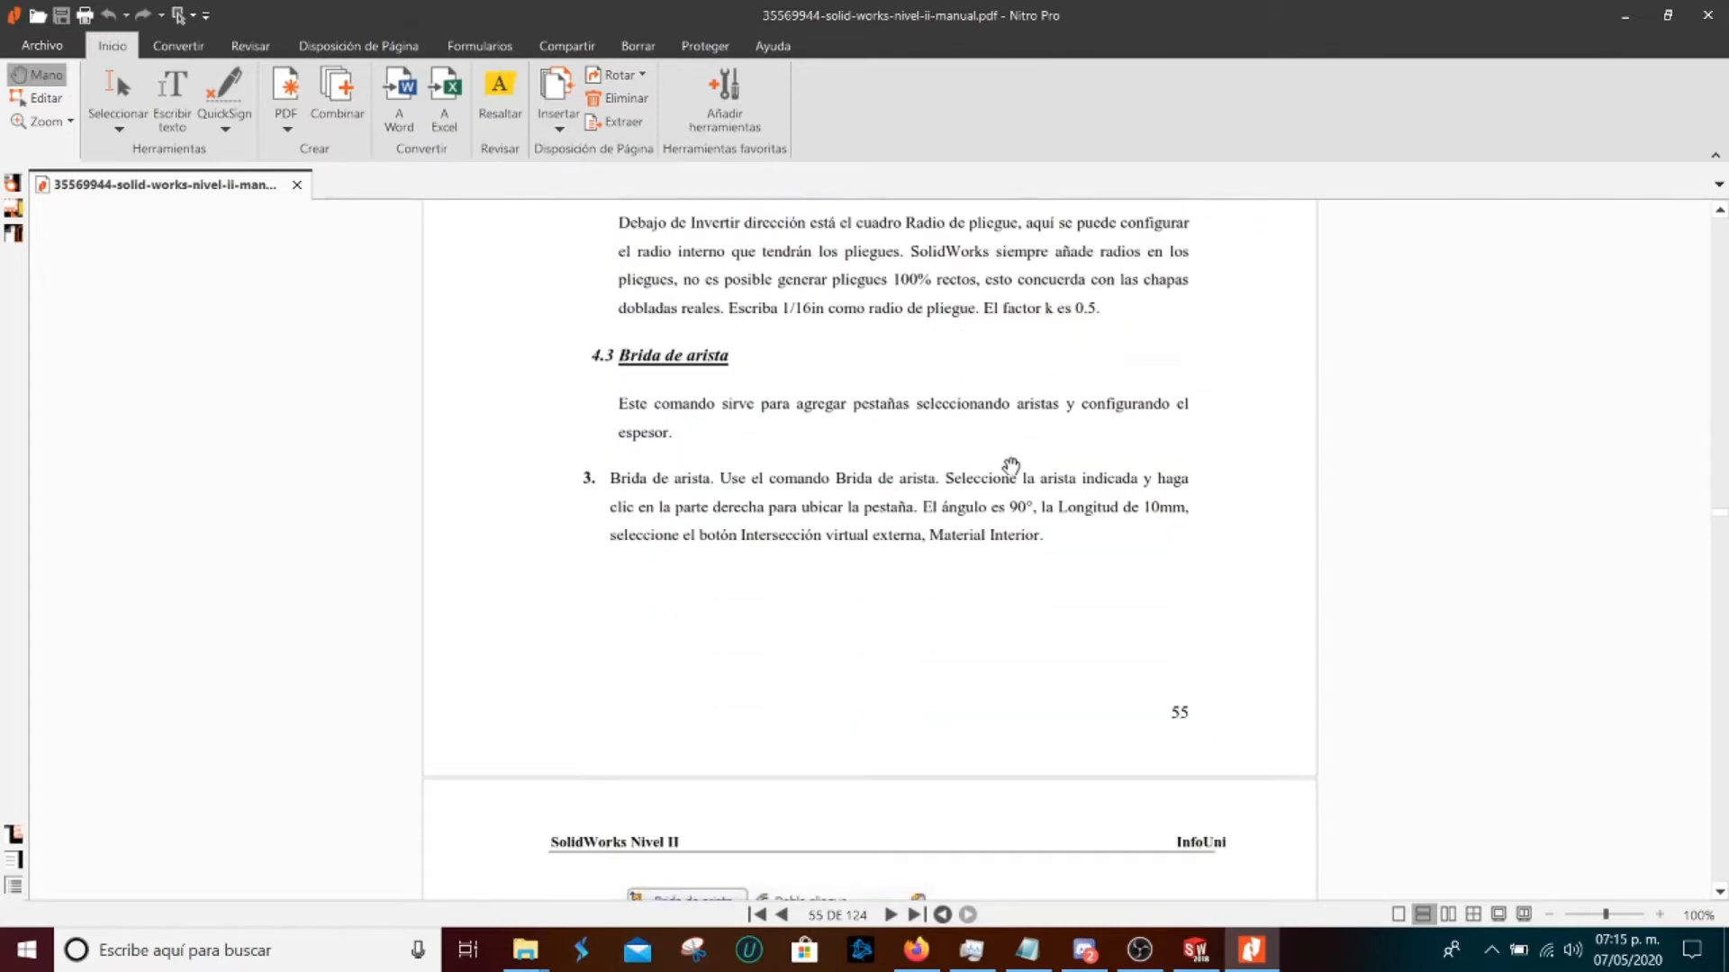
{"action": "scroll", "coordinate": [935, 405], "scroll_direction": "up", "scroll_amount": 1}
{"action": "key", "text": "h"}
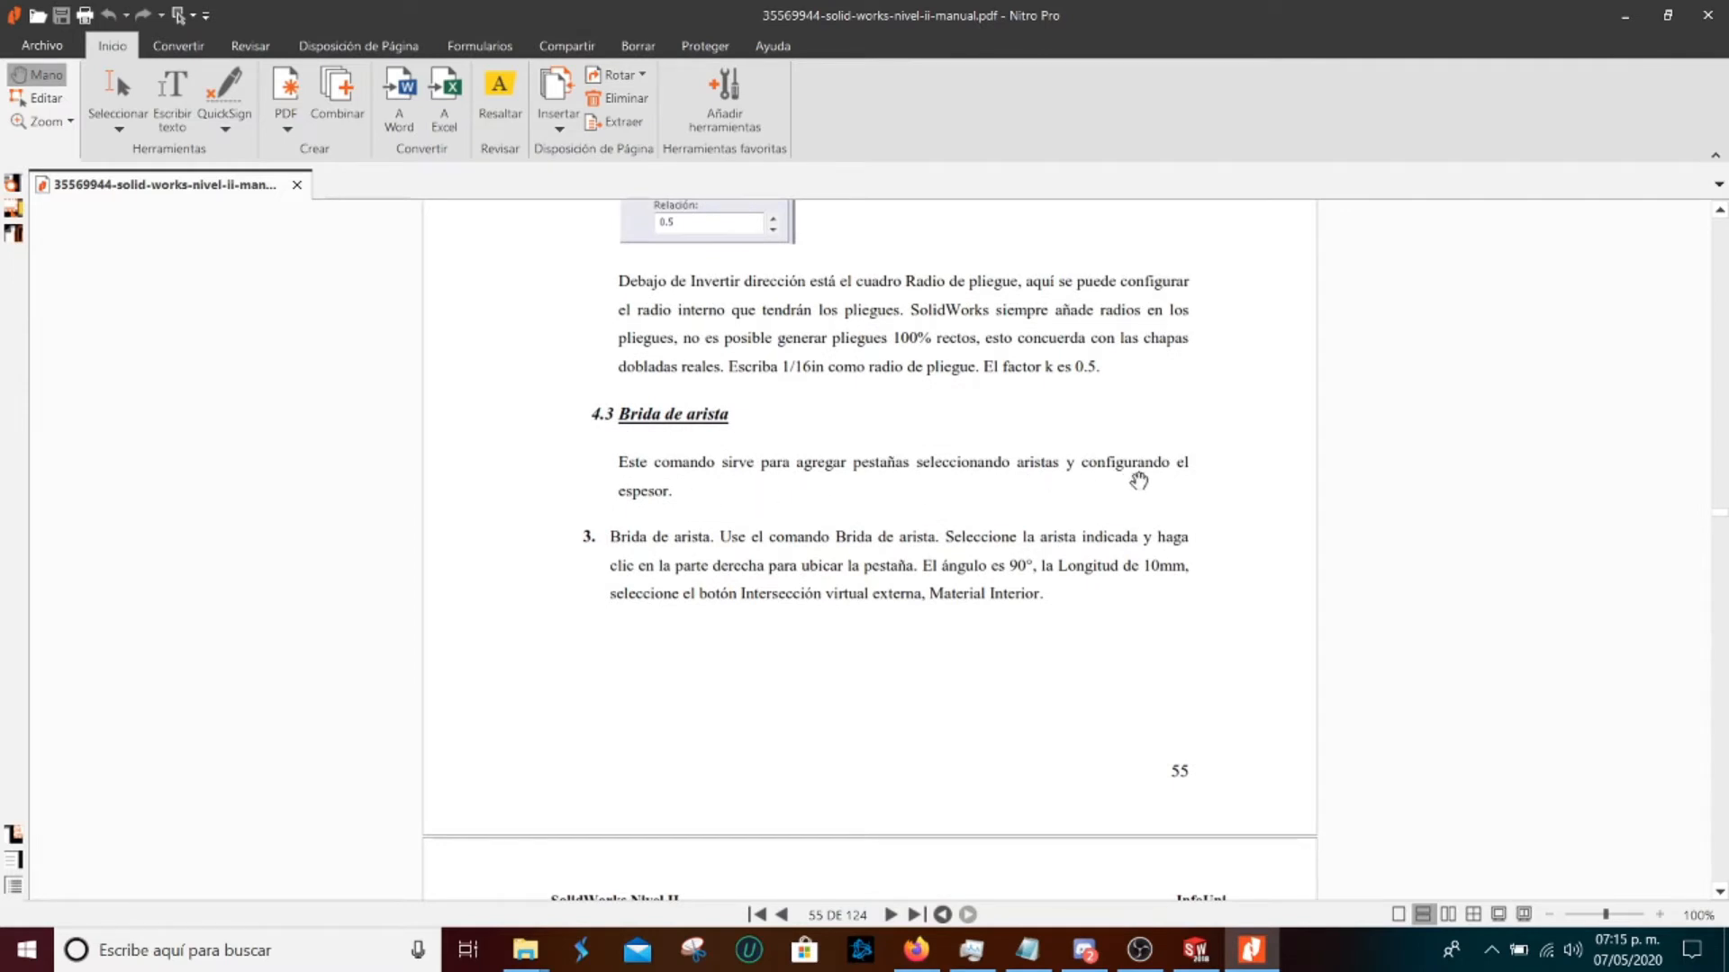
{"action": "scroll", "coordinate": [874, 489], "scroll_direction": "down", "scroll_amount": 3}
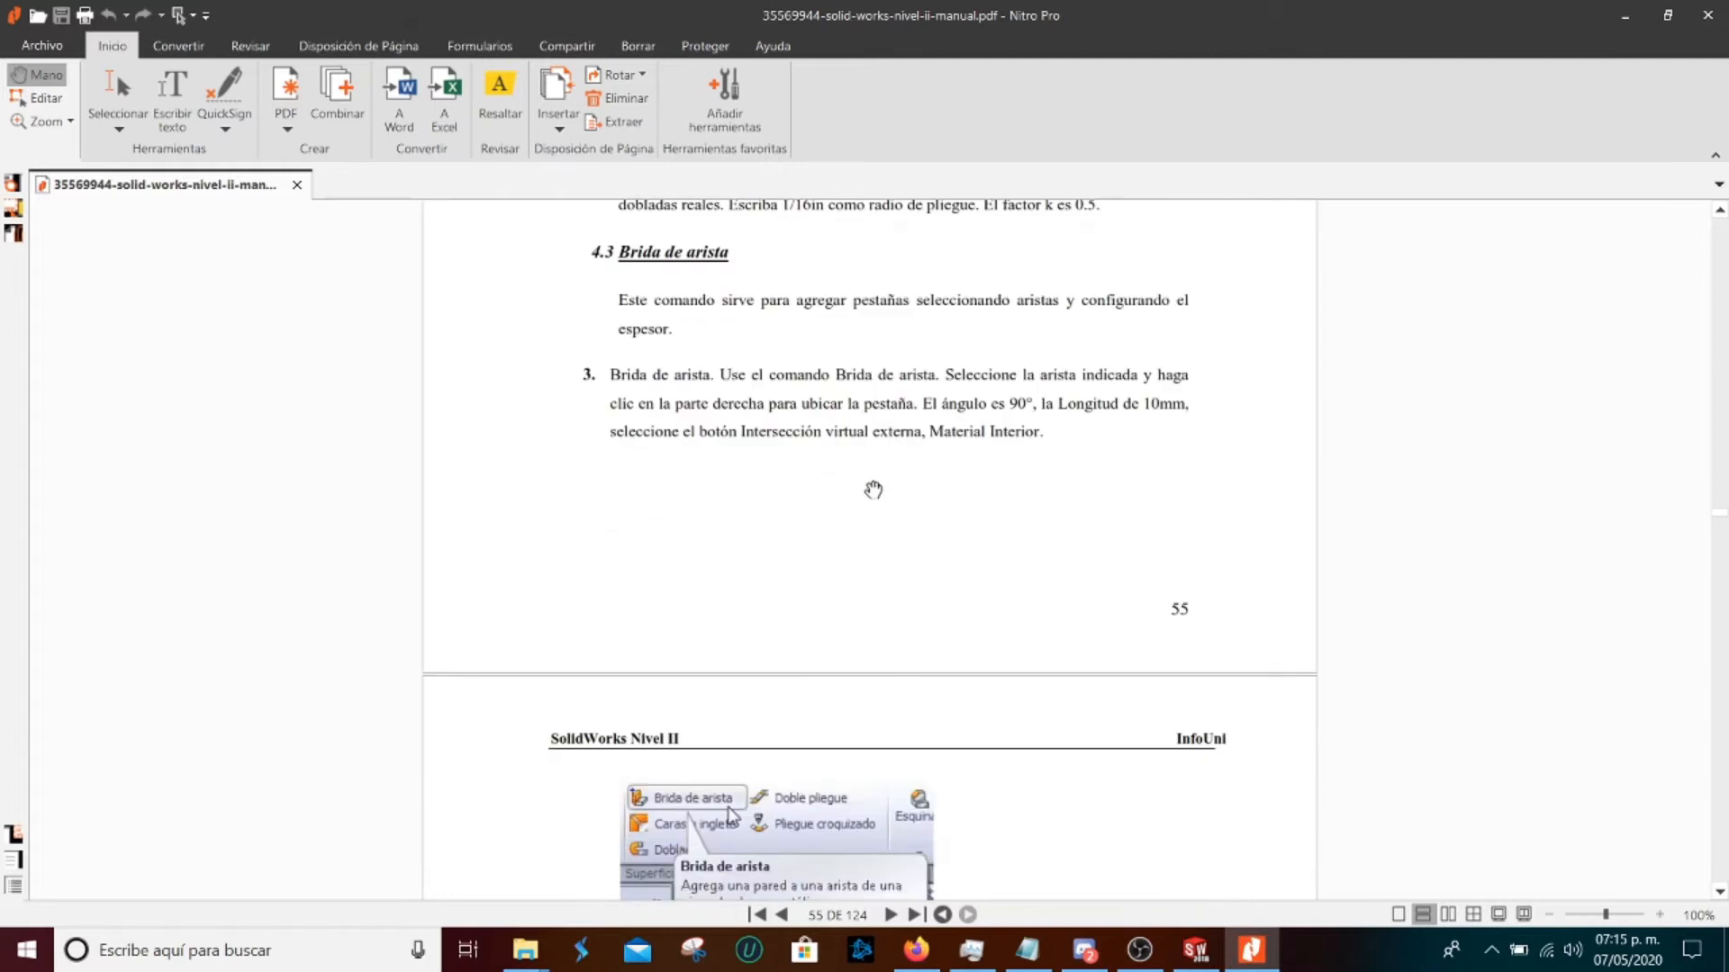
Switch to SOLIDWORKS, point out candidate edges on the part's legs and top plate, and clear the selection
{"action": "left_click", "coordinate": [1194, 950]}
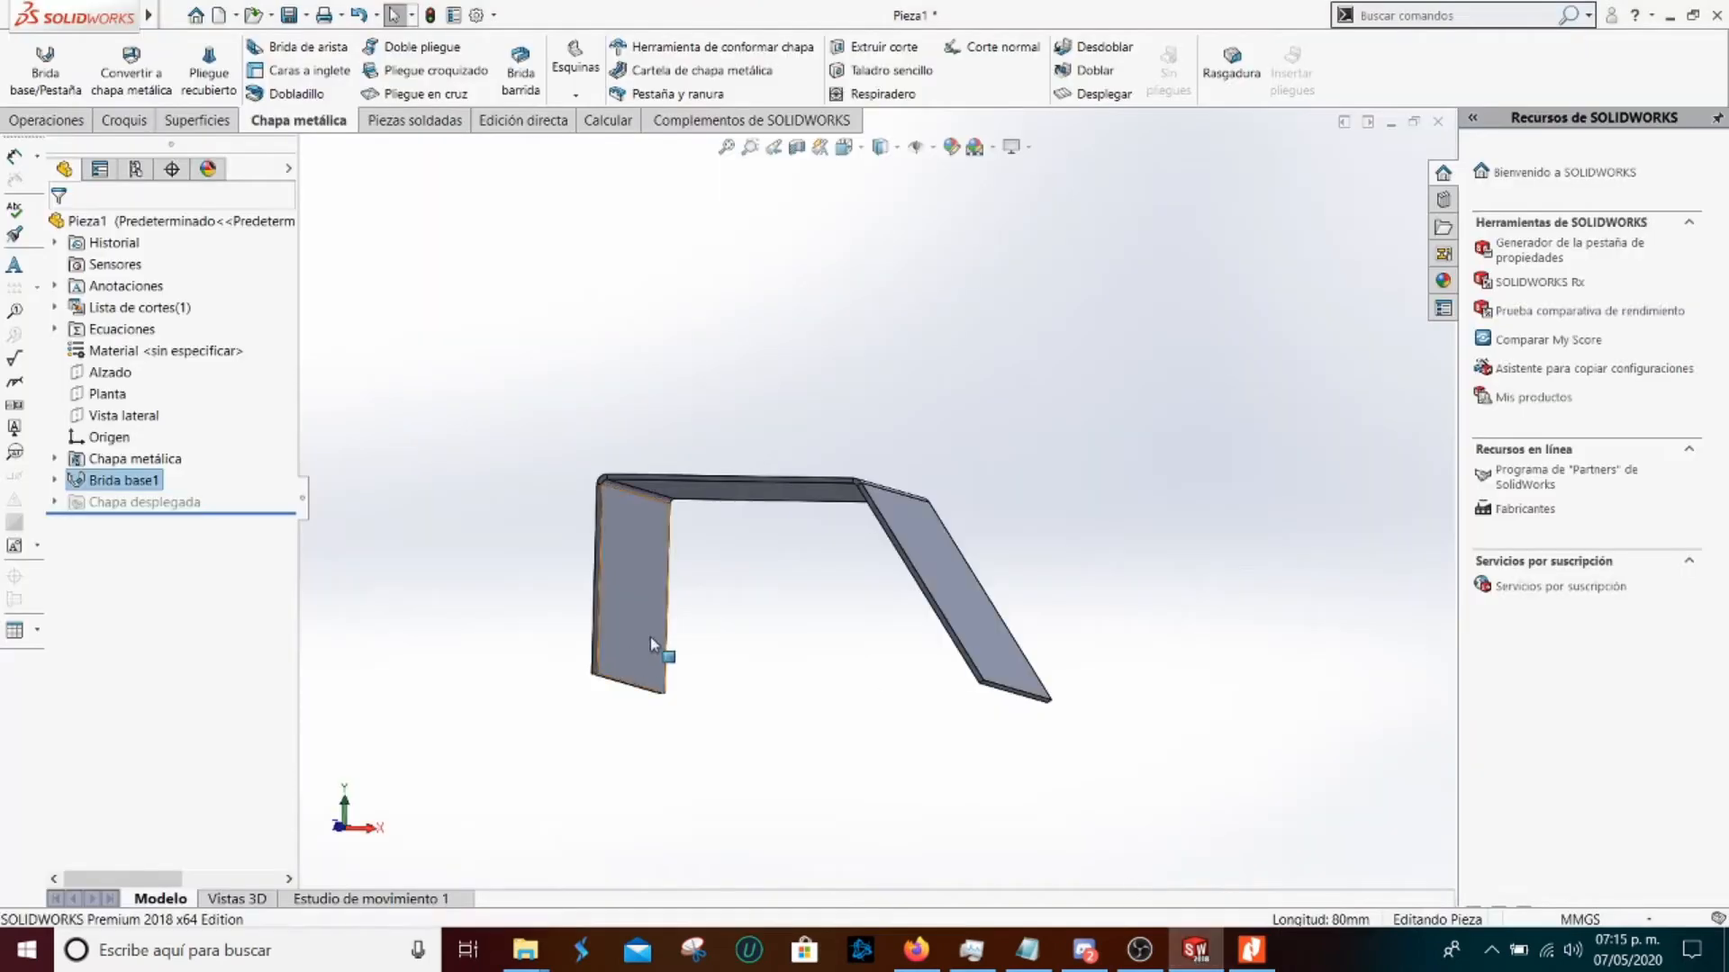
{"action": "left_click", "coordinate": [632, 686]}
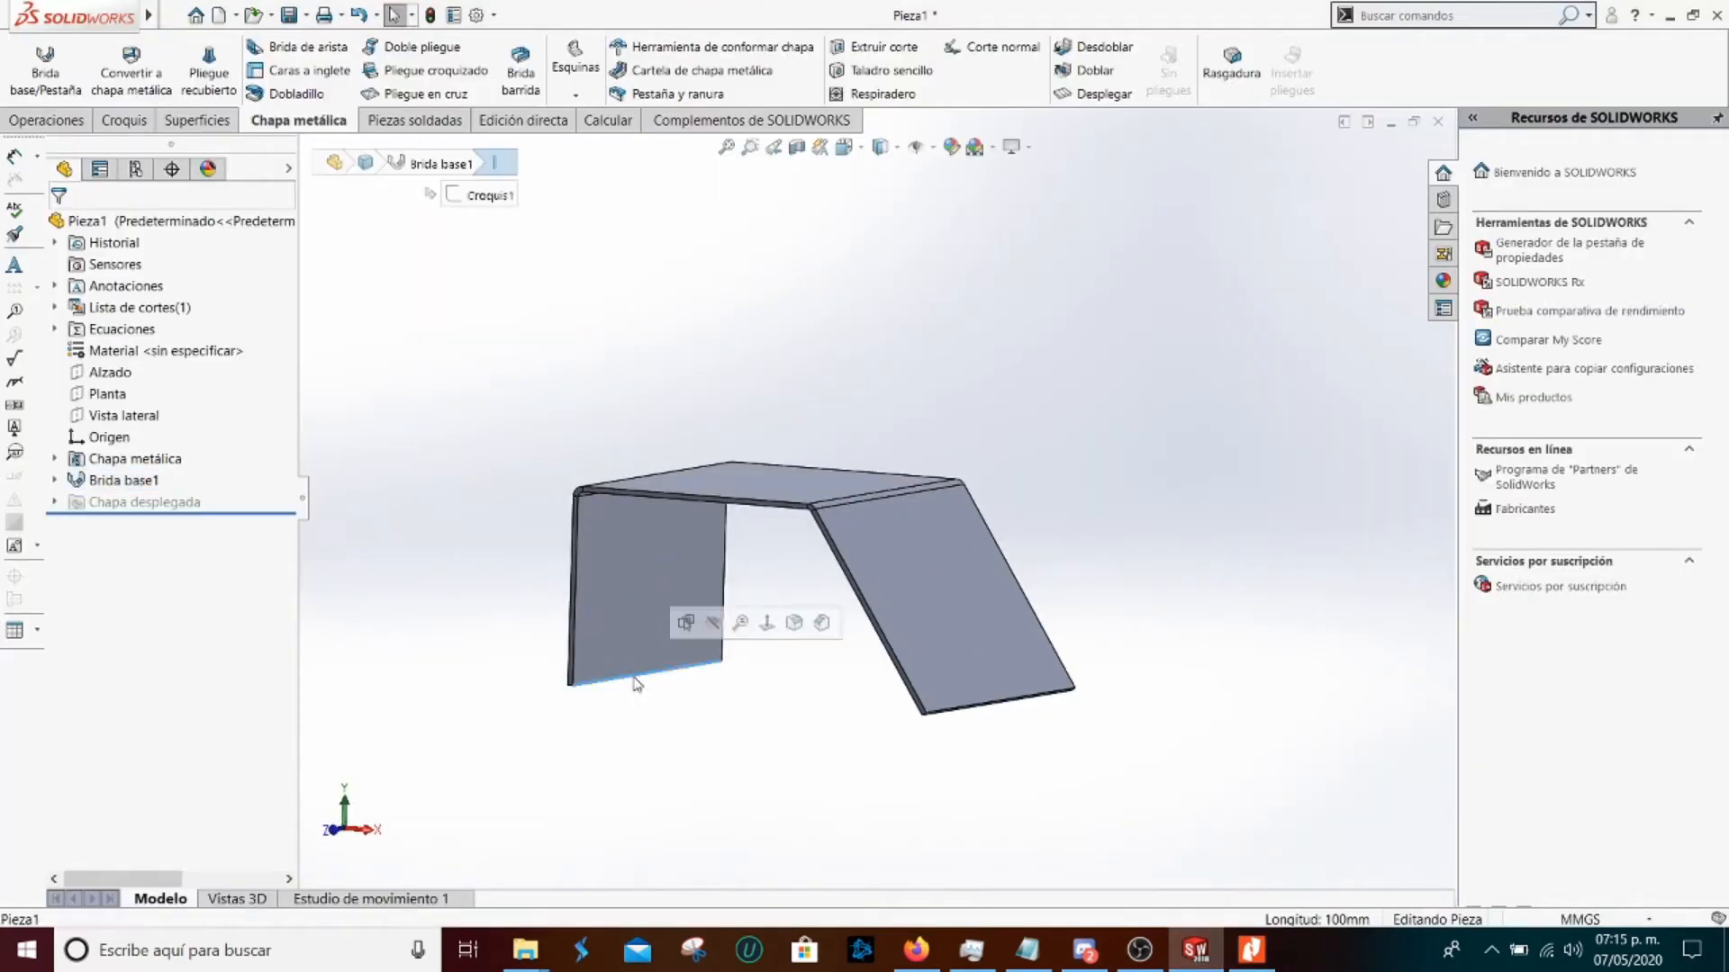
{"action": "left_click", "coordinate": [1023, 704]}
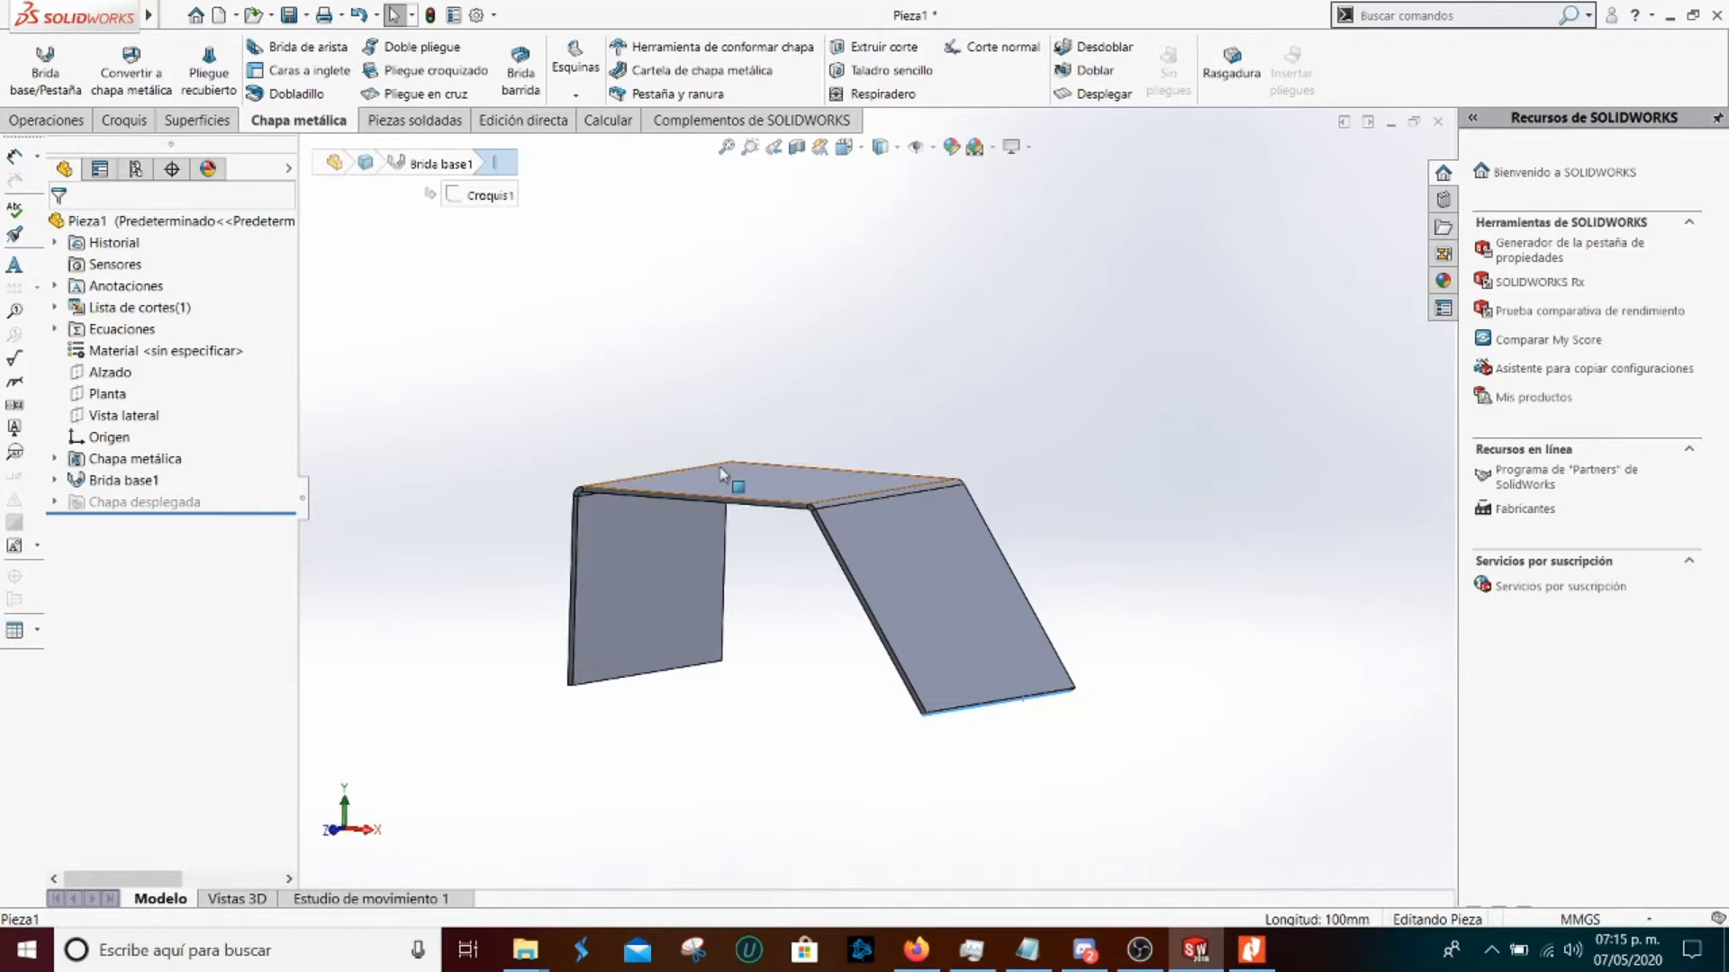
{"action": "left_click", "coordinate": [647, 497]}
{"action": "left_click", "coordinate": [526, 576]}
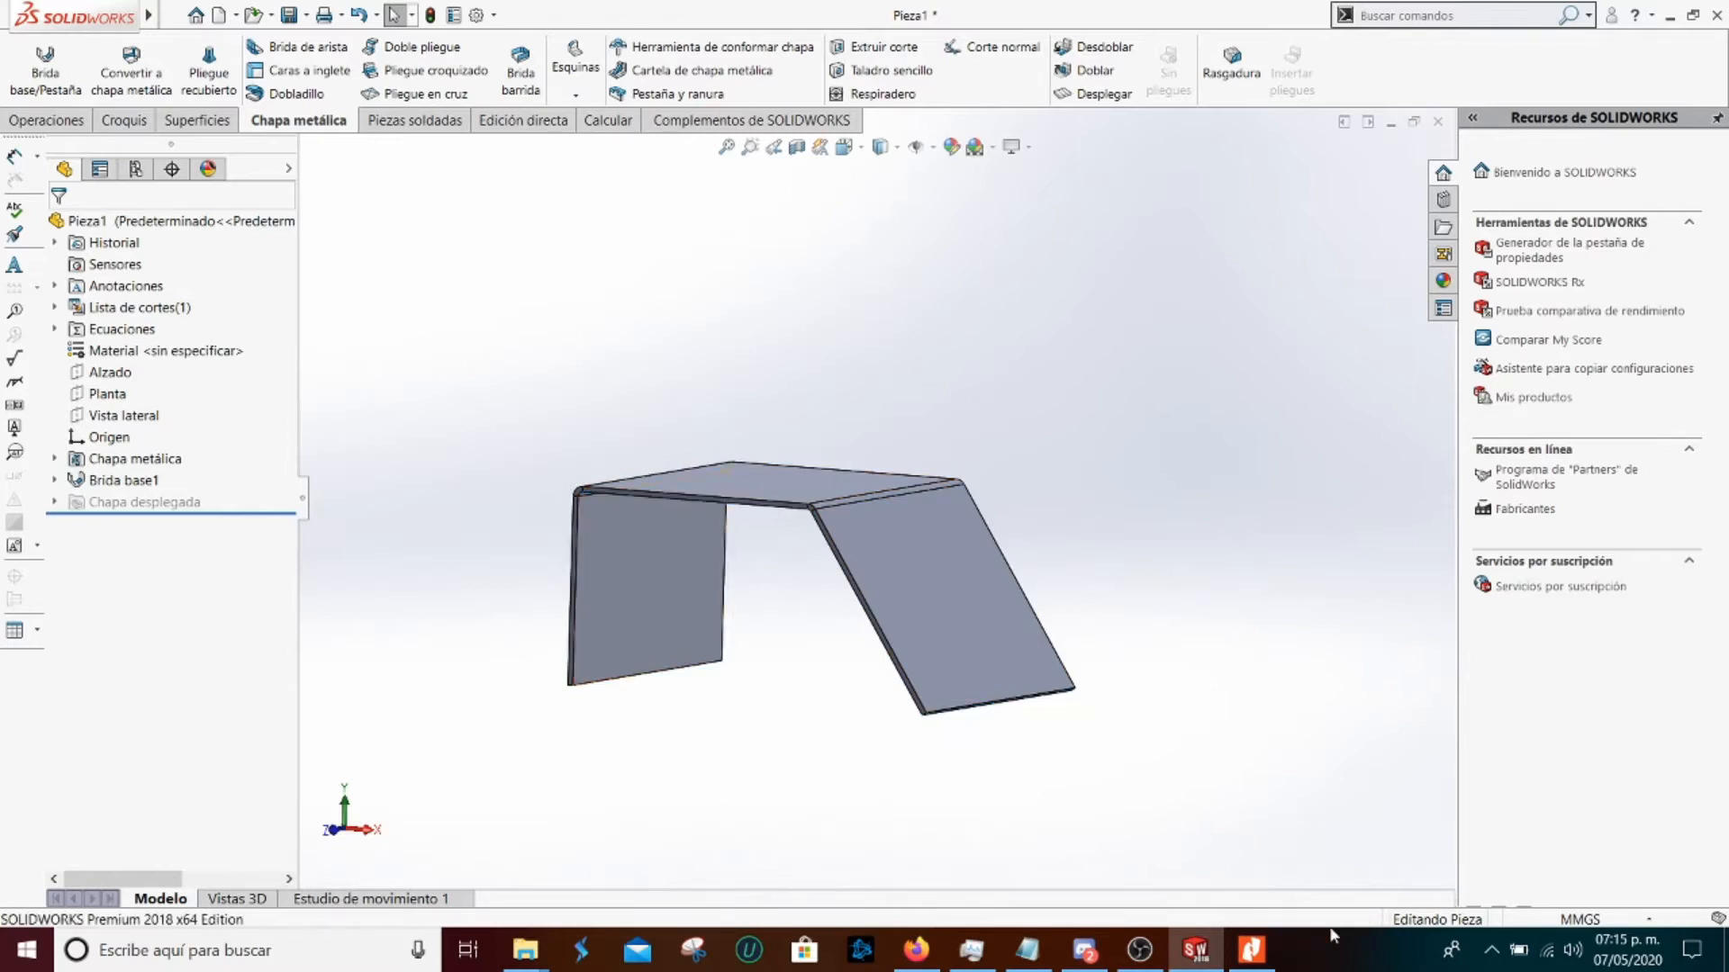
Examine the manual's edge flange settings and the three inner edges it indicates, and return to SOLIDWORKS
{"action": "left_click", "coordinate": [1195, 951]}
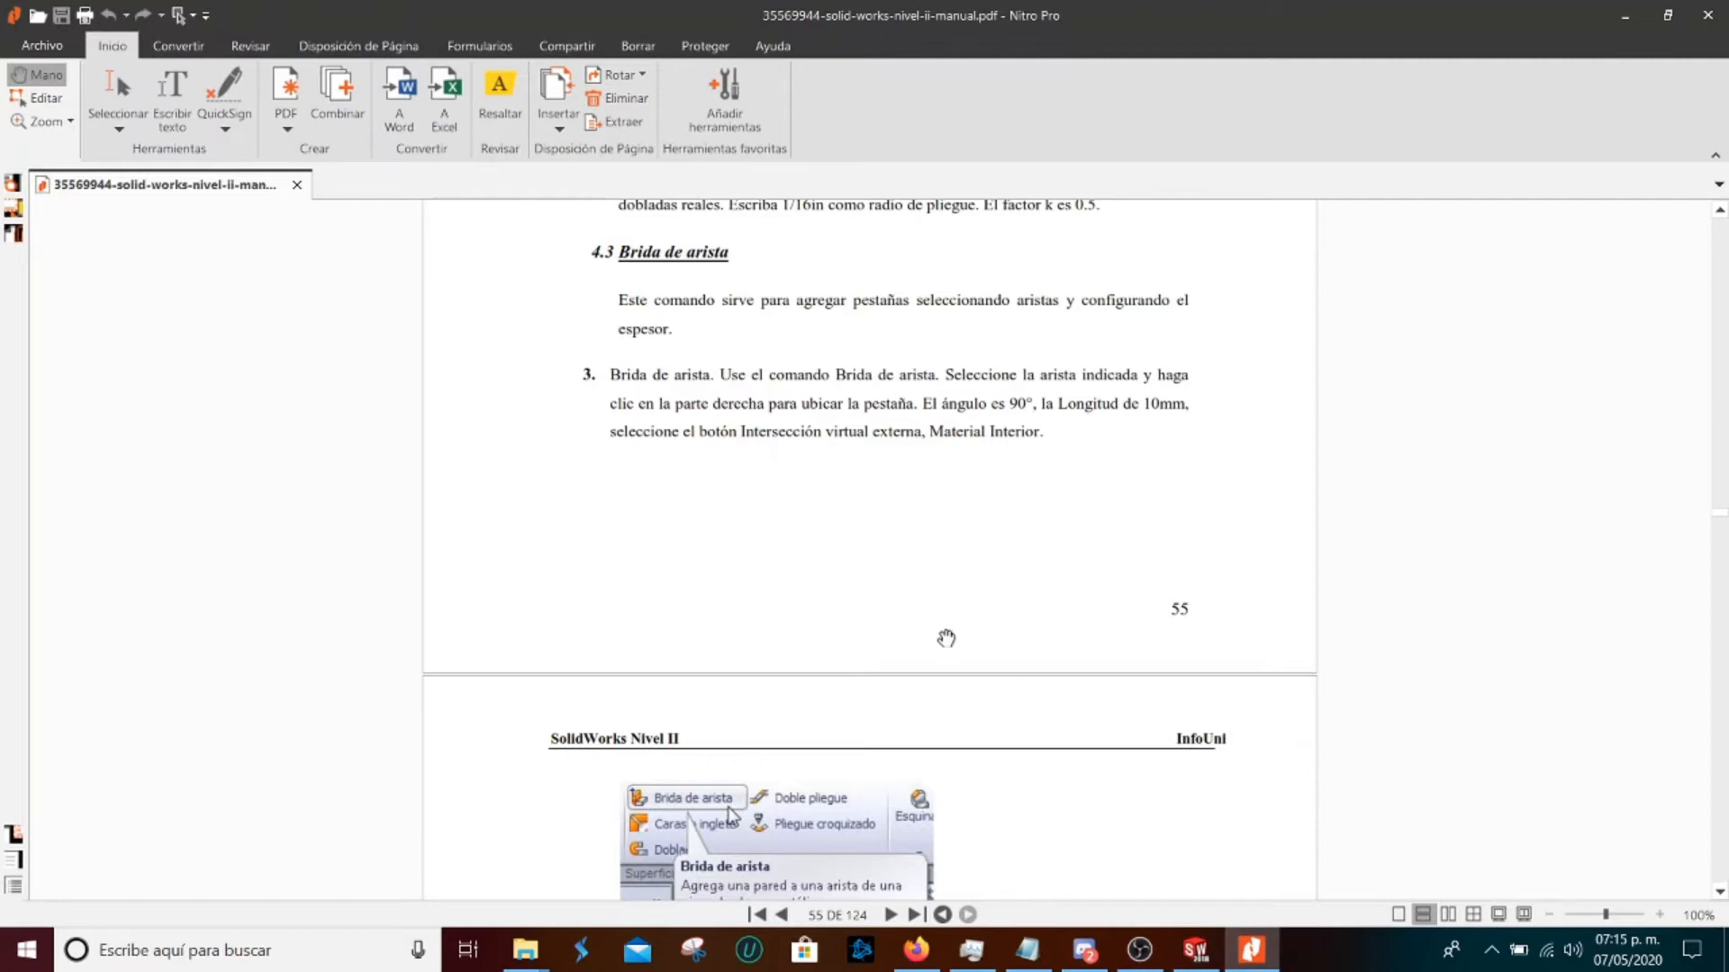
{"action": "scroll", "coordinate": [945, 639], "scroll_direction": "down", "scroll_amount": 3}
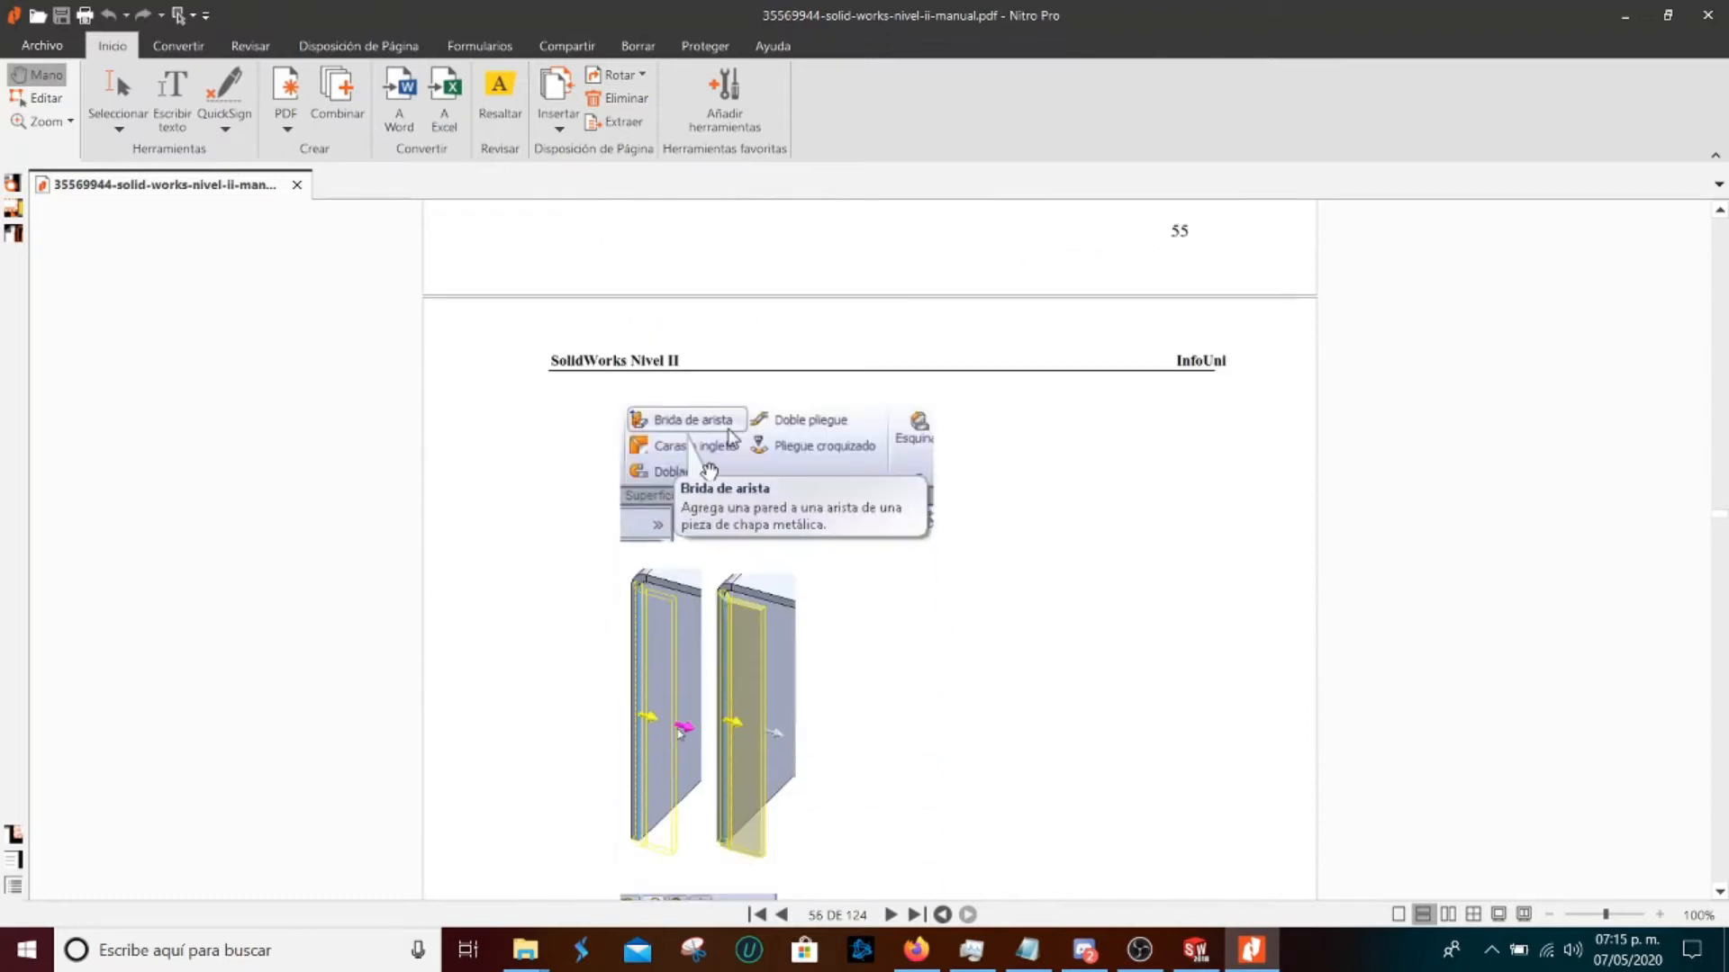
{"action": "scroll", "coordinate": [692, 498], "scroll_direction": "down", "scroll_amount": 3}
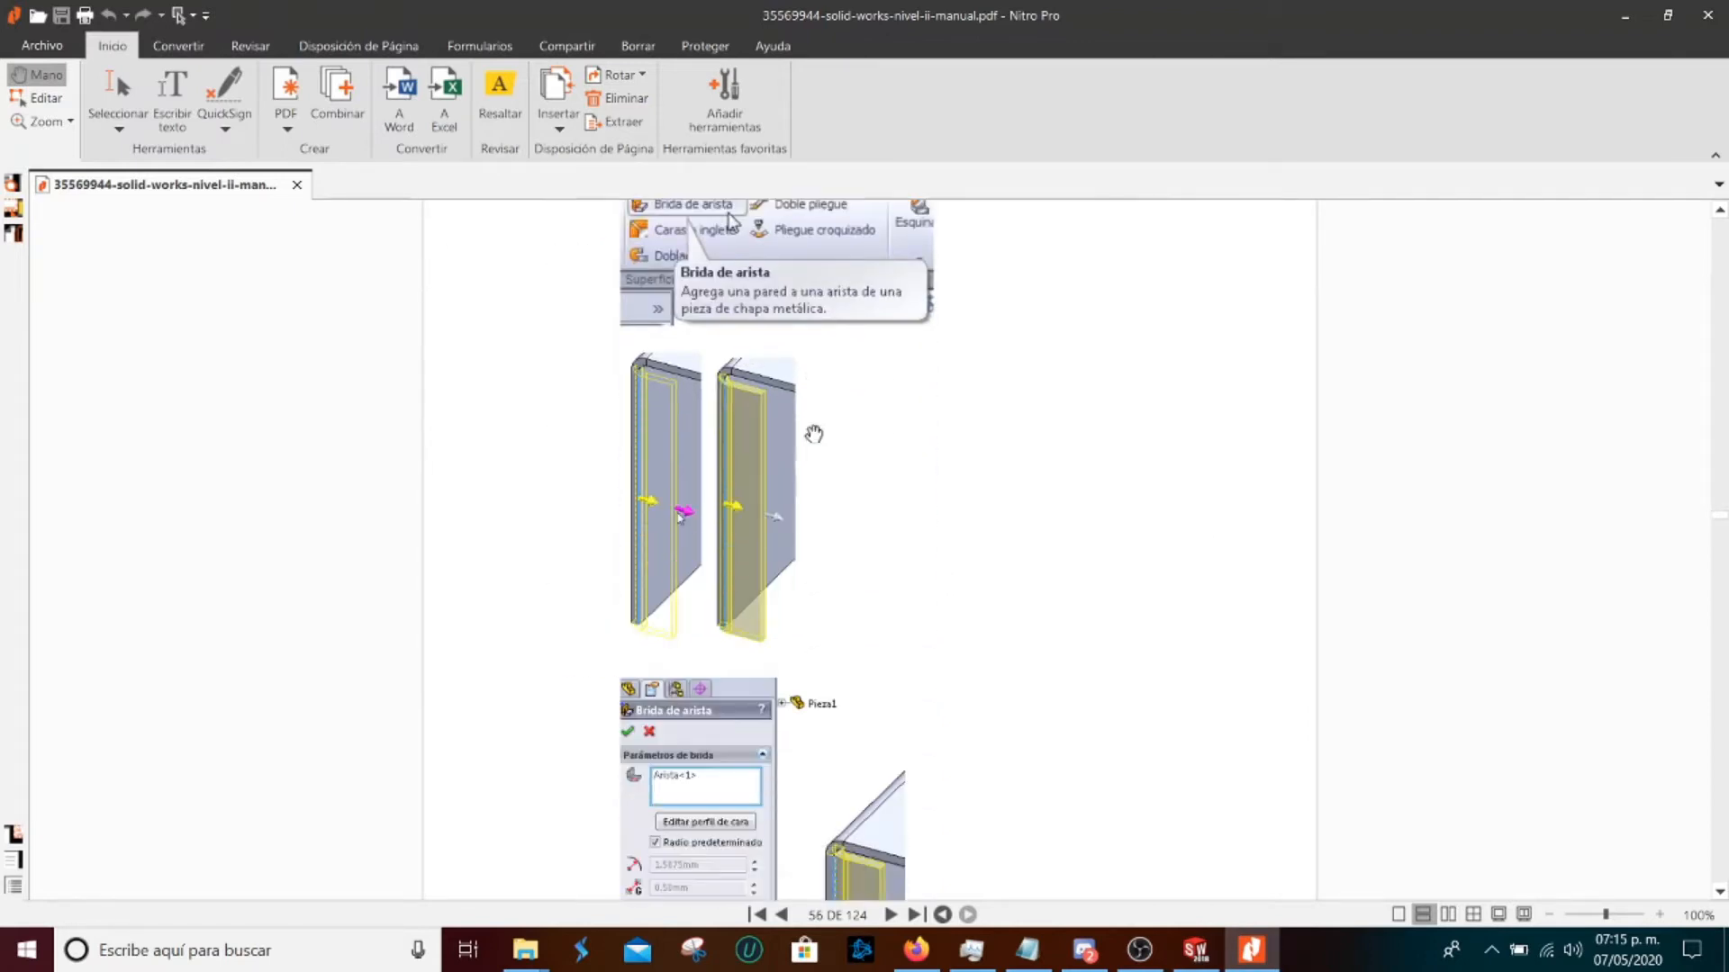
{"action": "scroll", "coordinate": [763, 603], "scroll_direction": "down", "scroll_amount": 9}
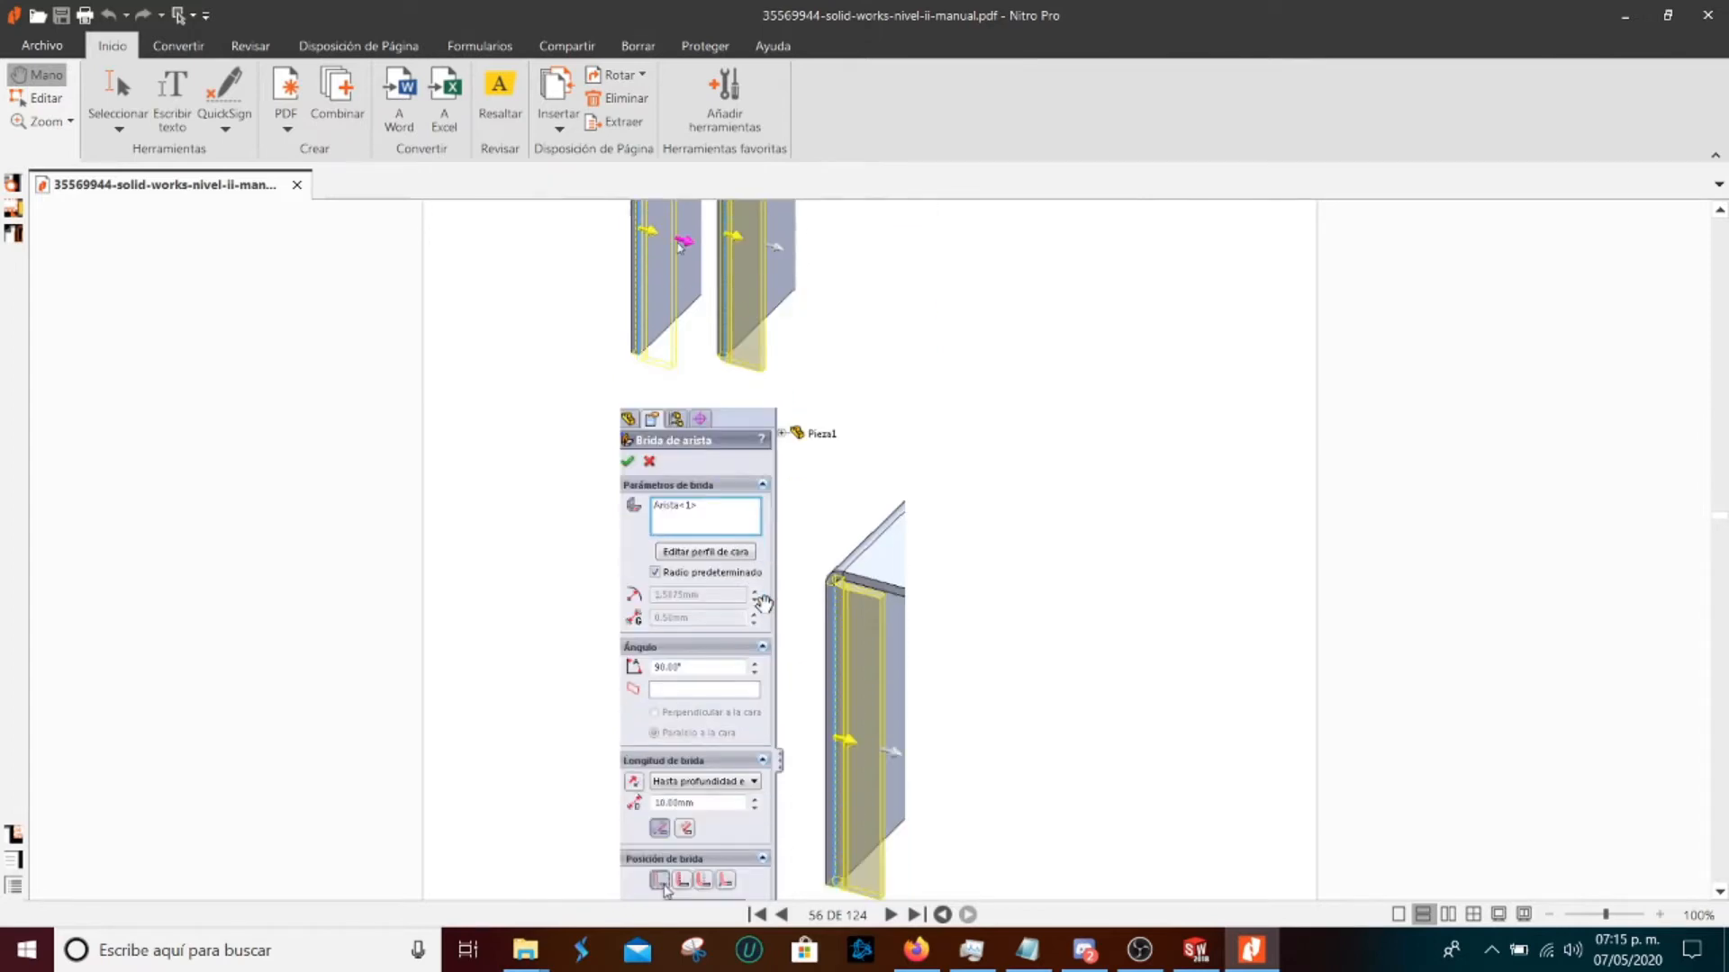
{"action": "scroll", "coordinate": [826, 615], "scroll_direction": "down", "scroll_amount": 12}
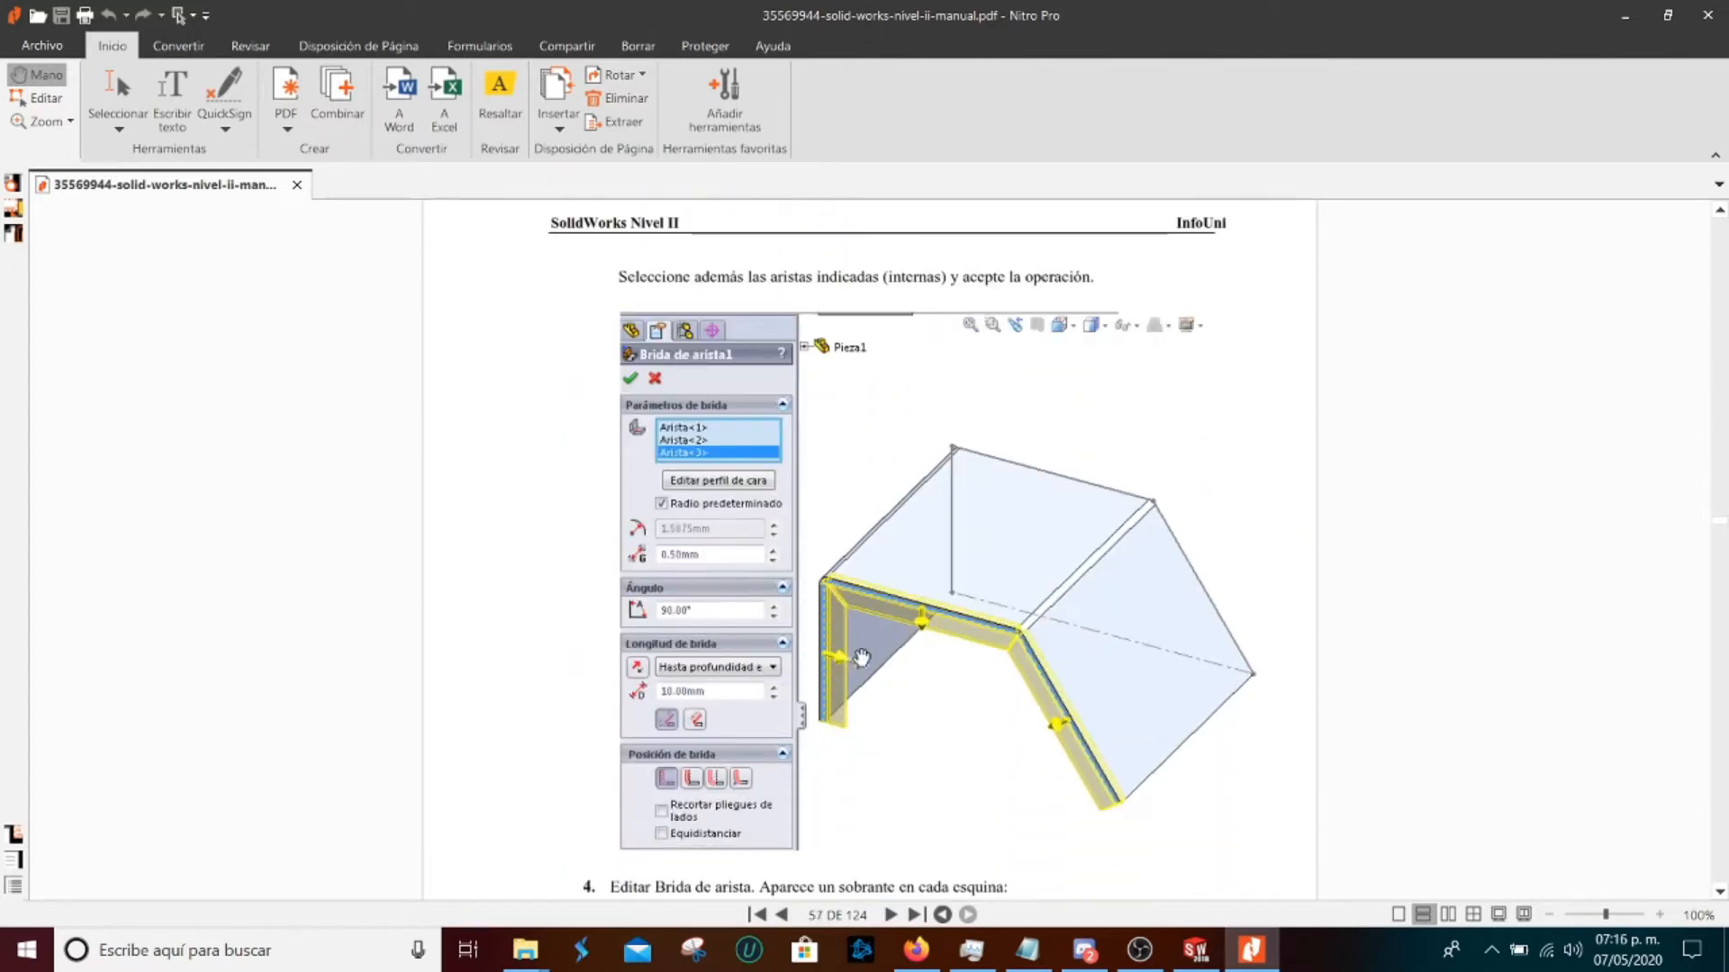
{"action": "scroll", "coordinate": [953, 540], "scroll_direction": "down", "scroll_amount": 1}
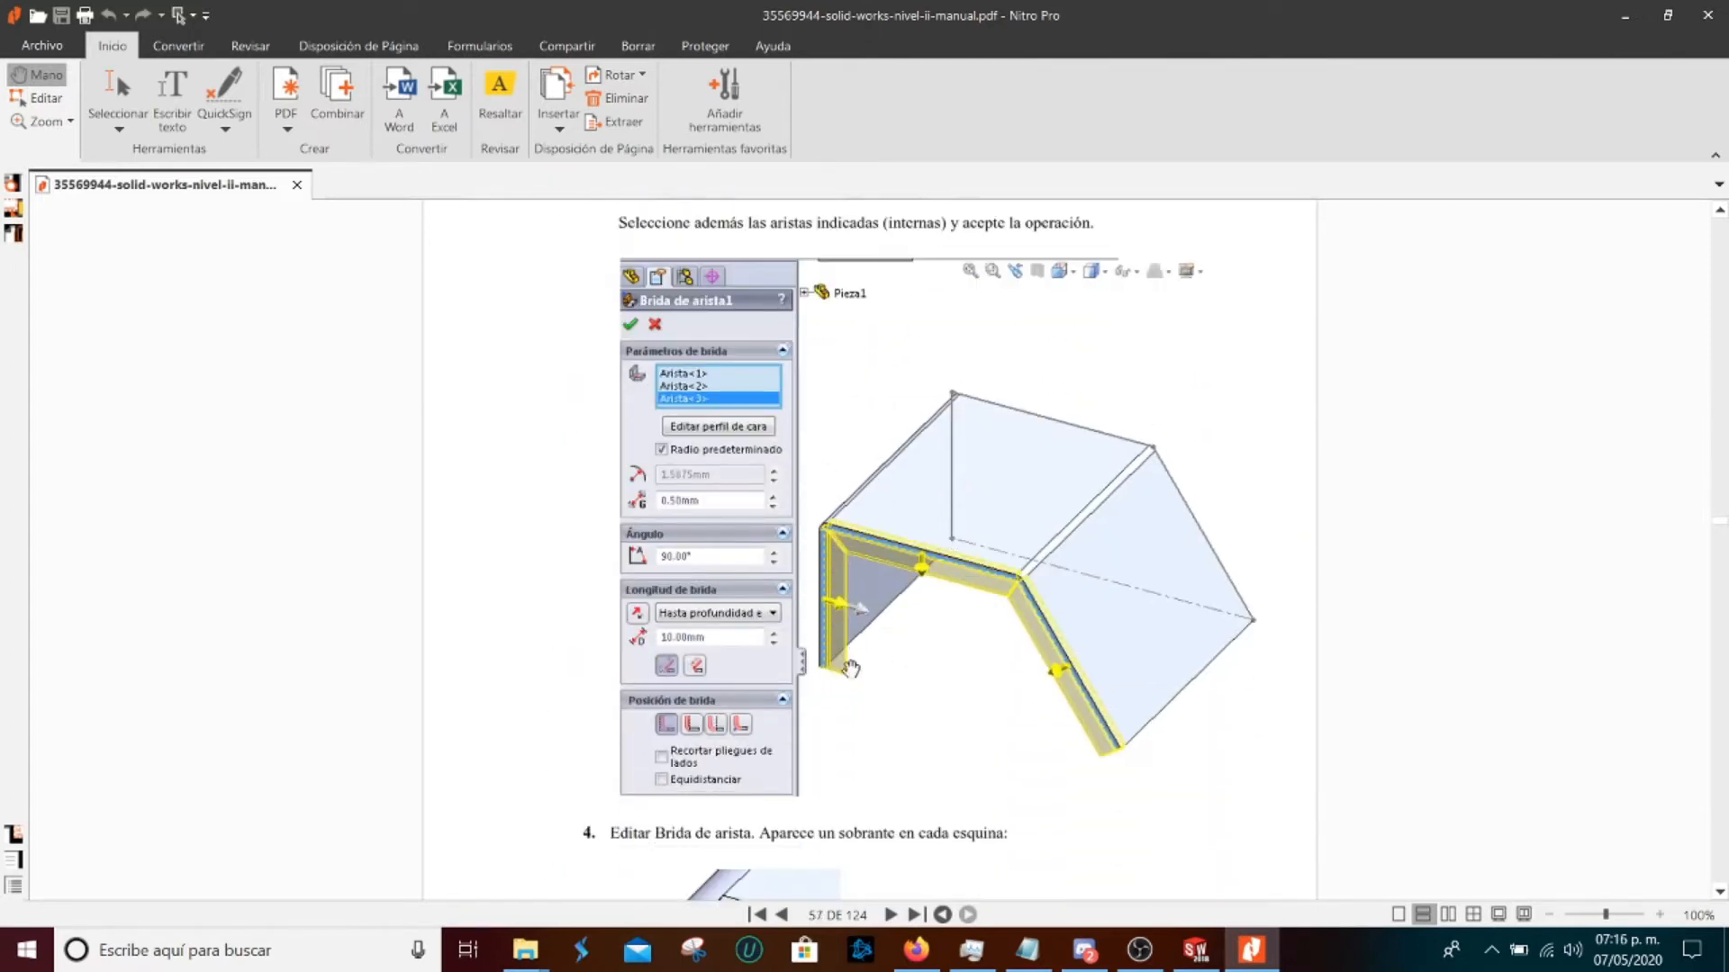
{"action": "left_click", "coordinate": [1198, 954]}
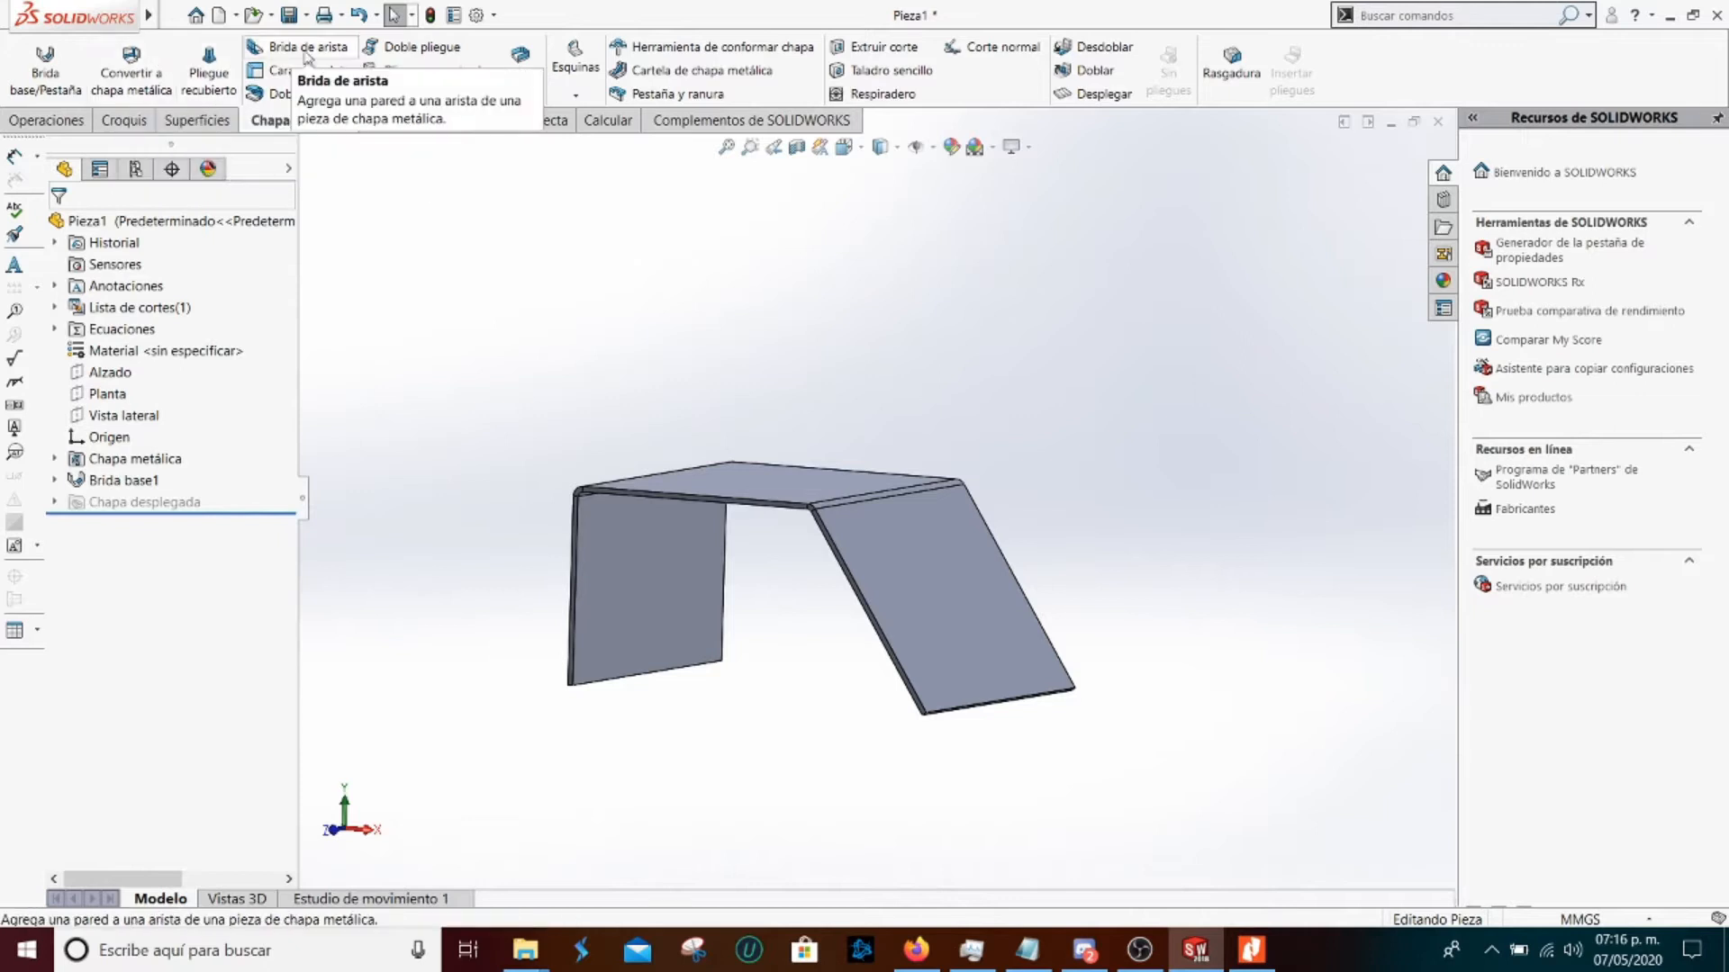
Start an edge flange on the three inner edges of the front opening, directed inward with a length of about 16 mm
{"action": "scroll", "coordinate": [620, 542], "scroll_direction": "down", "scroll_amount": 5}
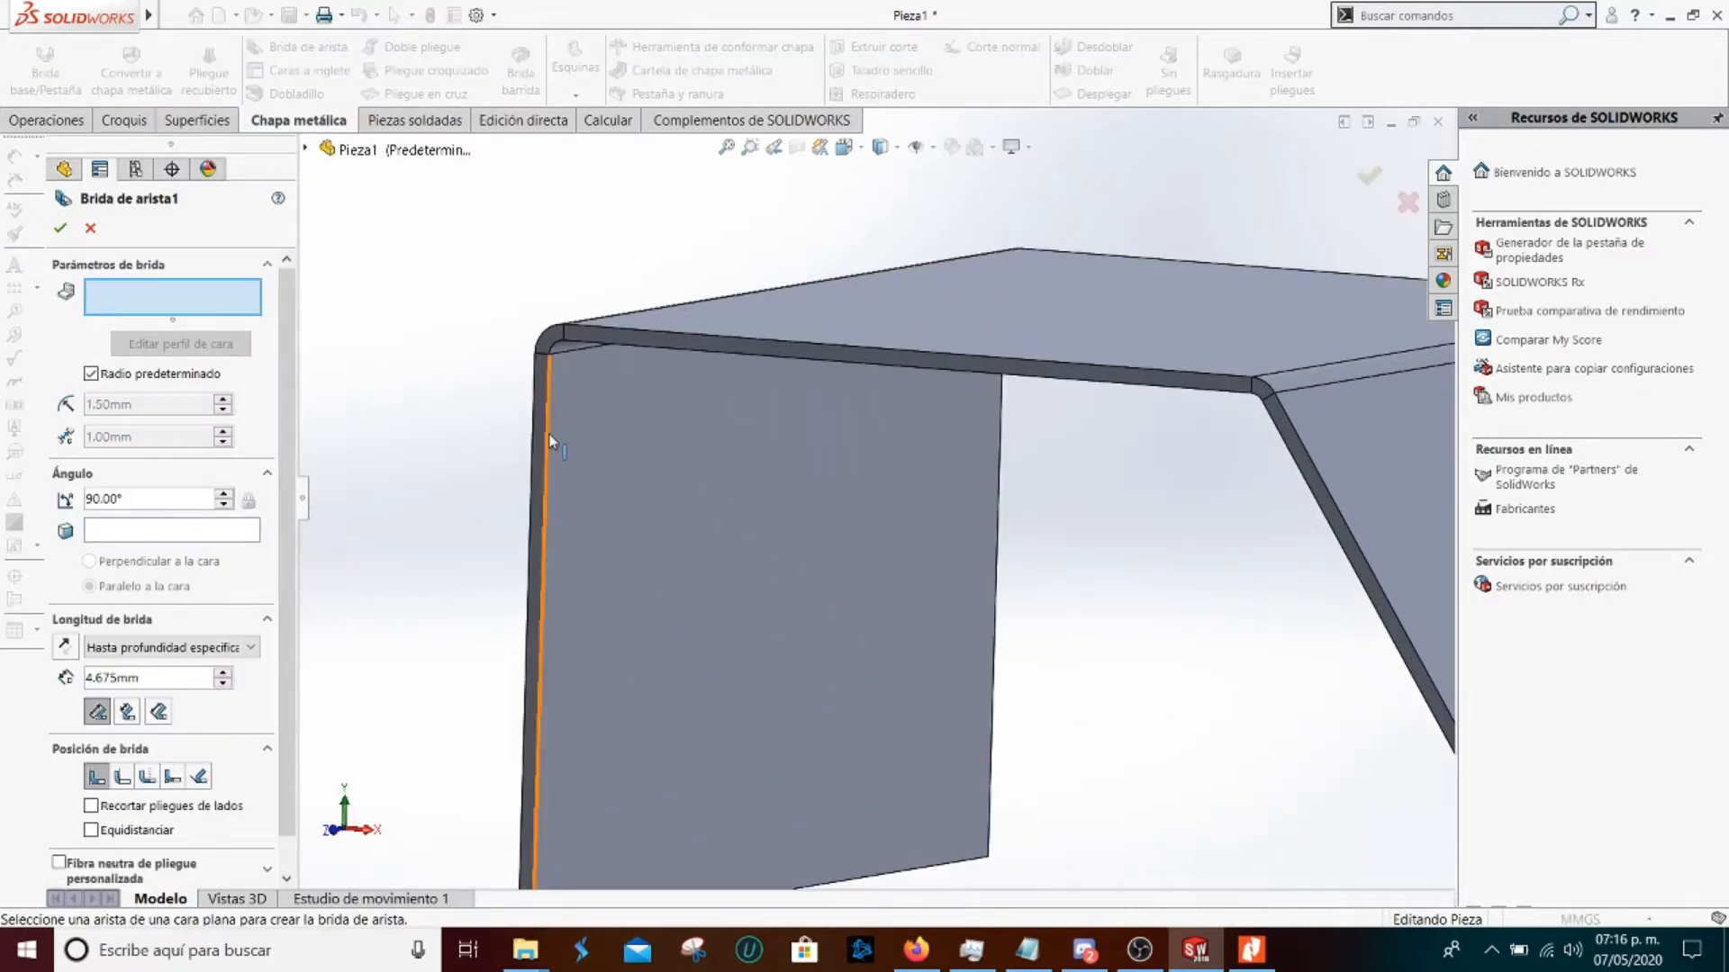
{"action": "left_click", "coordinate": [551, 439]}
{"action": "middle_click_drag", "start_coordinate": [742, 453], "coordinate": [759, 436]}
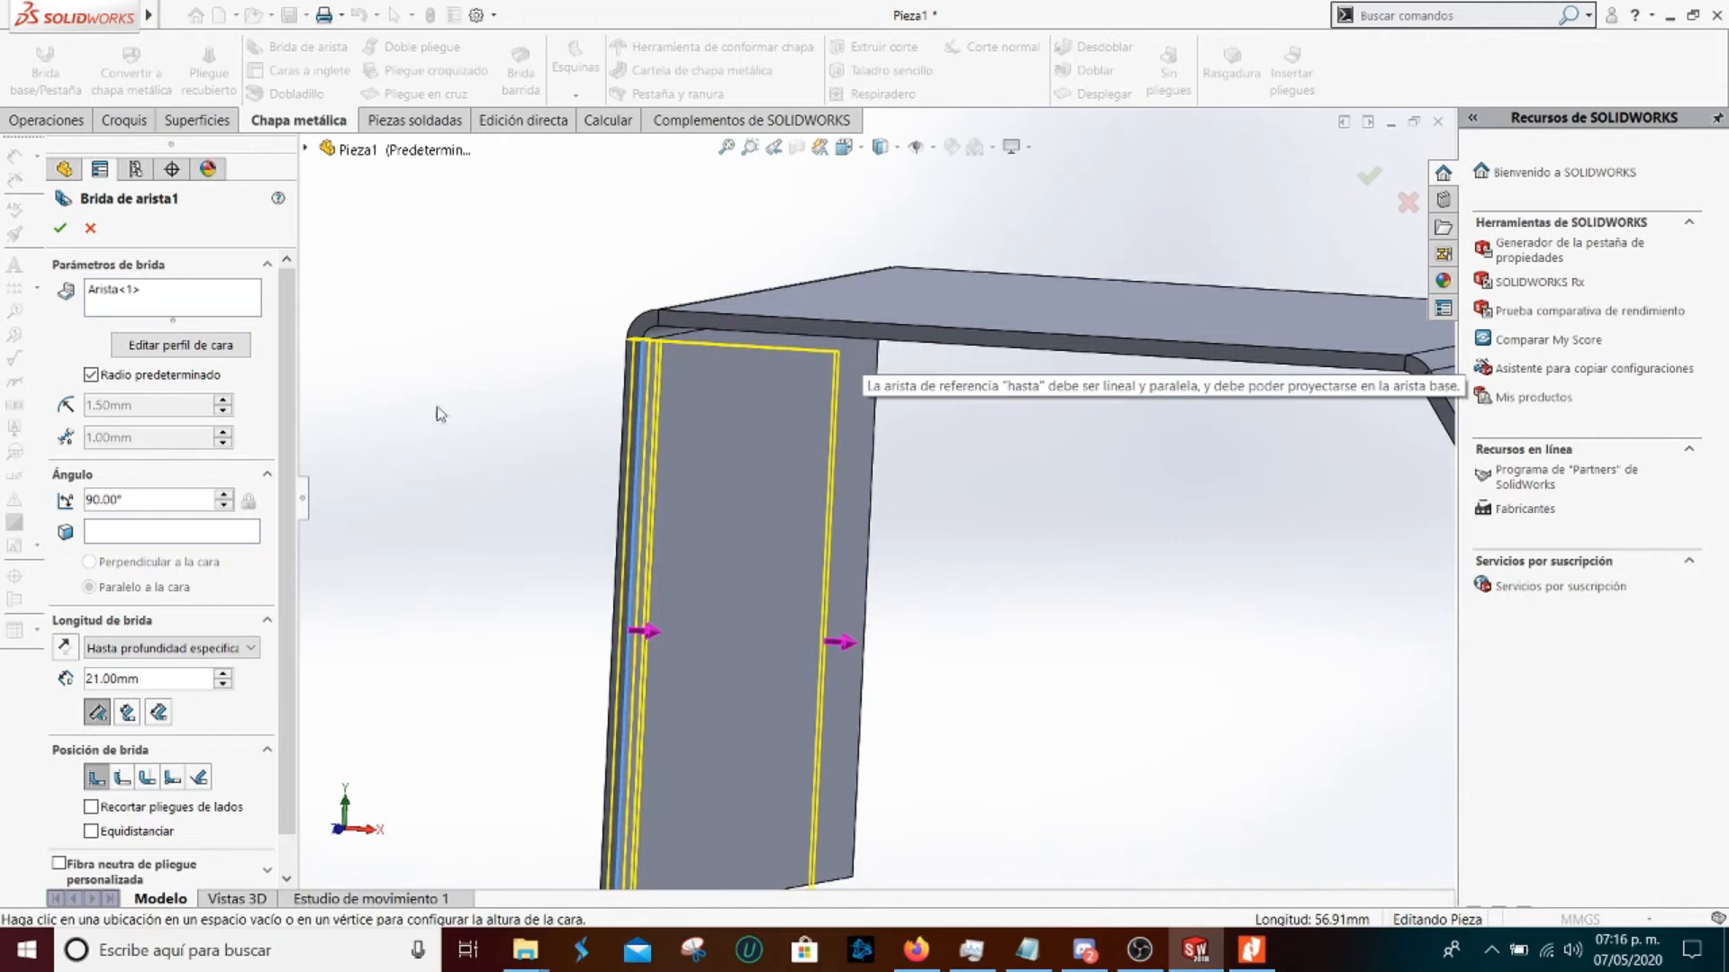
{"action": "left_click", "coordinate": [220, 300]}
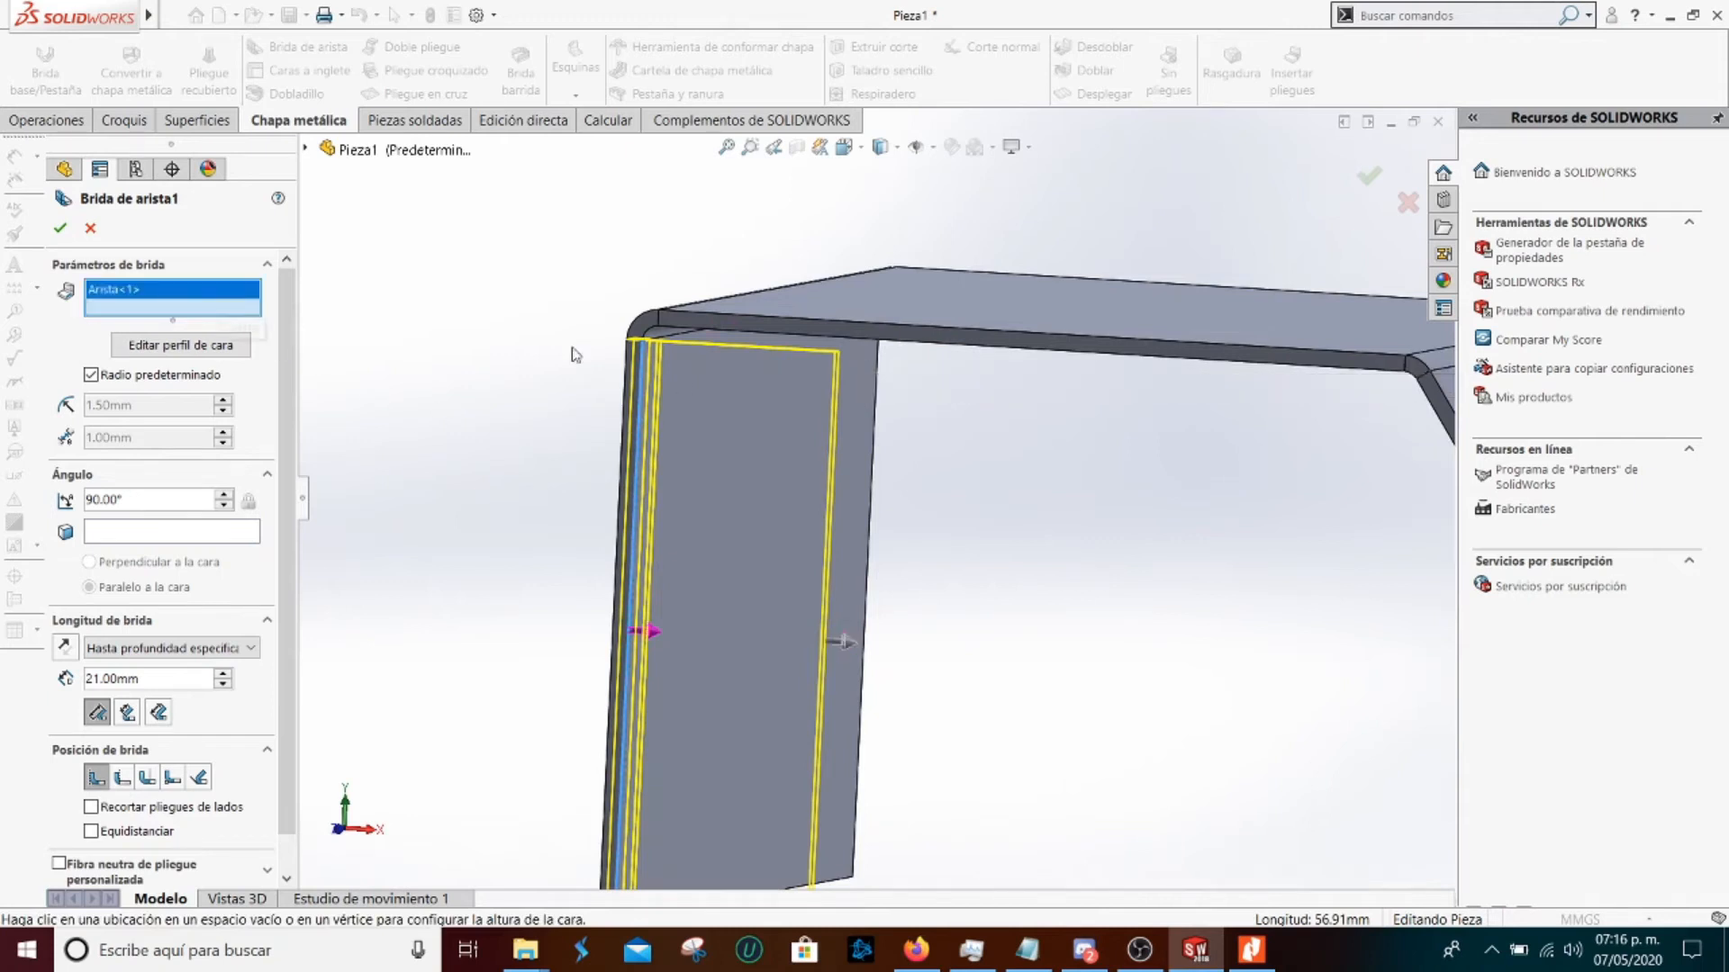
{"action": "left_click", "coordinate": [937, 353]}
{"action": "scroll", "coordinate": [1017, 505], "scroll_direction": "up", "scroll_amount": 2}
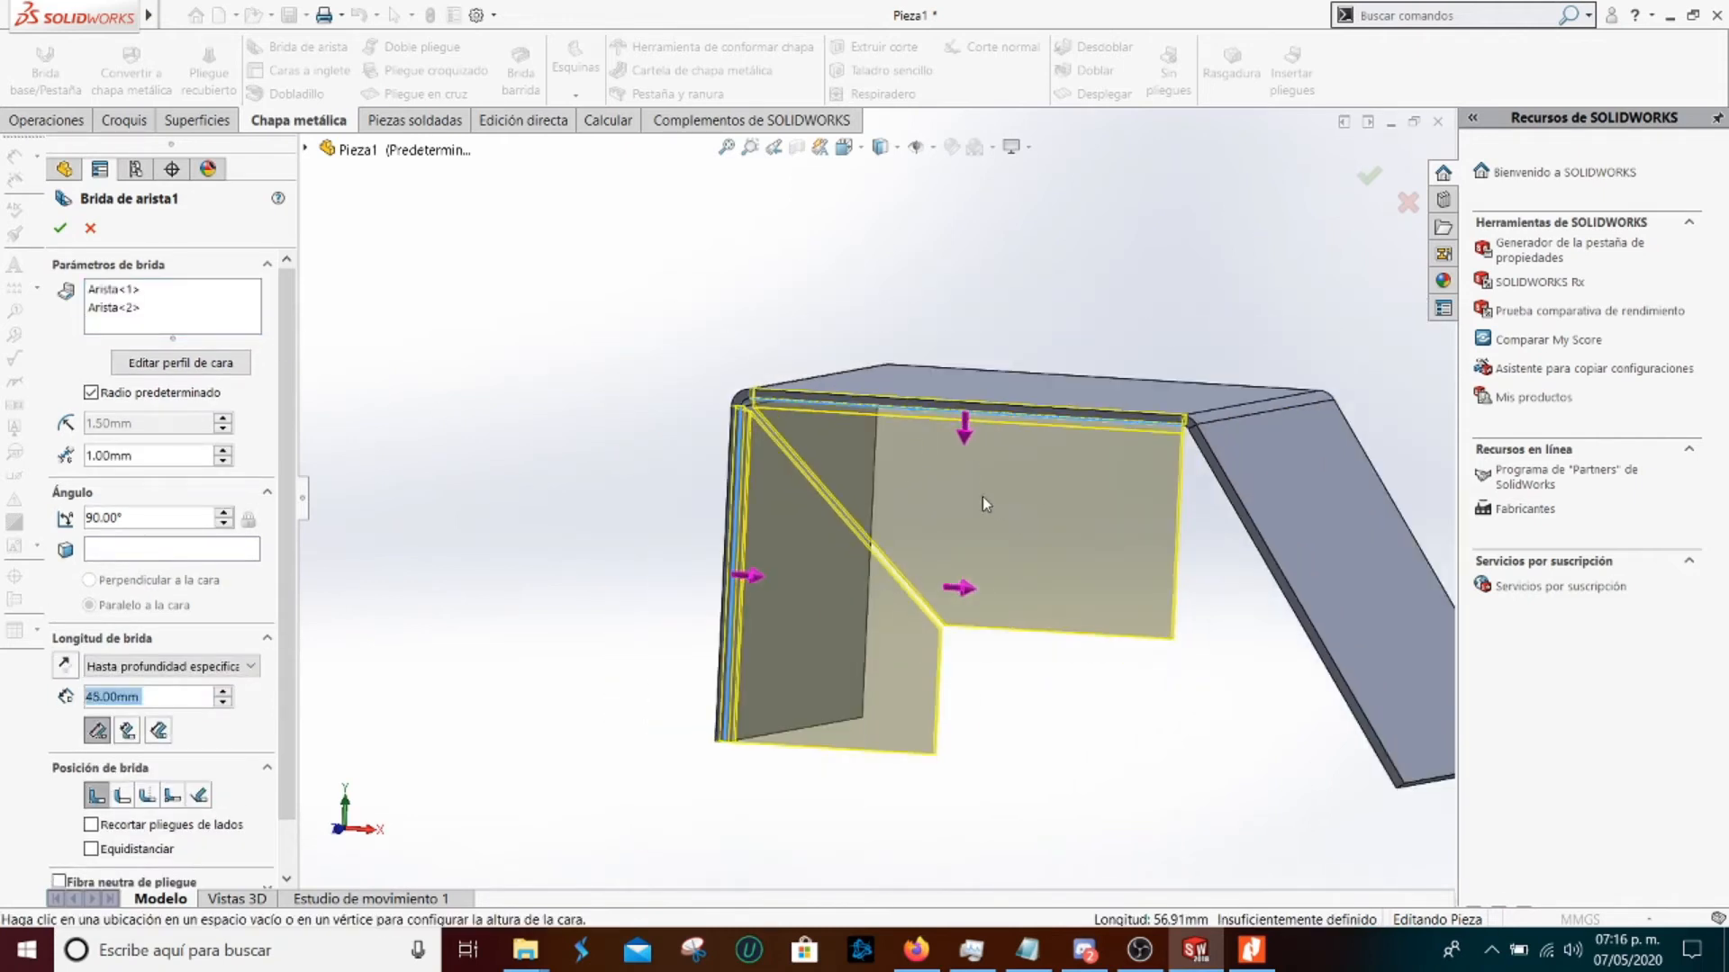
{"action": "left_click", "coordinate": [186, 311]}
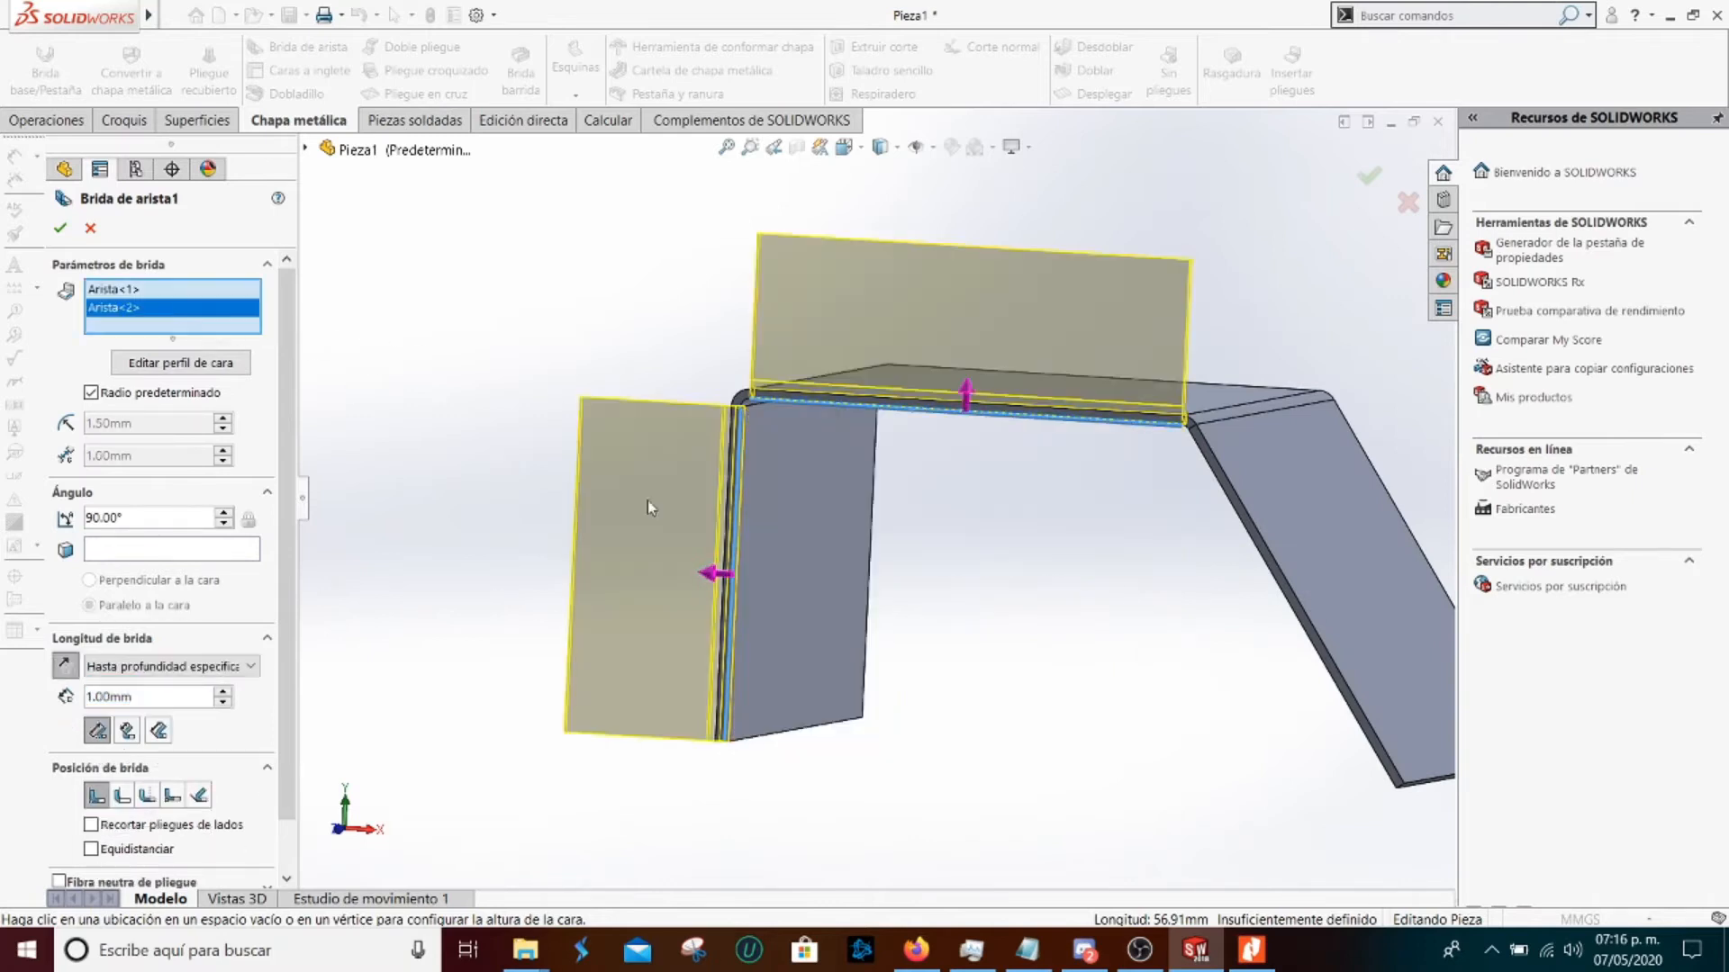
{"action": "left_click", "coordinate": [1241, 527]}
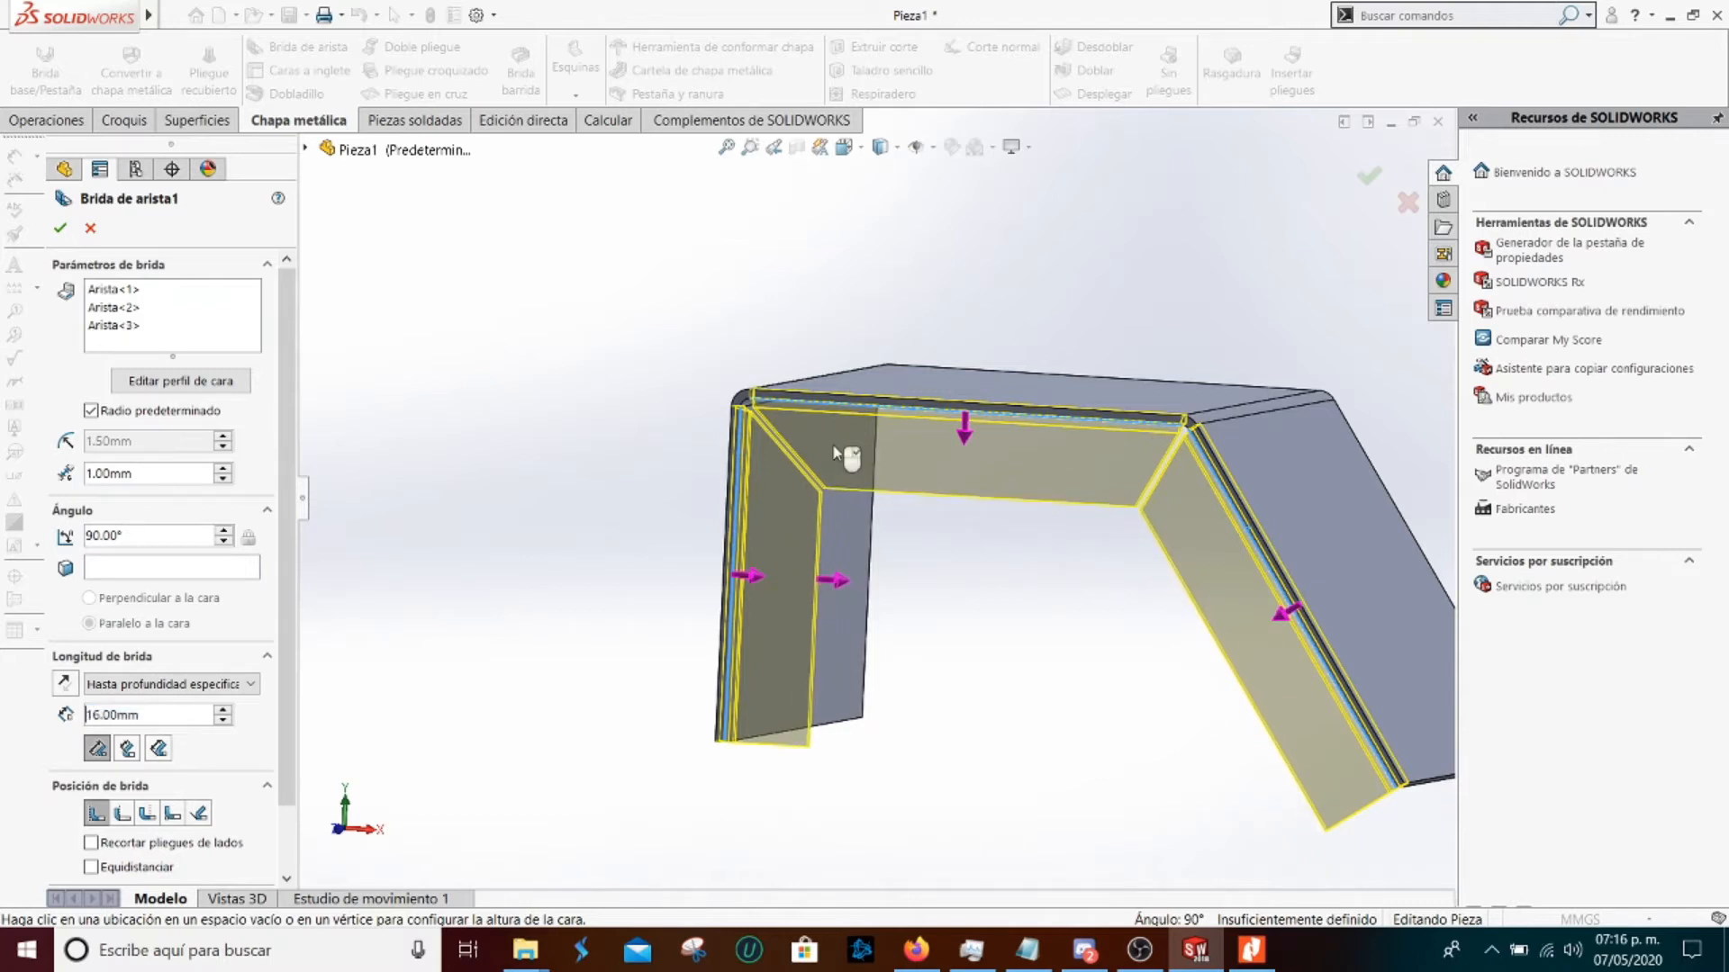
{"action": "left_click", "coordinate": [847, 455]}
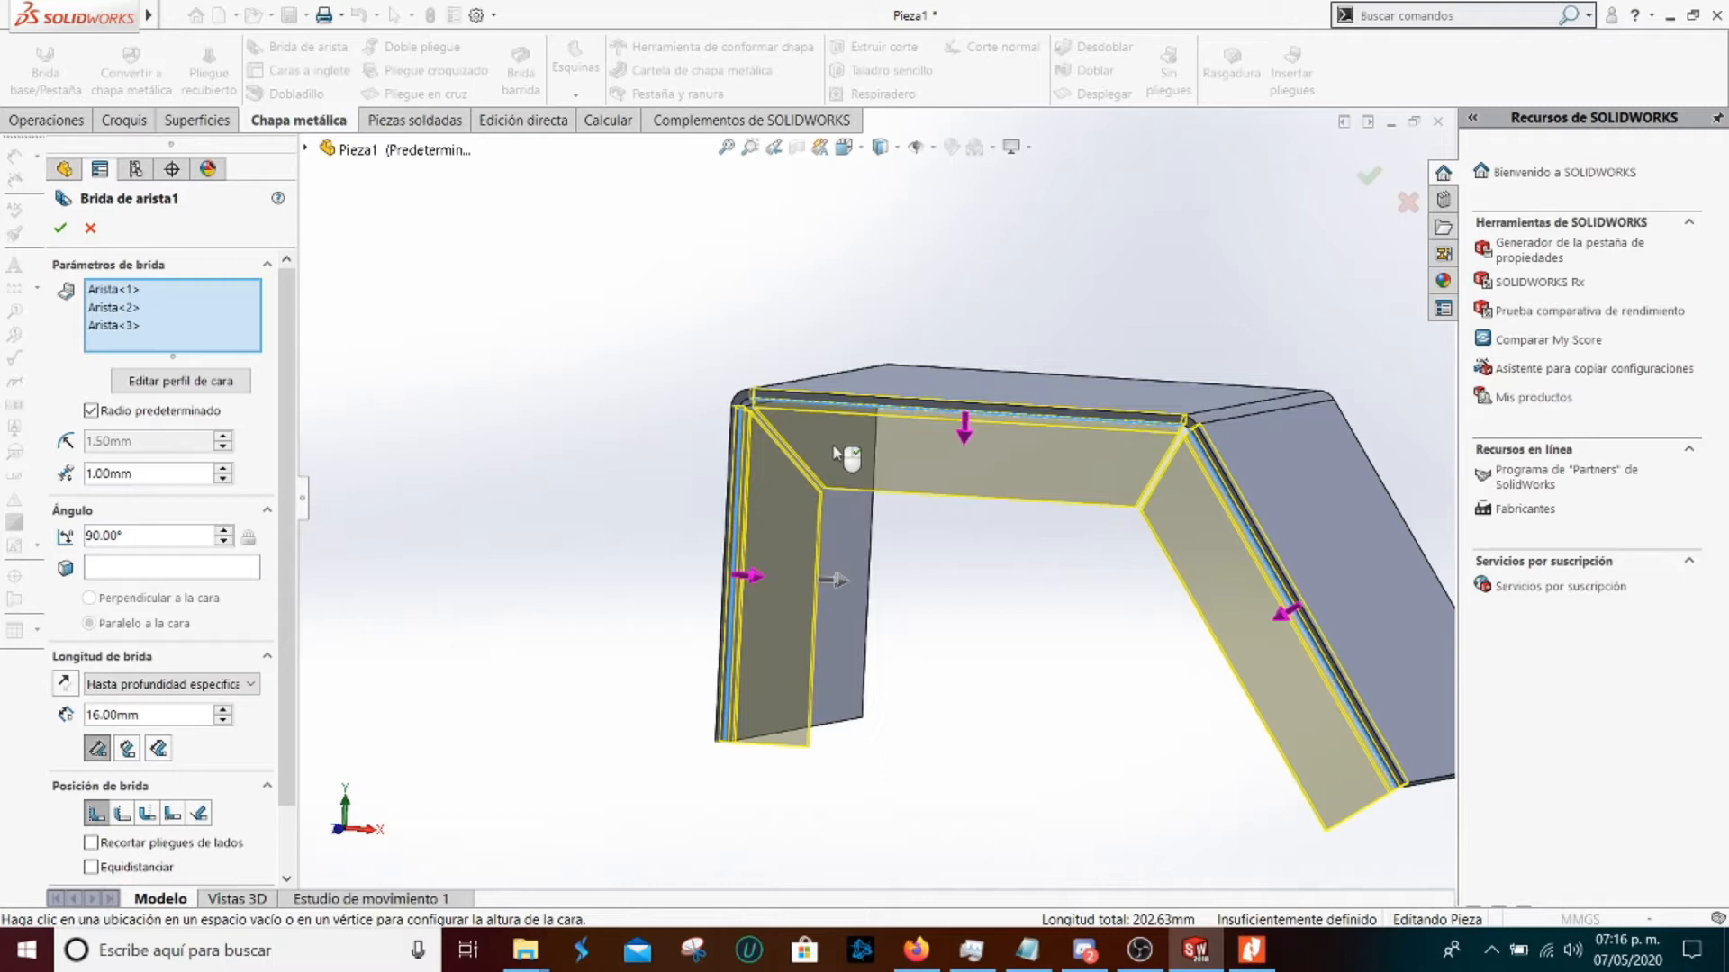
Check the flange length in the PDF manual and set the edge flange length to 10 mm in SOLIDWORKS
{"action": "left_click_drag", "start_coordinate": [152, 715], "coordinate": [63, 710]}
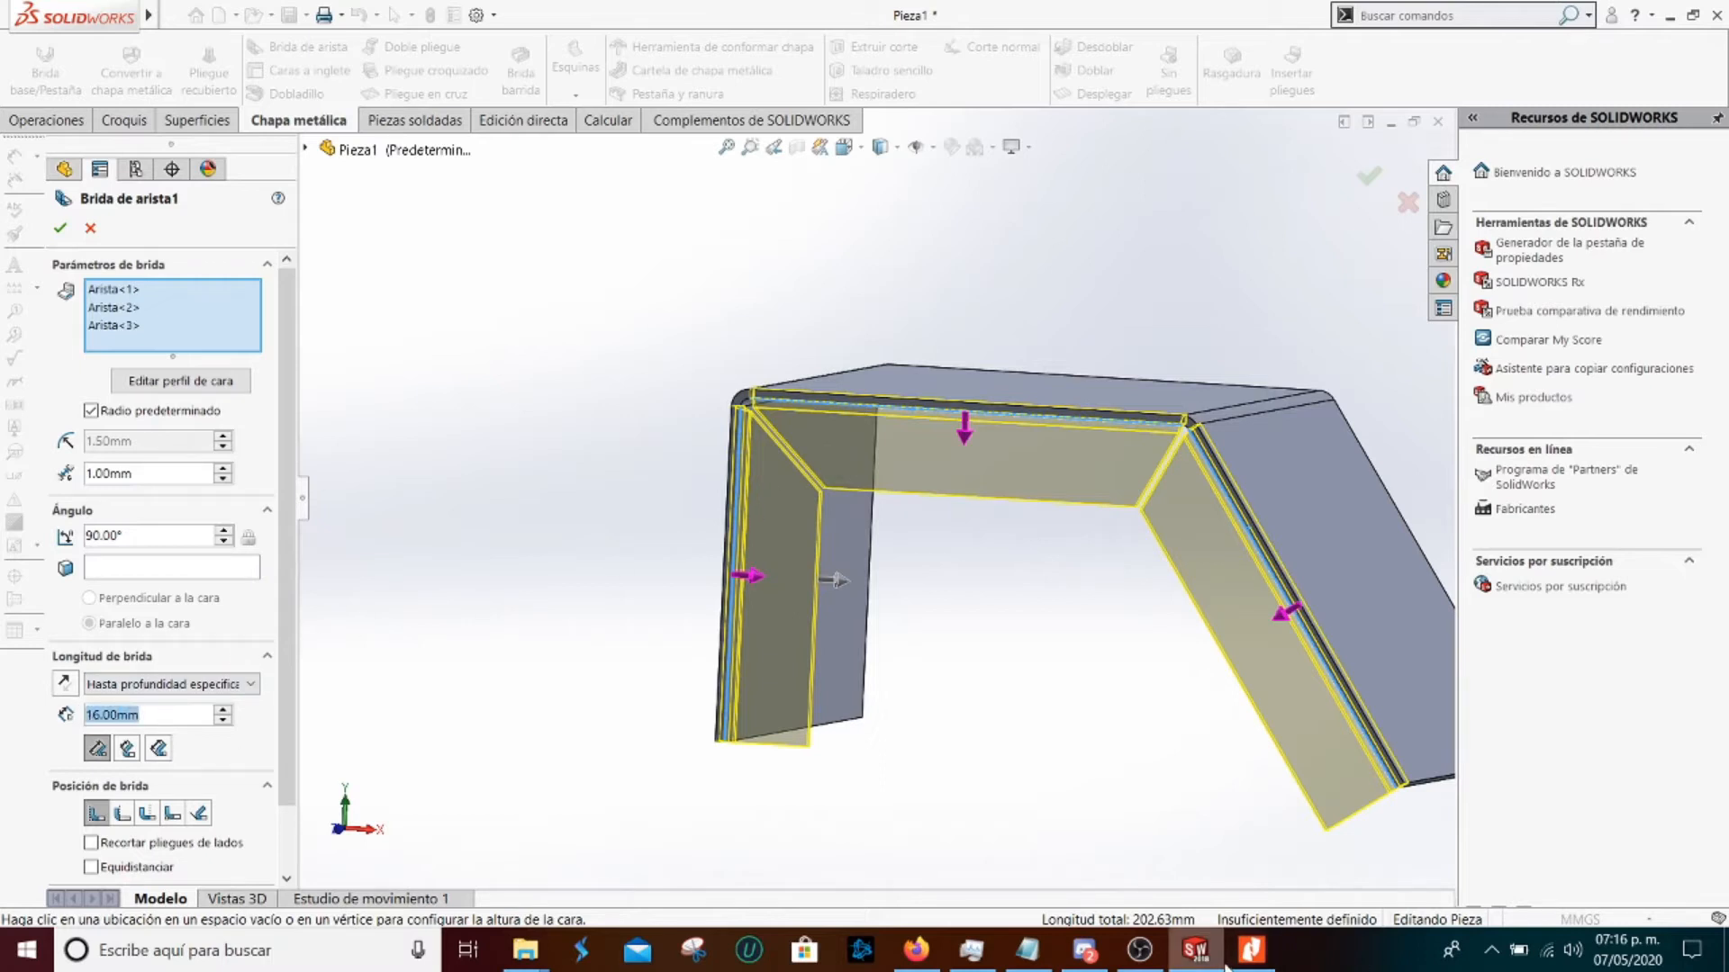
{"action": "left_click", "coordinate": [1251, 950]}
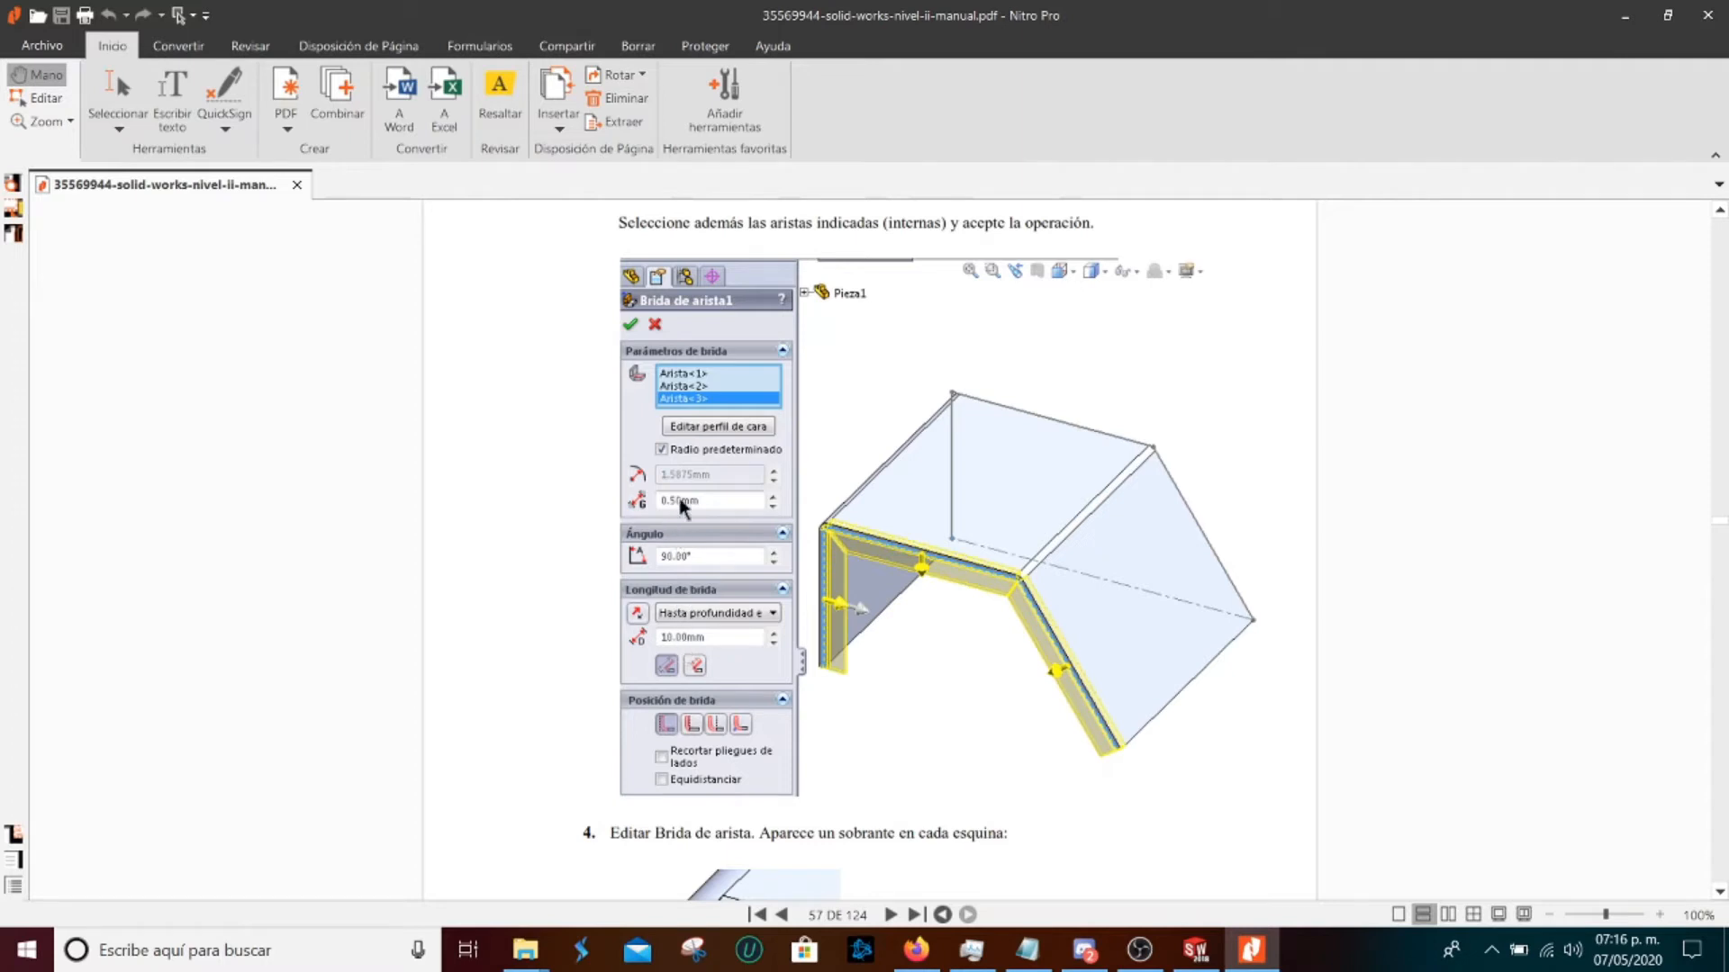
{"action": "left_click", "coordinate": [1626, 15]}
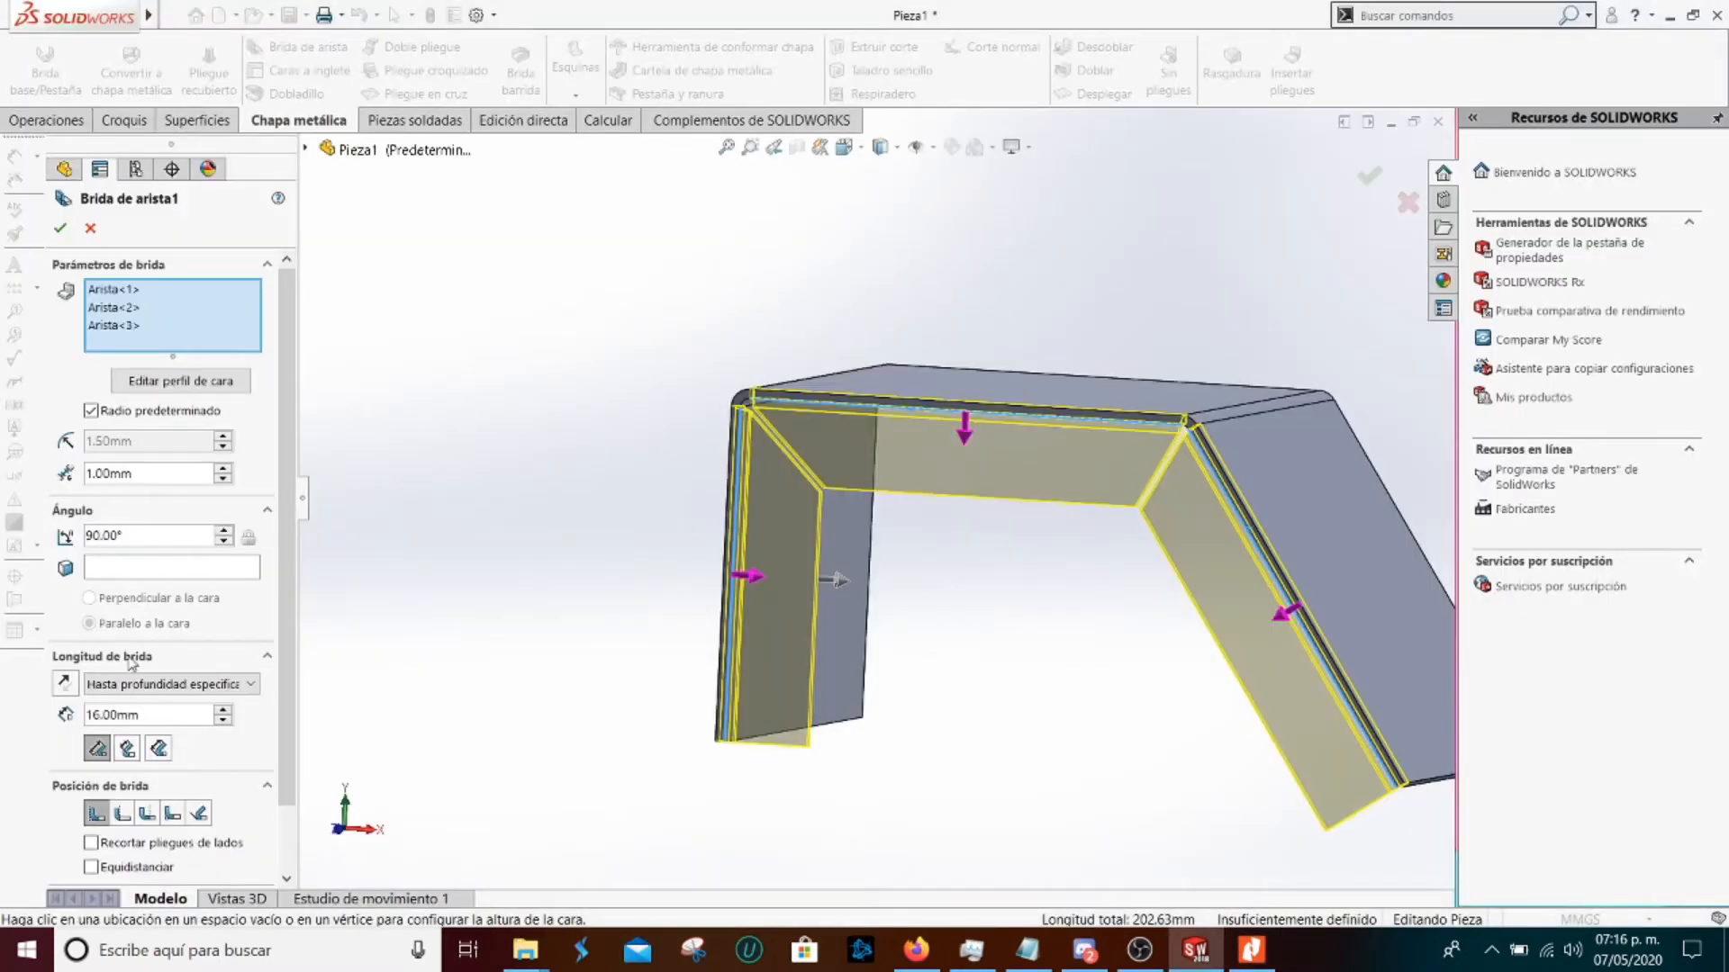
{"action": "double_click", "coordinate": [113, 716]}
{"action": "type", "text": "10"}
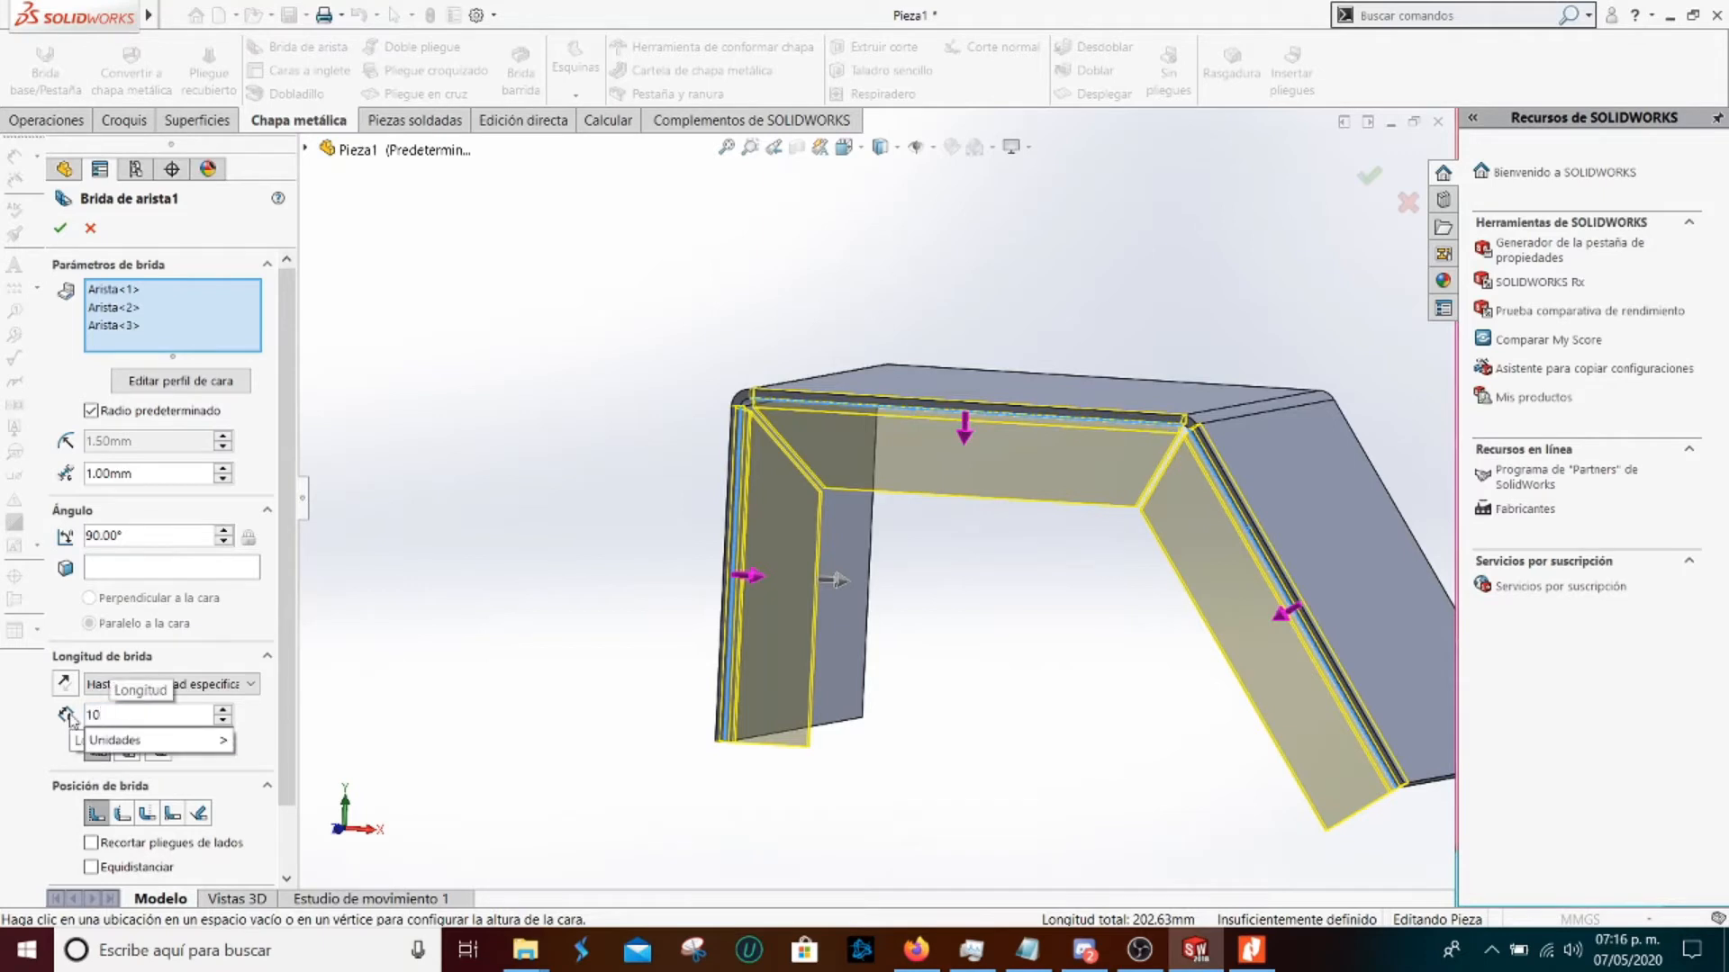
{"action": "key", "text": "Return"}
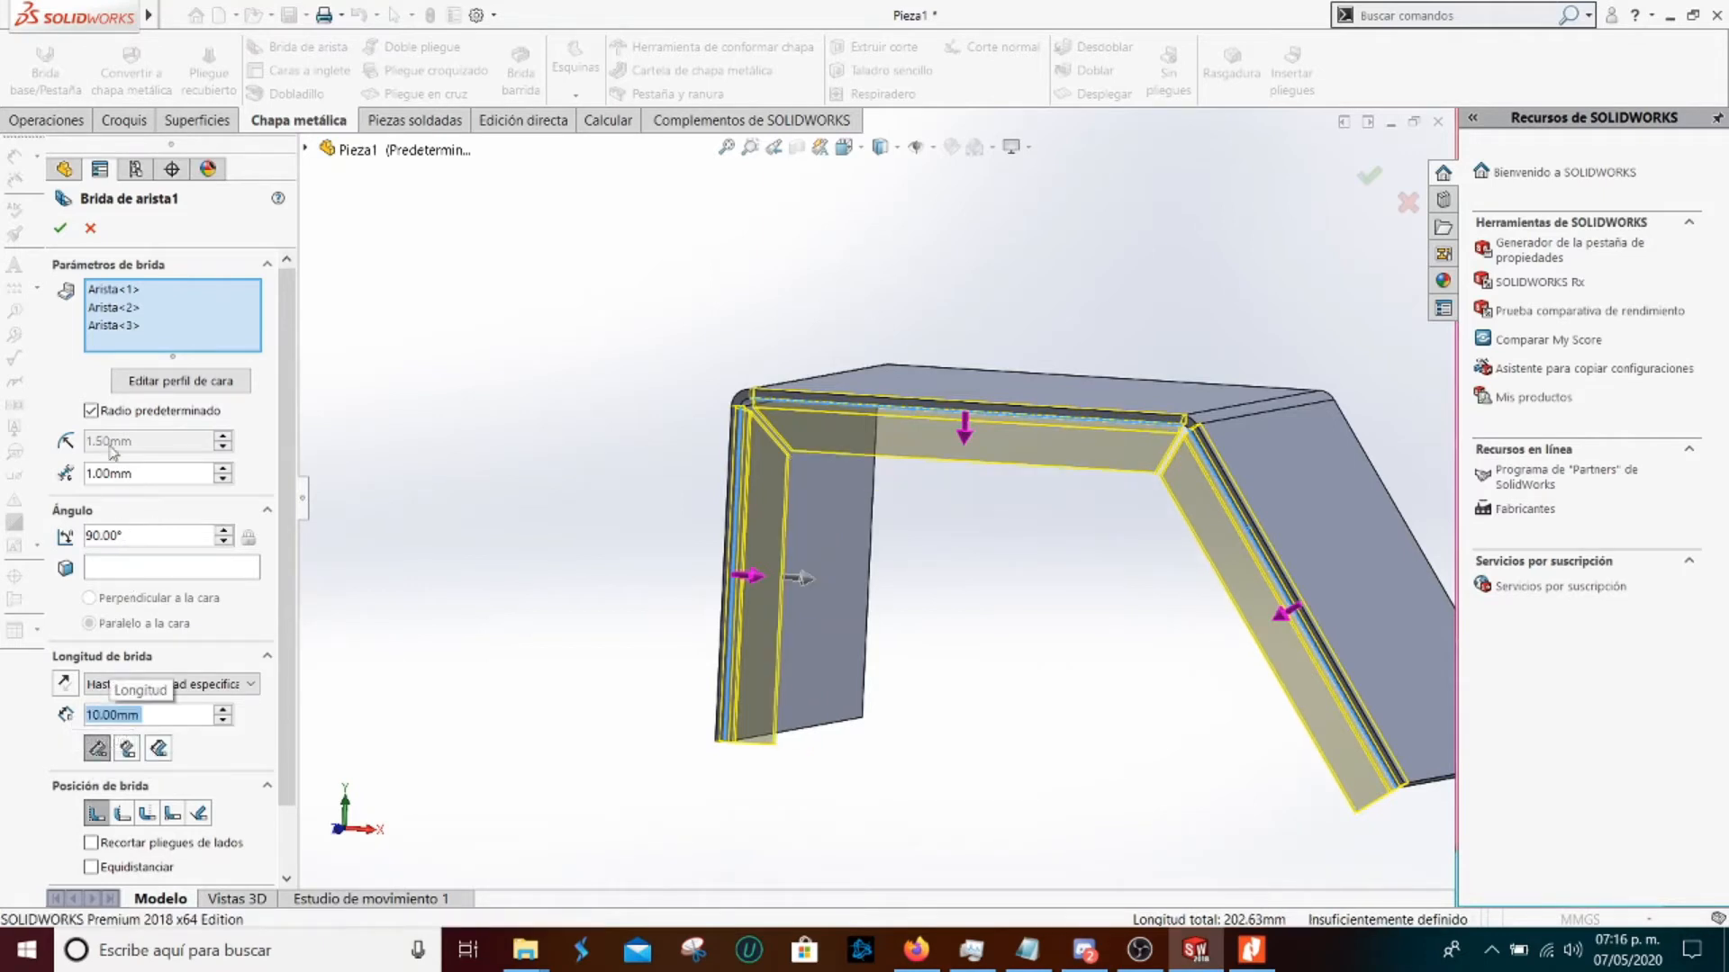
Check the edge flange parameters in the PDF manual, return to SOLIDWORKS, and turn off the default bend radius
{"action": "left_click", "coordinate": [1253, 954]}
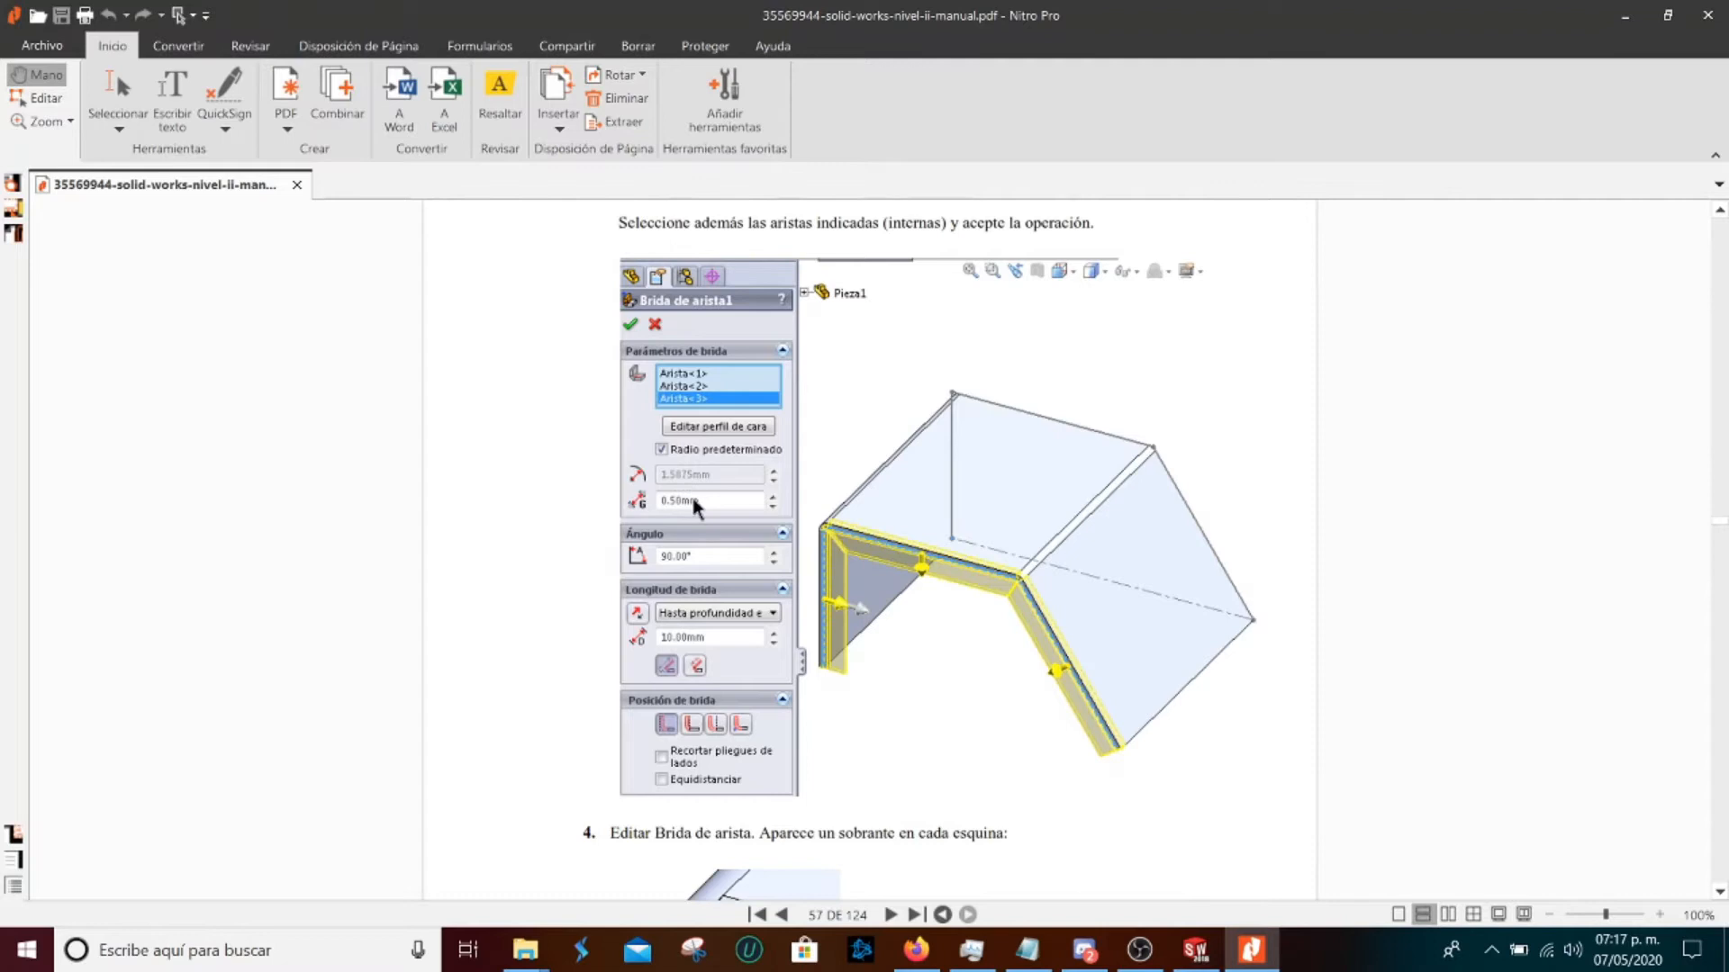
{"action": "left_click", "coordinate": [1196, 950]}
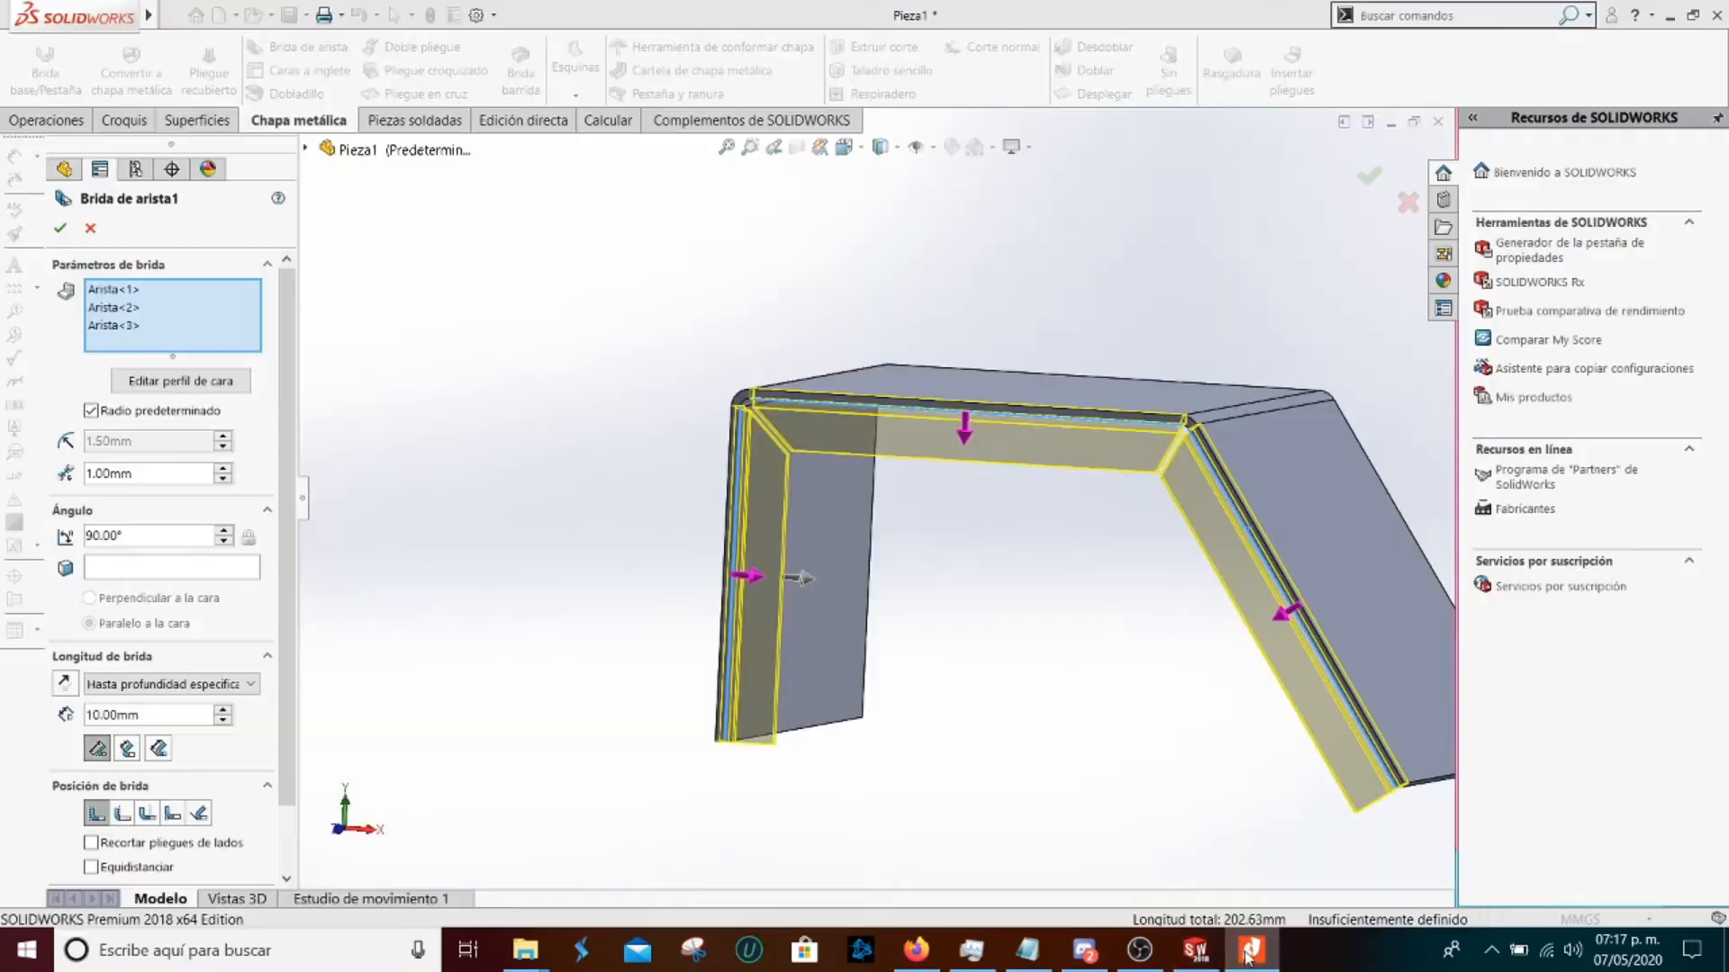
{"action": "left_click", "coordinate": [94, 412]}
{"action": "left_click_drag", "start_coordinate": [151, 445], "coordinate": [87, 441]}
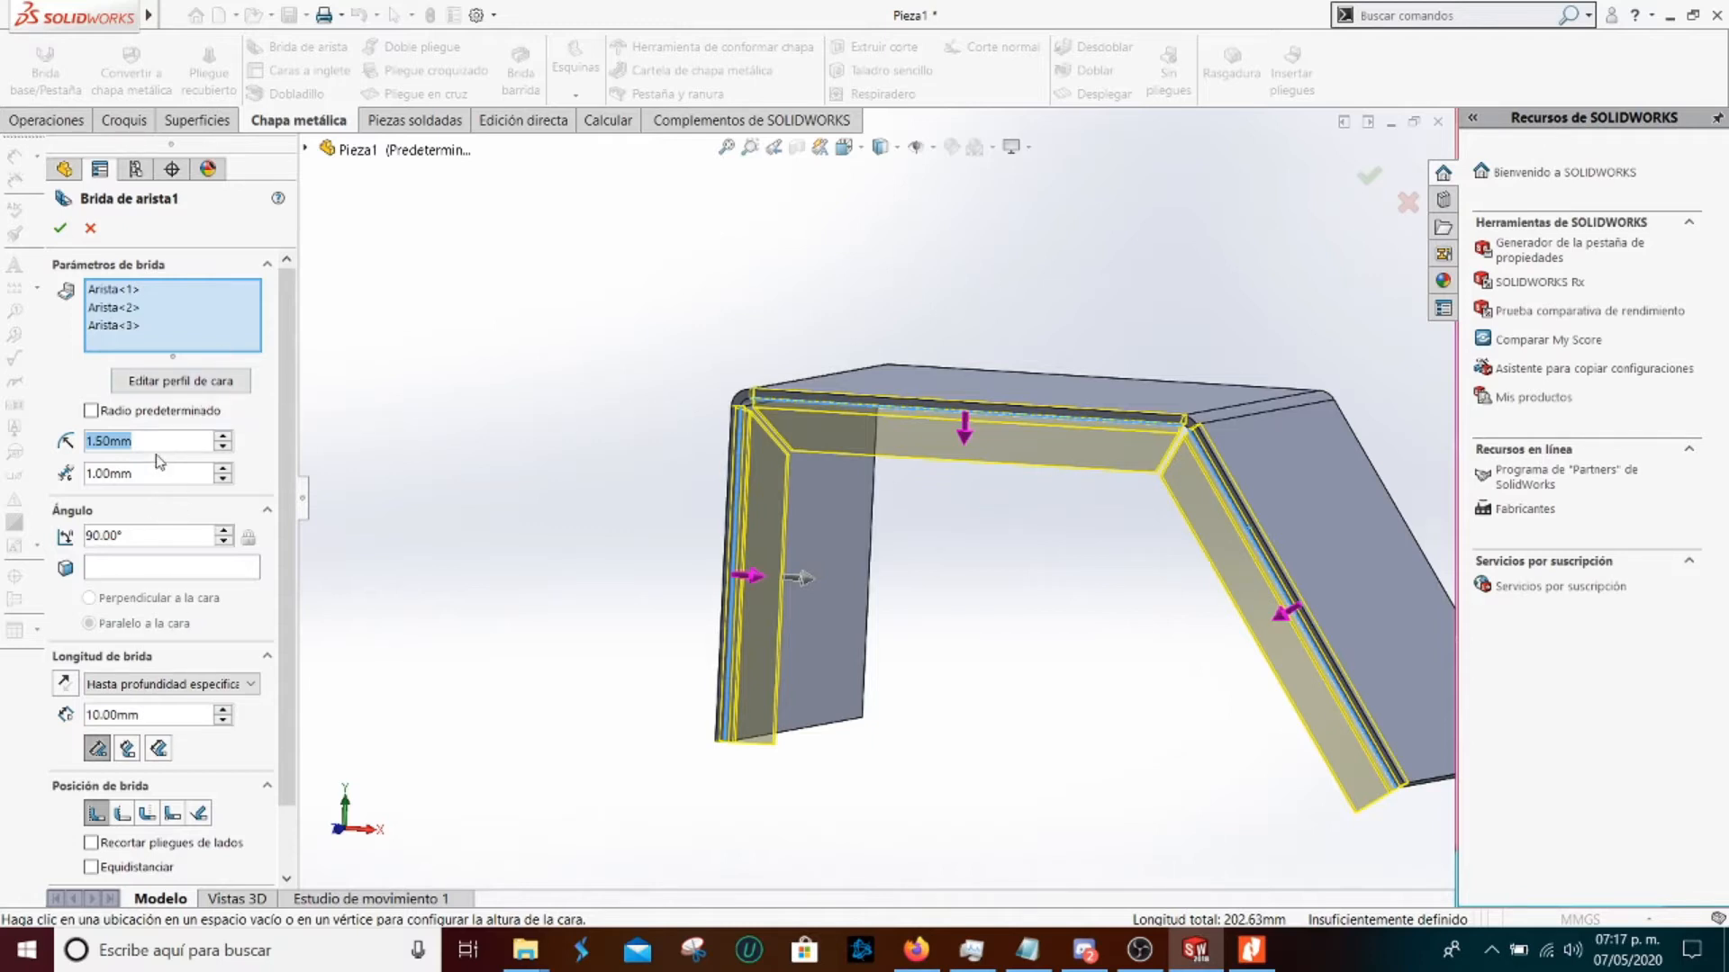
Try several gap distances between the edge flanges, including 5, 4, 1 and 0 mm, to compare the corner preview
{"action": "left_click", "coordinate": [146, 478]}
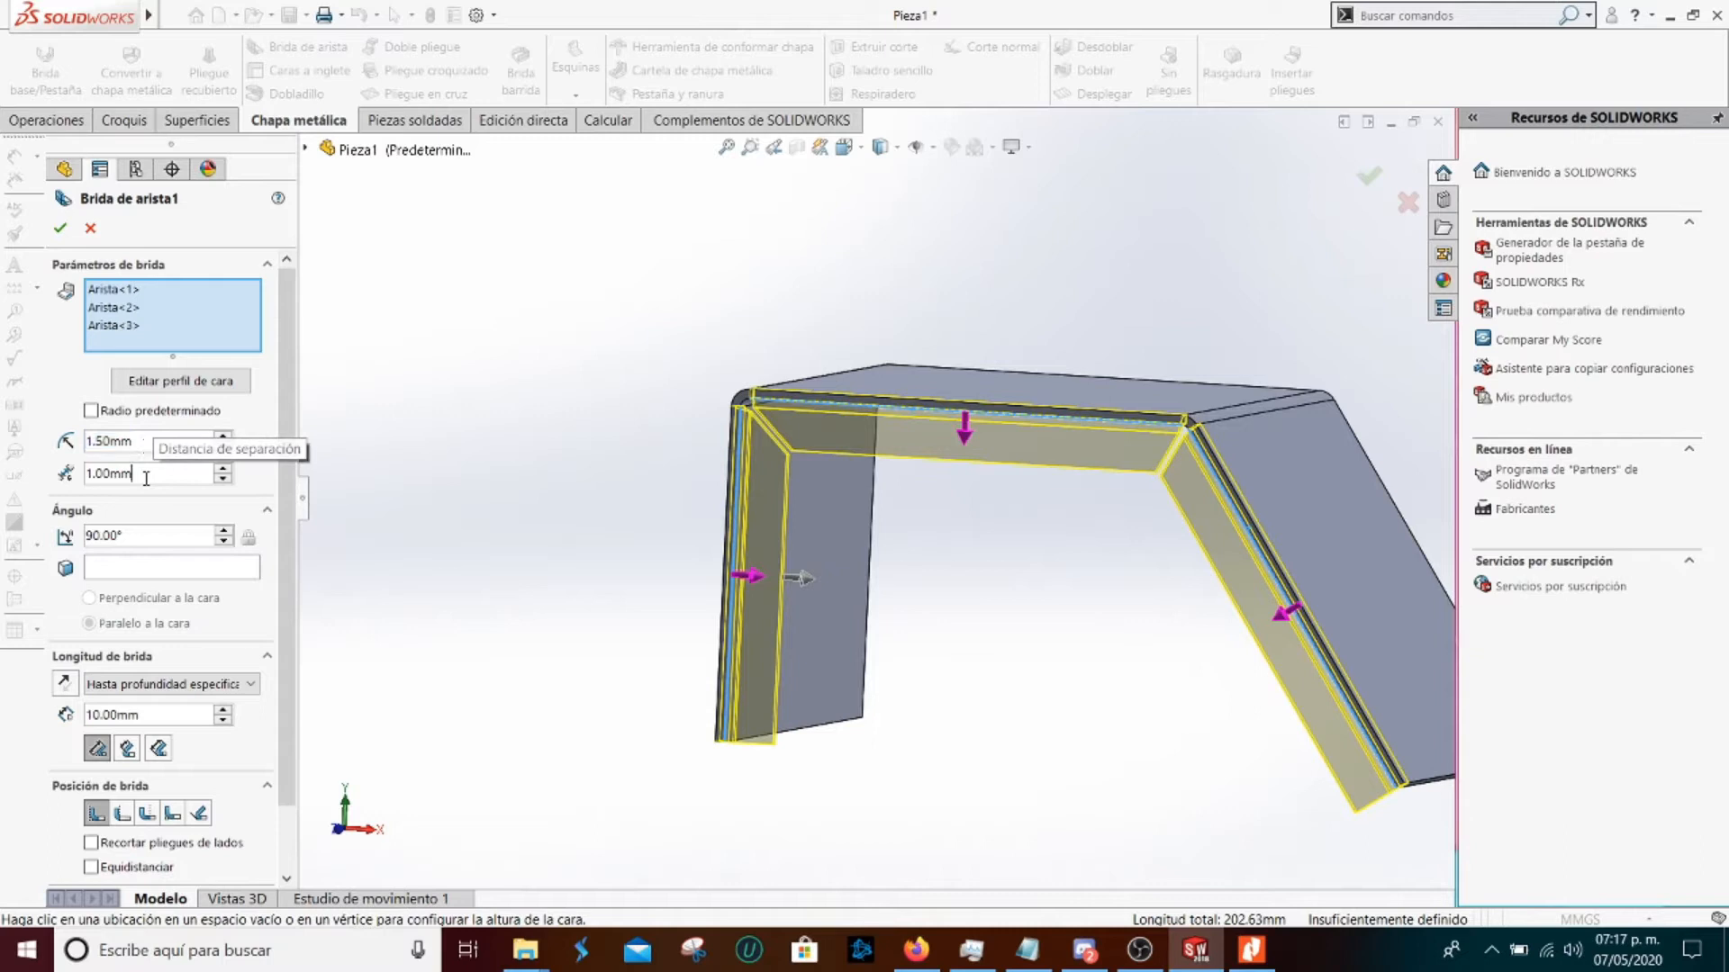
{"action": "left_click", "coordinate": [218, 471]}
{"action": "left_click", "coordinate": [219, 472]}
{"action": "left_click", "coordinate": [219, 472]}
{"action": "left_click", "coordinate": [219, 471]}
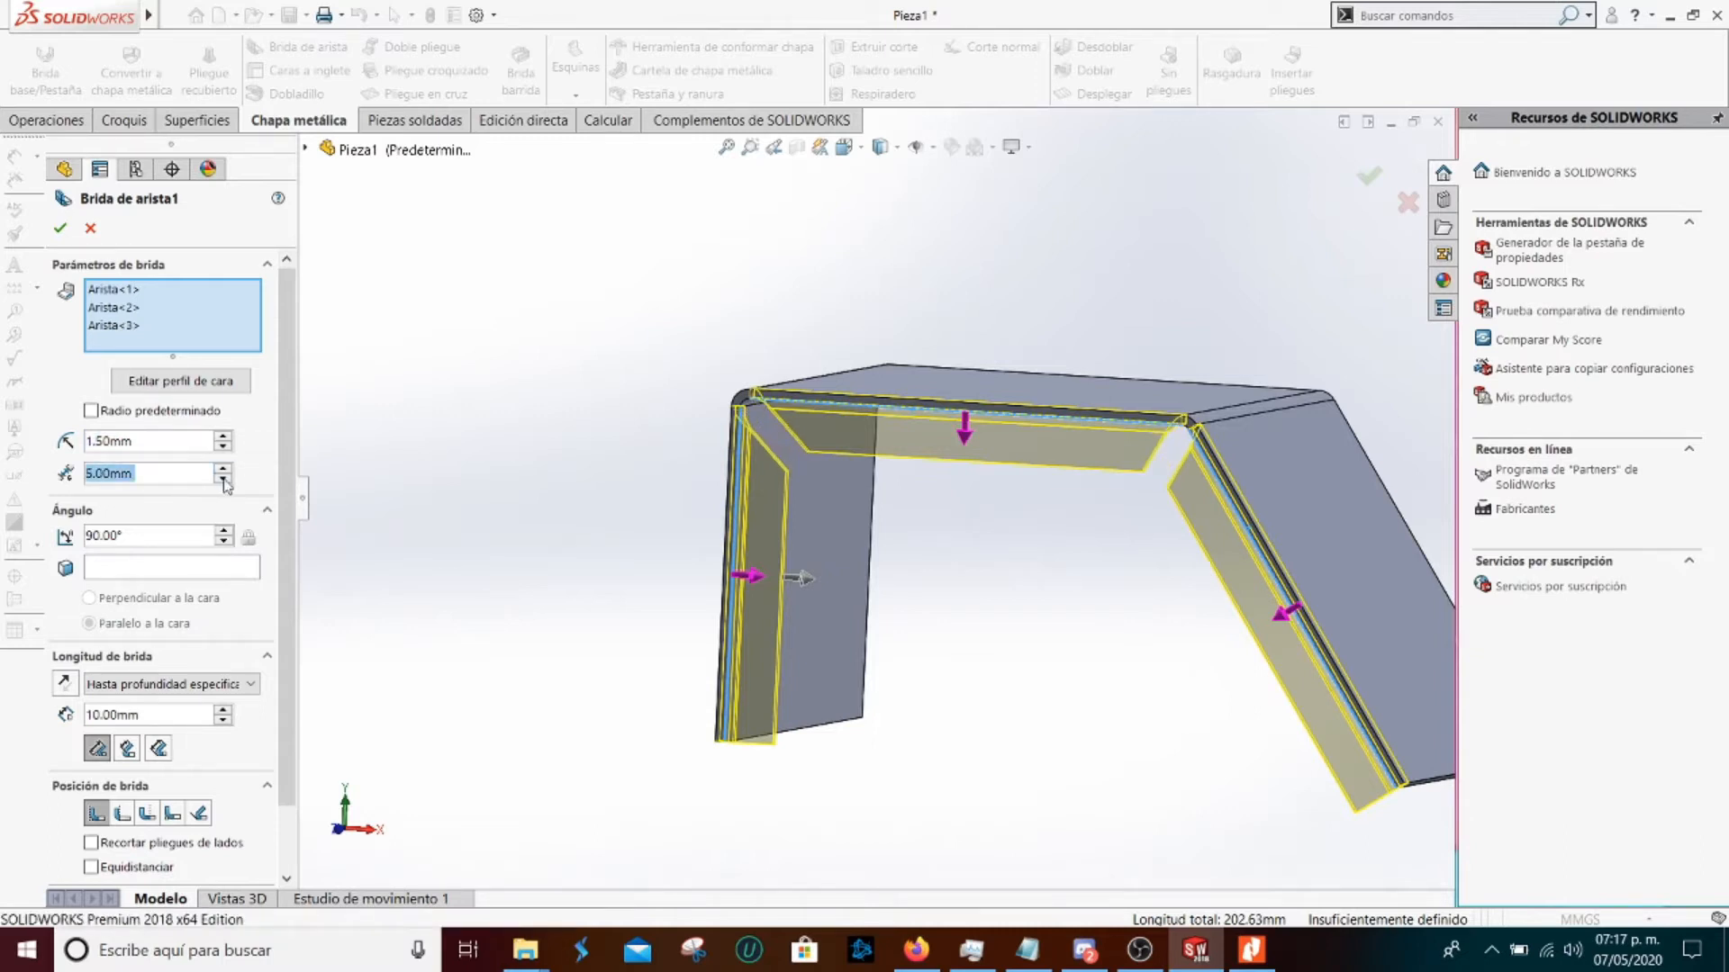
{"action": "left_click", "coordinate": [223, 479]}
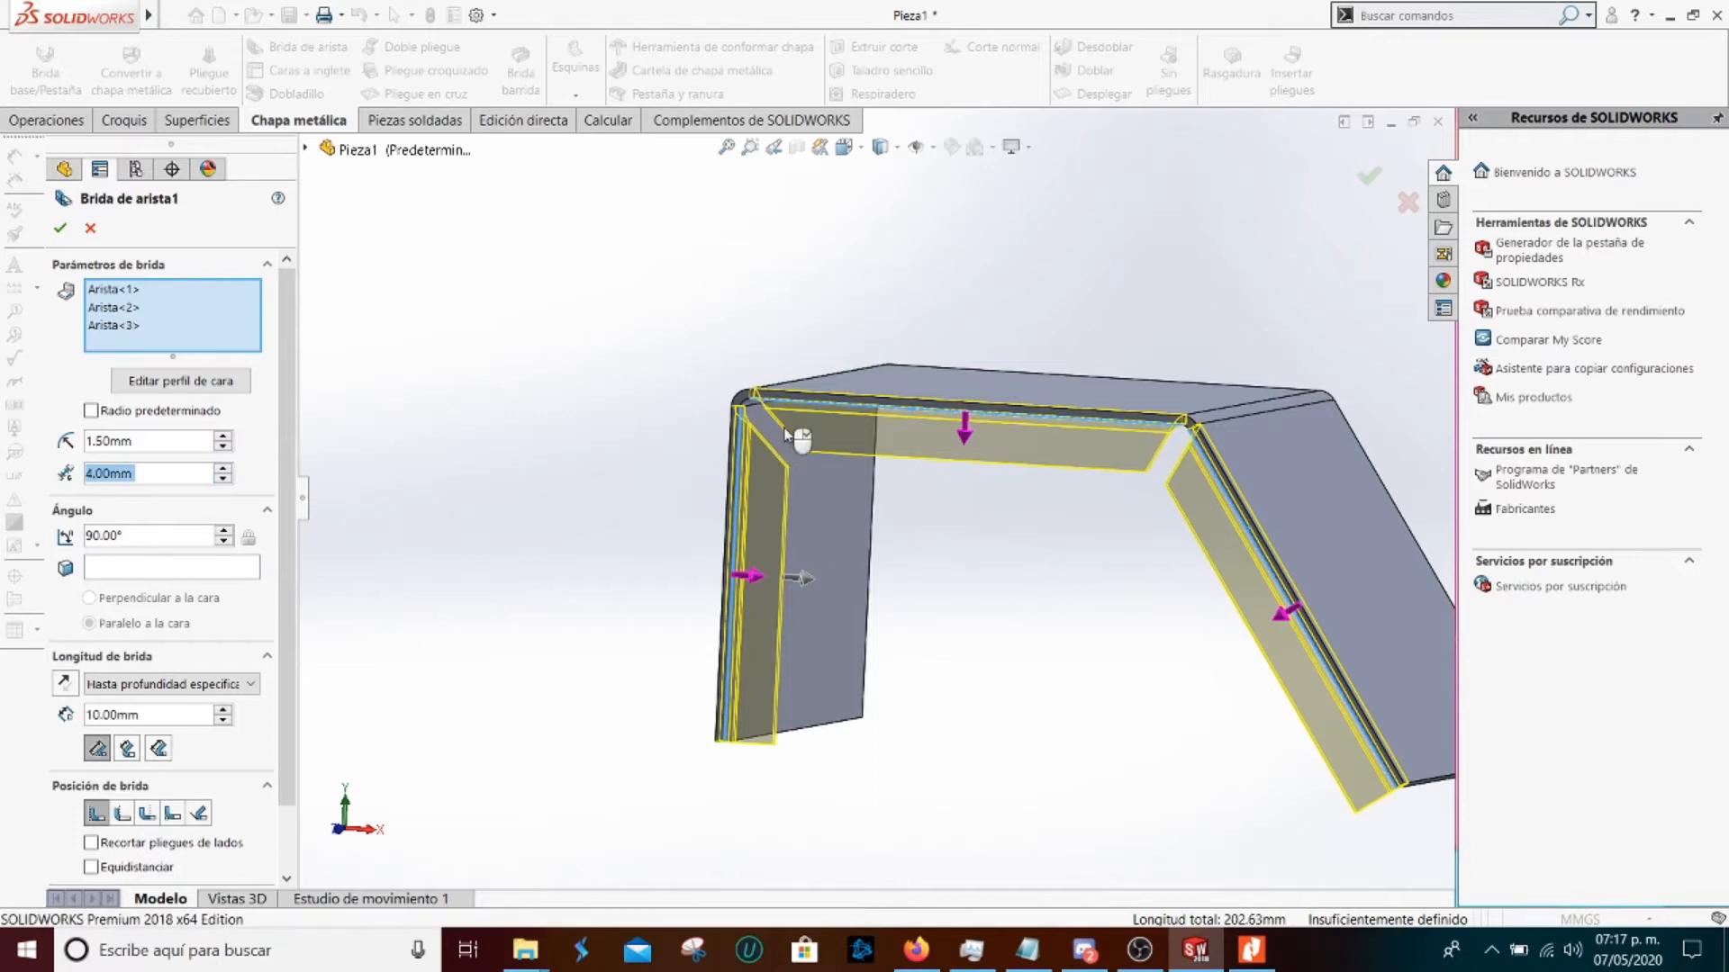
{"action": "scroll", "coordinate": [800, 438], "scroll_direction": "down", "scroll_amount": 3}
{"action": "left_click", "coordinate": [221, 469]}
{"action": "left_click", "coordinate": [221, 469]}
{"action": "left_click", "coordinate": [221, 468]}
{"action": "left_click", "coordinate": [223, 479]}
{"action": "left_click", "coordinate": [223, 479]}
{"action": "left_click", "coordinate": [223, 479]}
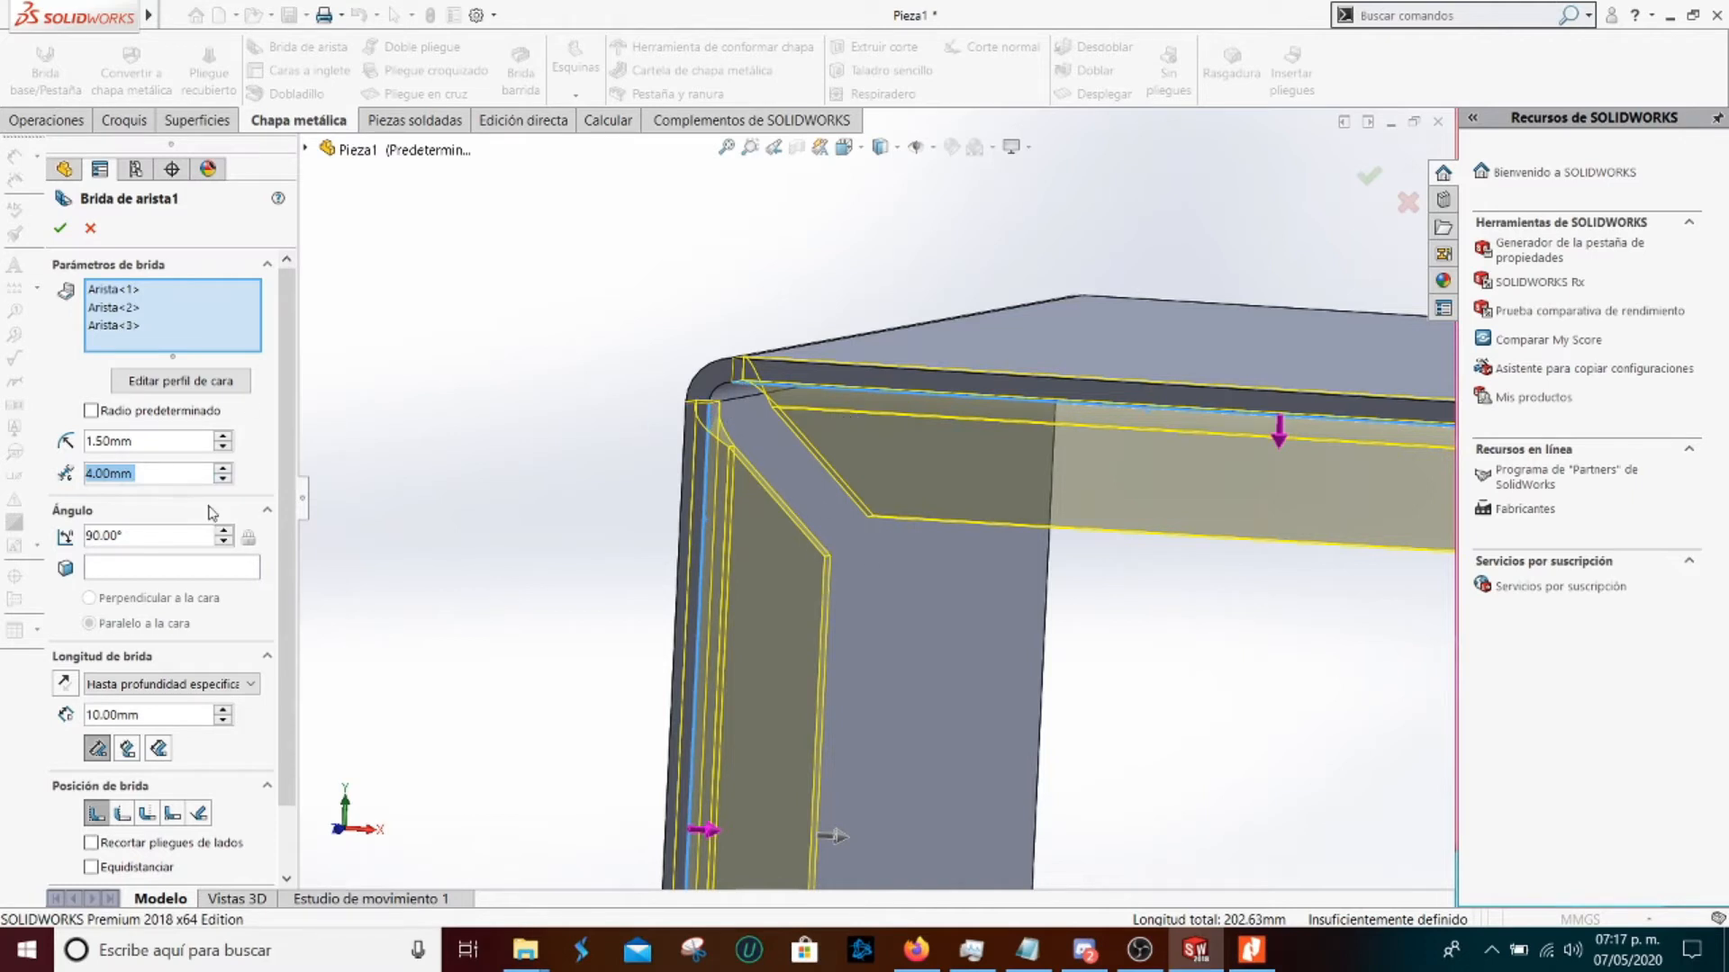
{"action": "left_click", "coordinate": [223, 479]}
{"action": "left_click", "coordinate": [222, 479]}
{"action": "left_click", "coordinate": [222, 479]}
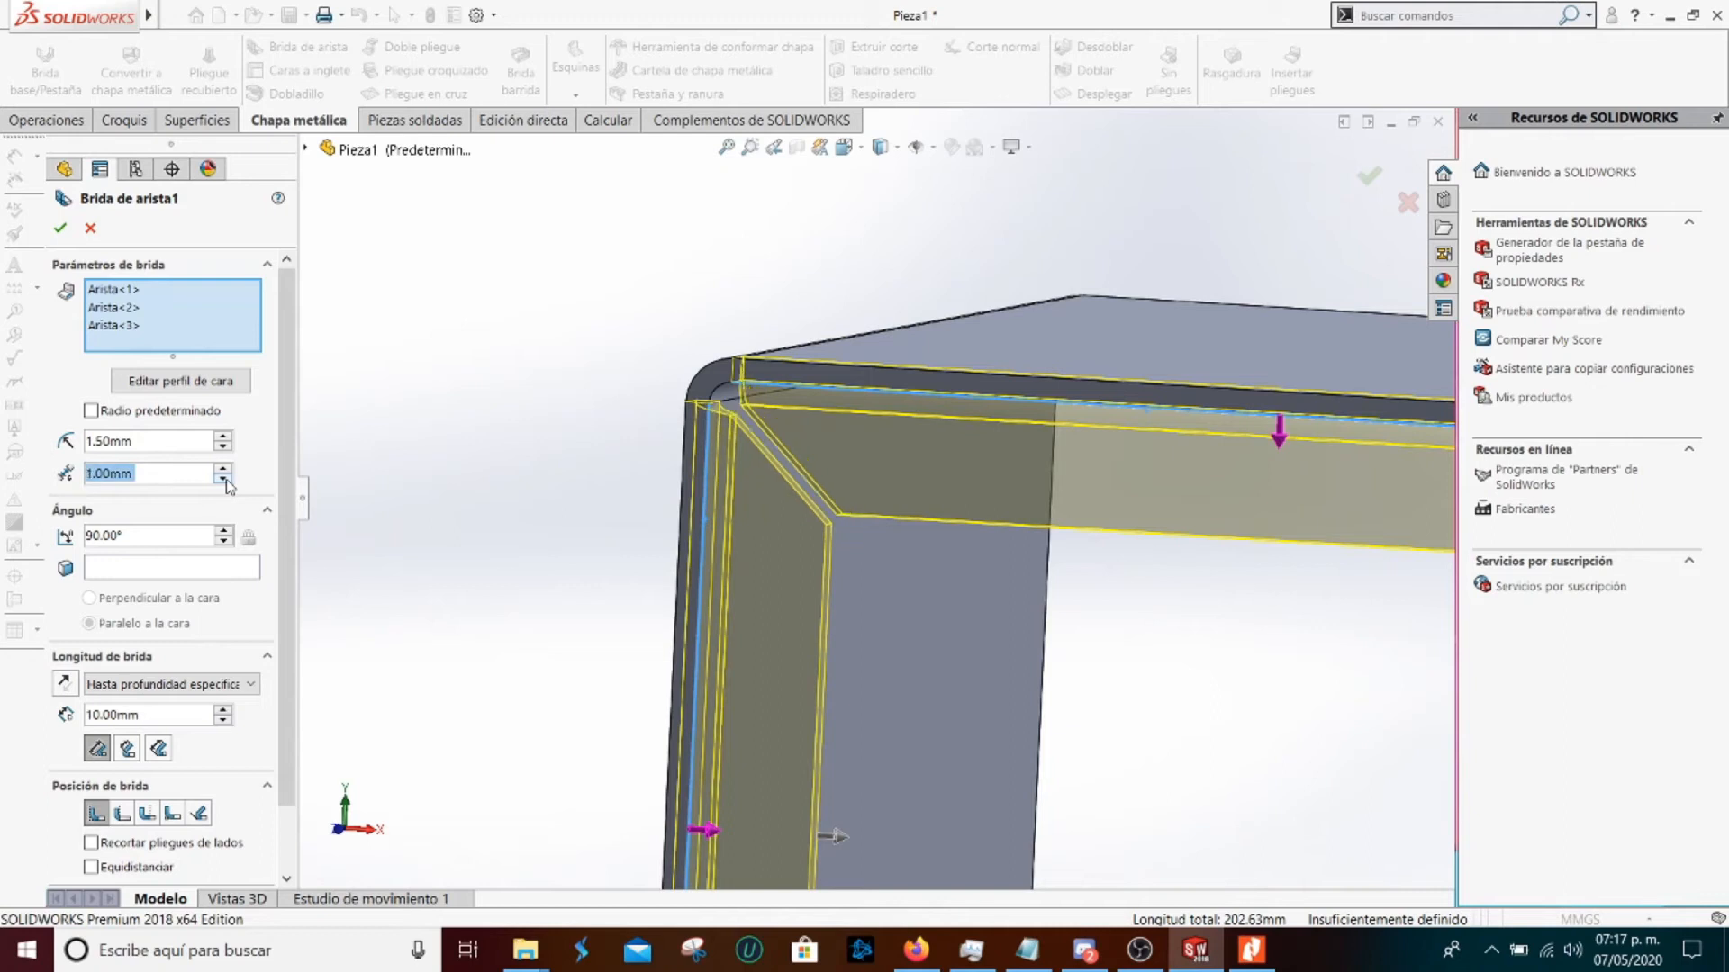
{"action": "left_click", "coordinate": [223, 479]}
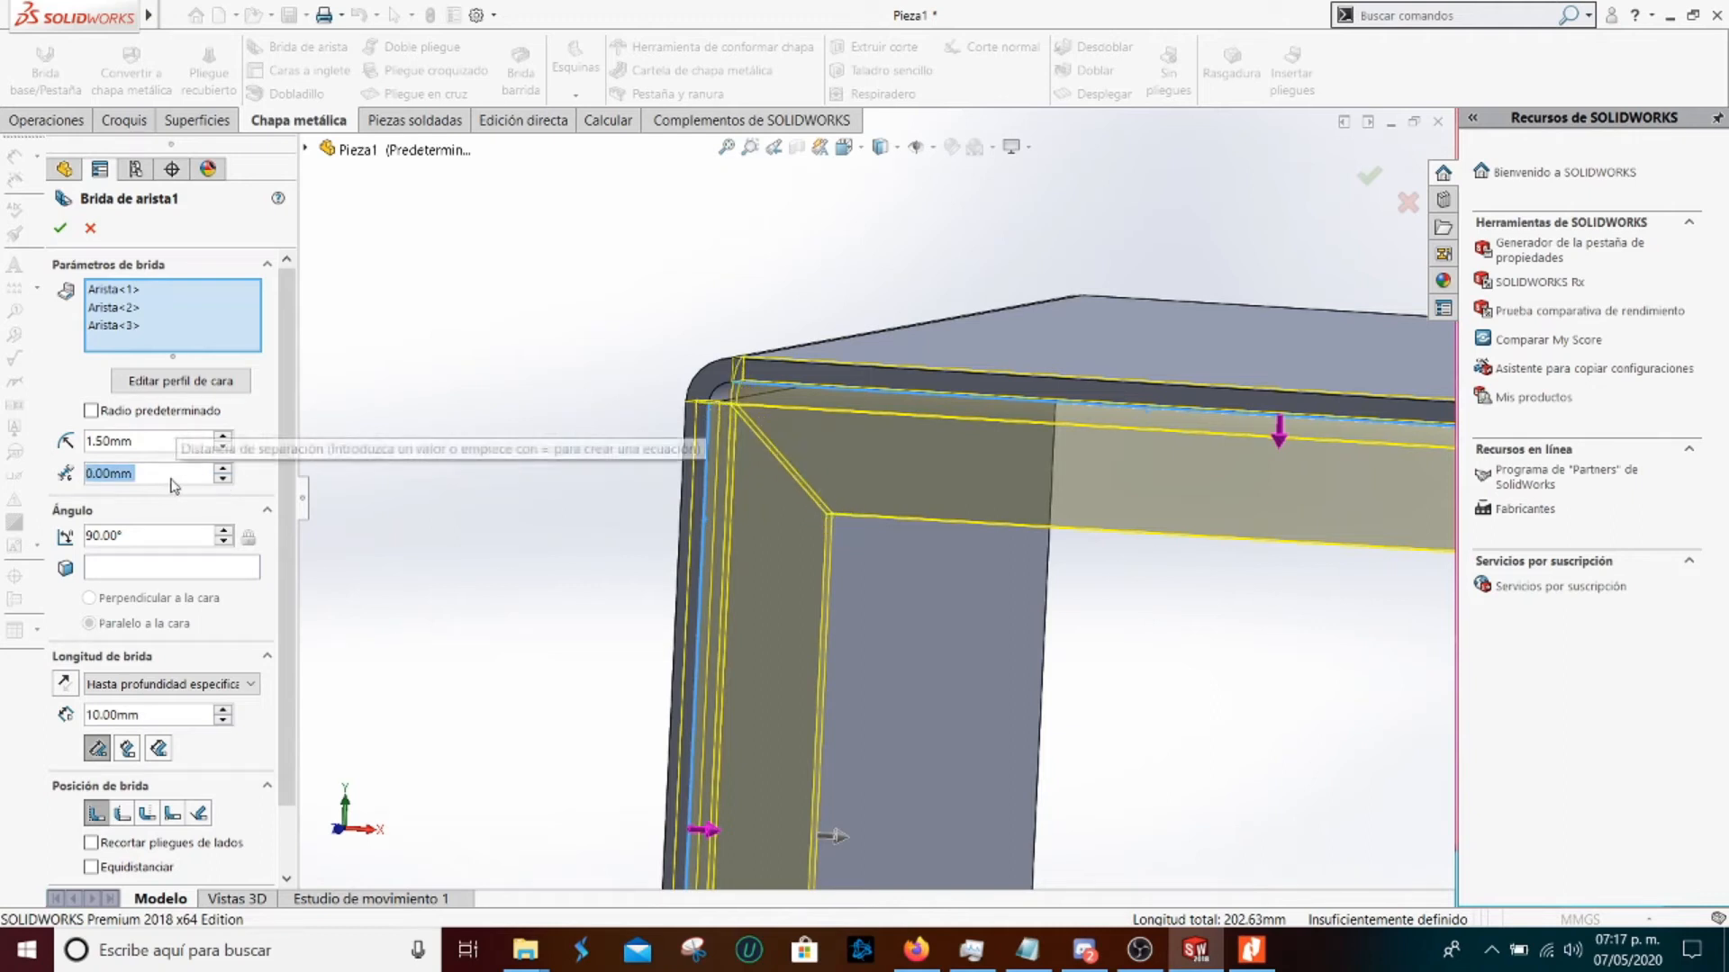
Set the gap distance between the edge flanges to 0.20 mm and inspect the corners of the preview
{"action": "left_click_drag", "start_coordinate": [159, 479], "coordinate": [86, 479]}
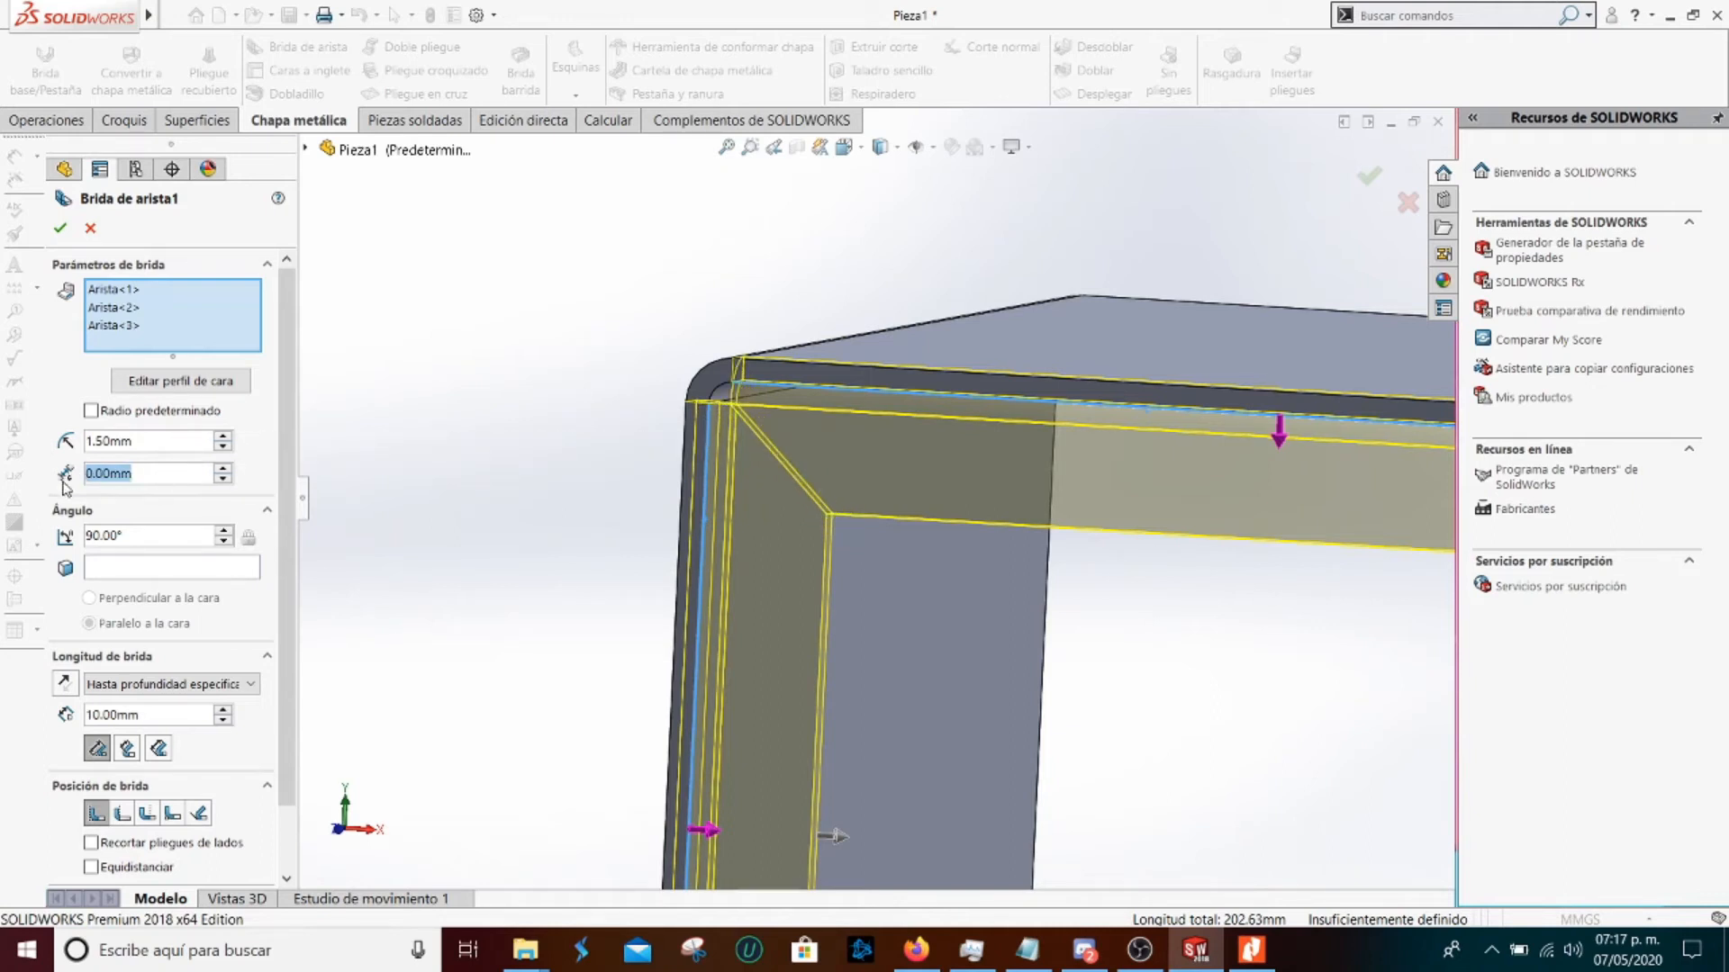
{"action": "type", "text": "0.2"}
{"action": "key", "text": "Return"}
{"action": "middle_click_drag", "start_coordinate": [886, 427], "coordinate": [840, 453]}
{"action": "scroll", "coordinate": [1056, 660], "scroll_direction": "up", "scroll_amount": 3}
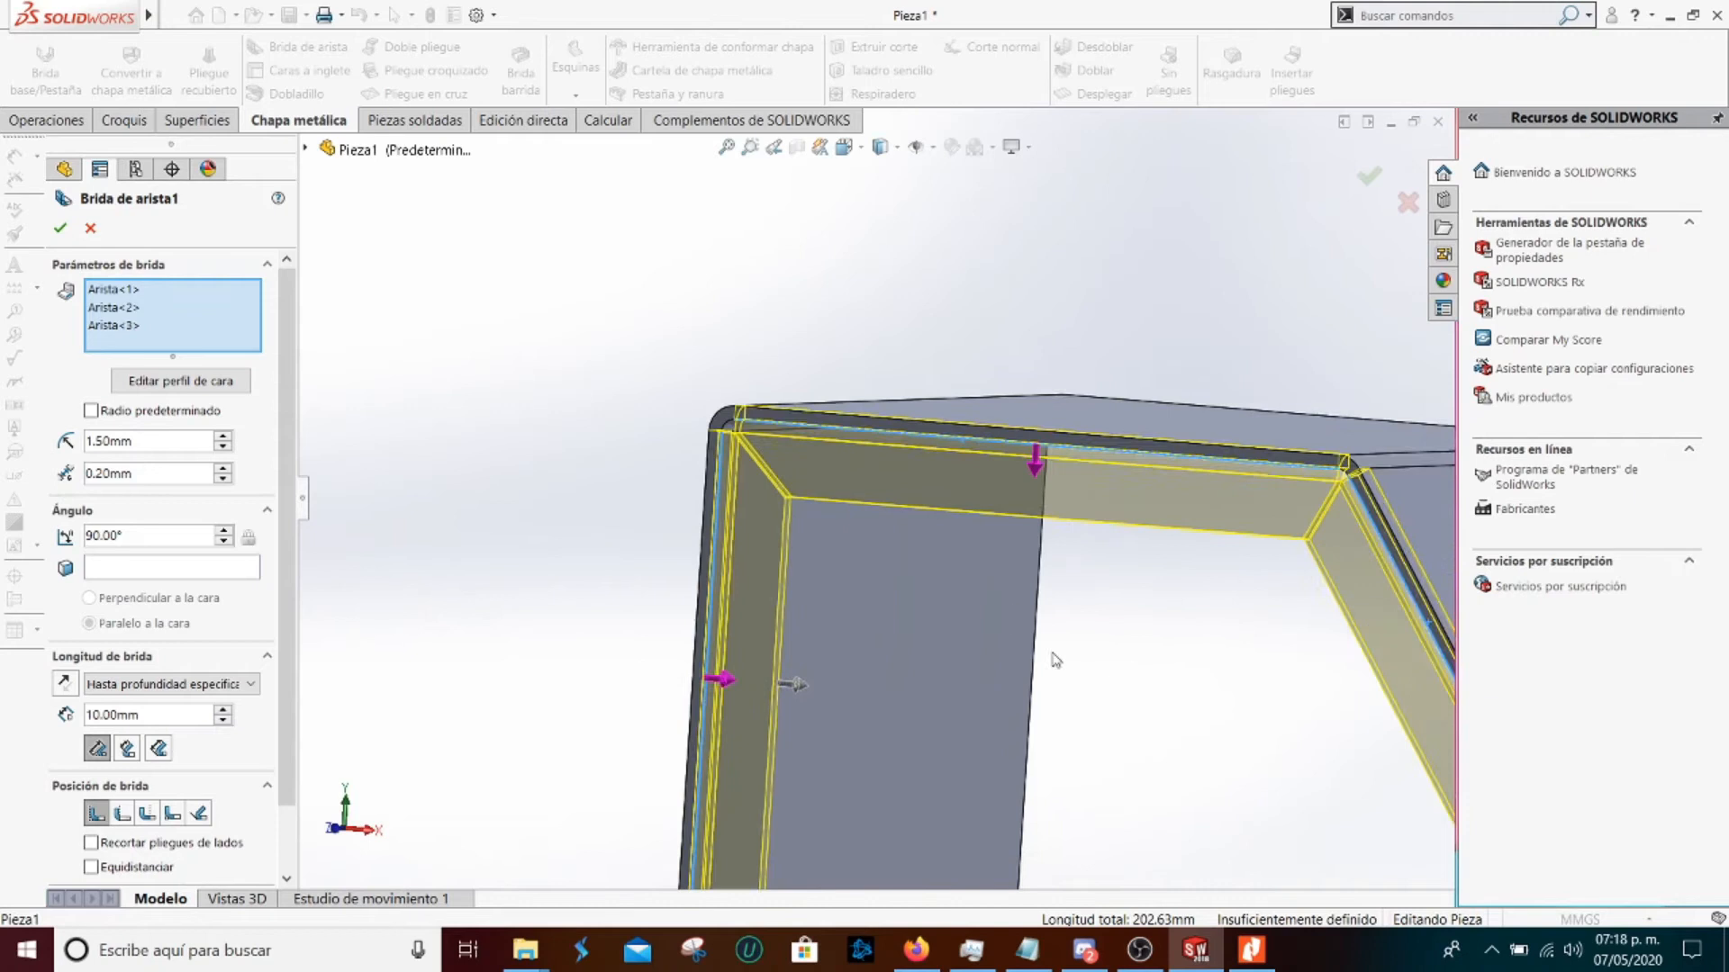
{"action": "scroll", "coordinate": [1056, 660], "scroll_direction": "up", "scroll_amount": 3}
{"action": "middle_click_drag", "start_coordinate": [1080, 664], "coordinate": [1010, 862]}
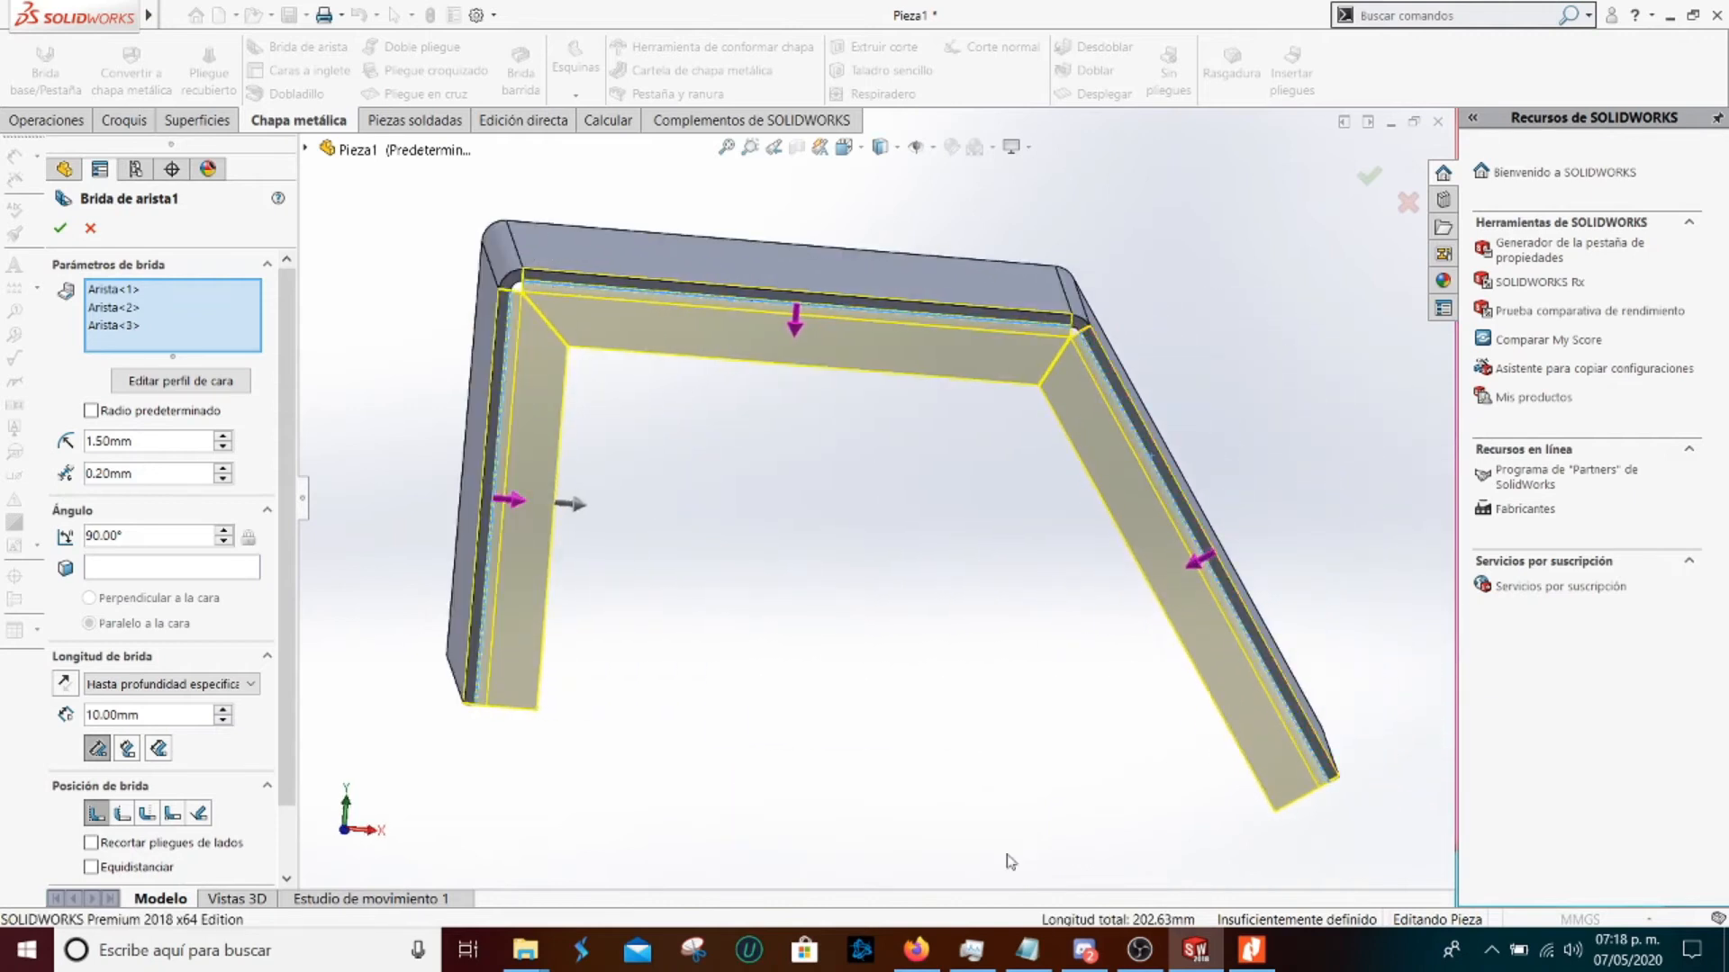
Switch to the PDF manual, examine its flange position settings and the corner detail in step 4, and return to SOLIDWORKS
{"action": "left_click", "coordinate": [1252, 950]}
{"action": "scroll", "coordinate": [666, 565], "scroll_direction": "down", "scroll_amount": 3}
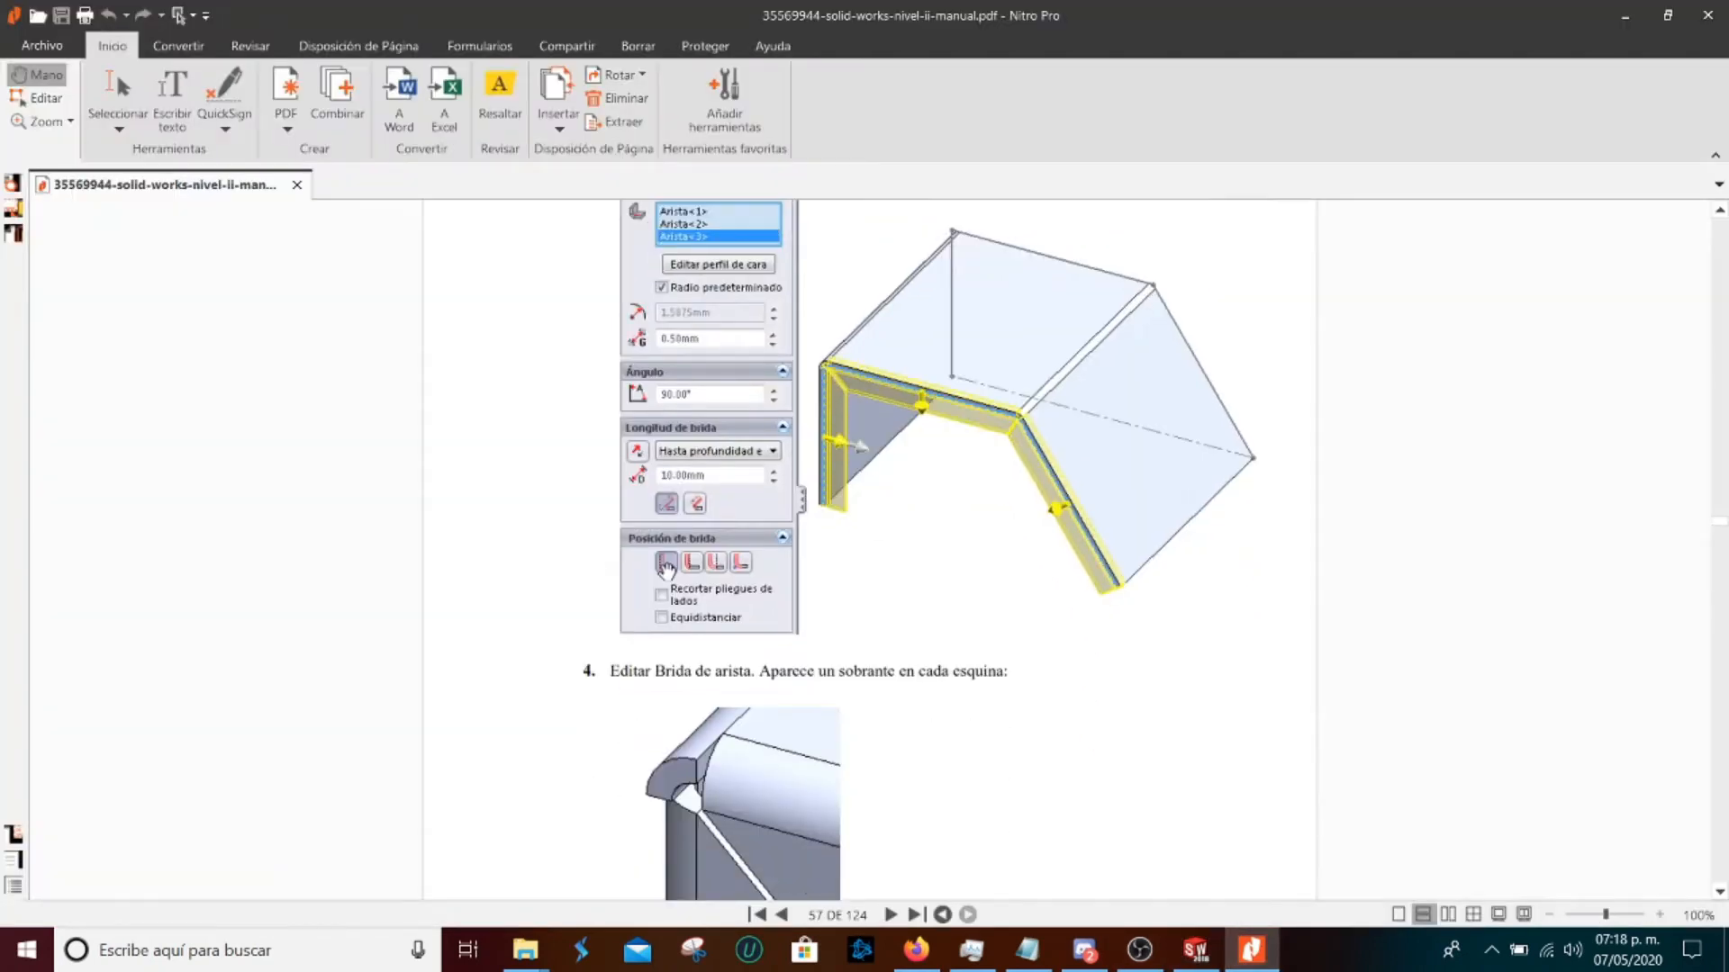
{"action": "scroll", "coordinate": [667, 565], "scroll_direction": "down", "scroll_amount": 3}
{"action": "scroll", "coordinate": [741, 562], "scroll_direction": "up", "scroll_amount": 3}
{"action": "scroll", "coordinate": [741, 561], "scroll_direction": "up", "scroll_amount": 1}
{"action": "scroll", "coordinate": [742, 562], "scroll_direction": "down", "scroll_amount": 2}
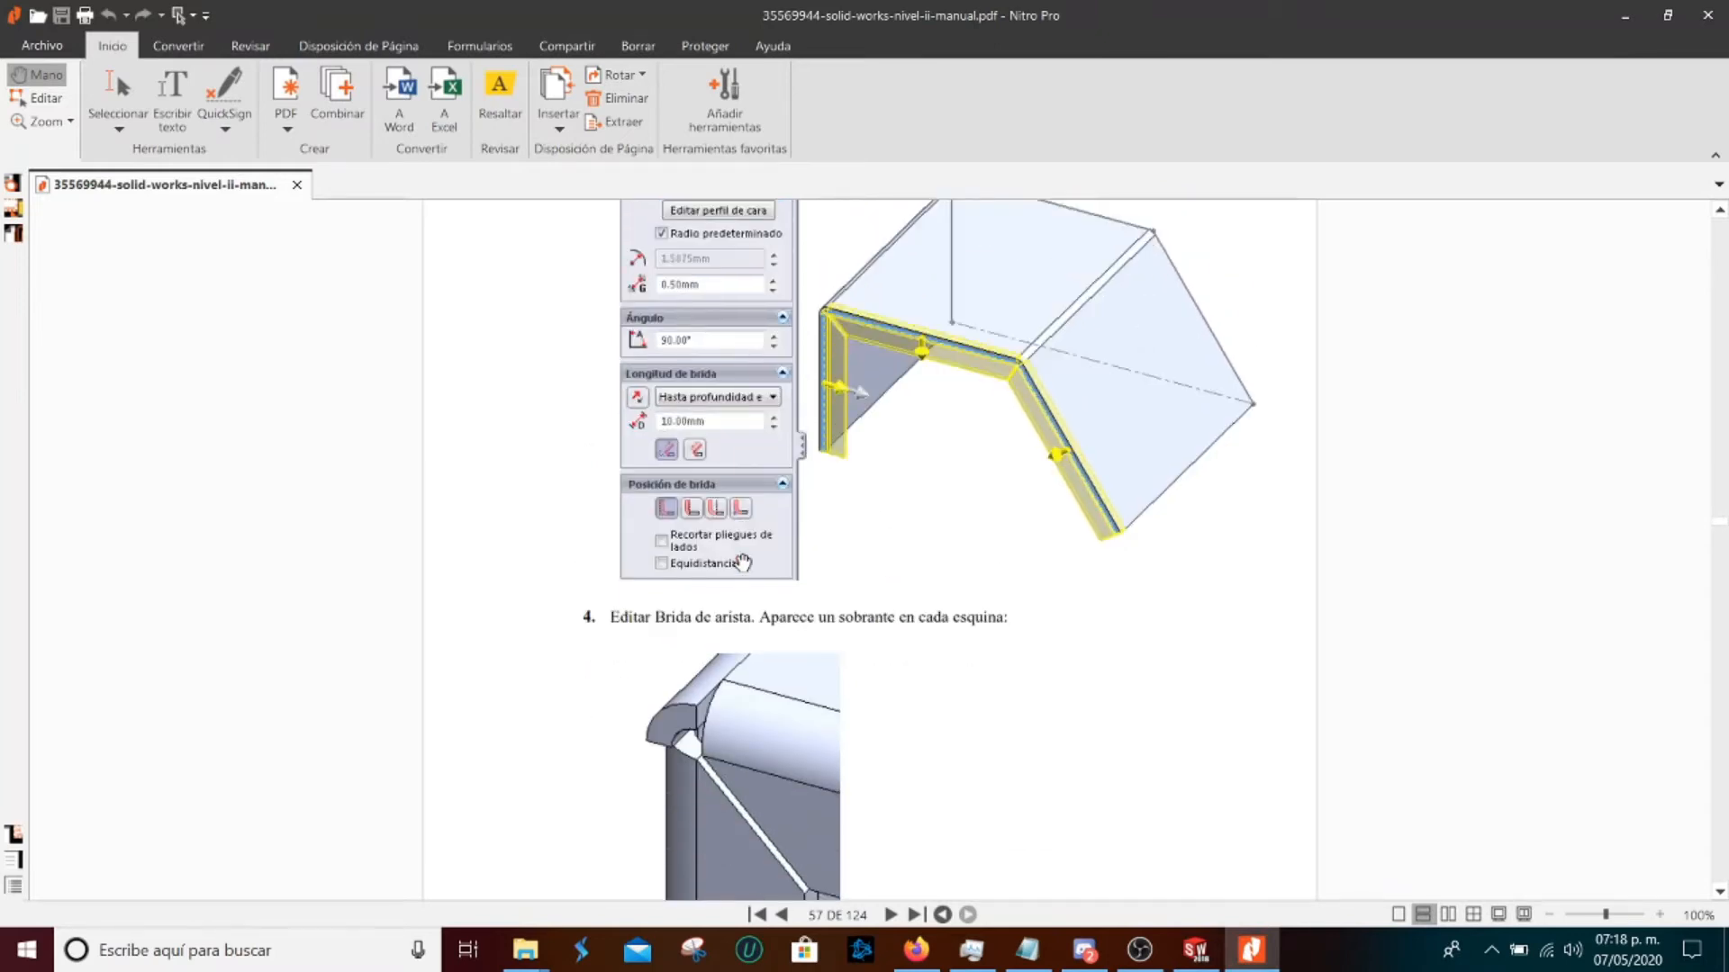
{"action": "left_click", "coordinate": [1252, 950]}
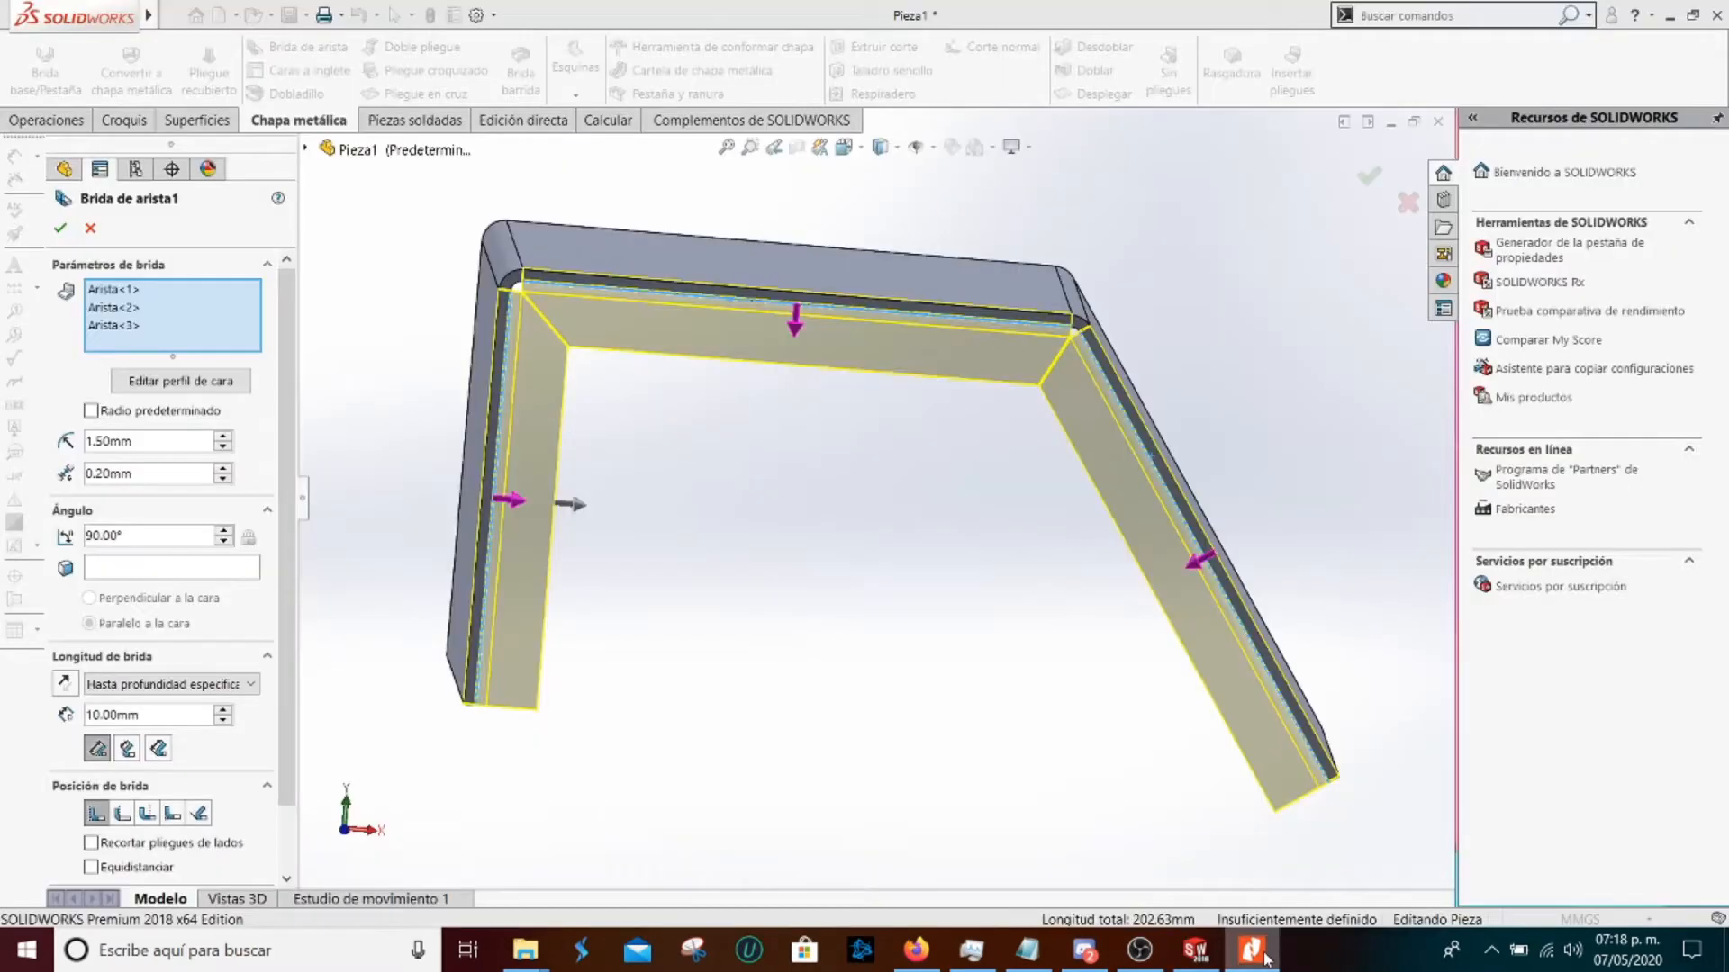
Try the Bend Outside position for the edge flanges in a side view, compare it with Material Inside, and restore Material Inside
{"action": "middle_click_drag", "start_coordinate": [964, 551], "coordinate": [757, 532]}
{"action": "key", "text": "ctrl+1"}
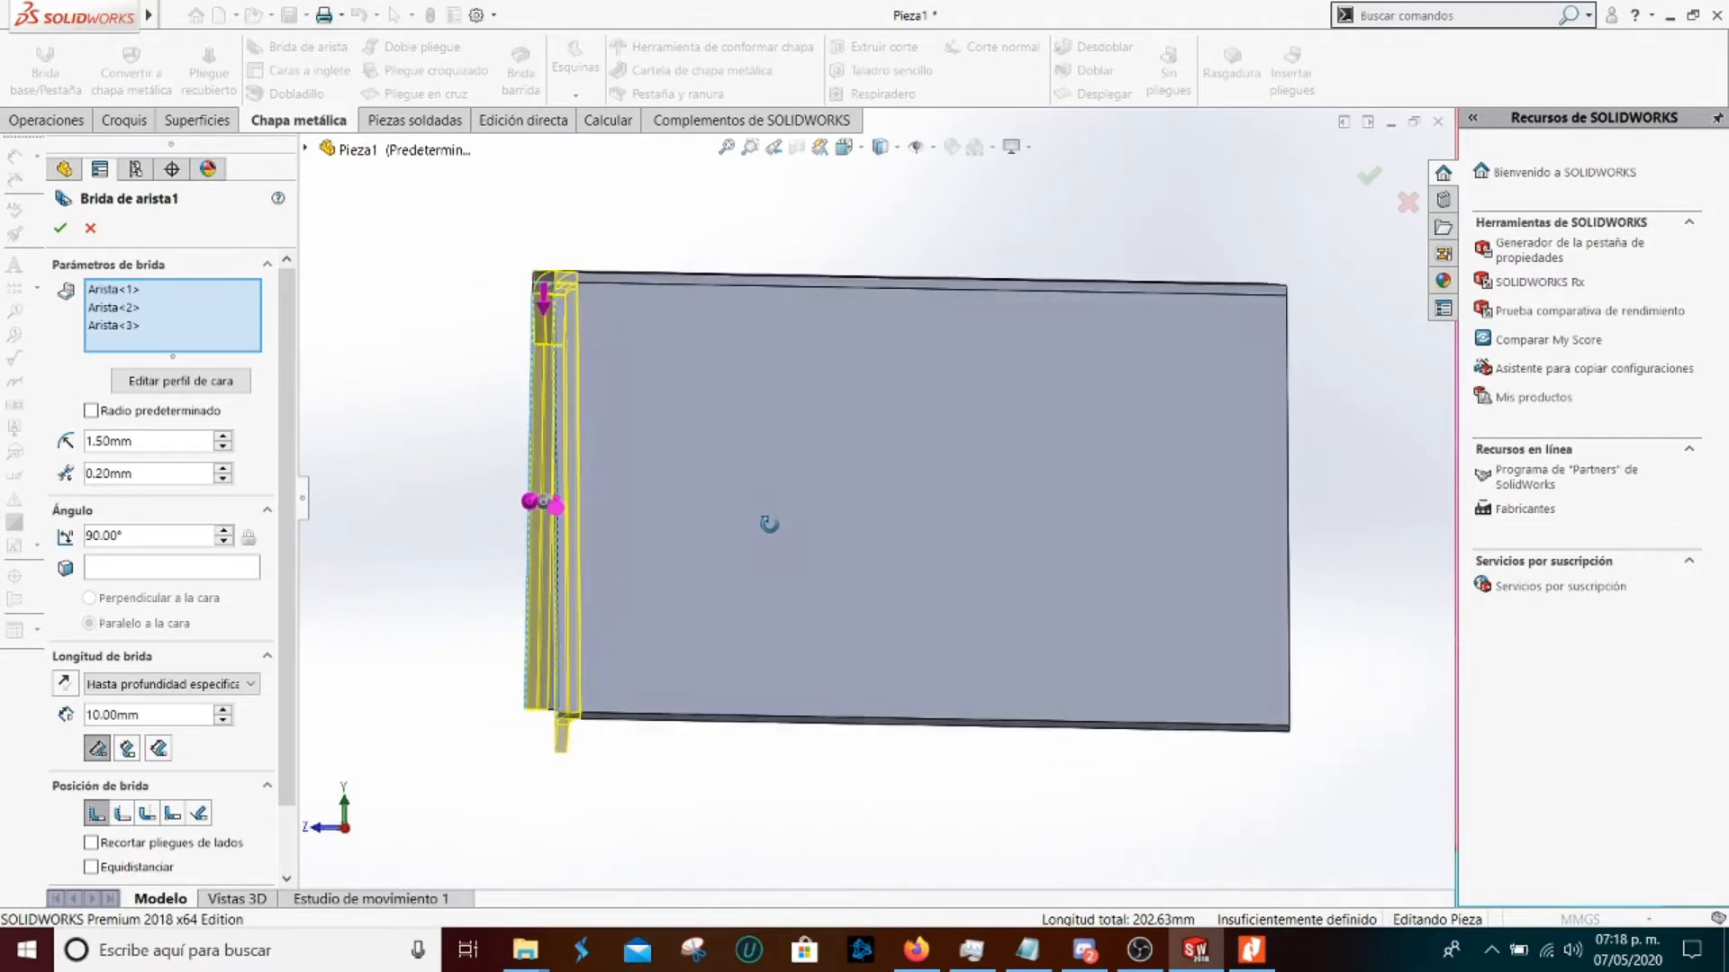
{"action": "scroll", "coordinate": [560, 297], "scroll_direction": "down", "scroll_amount": 5}
{"action": "middle_click_drag", "start_coordinate": [670, 452], "coordinate": [669, 452]}
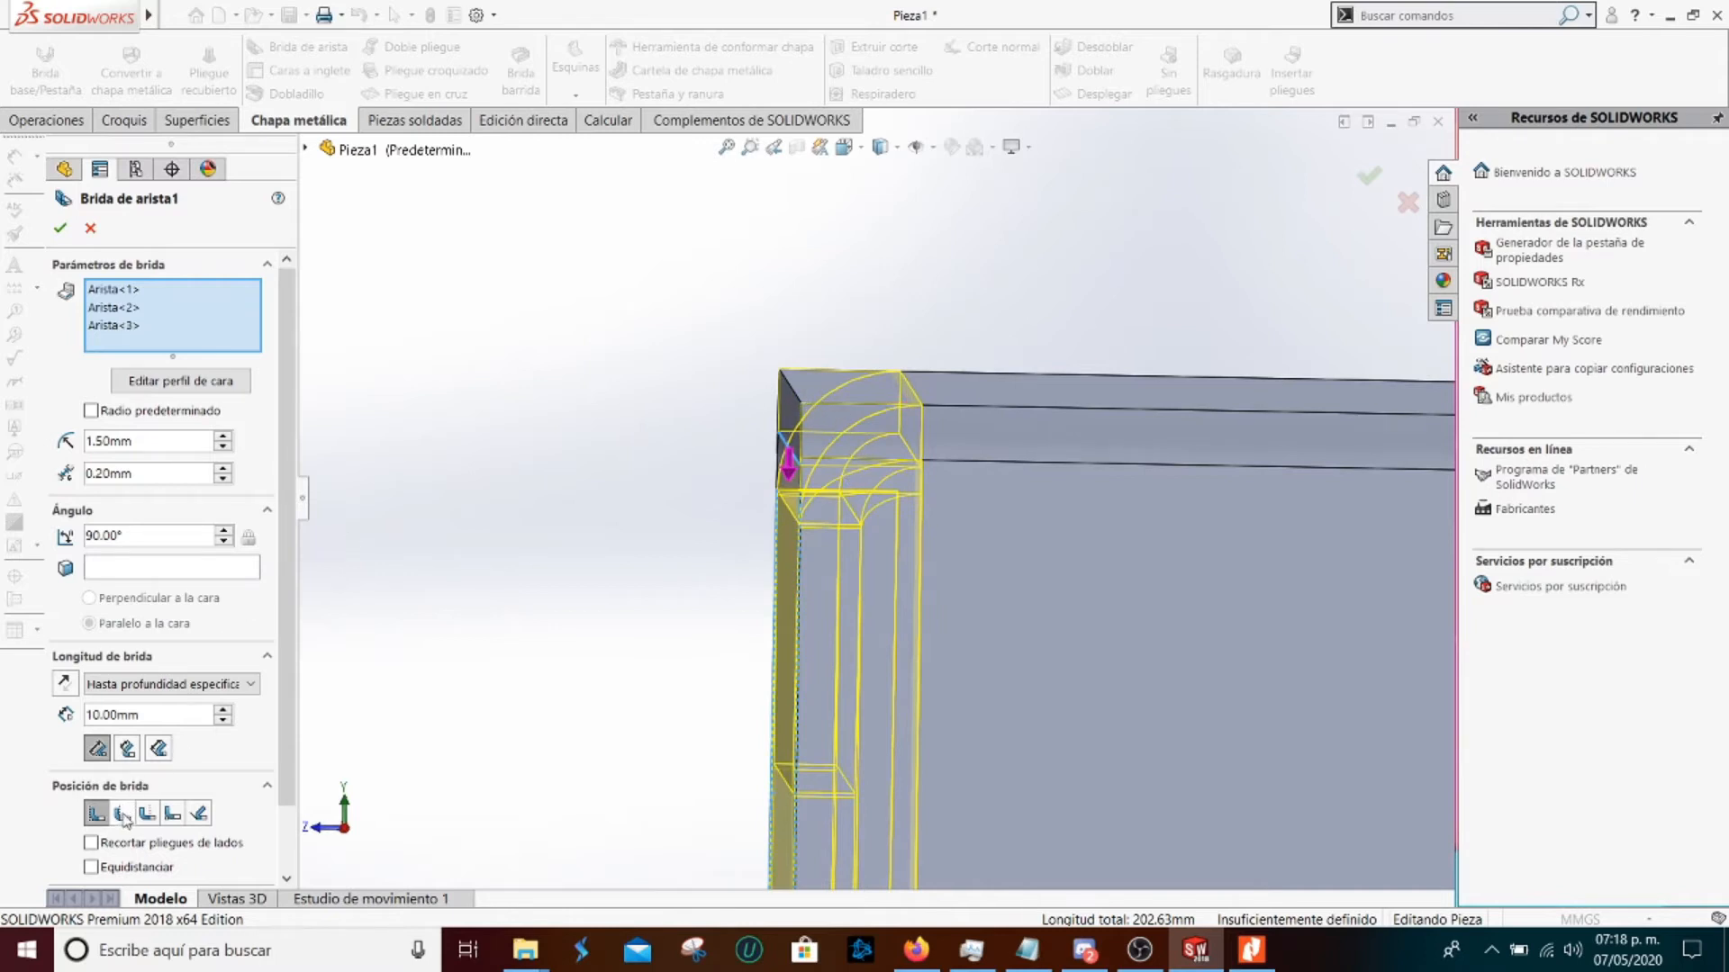
{"action": "left_click", "coordinate": [147, 814]}
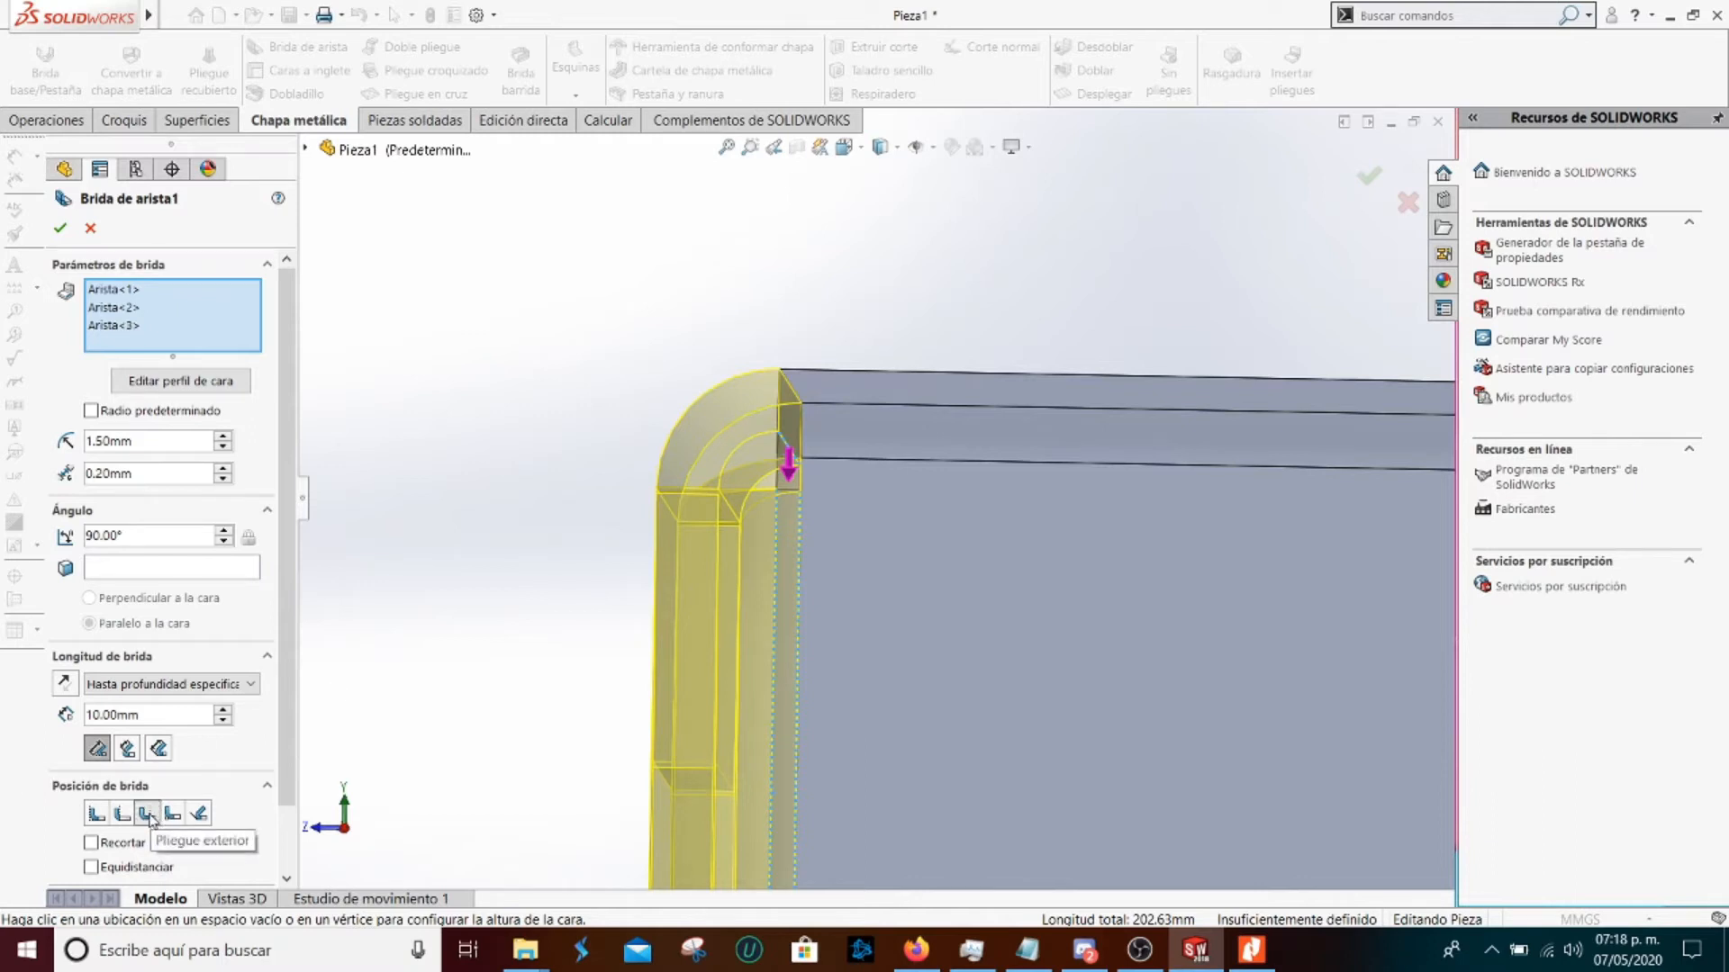
{"action": "left_click", "coordinate": [95, 814]}
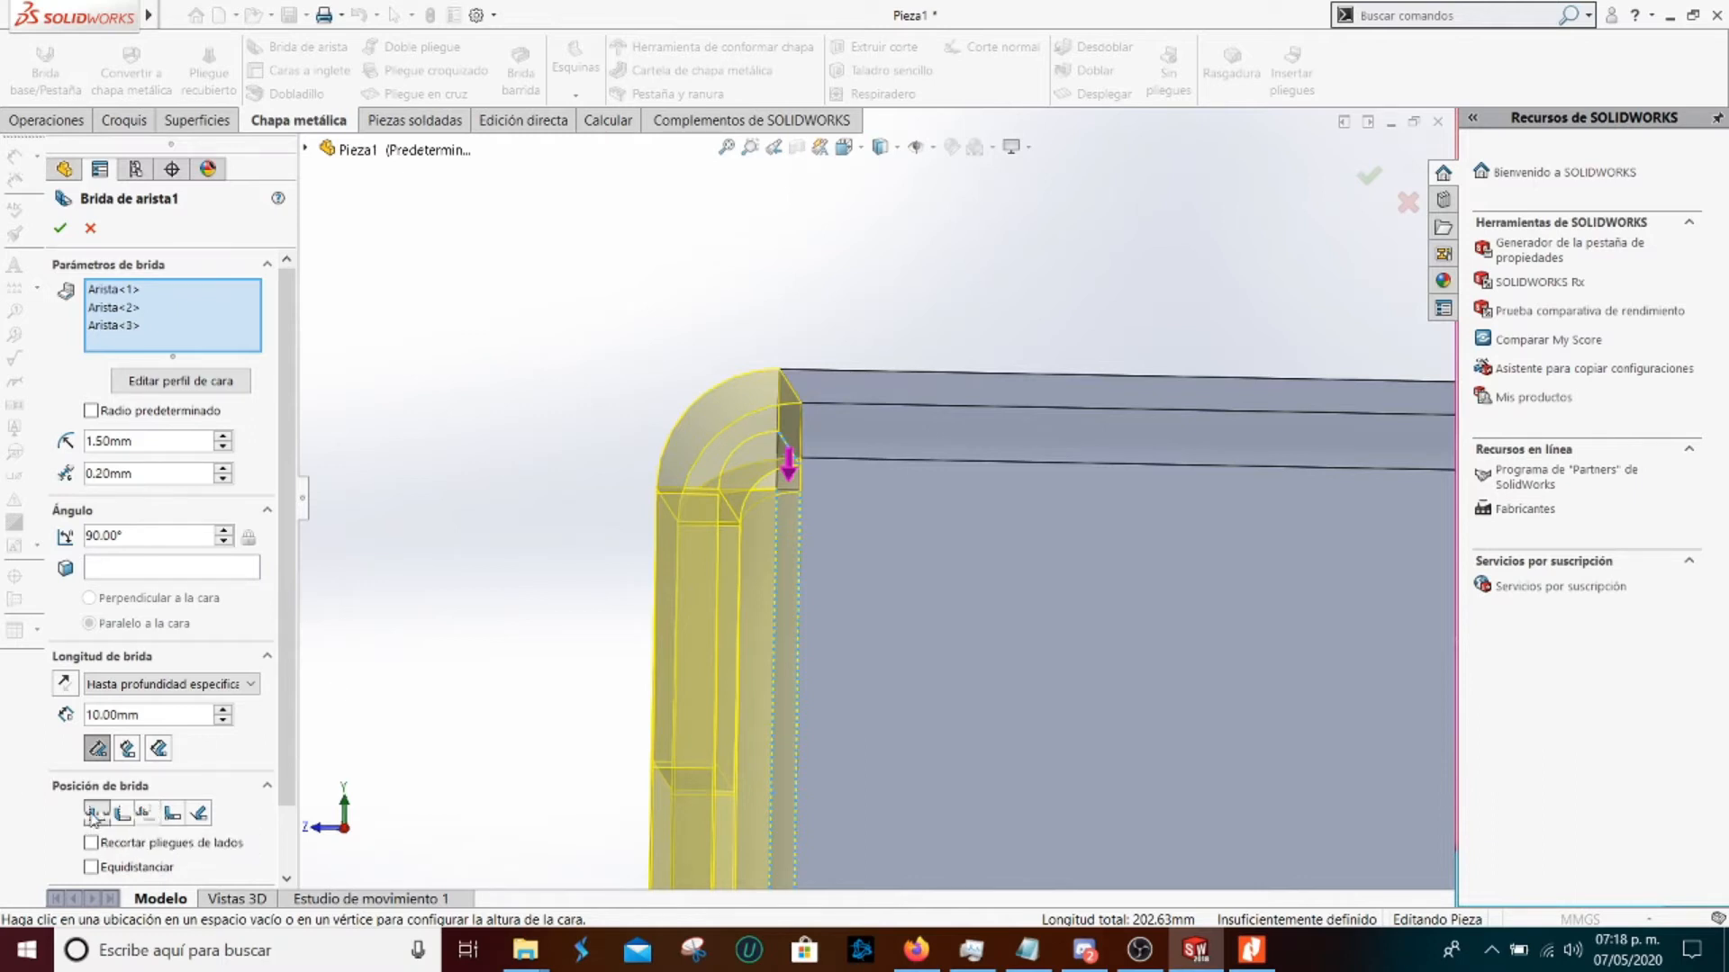
{"action": "left_click", "coordinate": [148, 814]}
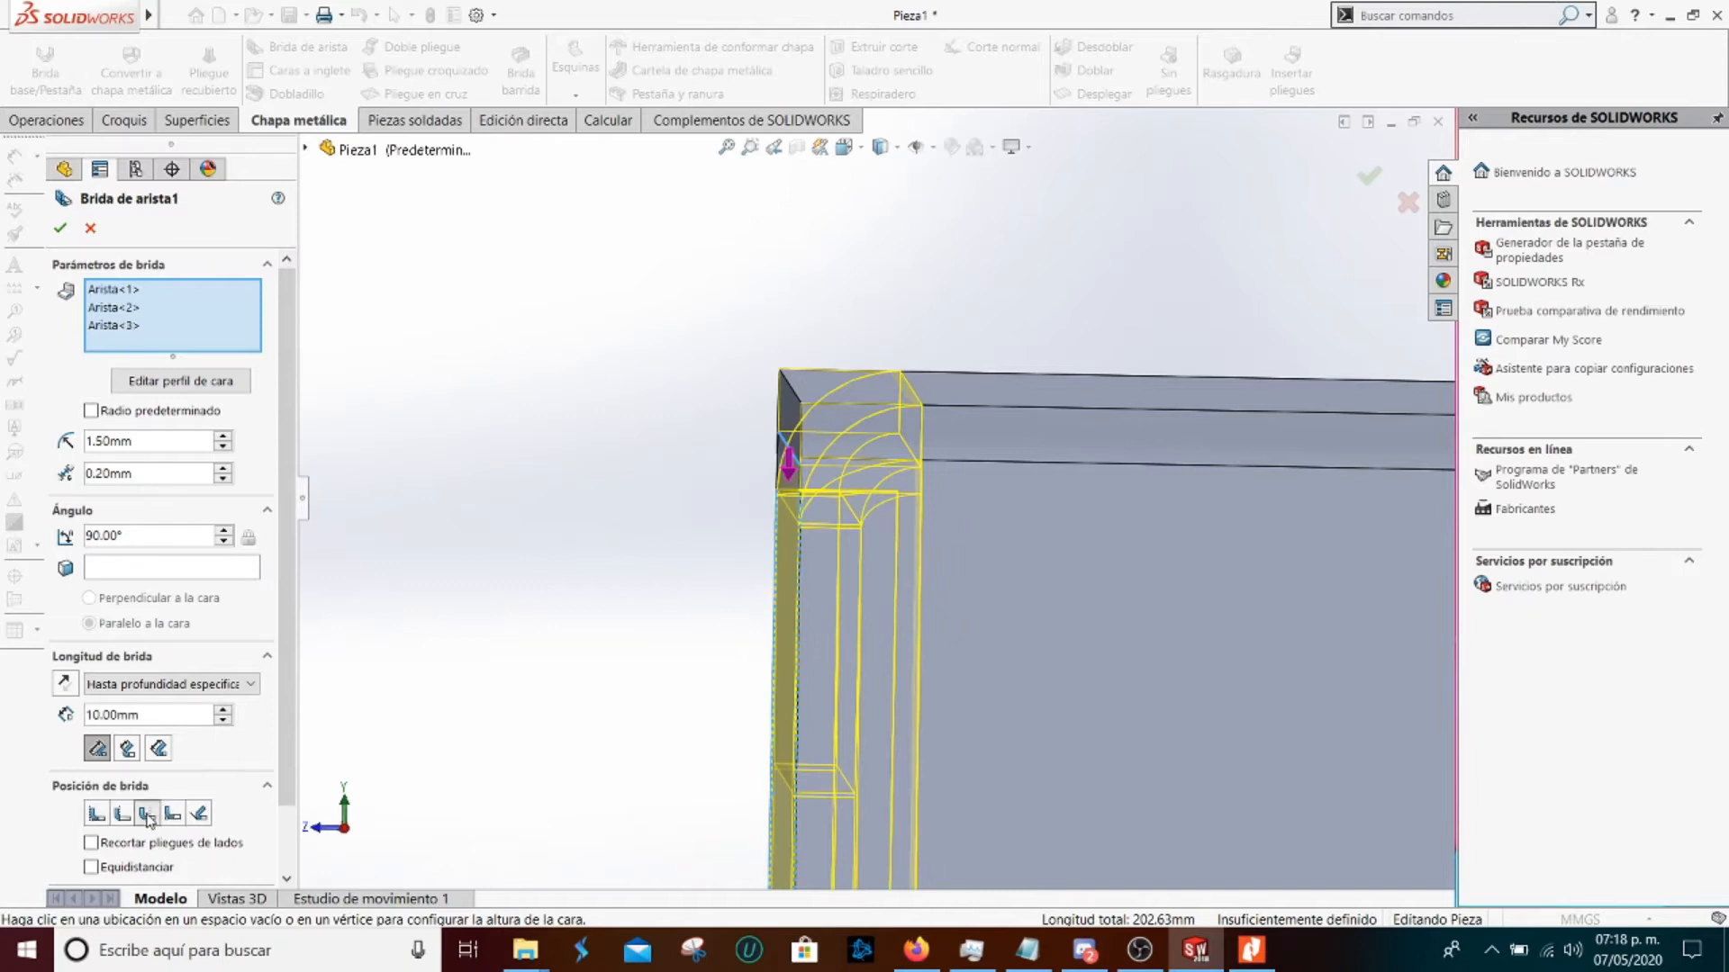
{"action": "left_click", "coordinate": [95, 815]}
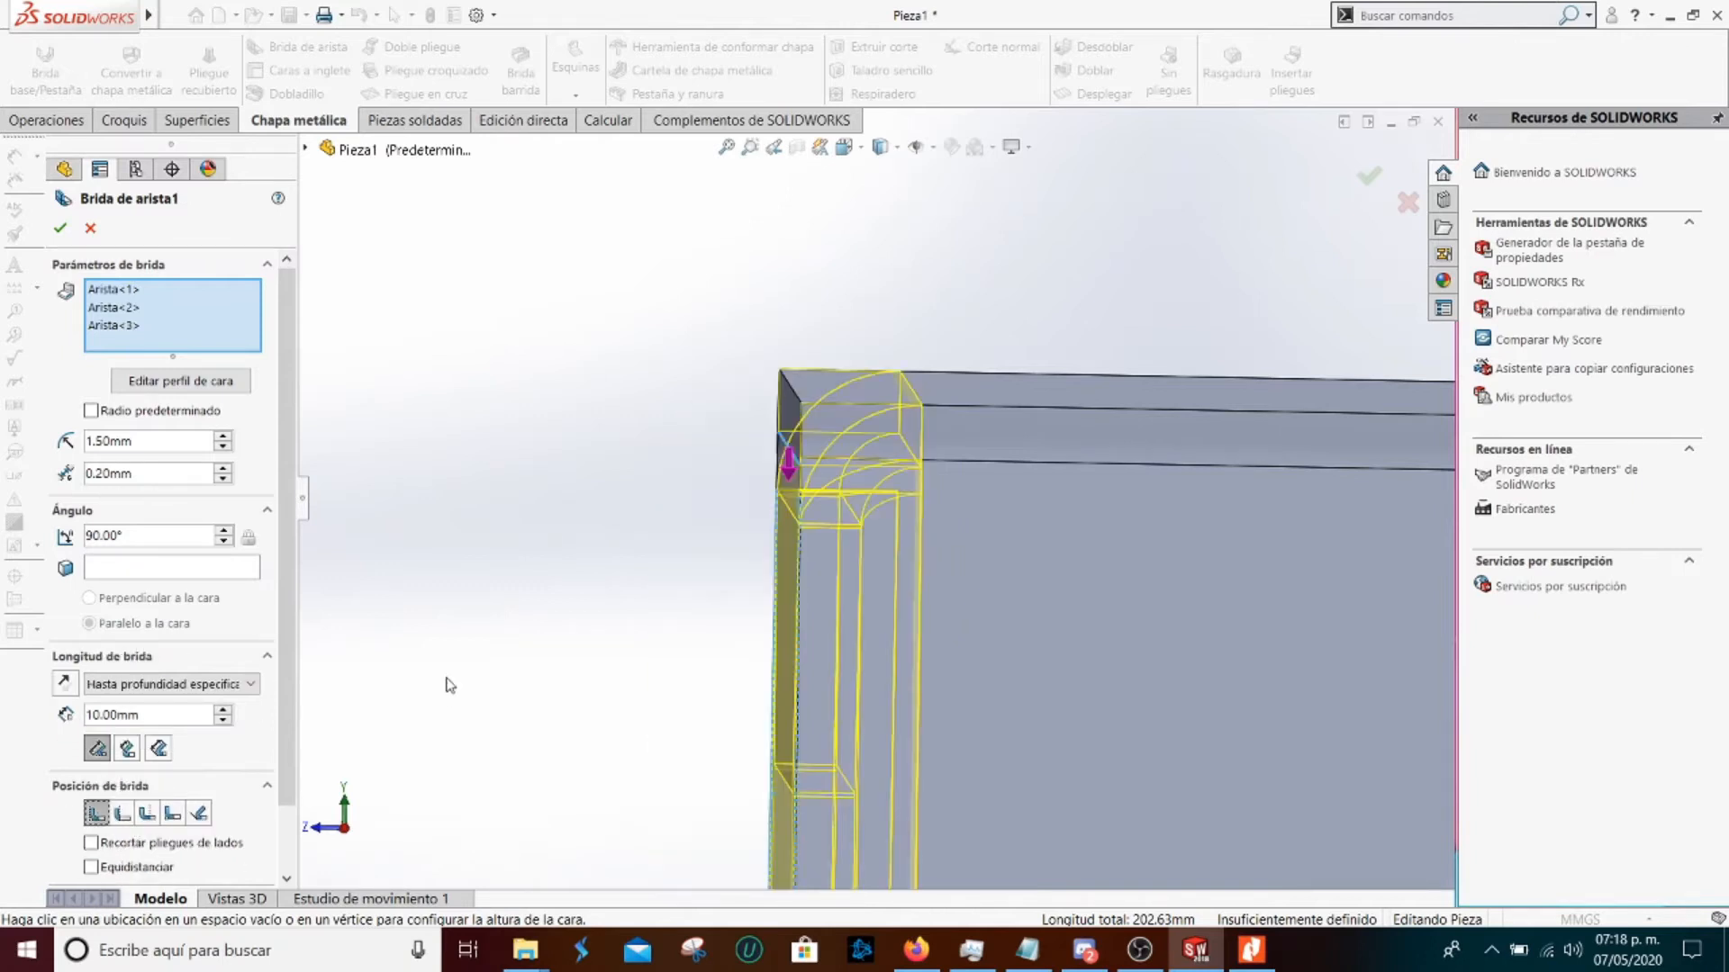
Recheck the flange position in the PDF manual, return to SOLIDWORKS, and review the whole flange preview
{"action": "left_click", "coordinate": [1252, 950]}
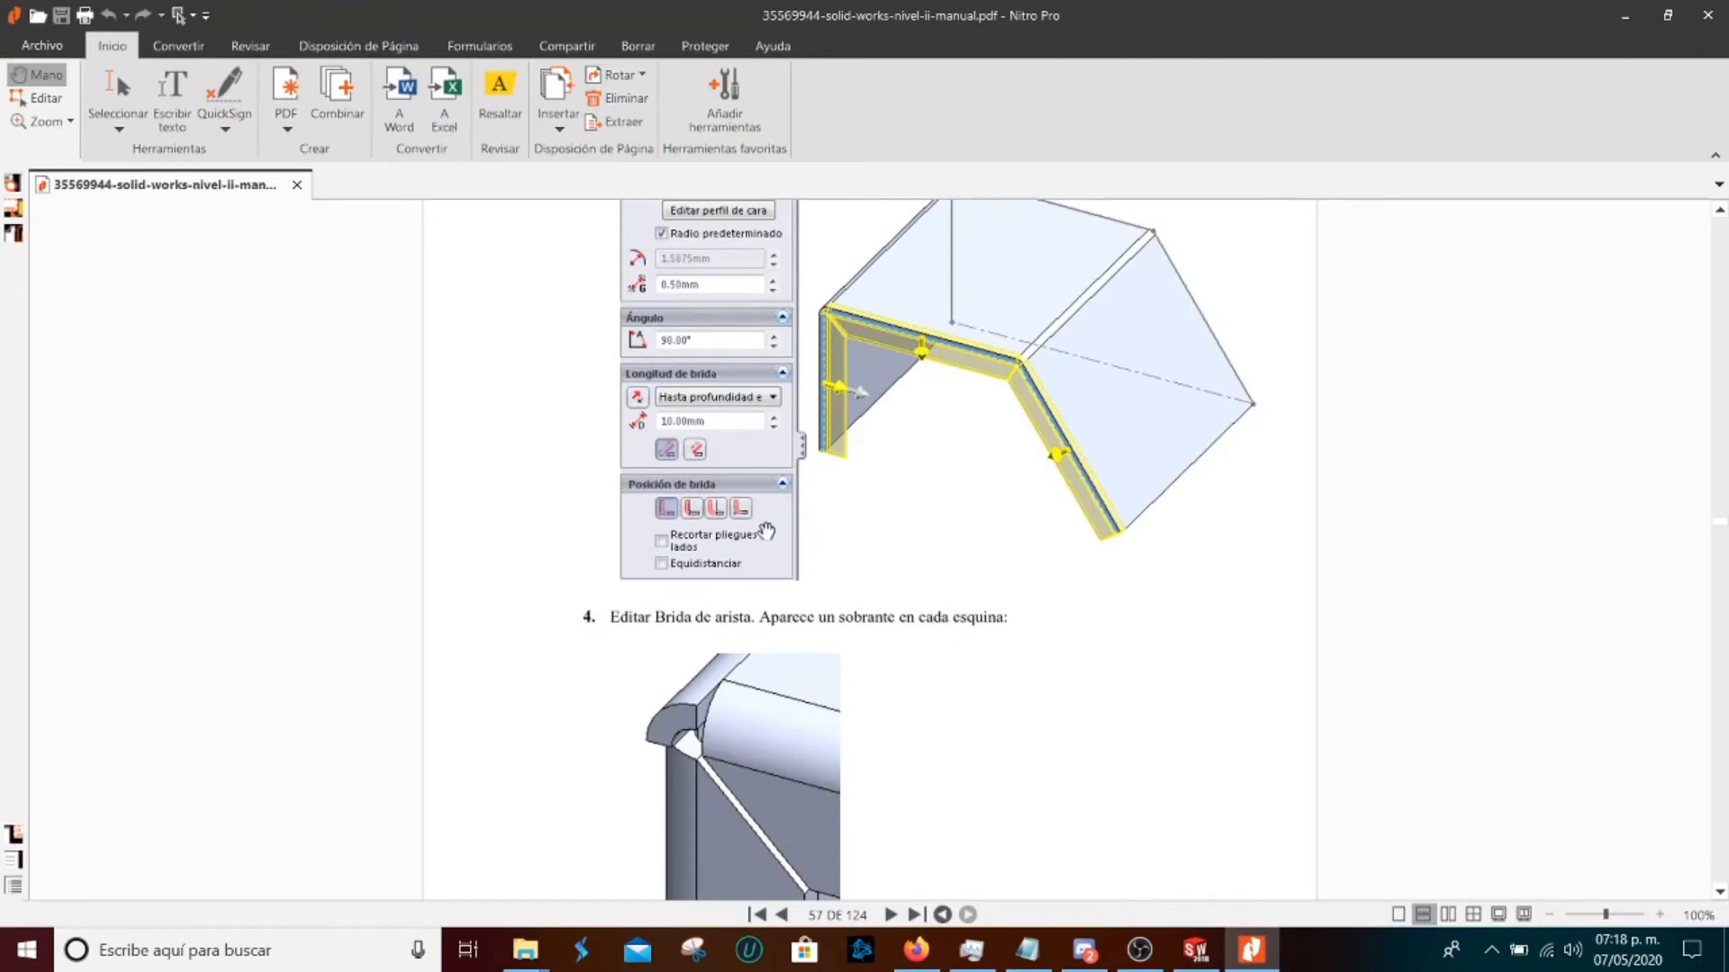
{"action": "left_click", "coordinate": [1252, 951]}
{"action": "scroll", "coordinate": [952, 741], "scroll_direction": "up", "scroll_amount": 5}
{"action": "middle_click_drag", "start_coordinate": [932, 731], "coordinate": [1121, 752]}
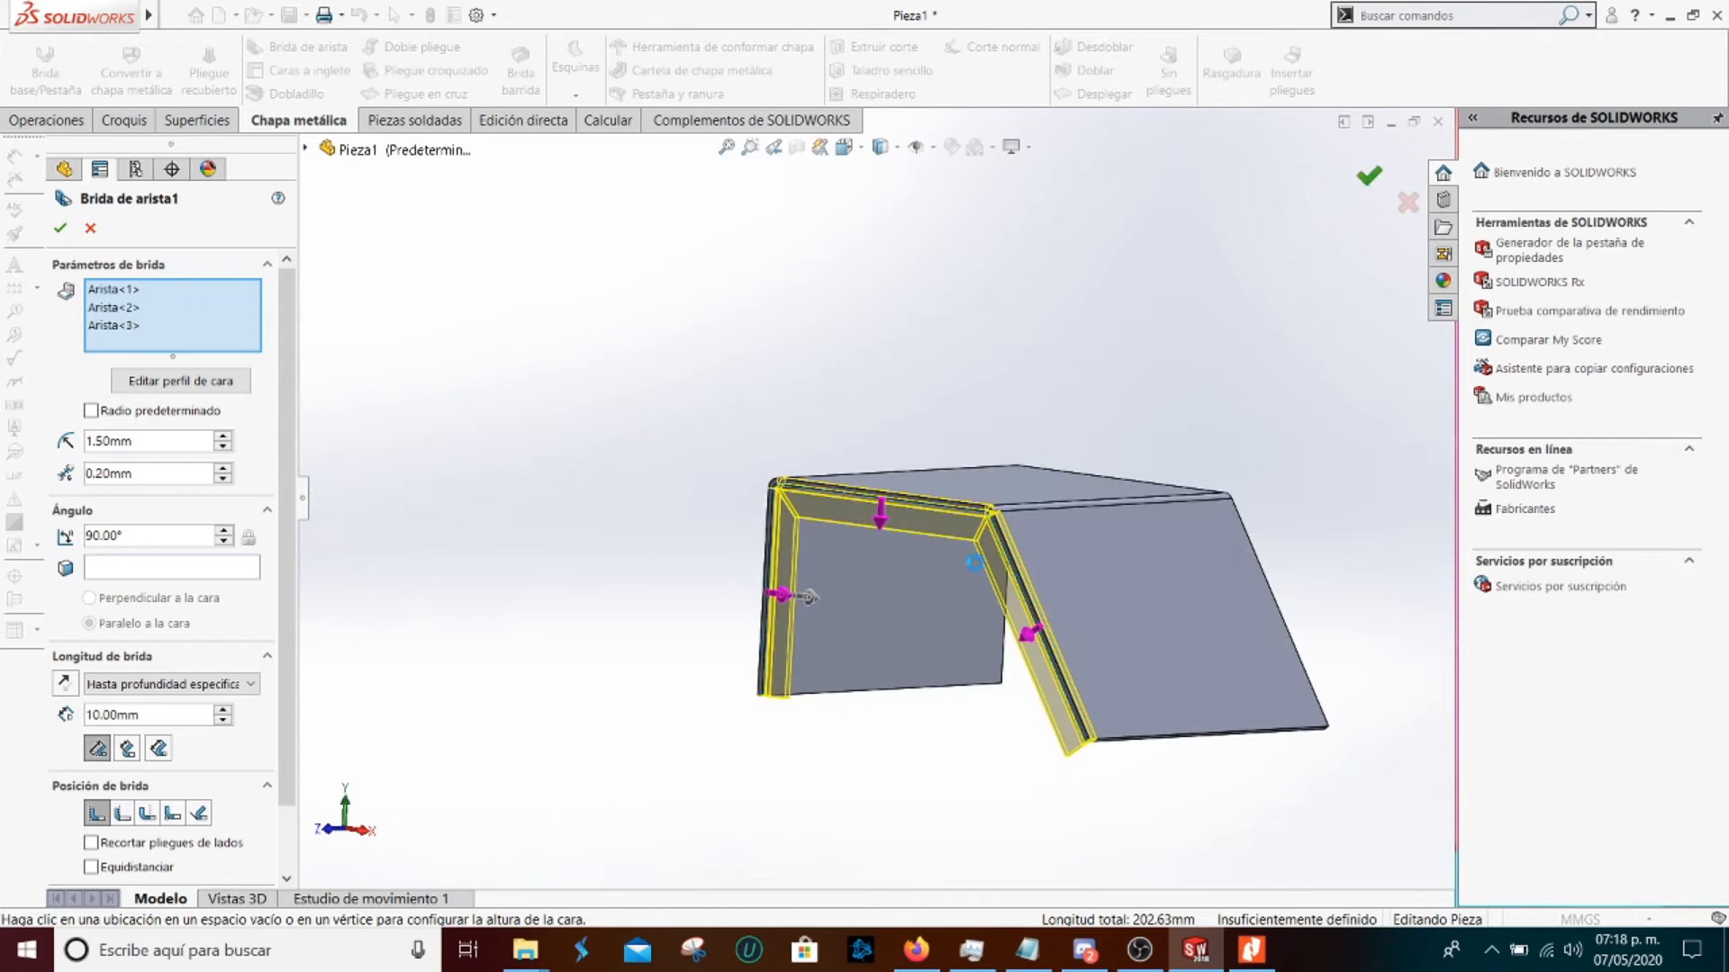
Accept the three edge flanges and examine the bend ends closely at both corners of the part
{"action": "left_click", "coordinate": [1370, 187]}
{"action": "scroll", "coordinate": [955, 594], "scroll_direction": "down", "scroll_amount": 3}
{"action": "middle_click_drag", "start_coordinate": [955, 594], "coordinate": [904, 578]}
{"action": "scroll", "coordinate": [1040, 436], "scroll_direction": "down", "scroll_amount": 6}
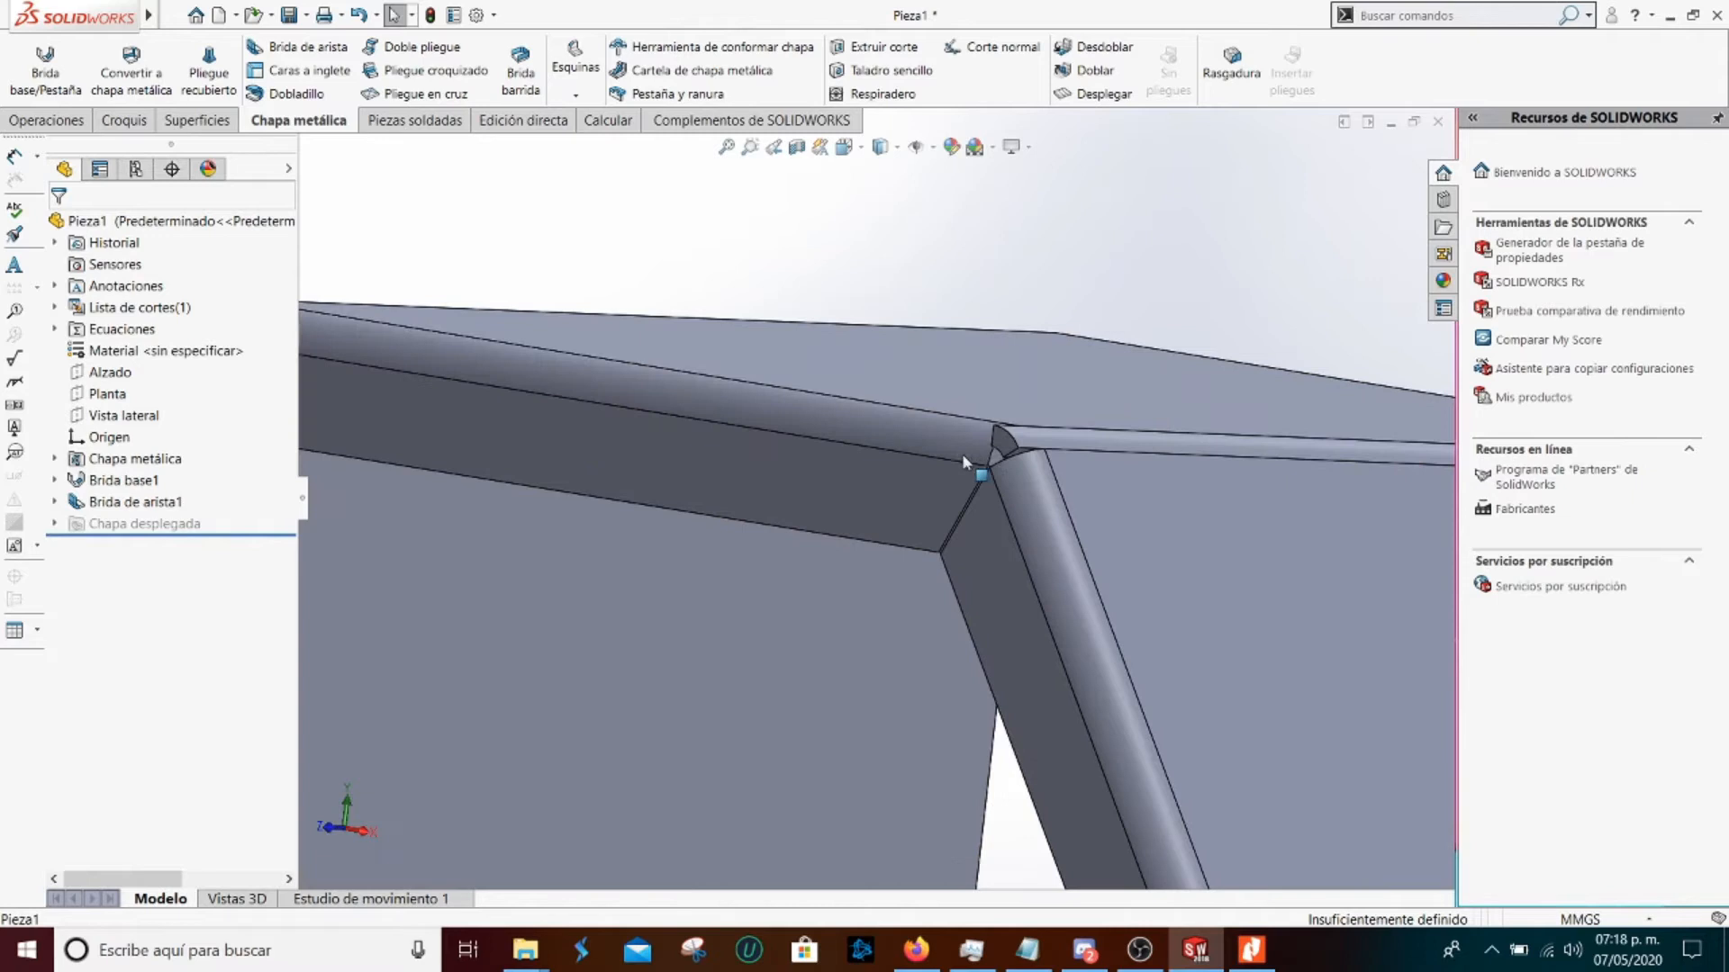
{"action": "middle_click_drag", "start_coordinate": [916, 430], "coordinate": [728, 529]}
{"action": "scroll", "coordinate": [728, 531], "scroll_direction": "up", "scroll_amount": 8}
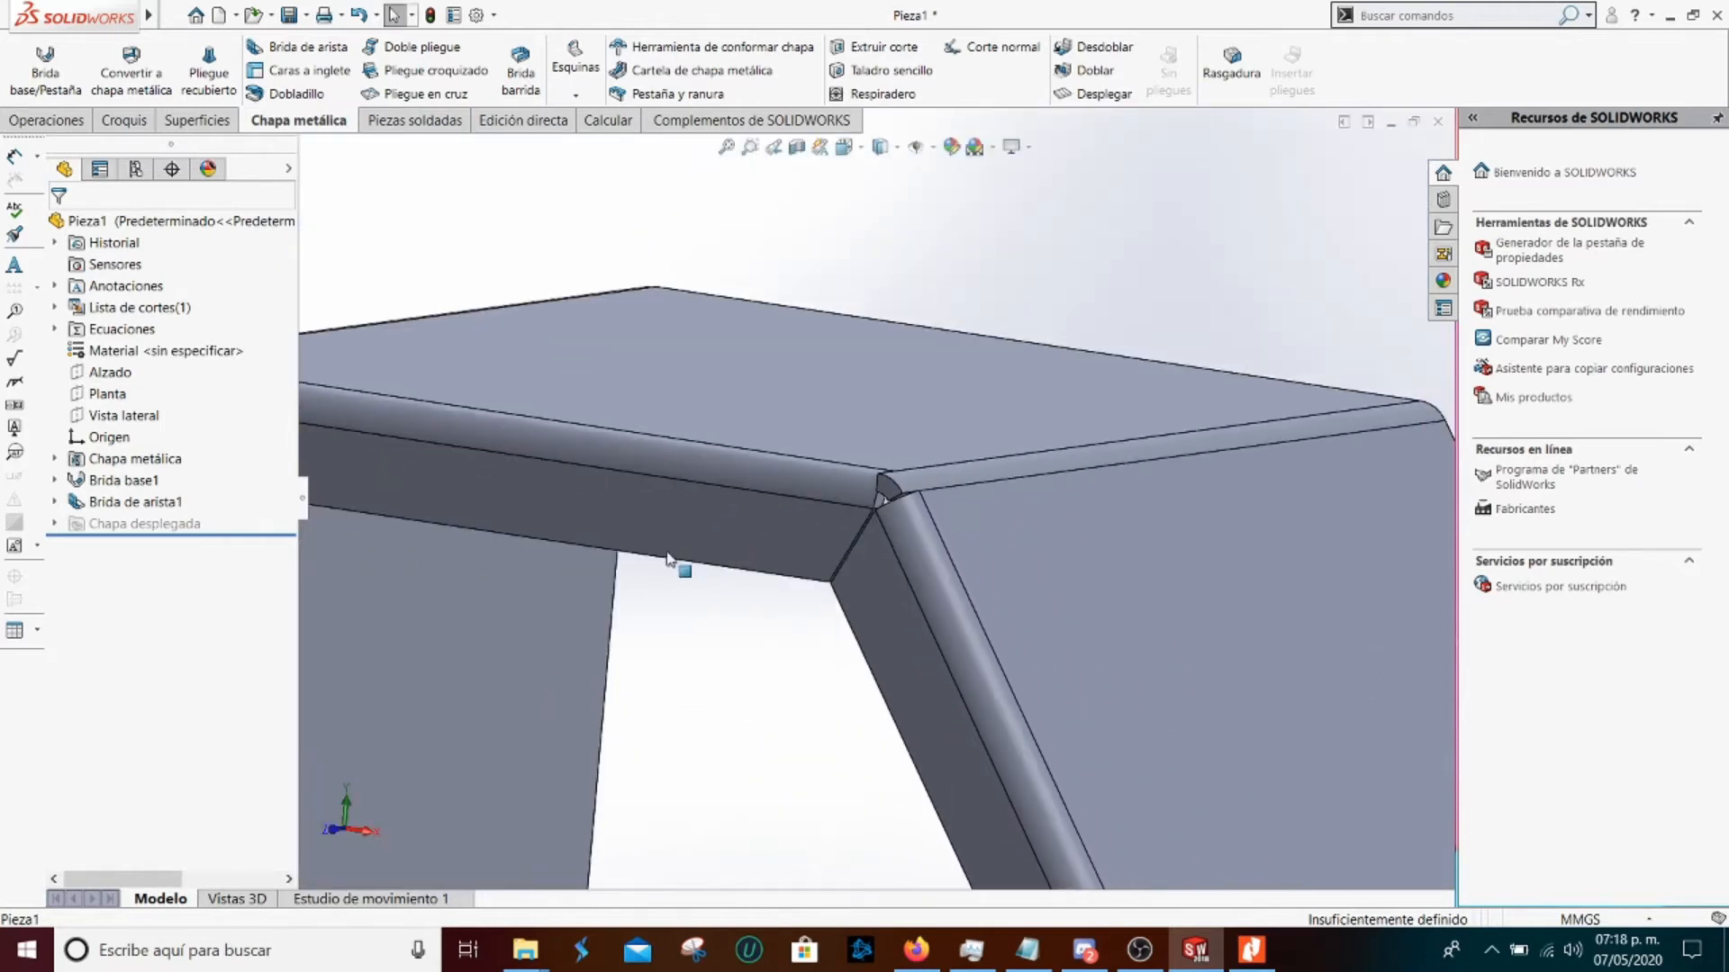
{"action": "scroll", "coordinate": [711, 567], "scroll_direction": "down", "scroll_amount": 5}
{"action": "middle_click_drag", "start_coordinate": [722, 486], "coordinate": [880, 412]}
{"action": "scroll", "coordinate": [880, 413], "scroll_direction": "down", "scroll_amount": 3}
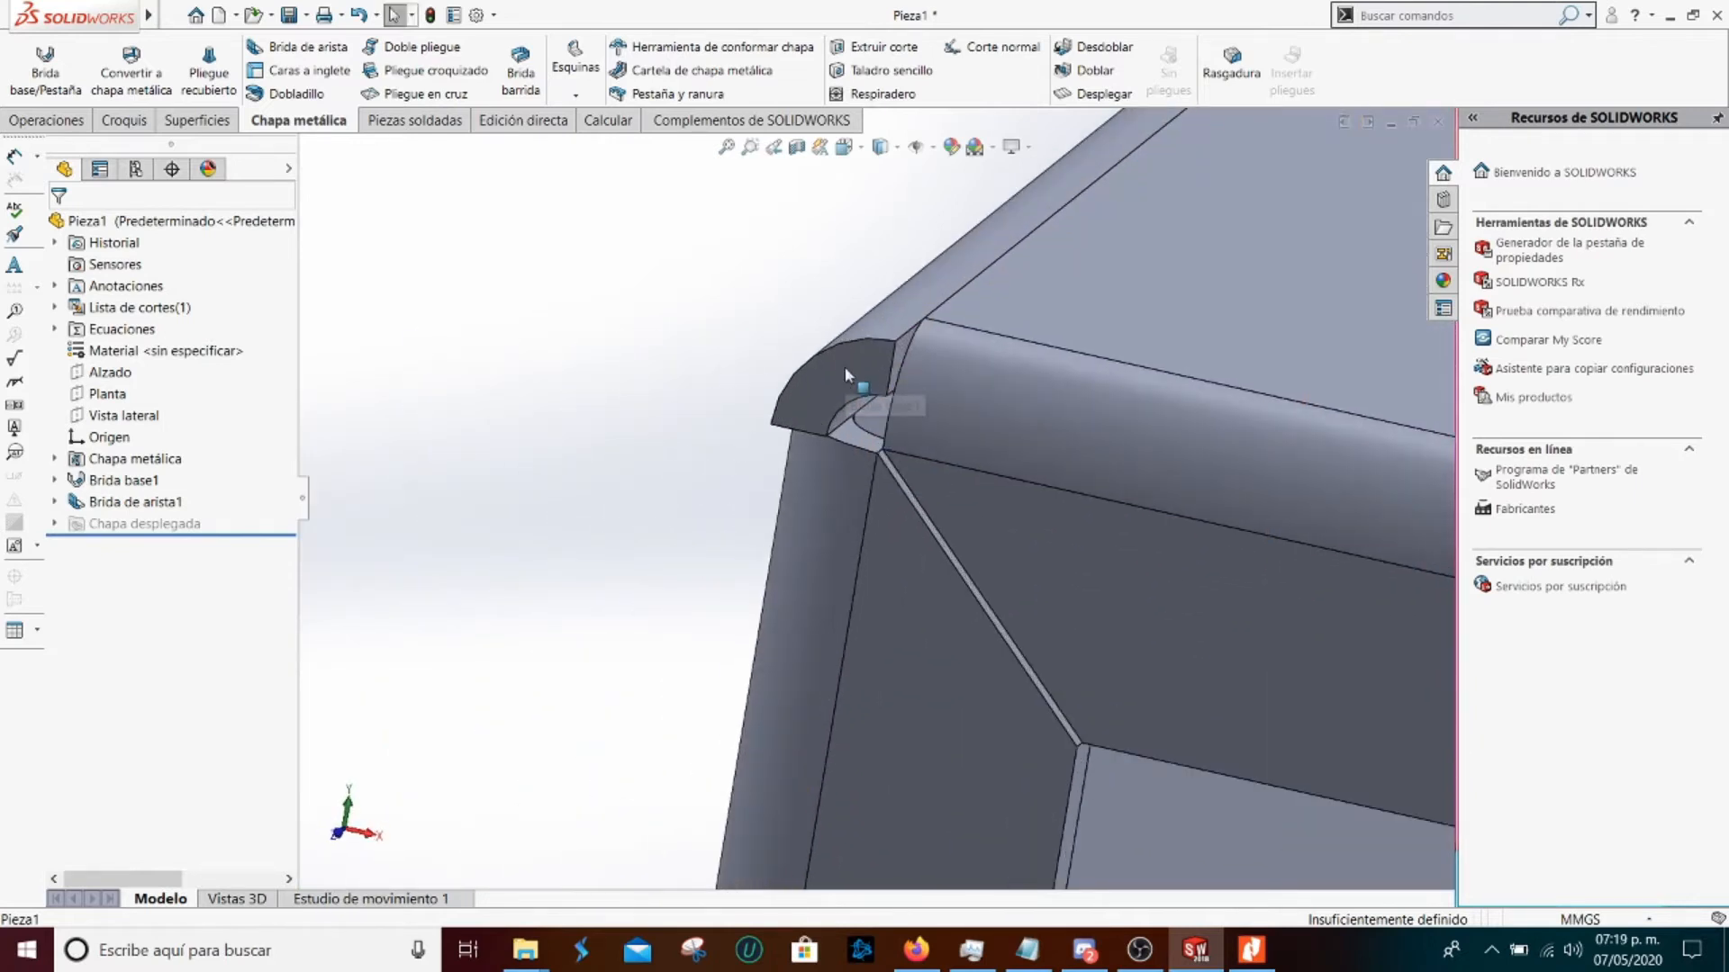
{"action": "scroll", "coordinate": [900, 355], "scroll_direction": "down", "scroll_amount": 4}
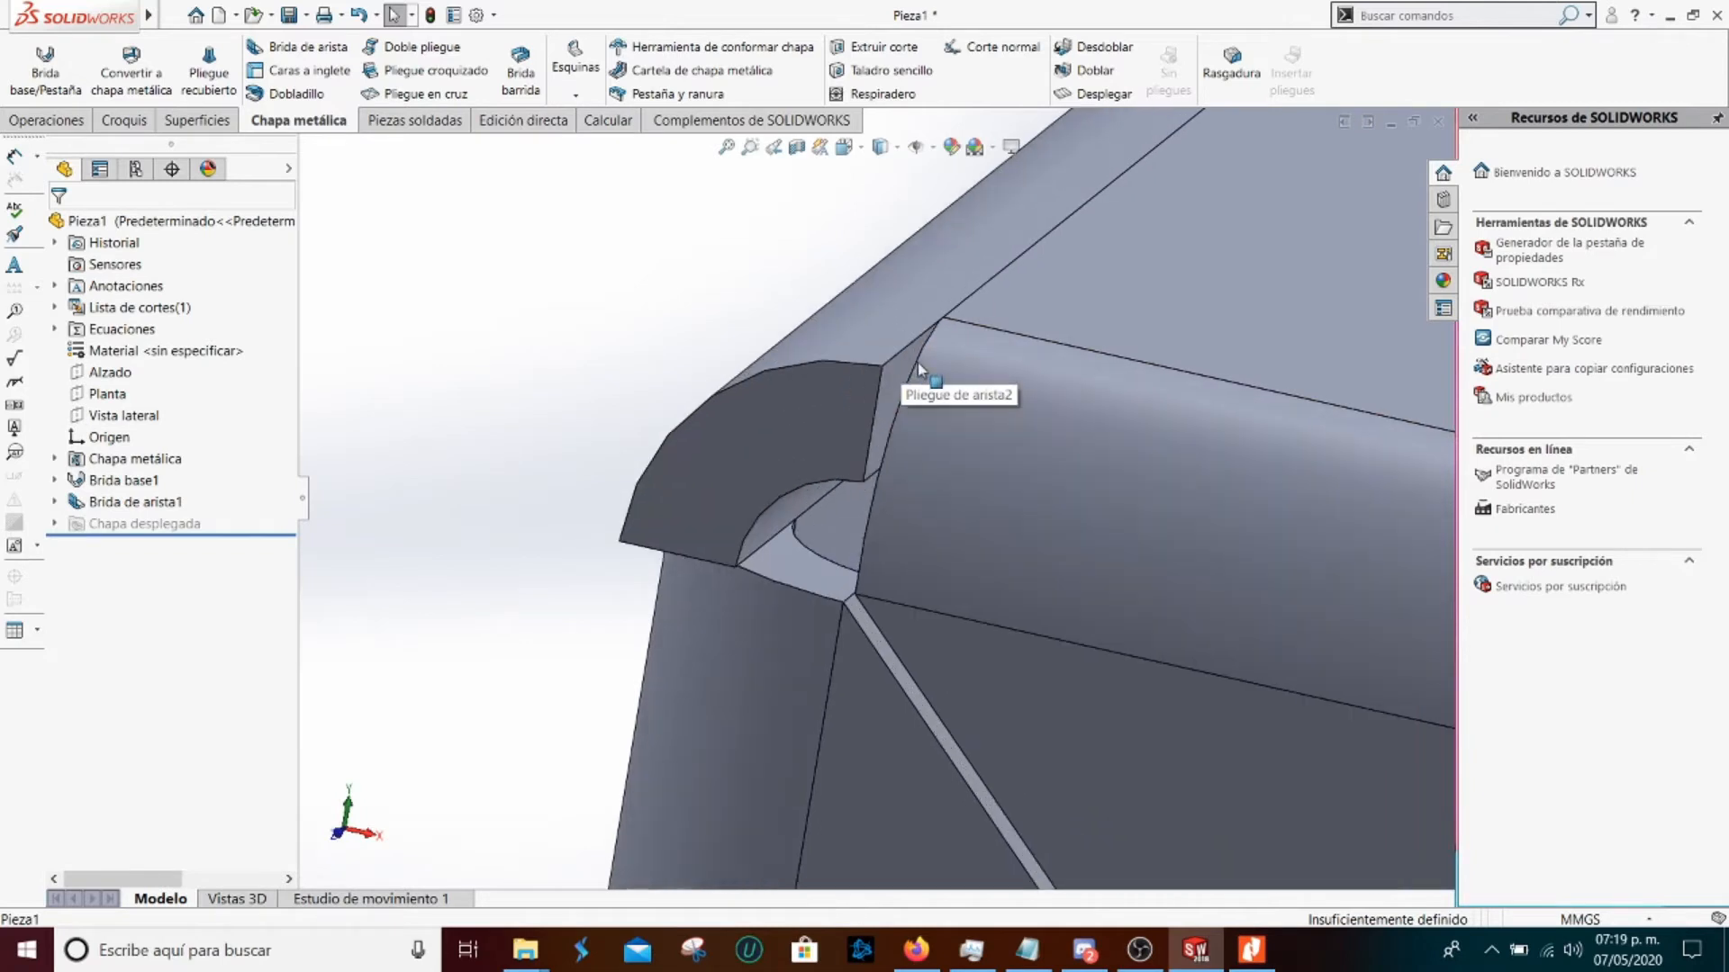
{"action": "scroll", "coordinate": [866, 513], "scroll_direction": "up", "scroll_amount": 5}
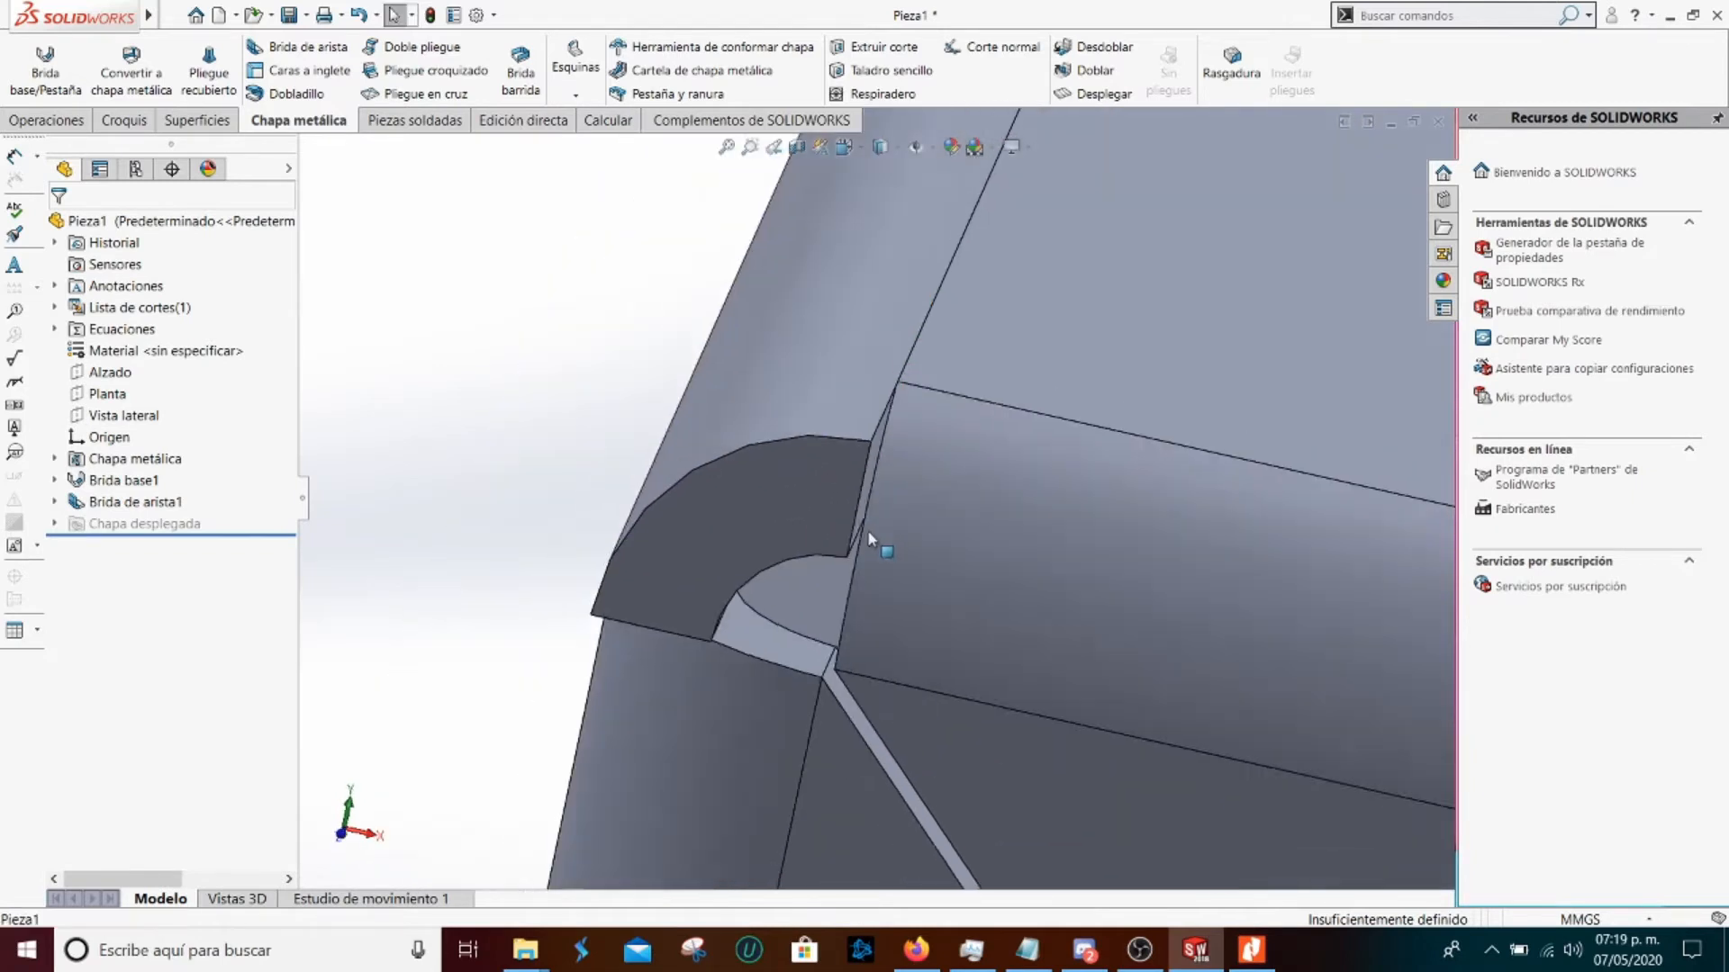
{"action": "left_click", "coordinate": [819, 513]}
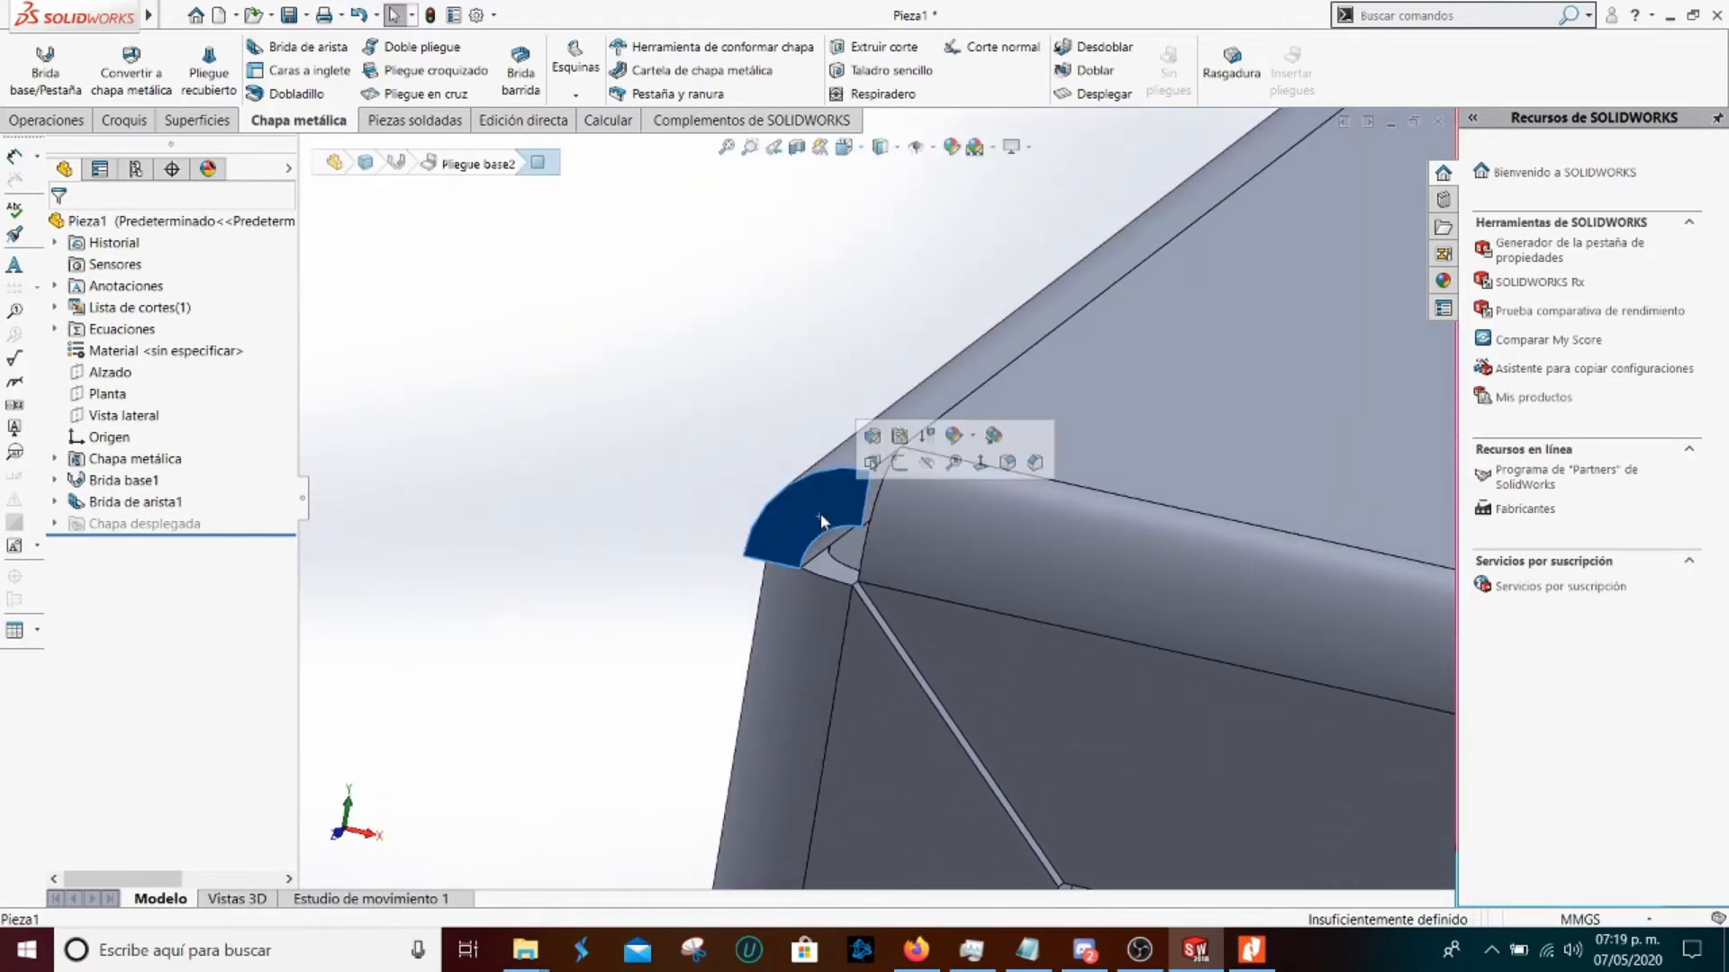
Switch to the PDF manual, read the corner correction instructions in step 4, and return to SOLIDWORKS
{"action": "left_click", "coordinate": [1252, 953]}
{"action": "scroll", "coordinate": [746, 565], "scroll_direction": "down", "scroll_amount": 3}
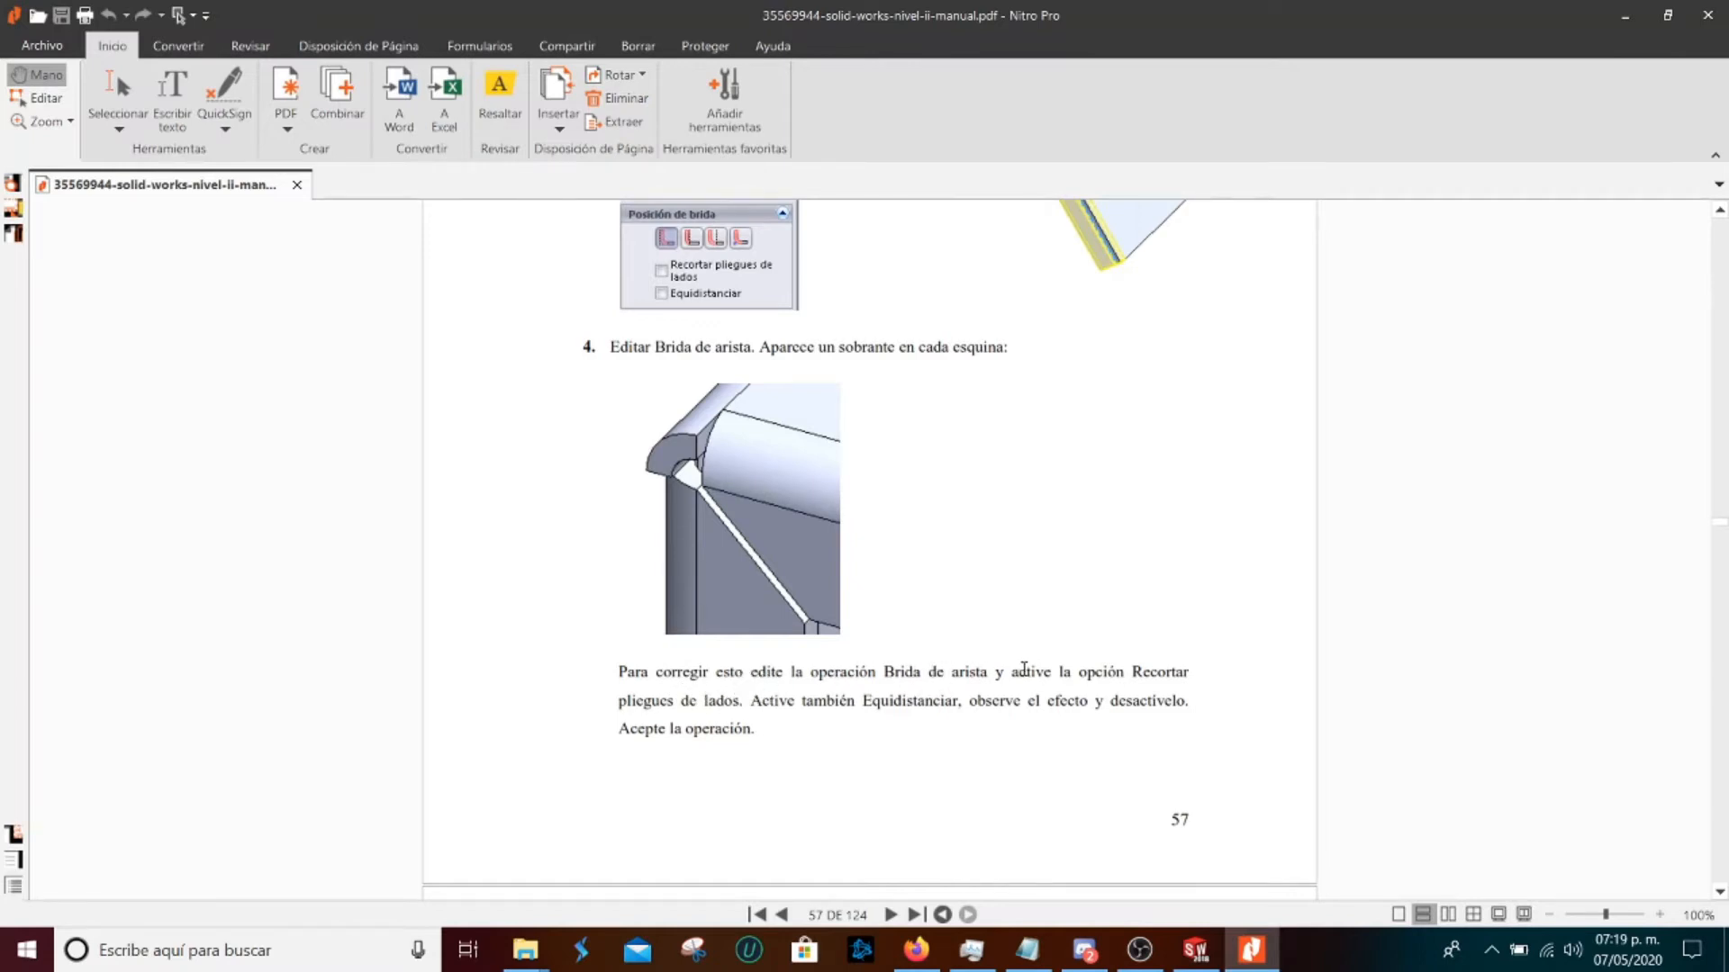
{"action": "scroll", "coordinate": [1005, 657], "scroll_direction": "down", "scroll_amount": 1}
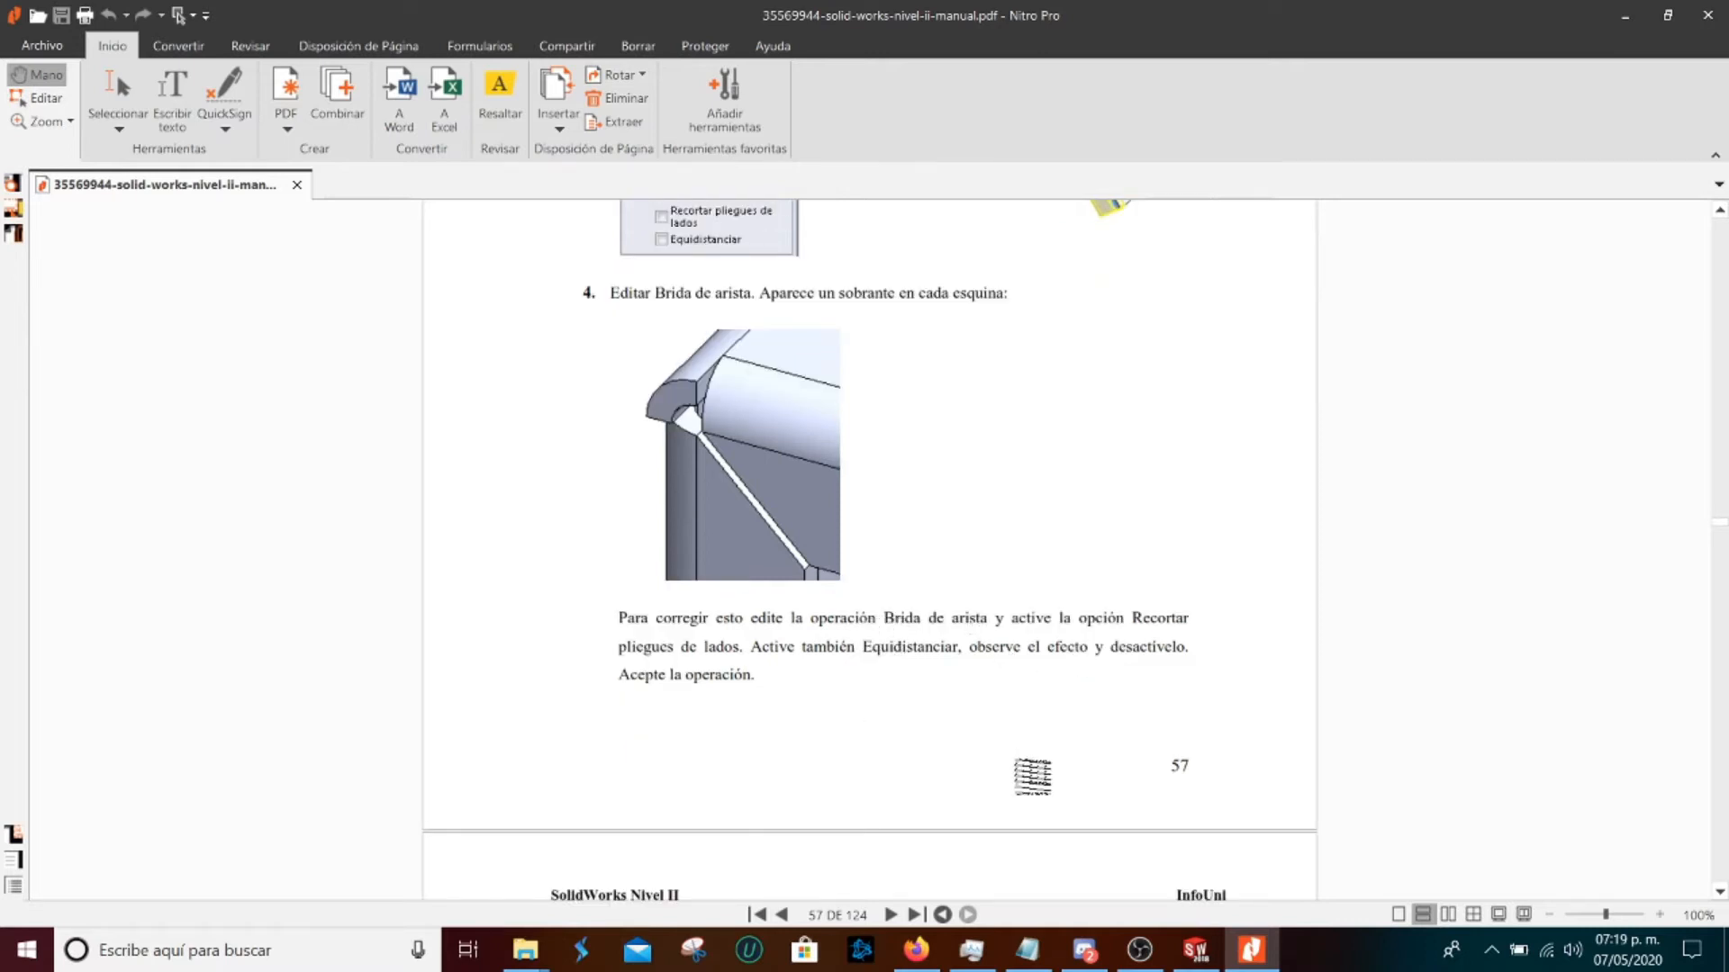
{"action": "left_click", "coordinate": [1195, 950]}
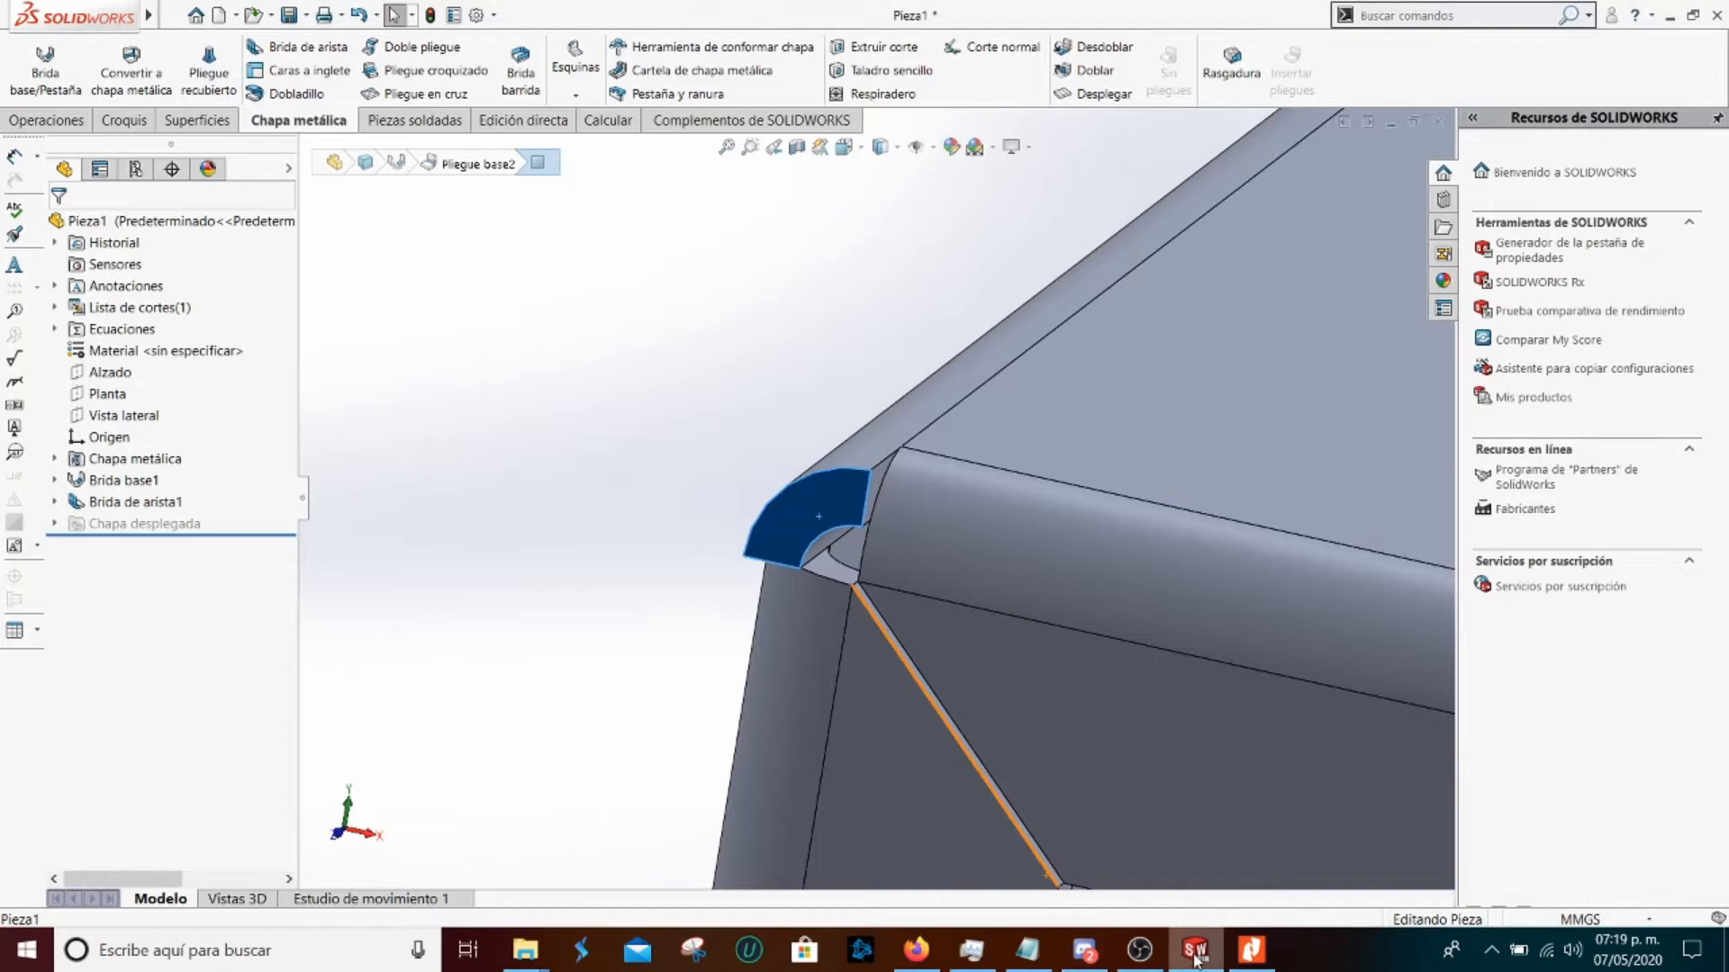
Edit the existing edge flange feature, enable trimming of side bends (Recortar pliegues de lados), and accept the change
{"action": "left_click", "coordinate": [126, 502]}
{"action": "left_click", "coordinate": [382, 545]}
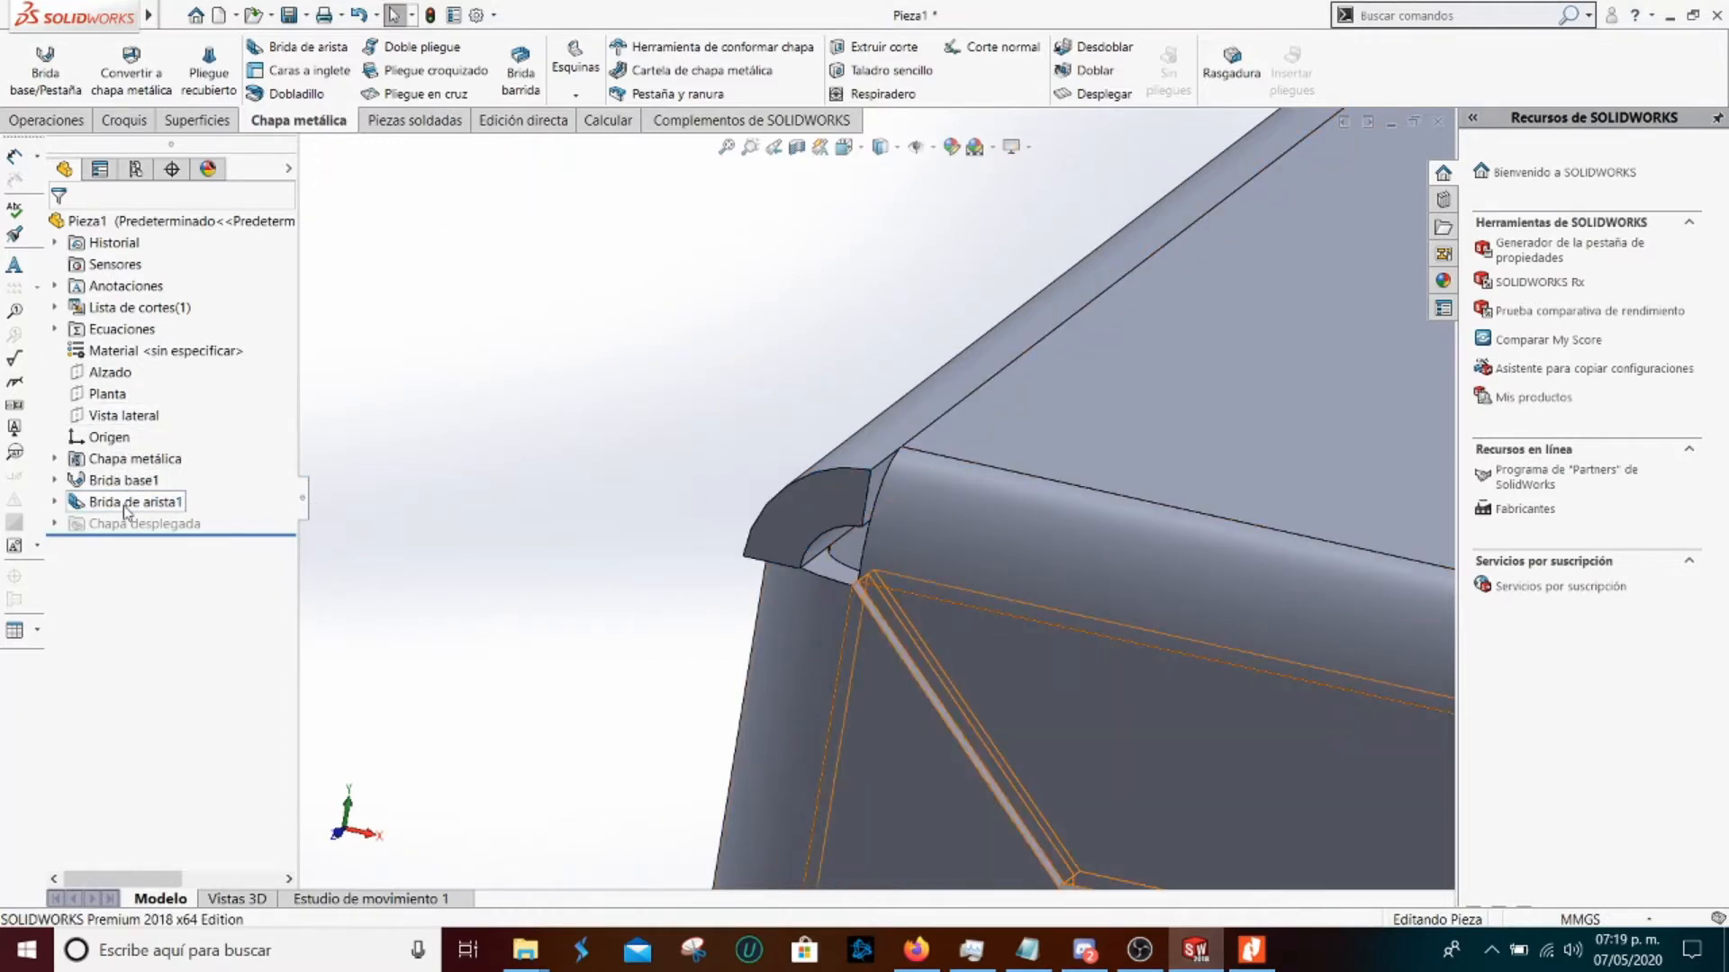
{"action": "right_click", "coordinate": [126, 505]}
{"action": "left_click", "coordinate": [142, 456]}
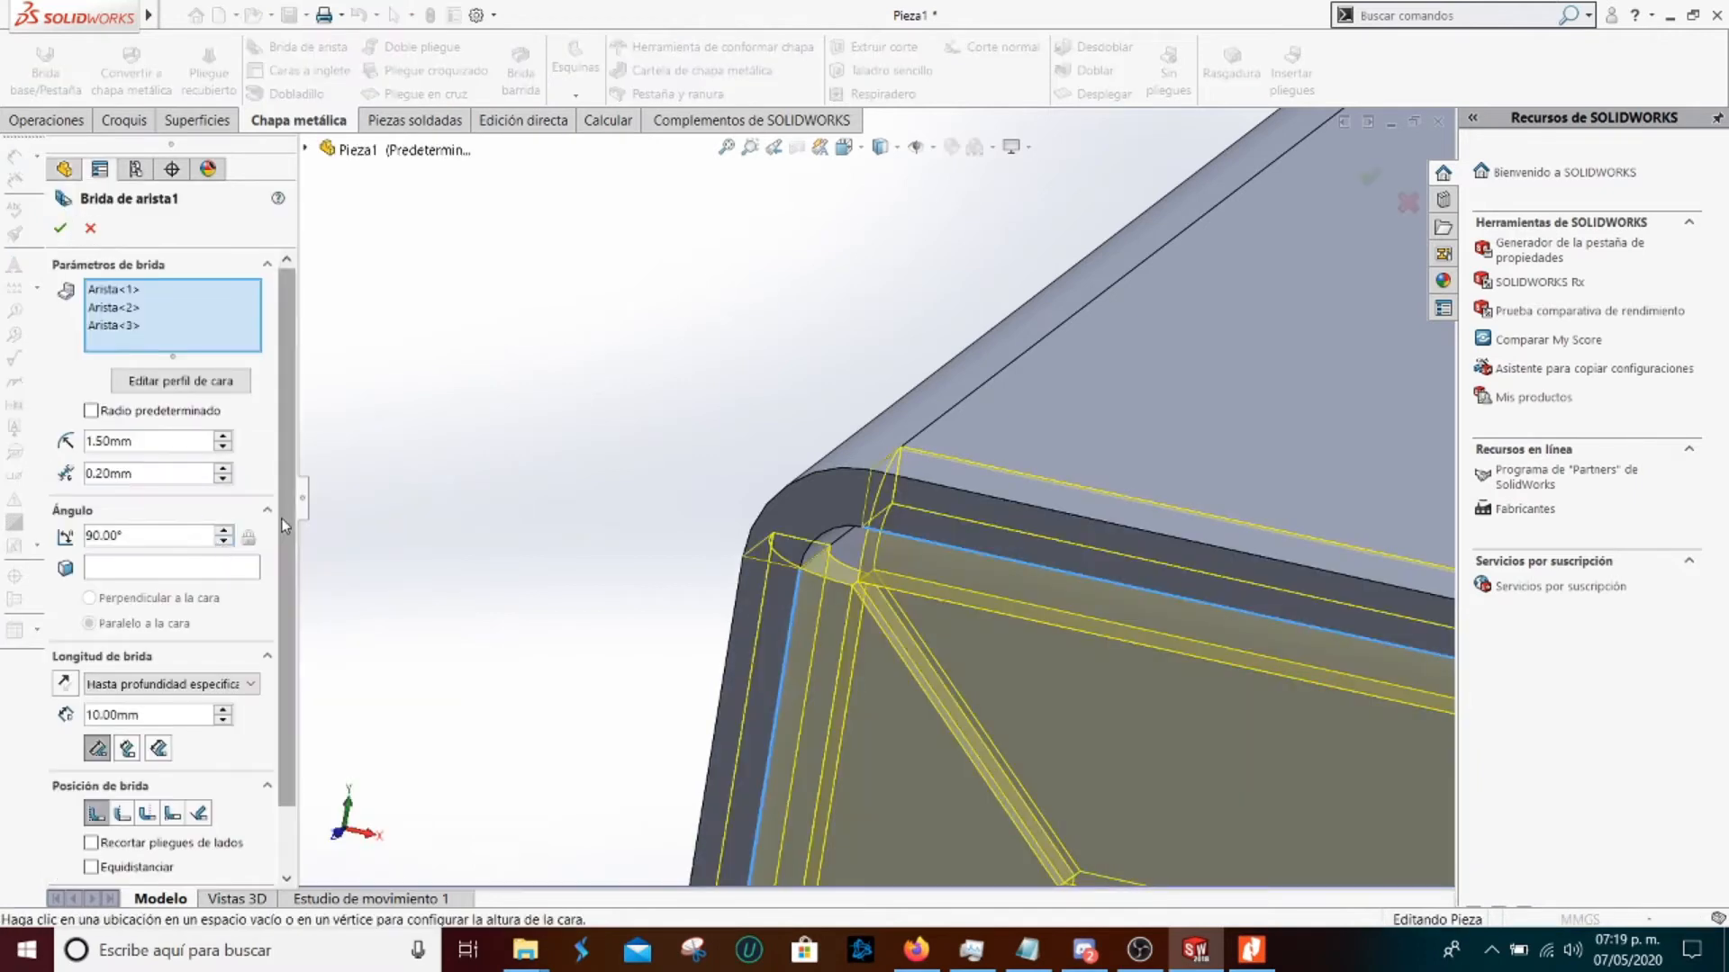
{"action": "left_click_drag", "start_coordinate": [284, 527], "coordinate": [284, 599]}
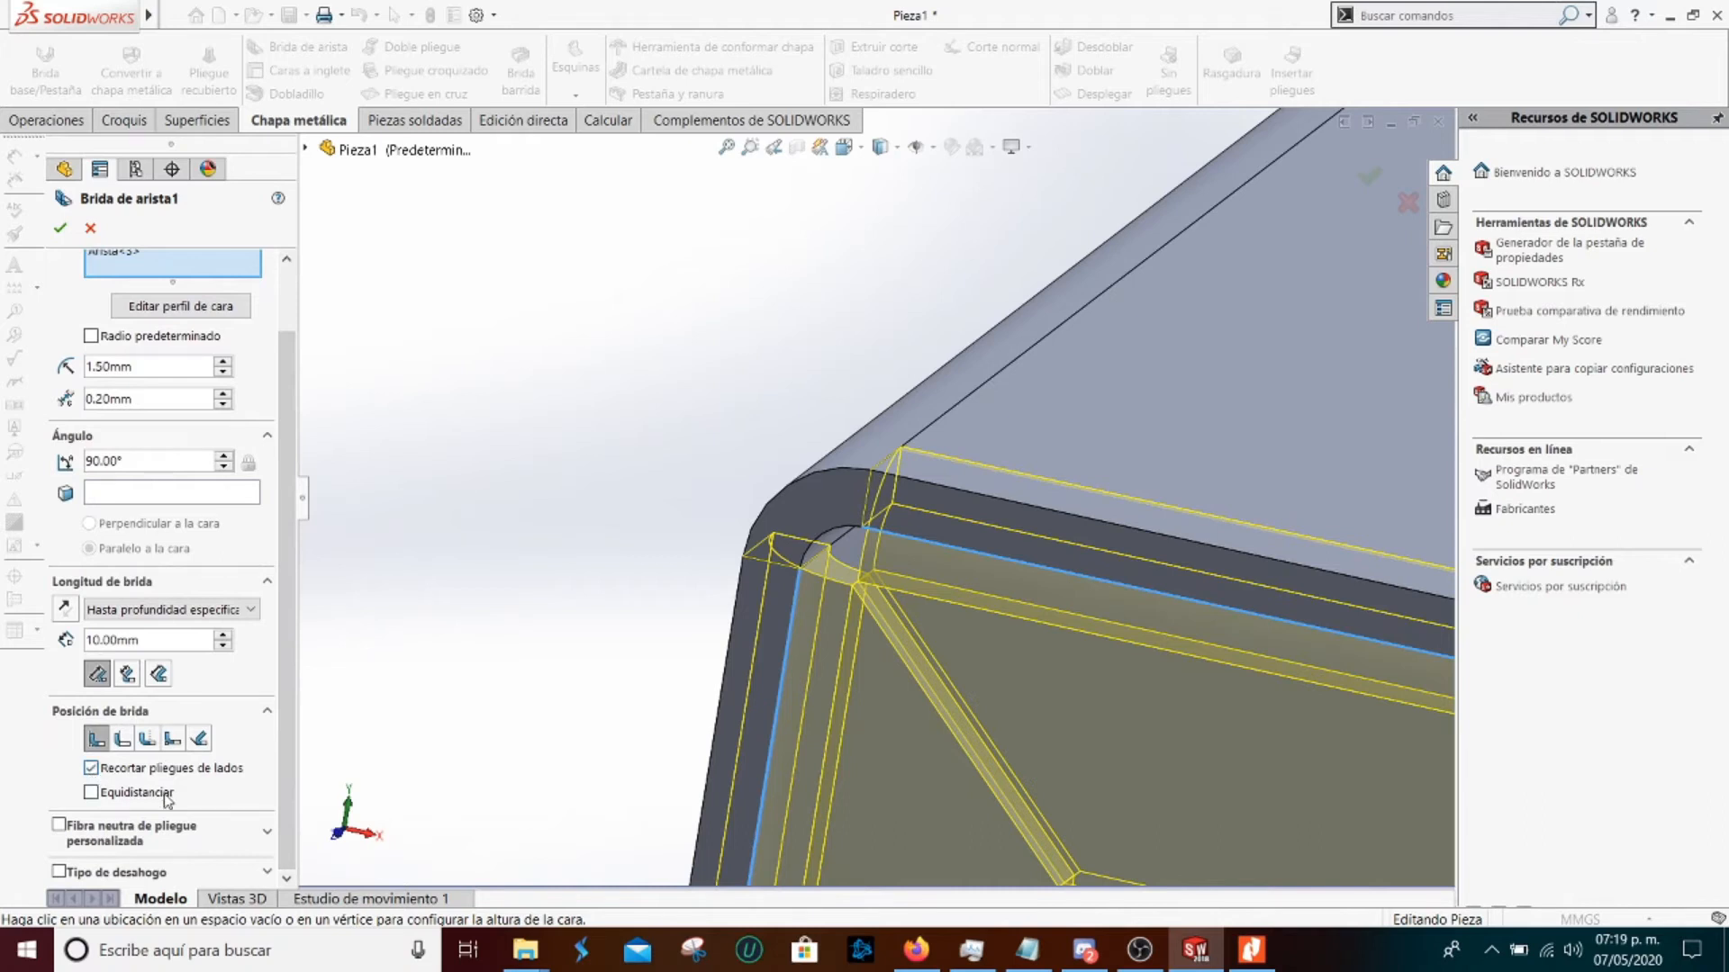
{"action": "left_click", "coordinate": [59, 229]}
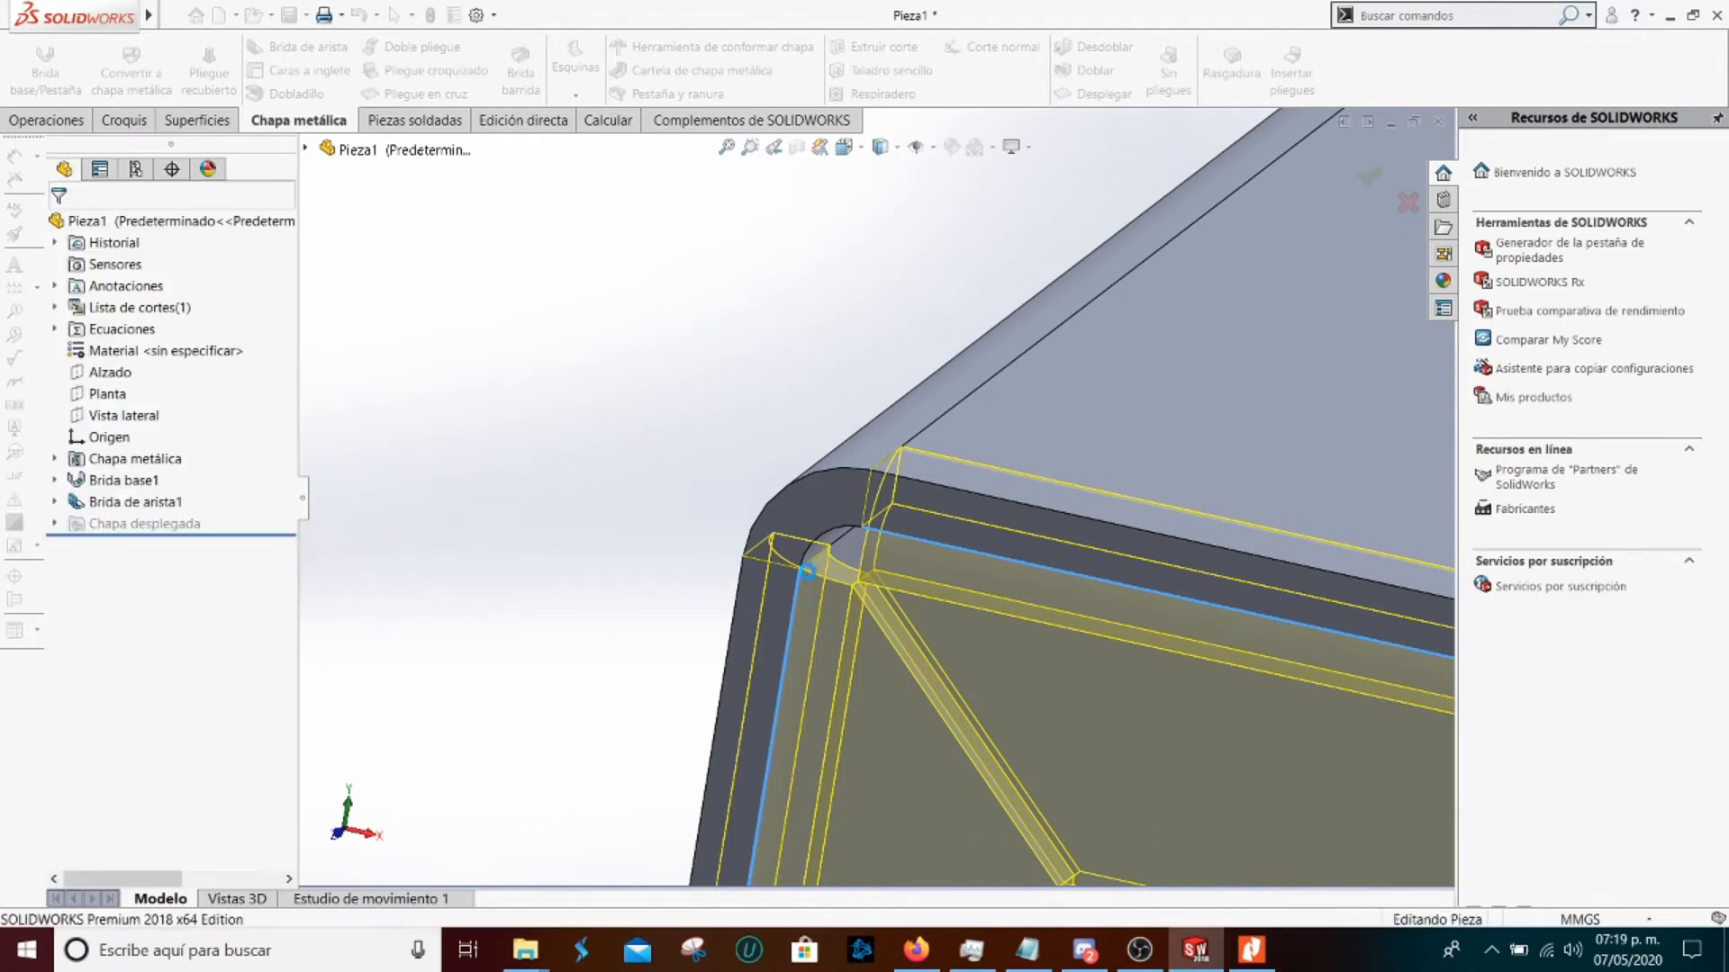
Examine the trimmed side bends at the flange corners up close and review the whole part from several angles
{"action": "middle_click_drag", "start_coordinate": [844, 549], "coordinate": [801, 596]}
{"action": "scroll", "coordinate": [801, 596], "scroll_direction": "up", "scroll_amount": 3}
{"action": "scroll", "coordinate": [629, 586], "scroll_direction": "down", "scroll_amount": 6}
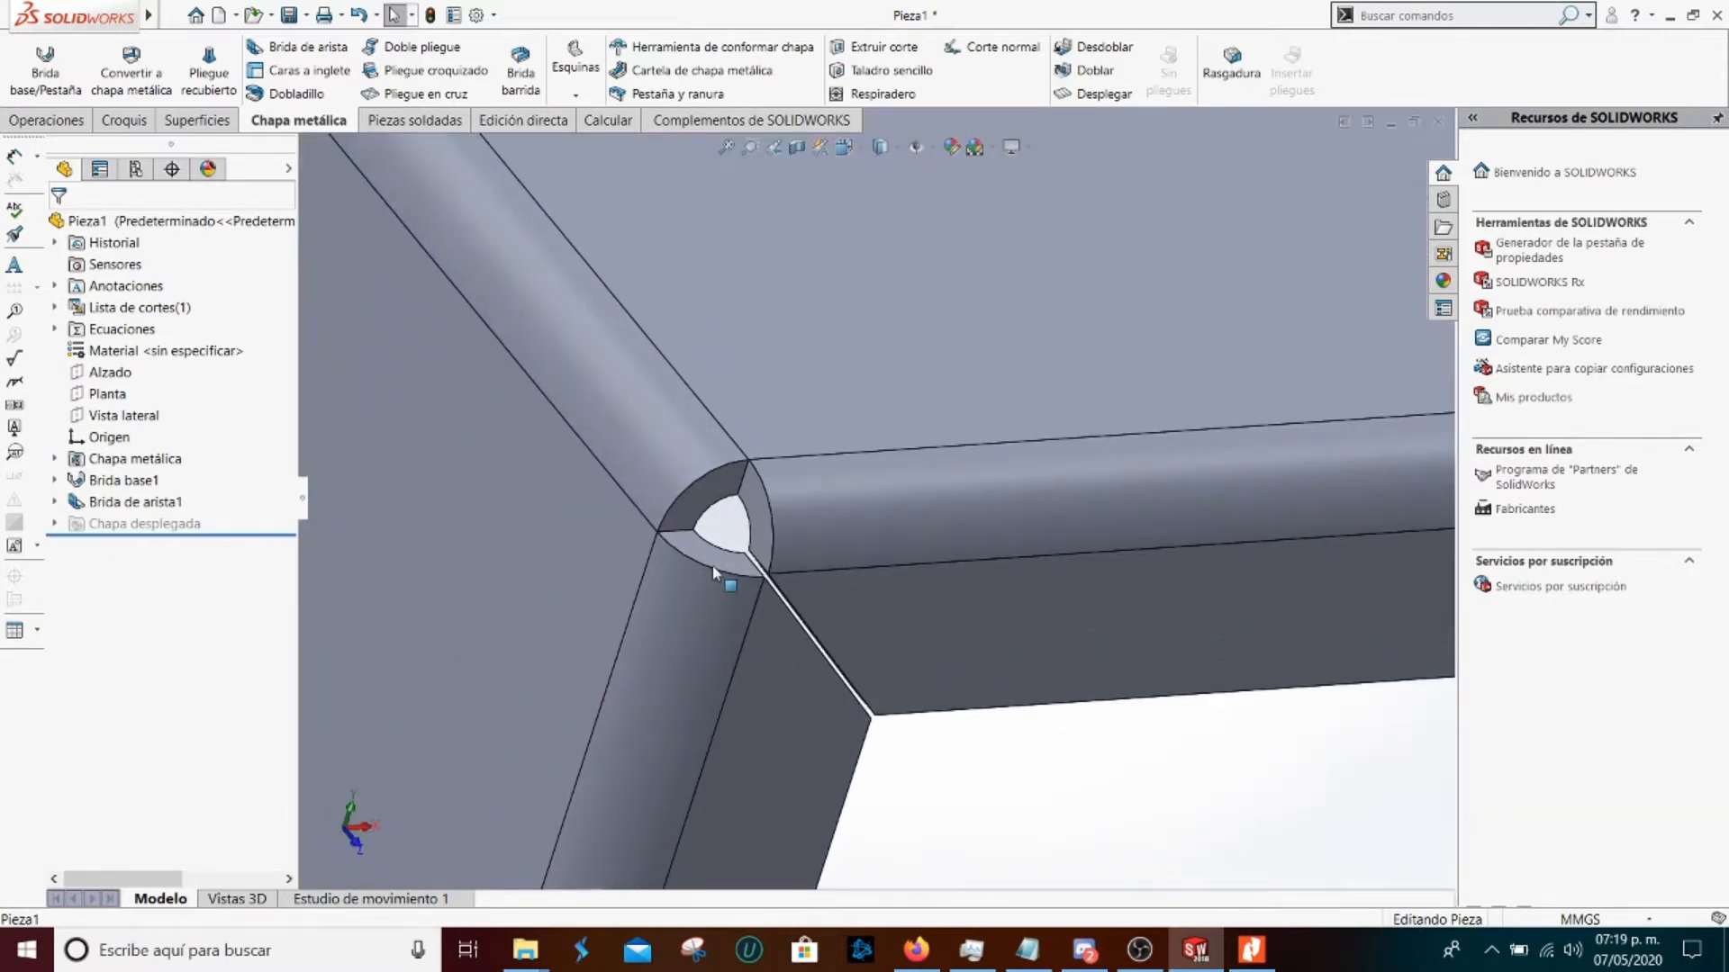
{"action": "scroll", "coordinate": [746, 477], "scroll_direction": "down", "scroll_amount": 2}
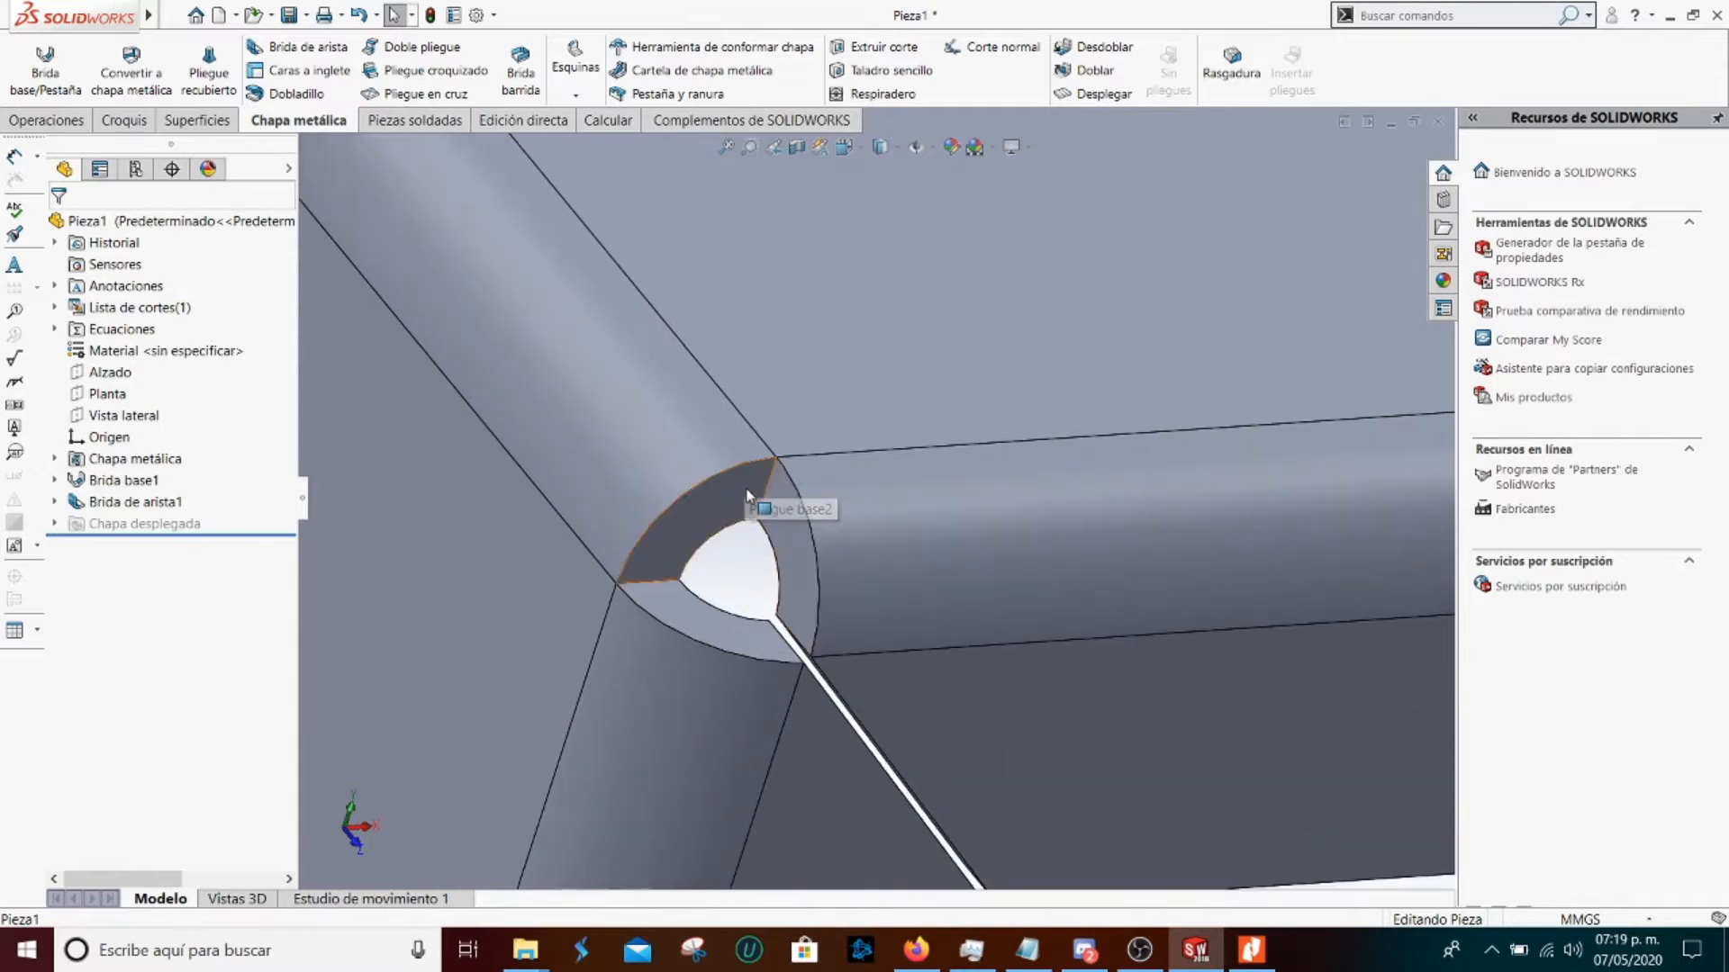
{"action": "scroll", "coordinate": [774, 475], "scroll_direction": "down", "scroll_amount": 1}
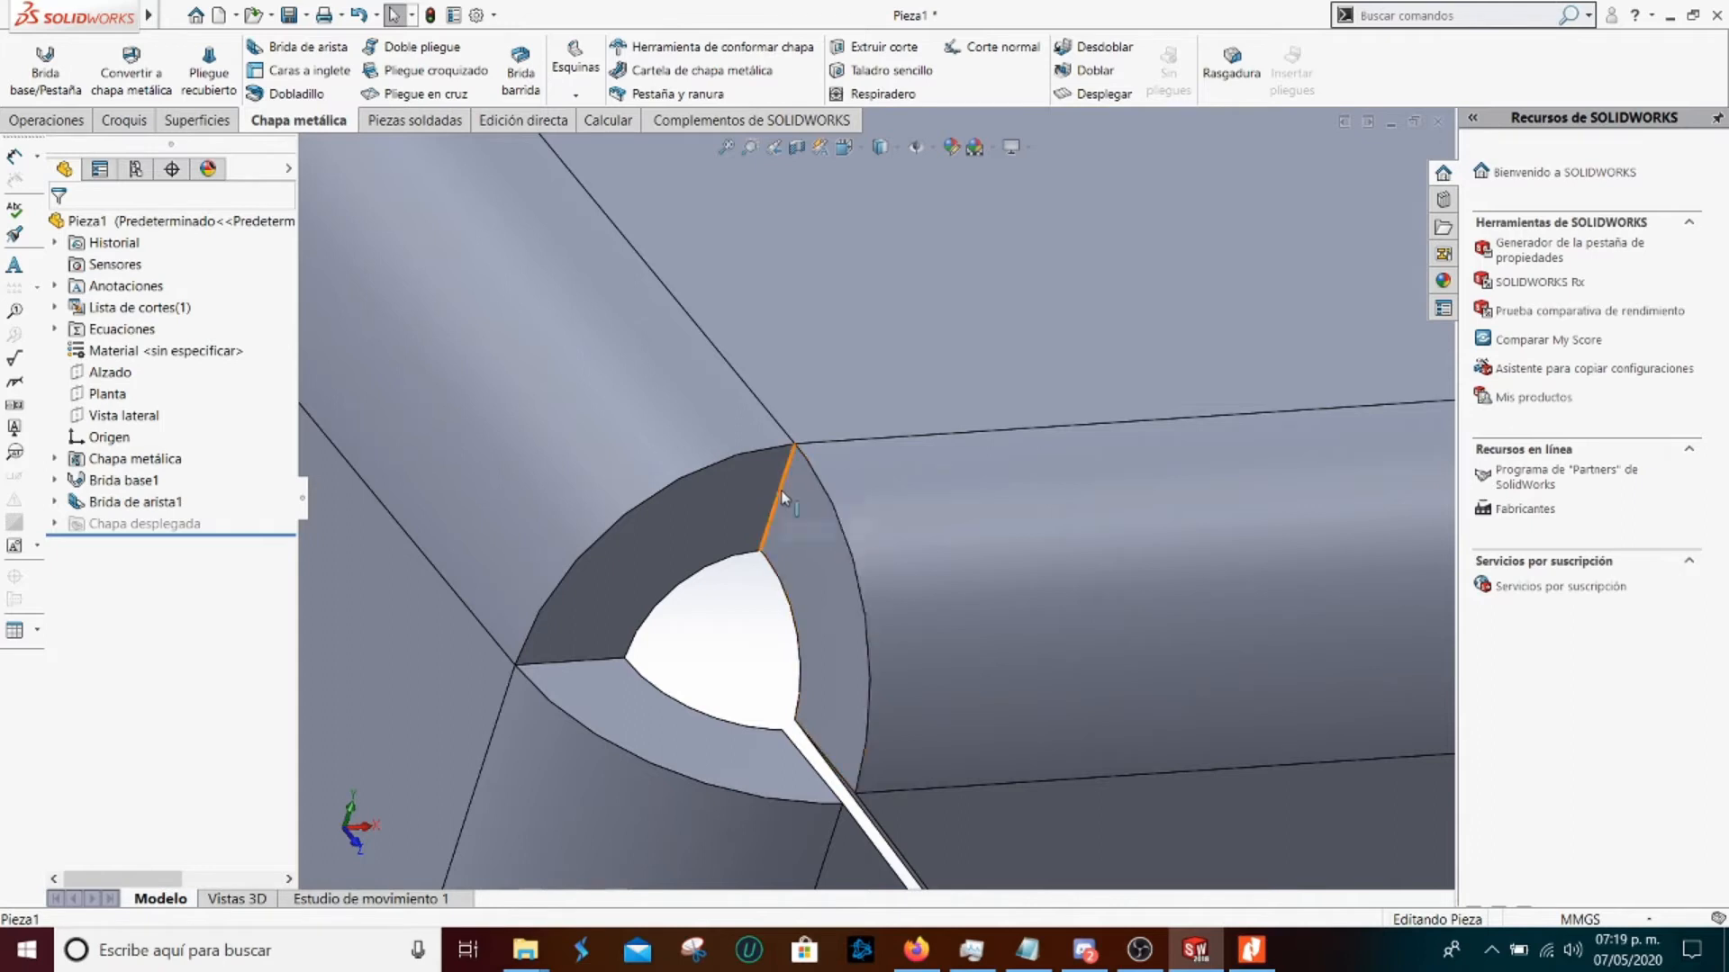
{"action": "scroll", "coordinate": [790, 487], "scroll_direction": "up", "scroll_amount": 4}
{"action": "middle_click_drag", "start_coordinate": [927, 529], "coordinate": [862, 506]}
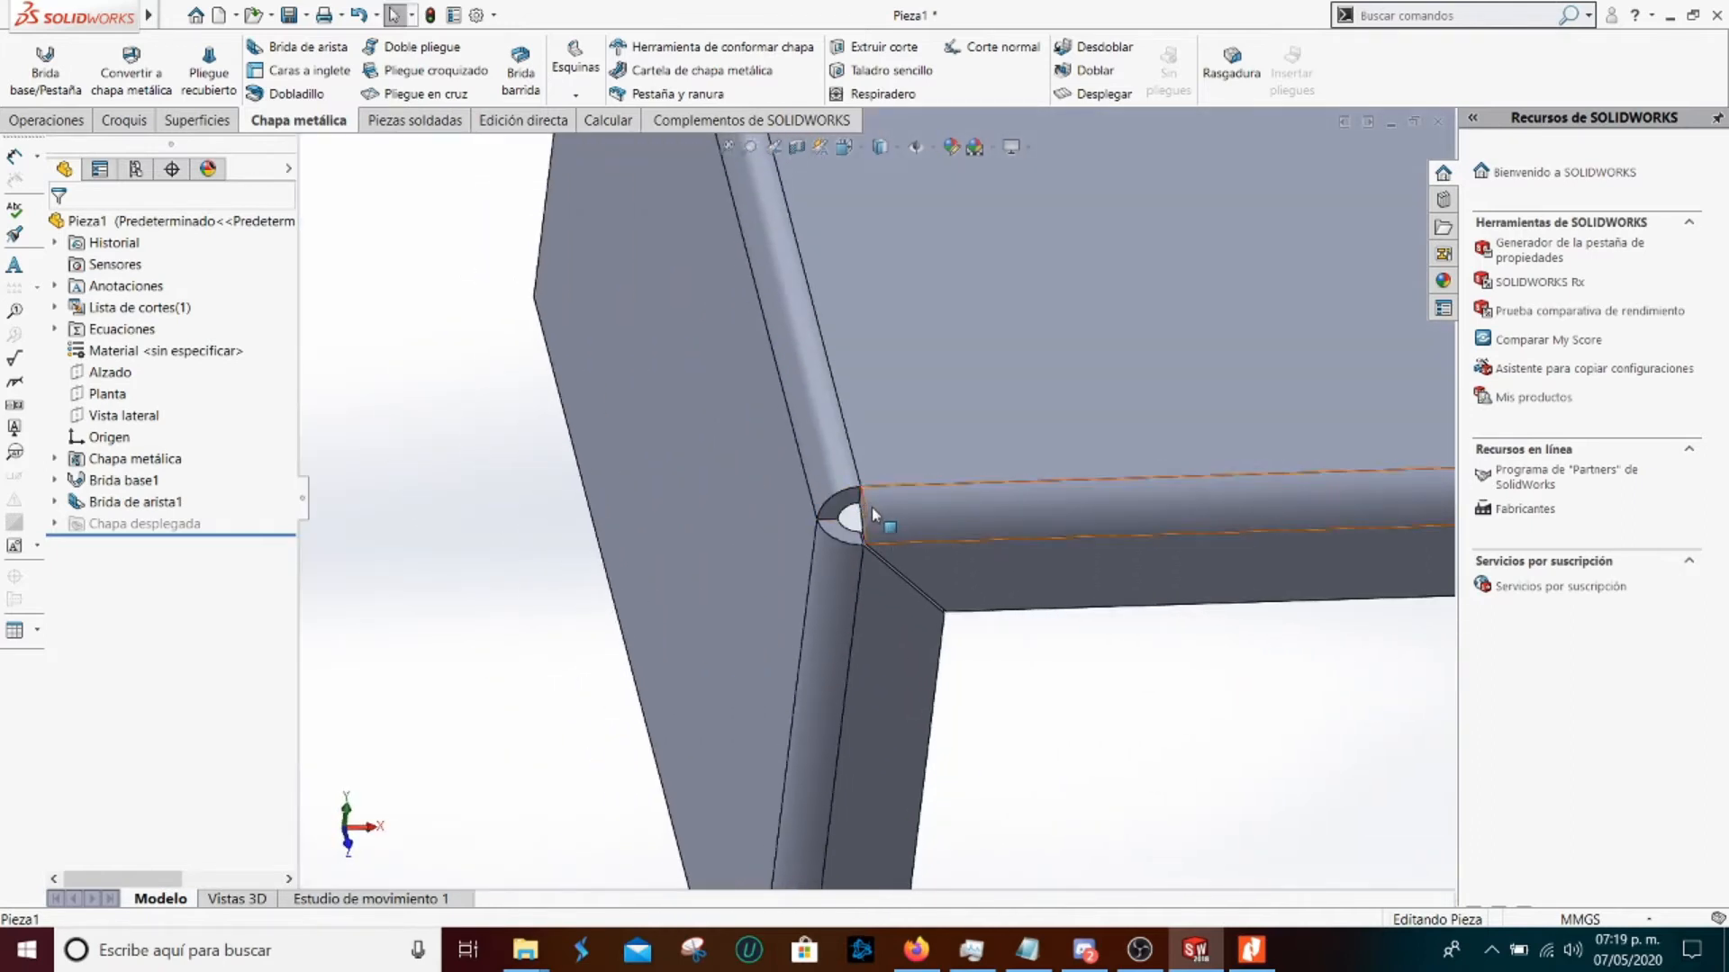
{"action": "scroll", "coordinate": [954, 519], "scroll_direction": "up", "scroll_amount": 5}
{"action": "middle_click_drag", "start_coordinate": [958, 517], "coordinate": [761, 477]}
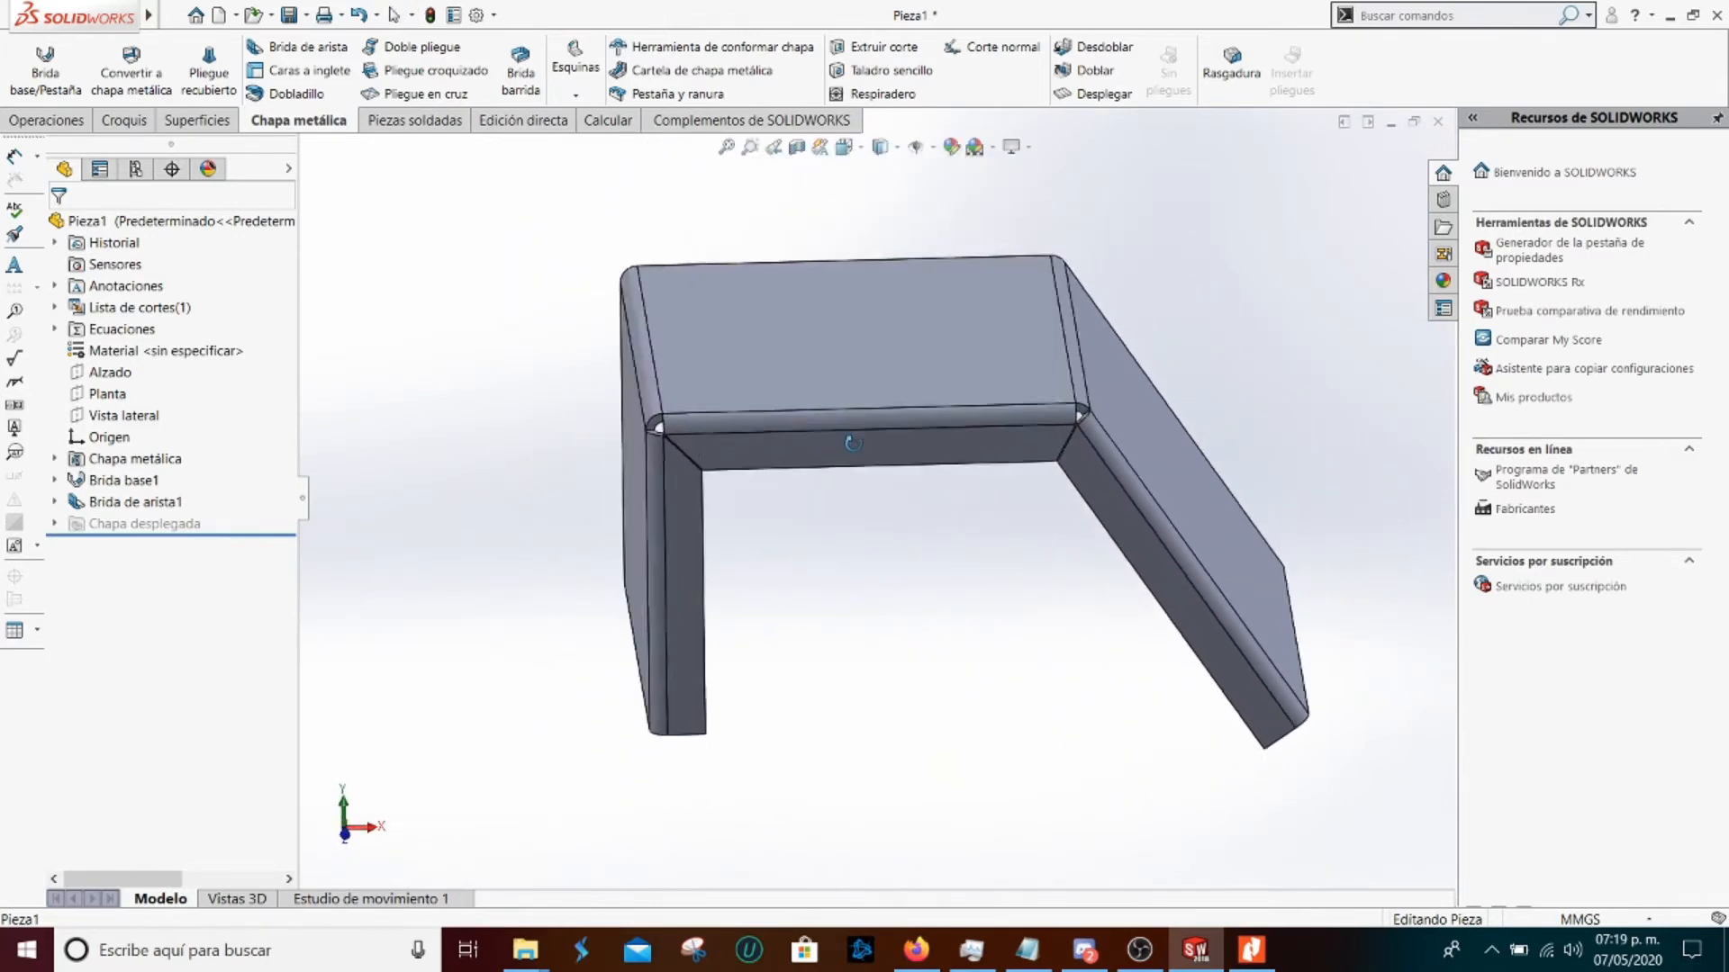
{"action": "scroll", "coordinate": [754, 462], "scroll_direction": "down", "scroll_amount": 4}
{"action": "middle_click_drag", "start_coordinate": [598, 425], "coordinate": [620, 457]}
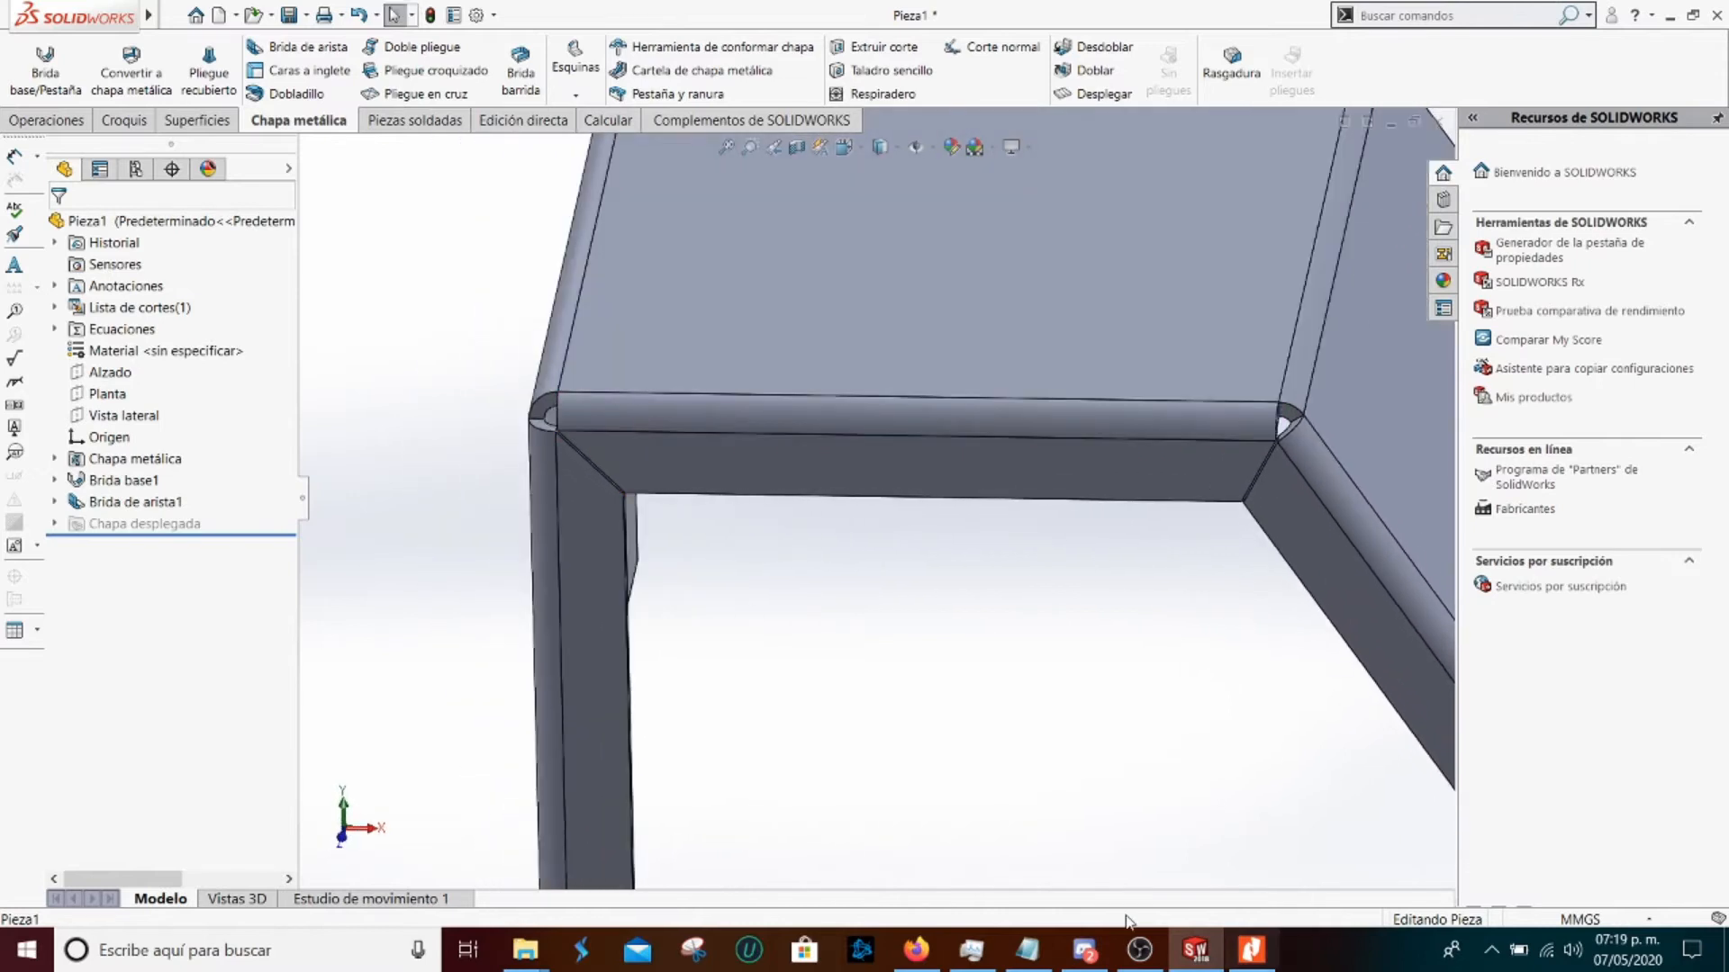
Switch to the PDF manual and read page 58 from the corrected corner figure to step 5
{"action": "left_click", "coordinate": [1252, 949]}
{"action": "scroll", "coordinate": [842, 585], "scroll_direction": "down", "scroll_amount": 3}
{"action": "scroll", "coordinate": [846, 573], "scroll_direction": "down", "scroll_amount": 3}
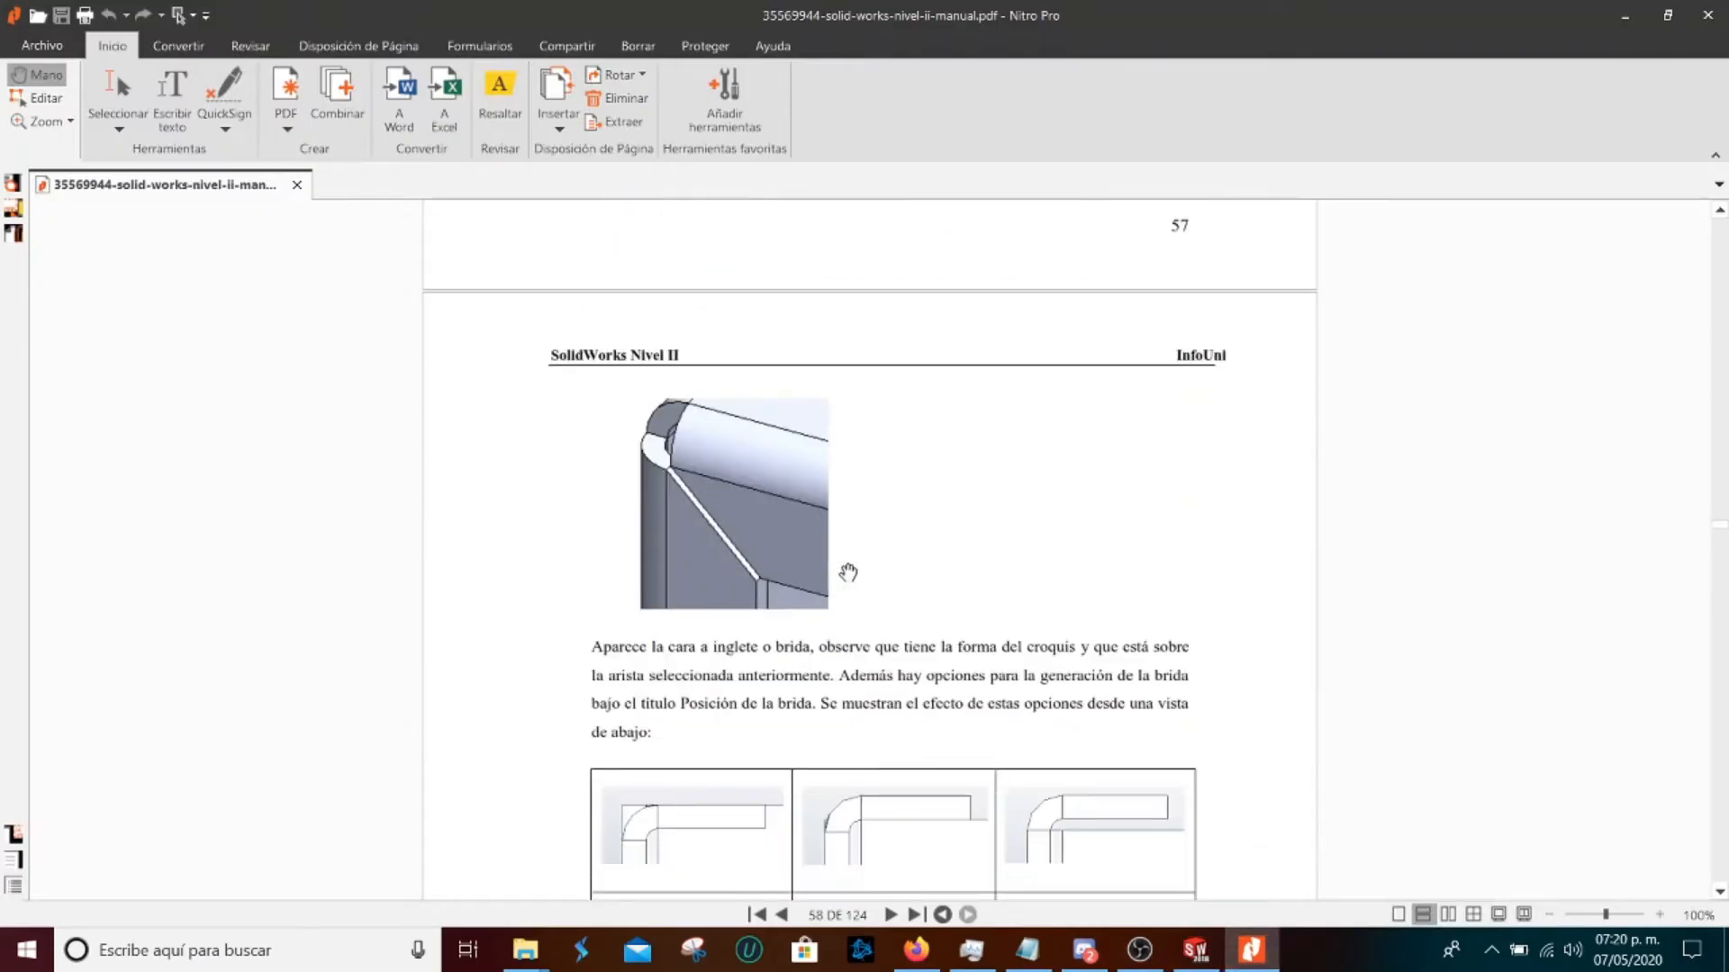
{"action": "scroll", "coordinate": [848, 572], "scroll_direction": "down", "scroll_amount": 2}
{"action": "scroll", "coordinate": [848, 573], "scroll_direction": "down", "scroll_amount": 1}
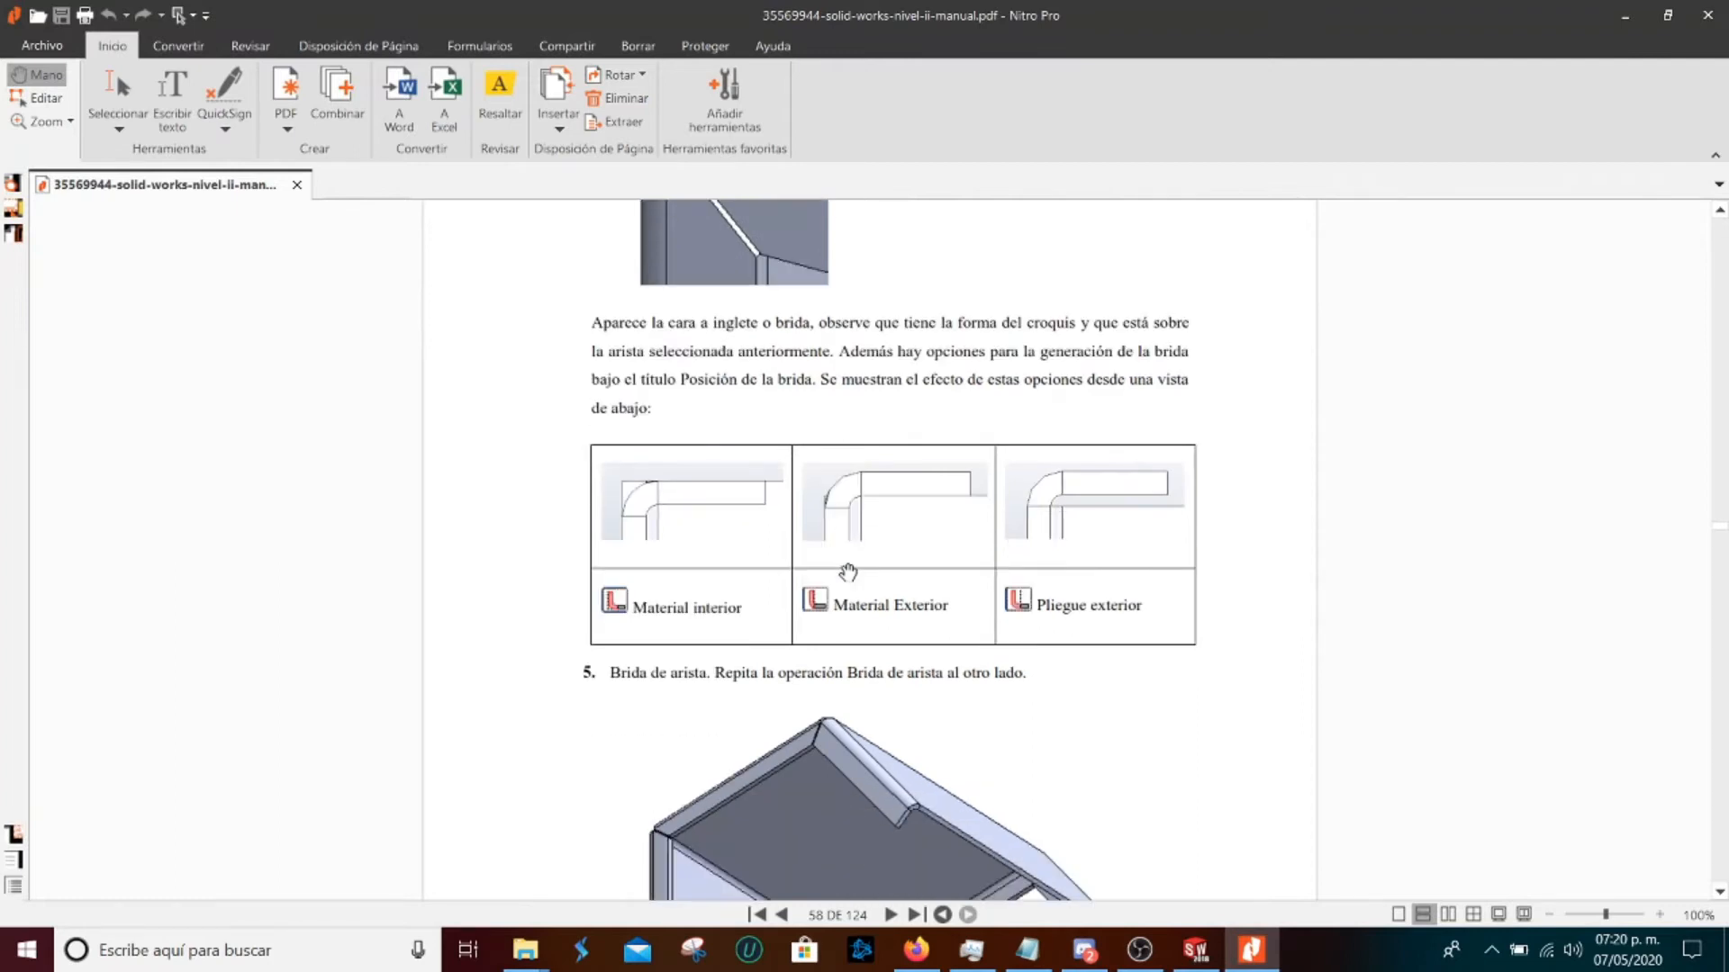
{"action": "scroll", "coordinate": [848, 573], "scroll_direction": "down", "scroll_amount": 3}
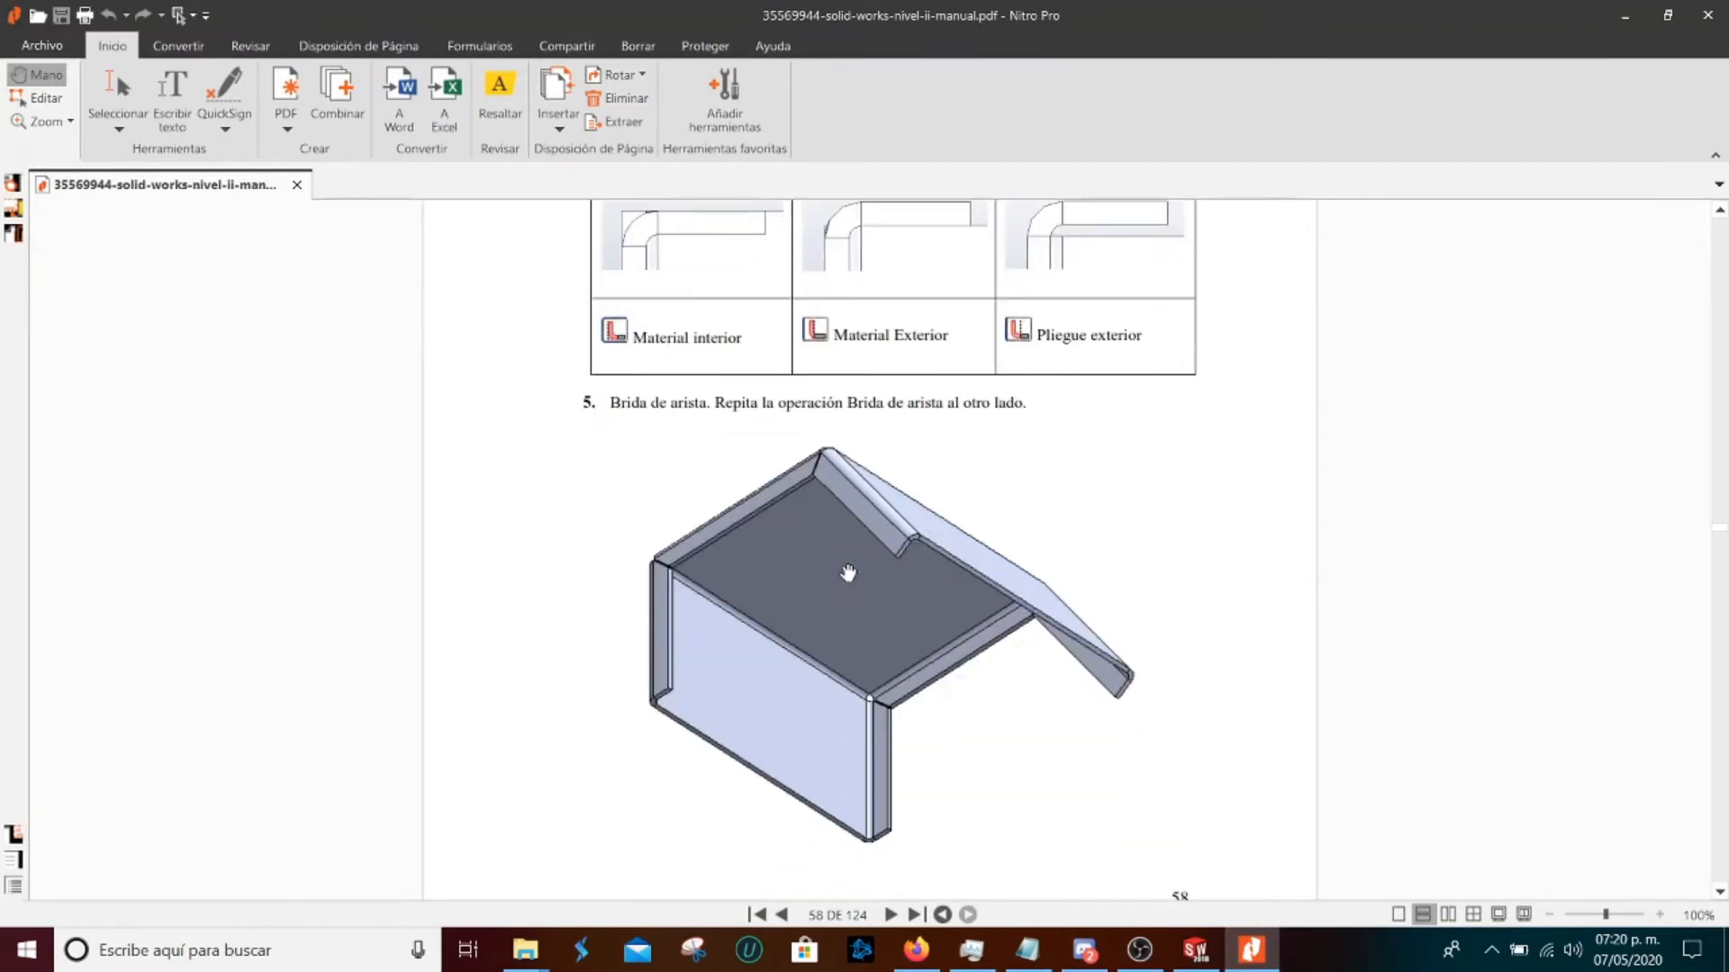
{"action": "scroll", "coordinate": [864, 451], "scroll_direction": "down", "scroll_amount": 1}
{"action": "scroll", "coordinate": [709, 384], "scroll_direction": "up", "scroll_amount": 1}
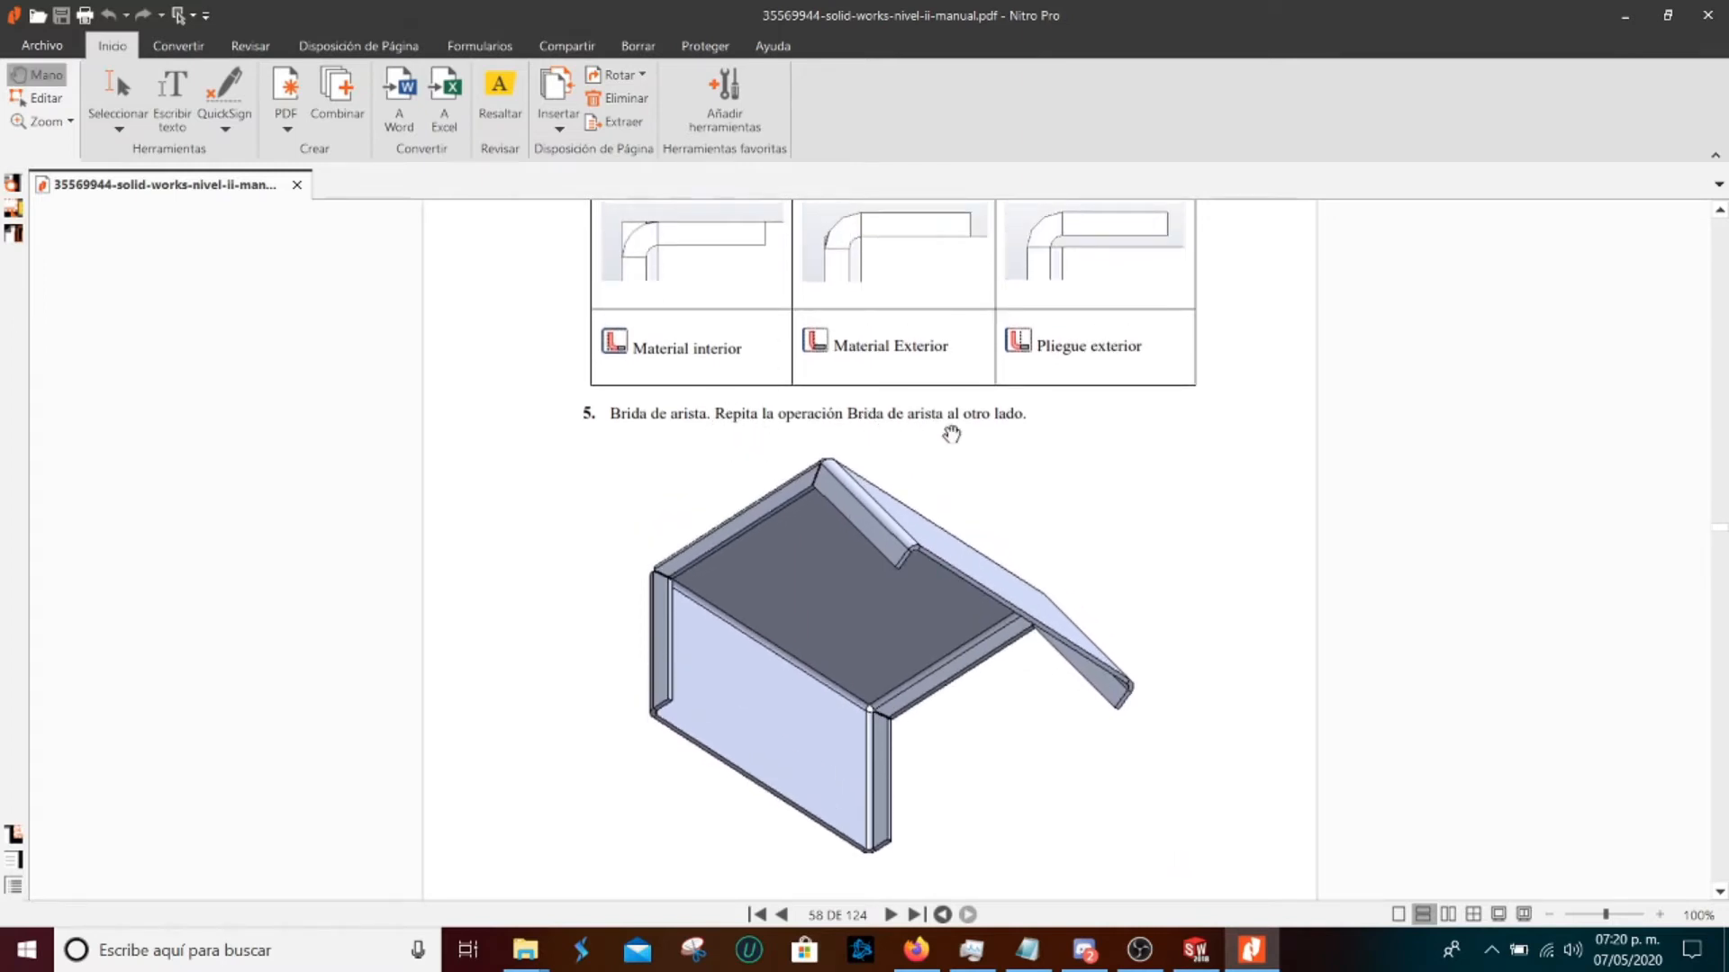
Review the manual's Material interior, Material Exterior and Pliegue exterior diagrams, recheck the step 5 figure, and return to SOLIDWORKS
{"action": "scroll", "coordinate": [885, 433], "scroll_direction": "up", "scroll_amount": 4}
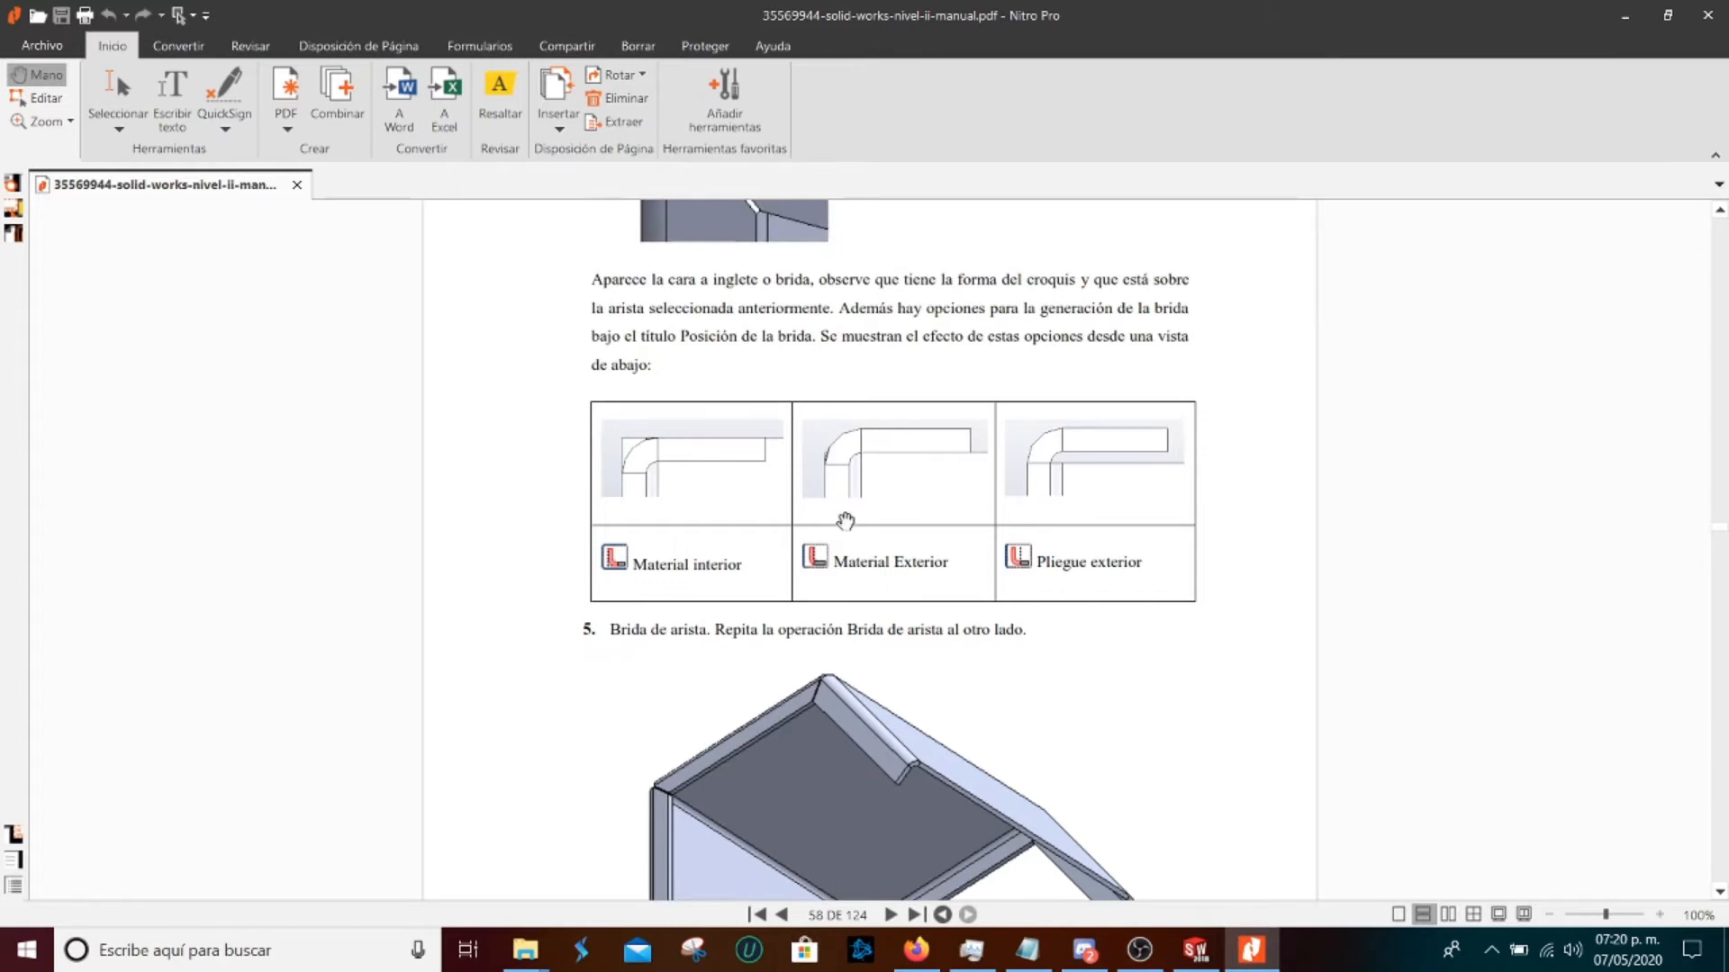
{"action": "scroll", "coordinate": [819, 517], "scroll_direction": "up", "scroll_amount": 4}
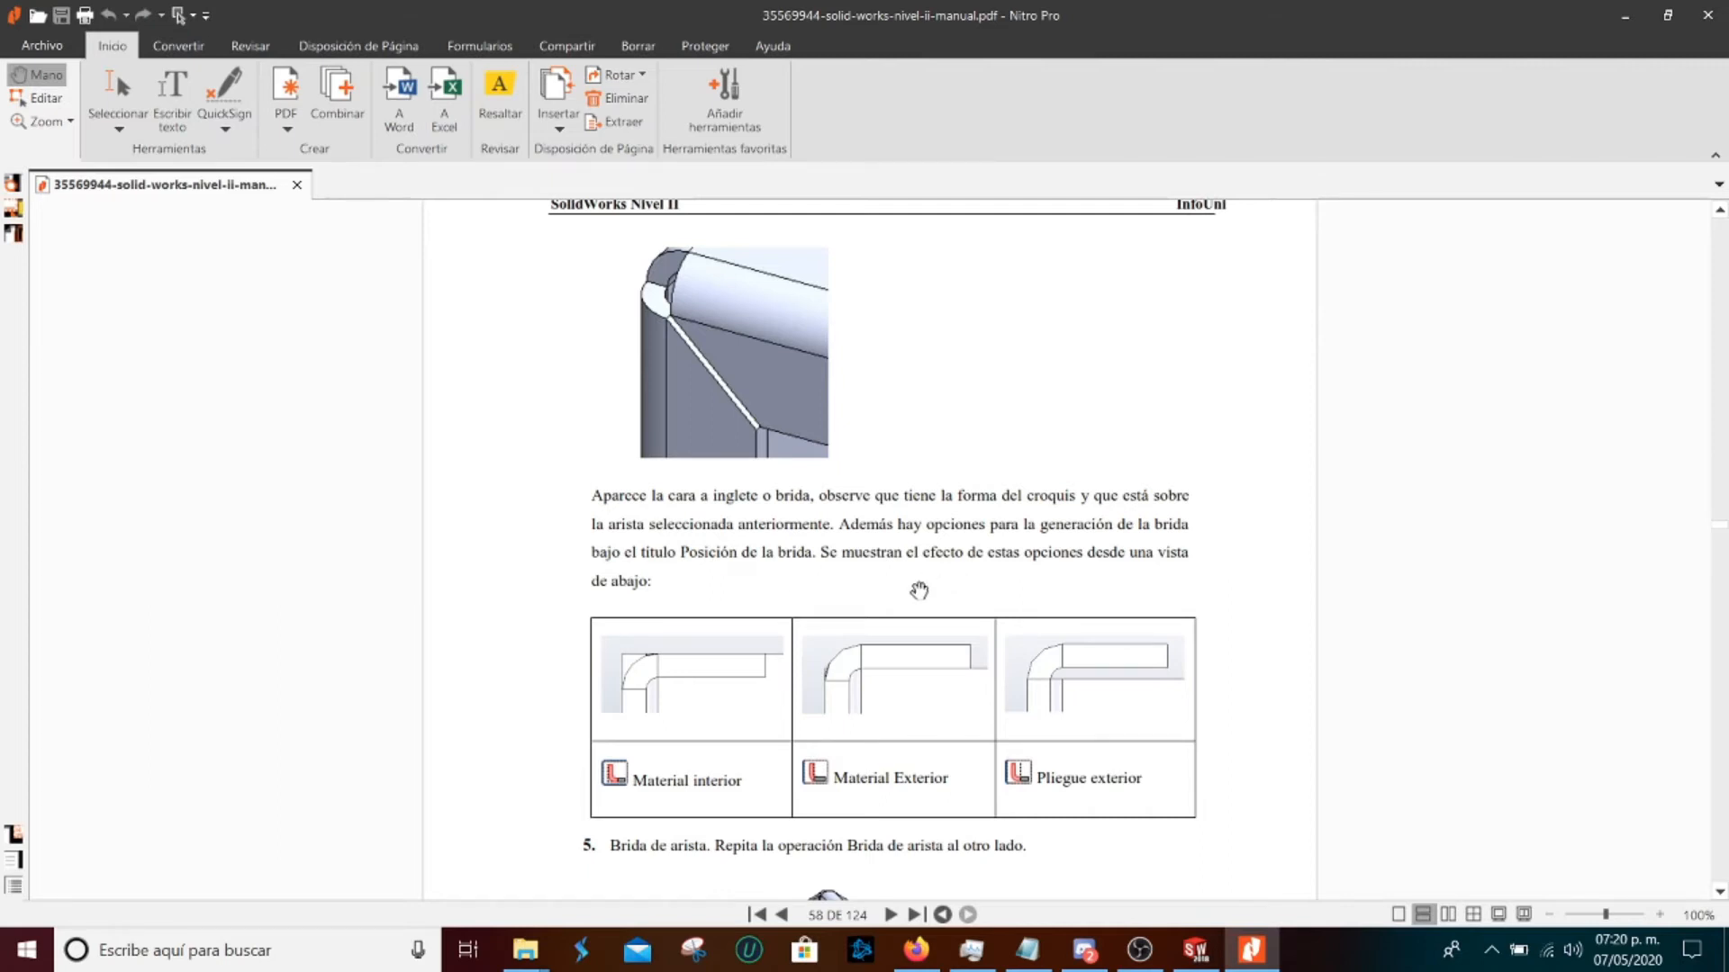
{"action": "scroll", "coordinate": [918, 590], "scroll_direction": "down", "scroll_amount": 3}
{"action": "scroll", "coordinate": [697, 496], "scroll_direction": "down", "scroll_amount": 1}
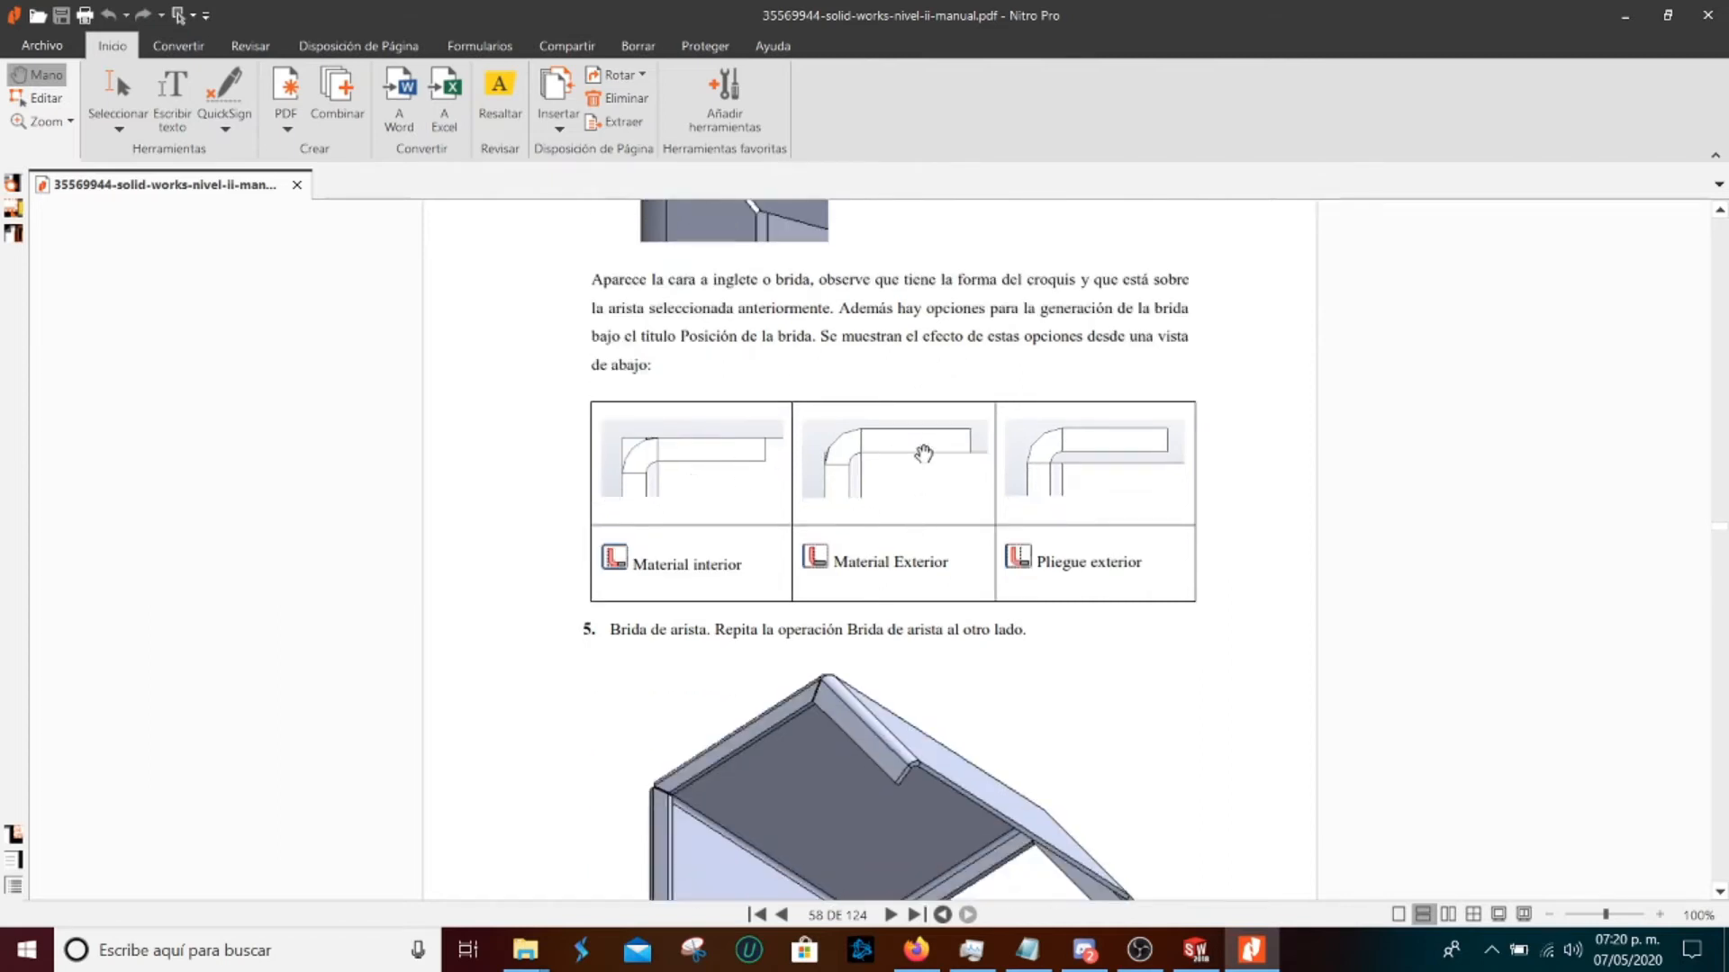
{"action": "scroll", "coordinate": [1085, 434], "scroll_direction": "down", "scroll_amount": 1}
{"action": "scroll", "coordinate": [900, 451], "scroll_direction": "up", "scroll_amount": 17}
{"action": "scroll", "coordinate": [891, 475], "scroll_direction": "down", "scroll_amount": 20}
{"action": "scroll", "coordinate": [889, 490], "scroll_direction": "down", "scroll_amount": 2}
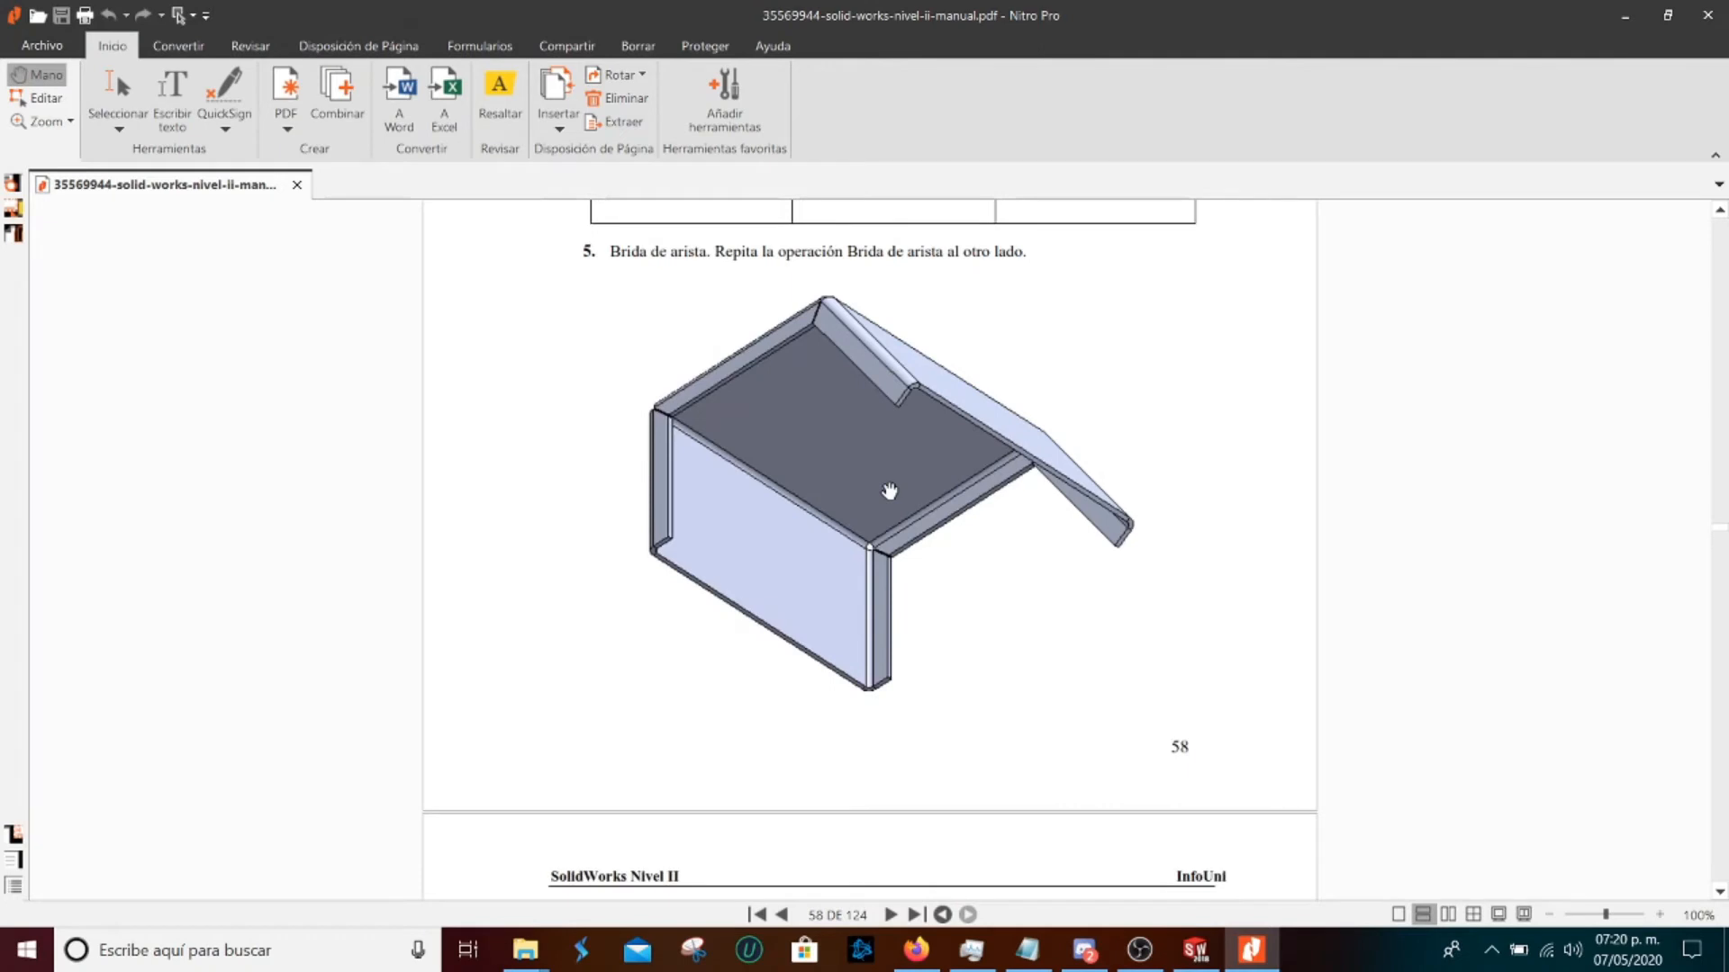
{"action": "left_click", "coordinate": [1626, 15]}
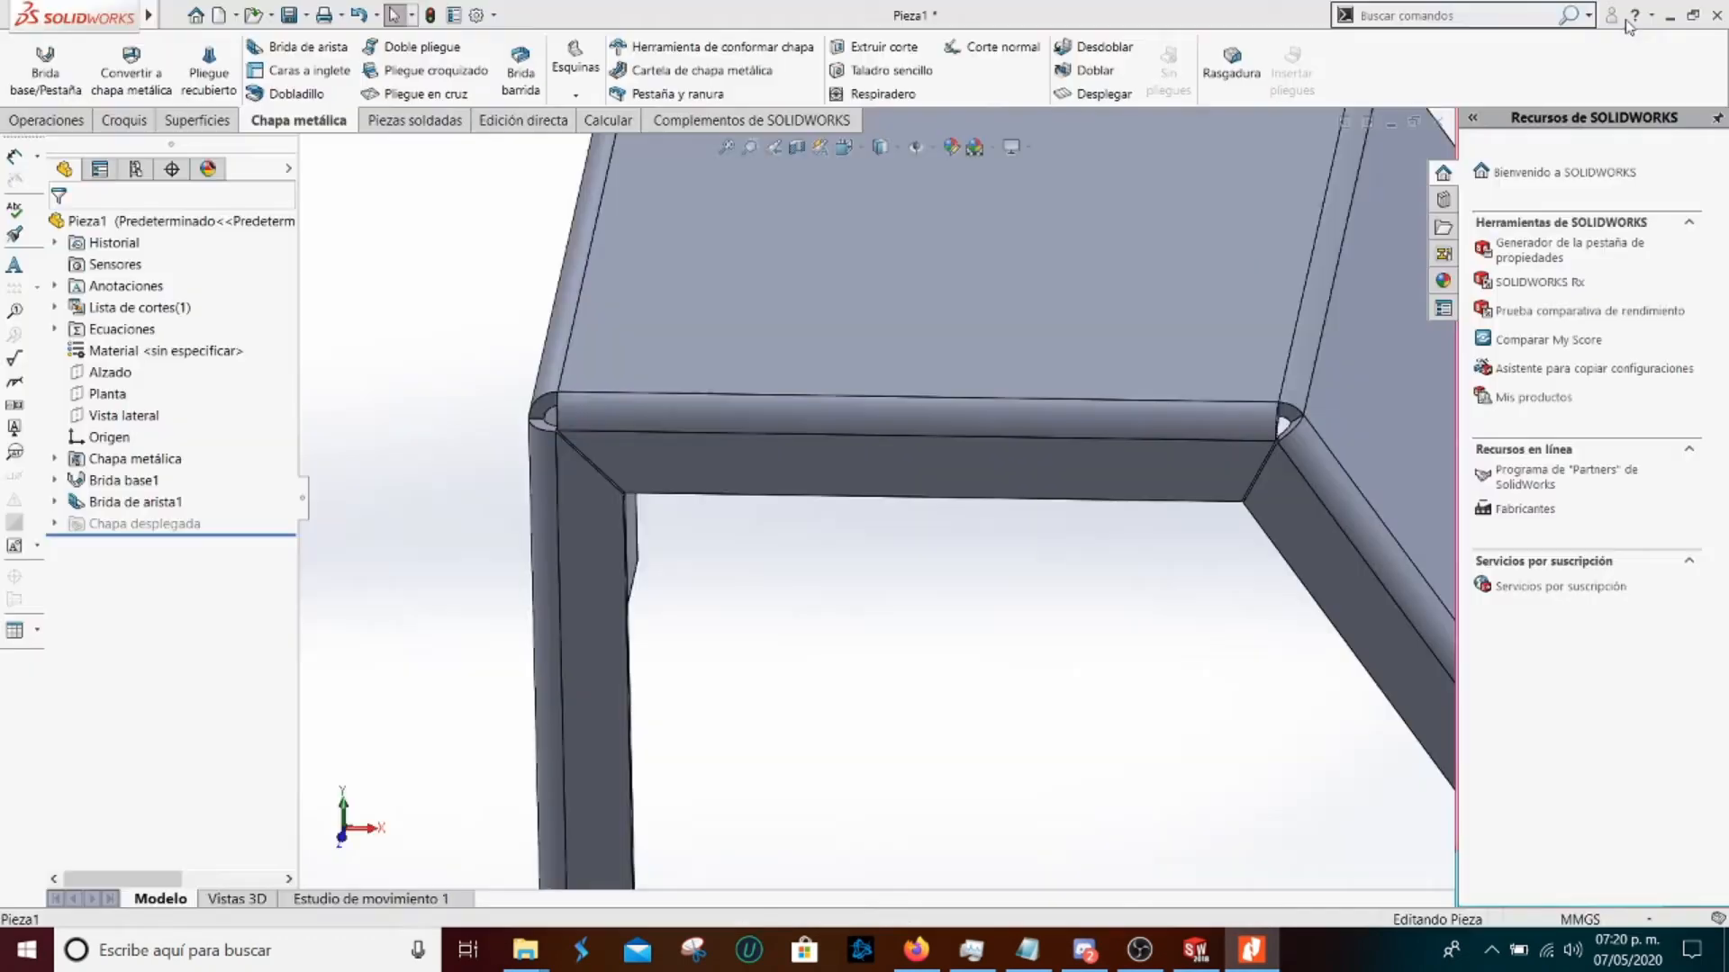
Start a new edge flange on the opposite side of the part and select its three inner edges
{"action": "scroll", "coordinate": [1131, 512], "scroll_direction": "up", "scroll_amount": 7}
{"action": "middle_click_drag", "start_coordinate": [1131, 475], "coordinate": [1052, 456]}
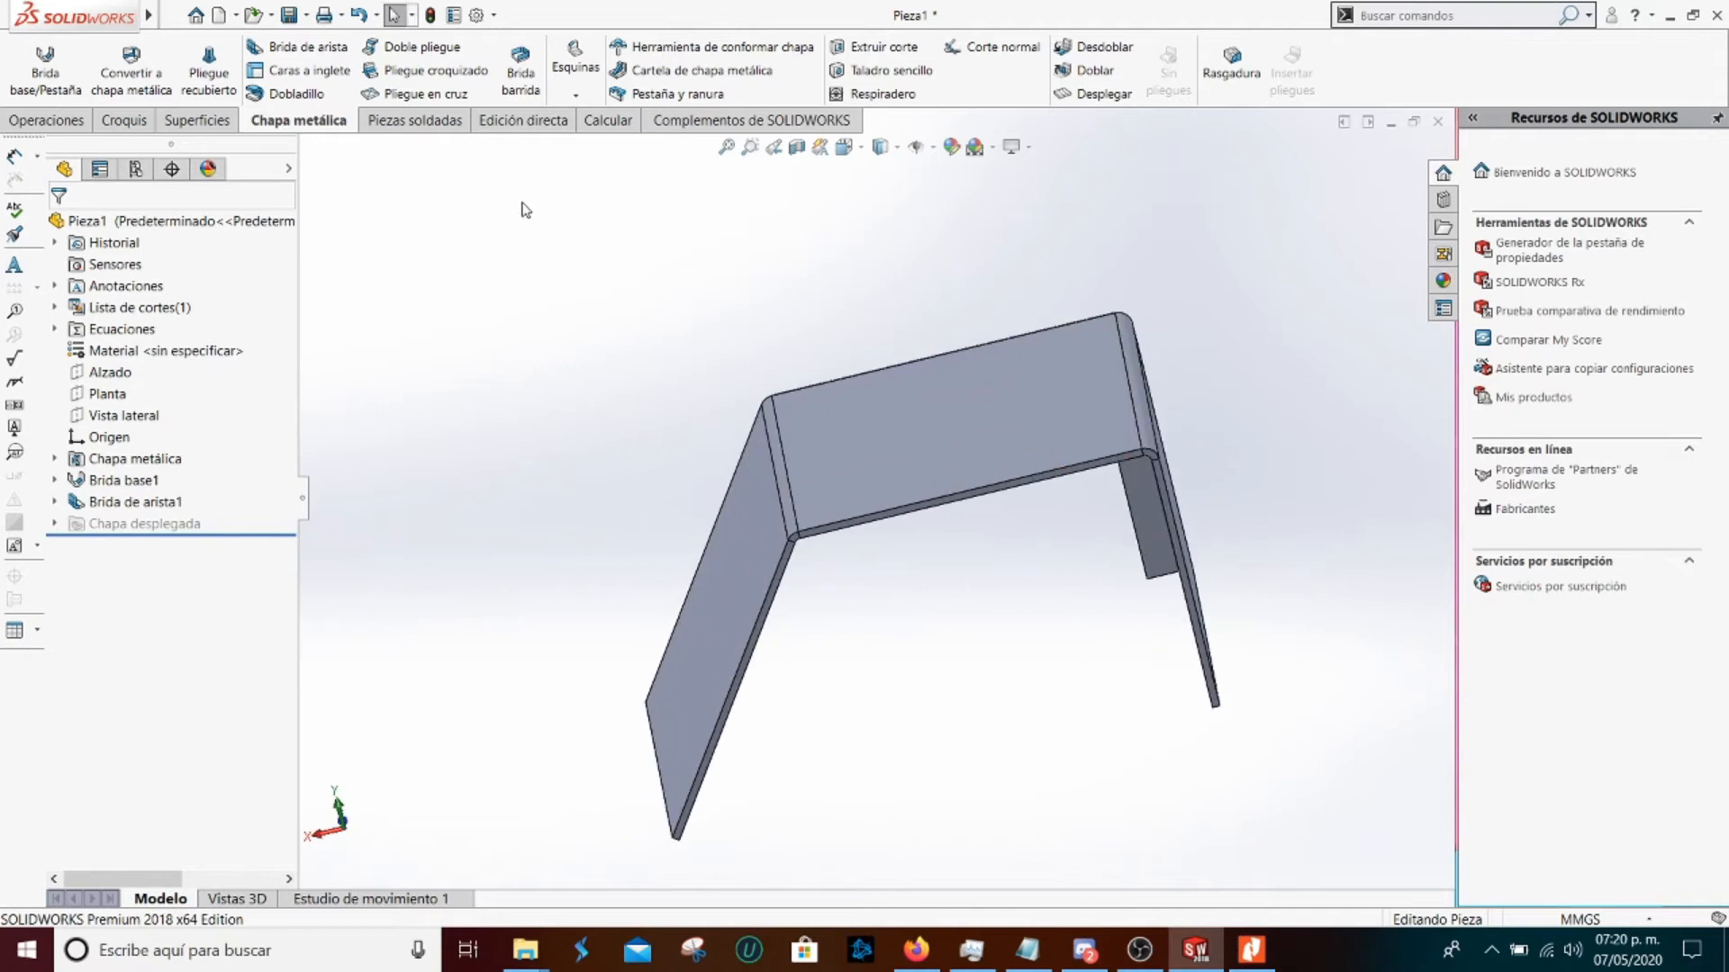
{"action": "left_click", "coordinate": [314, 52]}
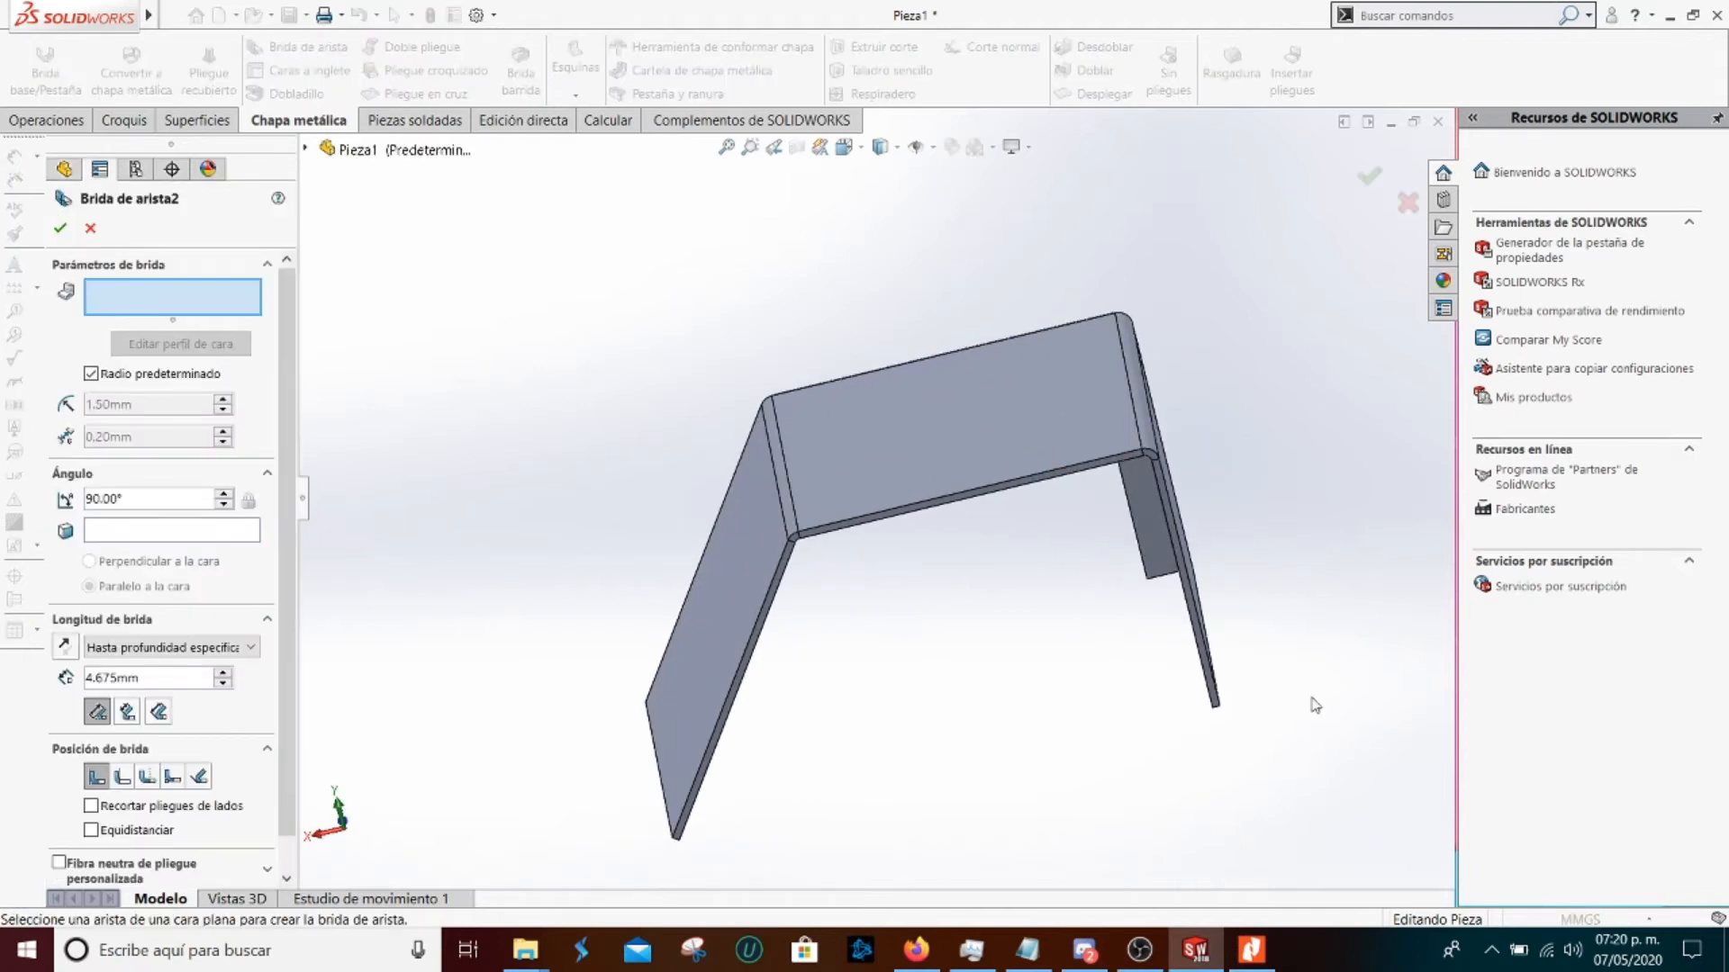
{"action": "scroll", "coordinate": [1161, 618], "scroll_direction": "down", "scroll_amount": 2}
{"action": "scroll", "coordinate": [694, 348], "scroll_direction": "down", "scroll_amount": 5}
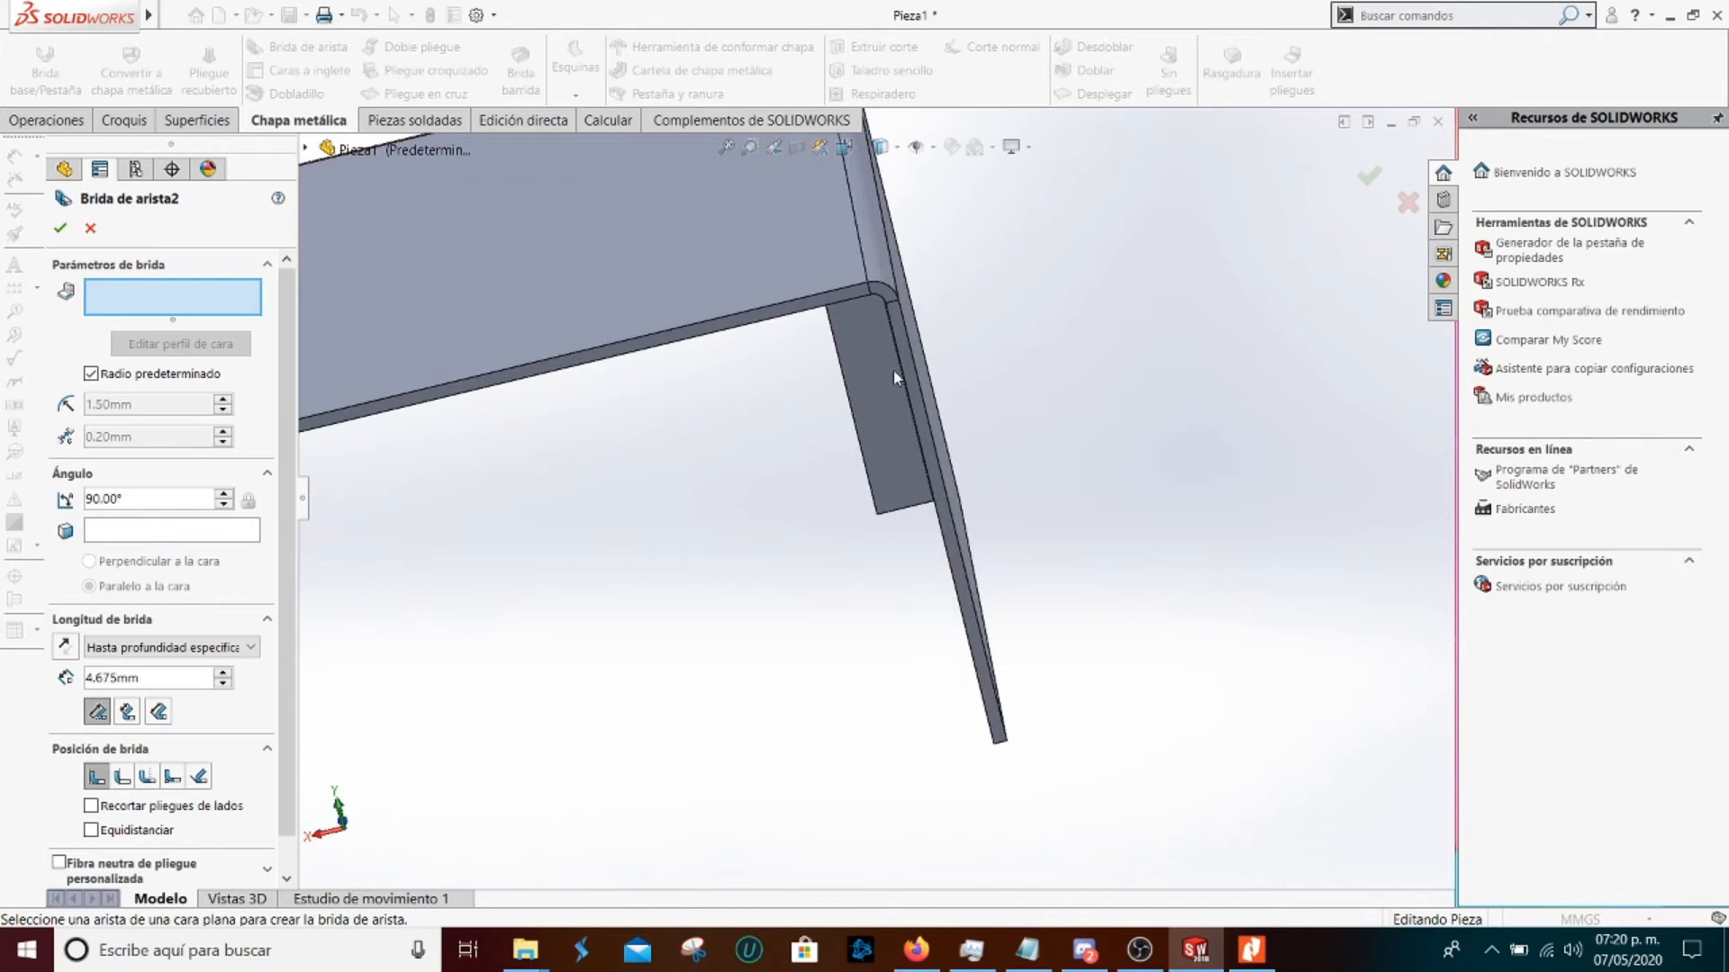
{"action": "middle_click_drag", "start_coordinate": [904, 371], "coordinate": [1113, 321]}
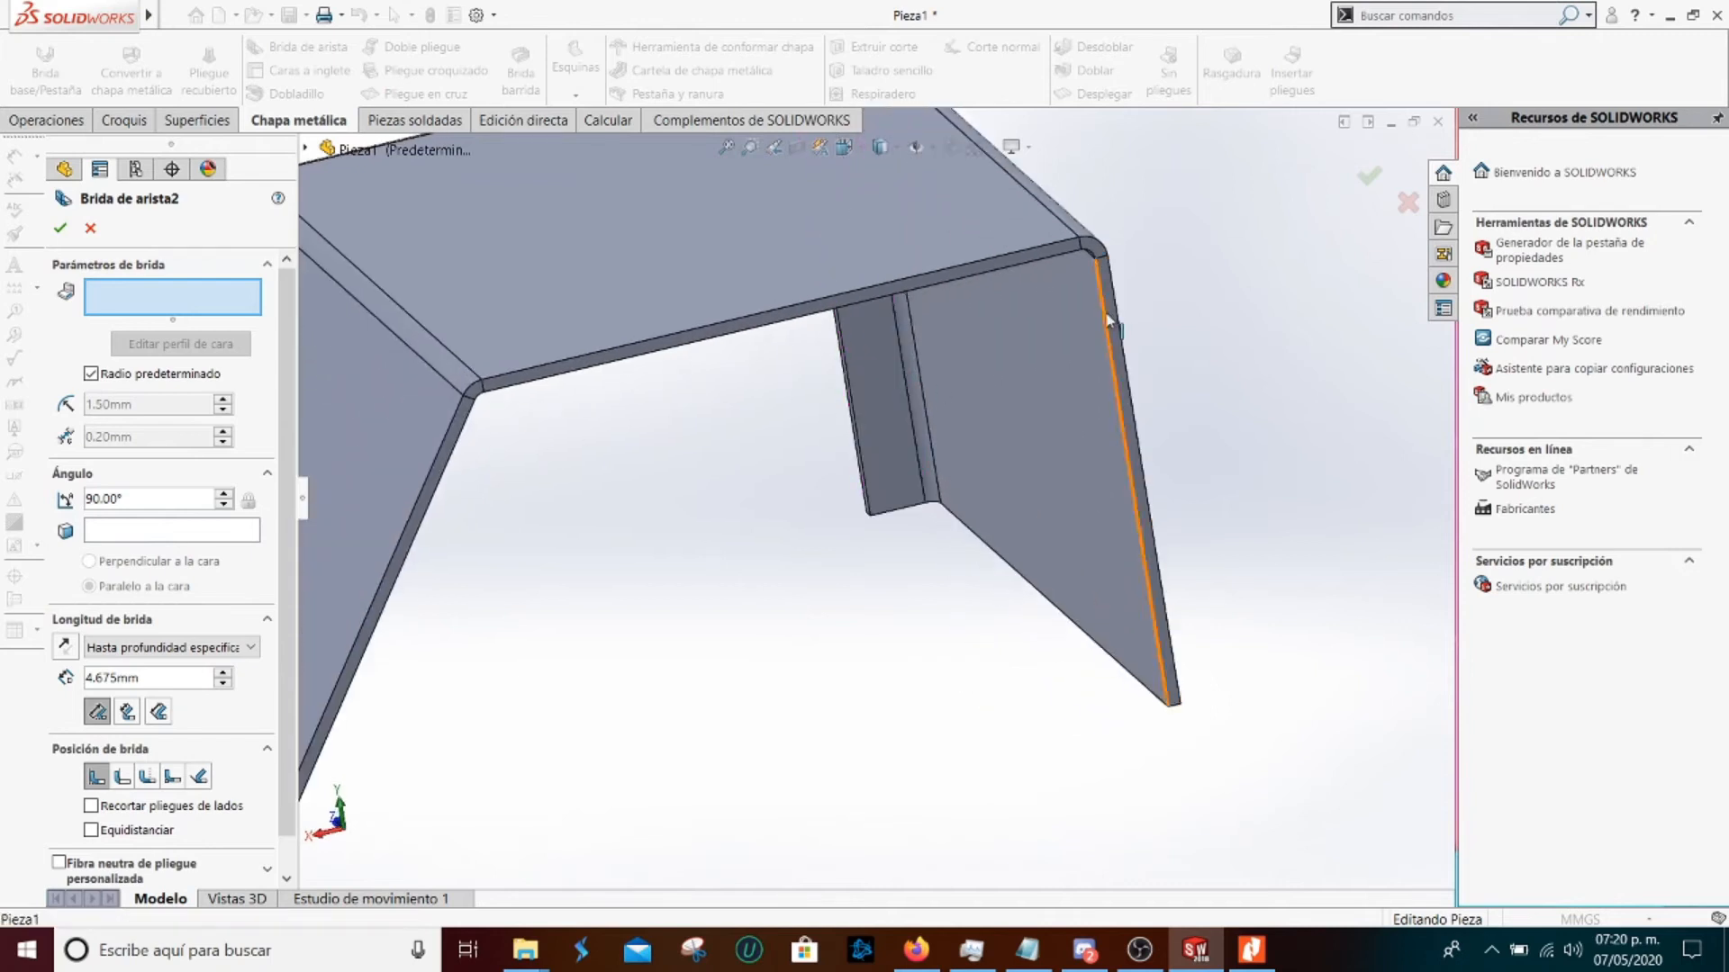
{"action": "left_click", "coordinate": [1108, 320]}
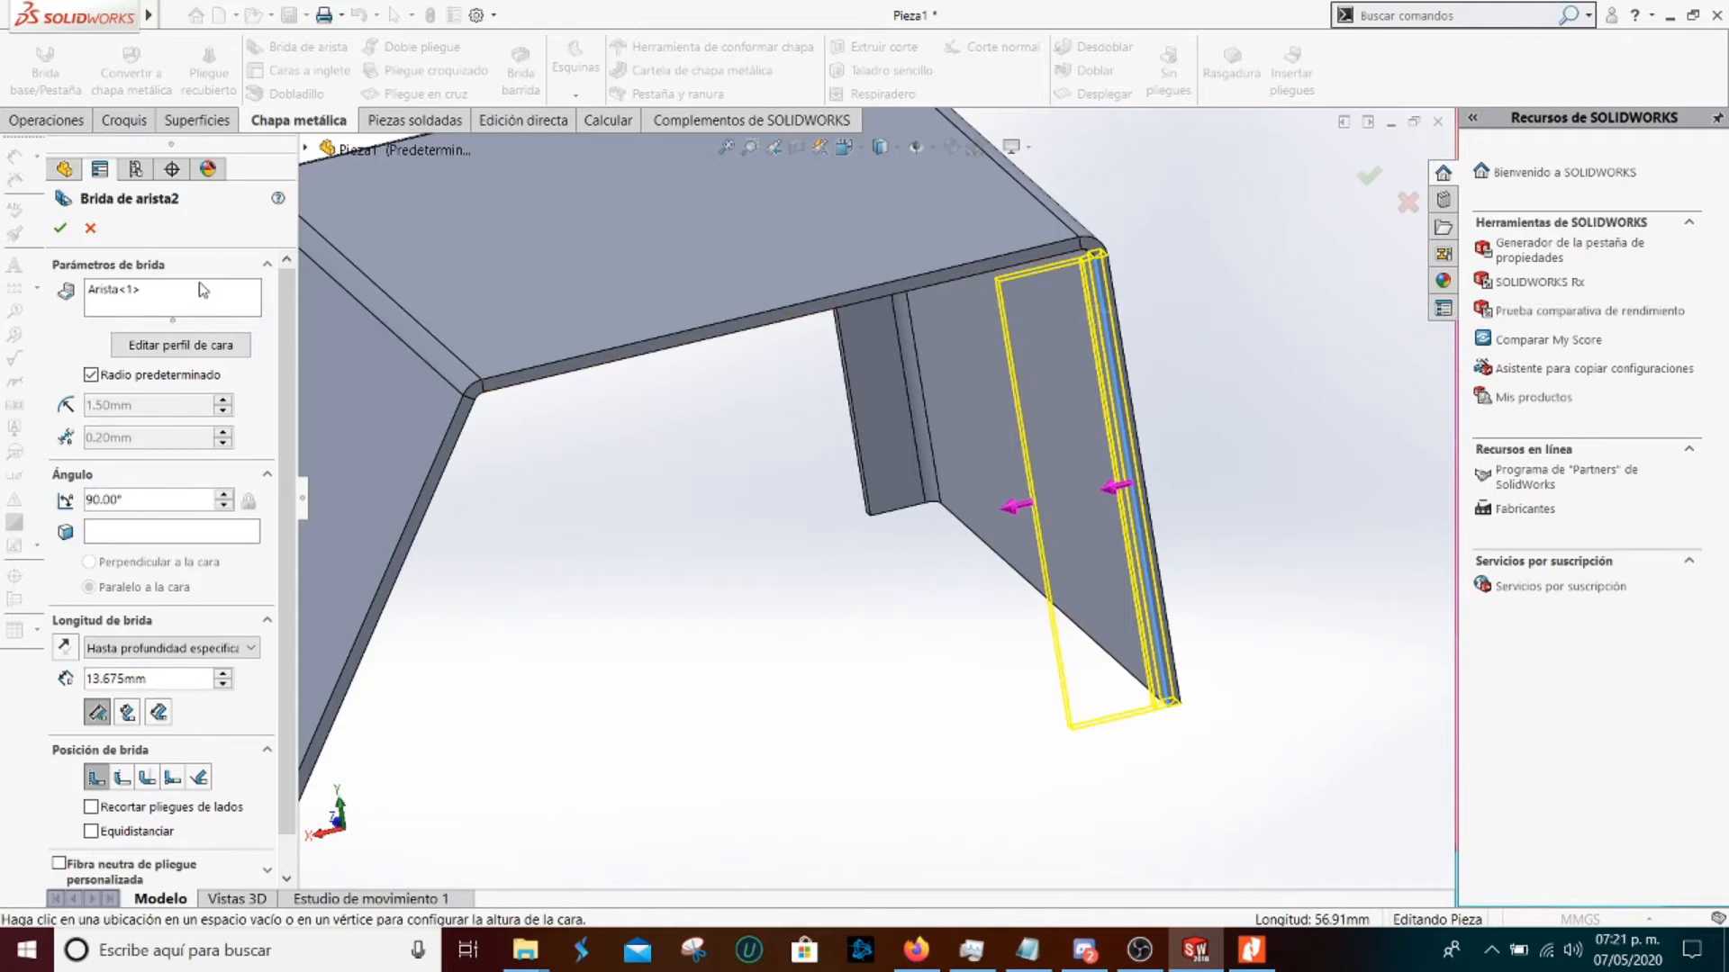
{"action": "left_click", "coordinate": [509, 380]}
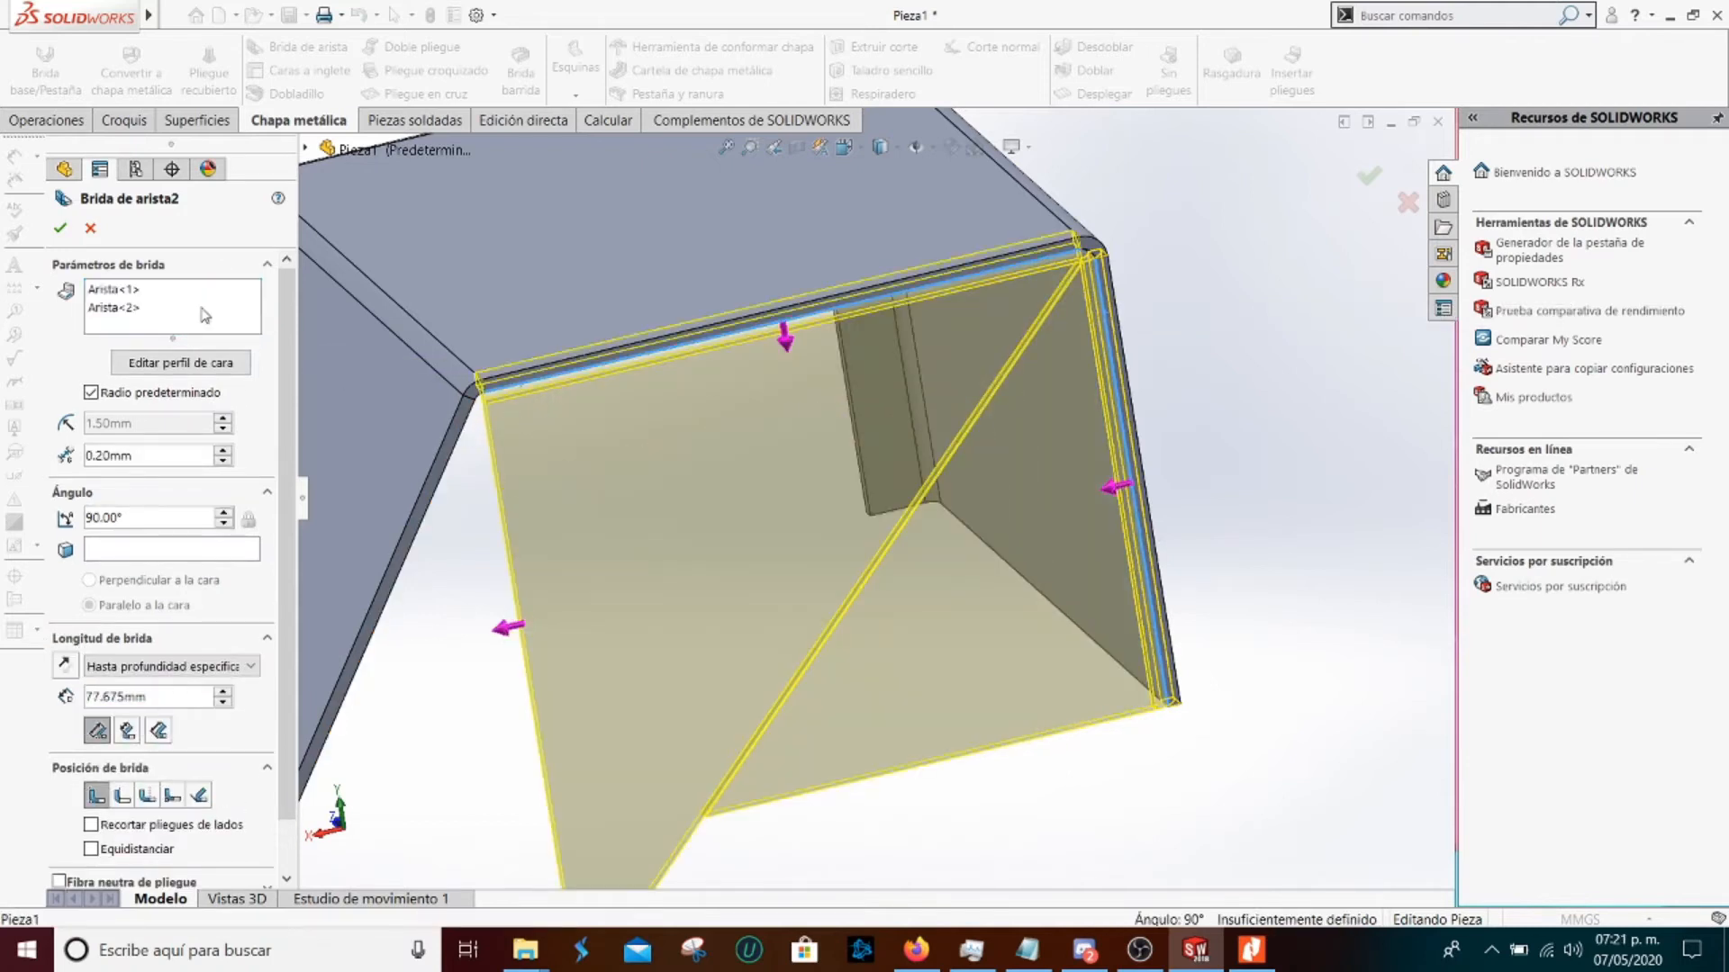
{"action": "left_click", "coordinate": [173, 309]}
{"action": "left_click", "coordinate": [453, 451]}
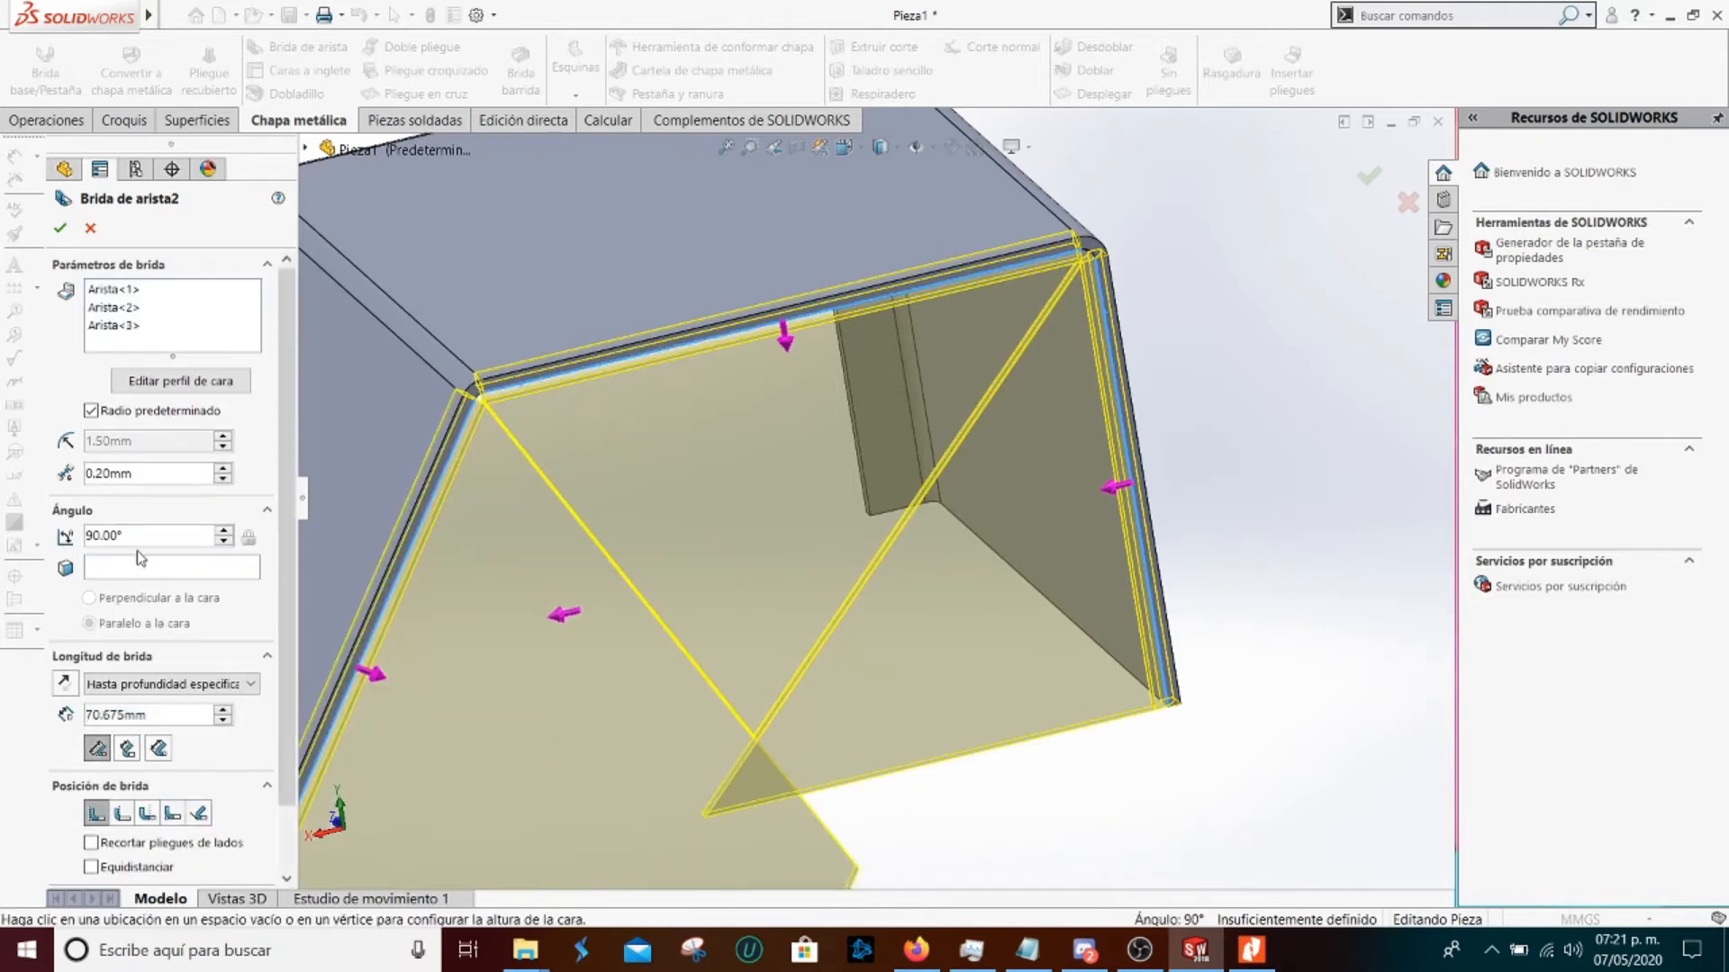
Set the edge flange length to 10 mm, enable trimming of side bends, and accept the flange
{"action": "left_click_drag", "start_coordinate": [188, 725], "coordinate": [85, 722]}
{"action": "type", "text": "10"}
{"action": "key", "text": "Return"}
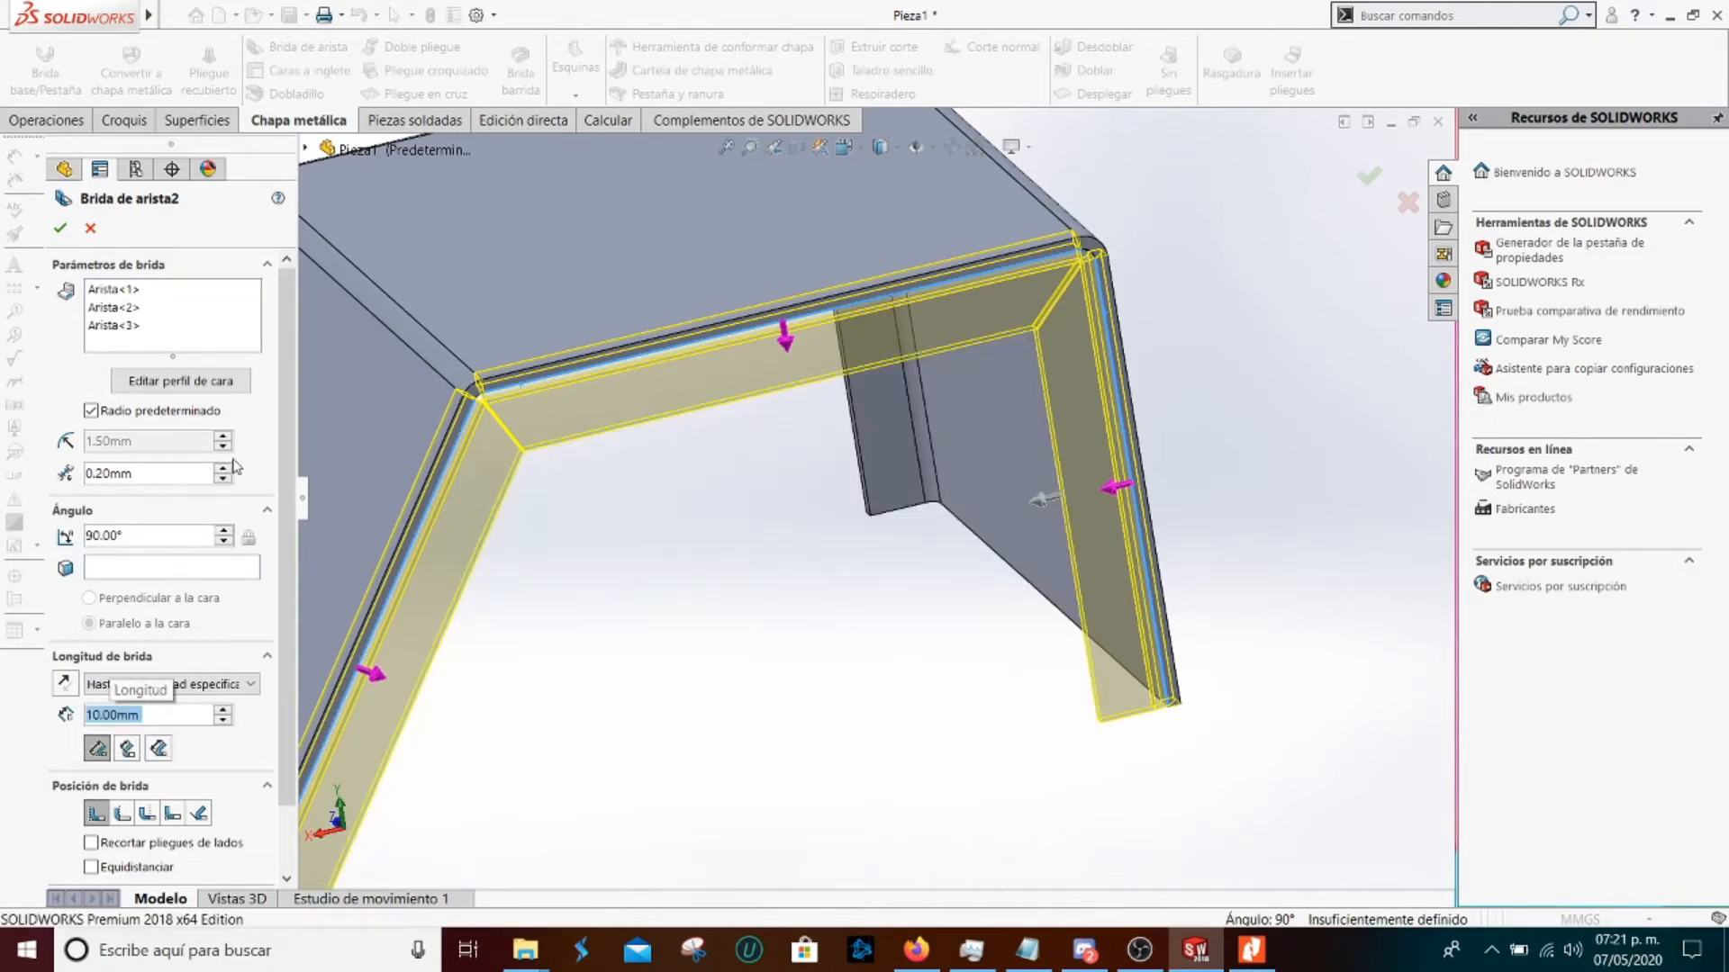
{"action": "left_click_drag", "start_coordinate": [284, 456], "coordinate": [280, 527]}
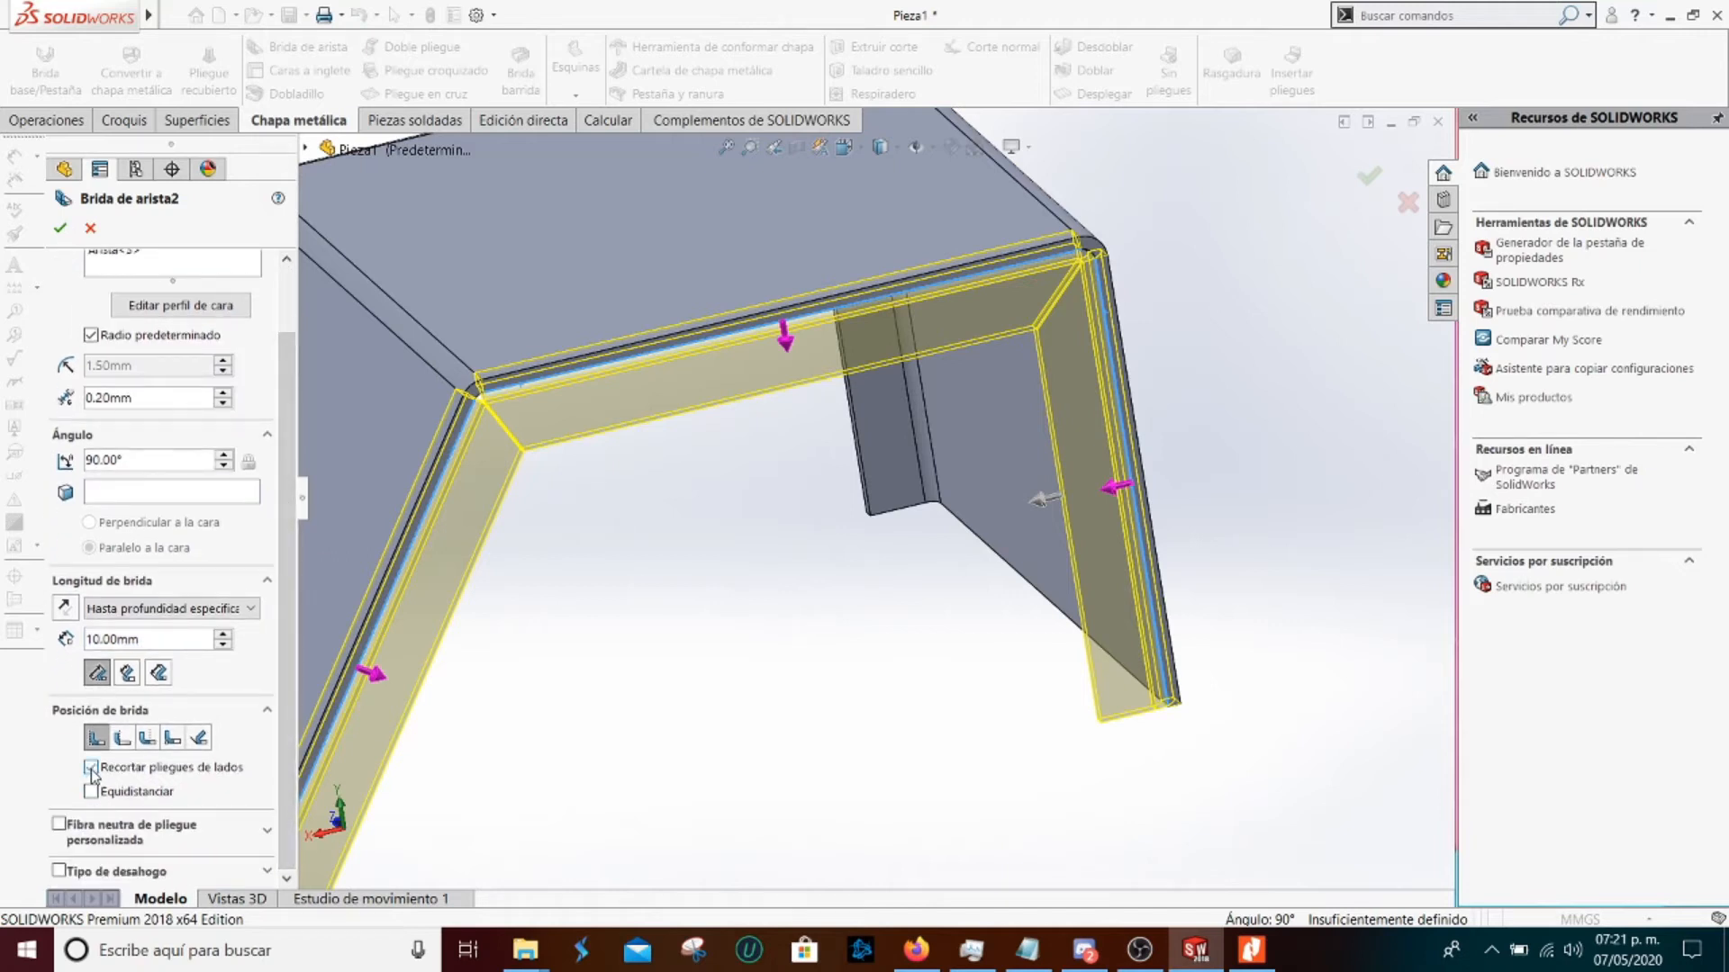
{"action": "left_click", "coordinate": [59, 226]}
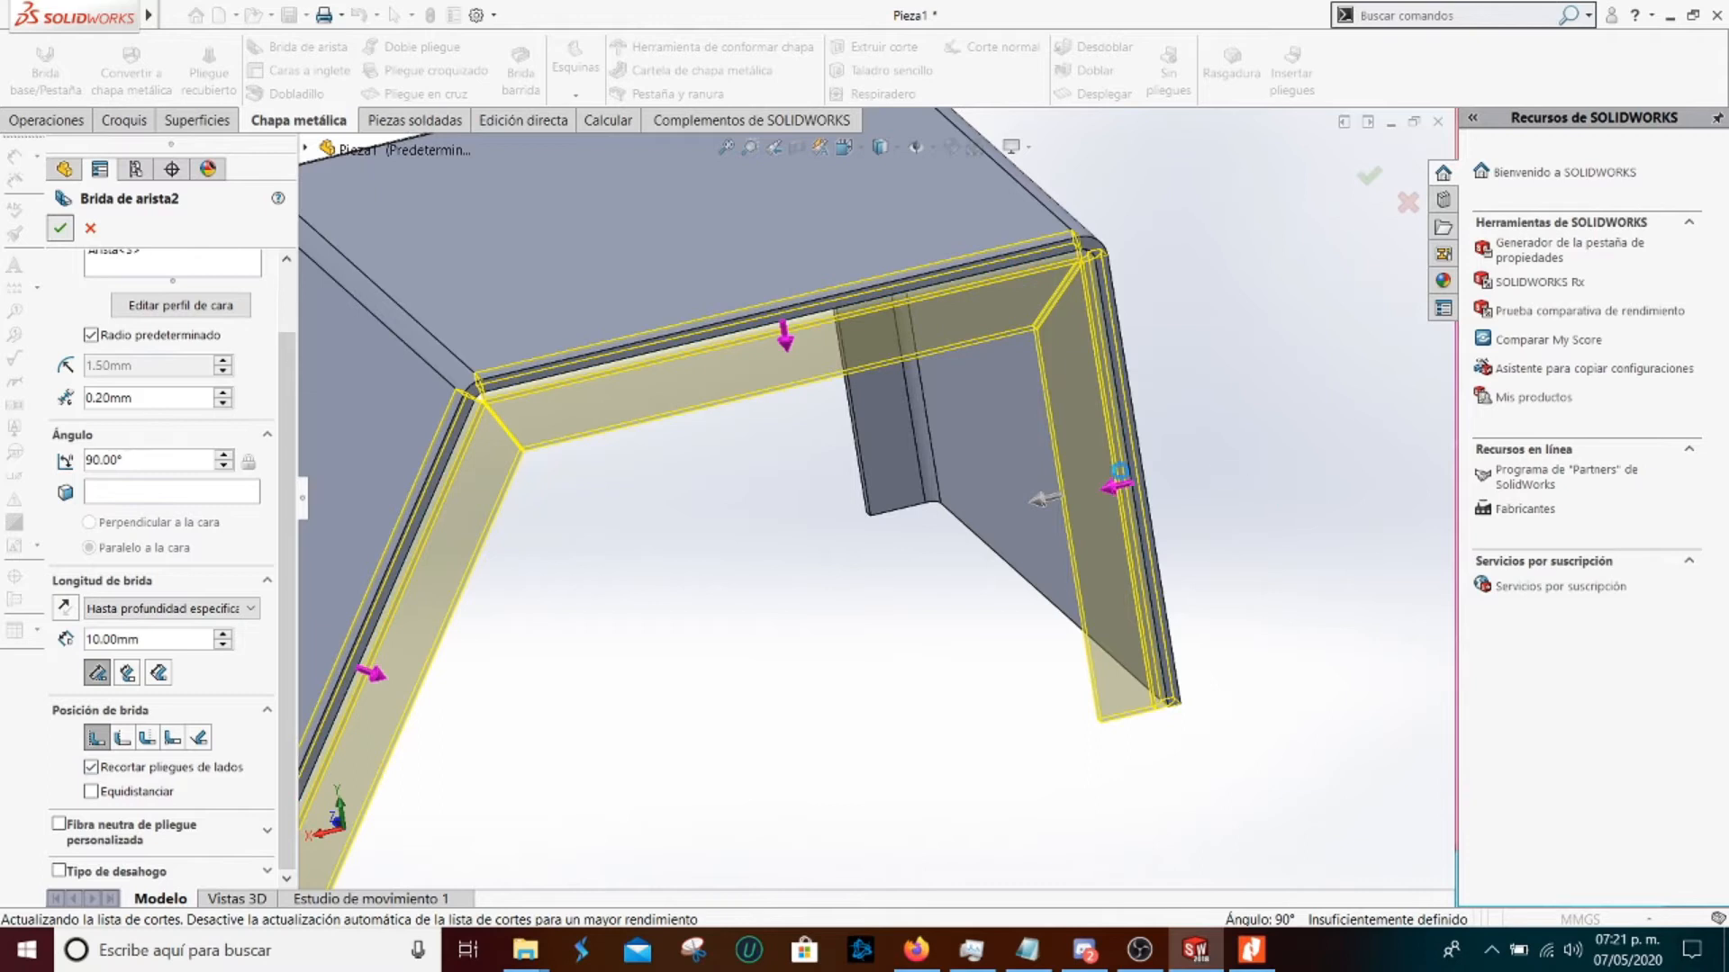
Flatten the sheet metal part to inspect its flat pattern, fold it back, and view both flanged sides
{"action": "scroll", "coordinate": [888, 574], "scroll_direction": "up", "scroll_amount": 3}
{"action": "middle_click_drag", "start_coordinate": [888, 574], "coordinate": [810, 387]}
{"action": "left_click", "coordinate": [1098, 94]}
{"action": "middle_click_drag", "start_coordinate": [836, 436], "coordinate": [802, 364]}
{"action": "scroll", "coordinate": [804, 371], "scroll_direction": "down", "scroll_amount": 3}
{"action": "scroll", "coordinate": [810, 360], "scroll_direction": "up", "scroll_amount": 2}
{"action": "left_click", "coordinate": [1090, 93]}
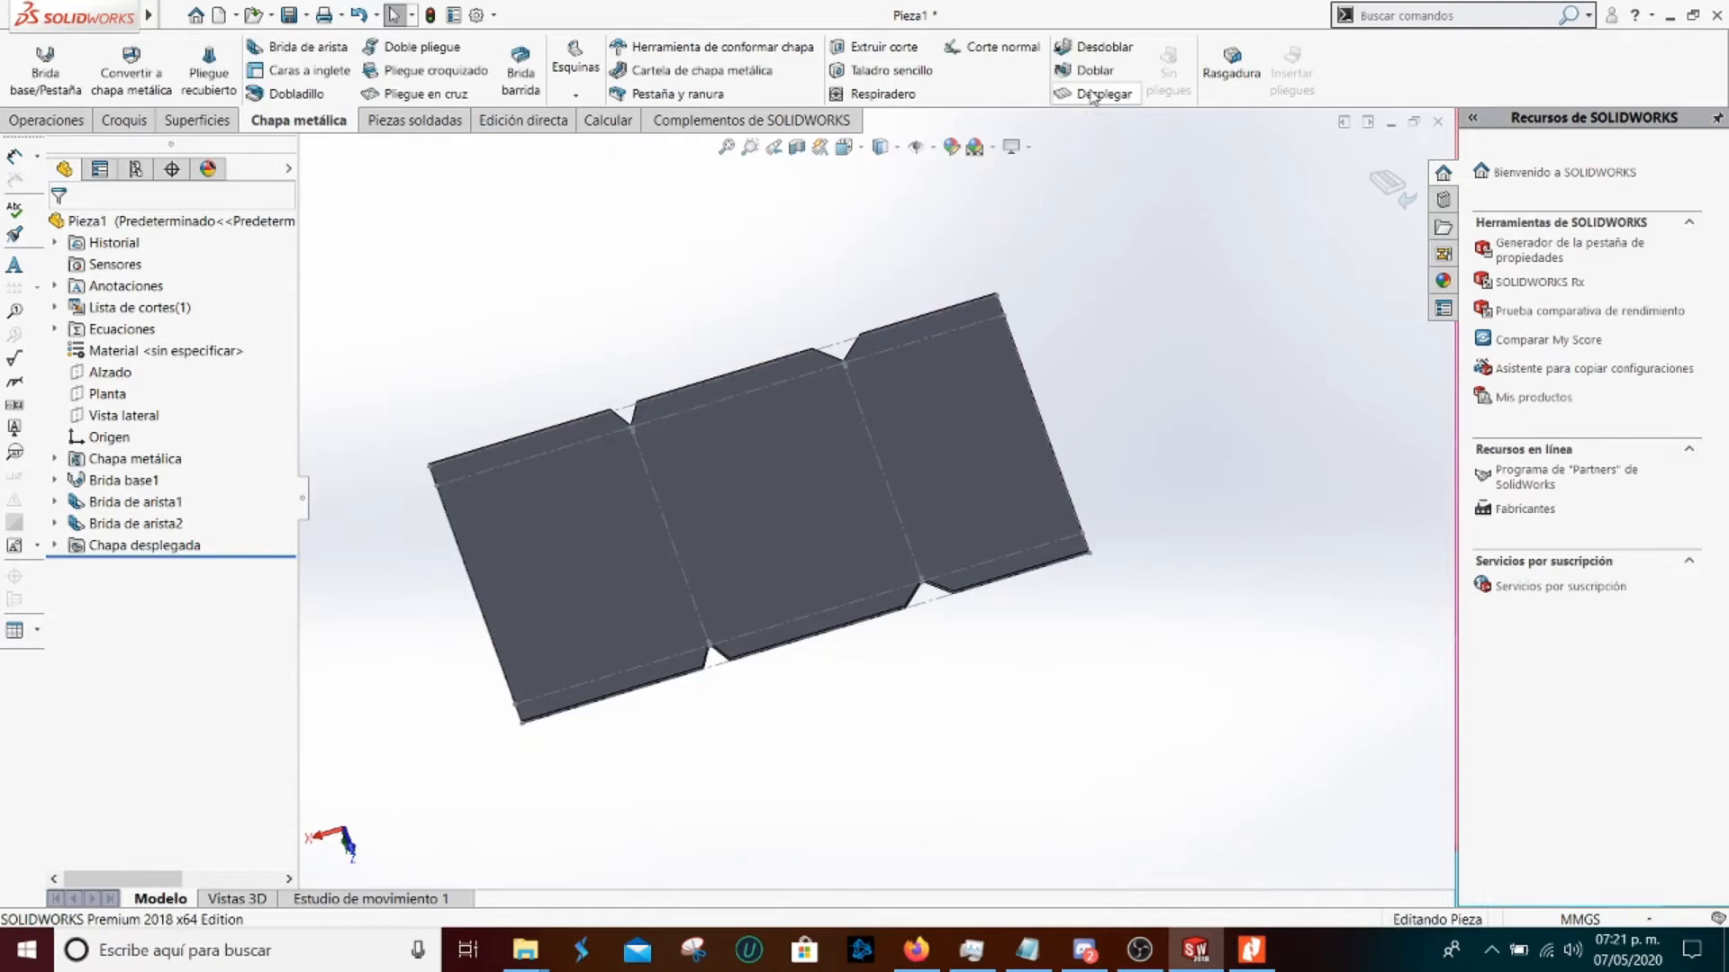
{"action": "middle_click_drag", "start_coordinate": [1018, 432], "coordinate": [571, 630]}
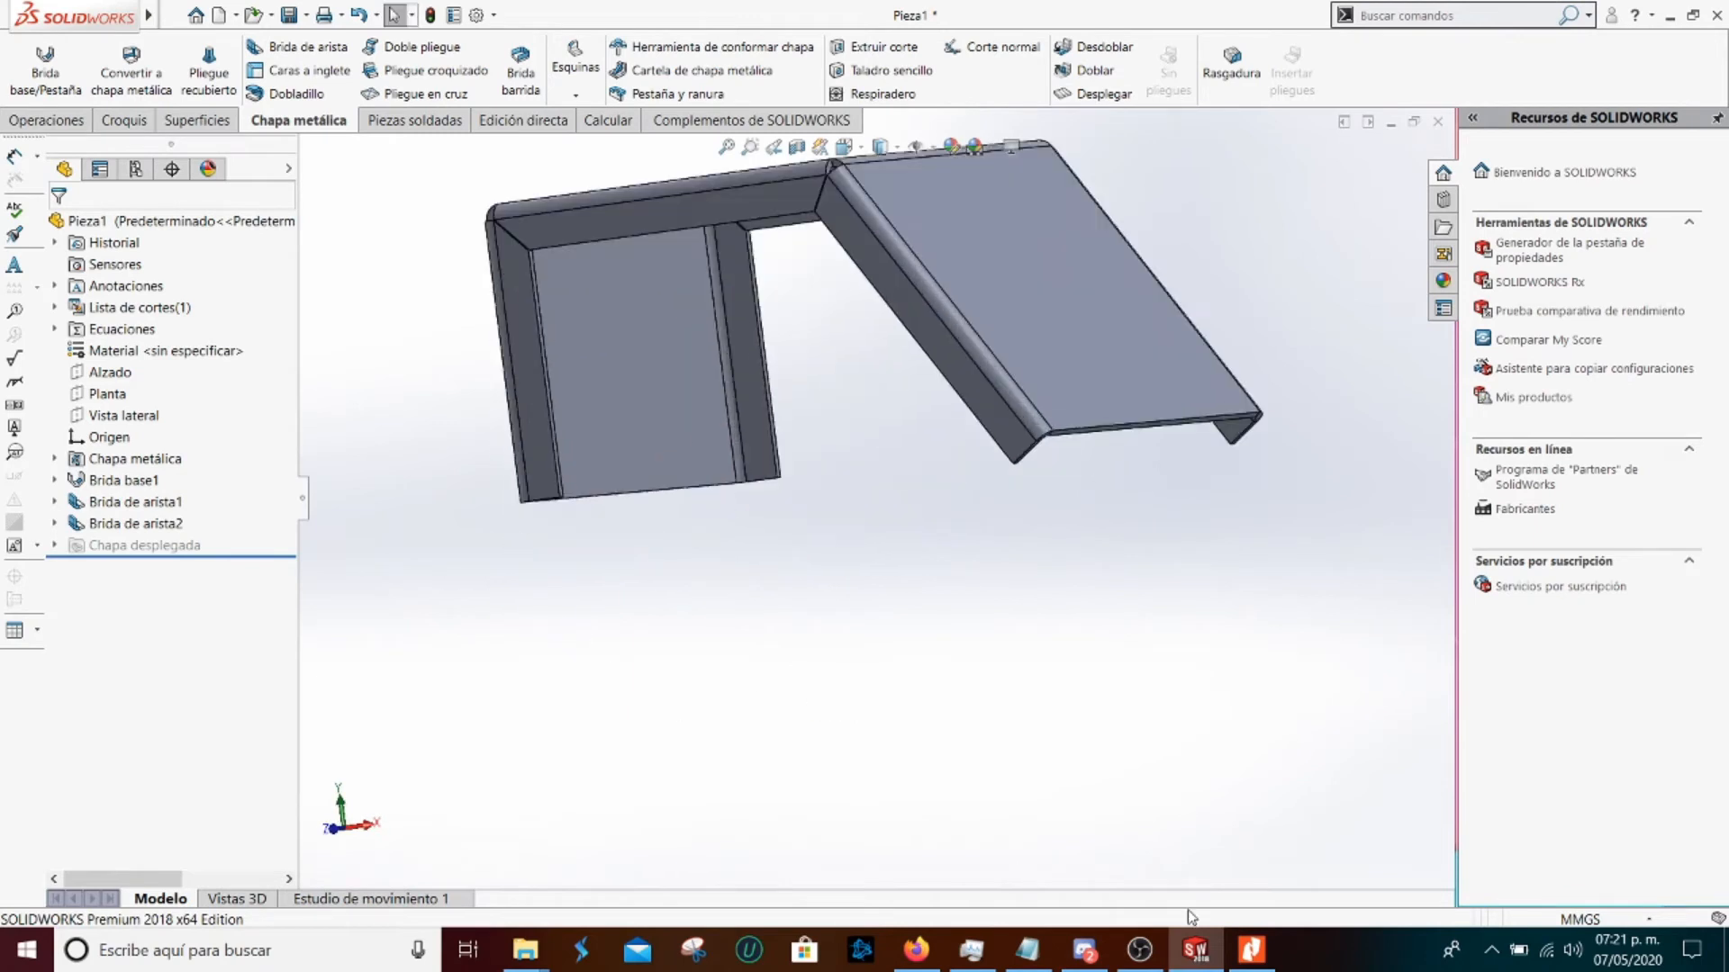
Switch to the PDF manual and read section 4.4 Pestaña, step 6, through the centred rectangle figure on page 60
{"action": "left_click", "coordinate": [1252, 950]}
{"action": "scroll", "coordinate": [706, 606], "scroll_direction": "down", "scroll_amount": 7}
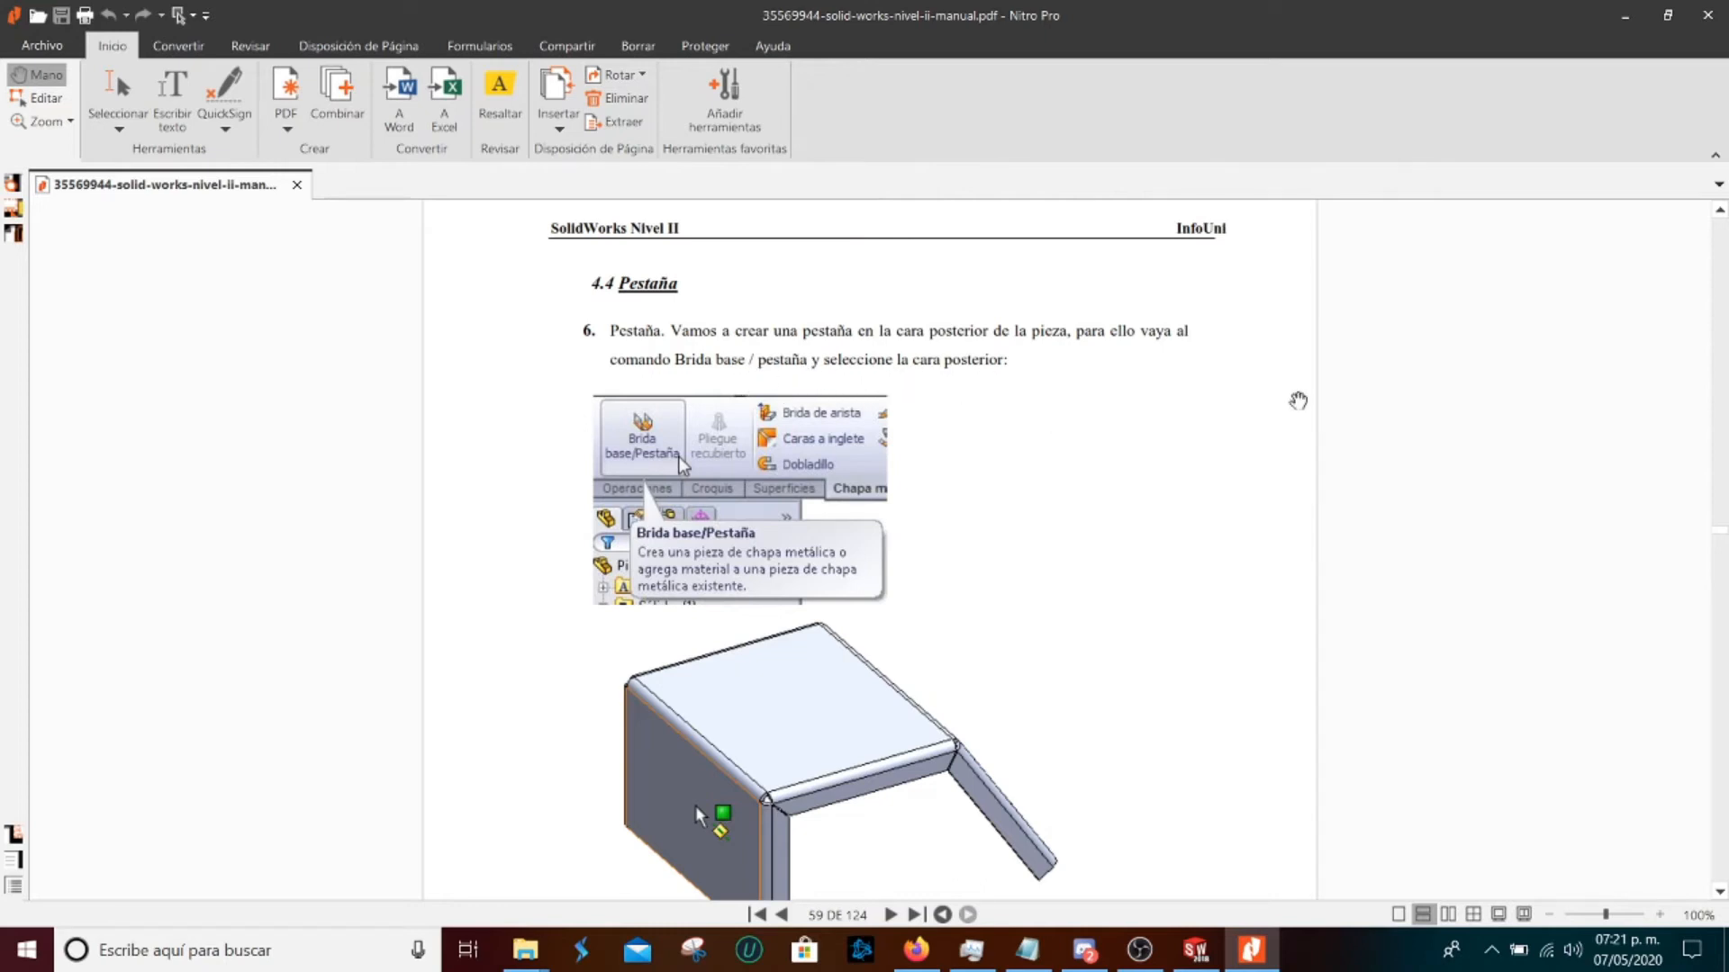
{"action": "scroll", "coordinate": [1057, 495], "scroll_direction": "down", "scroll_amount": 10}
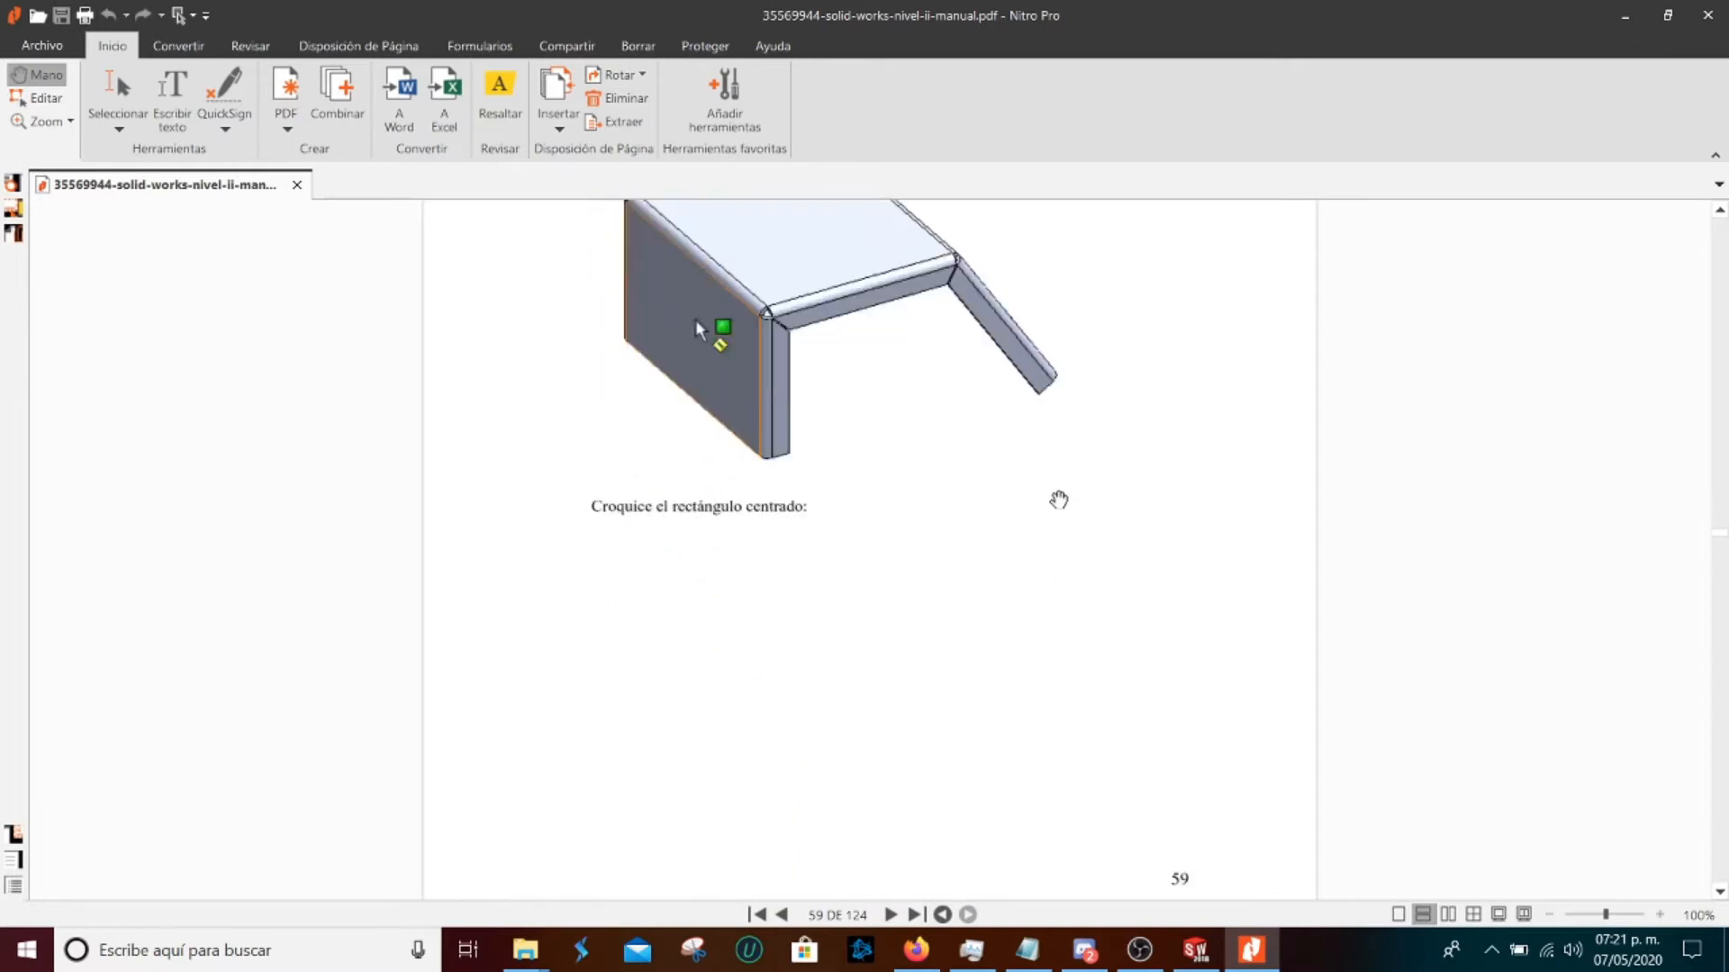
{"action": "scroll", "coordinate": [1059, 497], "scroll_direction": "down", "scroll_amount": 5}
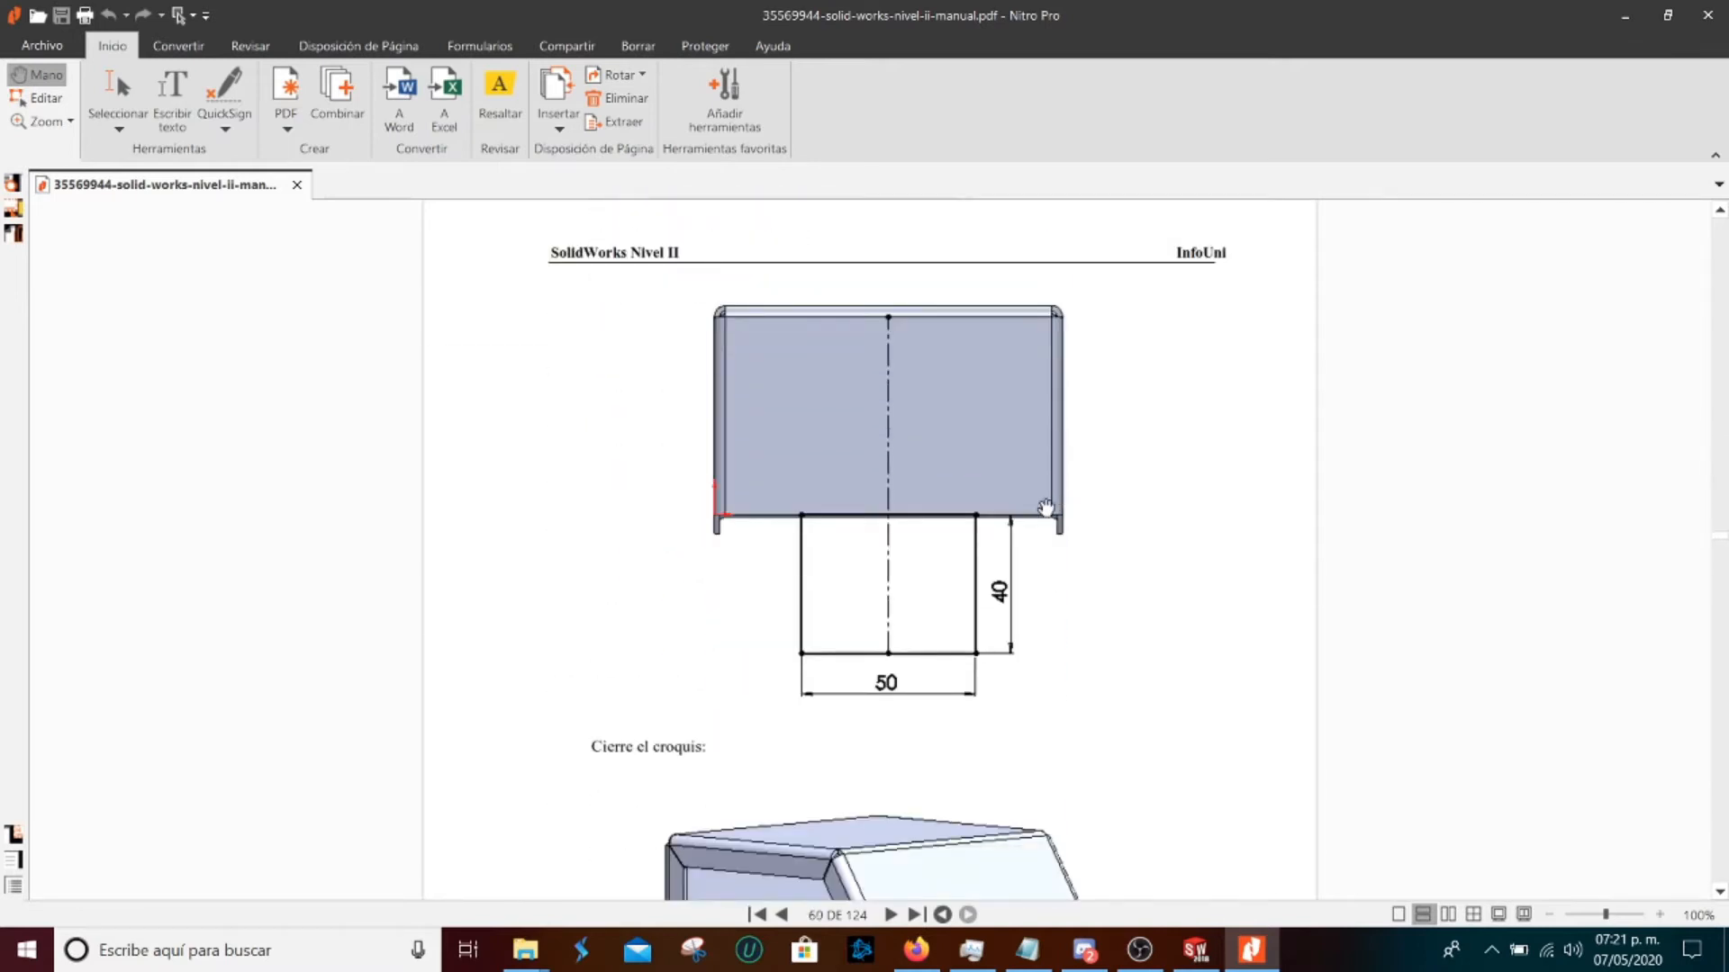
{"action": "scroll", "coordinate": [1036, 521], "scroll_direction": "down", "scroll_amount": 7}
{"action": "scroll", "coordinate": [1000, 533], "scroll_direction": "up", "scroll_amount": 10}
{"action": "scroll", "coordinate": [1001, 533], "scroll_direction": "up", "scroll_amount": 13}
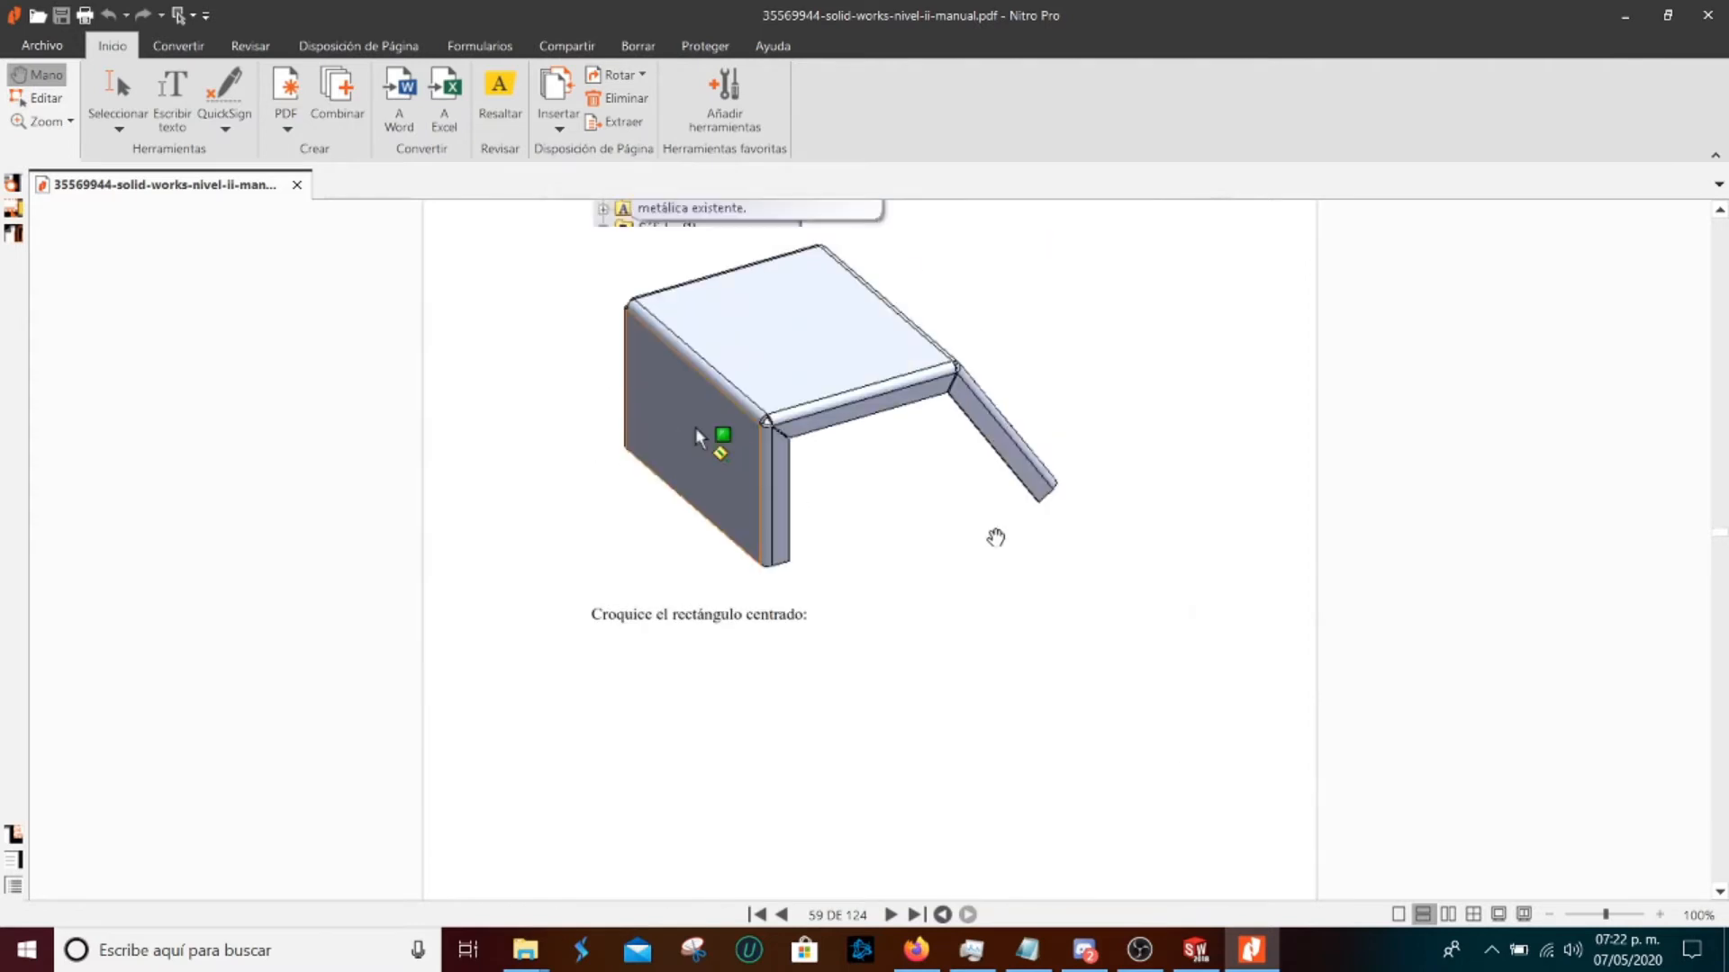
{"action": "scroll", "coordinate": [698, 639], "scroll_direction": "up", "scroll_amount": 3}
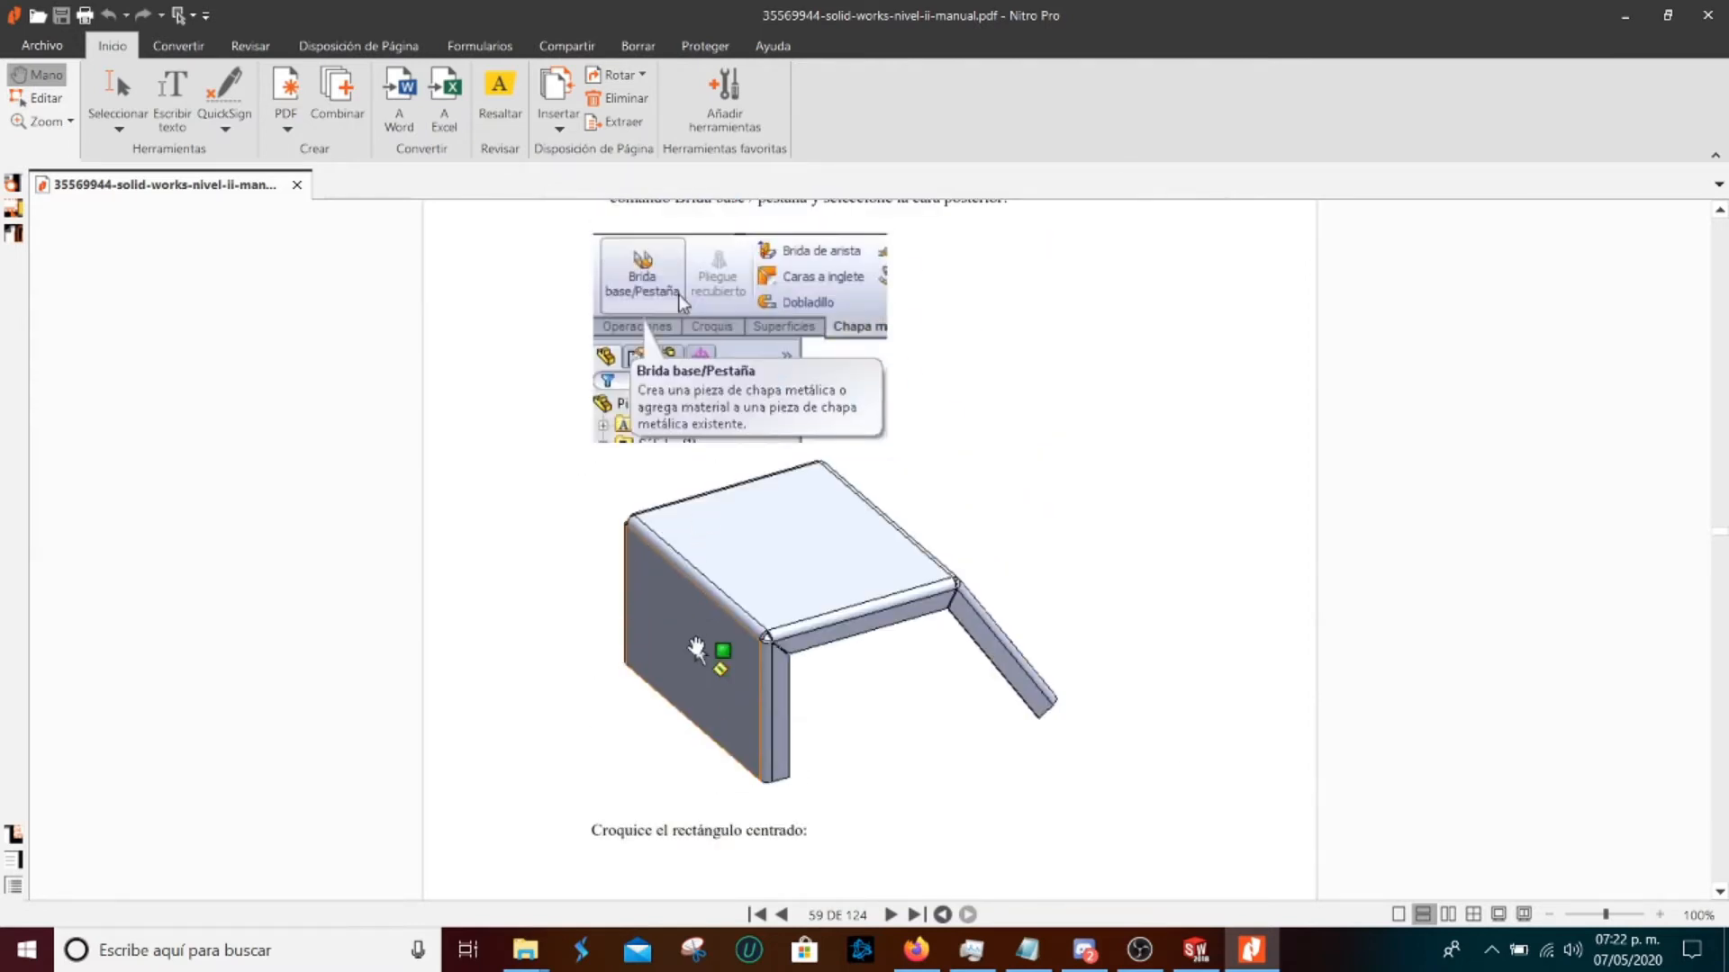
{"action": "scroll", "coordinate": [693, 657], "scroll_direction": "down", "scroll_amount": 10}
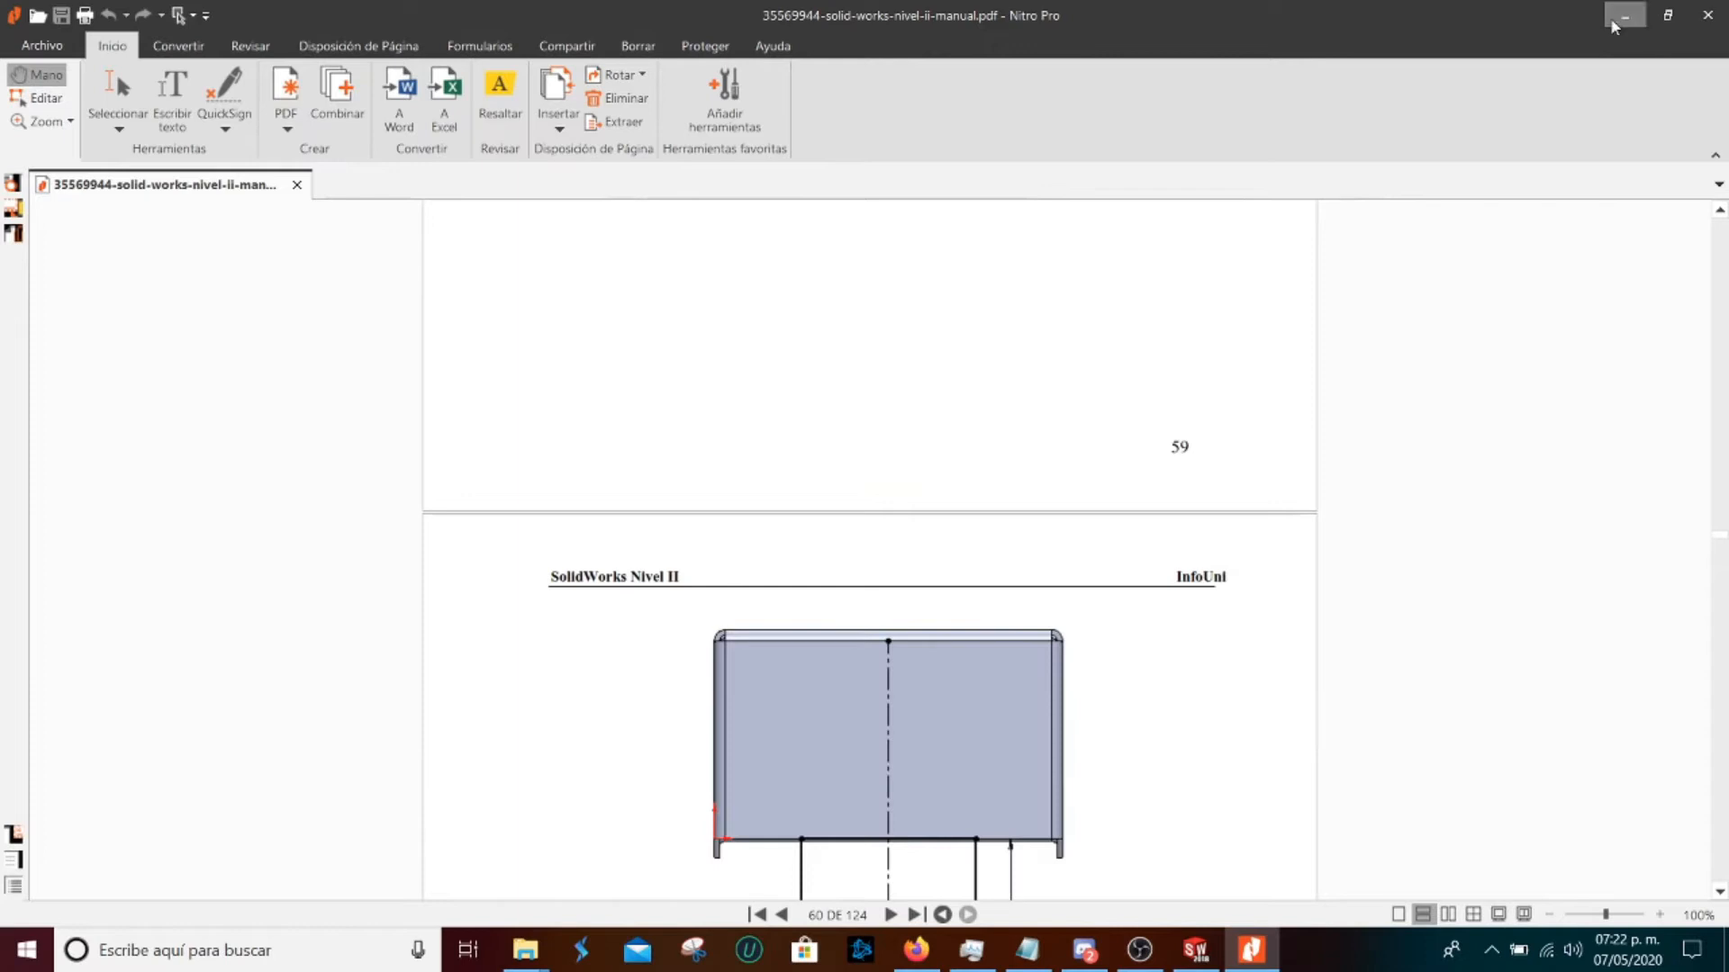
Return to SOLIDWORKS and start a Base Flange/Tab sketch on the part's rear face
{"action": "key", "text": "alt+Tab"}
{"action": "middle_click_drag", "start_coordinate": [713, 595], "coordinate": [745, 329]}
{"action": "left_click", "coordinate": [745, 328]}
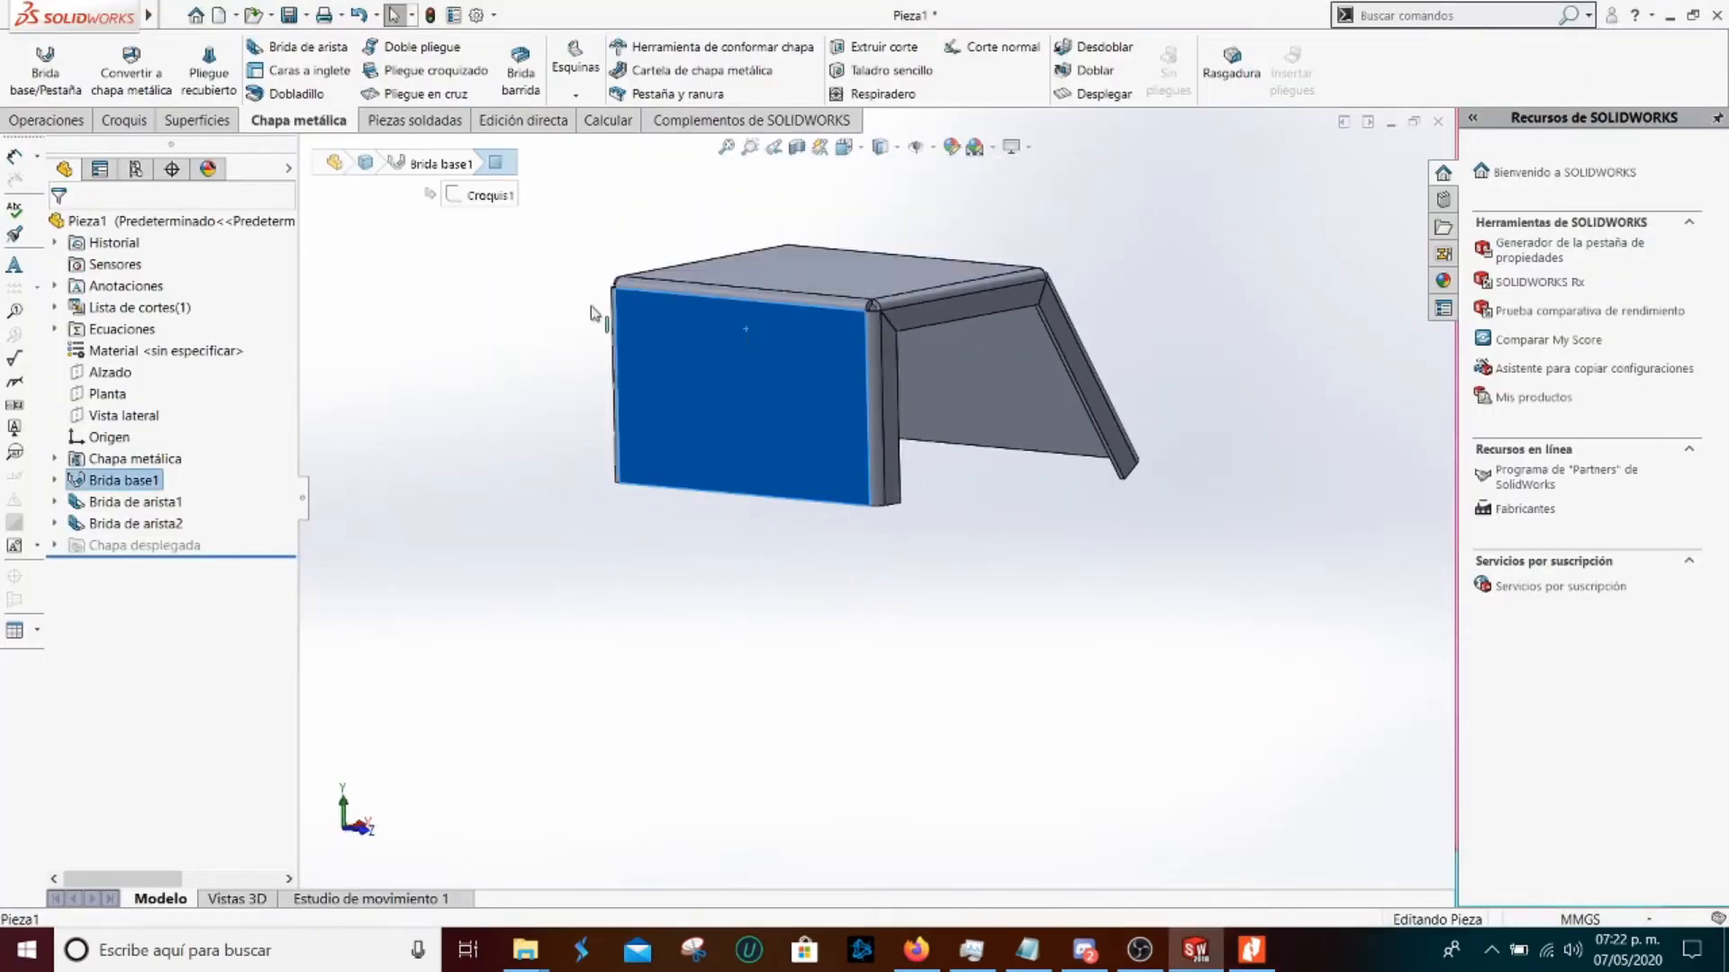
{"action": "left_click", "coordinate": [44, 63]}
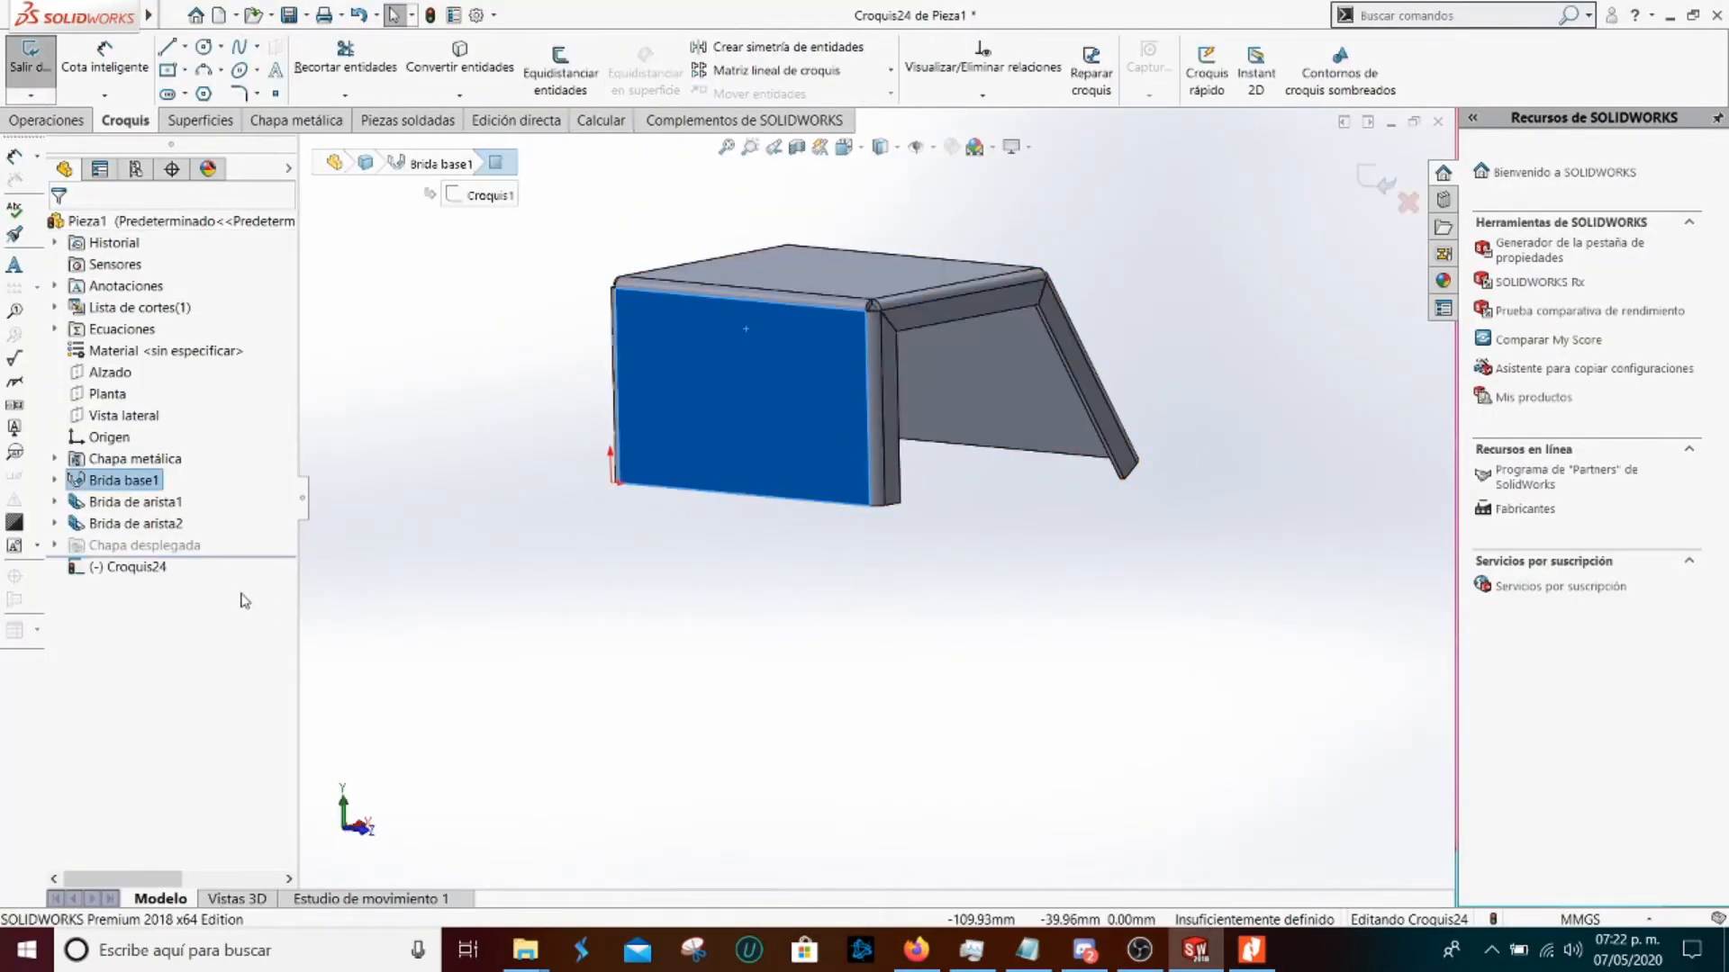
Check the tab sketch figure on page 60 of the PDF manual and return to SOLIDWORKS
{"action": "left_click", "coordinate": [1251, 950]}
{"action": "scroll", "coordinate": [896, 544], "scroll_direction": "down", "scroll_amount": 4}
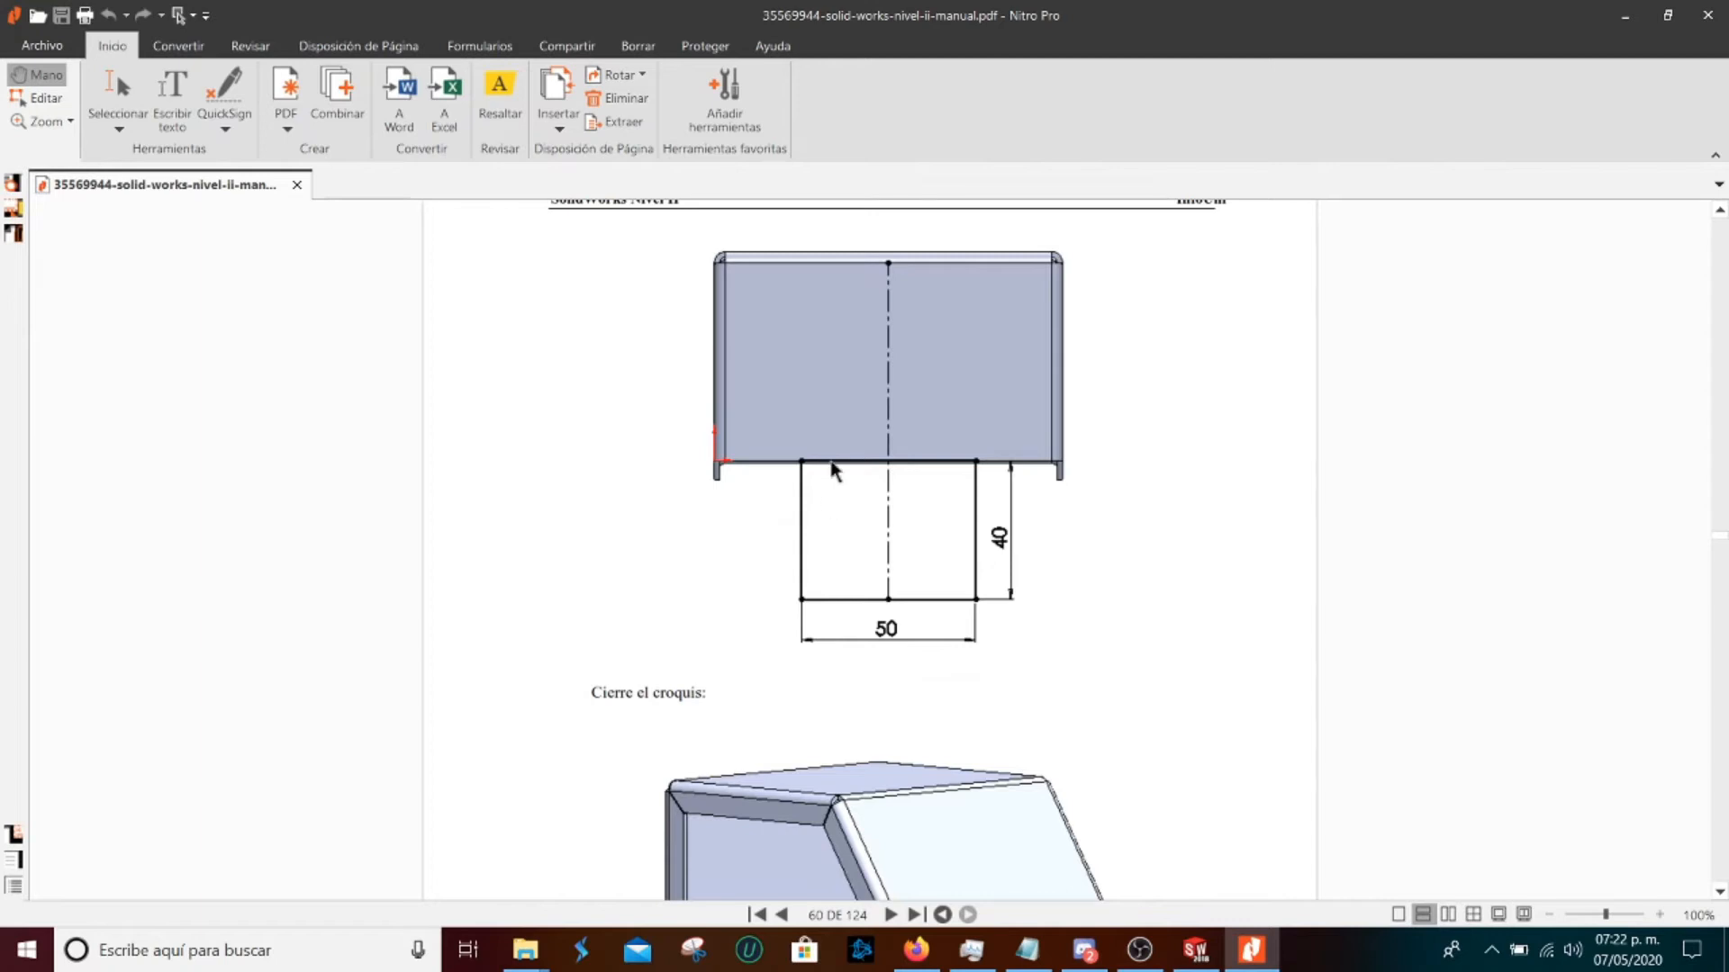
{"action": "left_click", "coordinate": [1256, 953]}
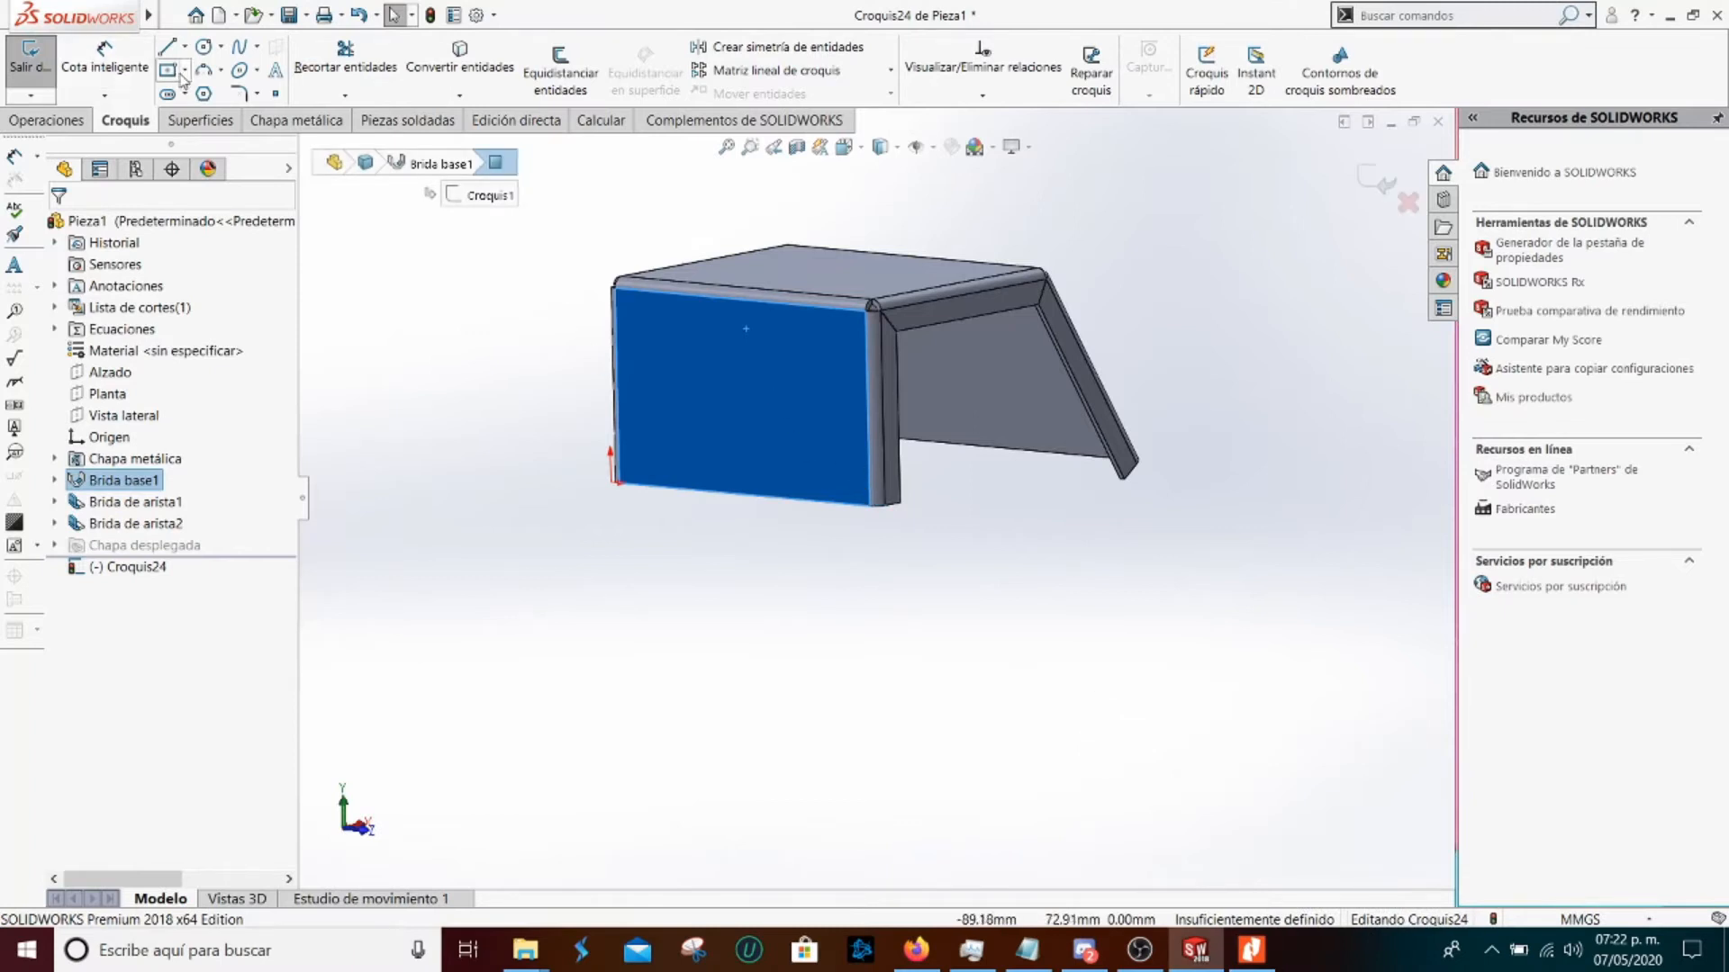
View the sketch plane head-on and sketch a centre rectangle, wider than tall, just below the rear face
{"action": "left_click", "coordinate": [185, 70]}
{"action": "left_click", "coordinate": [193, 122]}
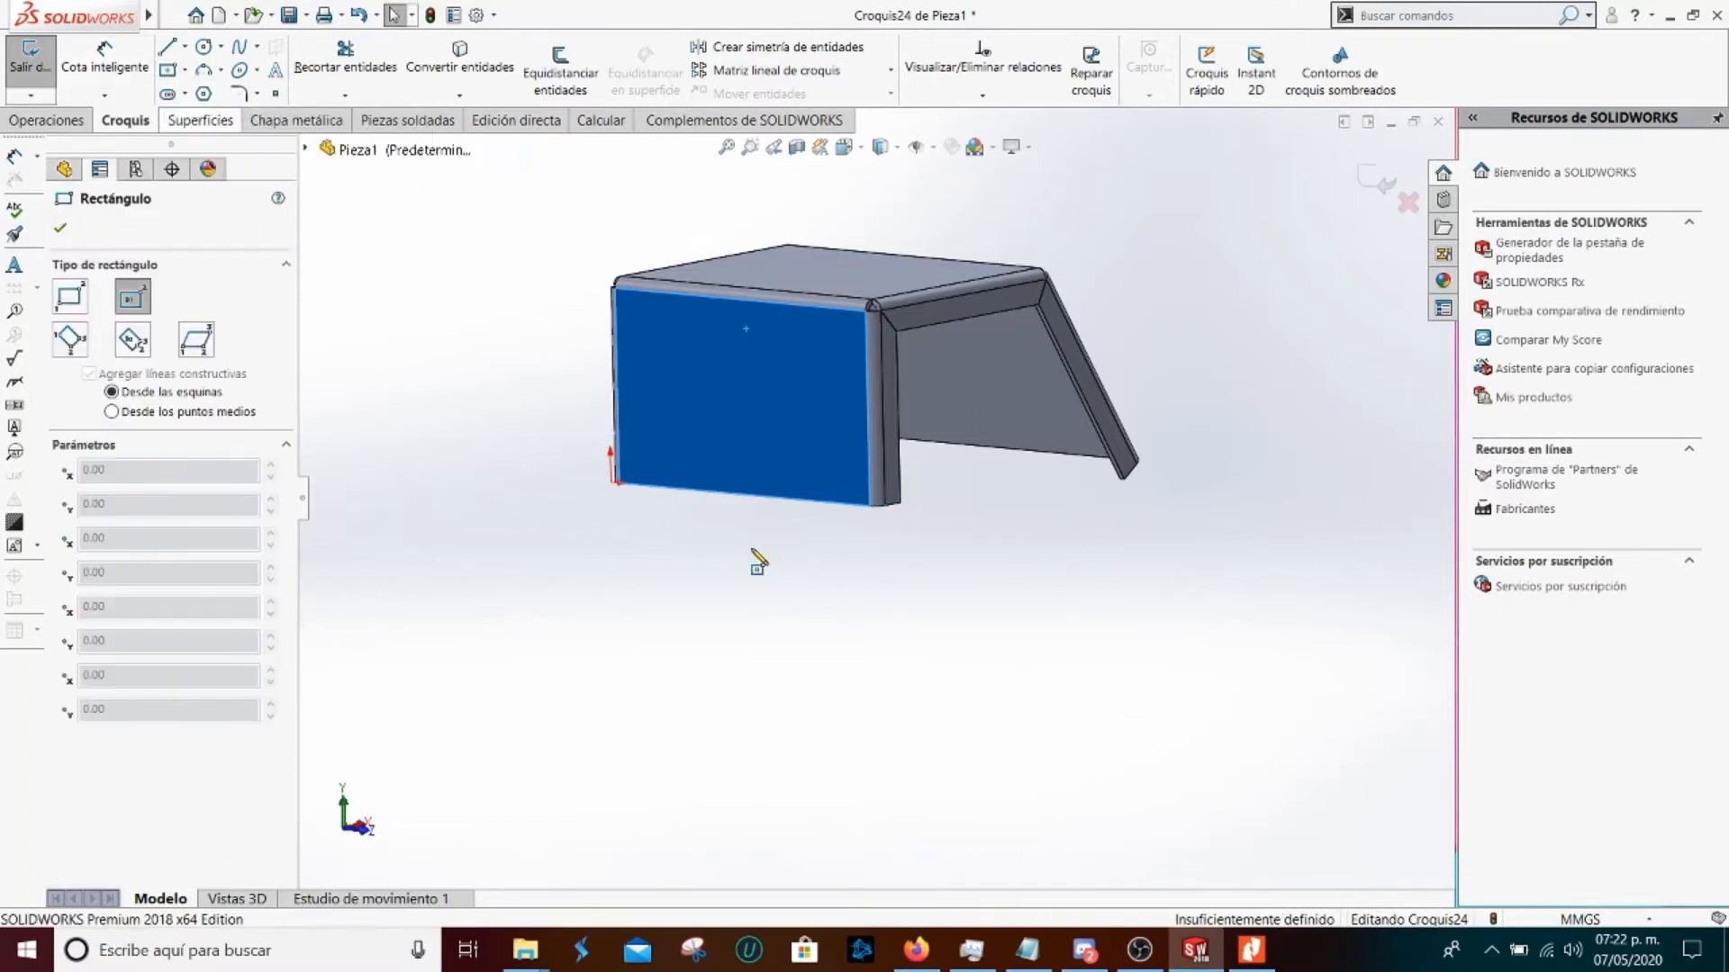
{"action": "key", "text": "ctrl+8"}
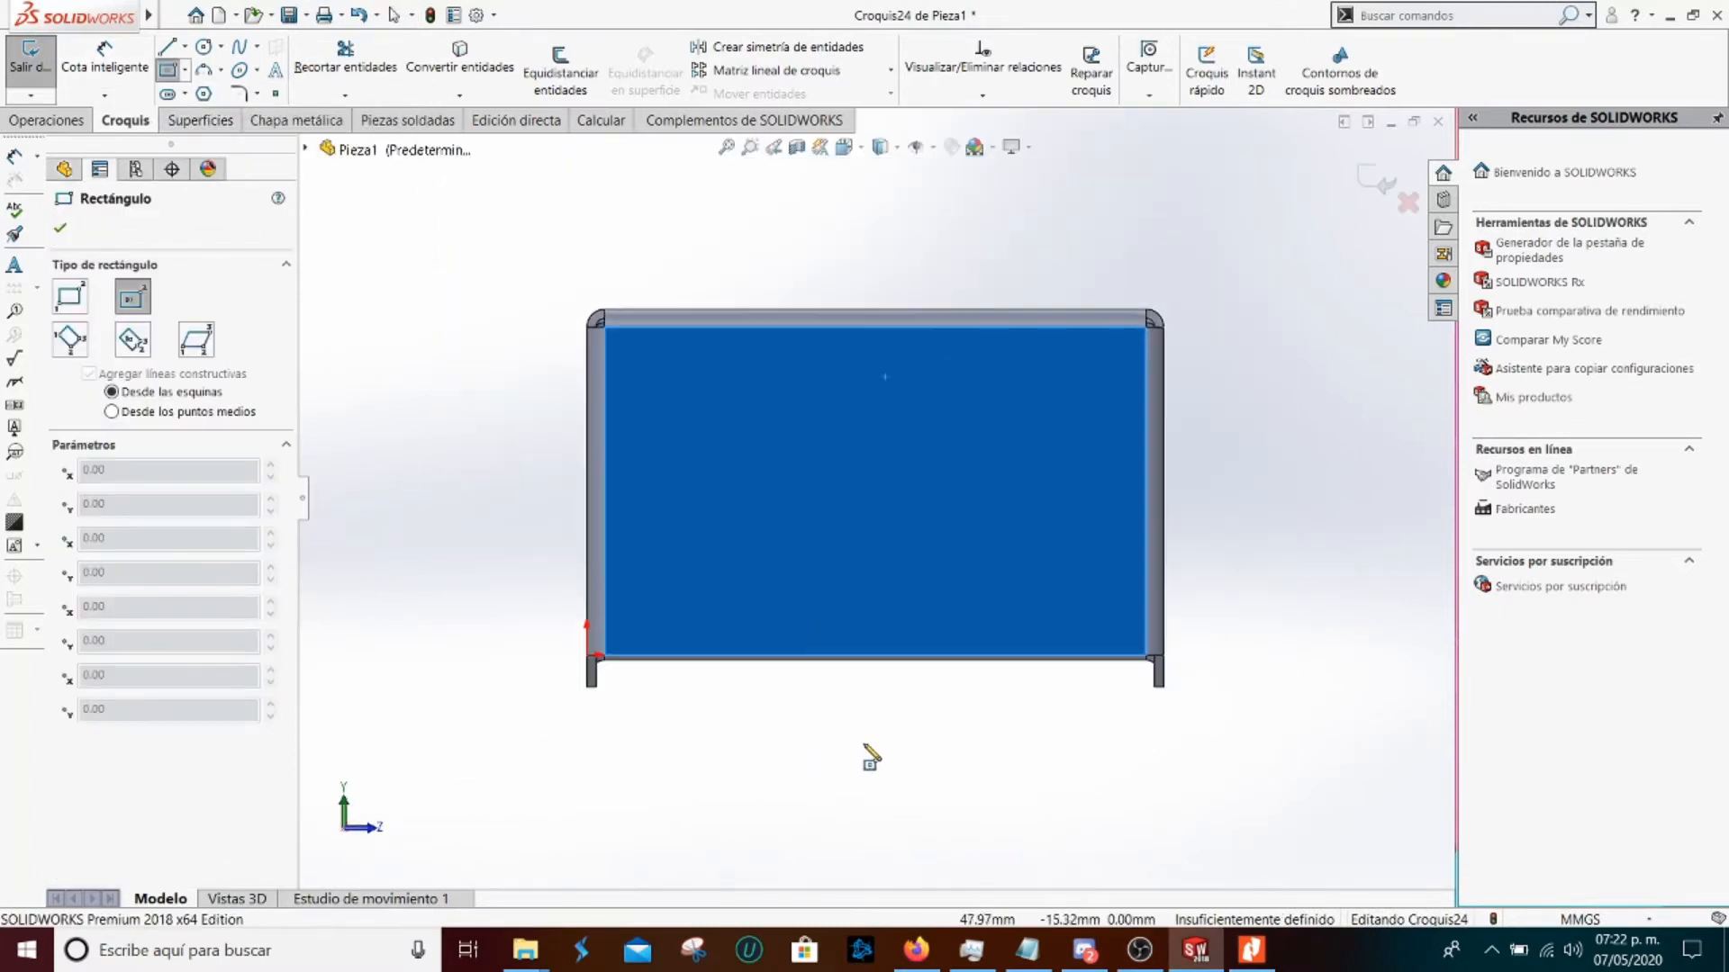
{"action": "left_click", "coordinate": [875, 839]}
{"action": "key", "text": "z"}
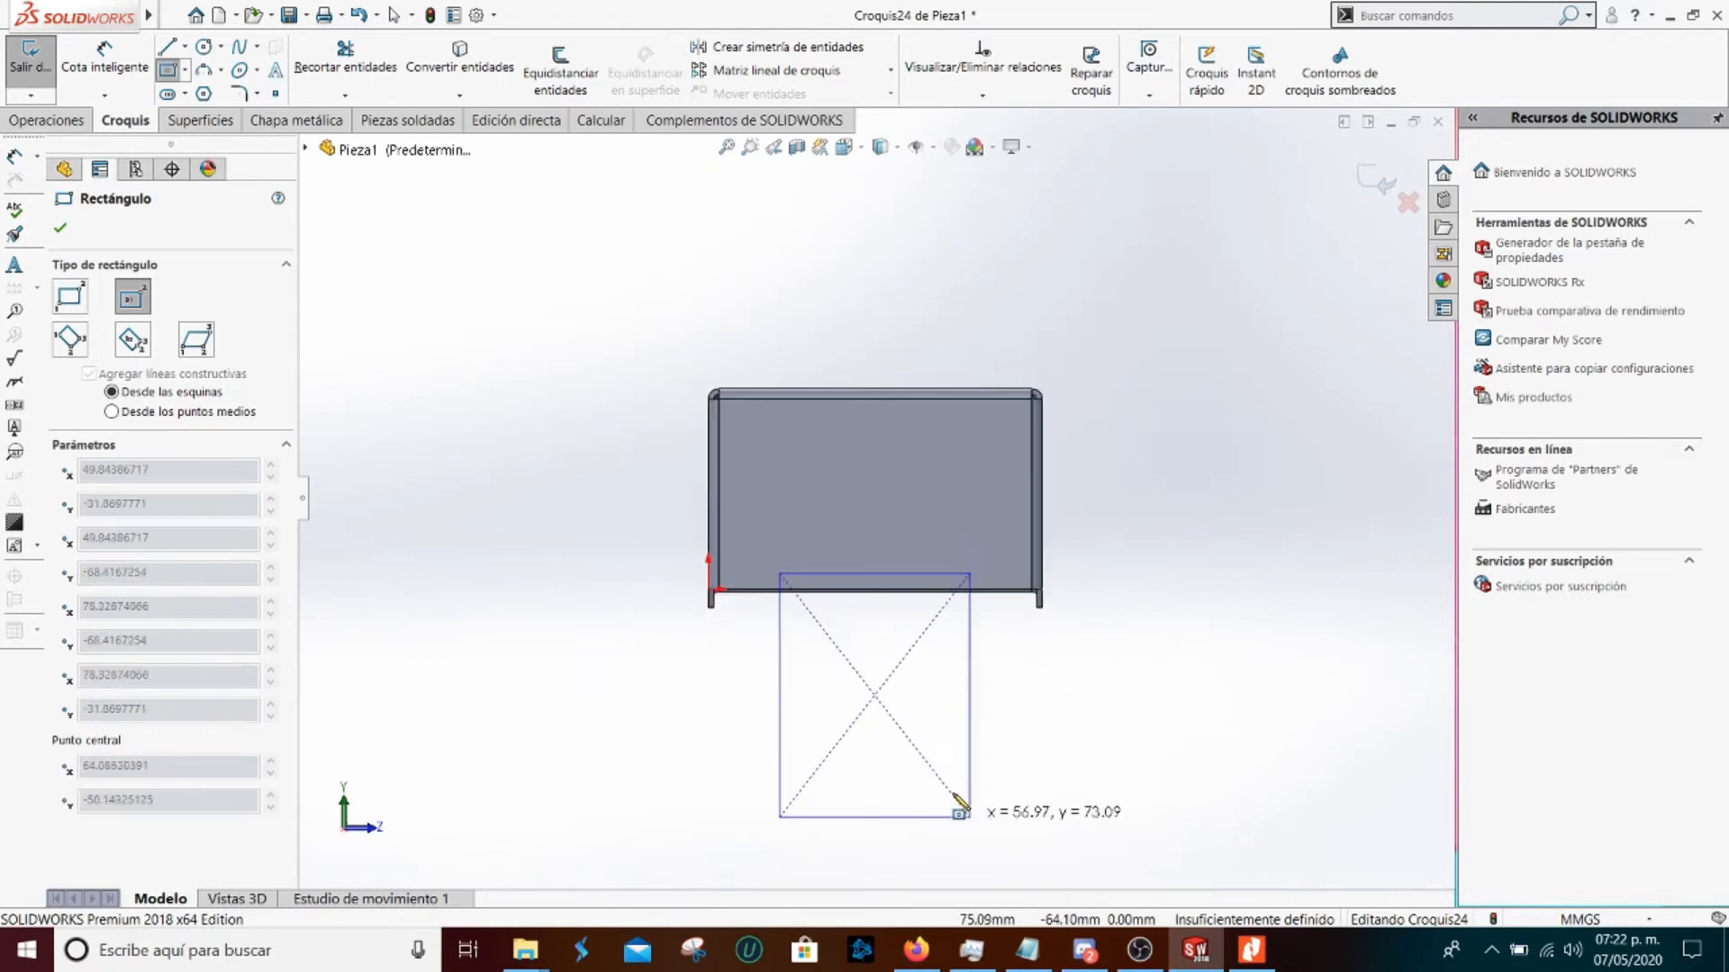
{"action": "left_click", "coordinate": [1011, 750]}
{"action": "key", "text": "Escape"}
{"action": "scroll", "coordinate": [930, 606], "scroll_direction": "down", "scroll_amount": 3}
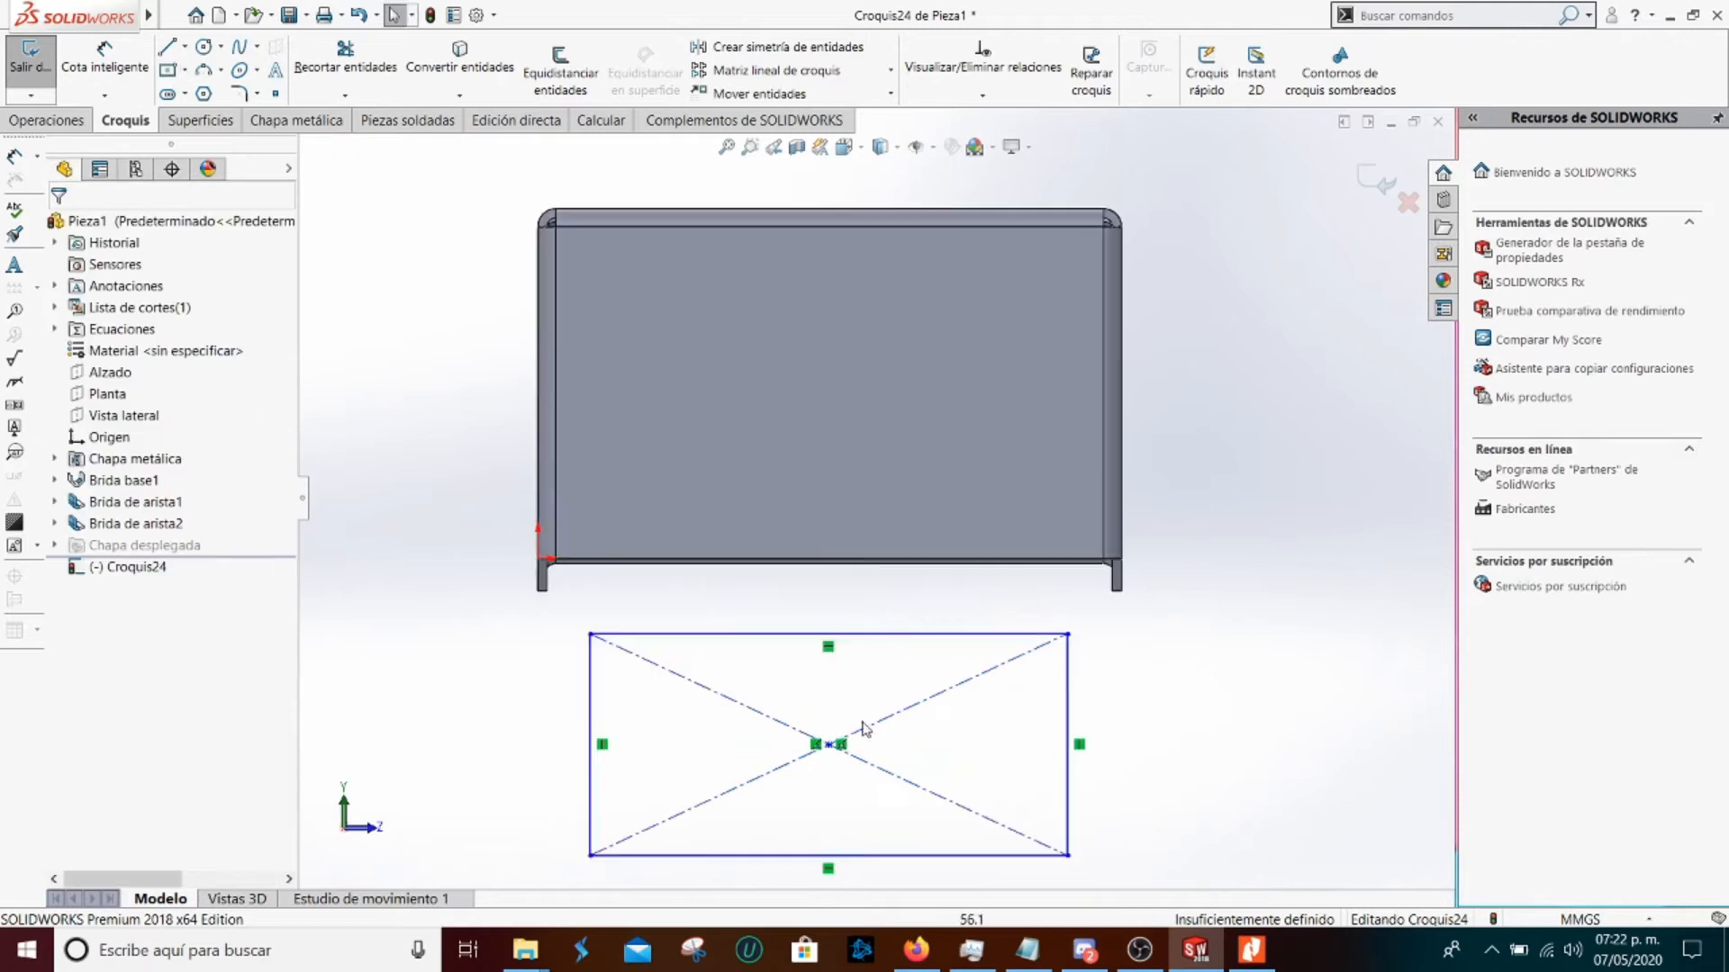
Draw a vertical construction line from the midpoint of the rear face's upper edge to the midpoint of its lower edge
{"action": "mouse_move", "coordinate": [77, 15]}
{"action": "left_click", "coordinate": [184, 16]}
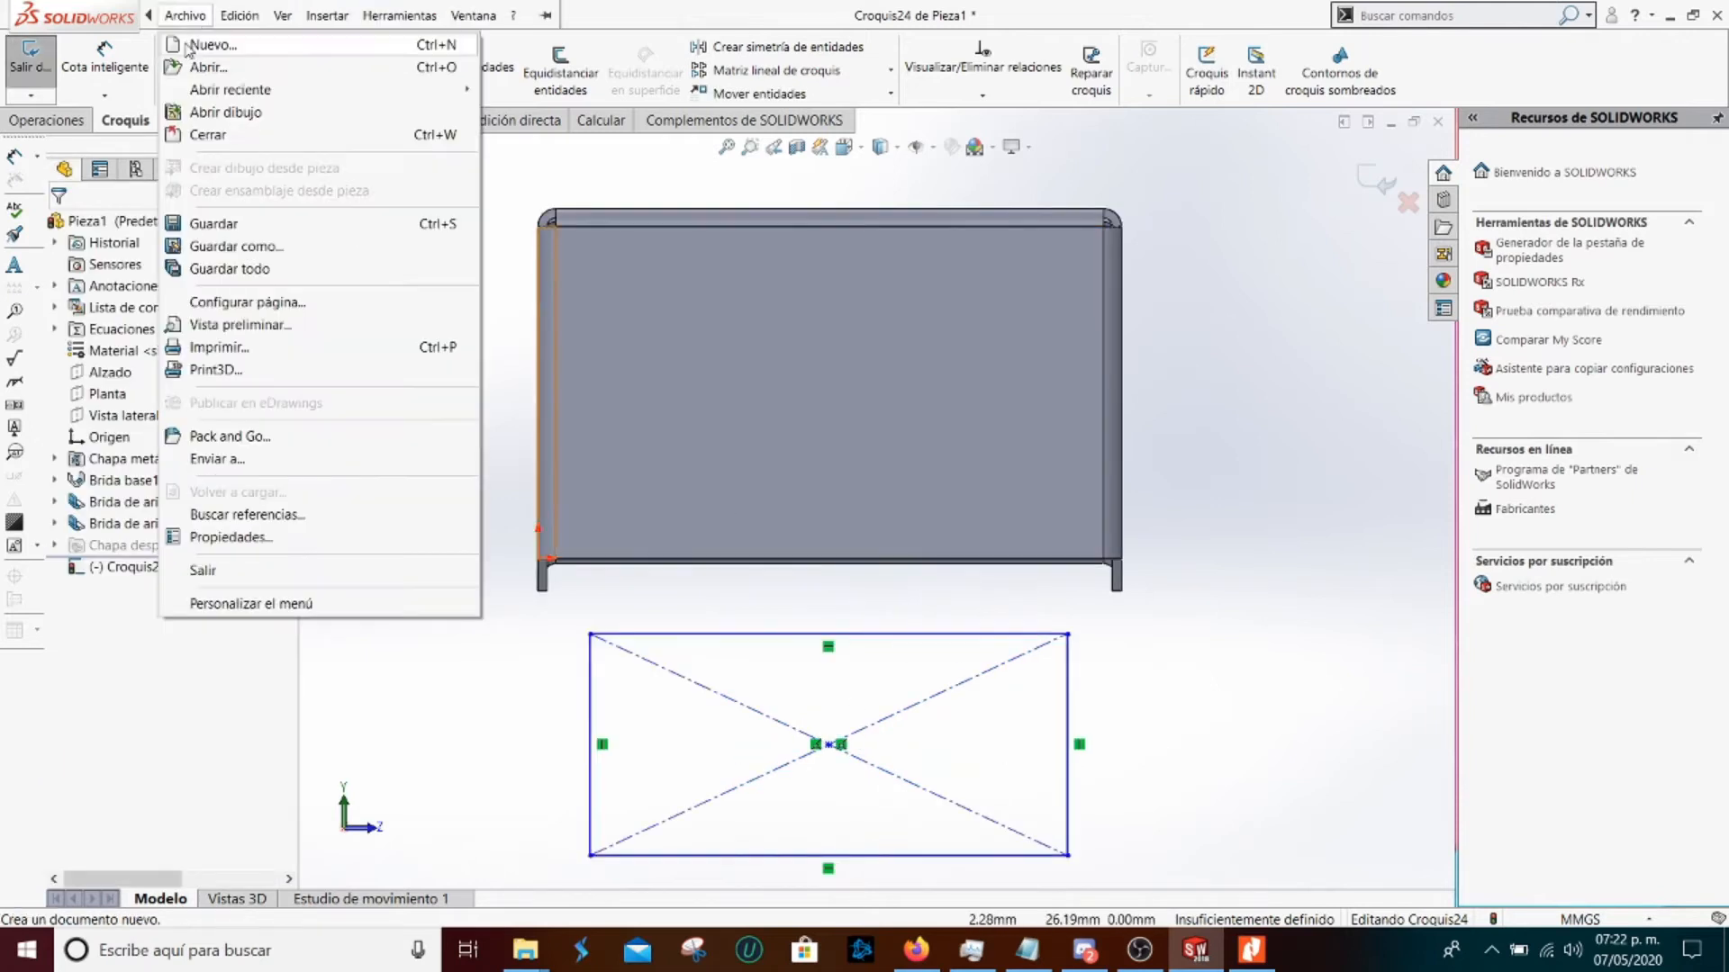
{"action": "key", "text": "Escape"}
{"action": "left_click", "coordinate": [185, 46]}
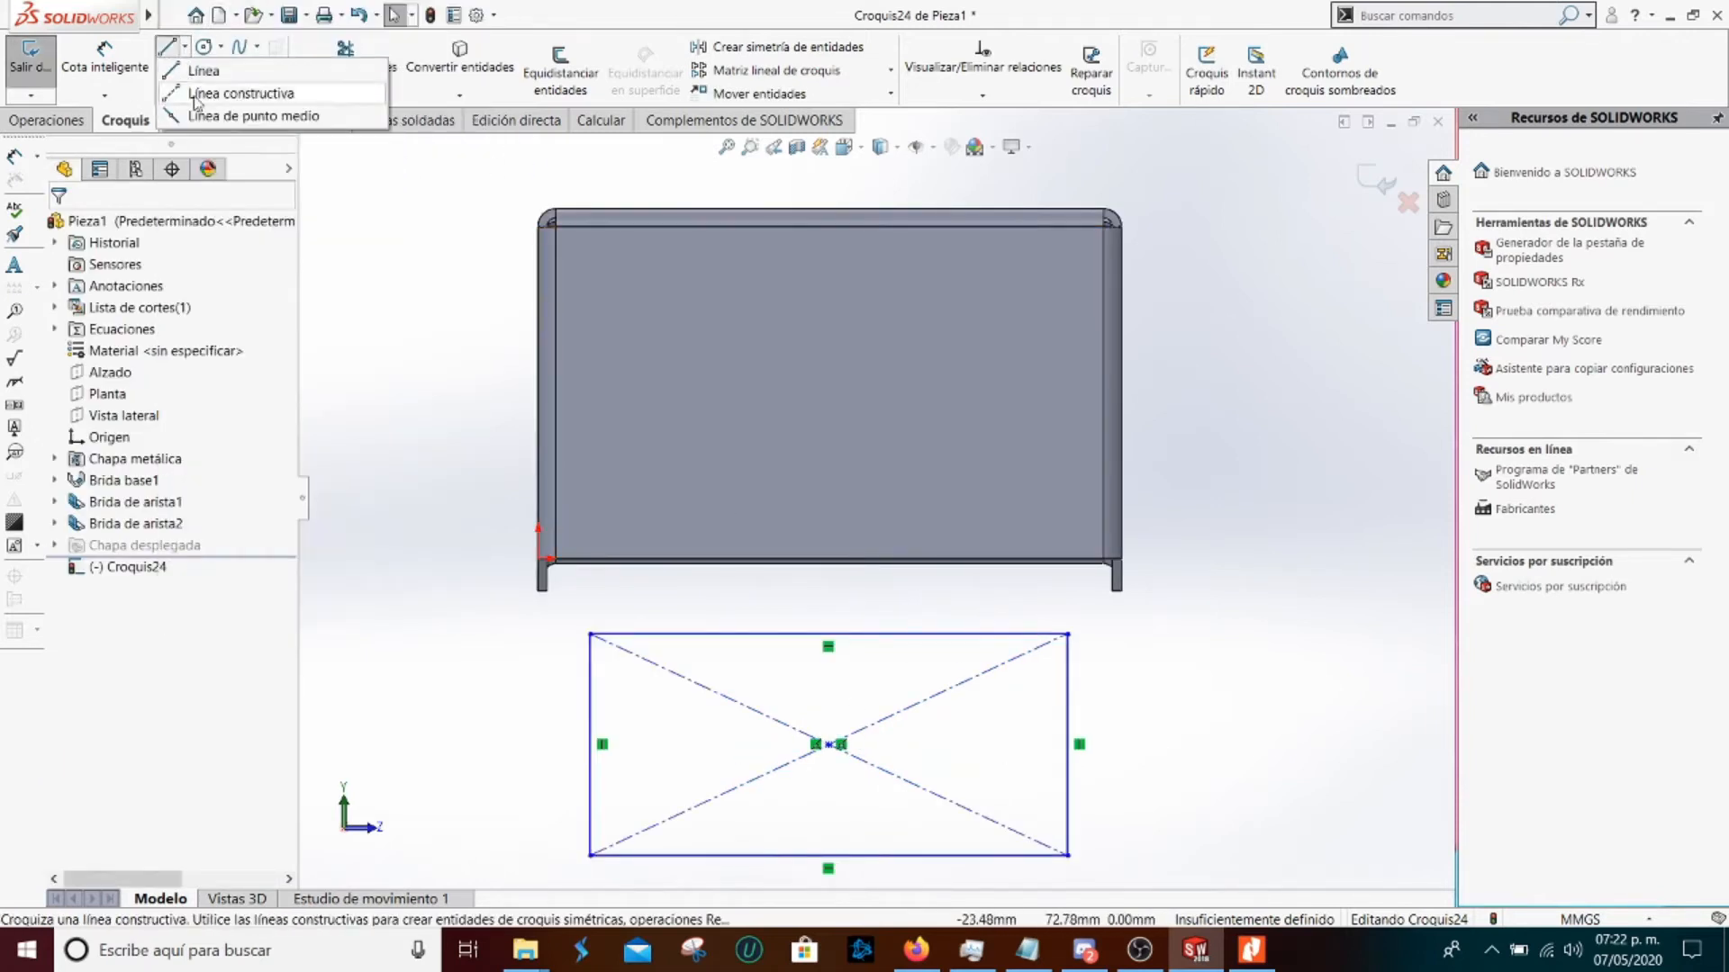
{"action": "left_click", "coordinate": [216, 89]}
{"action": "left_click", "coordinate": [829, 225]}
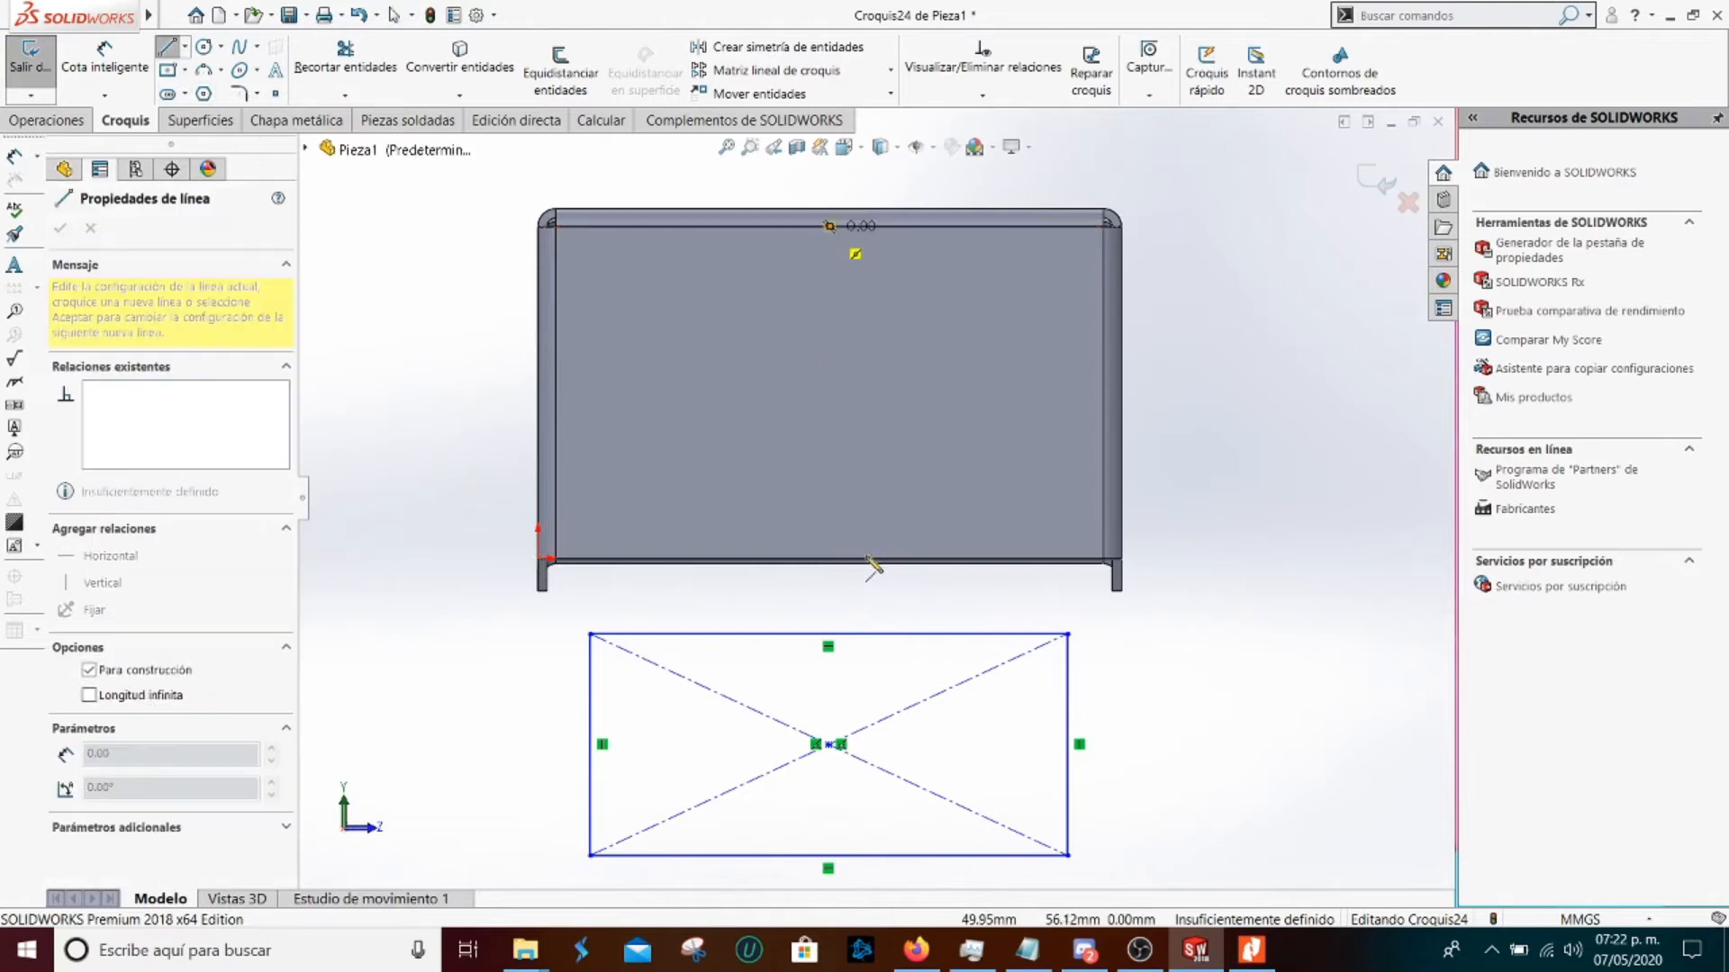
{"action": "left_click", "coordinate": [828, 560]}
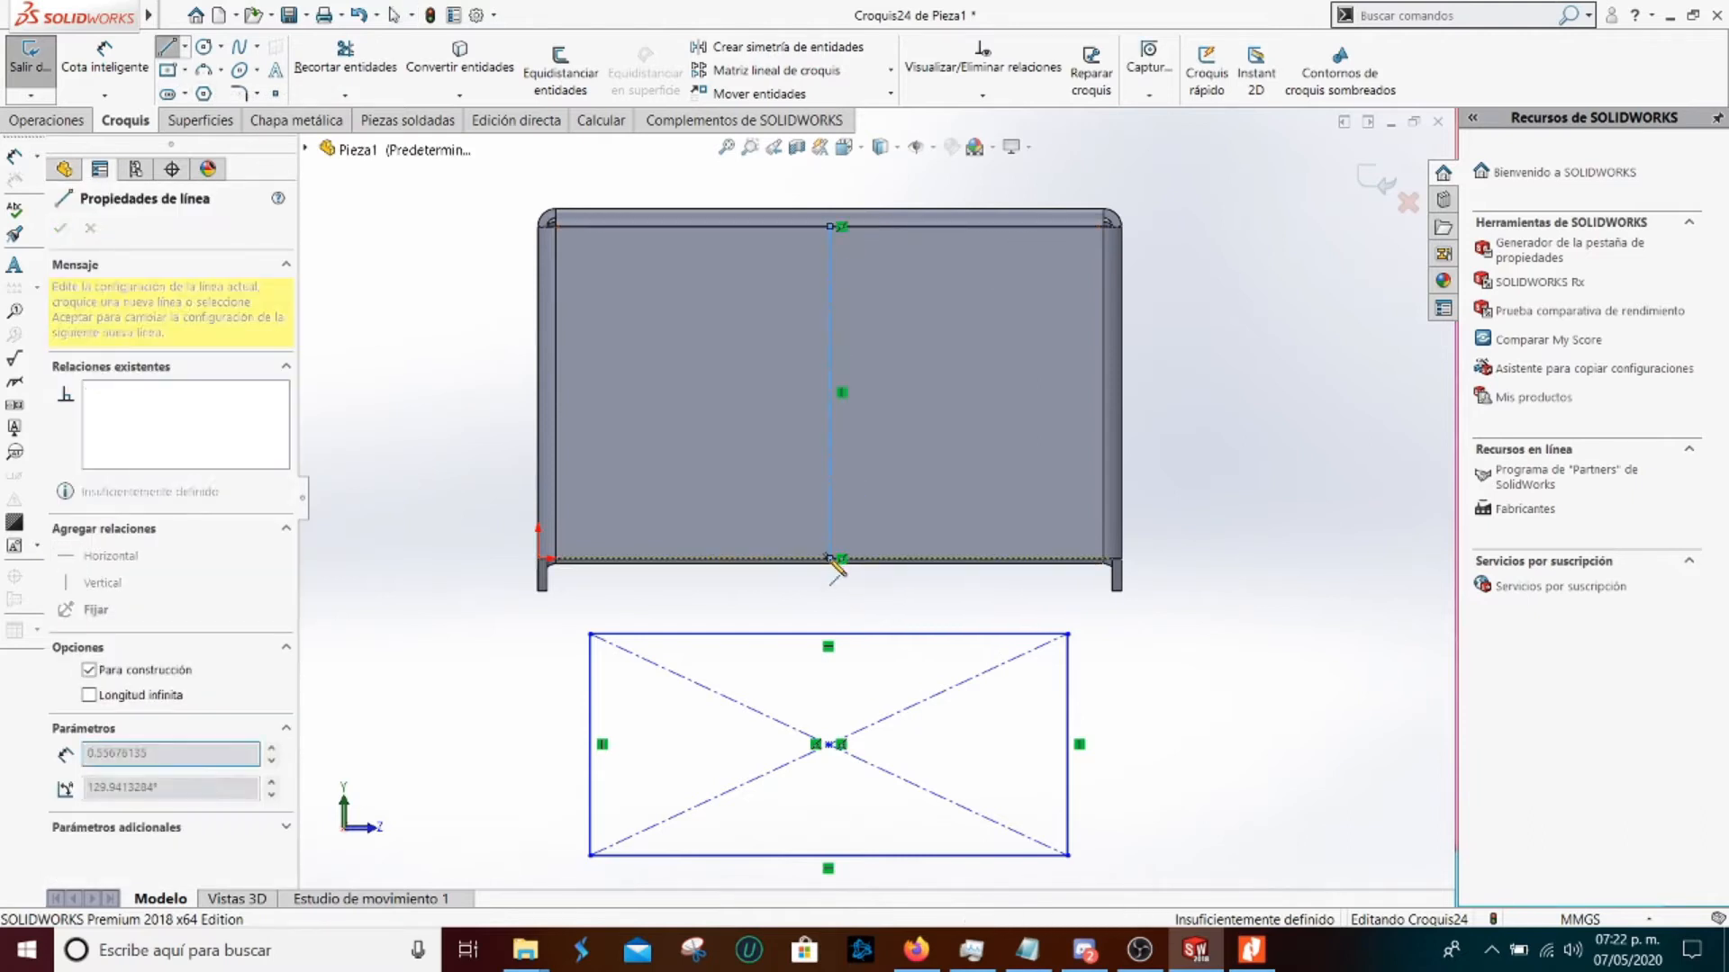
{"action": "key", "text": "Escape"}
Examine in the PDF manual how the tab rectangle meets the face's lower edge and centreline, and return to SOLIDWORKS
{"action": "left_click", "coordinate": [1251, 950]}
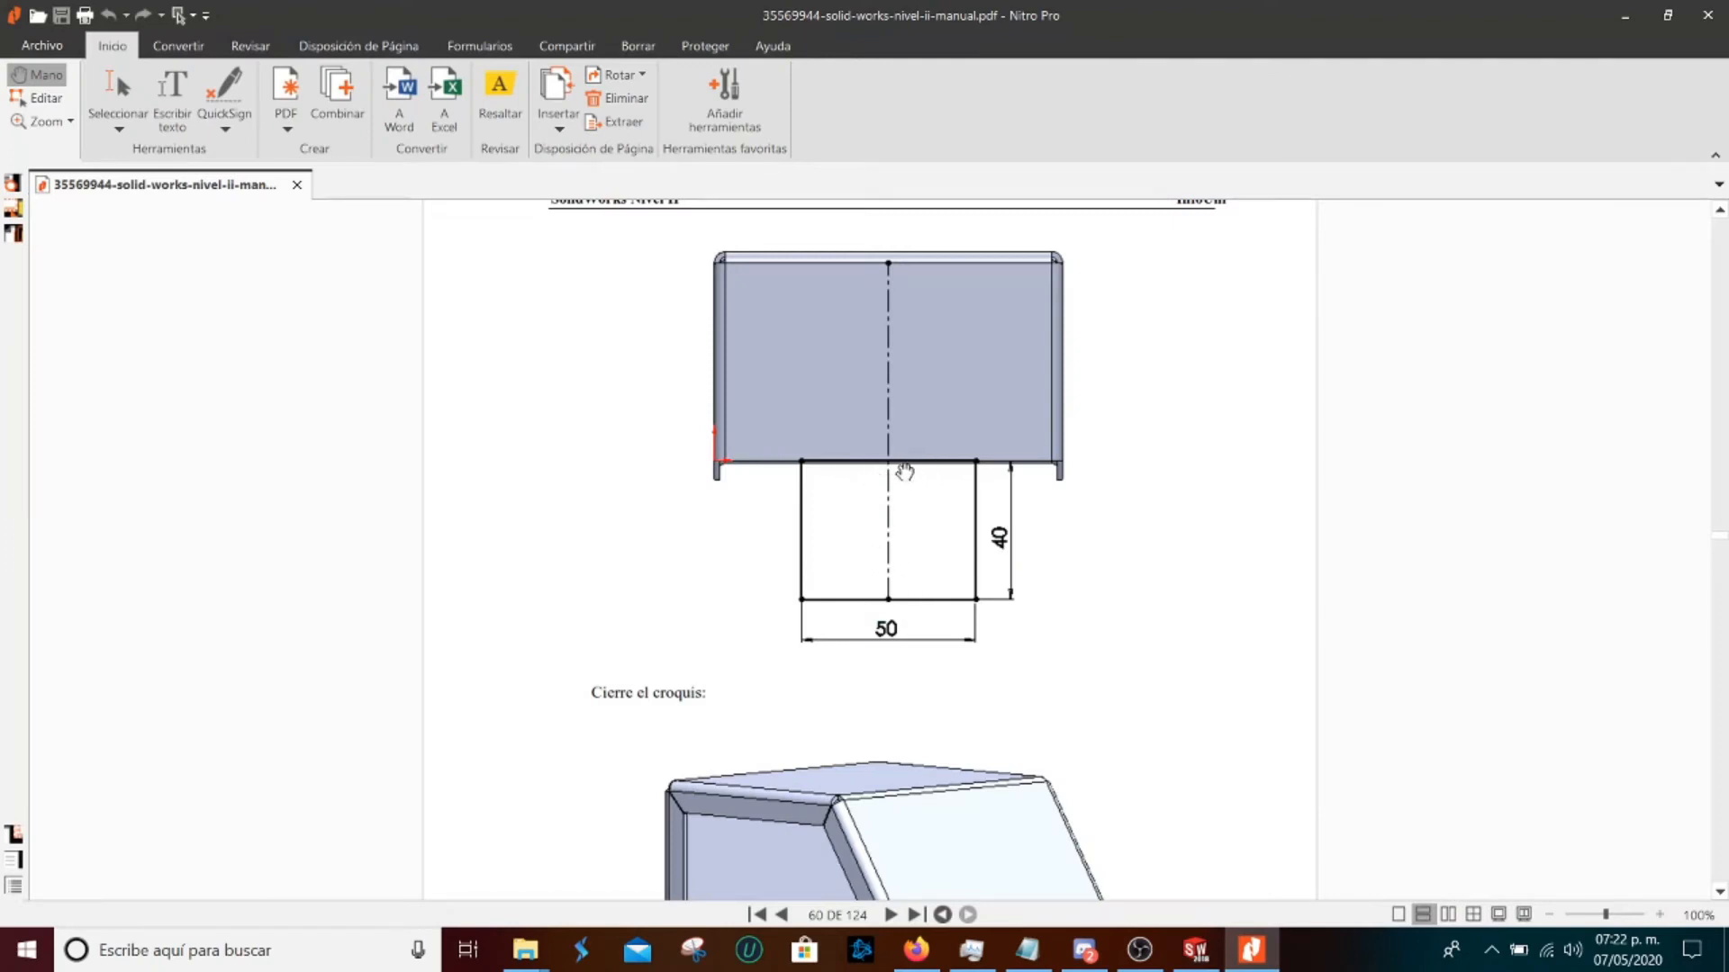
{"action": "scroll", "coordinate": [905, 469], "scroll_direction": "up", "scroll_amount": 10, "text": "ctrl"}
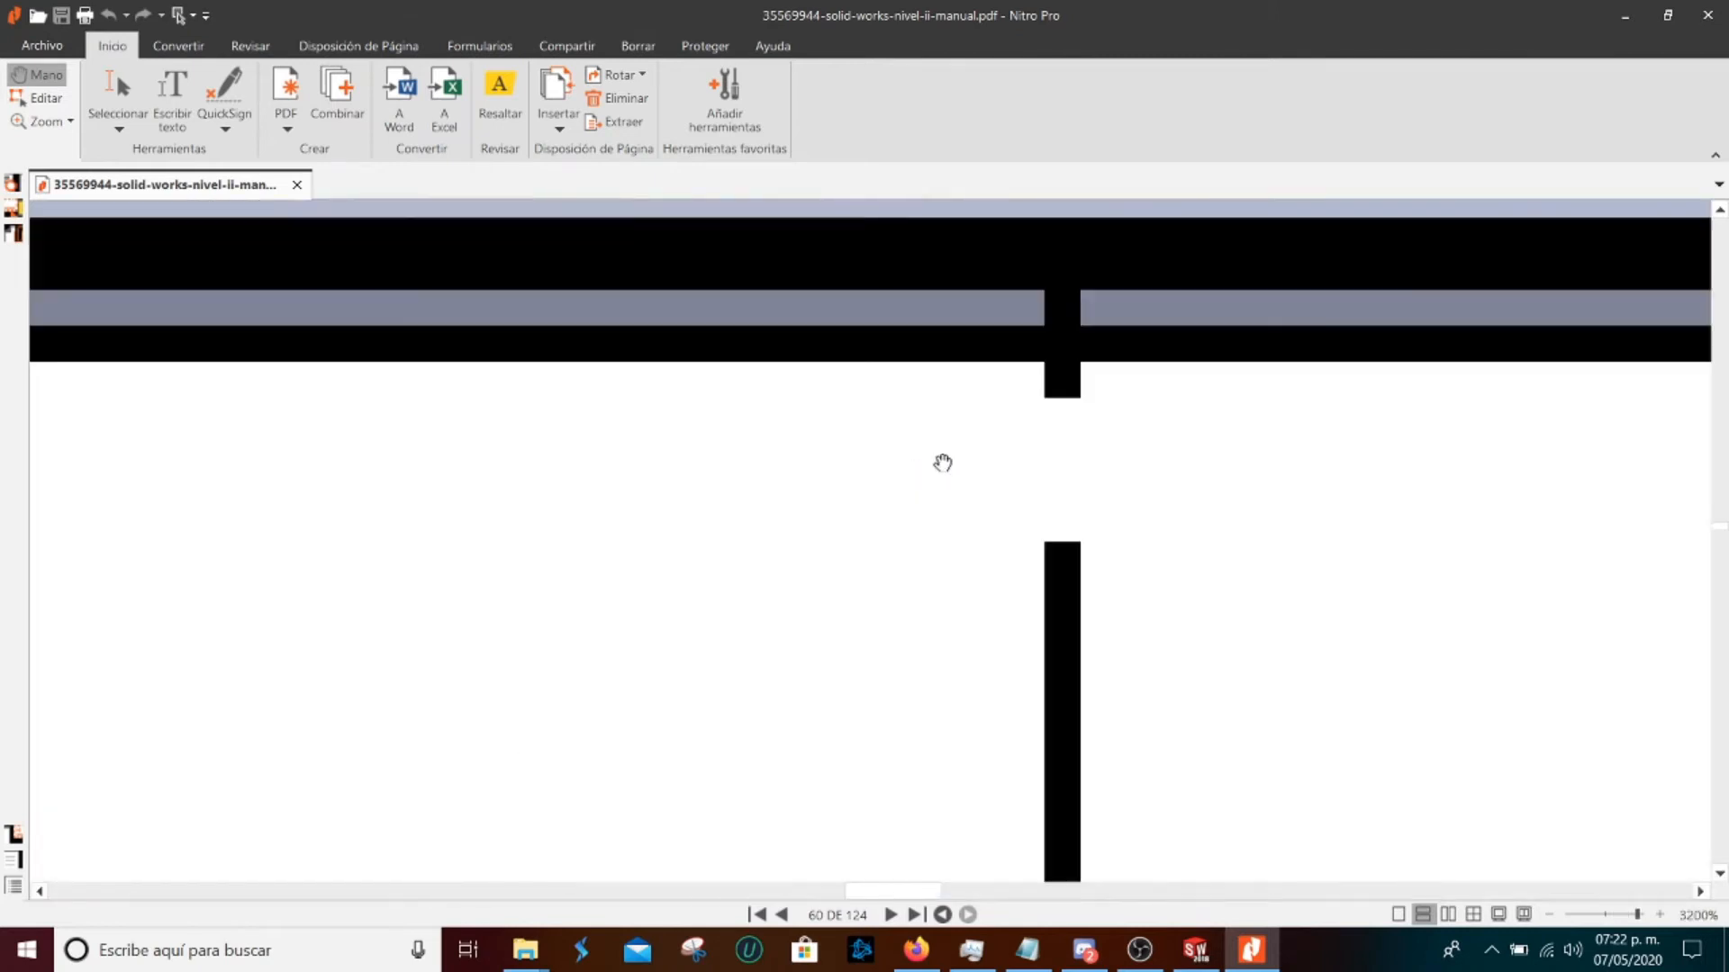
{"action": "scroll", "coordinate": [988, 366], "scroll_direction": "down", "scroll_amount": 8, "text": "ctrl"}
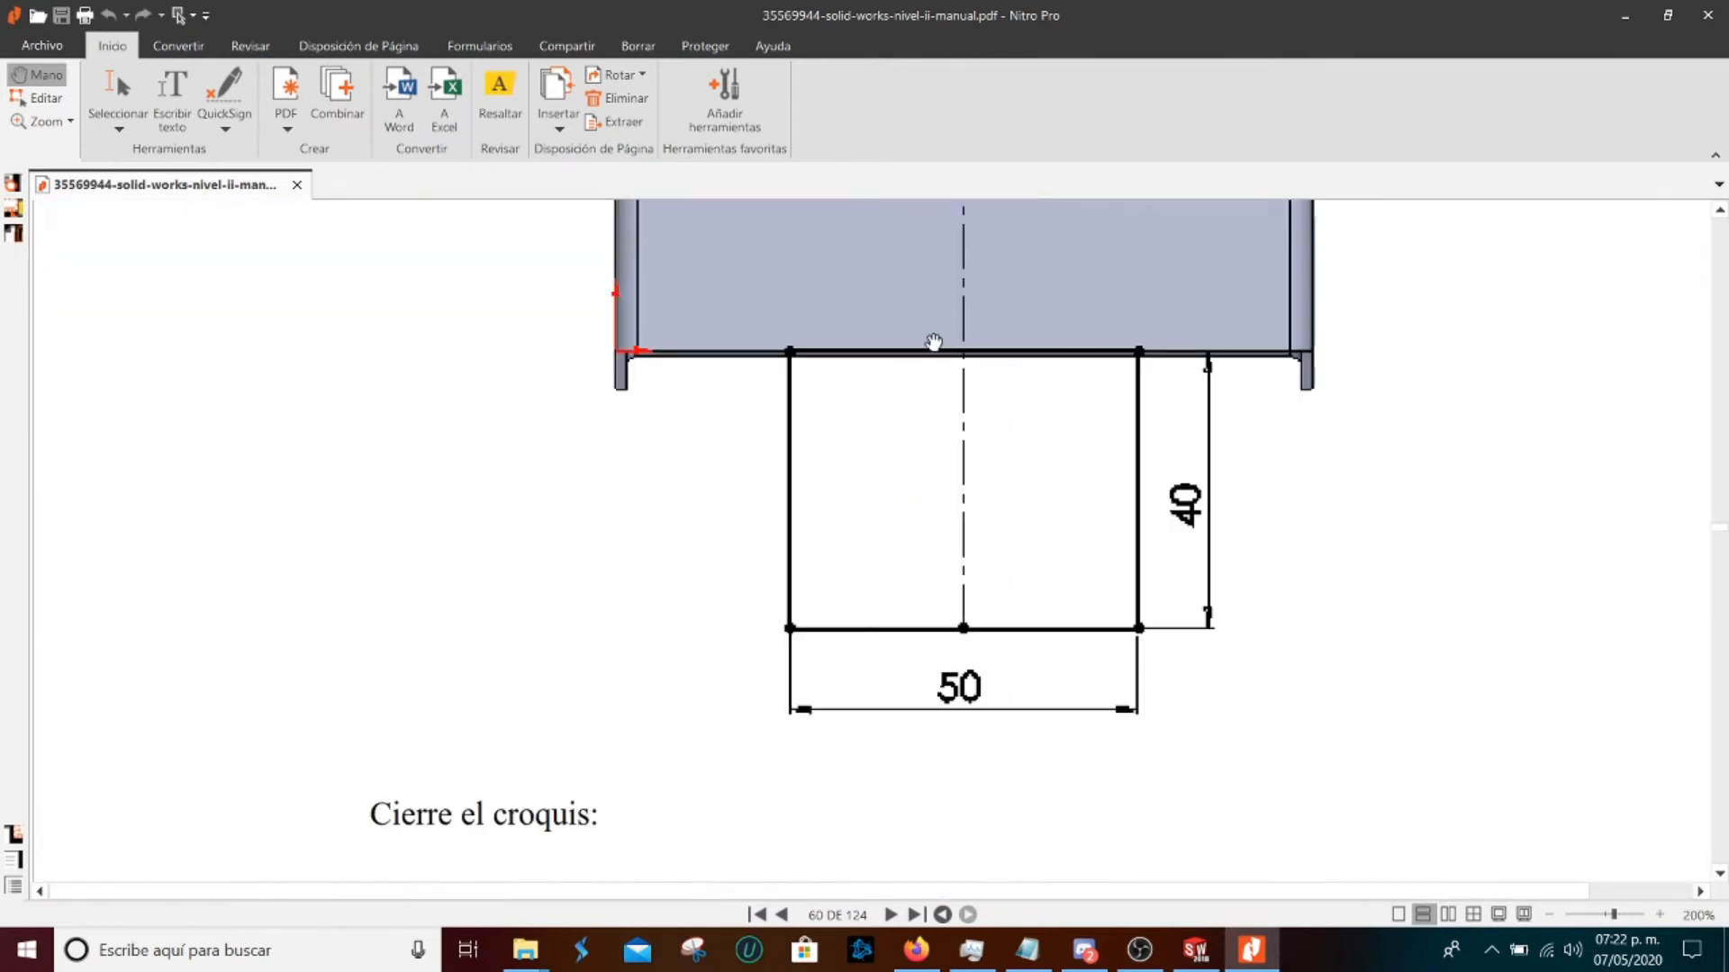
{"action": "scroll", "coordinate": [934, 341], "scroll_direction": "down", "scroll_amount": 3, "text": "ctrl"}
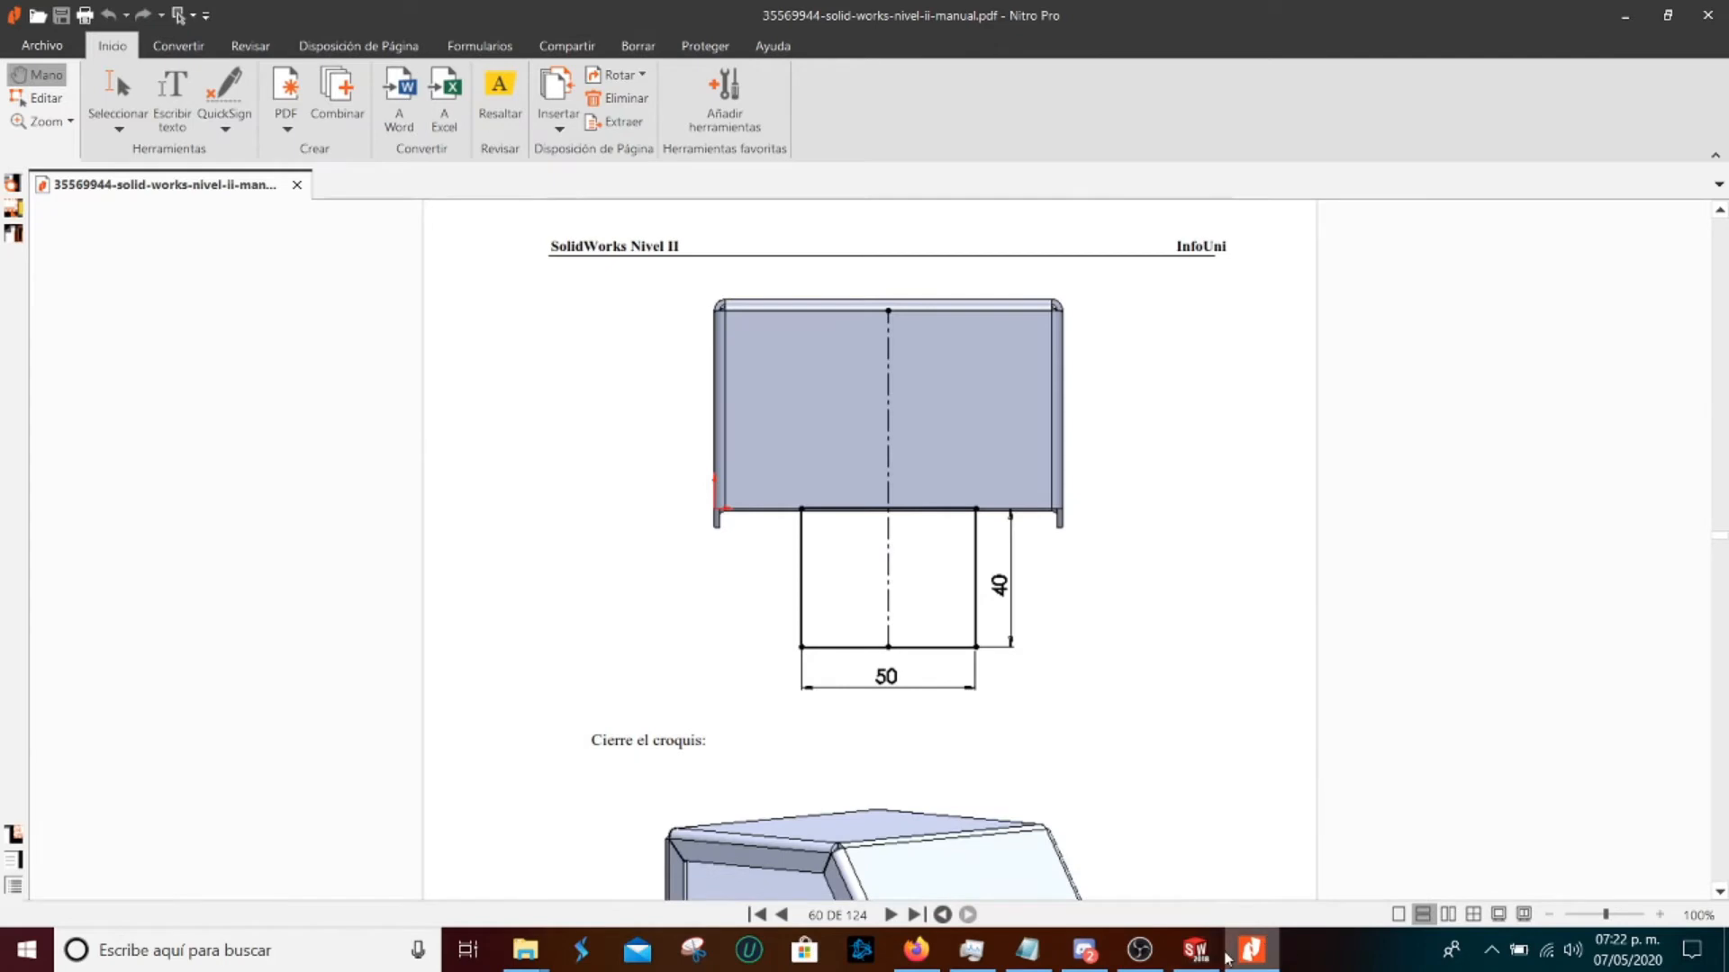
{"action": "left_click", "coordinate": [1196, 950]}
Make the rectangle's top line collinear with the lower edge of the rear face
{"action": "scroll", "coordinate": [822, 597], "scroll_direction": "down", "scroll_amount": 5}
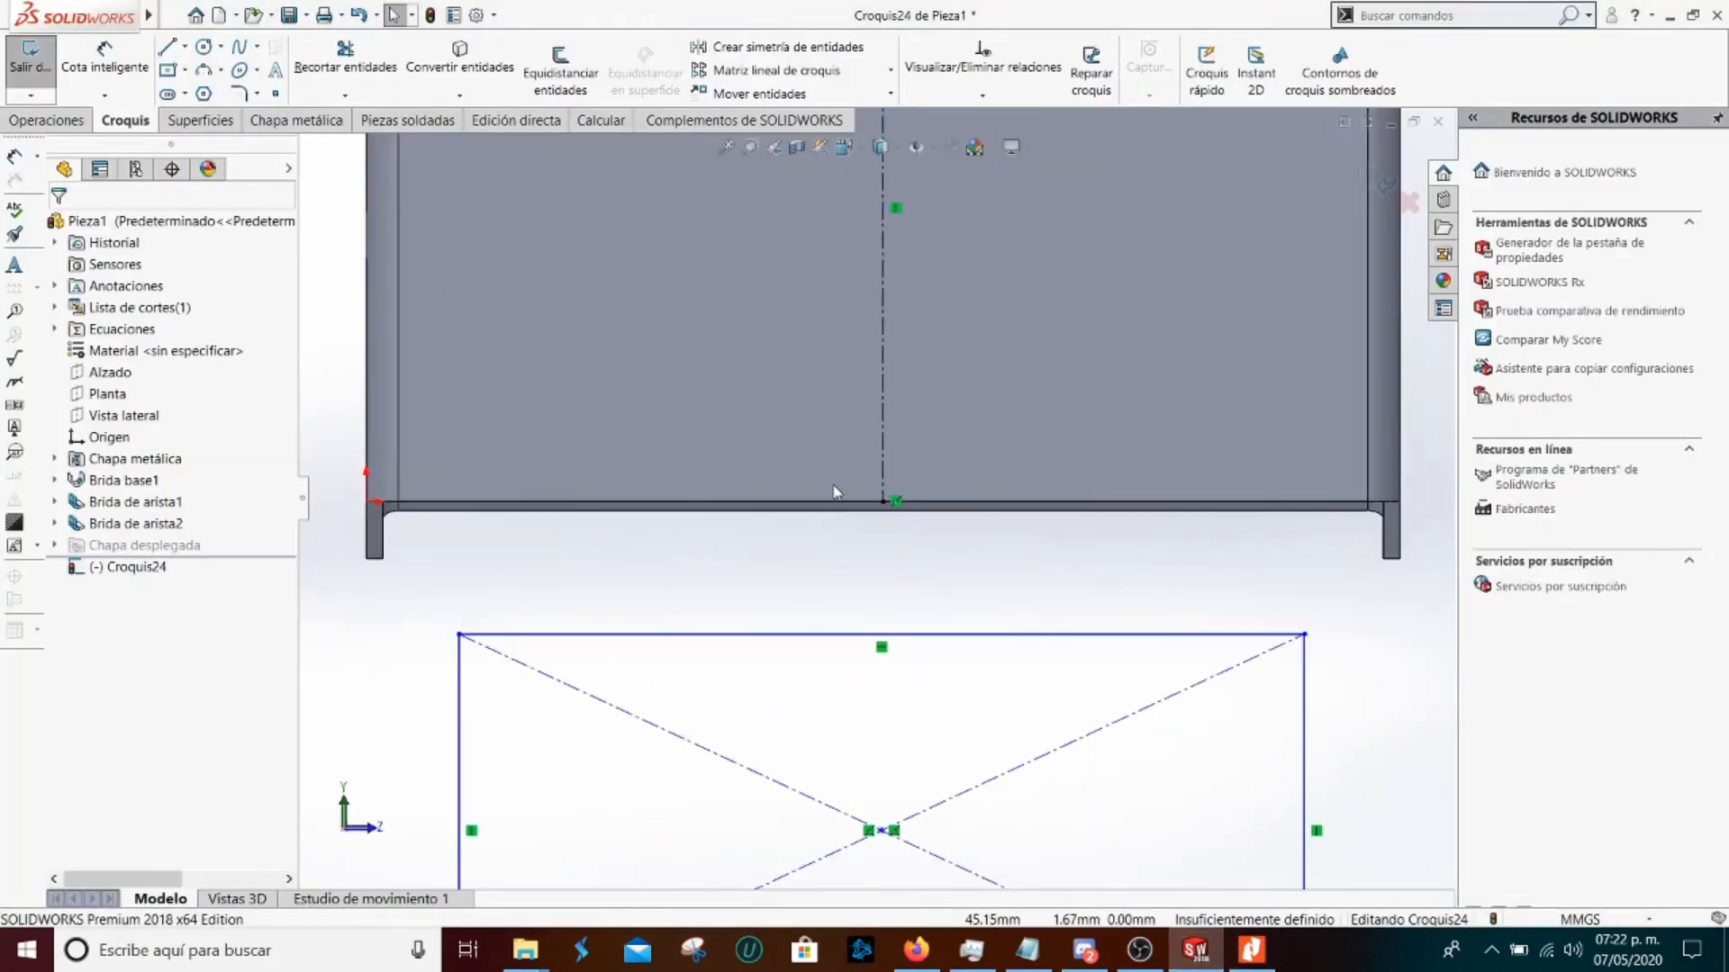
{"action": "left_click", "coordinate": [831, 504]}
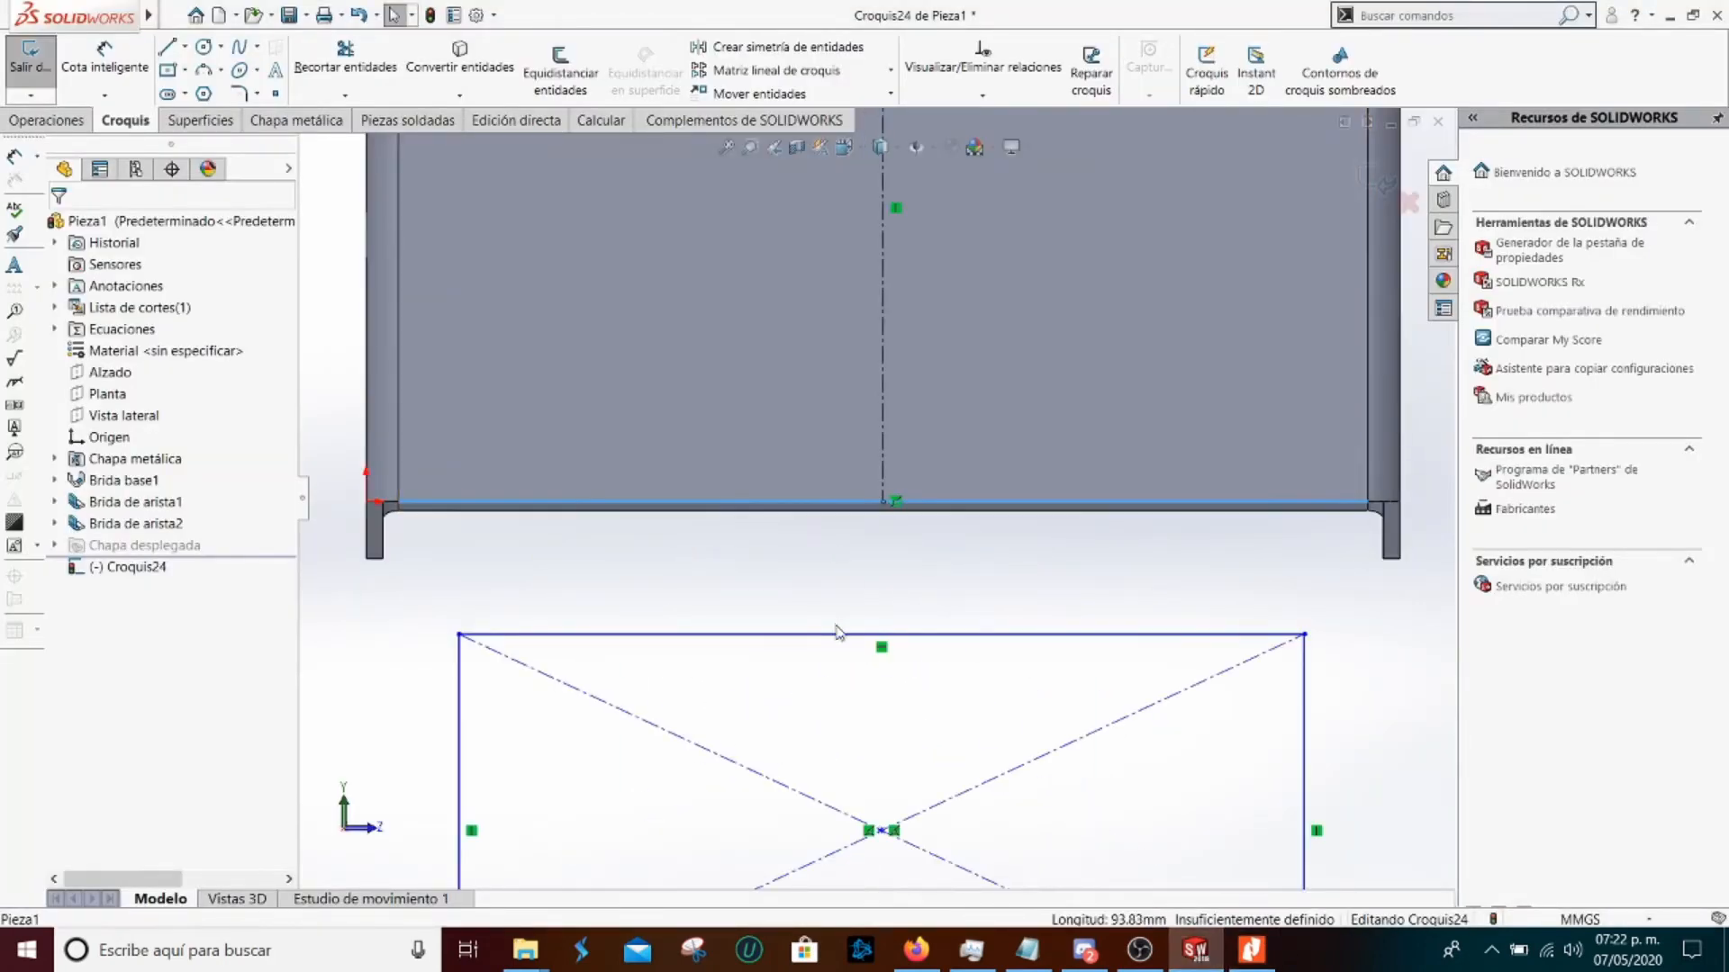
{"action": "left_click", "coordinate": [809, 636], "text": "ctrl"}
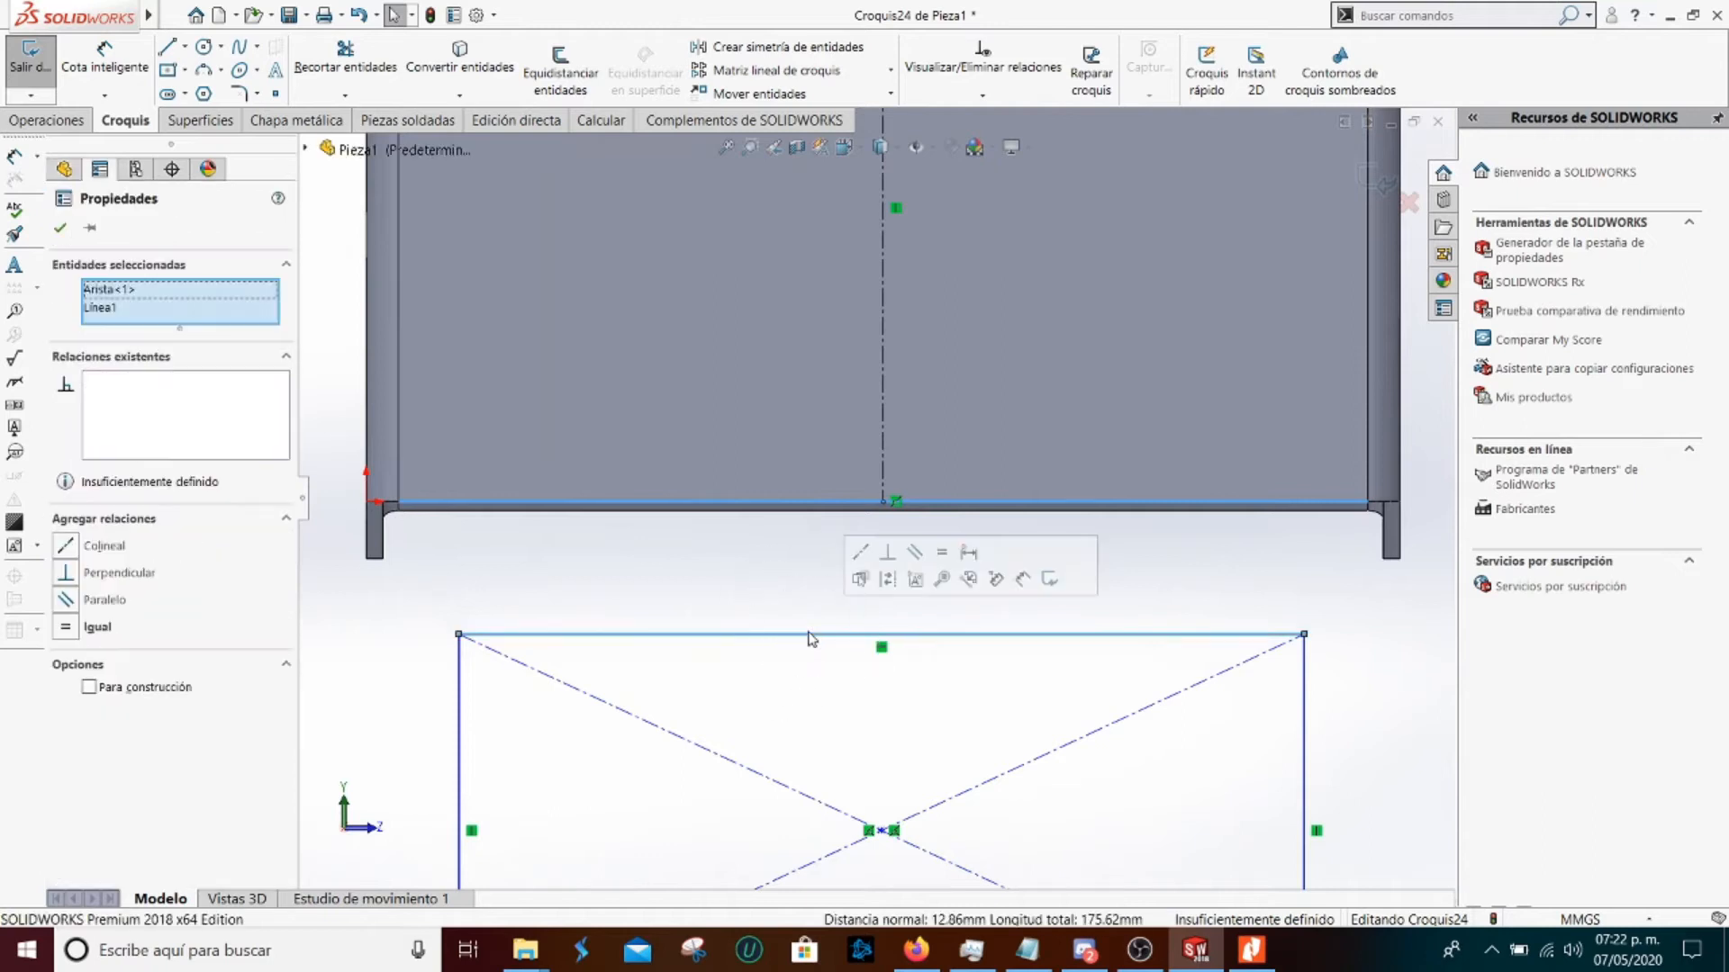
{"action": "left_click", "coordinate": [861, 553]}
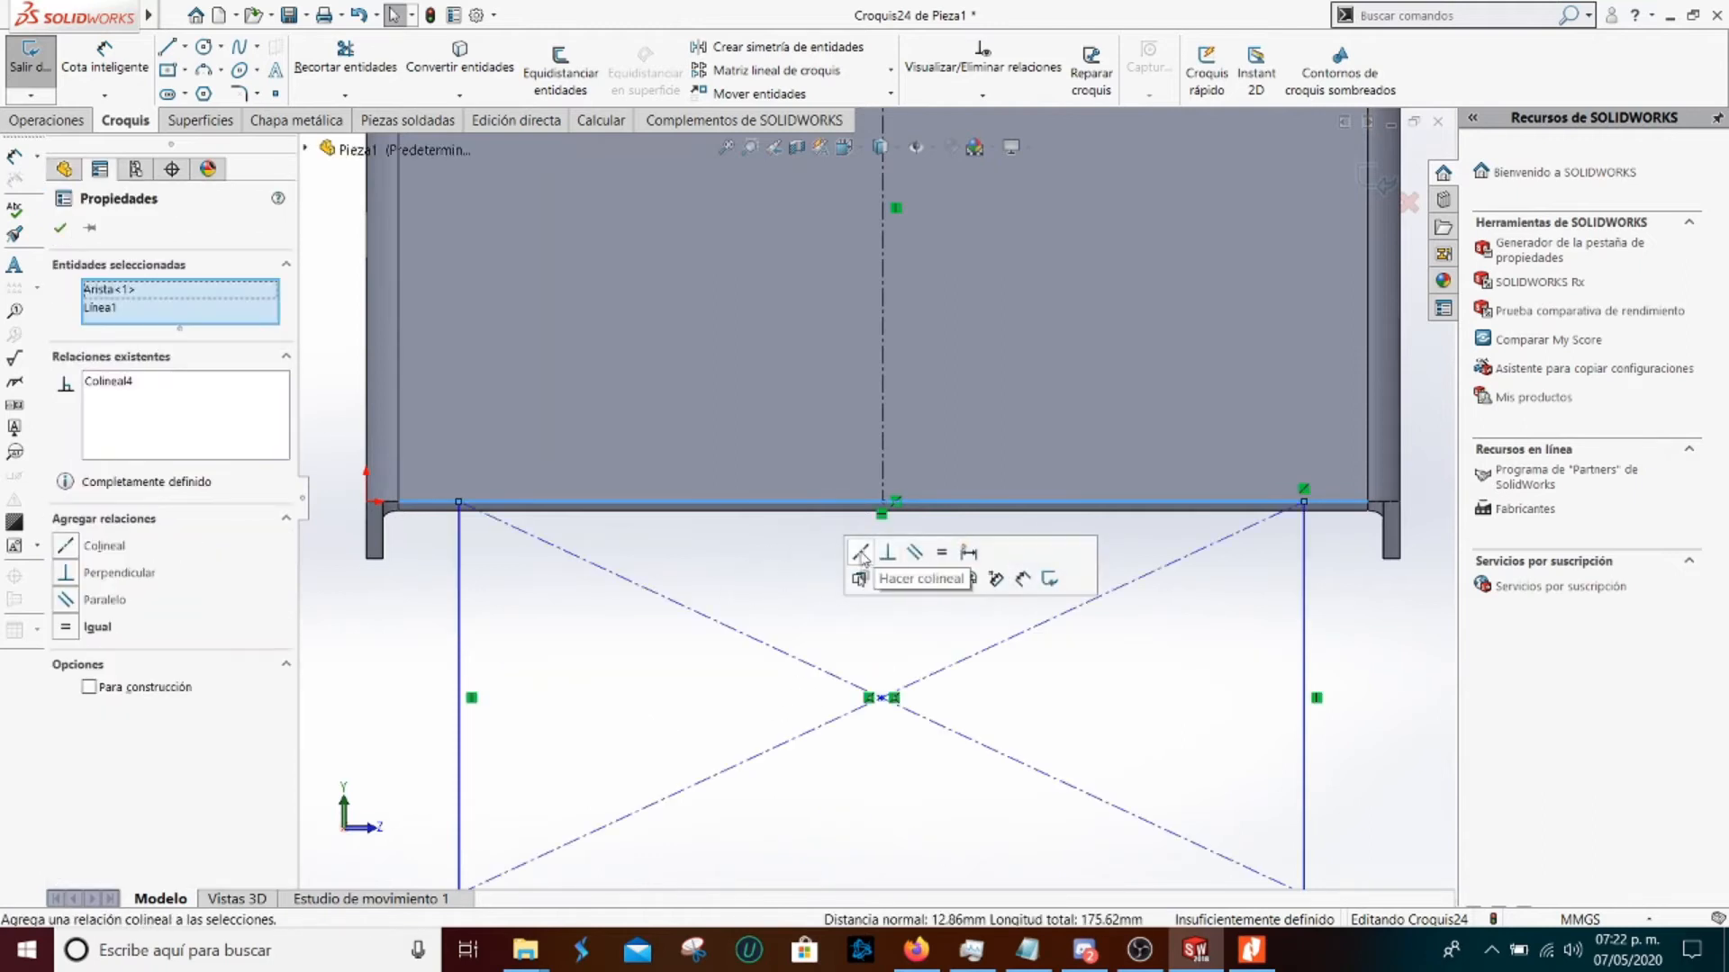
{"action": "left_click", "coordinate": [912, 727]}
Make the rectangle's centre point coincident with the vertical construction line
{"action": "left_click", "coordinate": [881, 699]}
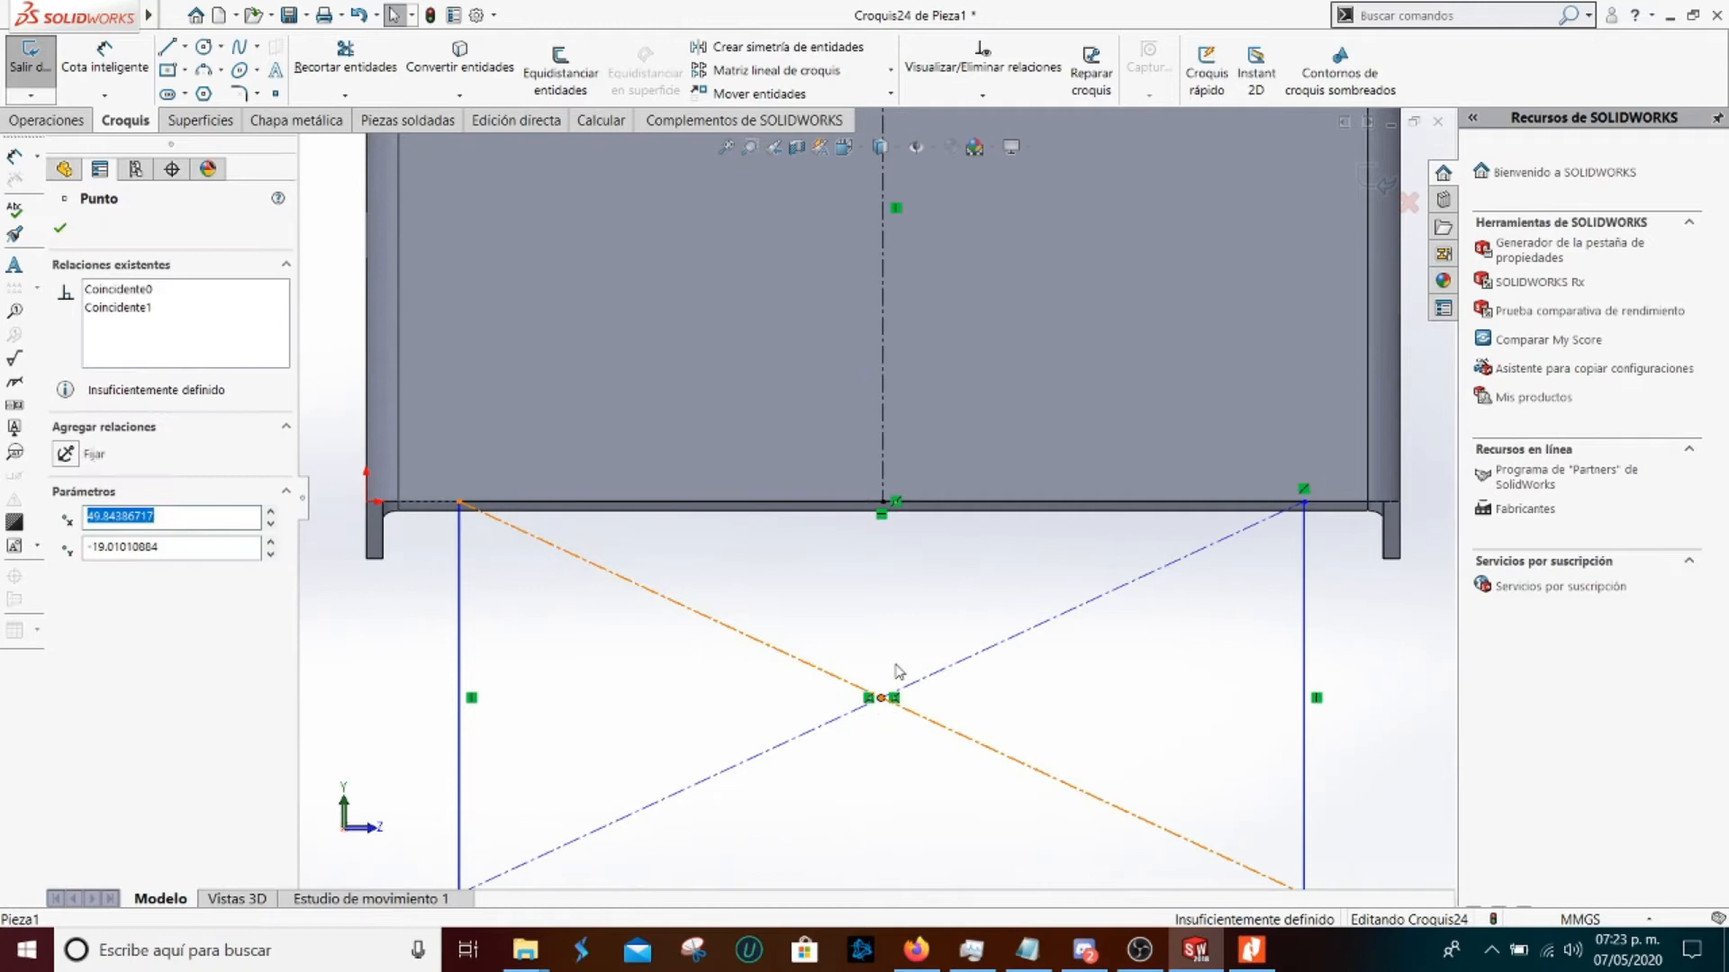
{"action": "left_click", "coordinate": [882, 343]}
{"action": "left_click", "coordinate": [885, 347], "text": "ctrl"}
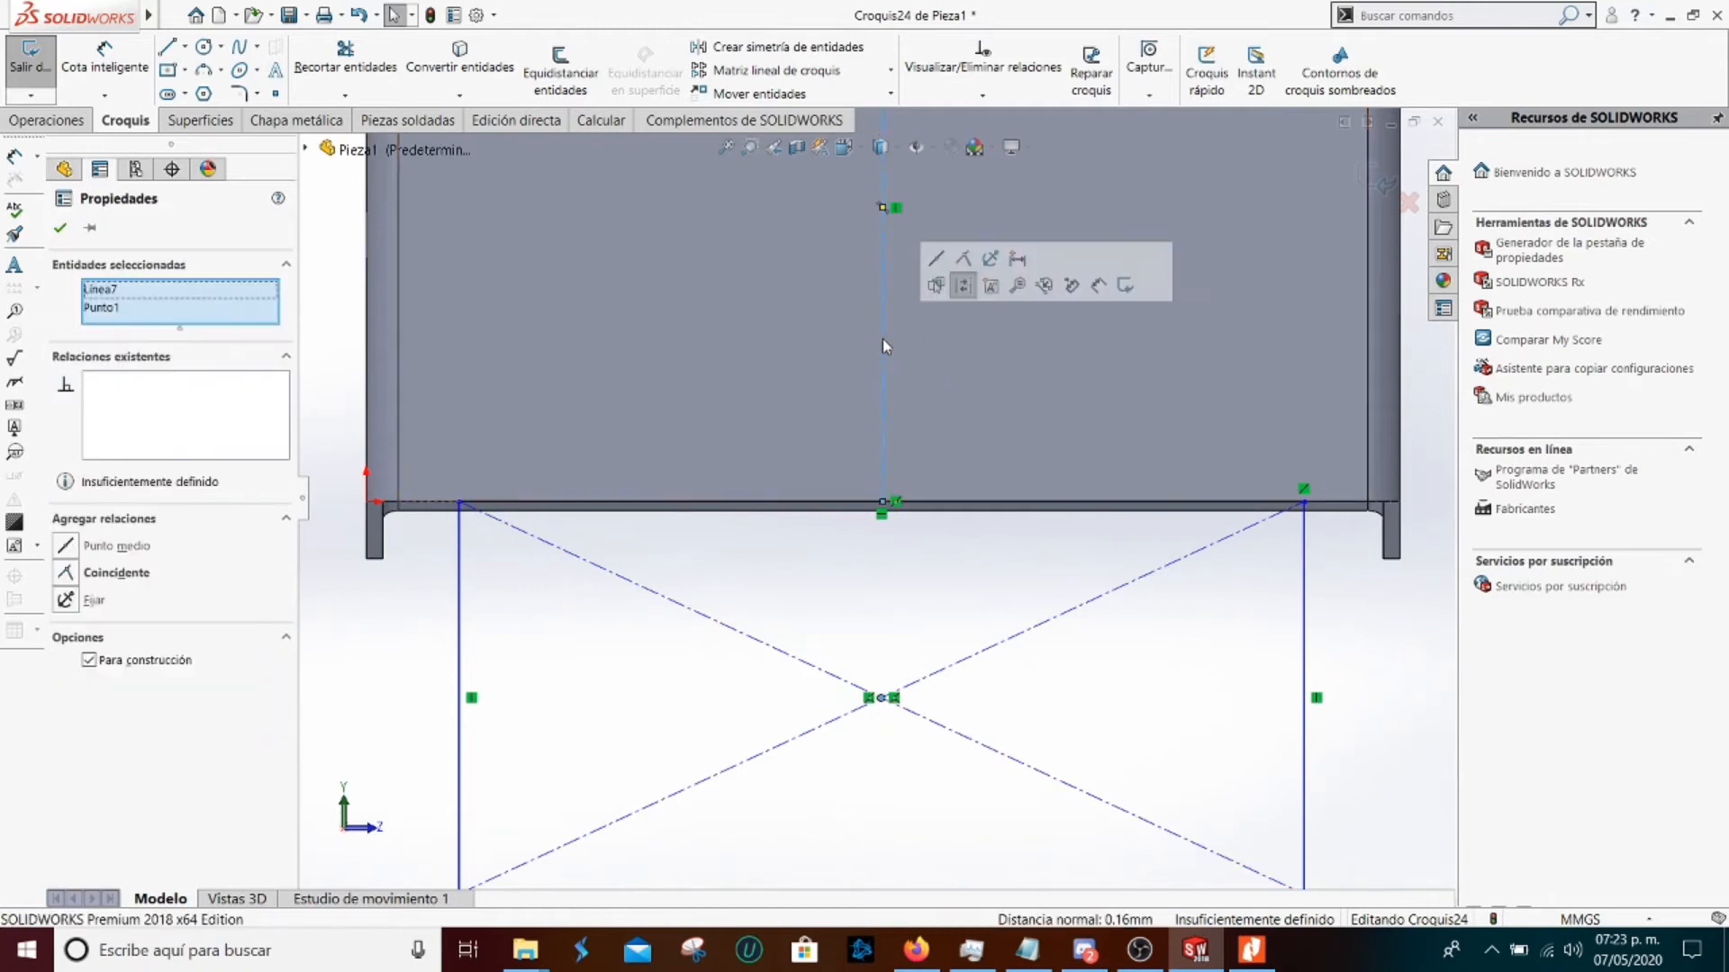
{"action": "left_click", "coordinate": [964, 260]}
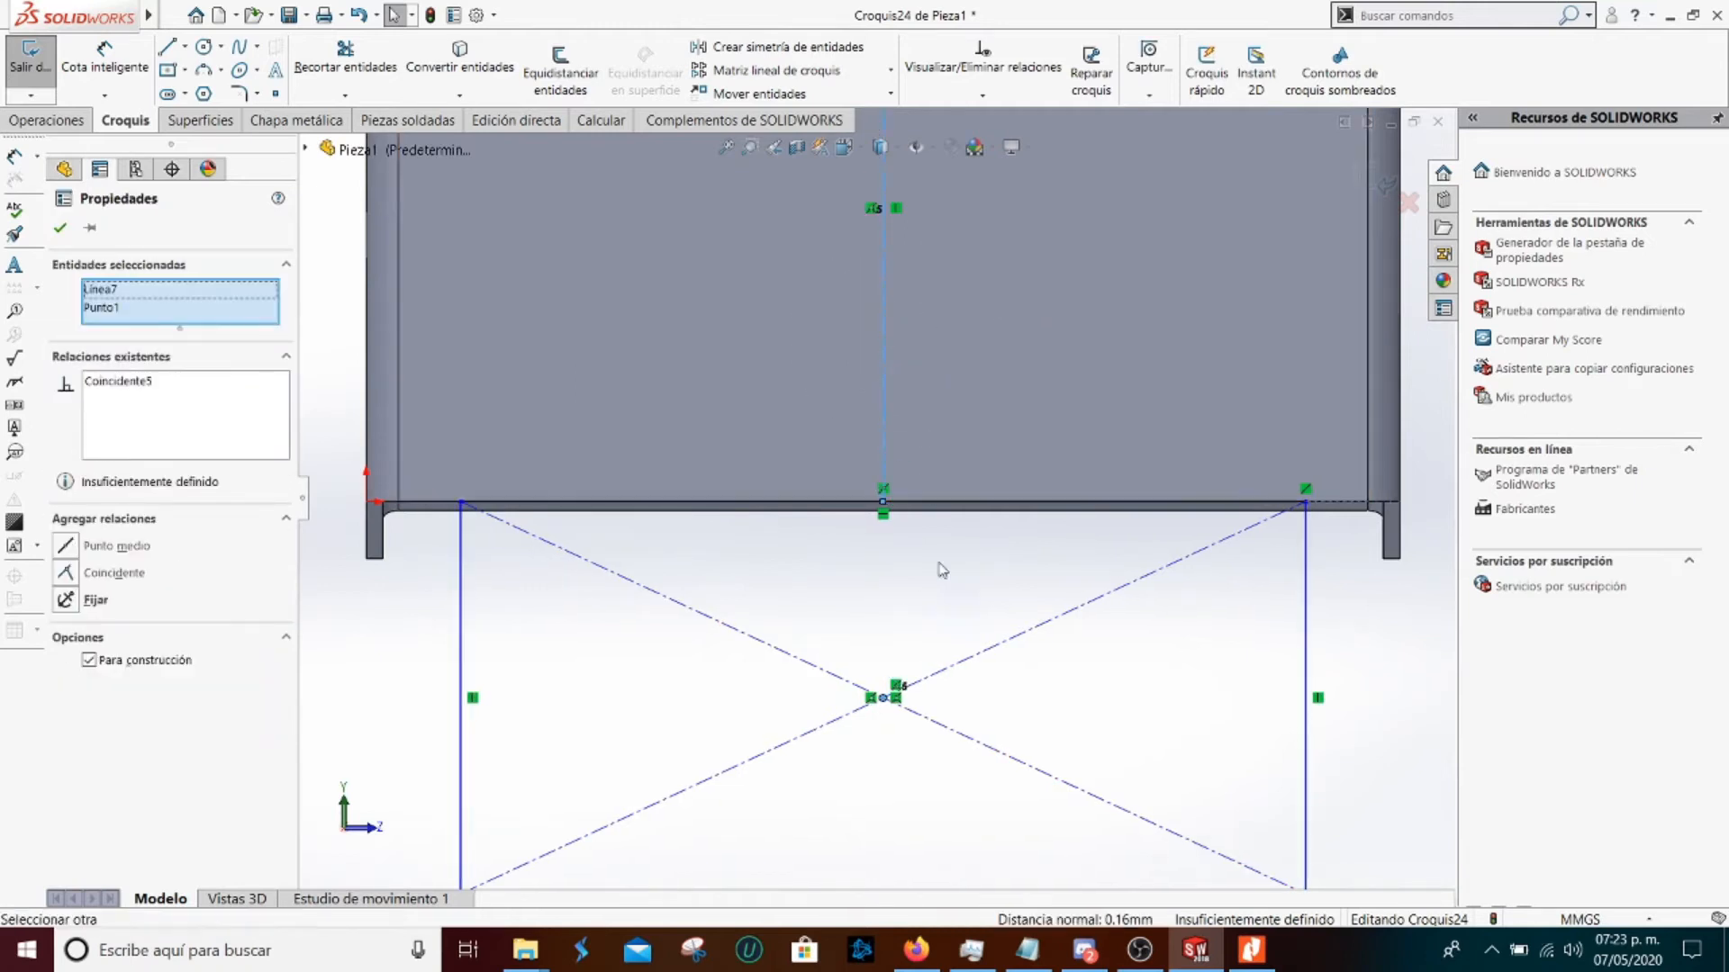
{"action": "scroll", "coordinate": [958, 695], "scroll_direction": "up", "scroll_amount": 4}
{"action": "scroll", "coordinate": [958, 705], "scroll_direction": "down", "scroll_amount": 2}
{"action": "left_click", "coordinate": [954, 757]}
{"action": "scroll", "coordinate": [954, 756], "scroll_direction": "up", "scroll_amount": 2}
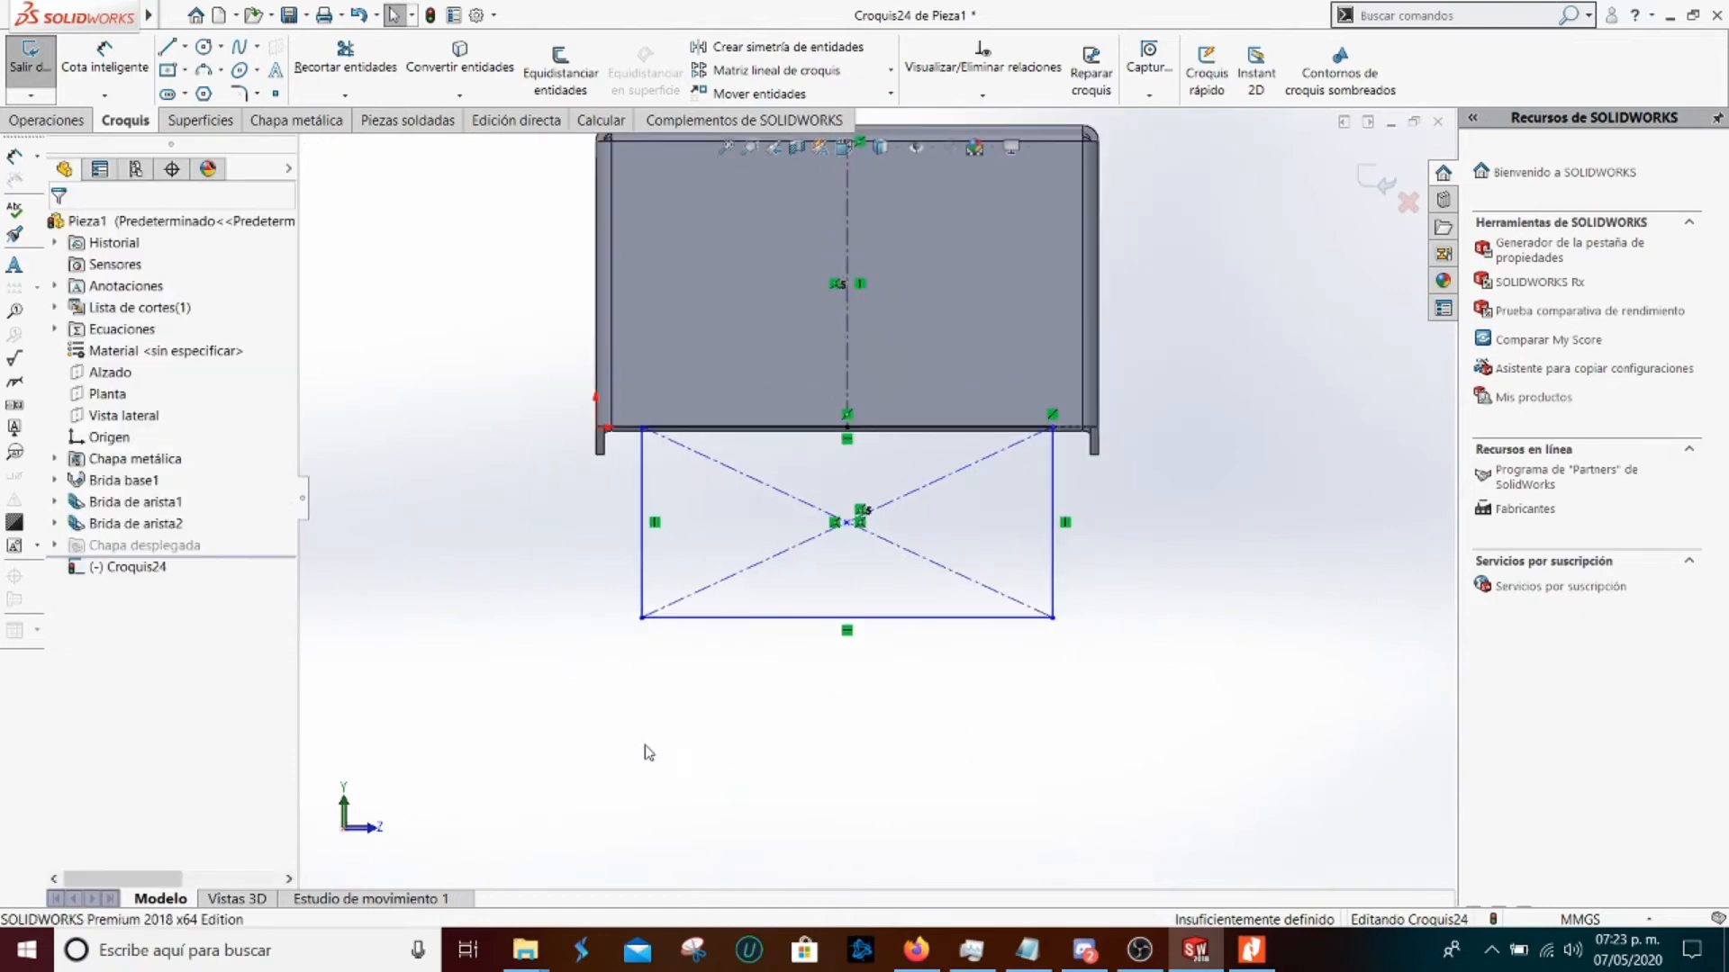
Check the tab's dimensions in the PDF manual, return to SOLIDWORKS and dimension the rectangle's width to 50 mm
{"action": "left_click", "coordinate": [1252, 949]}
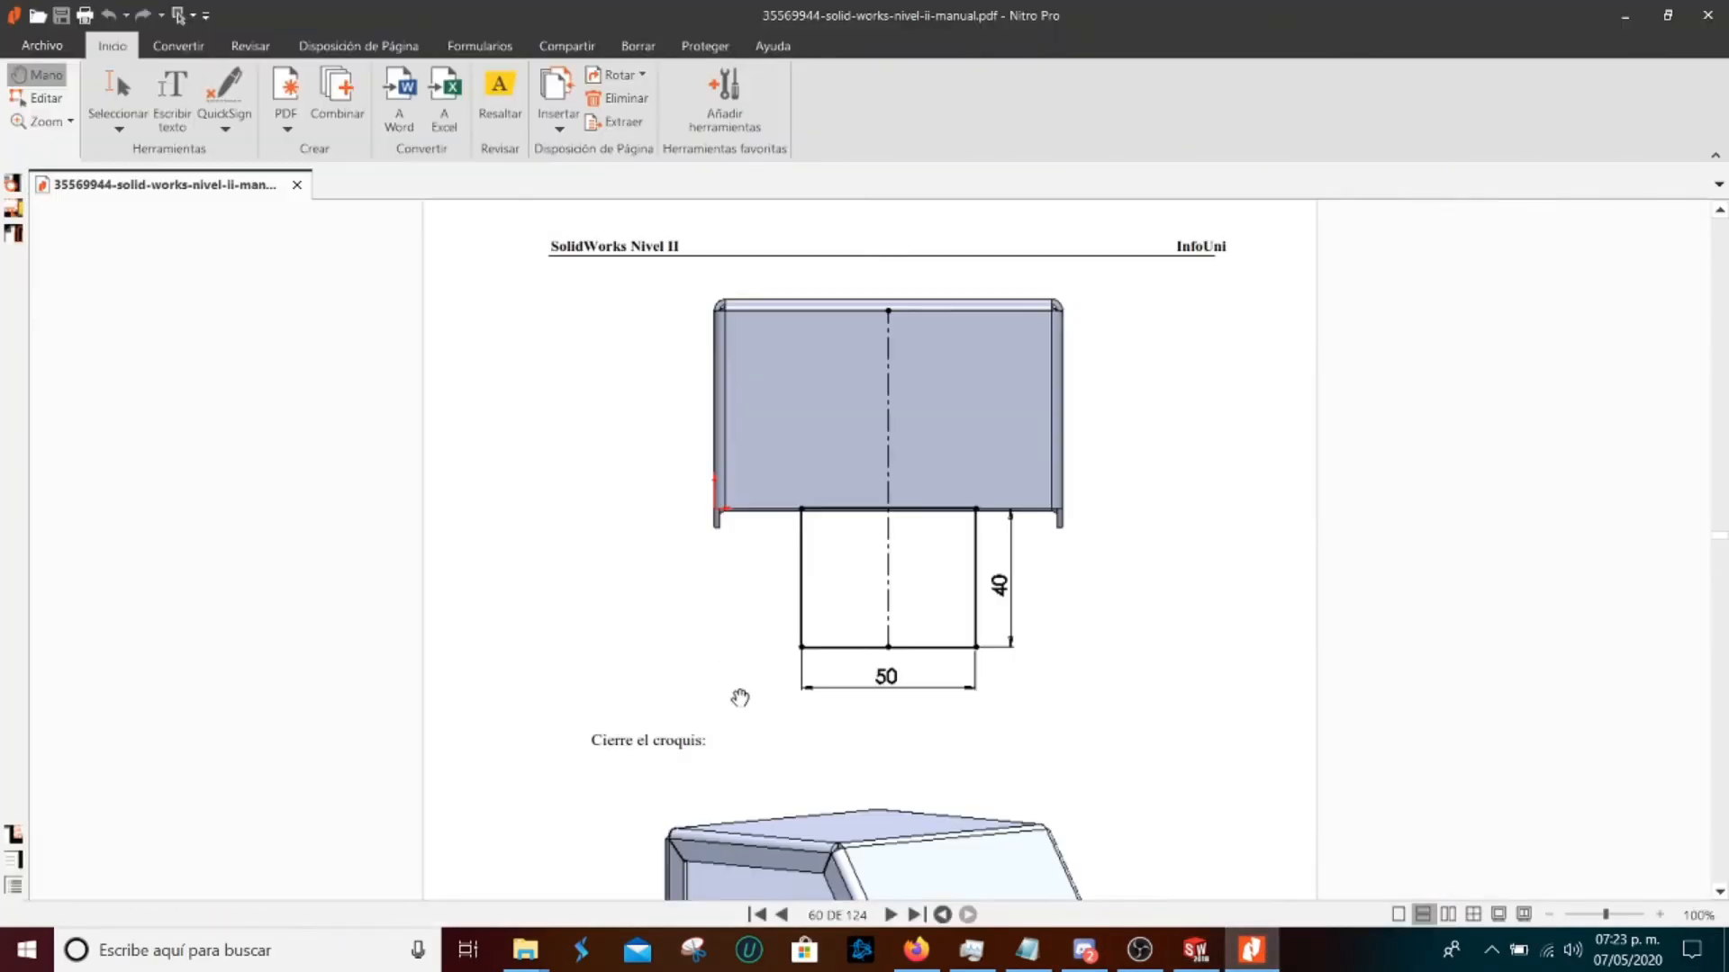
{"action": "key", "text": "alt+Tab"}
{"action": "right_click_drag", "start_coordinate": [707, 687], "coordinate": [687, 498]}
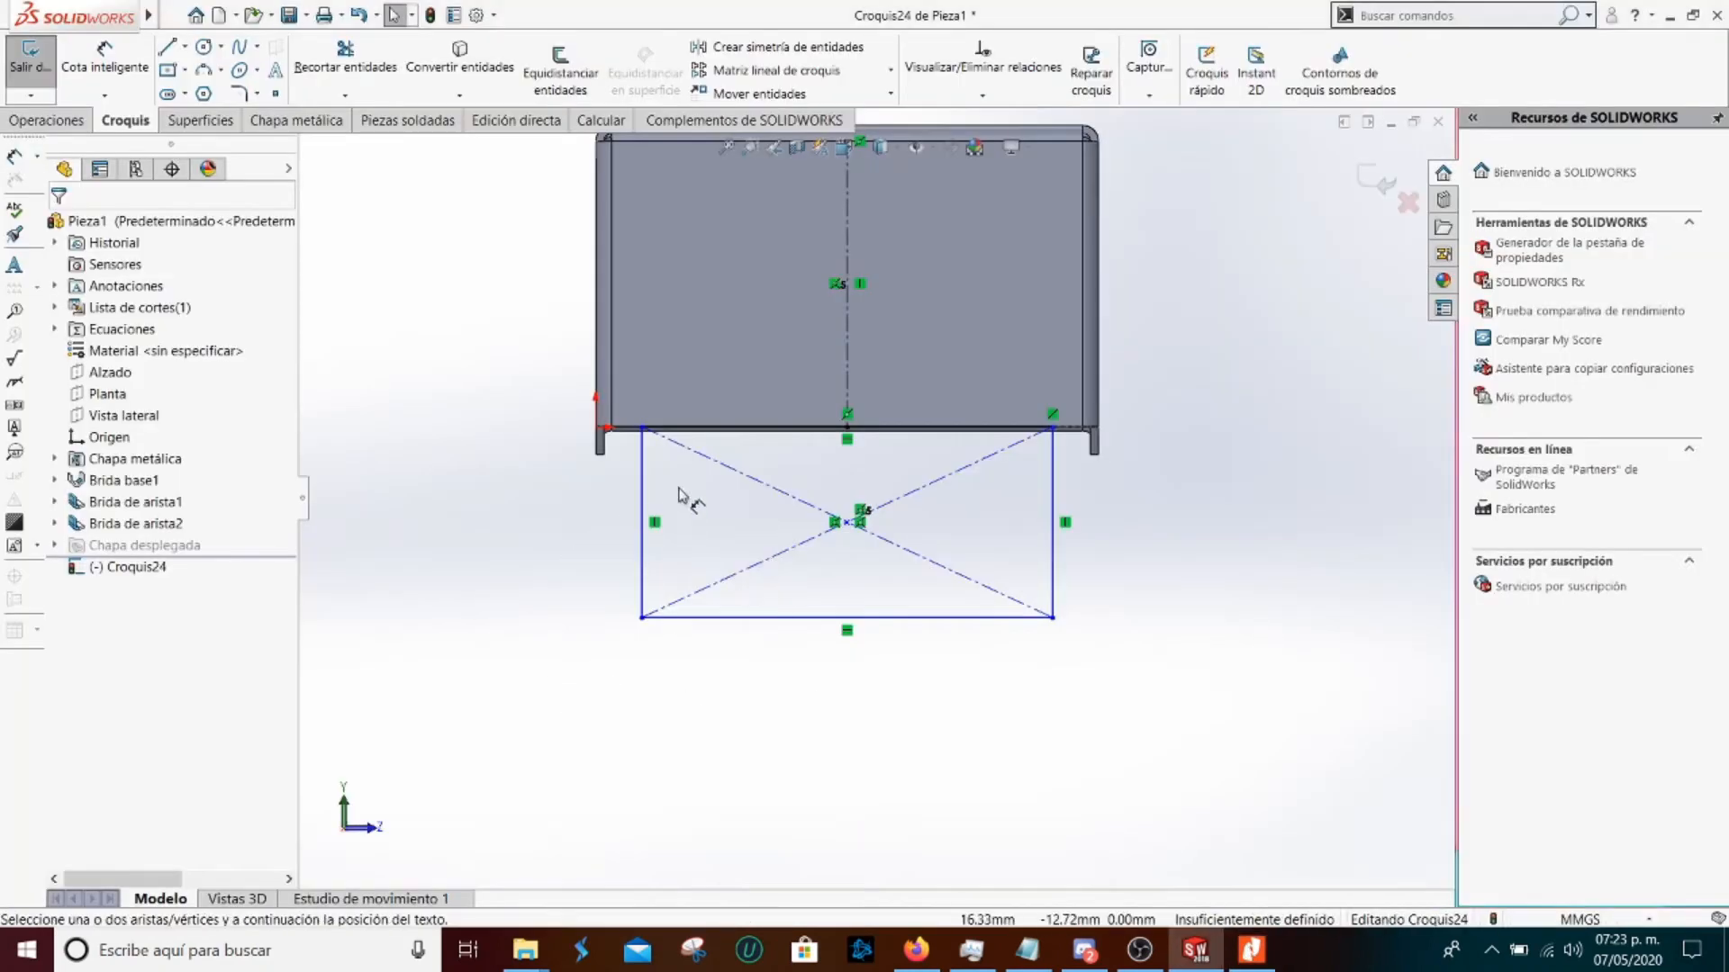
{"action": "left_click", "coordinate": [799, 619]}
{"action": "left_click", "coordinate": [782, 700]}
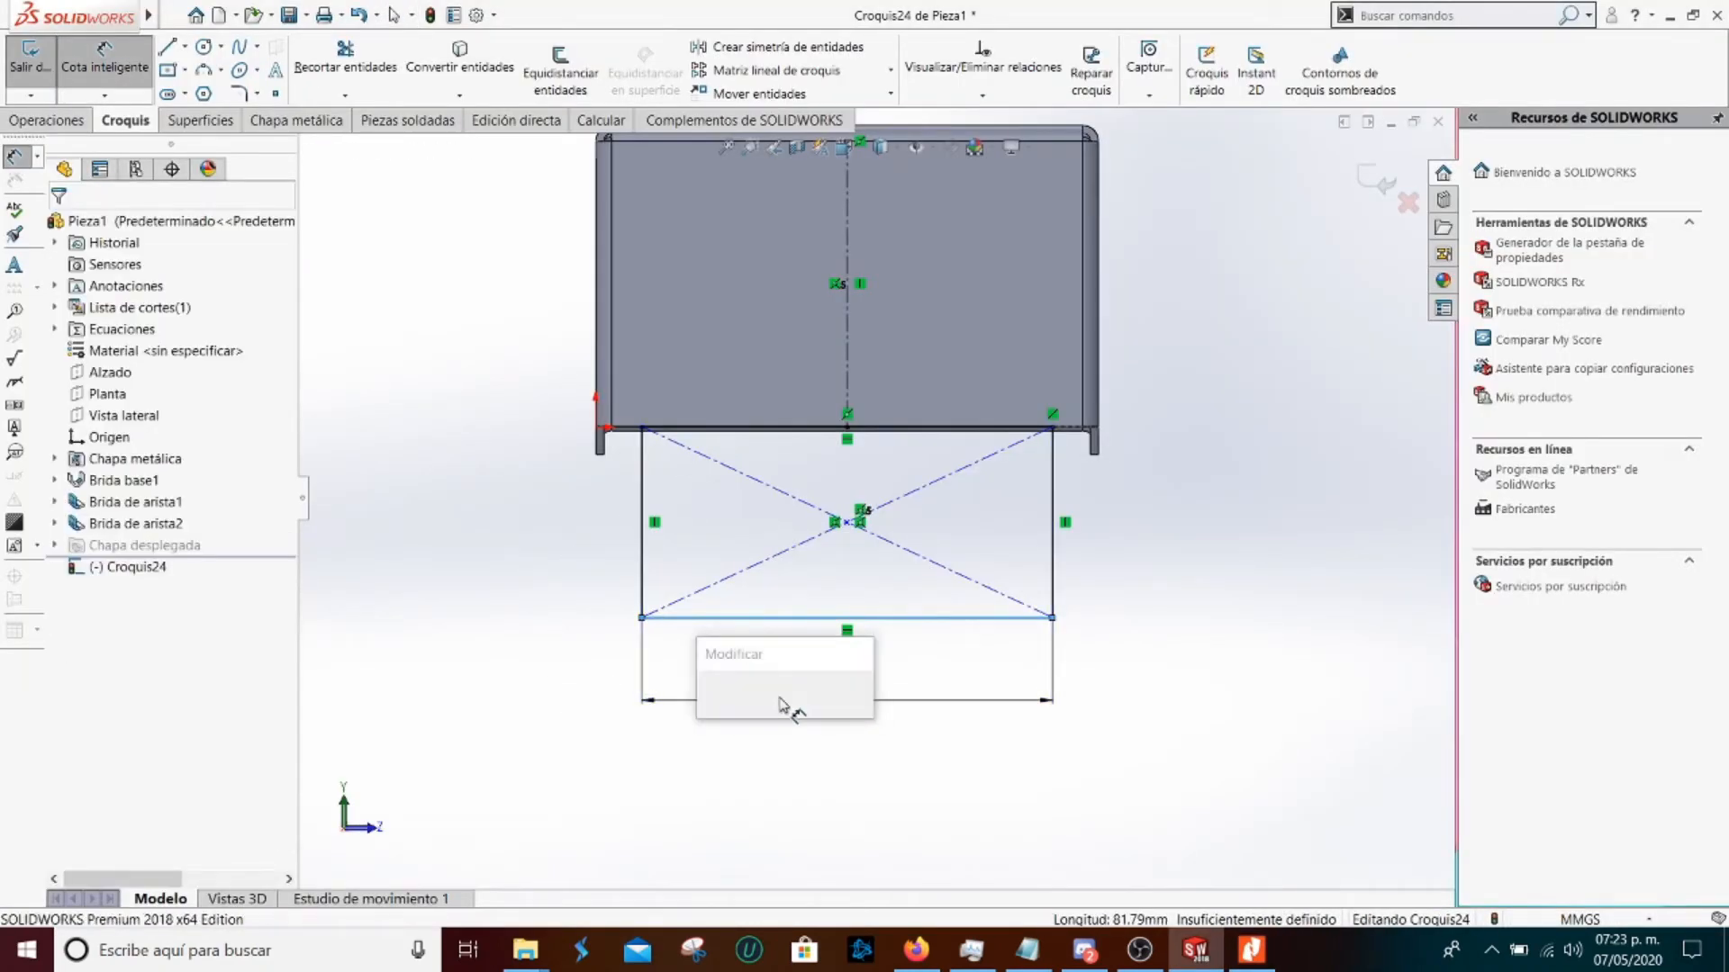
{"action": "key", "text": "Return"}
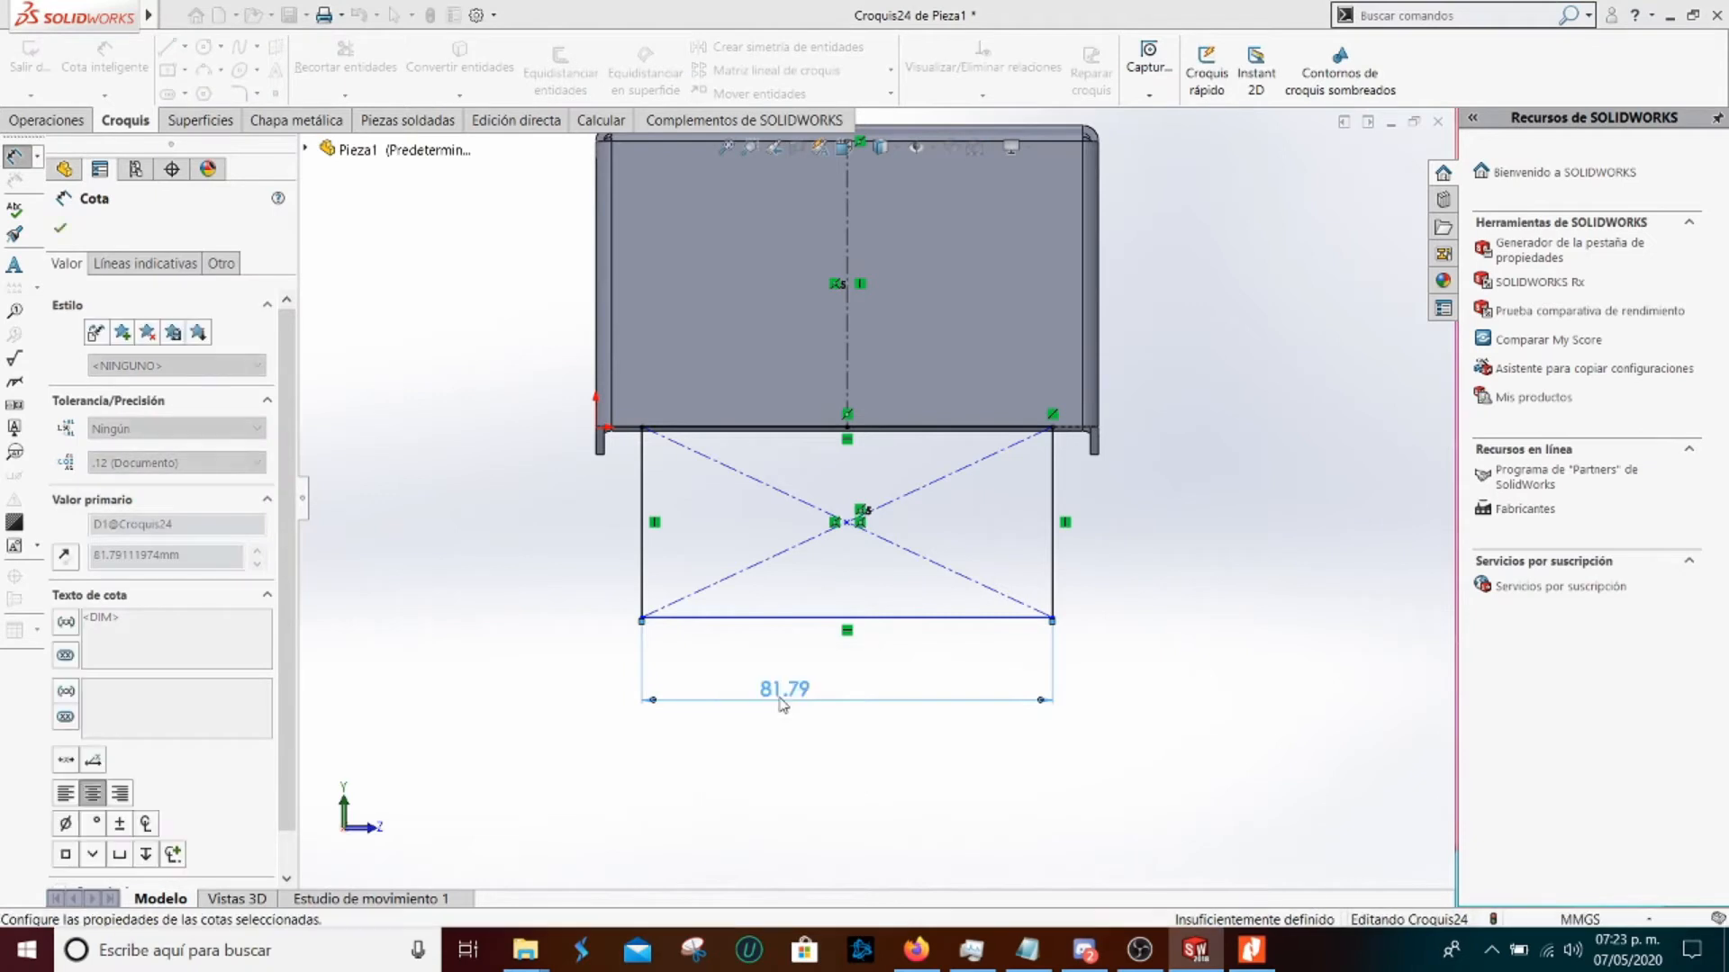
Dimension the tab rectangle's height to 40 mm
{"action": "left_click", "coordinate": [722, 482]}
{"action": "left_click", "coordinate": [535, 486]}
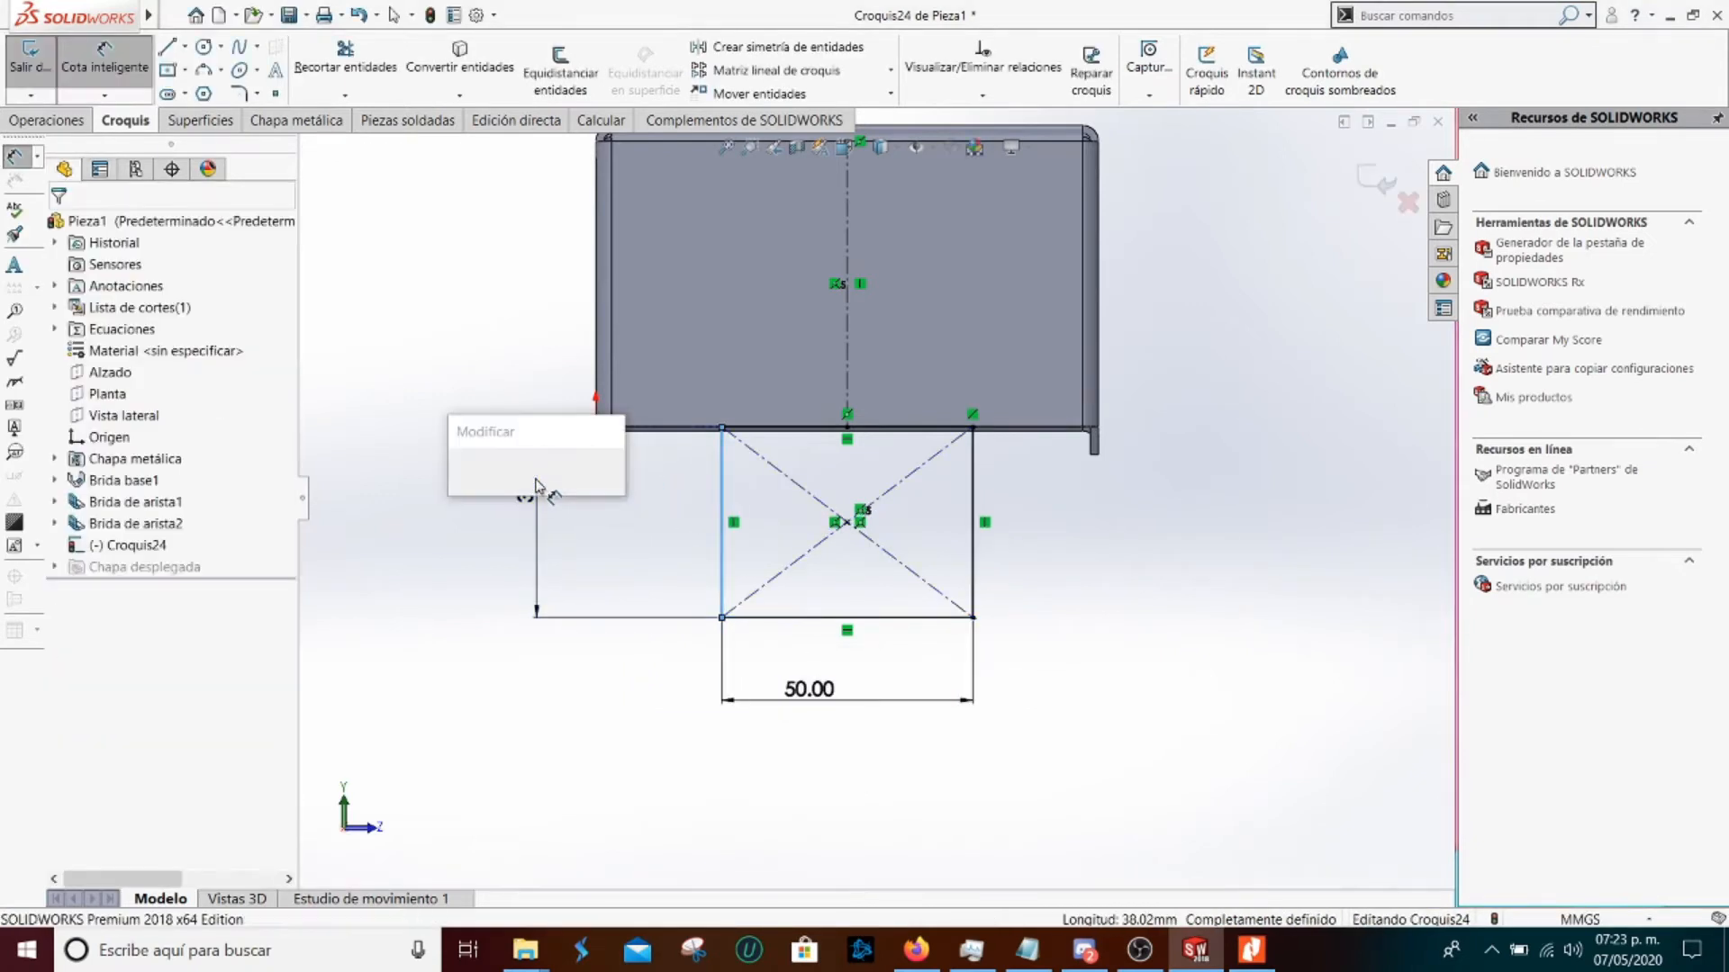
{"action": "type", "text": "40"}
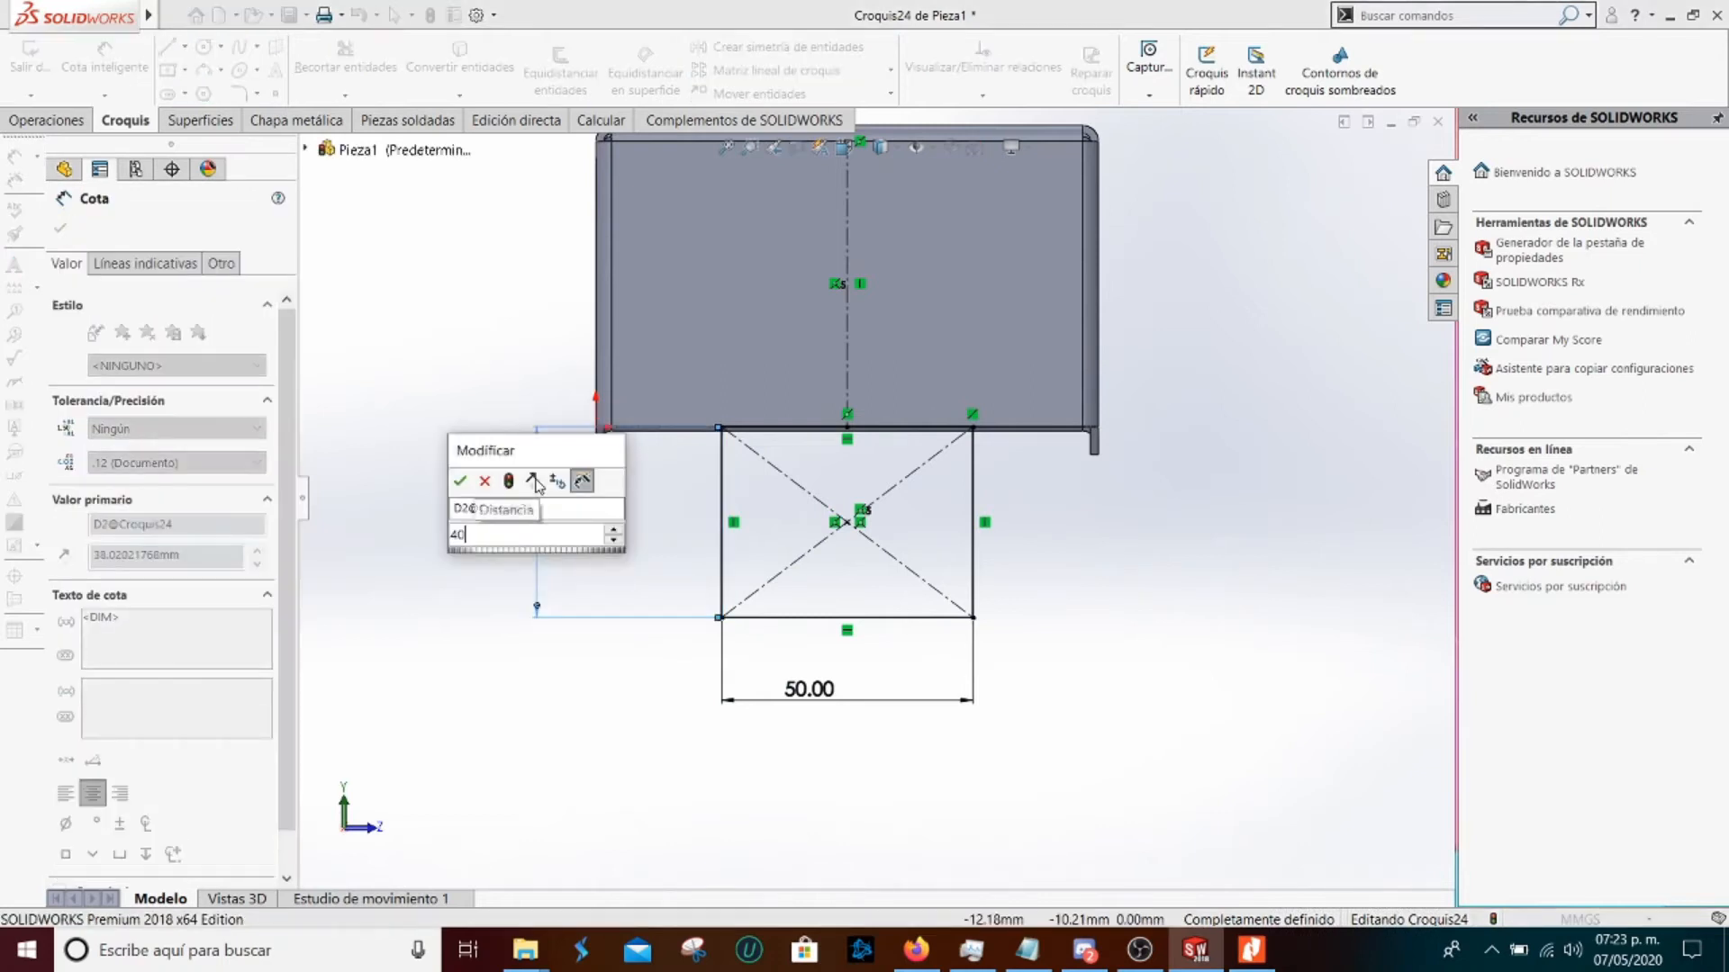
{"action": "key", "text": "Return"}
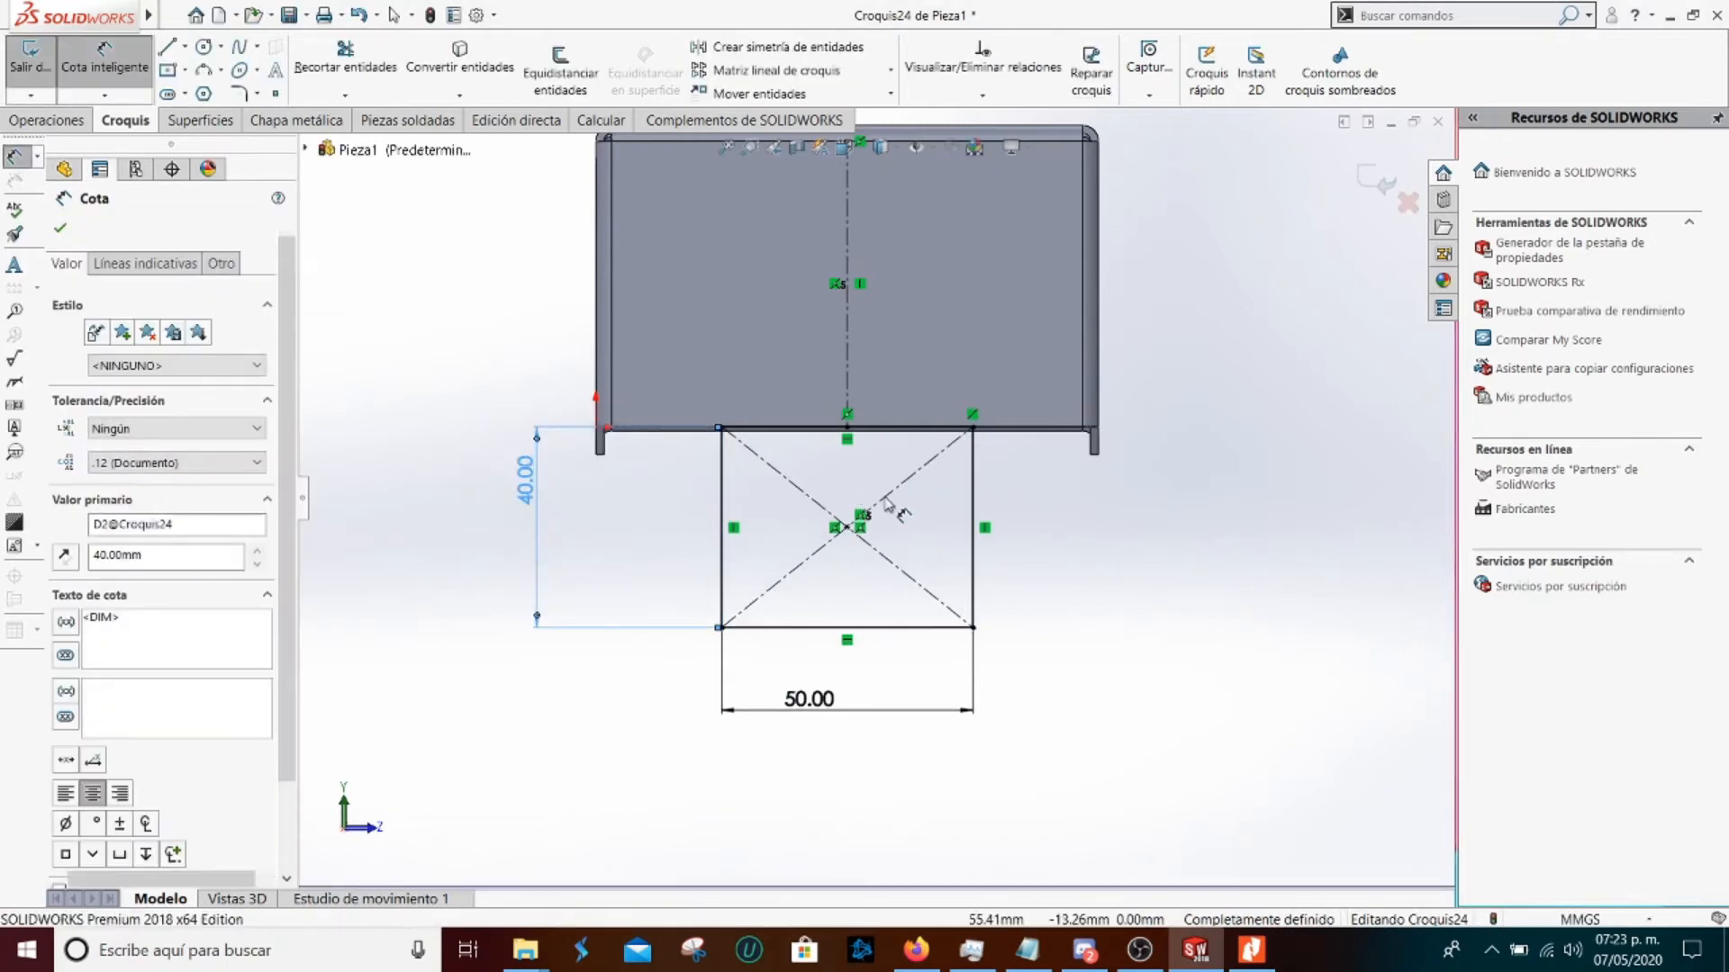
{"action": "key", "text": "Escape"}
Compare the tab sketch with the PDF manual, read its finished tab and sketched bend instructions on pages 60 and 61, and return to SOLIDWORKS
{"action": "left_click", "coordinate": [1251, 950]}
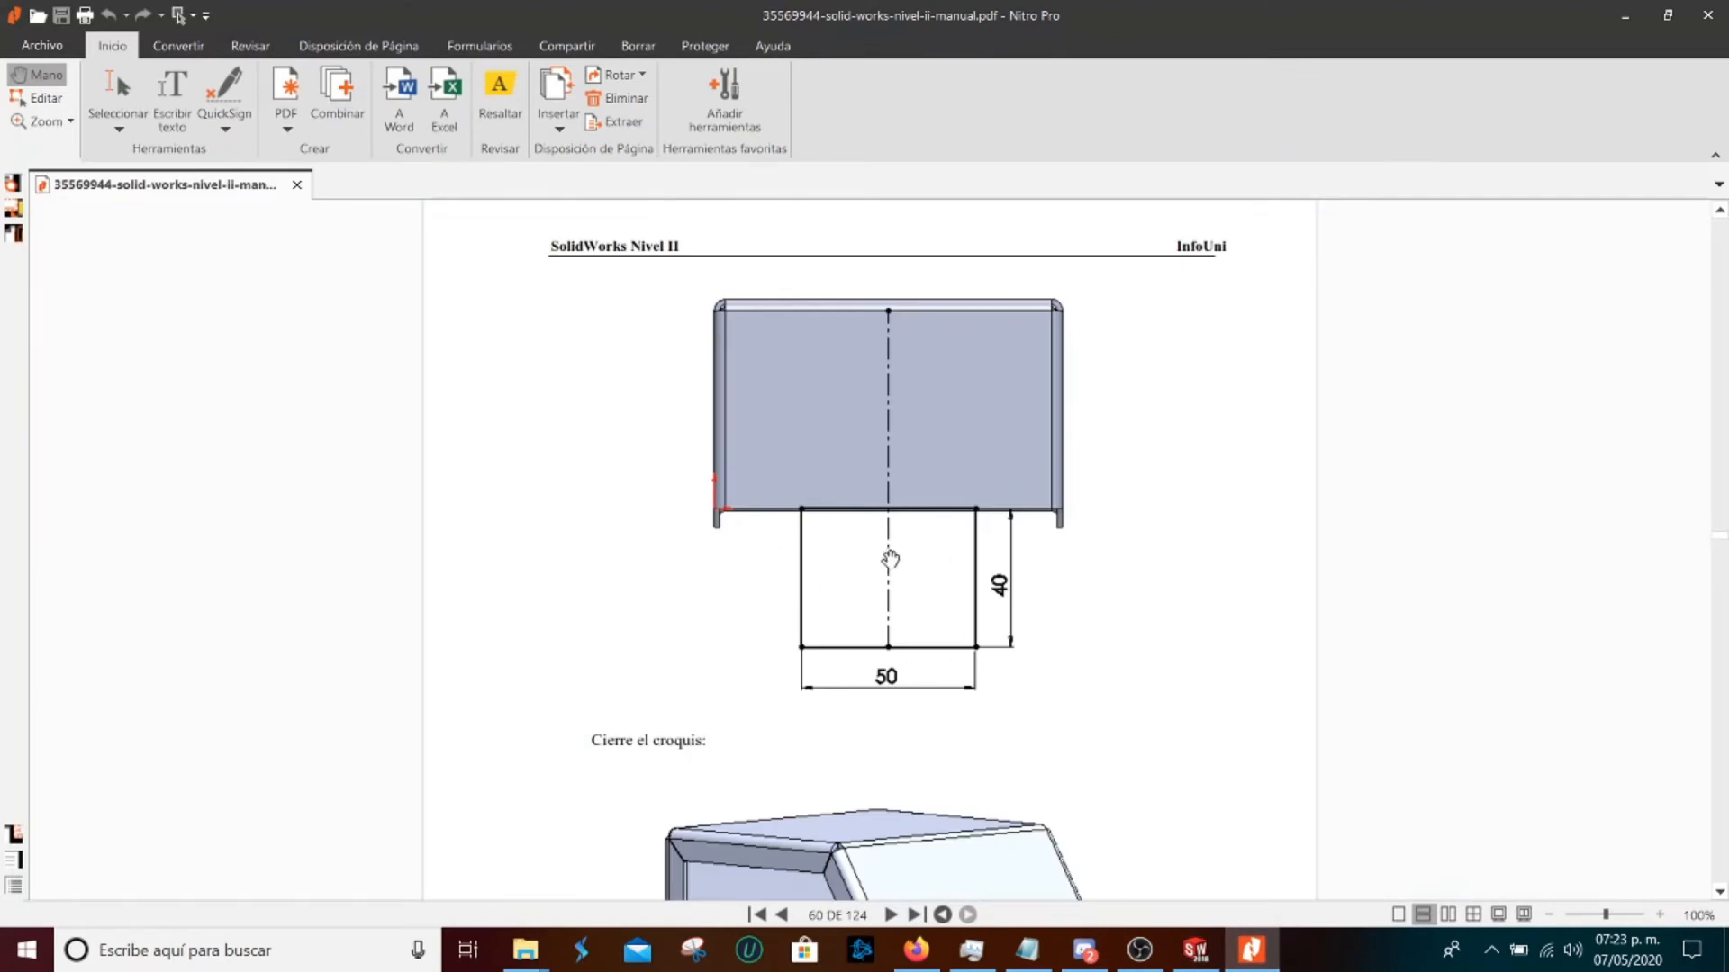
{"action": "left_click", "coordinate": [1196, 950]}
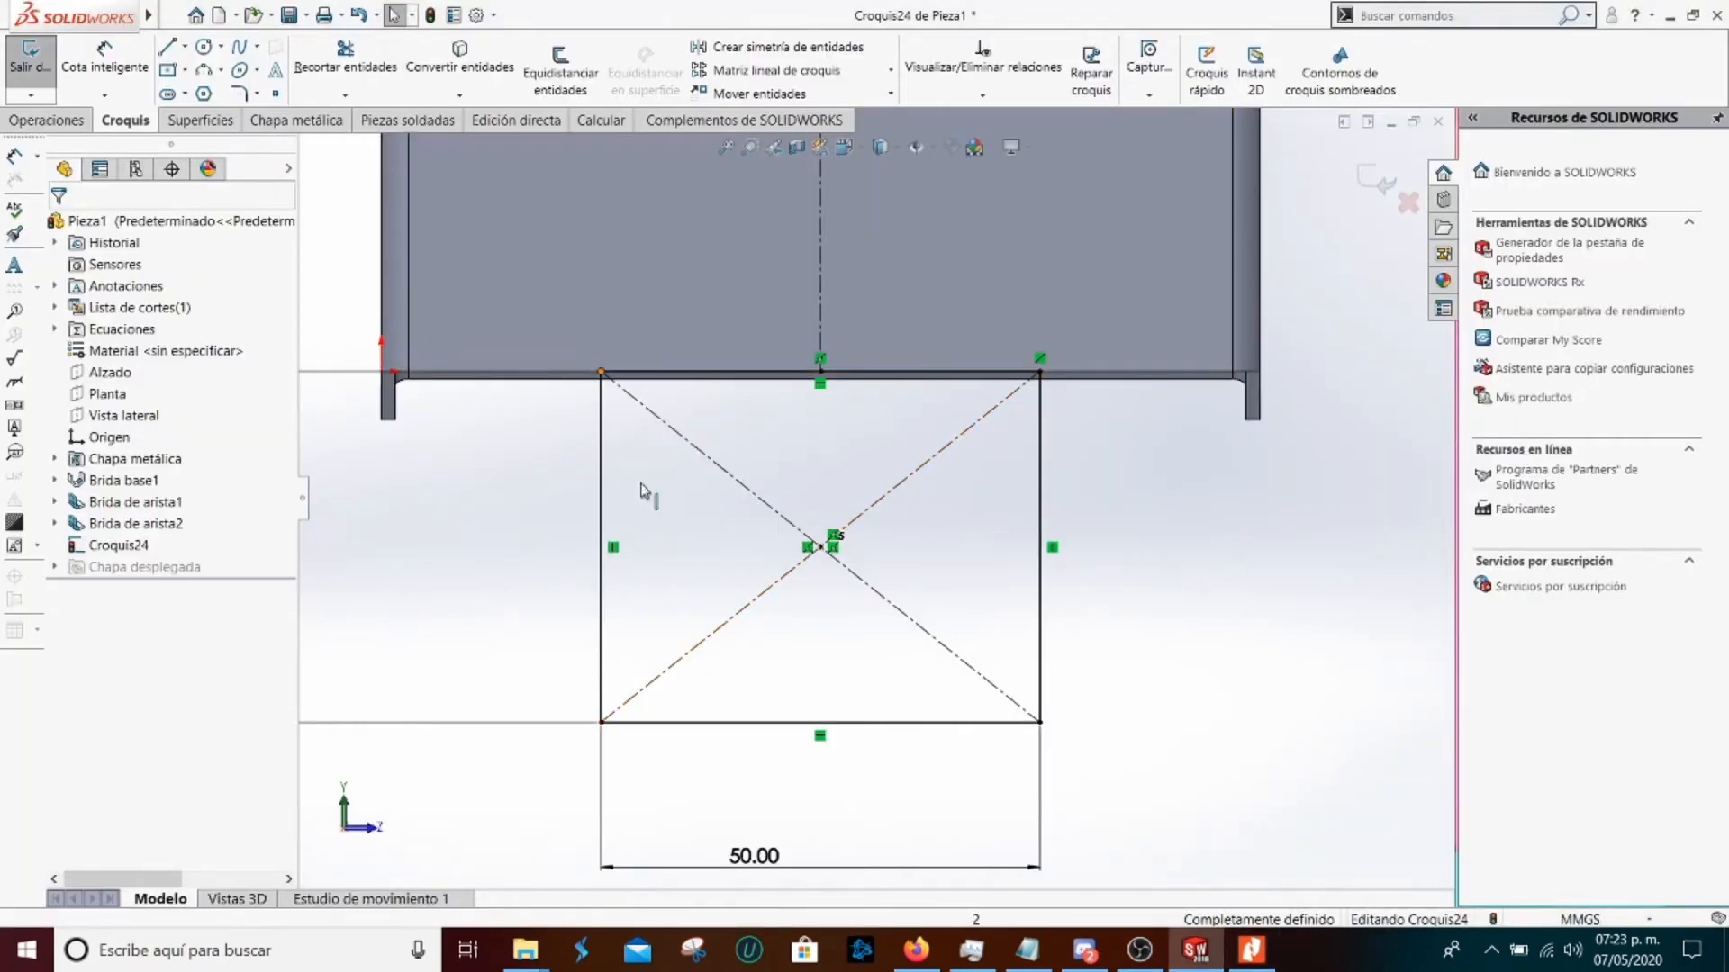
{"action": "scroll", "coordinate": [910, 644], "scroll_direction": "up", "scroll_amount": 3}
{"action": "scroll", "coordinate": [790, 526], "scroll_direction": "down", "scroll_amount": 2}
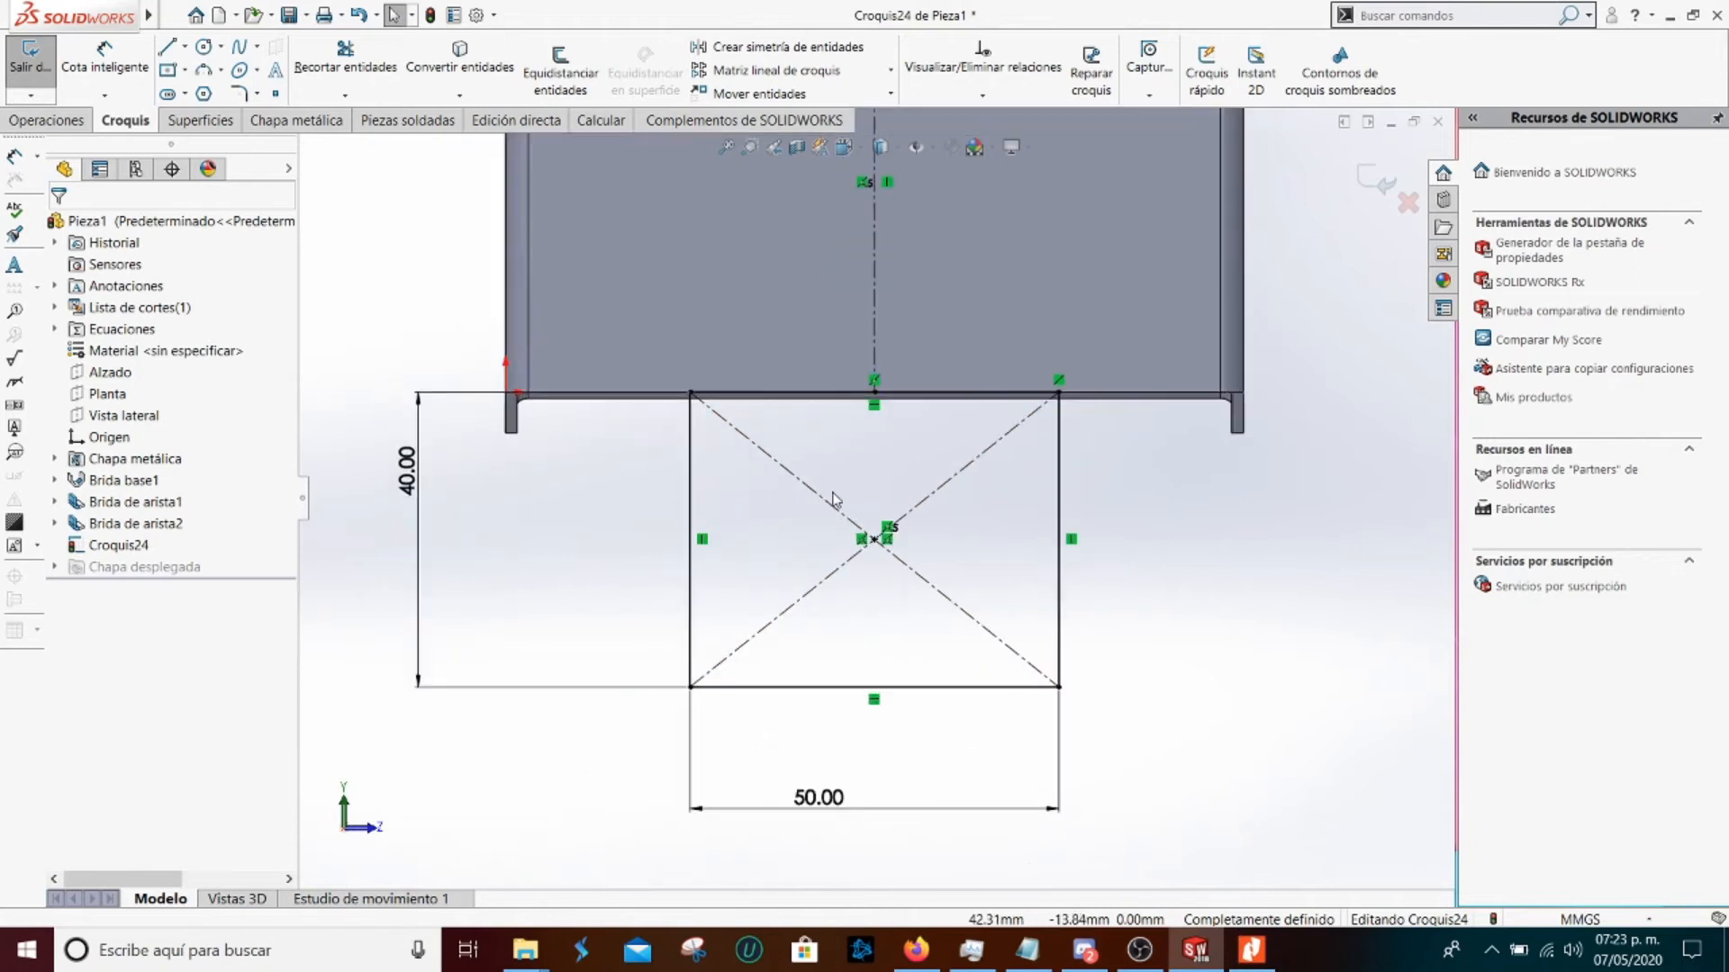
{"action": "left_click", "coordinate": [1252, 950]}
{"action": "scroll", "coordinate": [763, 590], "scroll_direction": "down", "scroll_amount": 5}
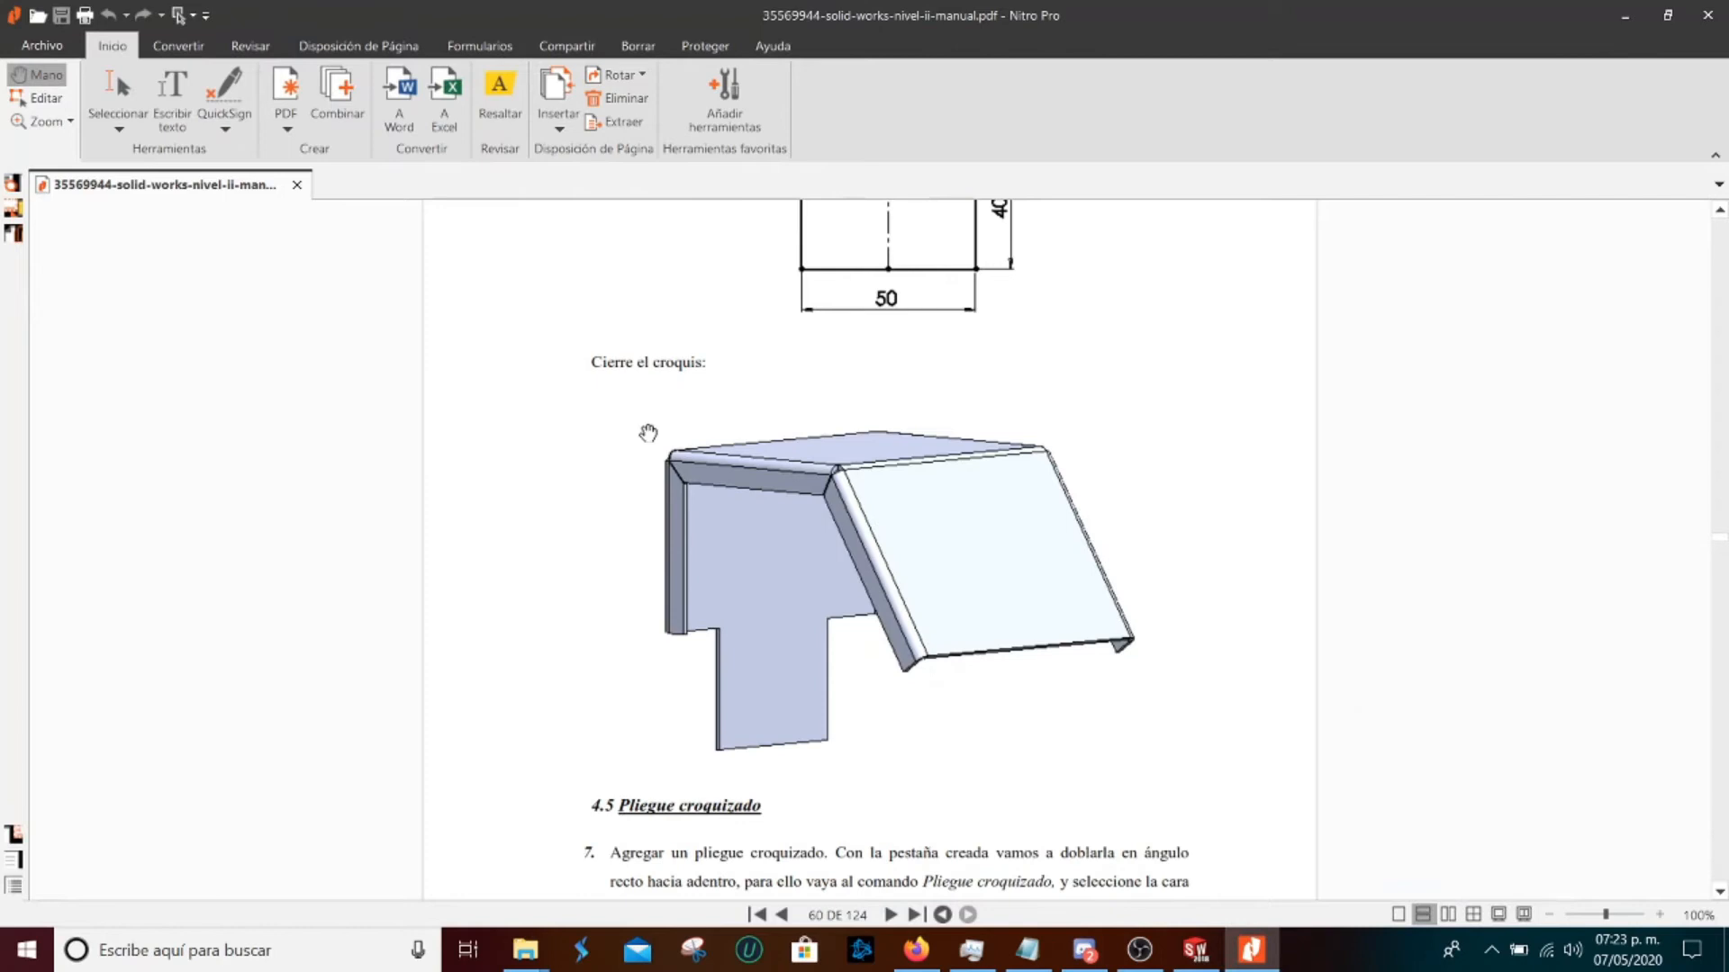
{"action": "scroll", "coordinate": [648, 433], "scroll_direction": "down", "scroll_amount": 4}
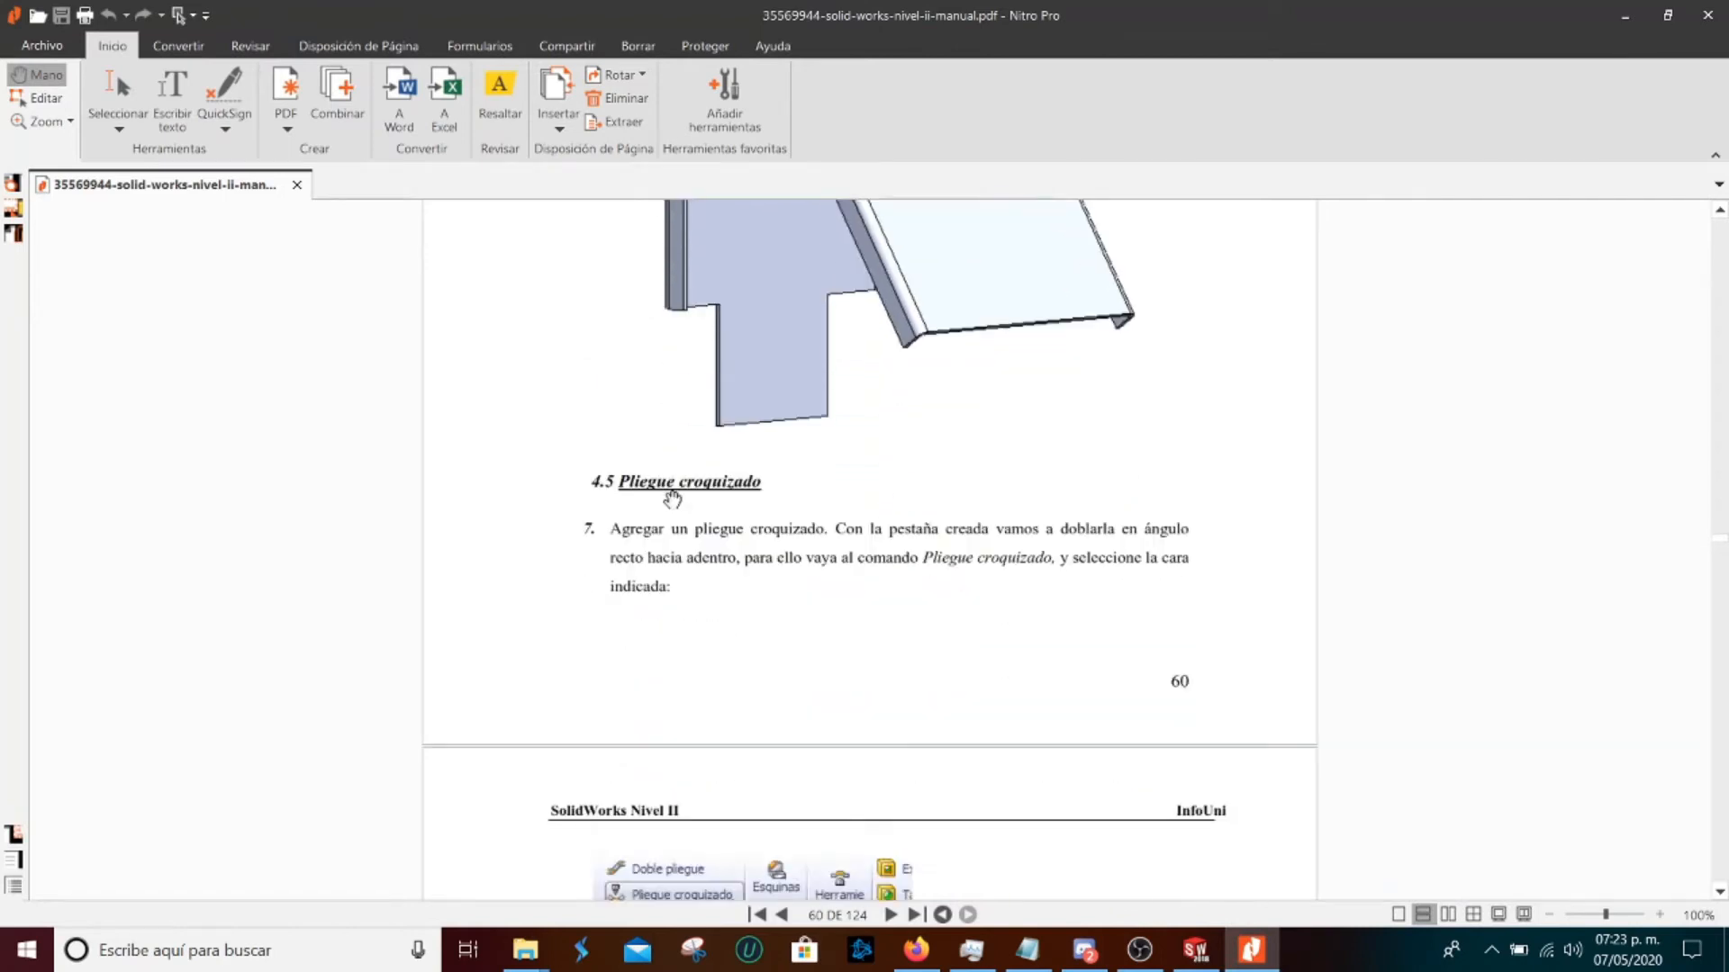
{"action": "scroll", "coordinate": [748, 479], "scroll_direction": "down", "scroll_amount": 1}
{"action": "scroll", "coordinate": [749, 480], "scroll_direction": "up", "scroll_amount": 1}
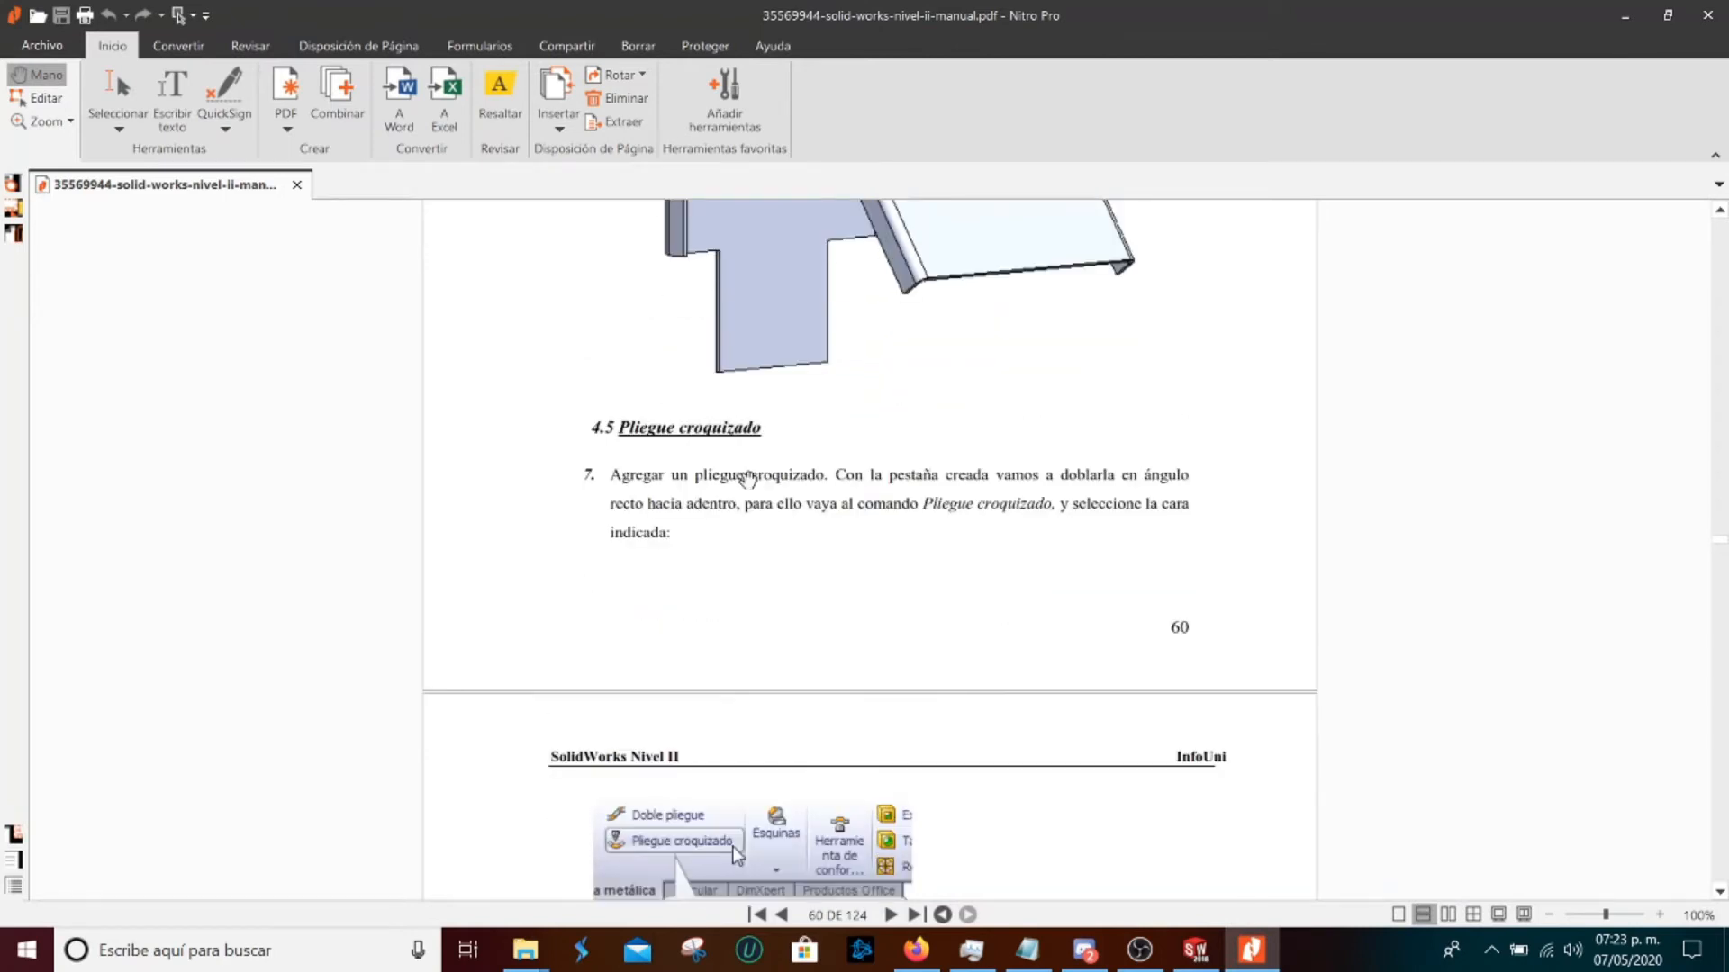
{"action": "scroll", "coordinate": [748, 477], "scroll_direction": "down", "scroll_amount": 3}
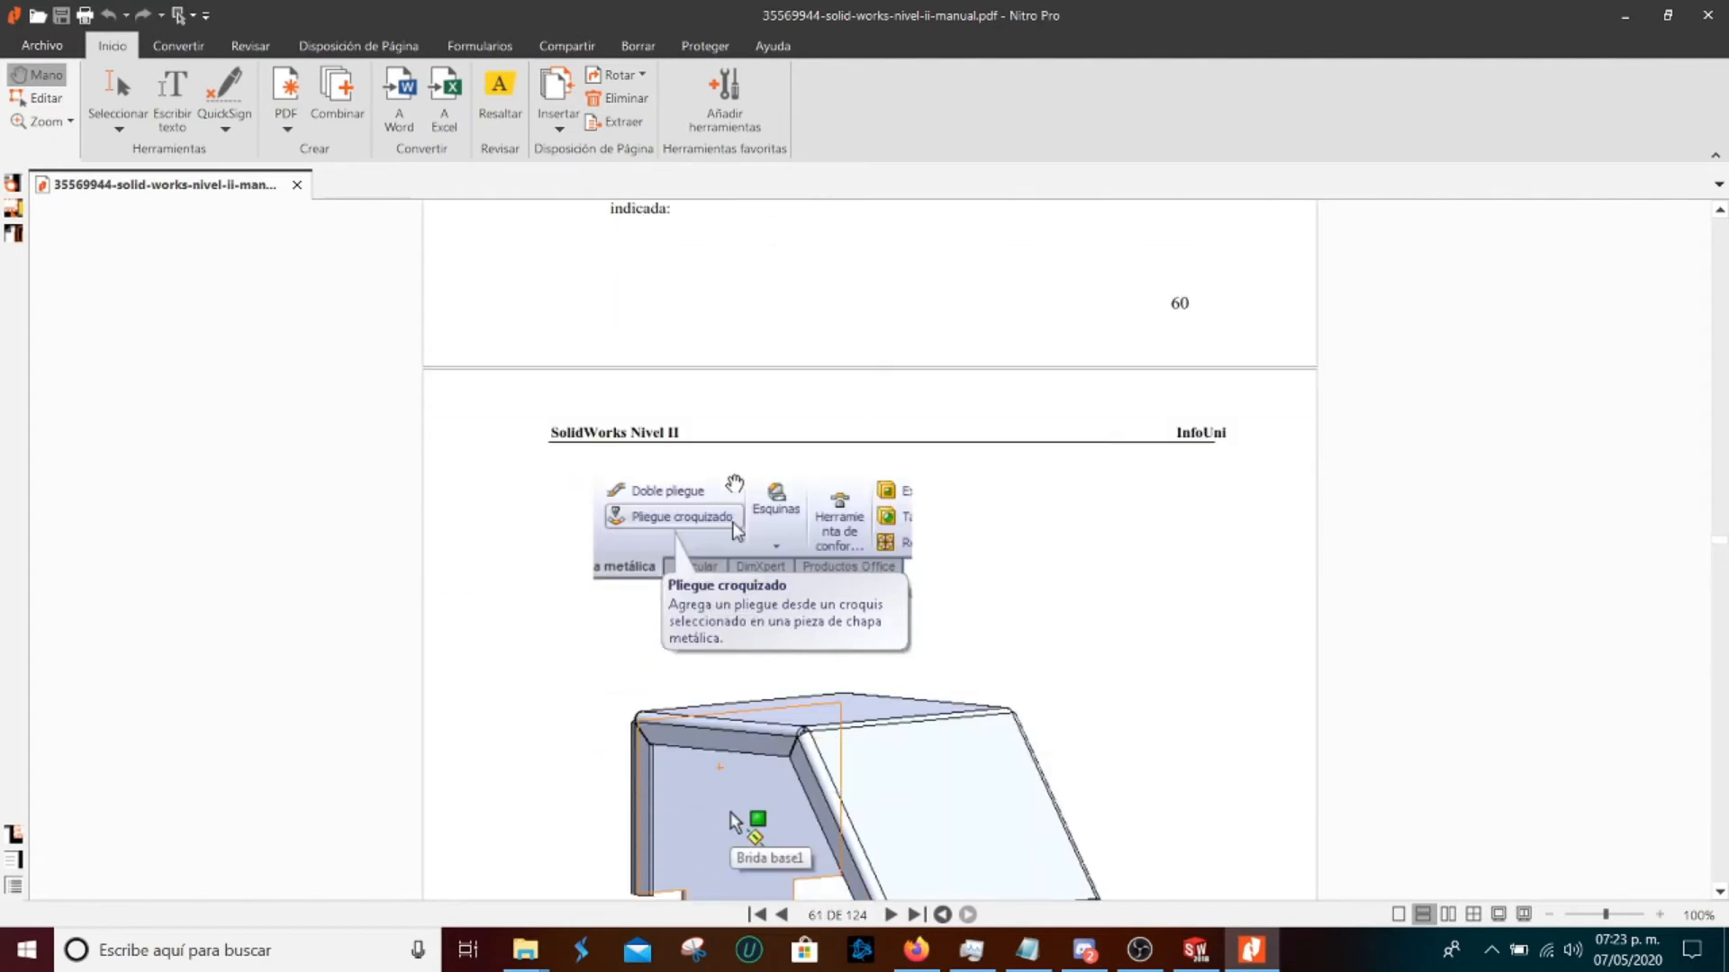
{"action": "scroll", "coordinate": [672, 522], "scroll_direction": "down", "scroll_amount": 3}
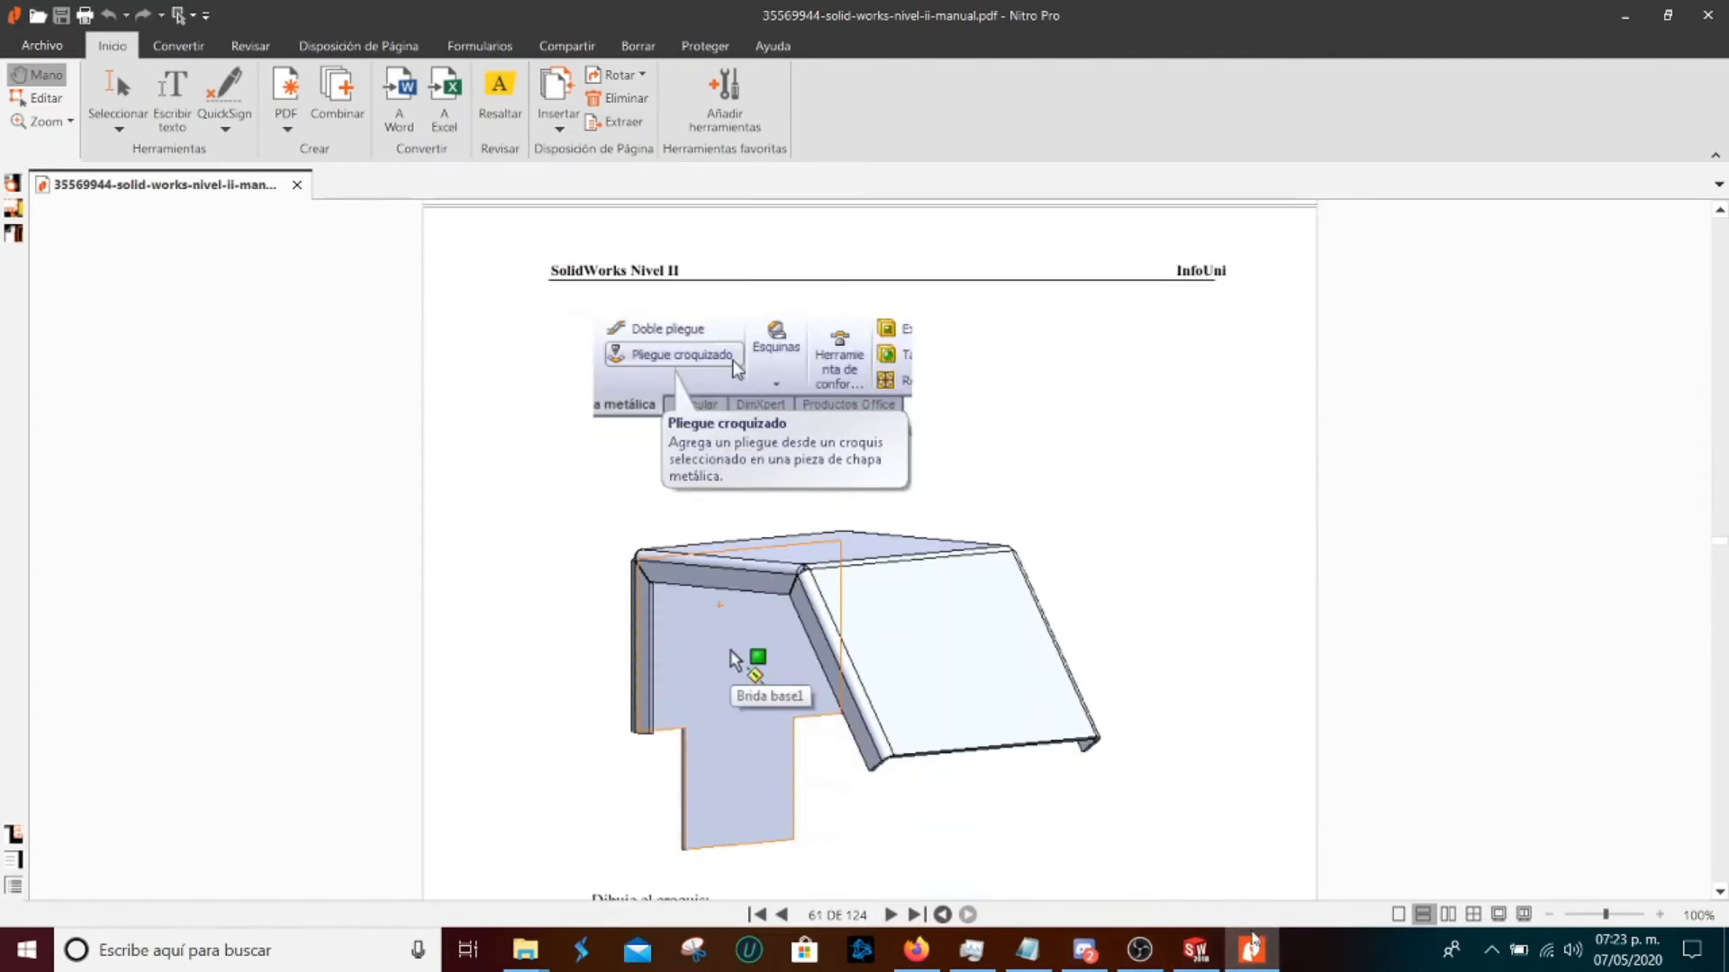
{"action": "left_click", "coordinate": [1252, 943]}
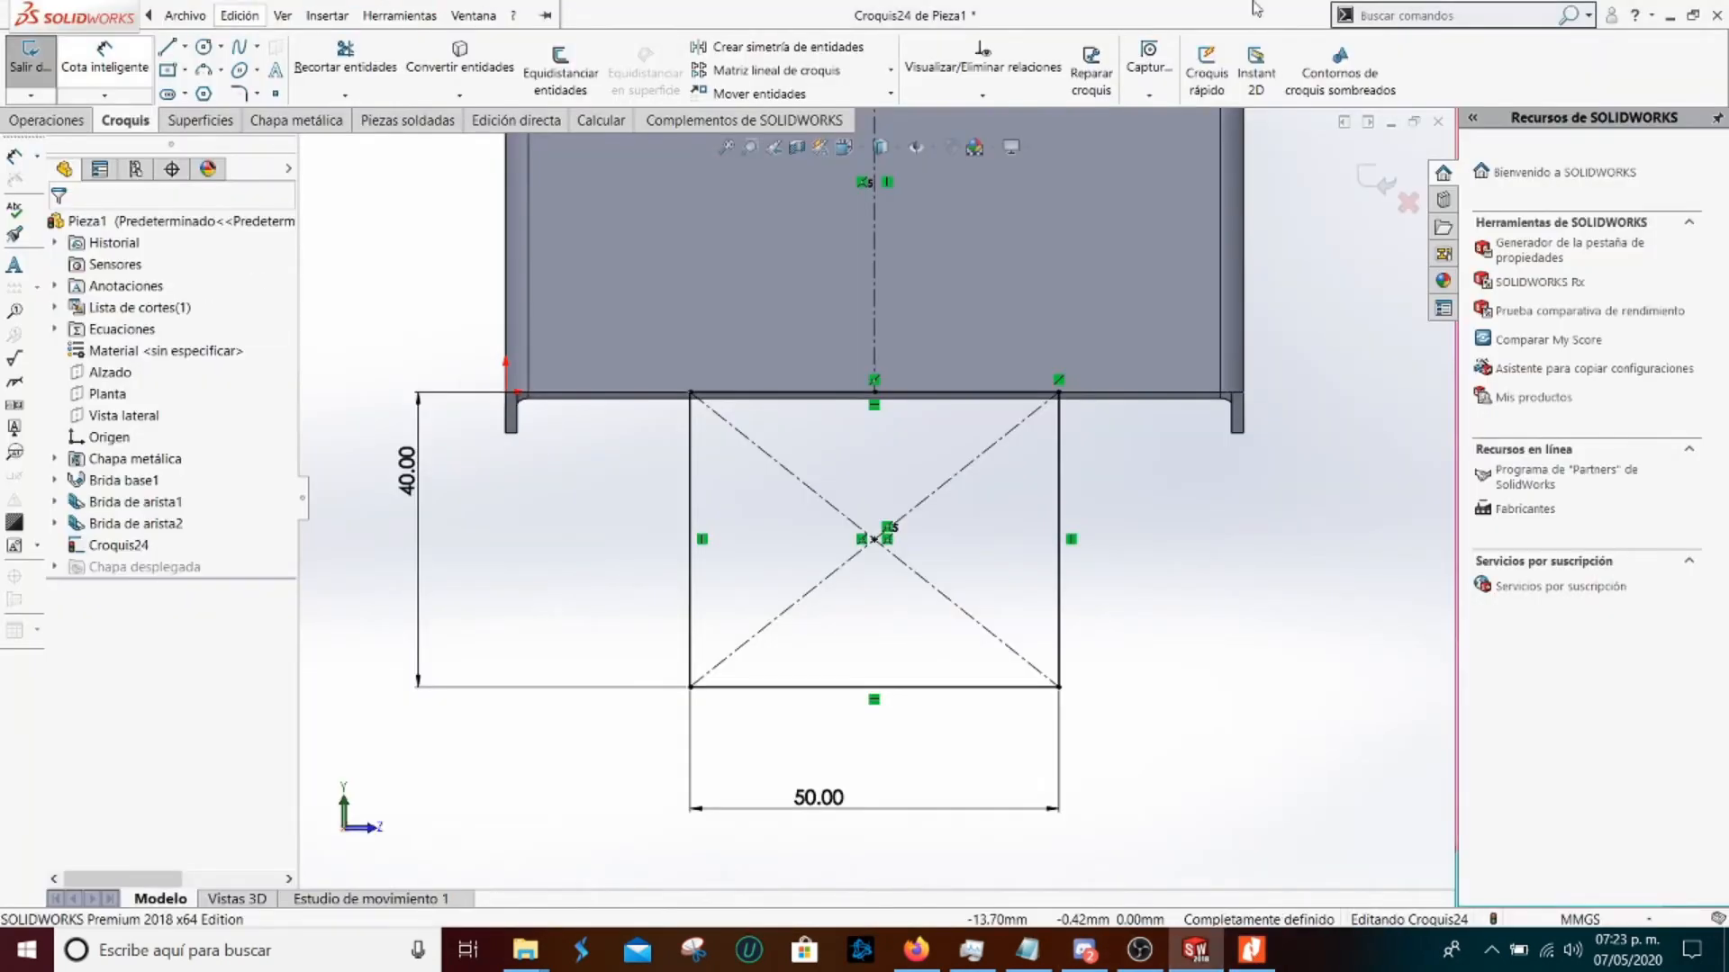
Close the rectangle sketch and create the tab from it with its result merged into the part
{"action": "left_click", "coordinate": [1369, 185]}
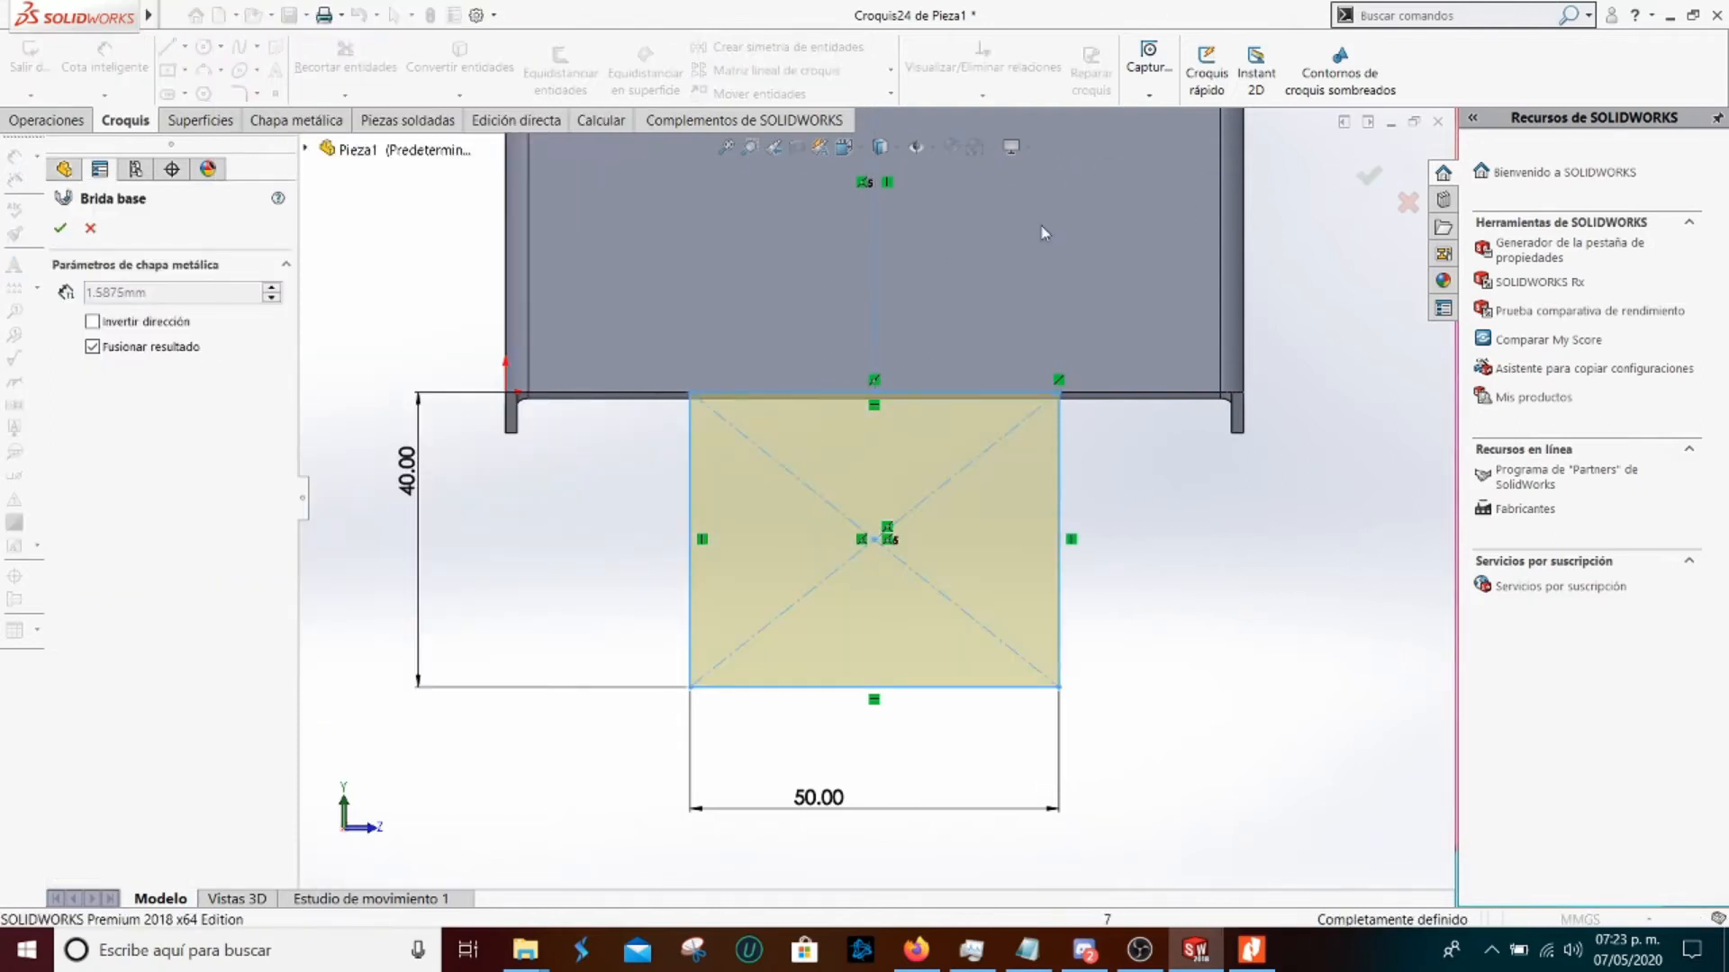
{"action": "mouse_move", "coordinate": [605, 428]}
{"action": "middle_mouse_down"}
{"action": "mouse_move", "coordinate": [810, 451]}
{"action": "mouse_move", "coordinate": [660, 386]}
{"action": "mouse_move", "coordinate": [781, 434]}
{"action": "middle_mouse_up"}
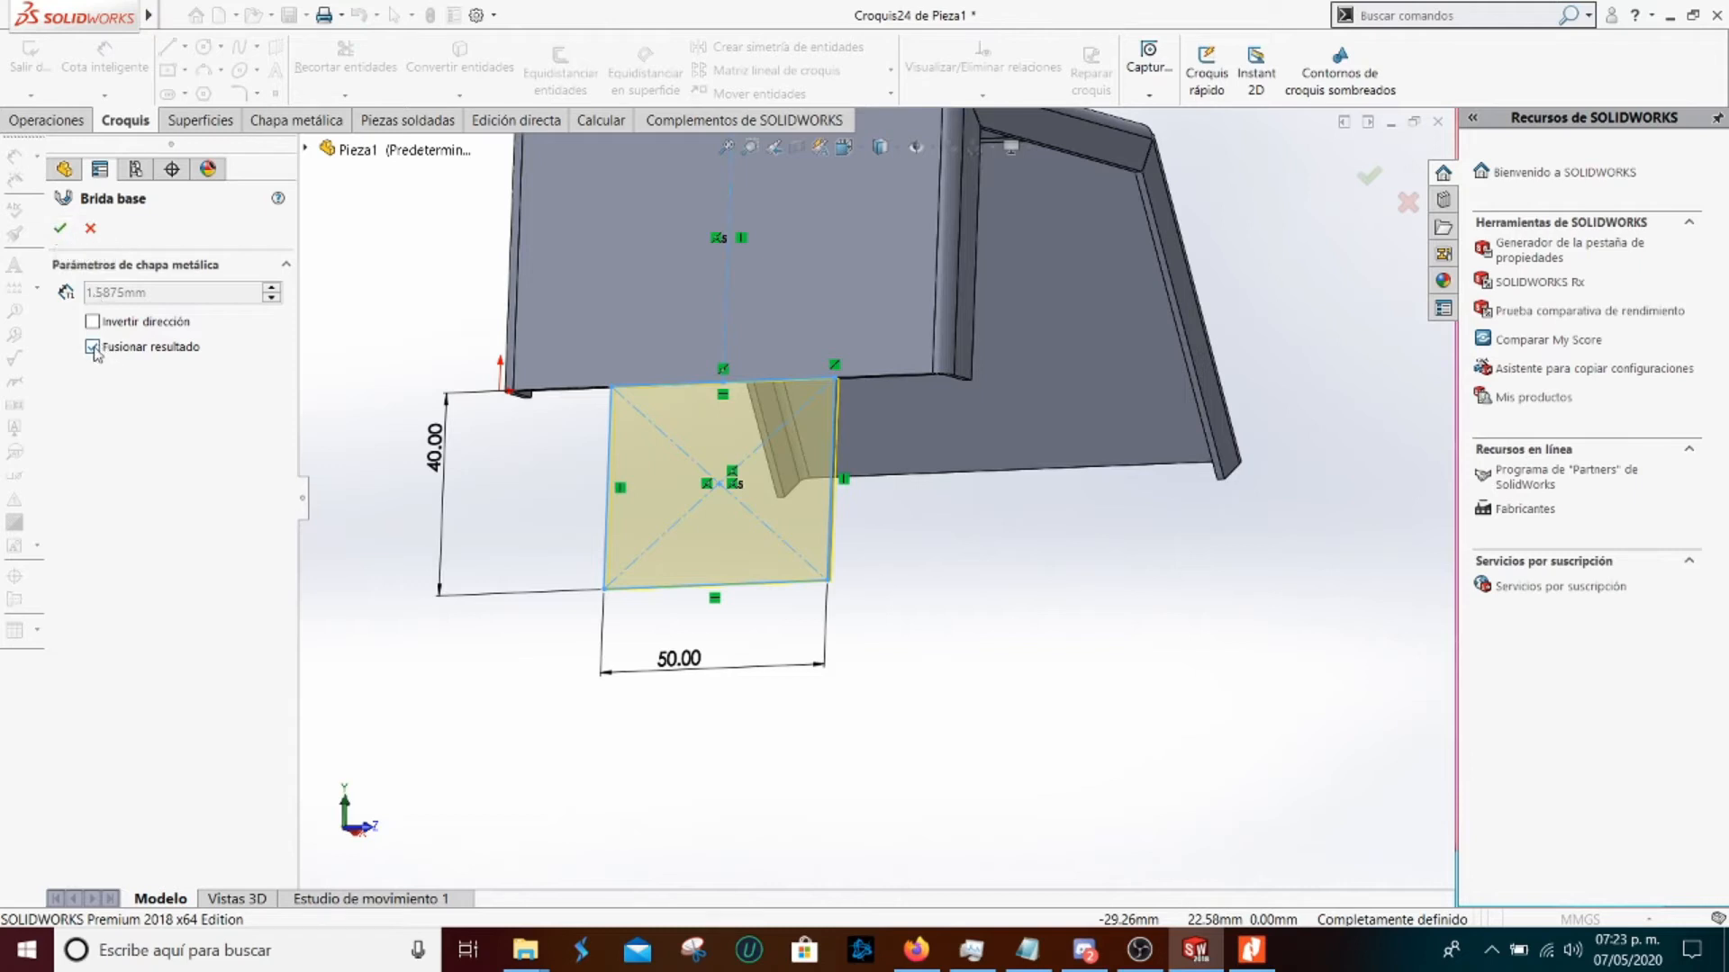
{"action": "left_click", "coordinate": [71, 227]}
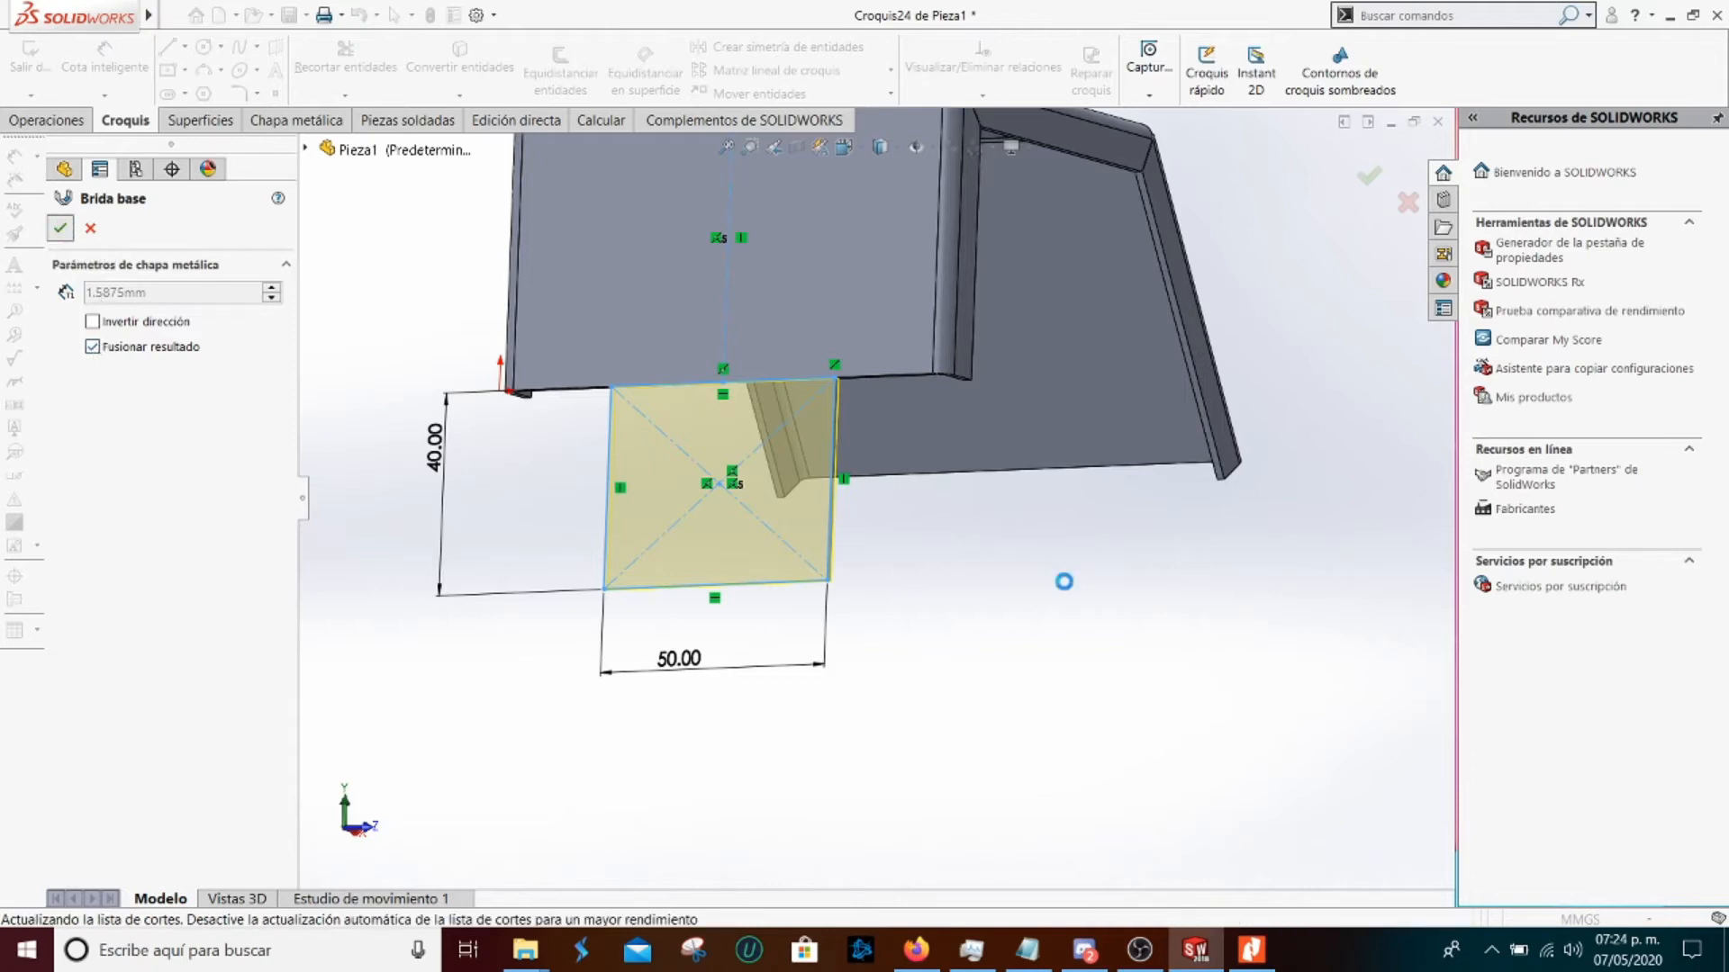
Following the PDF manual's bend sketch, draw a 50 mm line on the rear wall's inner face between the two corners where the tab begins
{"action": "left_click", "coordinate": [1252, 950]}
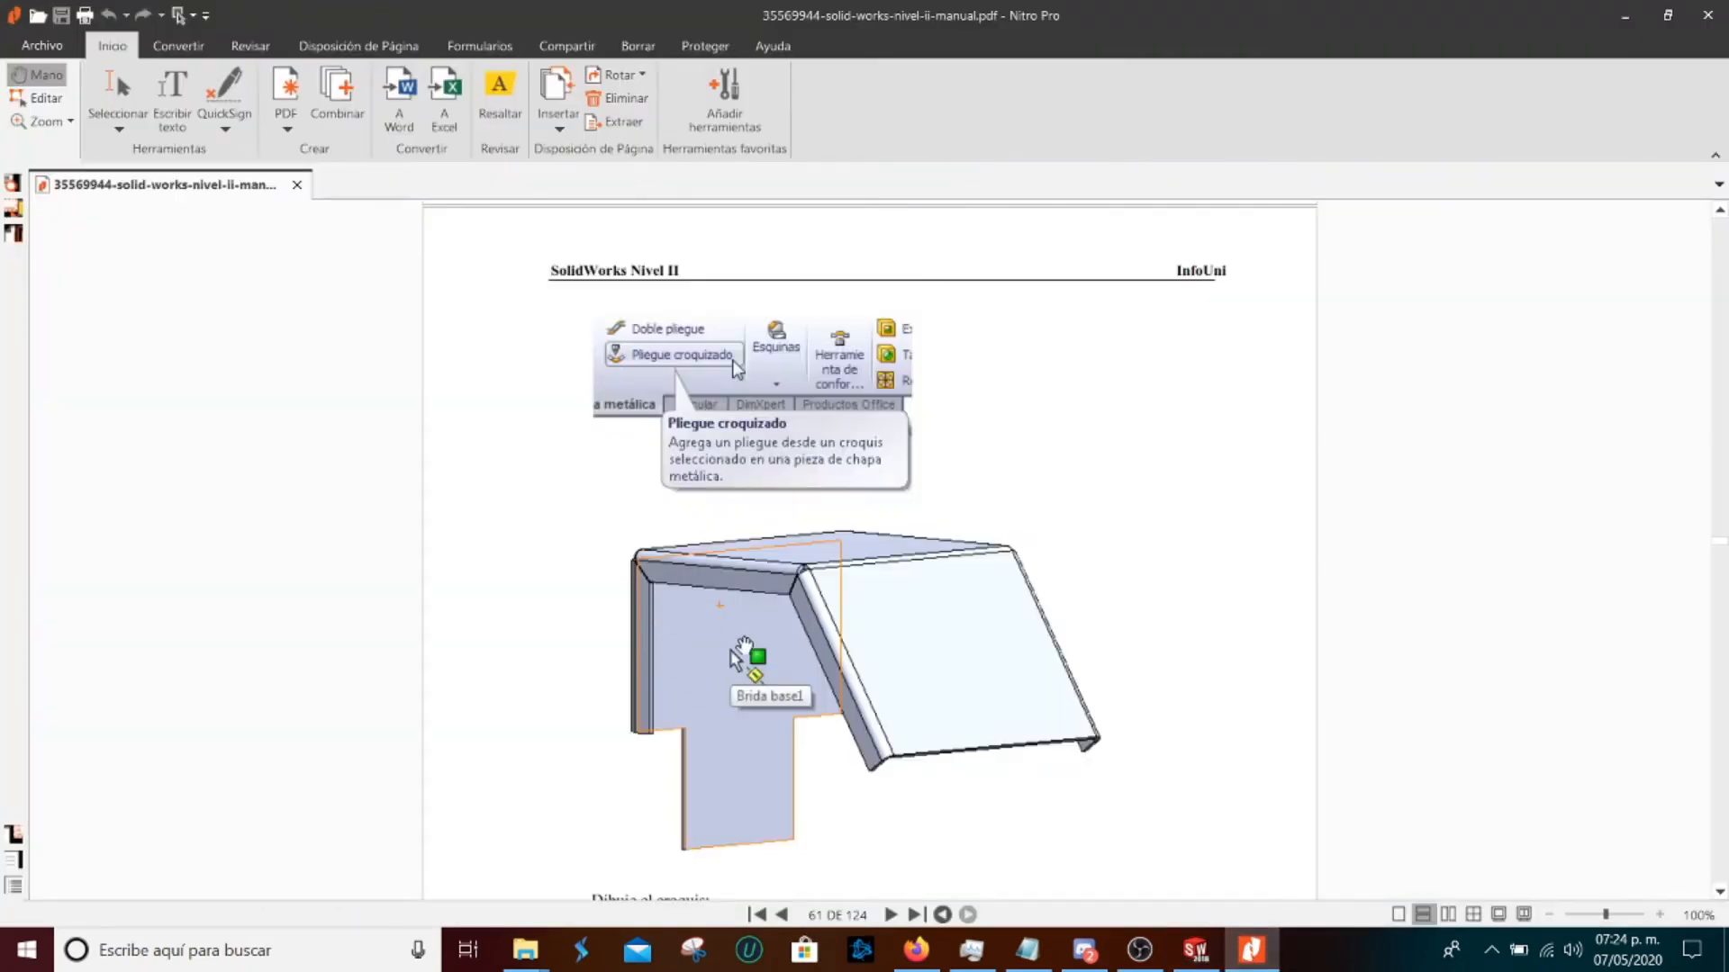
{"action": "scroll", "coordinate": [815, 680], "scroll_direction": "down", "scroll_amount": 5}
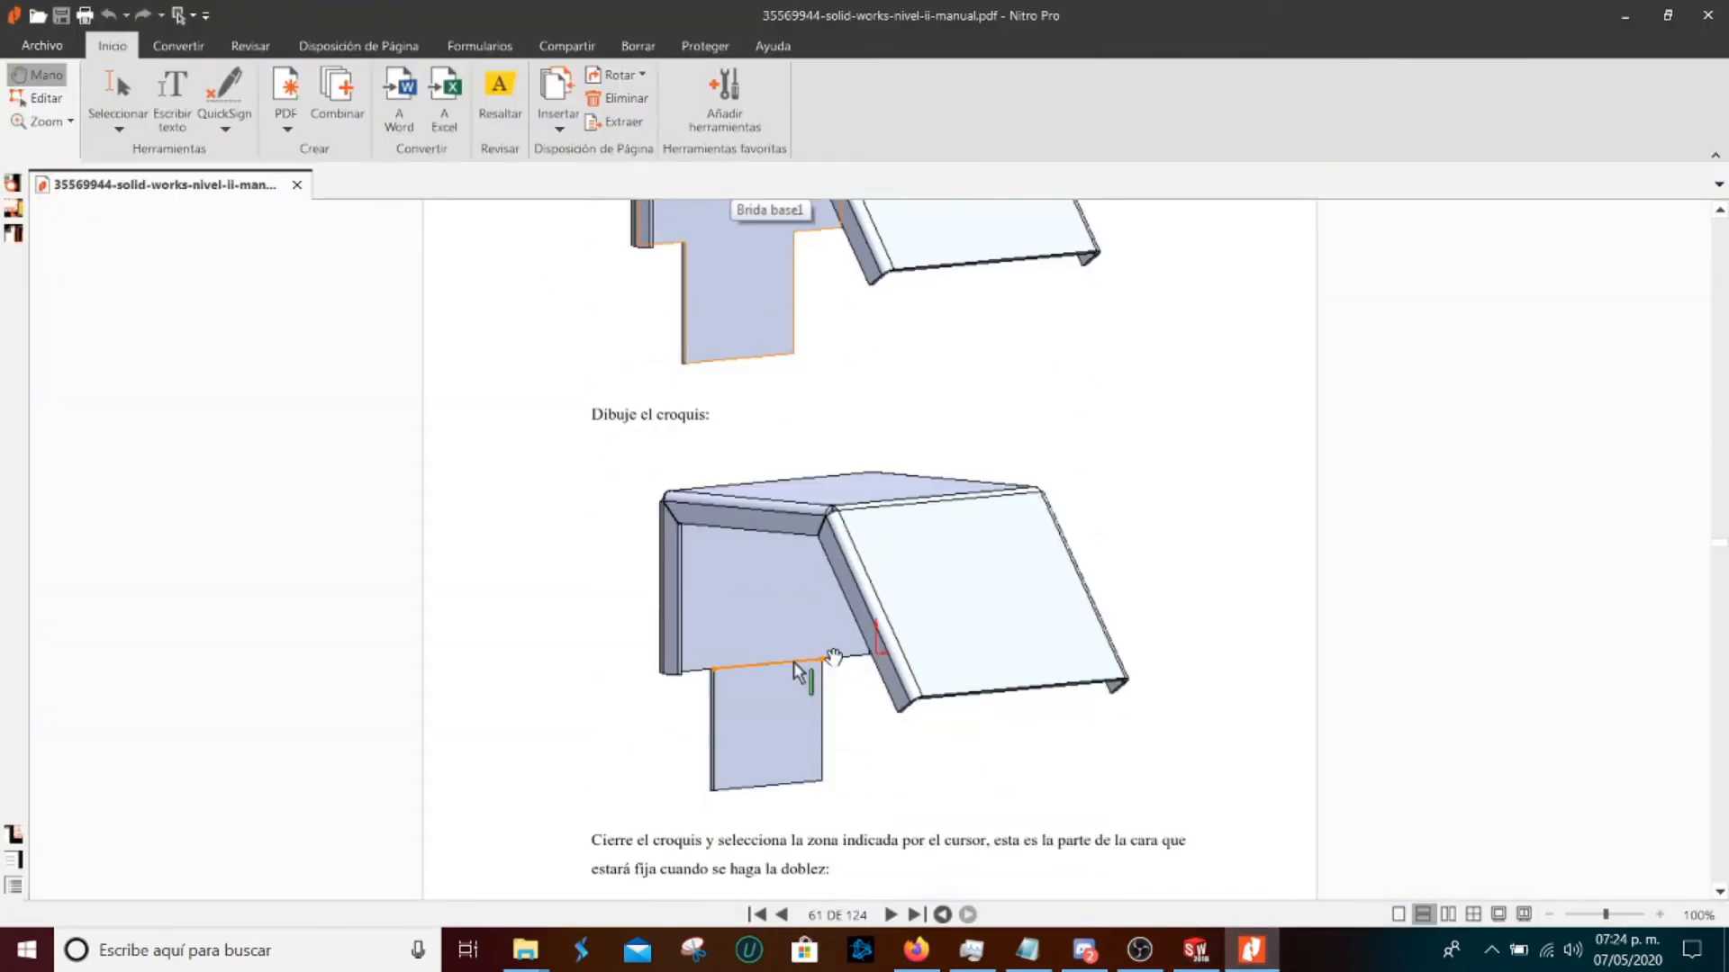
{"action": "scroll", "coordinate": [790, 540], "scroll_direction": "down", "scroll_amount": 2}
{"action": "left_click", "coordinate": [1260, 955]}
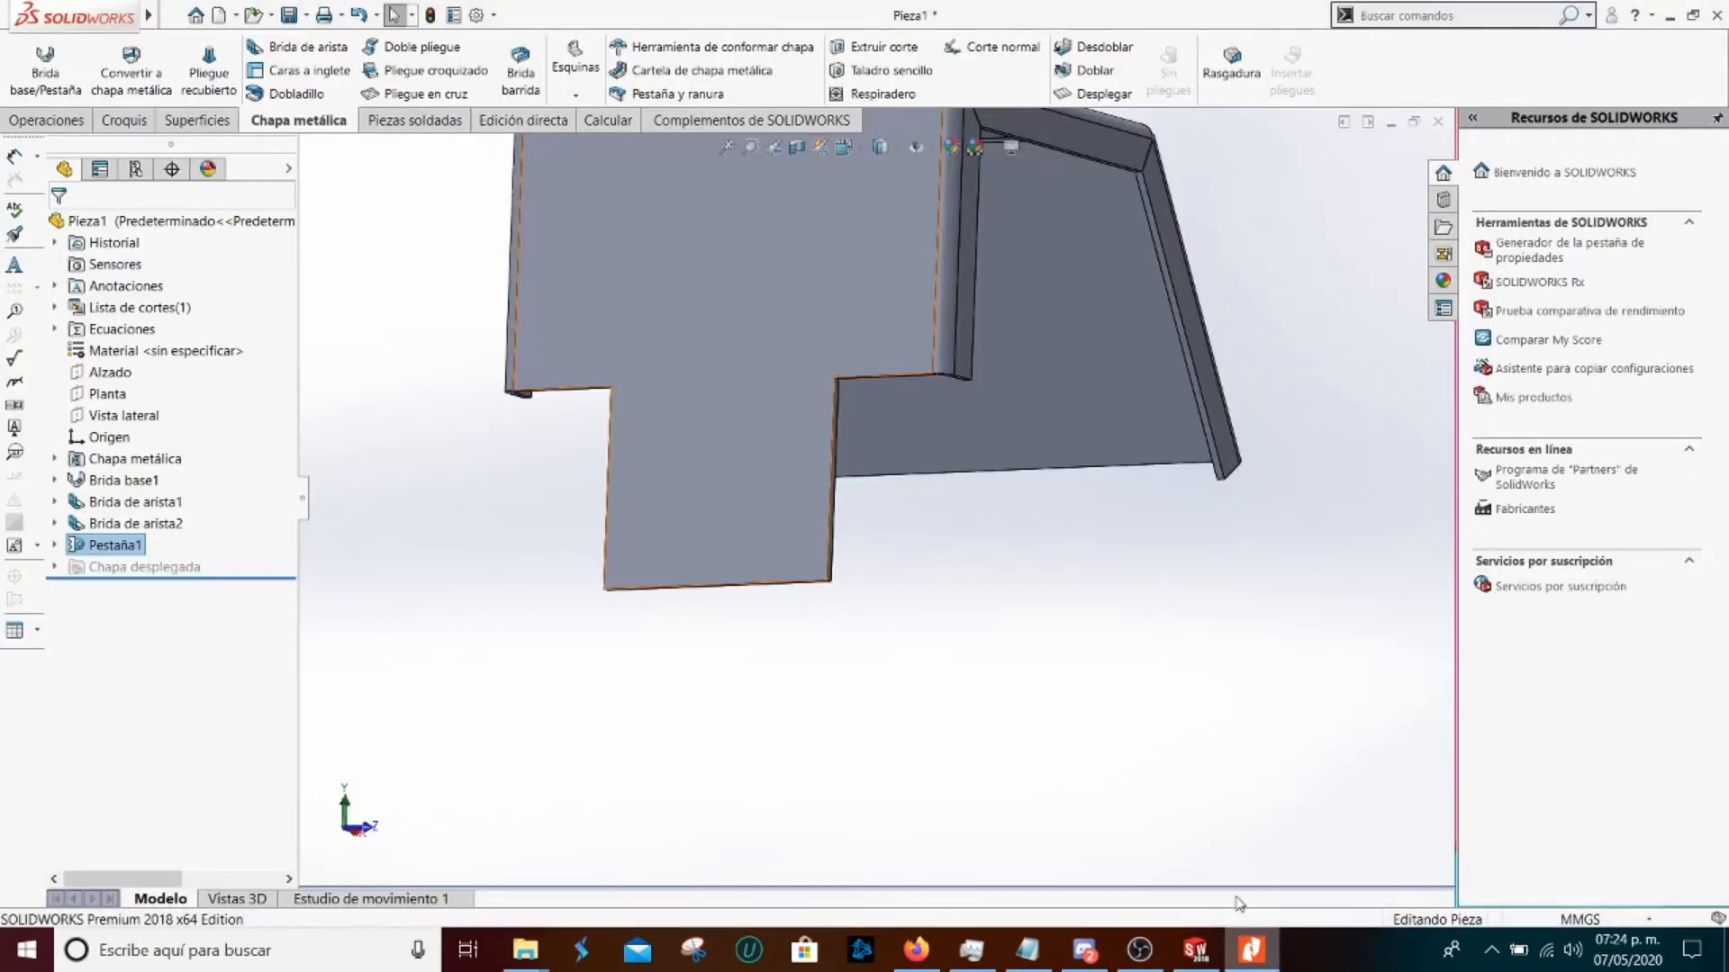
{"action": "middle_click_drag", "start_coordinate": [834, 540], "coordinate": [584, 422]}
{"action": "left_click", "coordinate": [720, 471]}
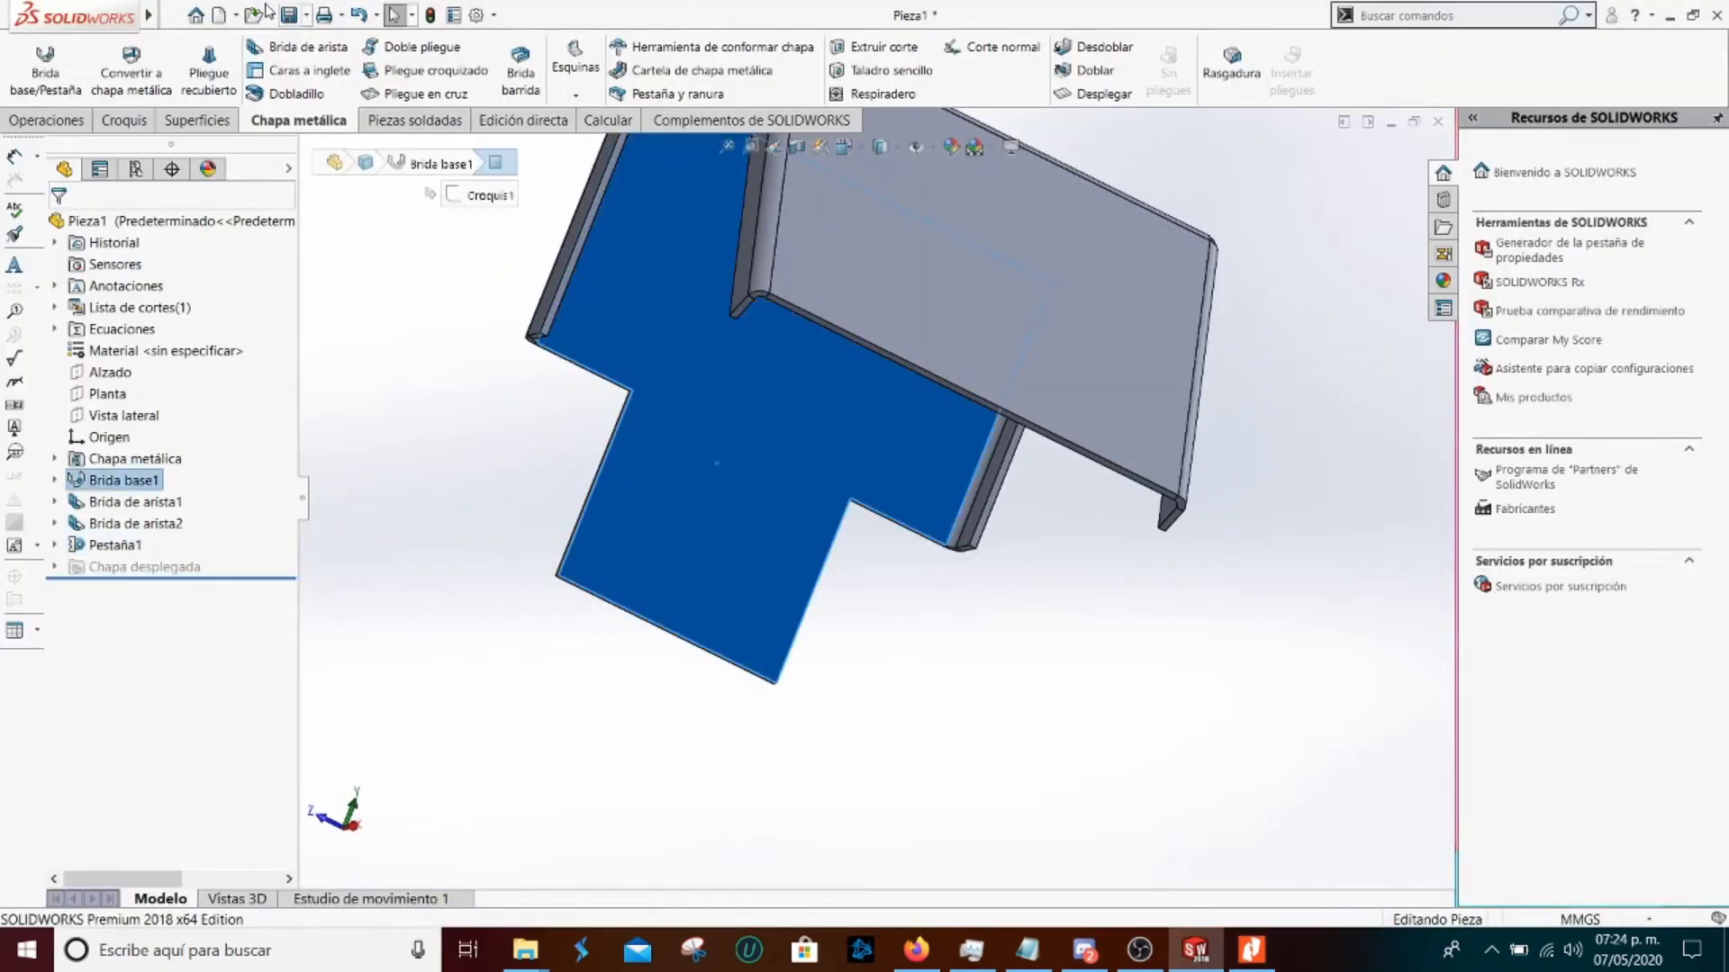
{"action": "left_click", "coordinate": [114, 124]}
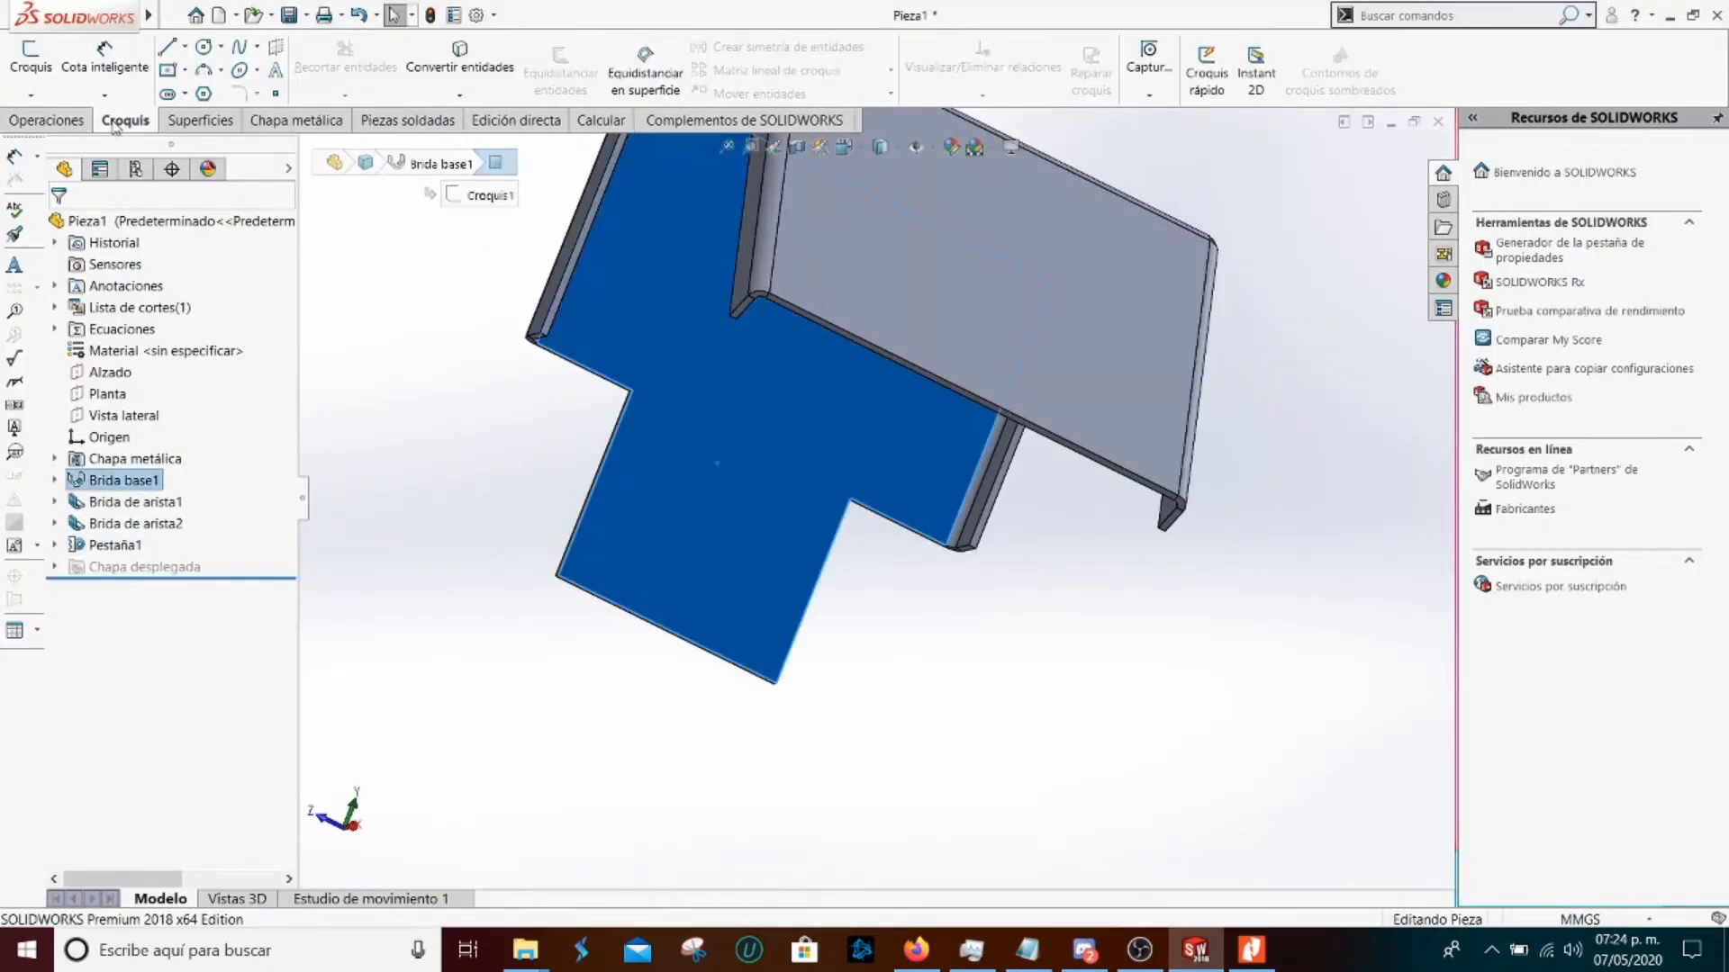
{"action": "left_click", "coordinate": [167, 47]}
{"action": "left_click", "coordinate": [850, 501]}
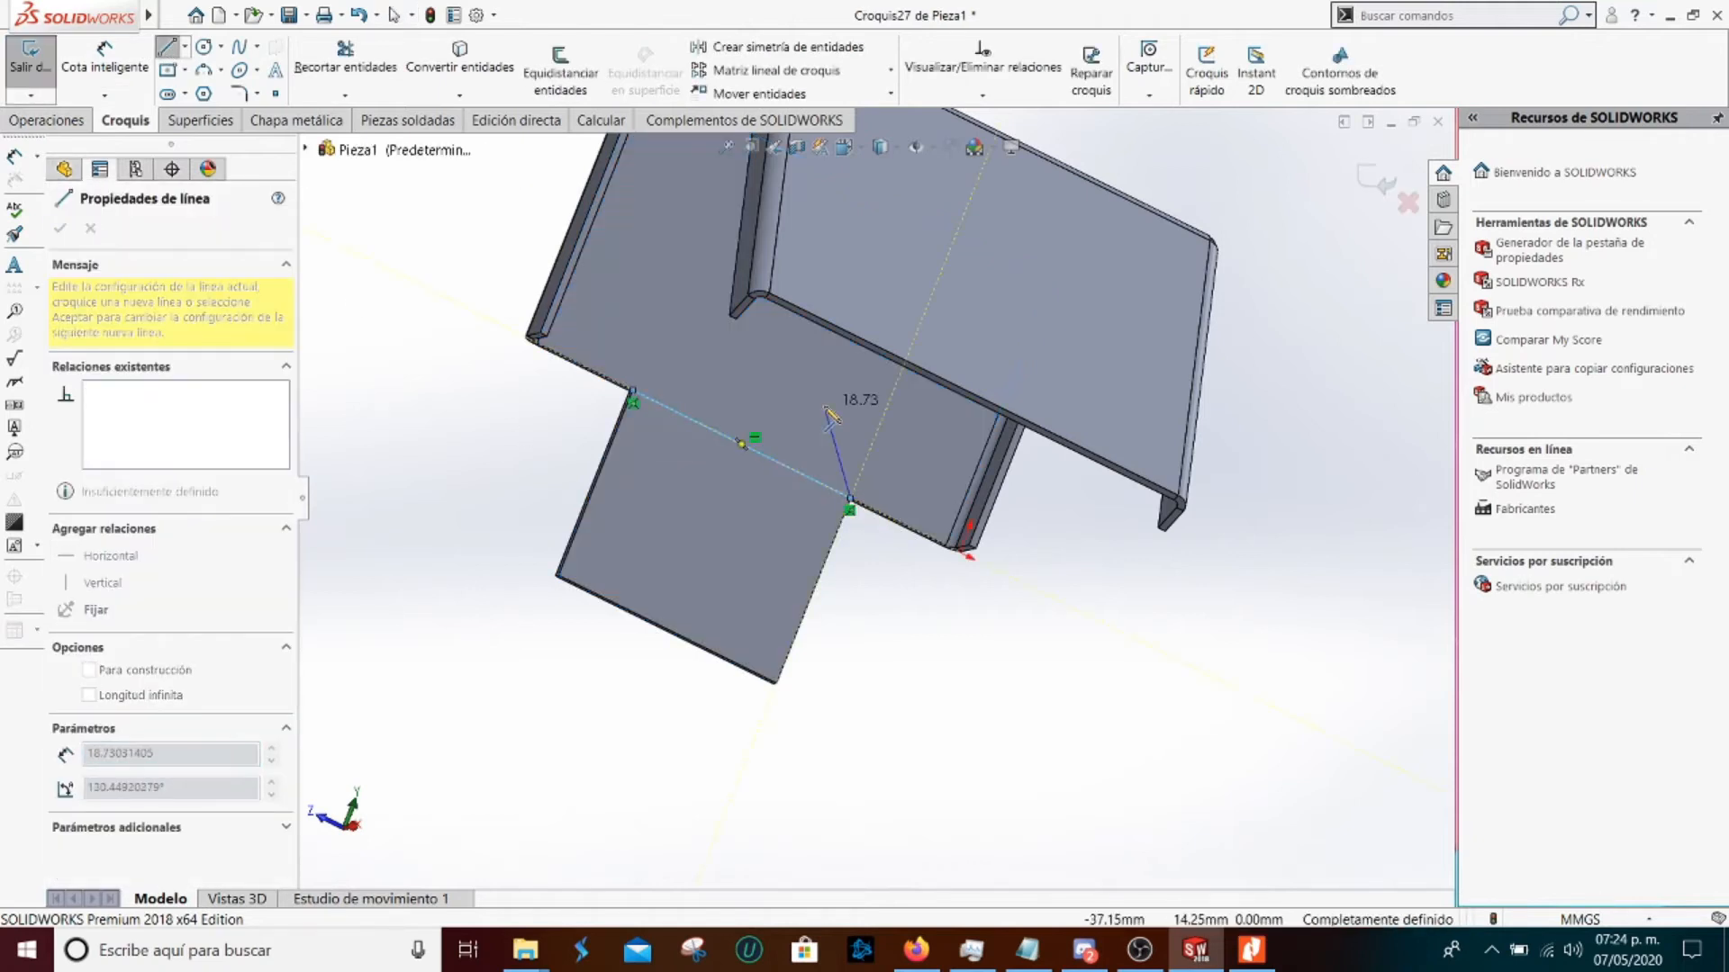
{"action": "key", "text": "Escape"}
{"action": "mouse_move", "coordinate": [841, 429]}
{"action": "middle_mouse_down"}
{"action": "mouse_move", "coordinate": [845, 468]}
{"action": "mouse_move", "coordinate": [911, 467]}
{"action": "middle_mouse_up"}
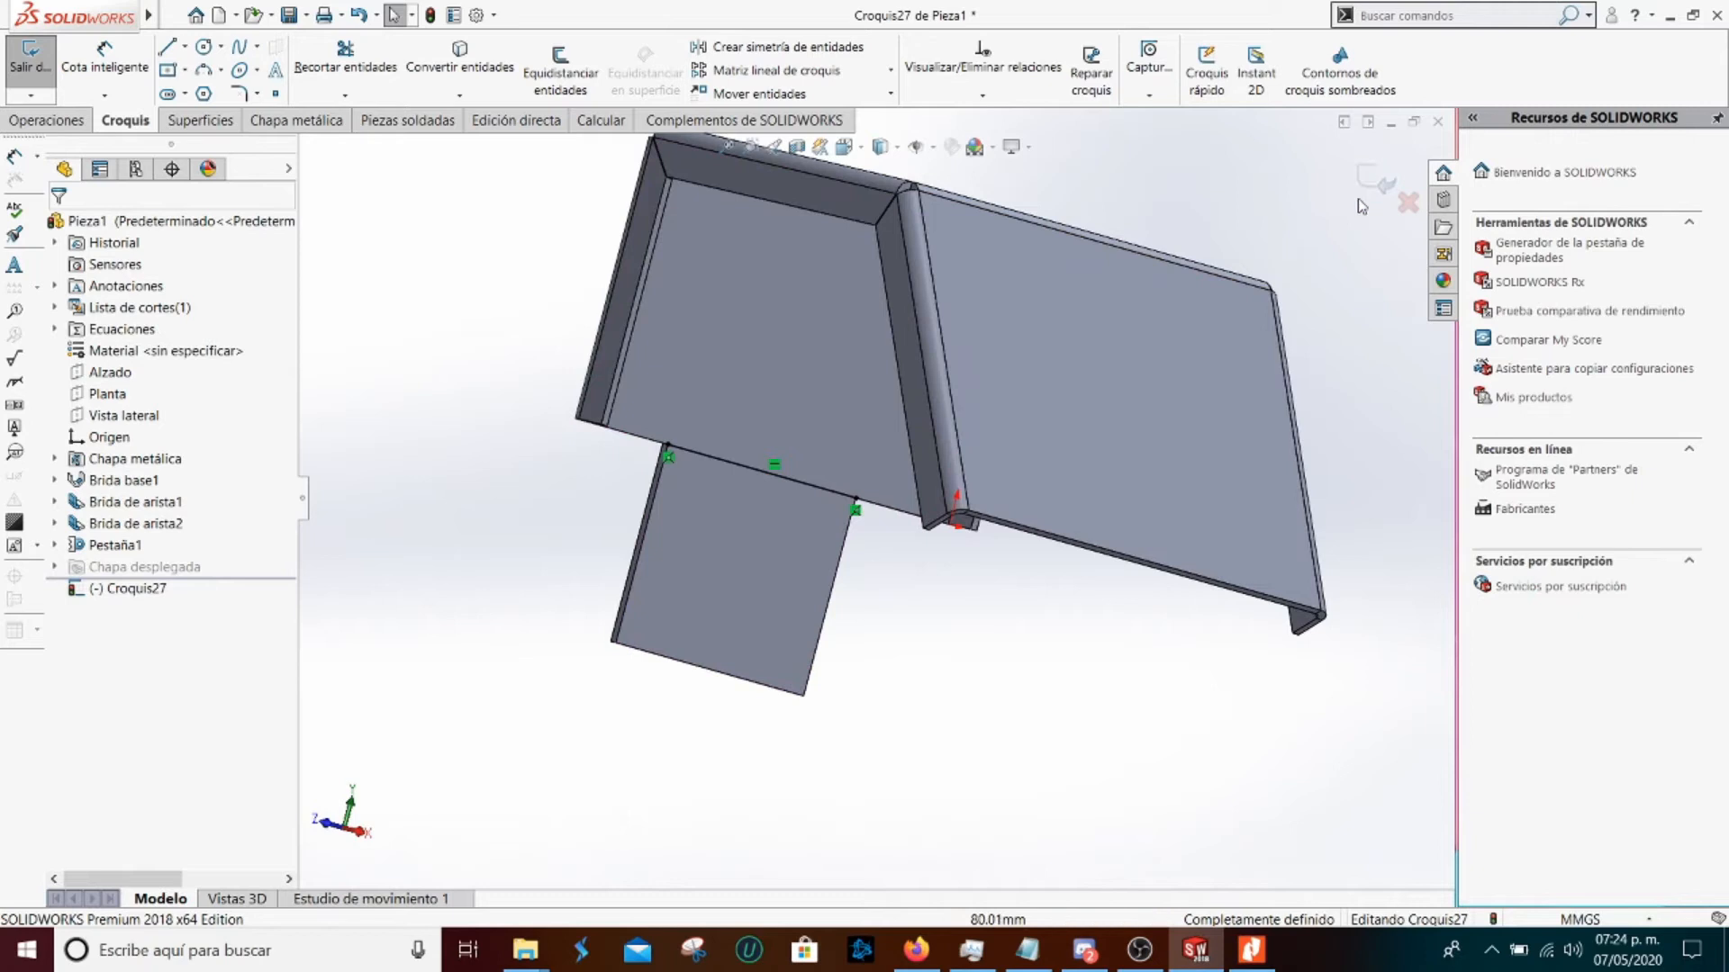
{"action": "left_click", "coordinate": [340, 124]}
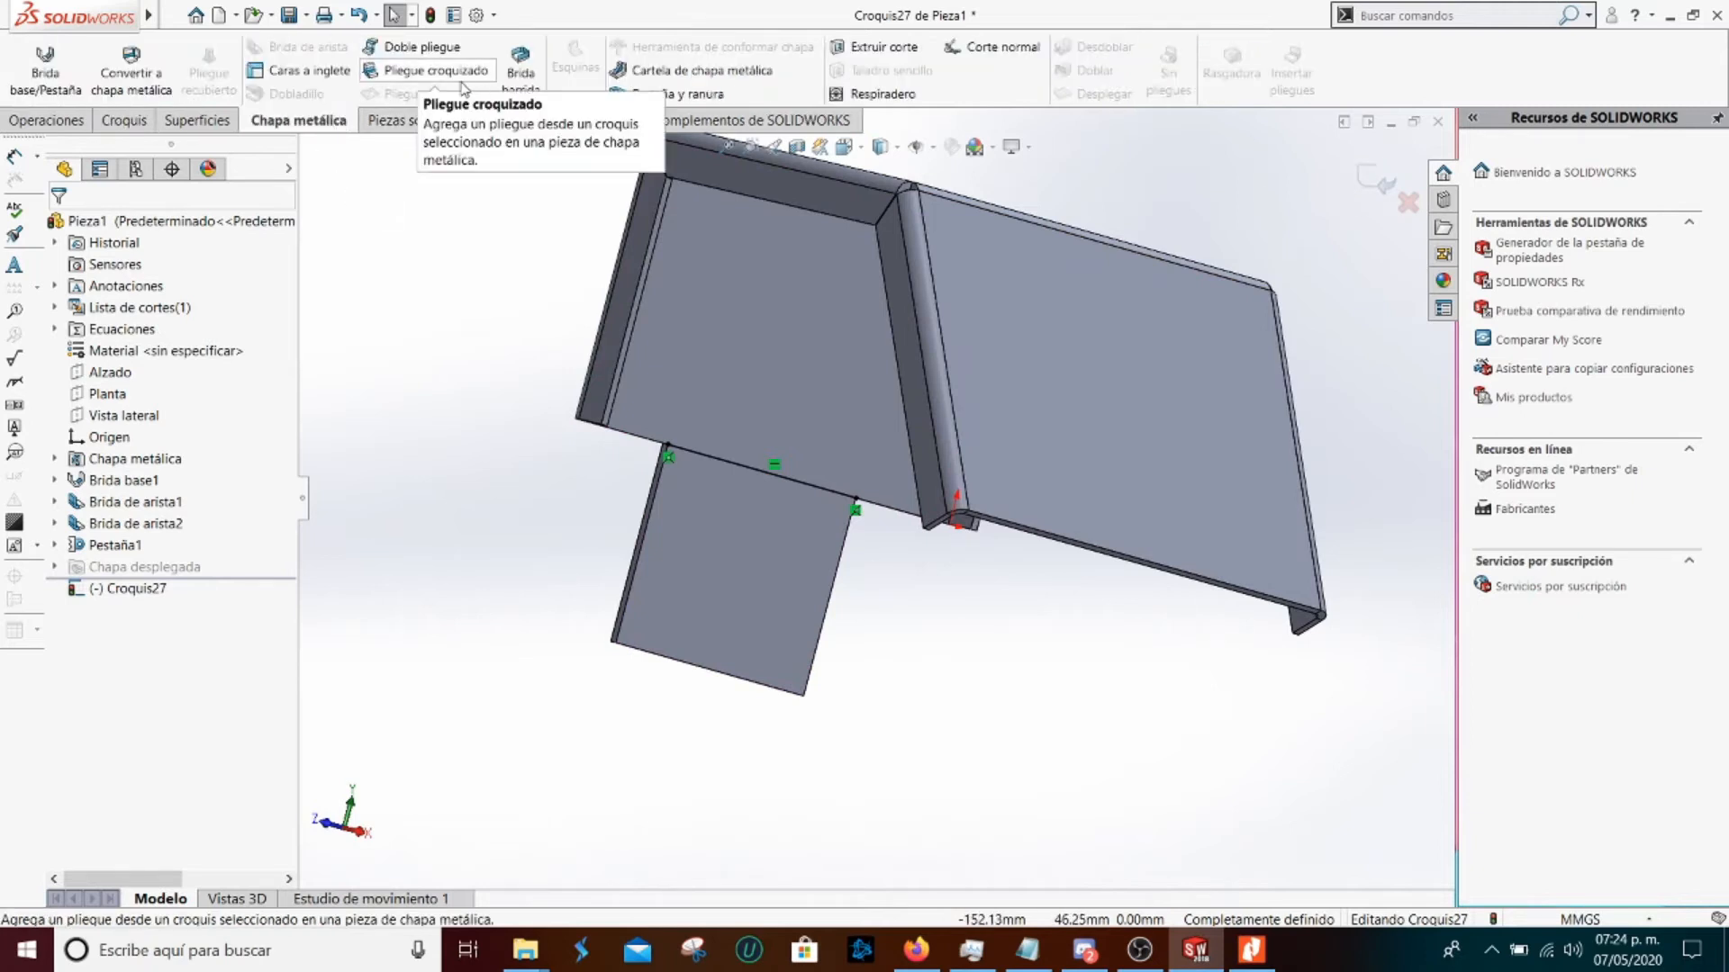
{"action": "left_click", "coordinate": [431, 77]}
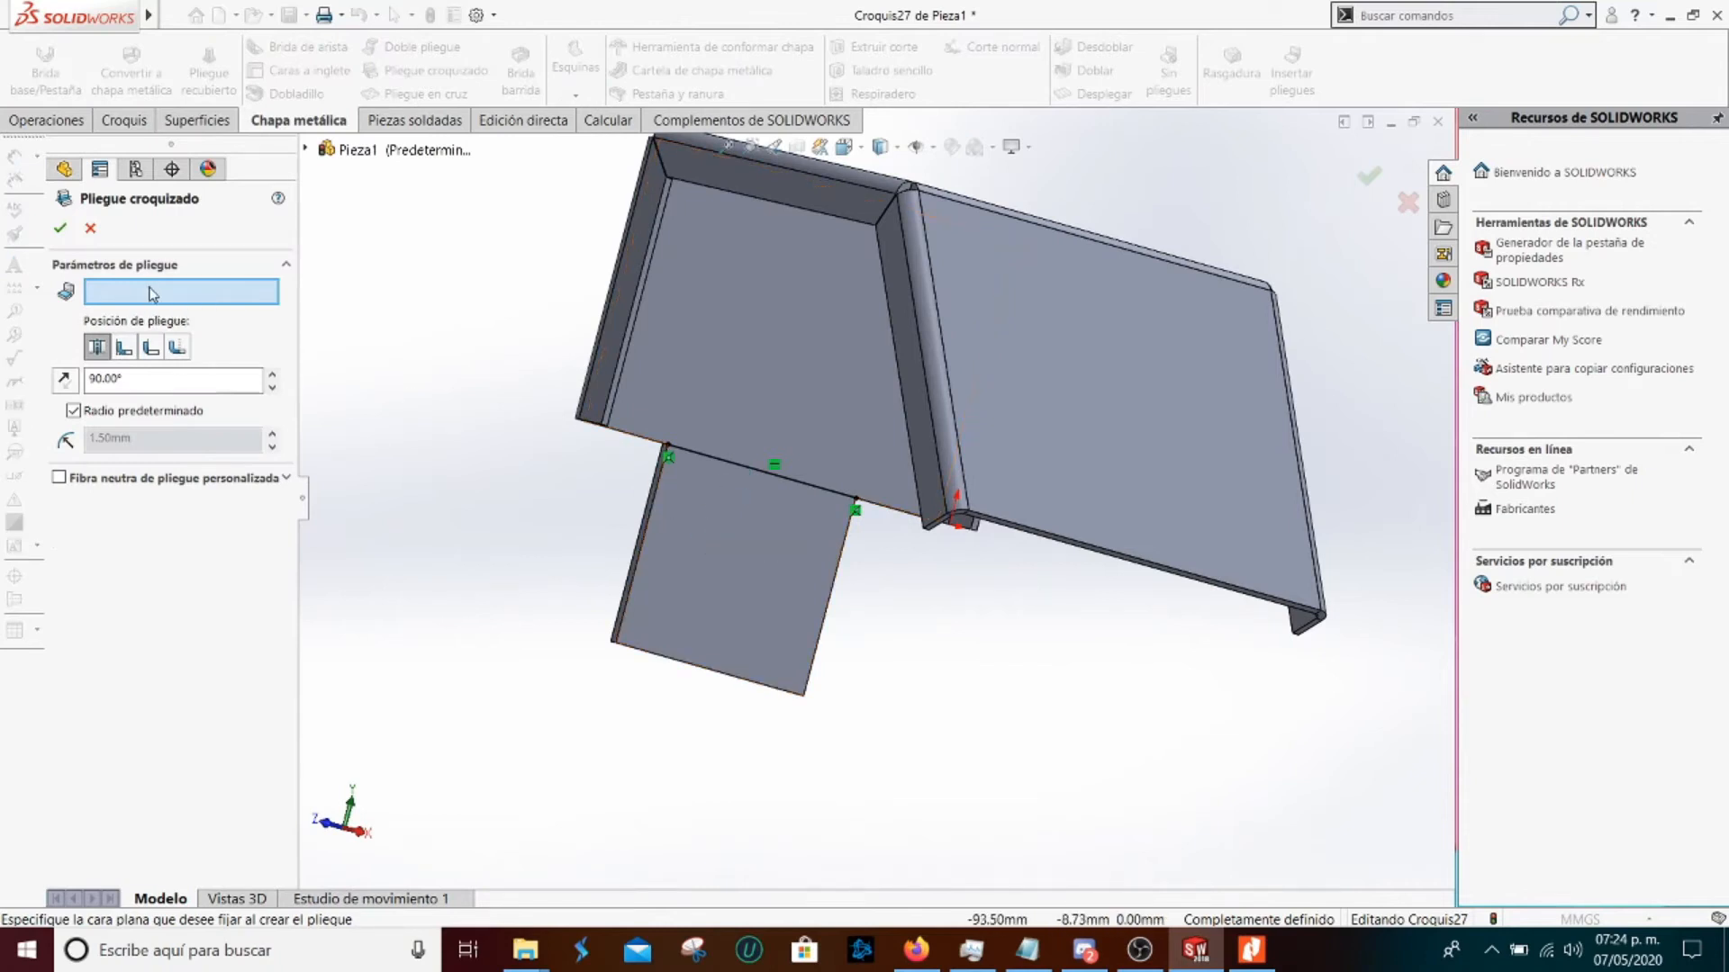
{"action": "left_click", "coordinate": [734, 383]}
{"action": "scroll", "coordinate": [773, 483], "scroll_direction": "down", "scroll_amount": 2}
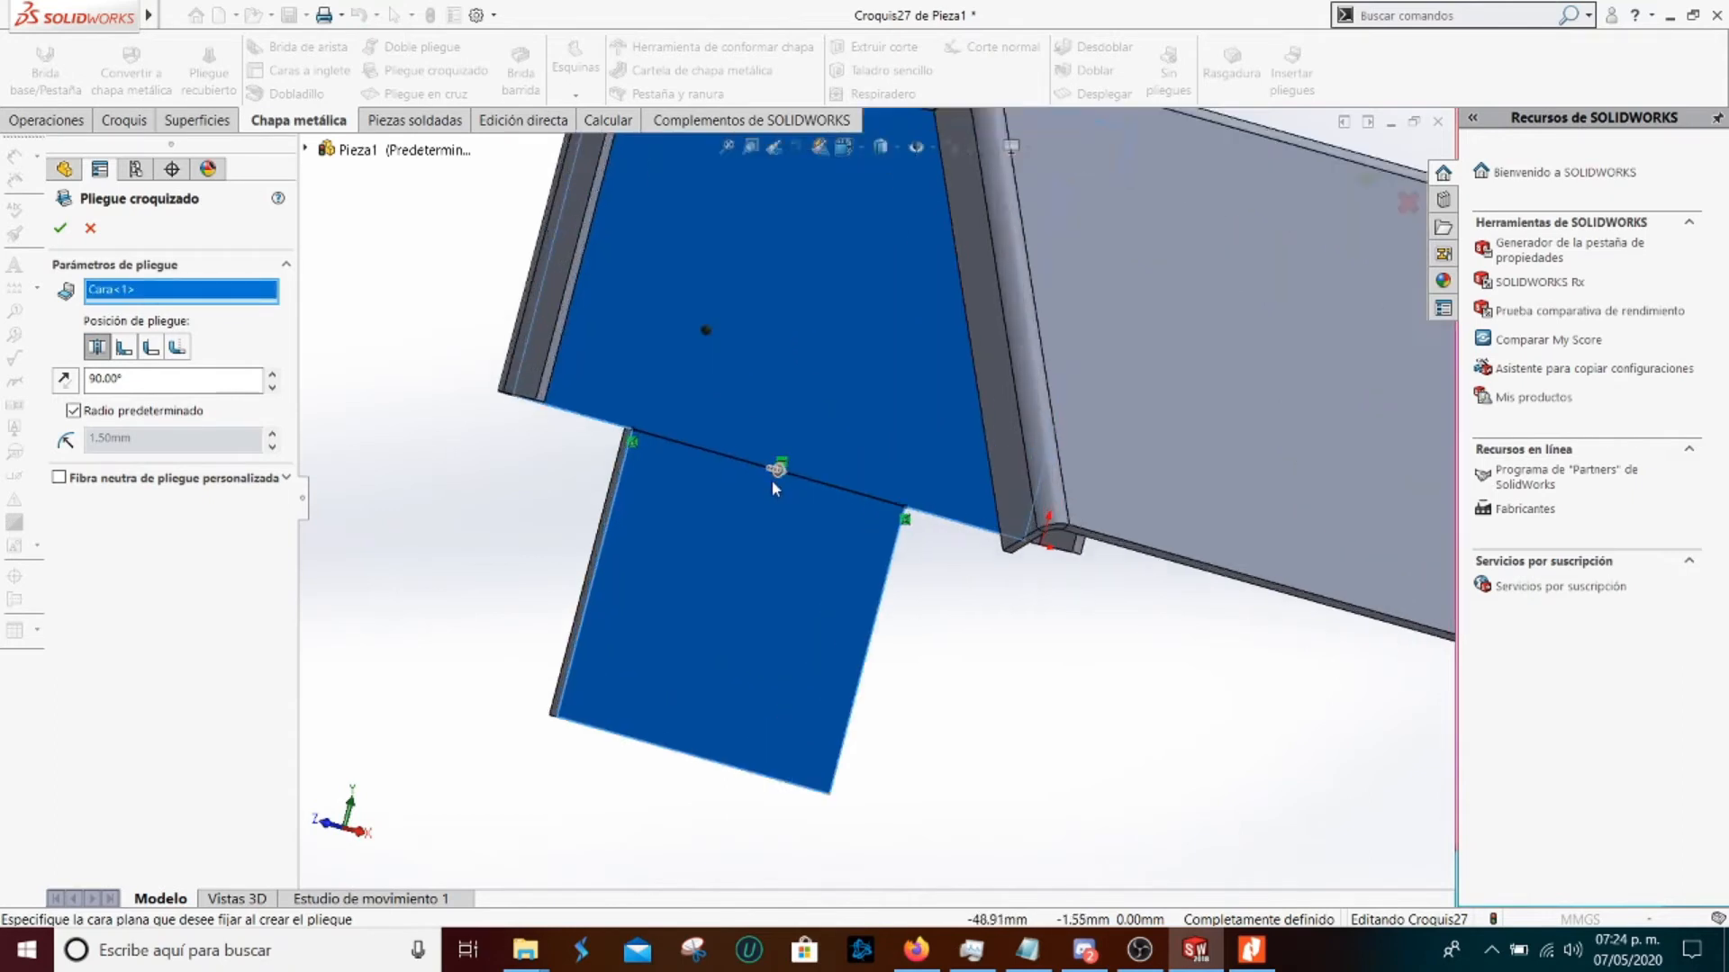
{"action": "middle_click_drag", "start_coordinate": [501, 528], "coordinate": [567, 501]}
{"action": "left_click", "coordinate": [644, 444]}
{"action": "left_click", "coordinate": [644, 444]}
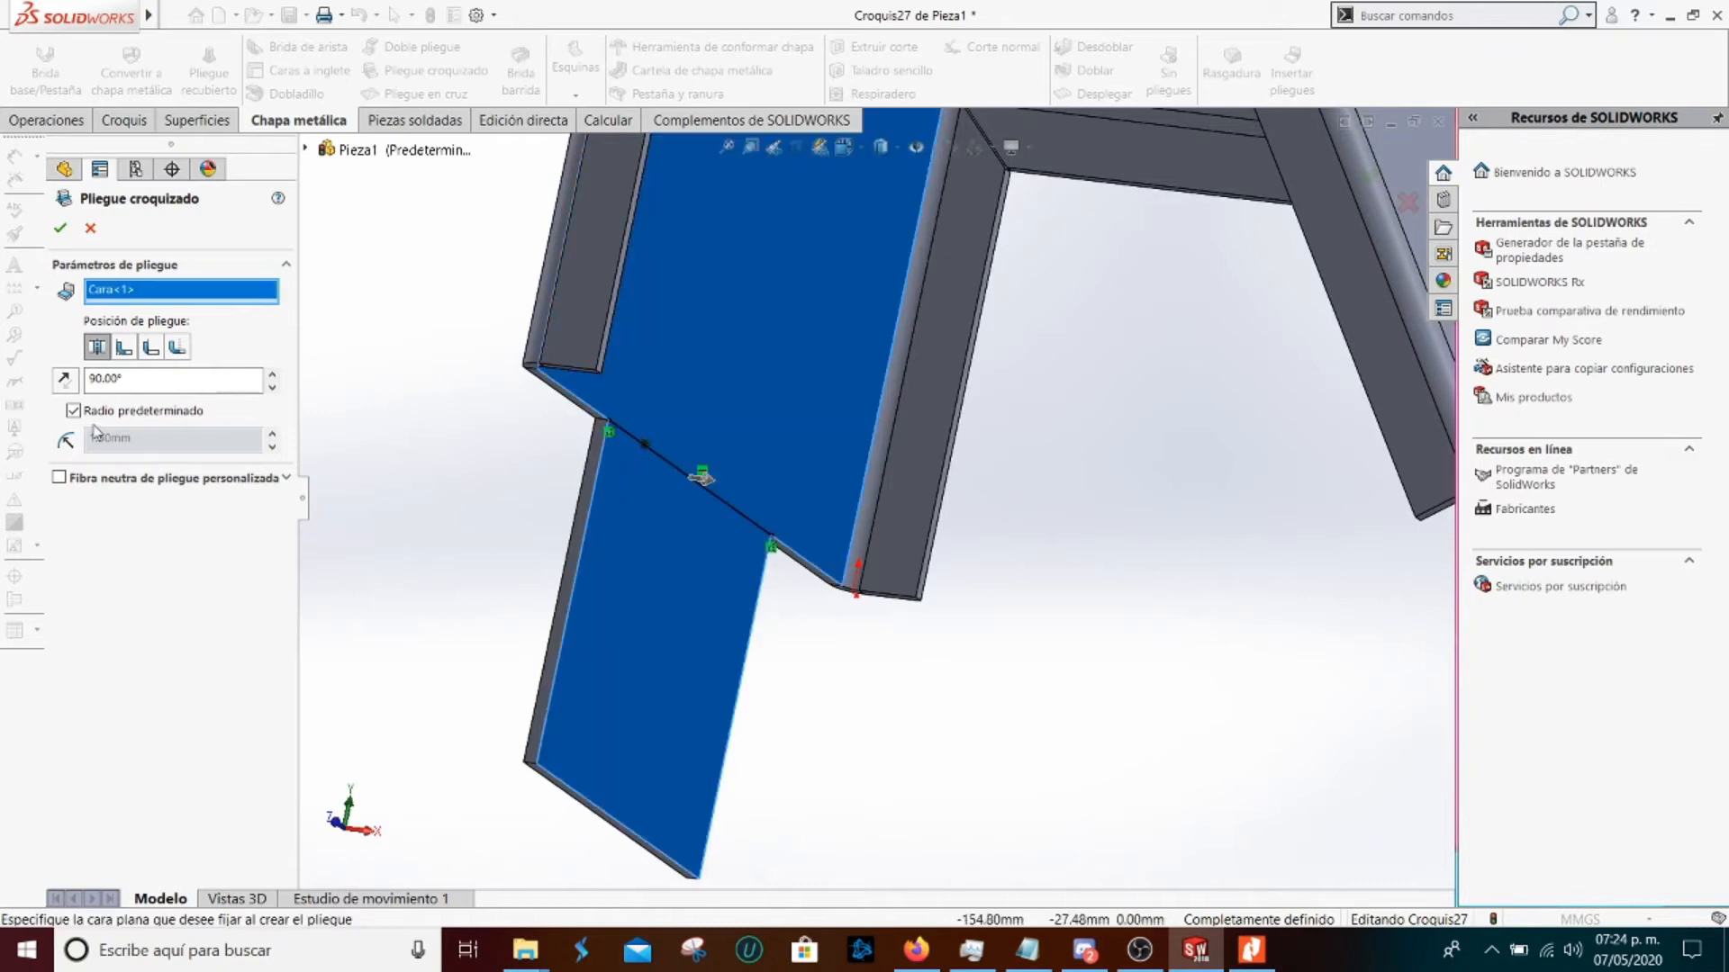
{"action": "left_click", "coordinate": [90, 229]}
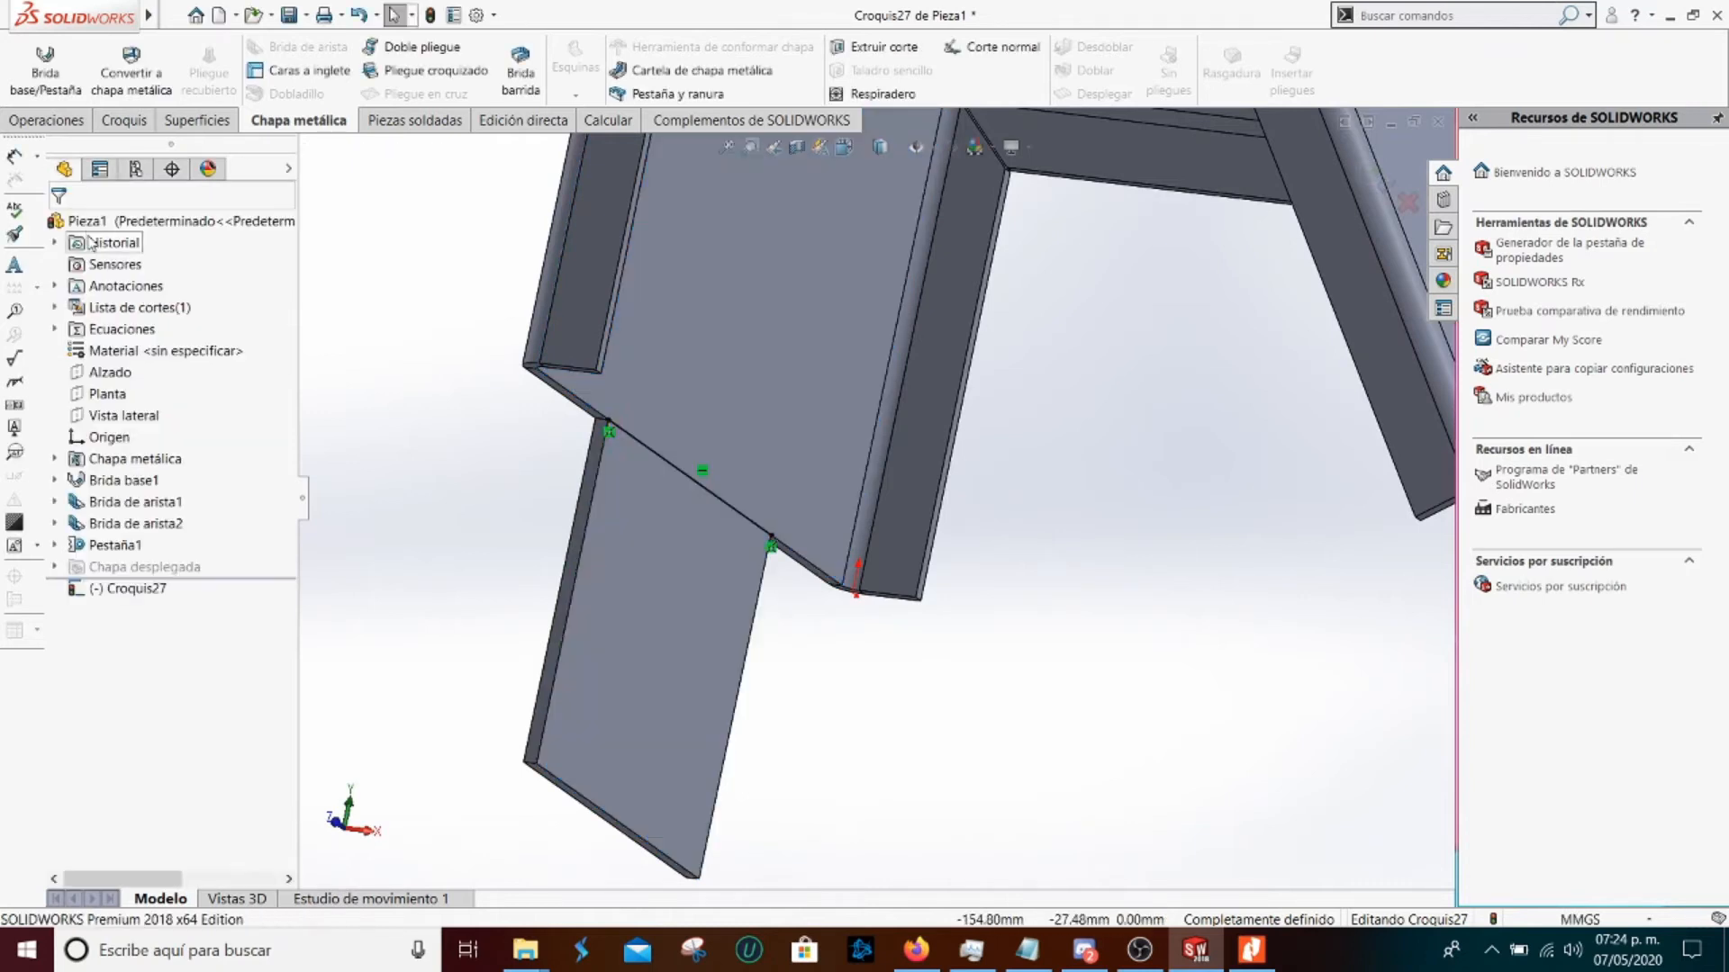
{"action": "middle_click_drag", "start_coordinate": [633, 556], "coordinate": [598, 606]}
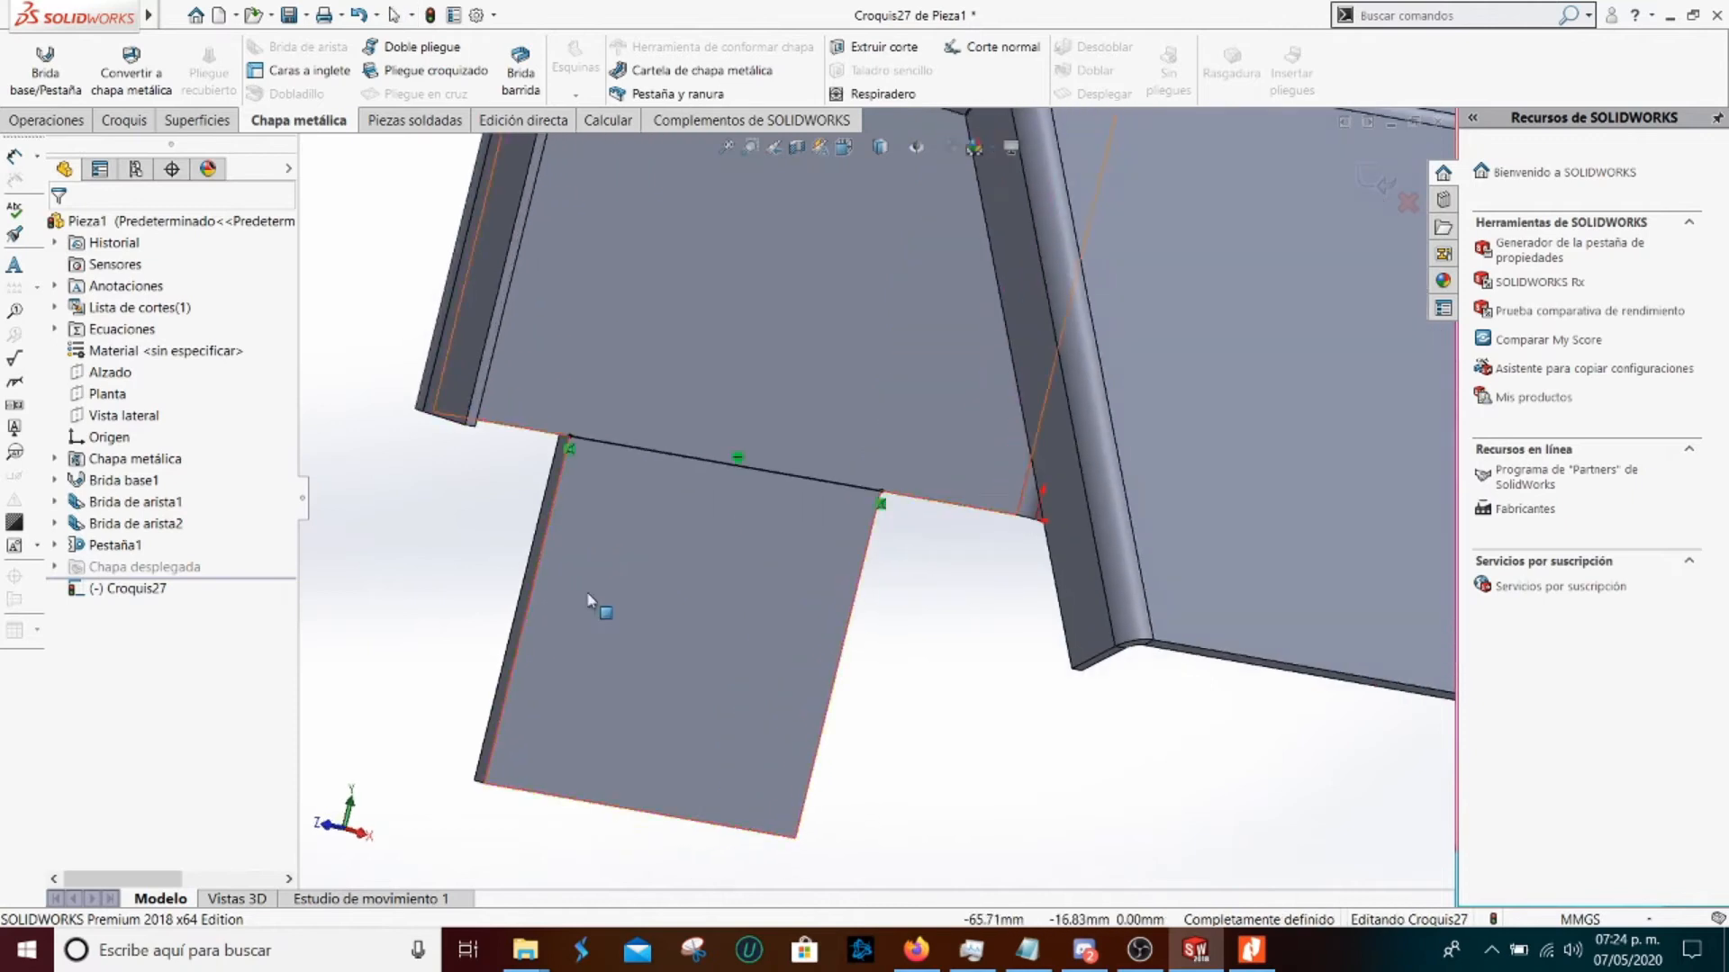
Read the PDF manual's fixed-face instruction on pages 61 and 62, and close the bend line sketch in SOLIDWORKS
{"action": "left_click", "coordinate": [1265, 953]}
{"action": "scroll", "coordinate": [931, 653], "scroll_direction": "down", "scroll_amount": 6}
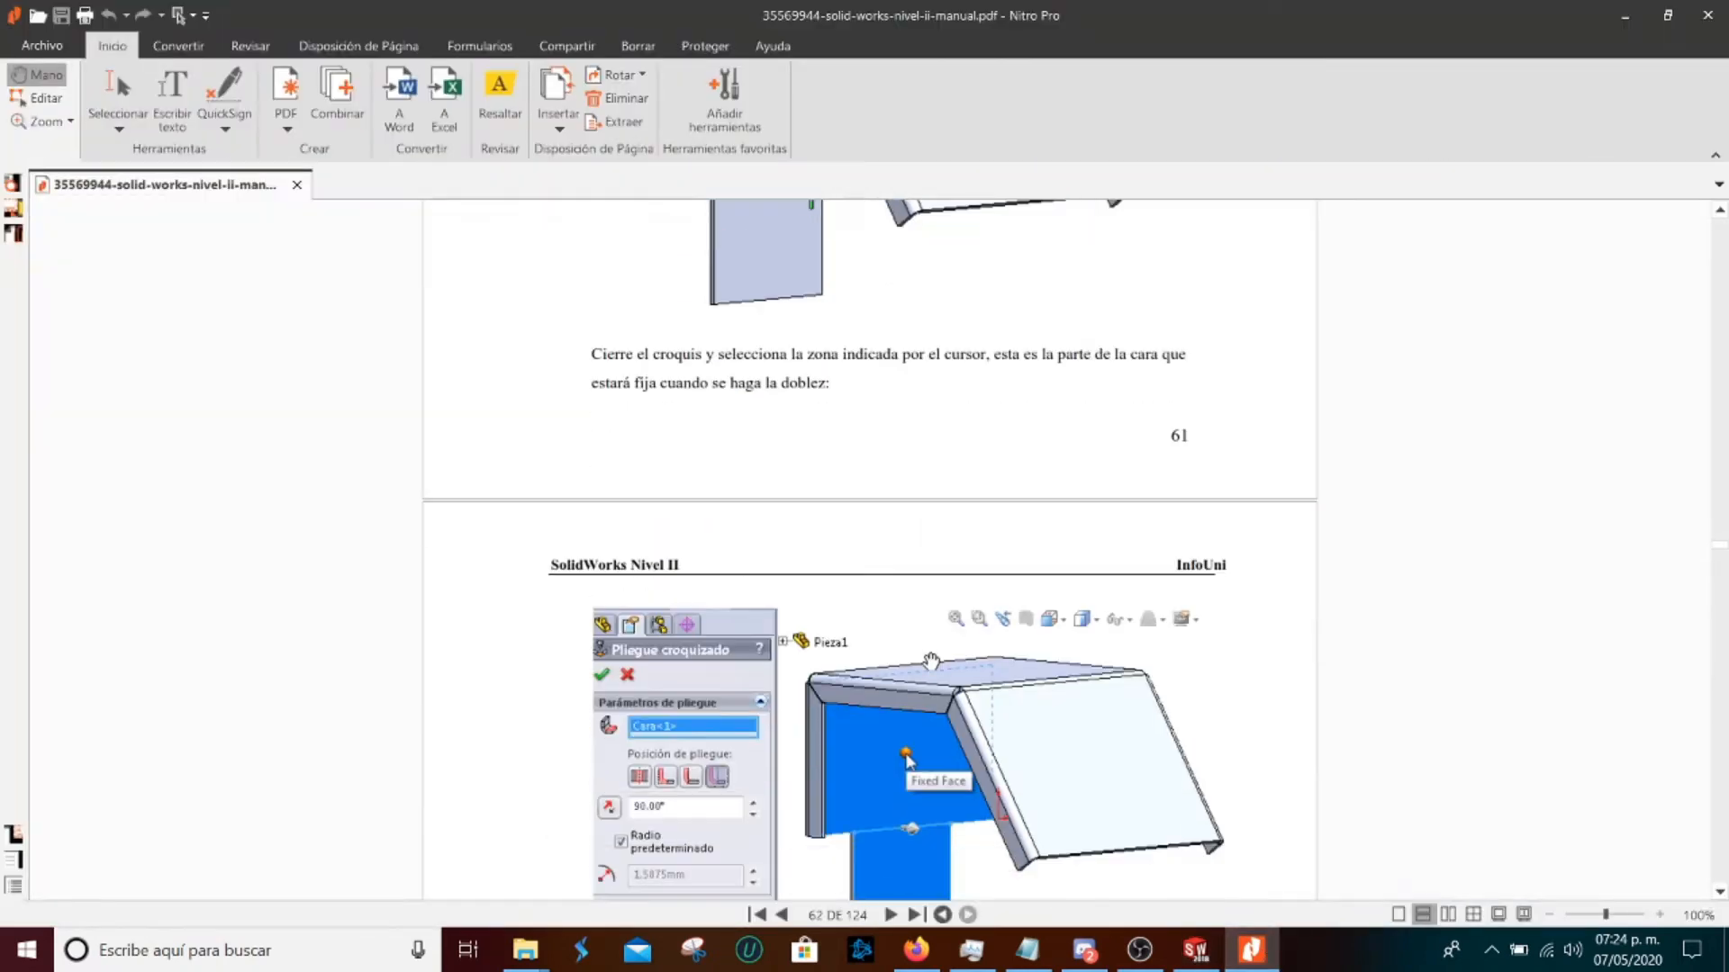
{"action": "left_click", "coordinate": [1195, 950]}
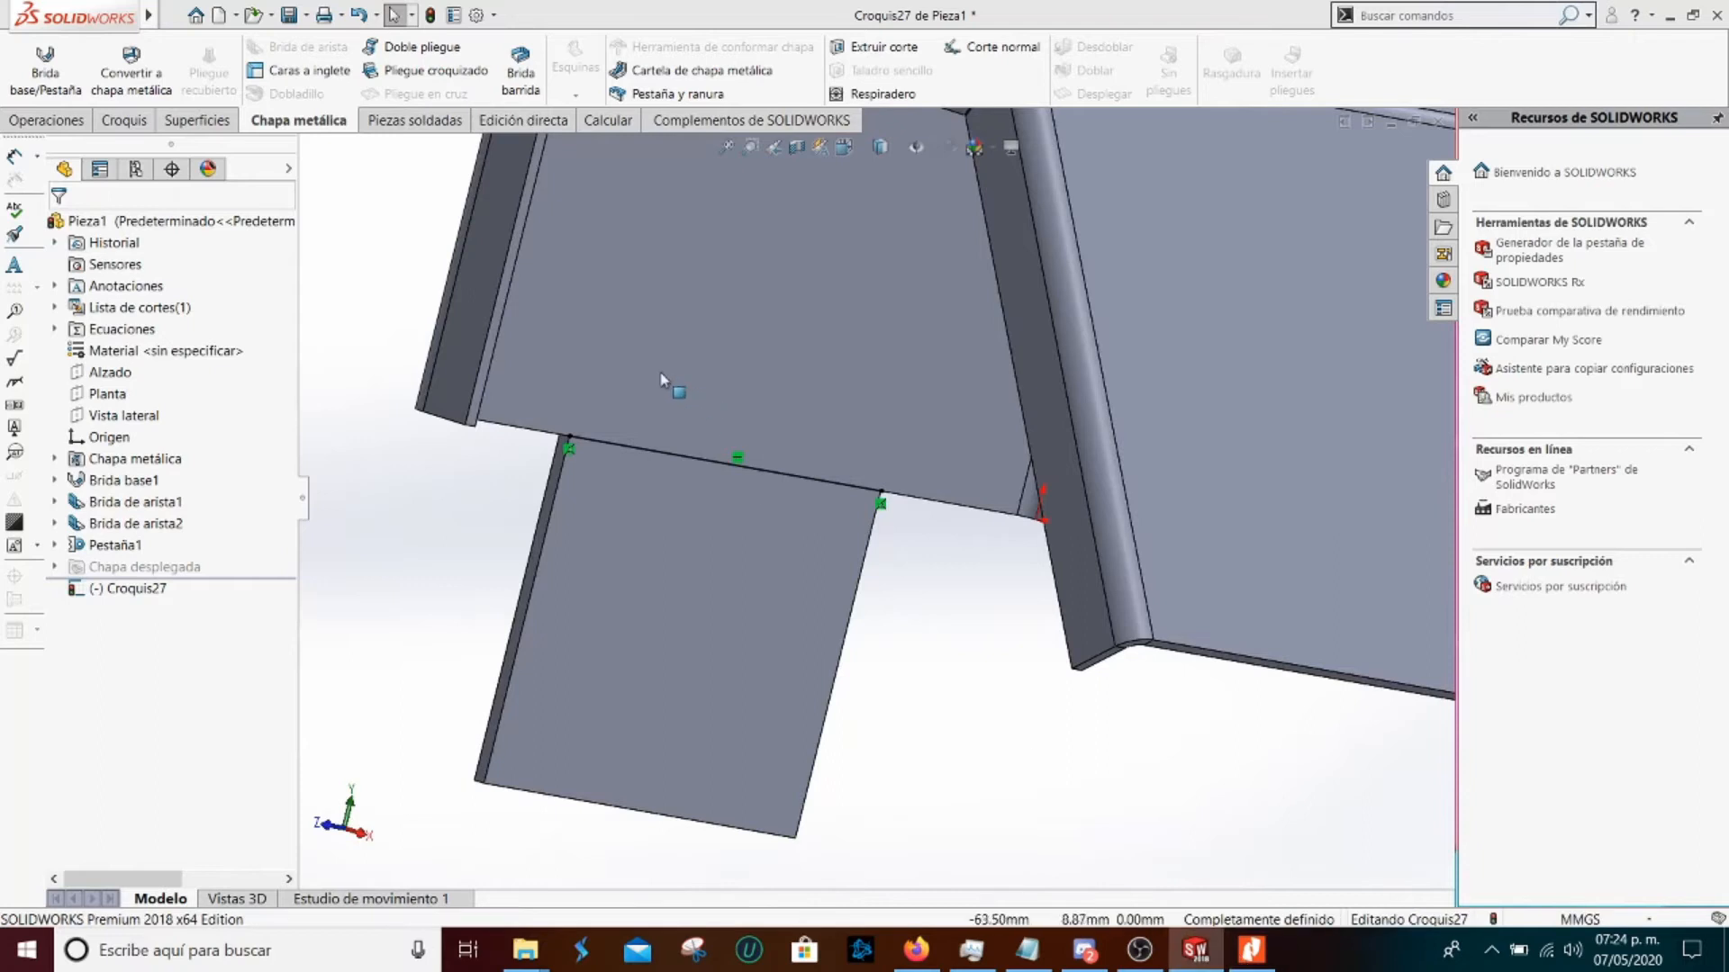
{"action": "left_click", "coordinate": [657, 461]}
{"action": "scroll", "coordinate": [870, 494], "scroll_direction": "up", "scroll_amount": 3}
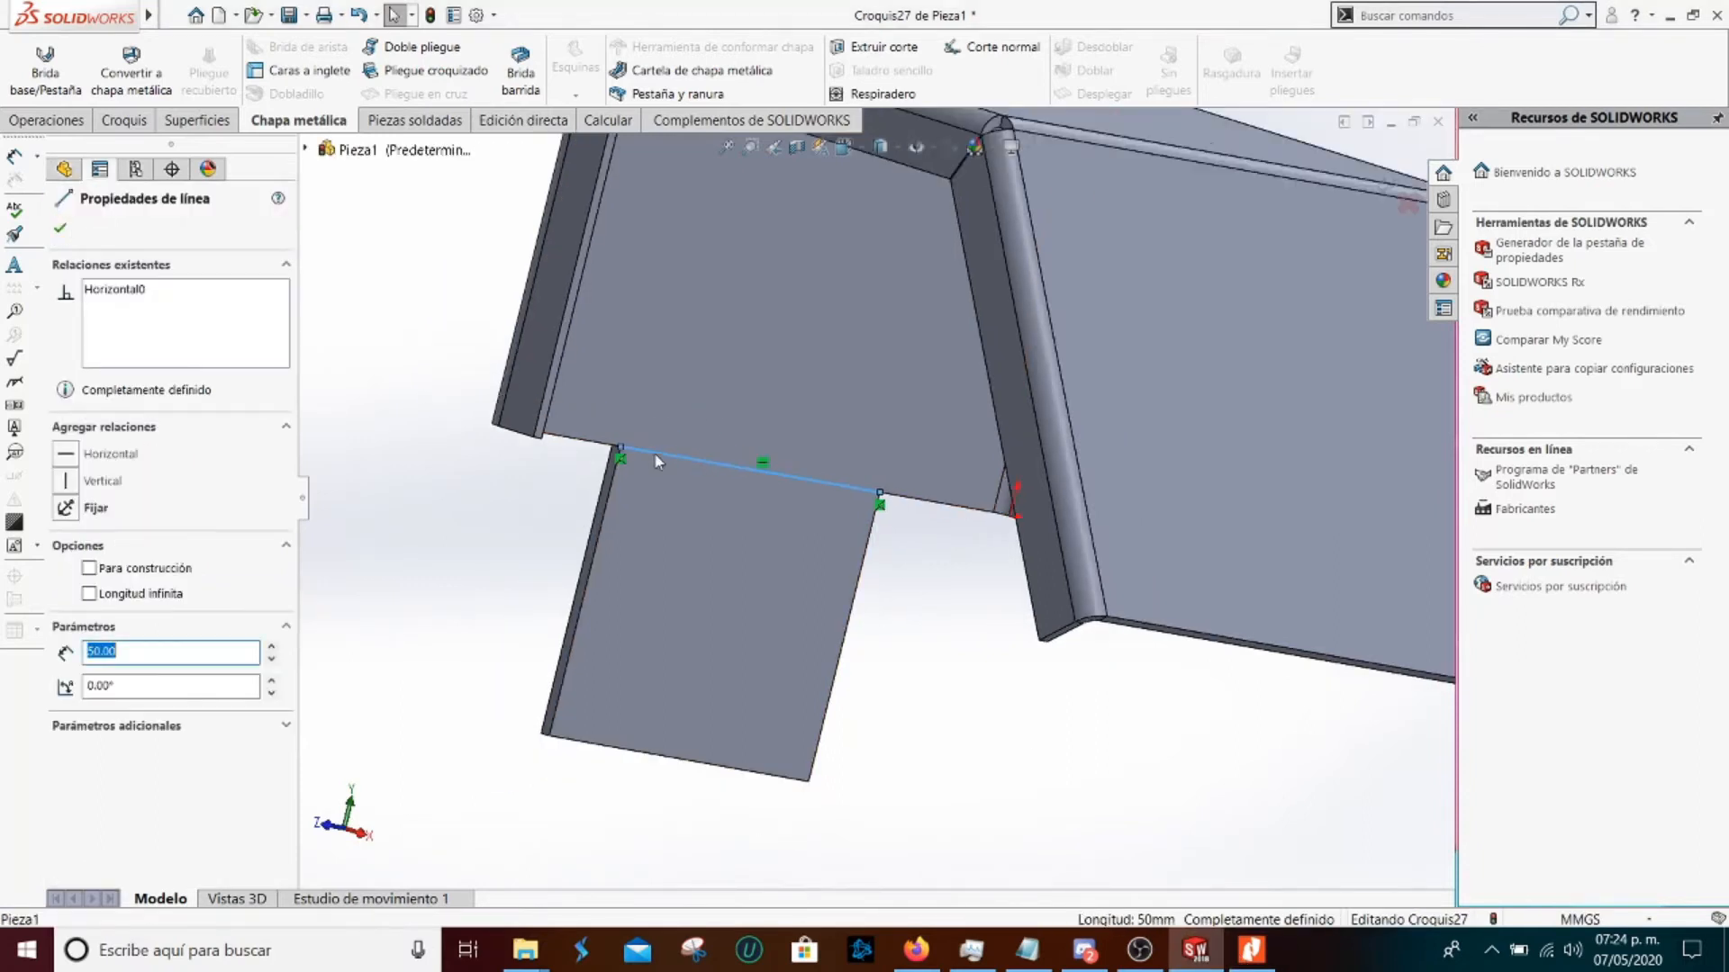
{"action": "left_click", "coordinate": [1375, 180]}
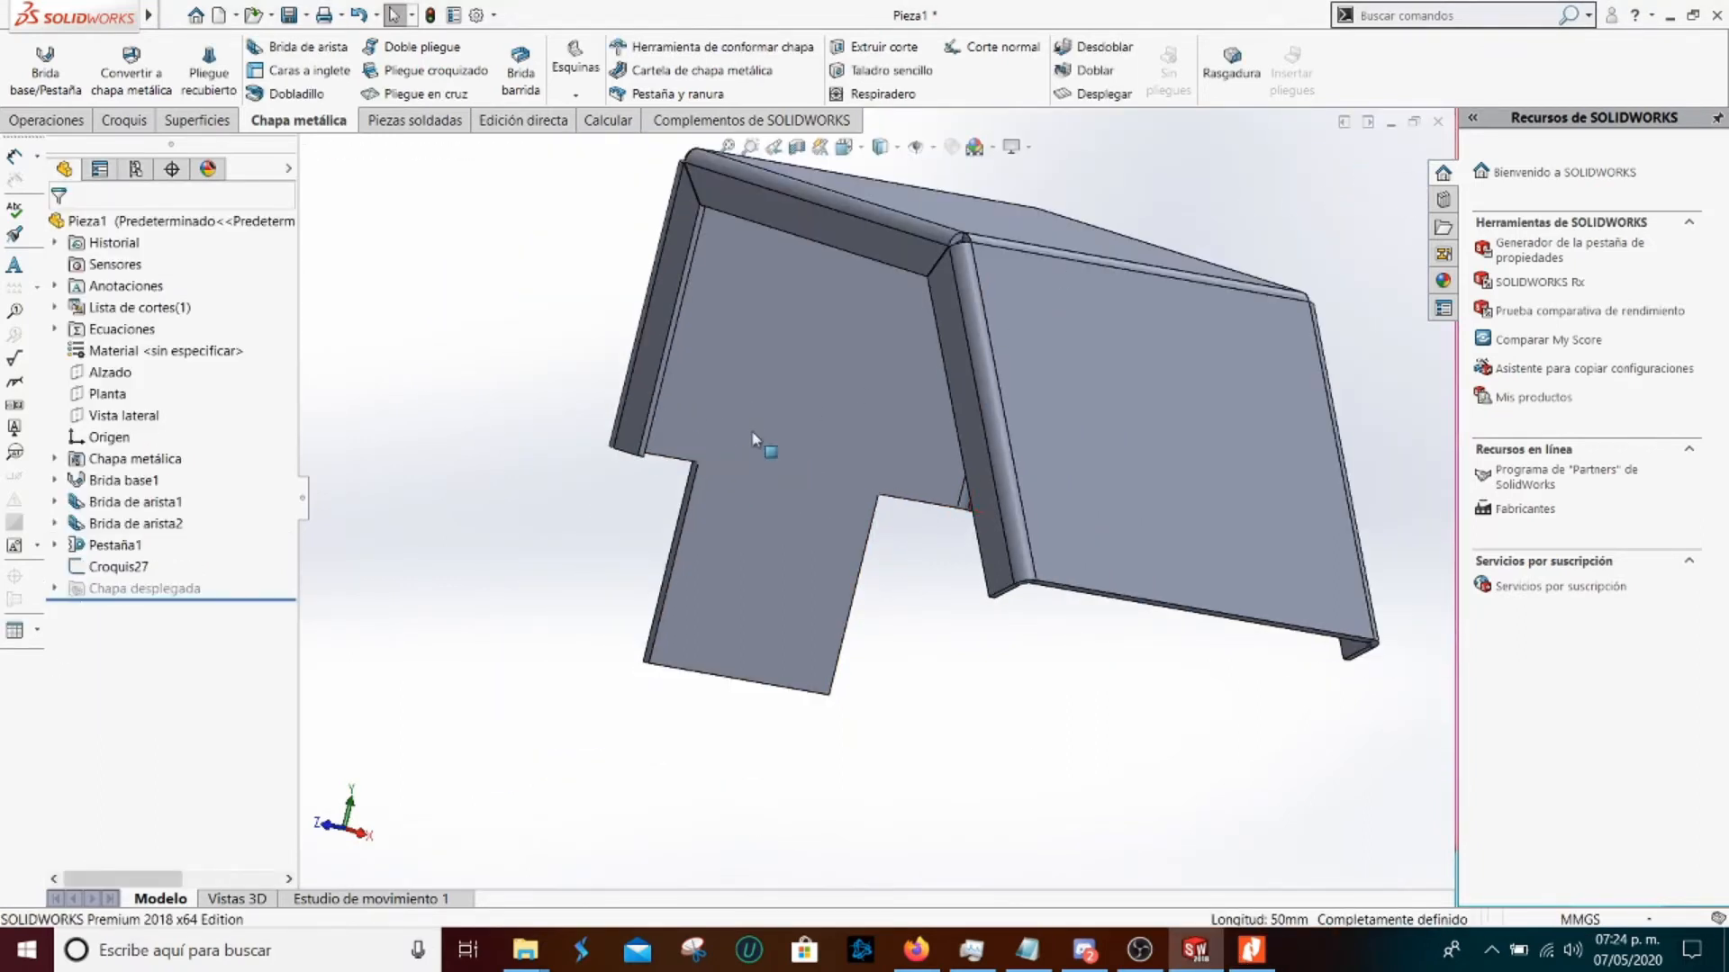
Start a Sketched Bend from the tab's bend line with the rear wall's inner face above the line as fixed face
{"action": "left_click", "coordinate": [749, 473]}
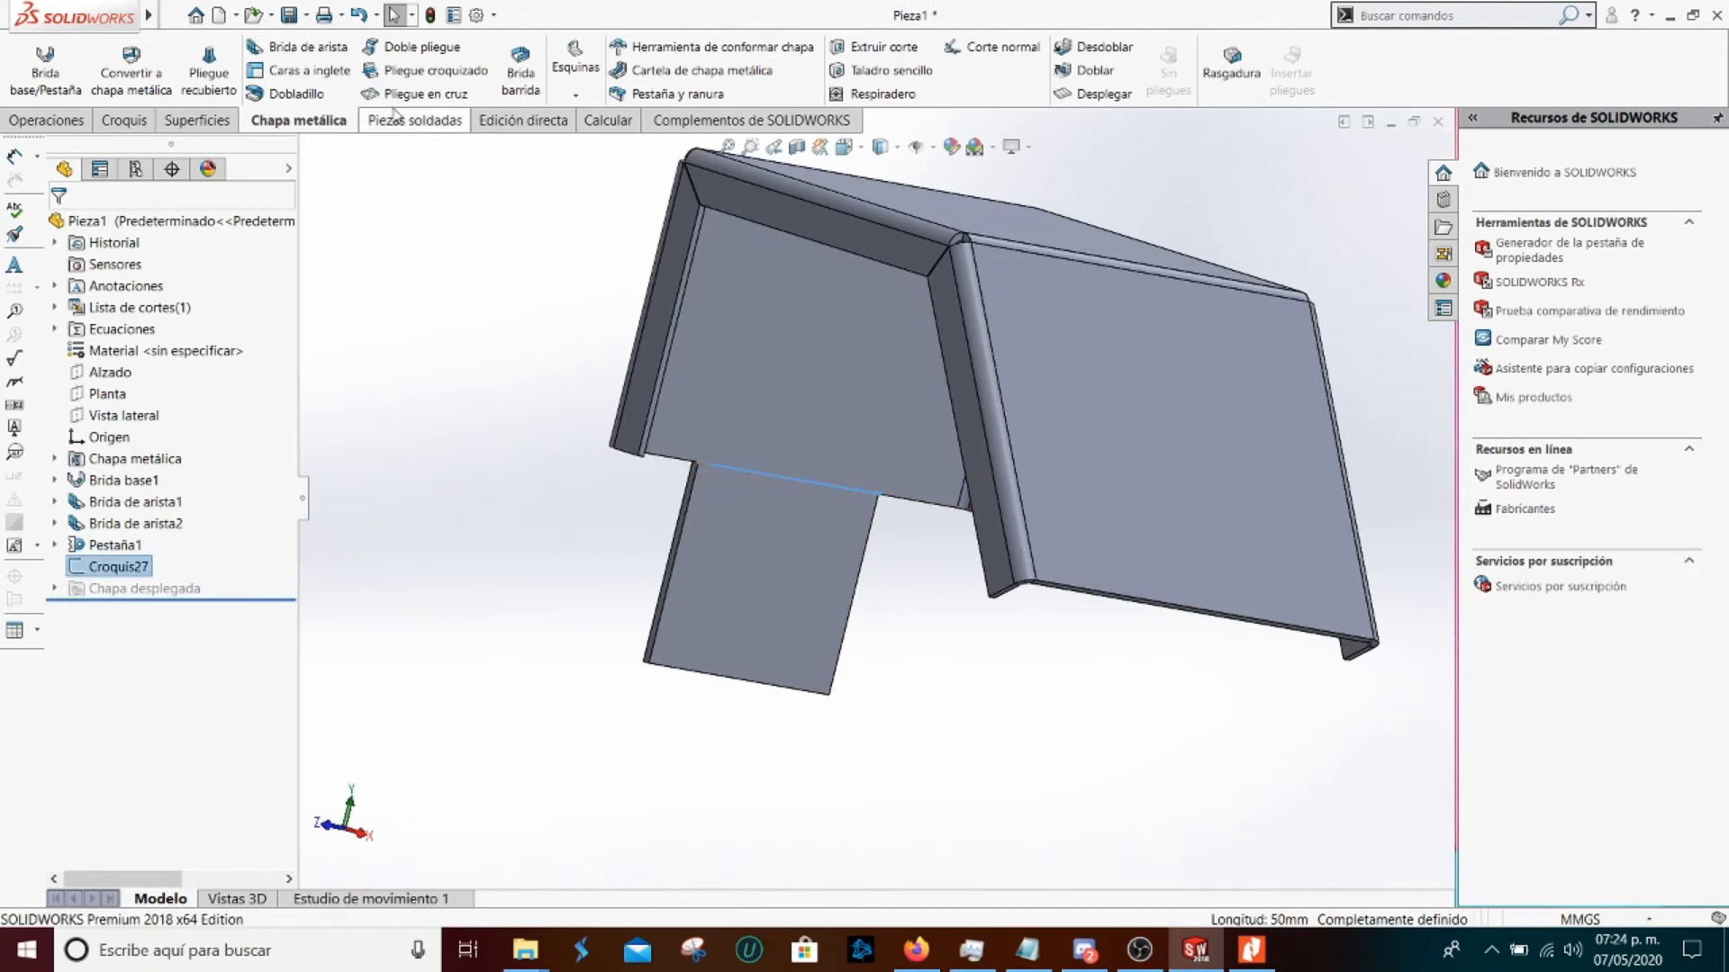
{"action": "left_click", "coordinate": [417, 74]}
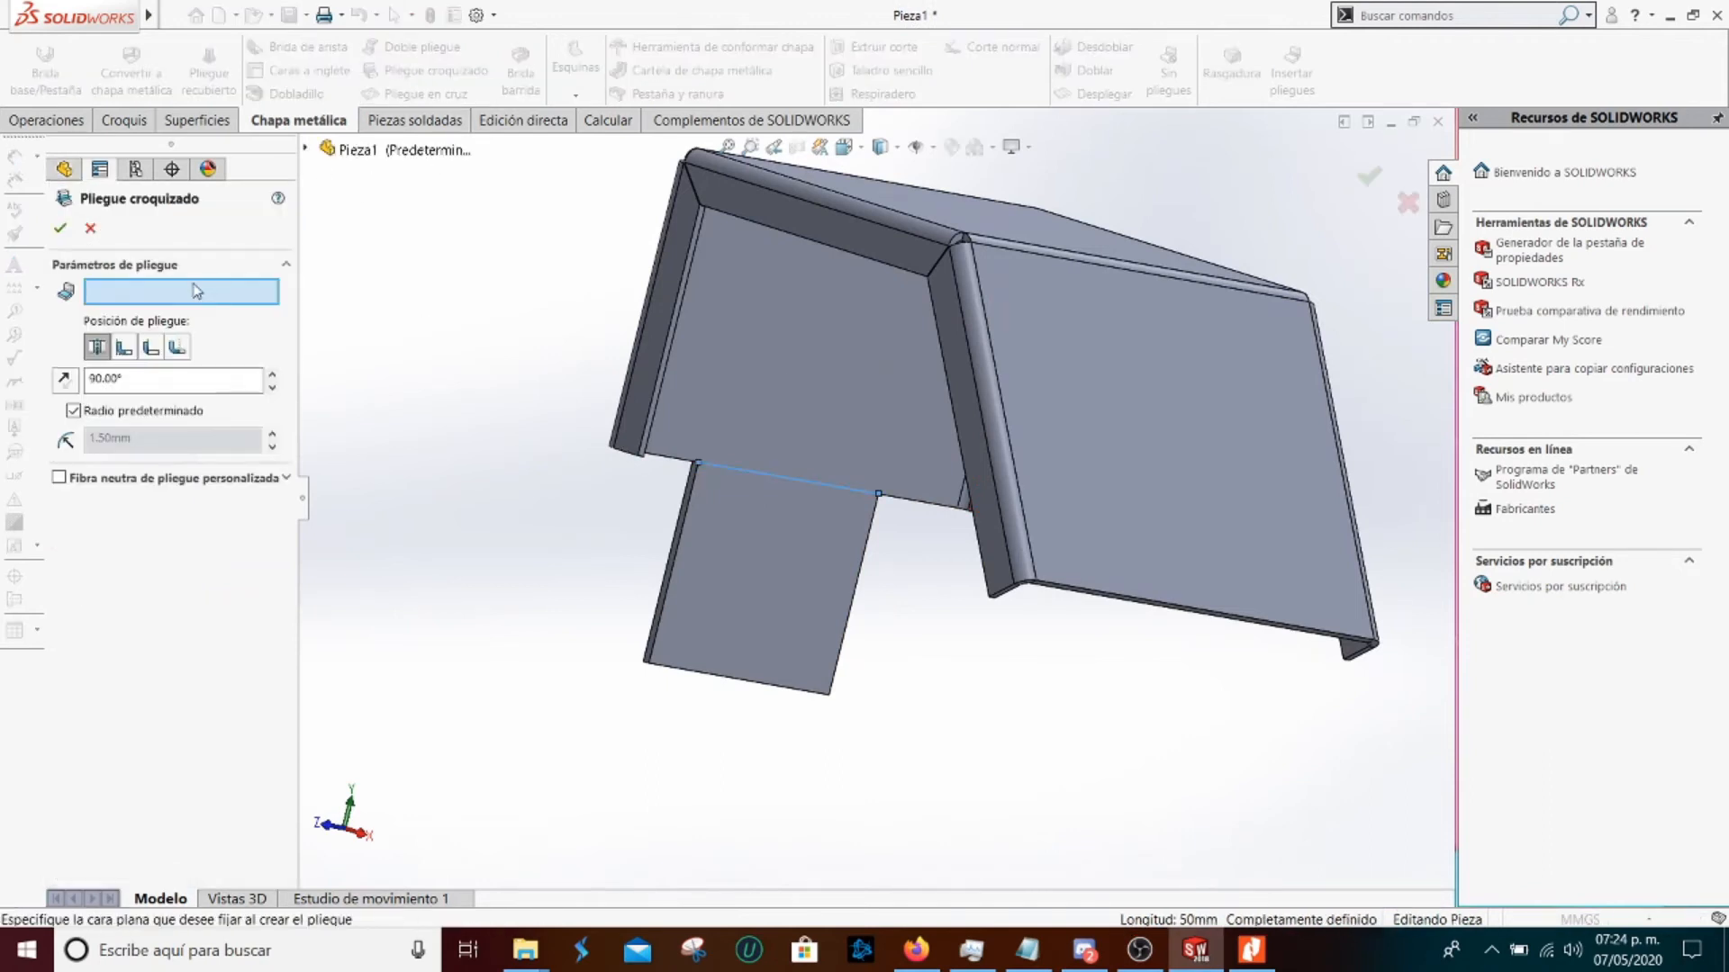
{"action": "left_click", "coordinate": [851, 376]}
{"action": "mouse_move", "coordinate": [851, 375]}
{"action": "middle_mouse_down"}
{"action": "mouse_move", "coordinate": [803, 386]}
{"action": "mouse_move", "coordinate": [863, 361]}
{"action": "middle_mouse_up"}
{"action": "scroll", "coordinate": [713, 540], "scroll_direction": "down", "scroll_amount": 5}
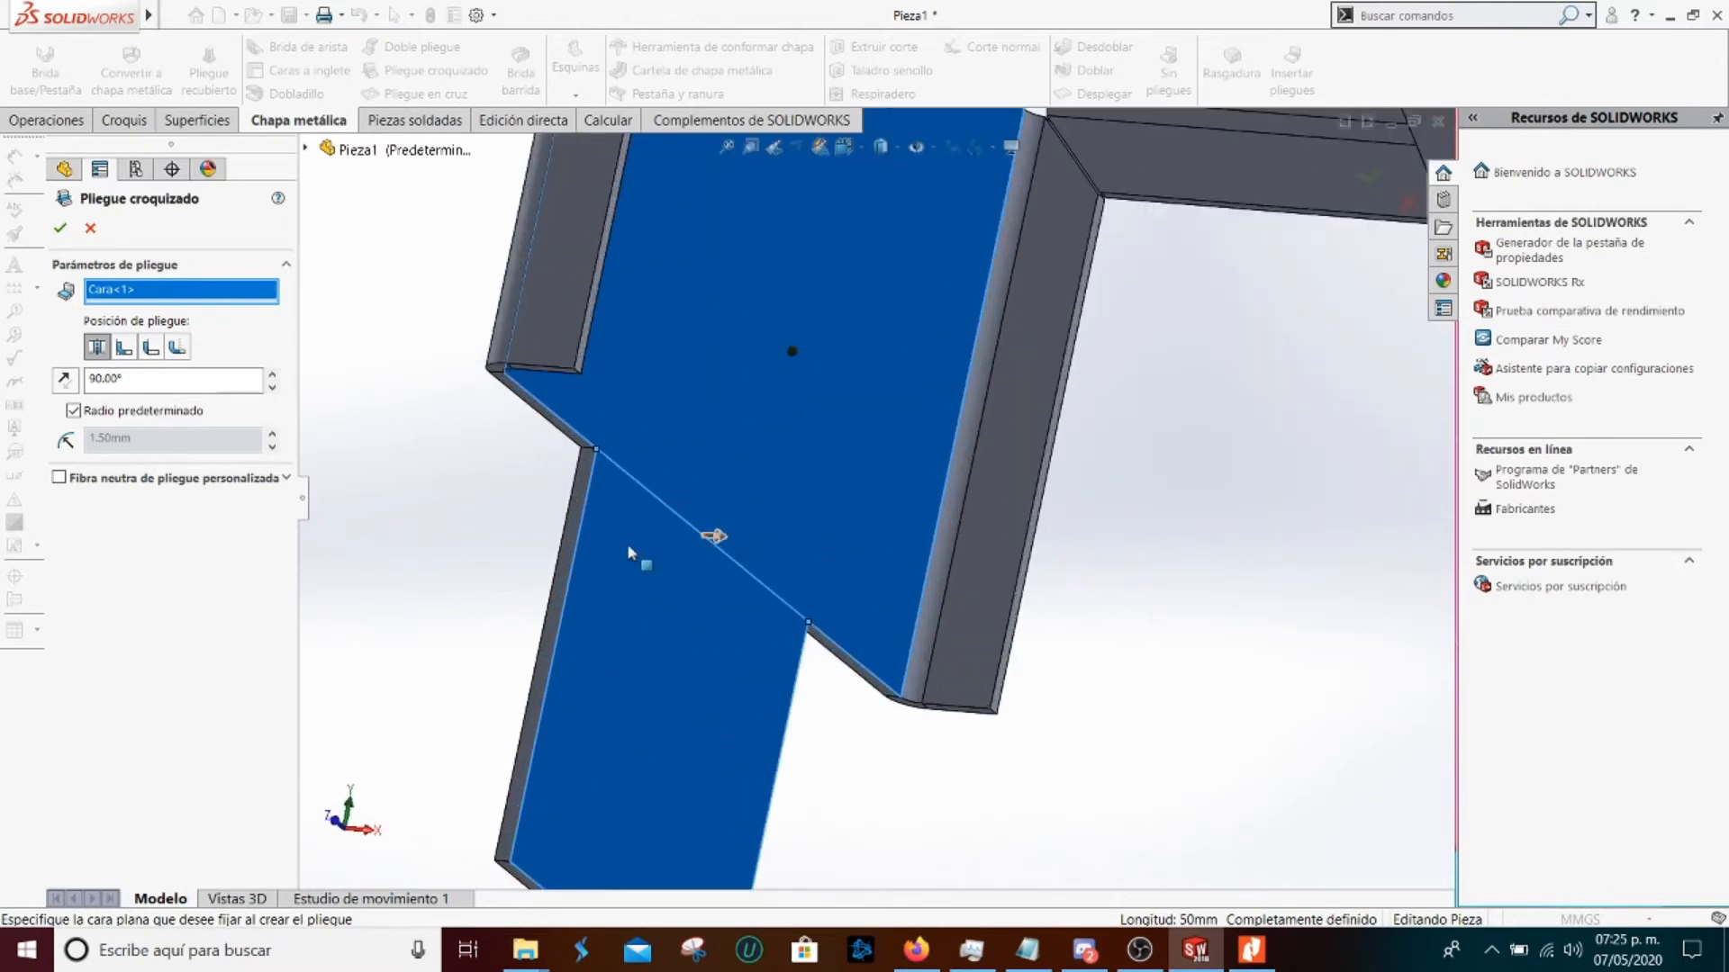
Turn off the default radius for the sketched bend and use a 1.50 mm bend radius
{"action": "left_click", "coordinate": [74, 411]}
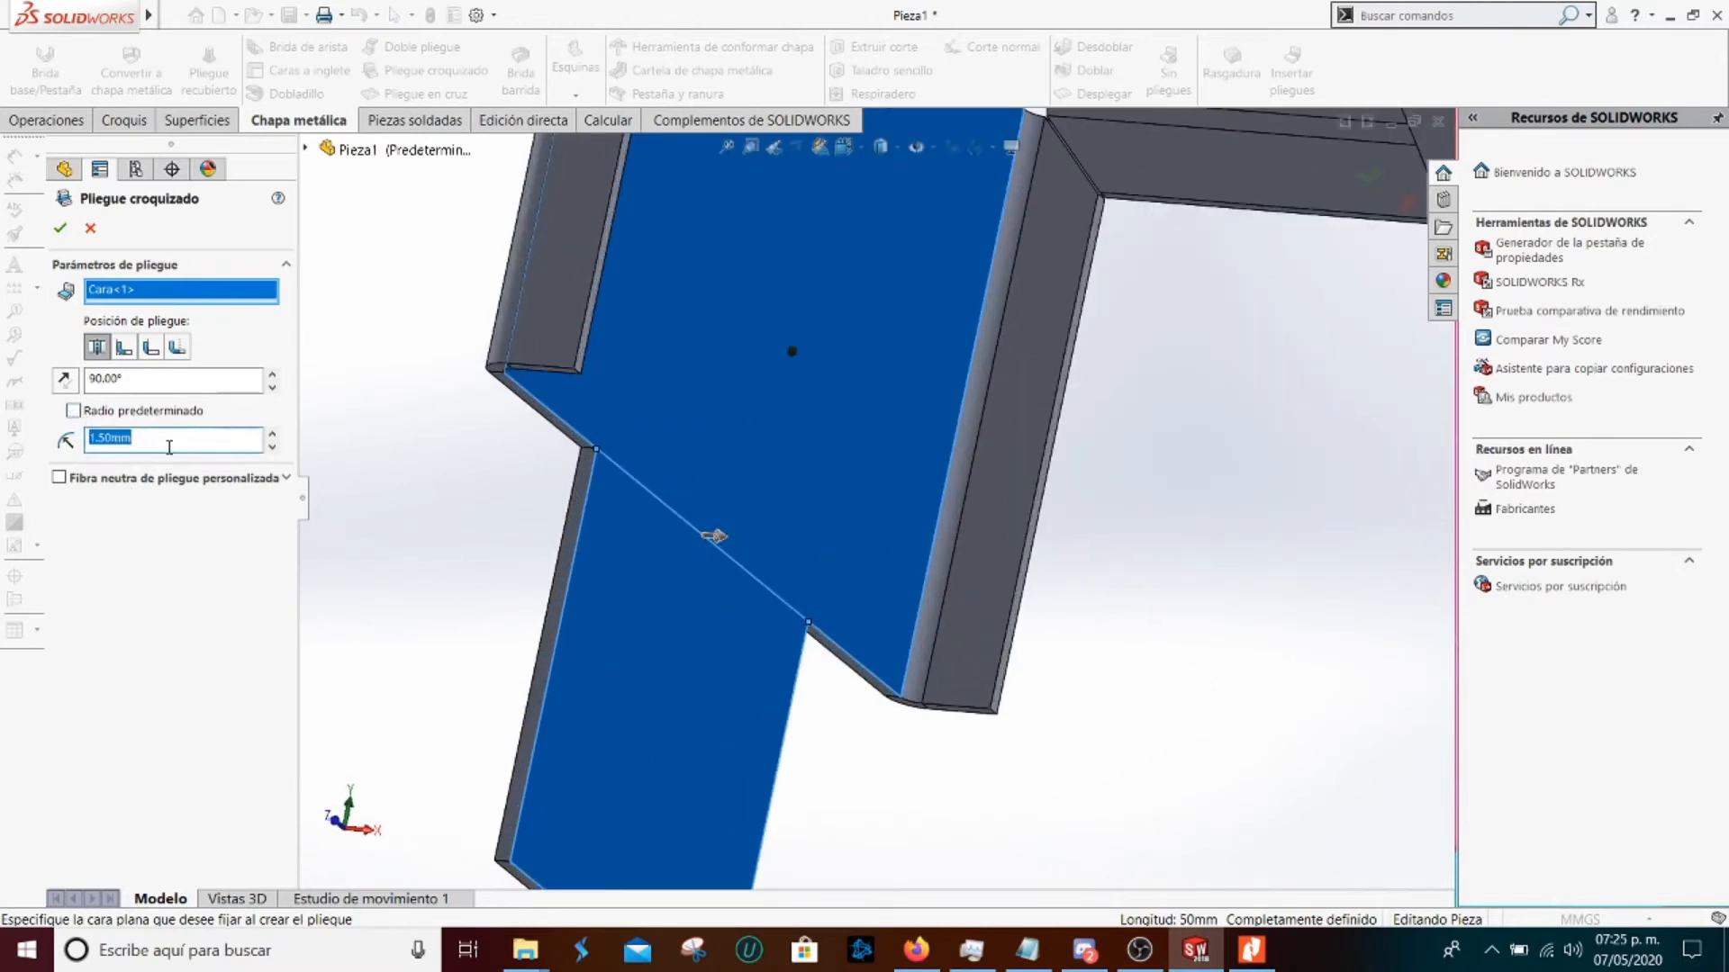
{"action": "left_click", "coordinate": [60, 478]}
{"action": "left_click", "coordinate": [59, 478]}
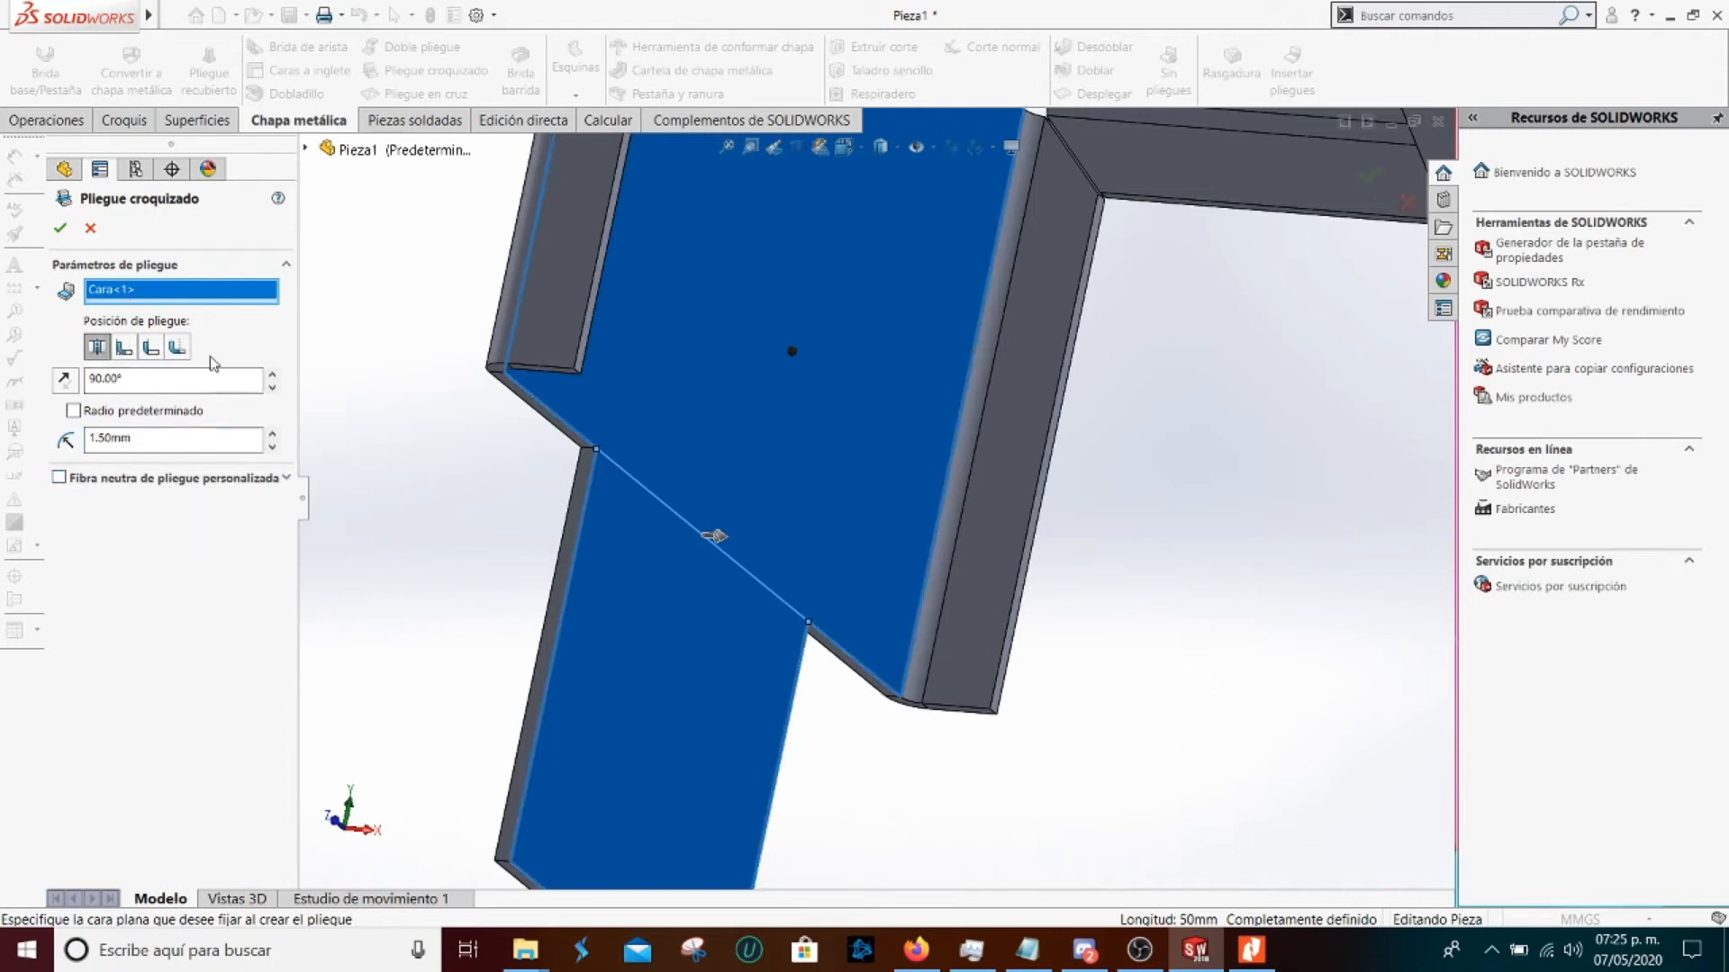
{"action": "scroll", "coordinate": [670, 431], "scroll_direction": "down", "scroll_amount": 1}
Read the PDF manual's bend position, angle and direction instructions on page 62, and return to SOLIDWORKS
{"action": "left_click", "coordinate": [1252, 952]}
{"action": "scroll", "coordinate": [888, 683], "scroll_direction": "down", "scroll_amount": 1}
{"action": "scroll", "coordinate": [859, 705], "scroll_direction": "down", "scroll_amount": 1}
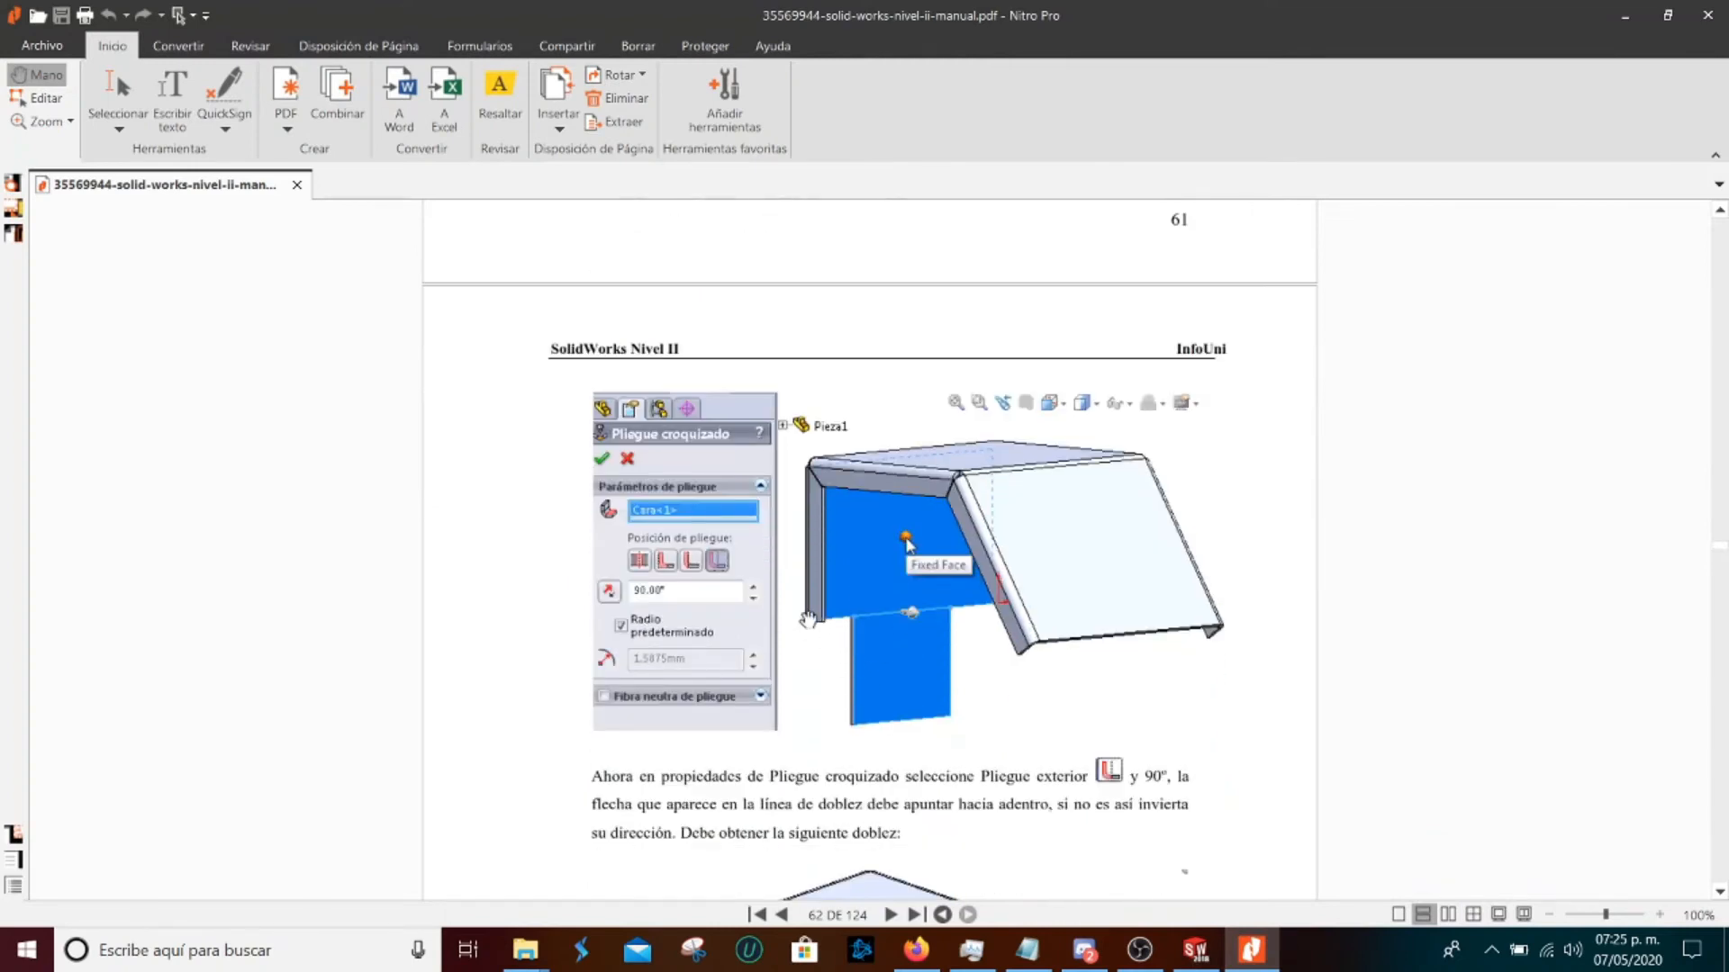
{"action": "scroll", "coordinate": [807, 618], "scroll_direction": "down", "scroll_amount": 3}
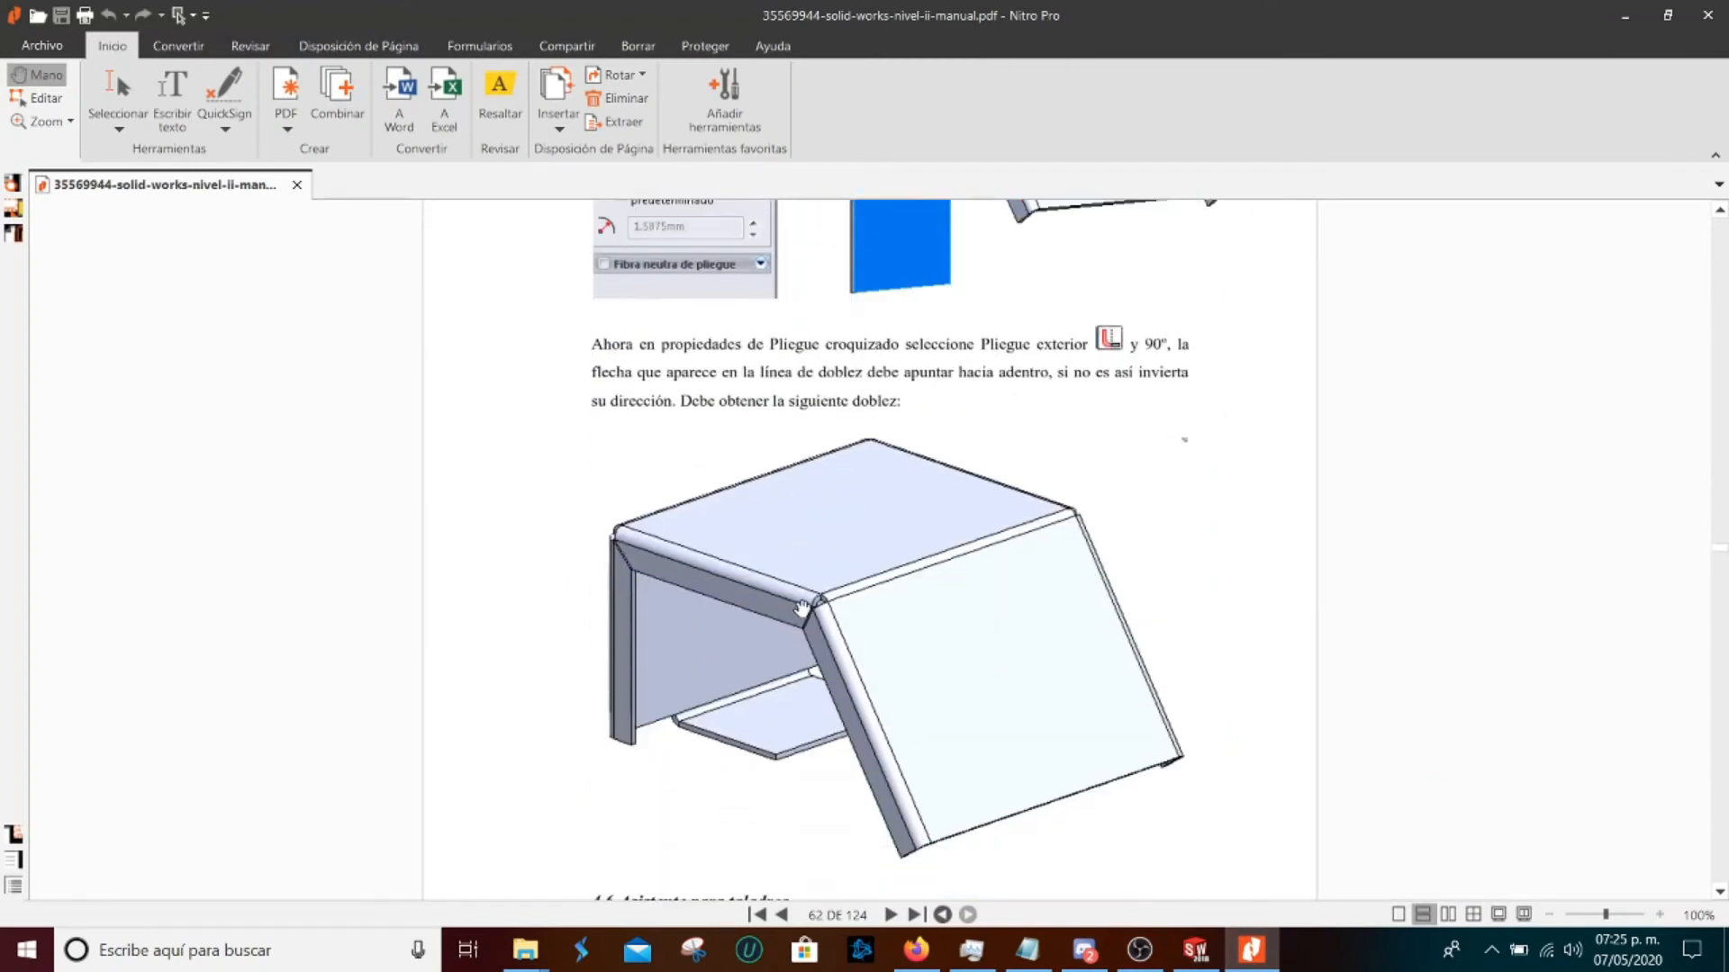
{"action": "scroll", "coordinate": [1051, 694], "scroll_direction": "up", "scroll_amount": 2}
{"action": "left_click", "coordinate": [1195, 951]}
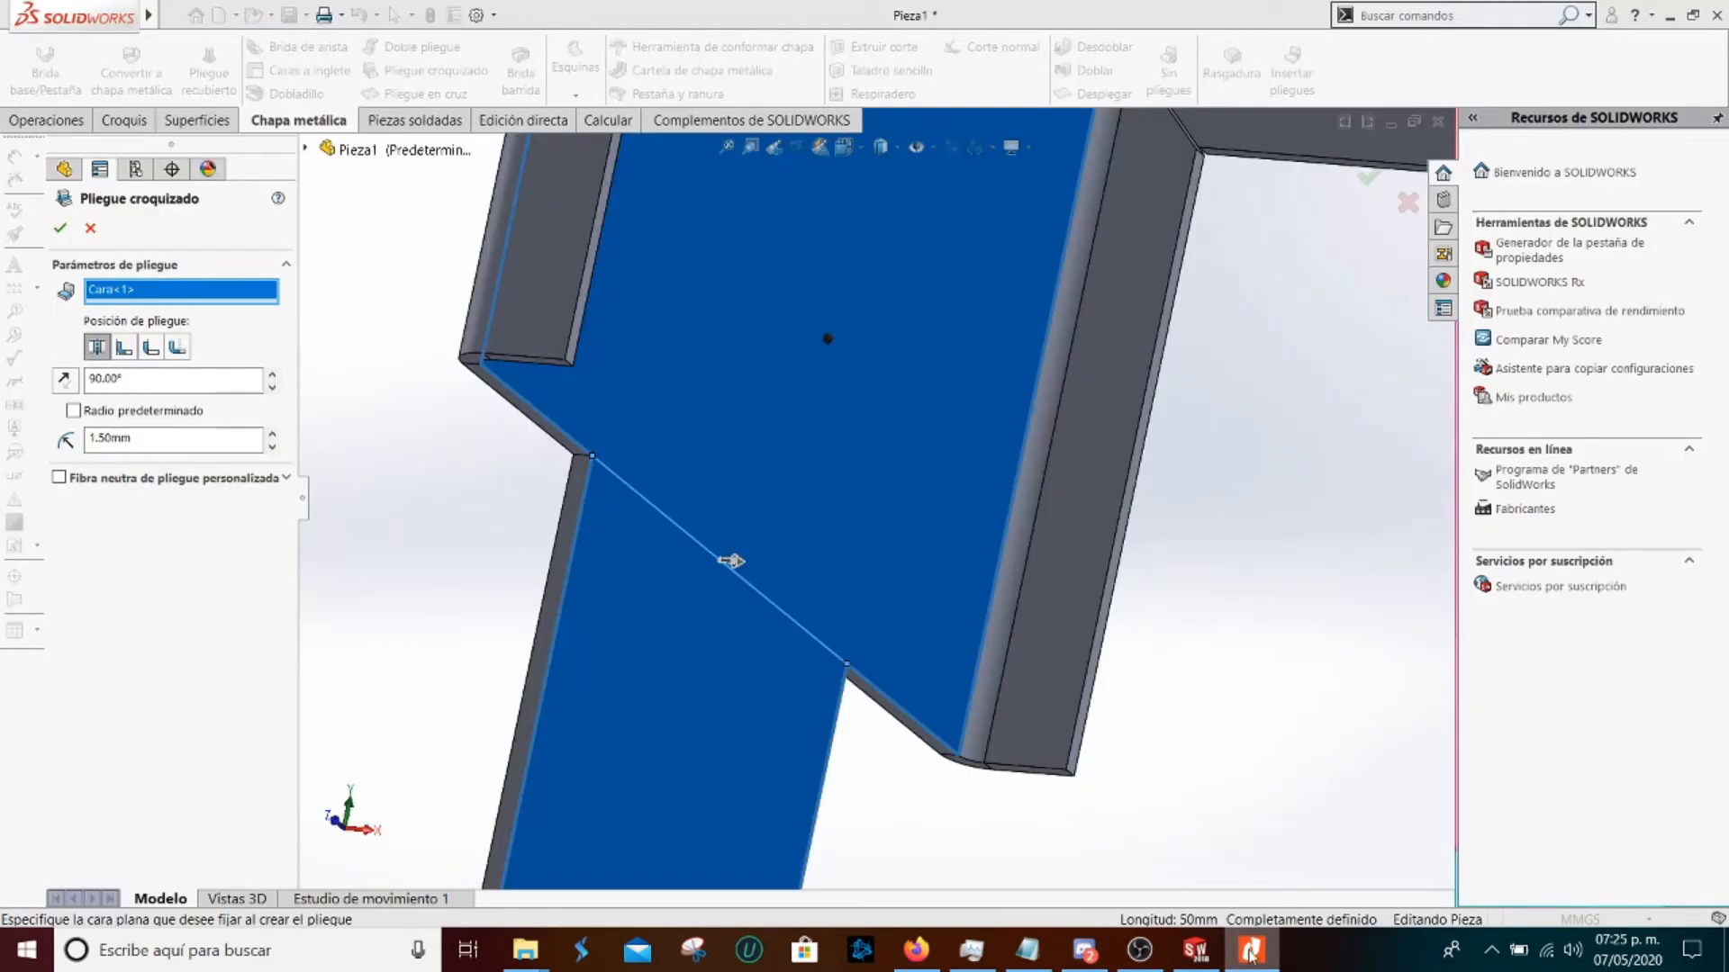
Try to create the 90° bend with the Bend Centerline position, flipping its direction and reselecting the rear wall as fixed face
{"action": "scroll", "coordinate": [800, 544], "scroll_direction": "up", "scroll_amount": 4}
{"action": "middle_click_drag", "start_coordinate": [816, 556], "coordinate": [795, 621]}
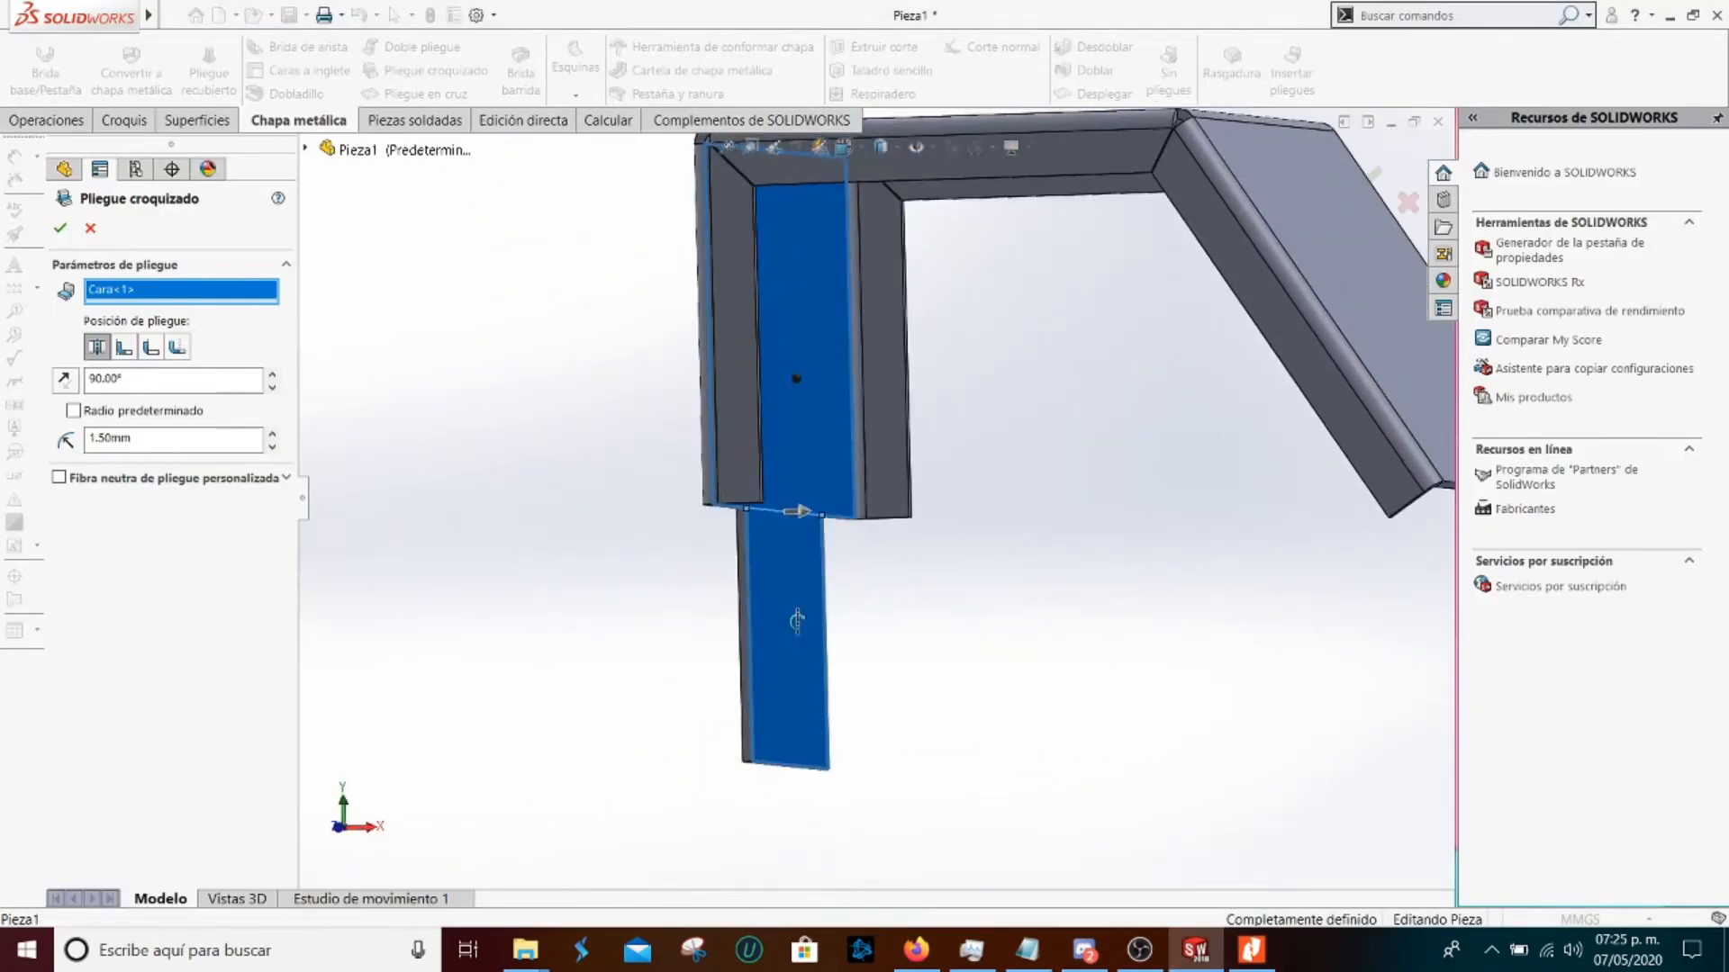
{"action": "left_click", "coordinate": [773, 517]}
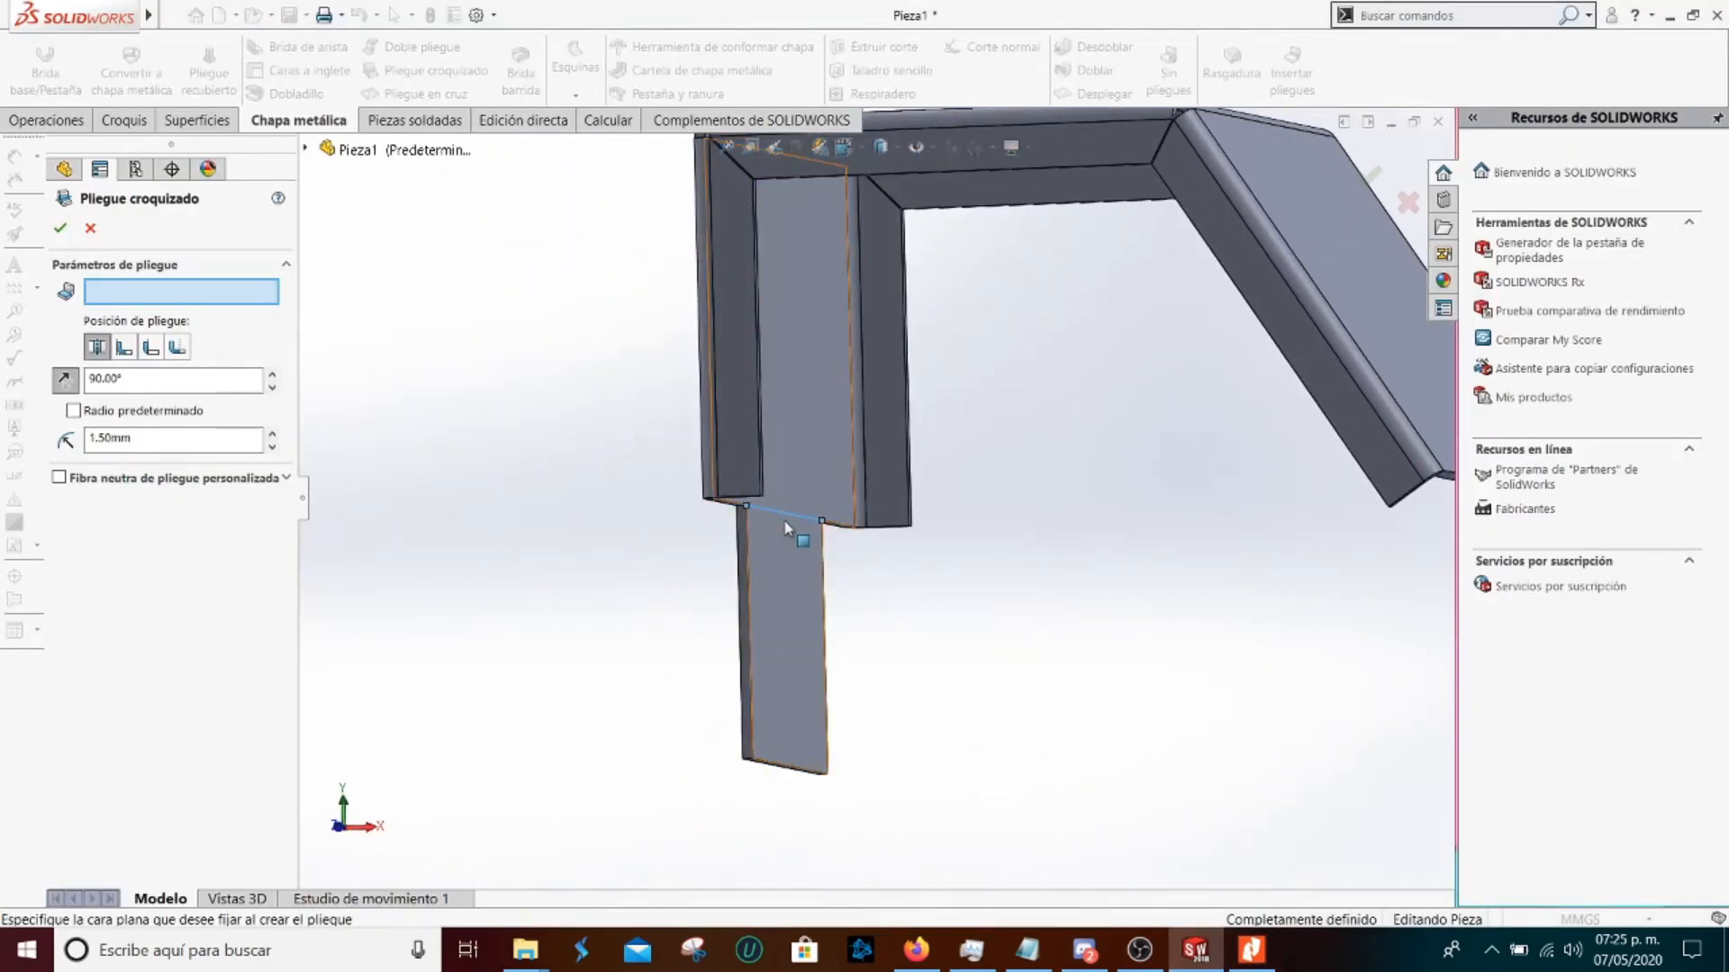
{"action": "left_click", "coordinate": [810, 420]}
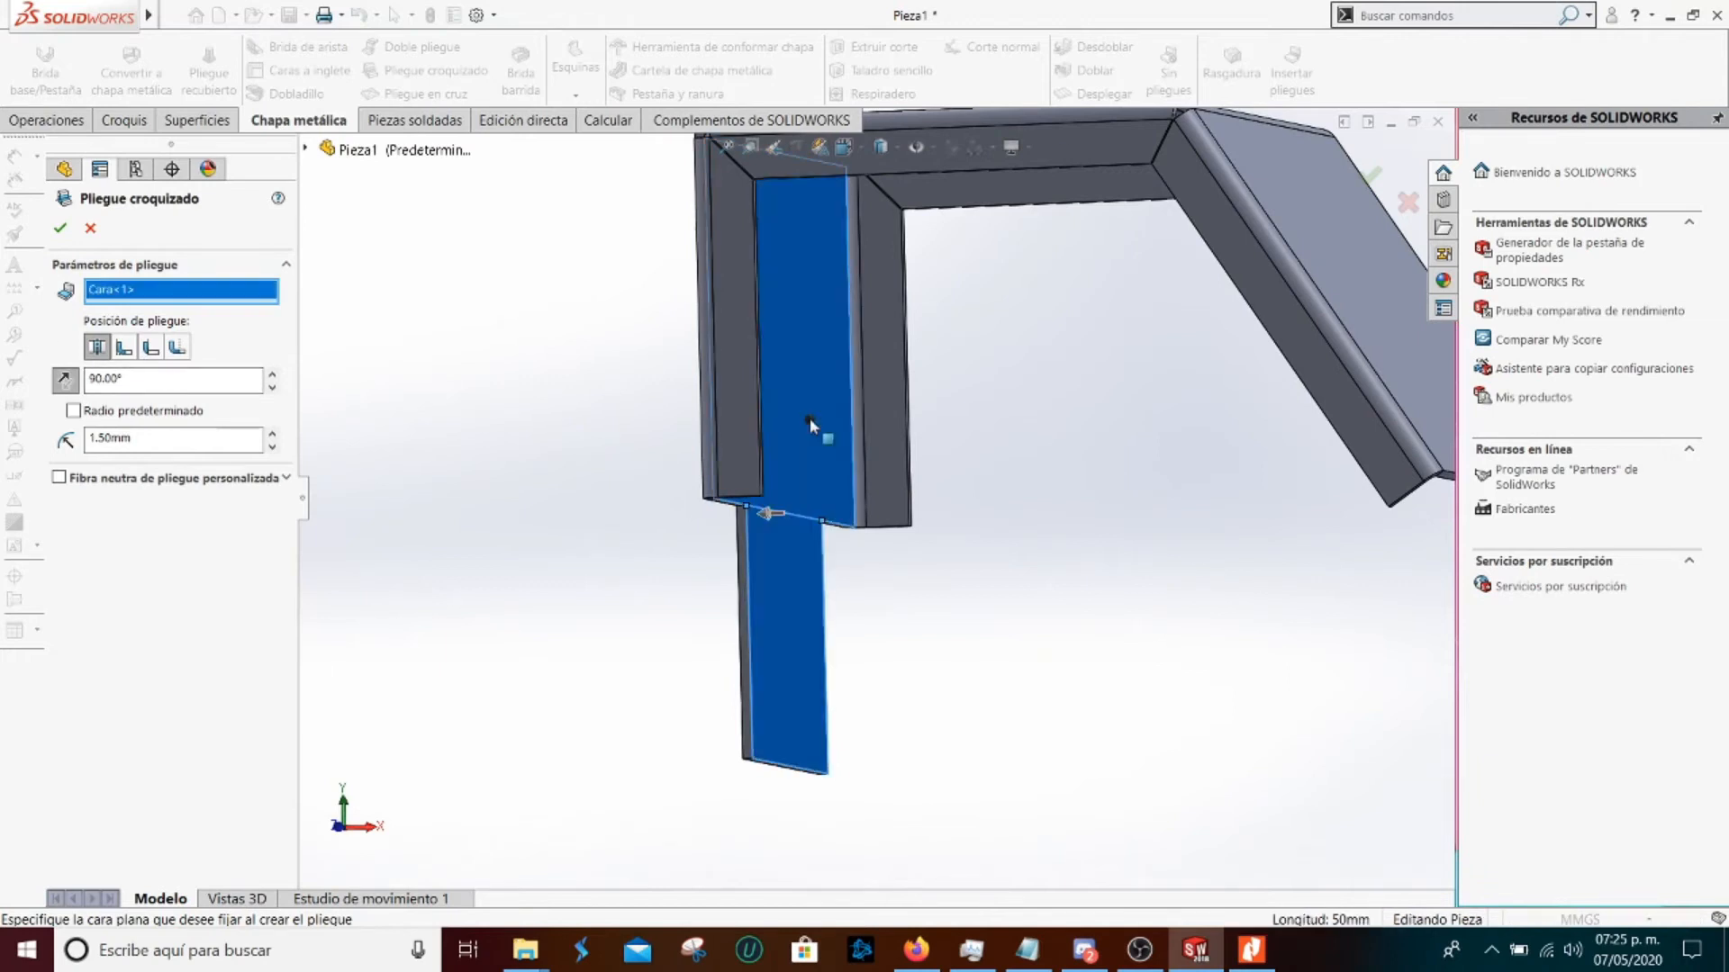
{"action": "left_click", "coordinate": [768, 515]}
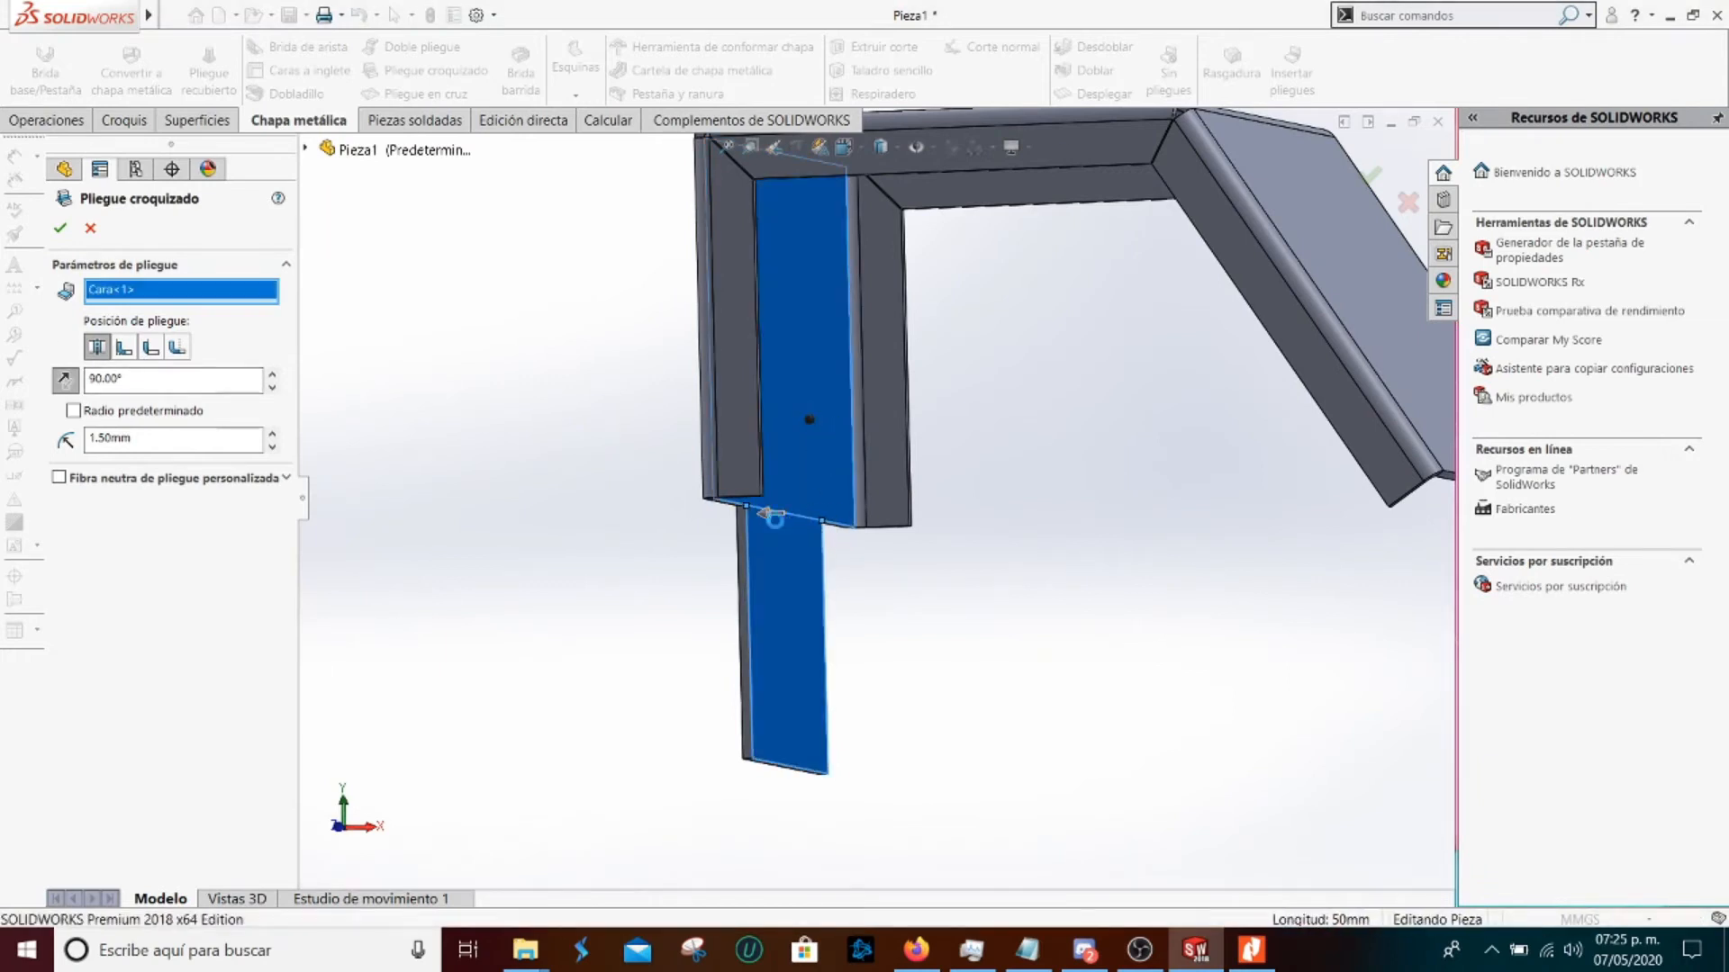
{"action": "right_click", "coordinate": [791, 461]}
{"action": "left_click", "coordinate": [517, 432]}
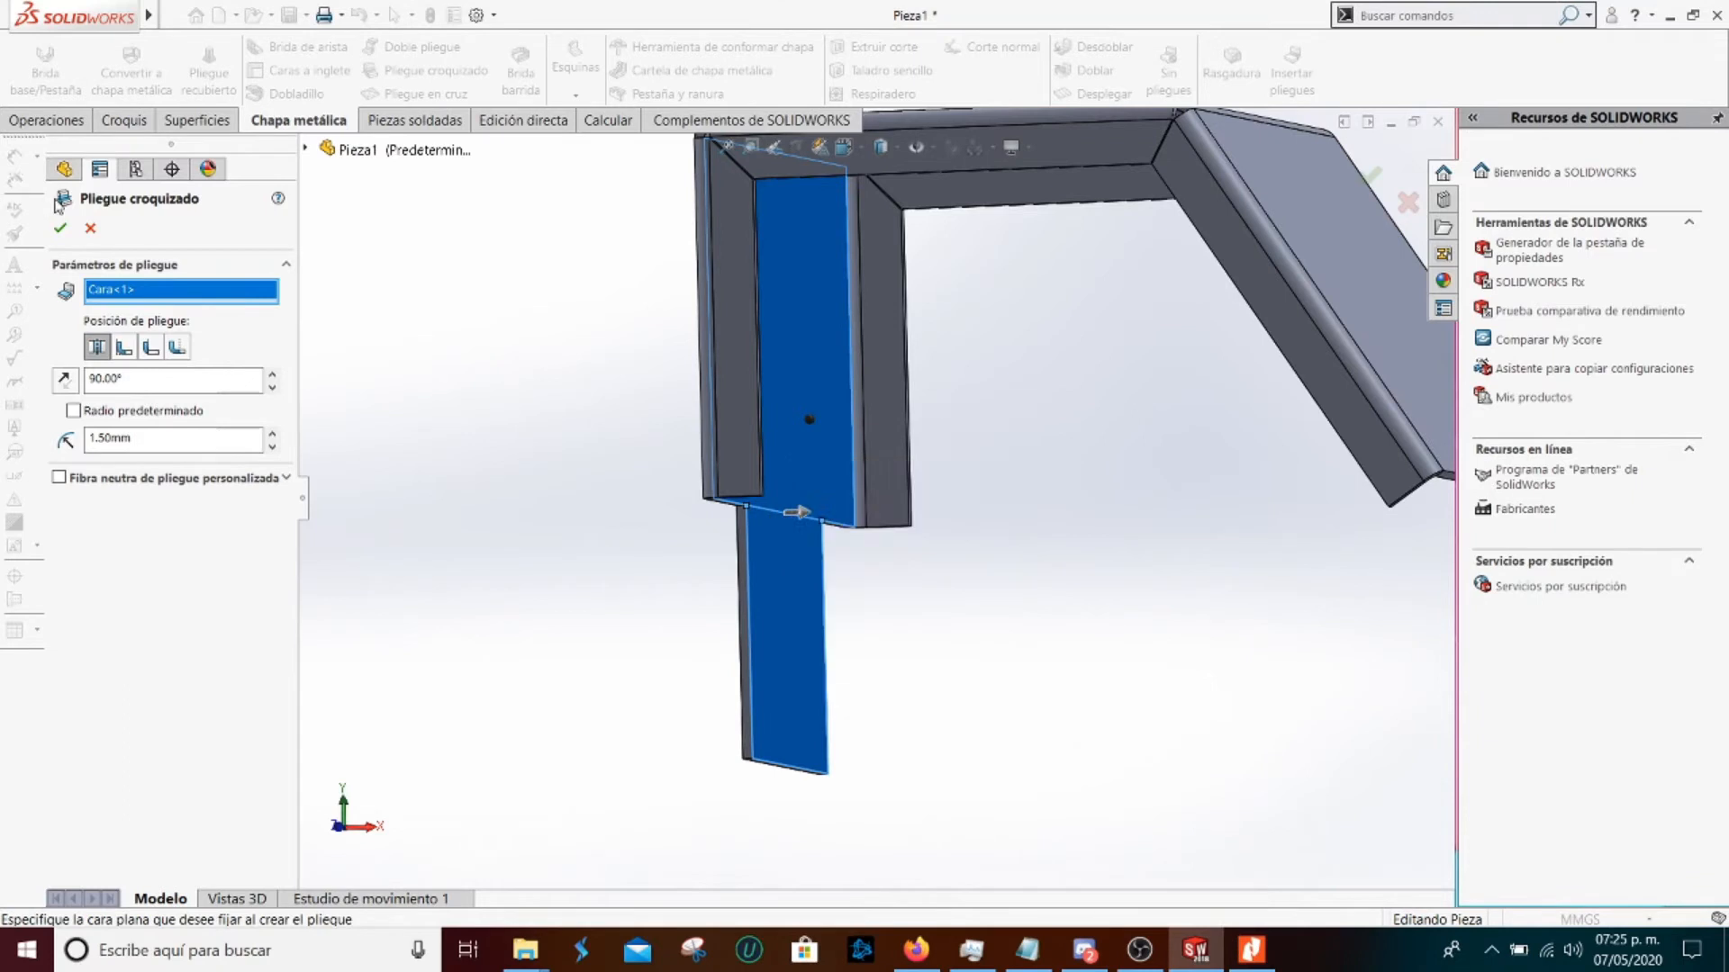
{"action": "left_click", "coordinate": [798, 512]}
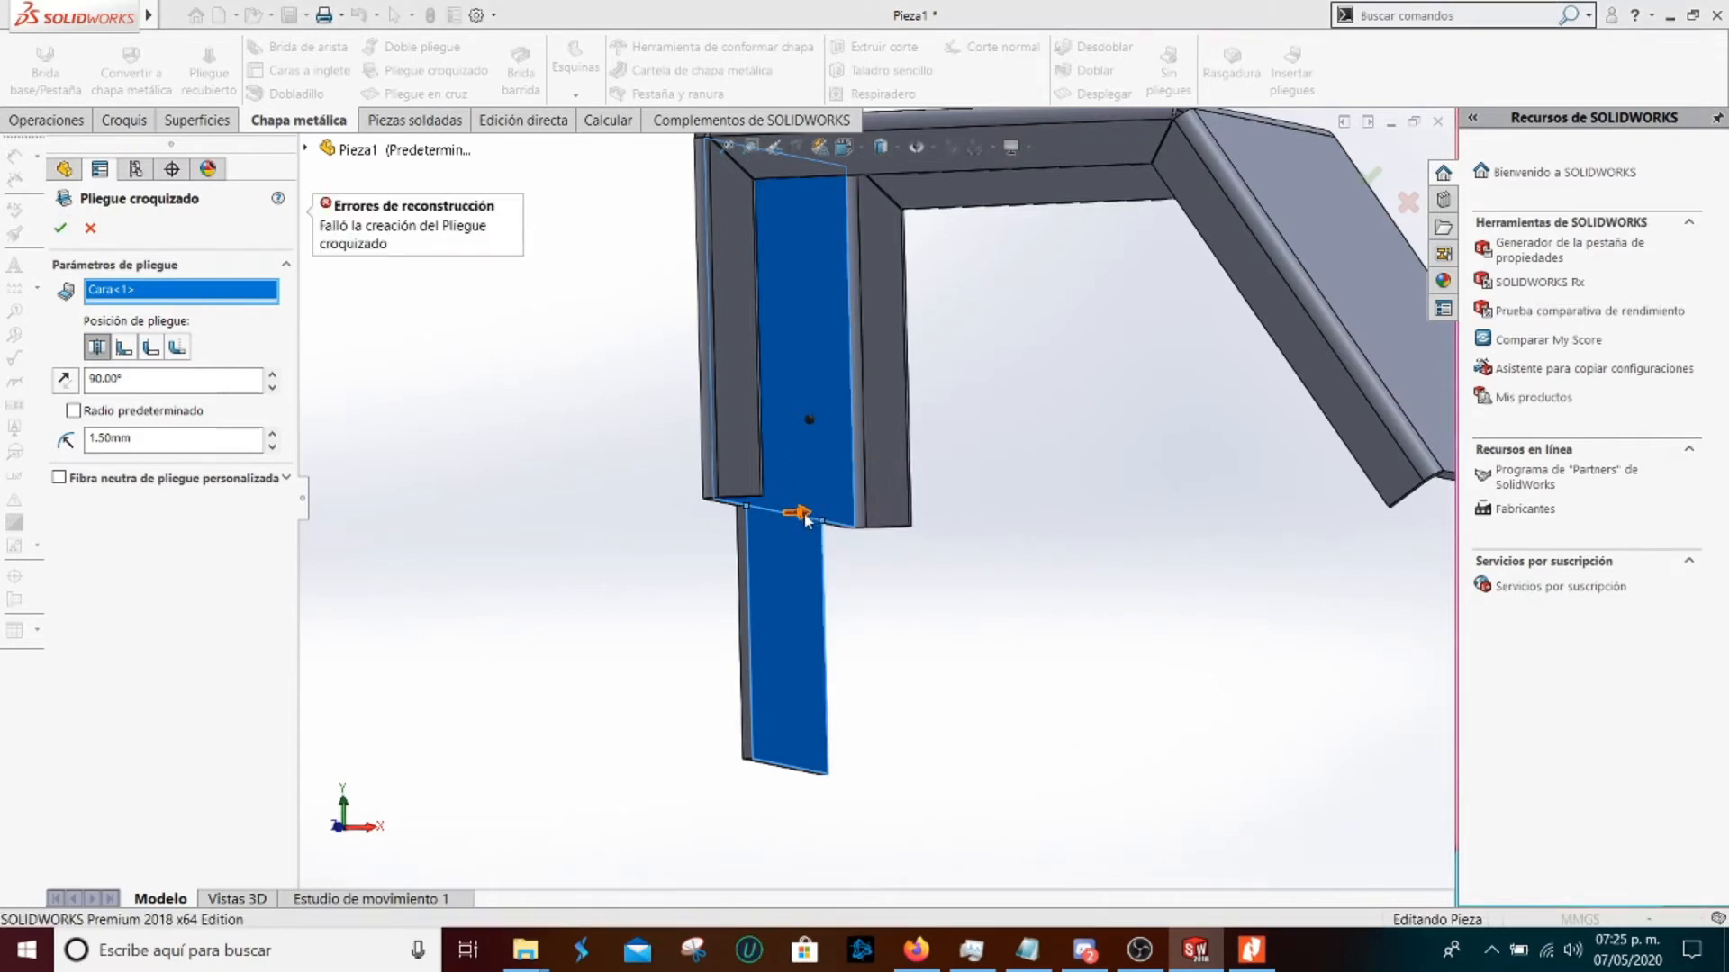
Compare the bend with the PDF manual's figures on pages 61 and 62, examine the bend position chosen there, and return to SOLIDWORKS
{"action": "key", "text": "alt+Tab"}
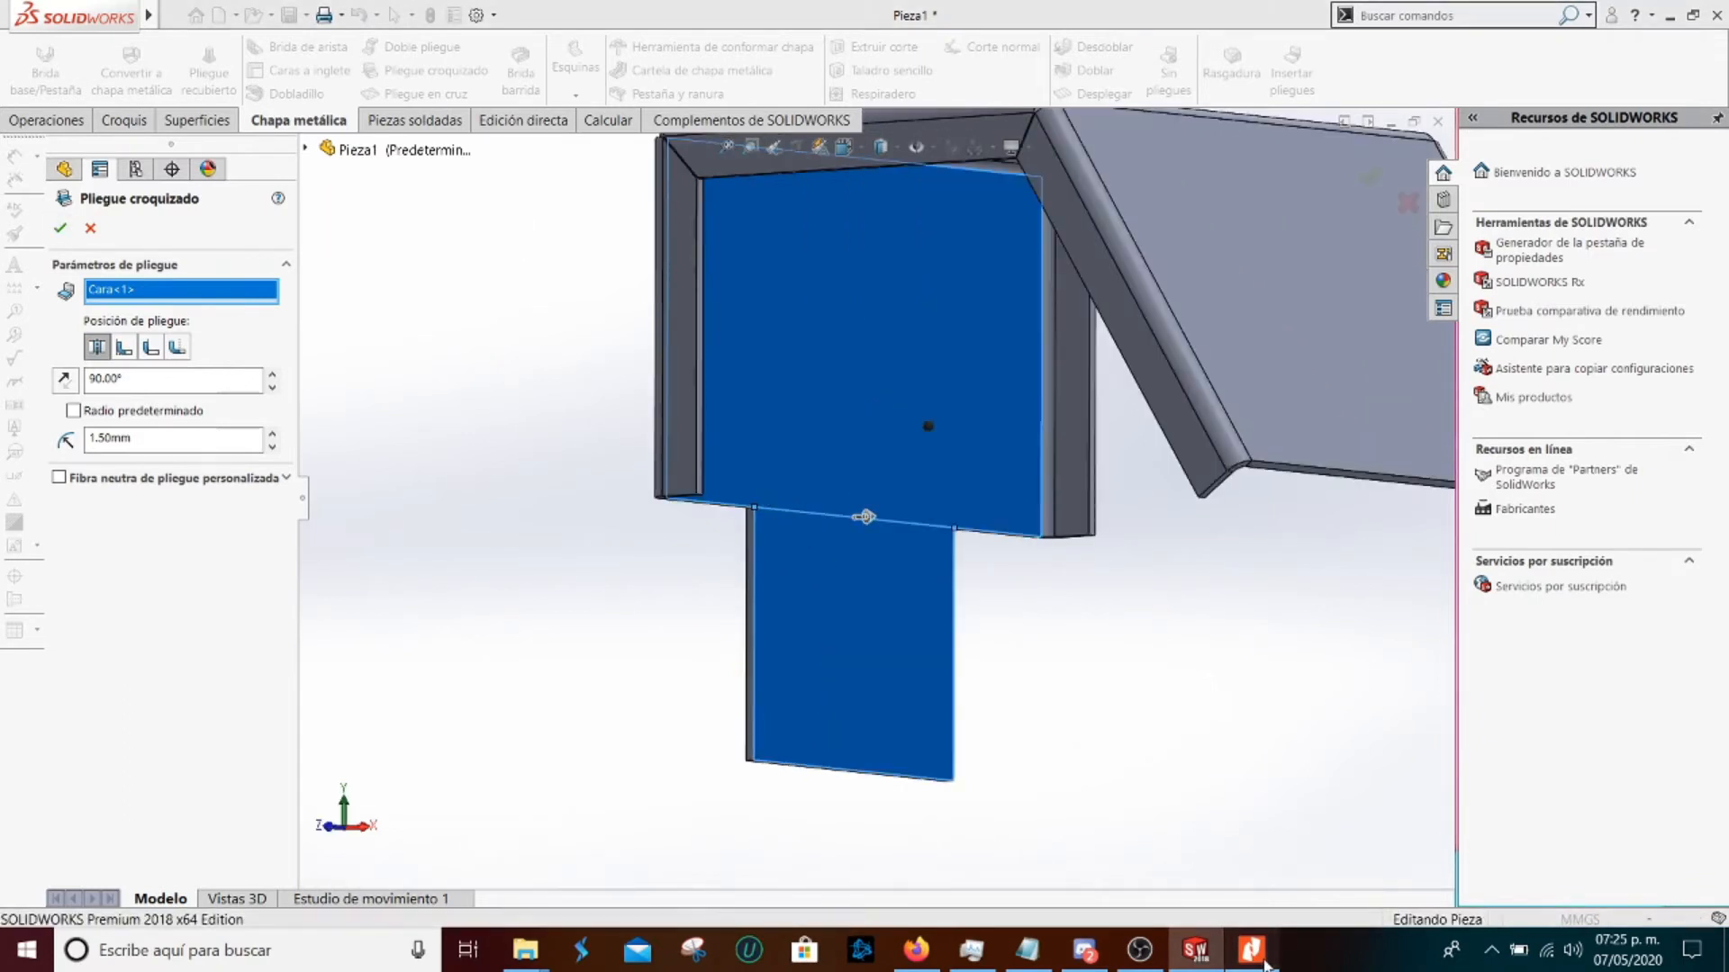
{"action": "scroll", "coordinate": [859, 676], "scroll_direction": "up", "scroll_amount": 4}
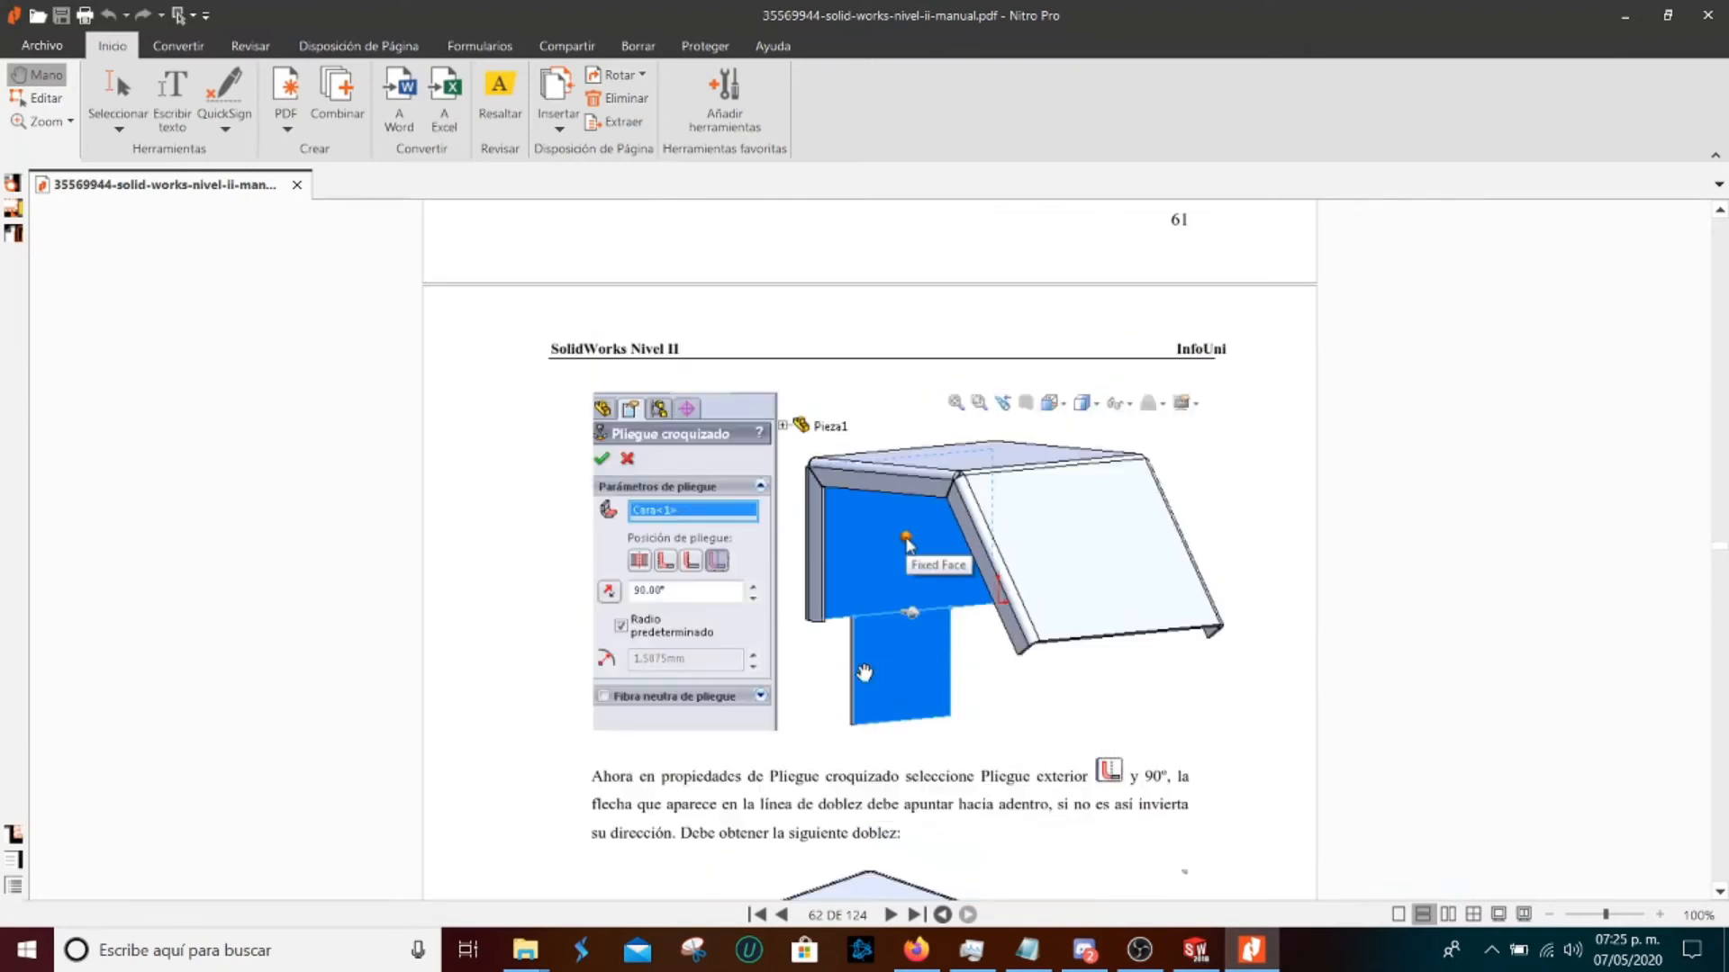
{"action": "scroll", "coordinate": [886, 681], "scroll_direction": "up", "scroll_amount": 8}
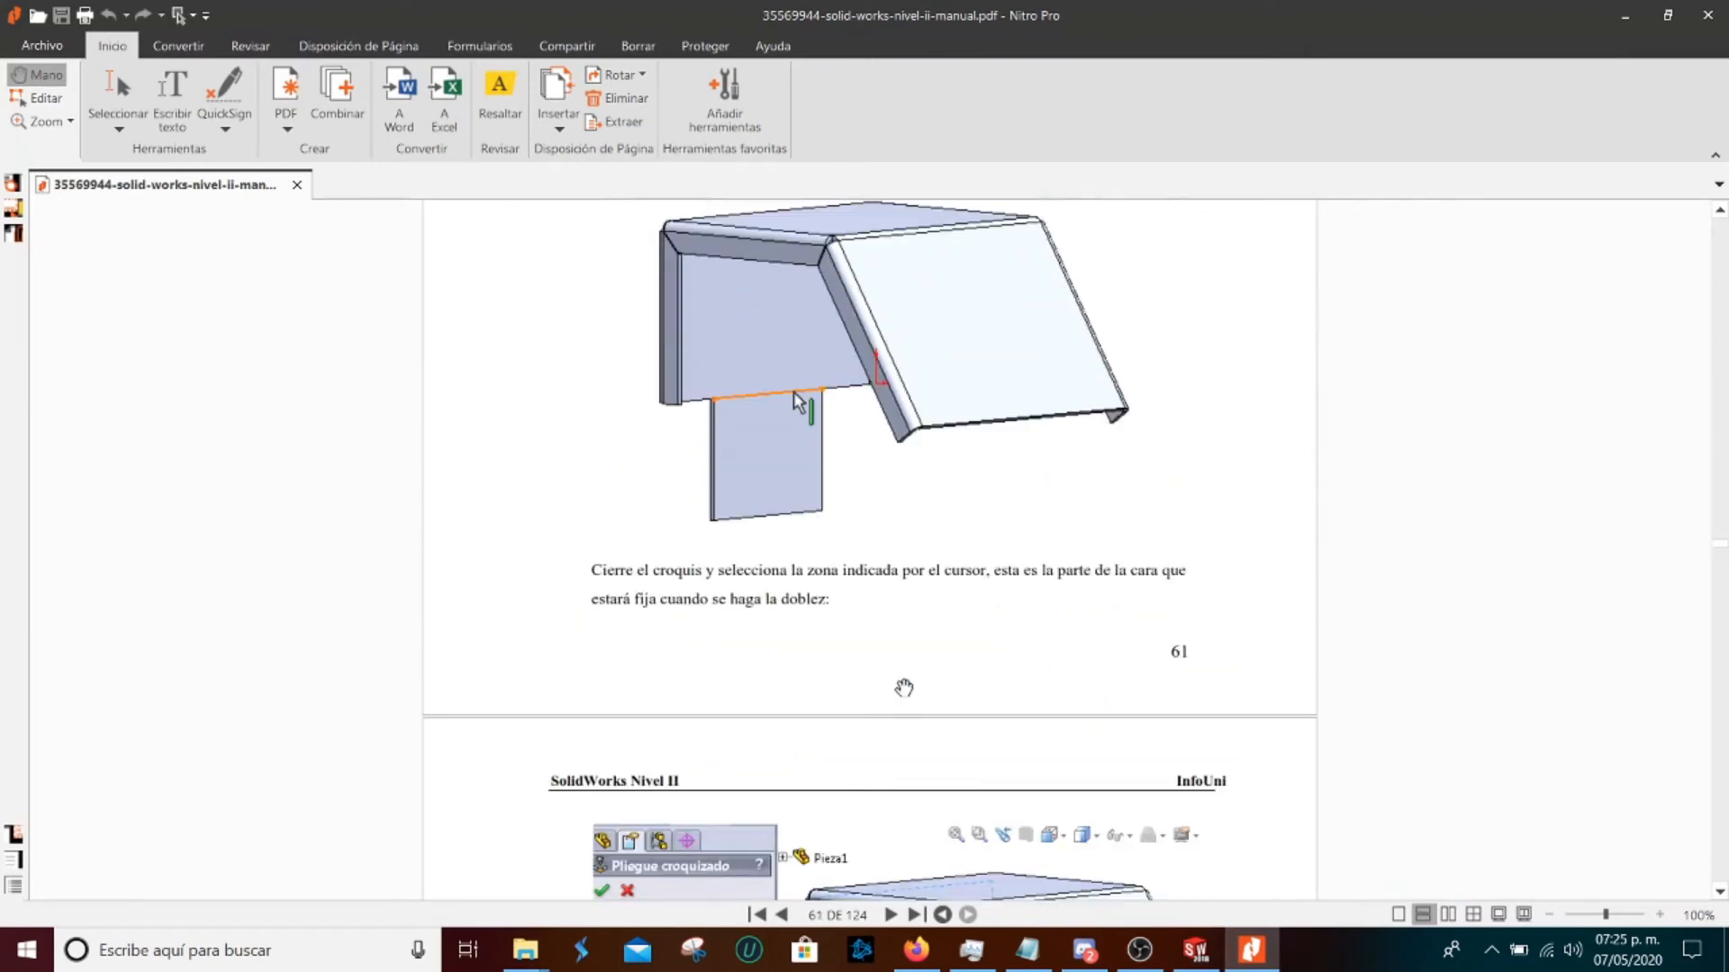
{"action": "scroll", "coordinate": [900, 688], "scroll_direction": "down", "scroll_amount": 5}
{"action": "scroll", "coordinate": [786, 745], "scroll_direction": "down", "scroll_amount": 2}
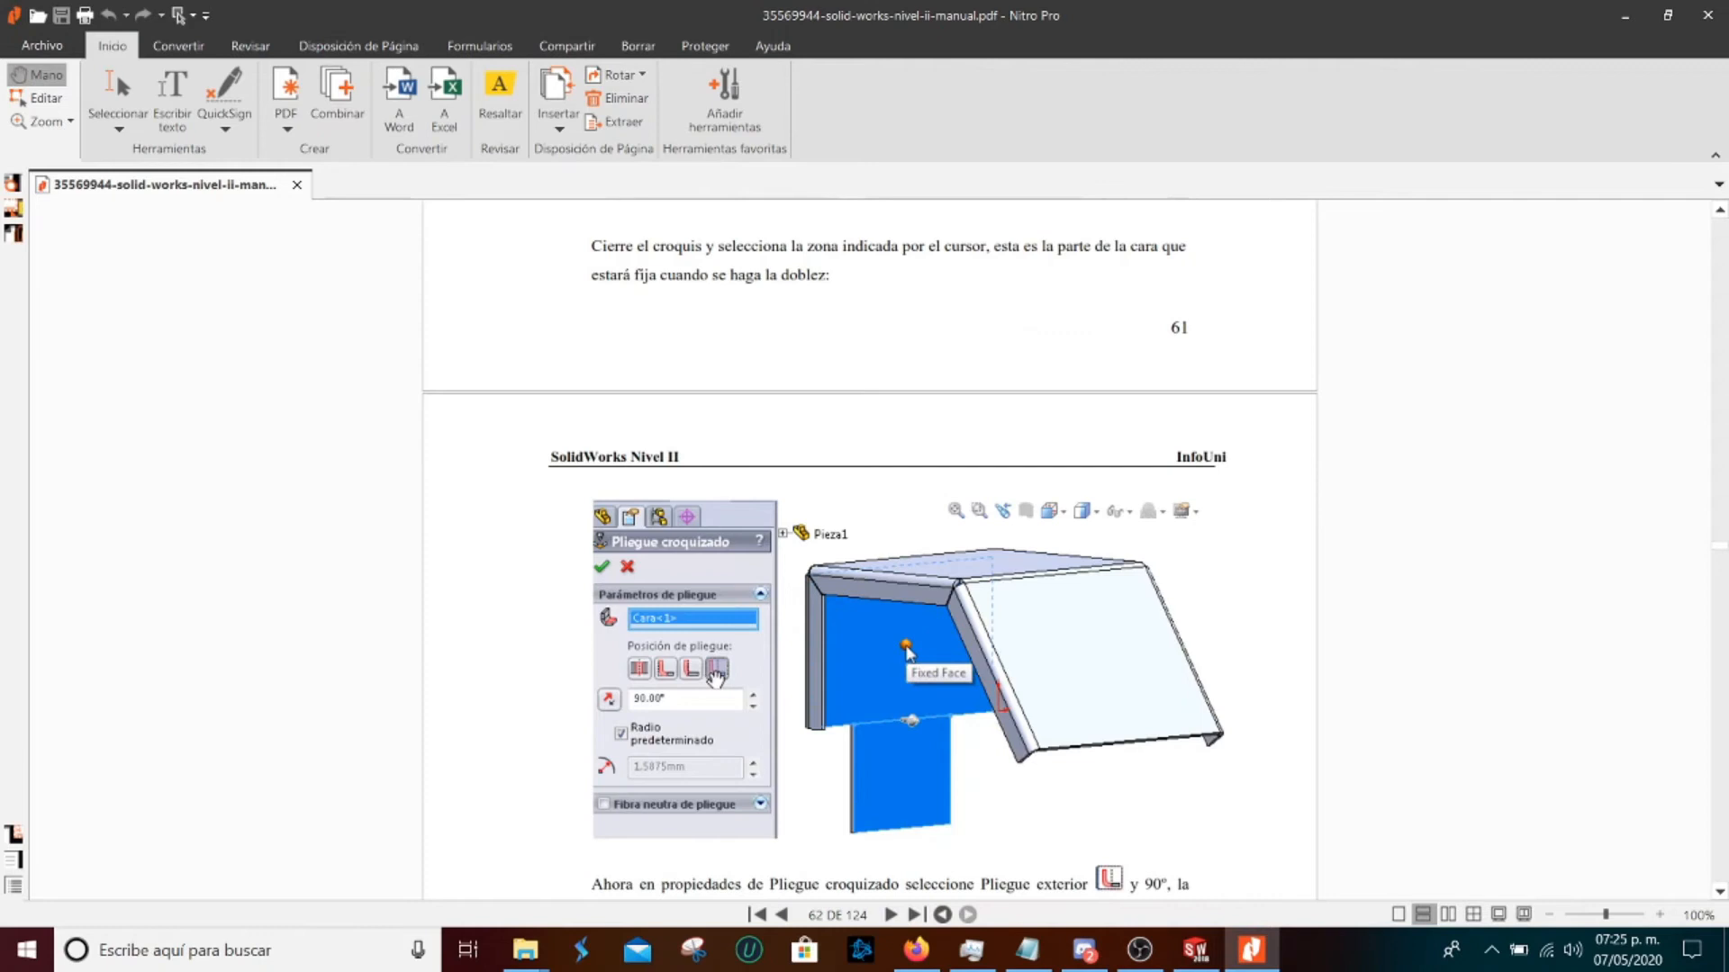
{"action": "left_click", "coordinate": [1195, 950]}
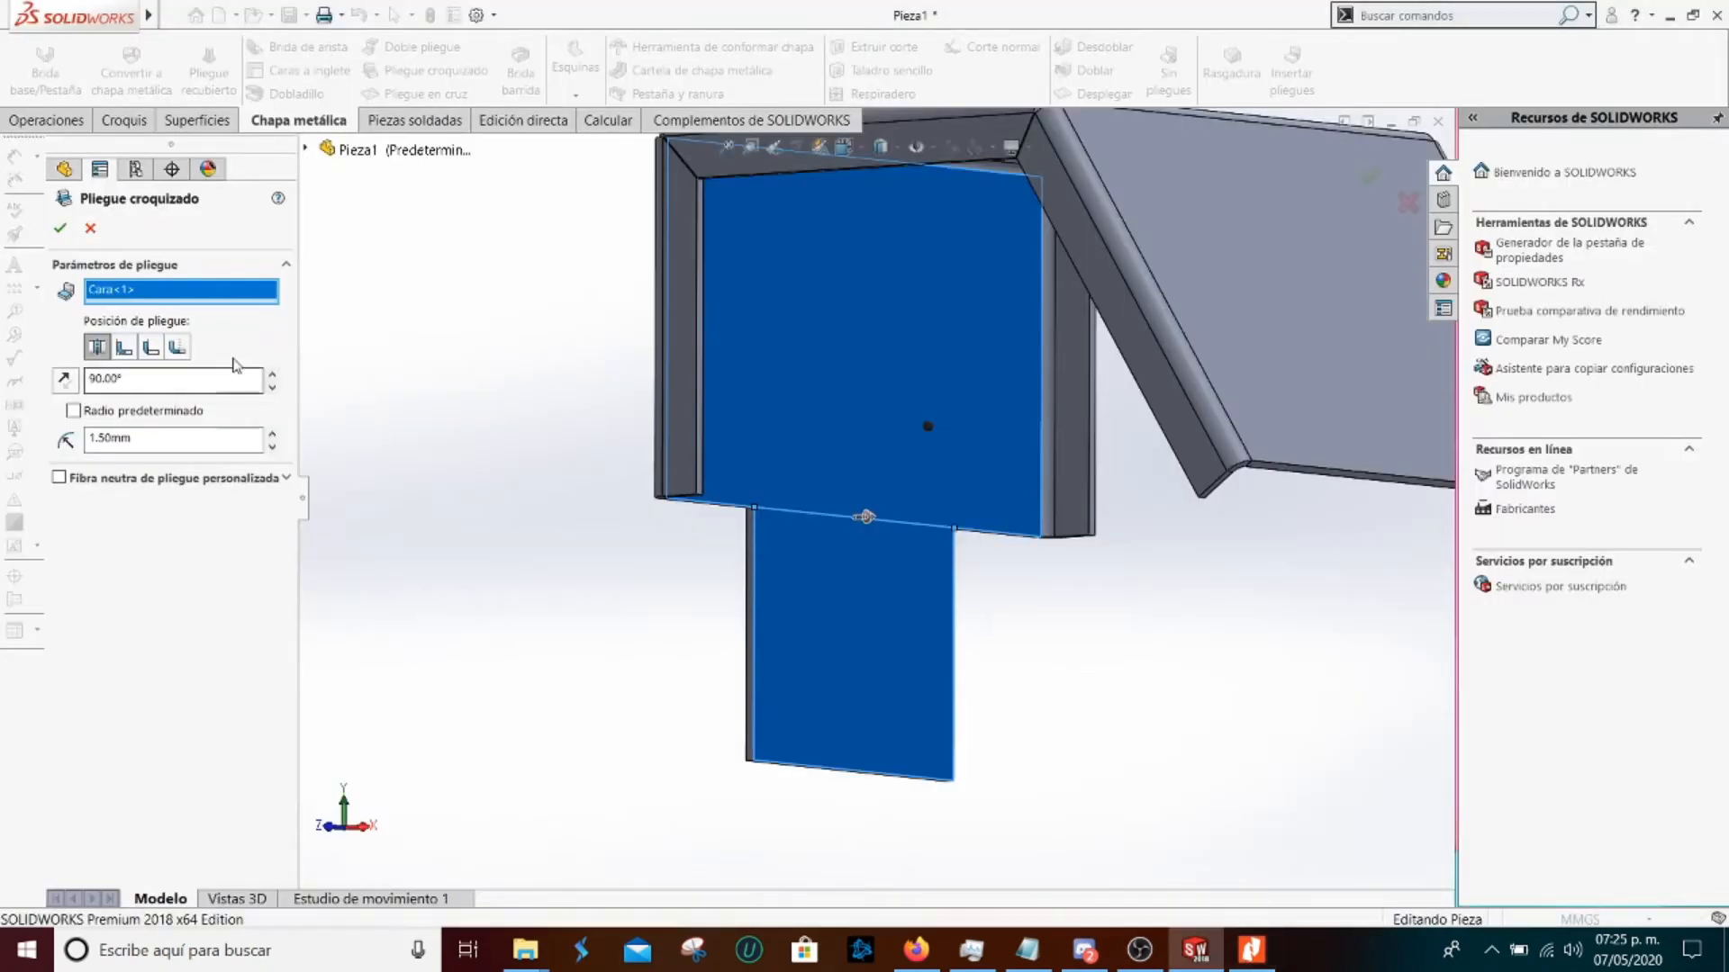
Set the sketched bend's position to Bend Outside and inspect the previewed bend at both ends of the bend line
{"action": "left_click", "coordinate": [176, 348]}
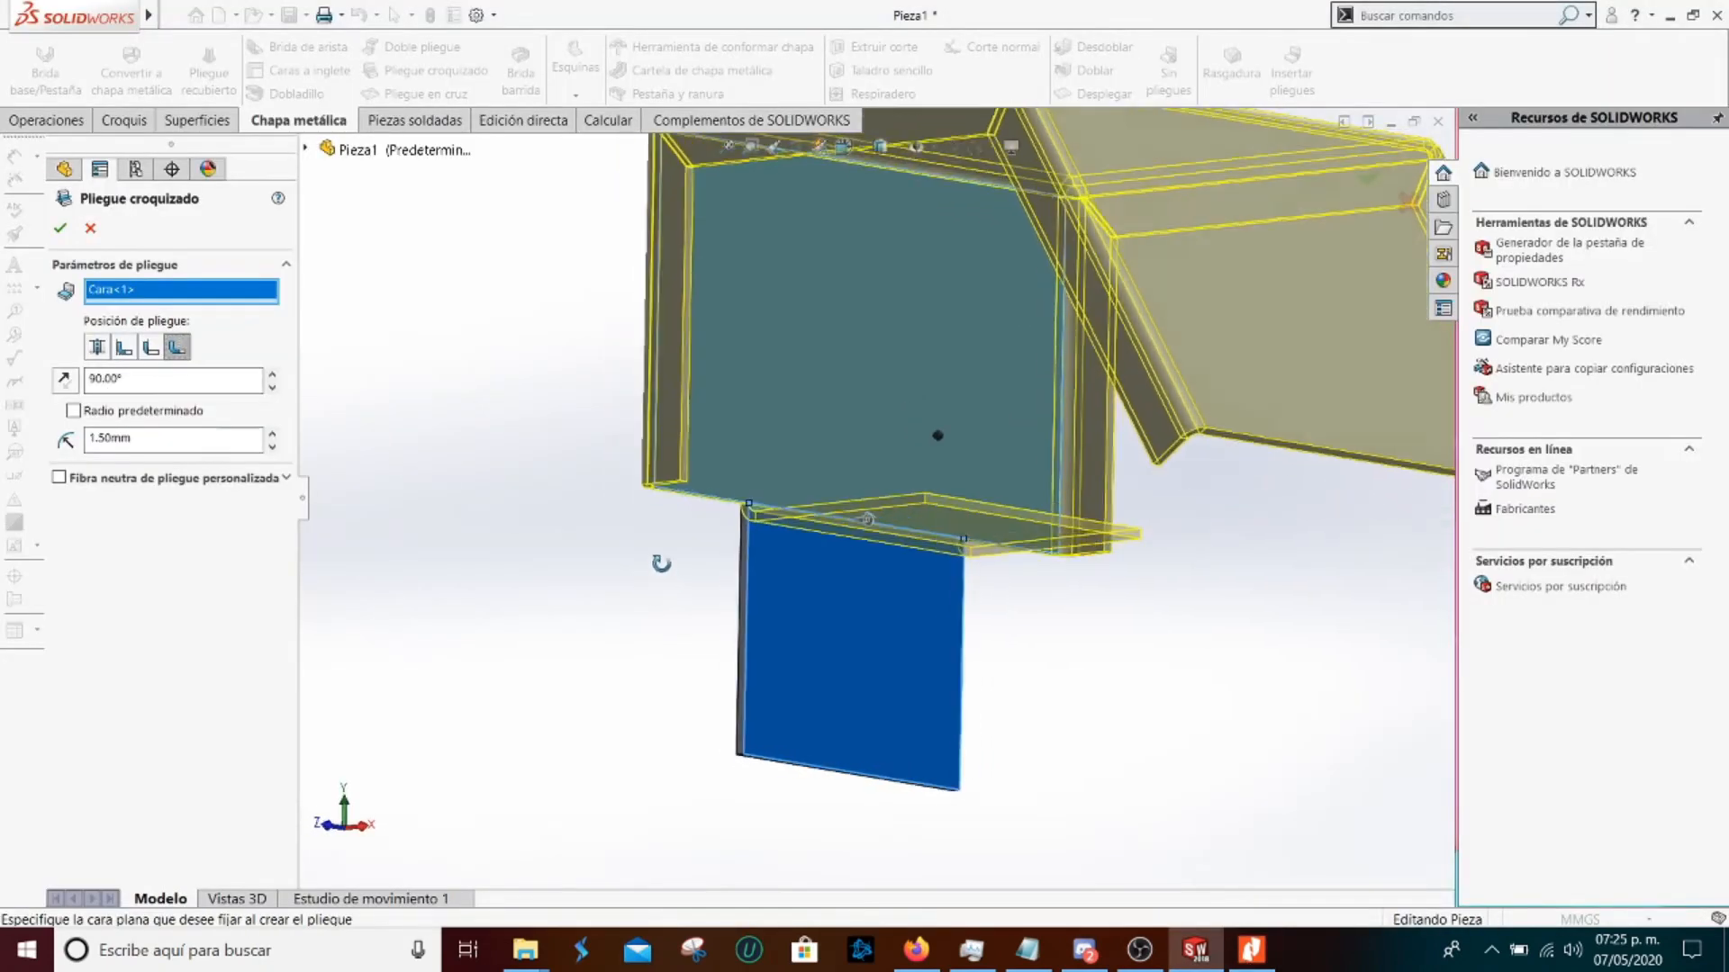
{"action": "scroll", "coordinate": [804, 522], "scroll_direction": "down", "scroll_amount": 3}
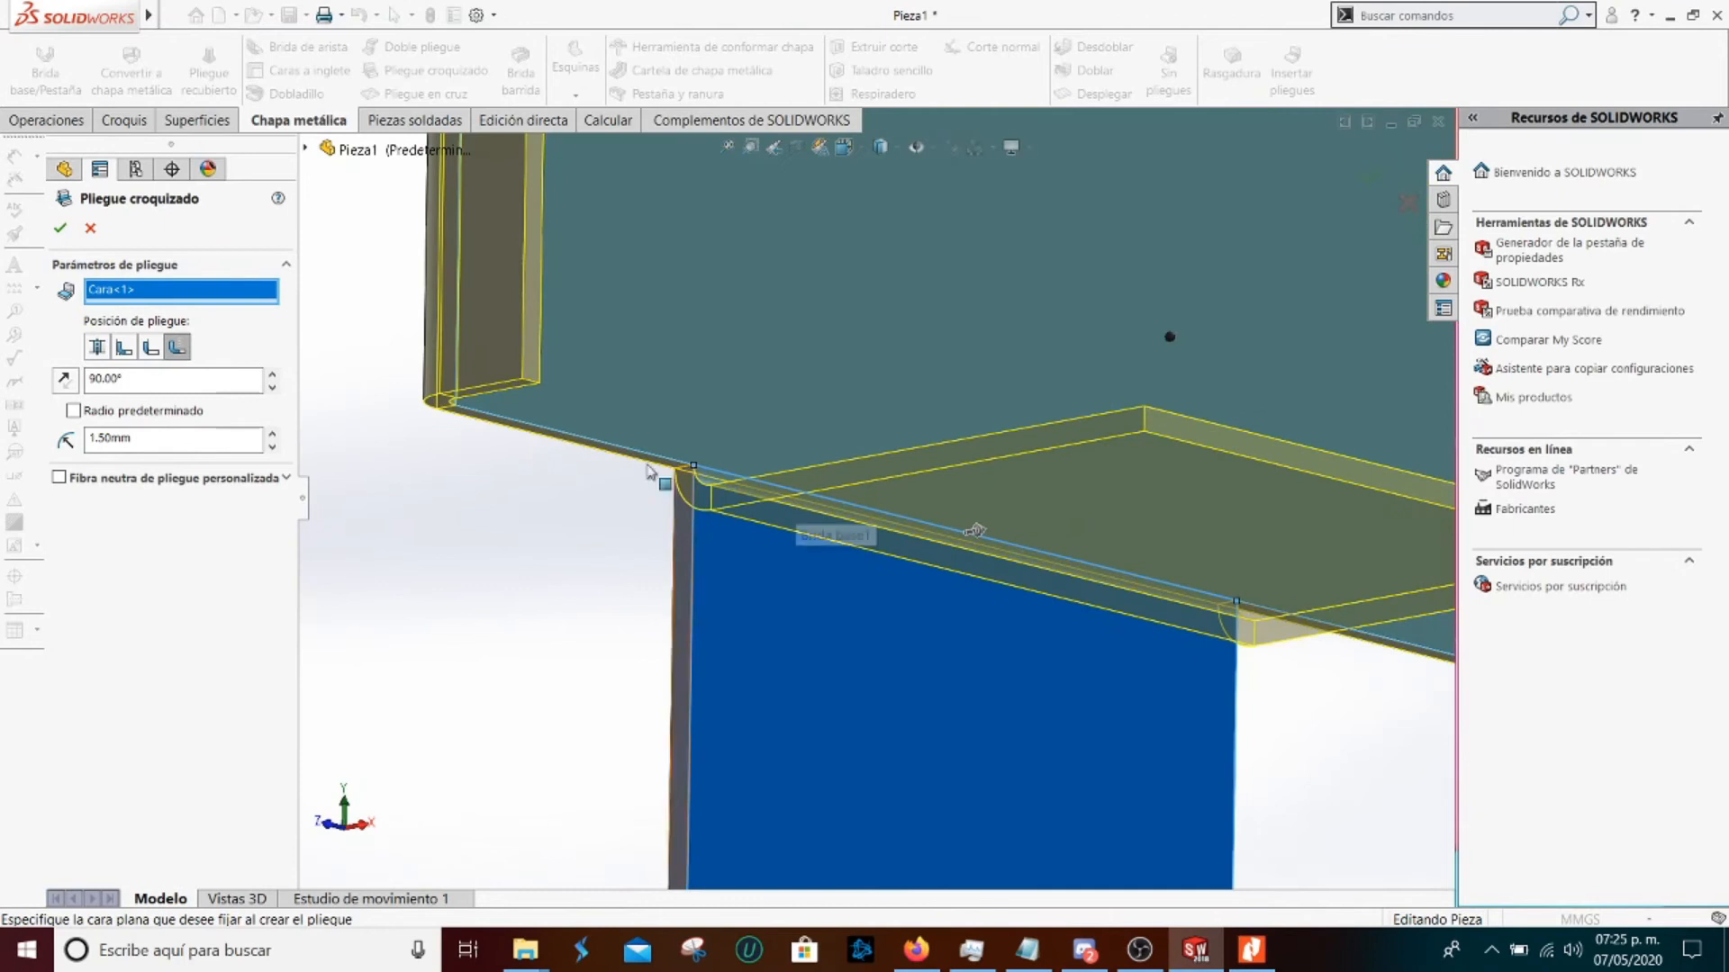
{"action": "left_click", "coordinate": [102, 350]}
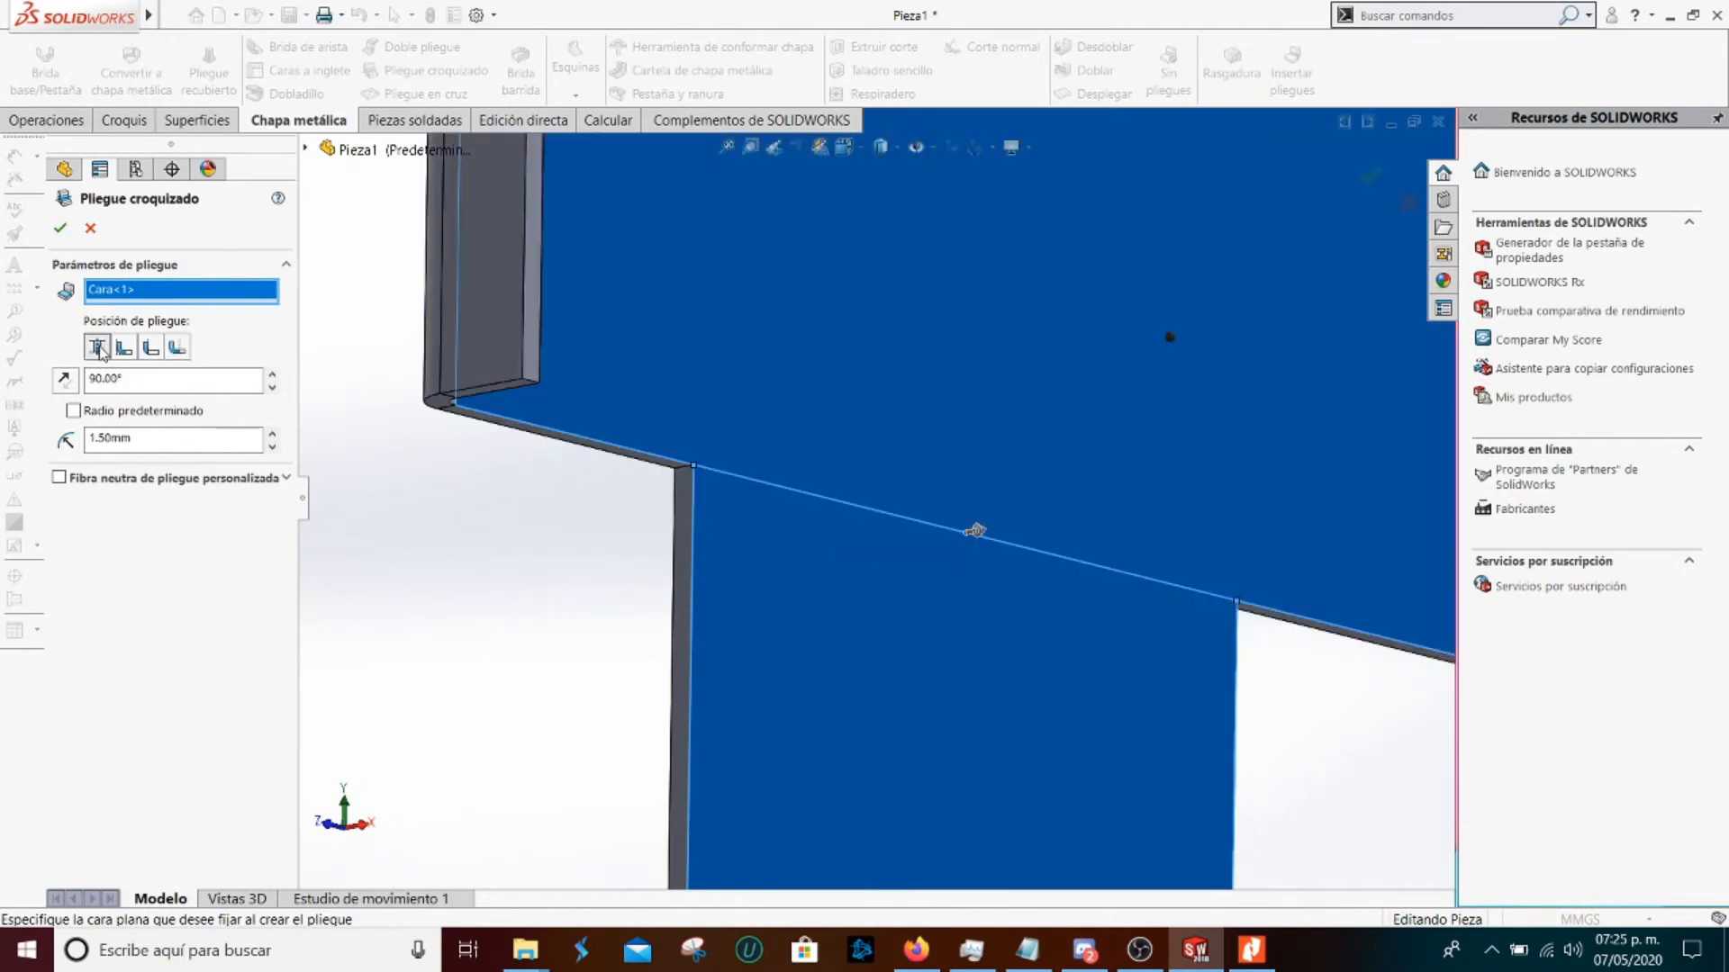
{"action": "left_click", "coordinate": [177, 347]}
{"action": "middle_click_drag", "start_coordinate": [479, 483], "coordinate": [798, 527]}
{"action": "scroll", "coordinate": [798, 528], "scroll_direction": "down", "scroll_amount": 3}
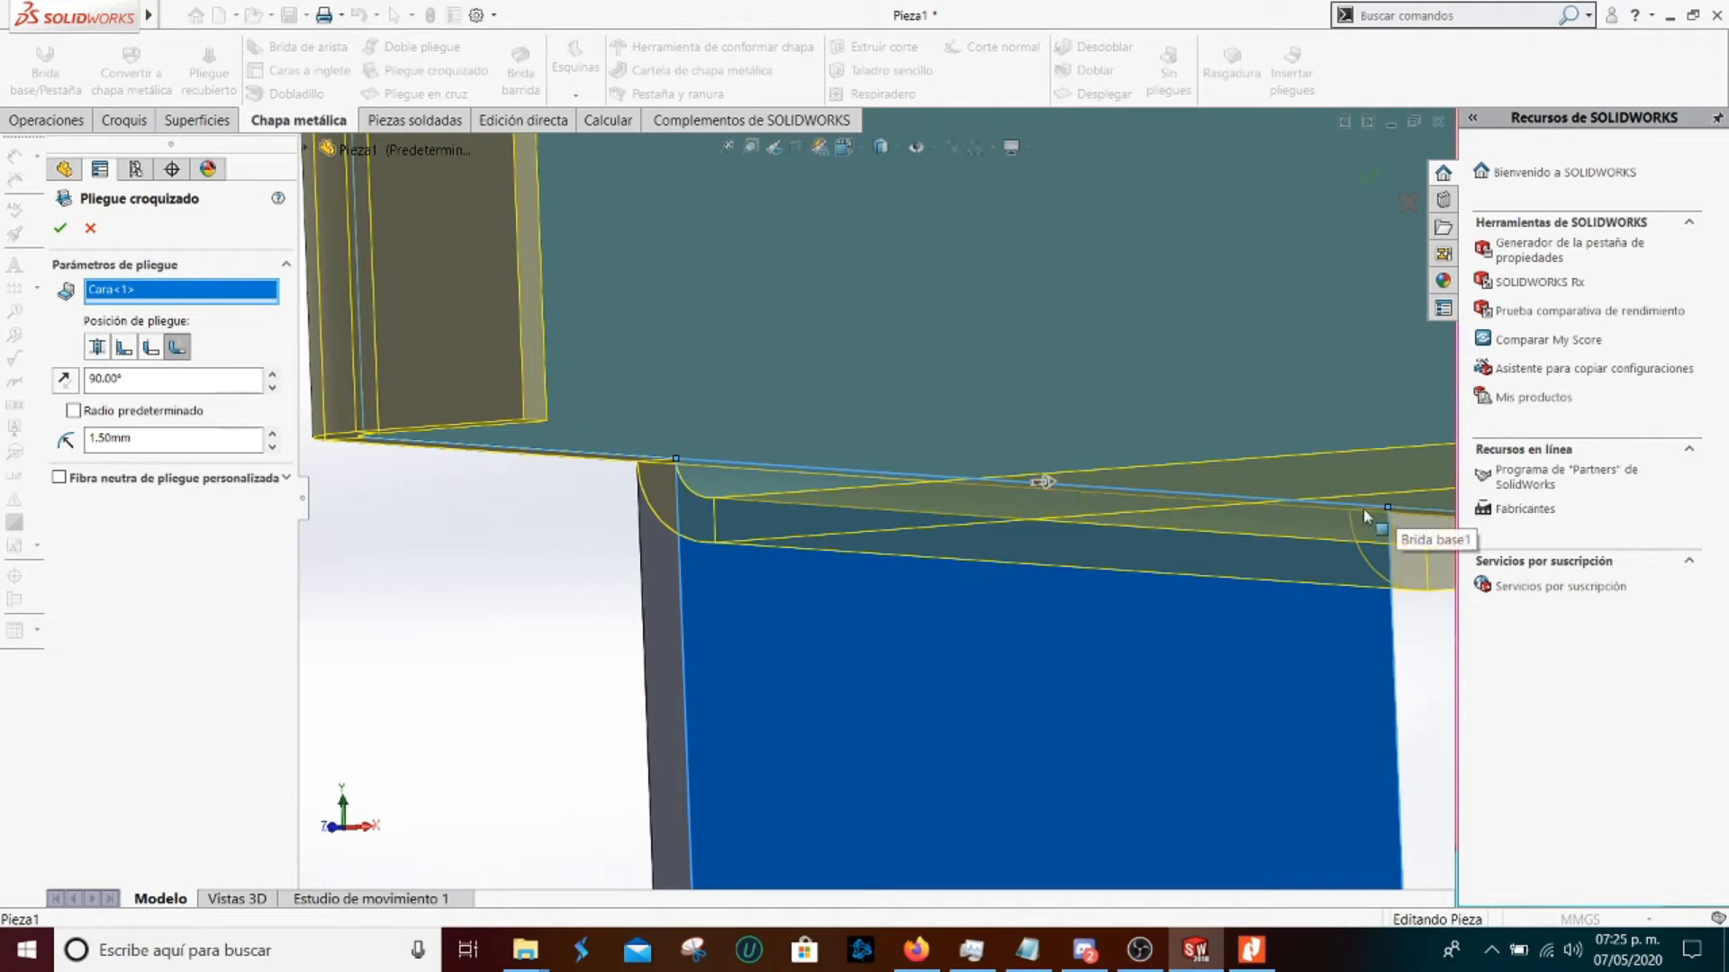
{"action": "middle_click_drag", "start_coordinate": [1183, 533], "coordinate": [885, 520]}
{"action": "scroll", "coordinate": [797, 487], "scroll_direction": "up", "scroll_amount": 3}
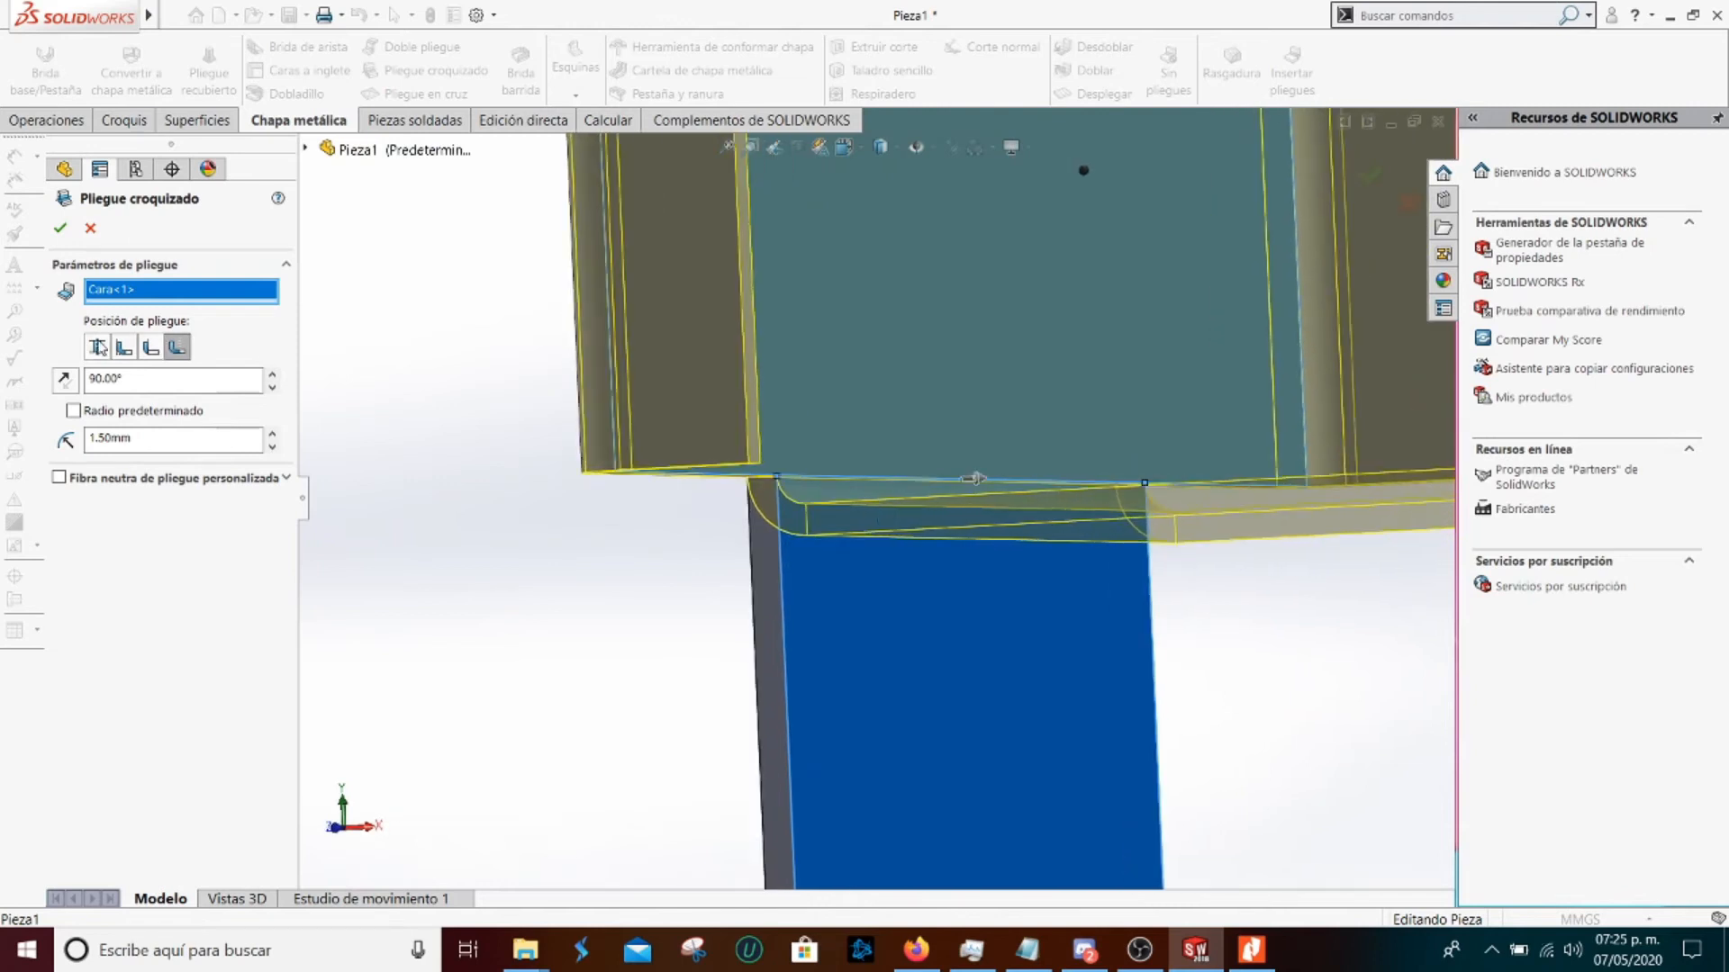
Try the Bend Centerline and Material Outside positions for the tab's bend, and return to Bend Outside
{"action": "left_click", "coordinate": [97, 346]}
{"action": "left_click", "coordinate": [151, 349]}
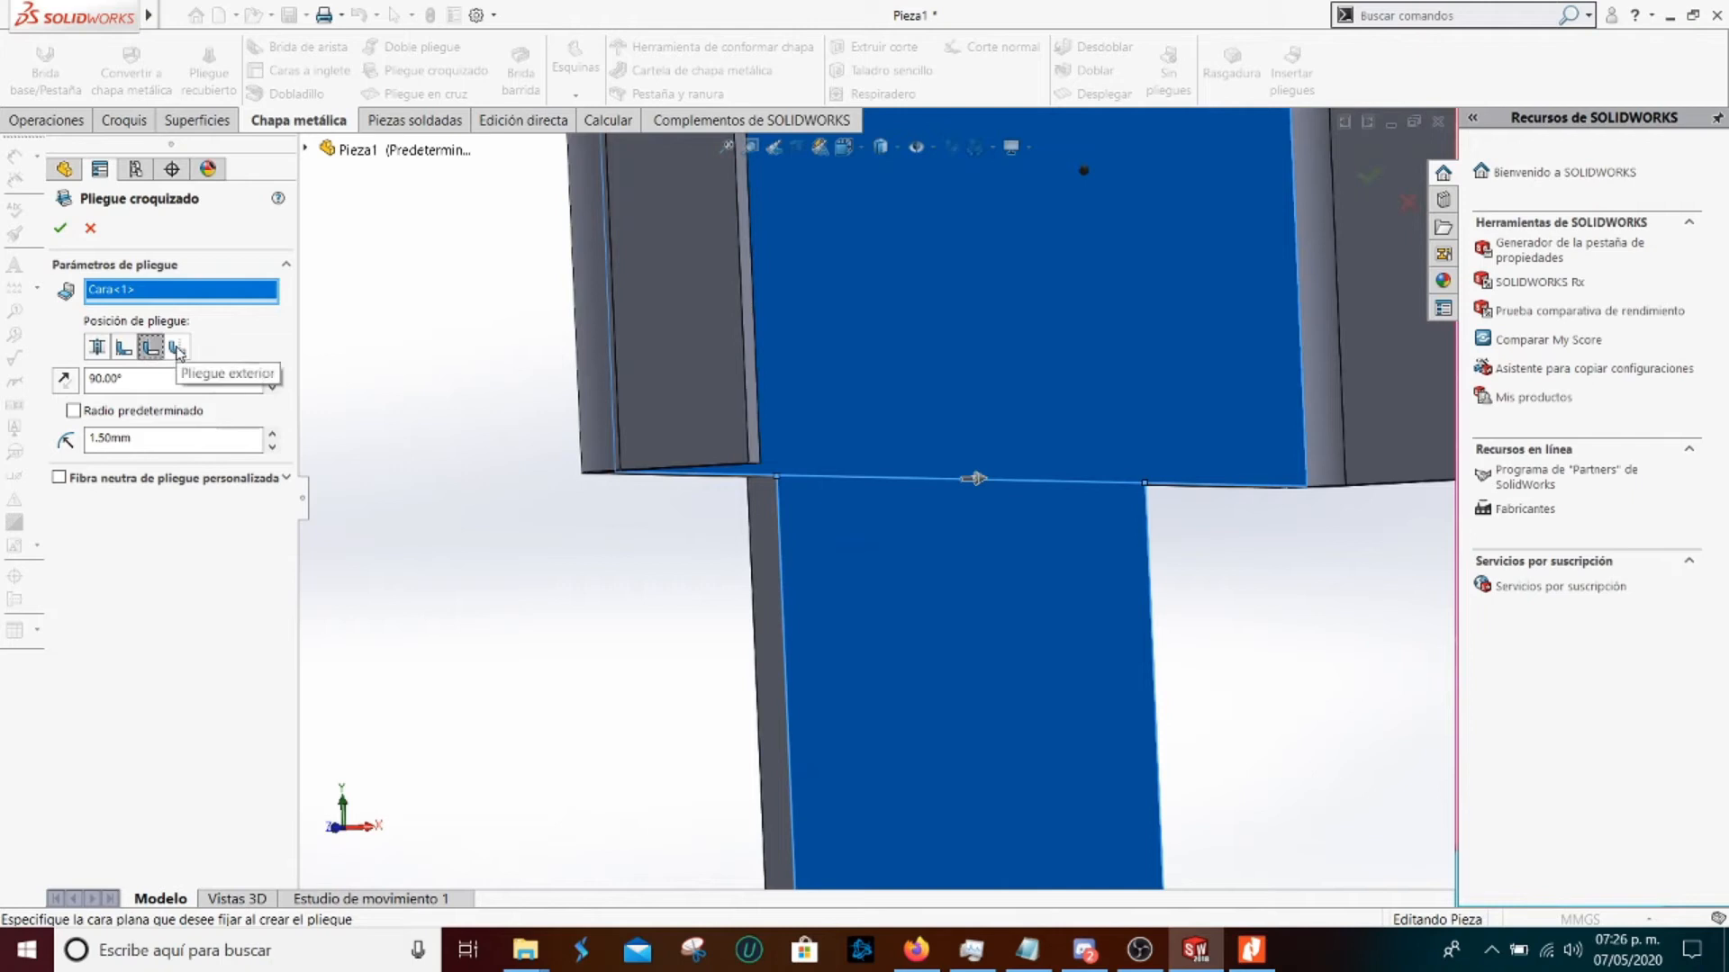
{"action": "left_click", "coordinate": [177, 349]}
{"action": "scroll", "coordinate": [855, 504], "scroll_direction": "up", "scroll_amount": 5}
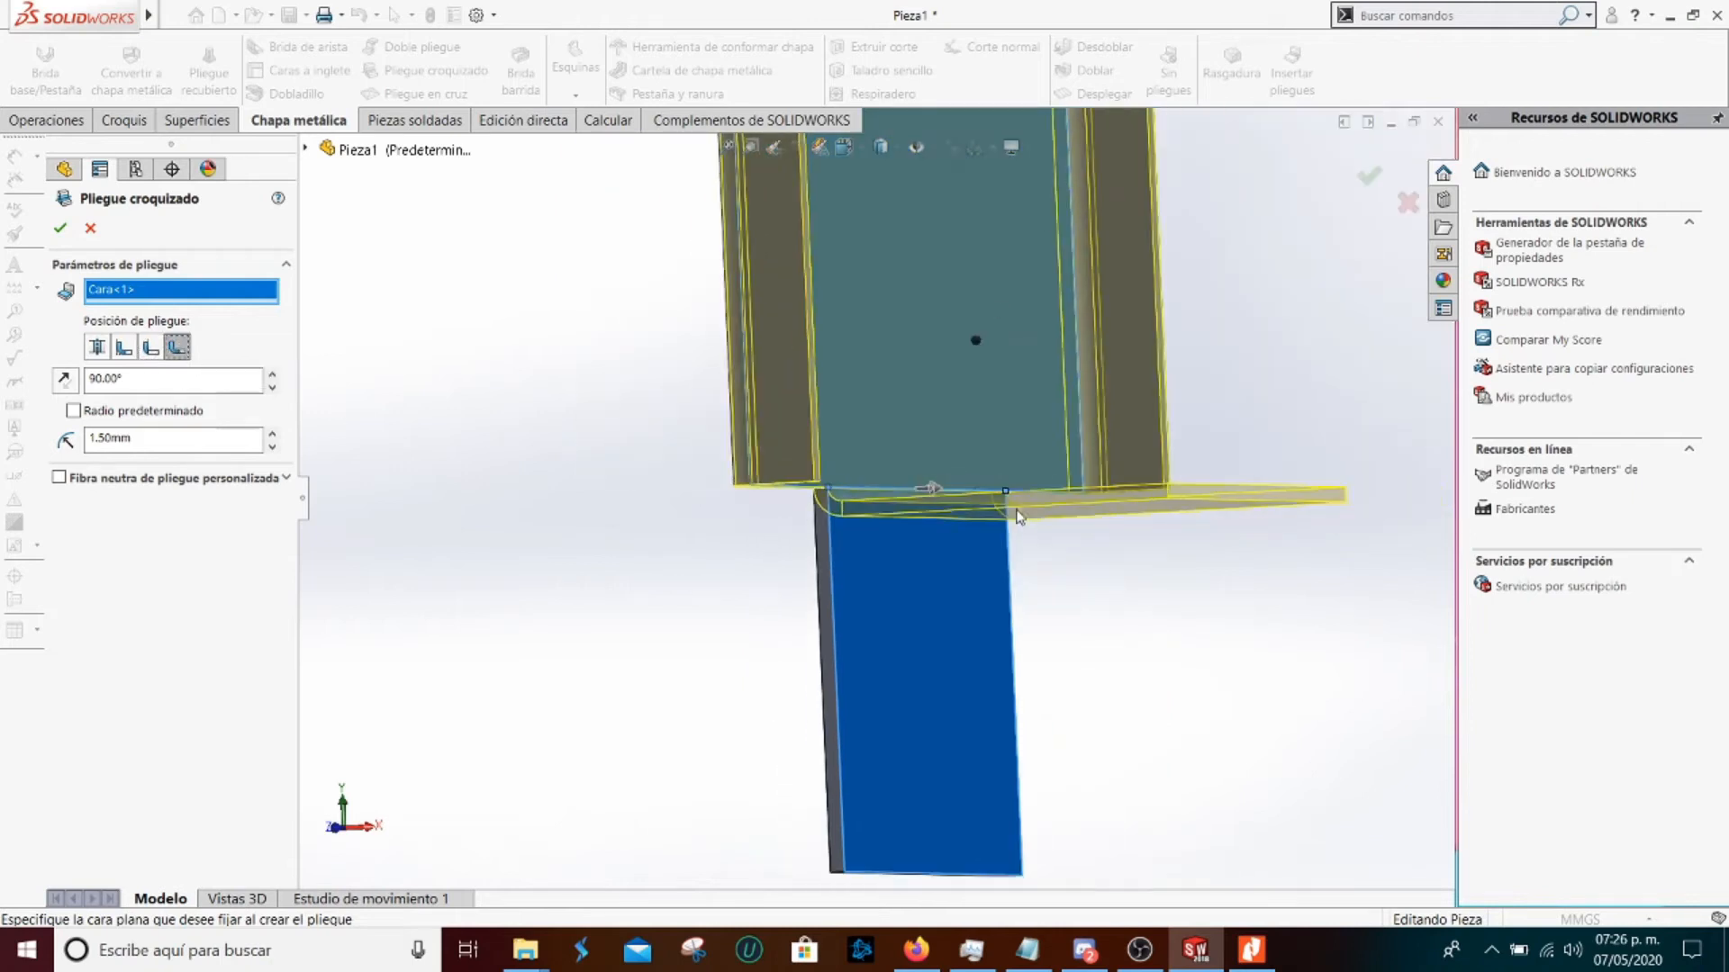
{"action": "scroll", "coordinate": [910, 459], "scroll_direction": "down", "scroll_amount": 2}
{"action": "scroll", "coordinate": [892, 472], "scroll_direction": "up", "scroll_amount": 2}
{"action": "scroll", "coordinate": [875, 480], "scroll_direction": "down", "scroll_amount": 1}
{"action": "middle_click_drag", "start_coordinate": [877, 481], "coordinate": [886, 492]}
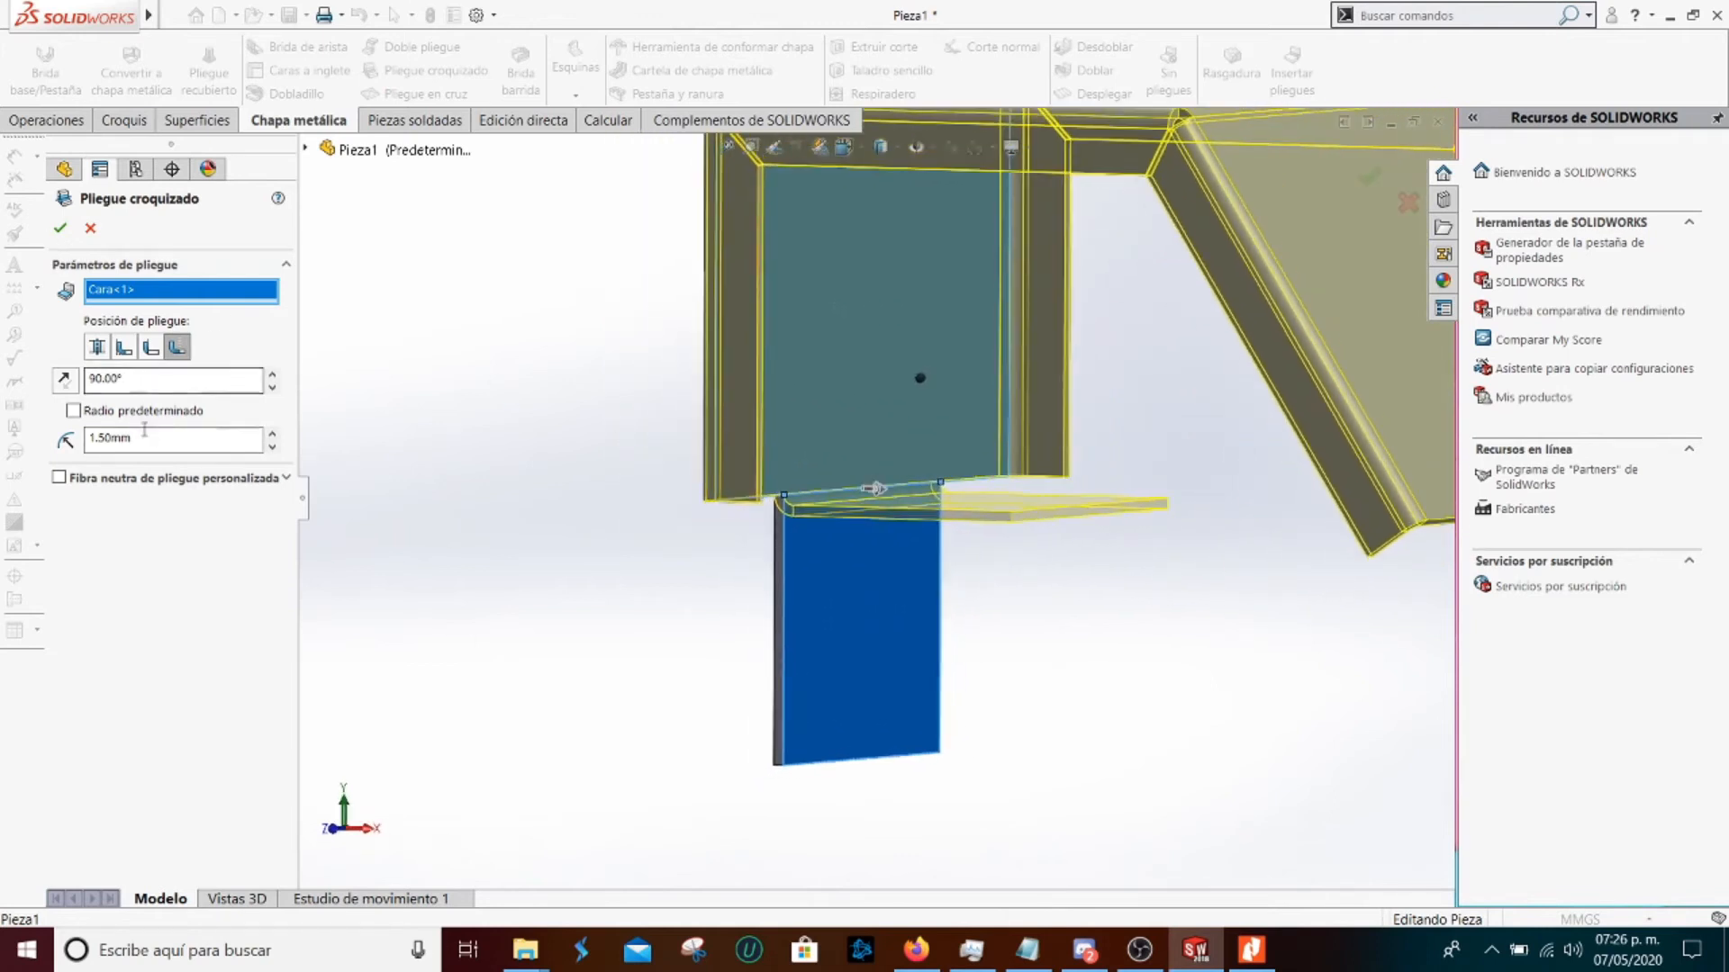
Check the finished bend figure in the PDF manual, and create the tab's 90° sketched bend in SOLIDWORKS
{"action": "left_click", "coordinate": [1252, 949]}
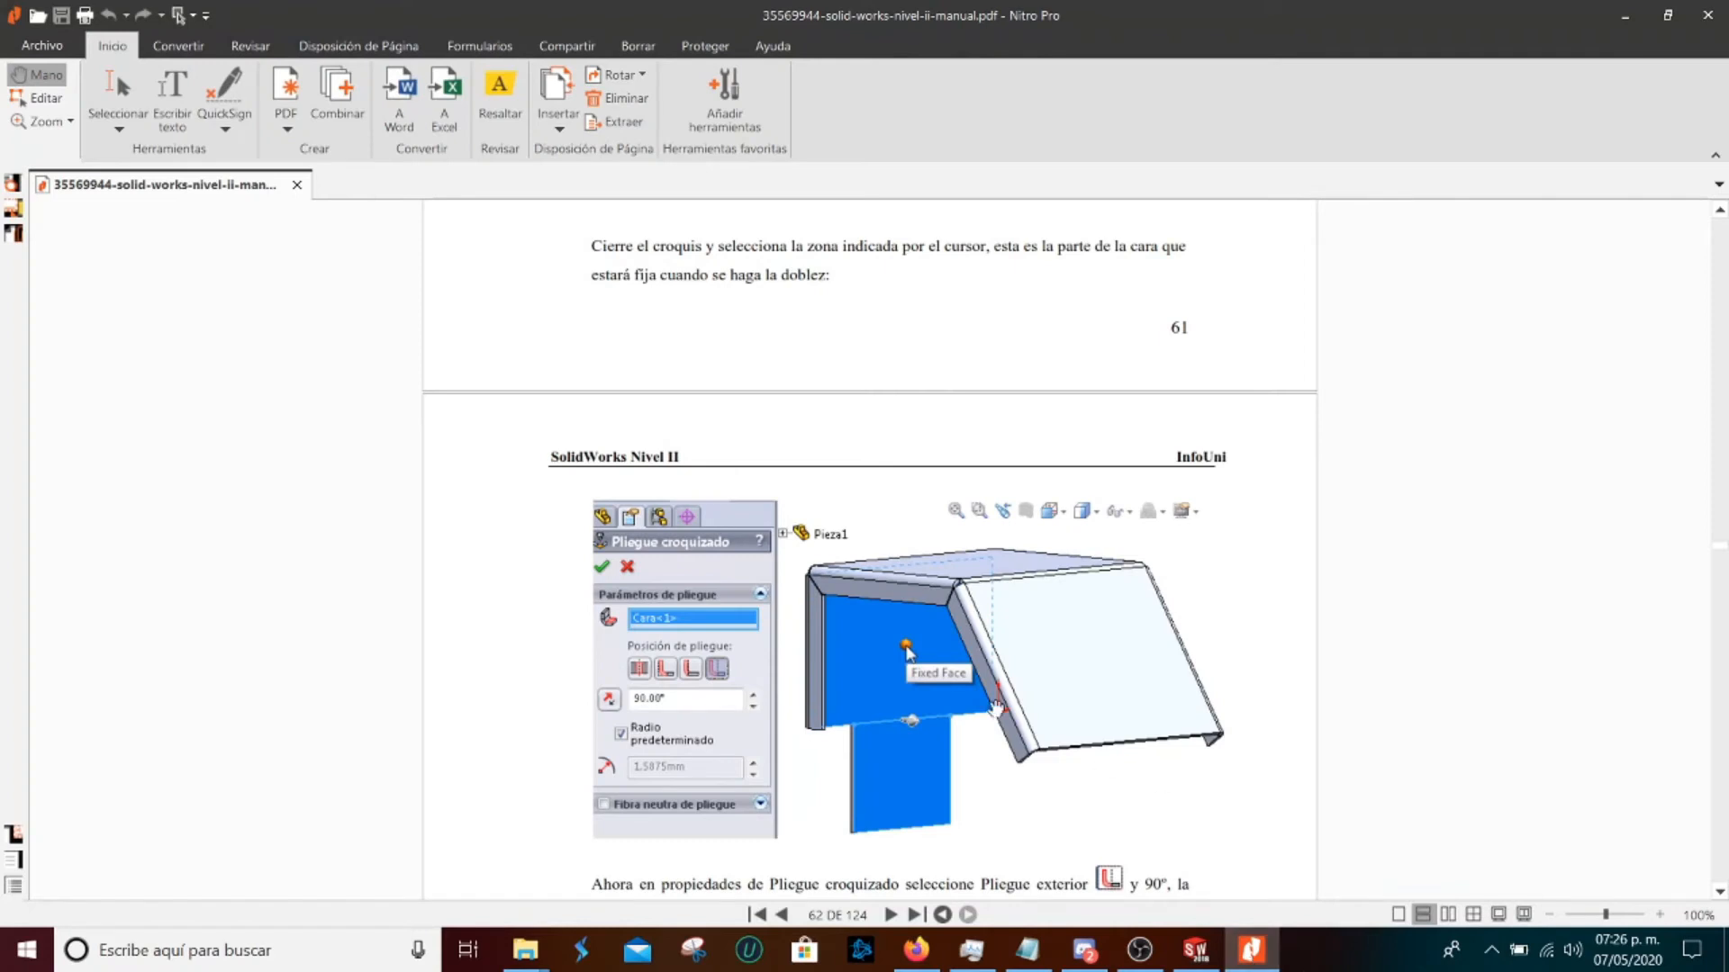
{"action": "scroll", "coordinate": [995, 707], "scroll_direction": "down", "scroll_amount": 3}
{"action": "scroll", "coordinate": [658, 502], "scroll_direction": "down", "scroll_amount": 8}
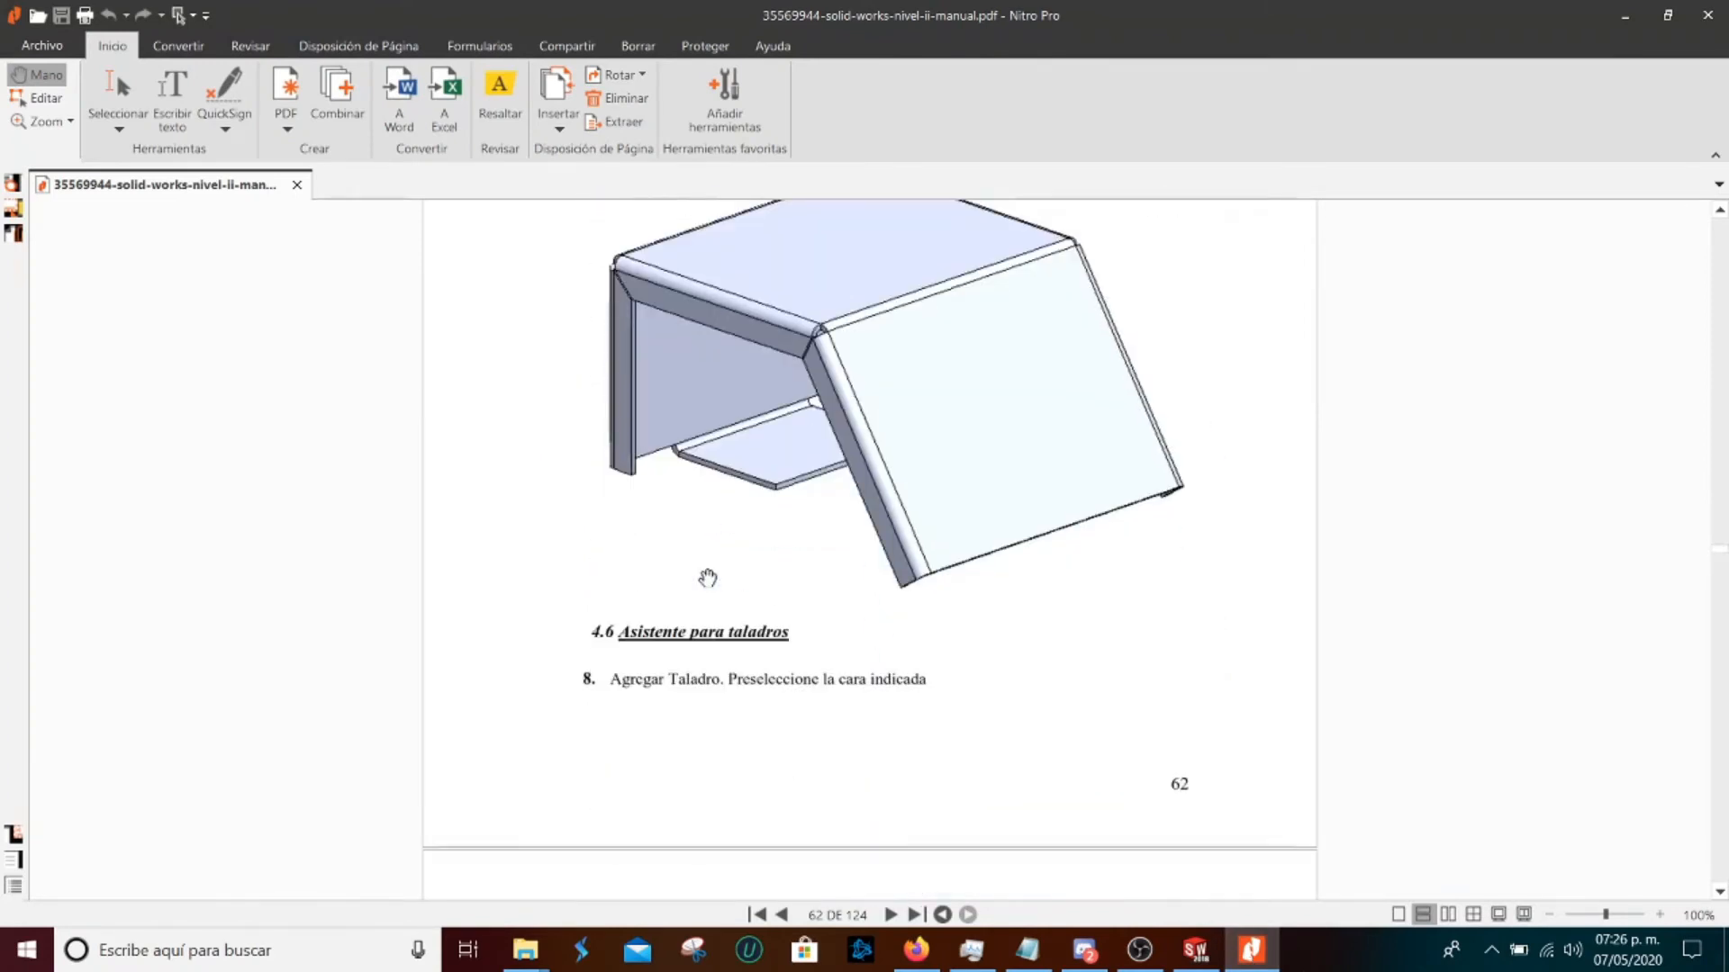
{"action": "left_click", "coordinate": [1252, 950]}
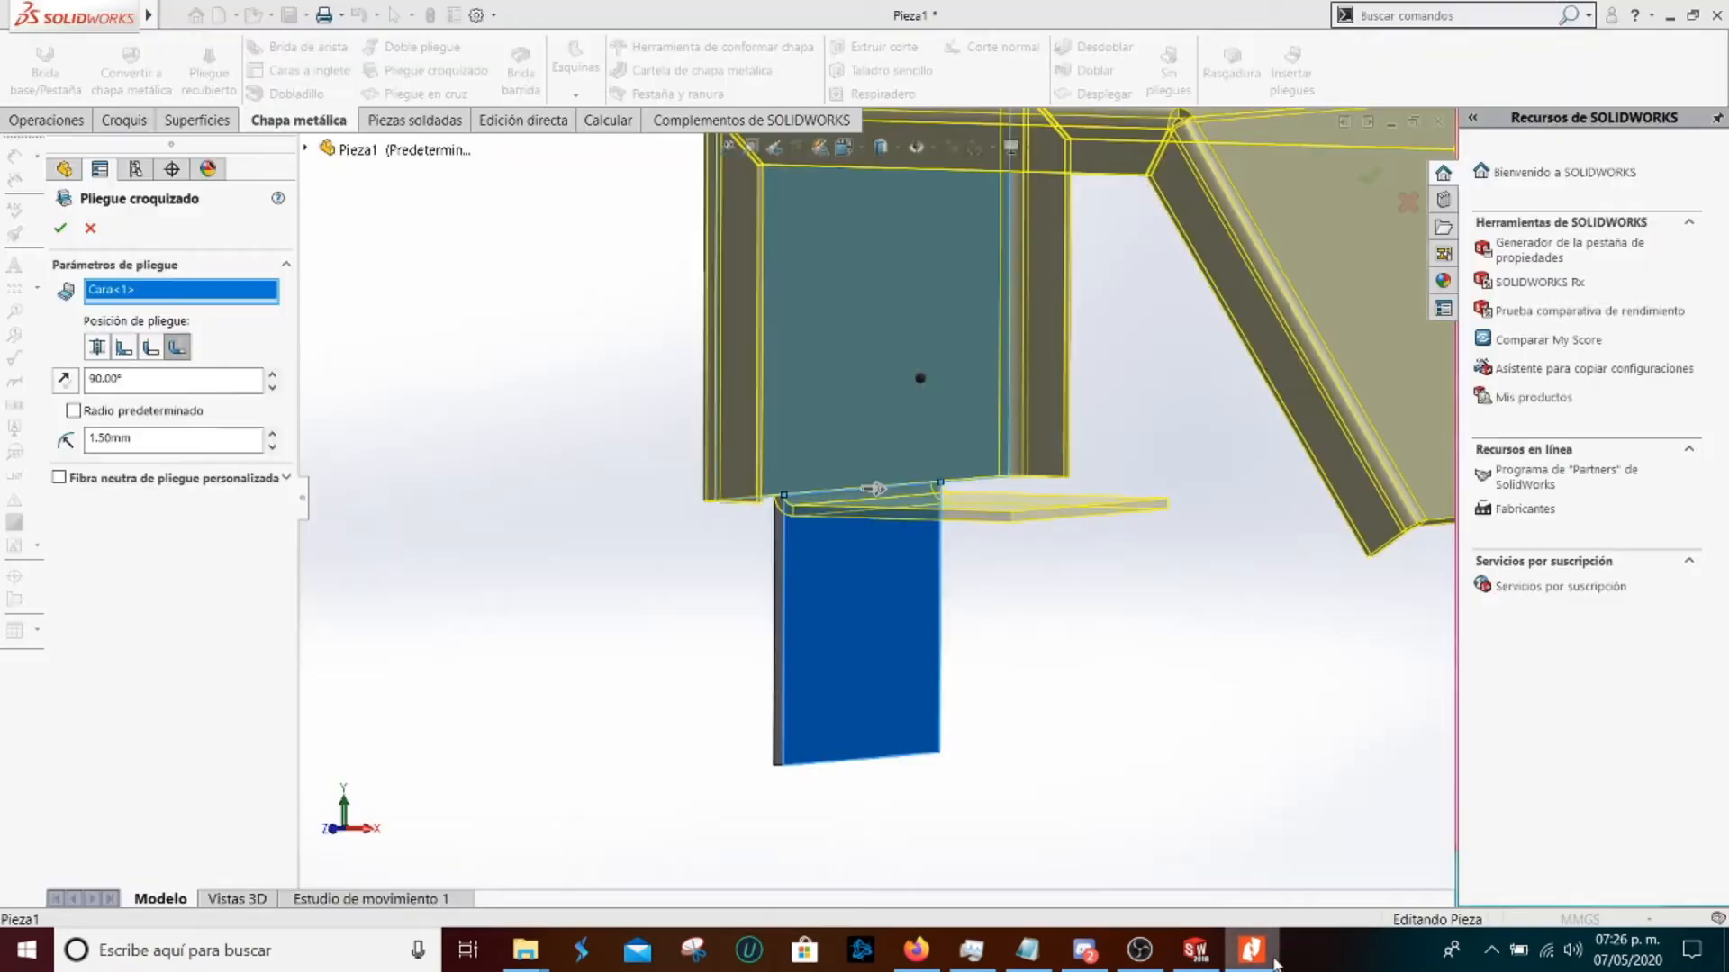
{"action": "left_click", "coordinate": [61, 228]}
Flatten the sheet metal part to inspect its flat pattern, and fold it back to examine the bent tab
{"action": "mouse_move", "coordinate": [1092, 462]}
{"action": "middle_mouse_down"}
{"action": "mouse_move", "coordinate": [1177, 463]}
{"action": "mouse_move", "coordinate": [1229, 544]}
{"action": "mouse_move", "coordinate": [833, 417]}
{"action": "mouse_move", "coordinate": [1119, 375]}
{"action": "mouse_move", "coordinate": [1073, 407]}
{"action": "mouse_move", "coordinate": [1057, 369]}
{"action": "middle_mouse_up"}
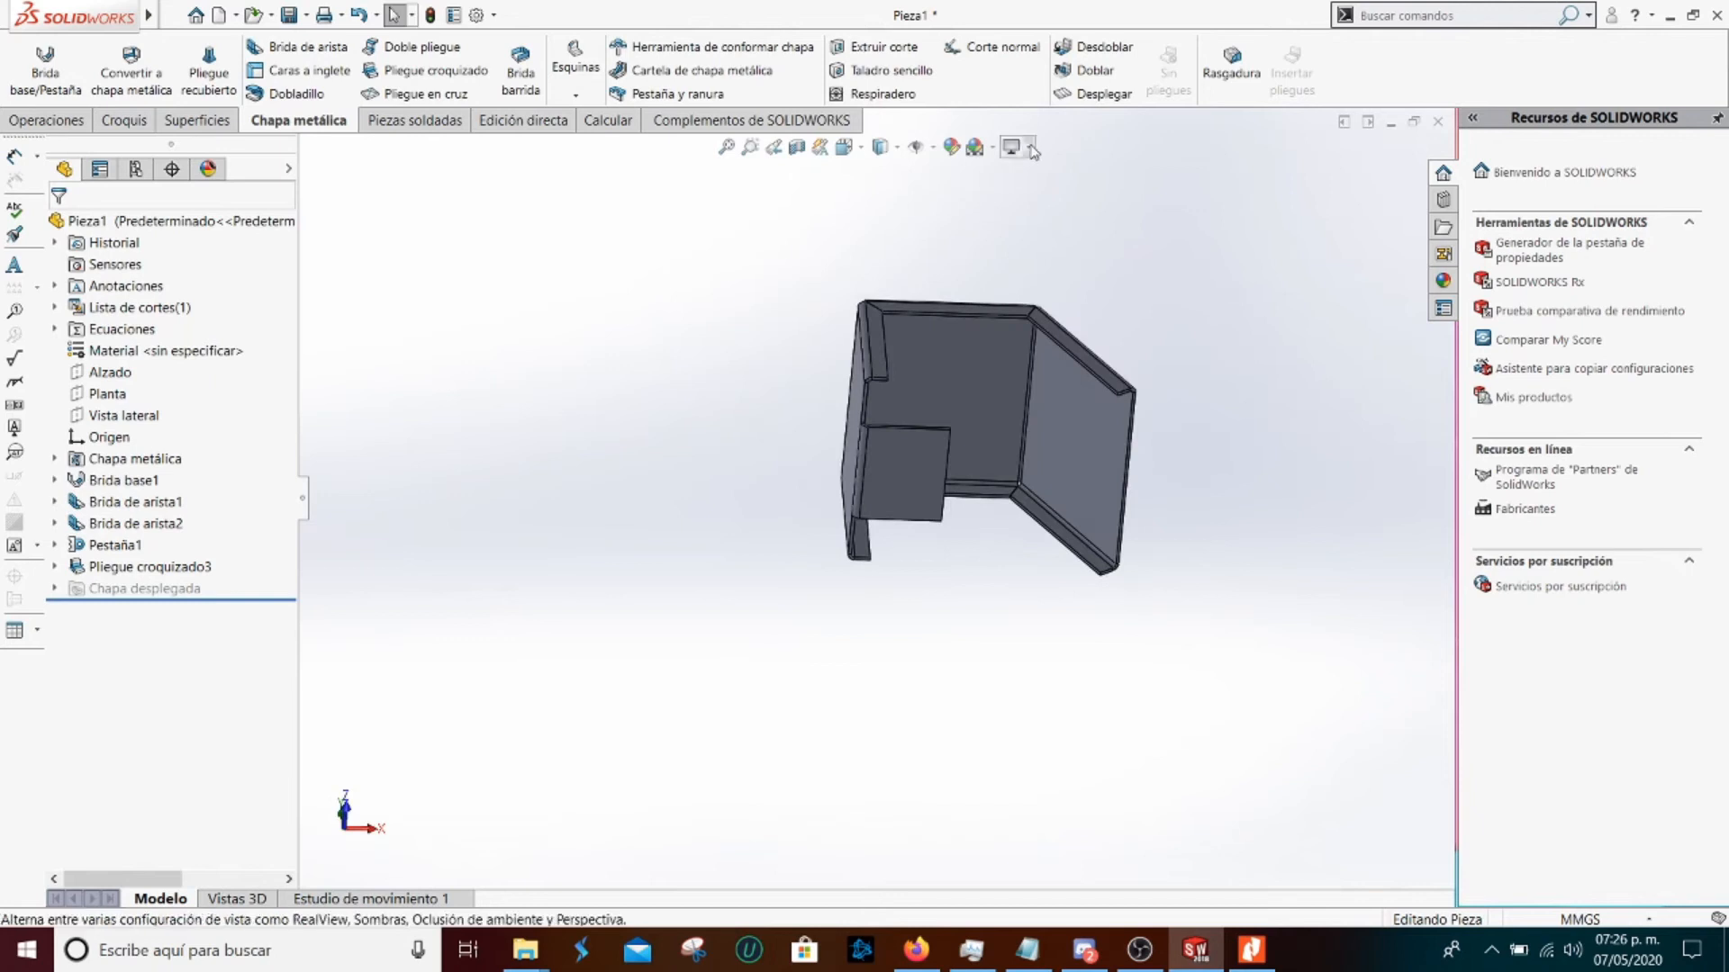
{"action": "left_click", "coordinate": [1100, 94]}
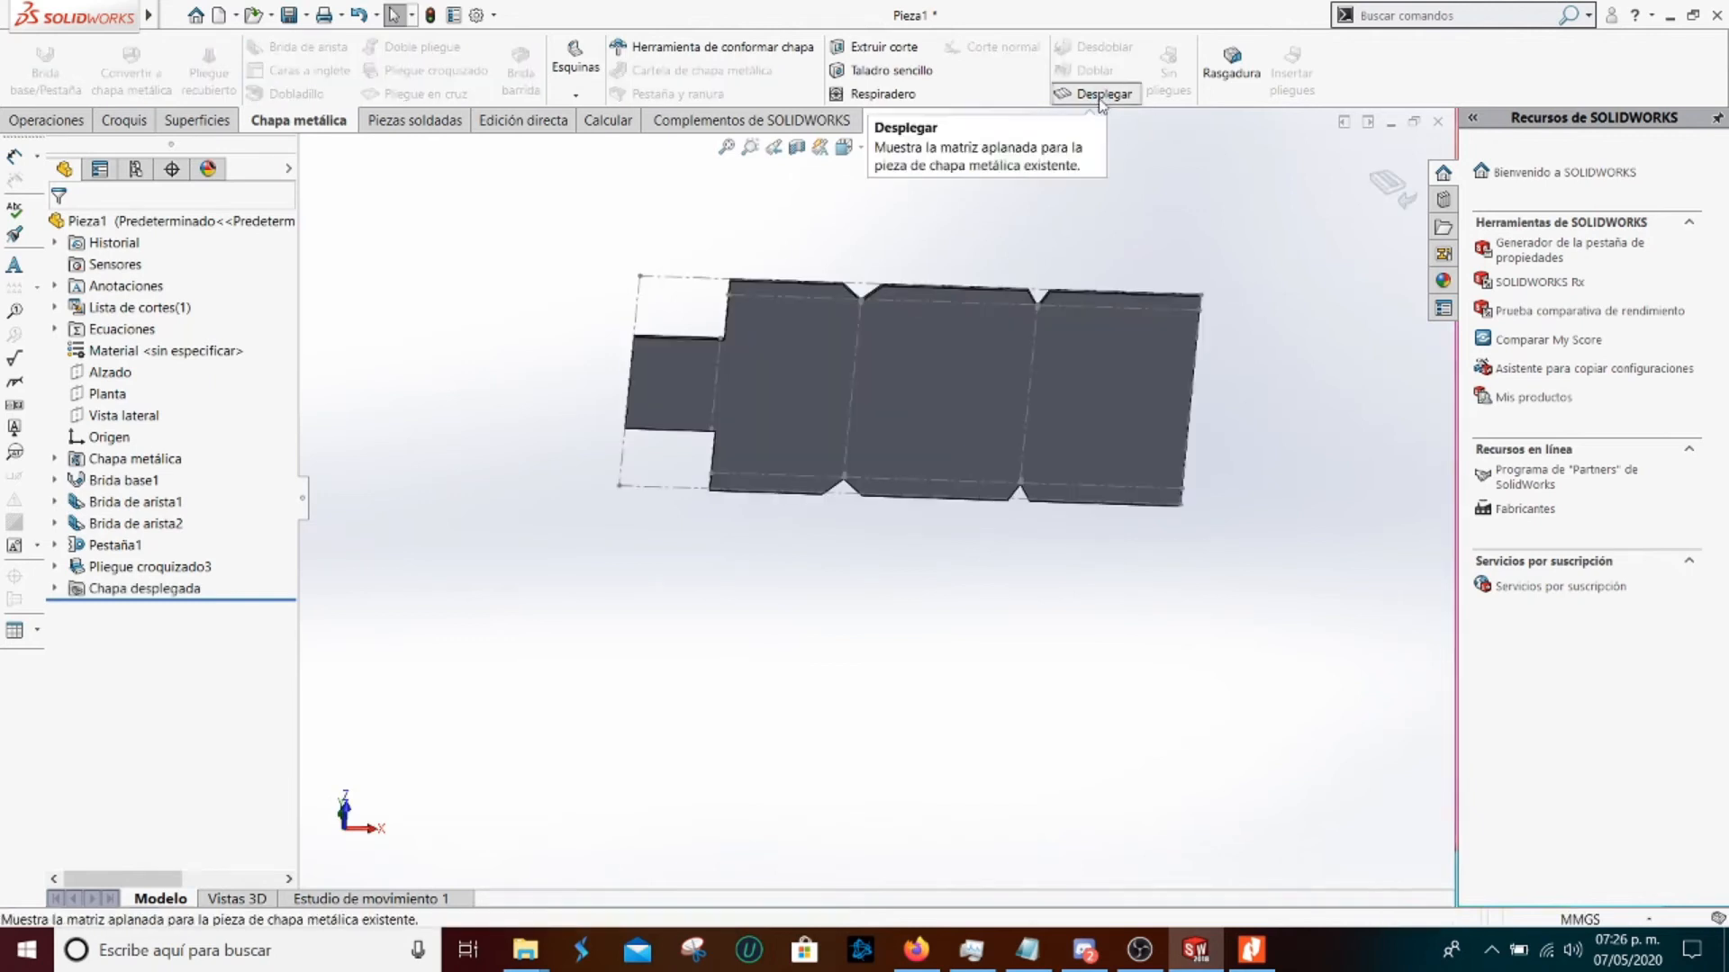
{"action": "middle_click_drag", "start_coordinate": [1065, 262], "coordinate": [1080, 225]}
{"action": "left_click", "coordinate": [1090, 99]}
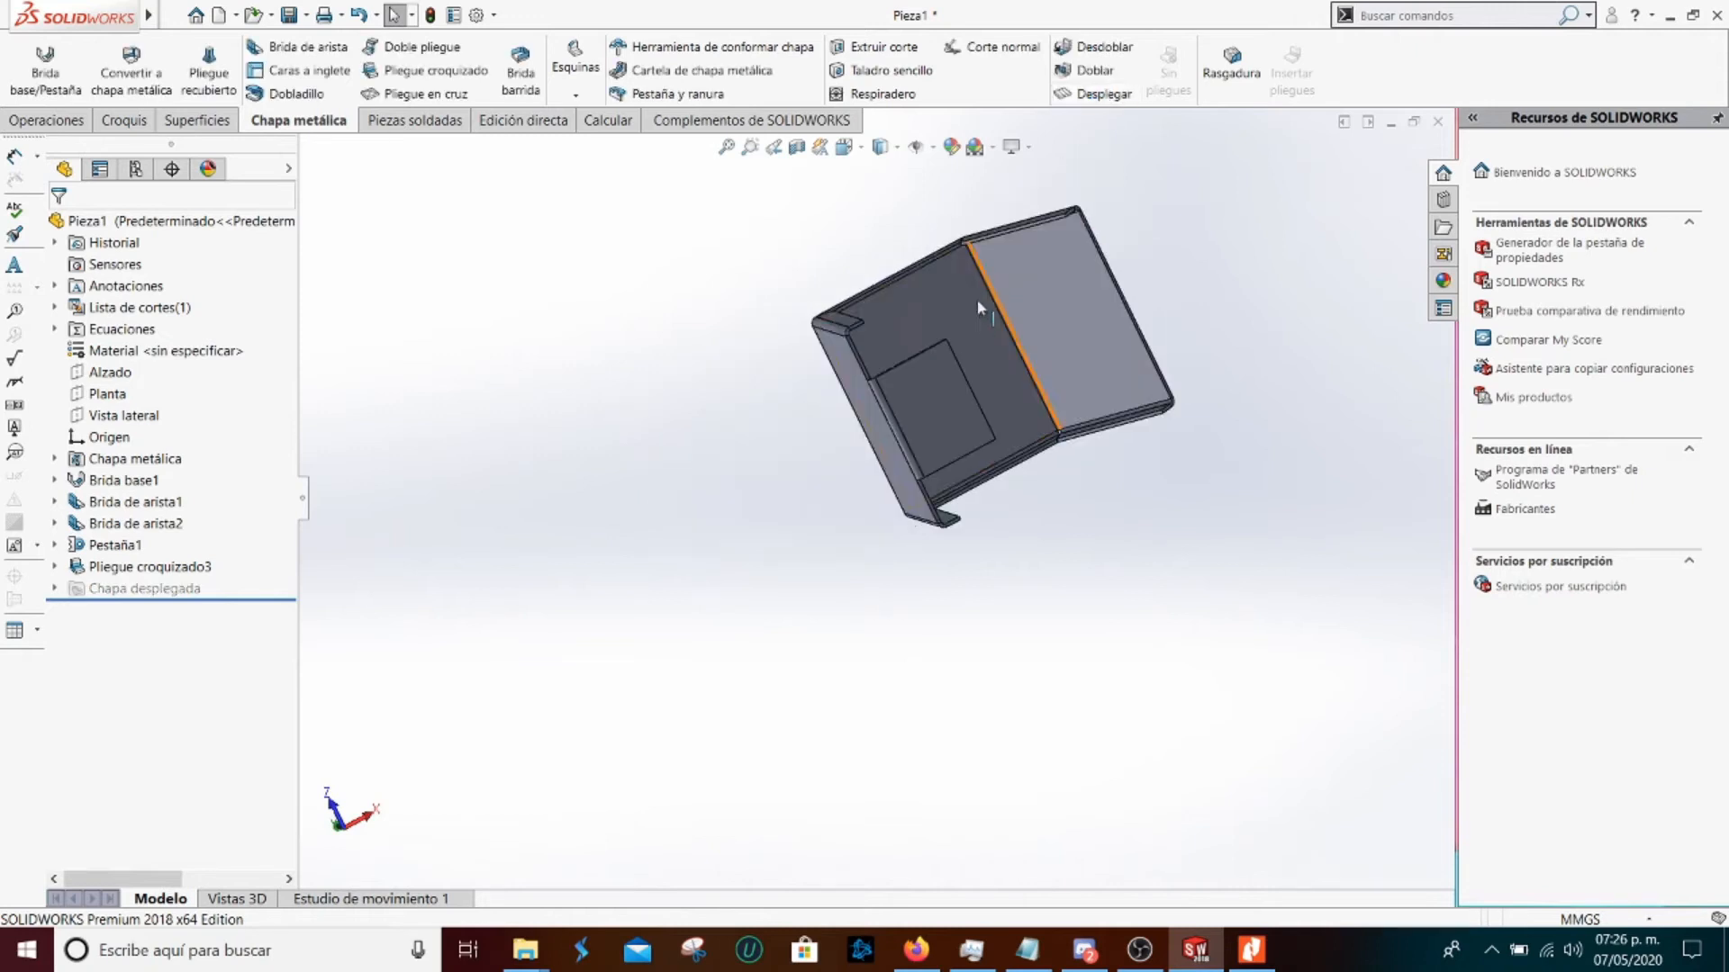
{"action": "middle_click_drag", "start_coordinate": [972, 302], "coordinate": [1092, 428]}
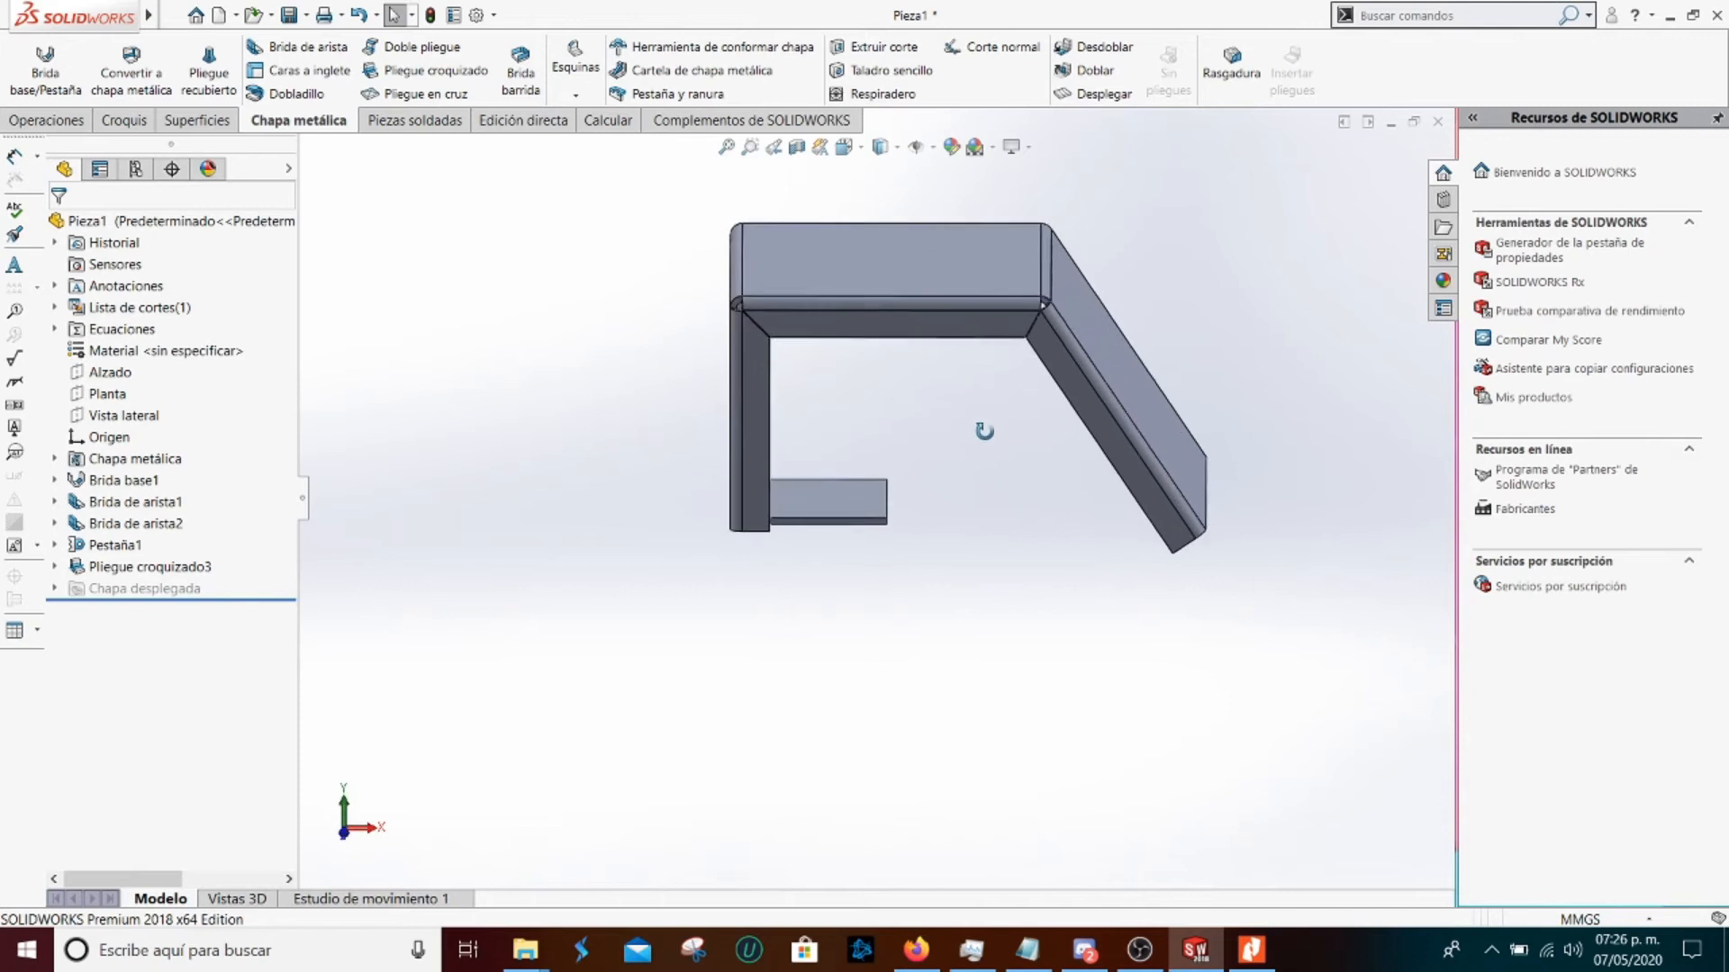
{"action": "scroll", "coordinate": [988, 679], "scroll_direction": "down", "scroll_amount": 5}
Switch to the PDF manual and read the Hole Wizard instructions for the bent tab on page 63
{"action": "left_click", "coordinate": [1254, 952]}
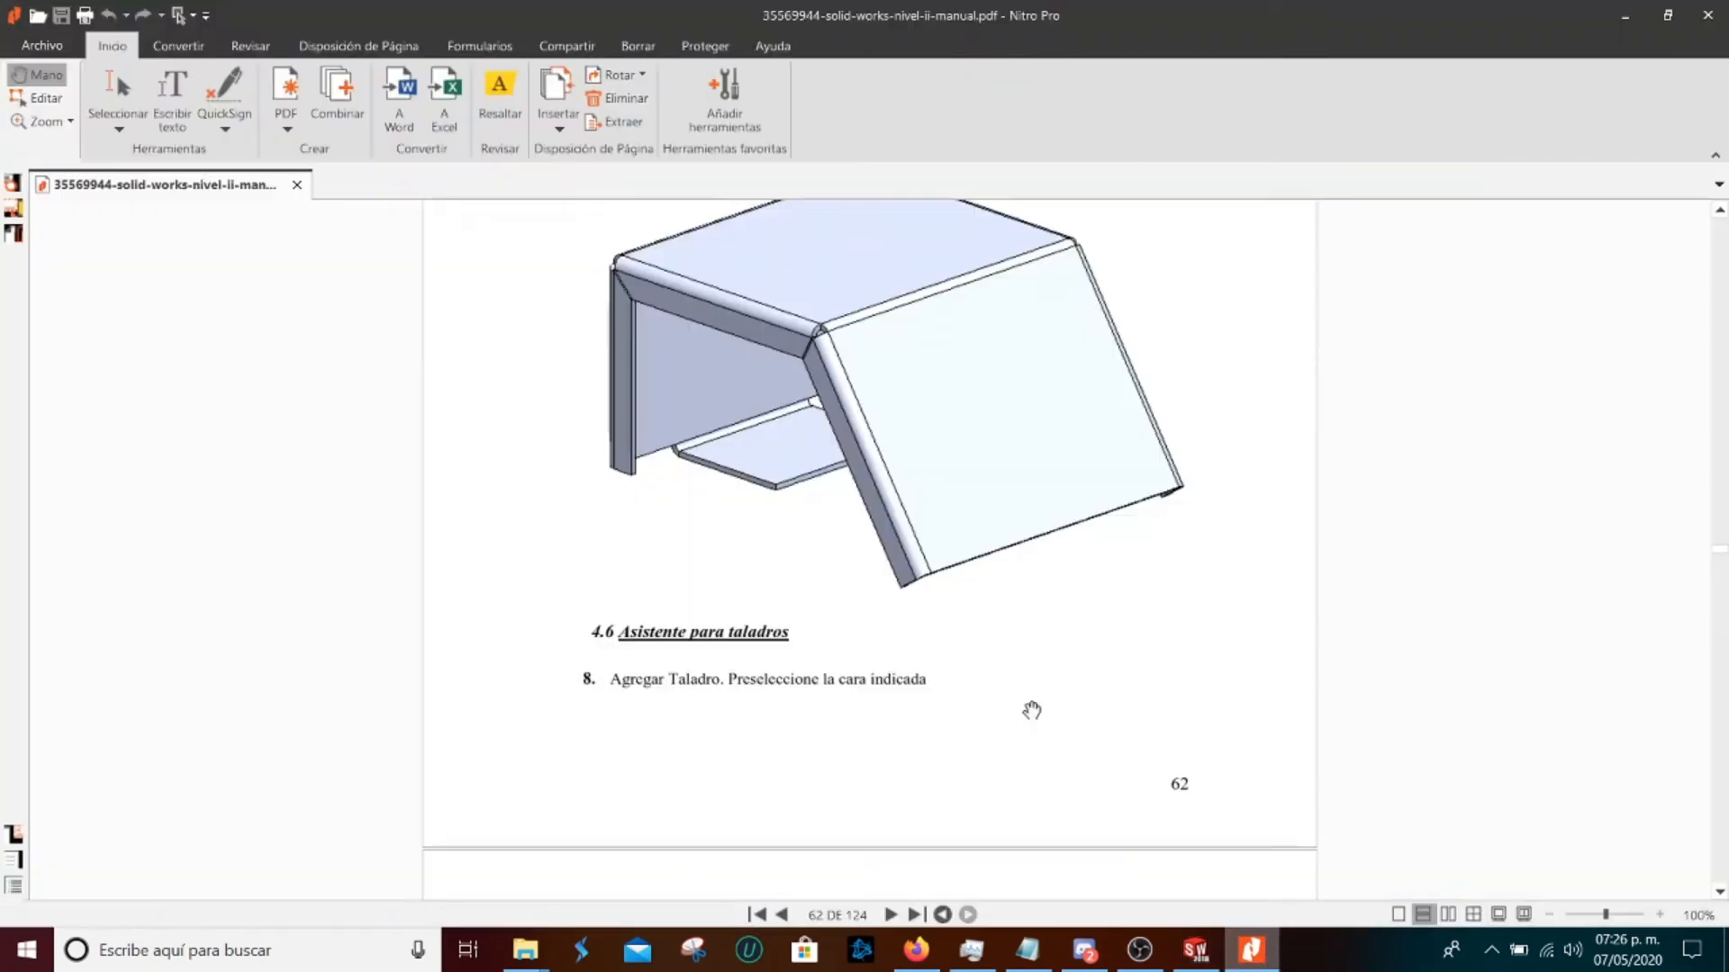
{"action": "scroll", "coordinate": [914, 556], "scroll_direction": "down", "scroll_amount": 10}
{"action": "scroll", "coordinate": [919, 544], "scroll_direction": "down", "scroll_amount": 5}
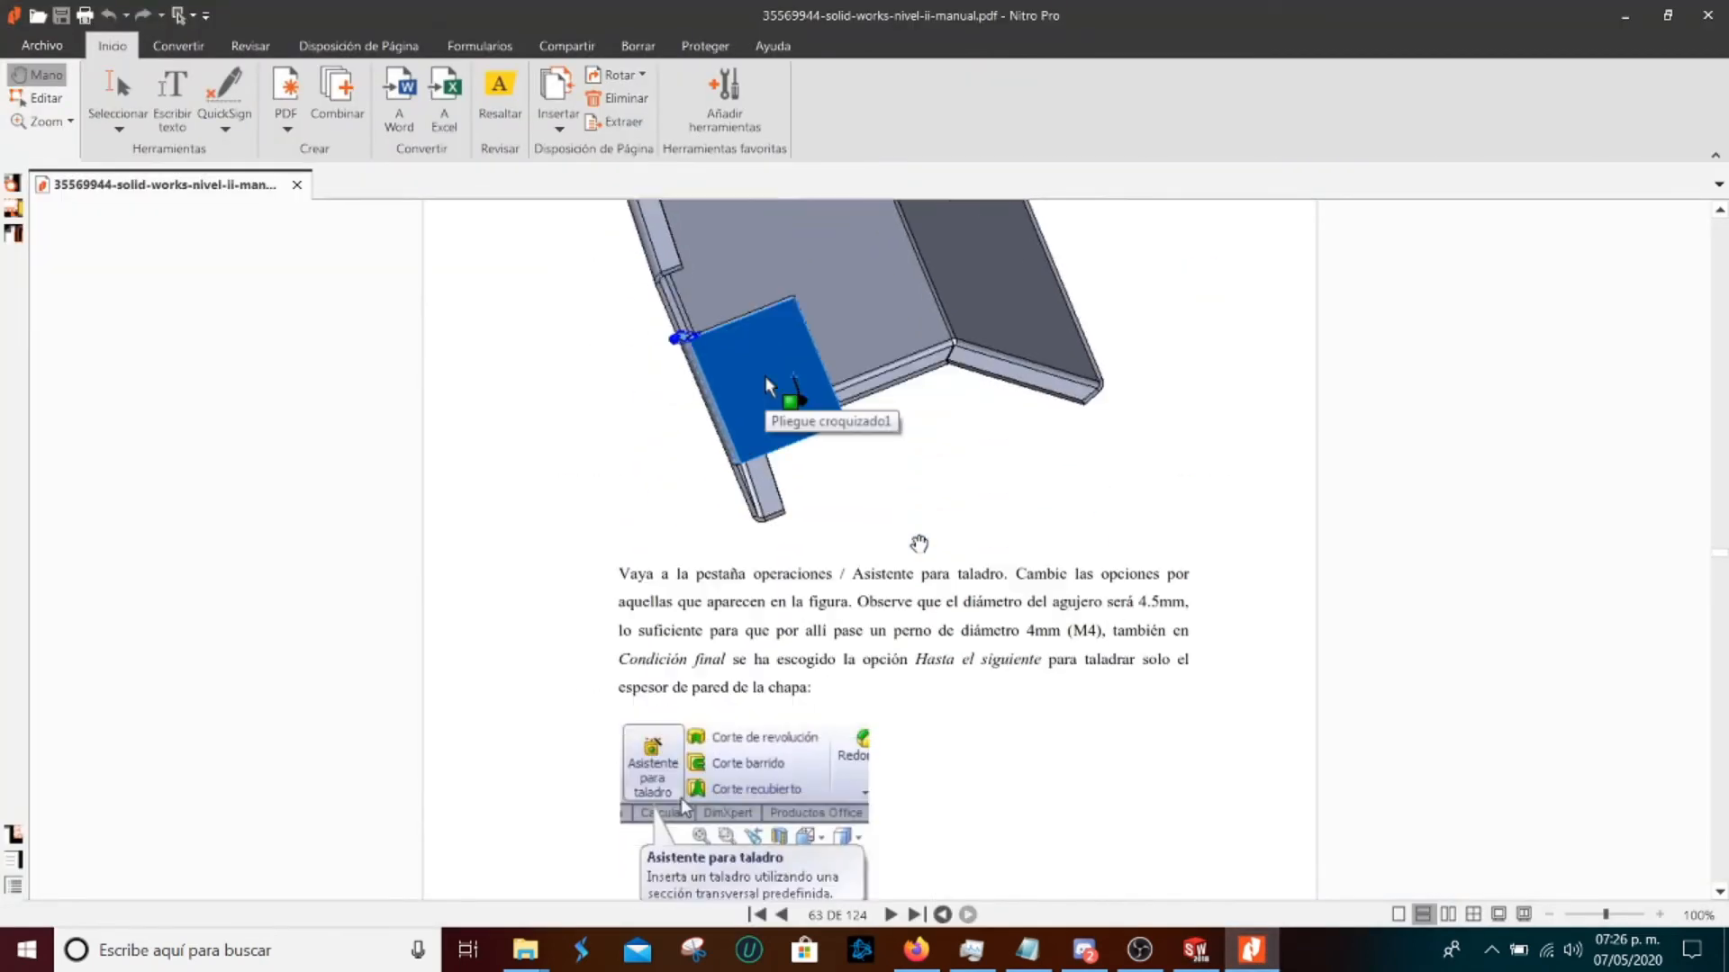
Read the manual's Hole Wizard settings, hole point placement and the construction line and dimension drawing on pages 63 to 65
{"action": "scroll", "coordinate": [919, 544], "scroll_direction": "down", "scroll_amount": 10}
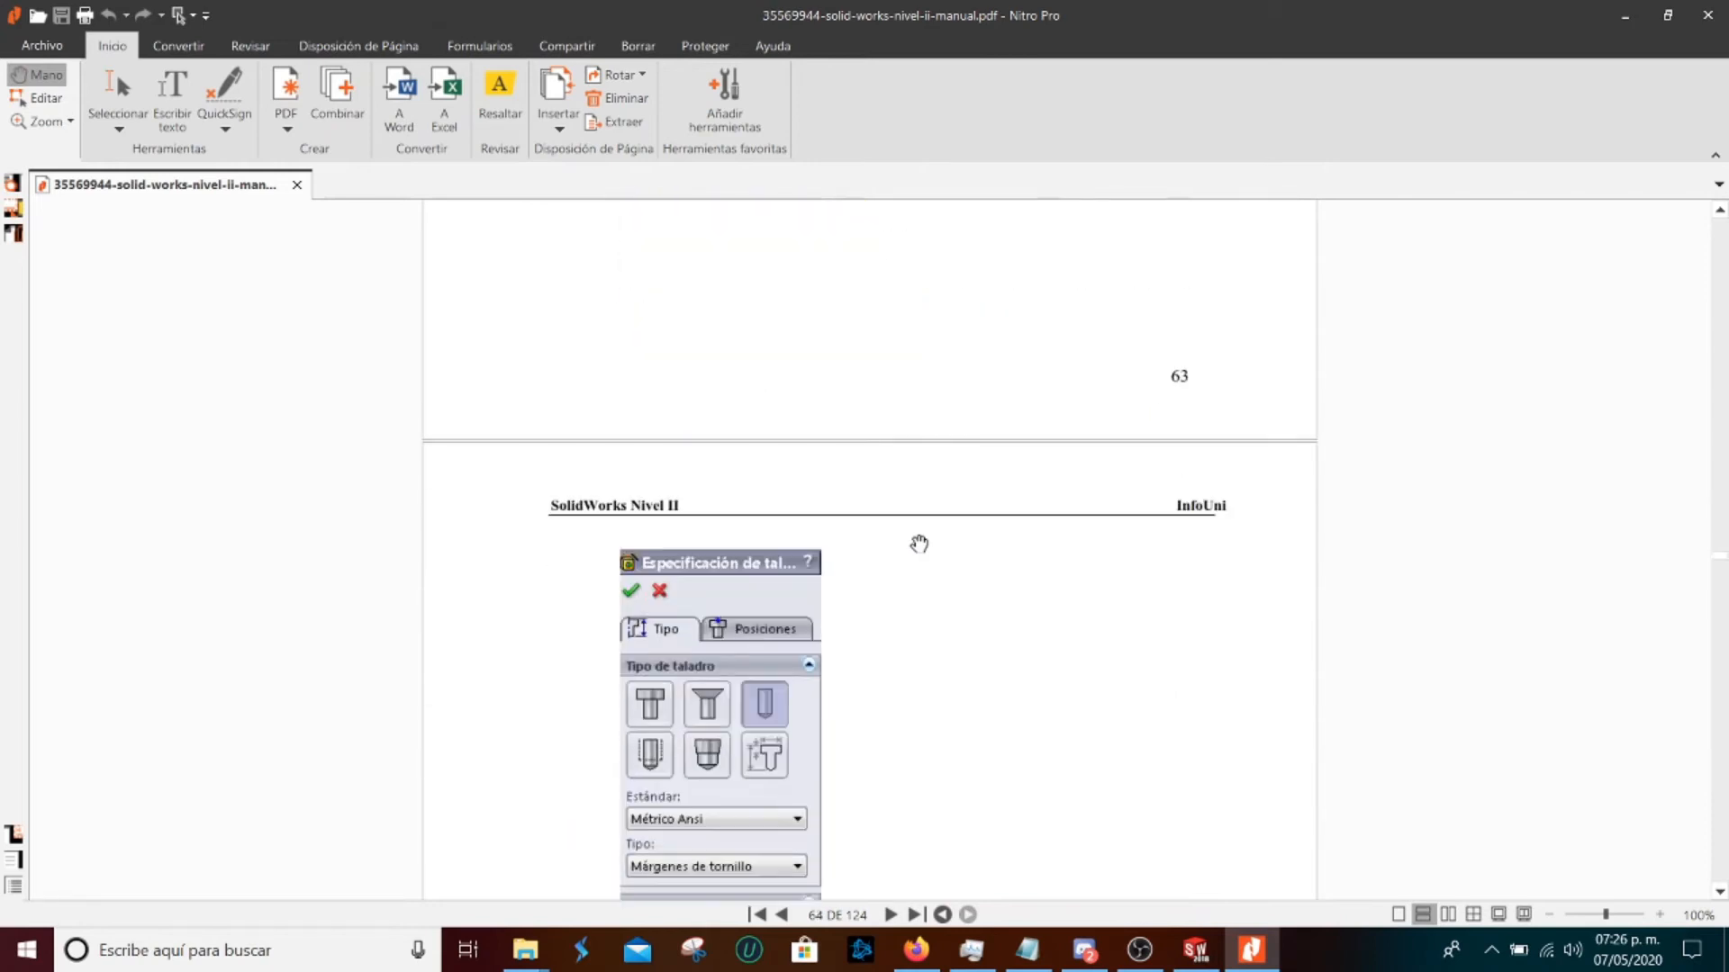
{"action": "scroll", "coordinate": [919, 544], "scroll_direction": "down", "scroll_amount": 1}
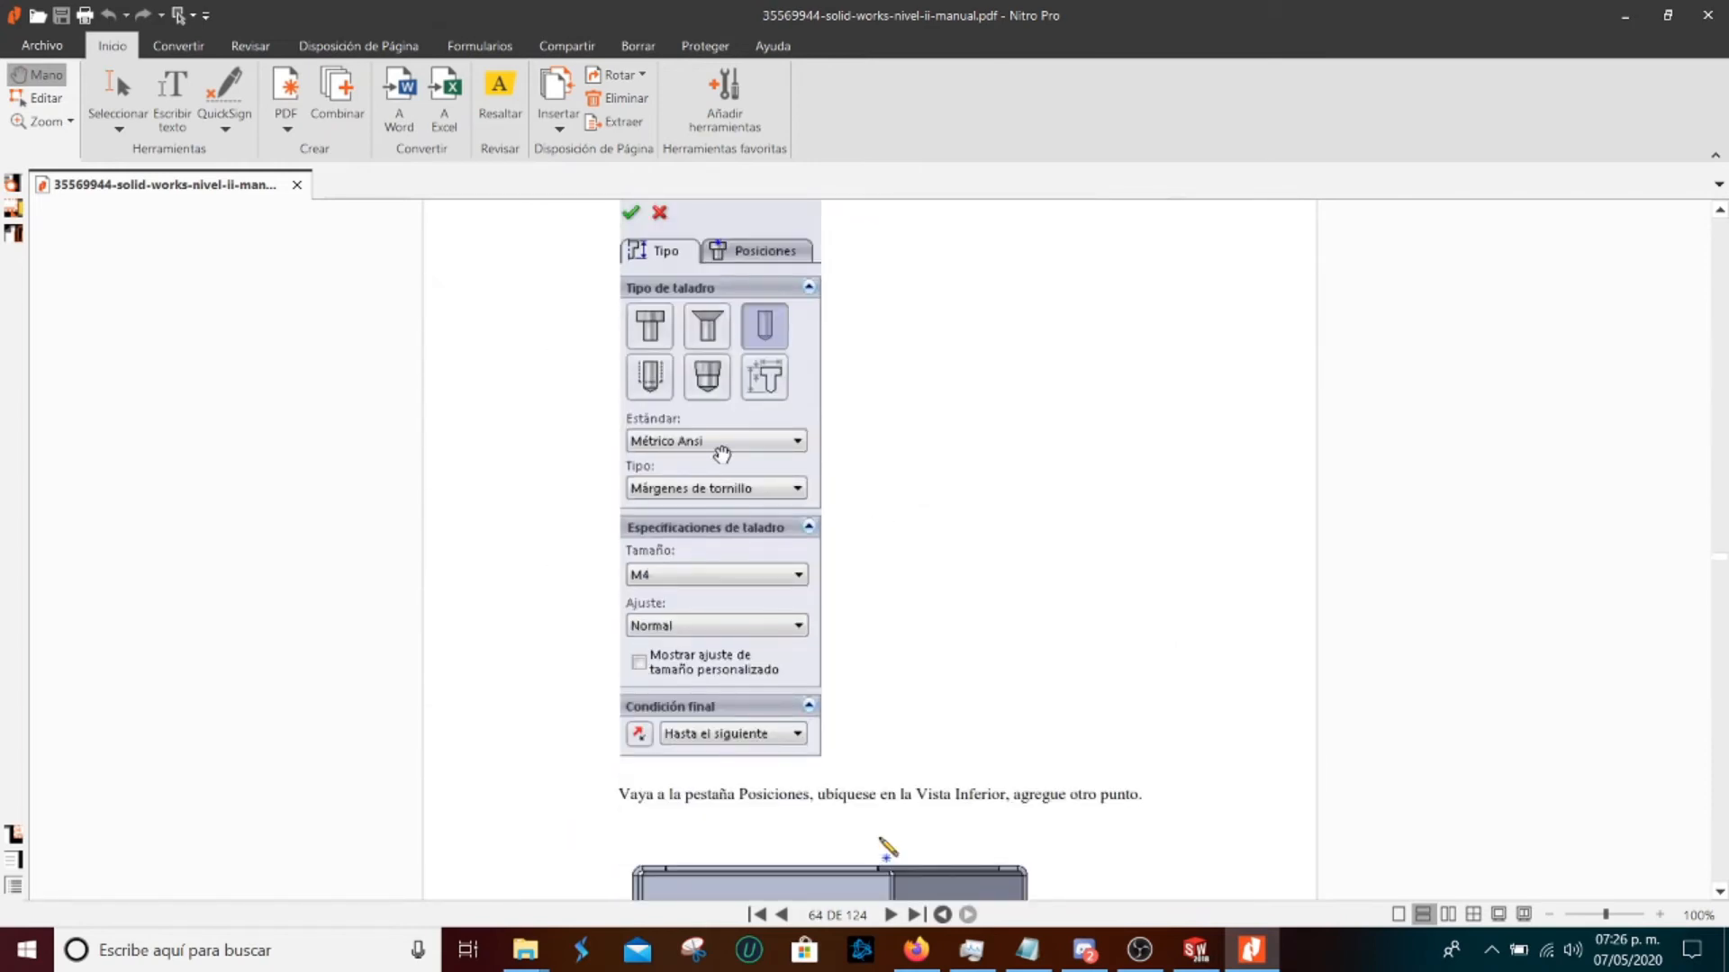
{"action": "scroll", "coordinate": [757, 486], "scroll_direction": "down", "scroll_amount": 2}
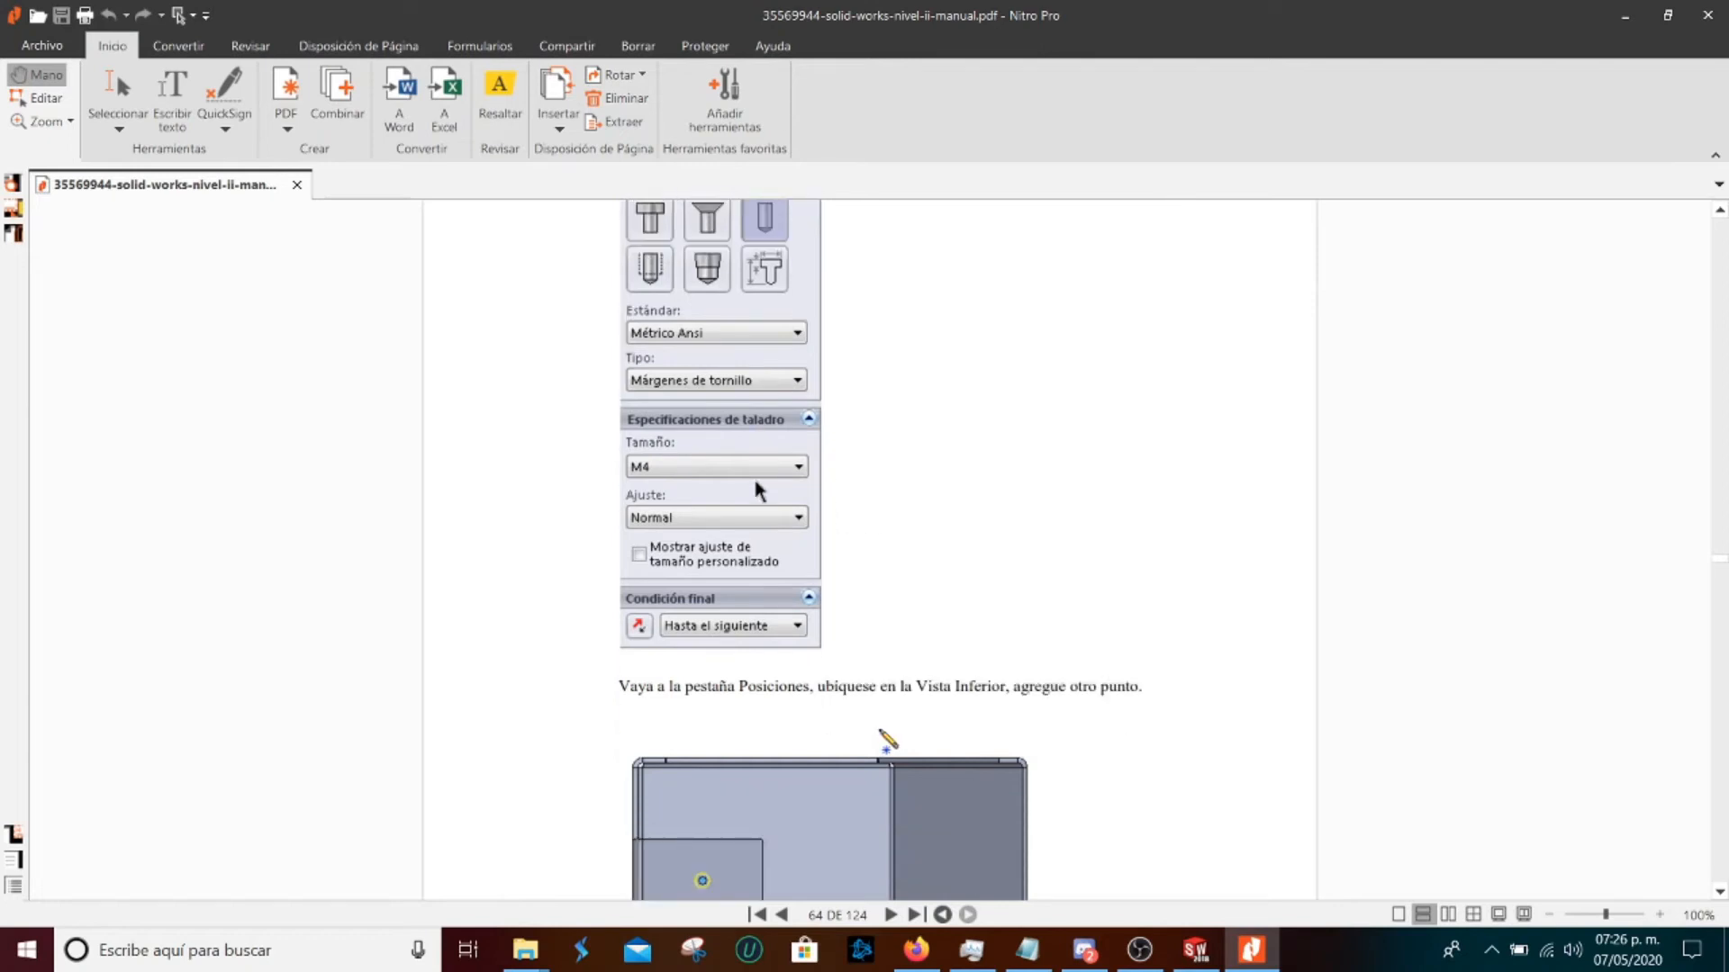
{"action": "scroll", "coordinate": [757, 490], "scroll_direction": "down", "scroll_amount": 6}
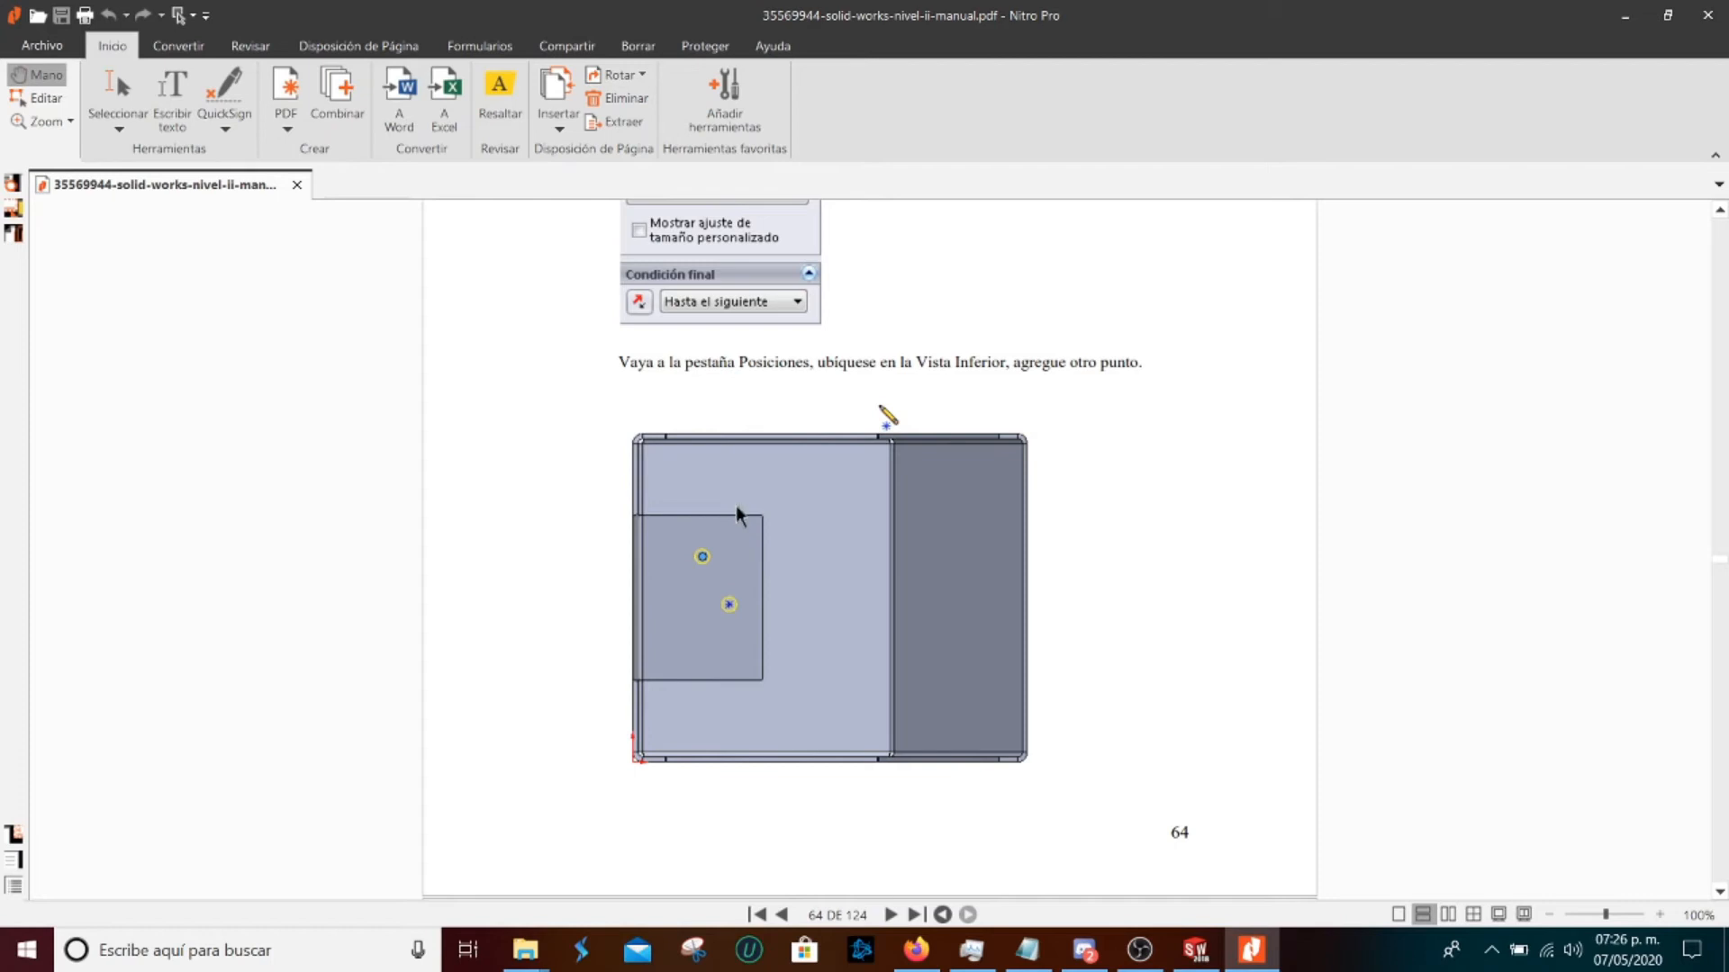
{"action": "scroll", "coordinate": [736, 508], "scroll_direction": "down", "scroll_amount": 13}
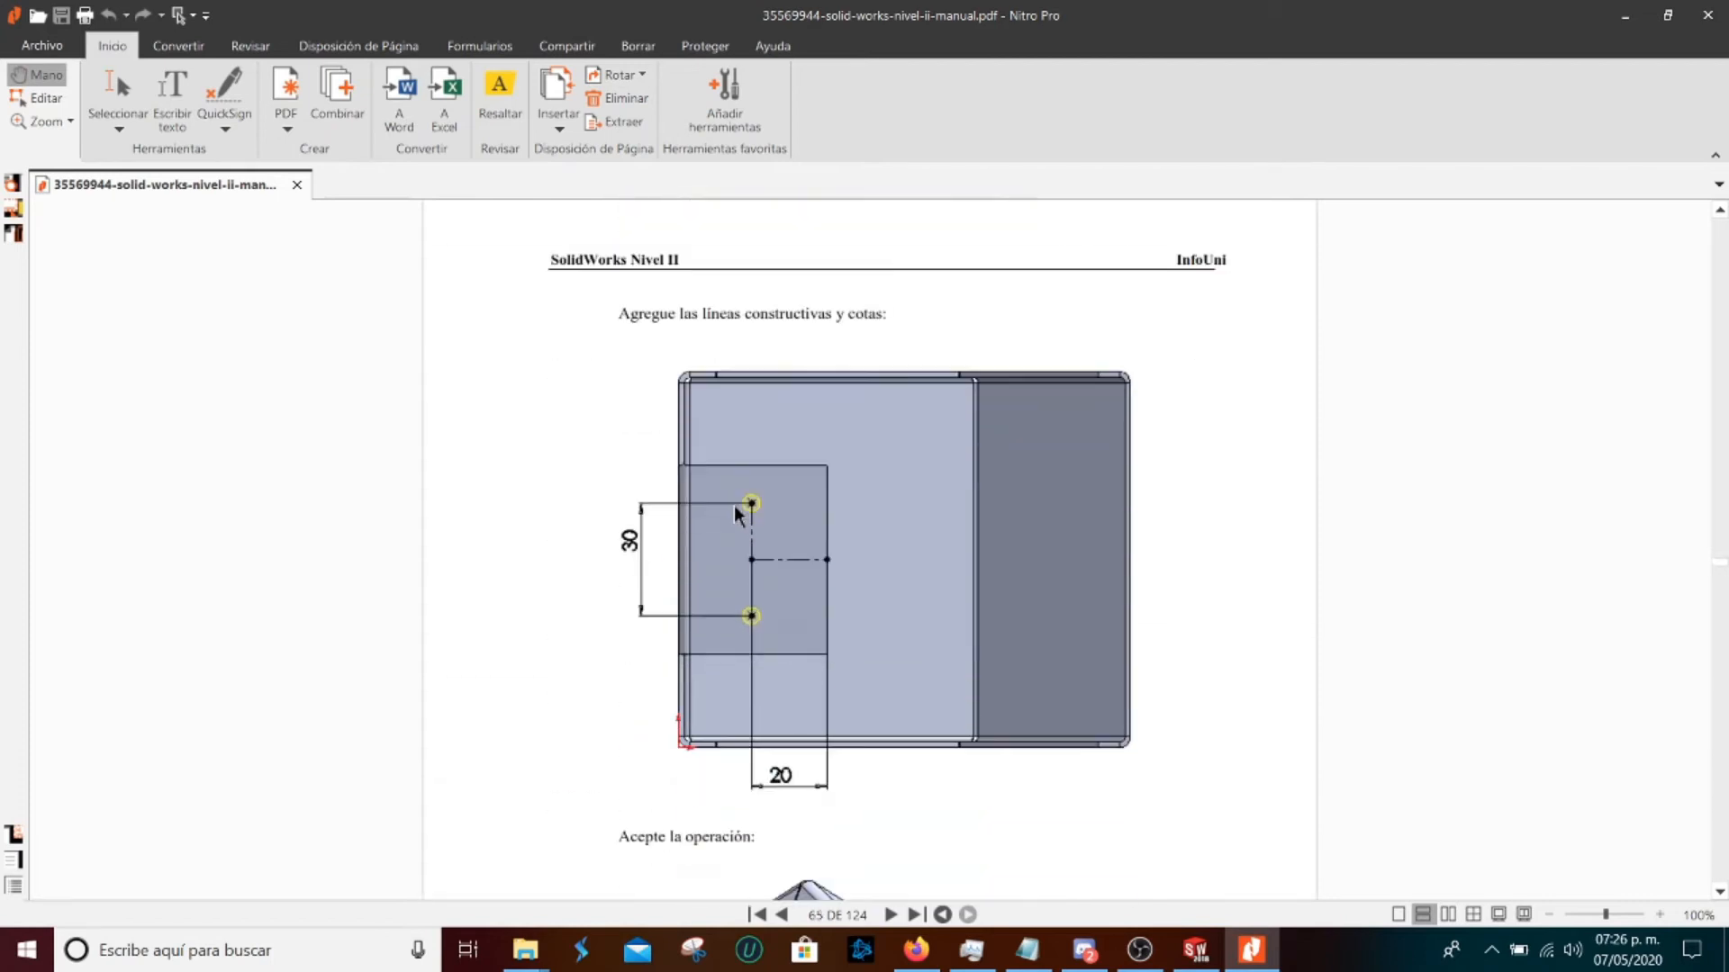
{"action": "scroll", "coordinate": [737, 515], "scroll_direction": "down", "scroll_amount": 1}
Switch to SOLIDWORKS and start the Hole Wizard on the bent tab's underside face, choosing the plain hole type and keeping the custom sizing values
{"action": "left_click", "coordinate": [1196, 950]}
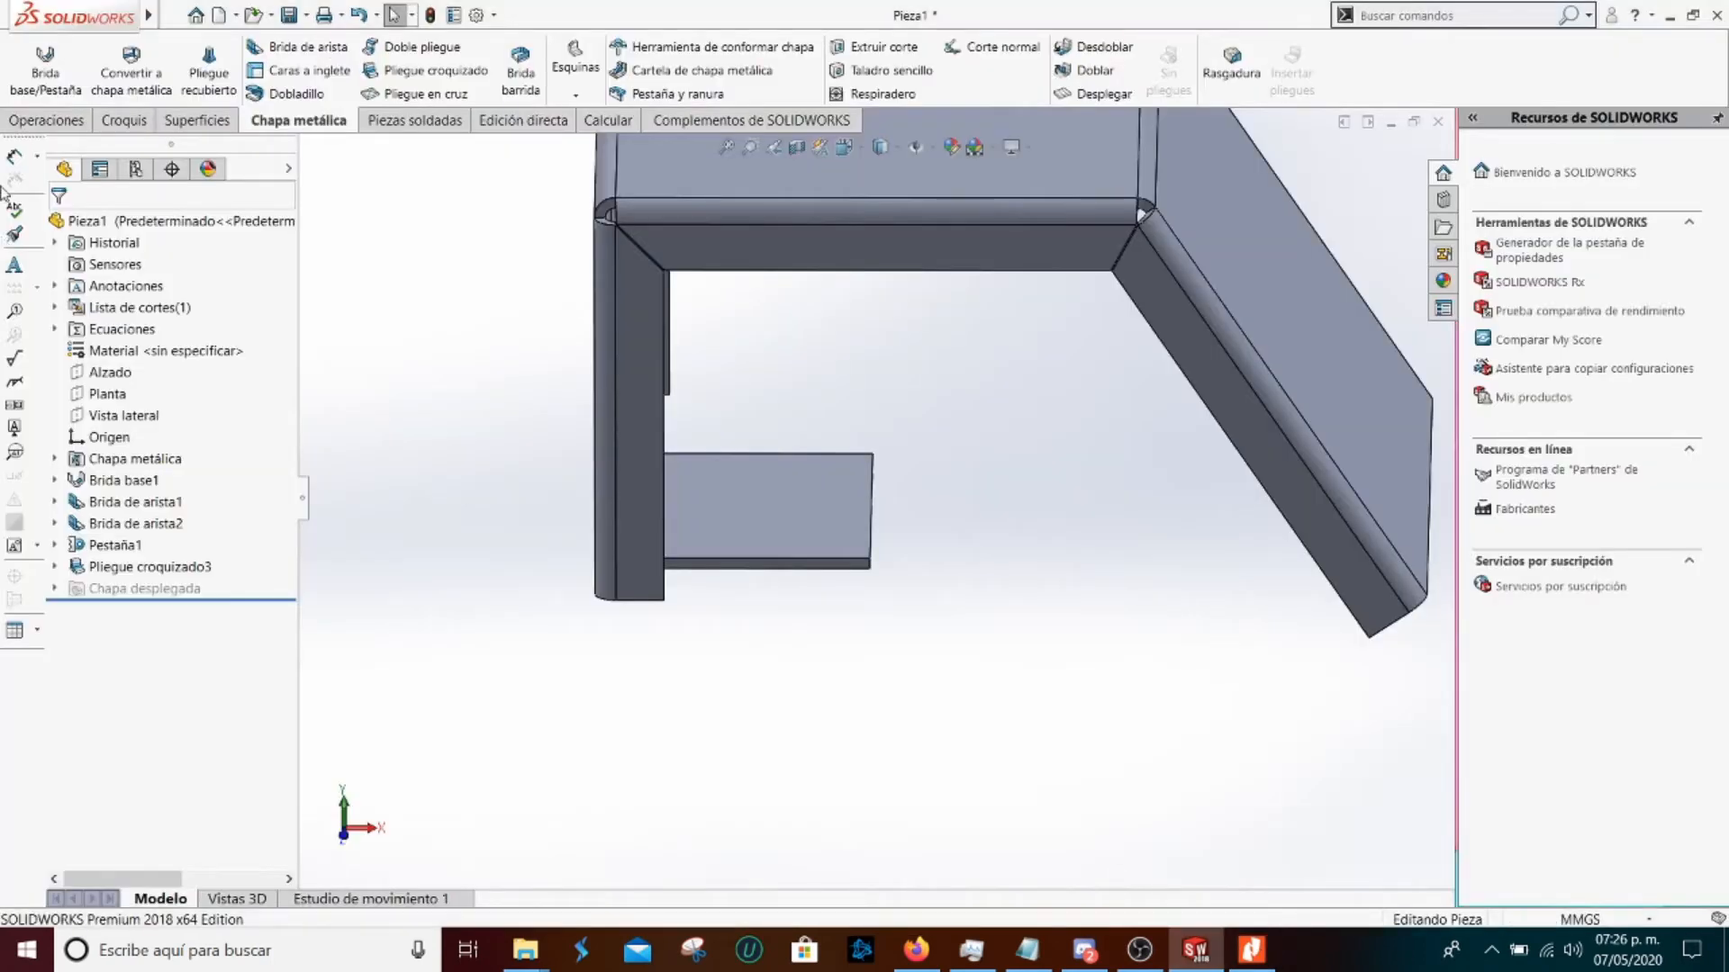
{"action": "middle_click_drag", "start_coordinate": [509, 522], "coordinate": [503, 396]}
{"action": "left_click", "coordinate": [796, 722]}
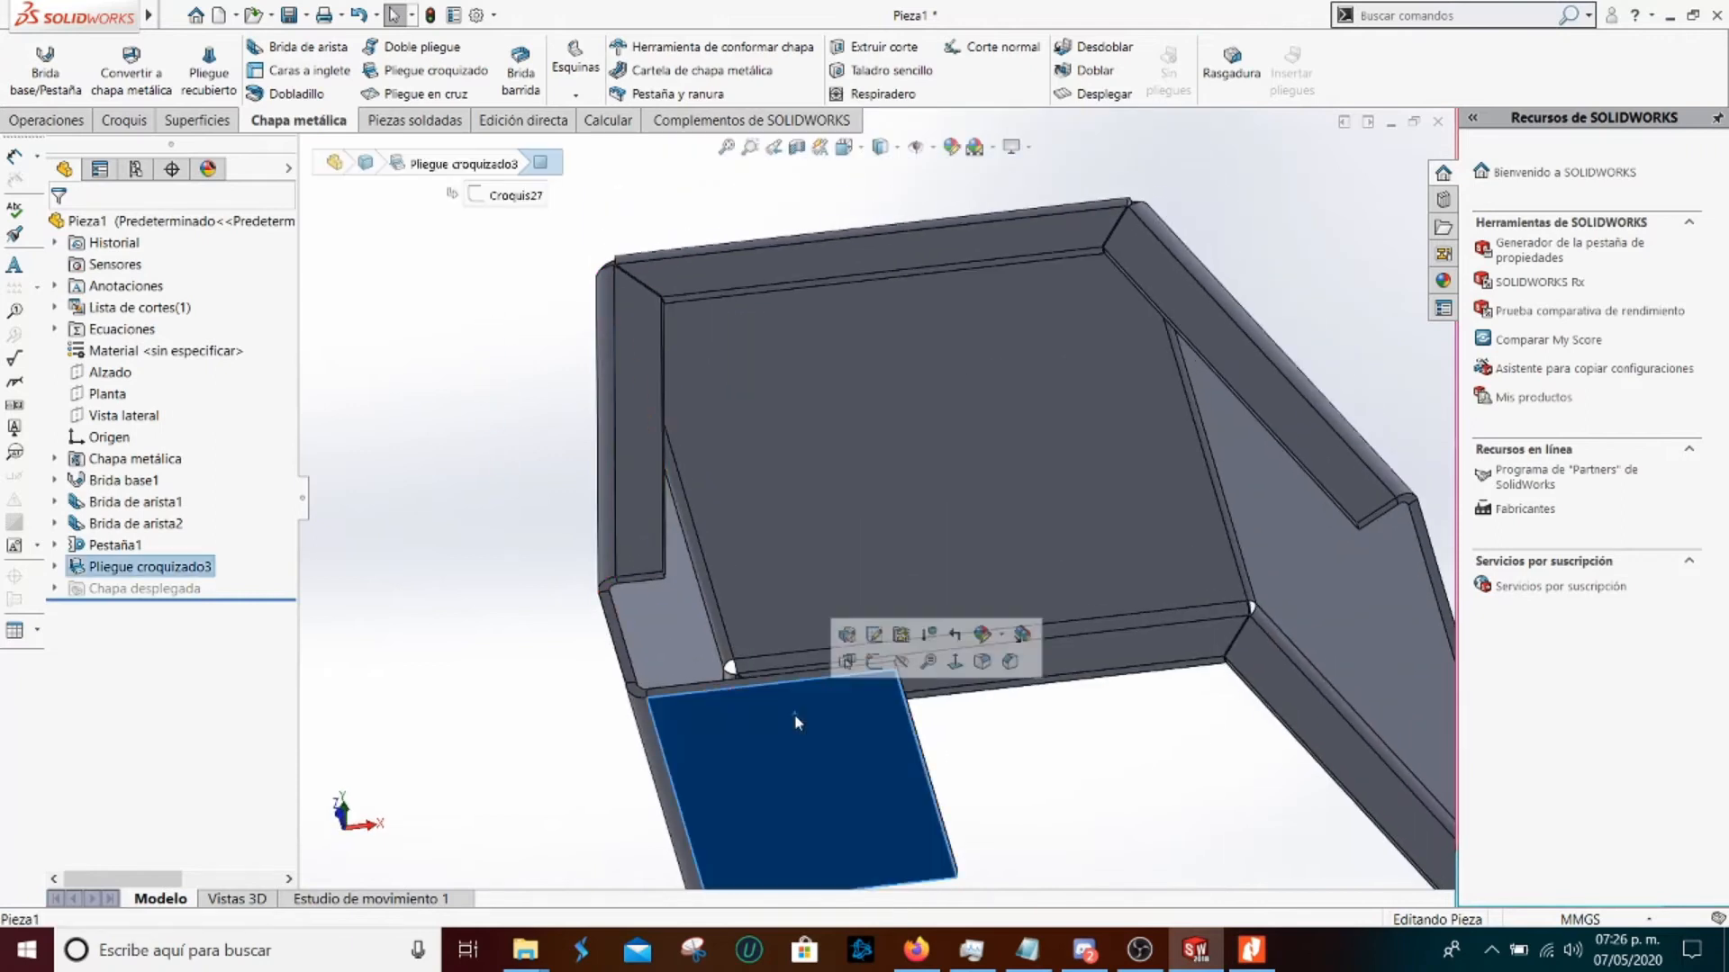
{"action": "key", "text": "ctrl+8"}
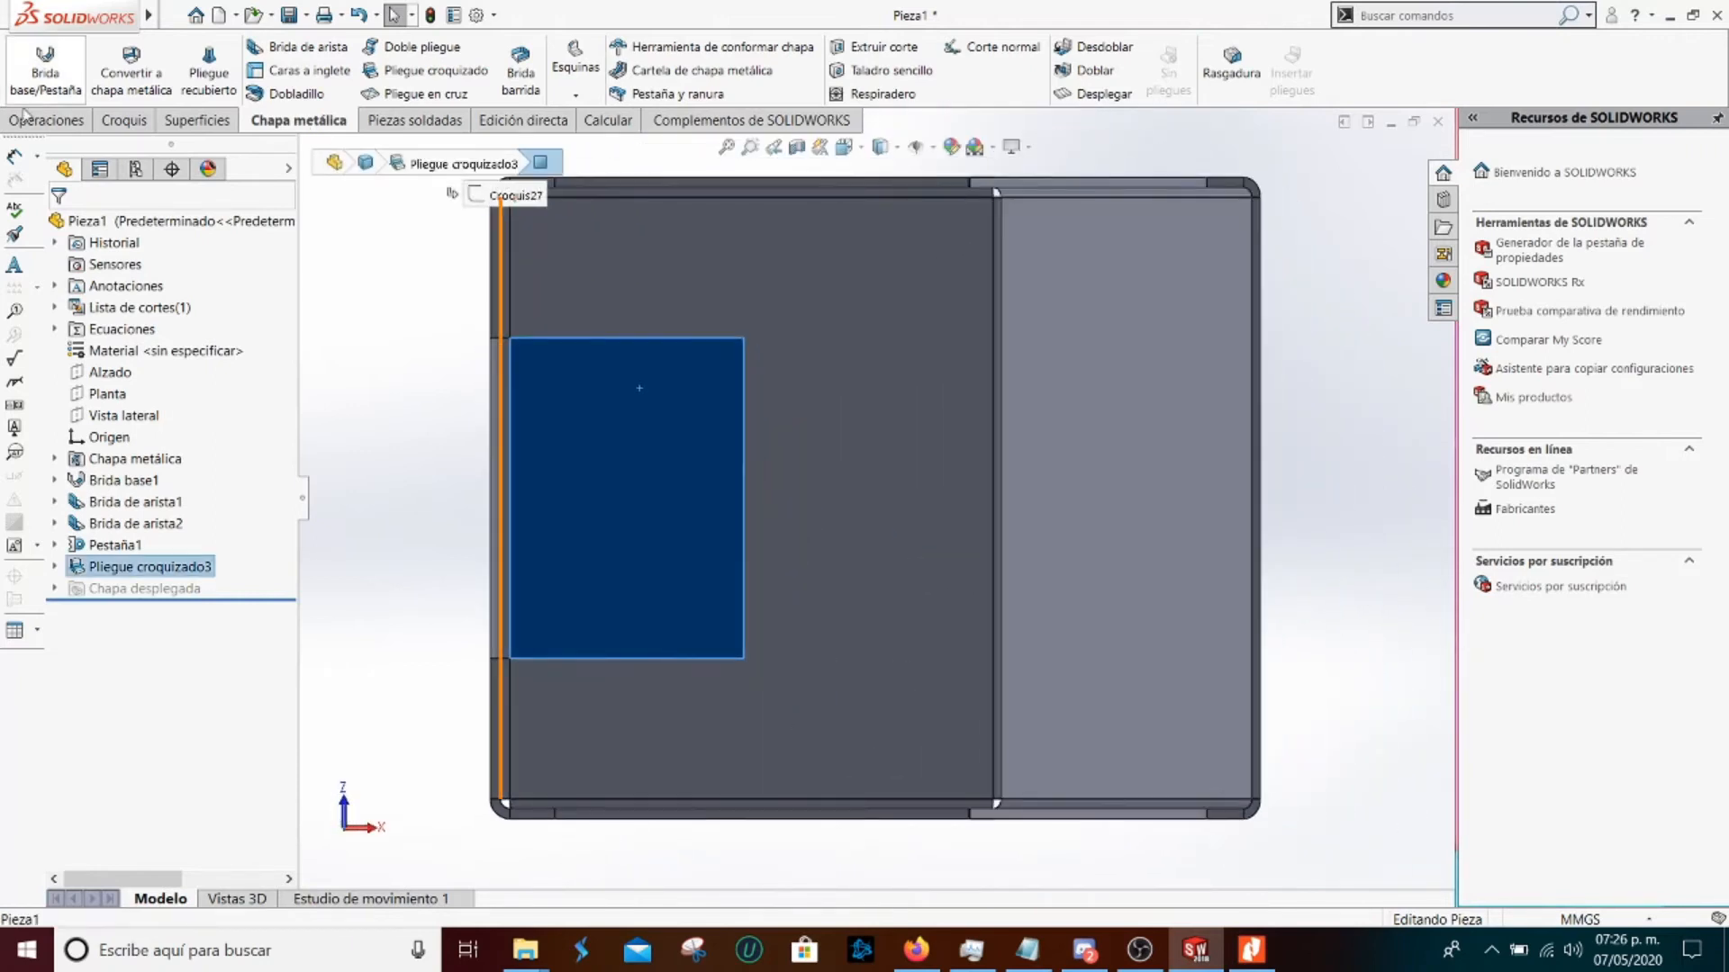
{"action": "left_click", "coordinate": [36, 120]}
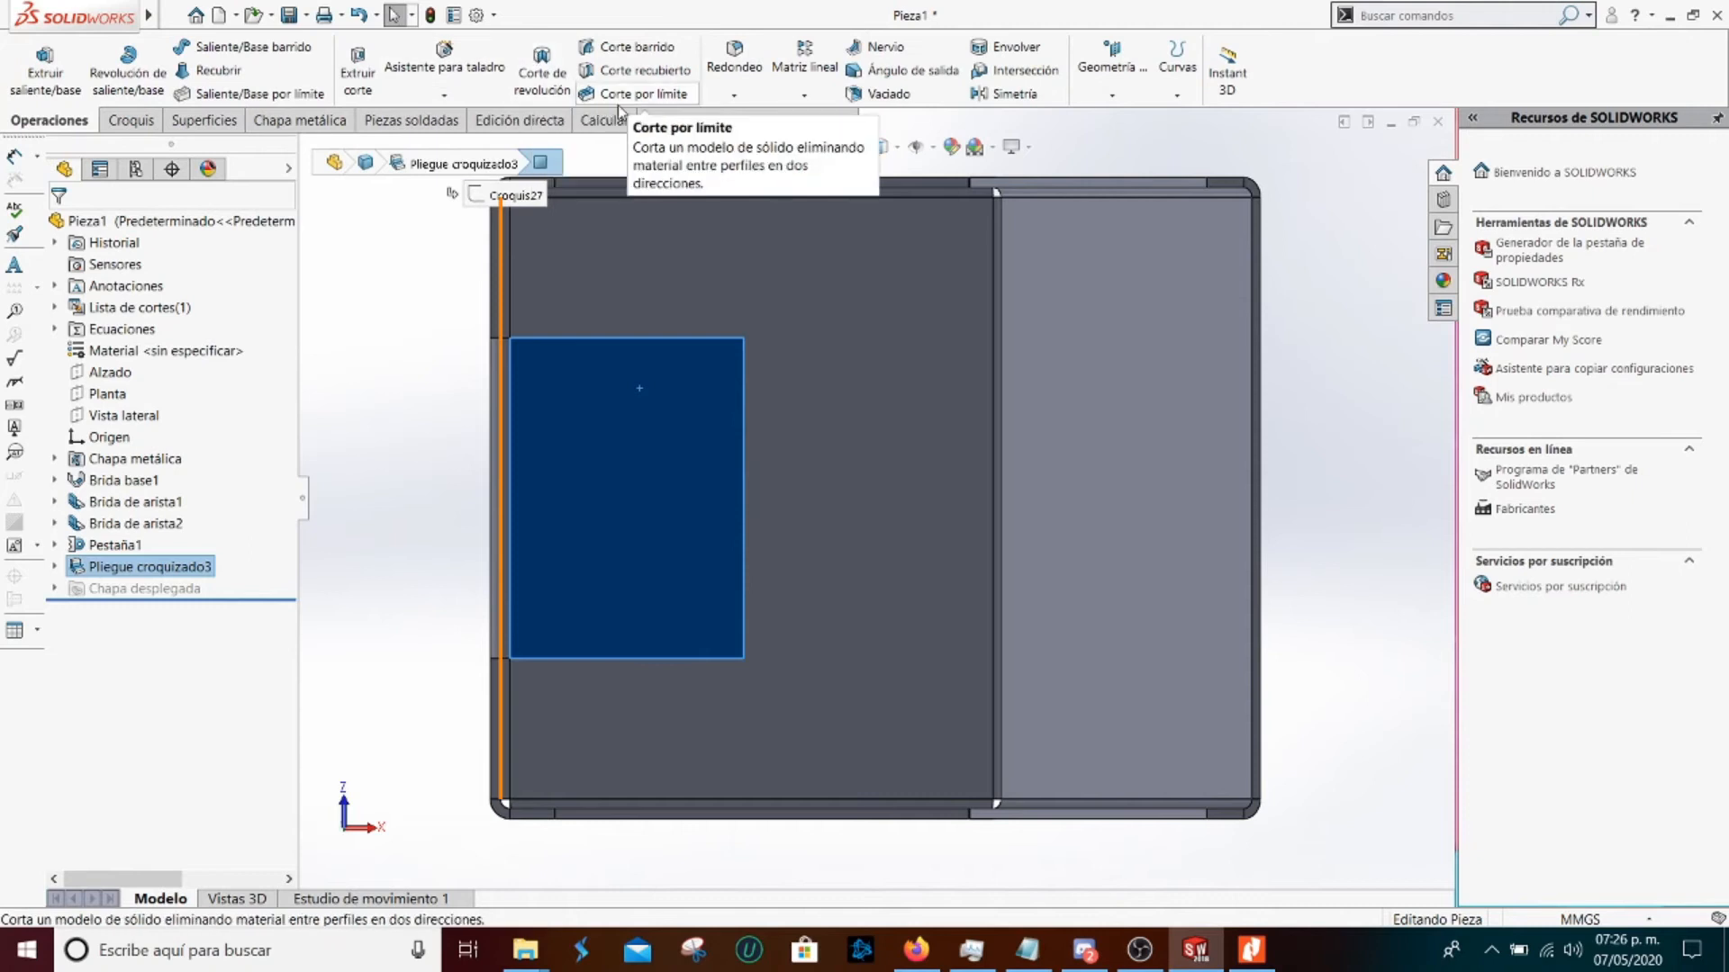
{"action": "left_click", "coordinate": [443, 58]}
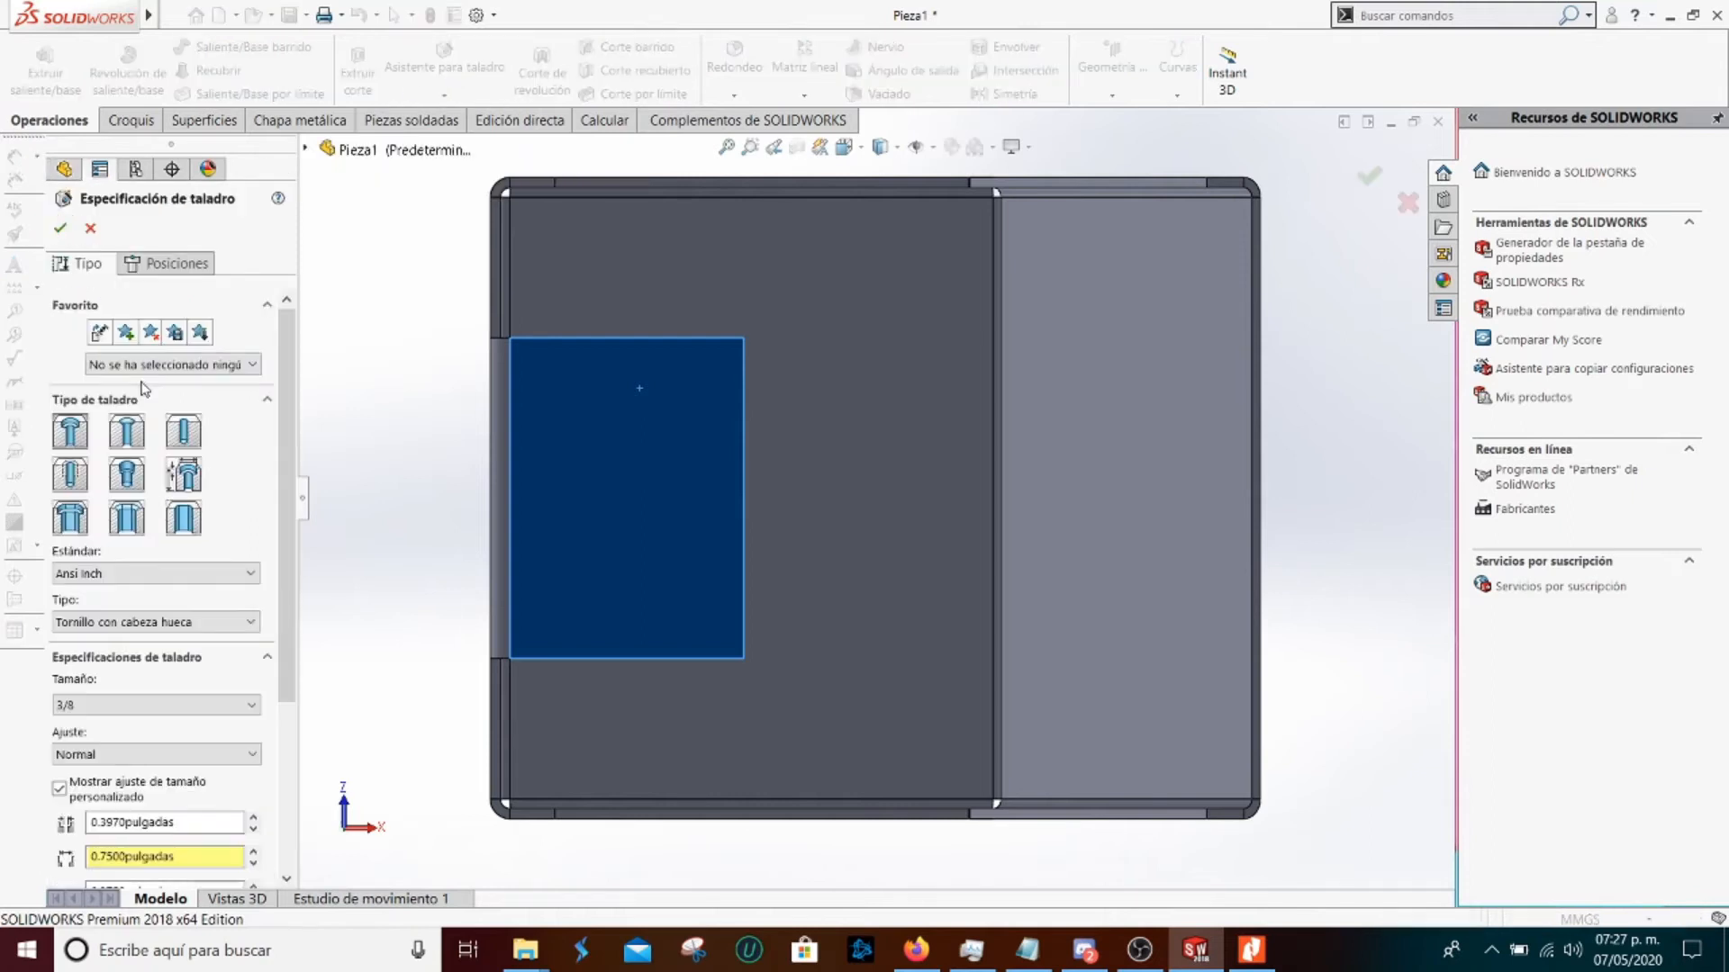
{"action": "left_click", "coordinate": [181, 436]}
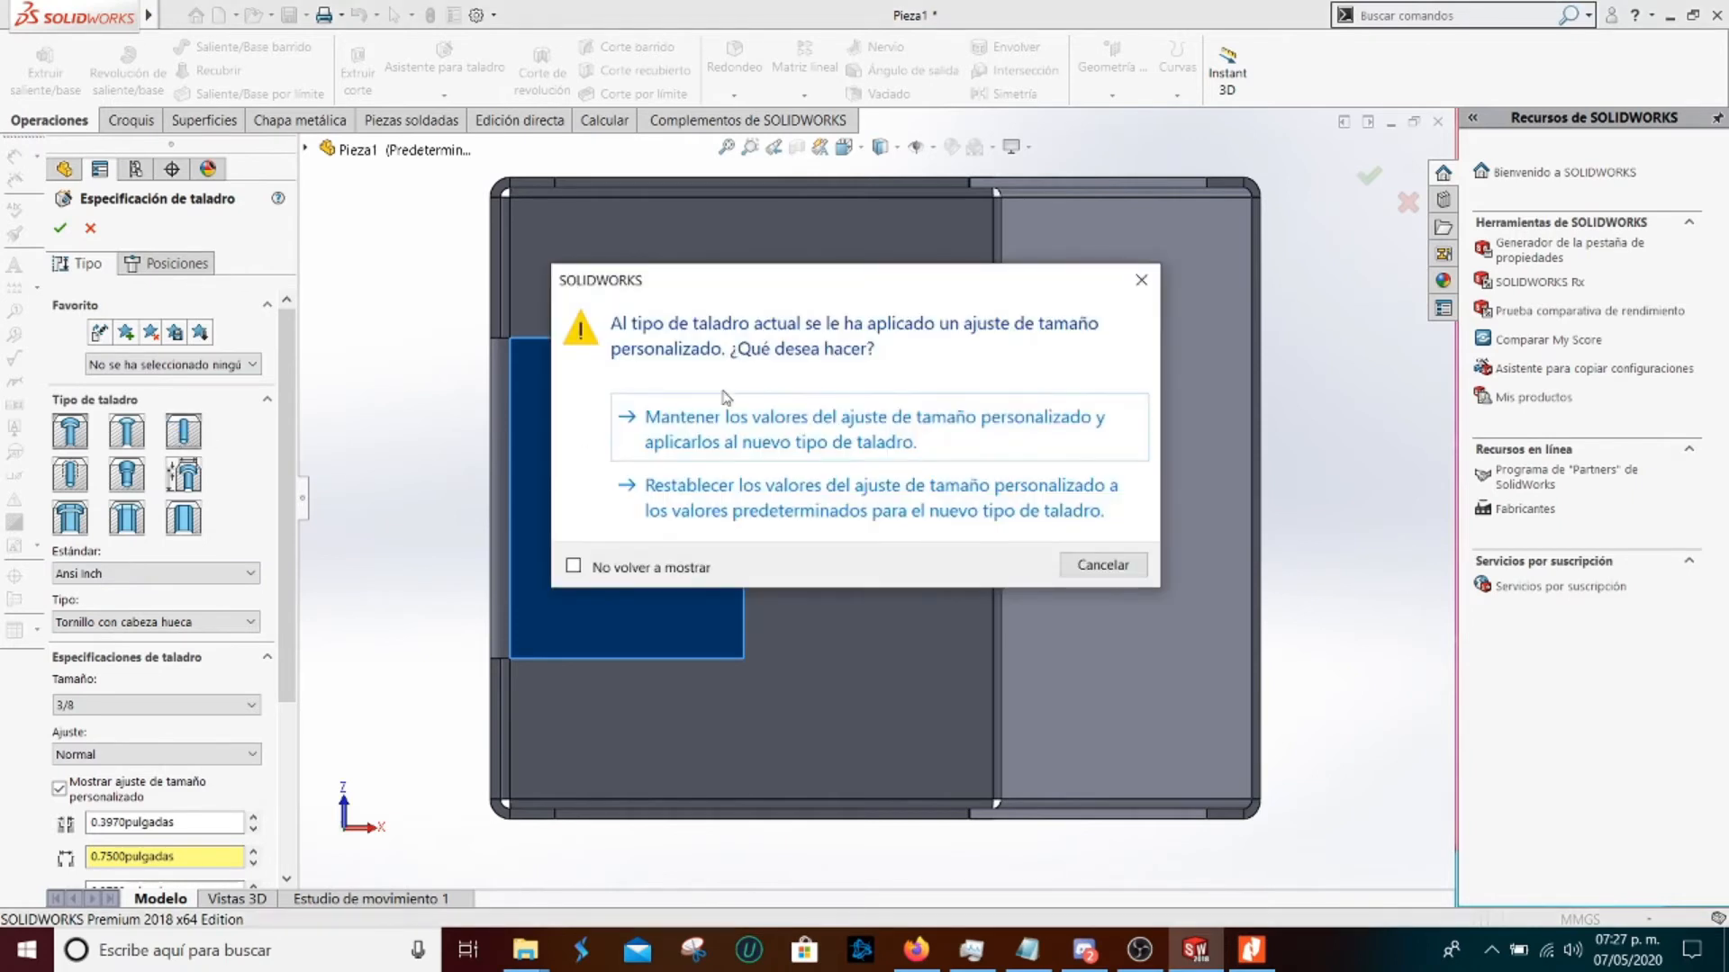
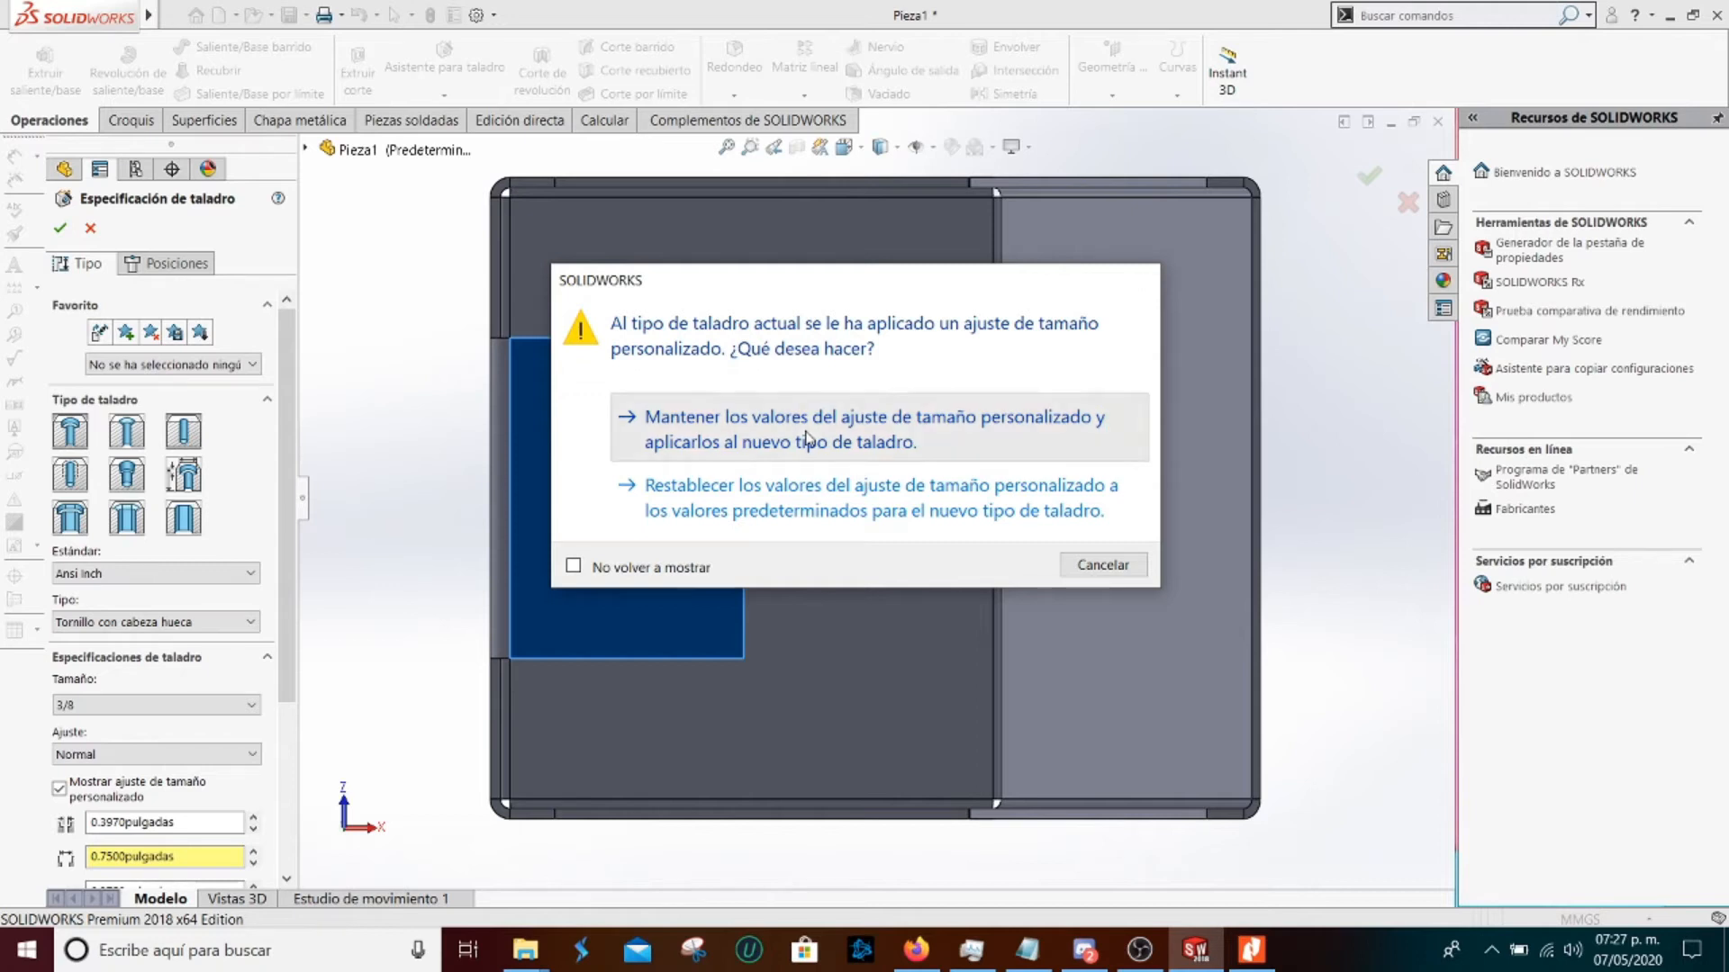
{"action": "left_click", "coordinate": [808, 437]}
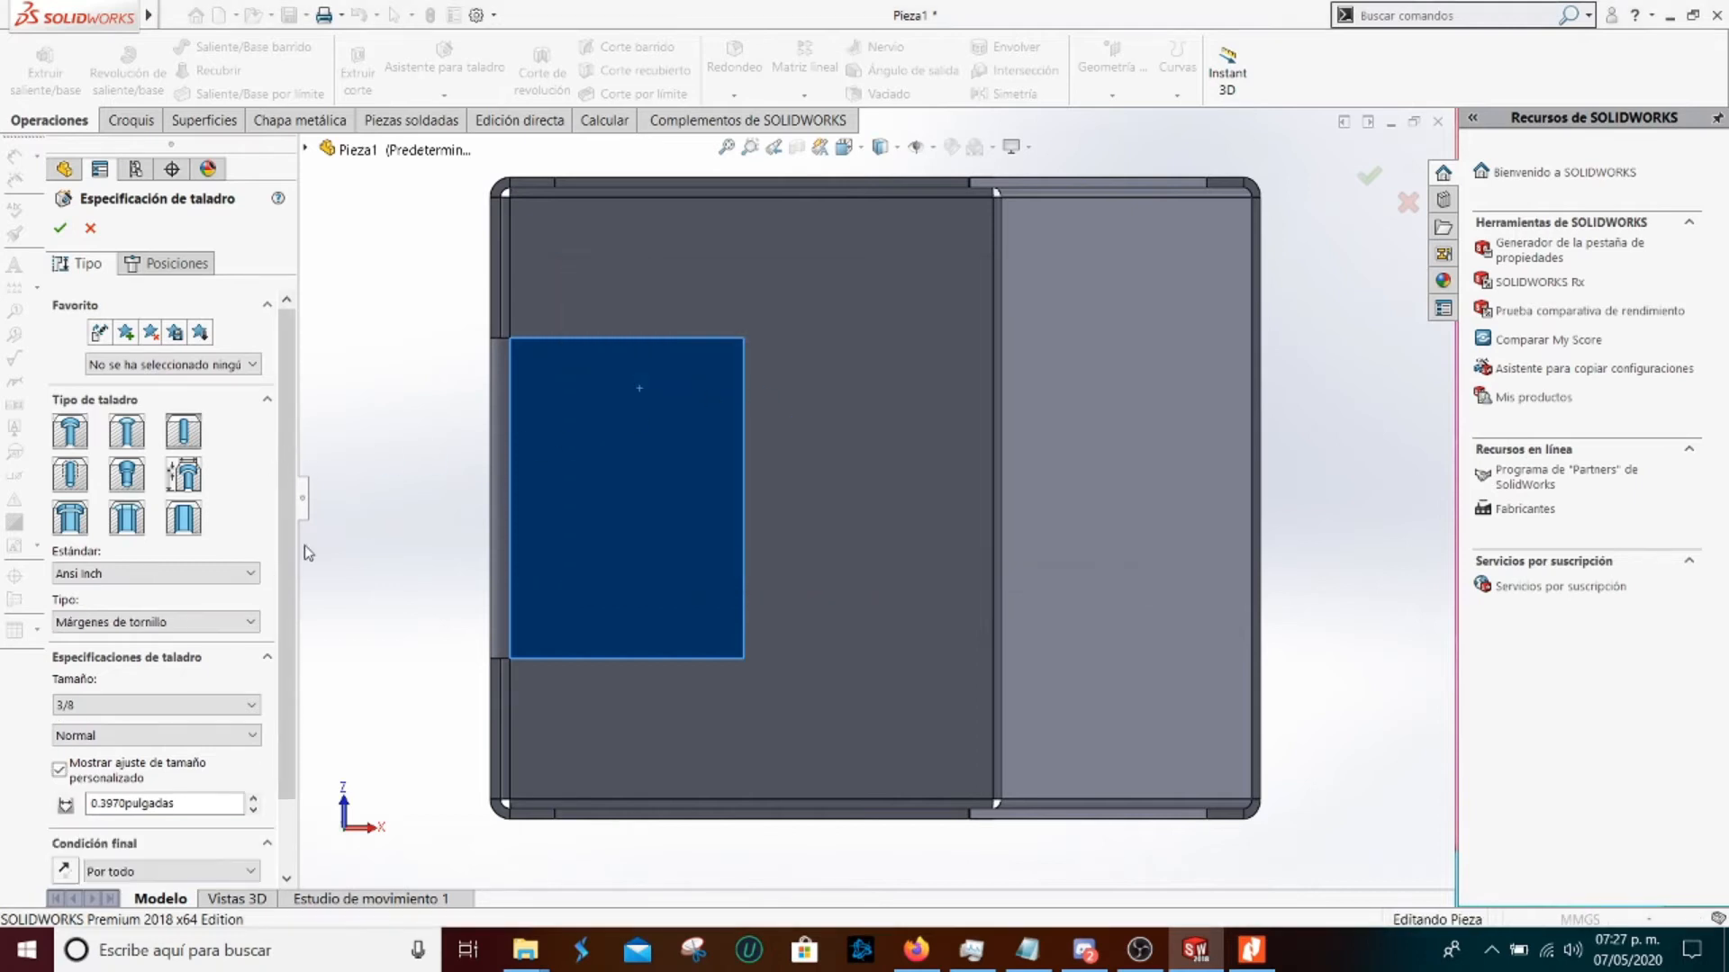
Check the manual's hole specification and set the hole standard to Ansi Metric and the size to M4
{"action": "scroll", "coordinate": [216, 594], "scroll_direction": "down", "scroll_amount": 1}
{"action": "left_click", "coordinate": [193, 593]}
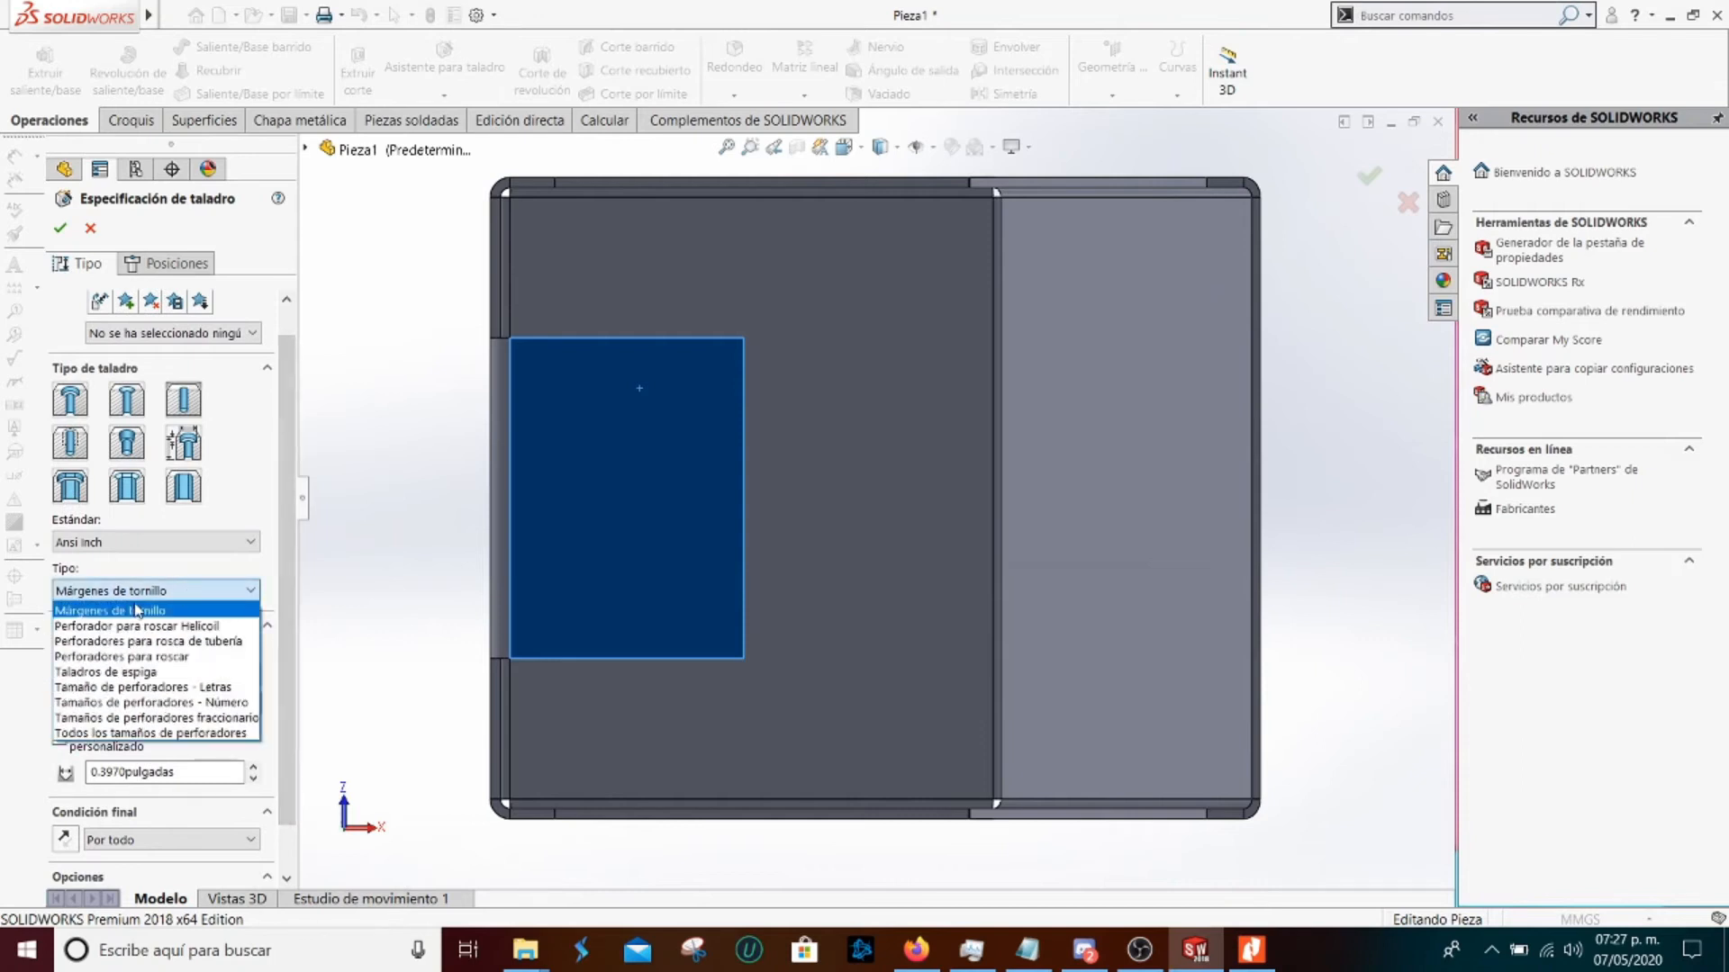
{"action": "left_click", "coordinate": [1252, 950]}
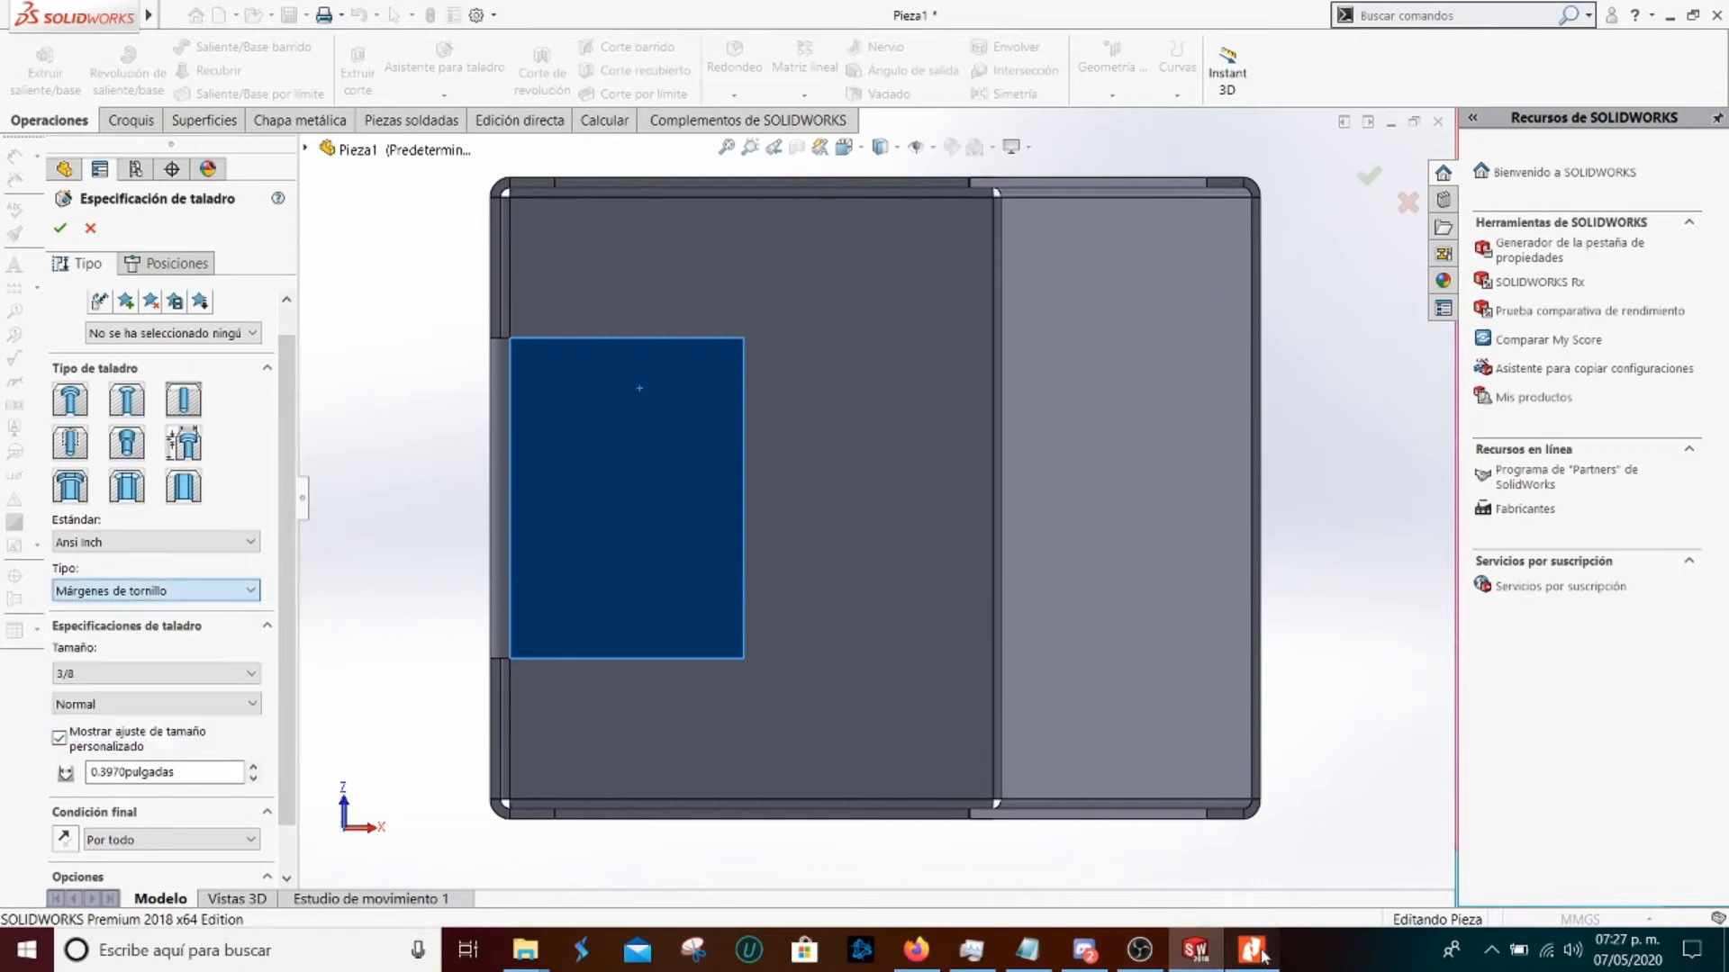
{"action": "scroll", "coordinate": [884, 588], "scroll_direction": "up", "scroll_amount": 1}
{"action": "scroll", "coordinate": [884, 588], "scroll_direction": "up", "scroll_amount": 10}
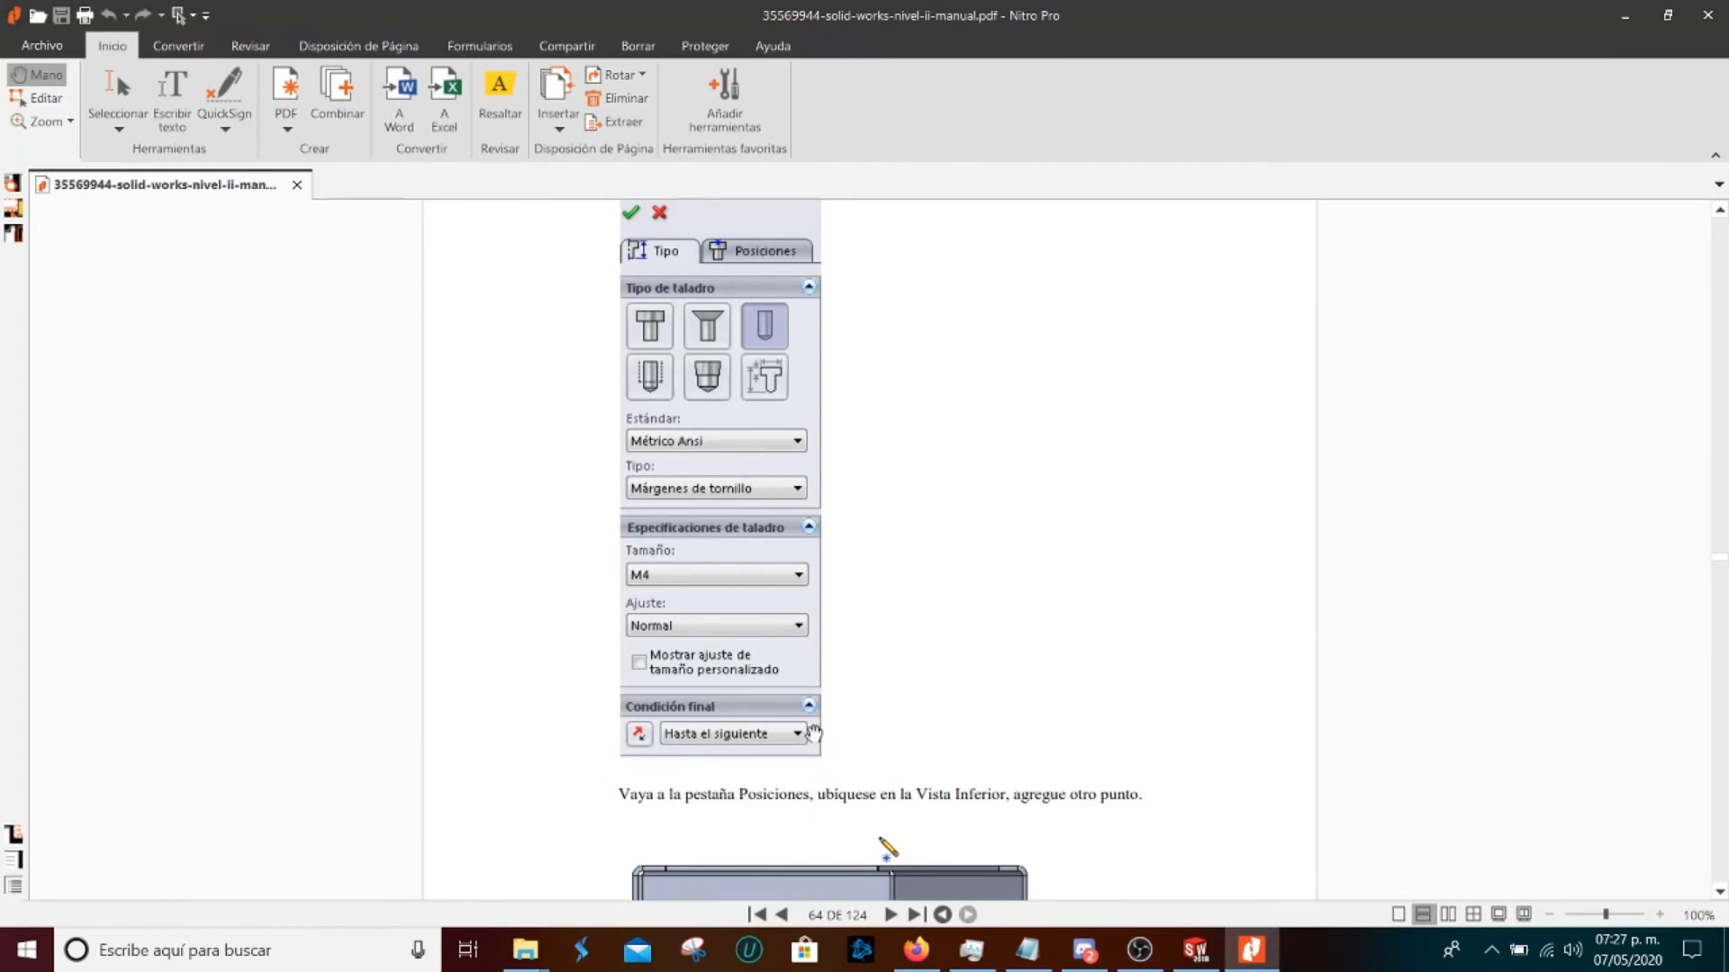
{"action": "left_click", "coordinate": [1195, 950]}
{"action": "left_click", "coordinate": [150, 543]}
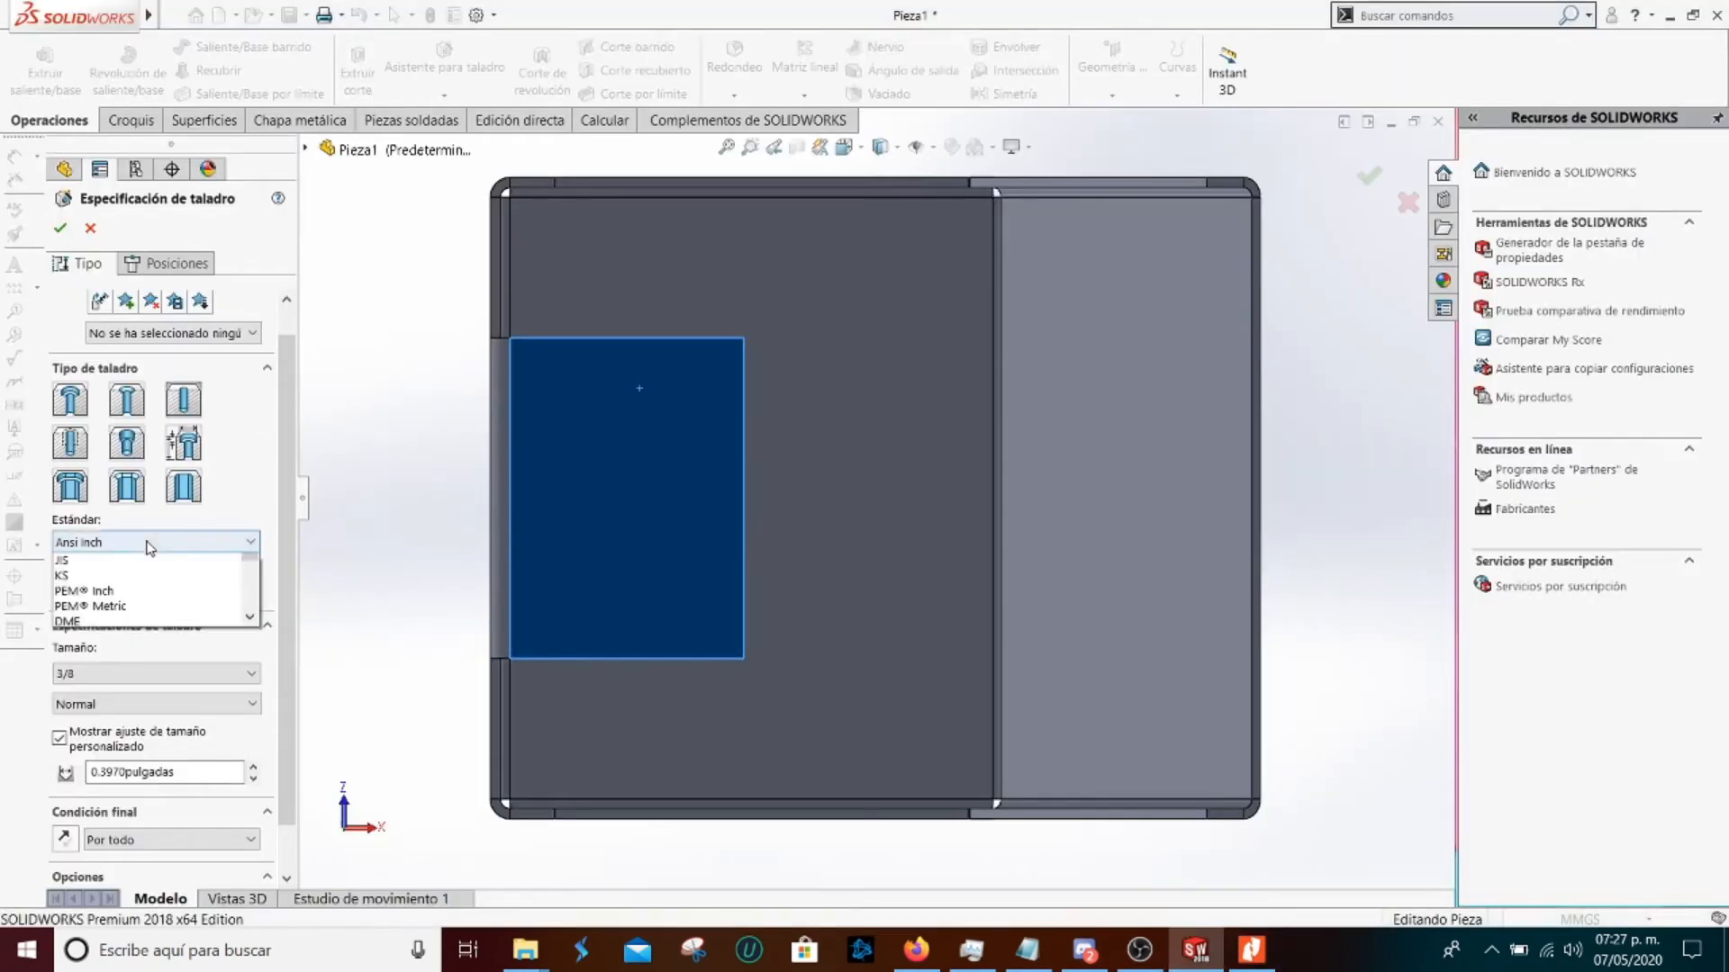
{"action": "left_click", "coordinate": [140, 560]}
{"action": "left_click", "coordinate": [102, 676]}
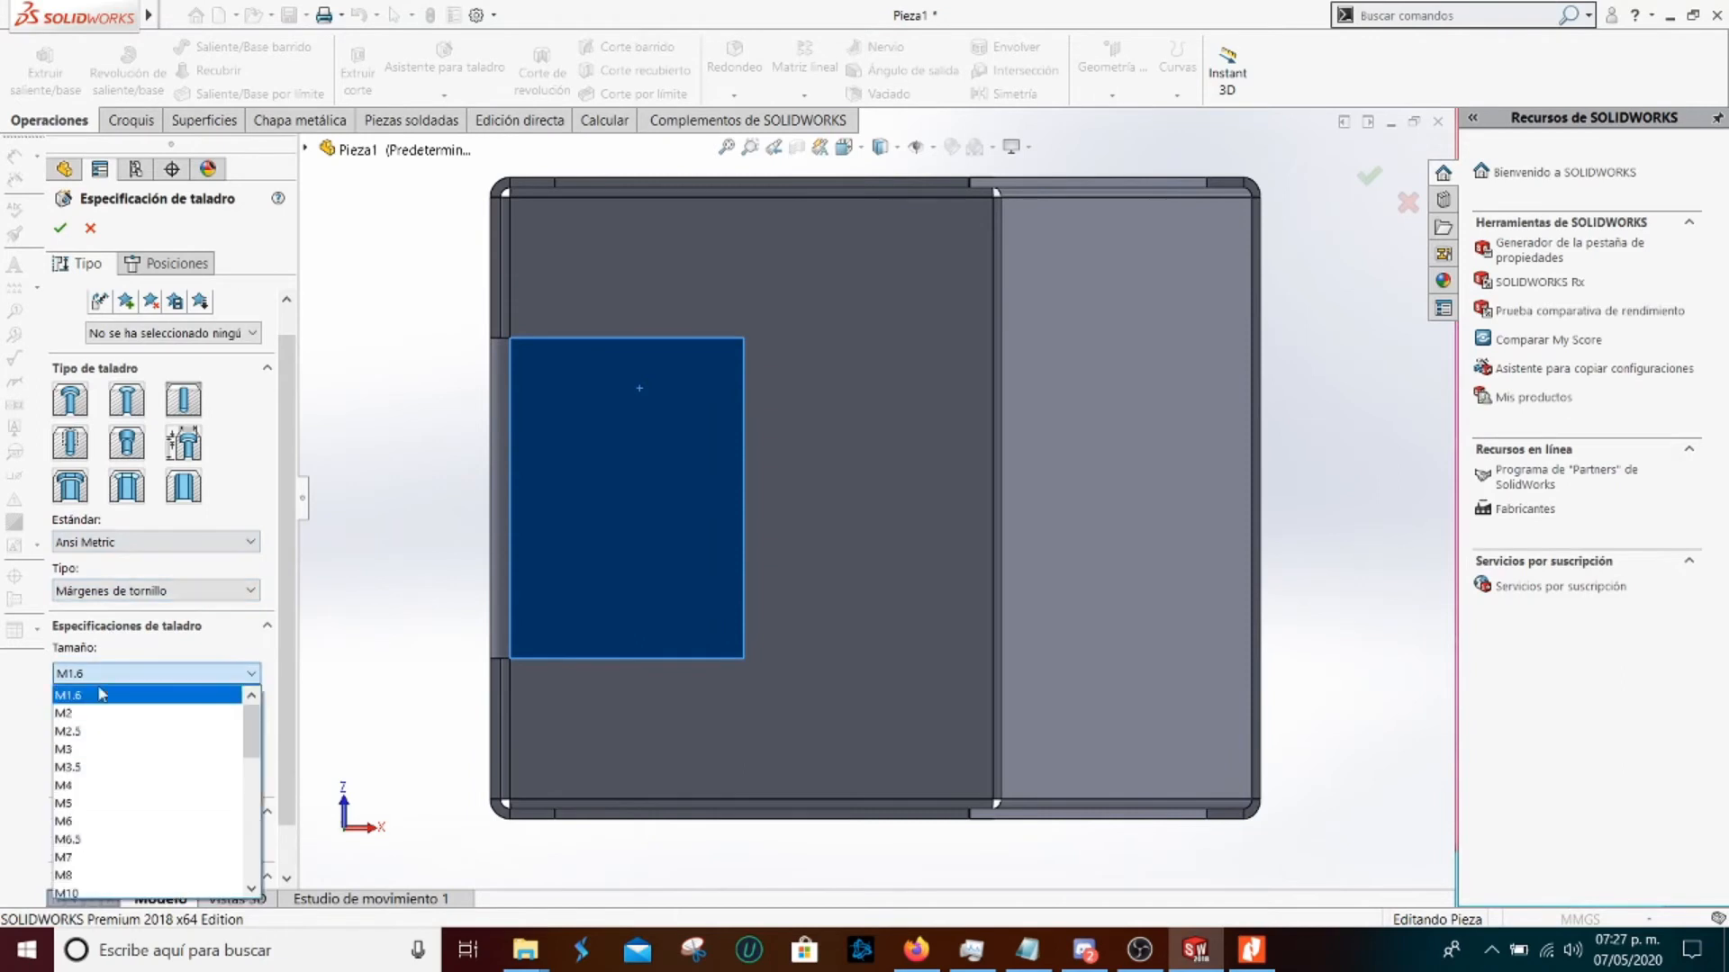
{"action": "left_click", "coordinate": [93, 786]}
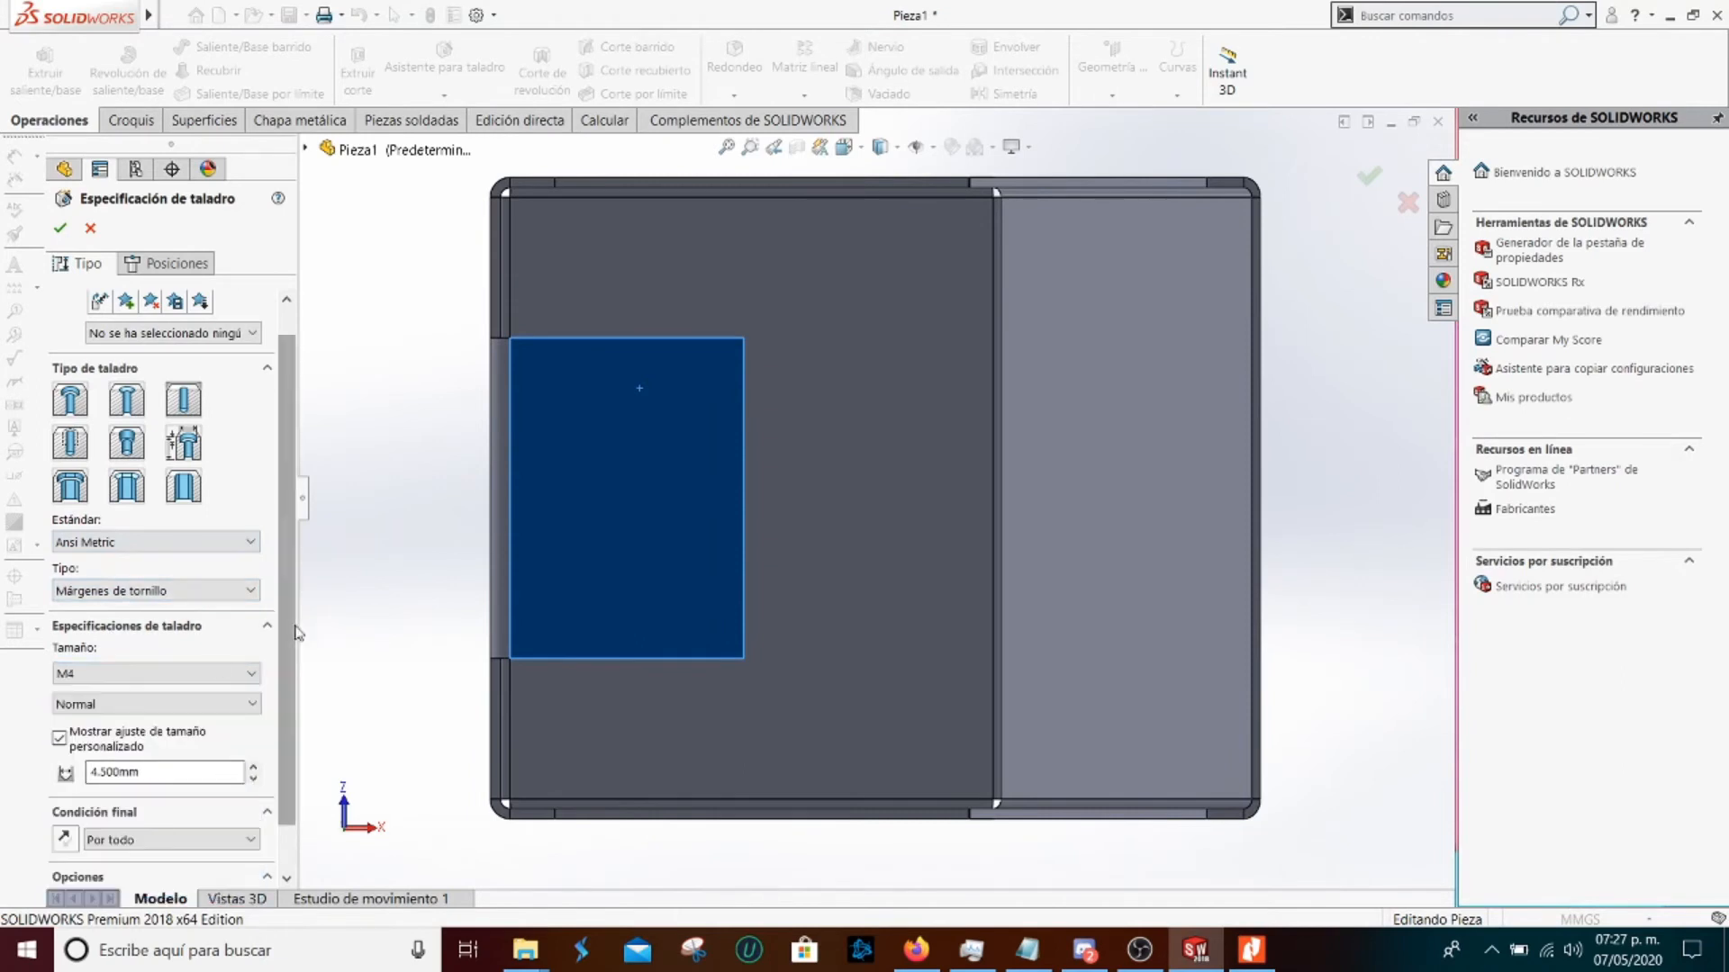
Check the end condition in the manual and set the hole's to Hasta el siguiente
{"action": "scroll", "coordinate": [298, 630], "scroll_direction": "down", "scroll_amount": 1}
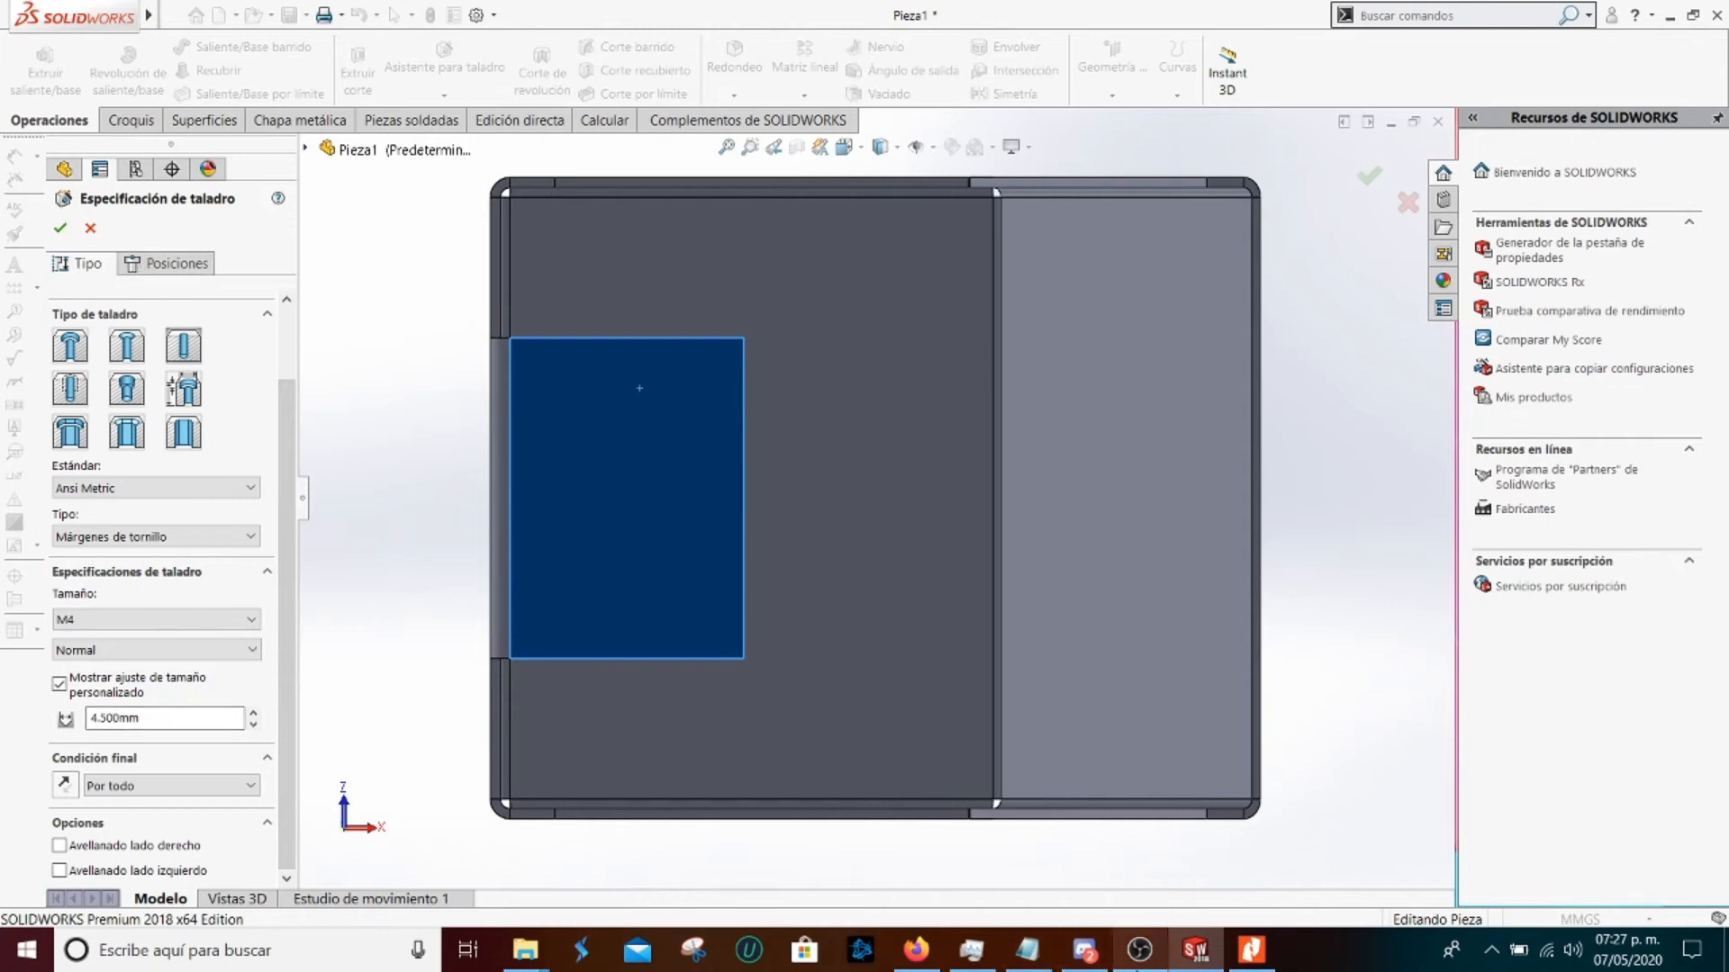
{"action": "left_click", "coordinate": [1251, 951]}
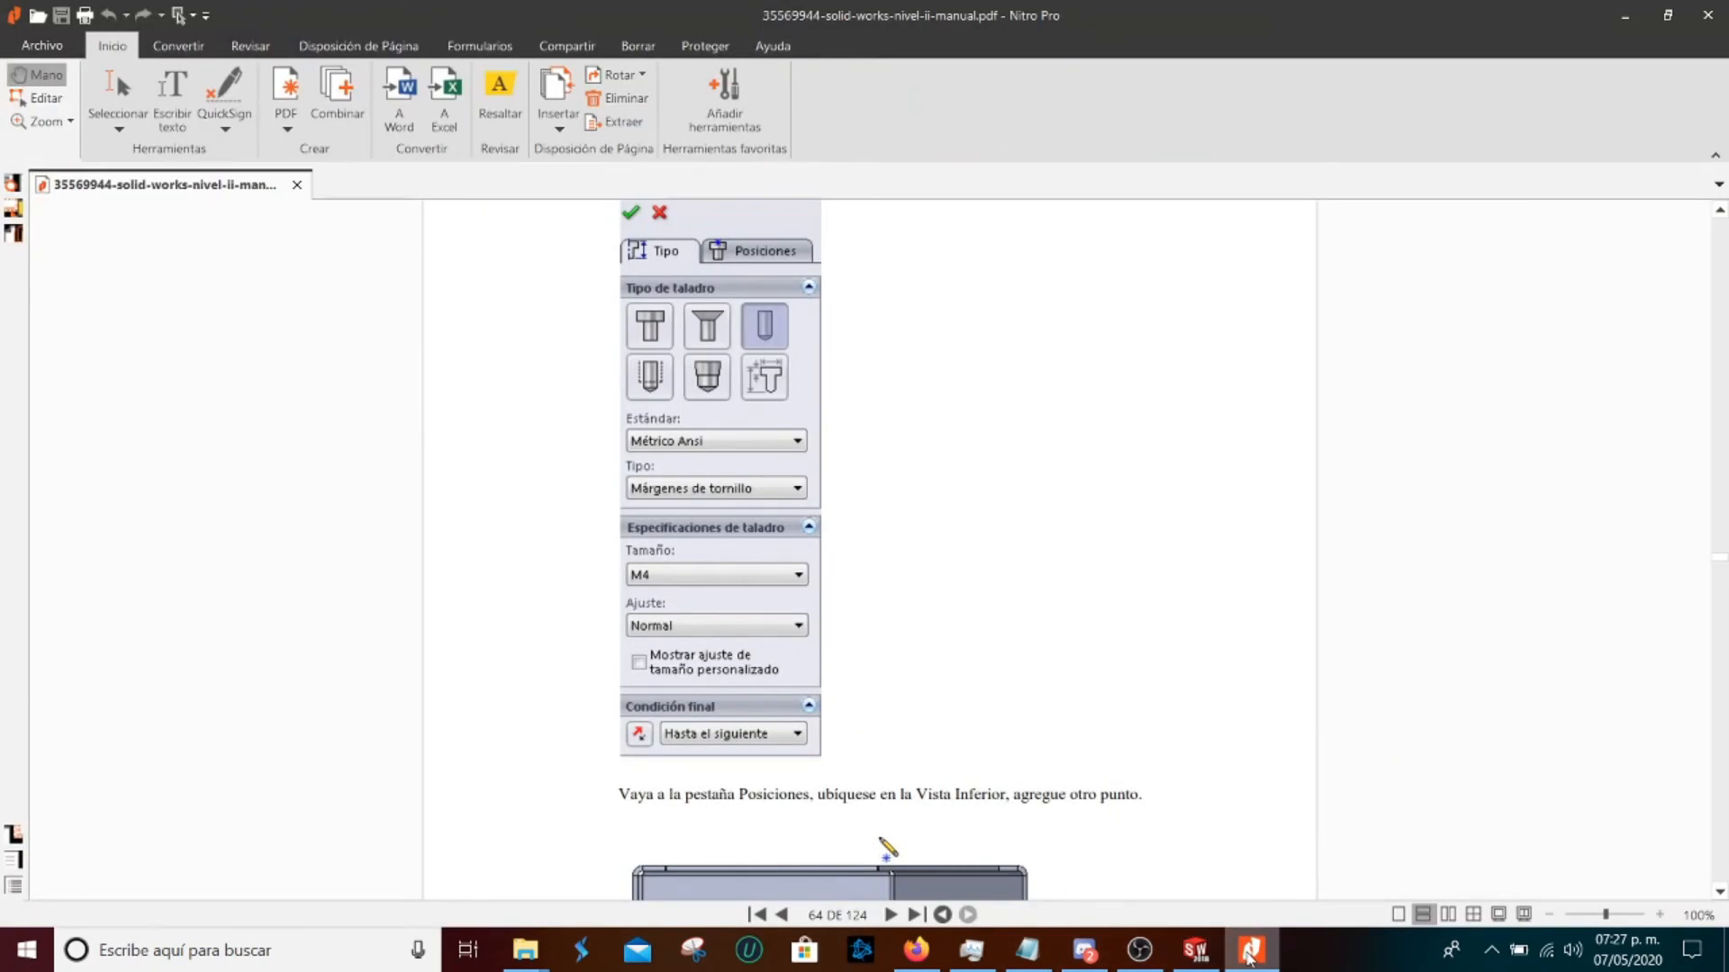
{"action": "left_click", "coordinate": [1251, 951]}
{"action": "left_click", "coordinate": [124, 786]}
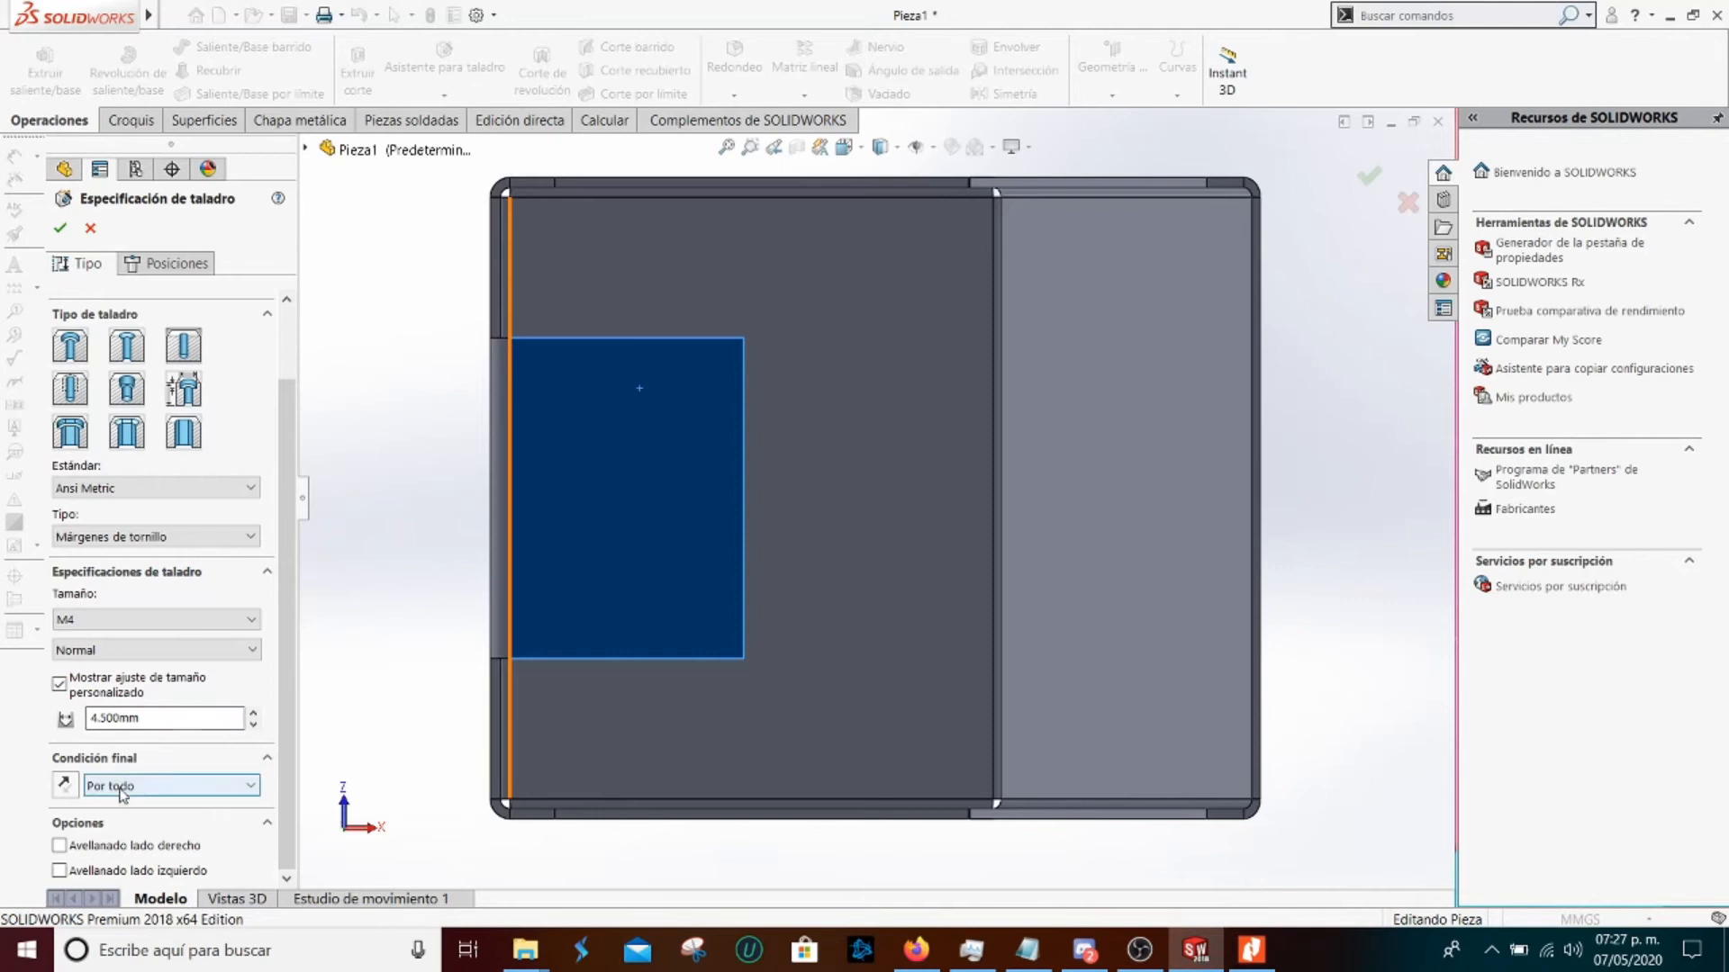
{"action": "left_click", "coordinate": [146, 836]}
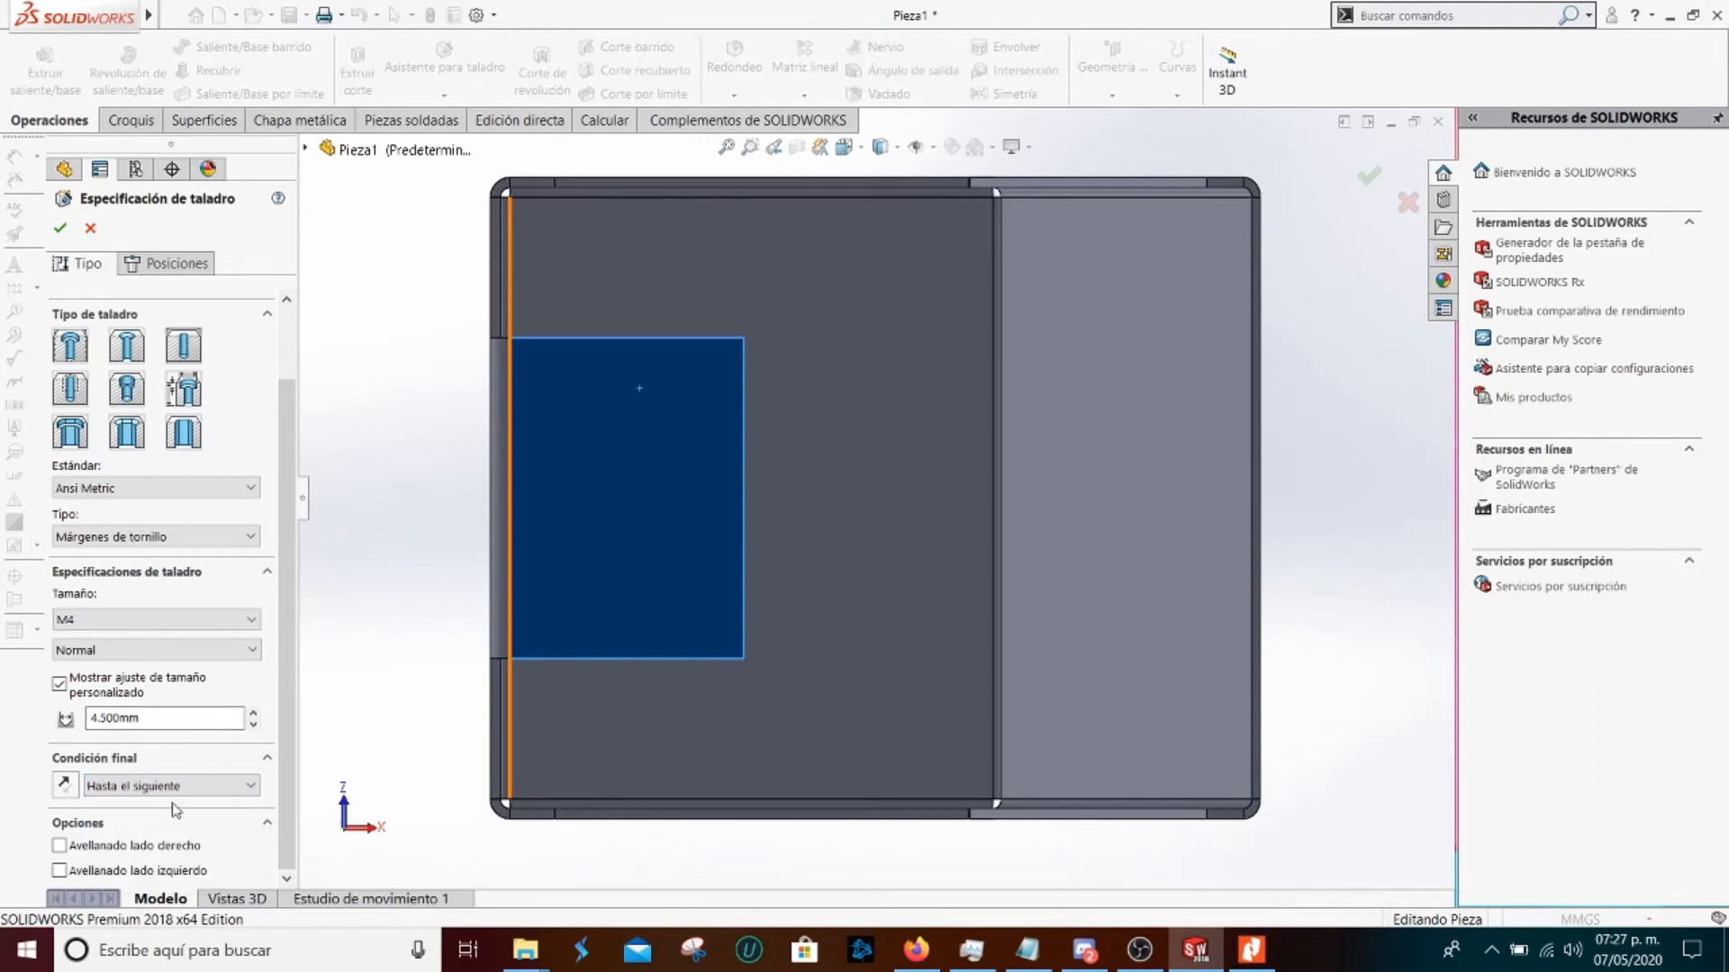
Place two hole points on the tab face, vertically aligned one above the other
{"action": "left_click", "coordinate": [165, 257]}
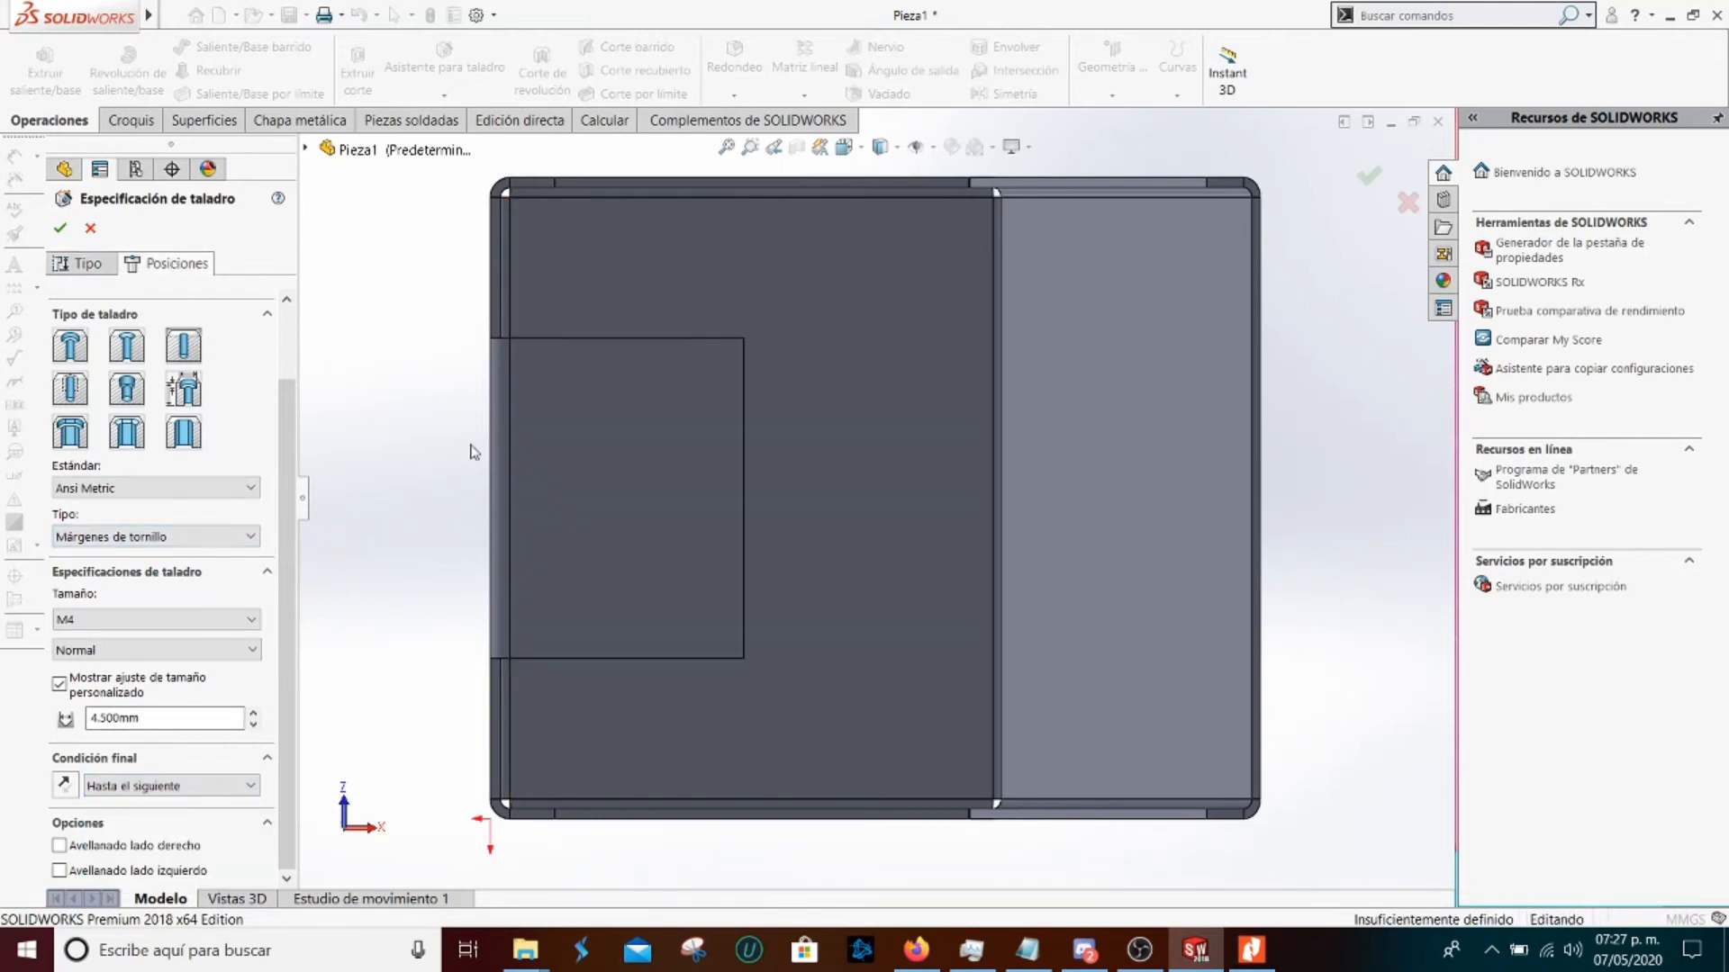
{"action": "left_click", "coordinate": [613, 399]}
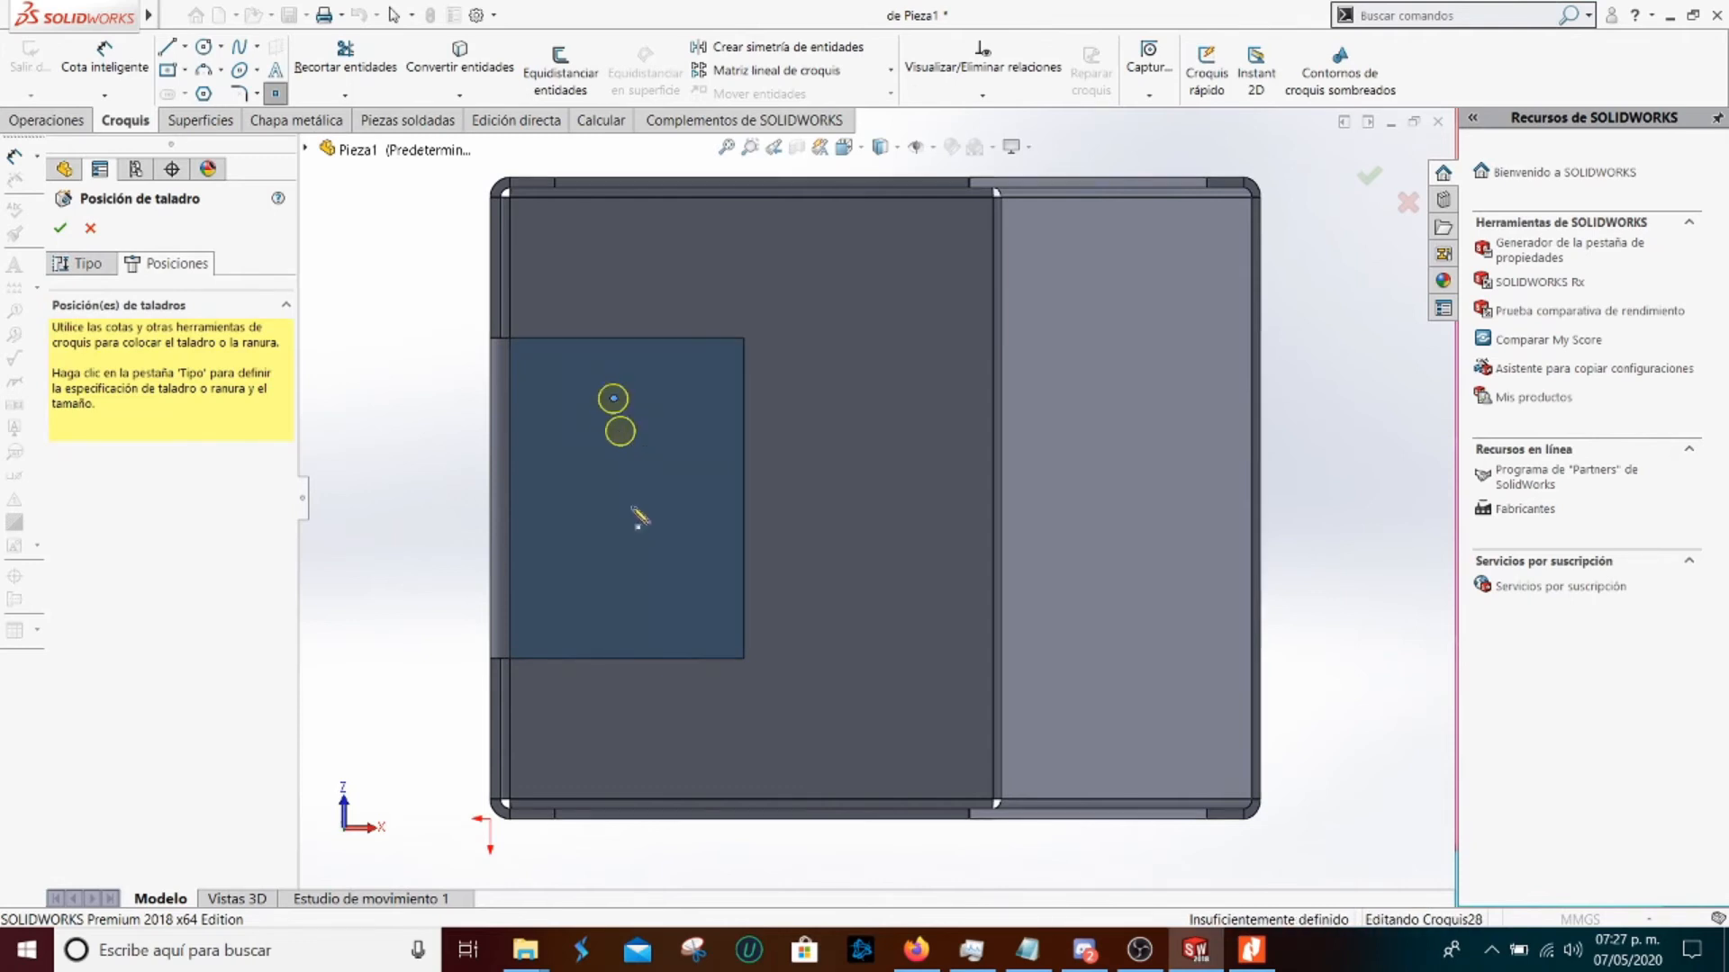
{"action": "left_click", "coordinate": [613, 576]}
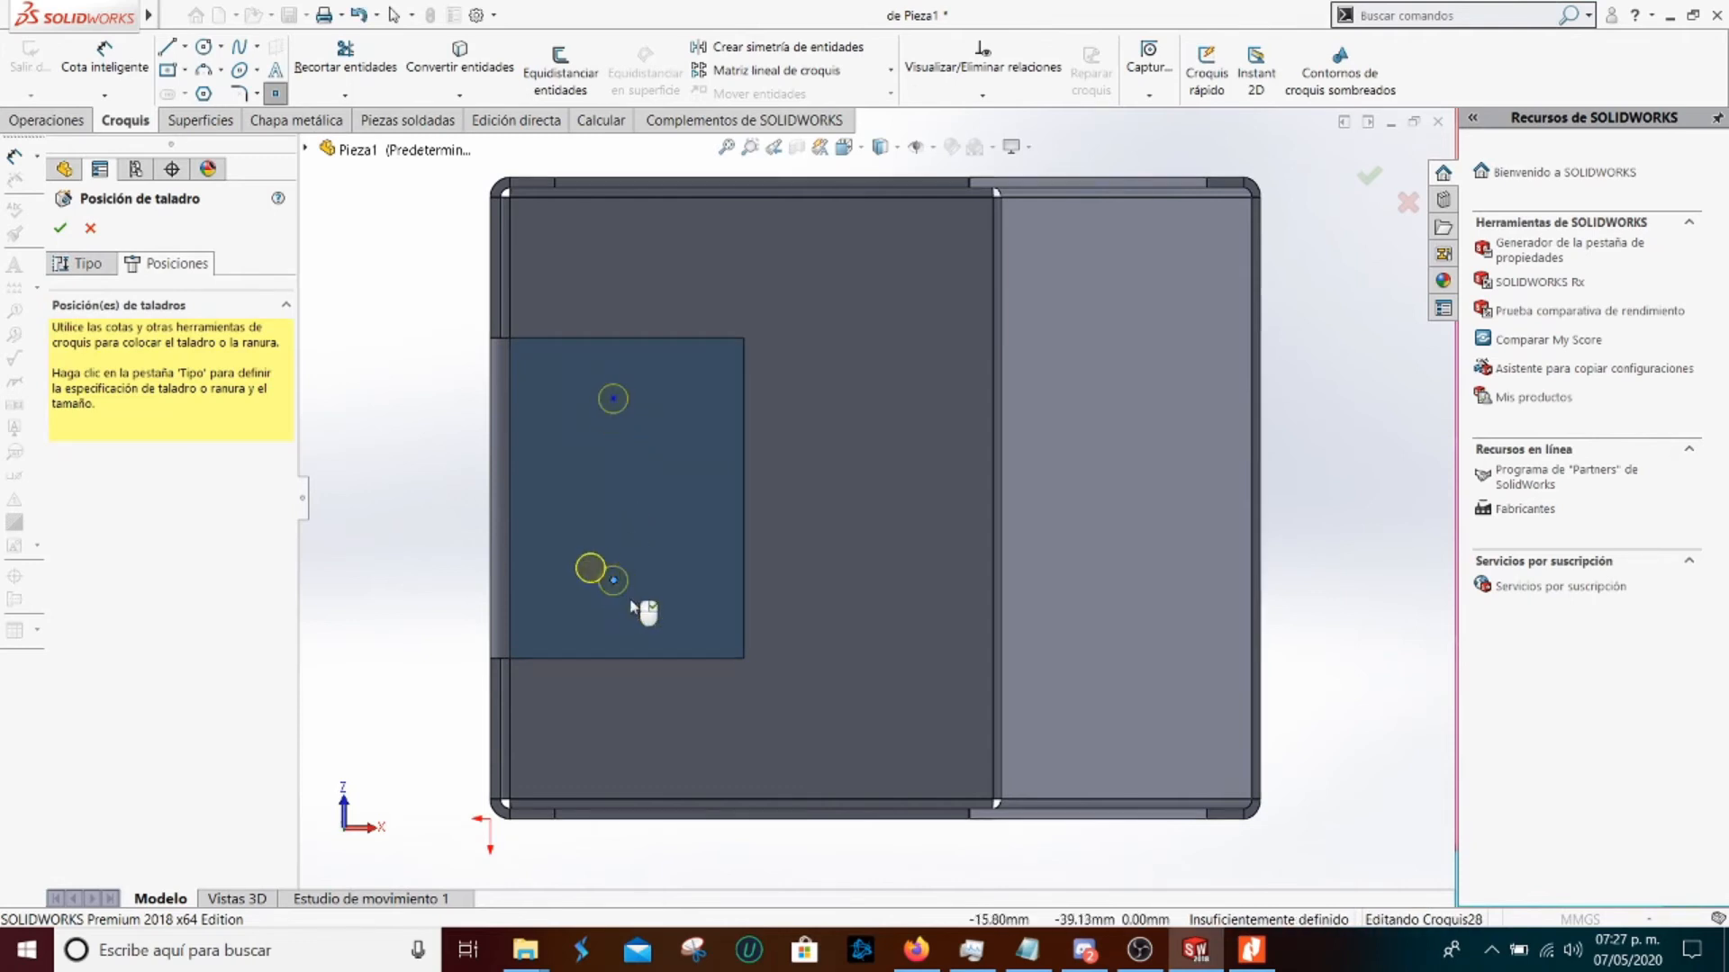
Consult the manual's construction line drawing and draw a horizontal construction line across the tab's middle, from its free edge to the bend edge
{"action": "left_click", "coordinate": [1252, 950]}
{"action": "scroll", "coordinate": [1009, 719], "scroll_direction": "down", "scroll_amount": 15}
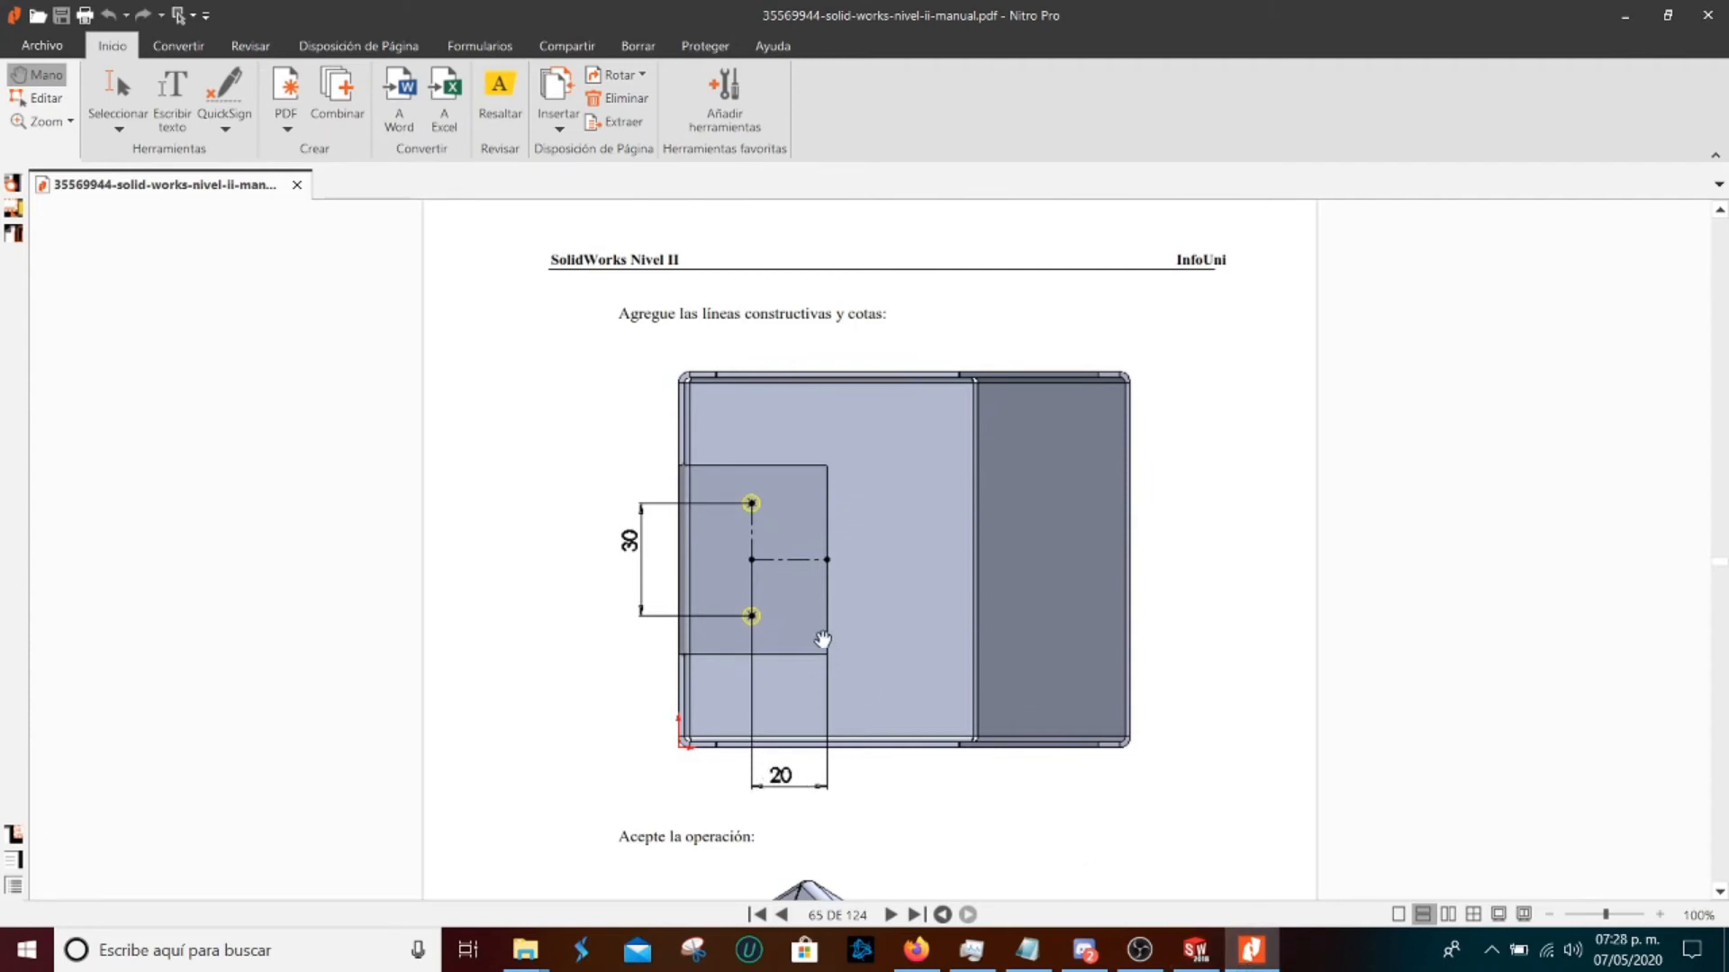
{"action": "left_click", "coordinate": [1194, 949]}
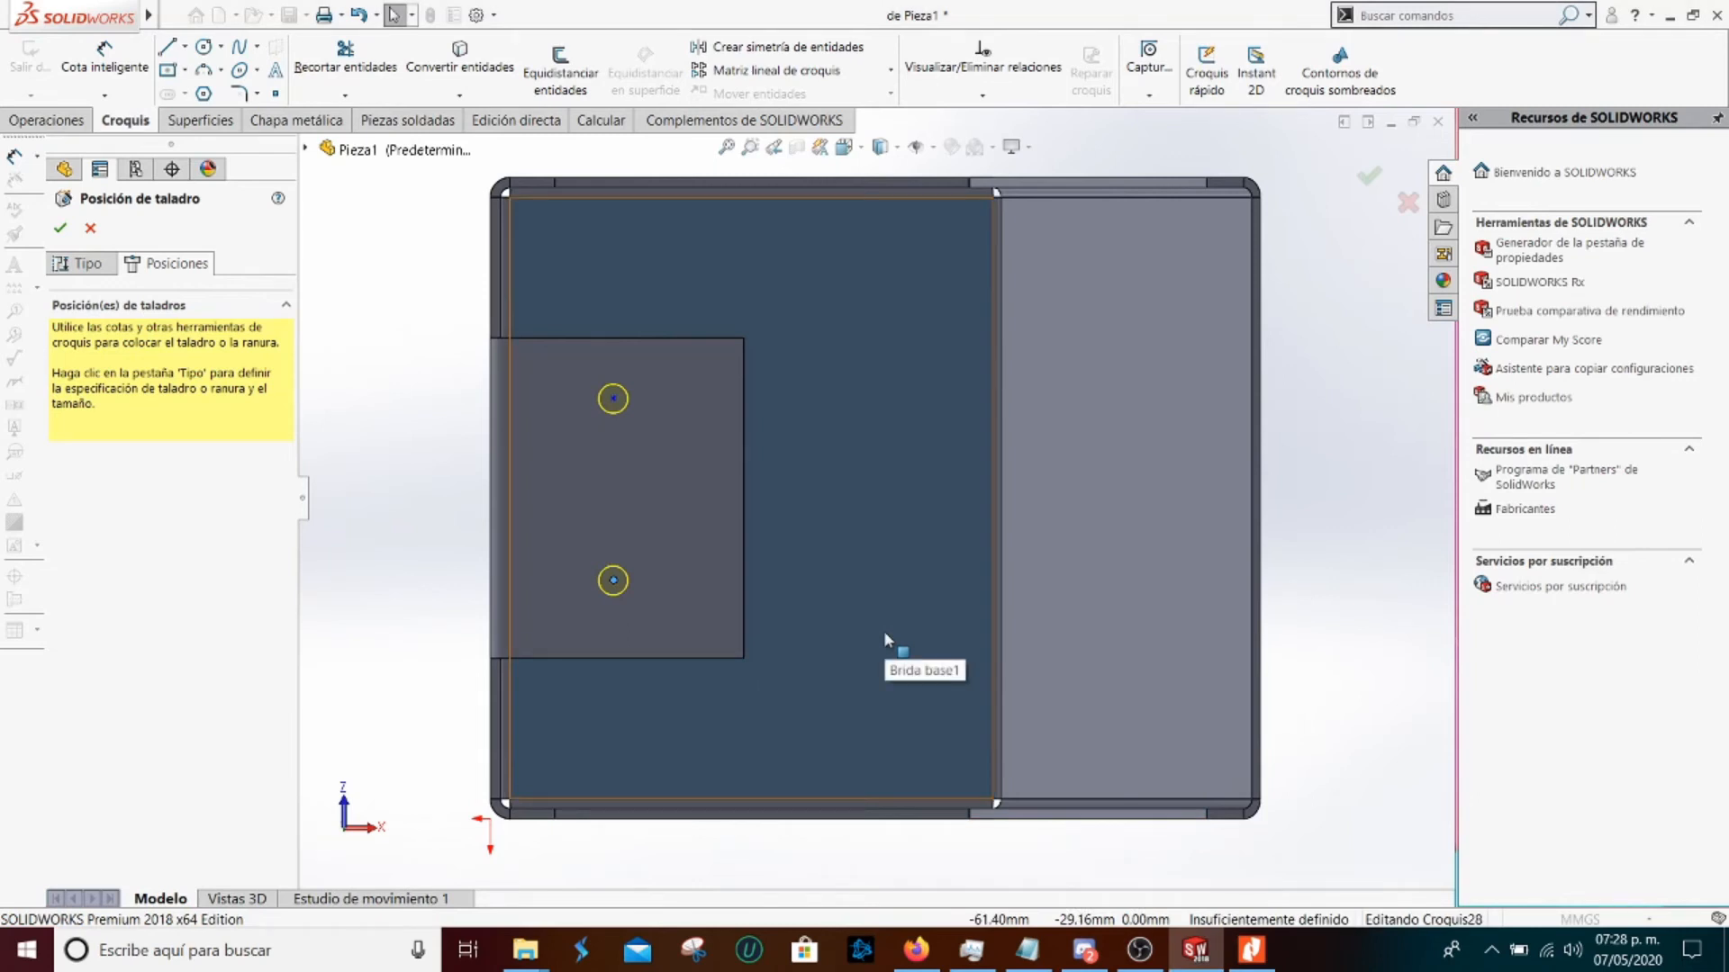
{"action": "left_click", "coordinate": [184, 47]}
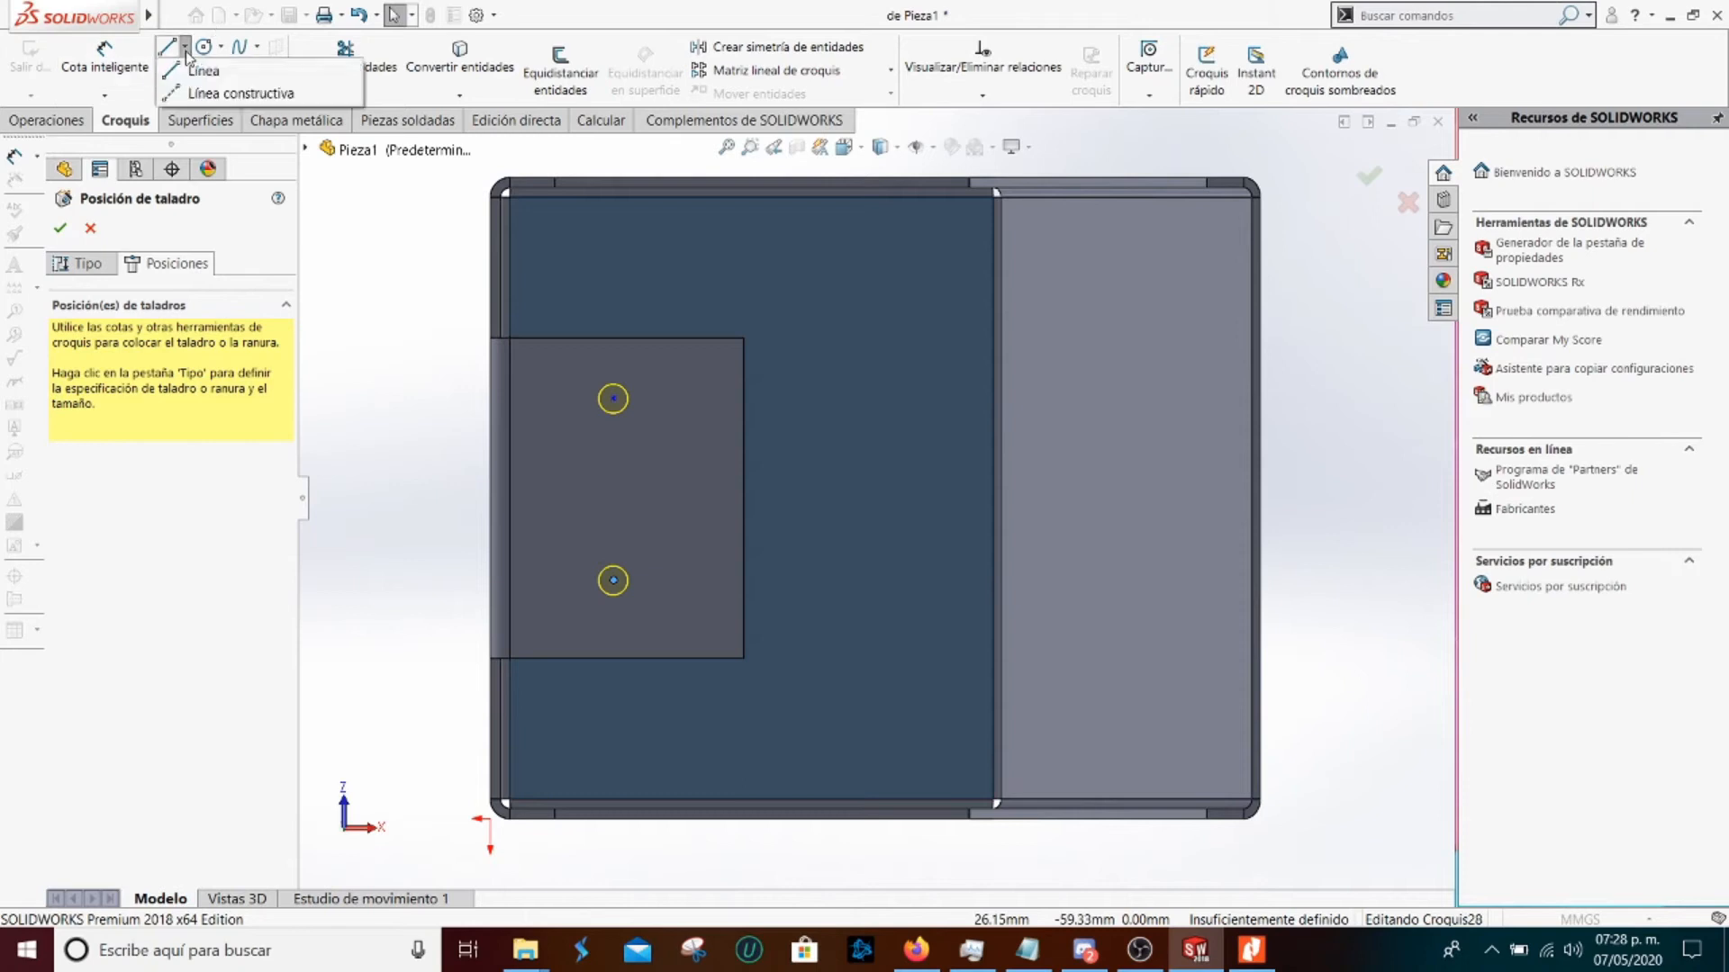
{"action": "left_click", "coordinate": [204, 93]}
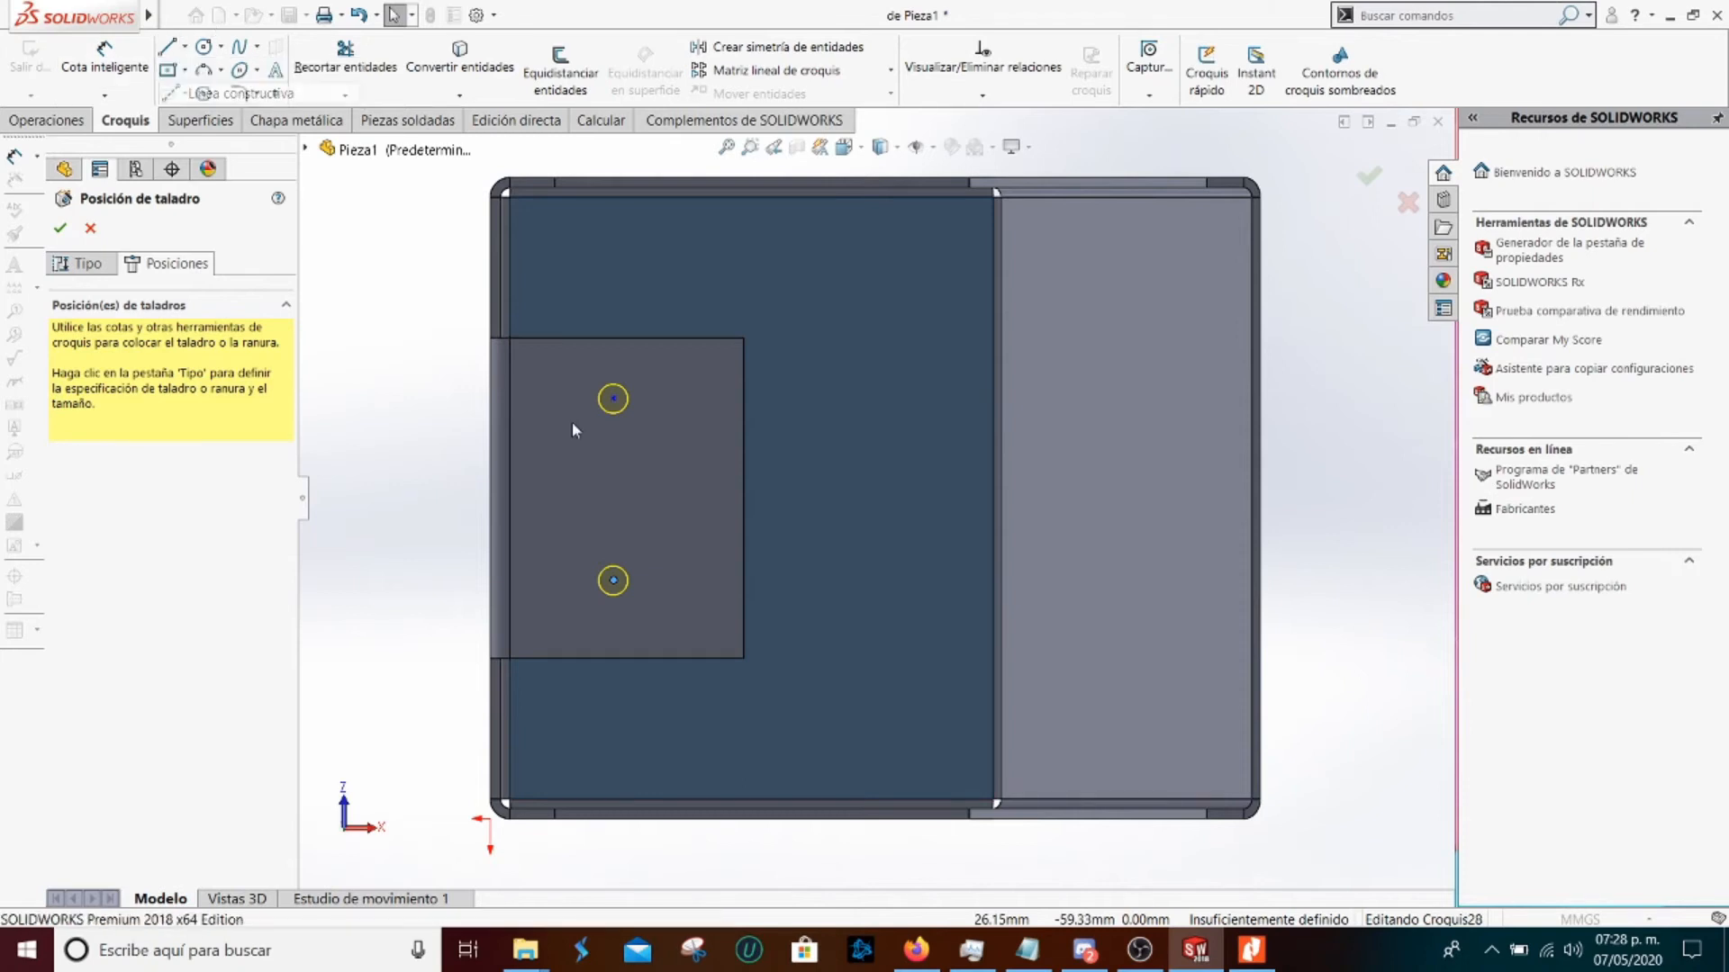
{"action": "left_click", "coordinate": [743, 497]}
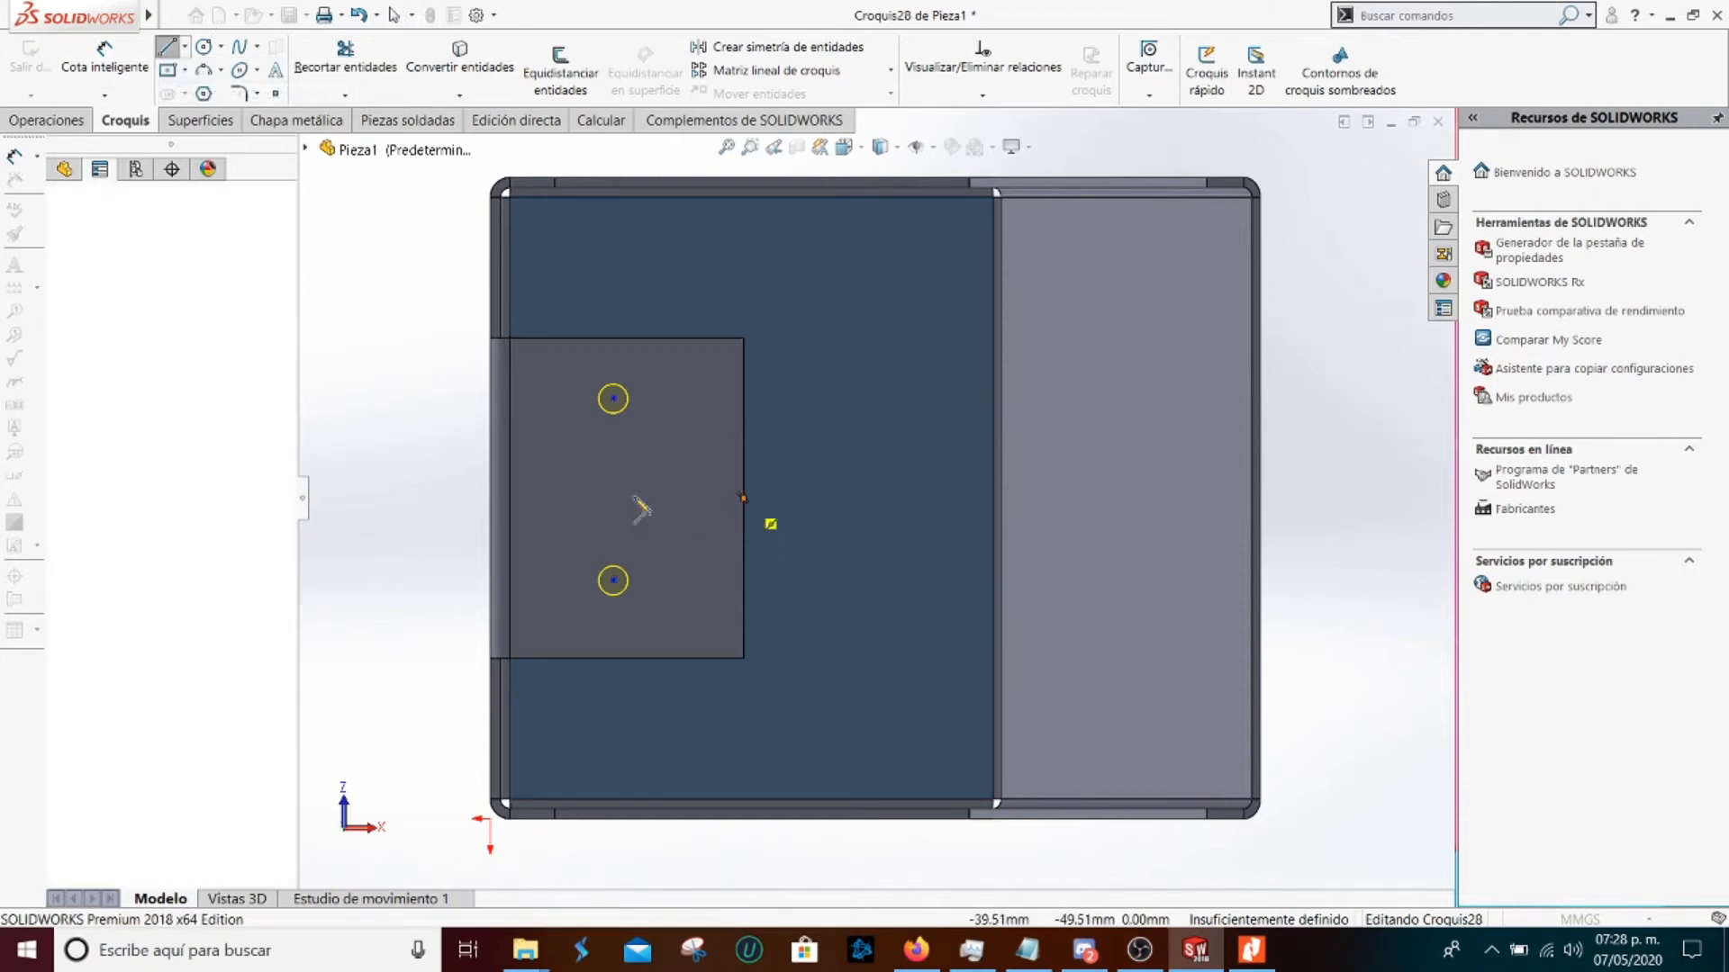
{"action": "left_click", "coordinate": [510, 497]}
{"action": "key", "text": "Escape"}
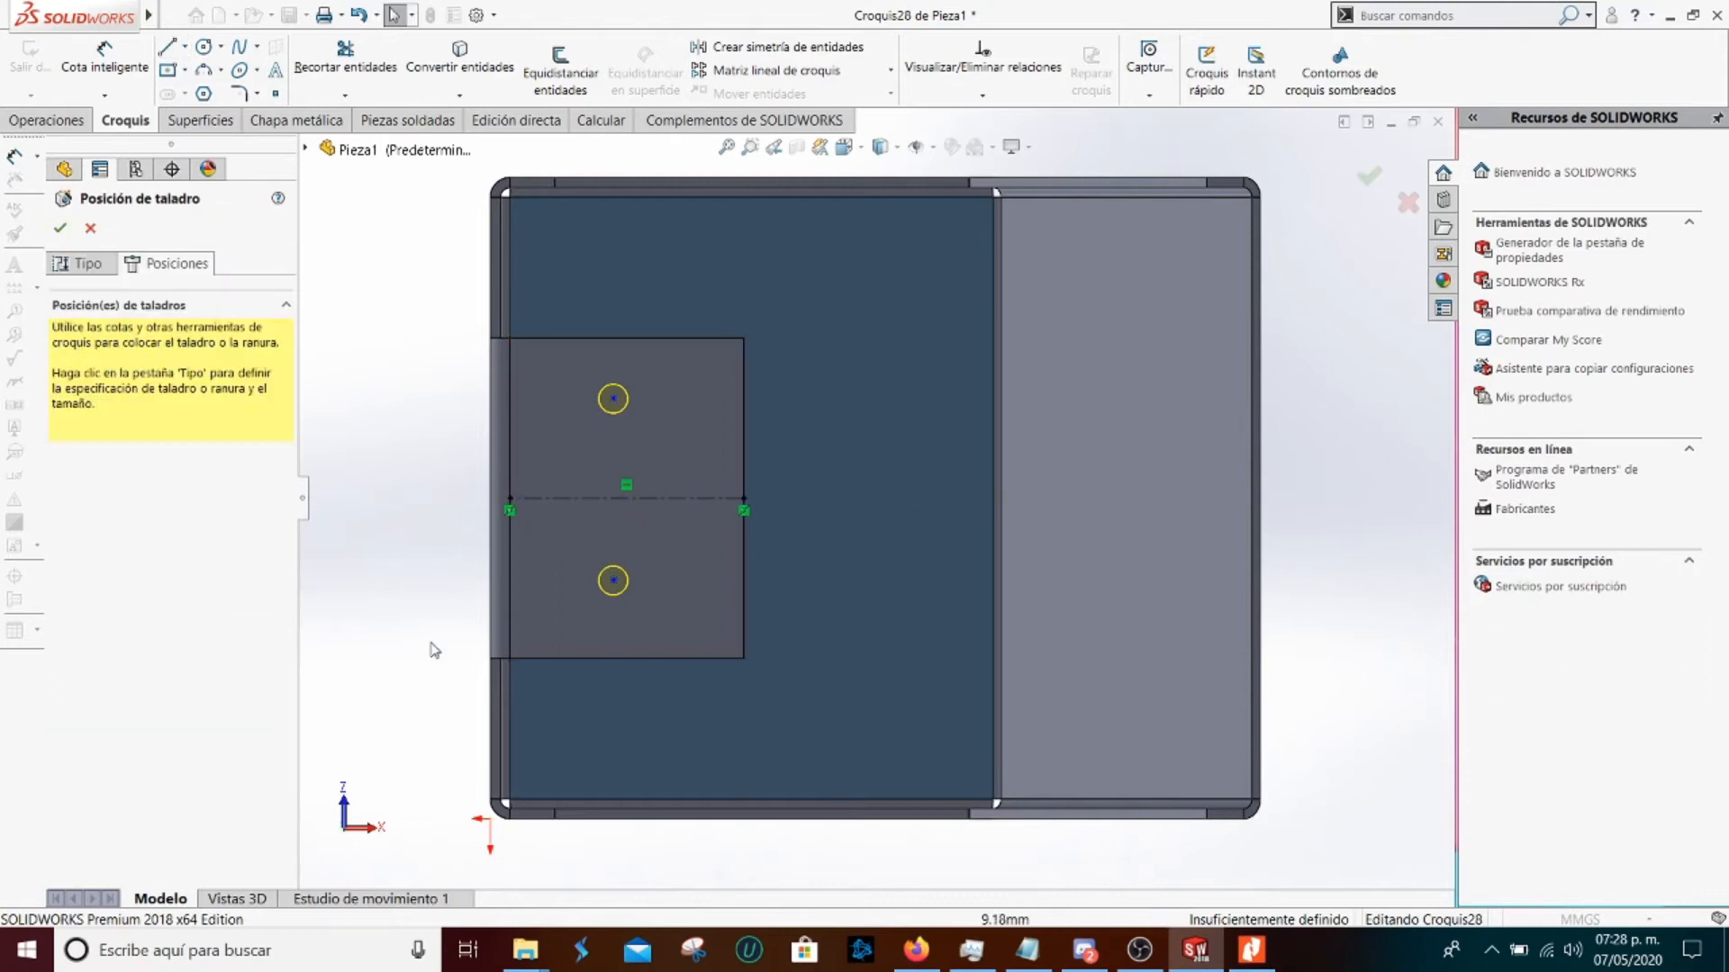
Check the hole spacing in the manual and dimension the distance between the two hole points as 30 mm
{"action": "right_click_drag", "start_coordinate": [430, 641], "coordinate": [432, 484]}
{"action": "left_click", "coordinate": [613, 580]}
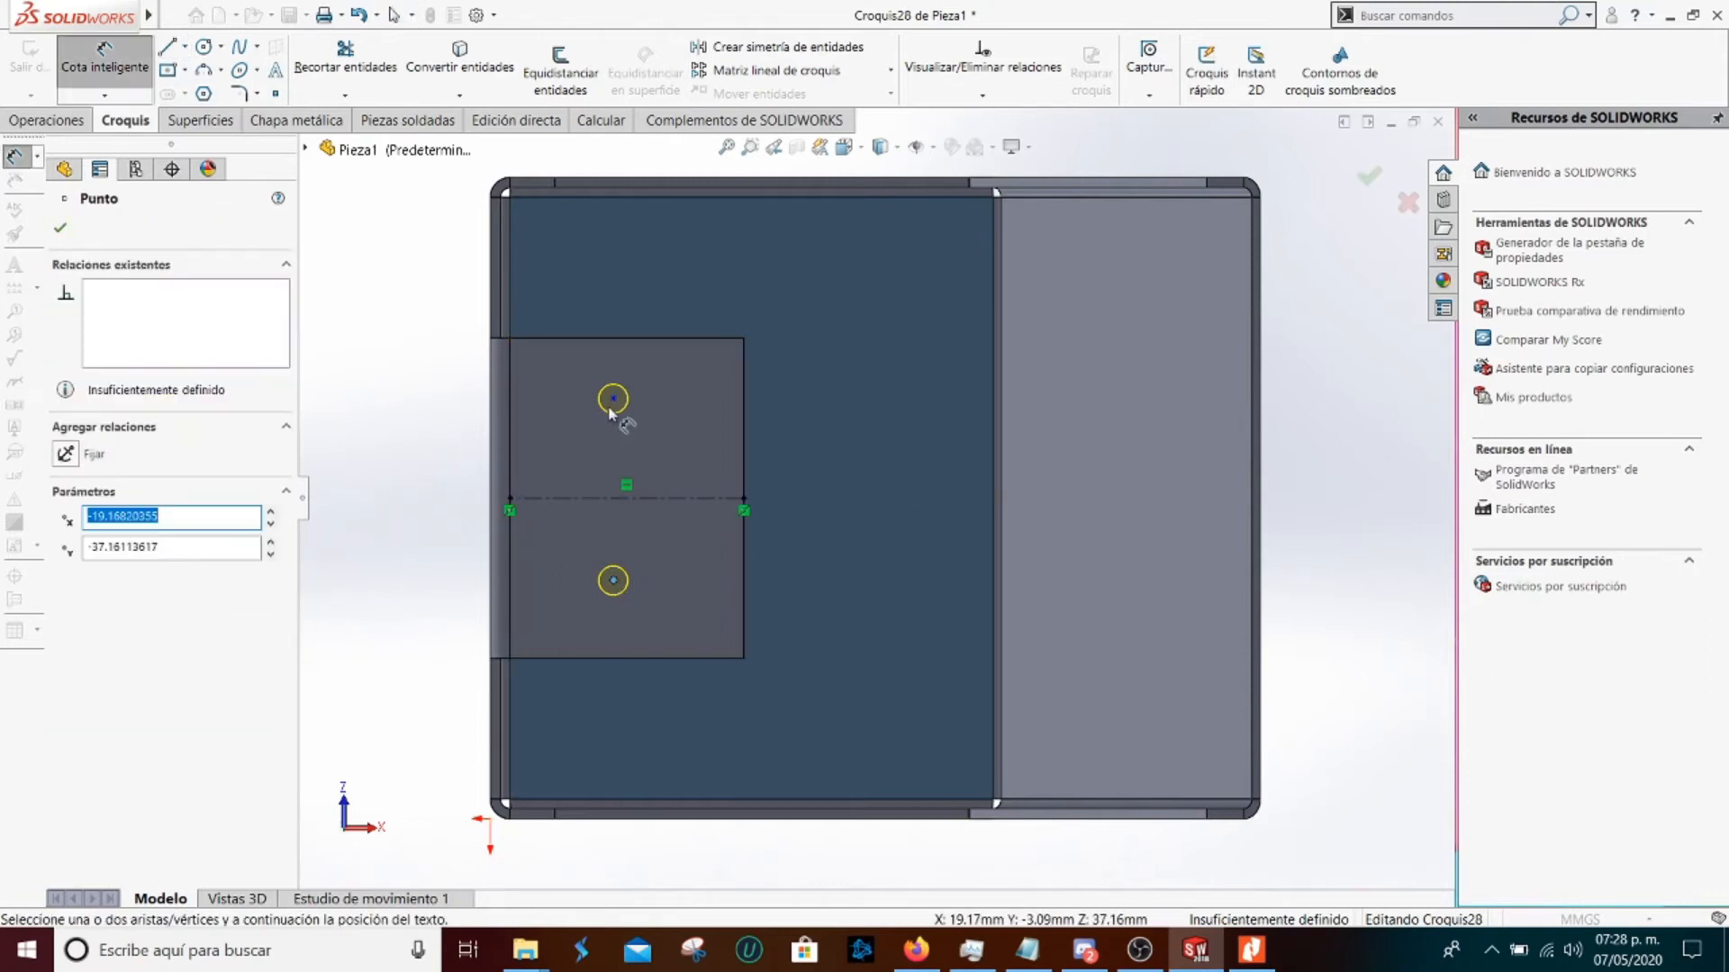
{"action": "left_click", "coordinate": [613, 398]}
{"action": "left_click", "coordinate": [402, 457]}
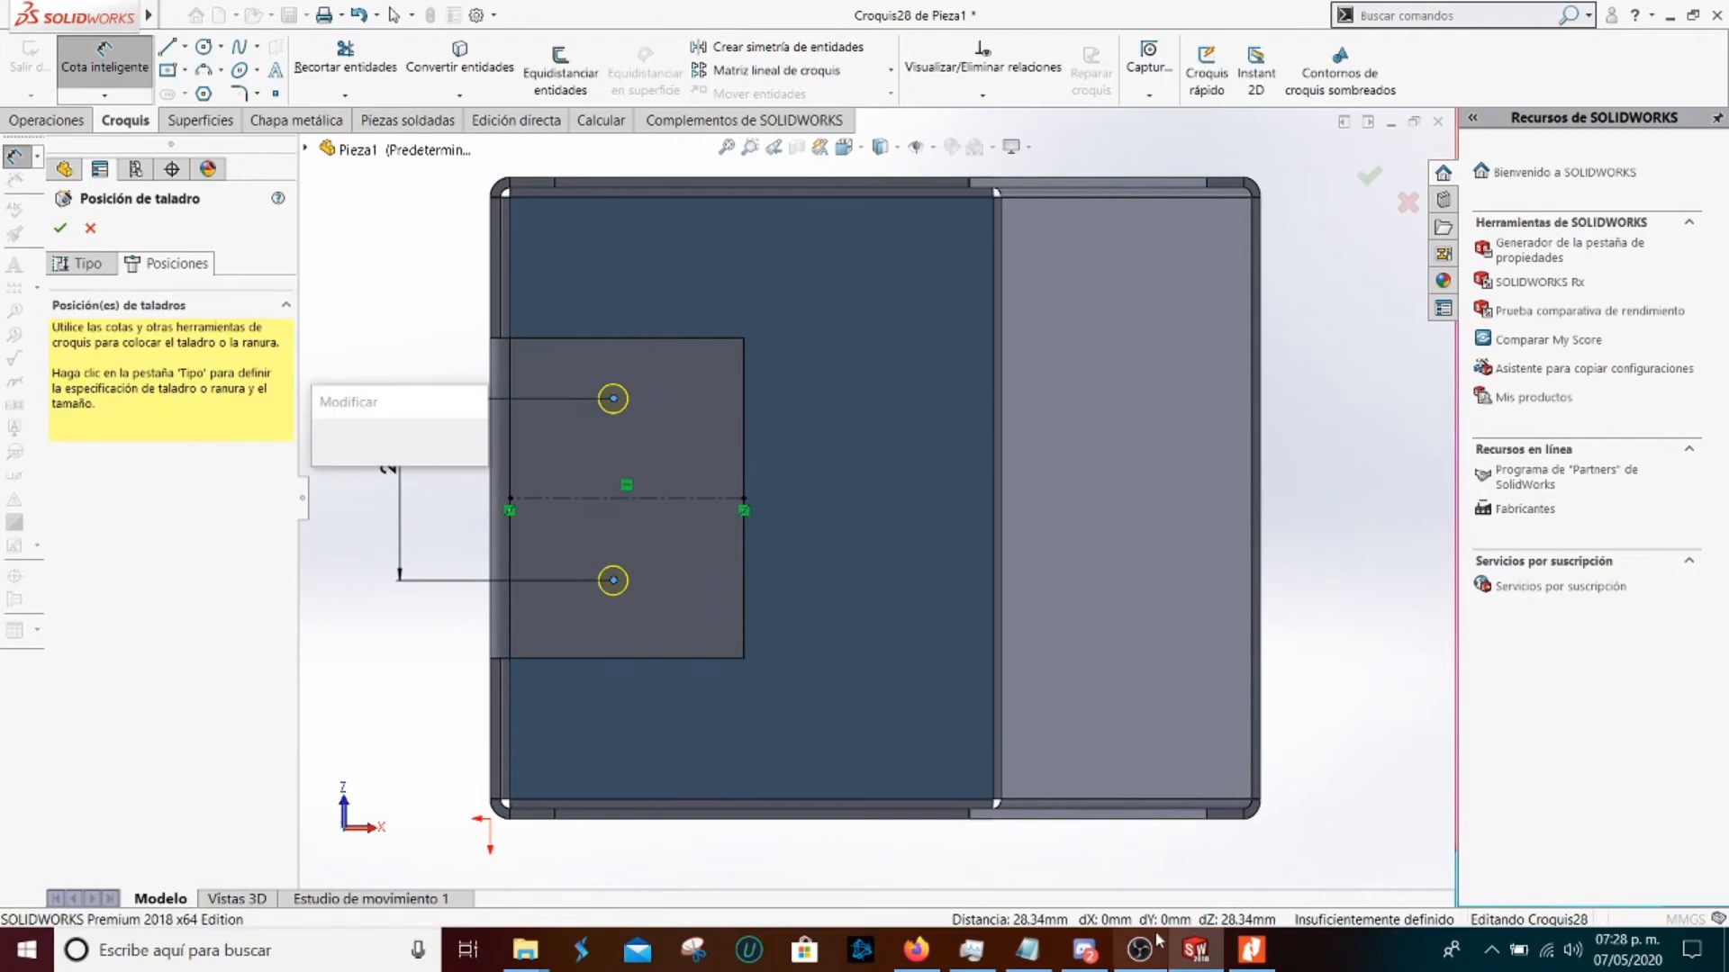
{"action": "left_click", "coordinate": [1246, 950]}
{"action": "left_click", "coordinate": [1247, 950]}
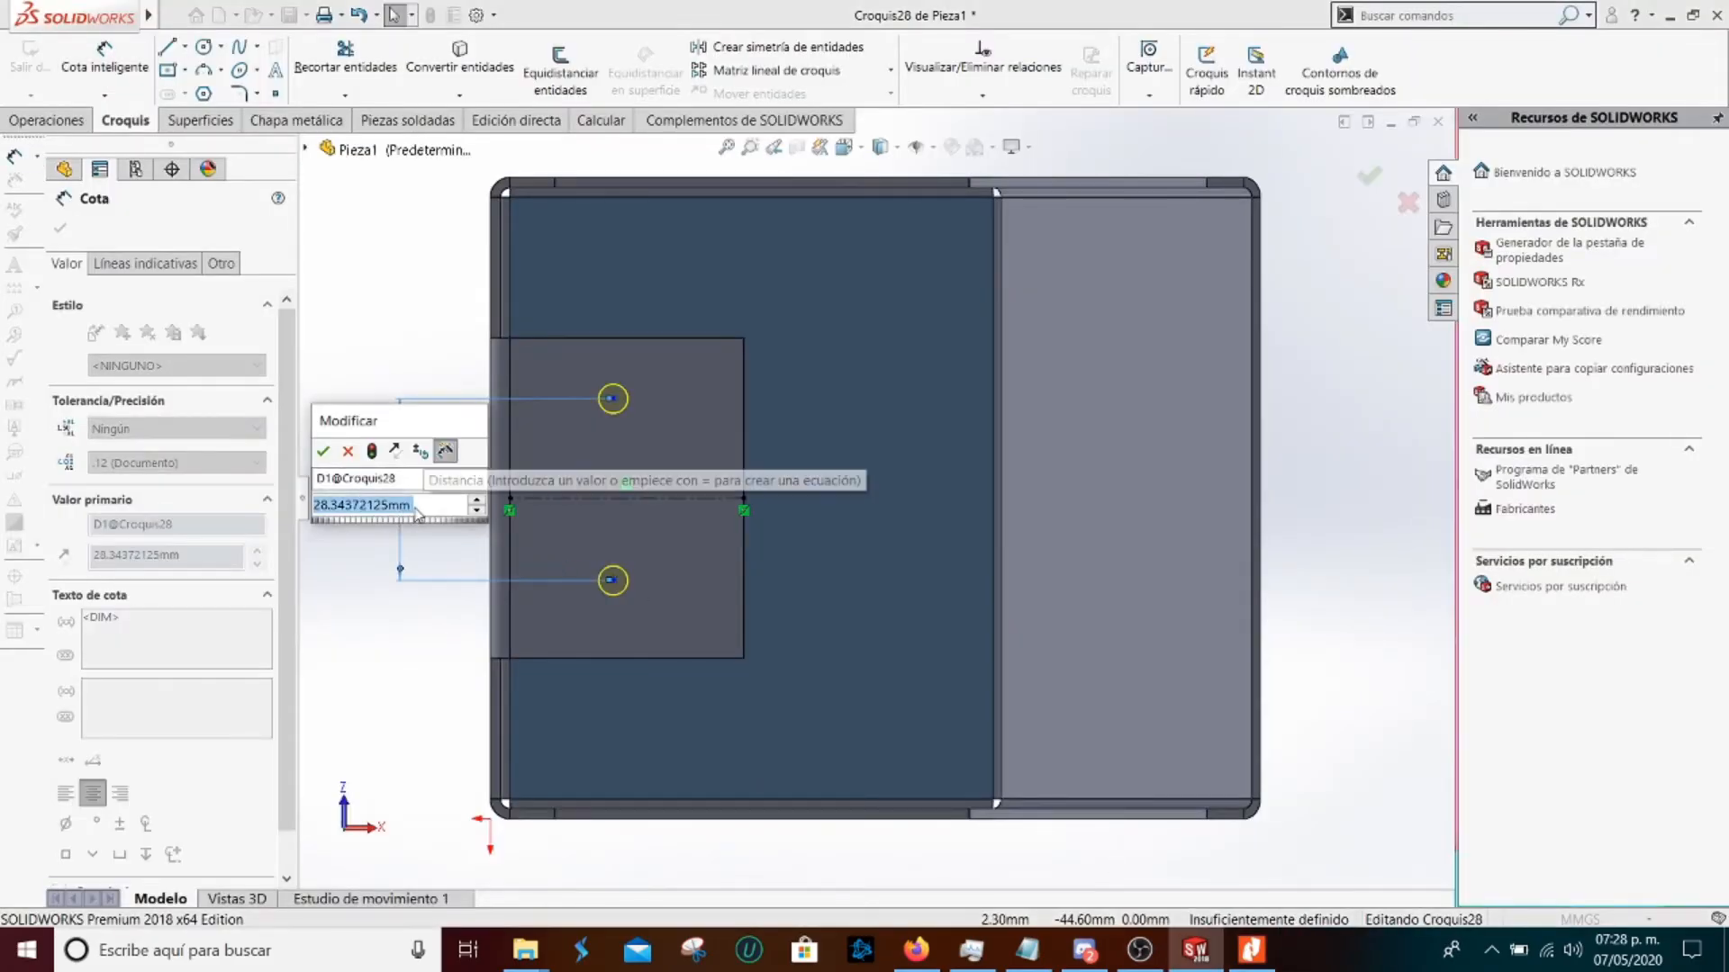
{"action": "key", "text": "Return"}
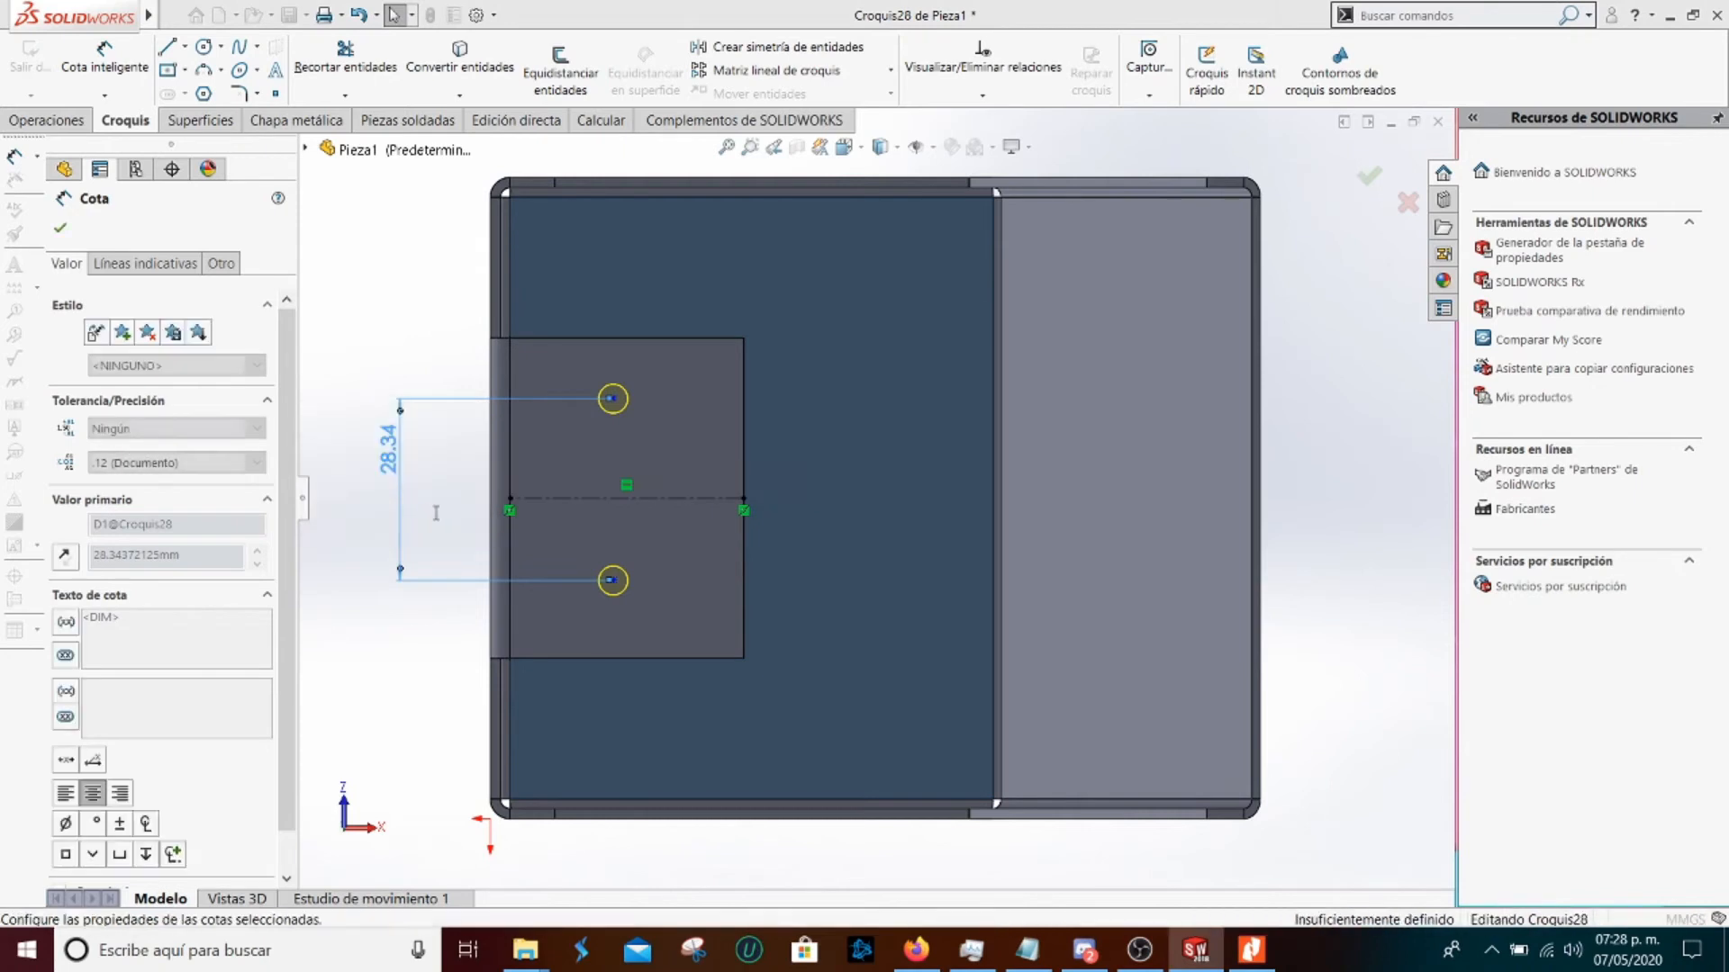
{"action": "key", "text": "Escape"}
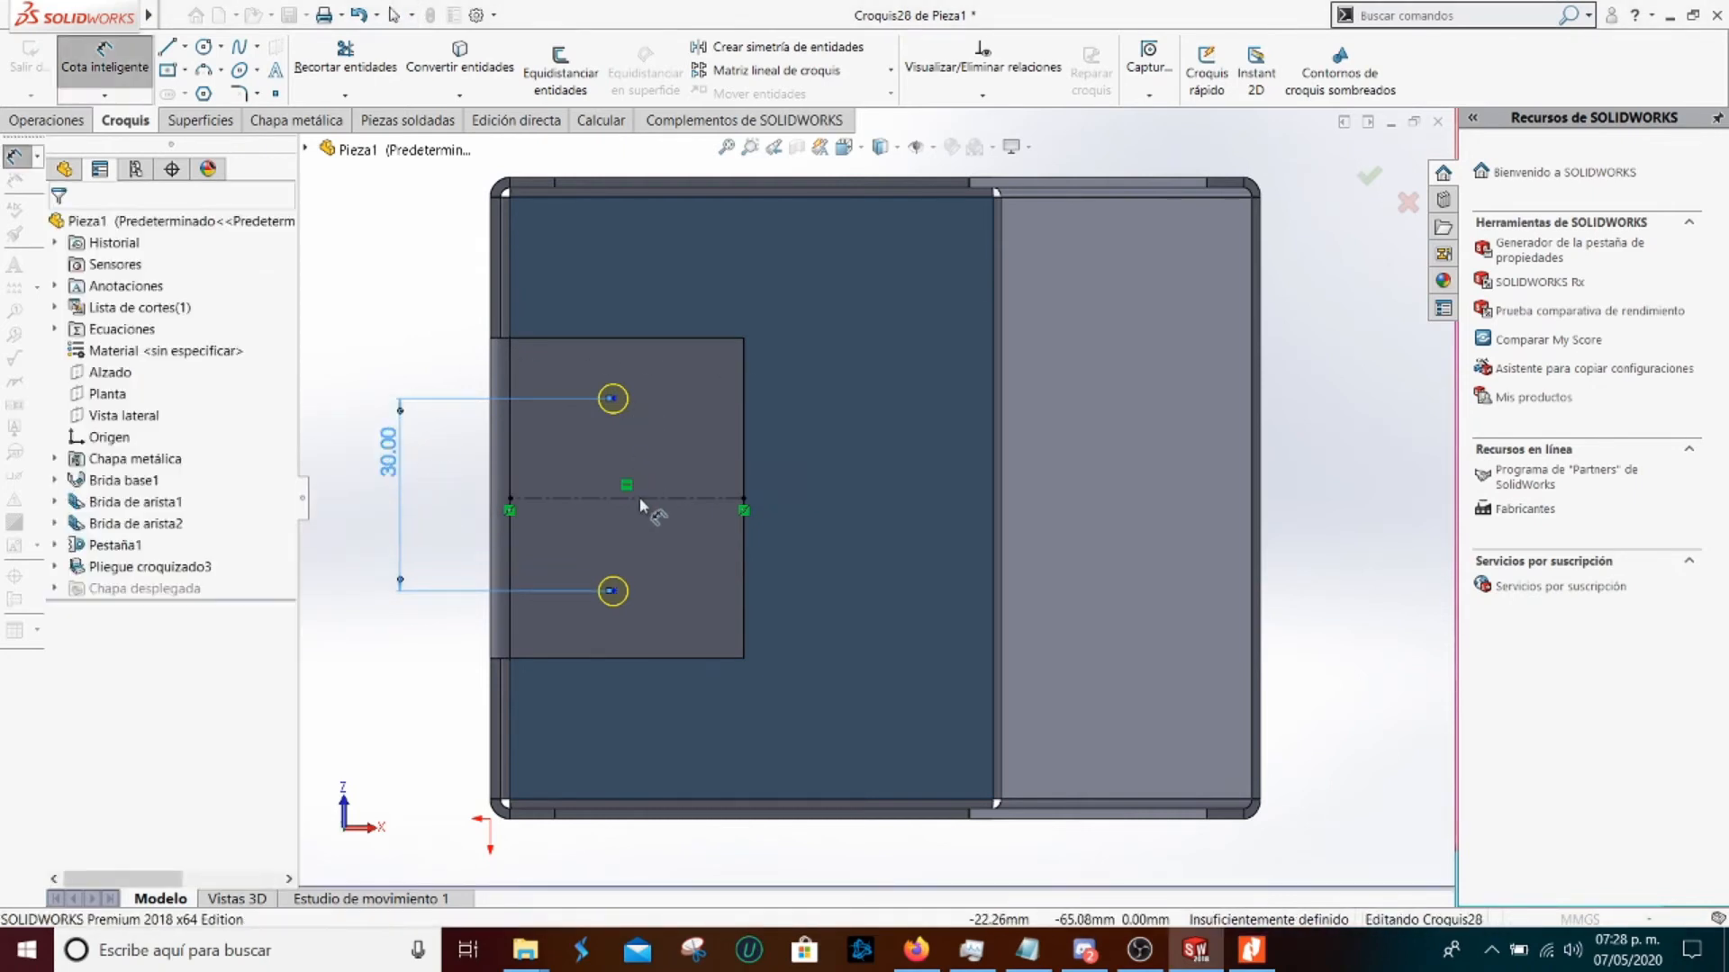
Make the two hole points symmetric about the horizontal construction line and shift them sideways to test the relation
{"action": "left_click", "coordinate": [613, 592]}
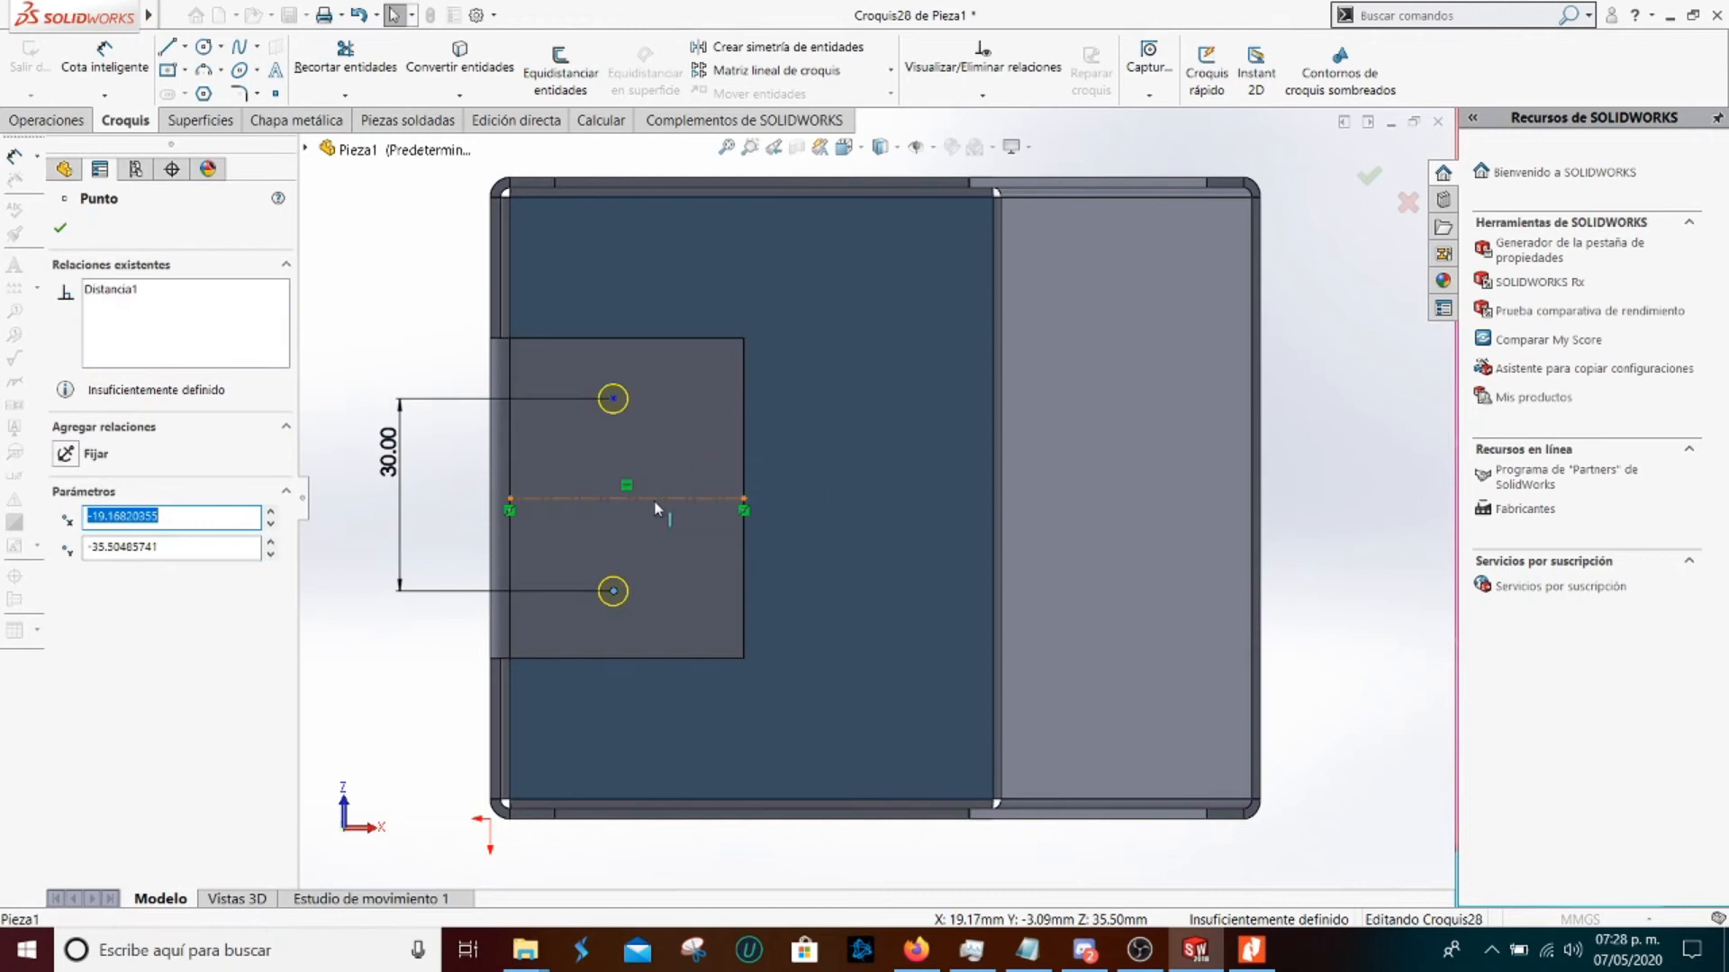
{"action": "left_click", "coordinate": [656, 499], "text": "ctrl"}
{"action": "left_click", "coordinate": [613, 399], "text": "ctrl"}
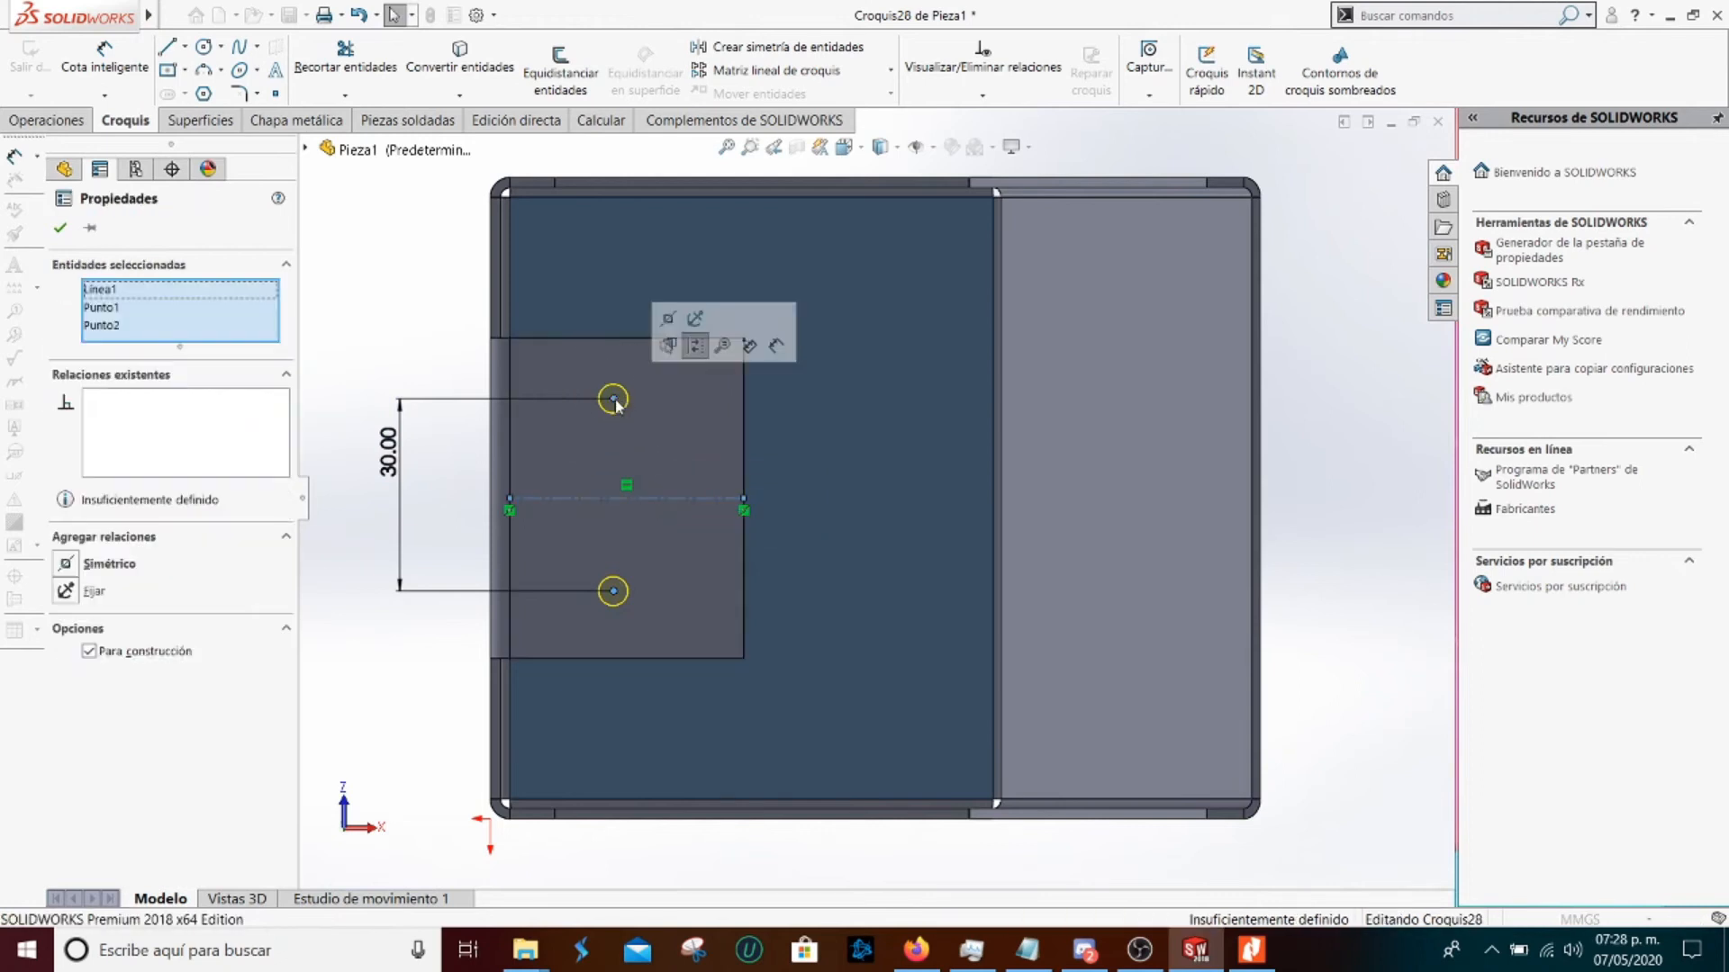
{"action": "left_click", "coordinate": [66, 564]}
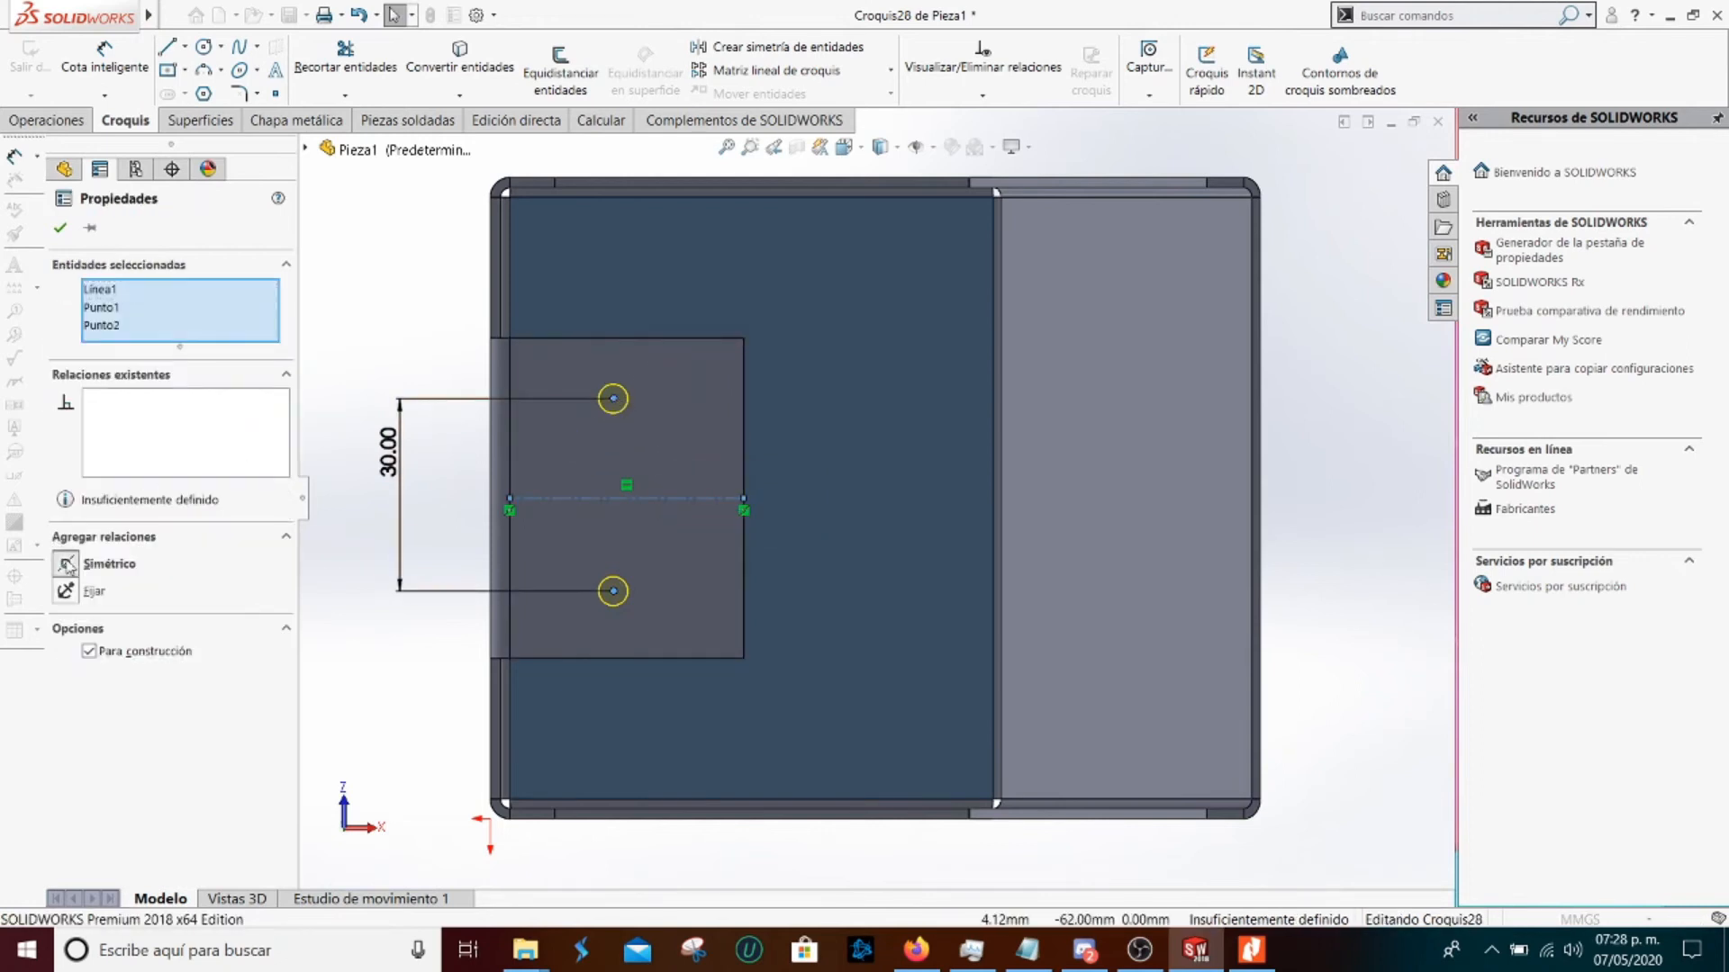
{"action": "left_click", "coordinate": [357, 618]}
{"action": "left_click_drag", "start_coordinate": [613, 594], "coordinate": [650, 594]}
{"action": "left_click", "coordinate": [406, 741]}
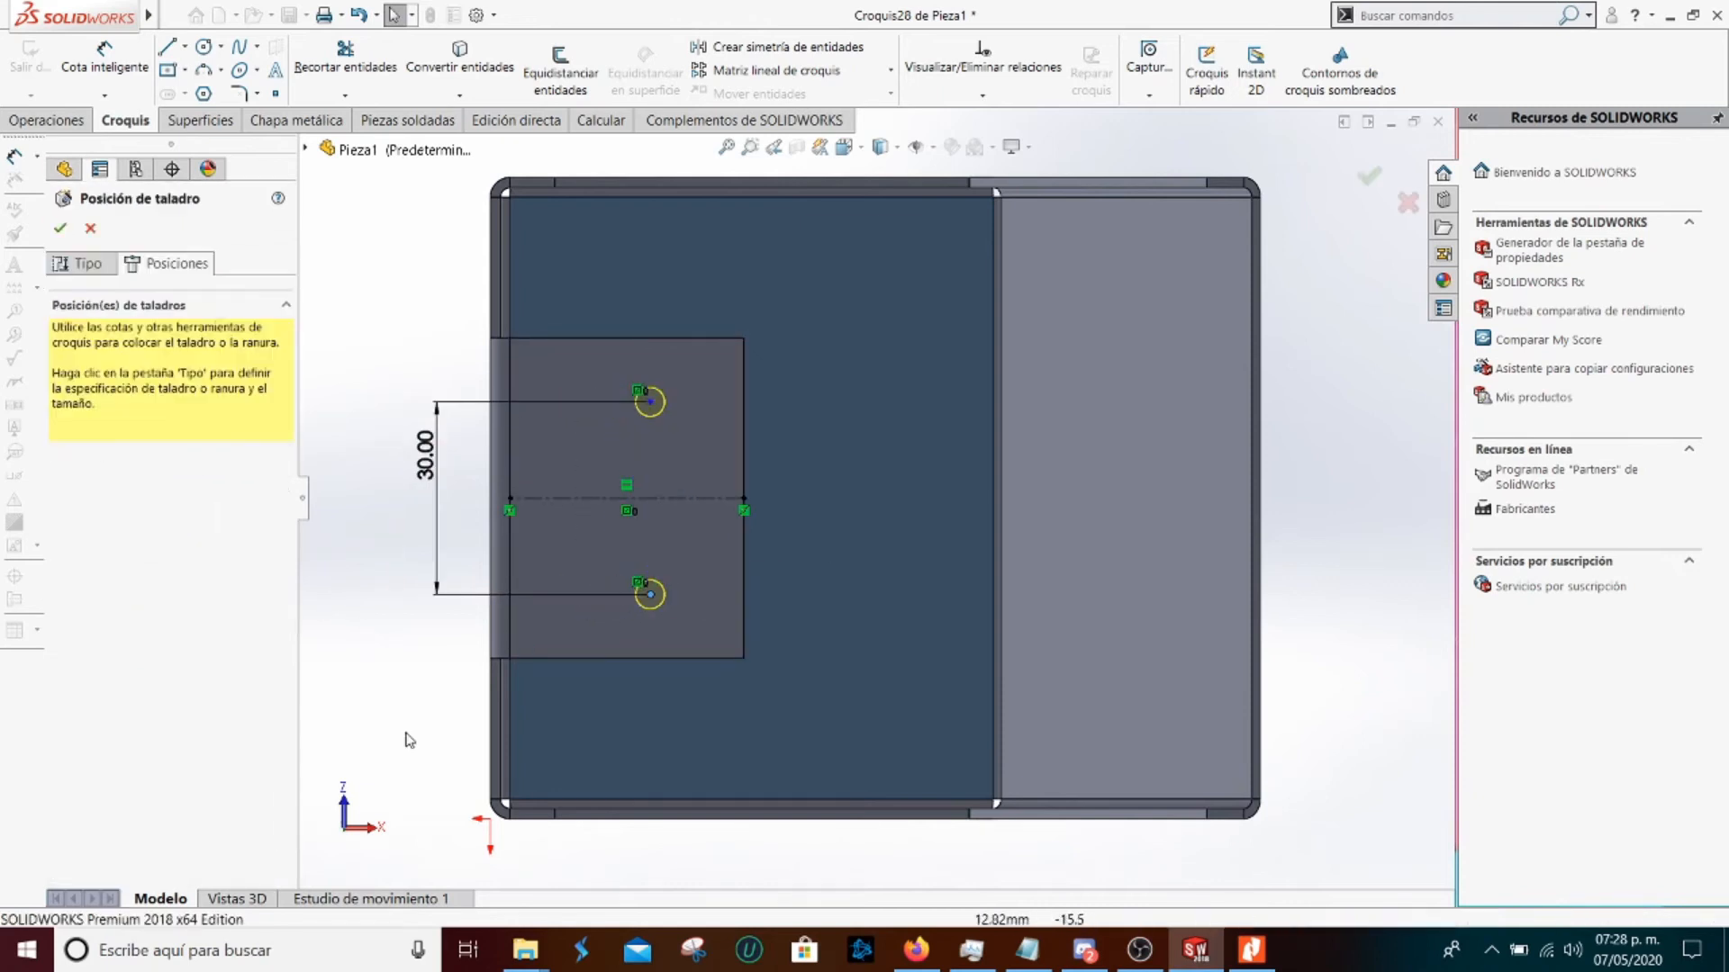
Check the edge distance in the manual and dimension the upper hole point 20 mm from the tab's free edge
{"action": "left_click", "coordinate": [743, 395]}
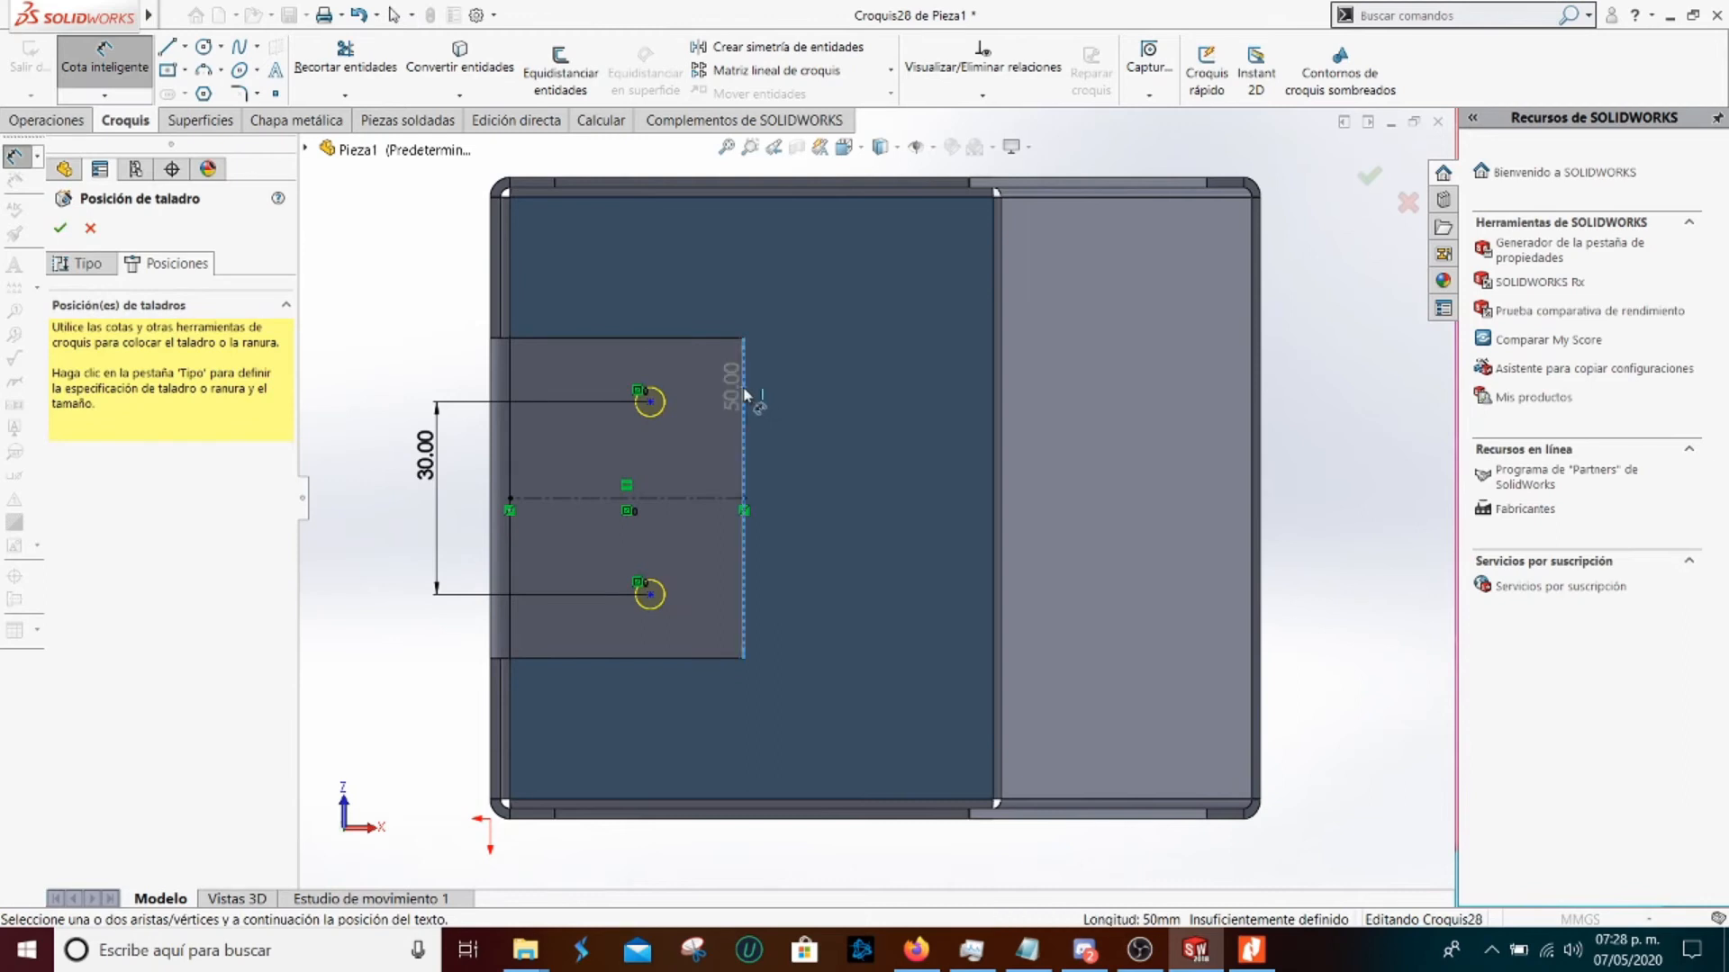
{"action": "left_click", "coordinate": [650, 402]}
{"action": "left_click", "coordinate": [689, 270]}
{"action": "left_click", "coordinate": [1256, 956]}
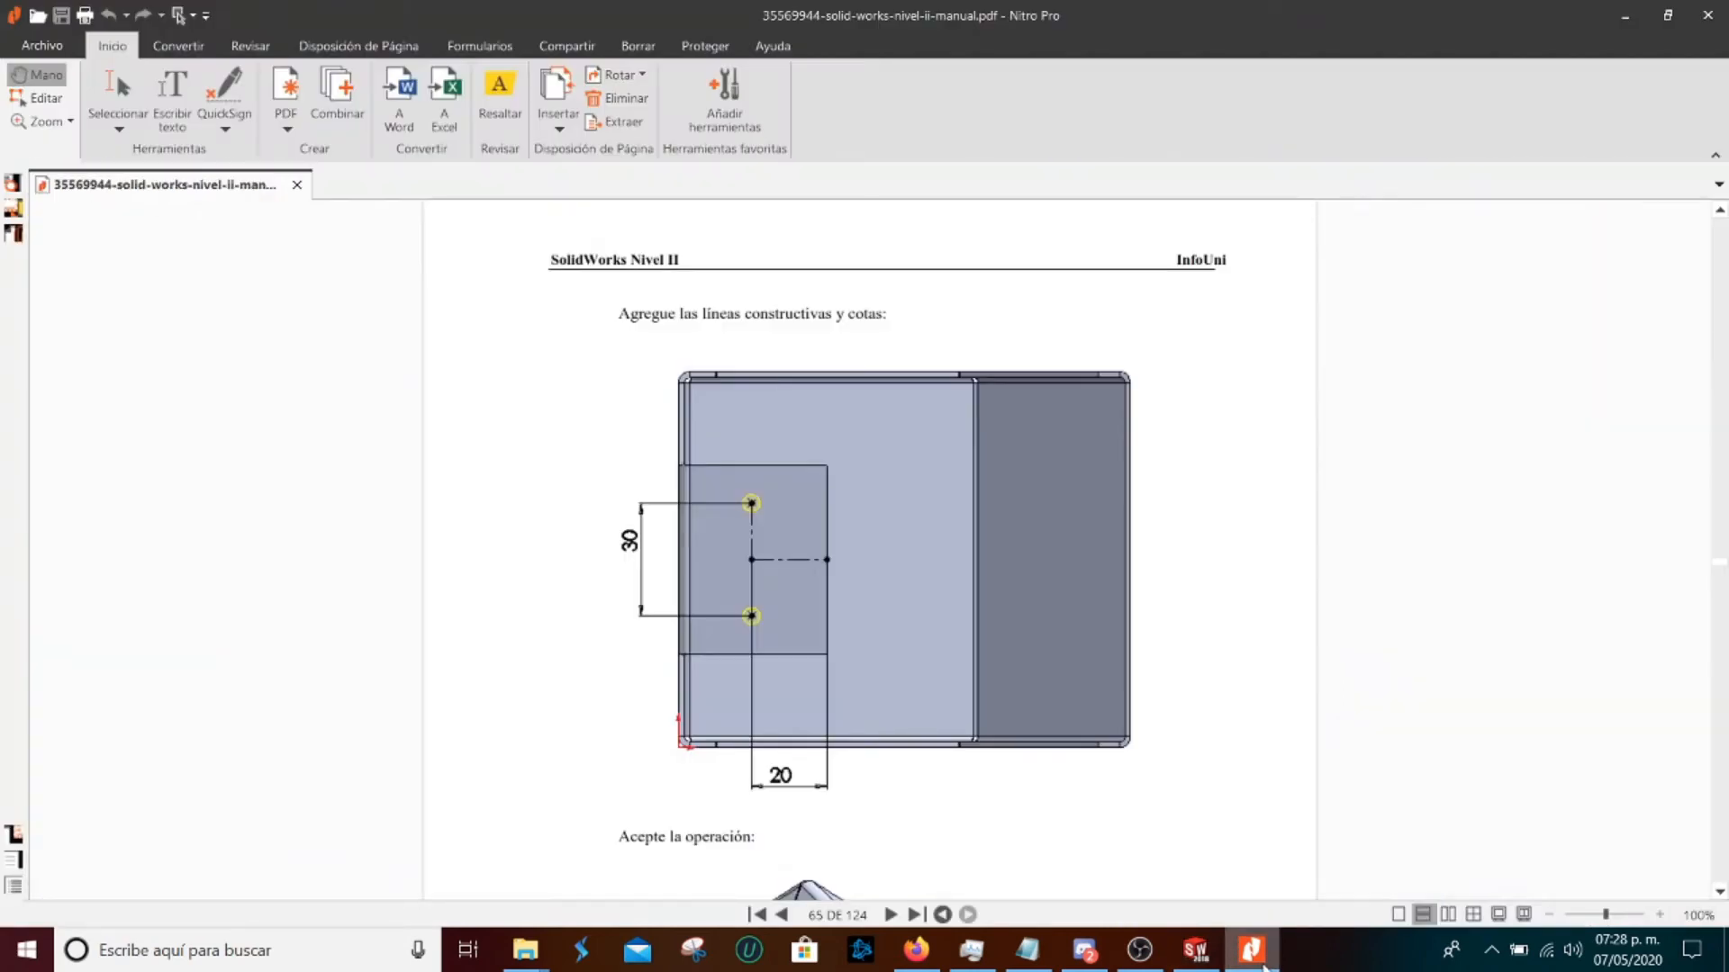
{"action": "left_click", "coordinate": [1261, 961]}
{"action": "type", "text": "20"}
{"action": "key", "text": "Return"}
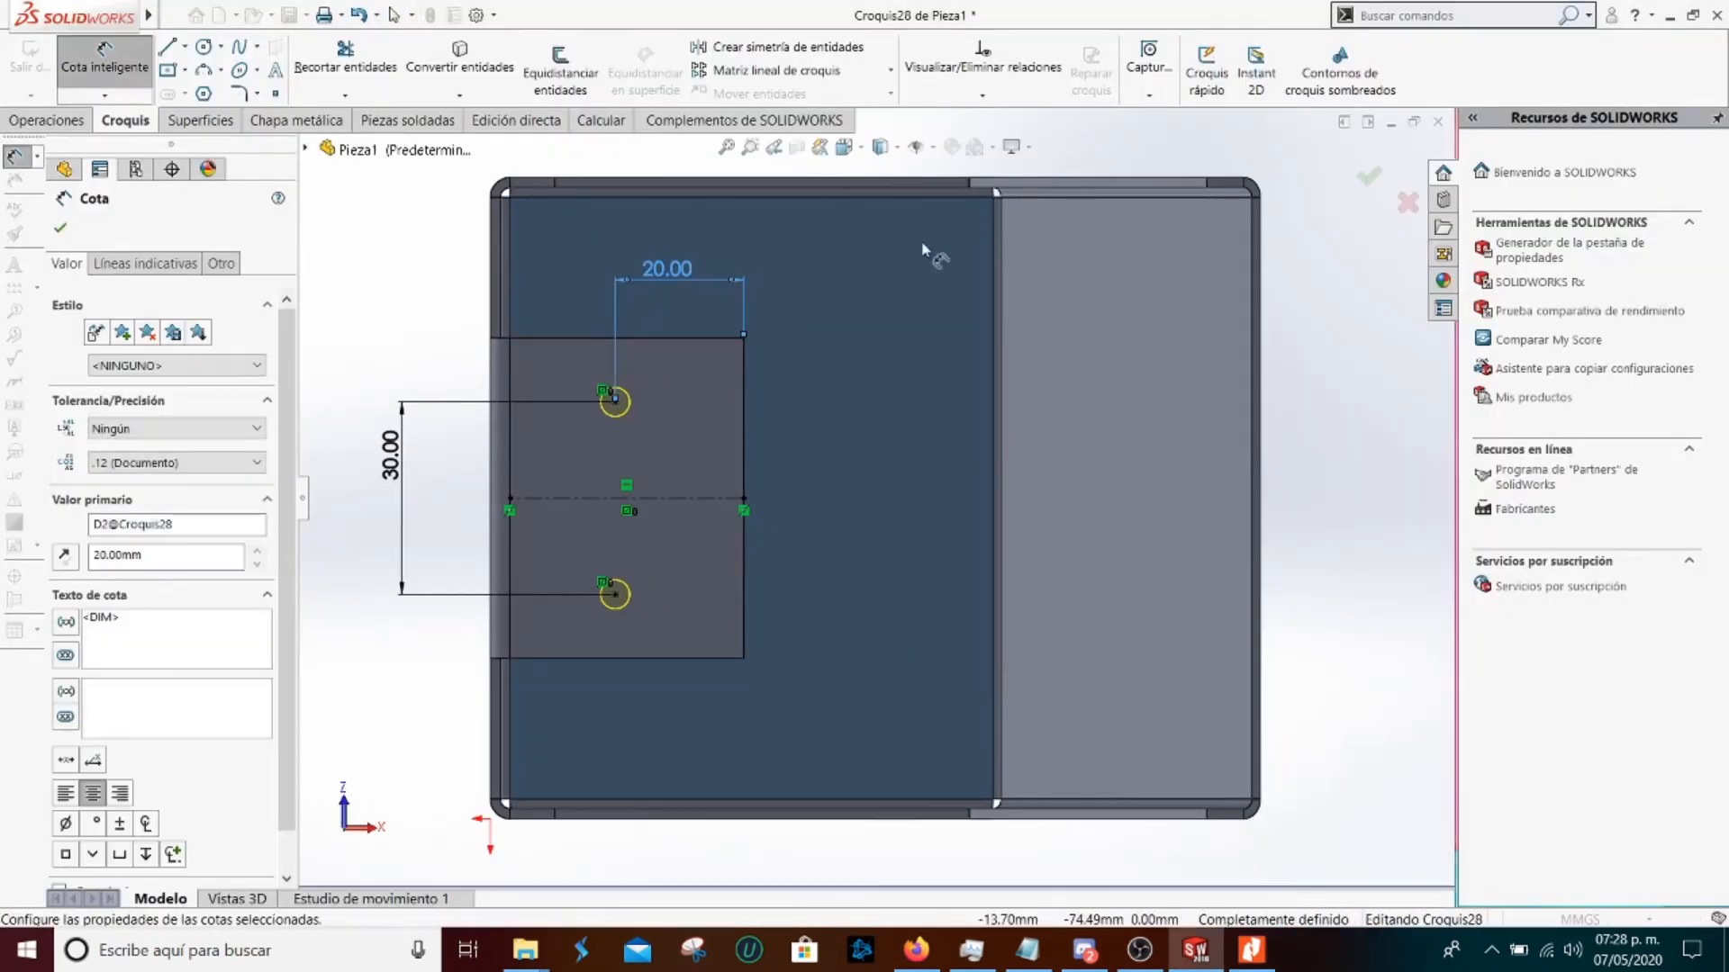
Finish the M4 clearance hole feature and inspect the two holes in the tab
{"action": "key", "text": "Escape"}
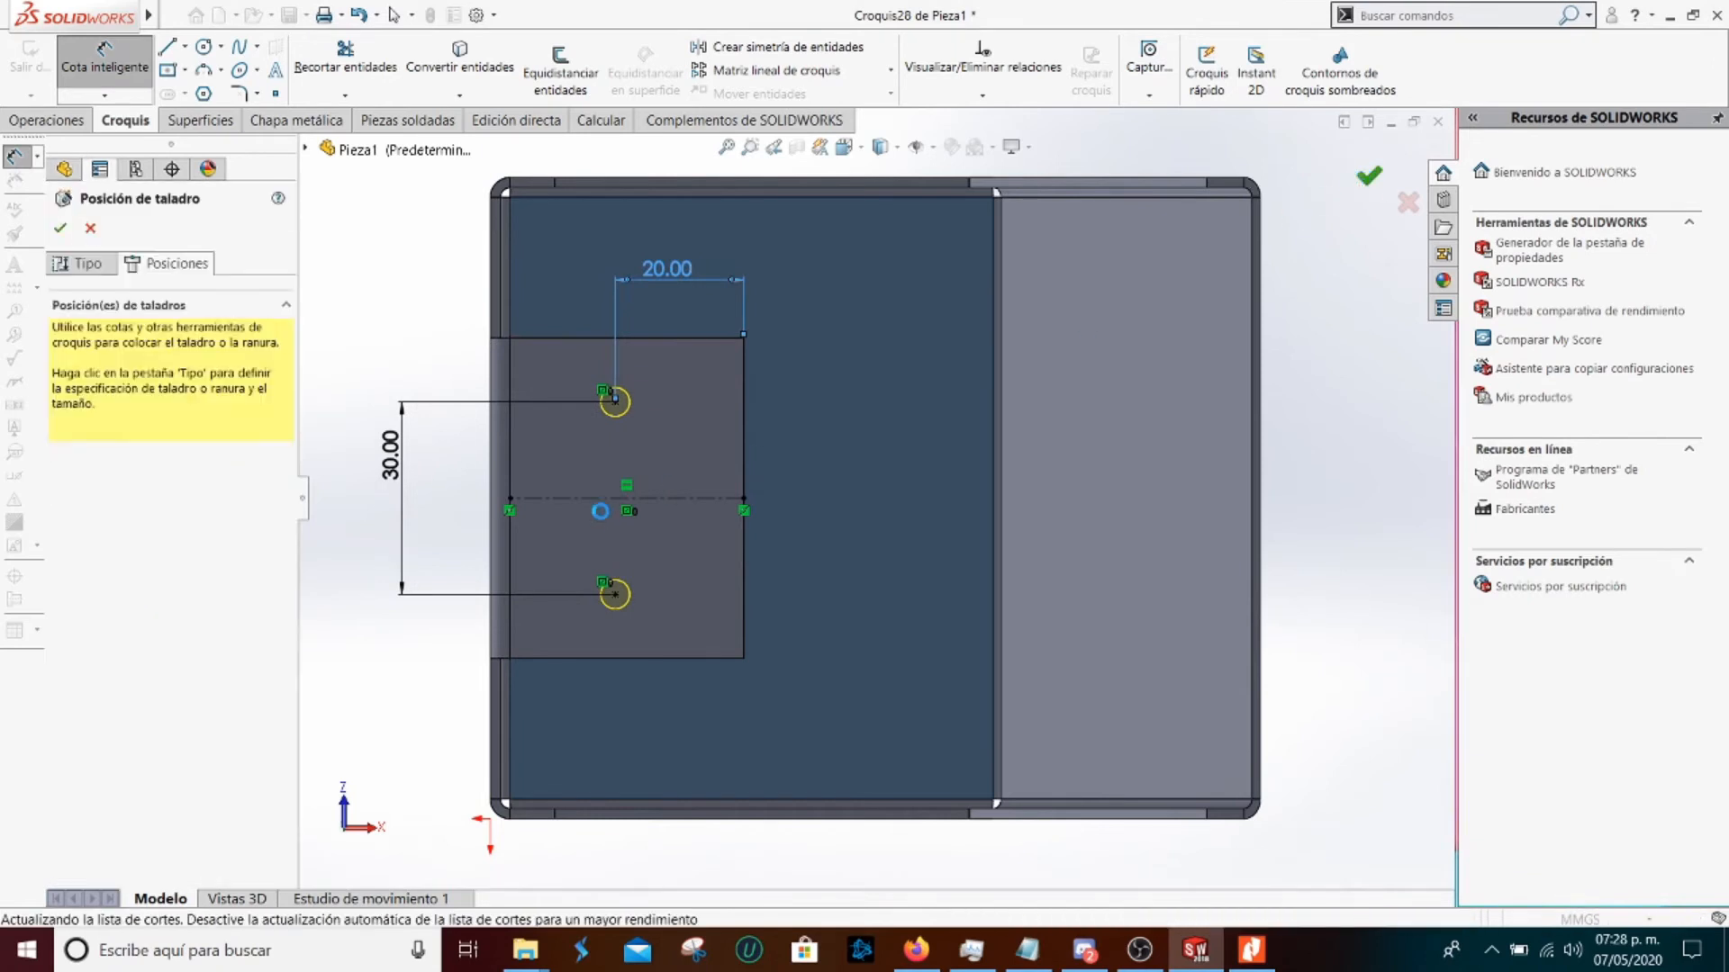
{"action": "key", "text": "Return"}
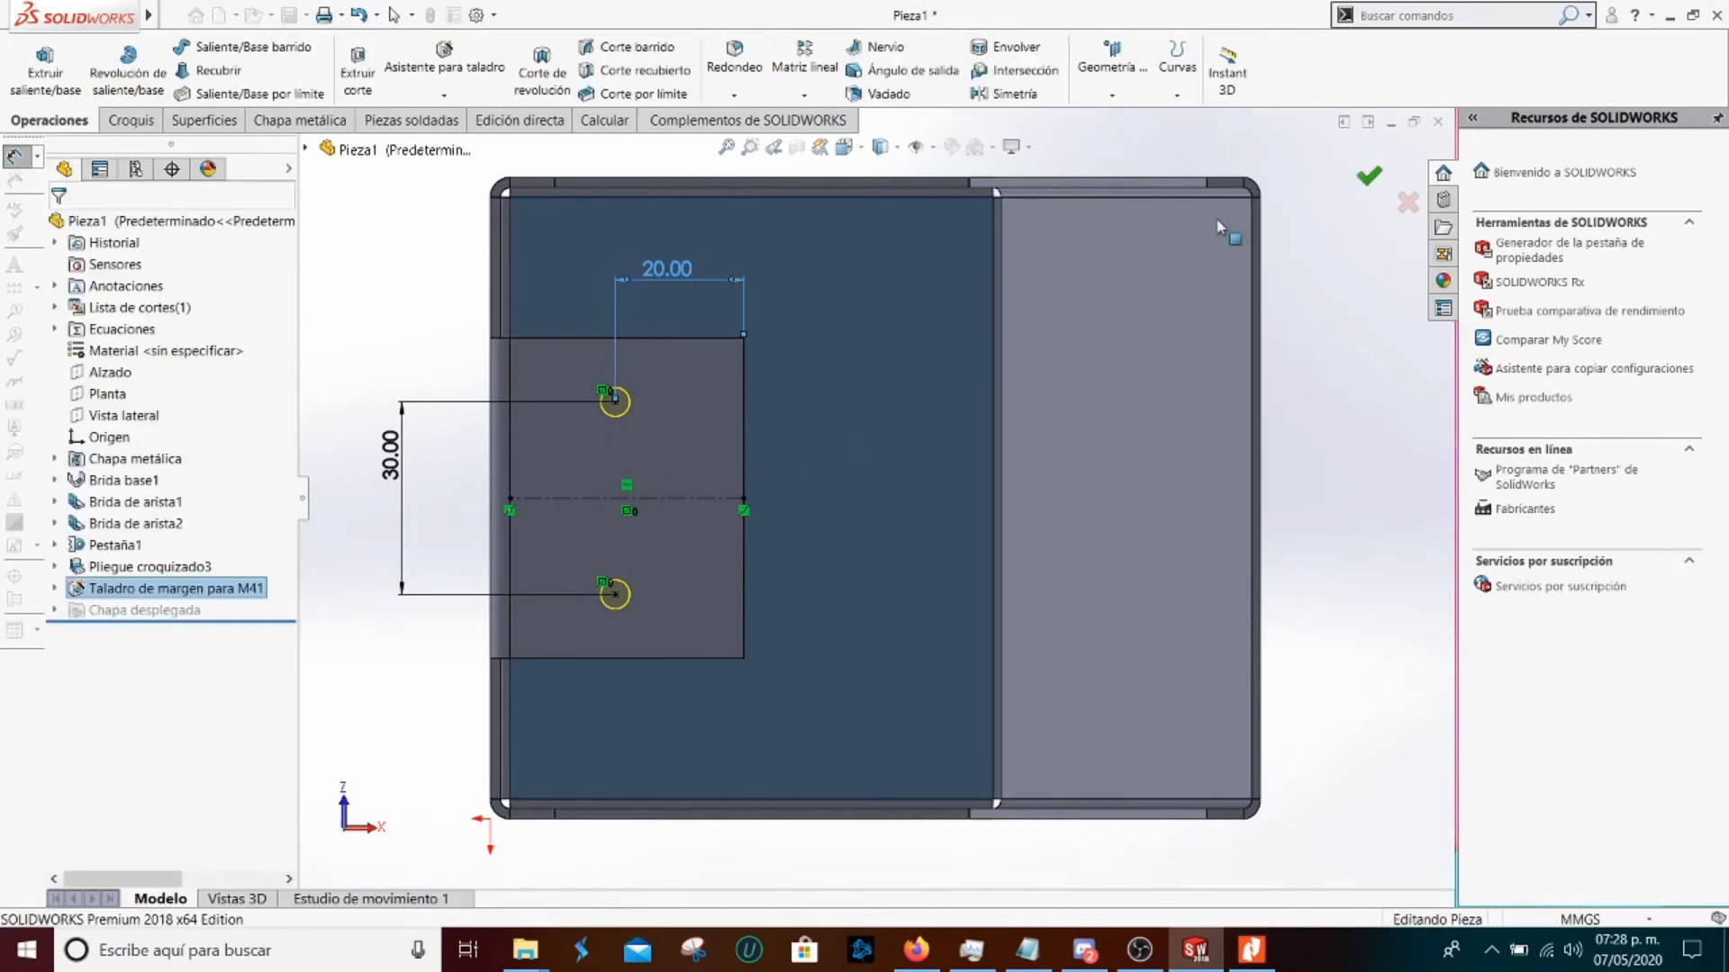
{"action": "middle_click_drag", "start_coordinate": [720, 540], "coordinate": [703, 416]}
{"action": "scroll", "coordinate": [703, 416], "scroll_direction": "down", "scroll_amount": 3}
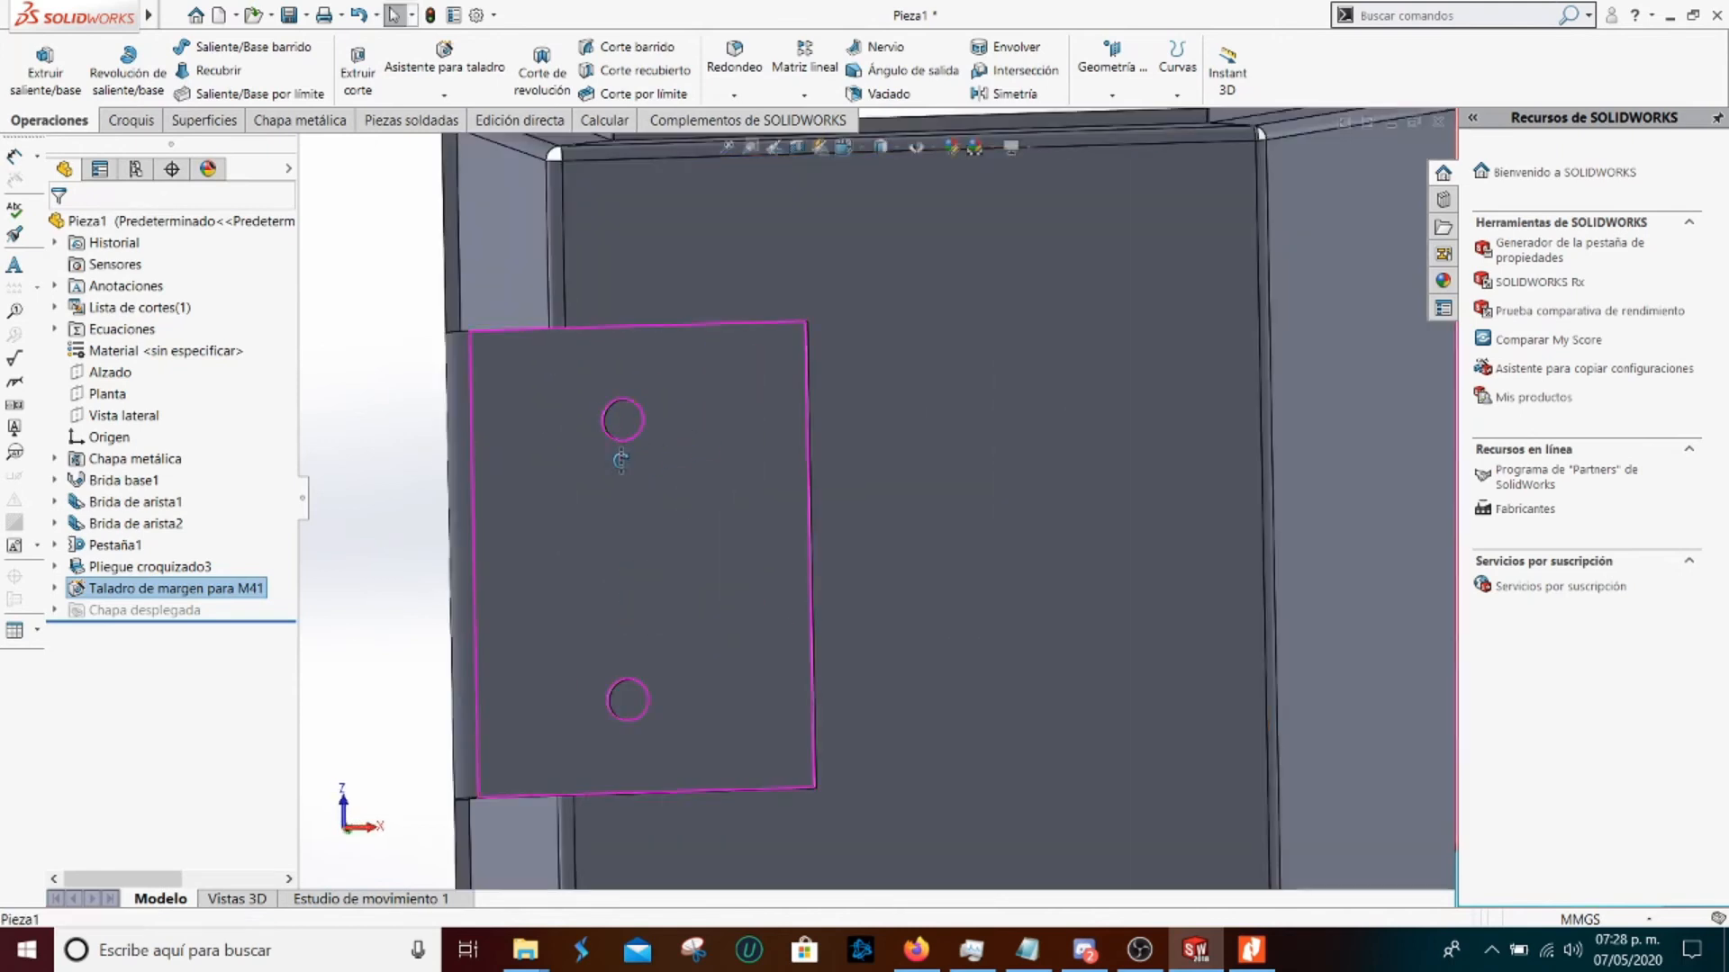
Read the manual's section on cuts across bends, covering the circle sketch and the through-all cut
{"action": "left_click", "coordinate": [1250, 950]}
{"action": "scroll", "coordinate": [862, 623], "scroll_direction": "down", "scroll_amount": 5}
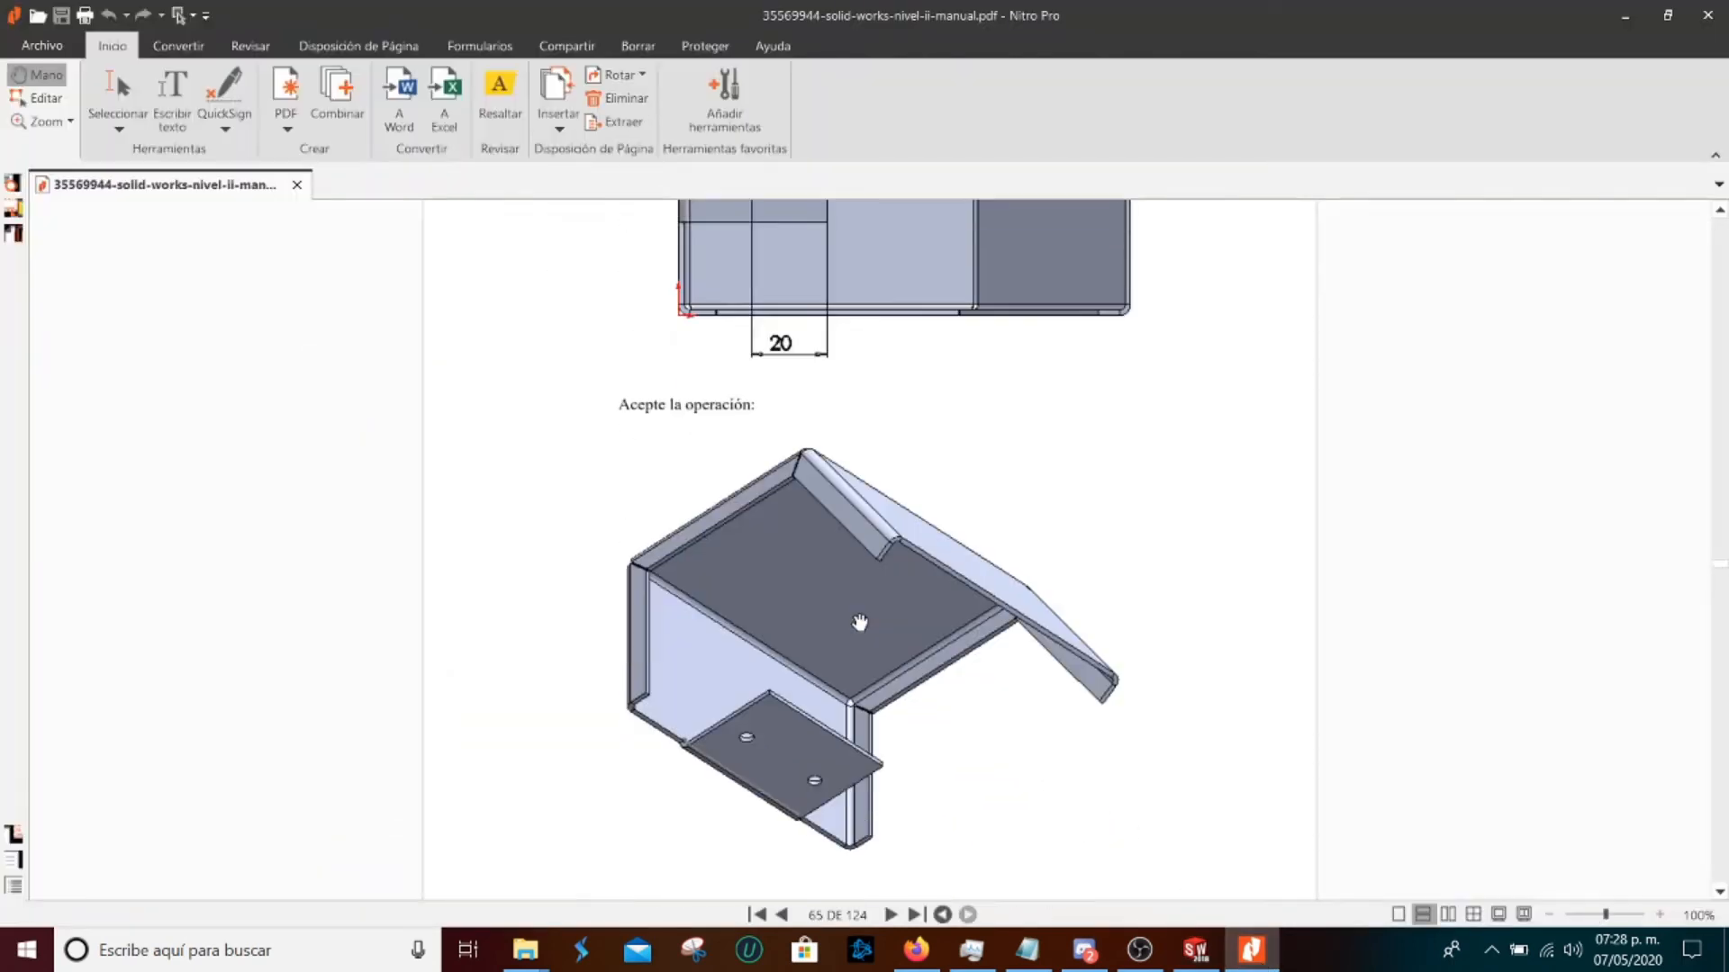
{"action": "scroll", "coordinate": [860, 621], "scroll_direction": "down", "scroll_amount": 6}
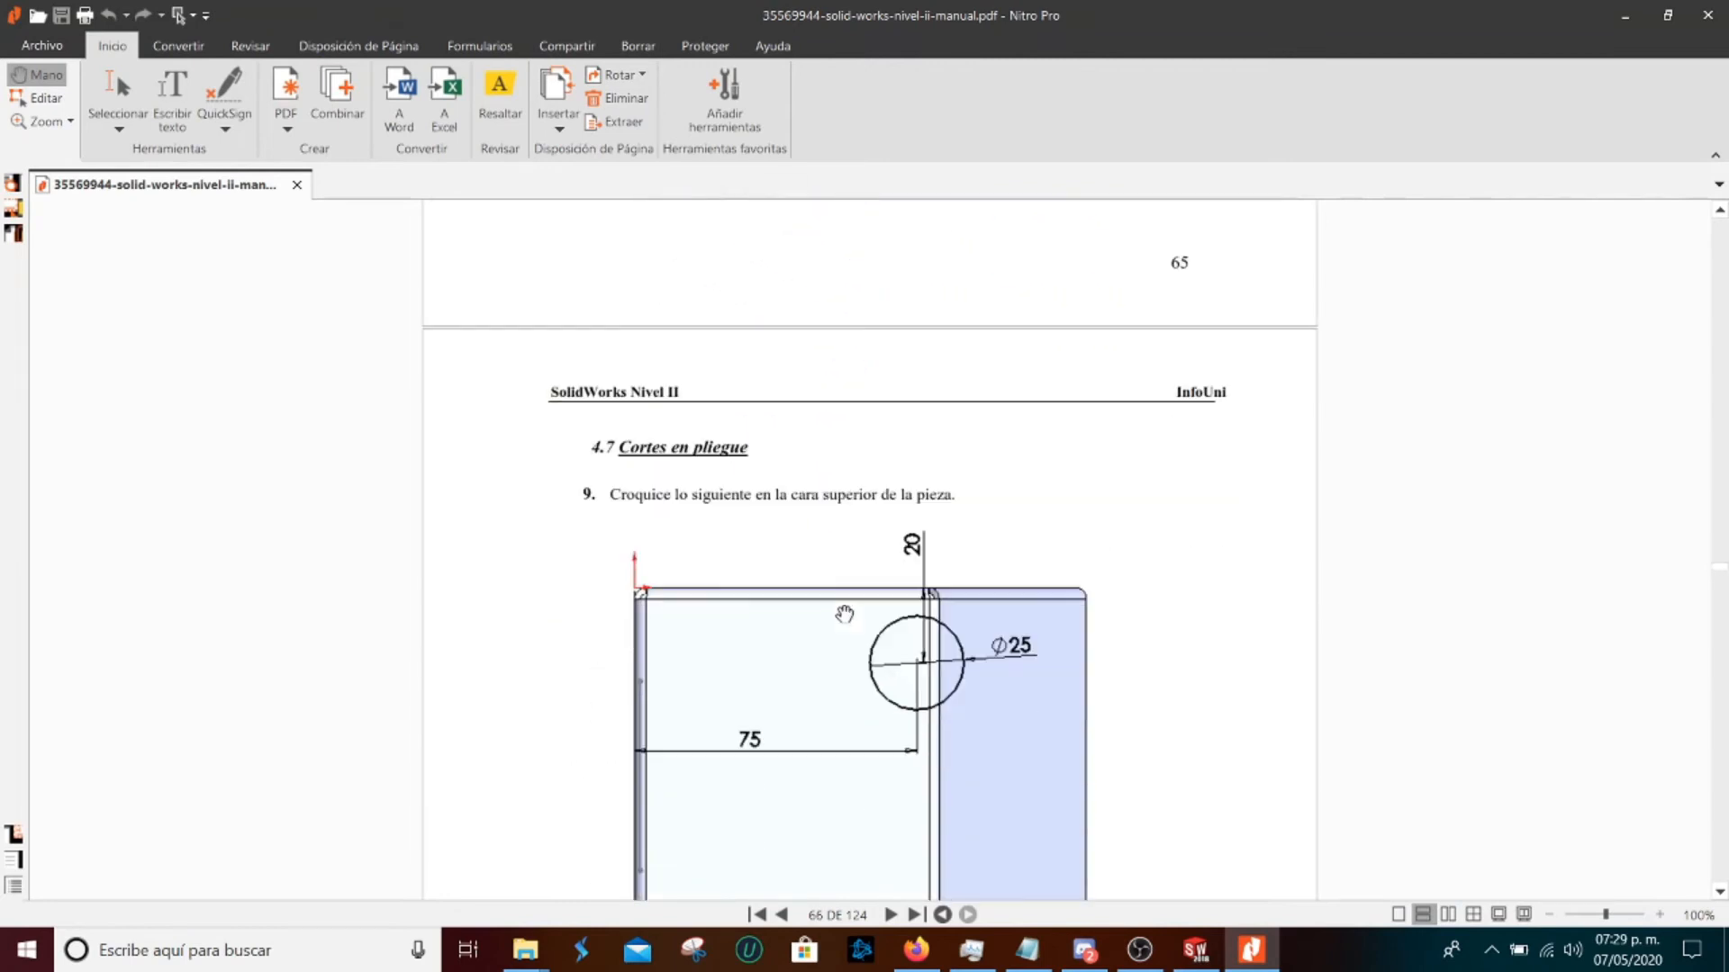
{"action": "middle_click", "coordinate": [830, 522]}
{"action": "scroll", "coordinate": [830, 515], "scroll_direction": "down", "scroll_amount": 1}
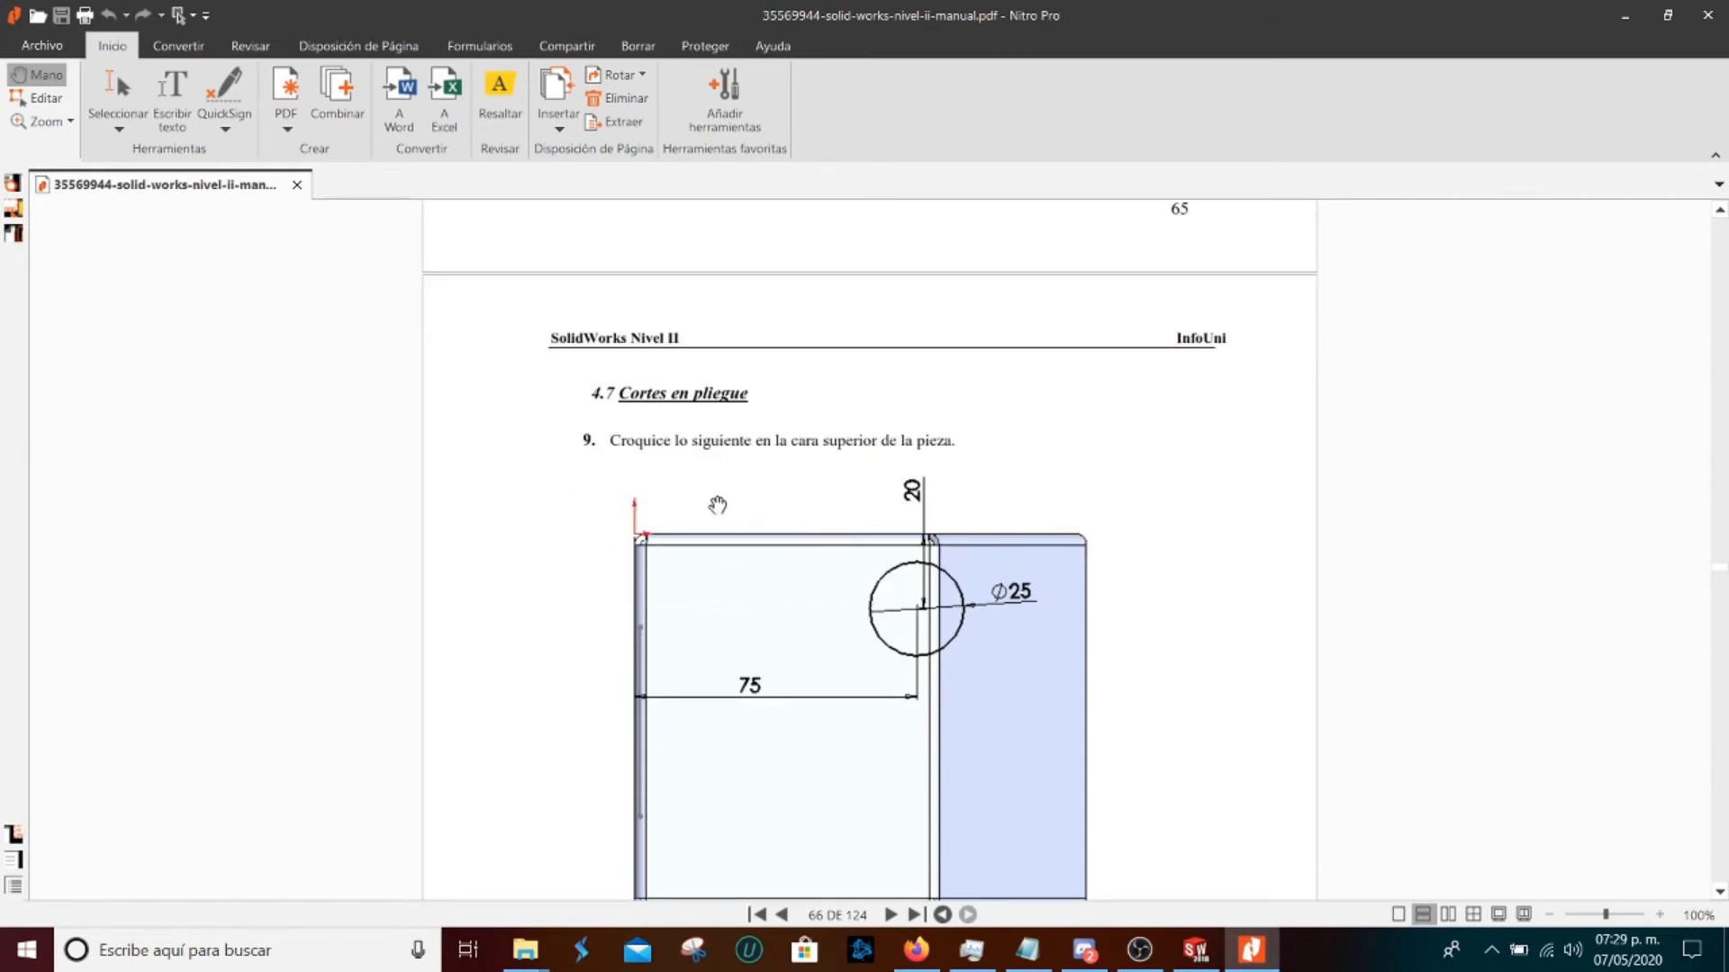
{"action": "scroll", "coordinate": [717, 505], "scroll_direction": "down", "scroll_amount": 10}
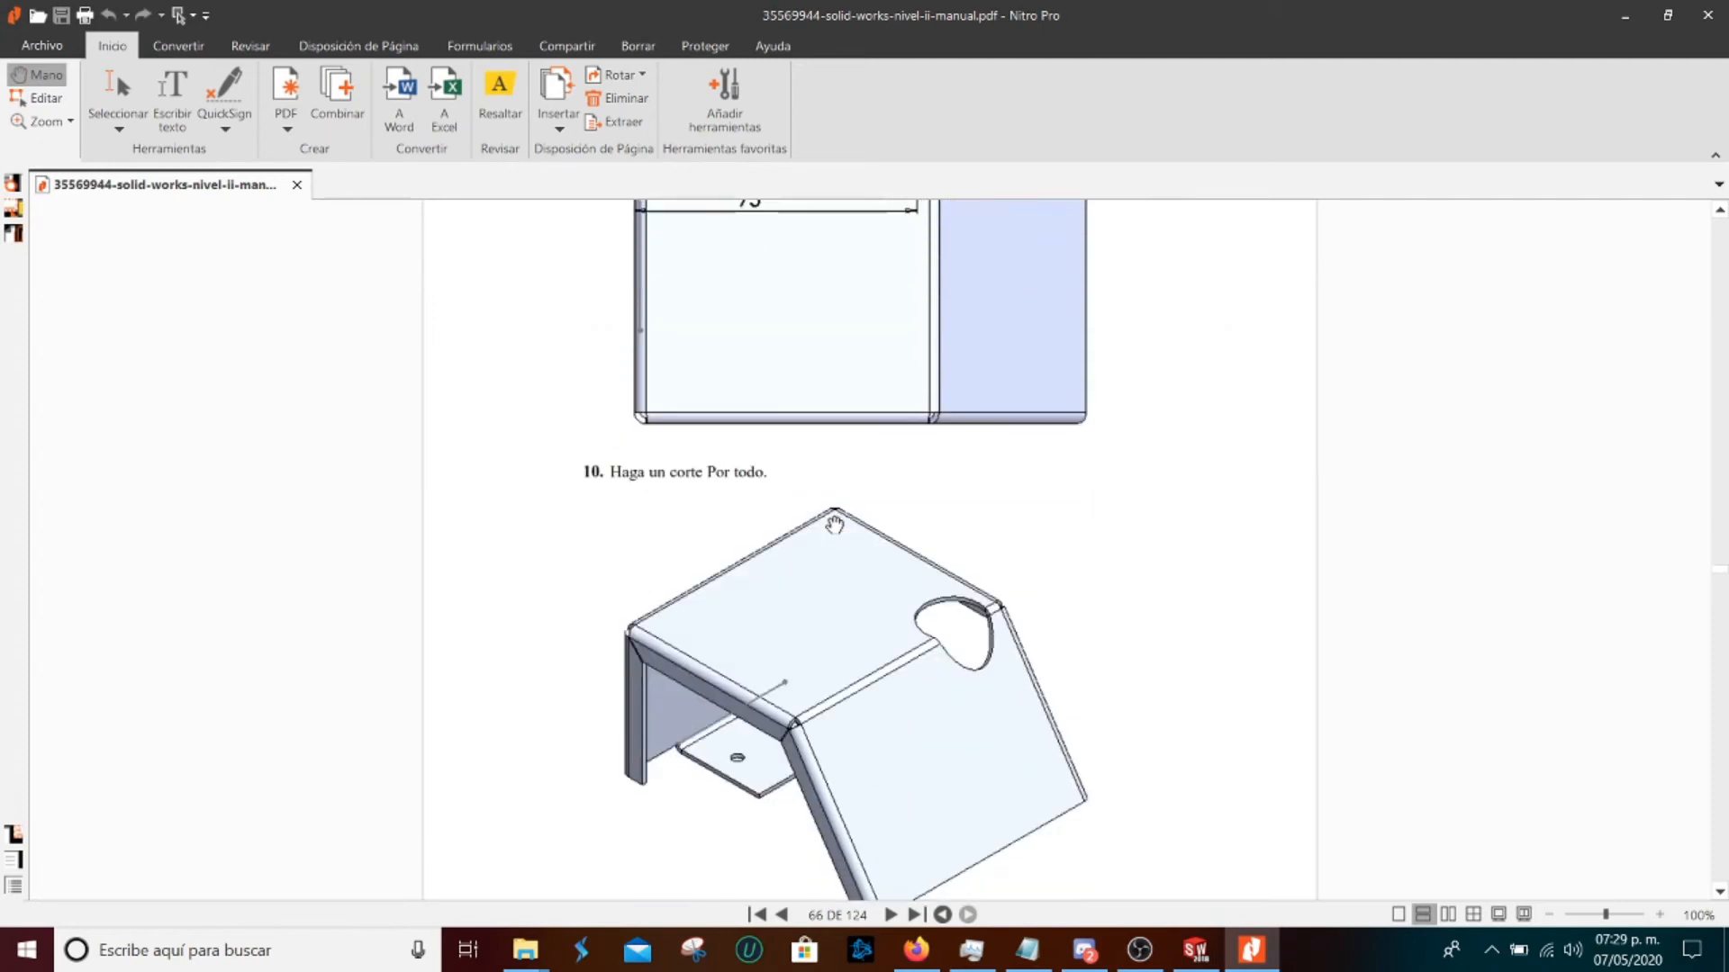
{"action": "scroll", "coordinate": [939, 620], "scroll_direction": "up", "scroll_amount": 5}
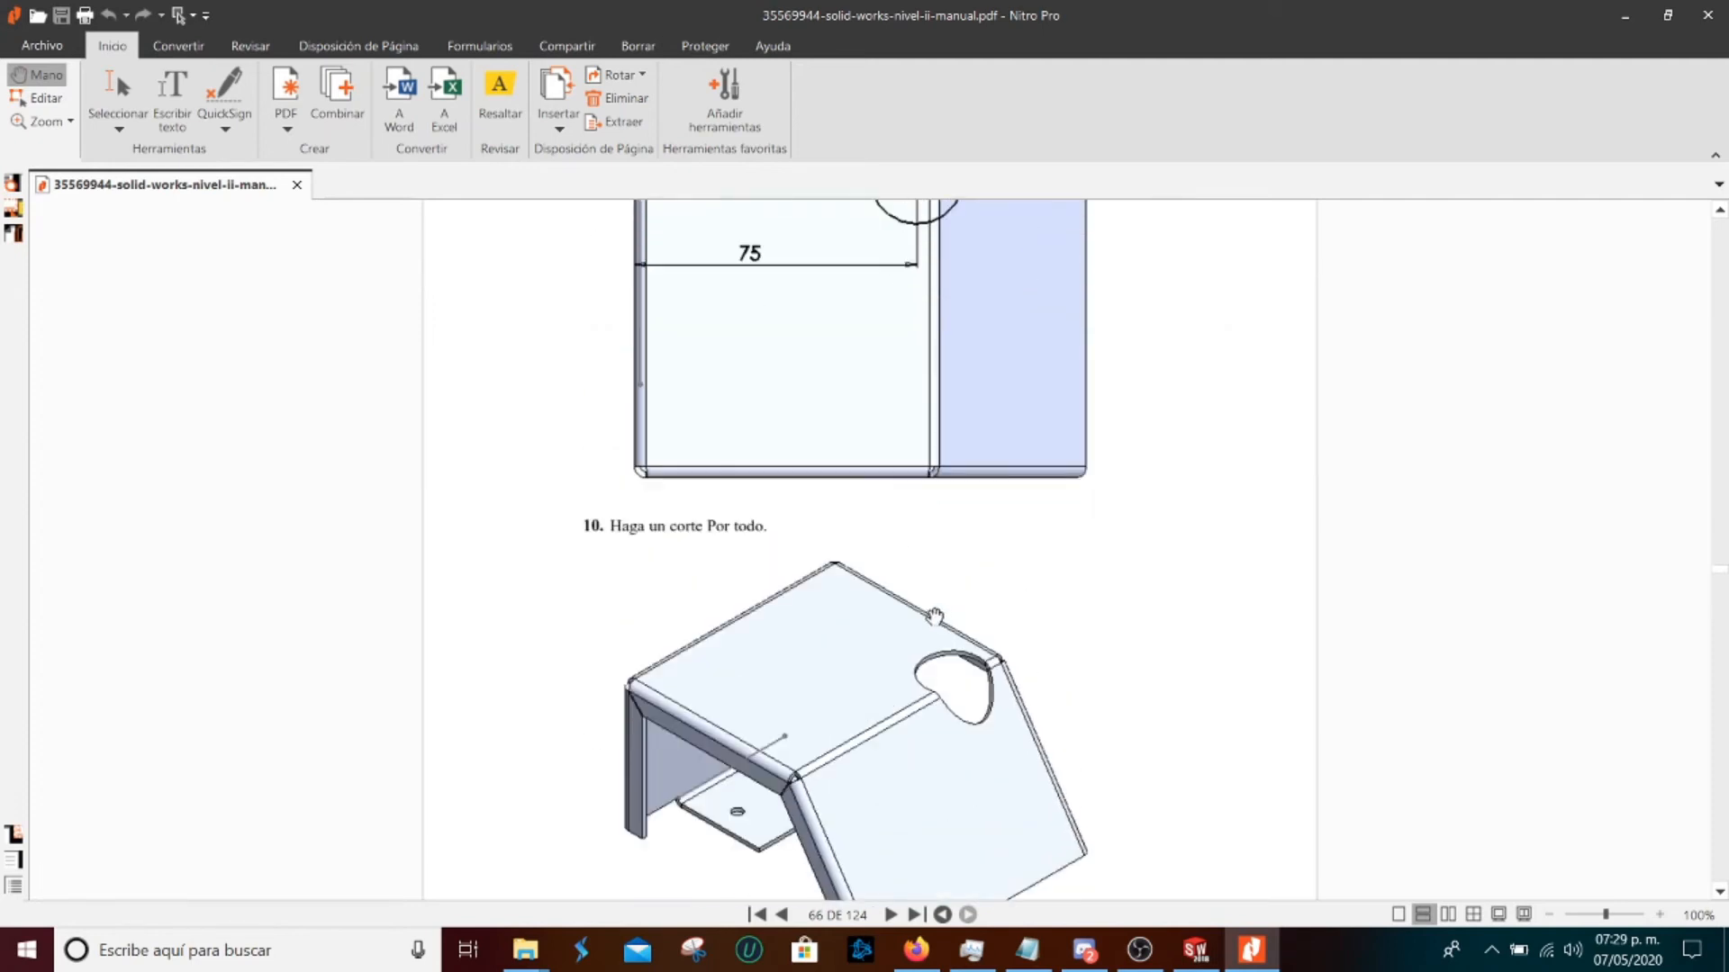
{"action": "scroll", "coordinate": [741, 545], "scroll_direction": "down", "scroll_amount": 3}
{"action": "left_click", "coordinate": [1264, 938]}
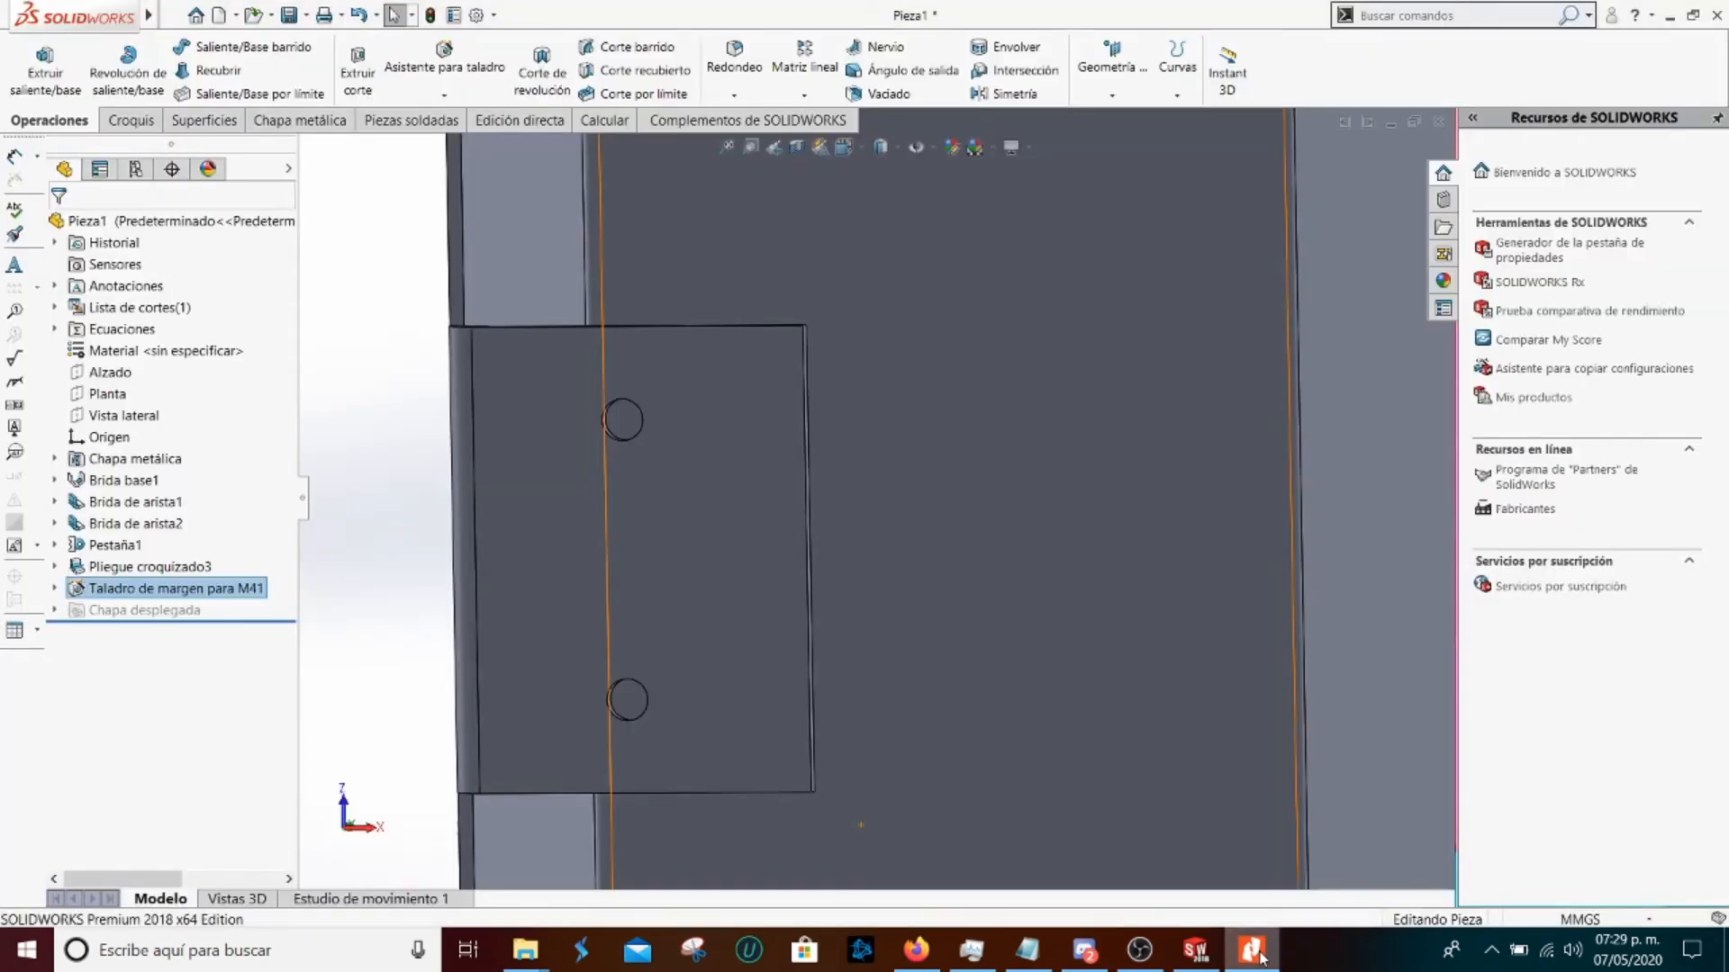
Start a new sketch on the part's top outer face, viewed normal to it
{"action": "scroll", "coordinate": [1012, 683], "scroll_direction": "up", "scroll_amount": 5}
{"action": "middle_click_drag", "start_coordinate": [842, 405], "coordinate": [973, 486]}
{"action": "left_click", "coordinate": [970, 485]}
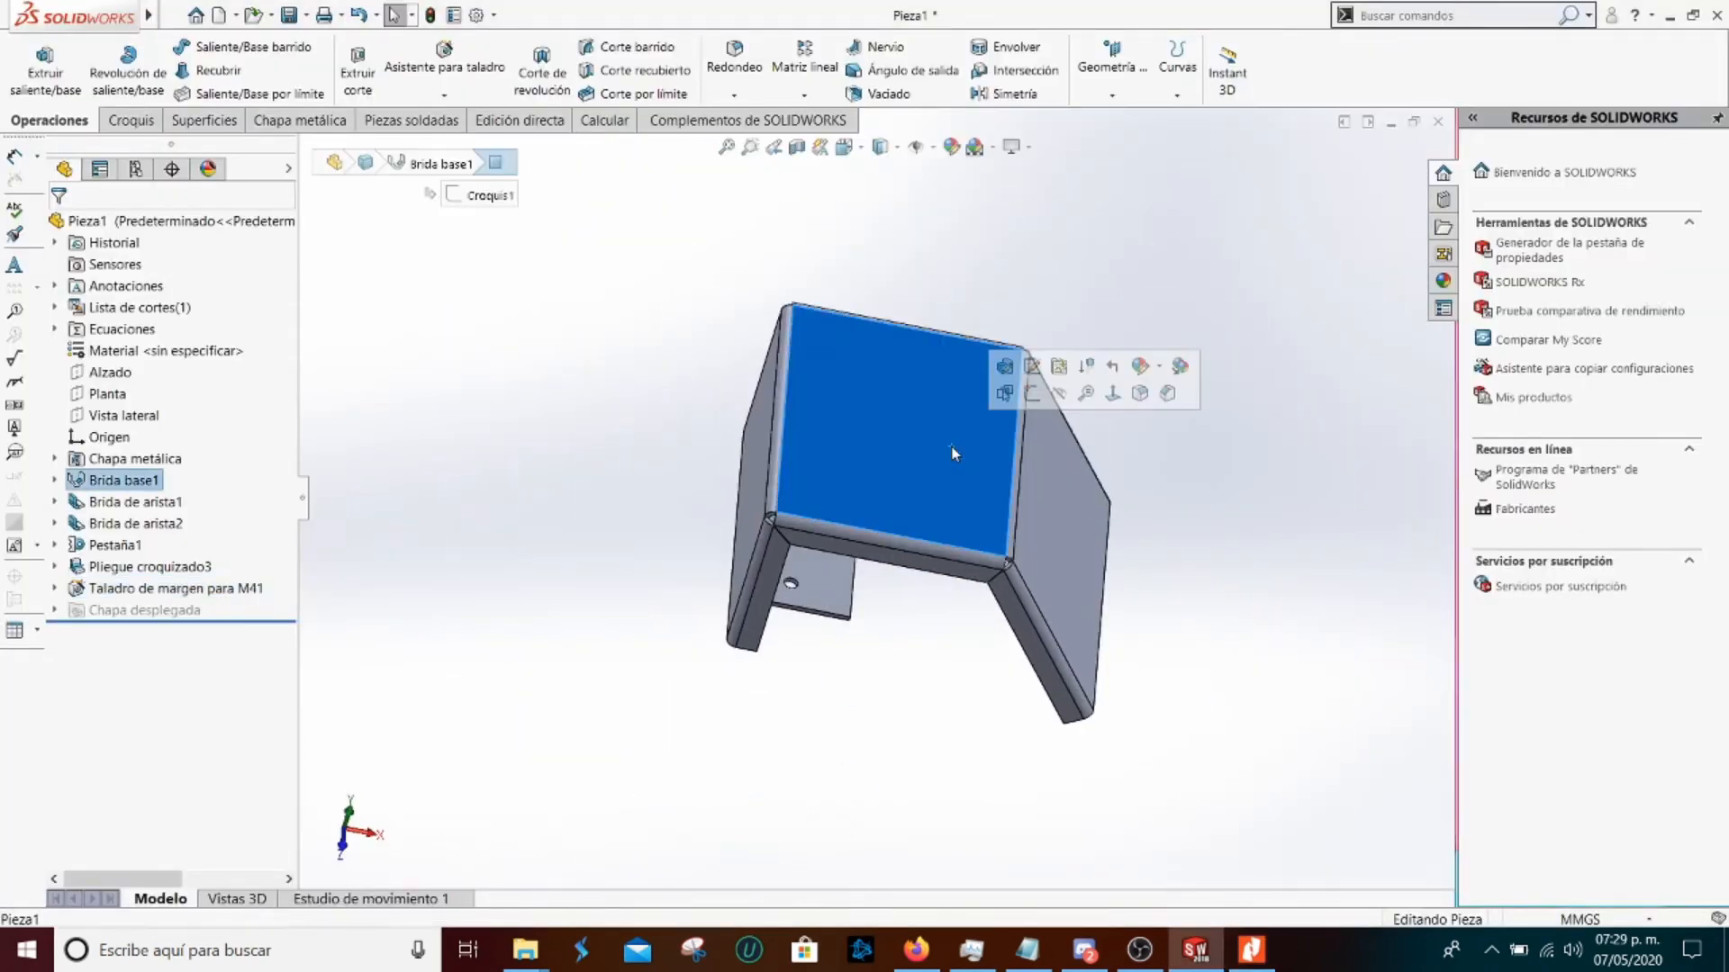
{"action": "key", "text": "ctrl+8"}
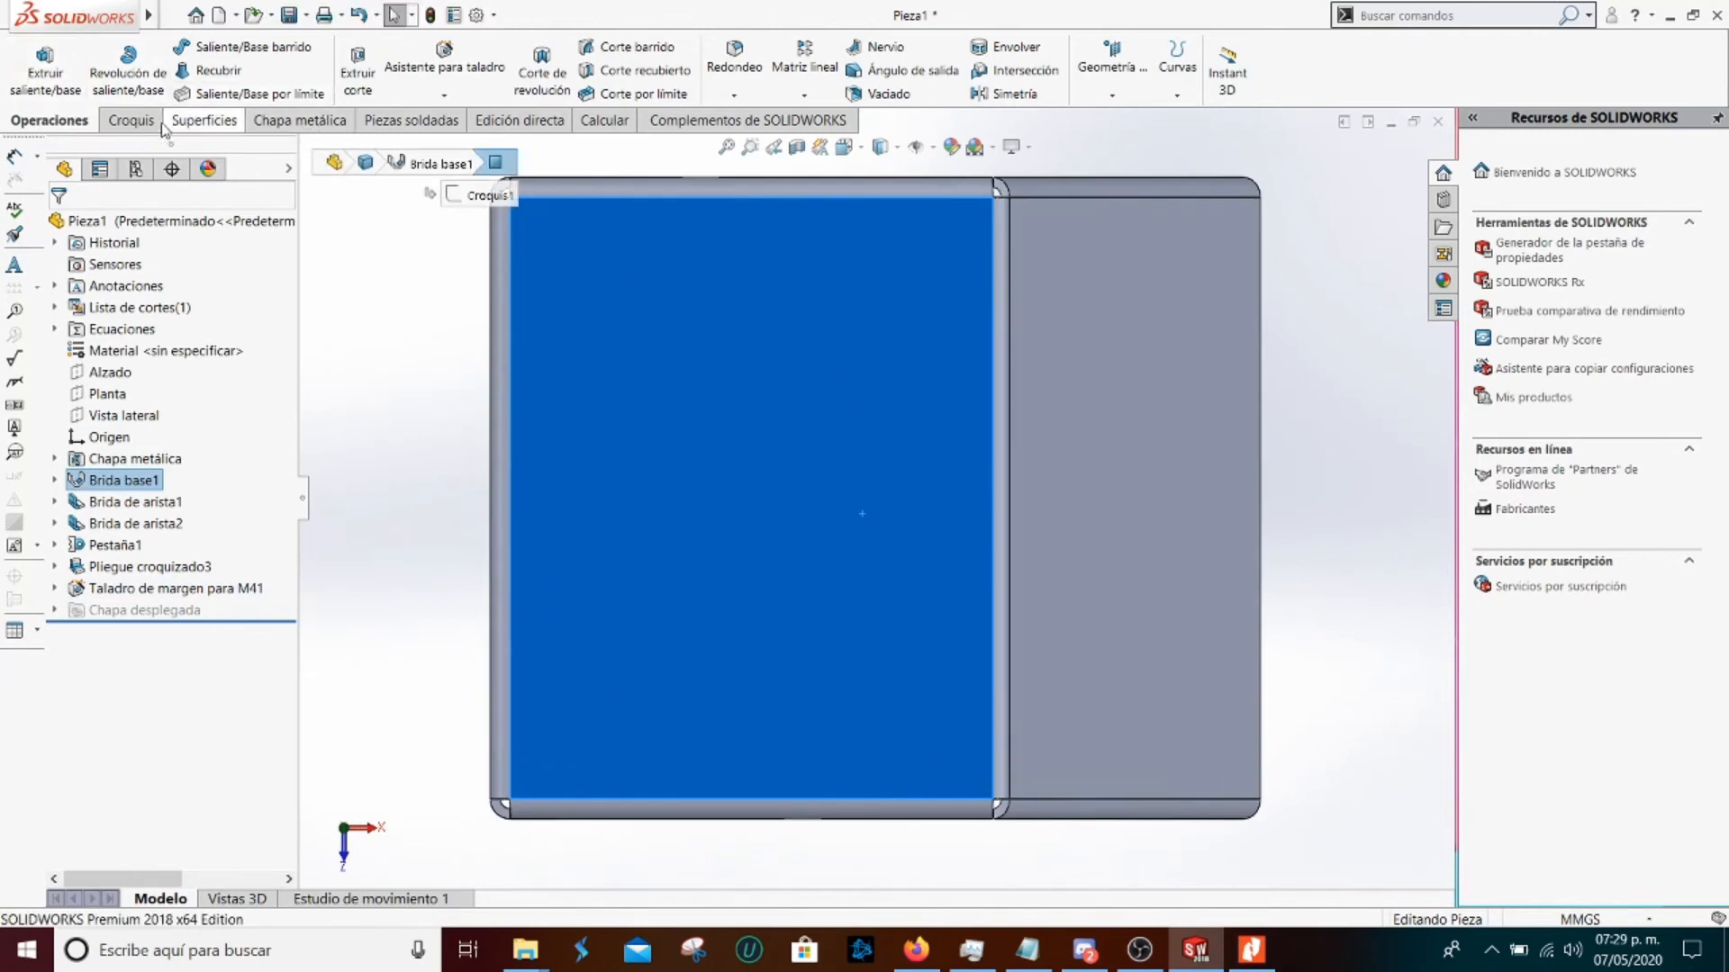
{"action": "left_click", "coordinate": [130, 120]}
{"action": "left_click", "coordinate": [15, 72]}
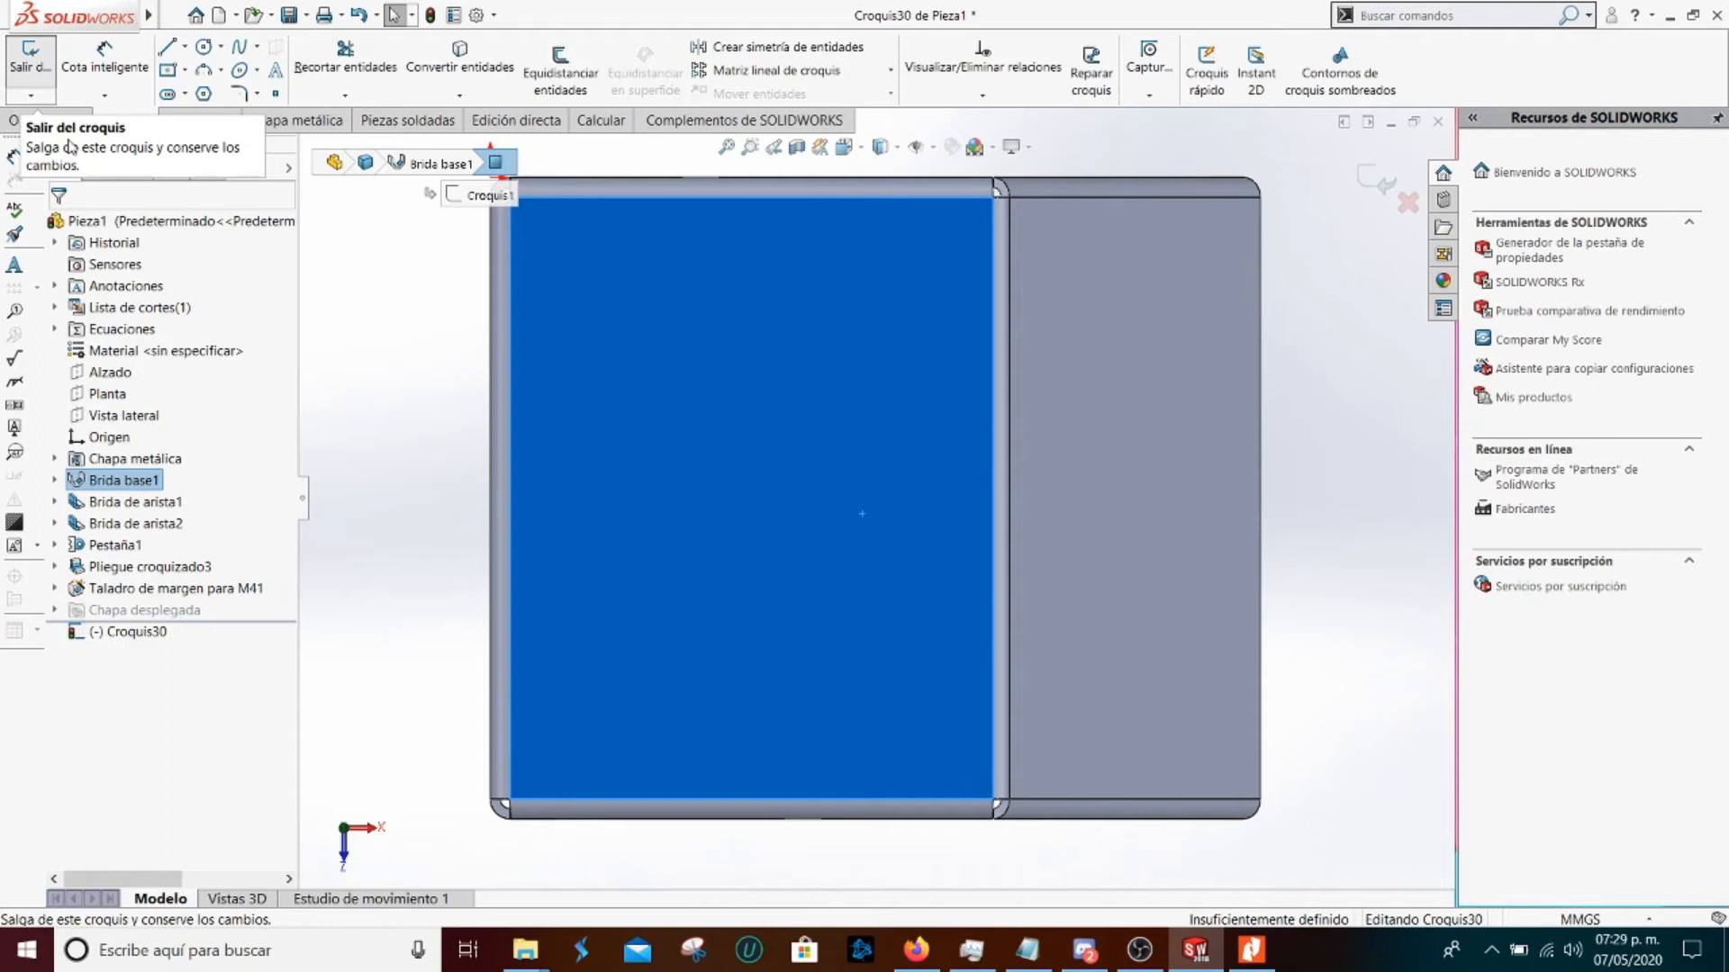
Look ahead to the manual's flat pattern section and examine the circle's dimensions in the bend-cut sketch
{"action": "left_click", "coordinate": [1249, 950]}
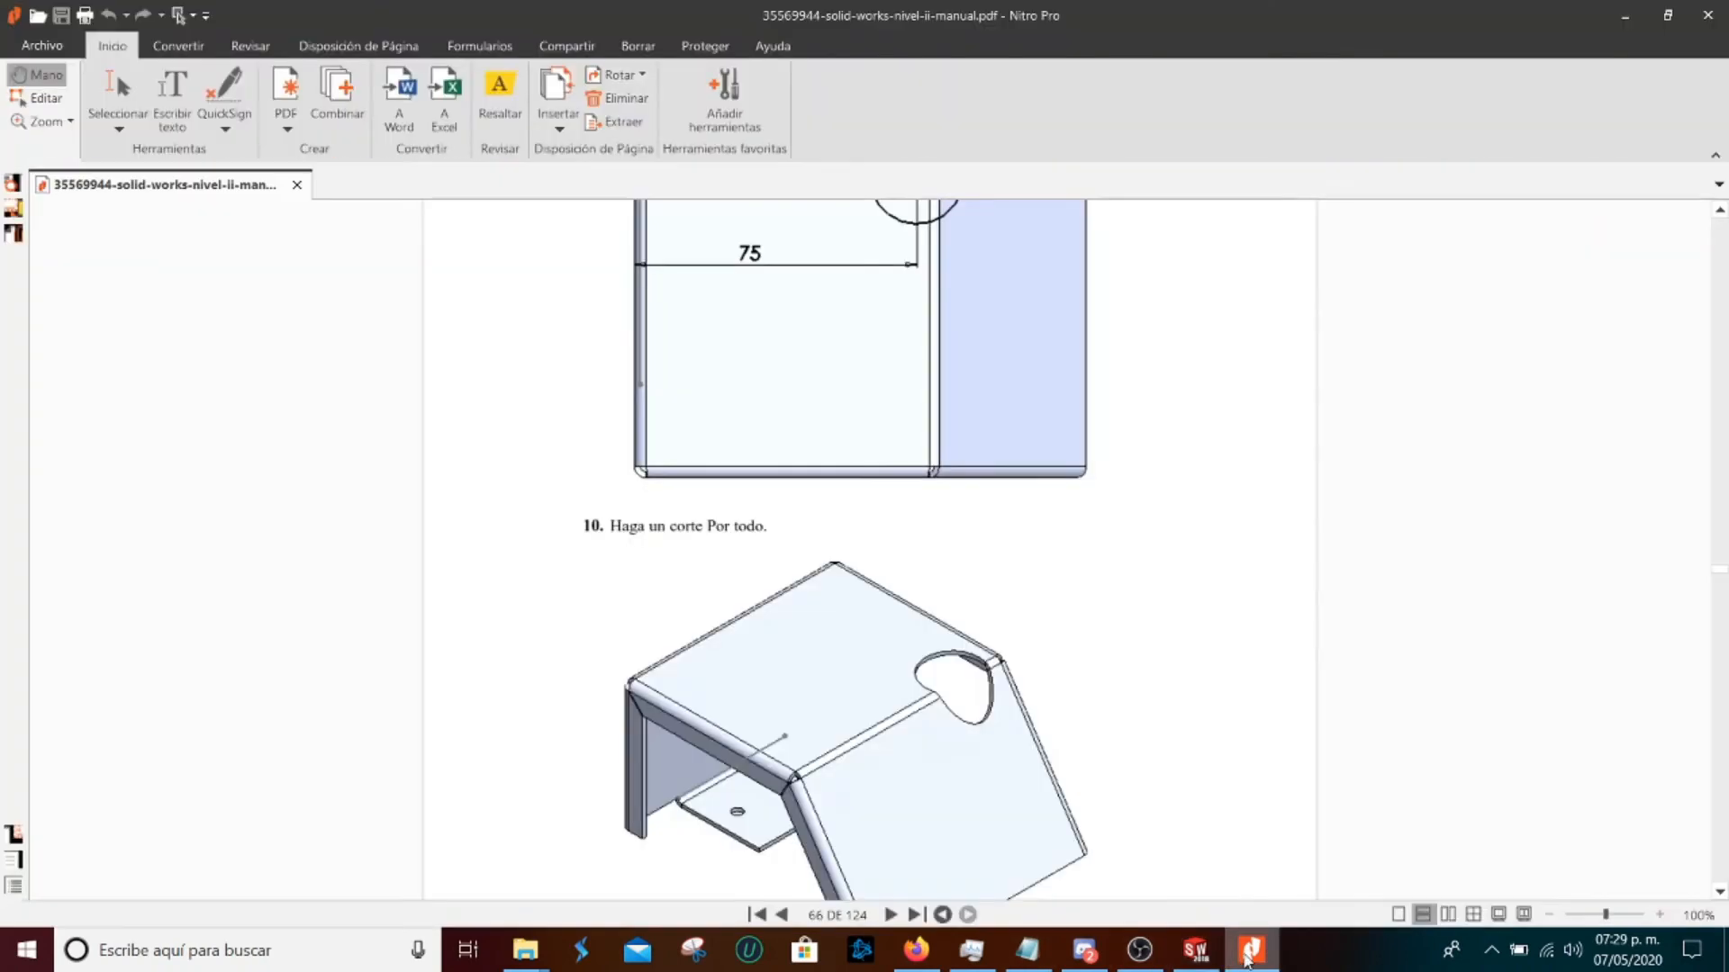
{"action": "scroll", "coordinate": [926, 666], "scroll_direction": "down", "scroll_amount": 3}
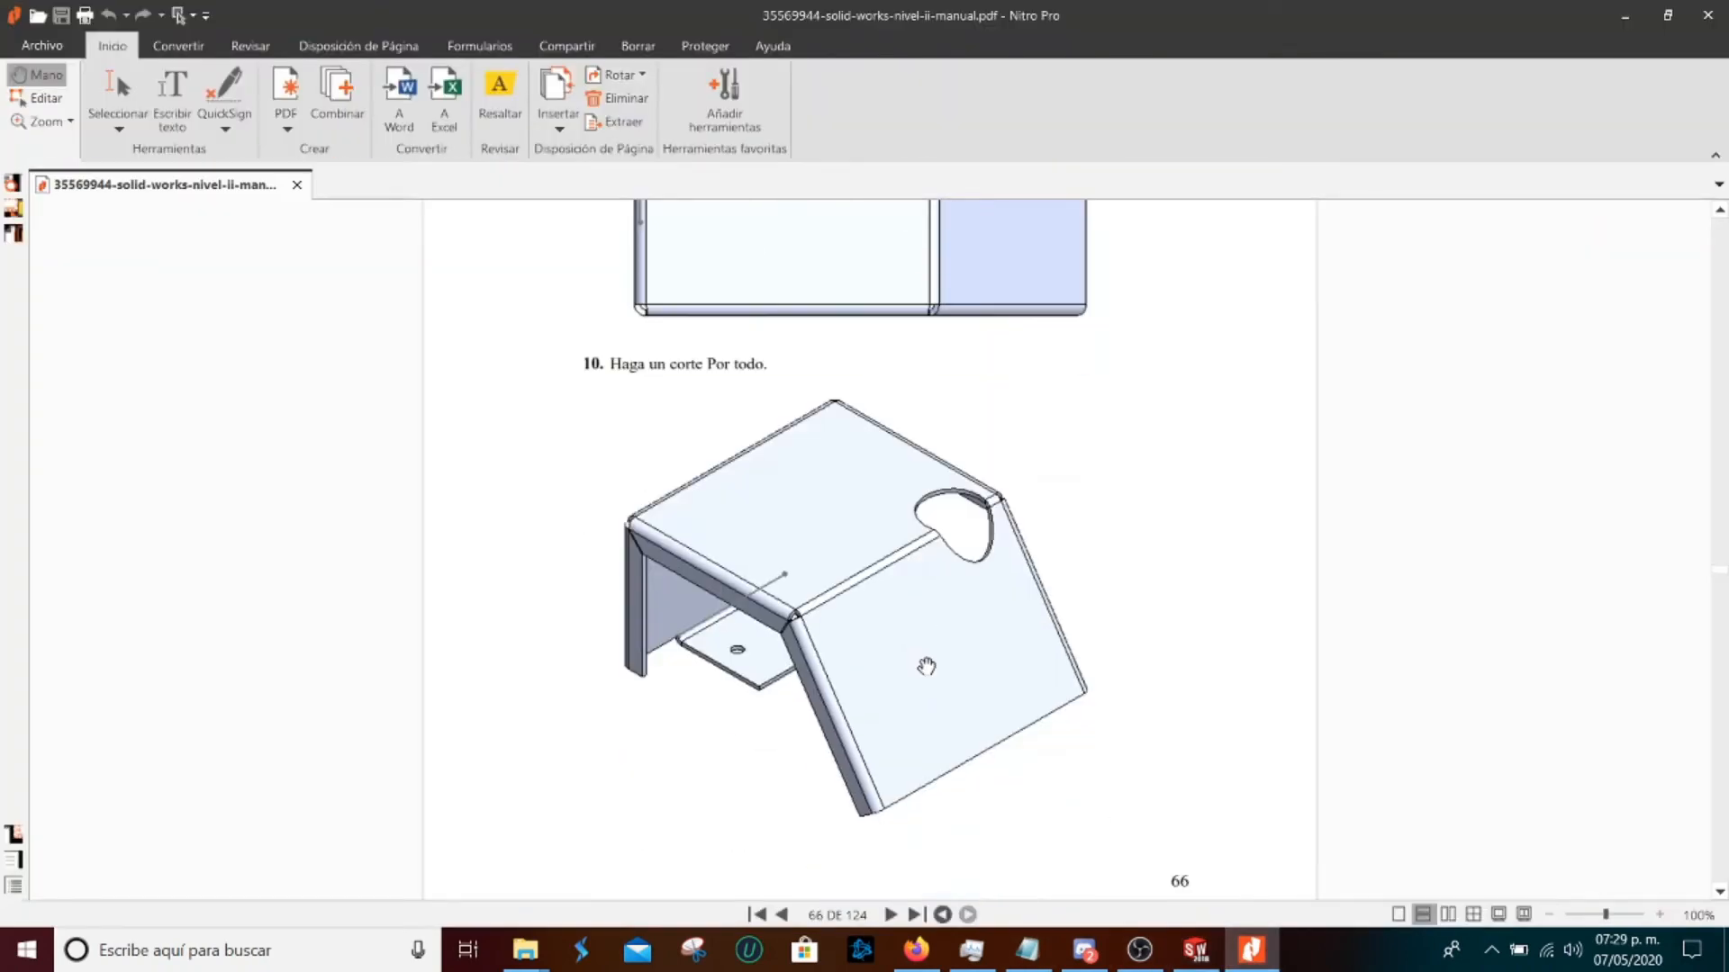
{"action": "scroll", "coordinate": [926, 666], "scroll_direction": "down", "scroll_amount": 15}
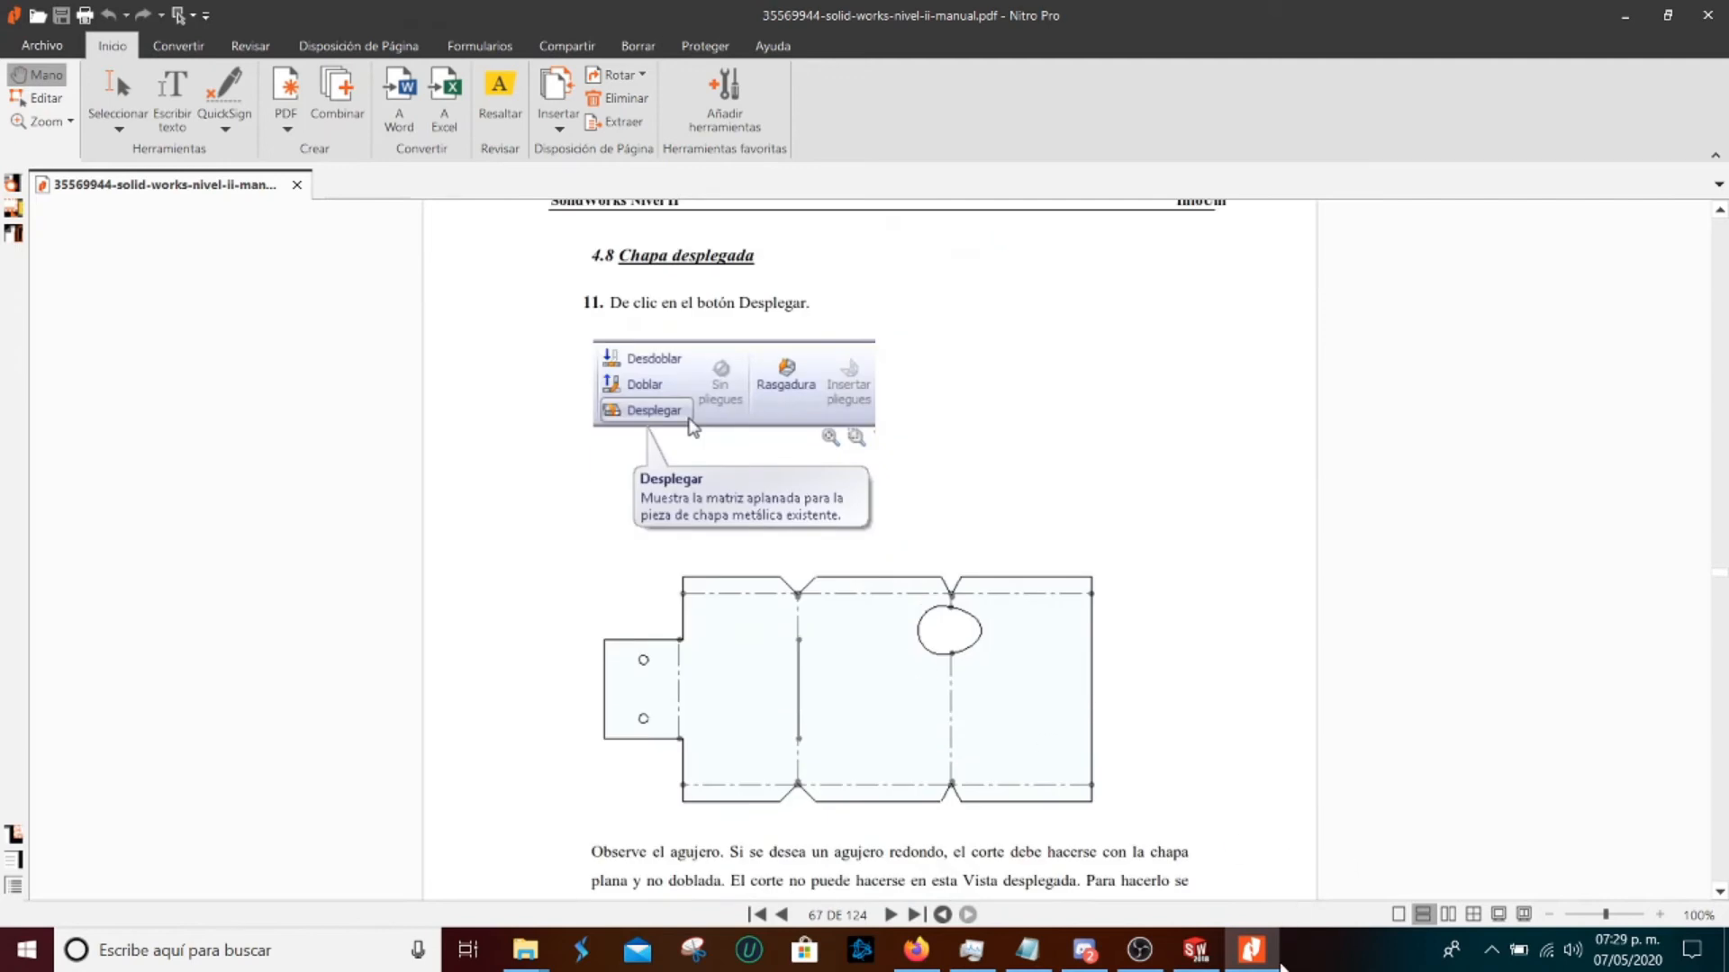
{"action": "scroll", "coordinate": [849, 565], "scroll_direction": "down", "scroll_amount": 10}
{"action": "scroll", "coordinate": [849, 566], "scroll_direction": "up", "scroll_amount": 20}
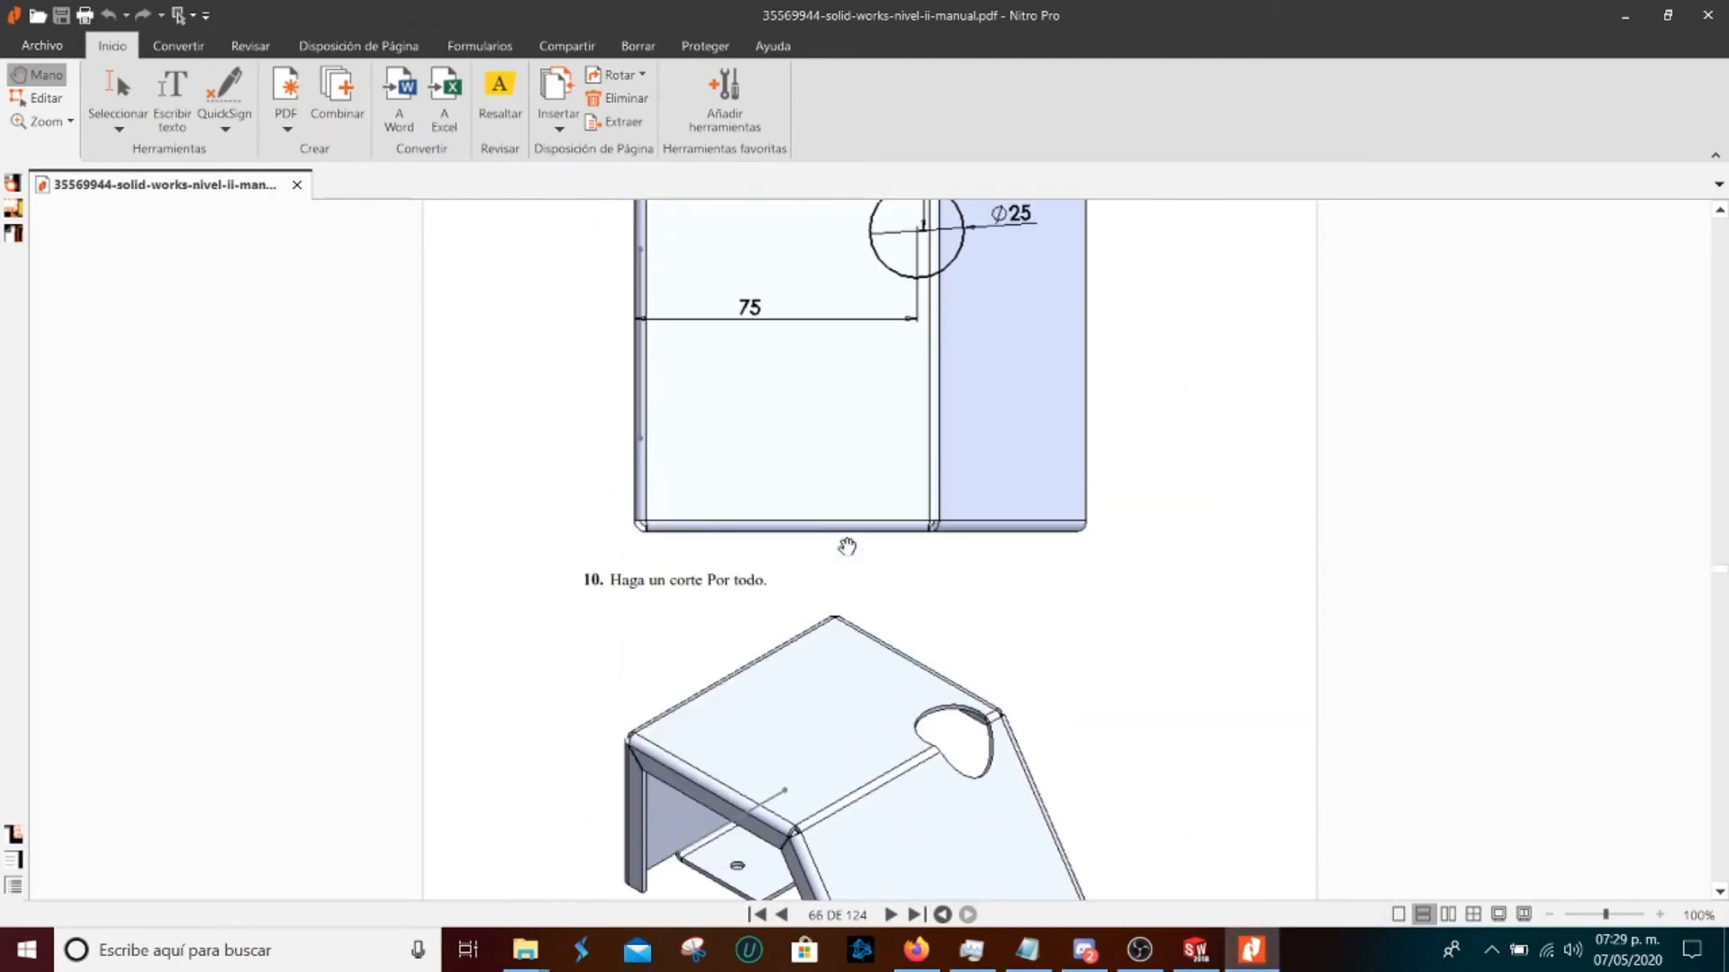
{"action": "scroll", "coordinate": [847, 546], "scroll_direction": "up", "scroll_amount": 5}
{"action": "scroll", "coordinate": [888, 500], "scroll_direction": "up", "scroll_amount": 1}
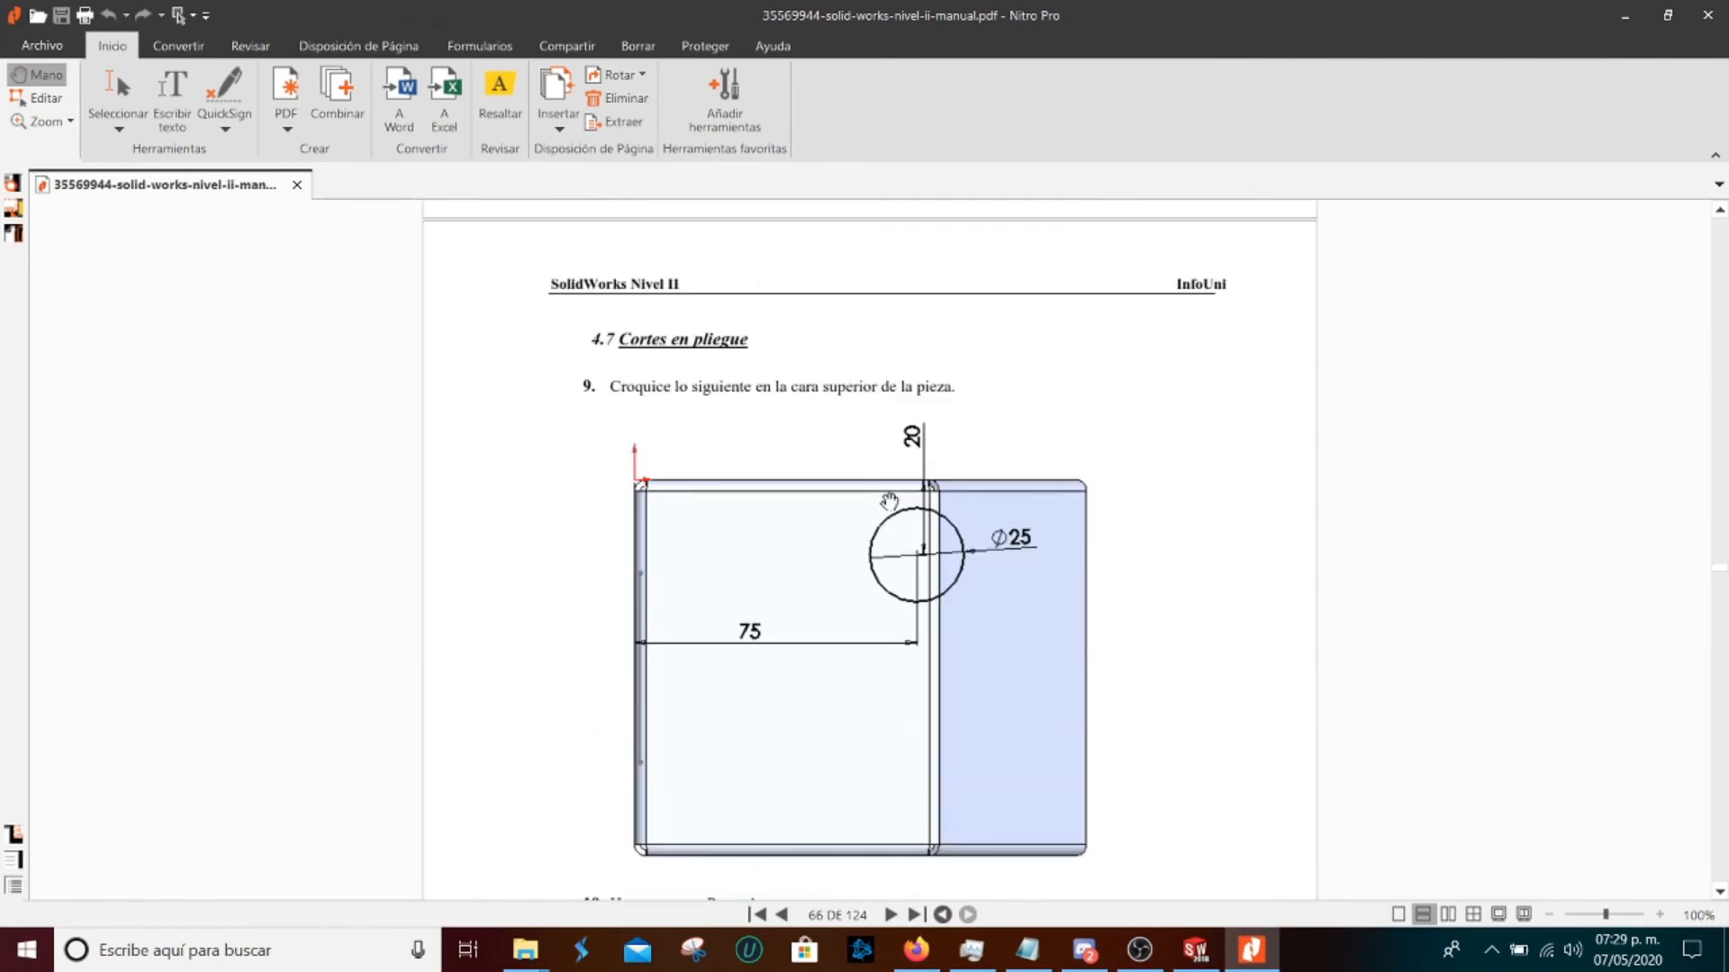
{"action": "scroll", "coordinate": [927, 582], "scroll_direction": "up", "scroll_amount": 1}
{"action": "scroll", "coordinate": [928, 578], "scroll_direction": "down", "scroll_amount": 2}
{"action": "scroll", "coordinate": [928, 575], "scroll_direction": "up", "scroll_amount": 1}
{"action": "key", "text": "alt+Tab"}
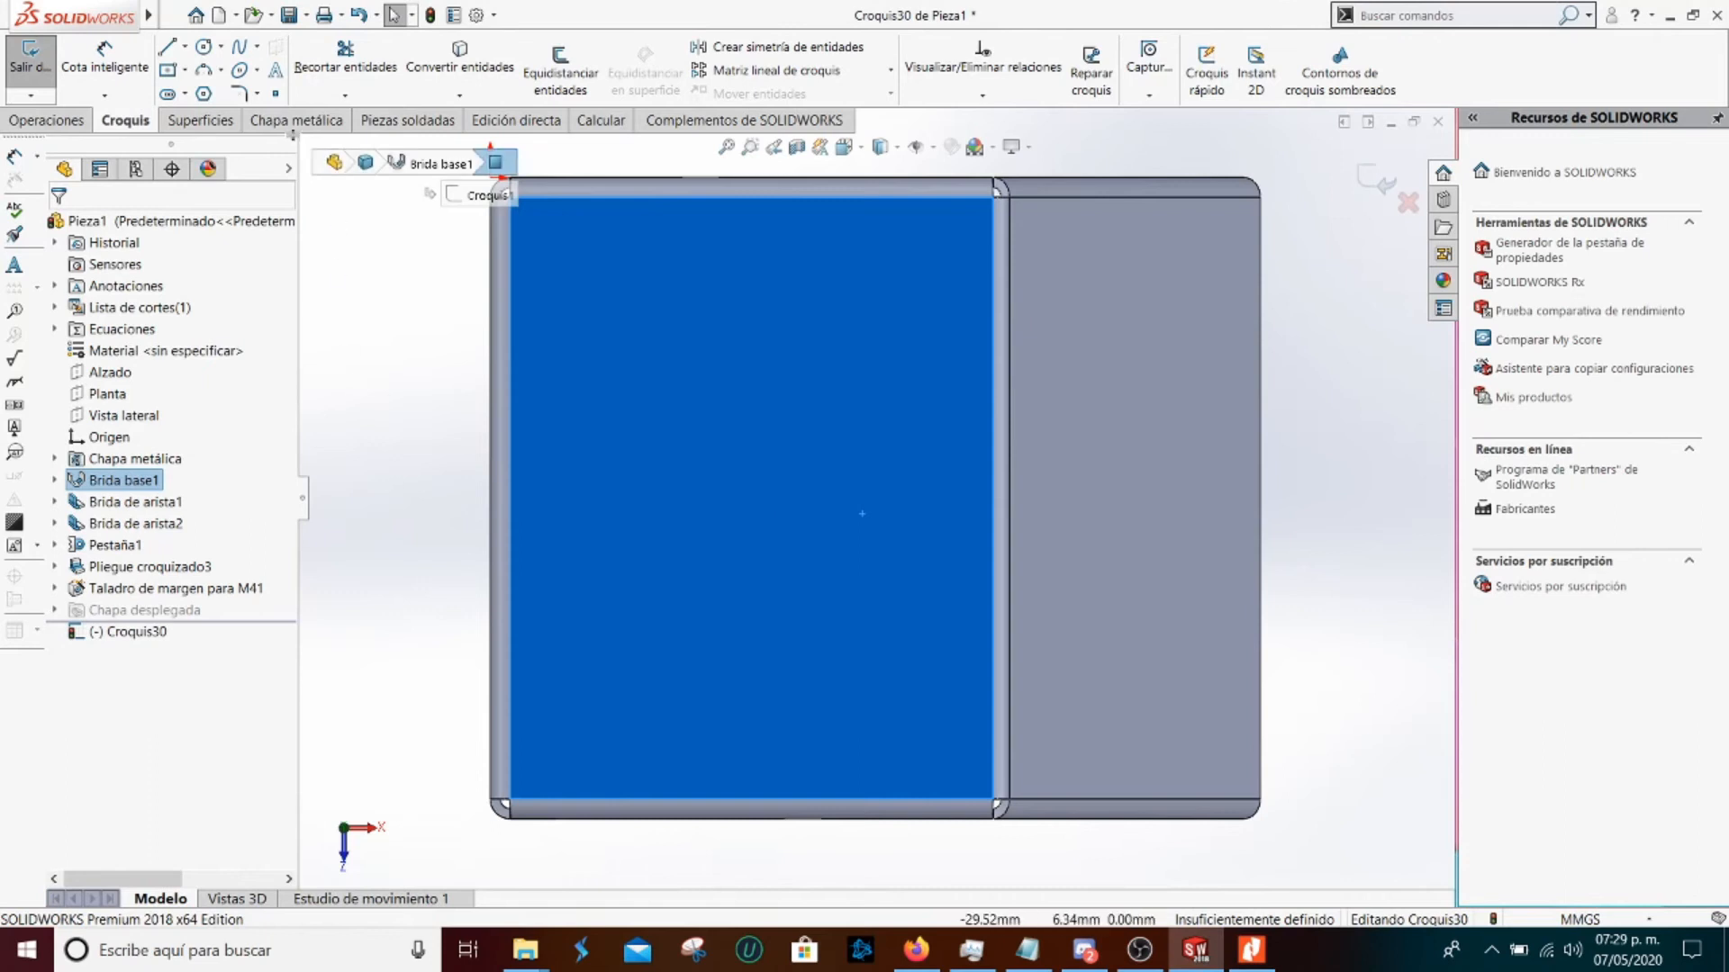
Sketch a circle on the top face, centred about 37 mm from its left outer edge and 35 mm below the upper edge
{"action": "left_click", "coordinate": [204, 46]}
{"action": "left_click", "coordinate": [725, 400]}
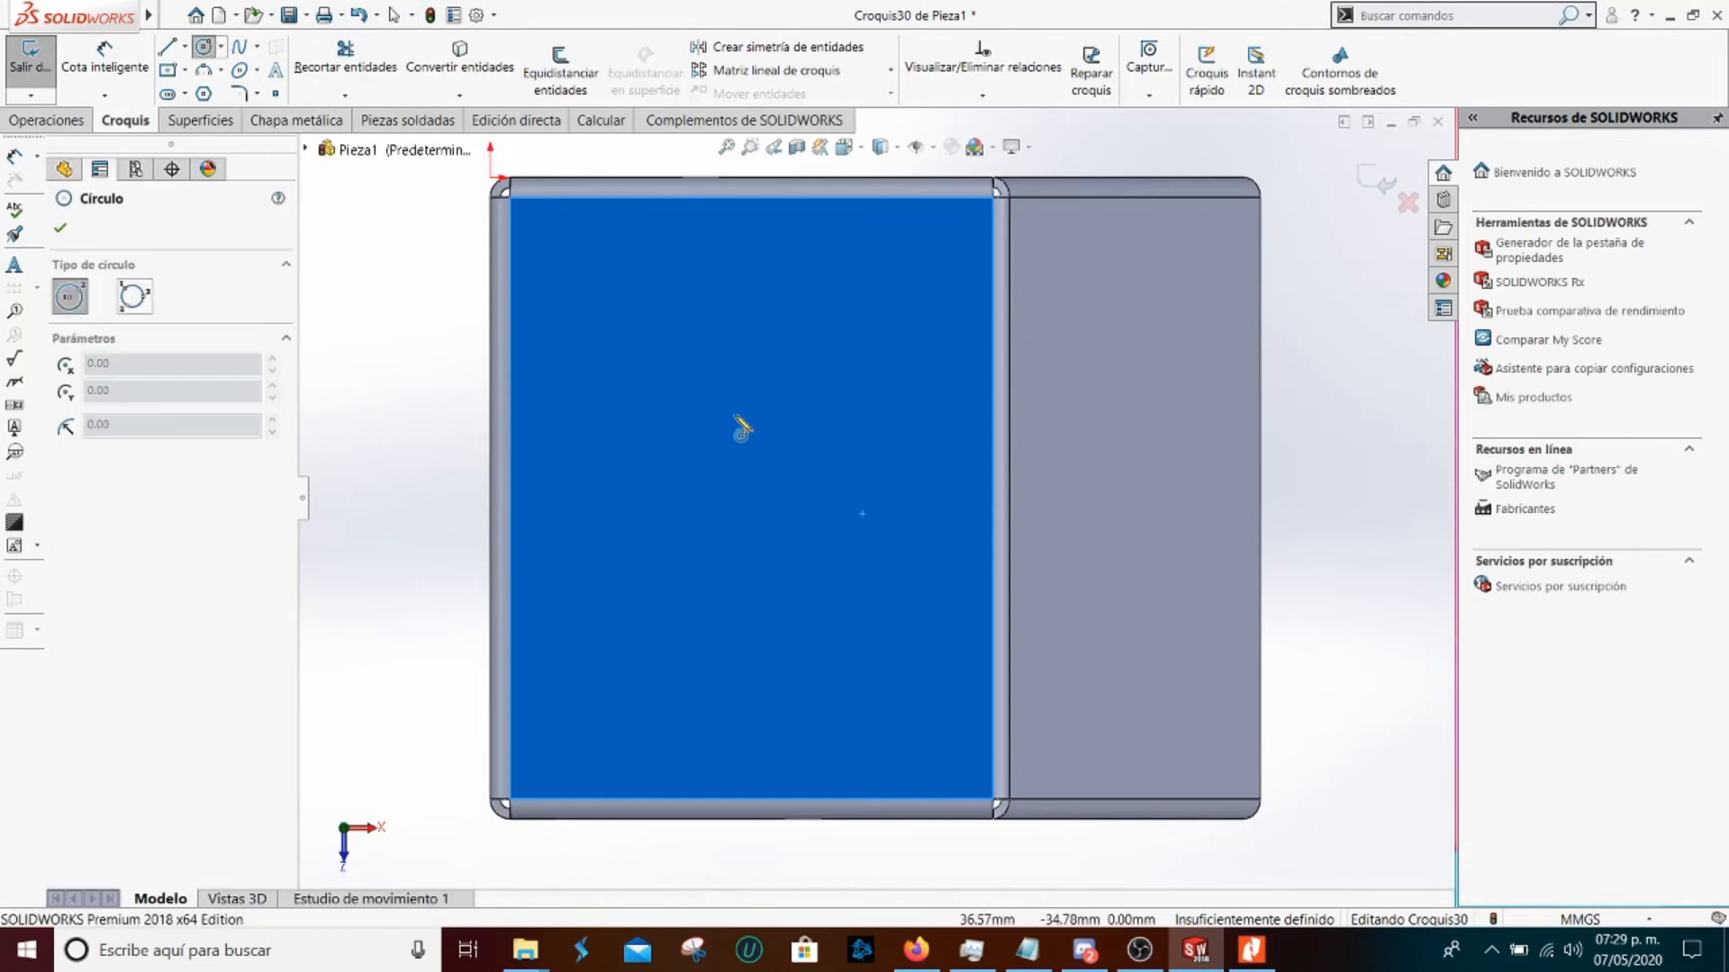
{"action": "left_click", "coordinate": [770, 462]}
{"action": "key", "text": "Escape"}
Dimension the circle's centre 75 mm from the part's left outer edge
{"action": "key", "text": "d"}
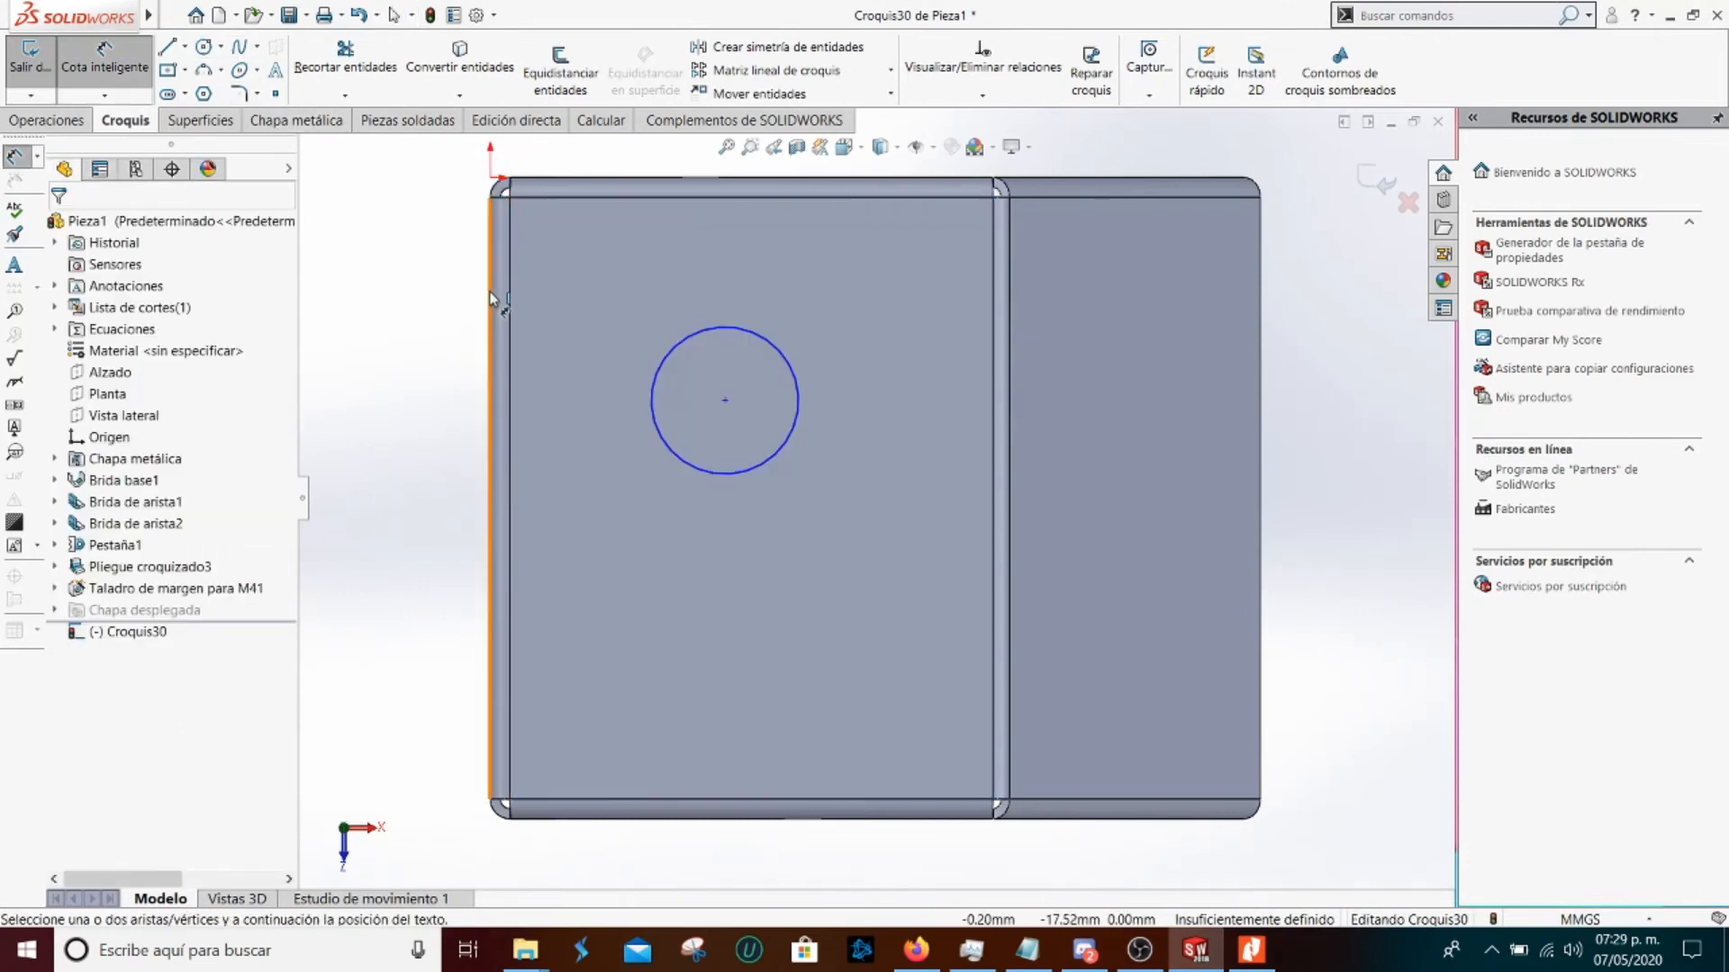
{"action": "left_click", "coordinate": [724, 400]}
{"action": "left_click", "coordinate": [611, 533]}
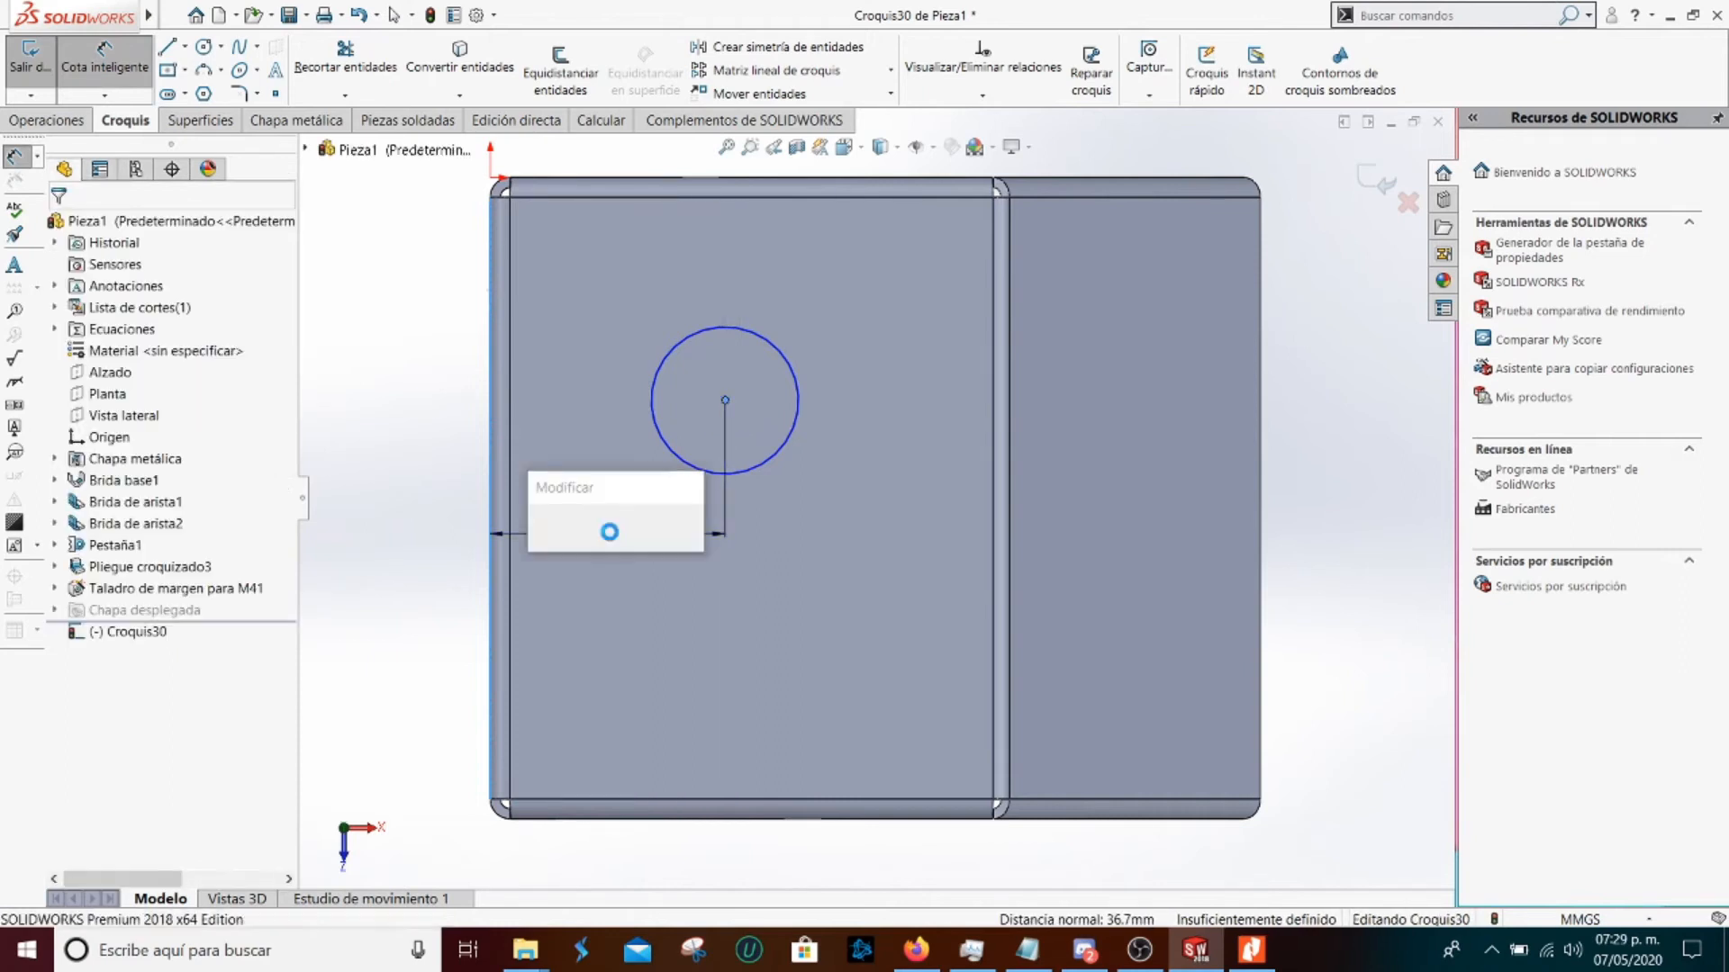
{"action": "key", "text": "Return"}
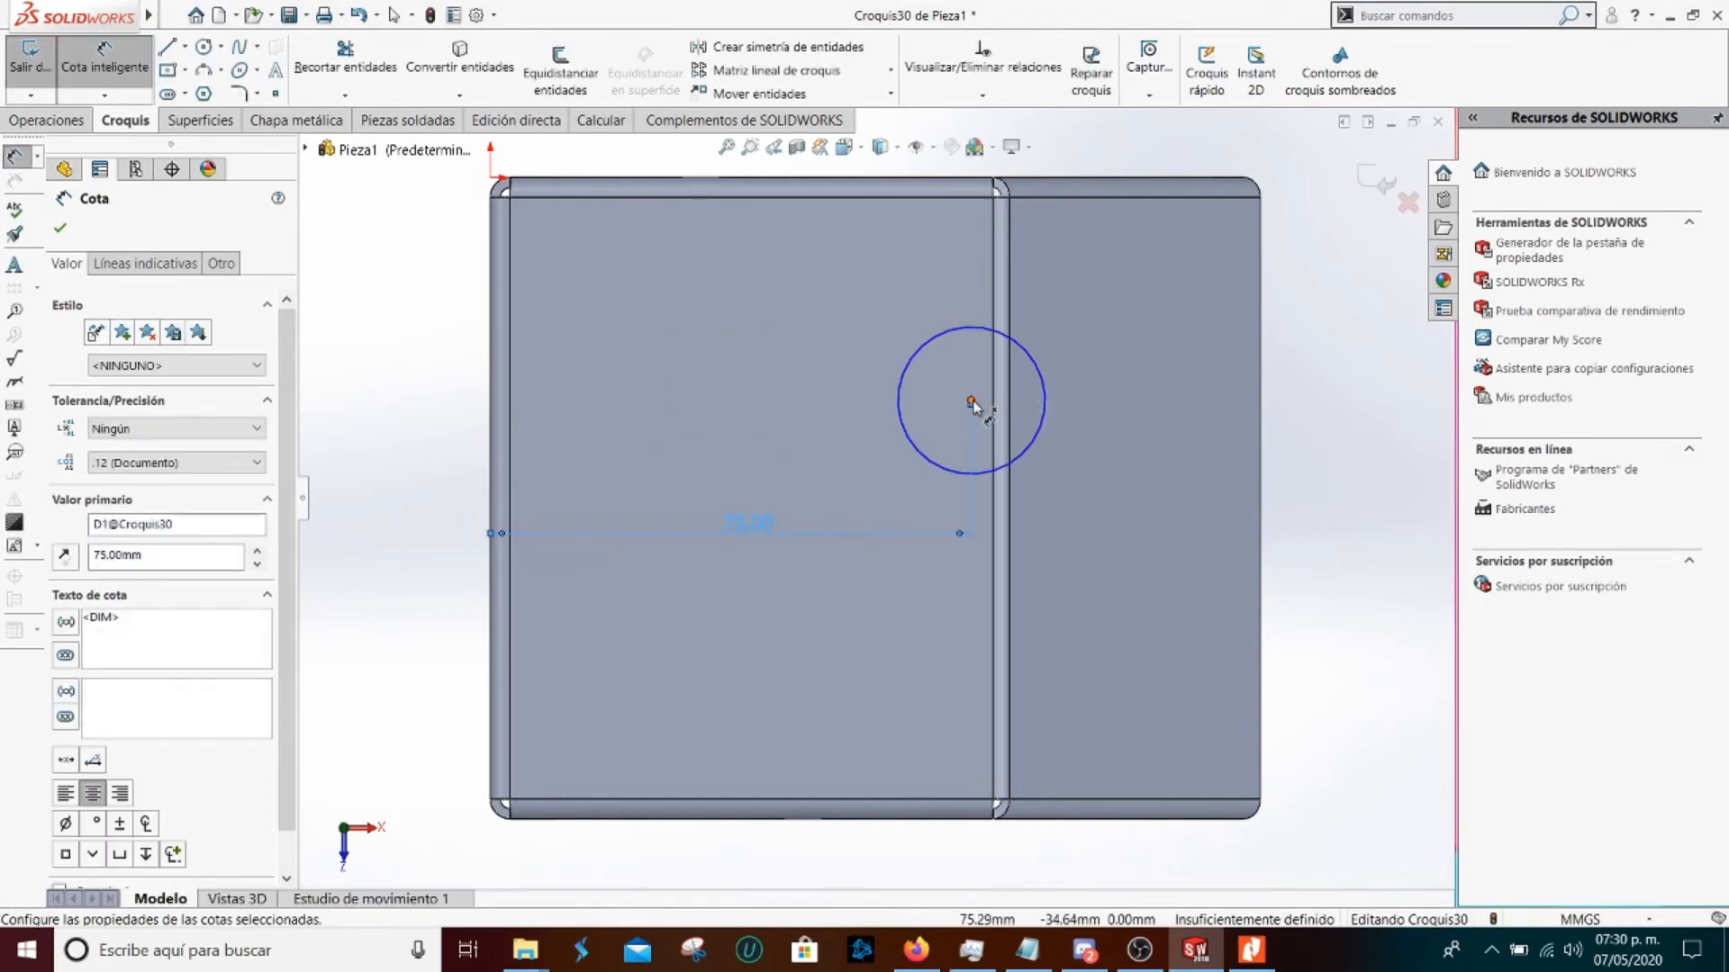
Dimension the circle's centre 20 mm from the part's upper outer edge
{"action": "left_click", "coordinate": [970, 400]}
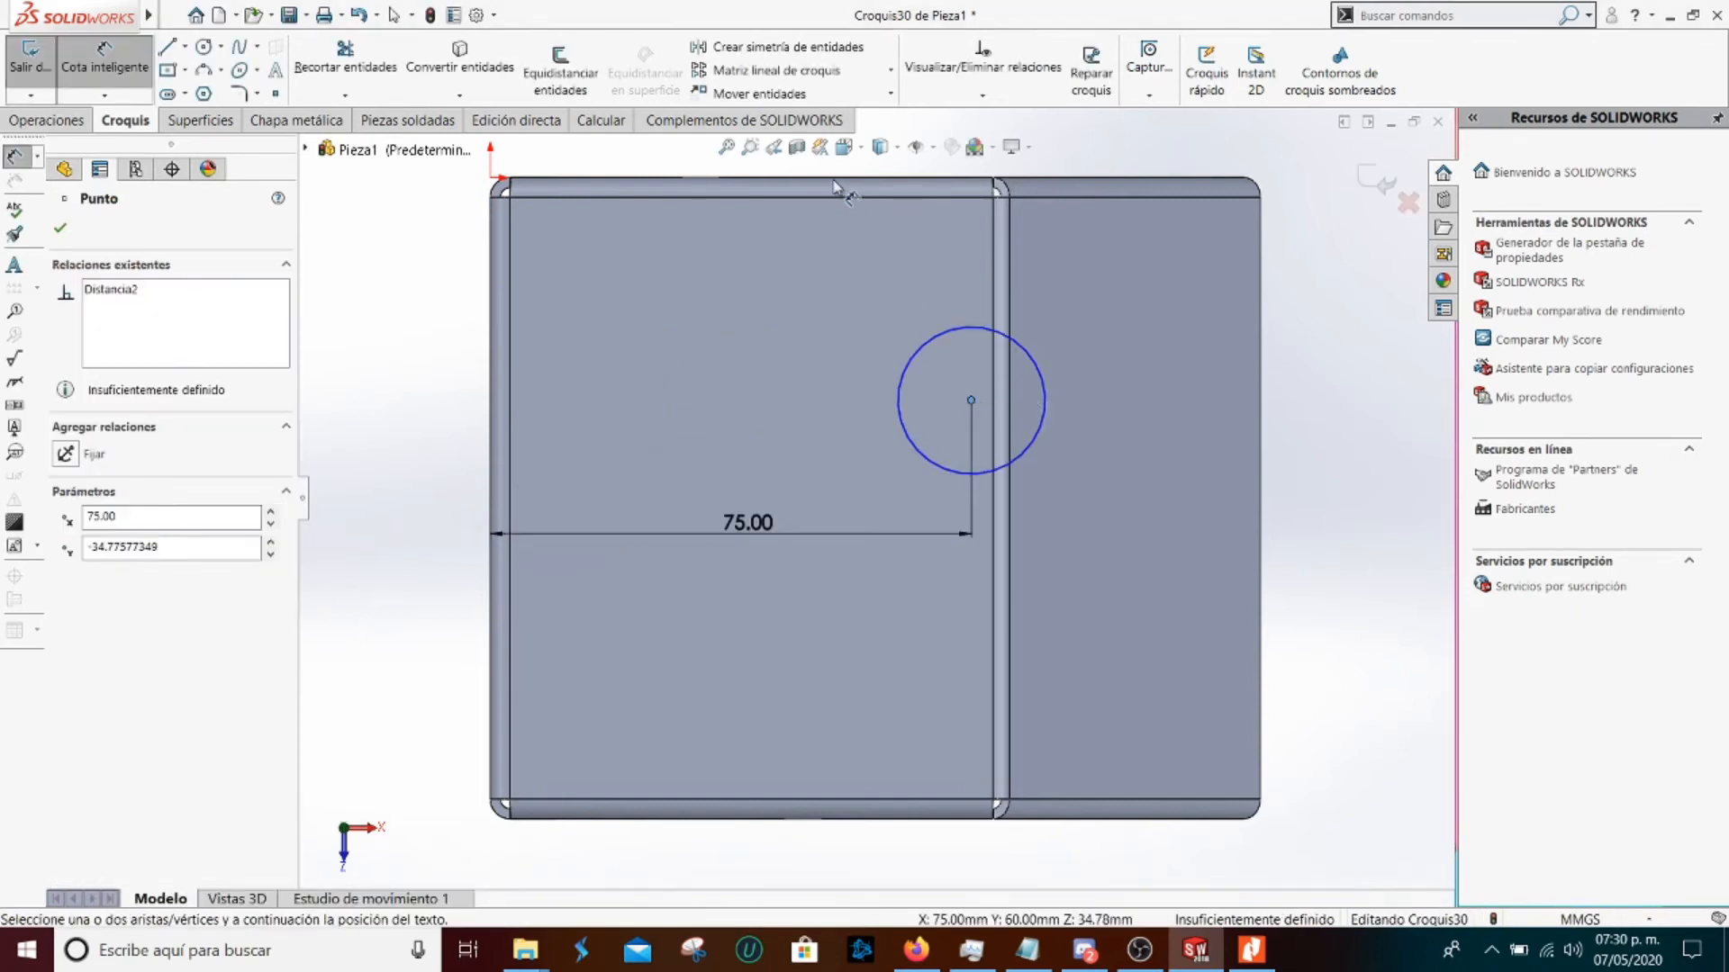
{"action": "left_click", "coordinate": [792, 182]}
{"action": "left_click", "coordinate": [427, 288]}
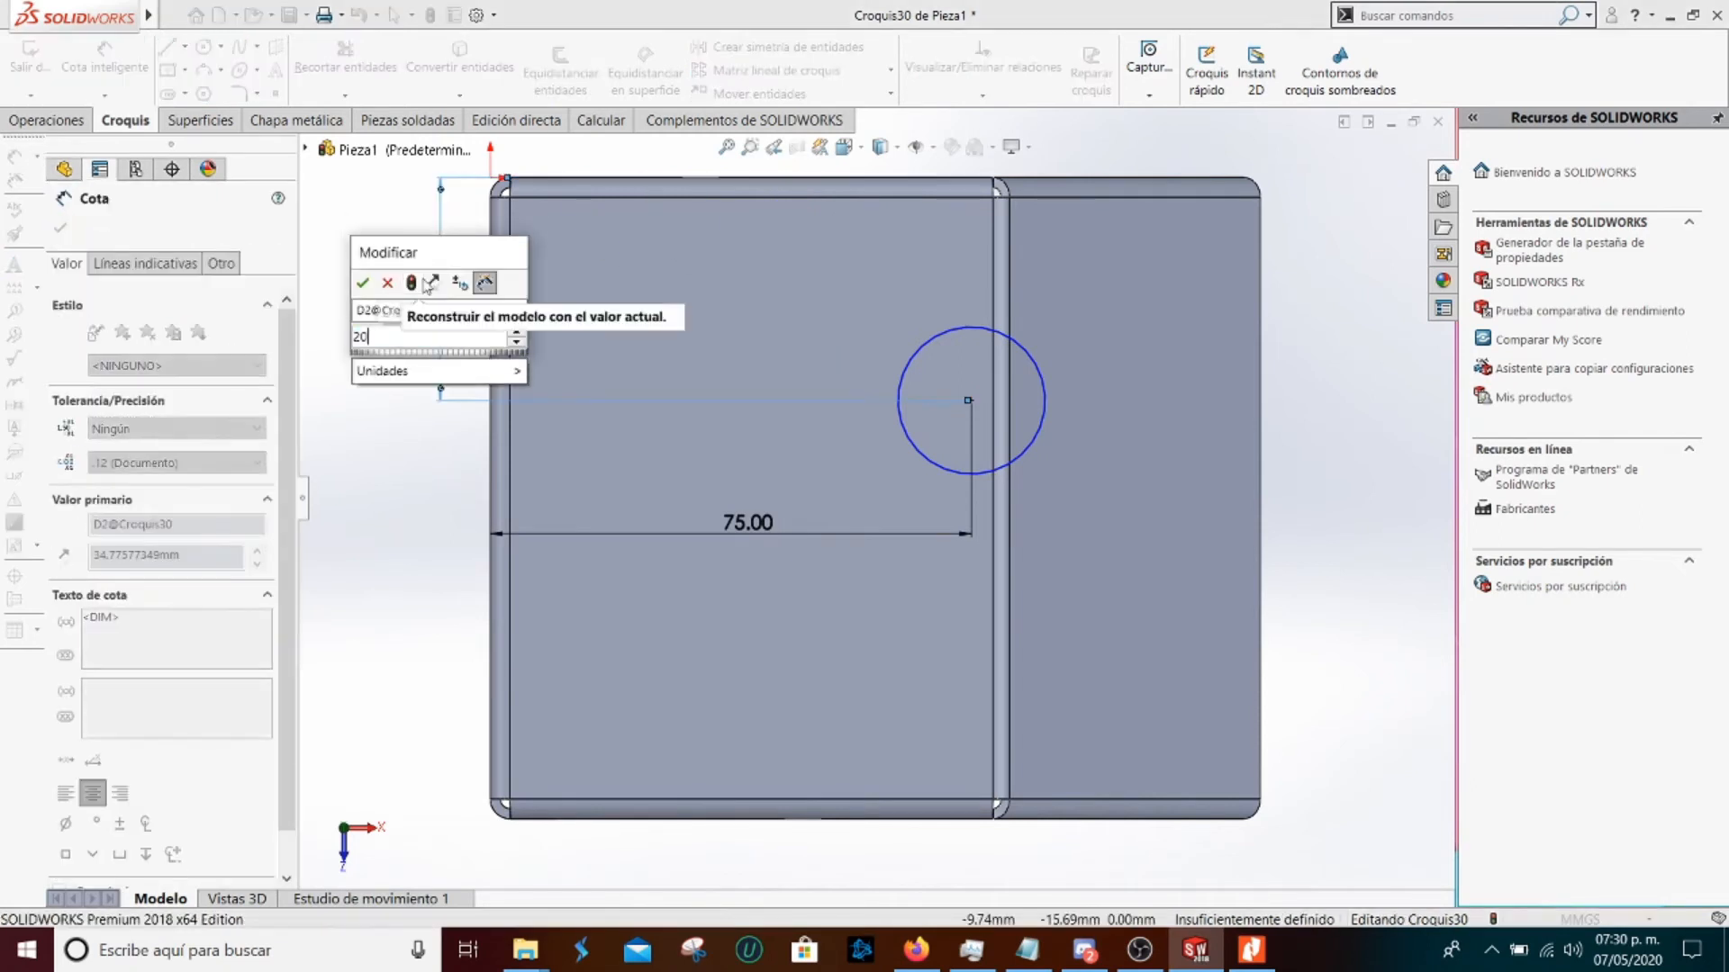
{"action": "key", "text": "Return"}
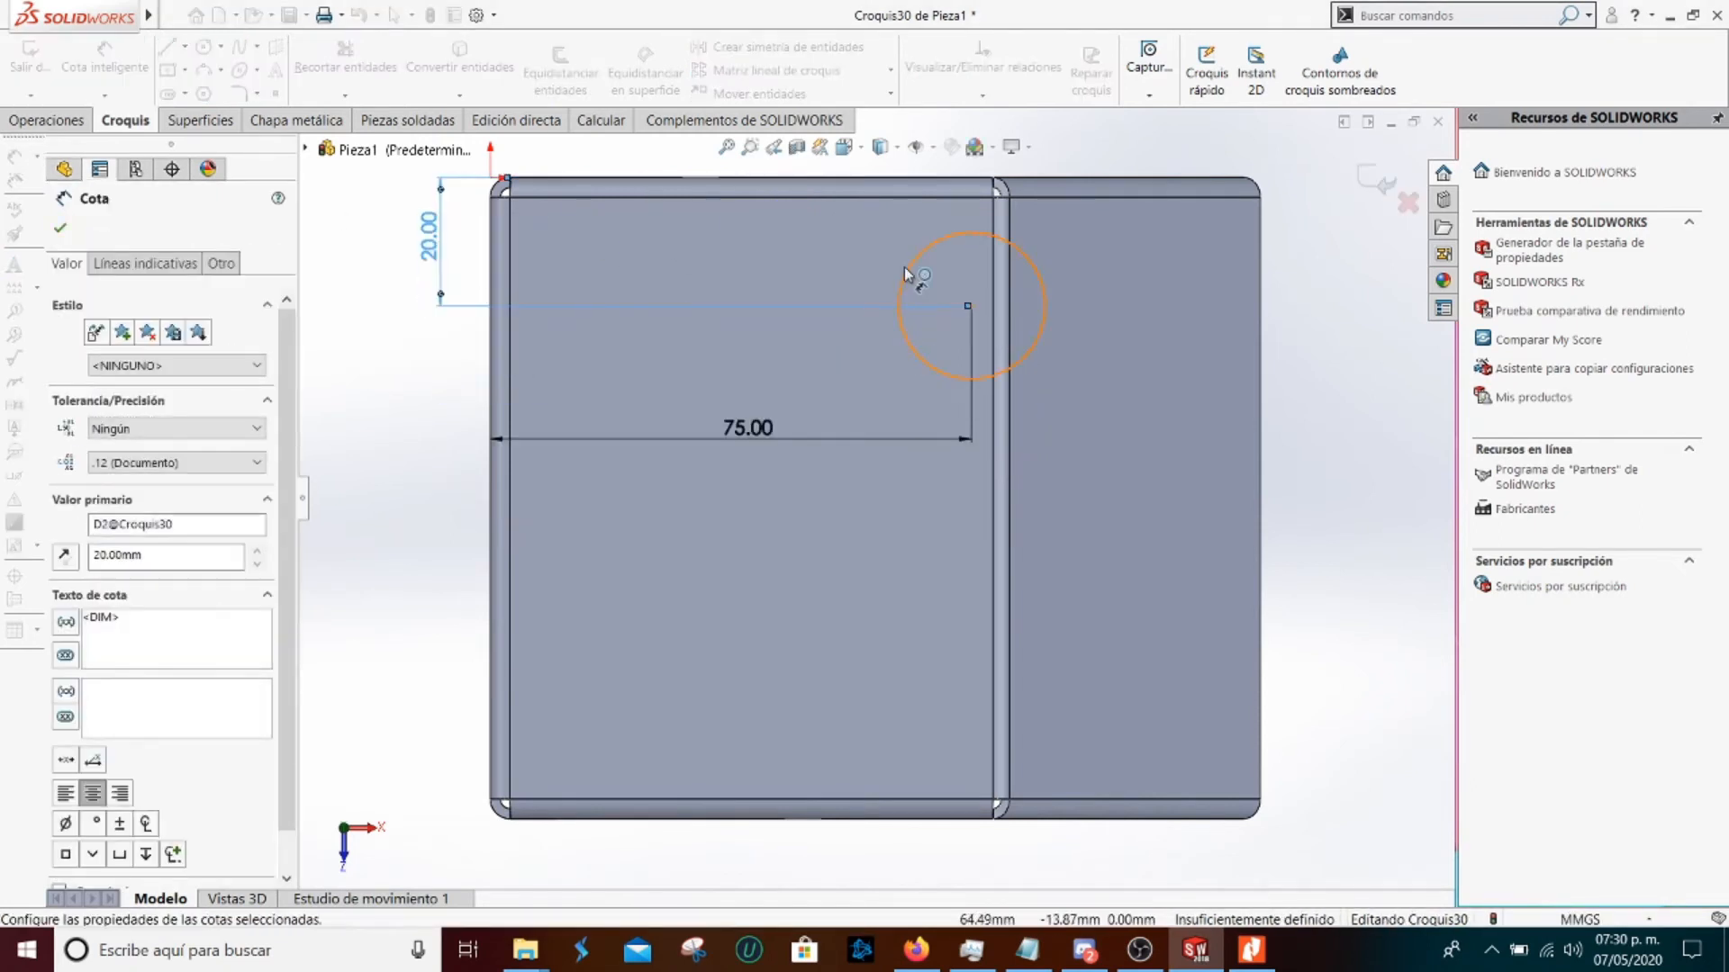
Dimension the circle's diameter as 25 mm
{"action": "left_click", "coordinate": [911, 273]}
{"action": "key", "text": "f"}
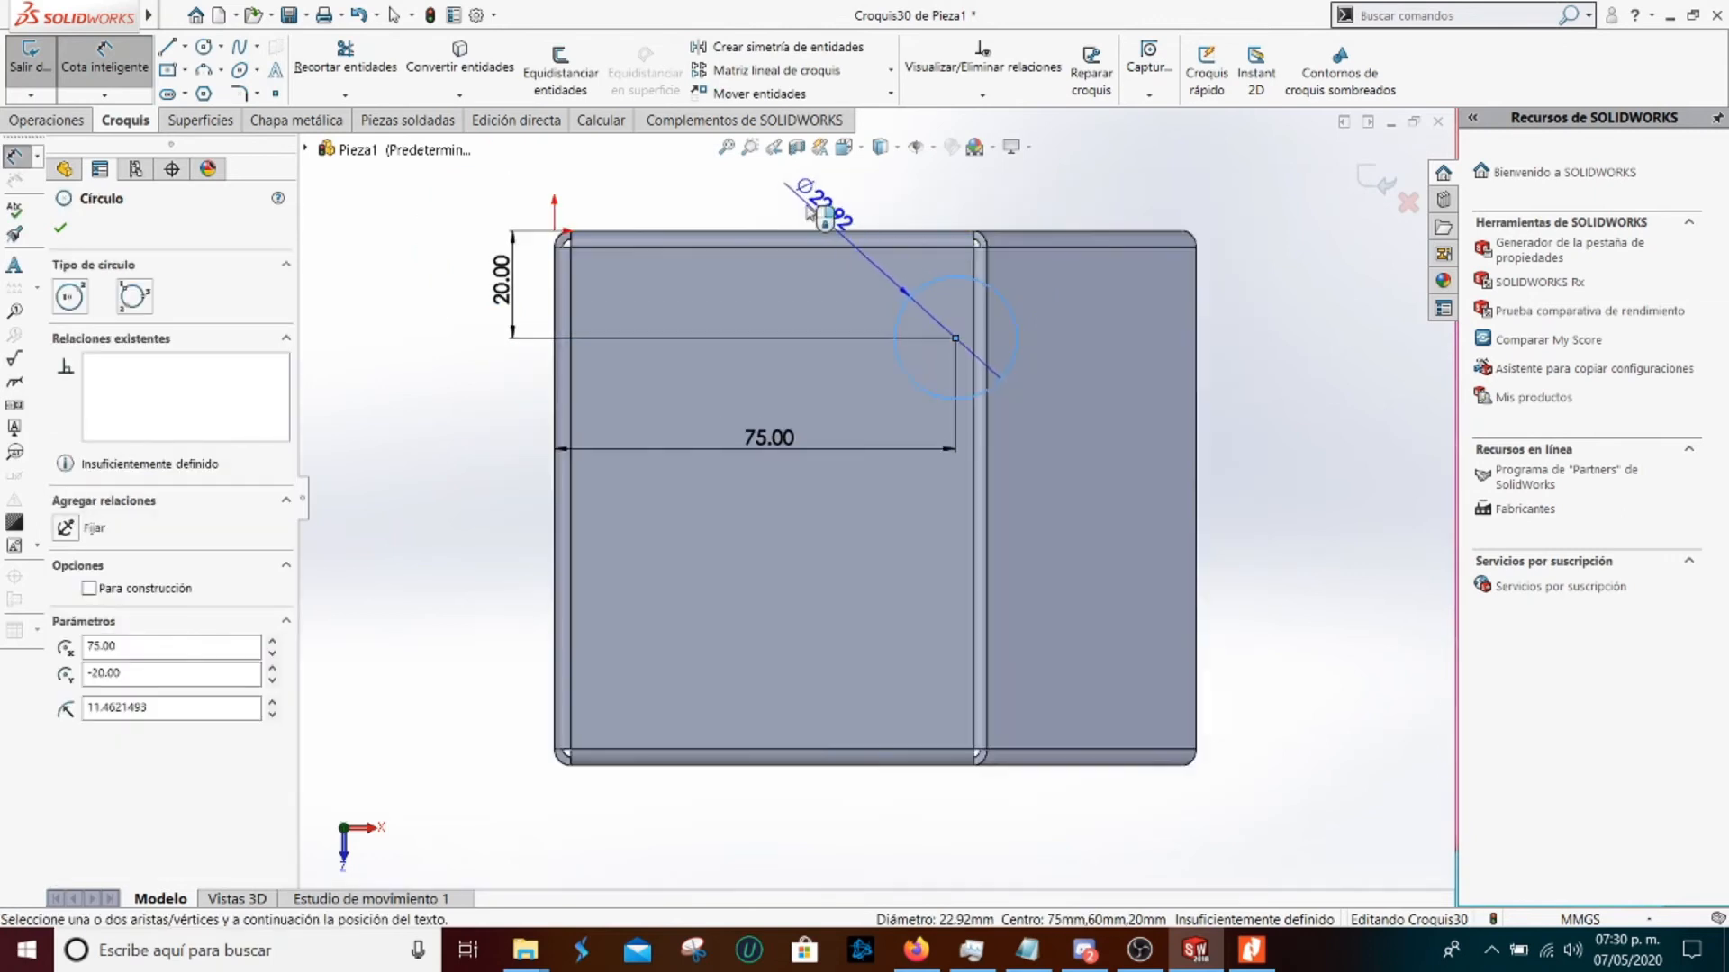
{"action": "left_click", "coordinate": [804, 214]}
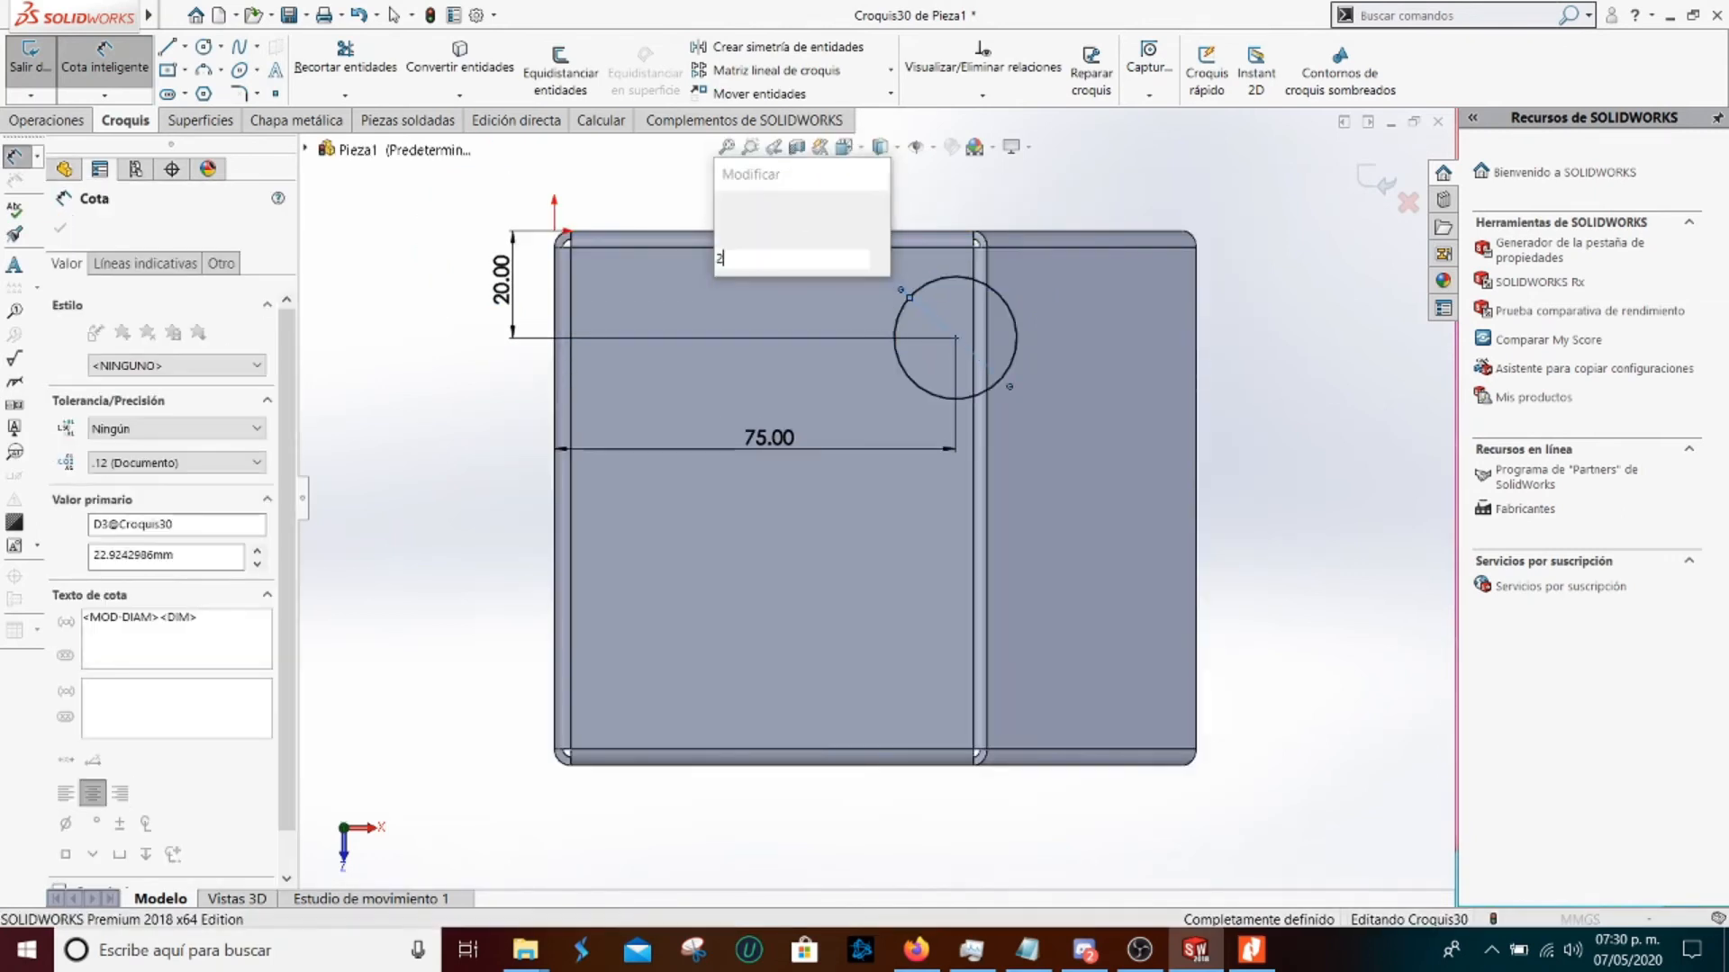
{"action": "key", "text": "Return"}
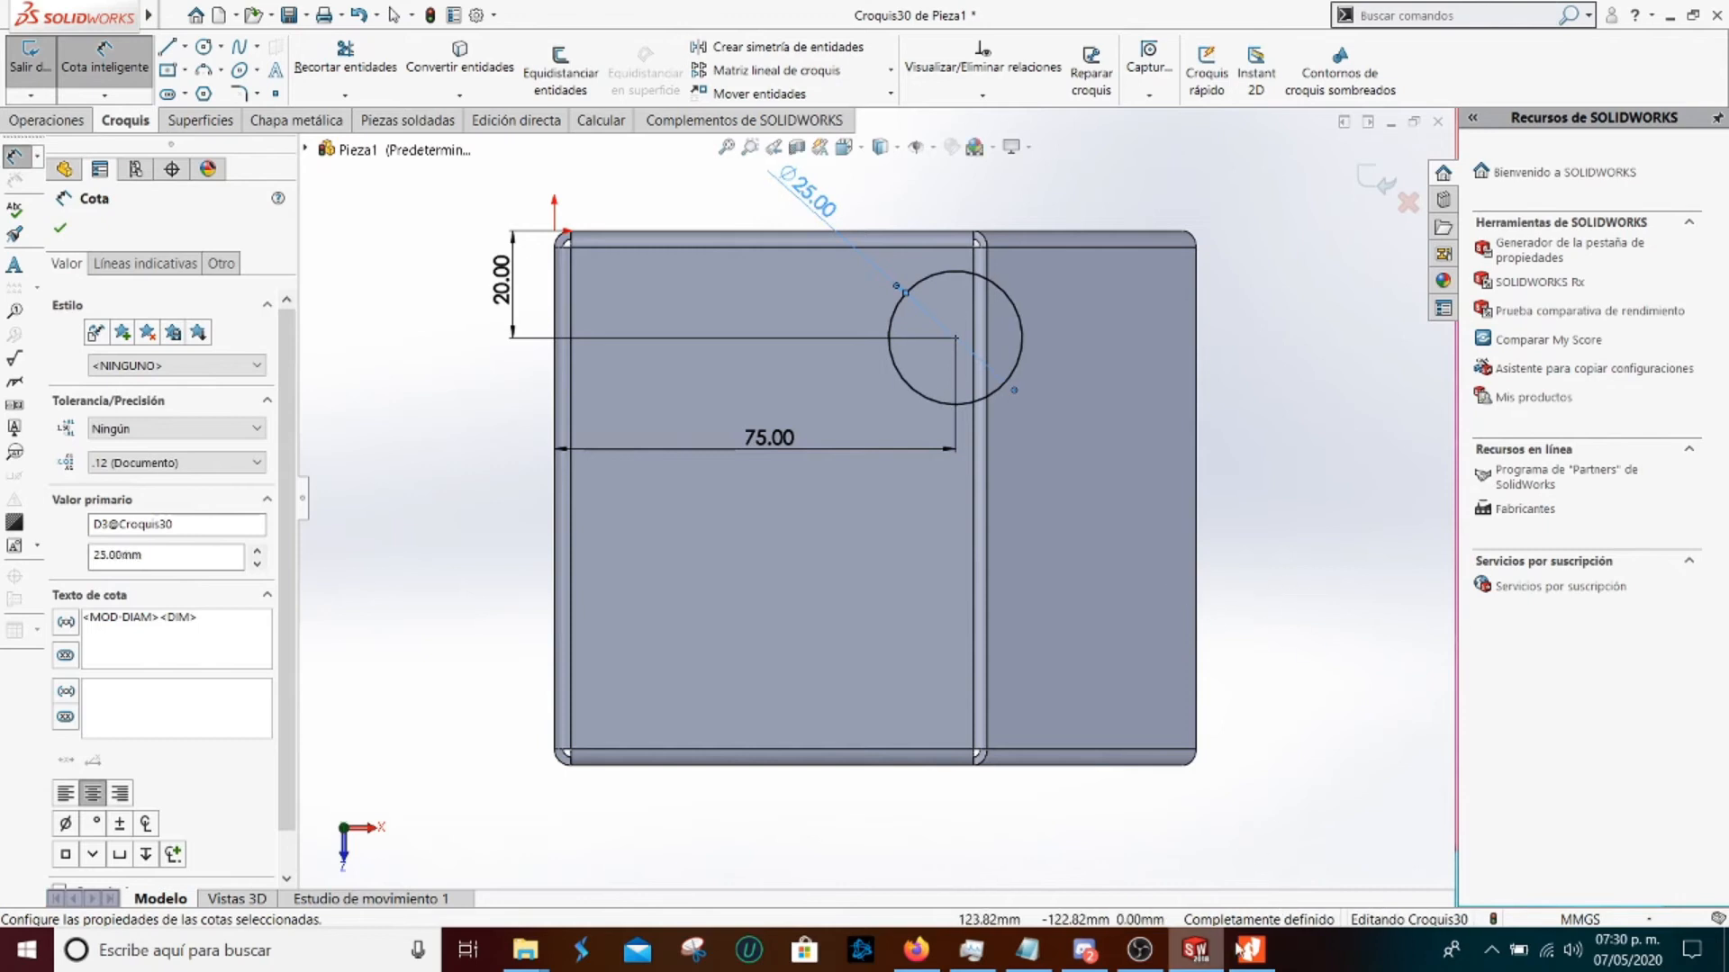
Check the manual's step 10 and cut-extrude the circle across the bend with the Por todo (through all) end condition
{"action": "left_click", "coordinate": [1252, 950]}
{"action": "scroll", "coordinate": [982, 606], "scroll_direction": "down", "scroll_amount": 3}
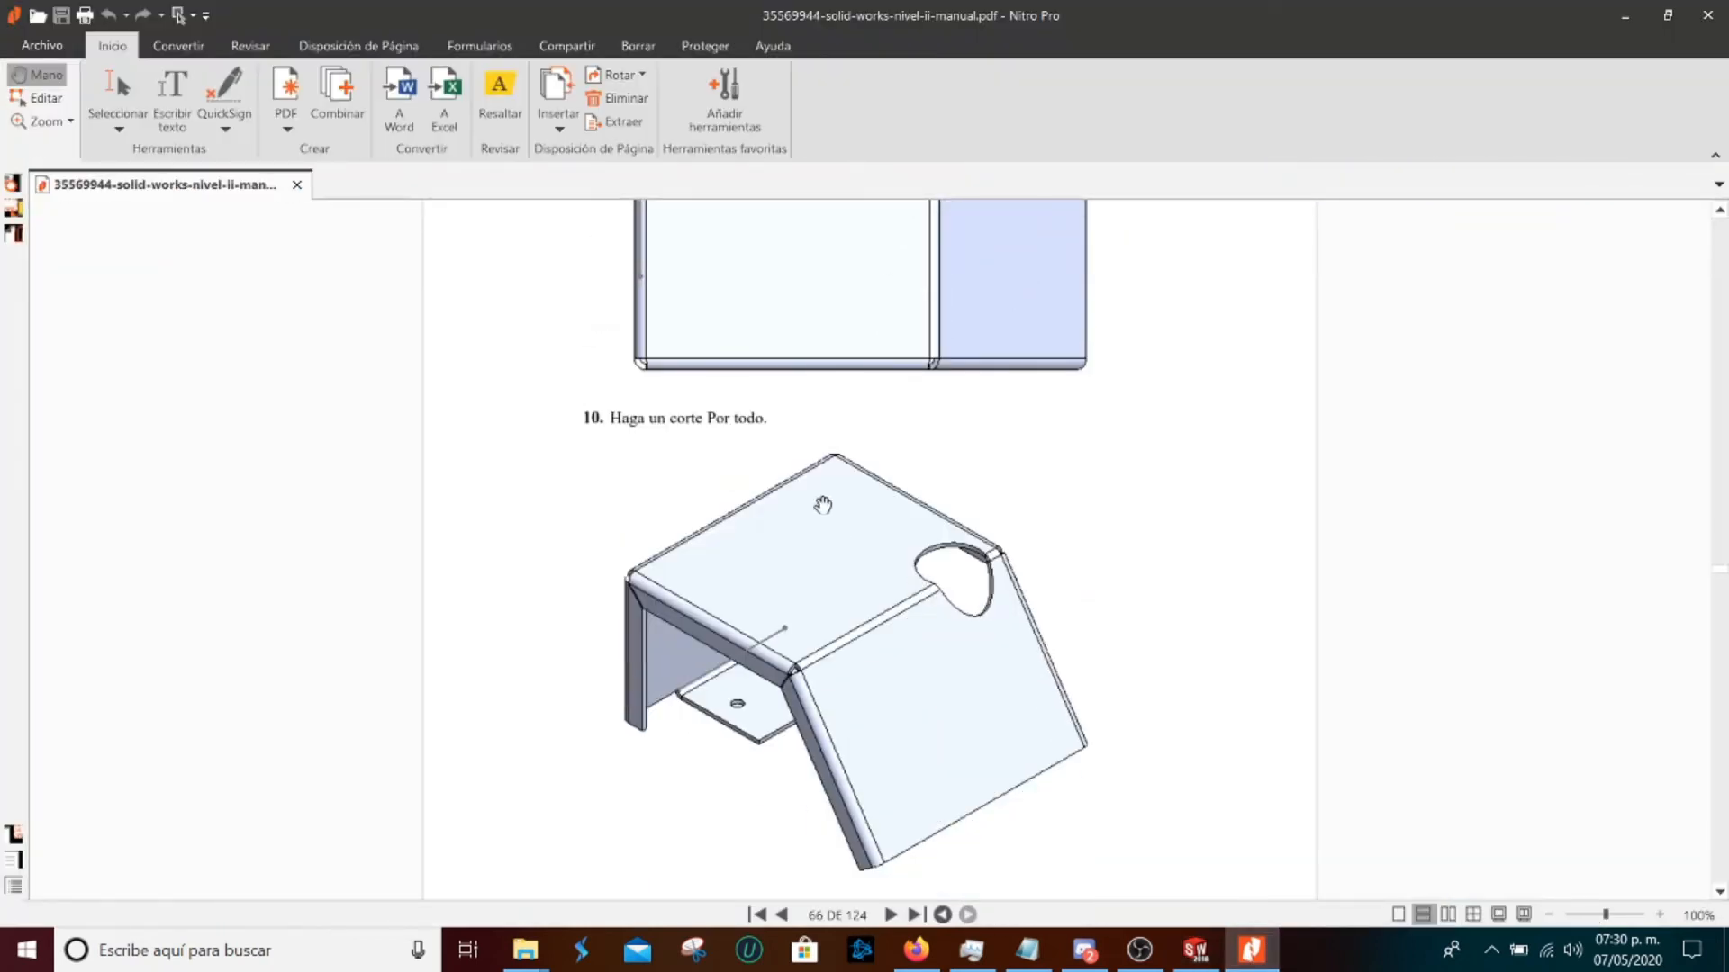
{"action": "key", "text": "alt+Tab"}
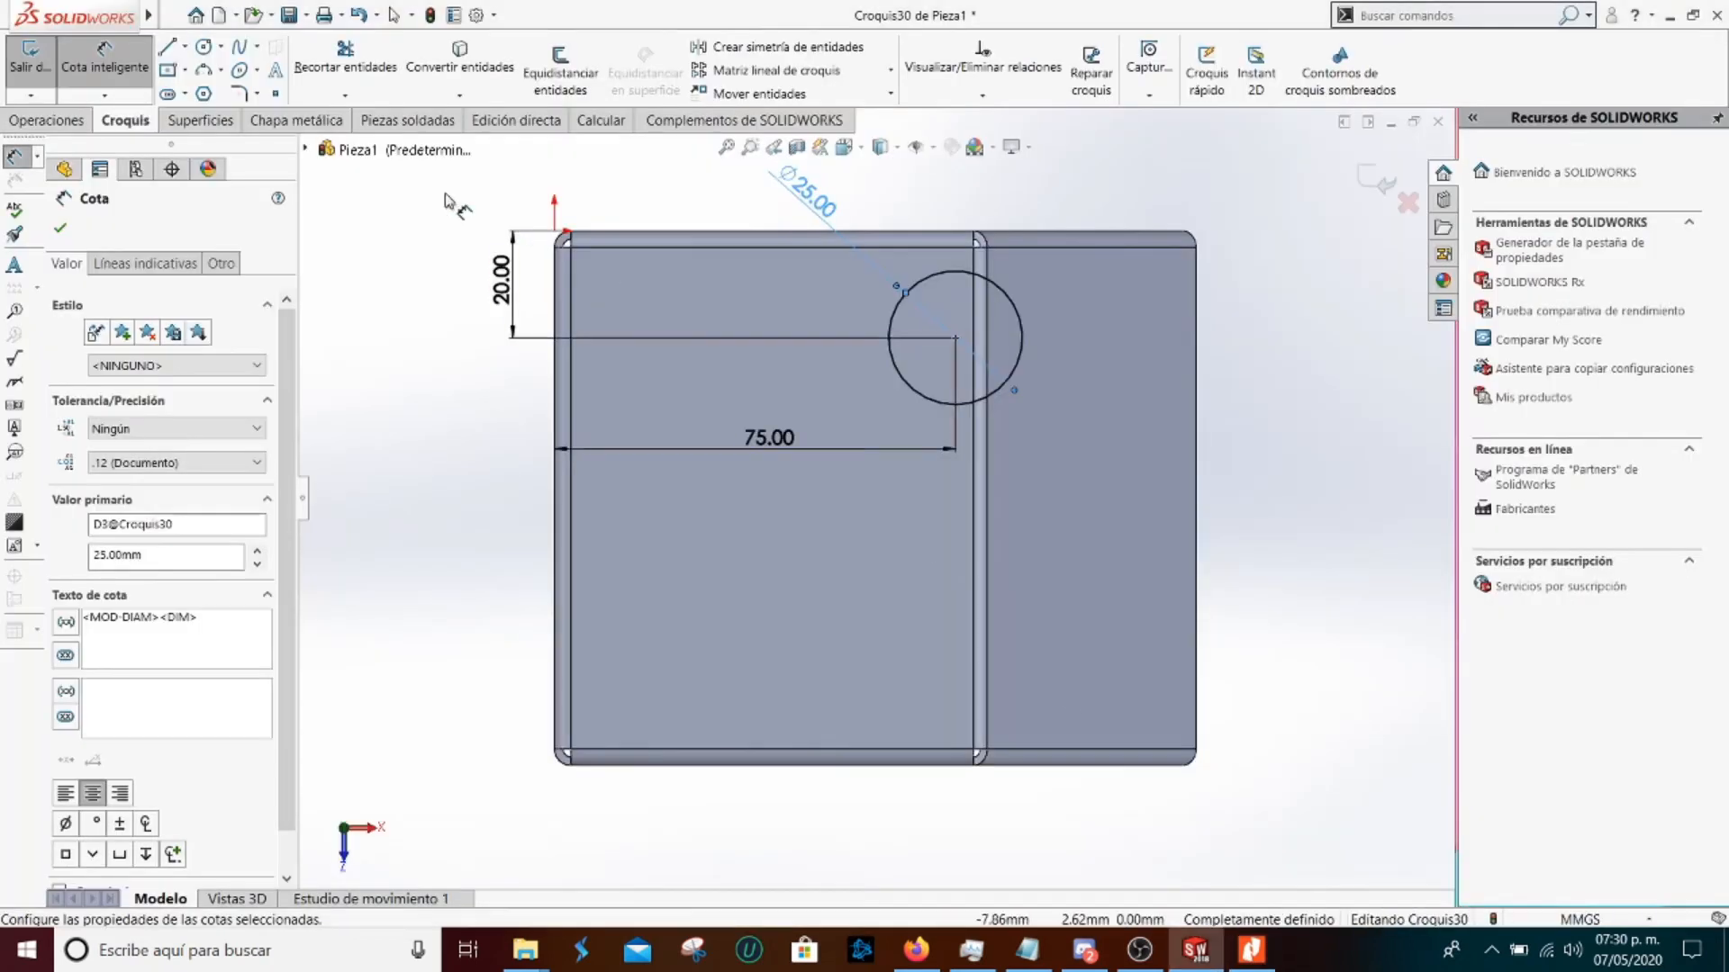
{"action": "left_click", "coordinate": [56, 120]}
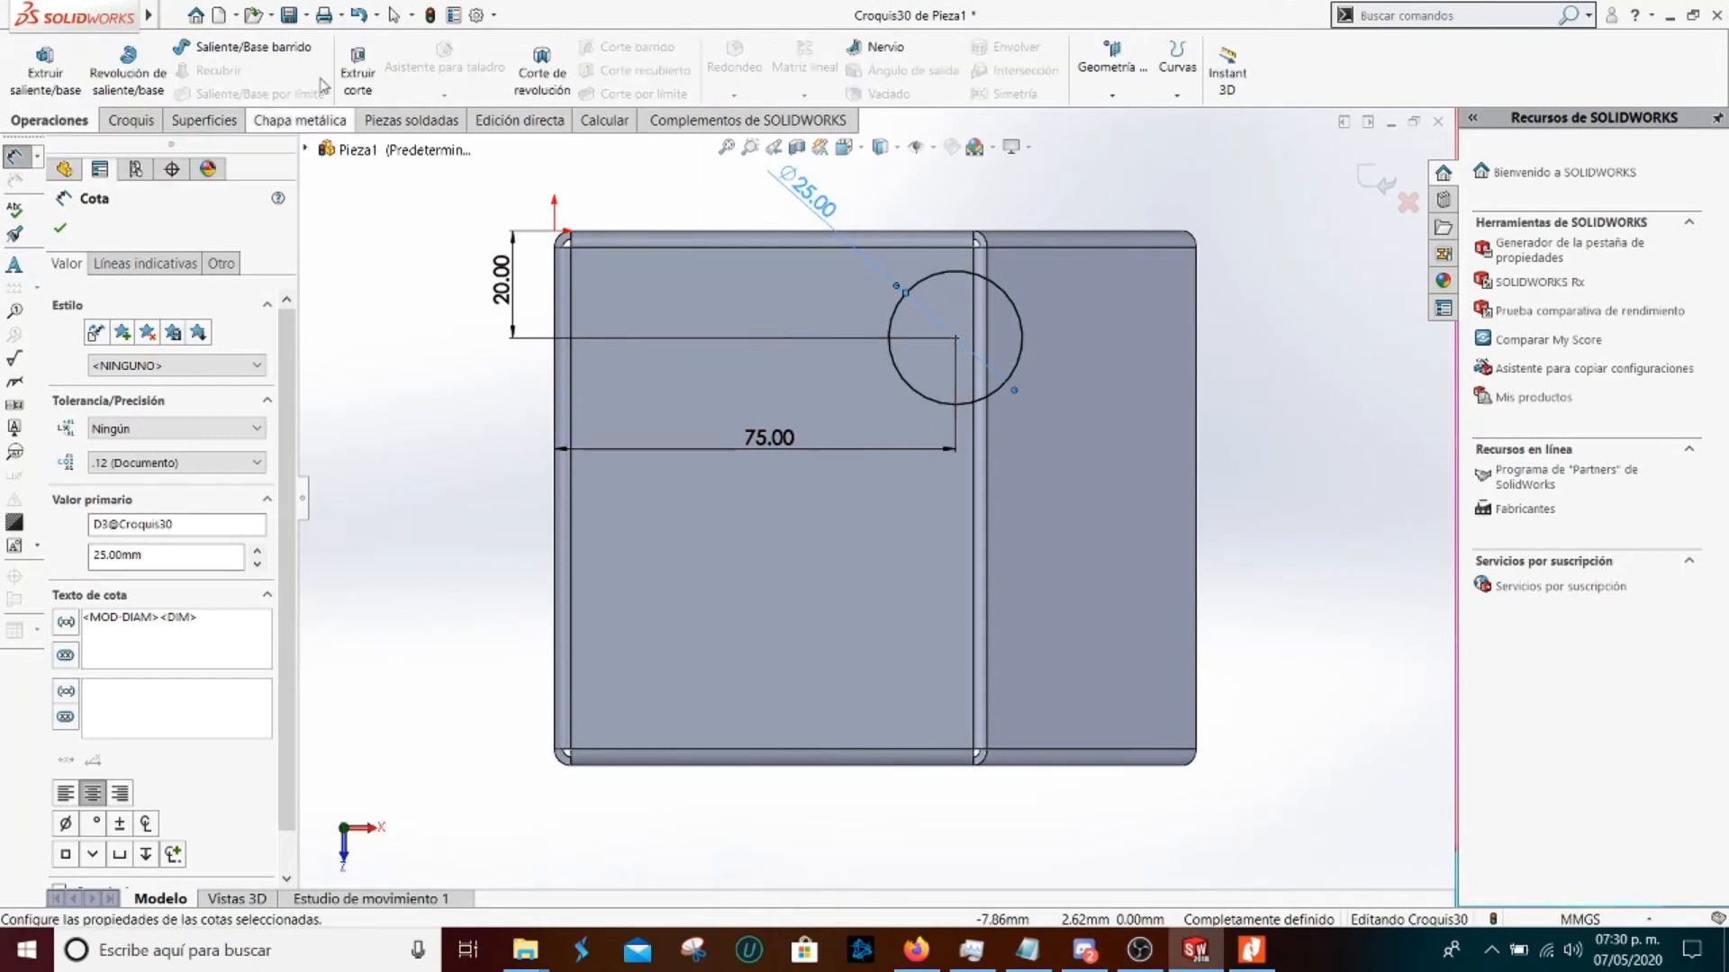
{"action": "left_click", "coordinate": [357, 71]}
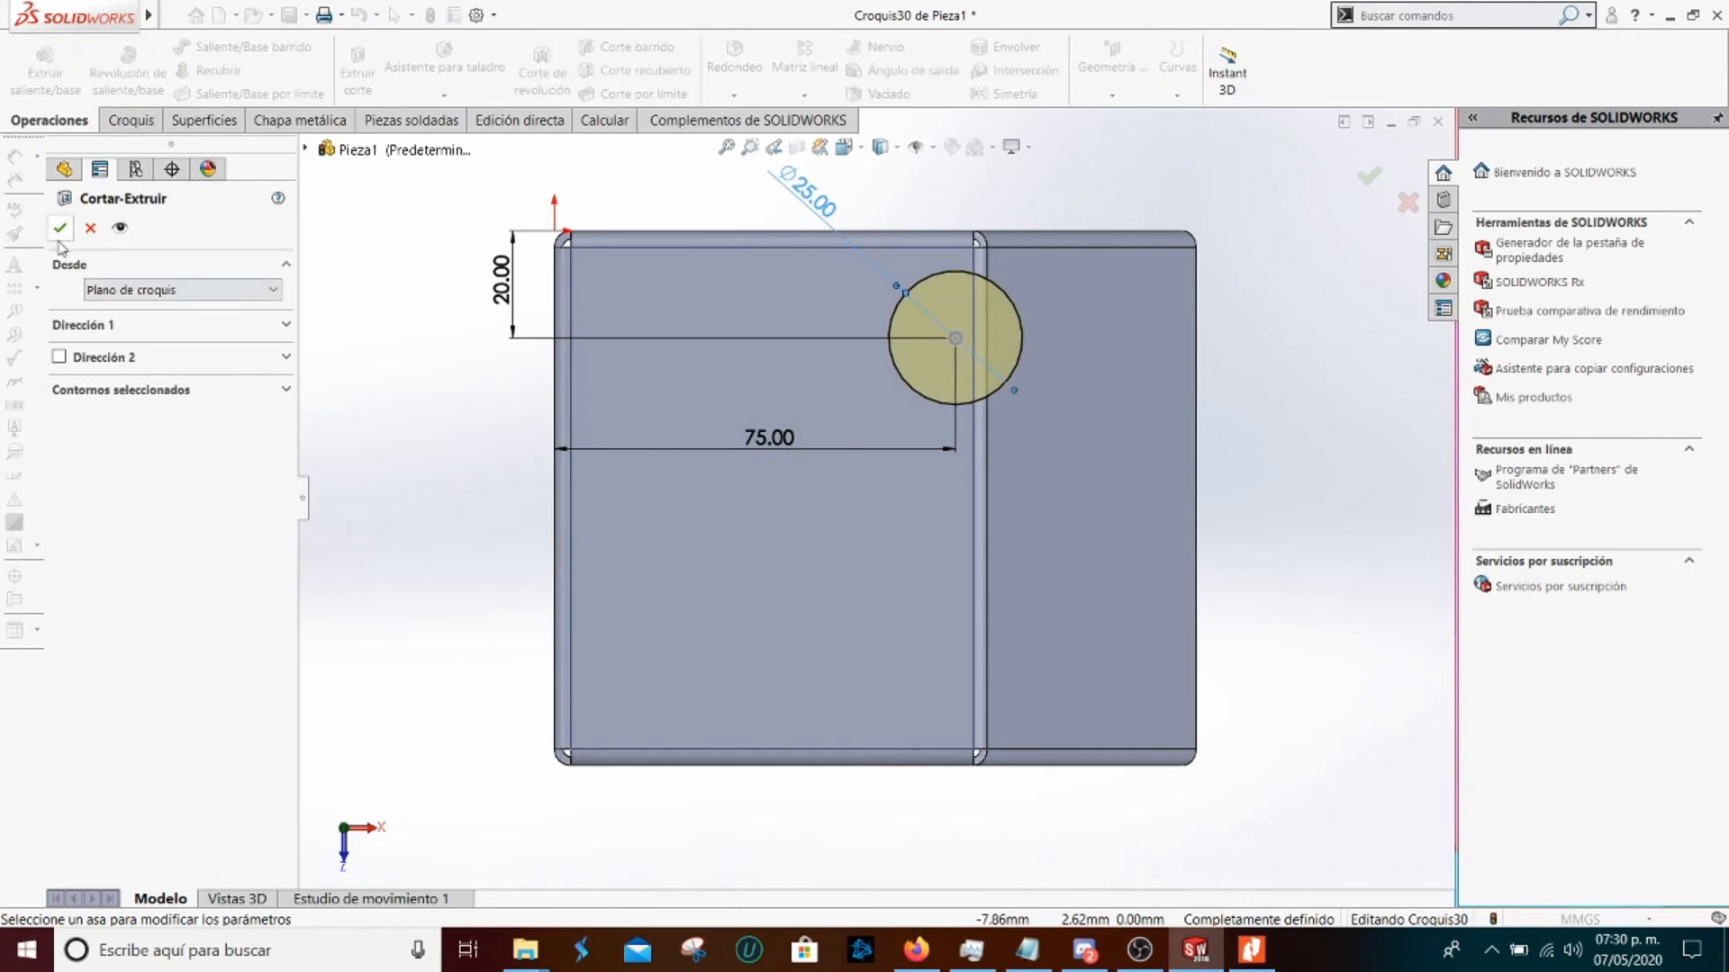
{"action": "left_click", "coordinate": [124, 341]}
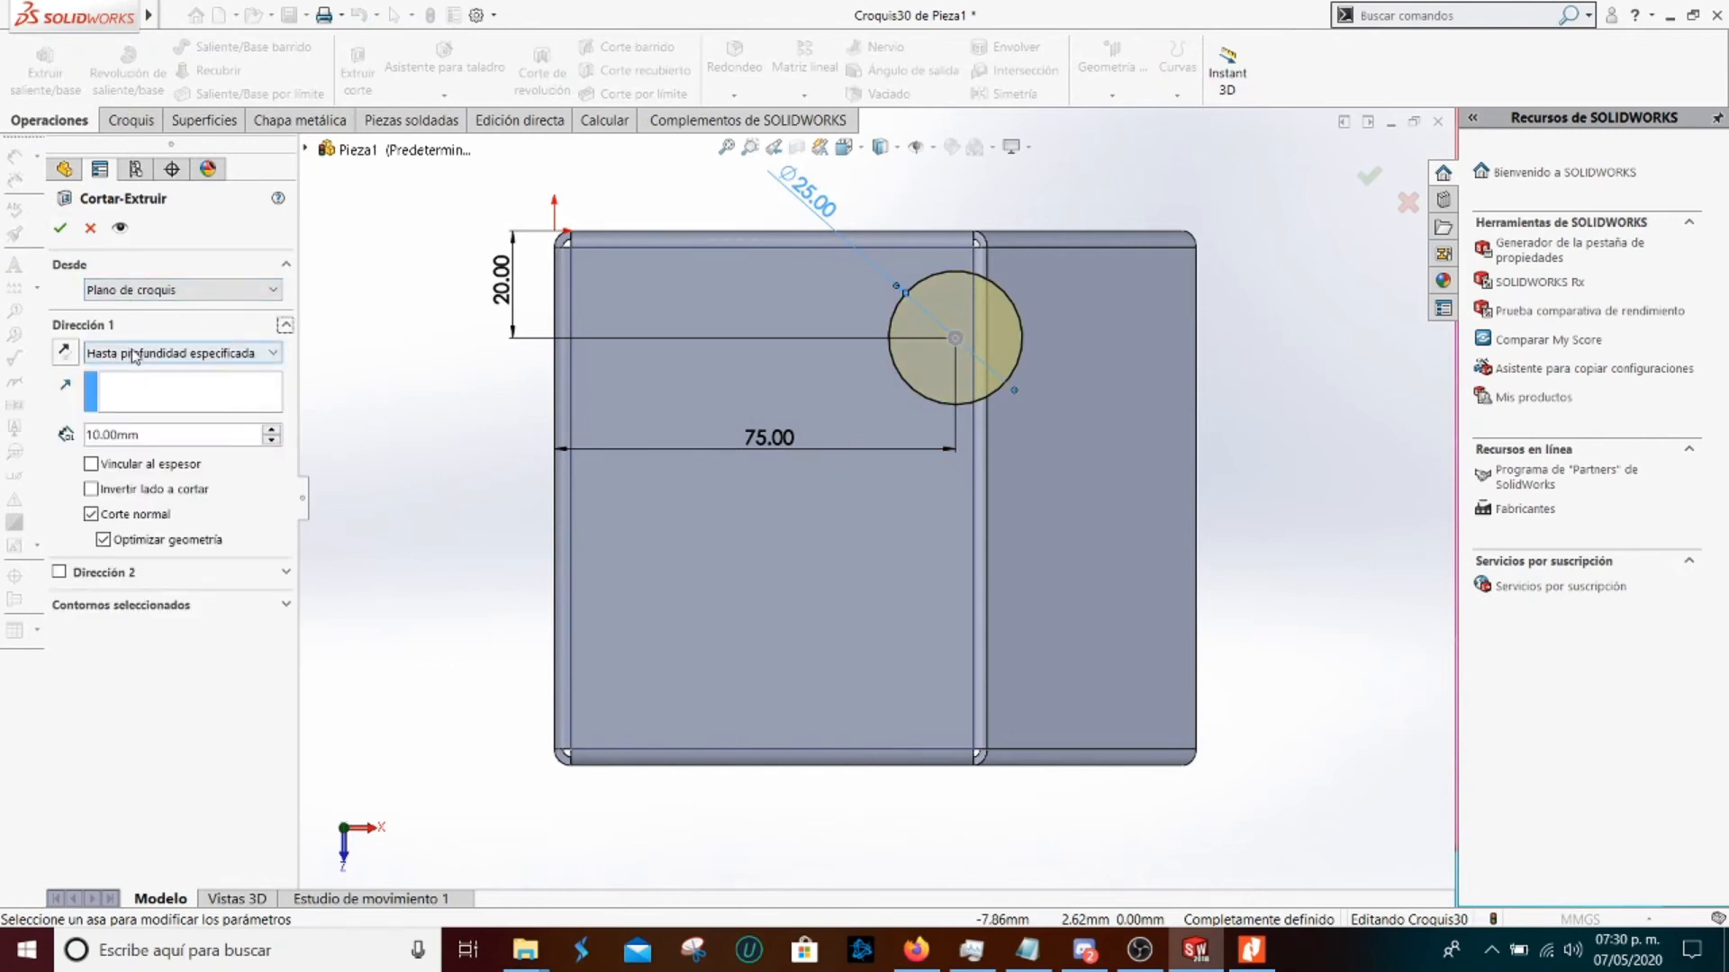
{"action": "left_click", "coordinate": [133, 354]}
{"action": "left_click", "coordinate": [137, 389]}
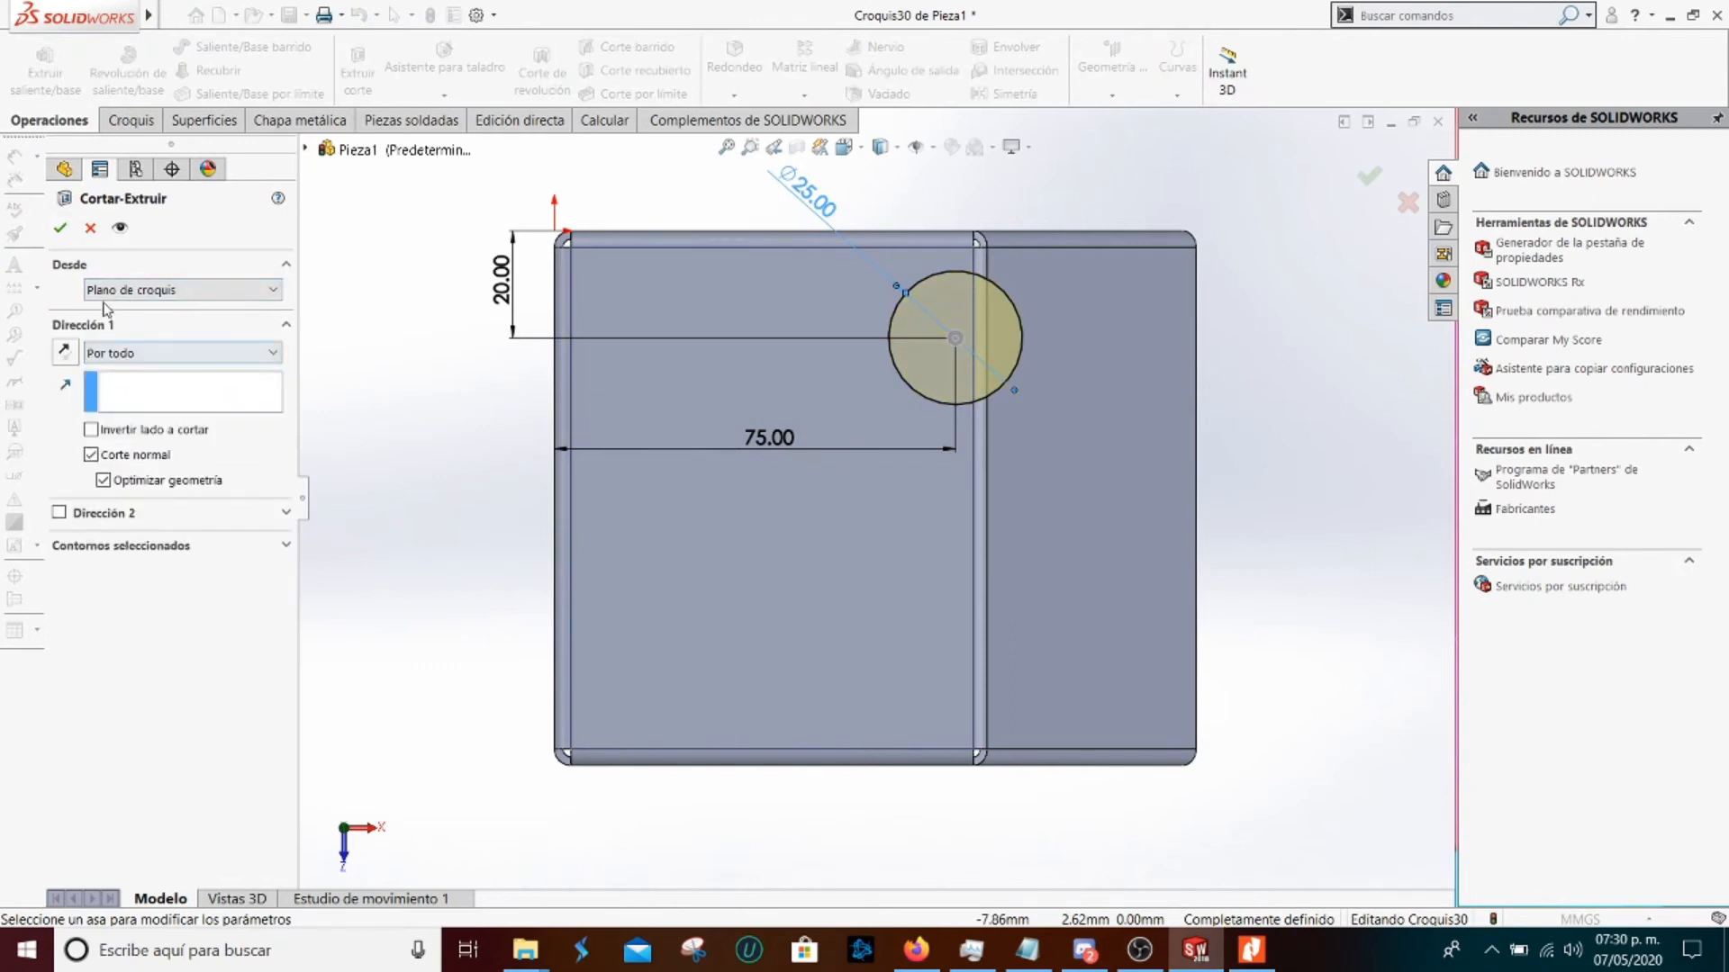
{"action": "left_click", "coordinate": [60, 229]}
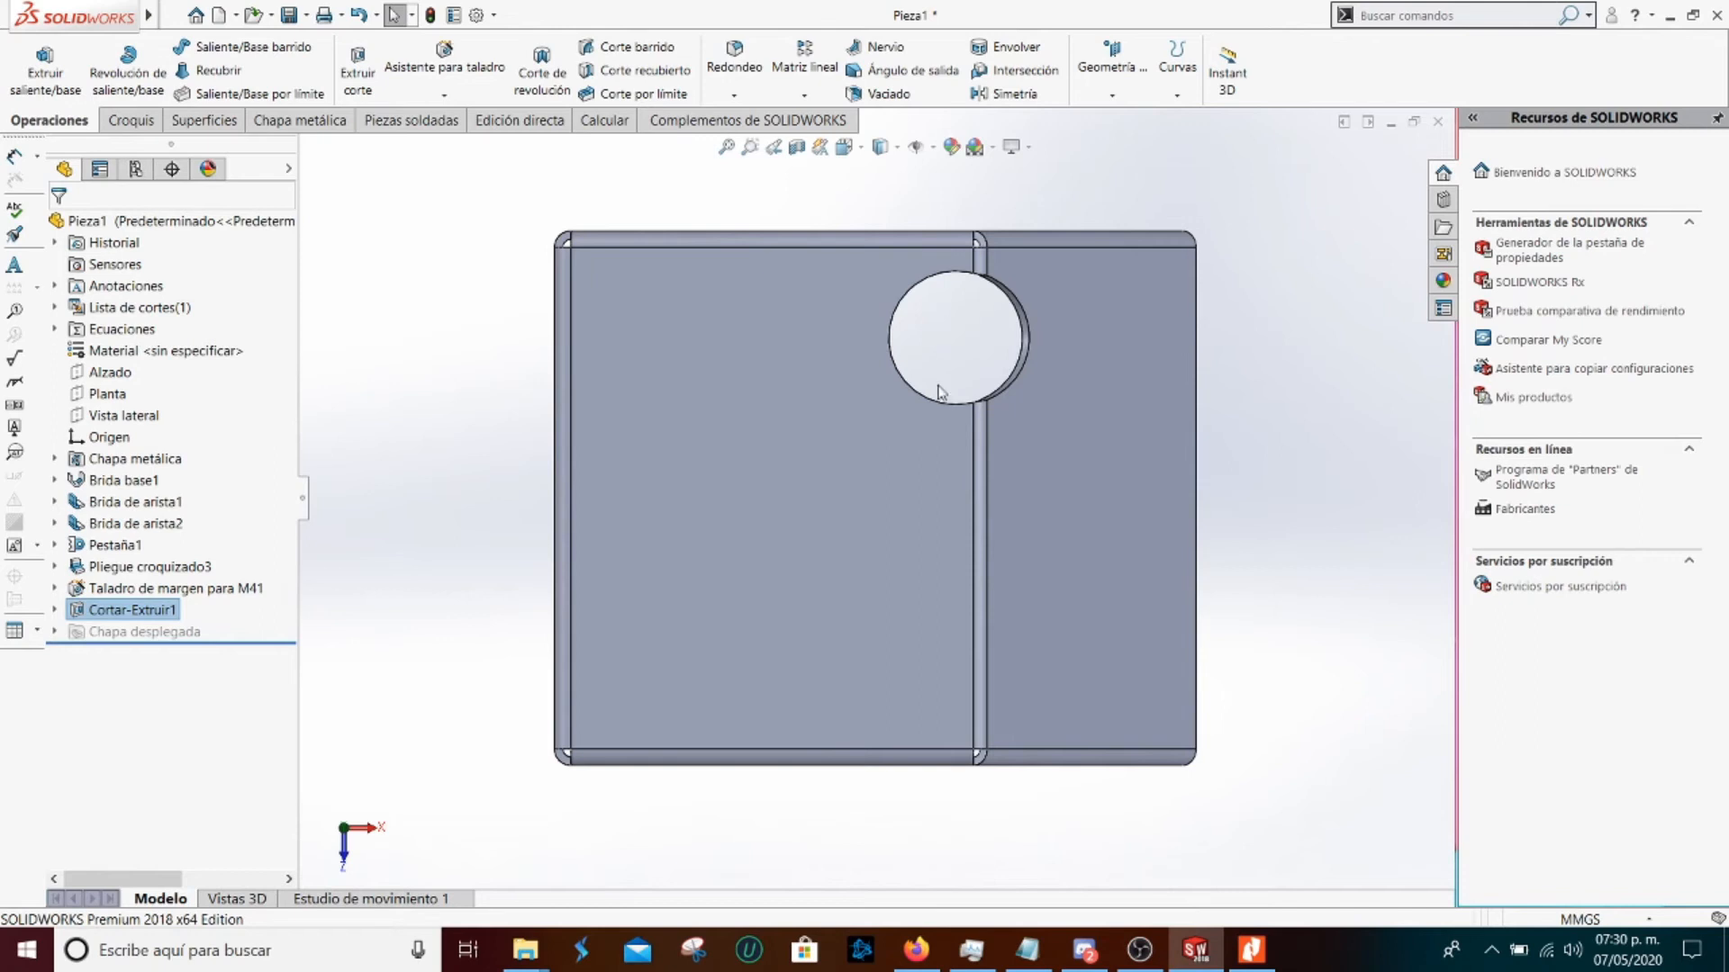
Examine the circular cut across the bend and read the manual's section 4.8 on the flat pattern
{"action": "scroll", "coordinate": [996, 369], "scroll_direction": "down", "scroll_amount": 5}
{"action": "scroll", "coordinate": [915, 311], "scroll_direction": "down", "scroll_amount": 2}
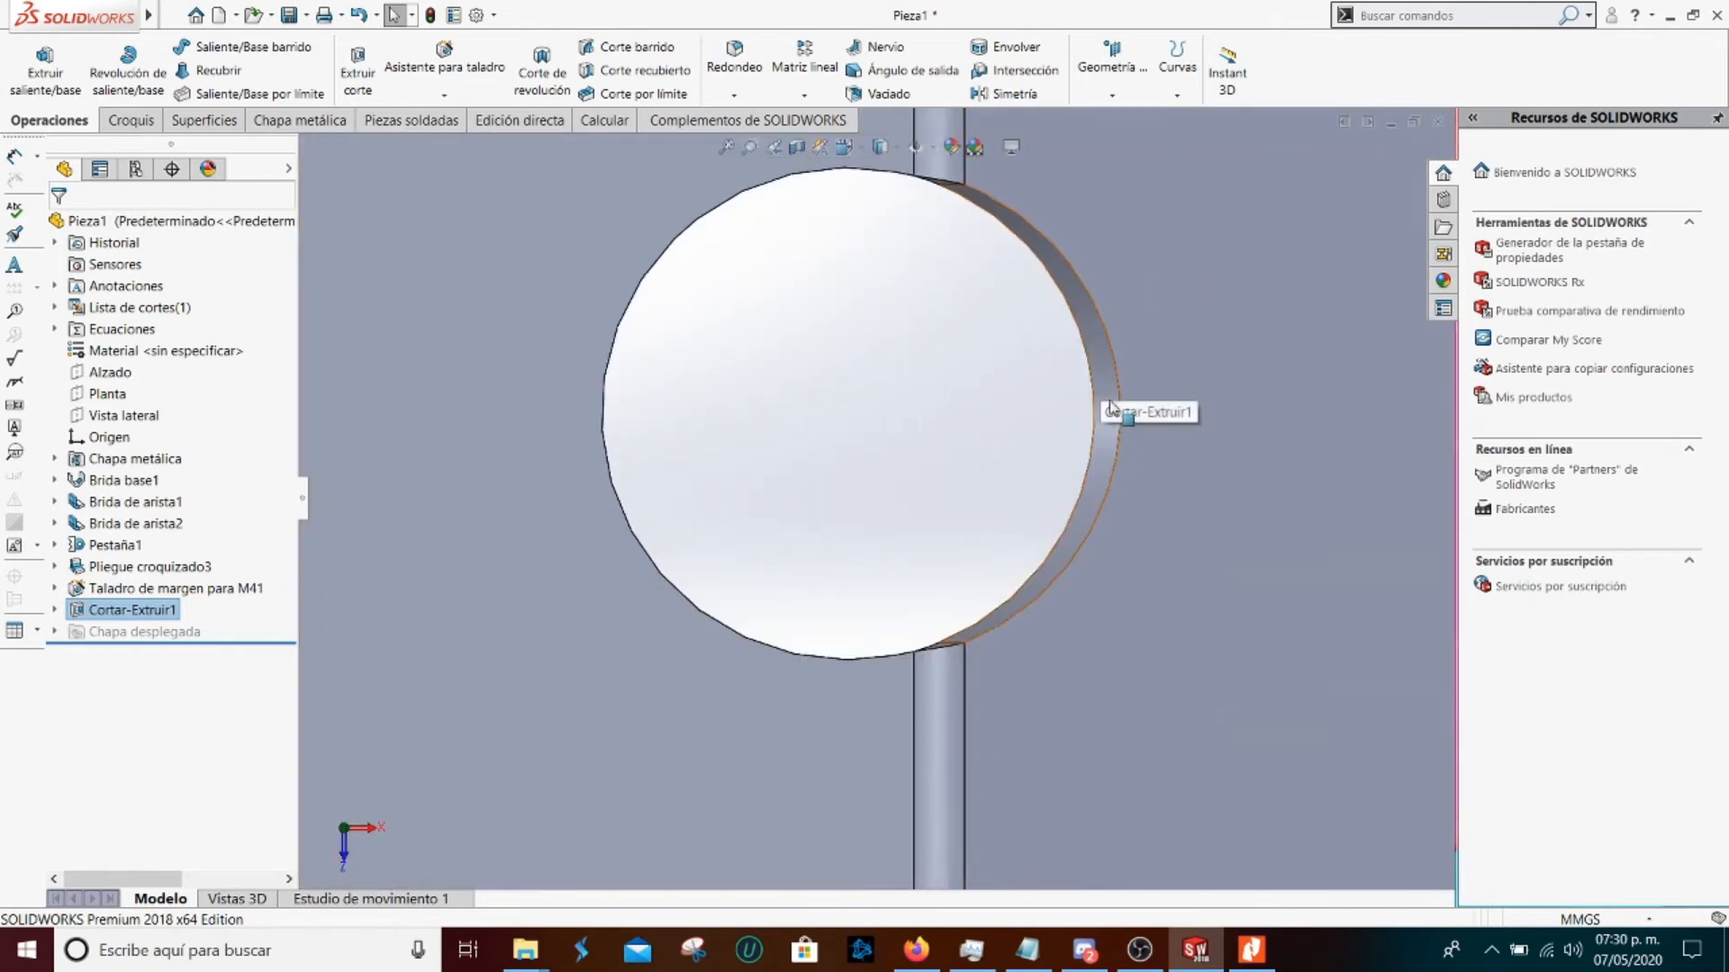
{"action": "scroll", "coordinate": [914, 603], "scroll_direction": "up", "scroll_amount": 3}
{"action": "scroll", "coordinate": [914, 603], "scroll_direction": "up", "scroll_amount": 3}
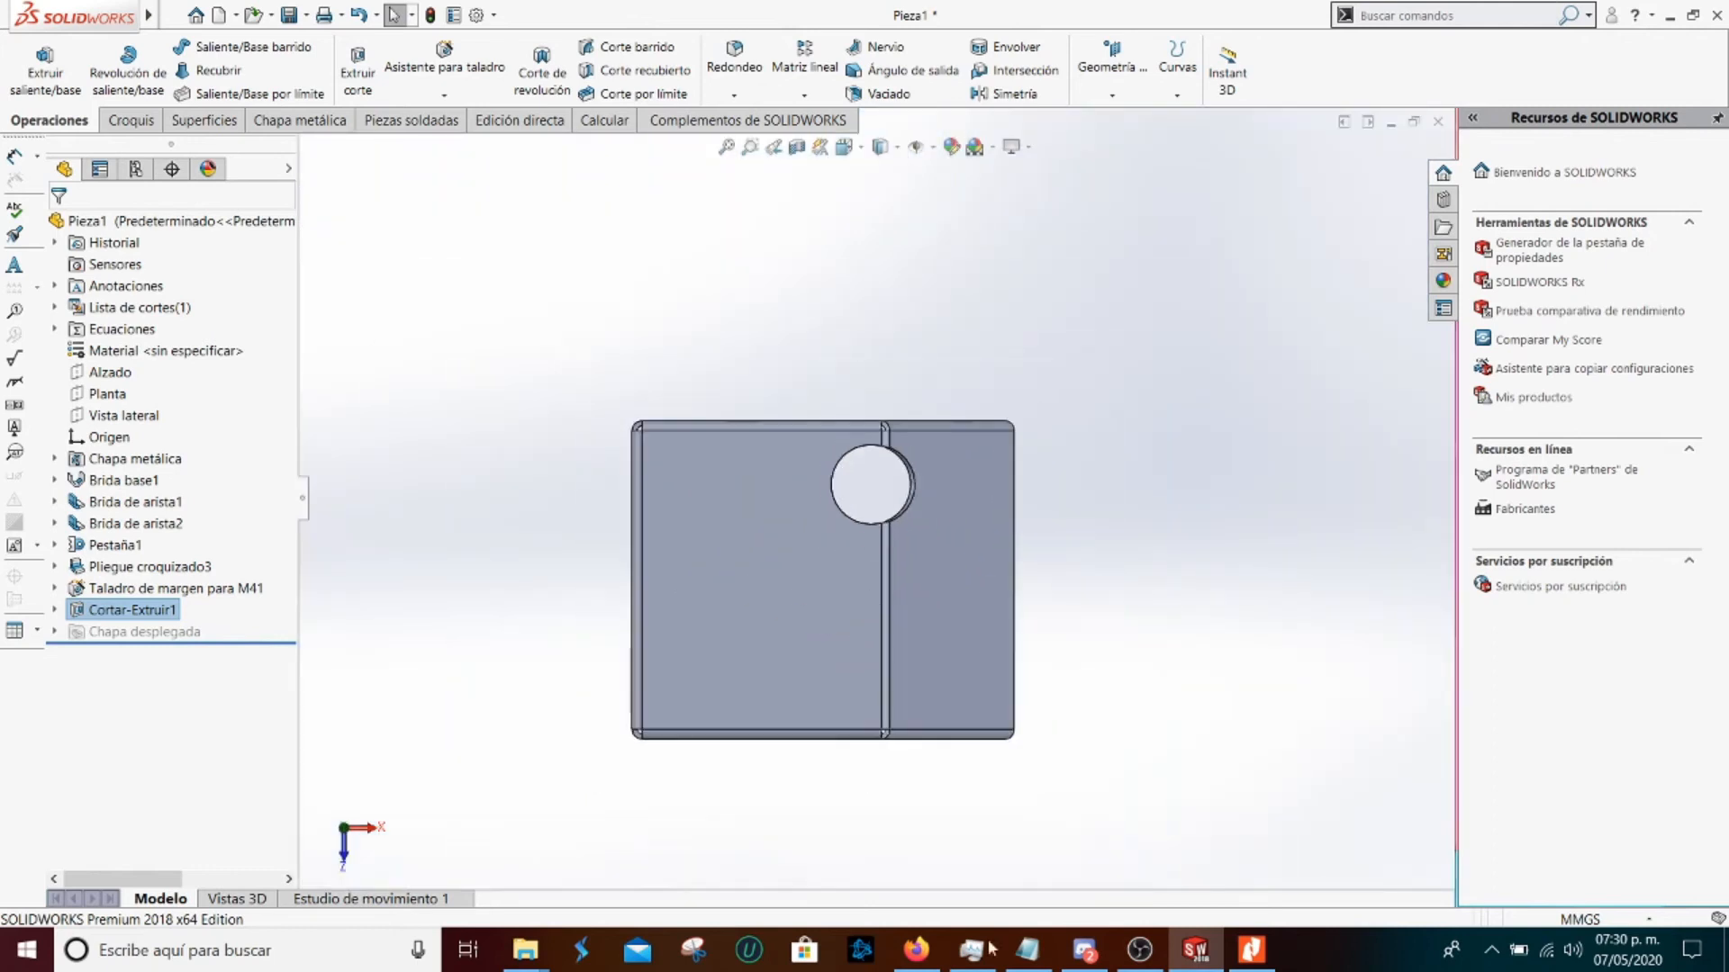
{"action": "left_click", "coordinate": [1252, 950]}
{"action": "scroll", "coordinate": [883, 597], "scroll_direction": "down", "scroll_amount": 3}
{"action": "scroll", "coordinate": [882, 597], "scroll_direction": "down", "scroll_amount": 8}
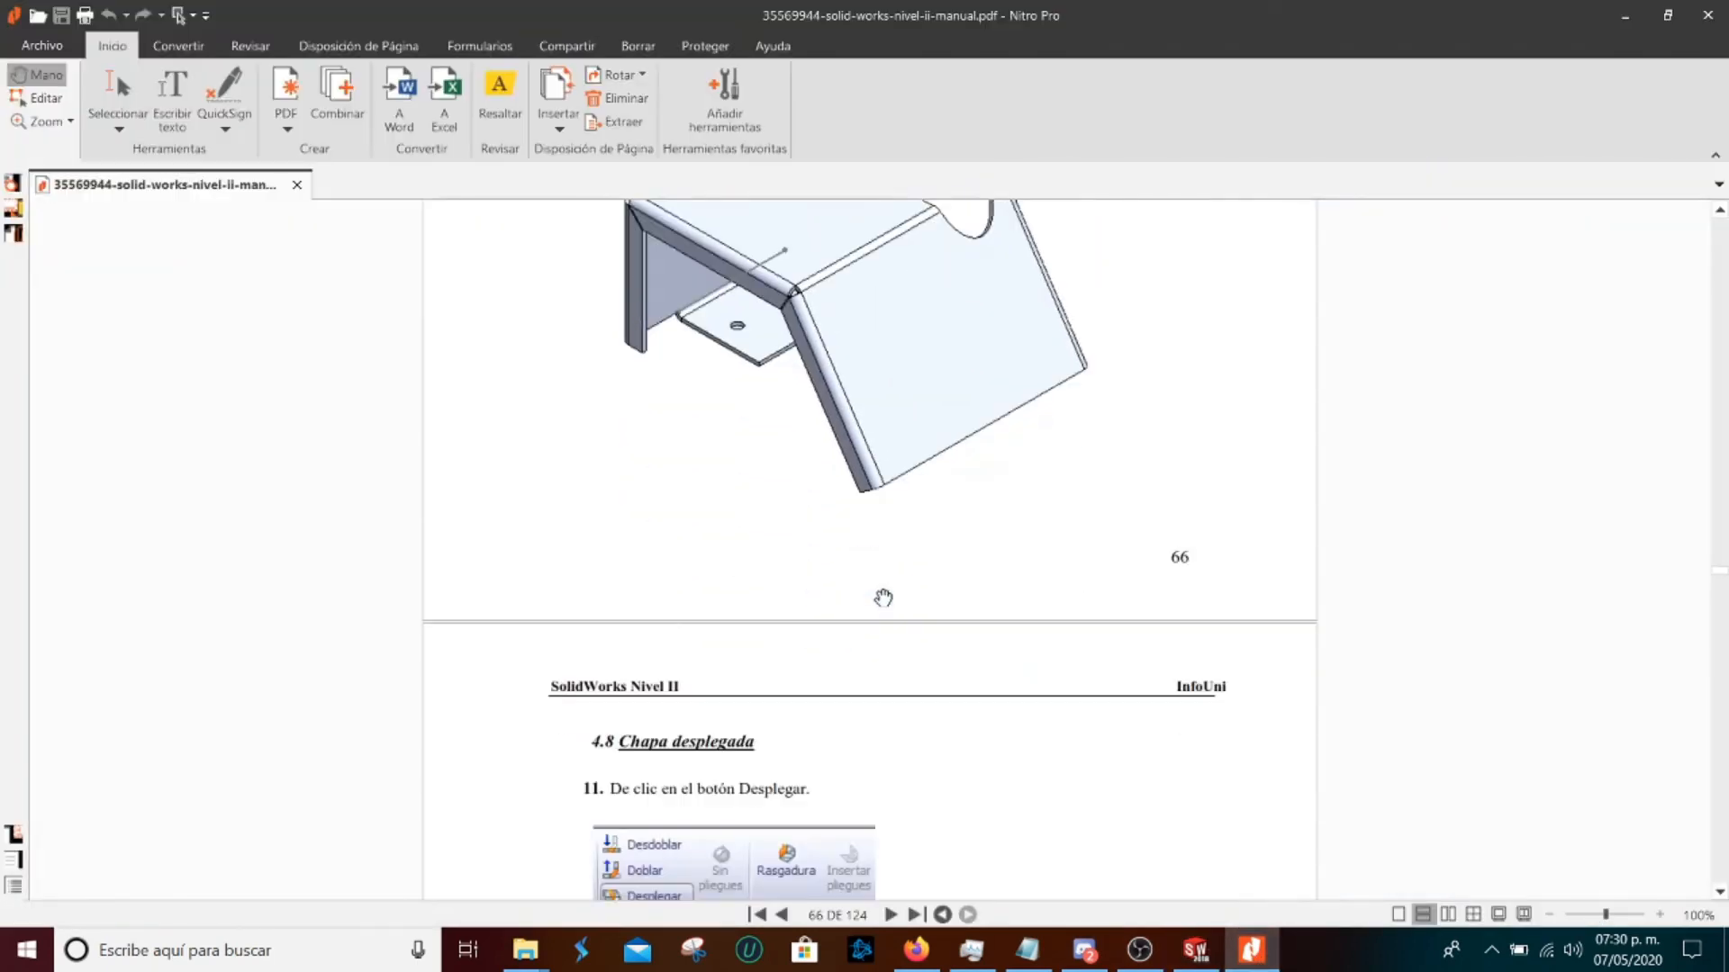
{"action": "scroll", "coordinate": [776, 579], "scroll_direction": "down", "scroll_amount": 3}
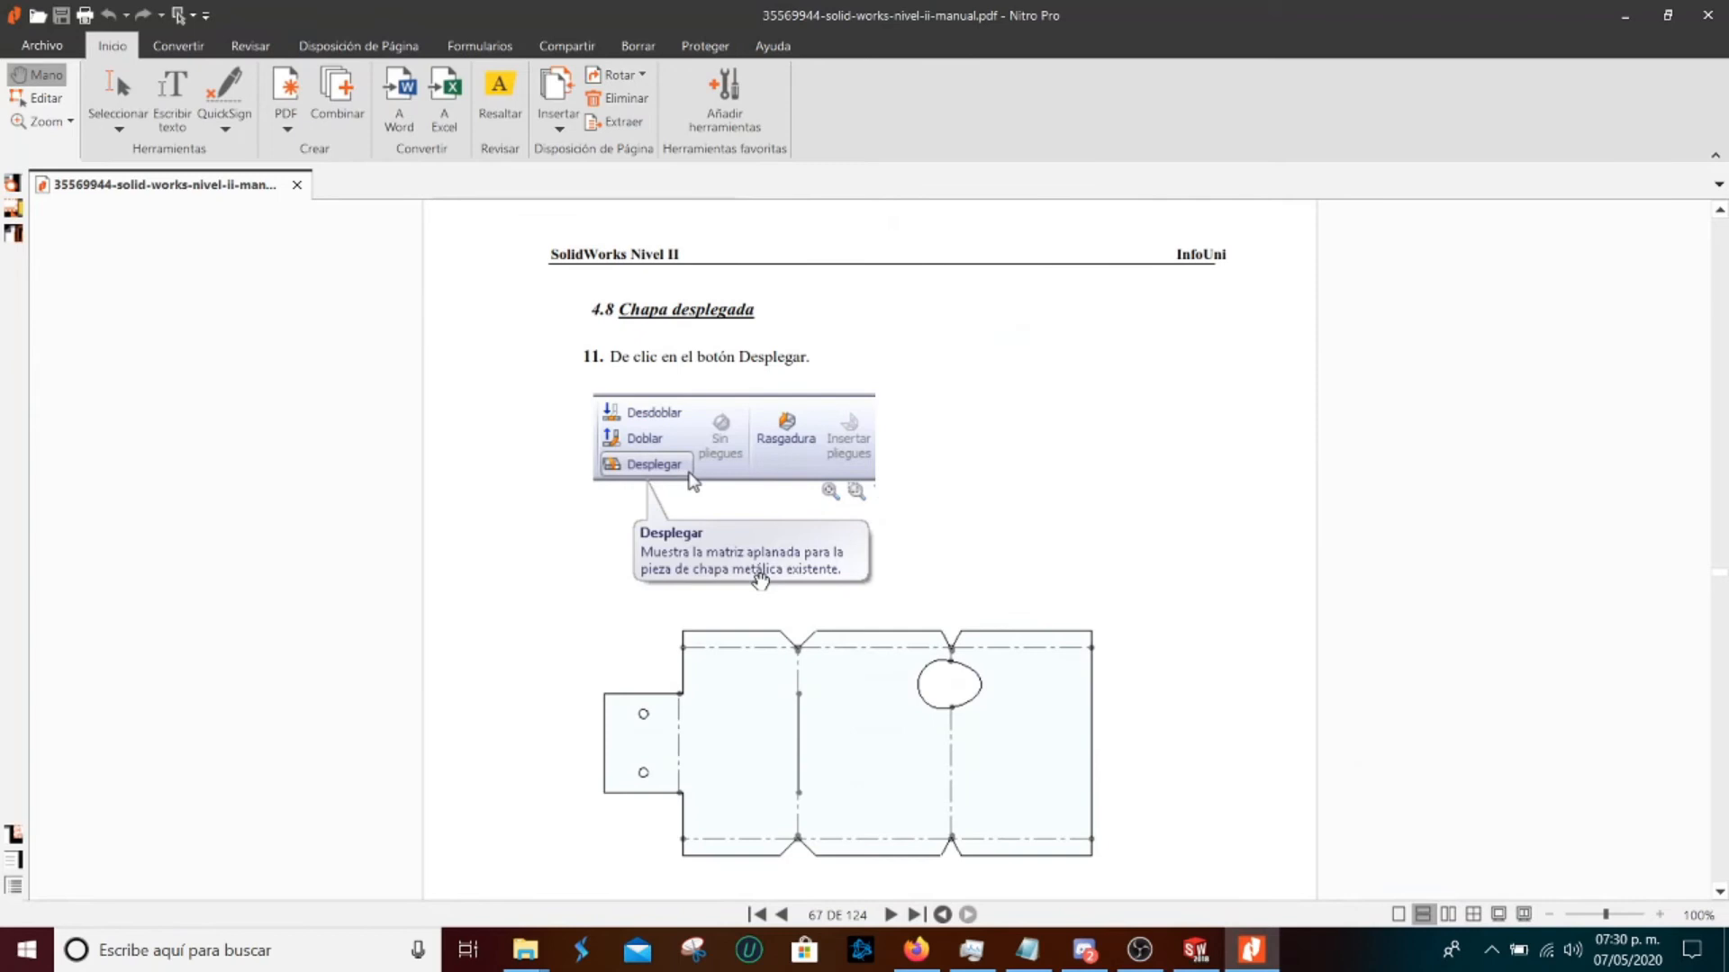
Flatten the part with Desplegar to inspect the shape of the hole across the bend, and return to the folded view
{"action": "left_click", "coordinate": [1252, 945]}
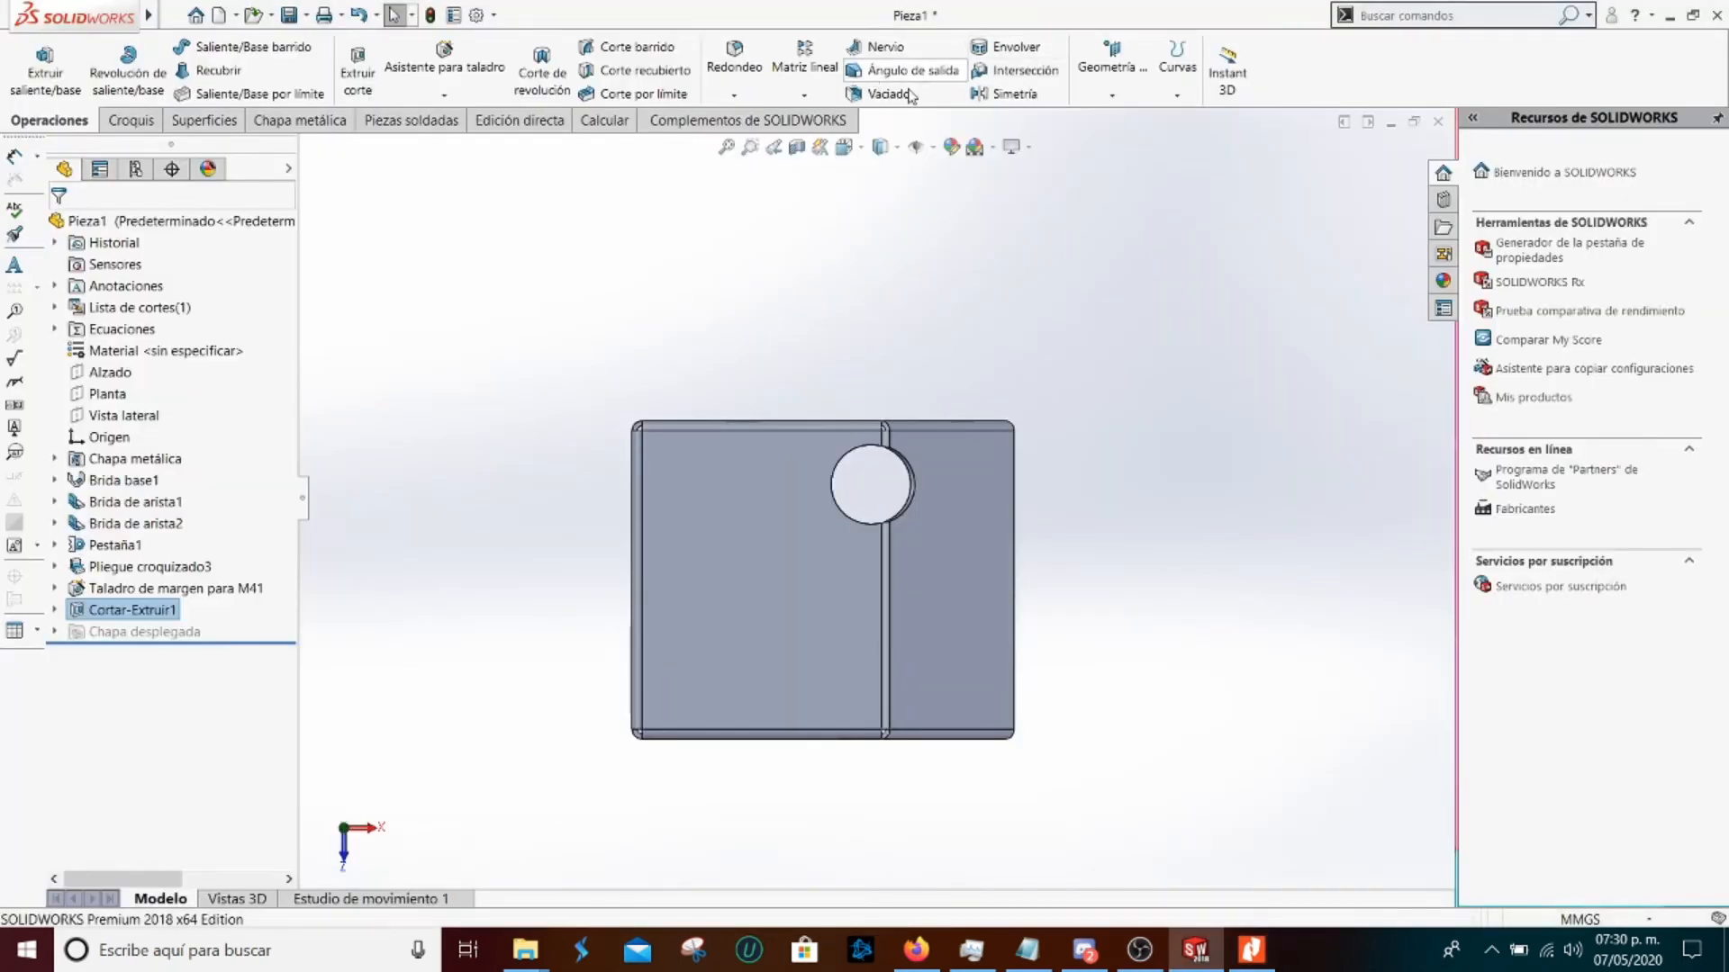
{"action": "left_click", "coordinate": [293, 130]}
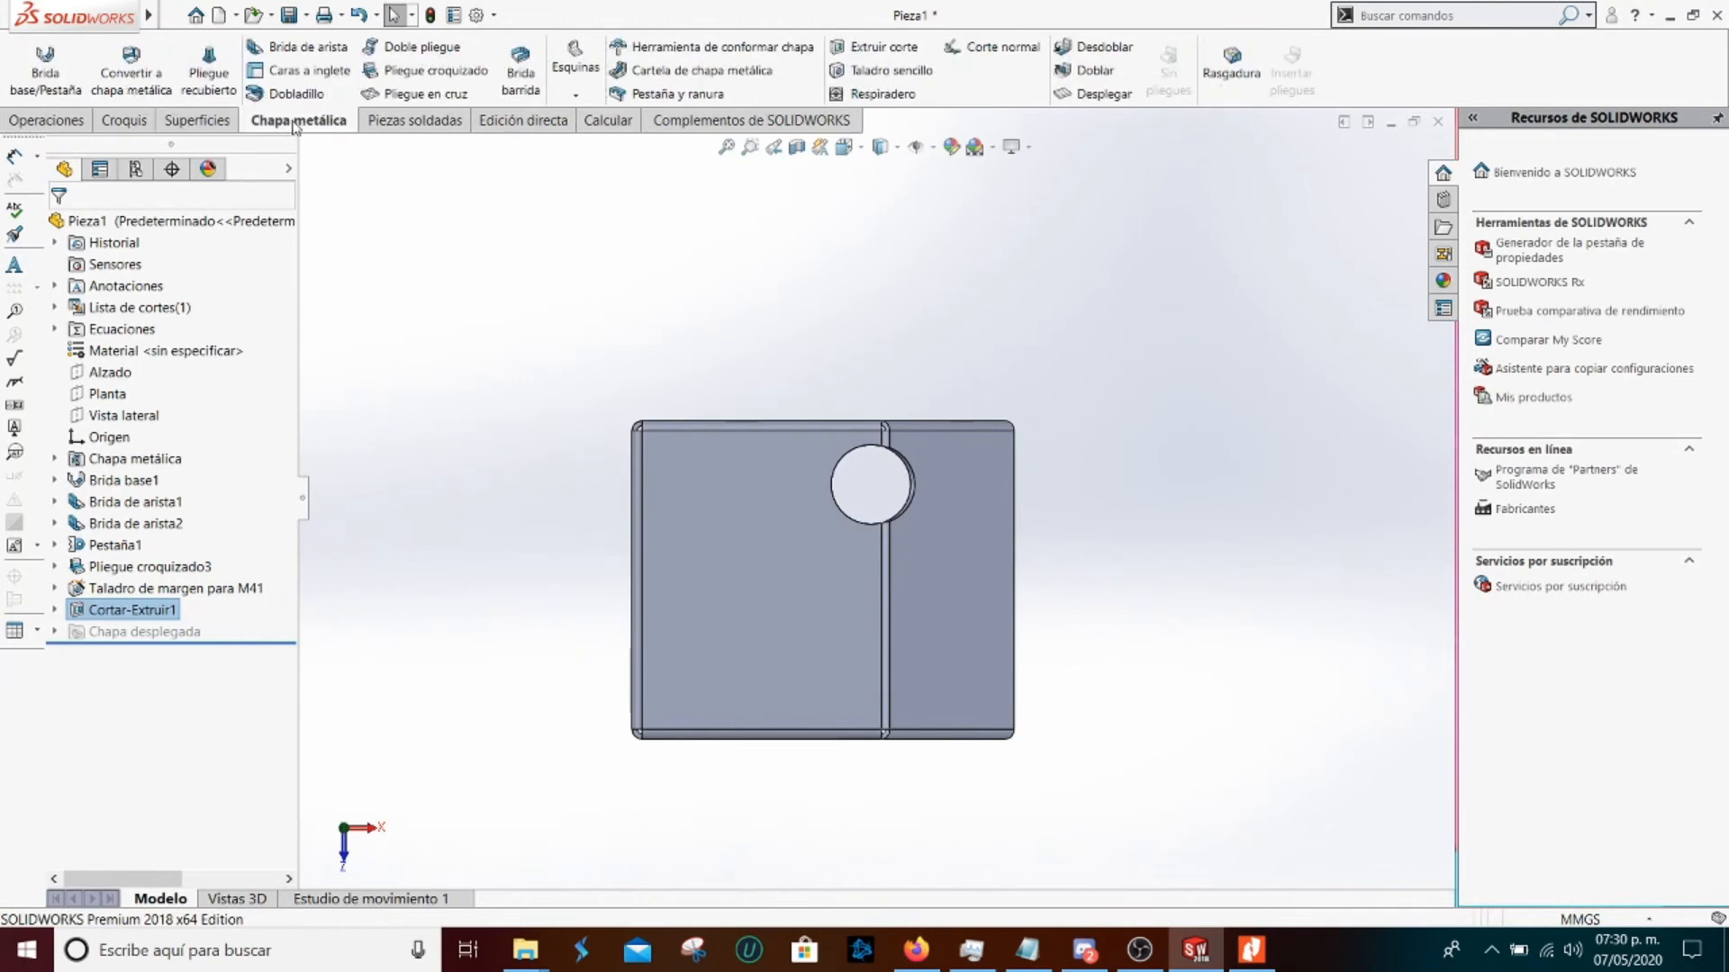
{"action": "left_click", "coordinate": [1093, 94]}
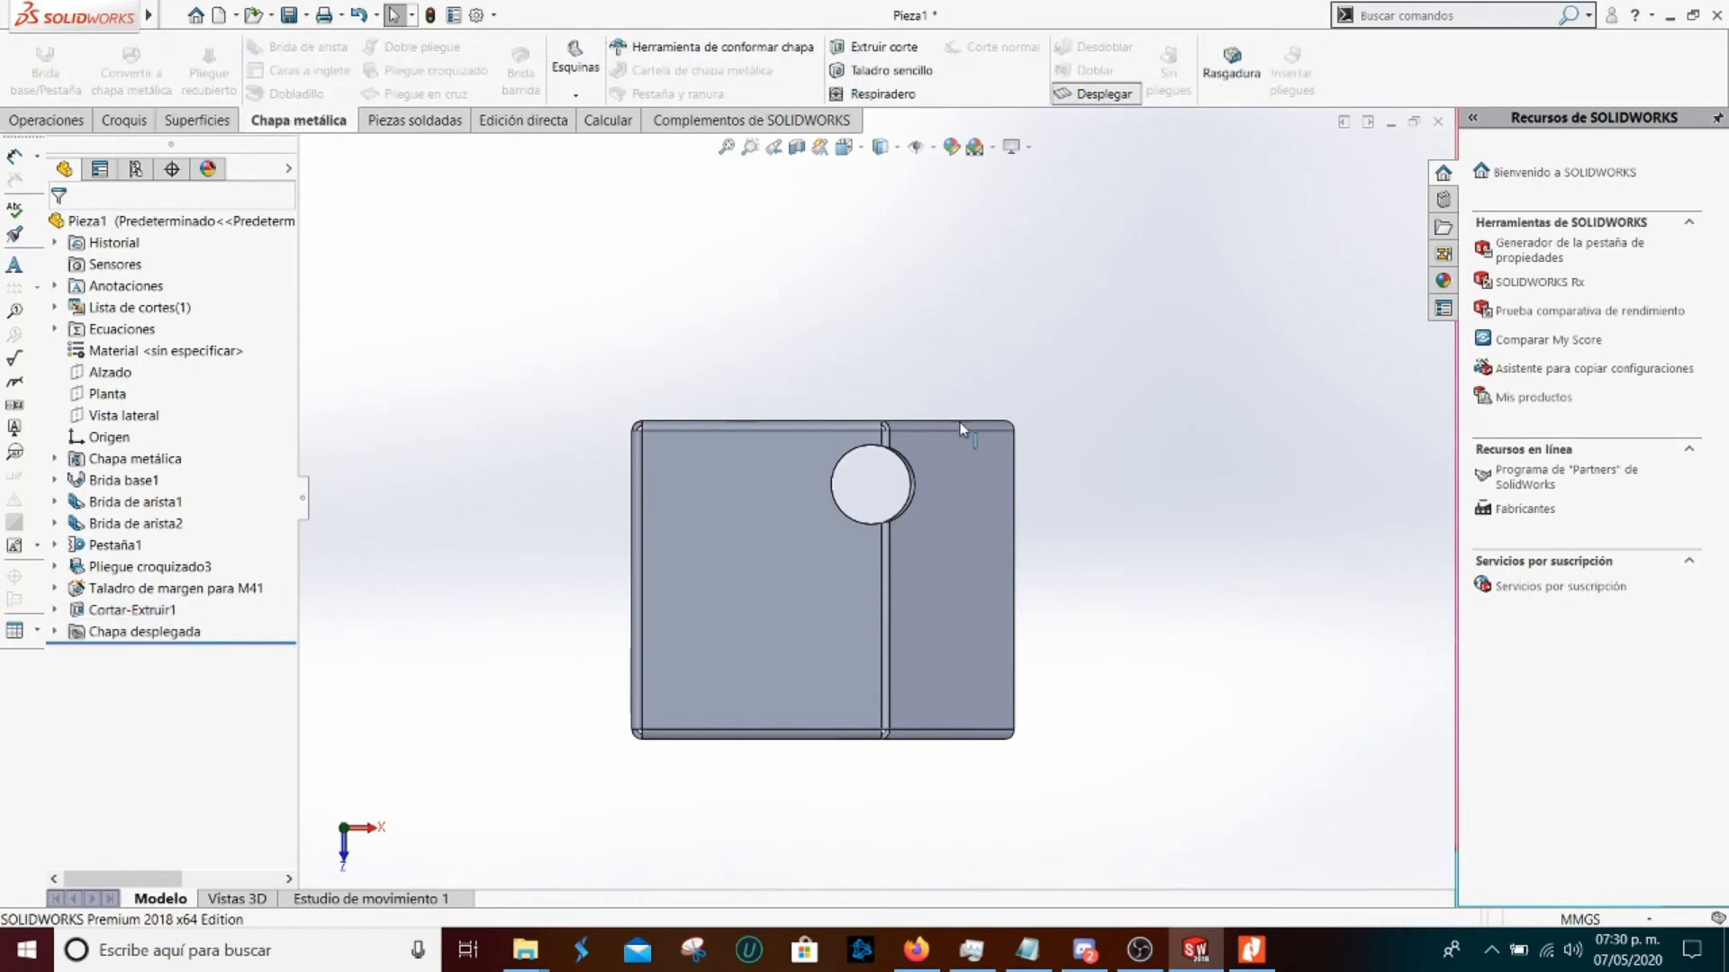
{"action": "scroll", "coordinate": [953, 490], "scroll_direction": "down", "scroll_amount": 5}
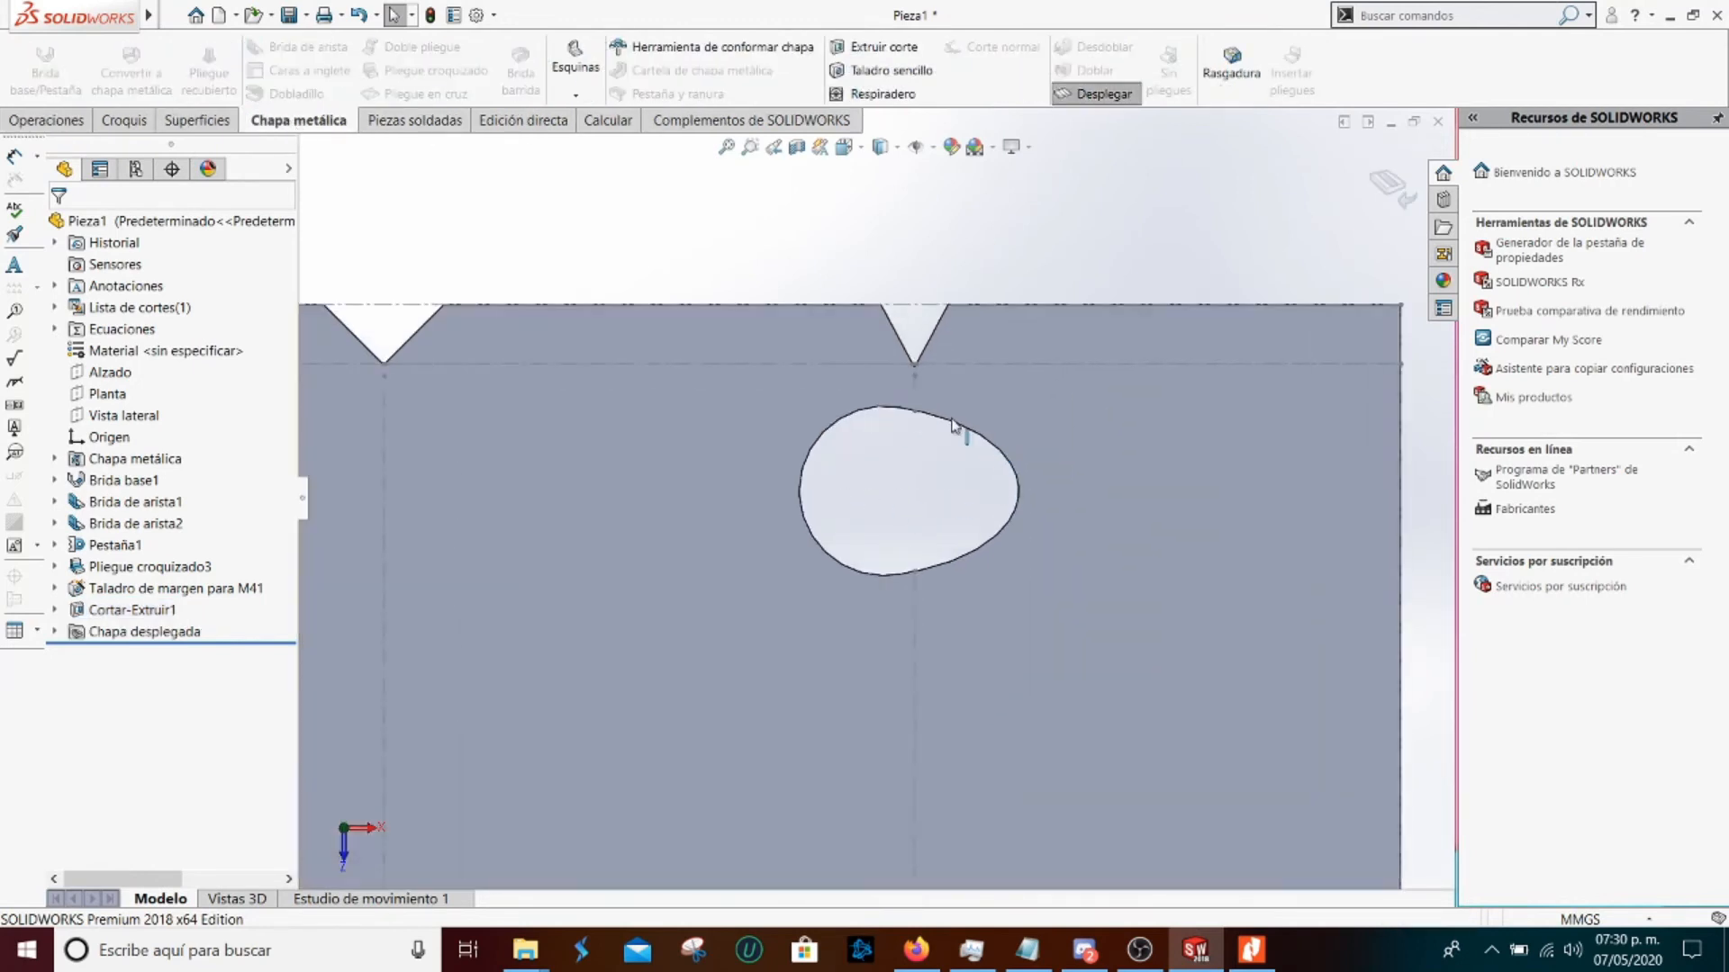
{"action": "scroll", "coordinate": [836, 549], "scroll_direction": "up", "scroll_amount": 6}
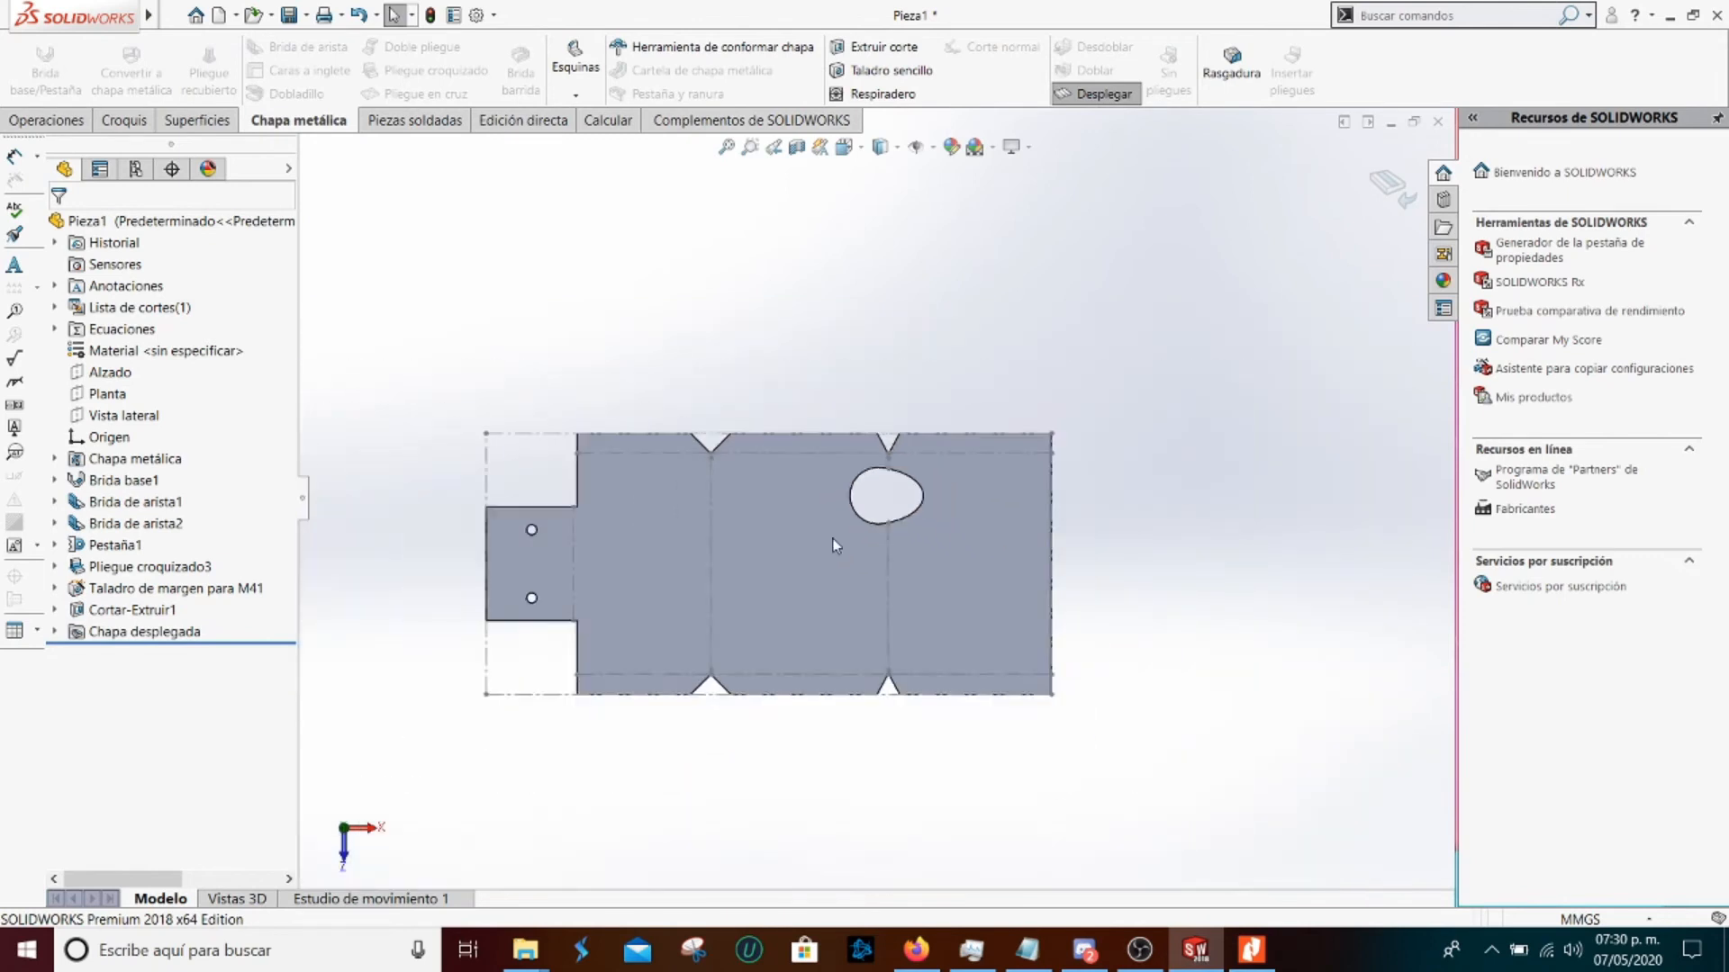
{"action": "scroll", "coordinate": [834, 544], "scroll_direction": "down", "scroll_amount": 3}
{"action": "scroll", "coordinate": [927, 429], "scroll_direction": "up", "scroll_amount": 1}
{"action": "scroll", "coordinate": [924, 441], "scroll_direction": "down", "scroll_amount": 4}
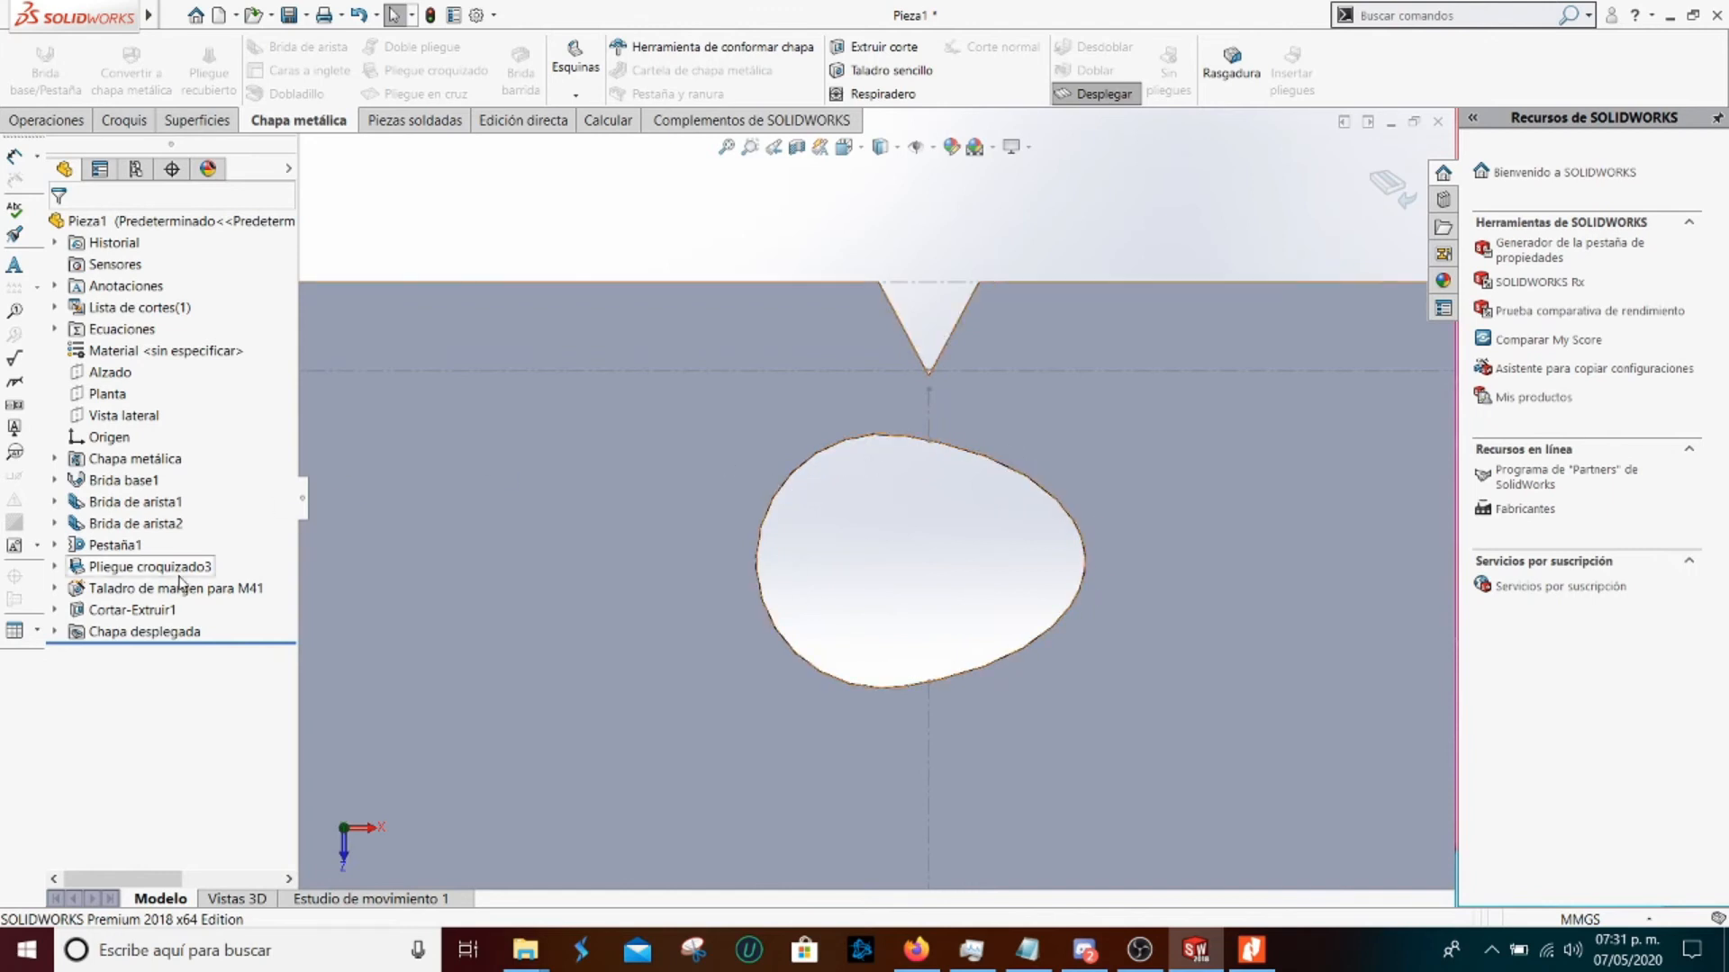
{"action": "mouse_move", "coordinate": [175, 612]}
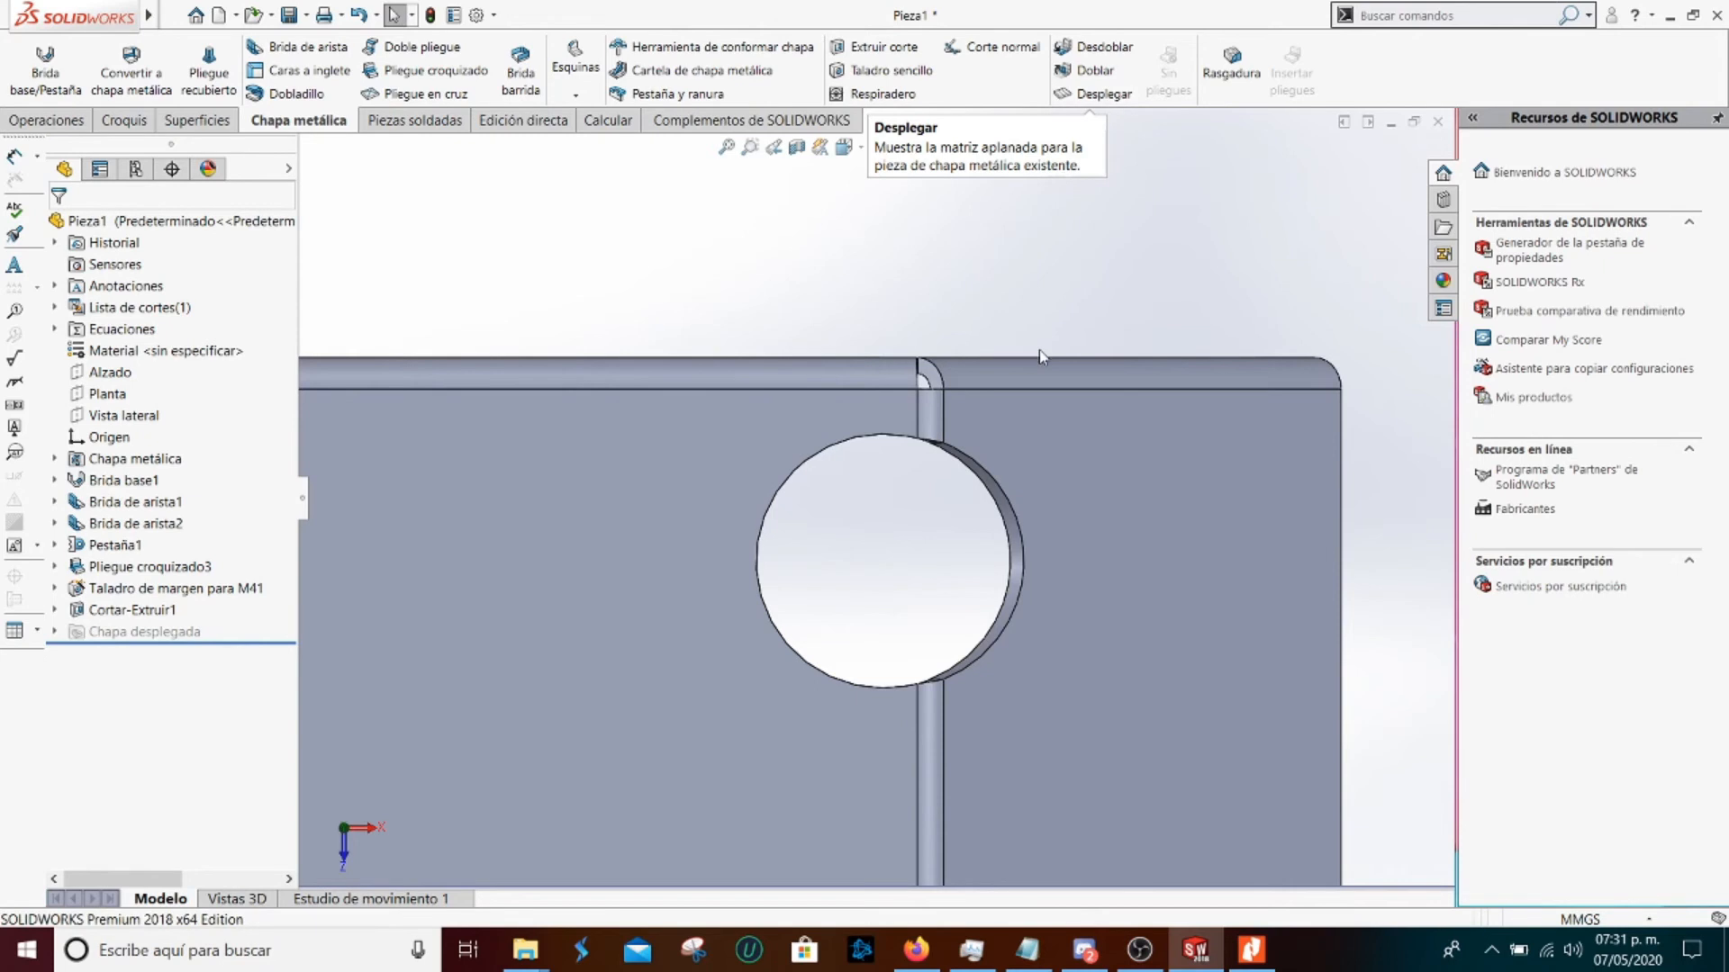
{"action": "scroll", "coordinate": [920, 531], "scroll_direction": "up", "scroll_amount": 4}
{"action": "scroll", "coordinate": [844, 527], "scroll_direction": "up", "scroll_amount": 2}
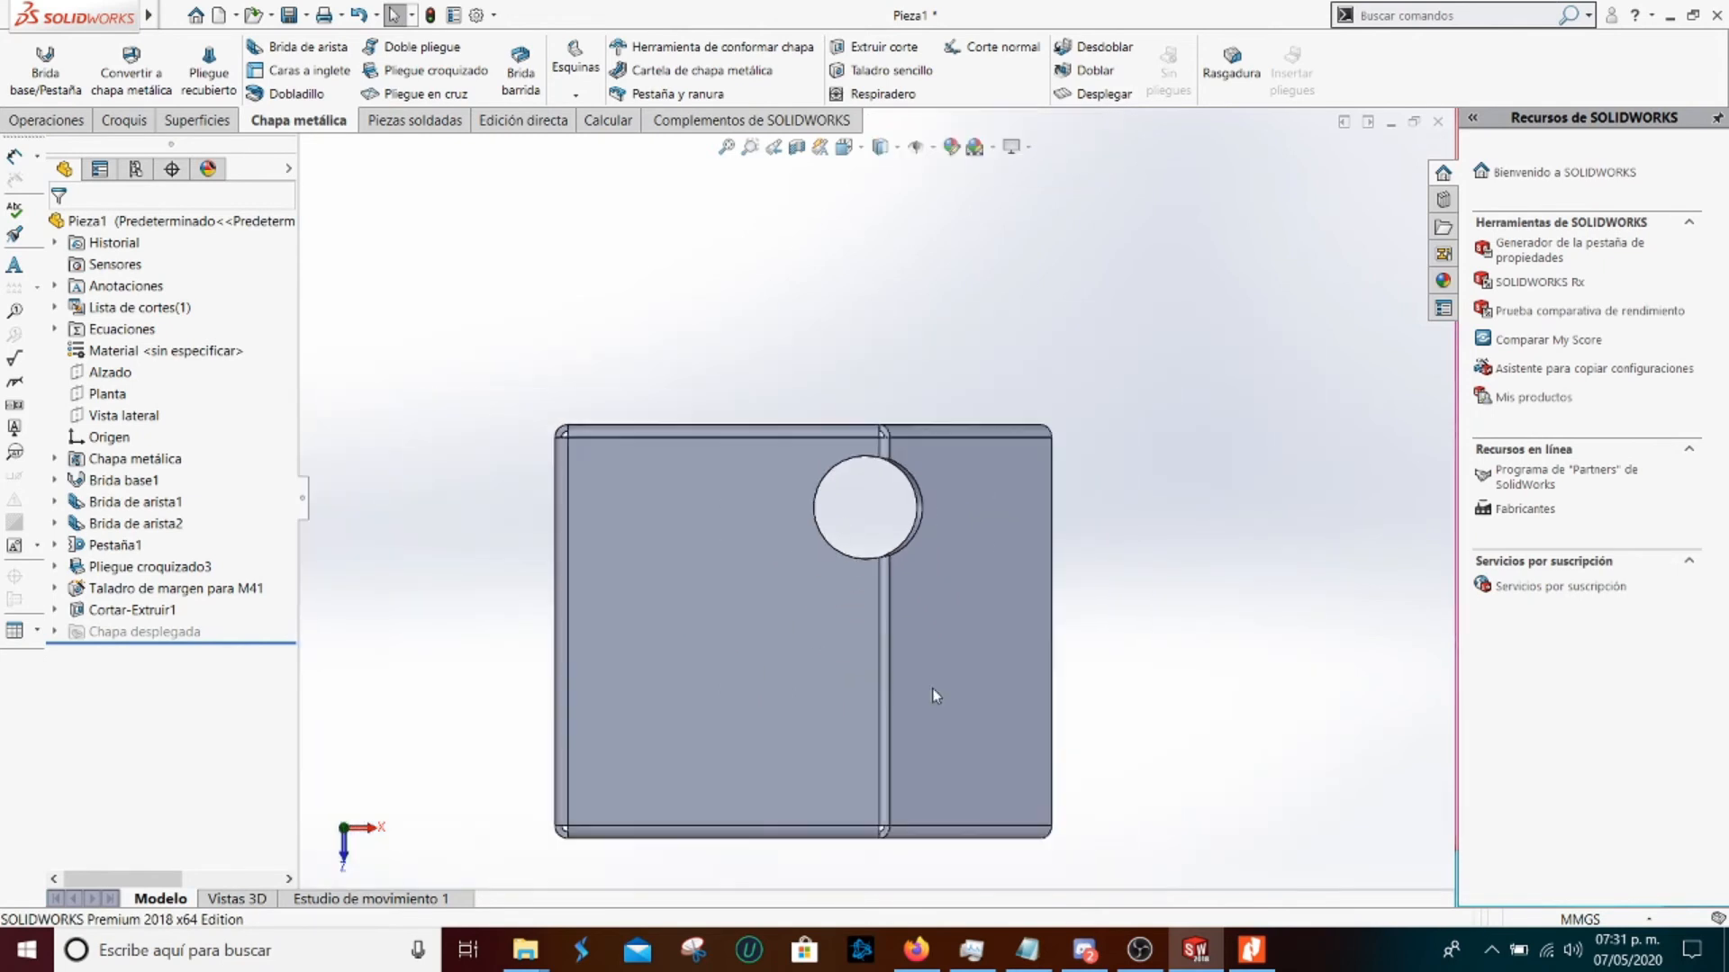
Read the manual's note on cutting round holes across bends and its Desdoblar (Unfold) instructions in section 4.9
{"action": "left_click", "coordinate": [1273, 952]}
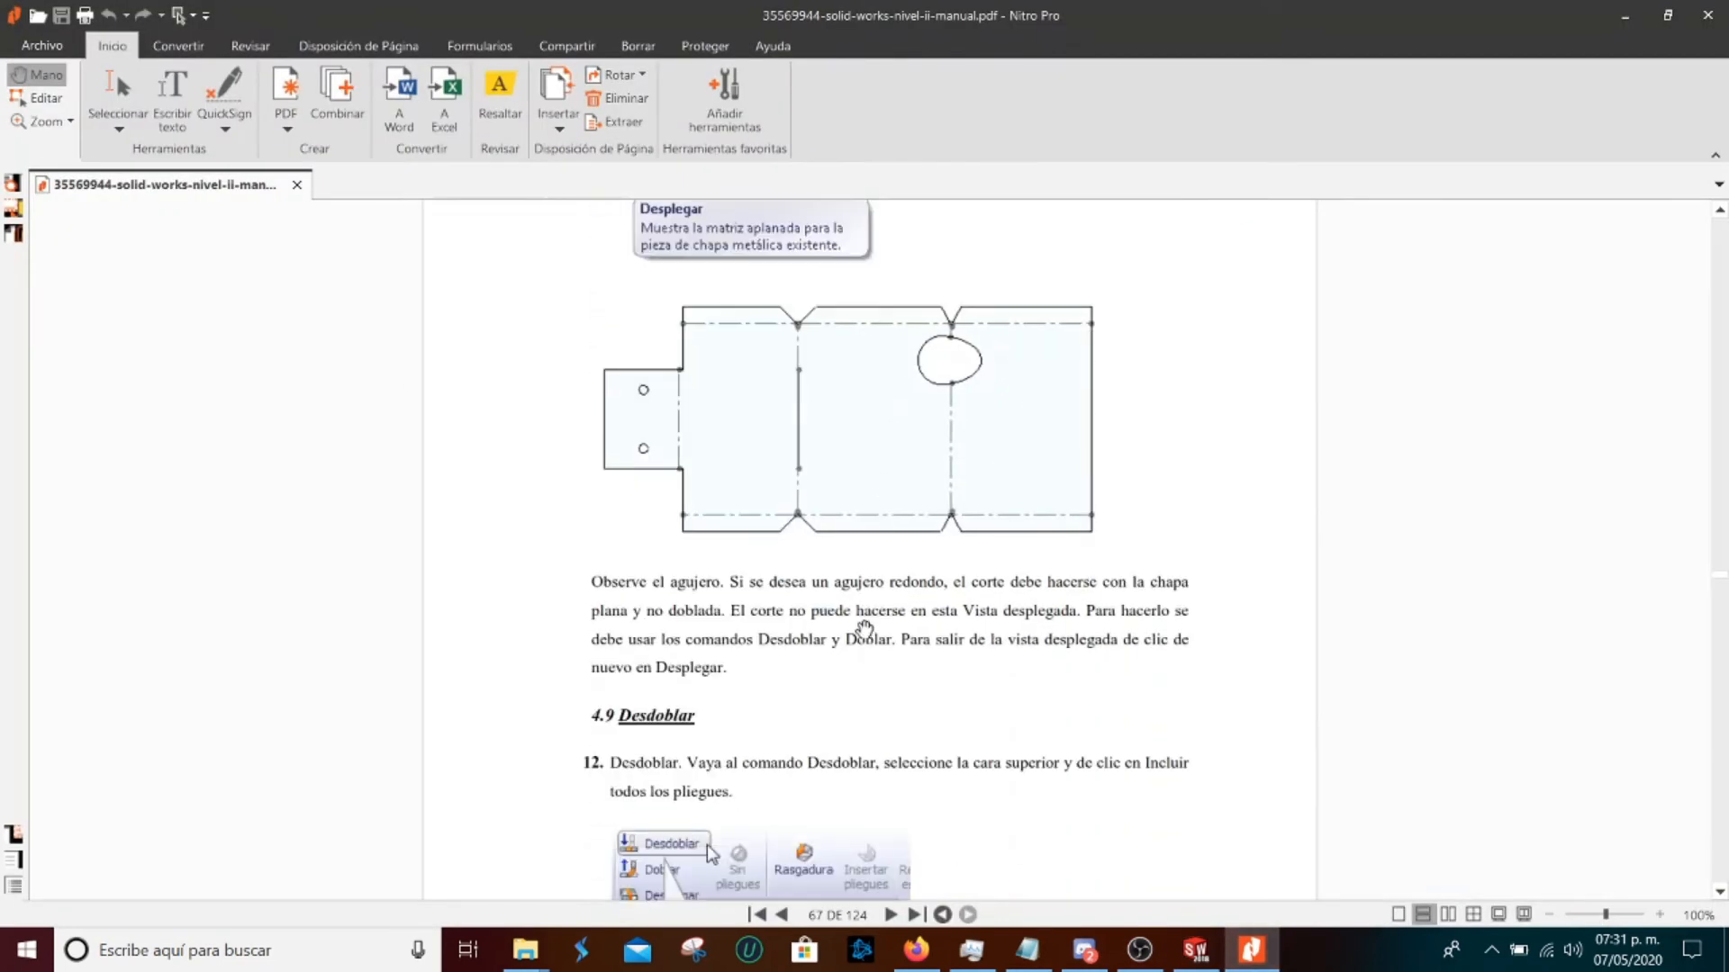
{"action": "scroll", "coordinate": [864, 627], "scroll_direction": "down", "scroll_amount": 3}
{"action": "scroll", "coordinate": [864, 559], "scroll_direction": "down", "scroll_amount": 2}
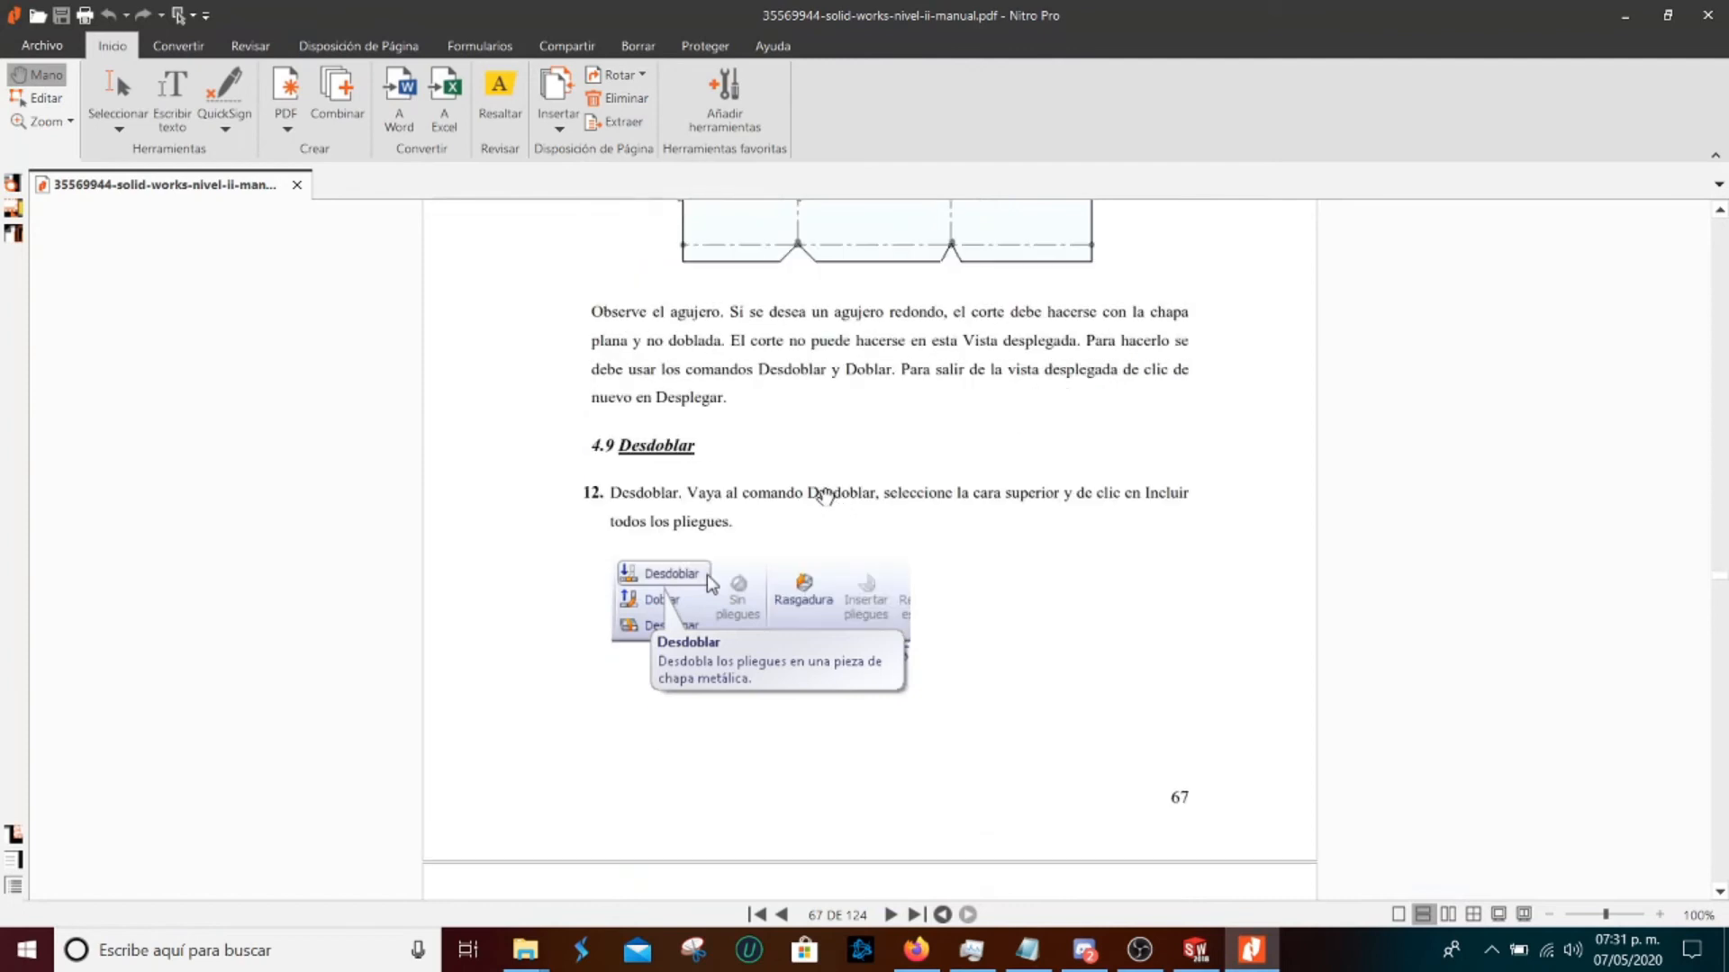
{"action": "scroll", "coordinate": [813, 480], "scroll_direction": "down", "scroll_amount": 2}
{"action": "key", "text": "alt+Tab"}
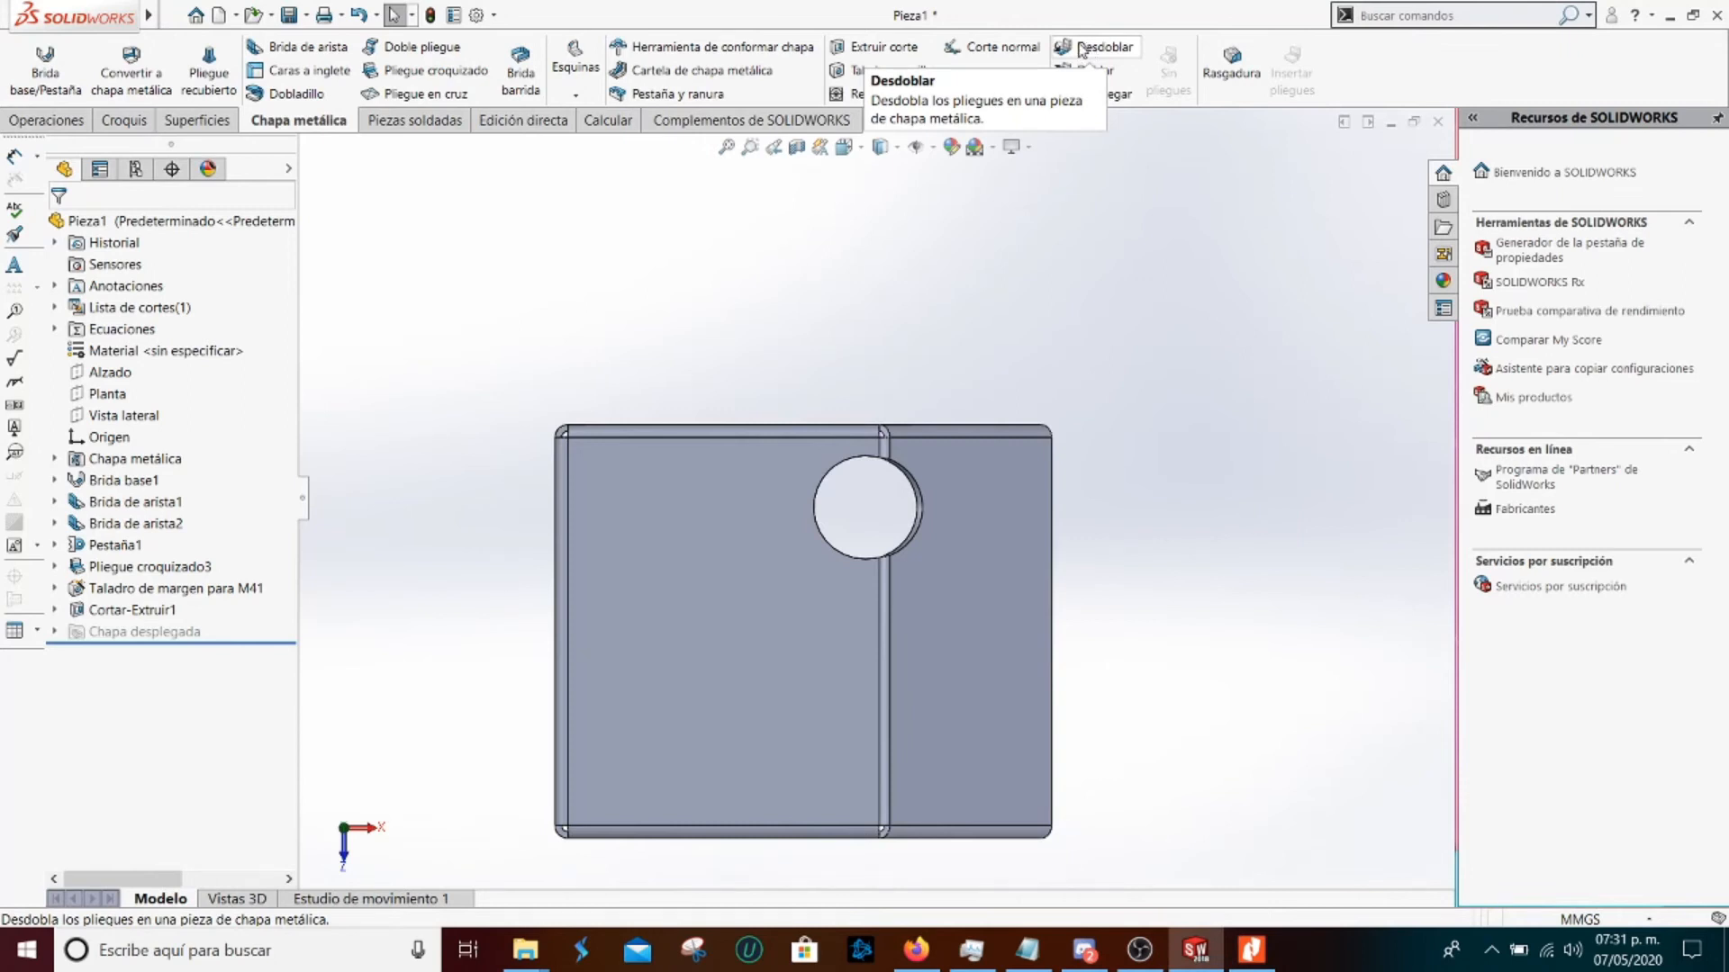
Show the flat pattern while comparing it with the manual's Desdoblar illustration, and restore the folded part
{"action": "left_click", "coordinate": [1063, 88]}
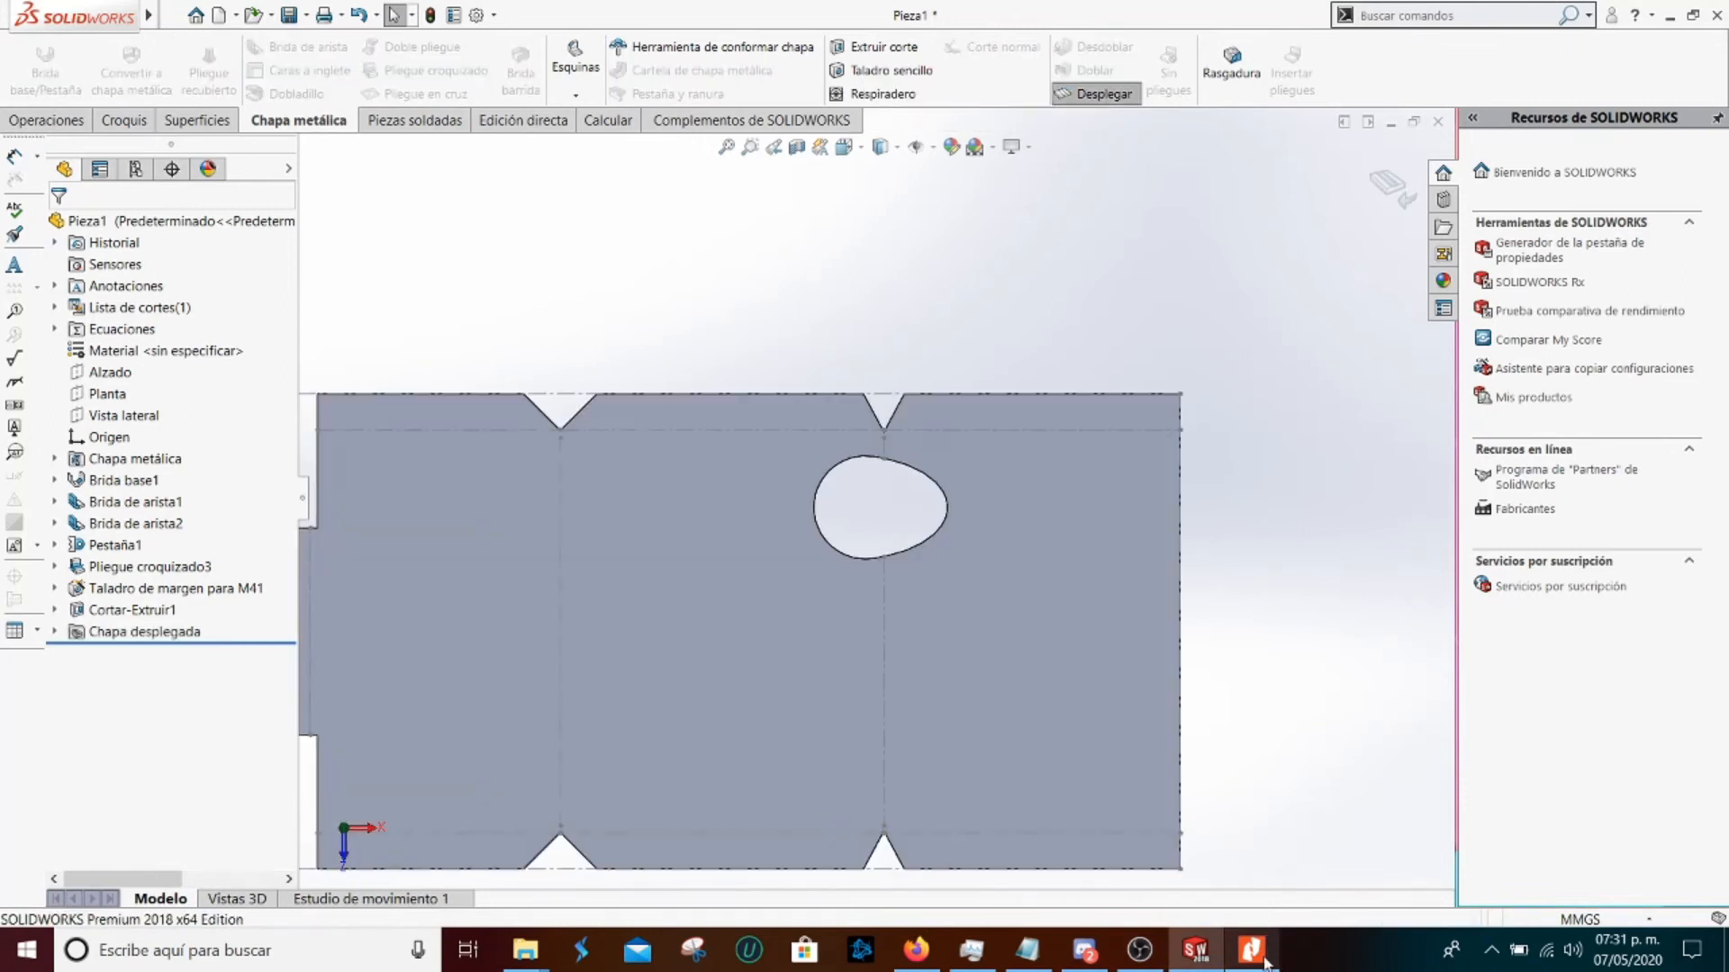
{"action": "key", "text": "alt+Tab"}
{"action": "scroll", "coordinate": [763, 559], "scroll_direction": "up", "scroll_amount": 4}
{"action": "scroll", "coordinate": [763, 559], "scroll_direction": "down", "scroll_amount": 2}
{"action": "scroll", "coordinate": [763, 560], "scroll_direction": "down", "scroll_amount": 3}
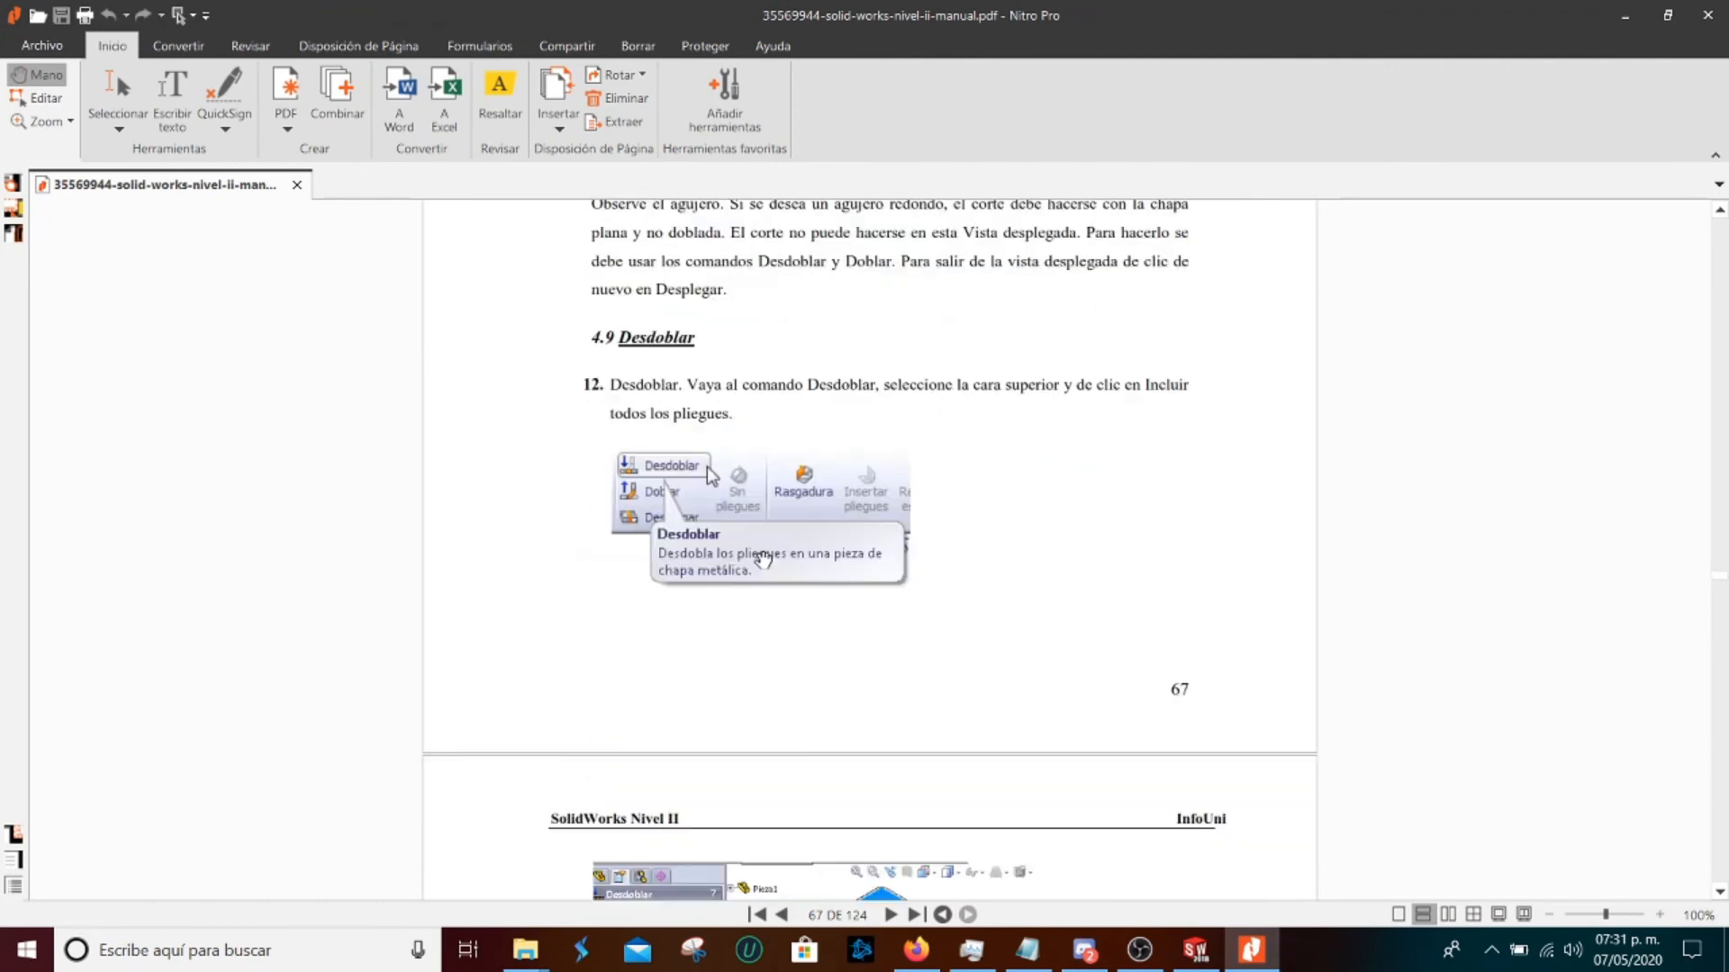
{"action": "scroll", "coordinate": [764, 559], "scroll_direction": "down", "scroll_amount": 4}
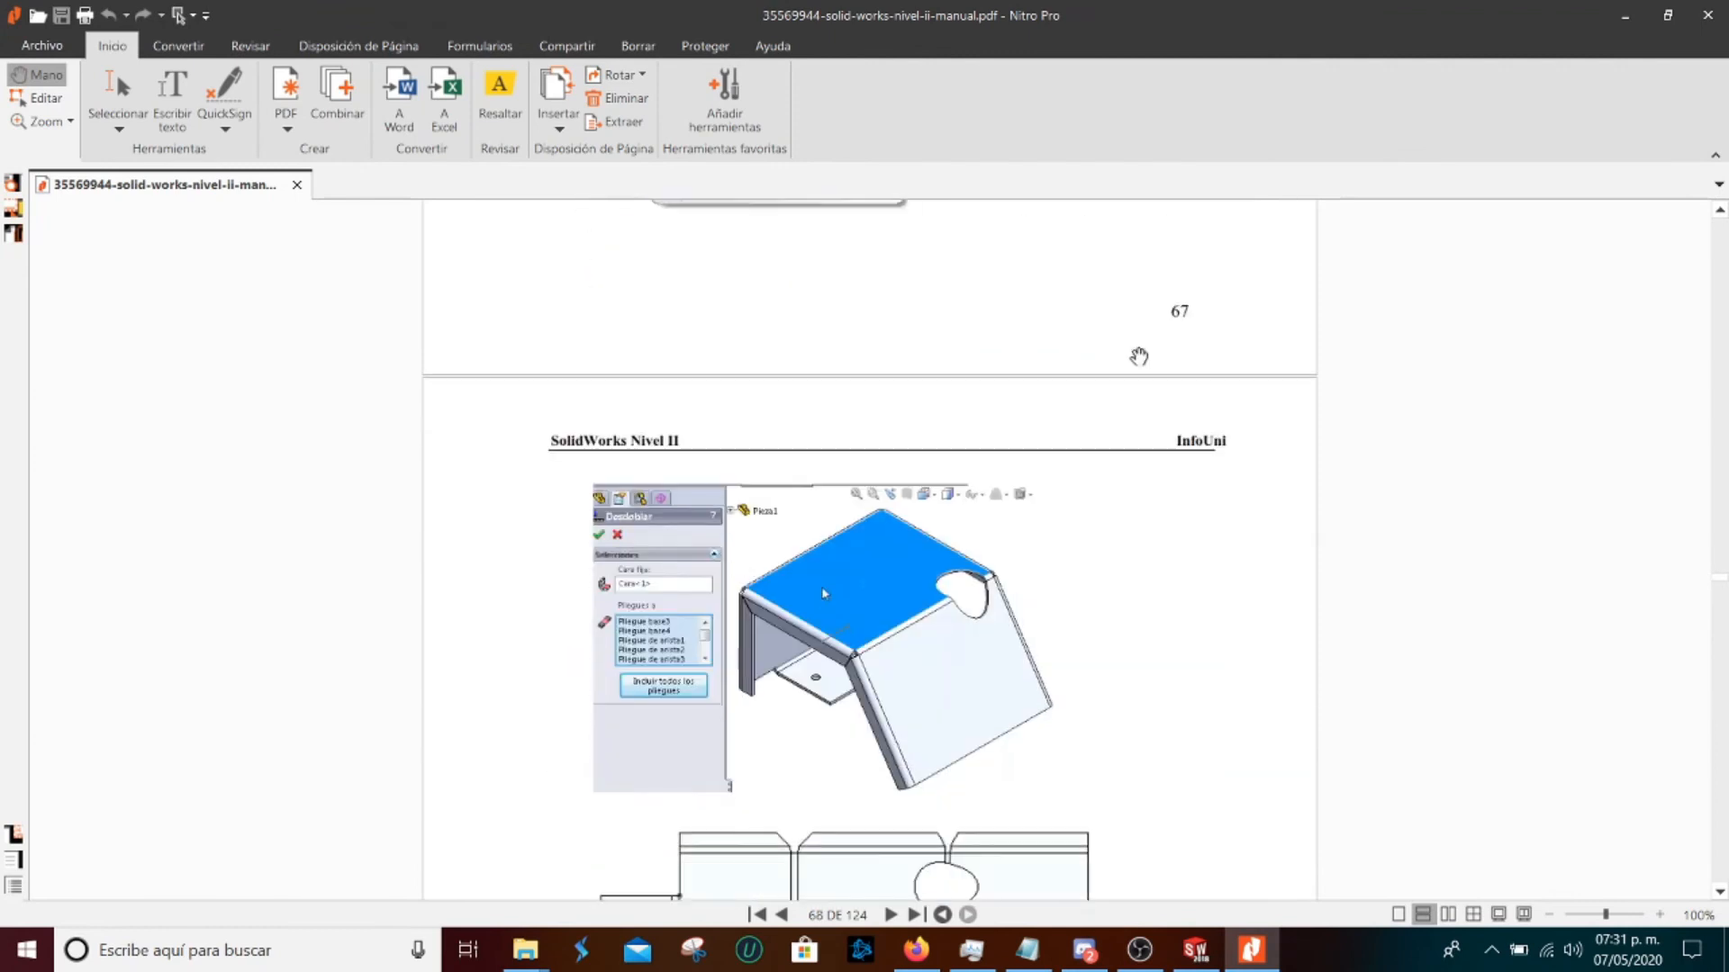
{"action": "left_click", "coordinate": [1638, 20]}
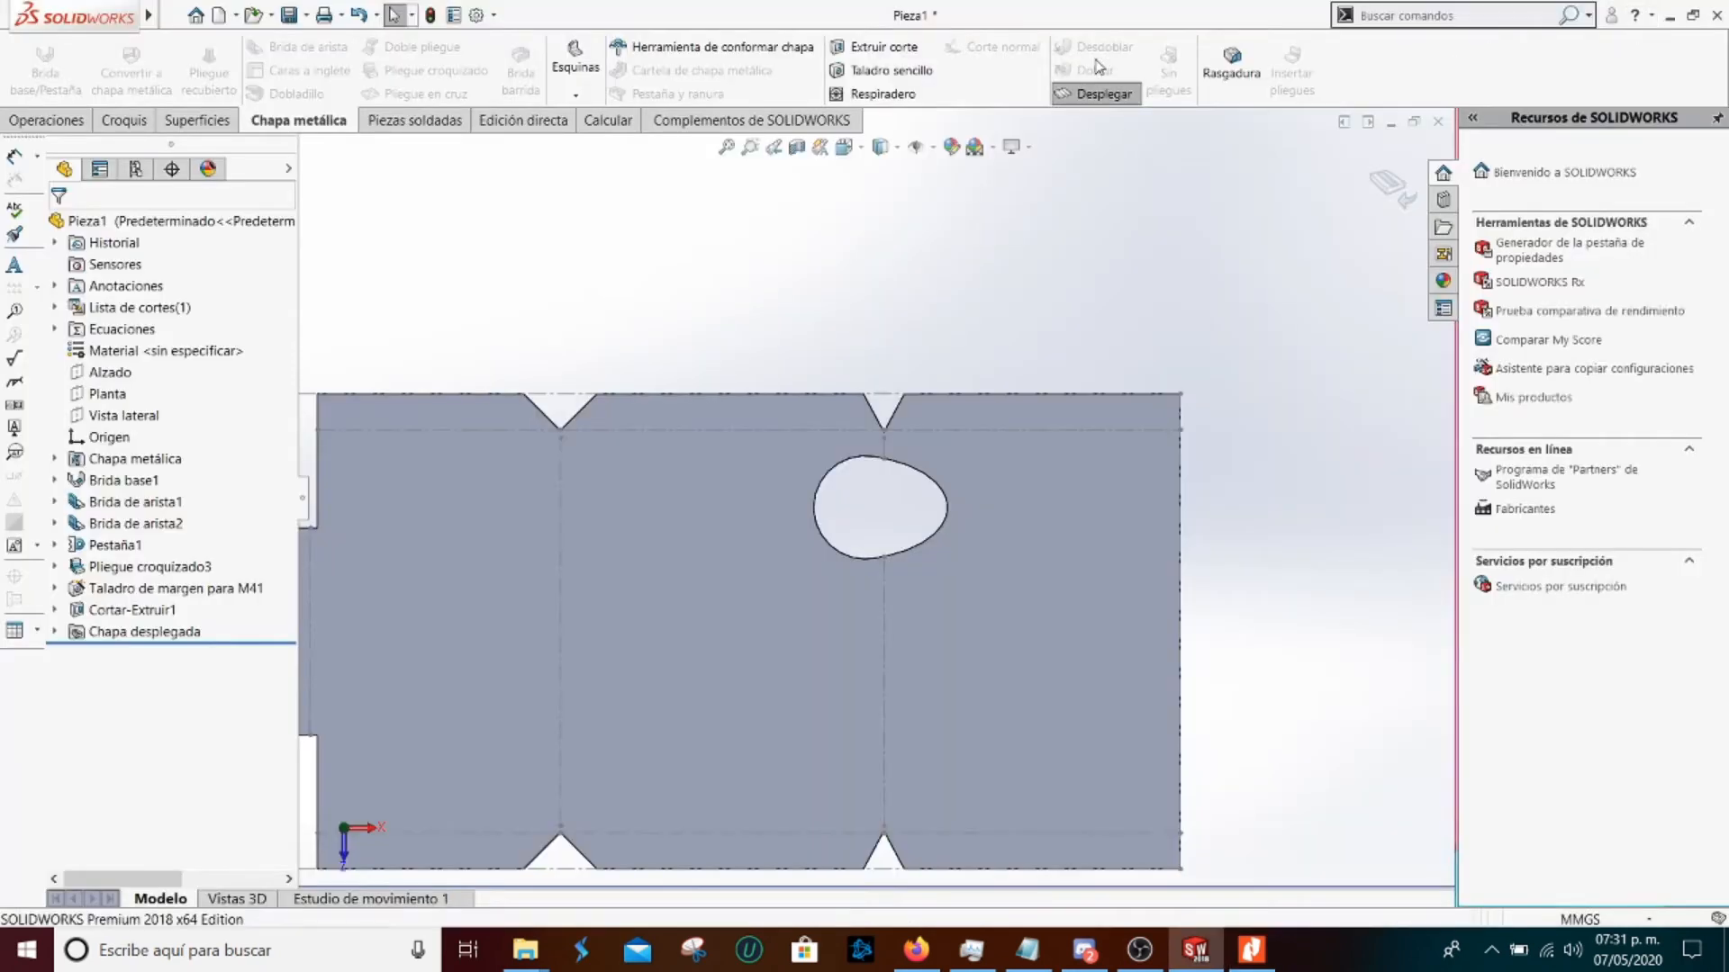
{"action": "left_click", "coordinate": [1091, 94]}
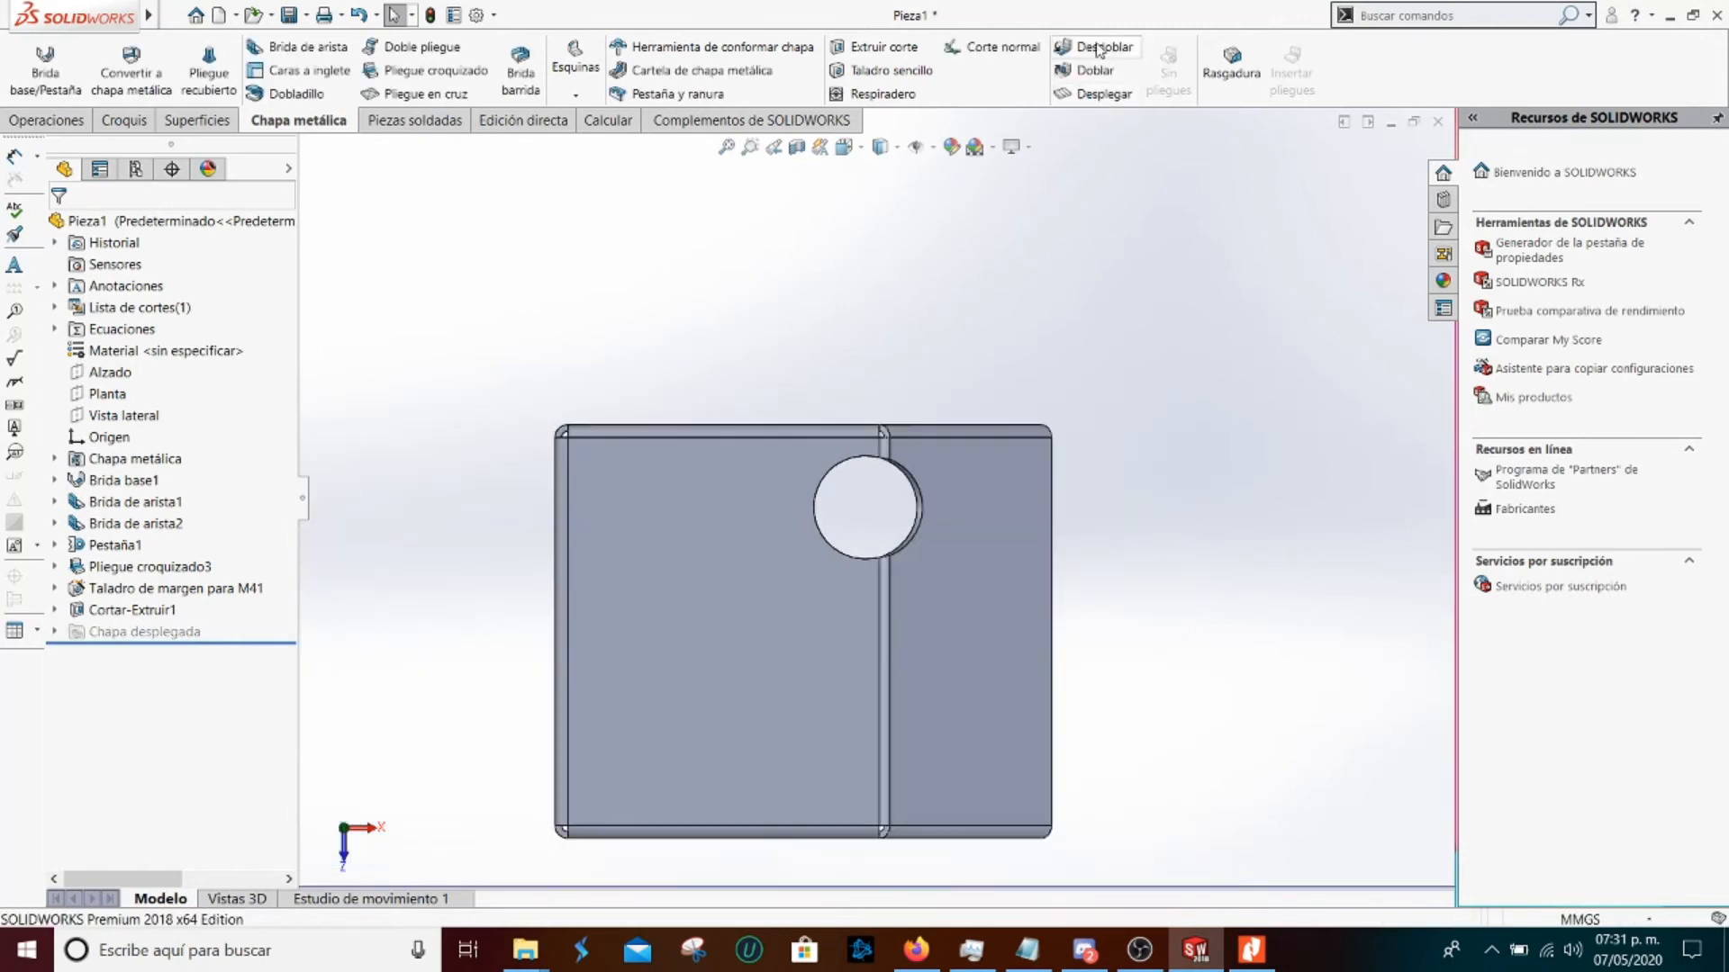
Set up Desdoblar (Unfold) following the manual, with the large top face as the fixed face and all bends included
{"action": "left_click", "coordinate": [1099, 50]}
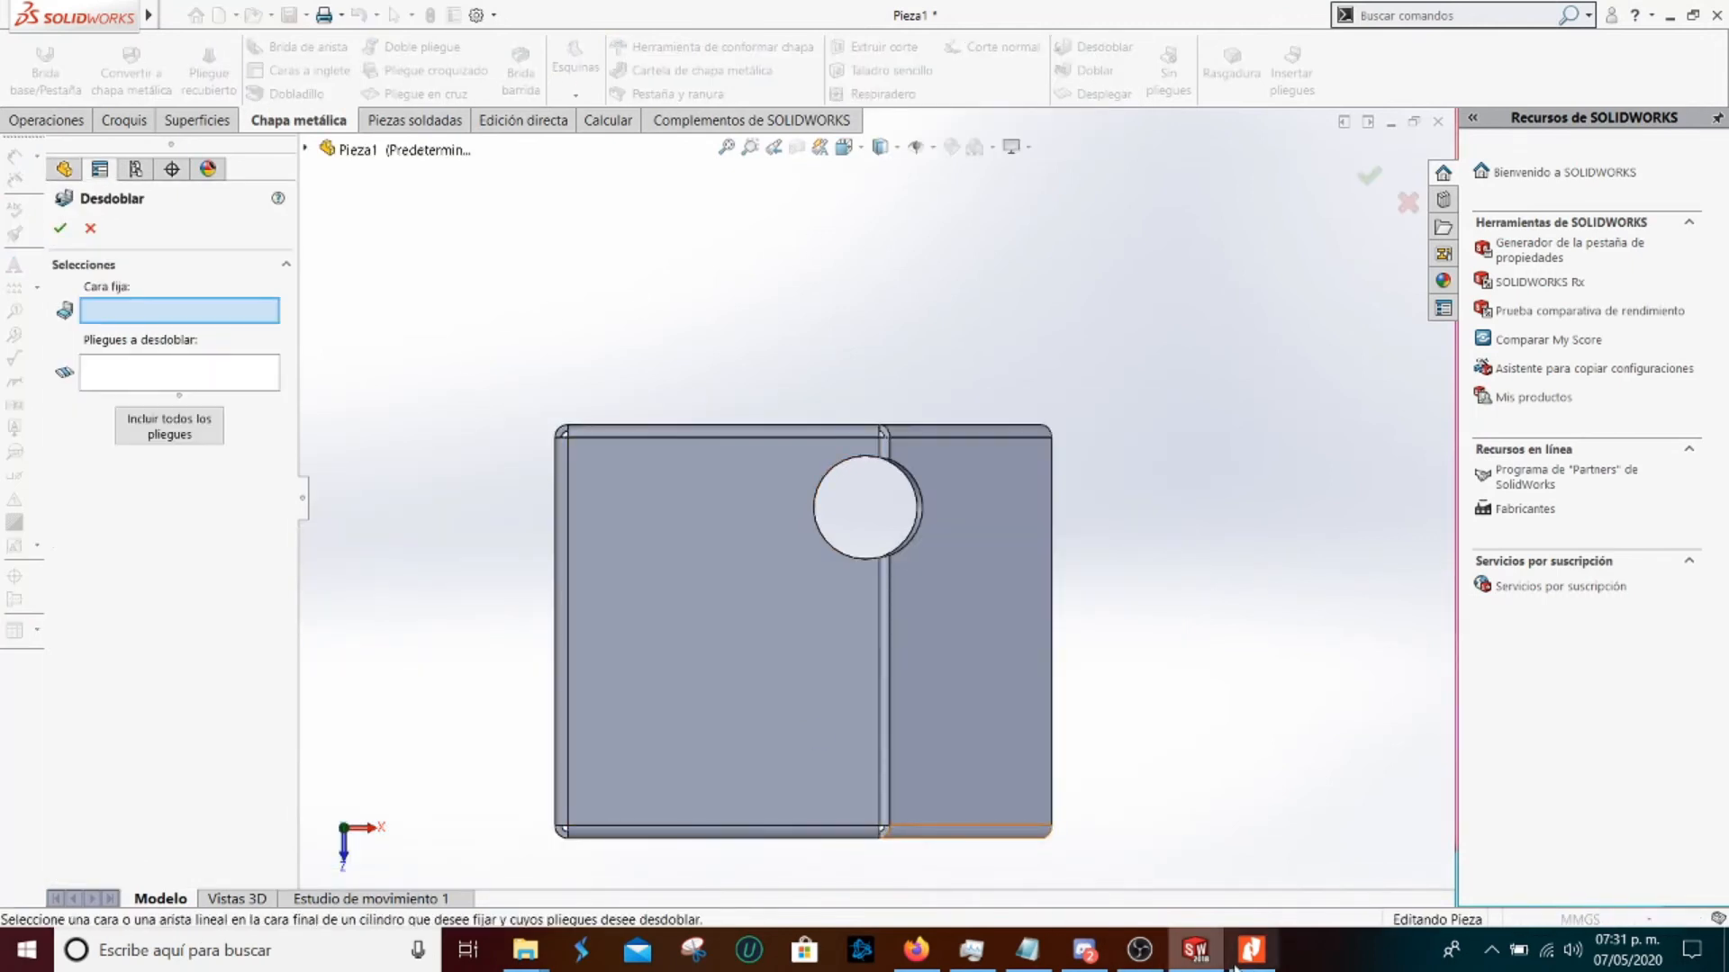
{"action": "left_click", "coordinate": [1248, 952]}
{"action": "scroll", "coordinate": [932, 689], "scroll_direction": "up", "scroll_amount": 3}
{"action": "scroll", "coordinate": [932, 689], "scroll_direction": "down", "scroll_amount": 1}
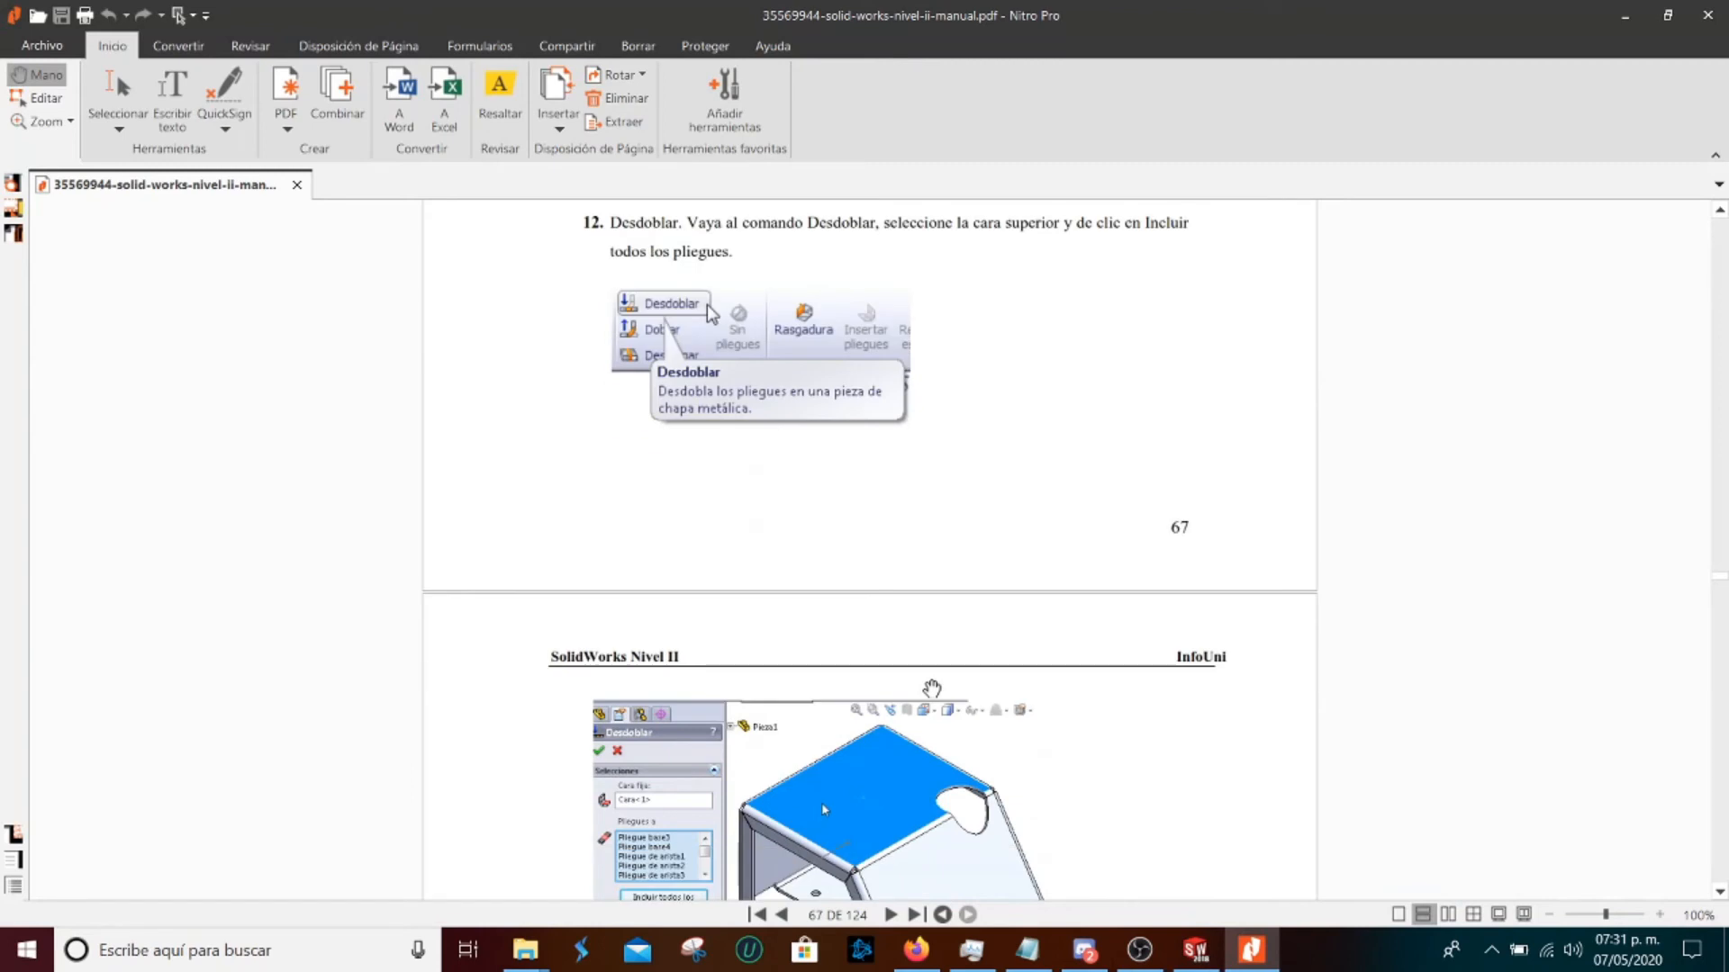
{"action": "scroll", "coordinate": [932, 689], "scroll_direction": "down", "scroll_amount": 3}
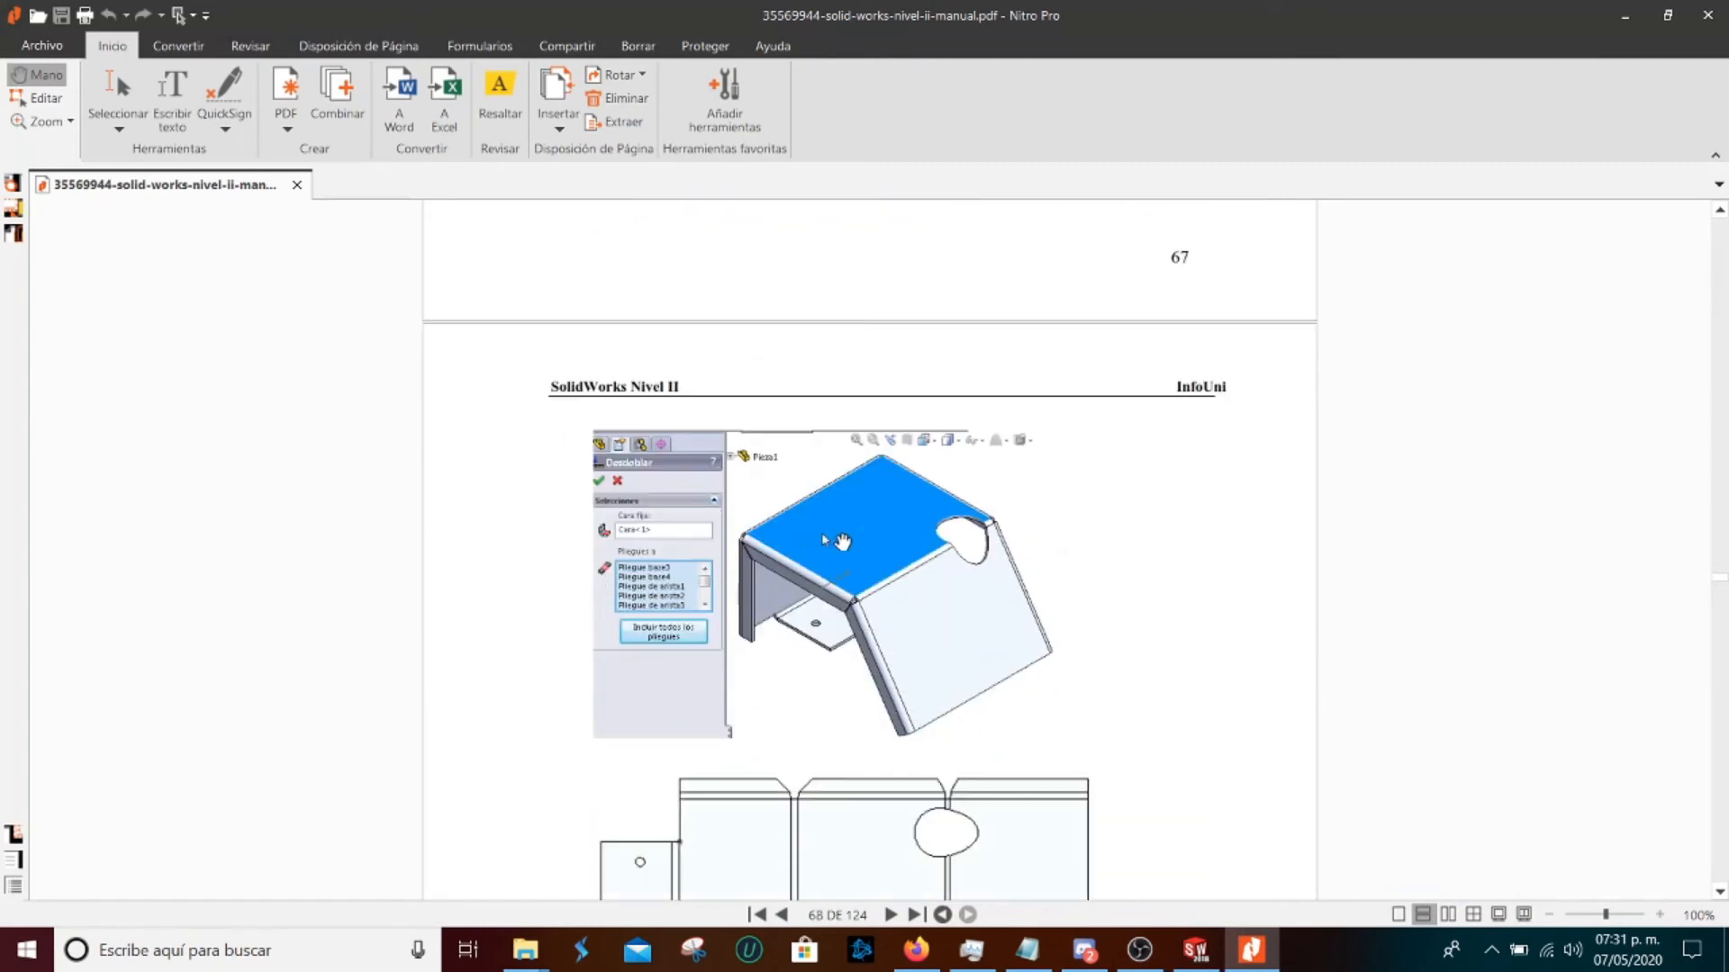
{"action": "scroll", "coordinate": [648, 553], "scroll_direction": "down", "scroll_amount": 1}
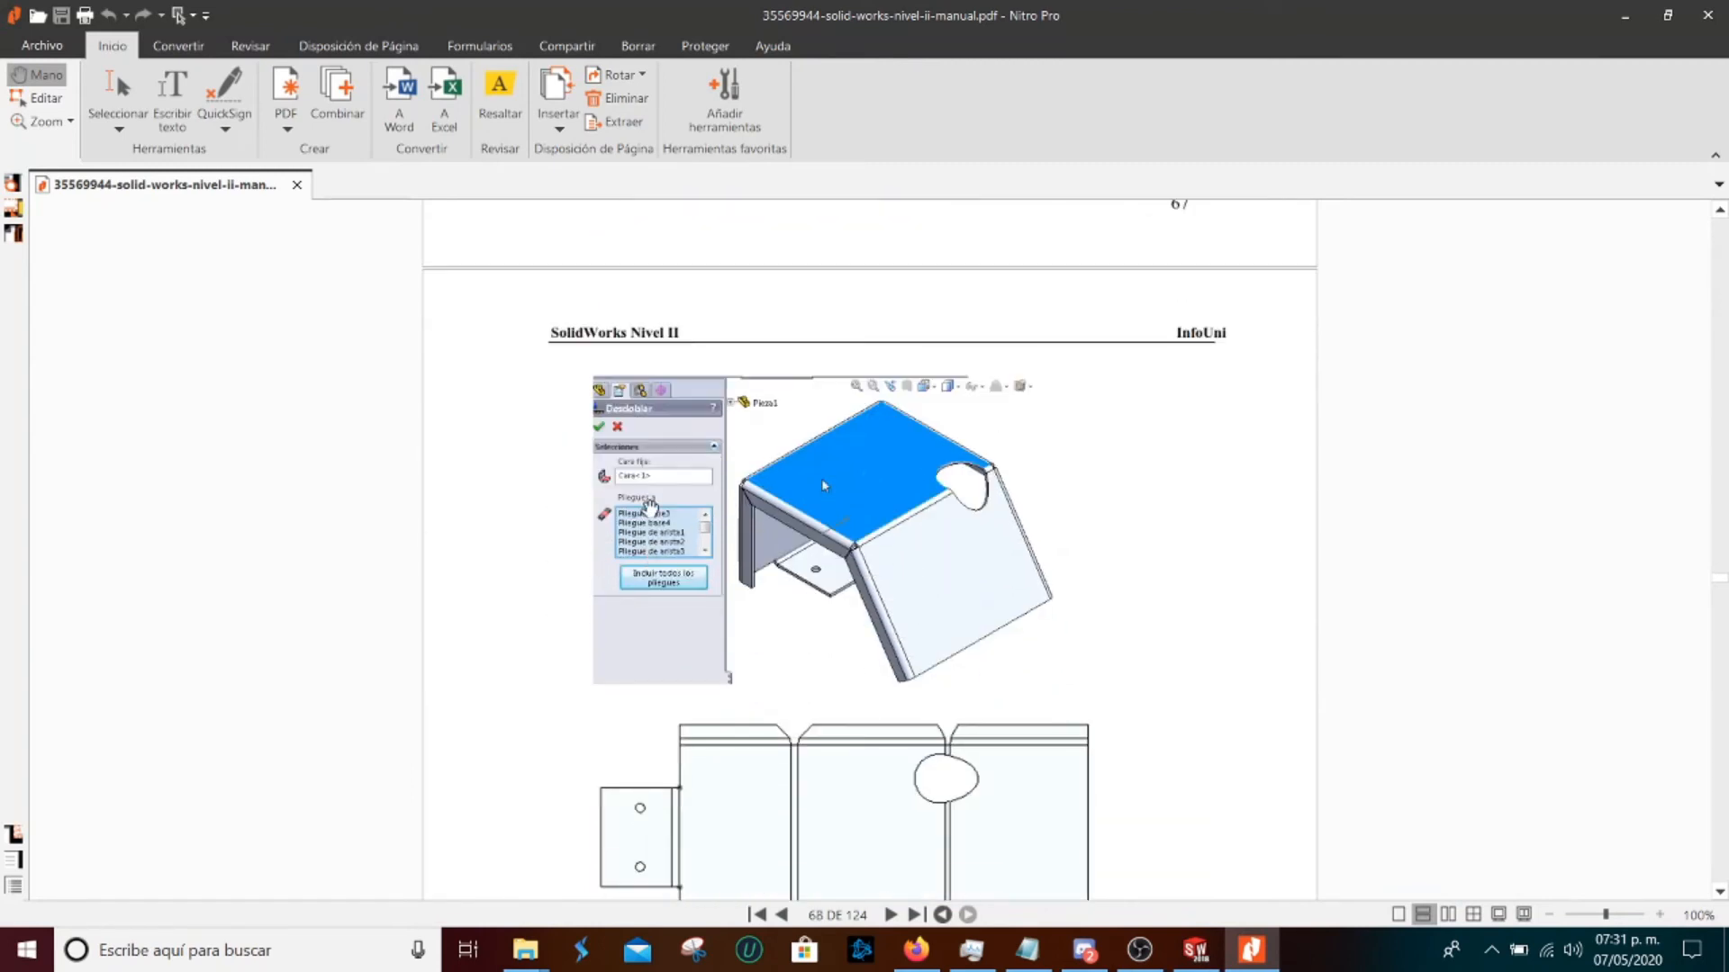
{"action": "left_click", "coordinate": [1251, 950]}
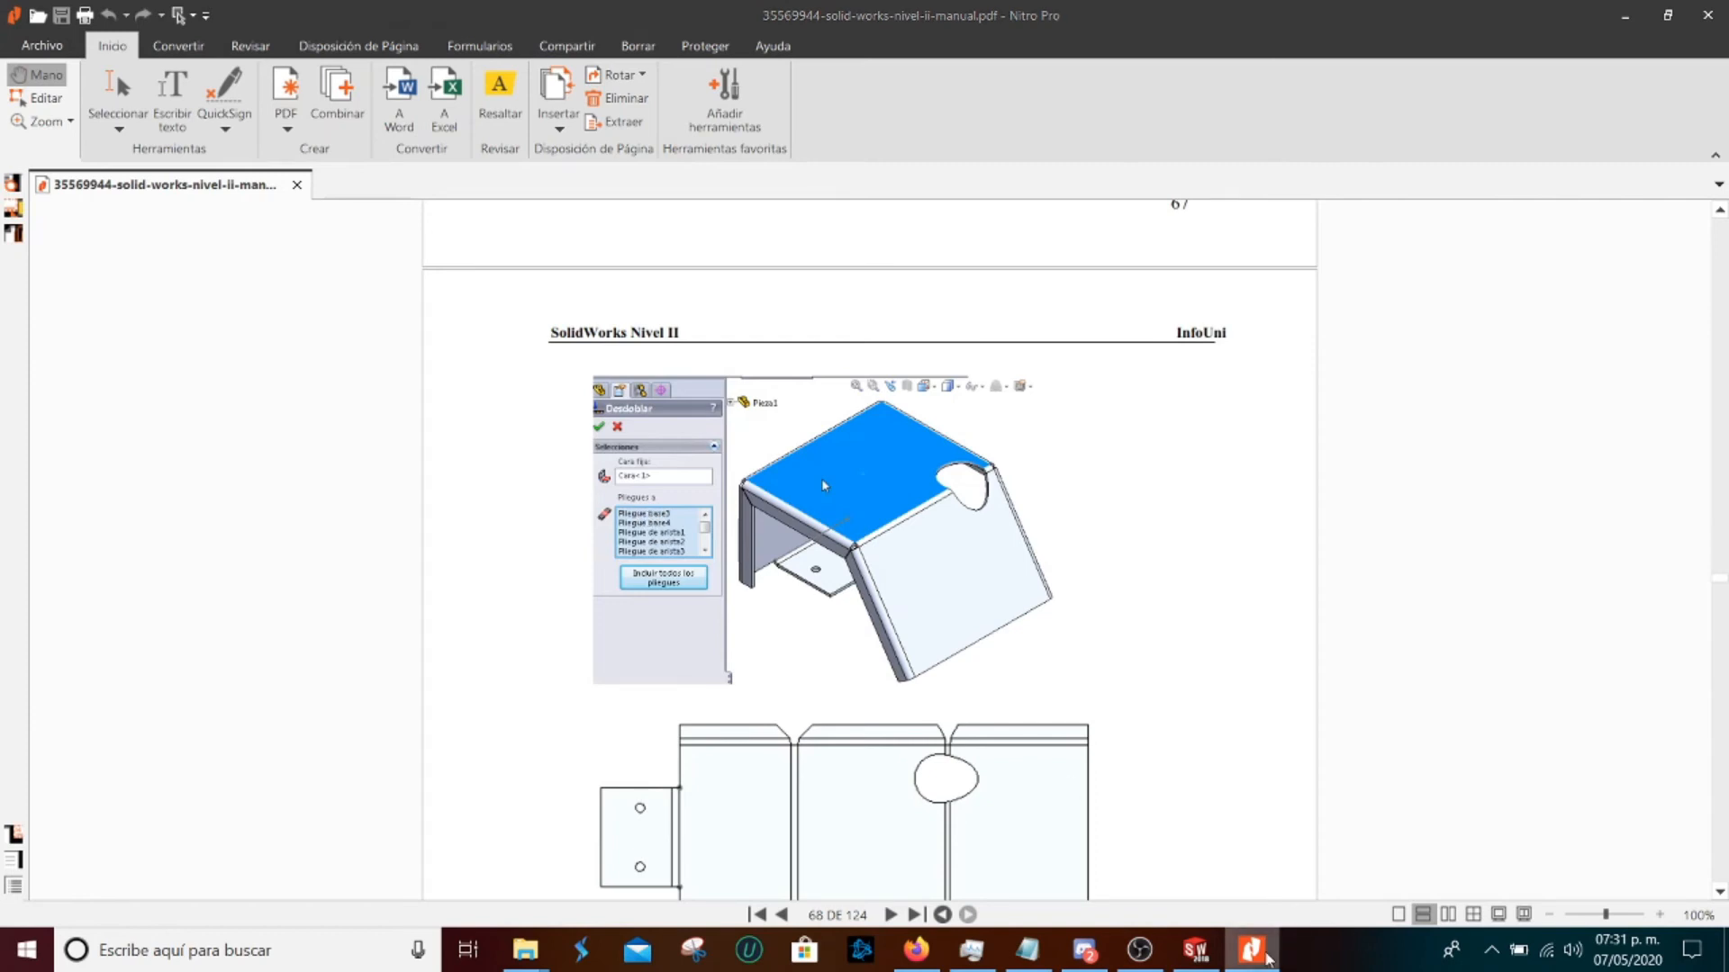
{"action": "left_click", "coordinate": [672, 589]}
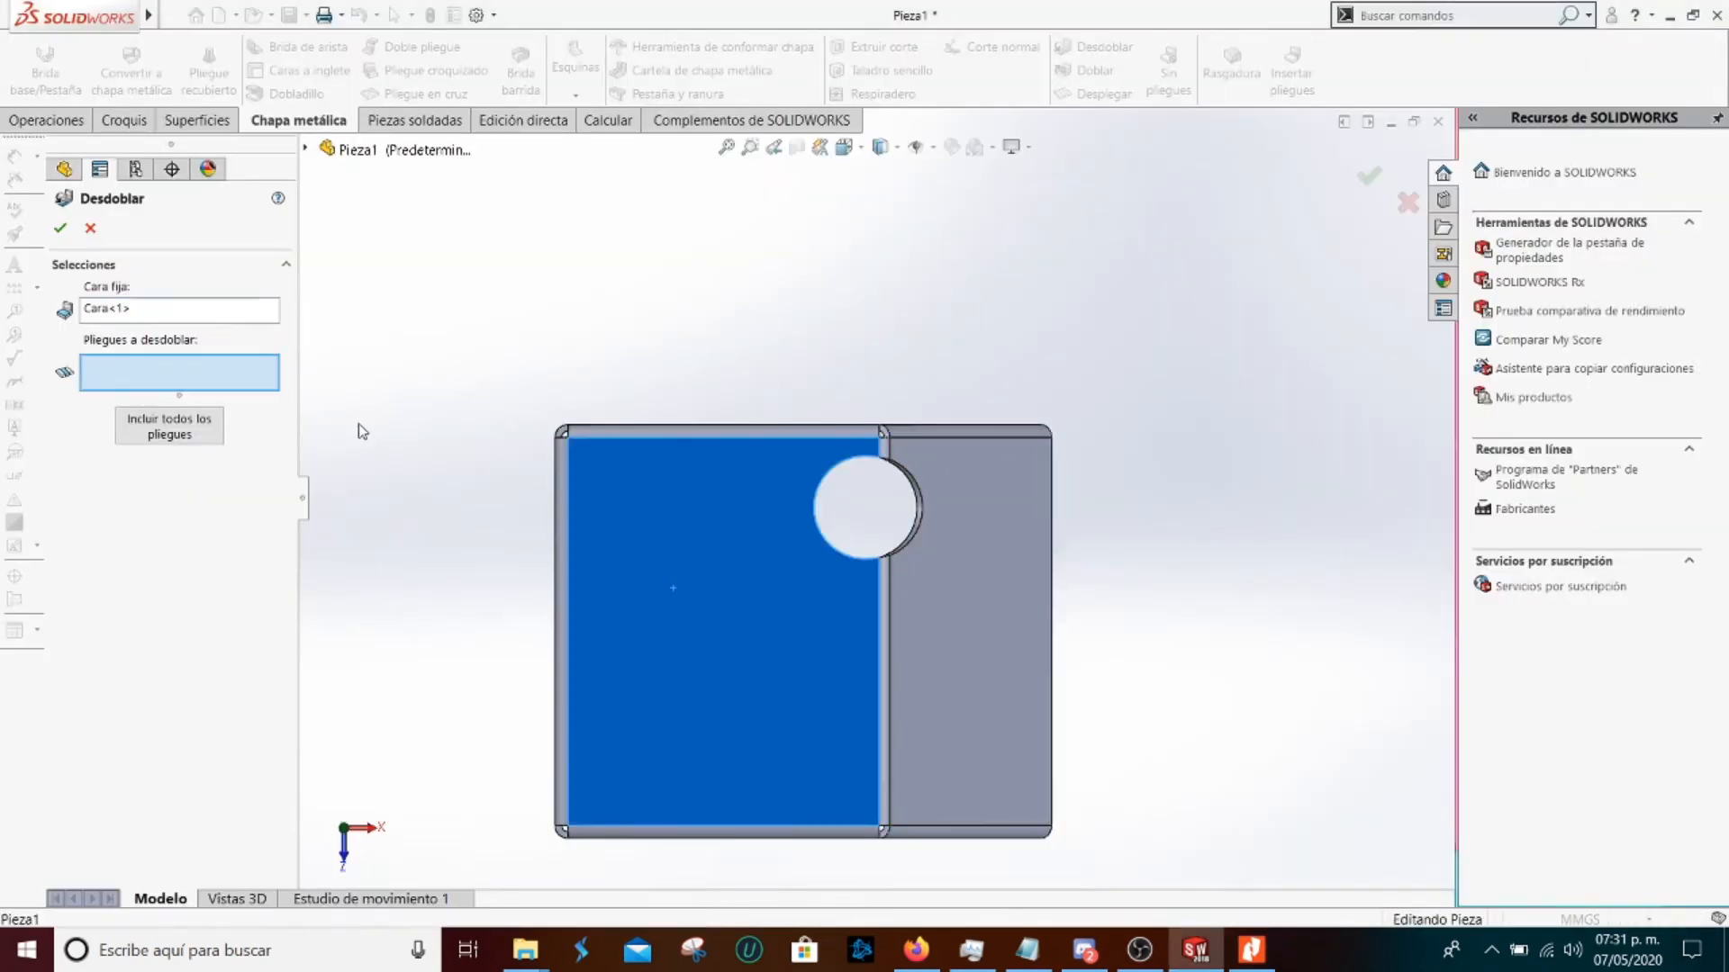
{"action": "left_click", "coordinate": [180, 423]}
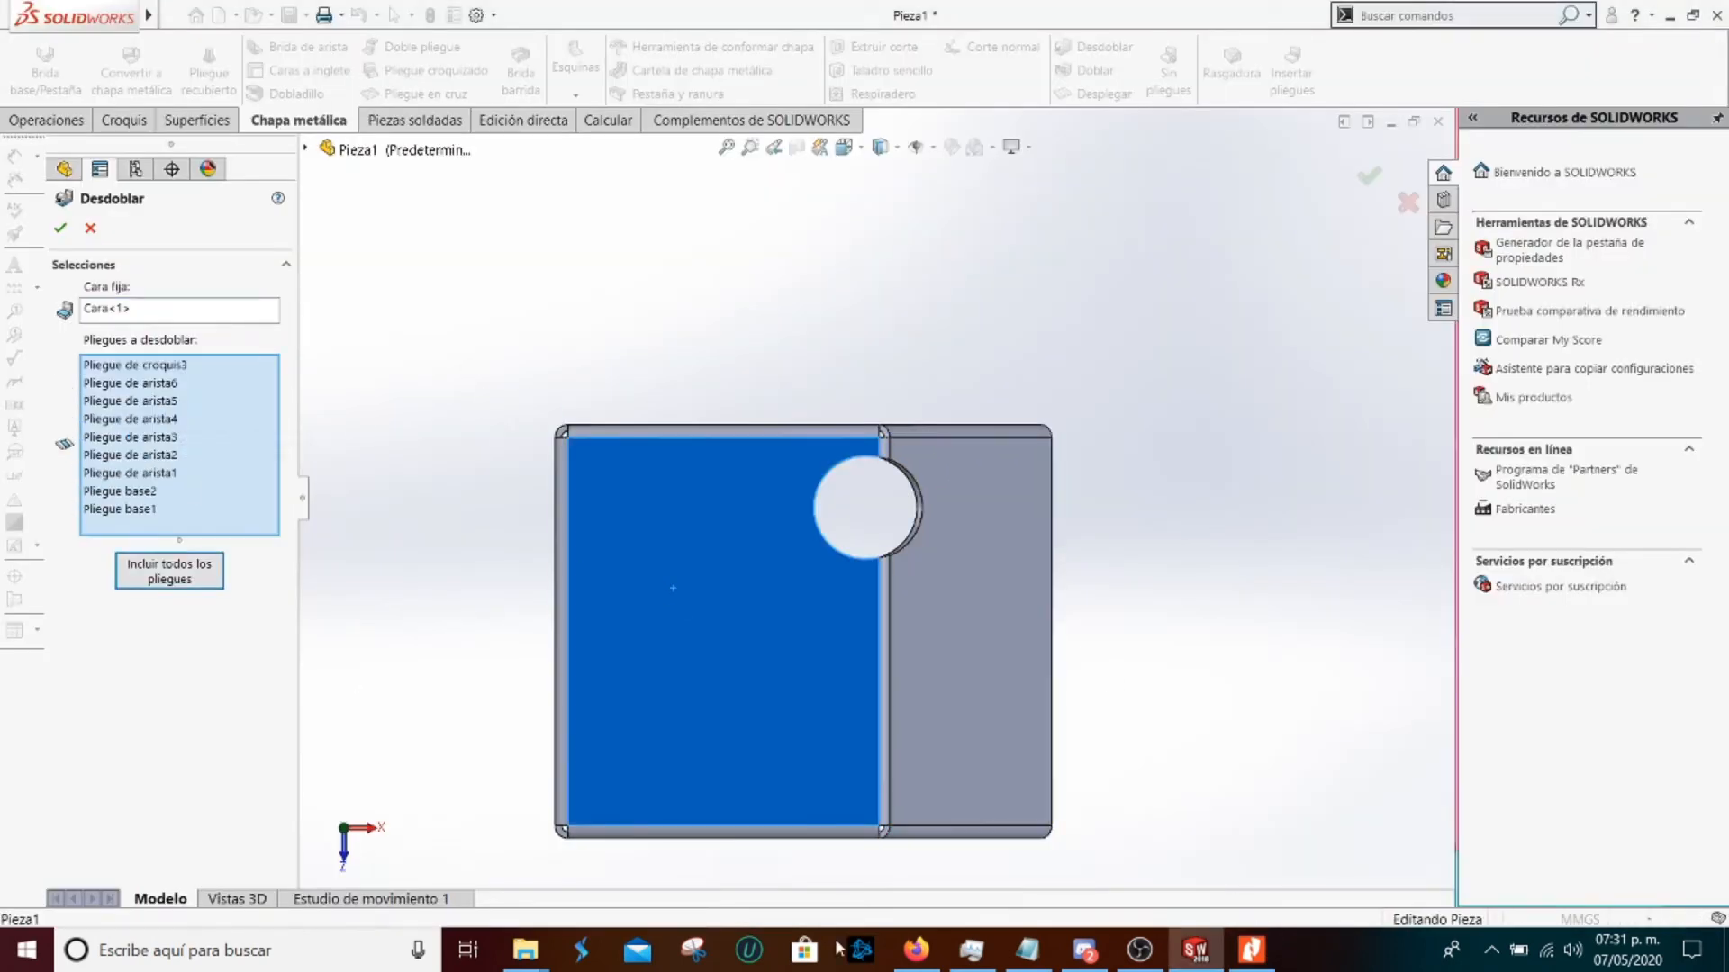
Check the manual's unfolded illustration and step 13, and apply the unfold to all the bends
{"action": "left_click", "coordinate": [1252, 949]}
{"action": "scroll", "coordinate": [676, 535], "scroll_direction": "down", "scroll_amount": 4}
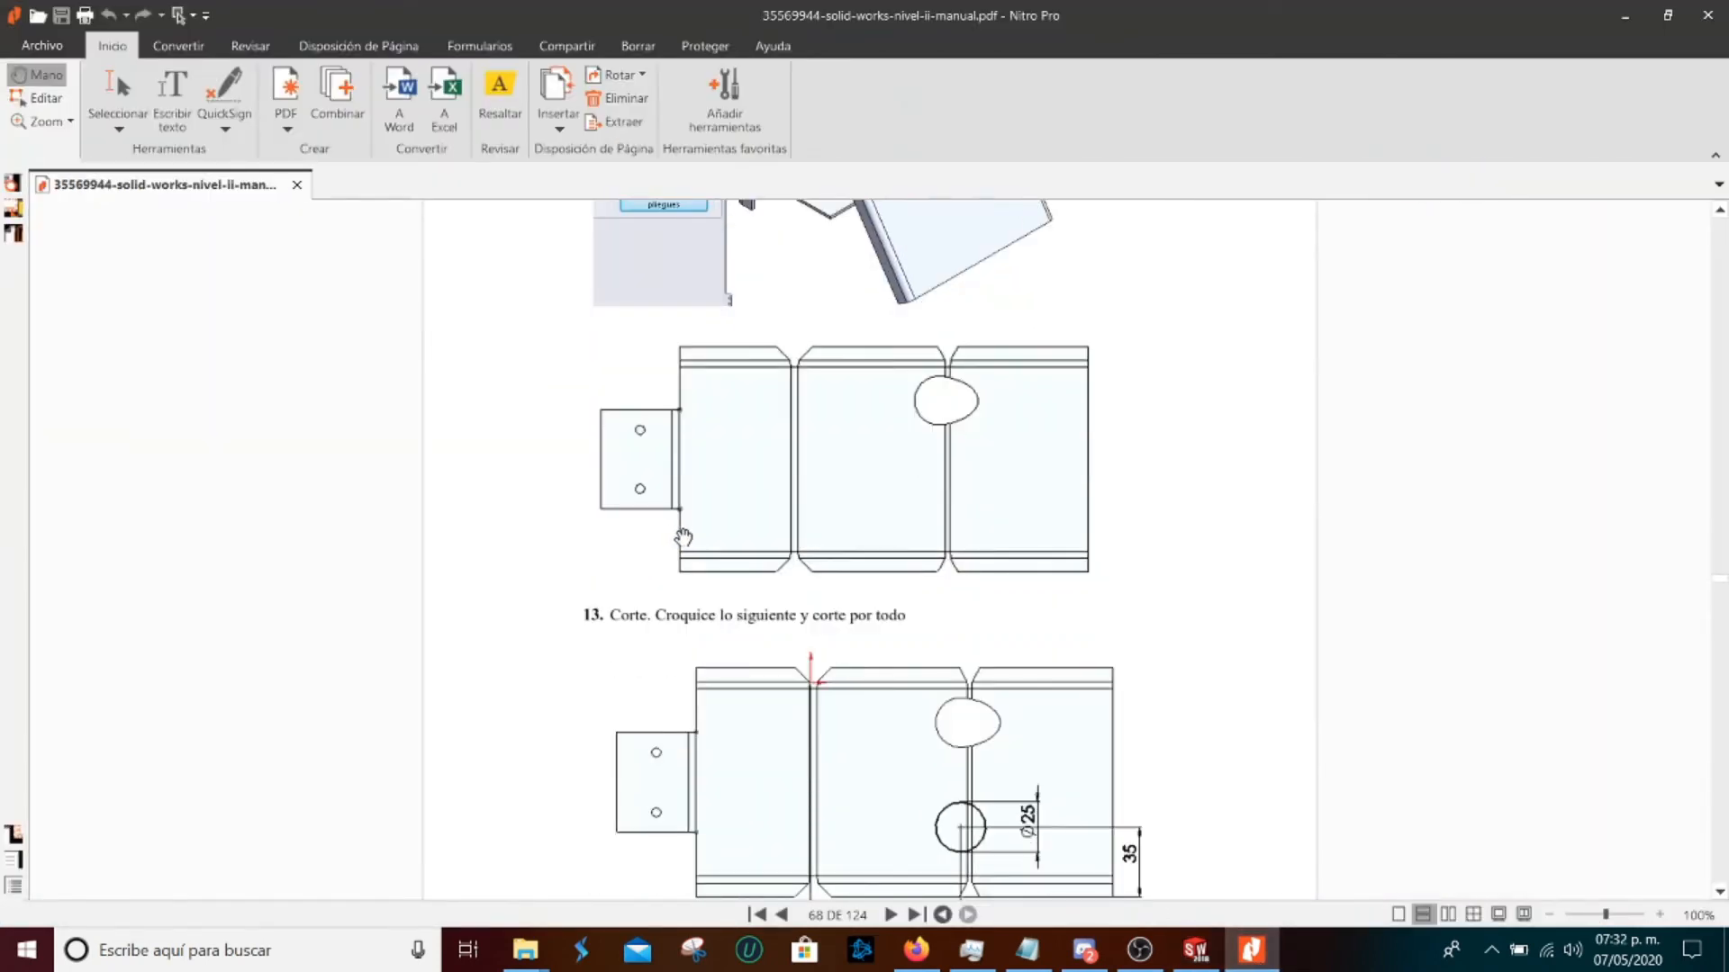
{"action": "scroll", "coordinate": [683, 538], "scroll_direction": "up", "scroll_amount": 1}
{"action": "scroll", "coordinate": [683, 538], "scroll_direction": "down", "scroll_amount": 1}
{"action": "scroll", "coordinate": [686, 537], "scroll_direction": "down", "scroll_amount": 2}
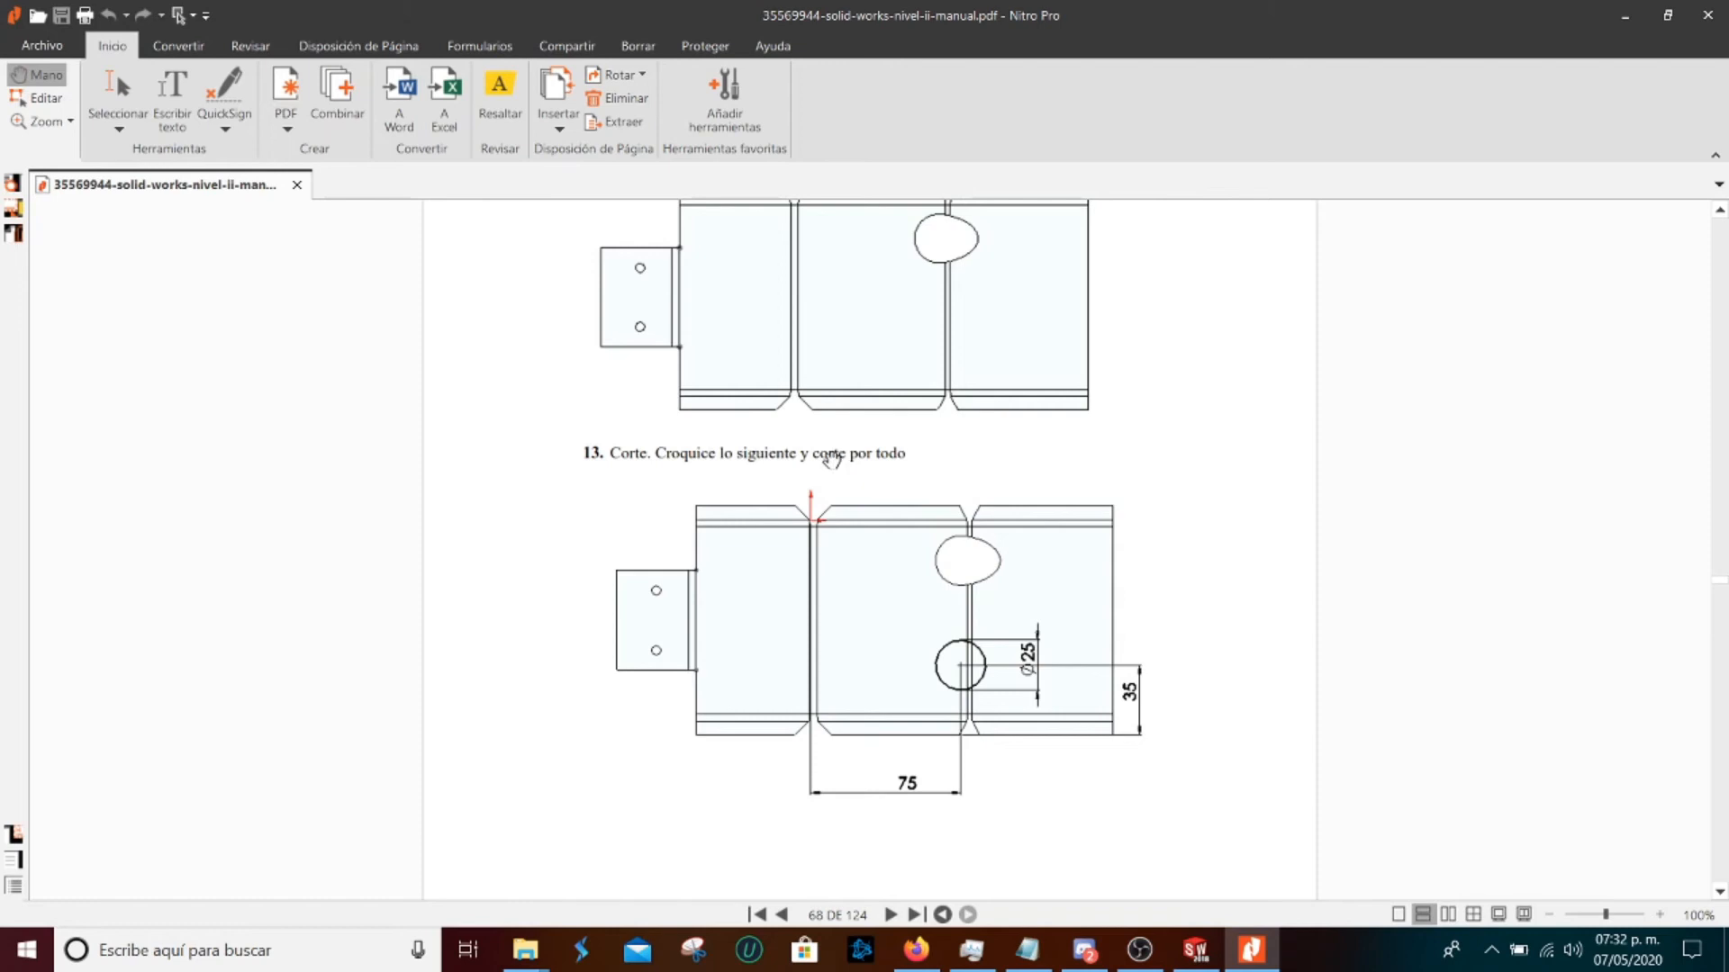
{"action": "scroll", "coordinate": [889, 536], "scroll_direction": "down", "scroll_amount": 1}
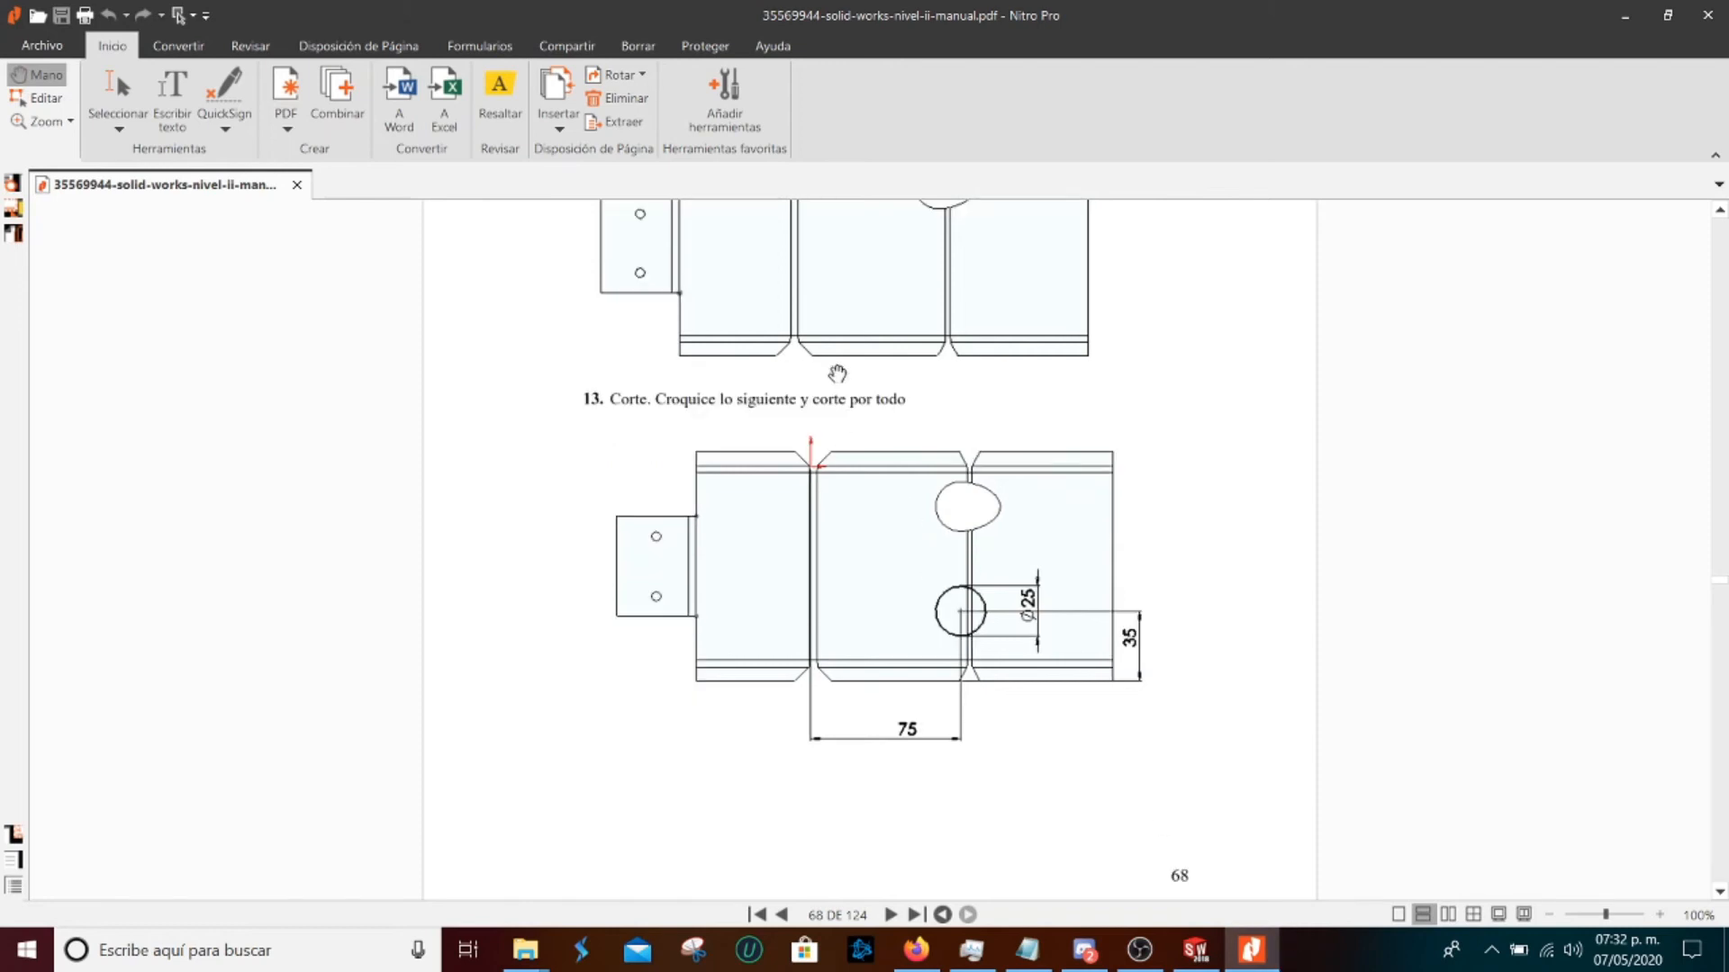
{"action": "left_click", "coordinate": [1195, 950]}
{"action": "scroll", "coordinate": [532, 387], "scroll_direction": "down", "scroll_amount": 2}
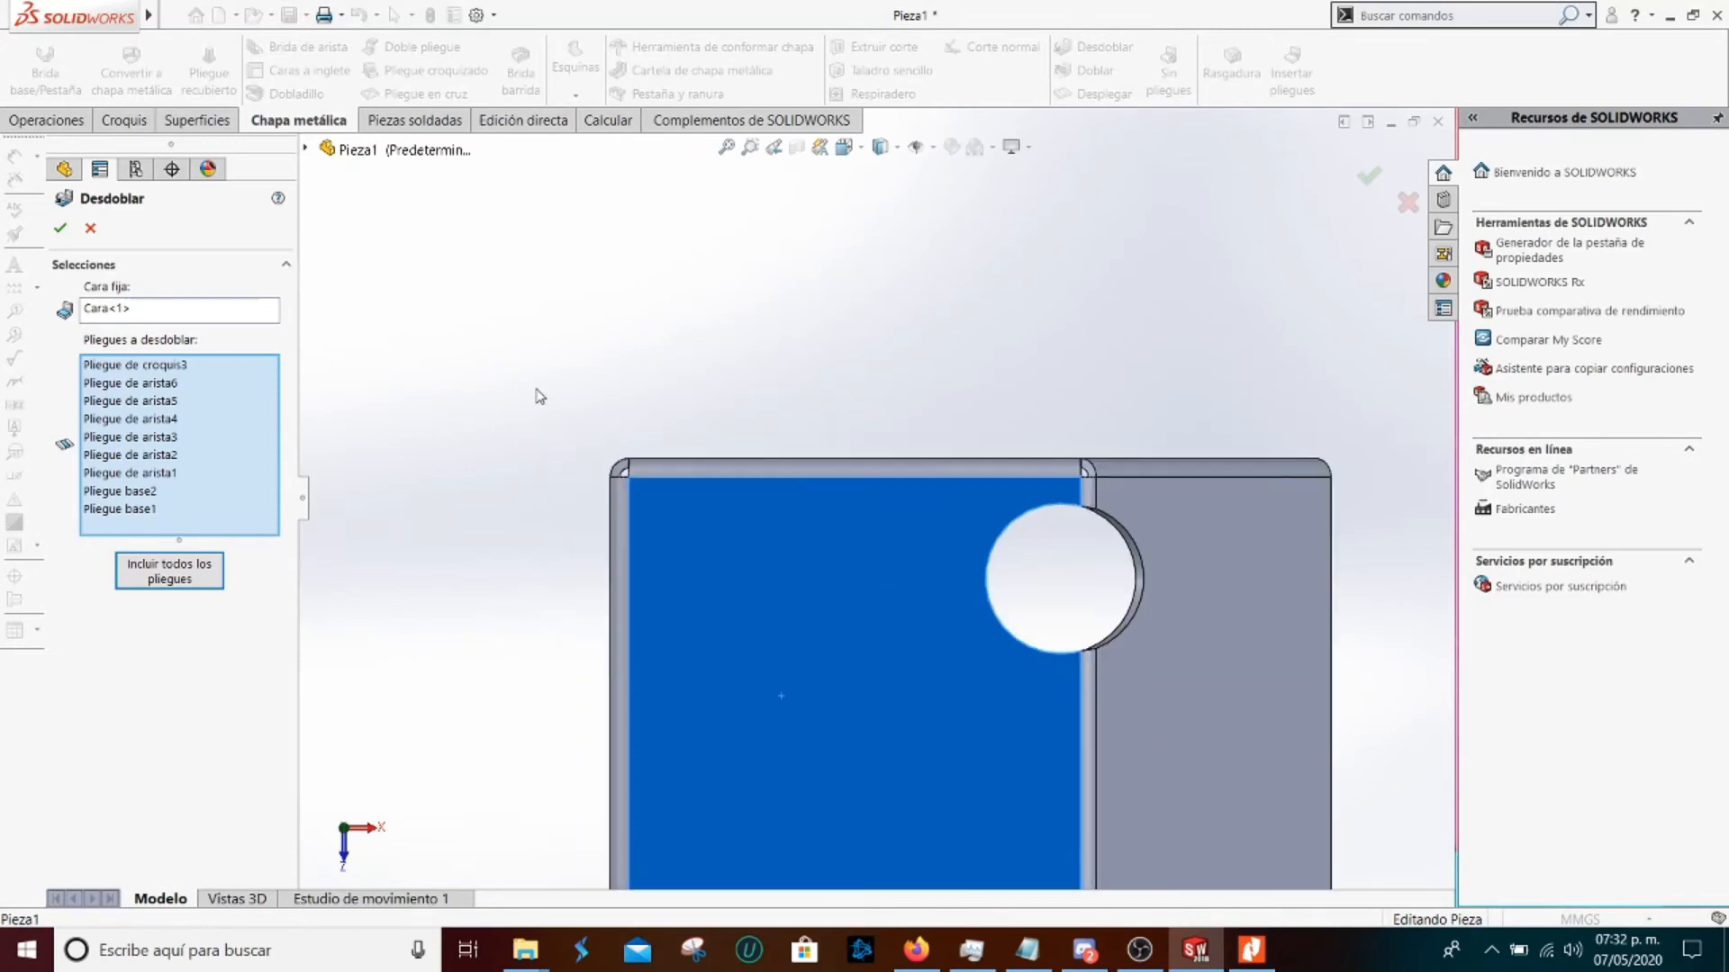
{"action": "scroll", "coordinate": [872, 504], "scroll_direction": "up", "scroll_amount": 5}
{"action": "scroll", "coordinate": [1072, 600], "scroll_direction": "down", "scroll_amount": 3}
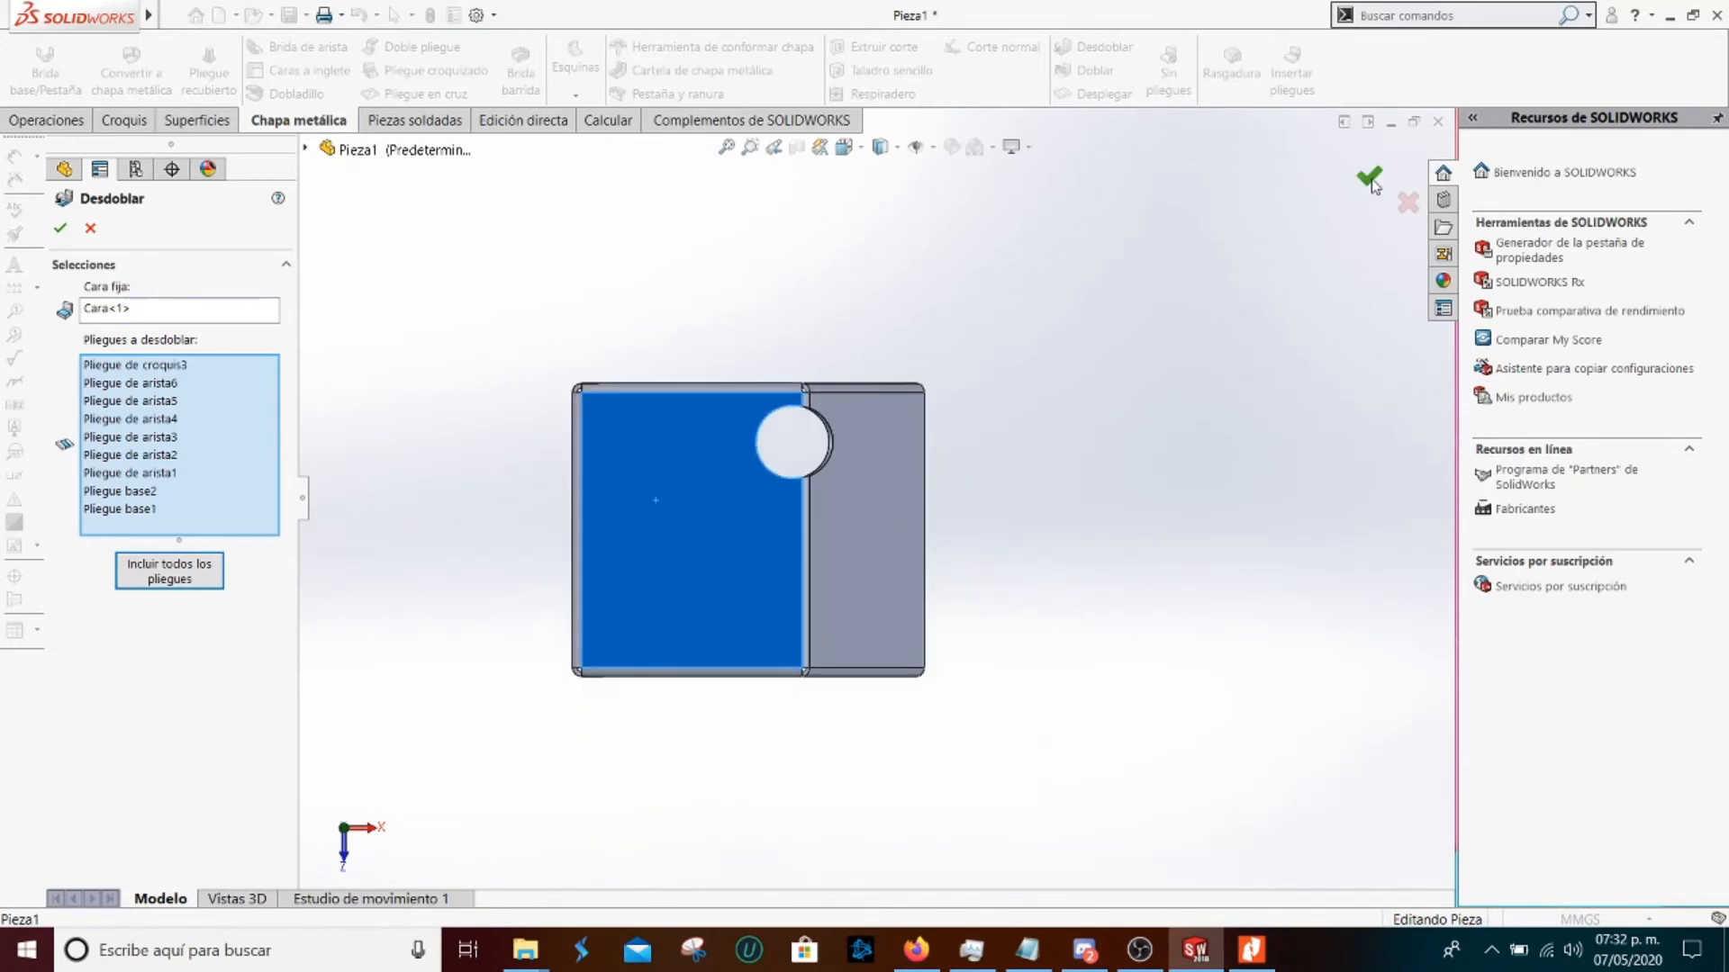
{"action": "key", "text": "Return"}
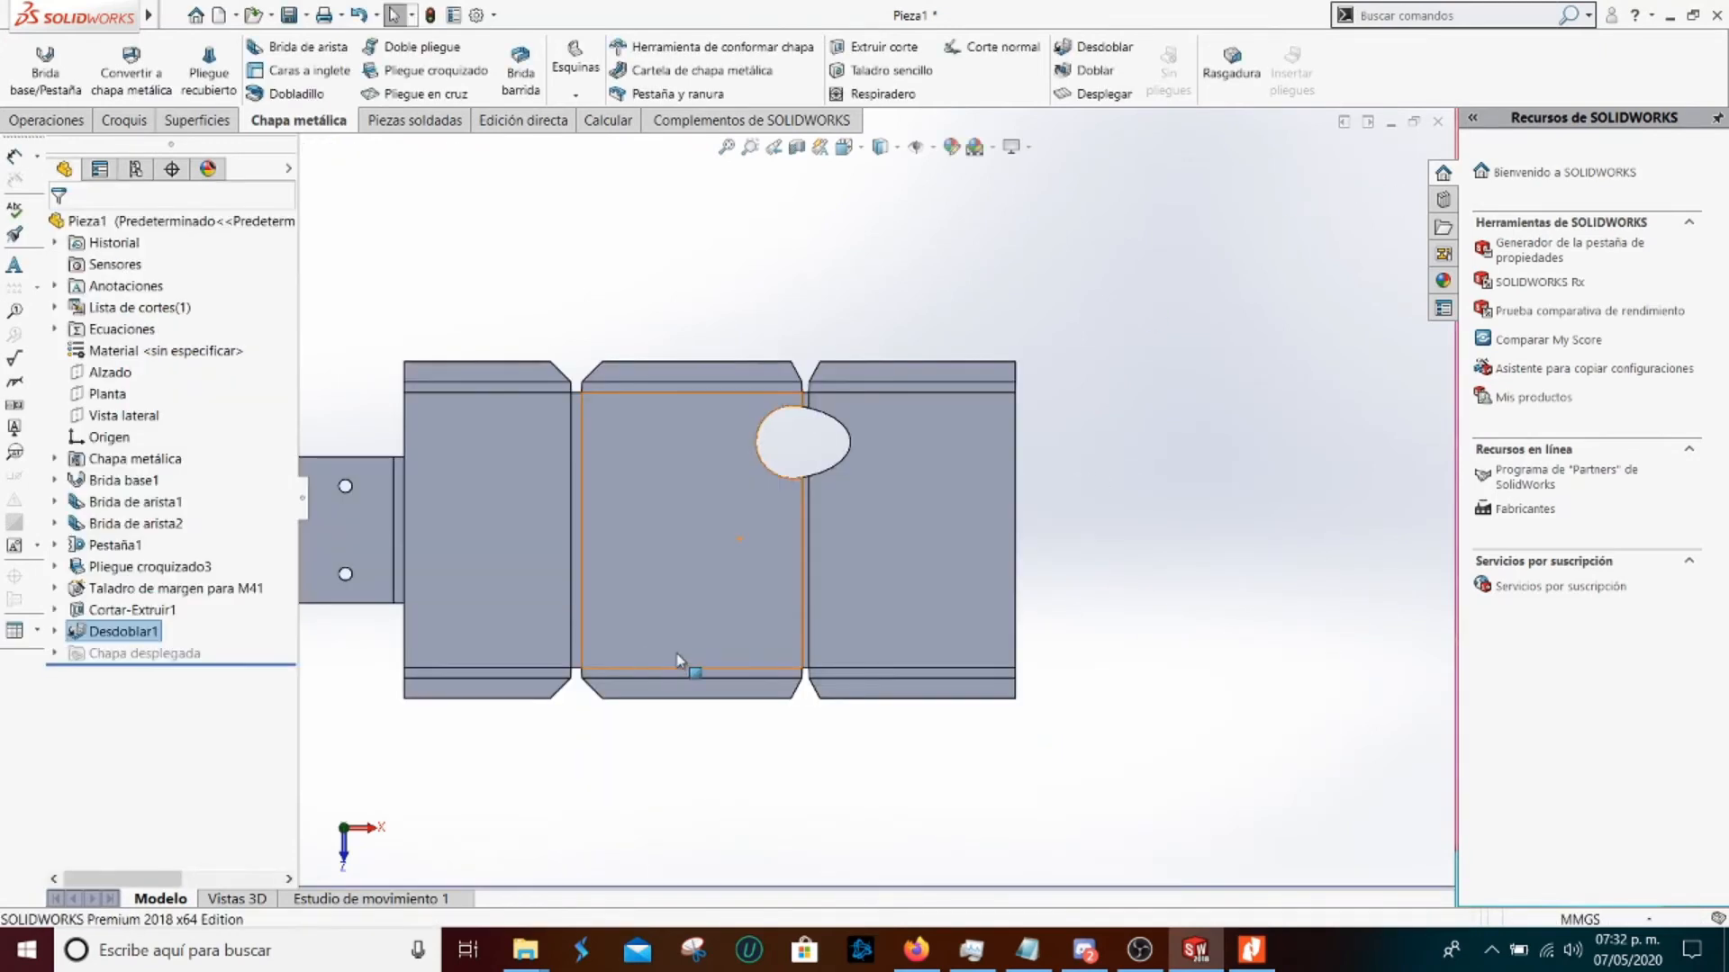
Open a sketch on the central face of the unfolded part and review the hole dimensions in the manual's step 13
{"action": "left_click", "coordinate": [792, 532]}
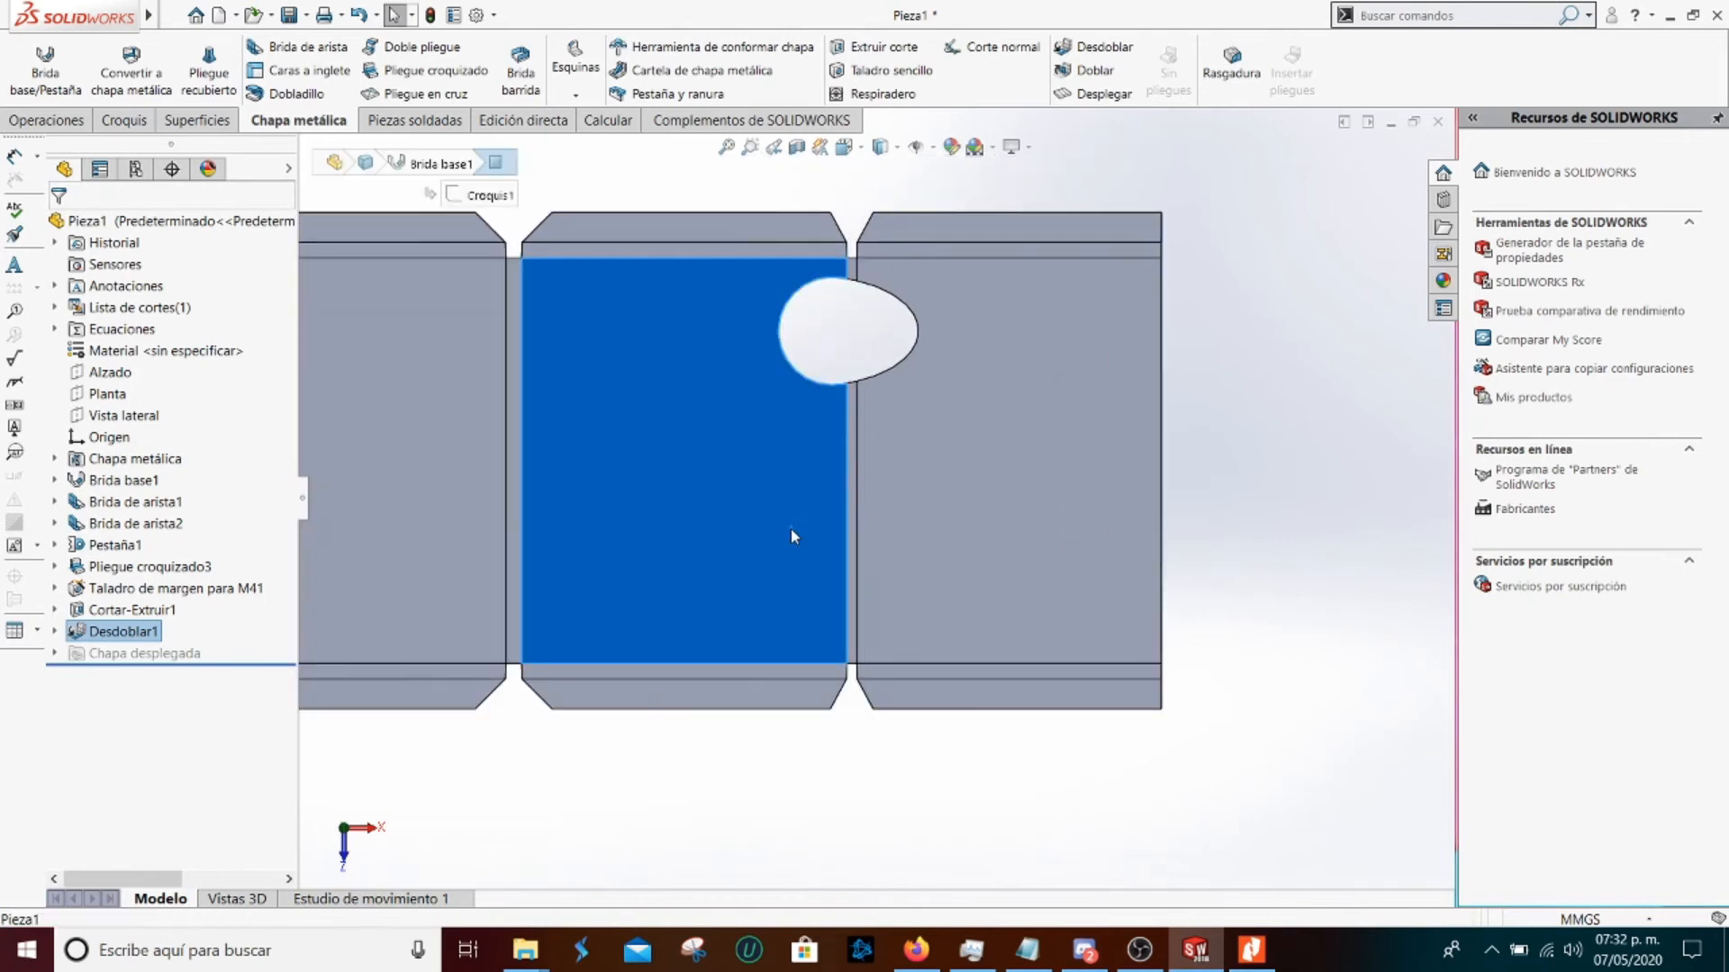
{"action": "left_click", "coordinate": [870, 476]}
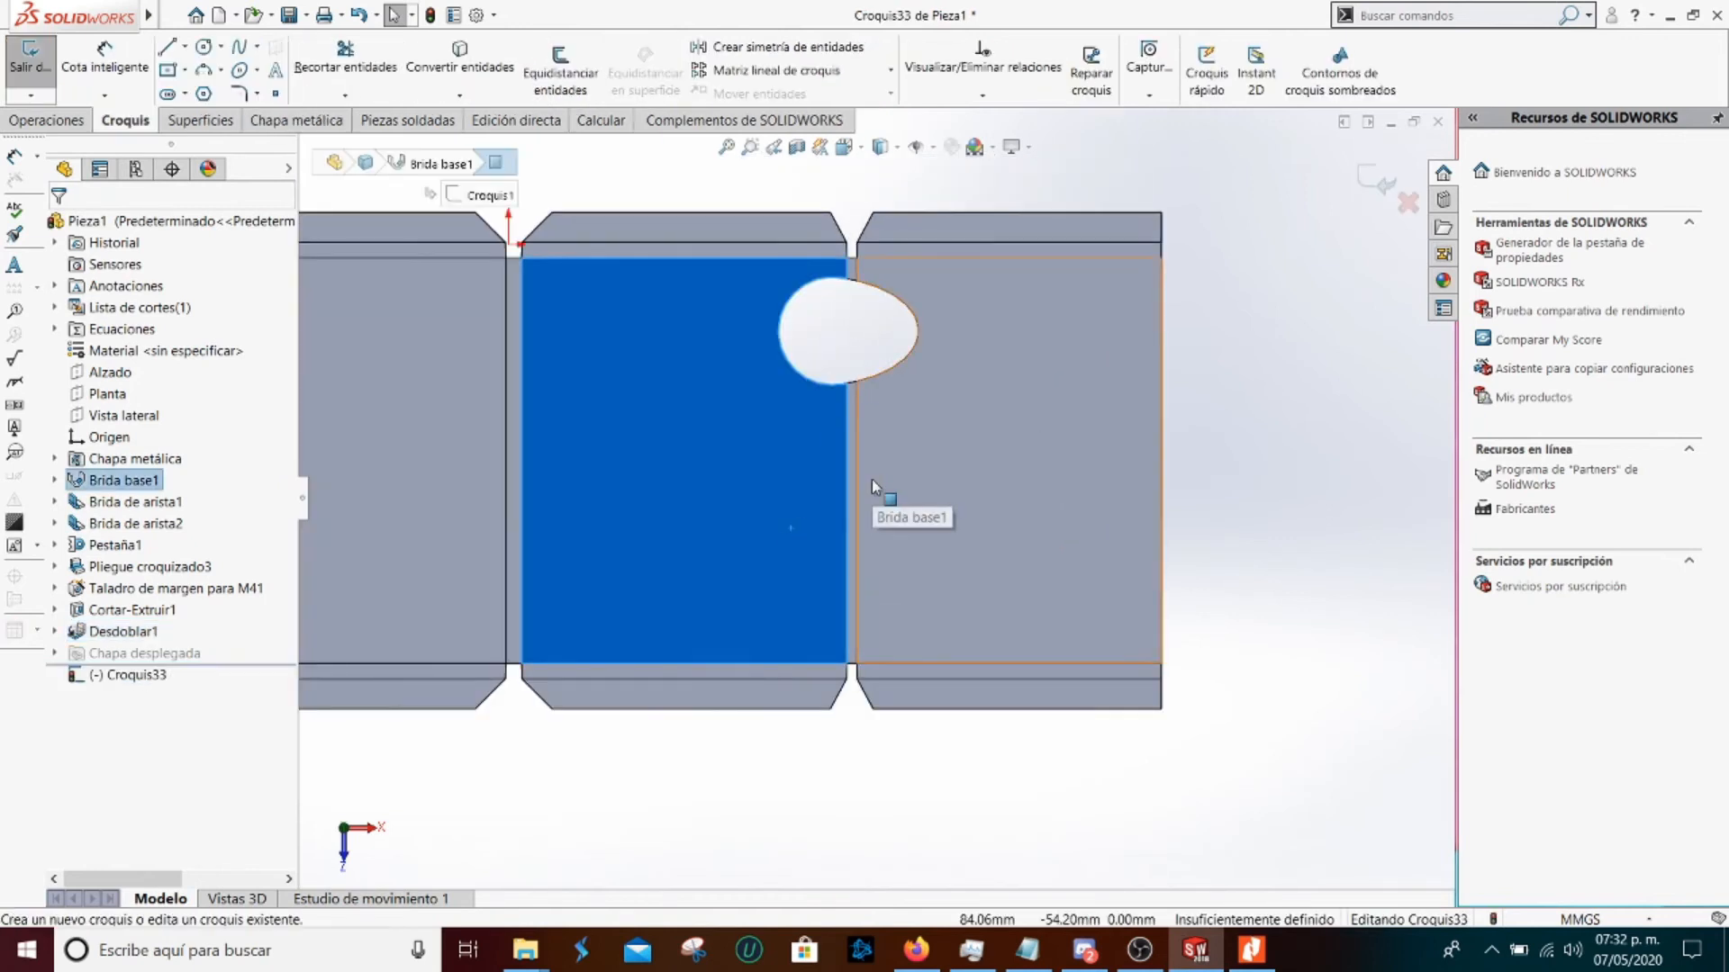
{"action": "left_click", "coordinate": [1241, 956]}
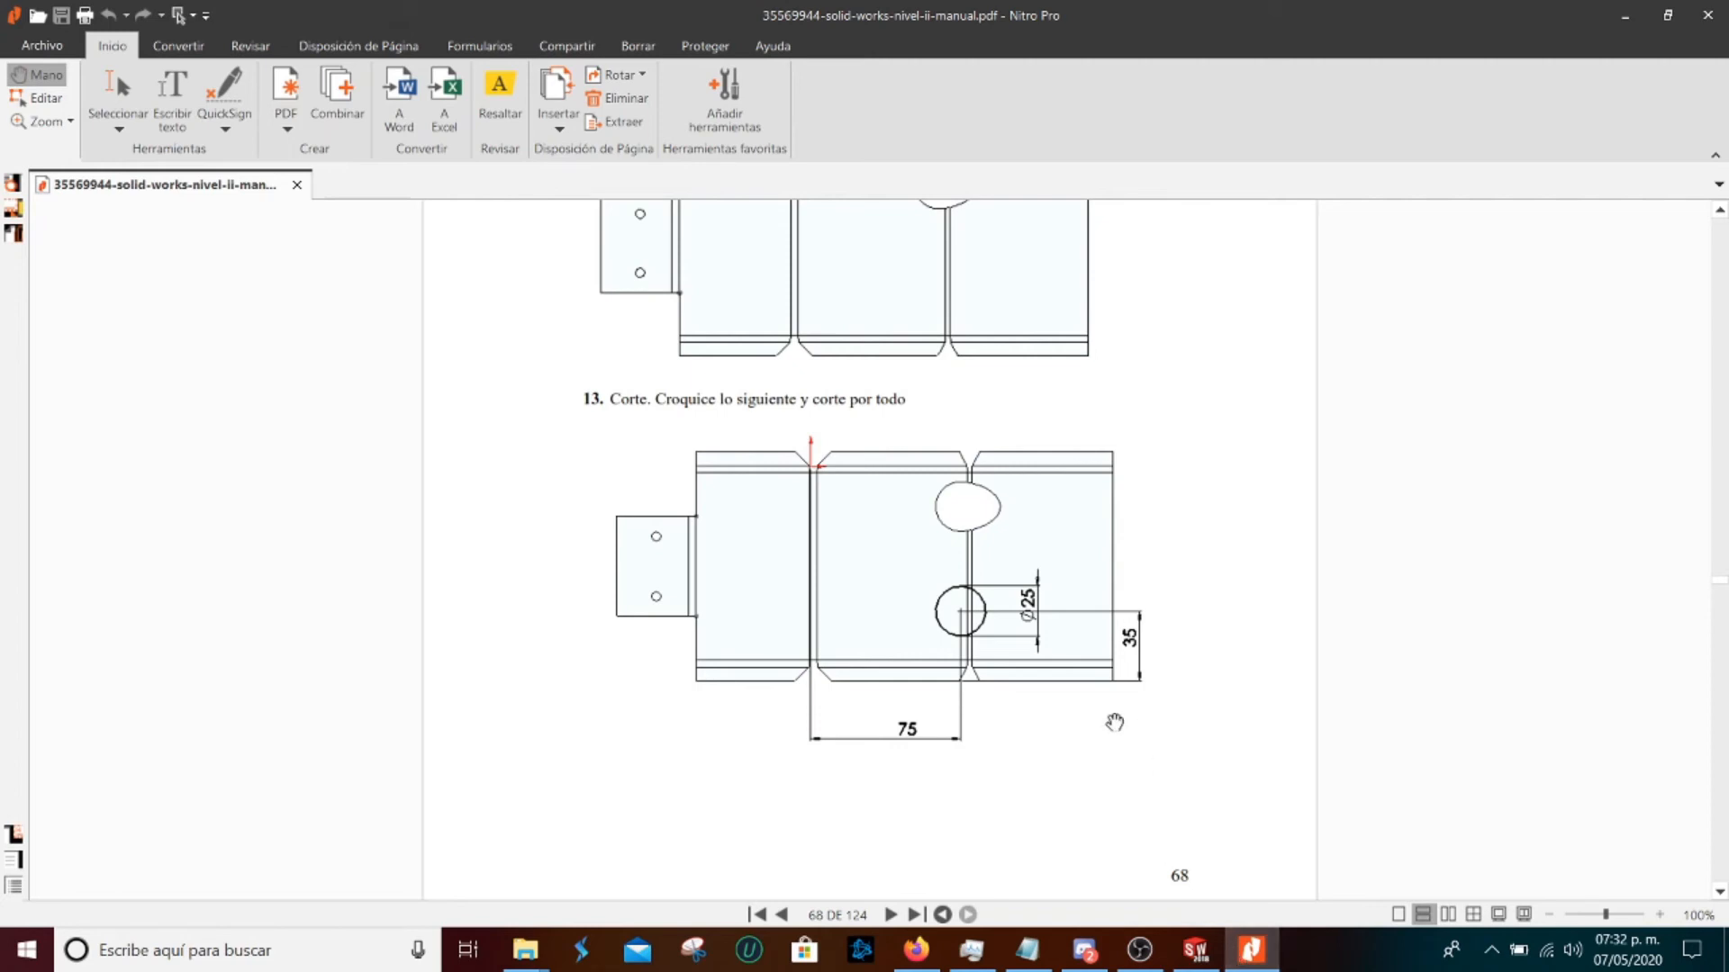
{"action": "scroll", "coordinate": [1154, 590], "scroll_direction": "down", "scroll_amount": 1}
{"action": "scroll", "coordinate": [1141, 591], "scroll_direction": "up", "scroll_amount": 20}
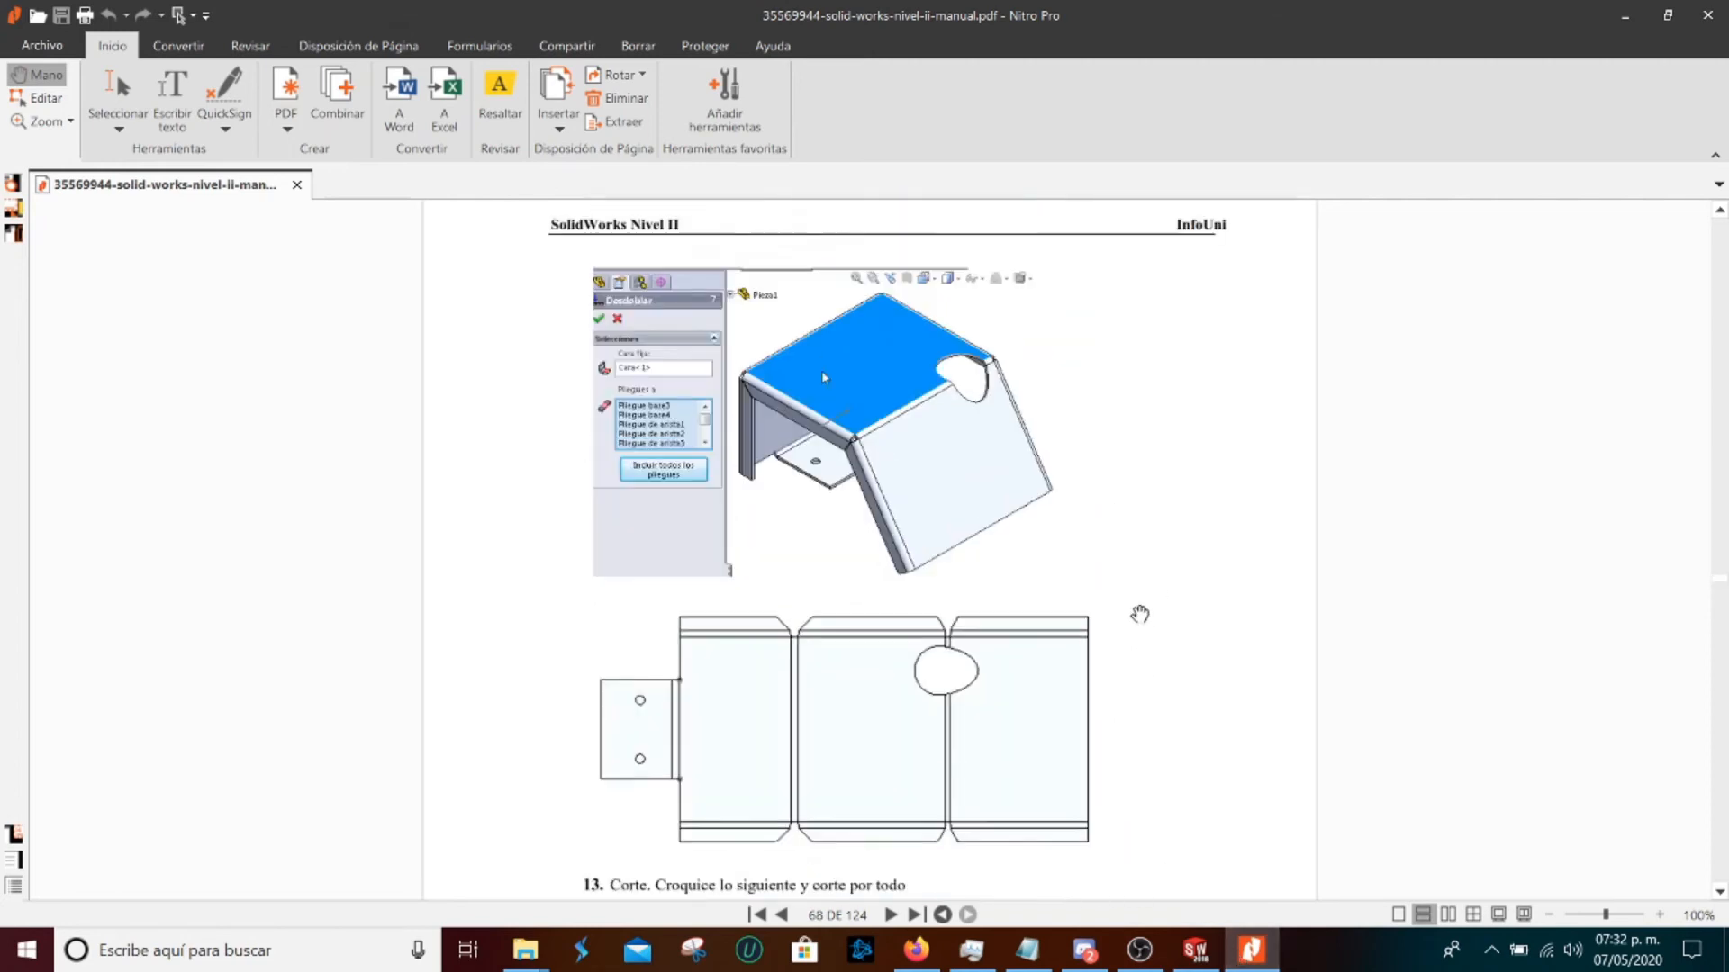
{"action": "scroll", "coordinate": [1044, 618], "scroll_direction": "up", "scroll_amount": 20}
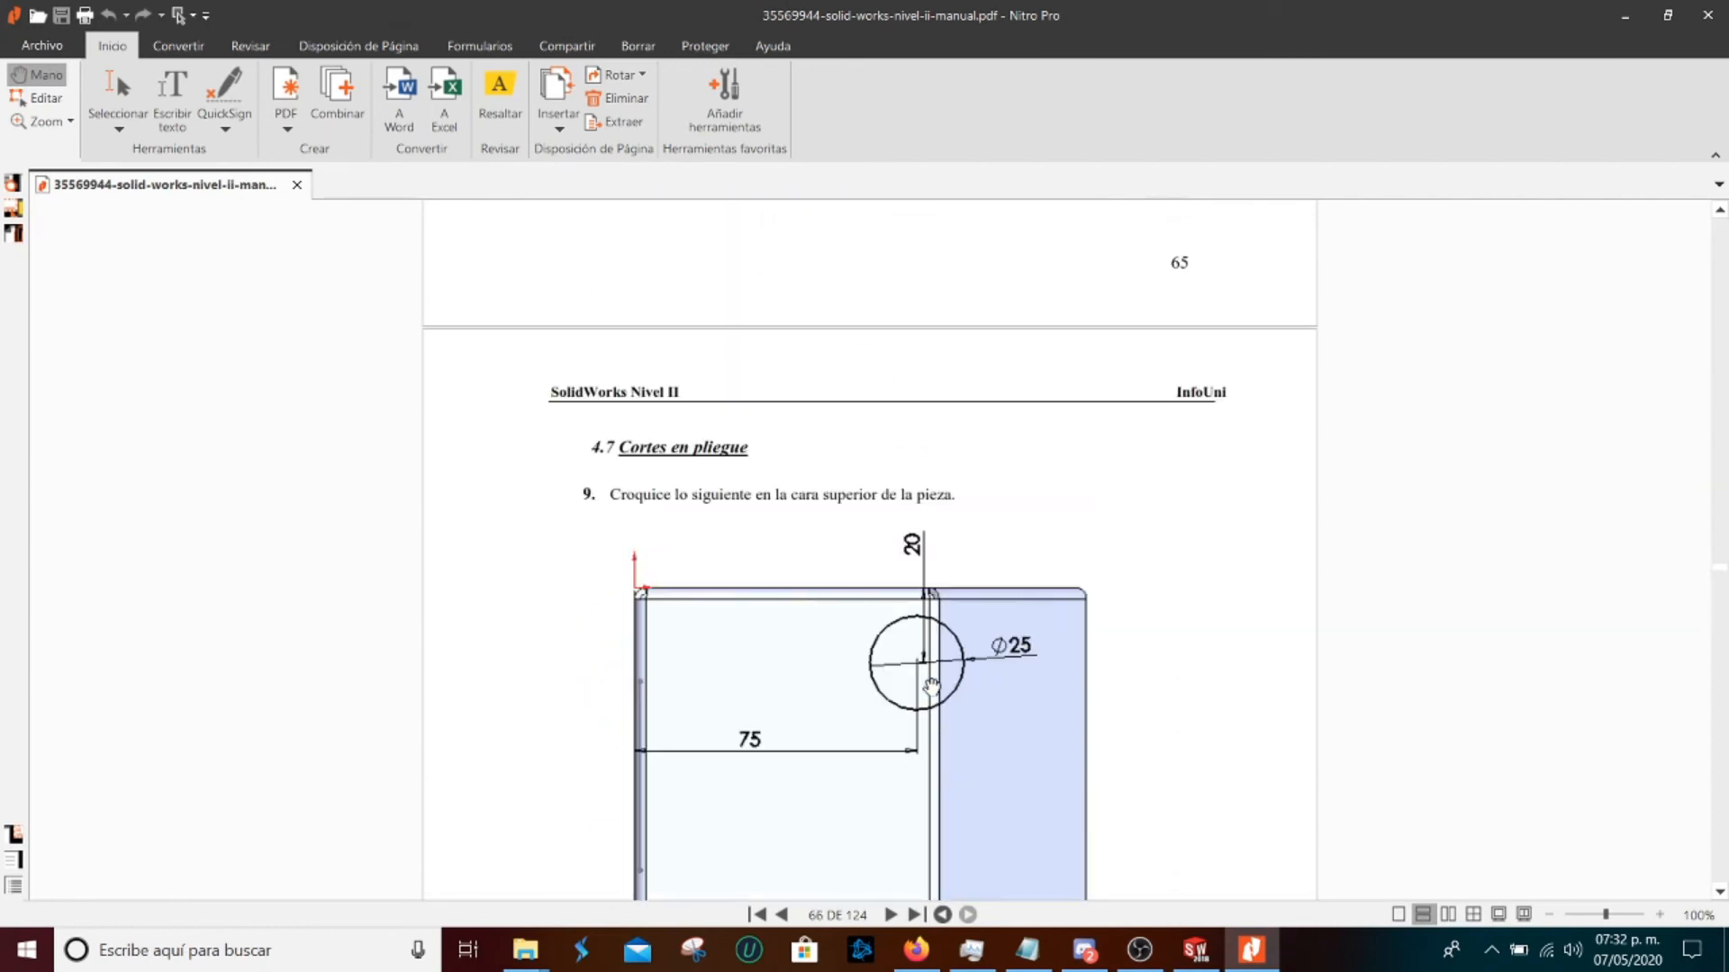
{"action": "scroll", "coordinate": [927, 688], "scroll_direction": "down", "scroll_amount": 20}
{"action": "scroll", "coordinate": [930, 690], "scroll_direction": "down", "scroll_amount": 20}
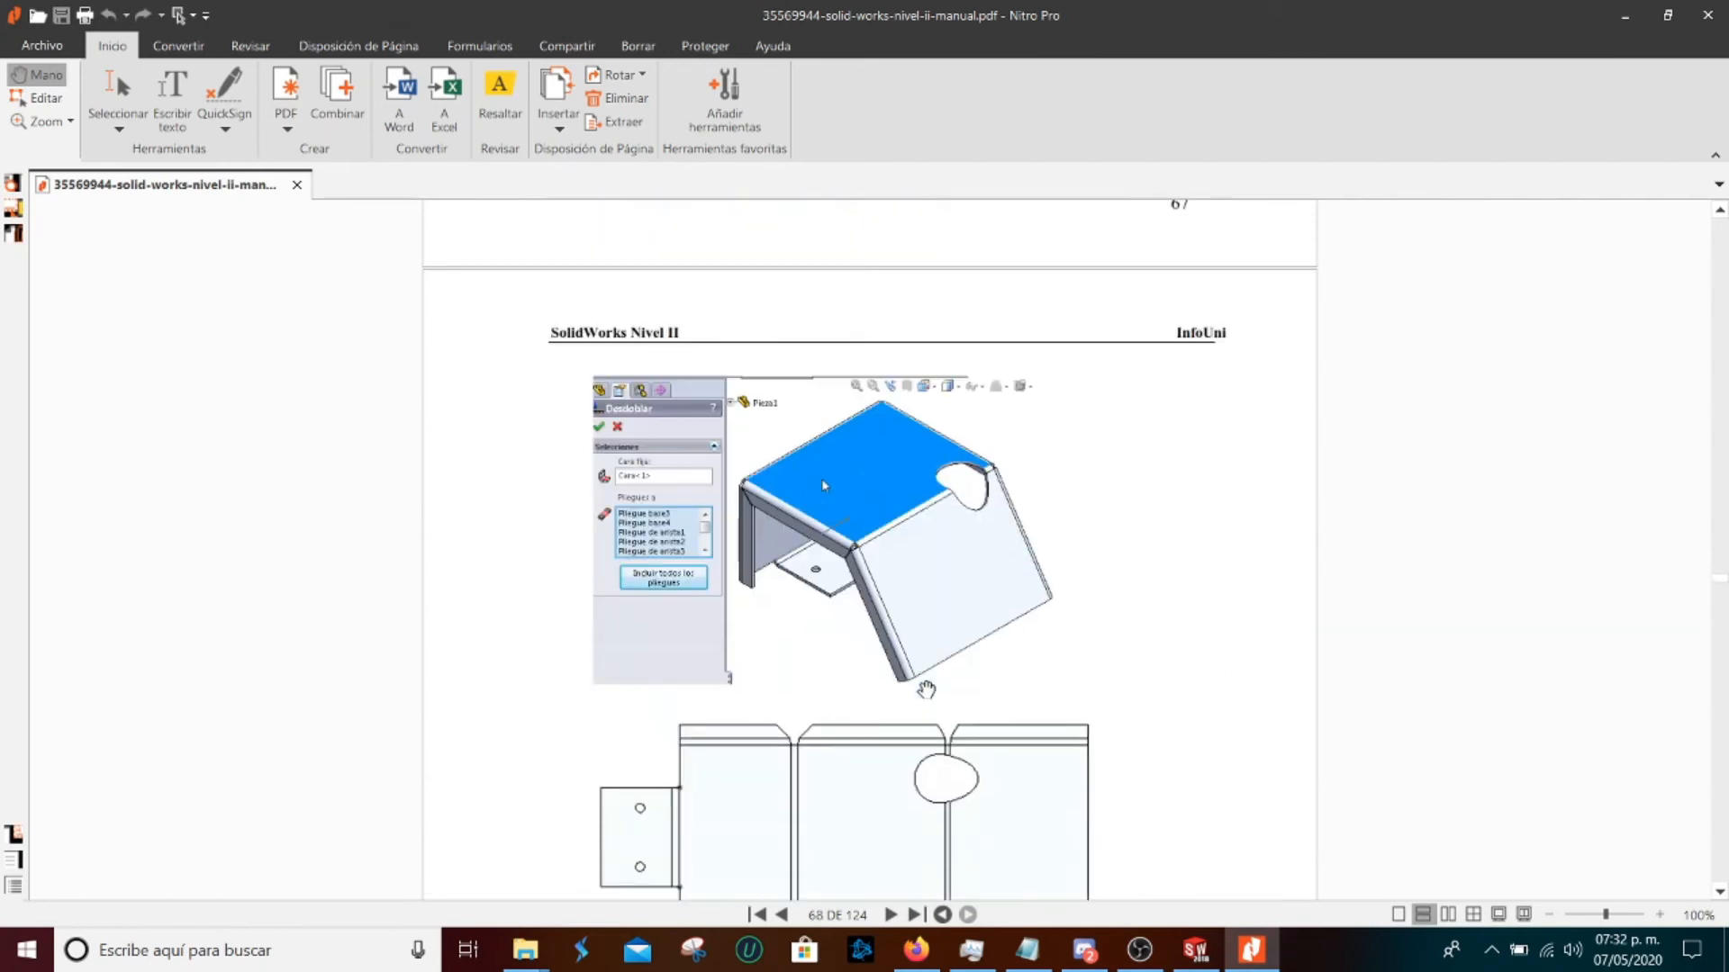
{"action": "scroll", "coordinate": [915, 587], "scroll_direction": "up", "scroll_amount": 3}
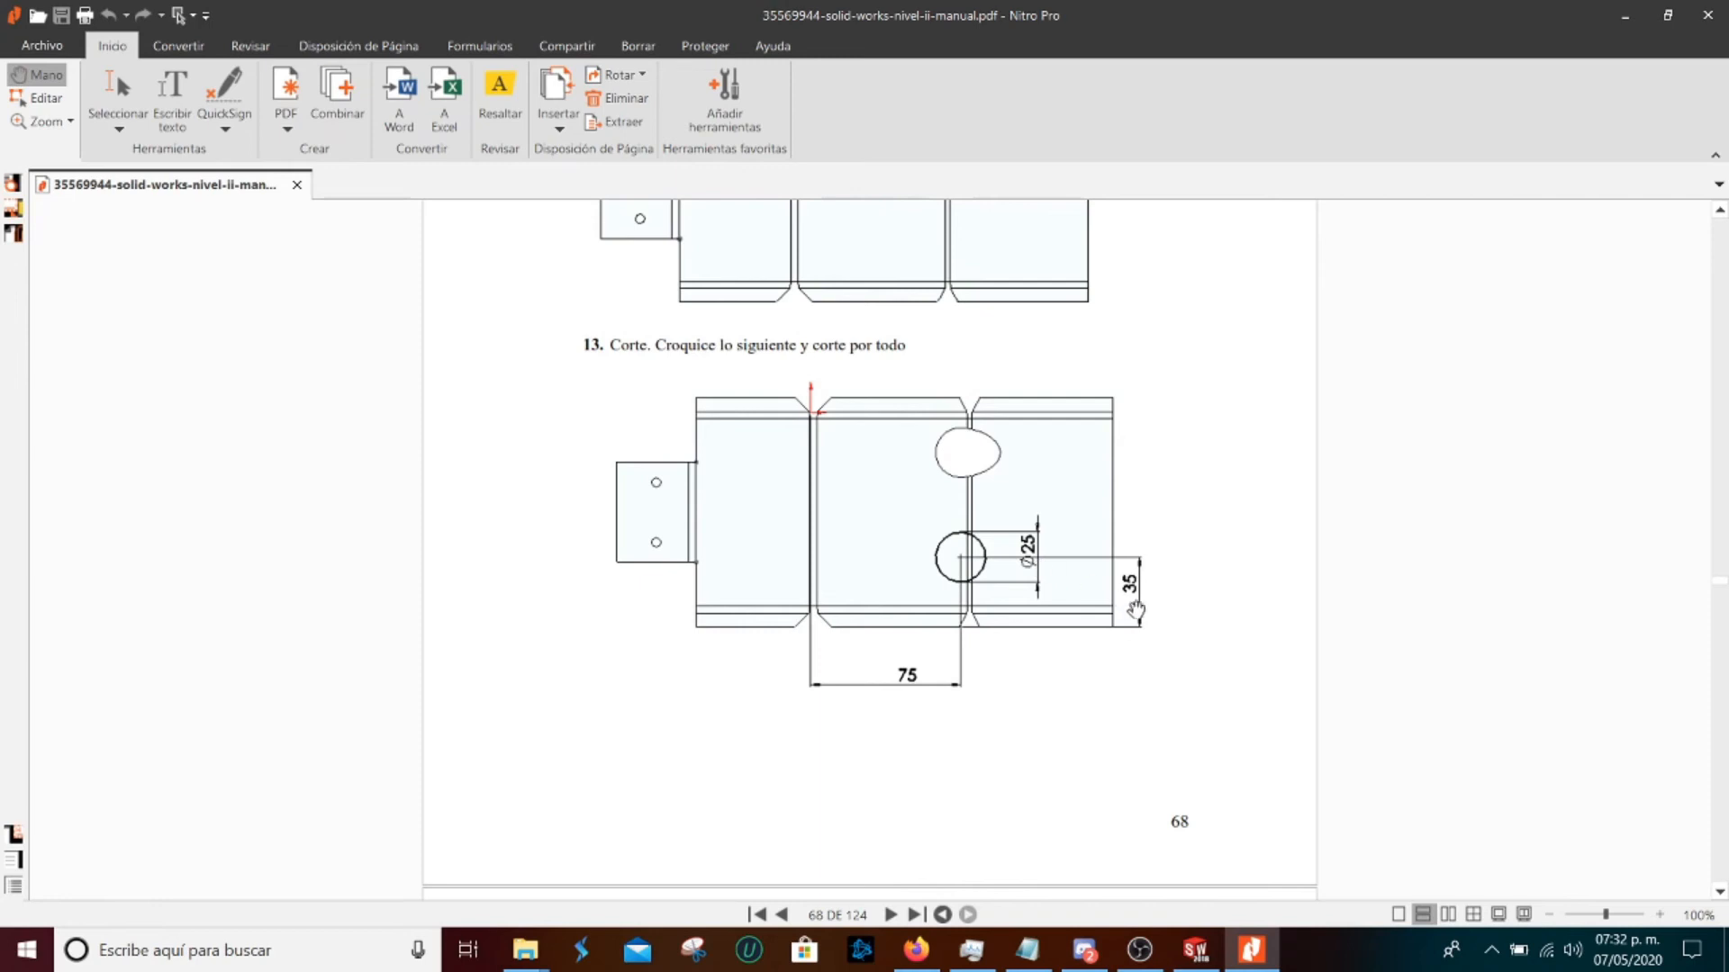
{"action": "left_click", "coordinate": [1625, 16]}
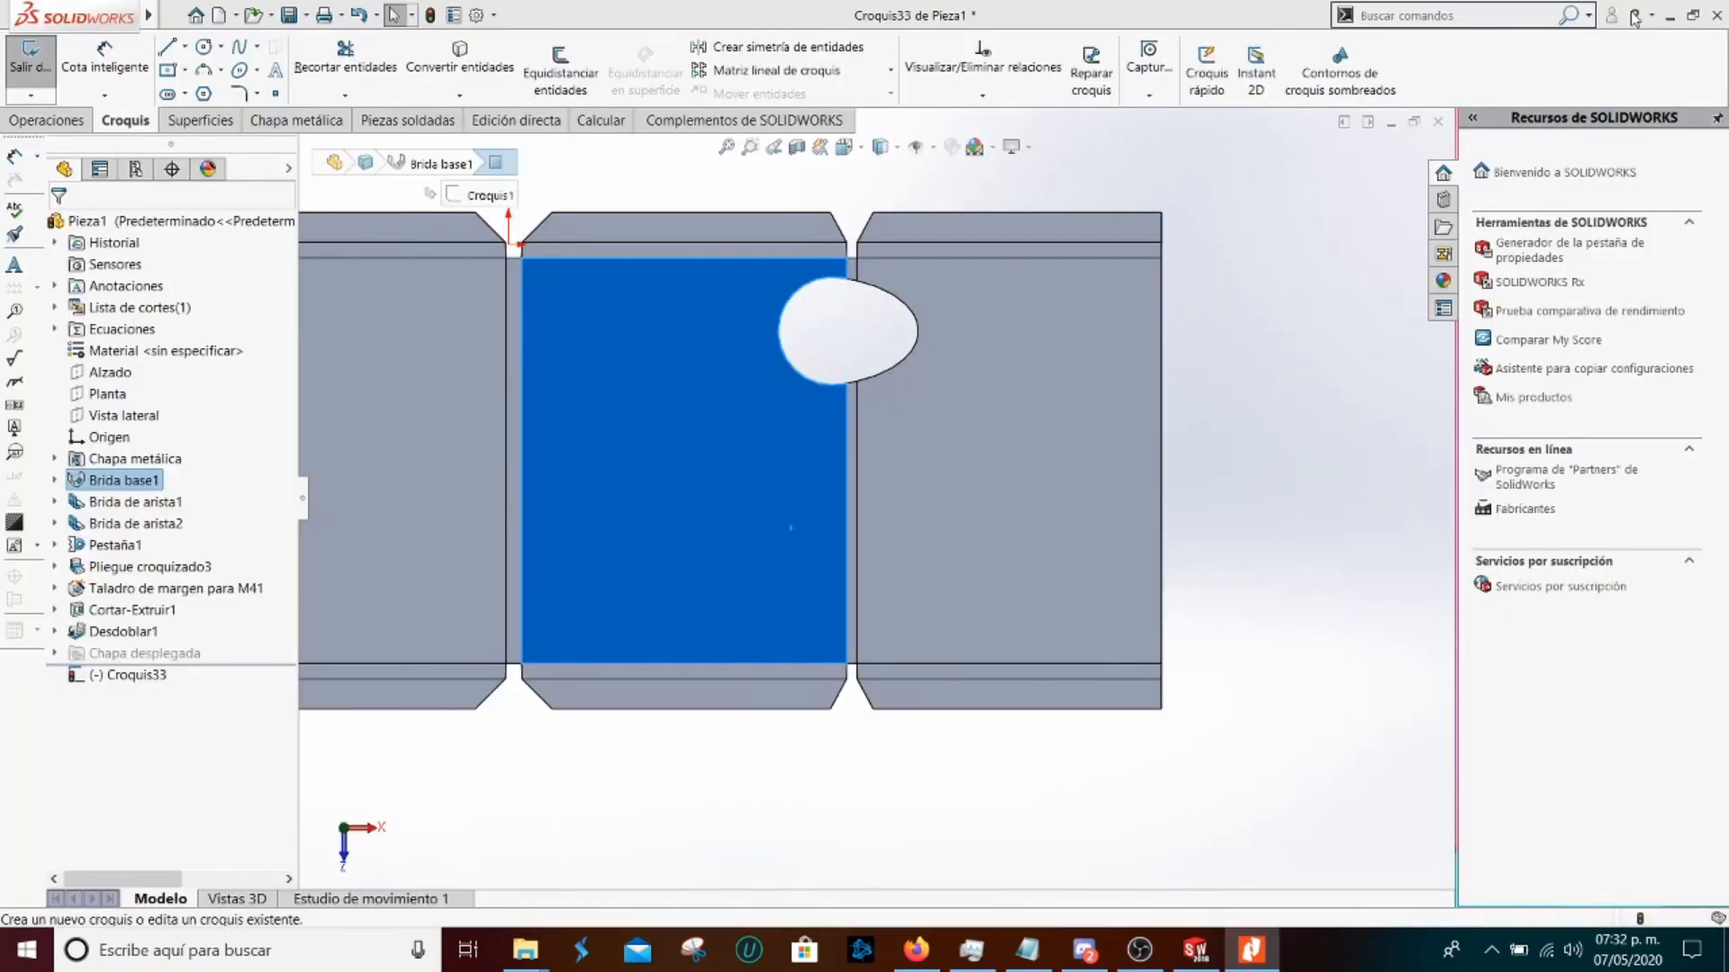
Sketch a circle below the existing cutout on the unfolded sheet and set its diameter to 25 mm
{"action": "scroll", "coordinate": [950, 484], "scroll_direction": "up", "scroll_amount": 2}
{"action": "left_click", "coordinate": [841, 768]}
{"action": "scroll", "coordinate": [817, 493], "scroll_direction": "down", "scroll_amount": 2}
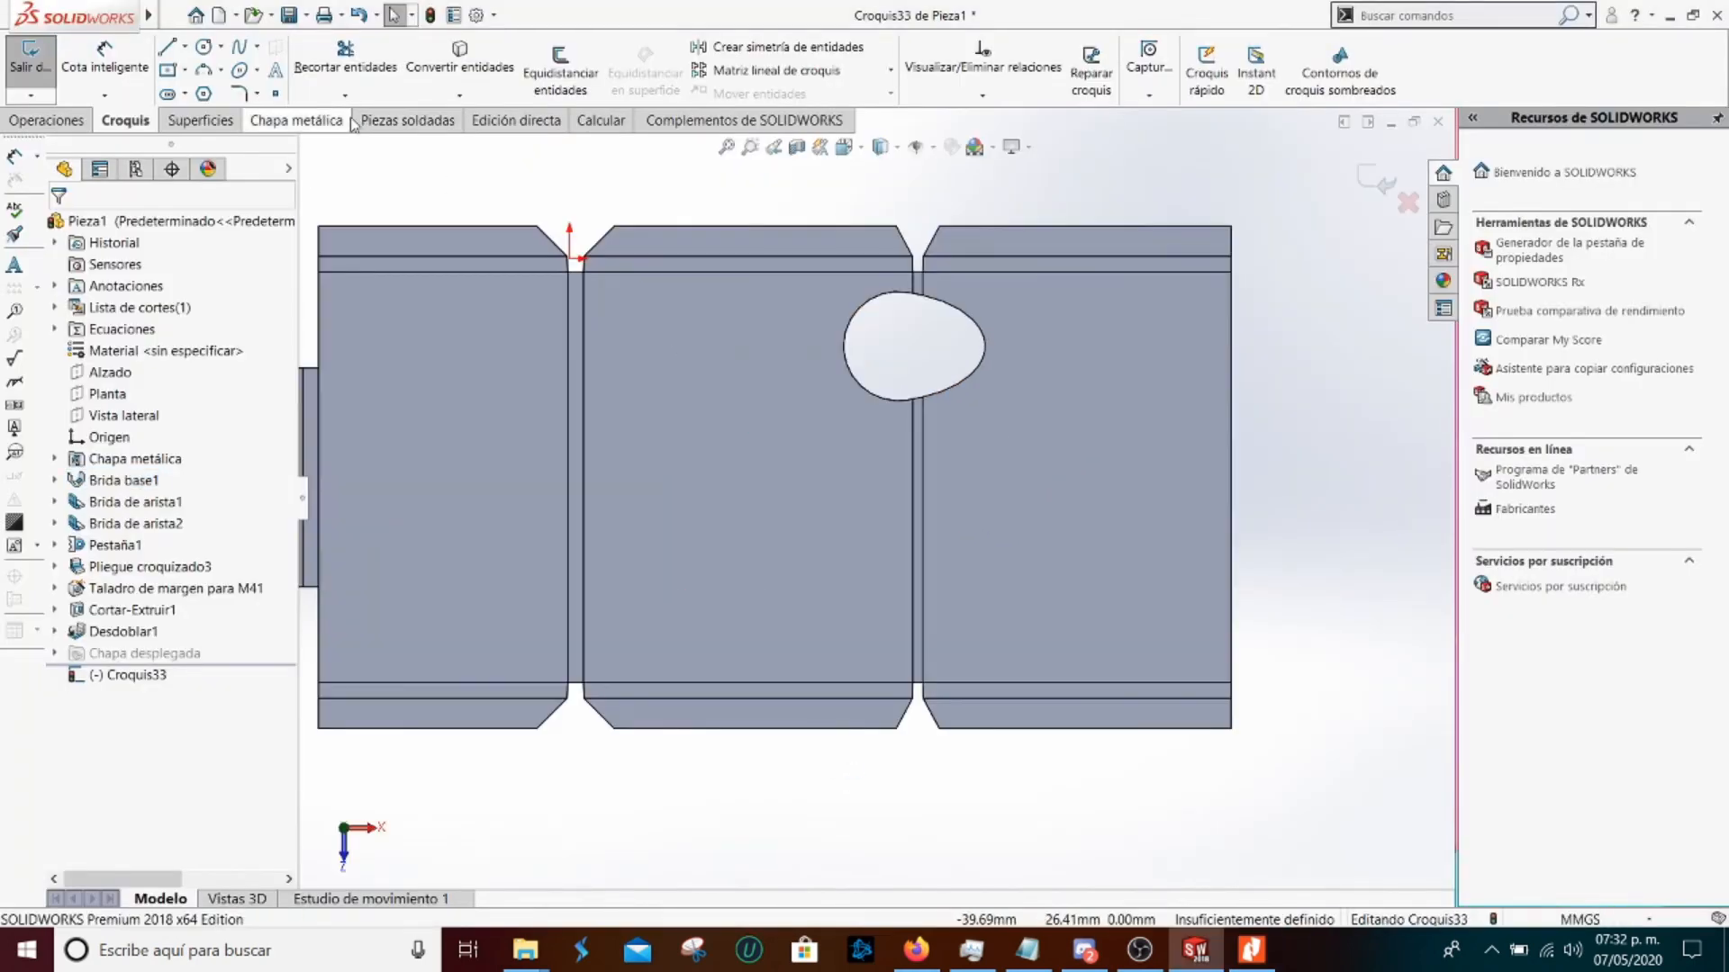
{"action": "left_click", "coordinate": [205, 46]}
{"action": "left_click", "coordinate": [832, 539]}
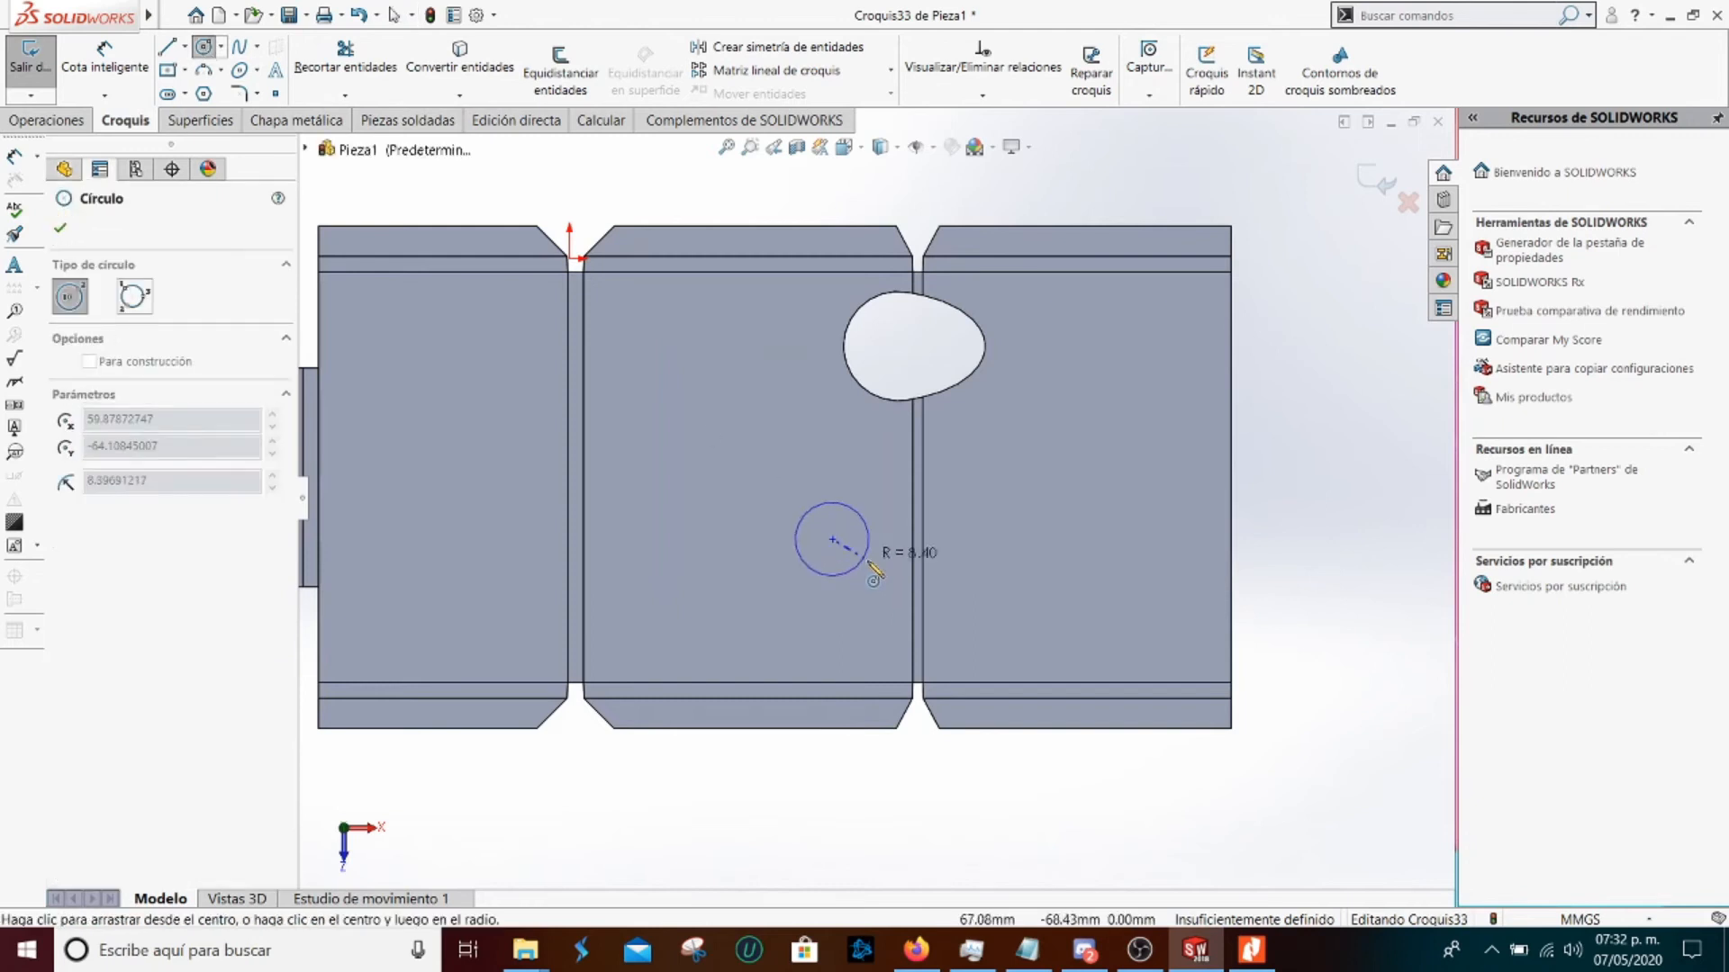
{"action": "left_click", "coordinate": [882, 549]}
{"action": "key", "text": "Escape"}
{"action": "left_click", "coordinate": [884, 537]}
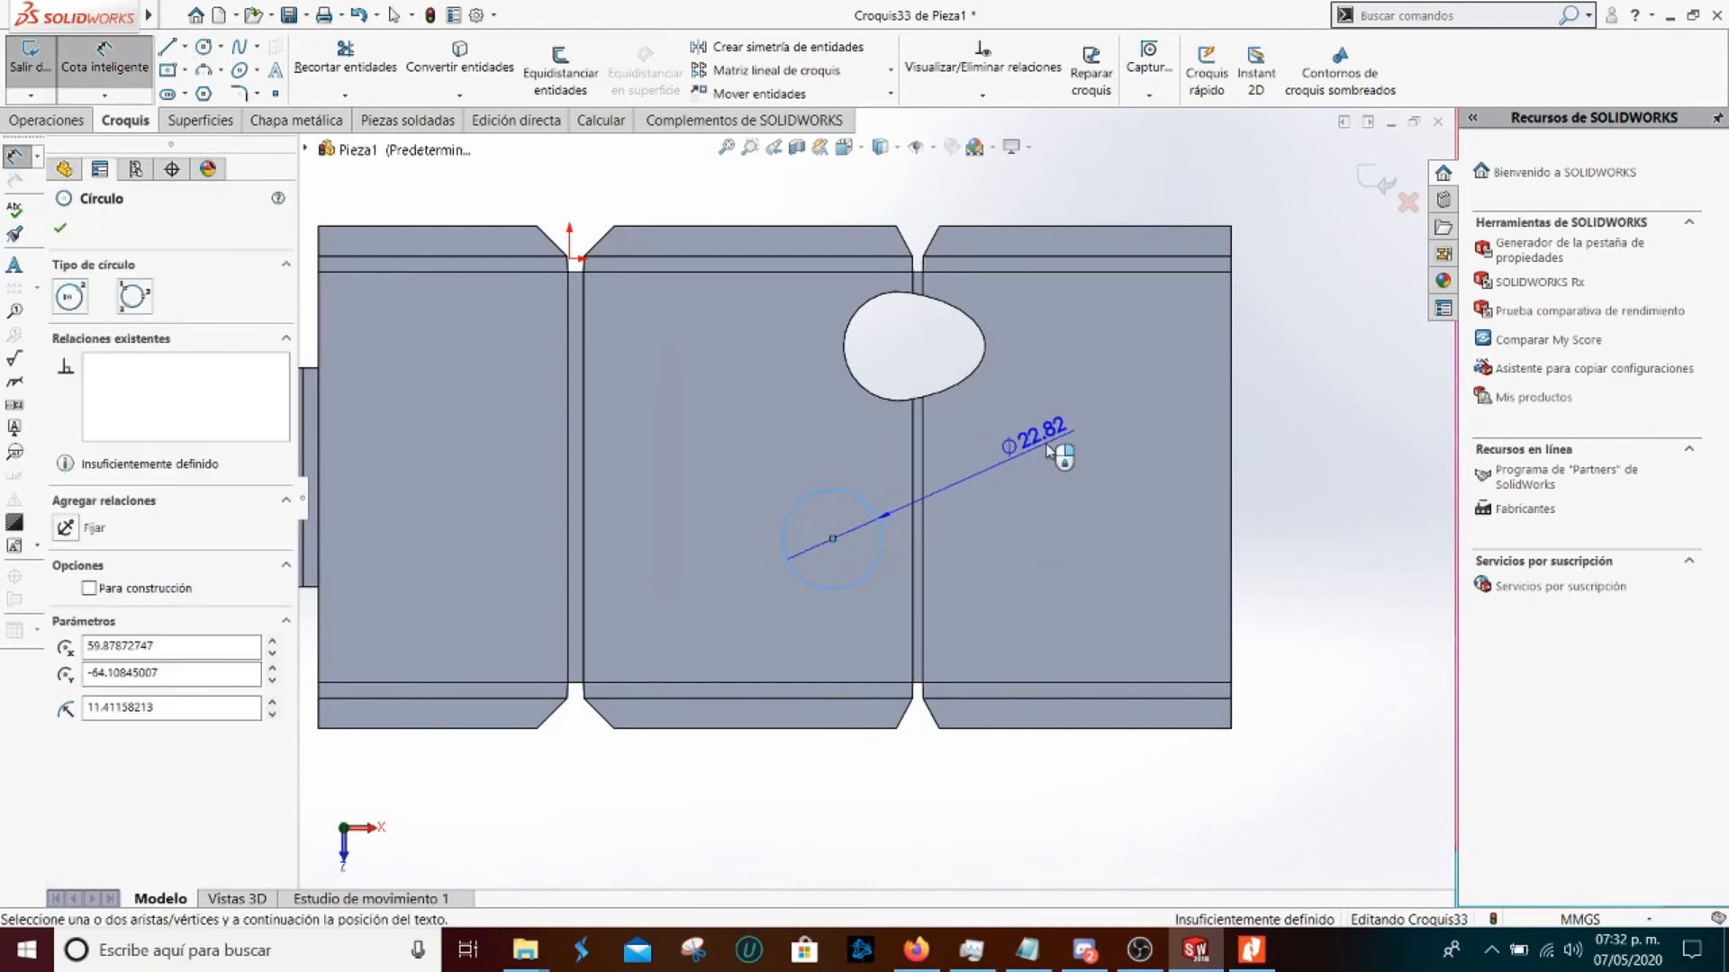
{"action": "left_click", "coordinate": [1061, 441]}
{"action": "type", "text": "25"}
{"action": "key", "text": "Return"}
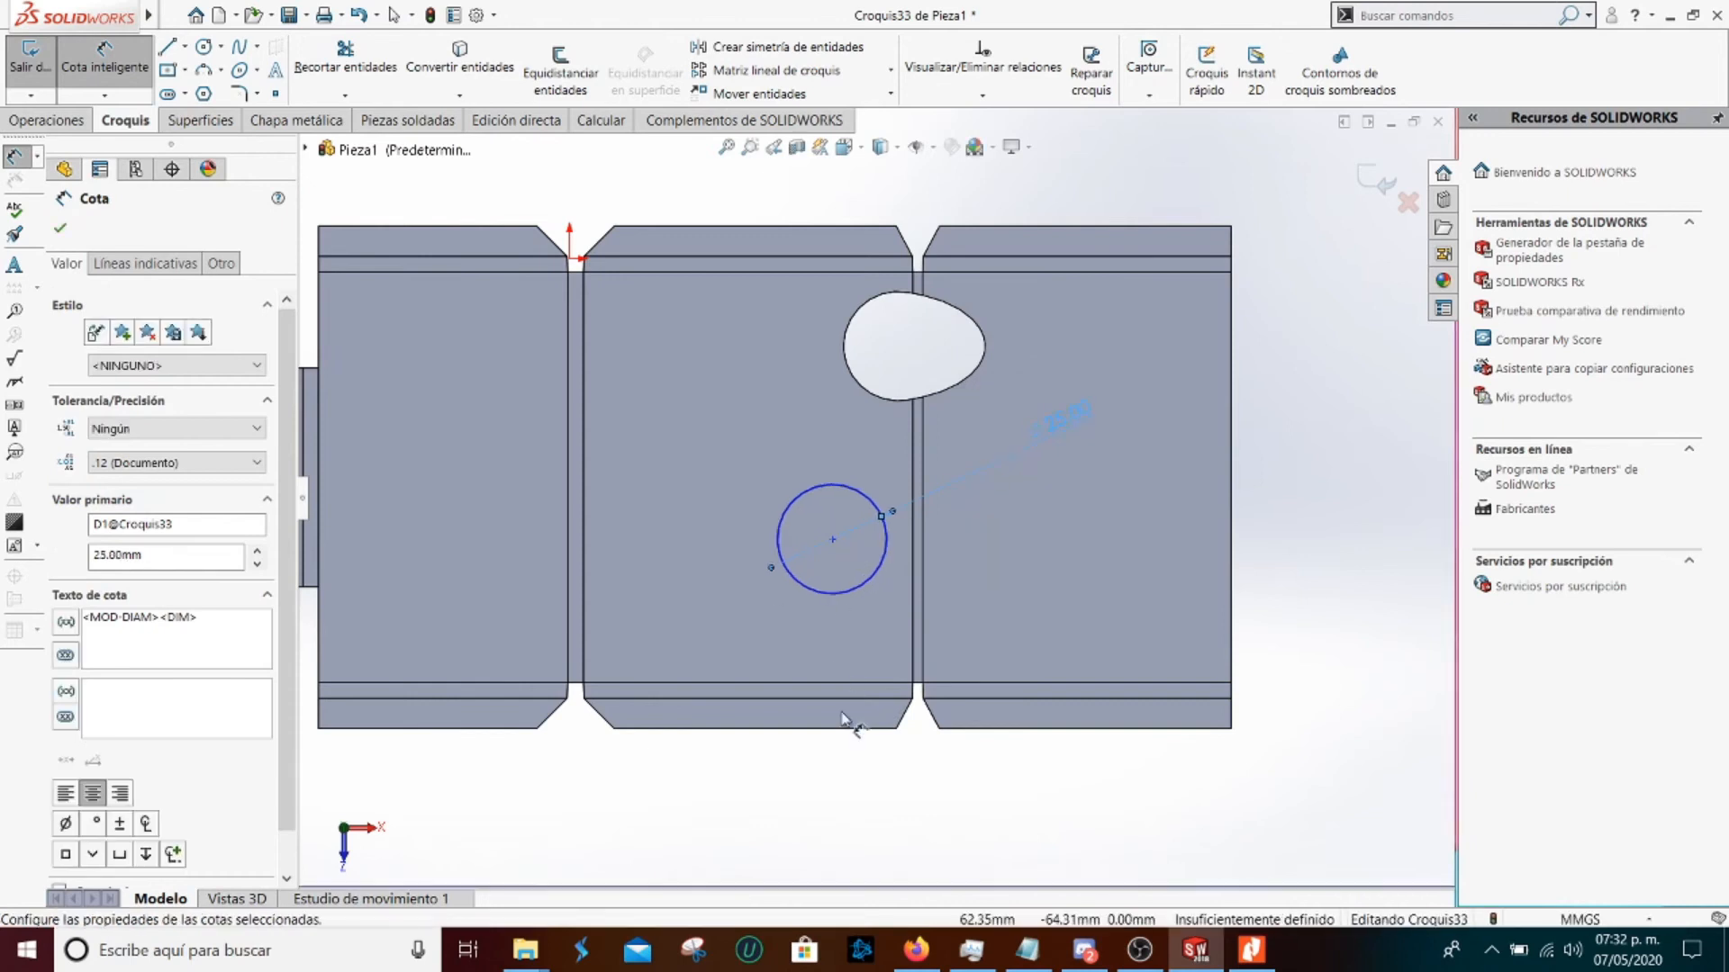
Dimension the circle's center 75 mm horizontally from the outer line of the left bend
{"action": "left_click", "coordinate": [833, 540]}
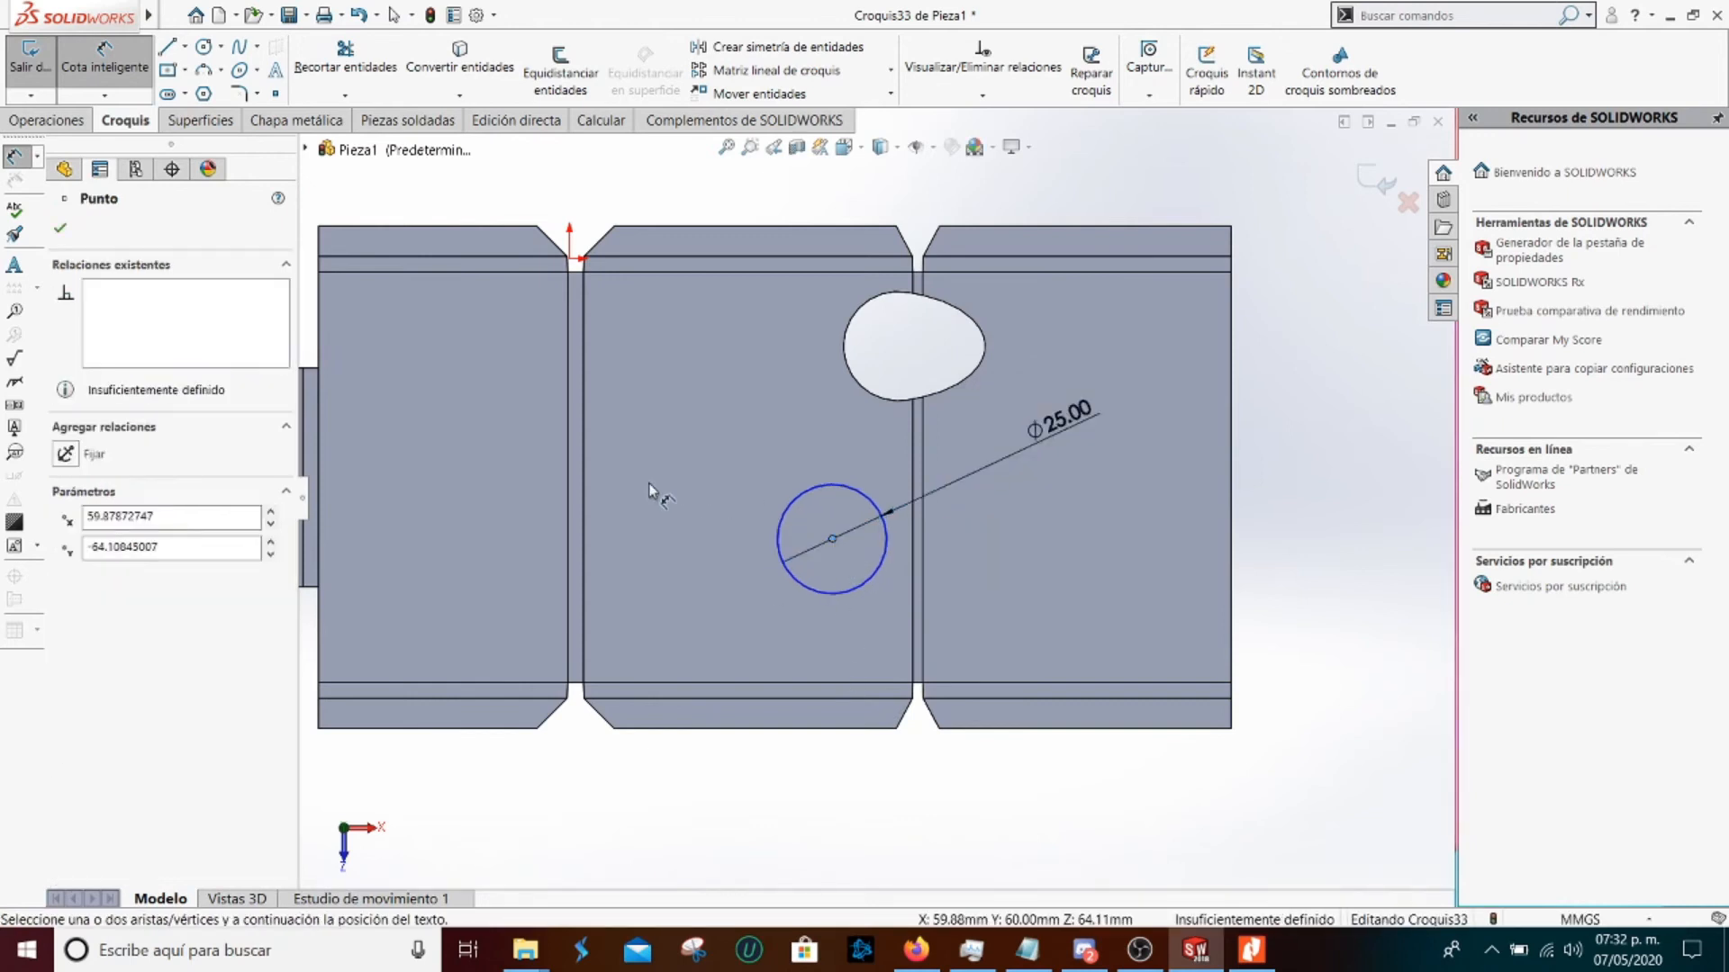
{"action": "left_click", "coordinate": [566, 524]}
{"action": "left_click", "coordinate": [700, 433]}
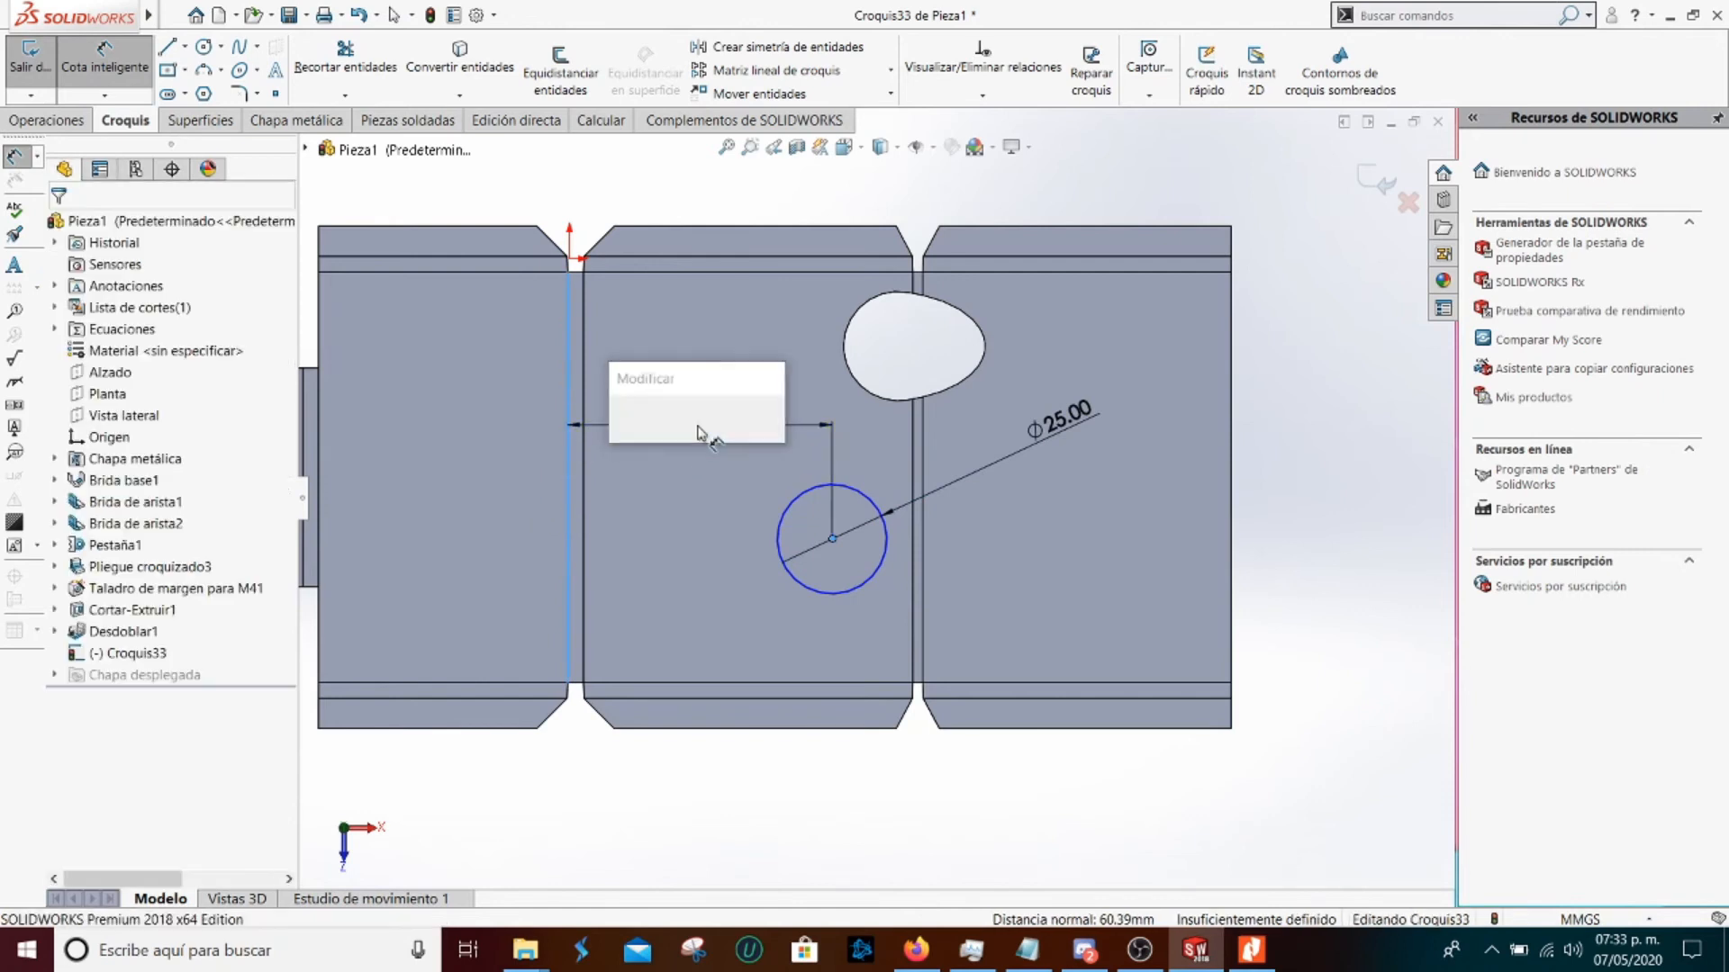
{"action": "type", "text": "75"}
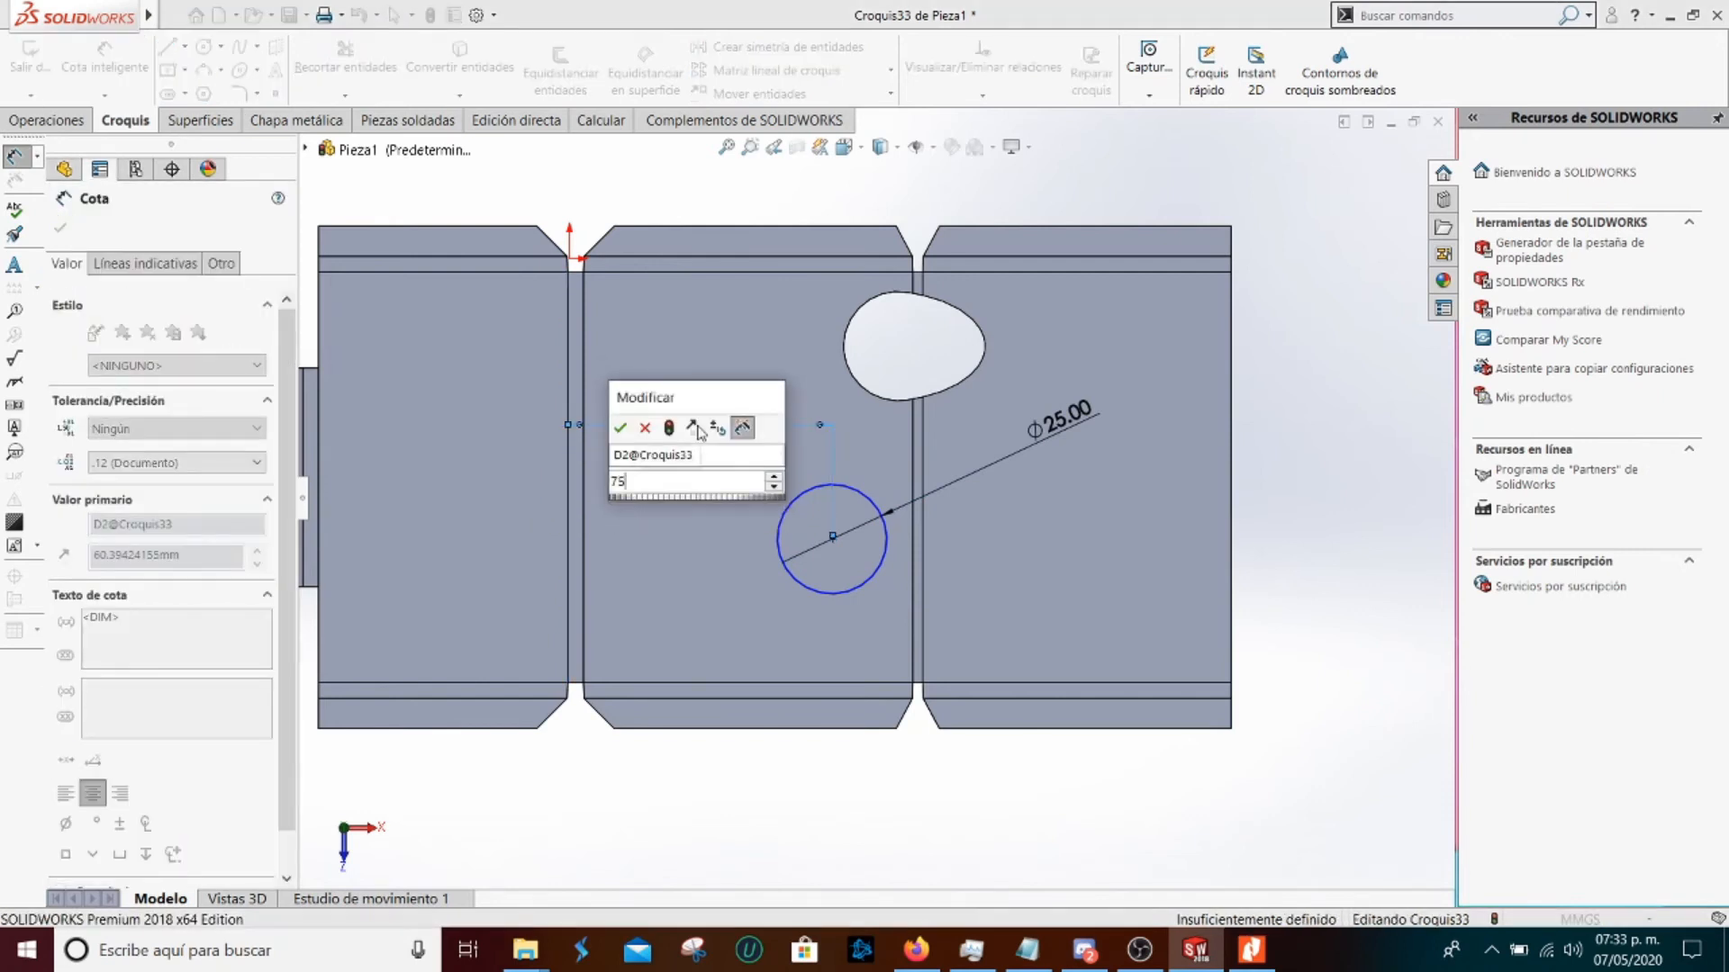
{"action": "key", "text": "Return"}
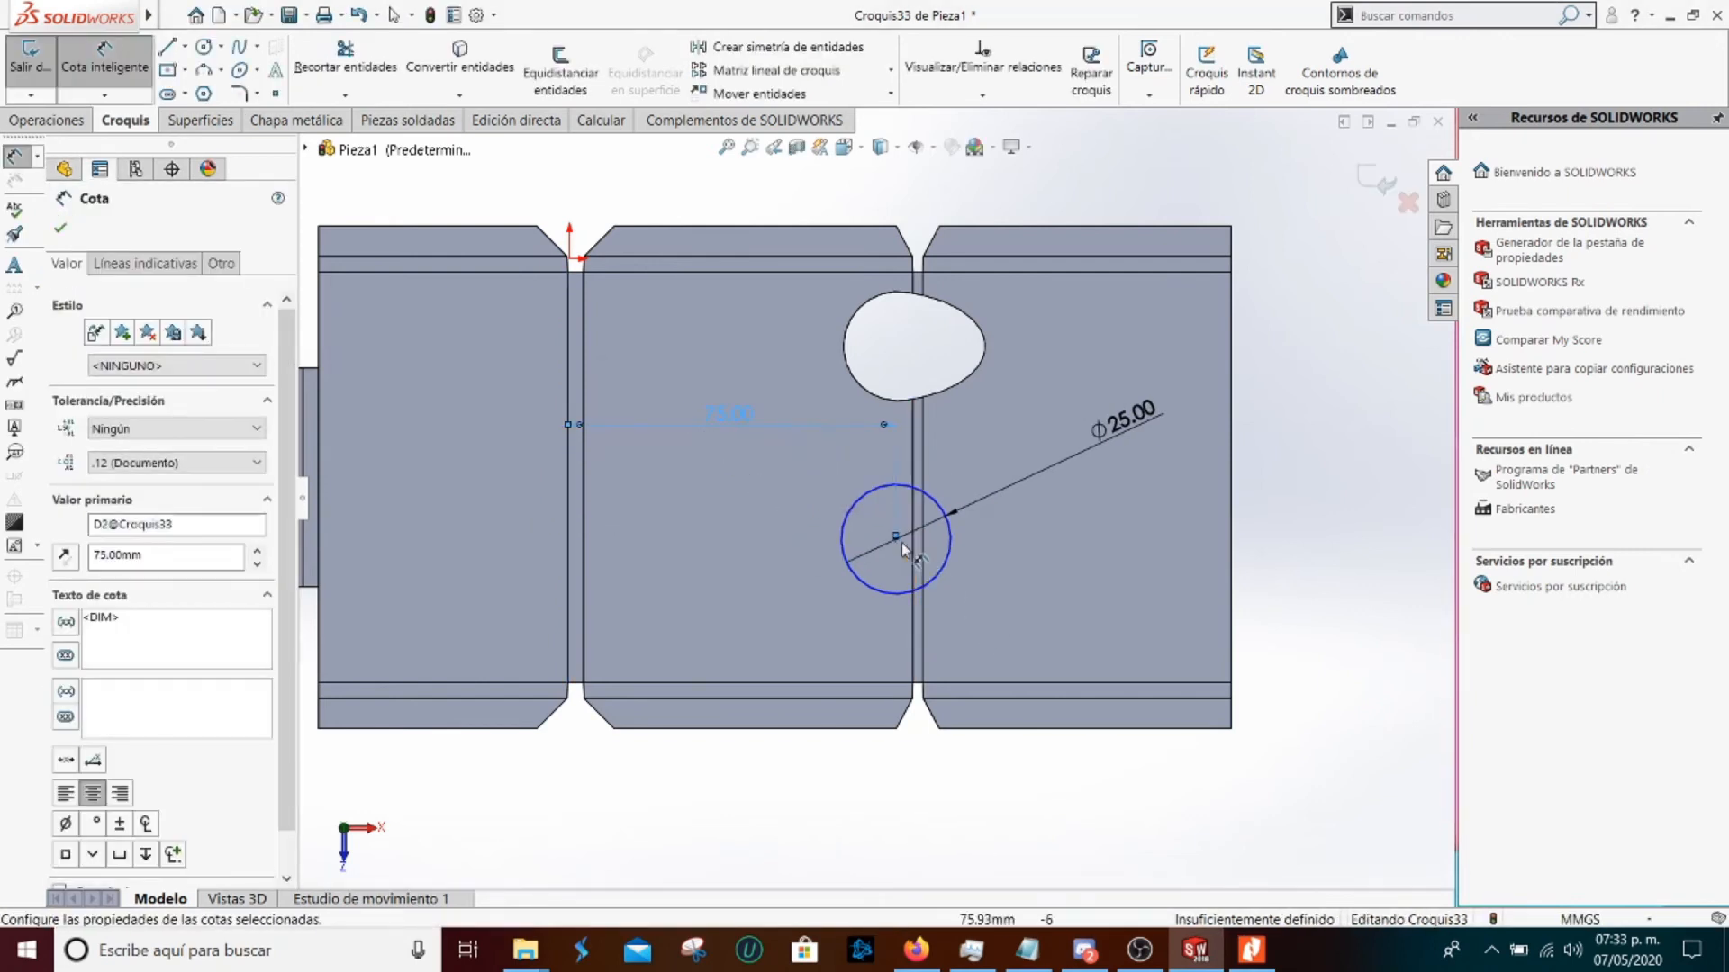
Check the vertical dimension in the manual and place the circle's center 35 mm above the sheet's lower outer edge
{"action": "left_click", "coordinate": [895, 541]}
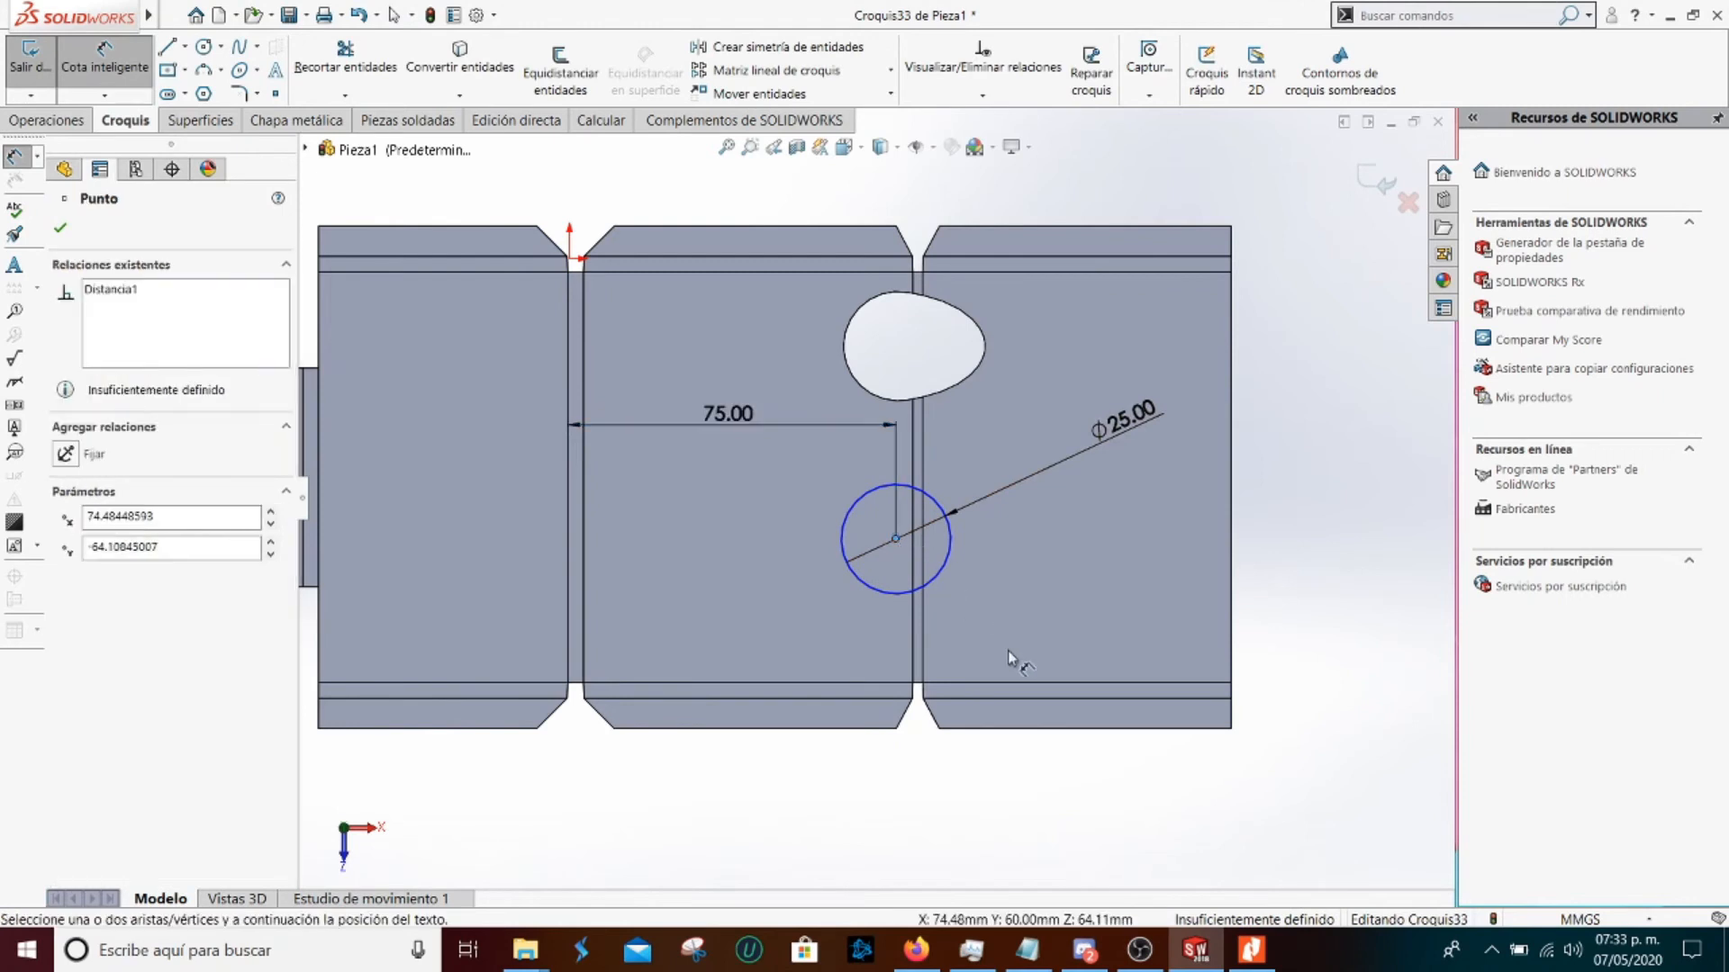
{"action": "left_click", "coordinate": [1251, 949]}
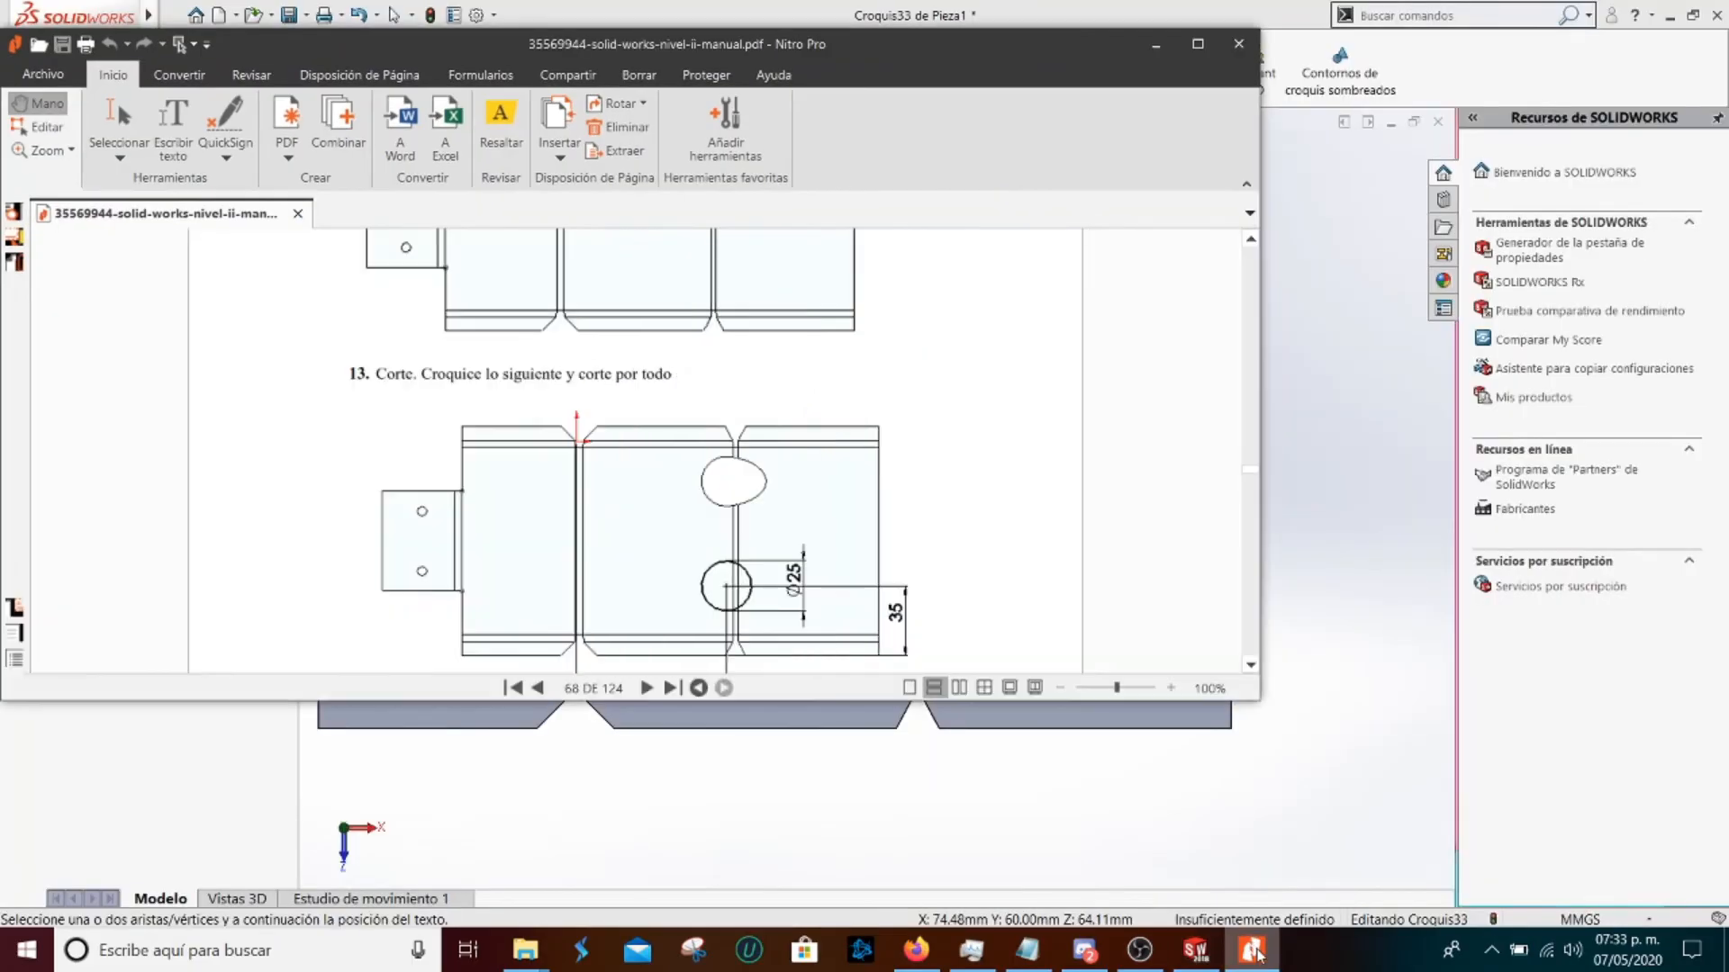
{"action": "left_click", "coordinate": [1253, 950]}
{"action": "left_click", "coordinate": [1060, 731]}
{"action": "left_click", "coordinate": [1093, 599]}
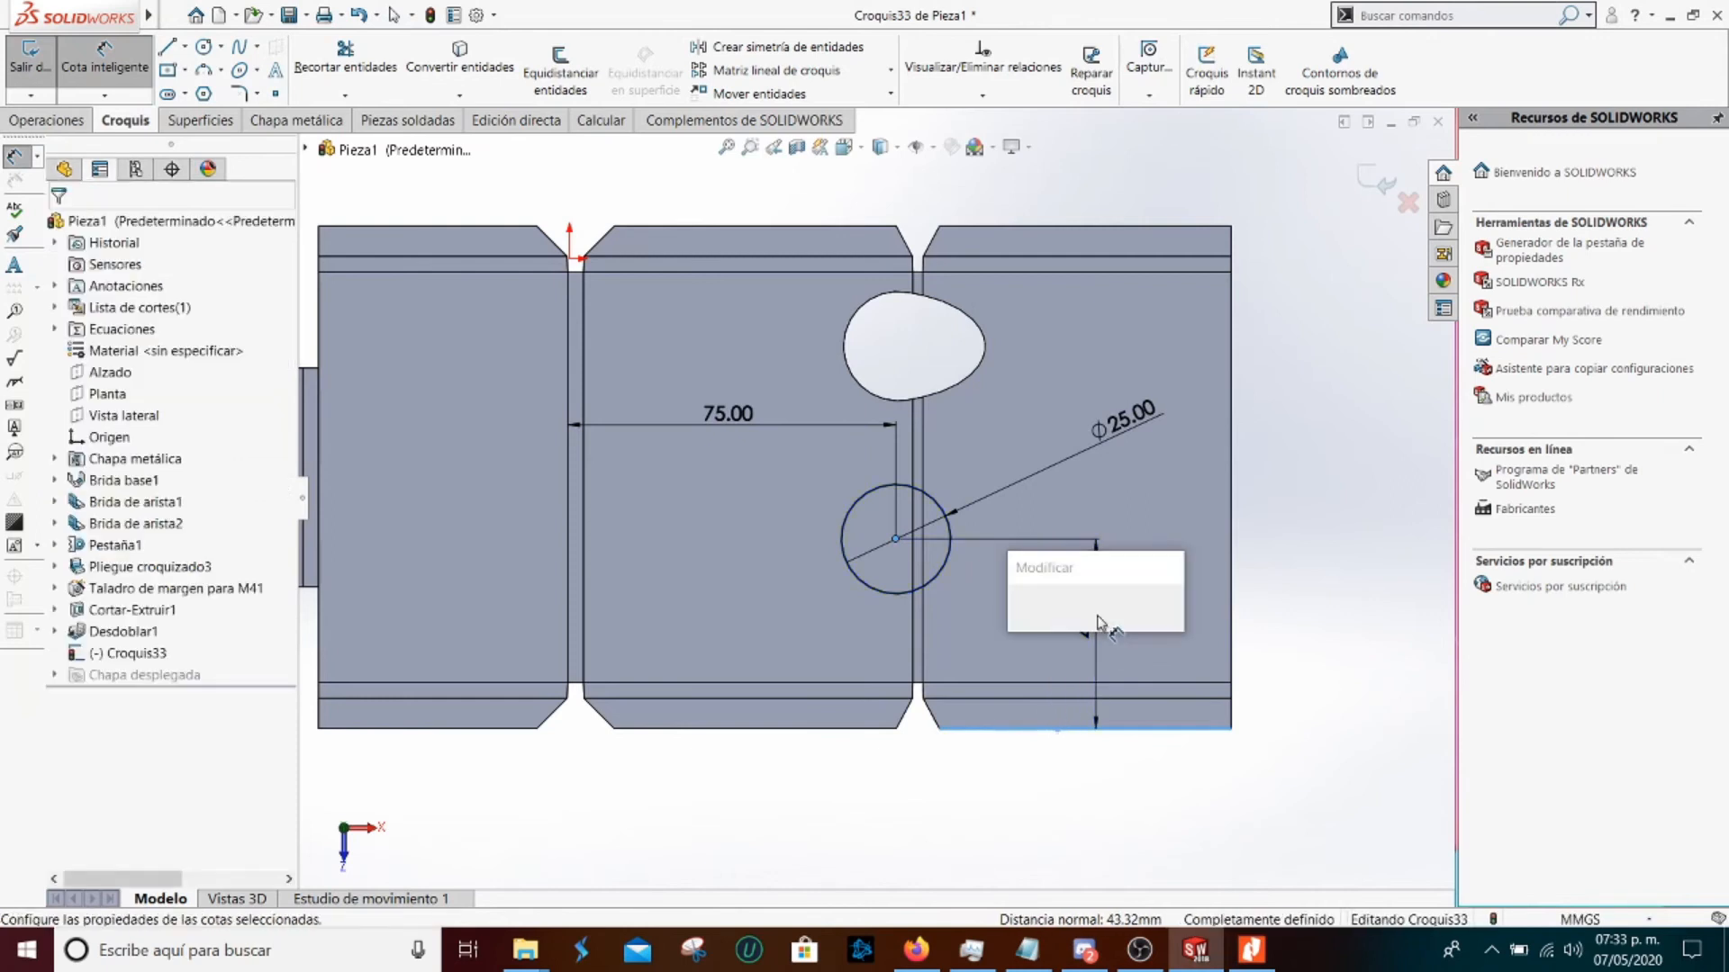
{"action": "key", "text": "Return"}
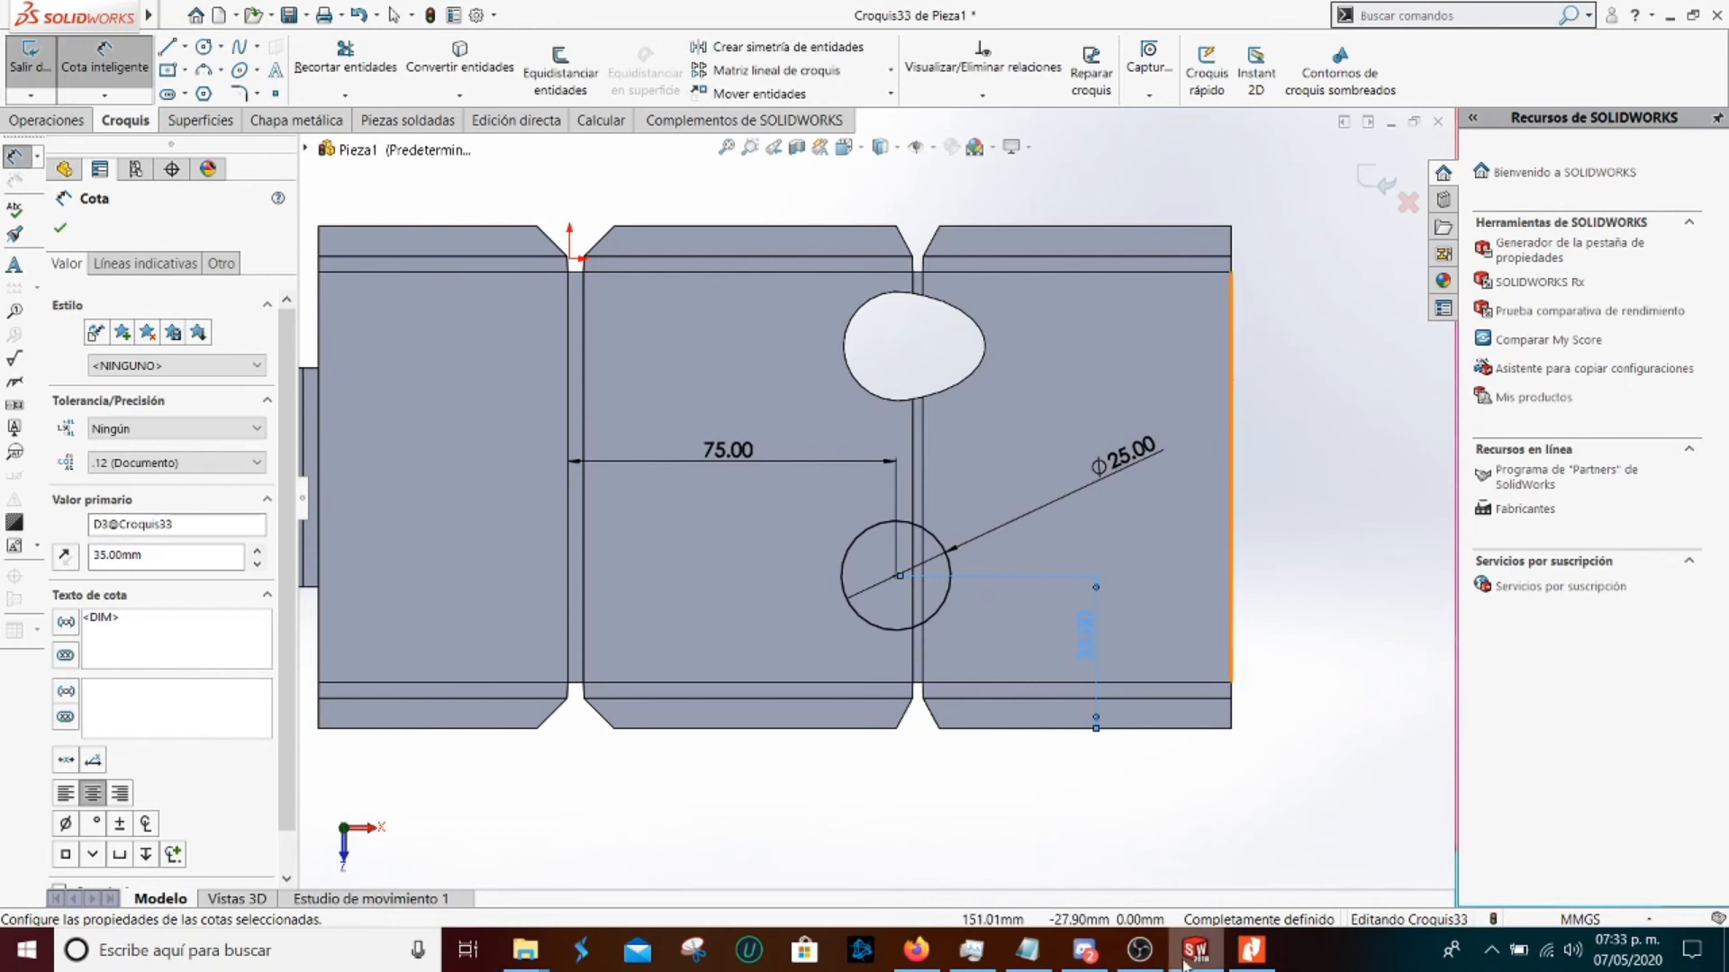
Examine the manual's page 69 illustration of the unfolded part with both holes, and return to the sketch
{"action": "left_click", "coordinate": [1251, 949]}
{"action": "scroll", "coordinate": [740, 548], "scroll_direction": "down", "scroll_amount": 10}
{"action": "scroll", "coordinate": [740, 548], "scroll_direction": "down", "scroll_amount": 5}
{"action": "scroll", "coordinate": [684, 517], "scroll_direction": "up", "scroll_amount": 3}
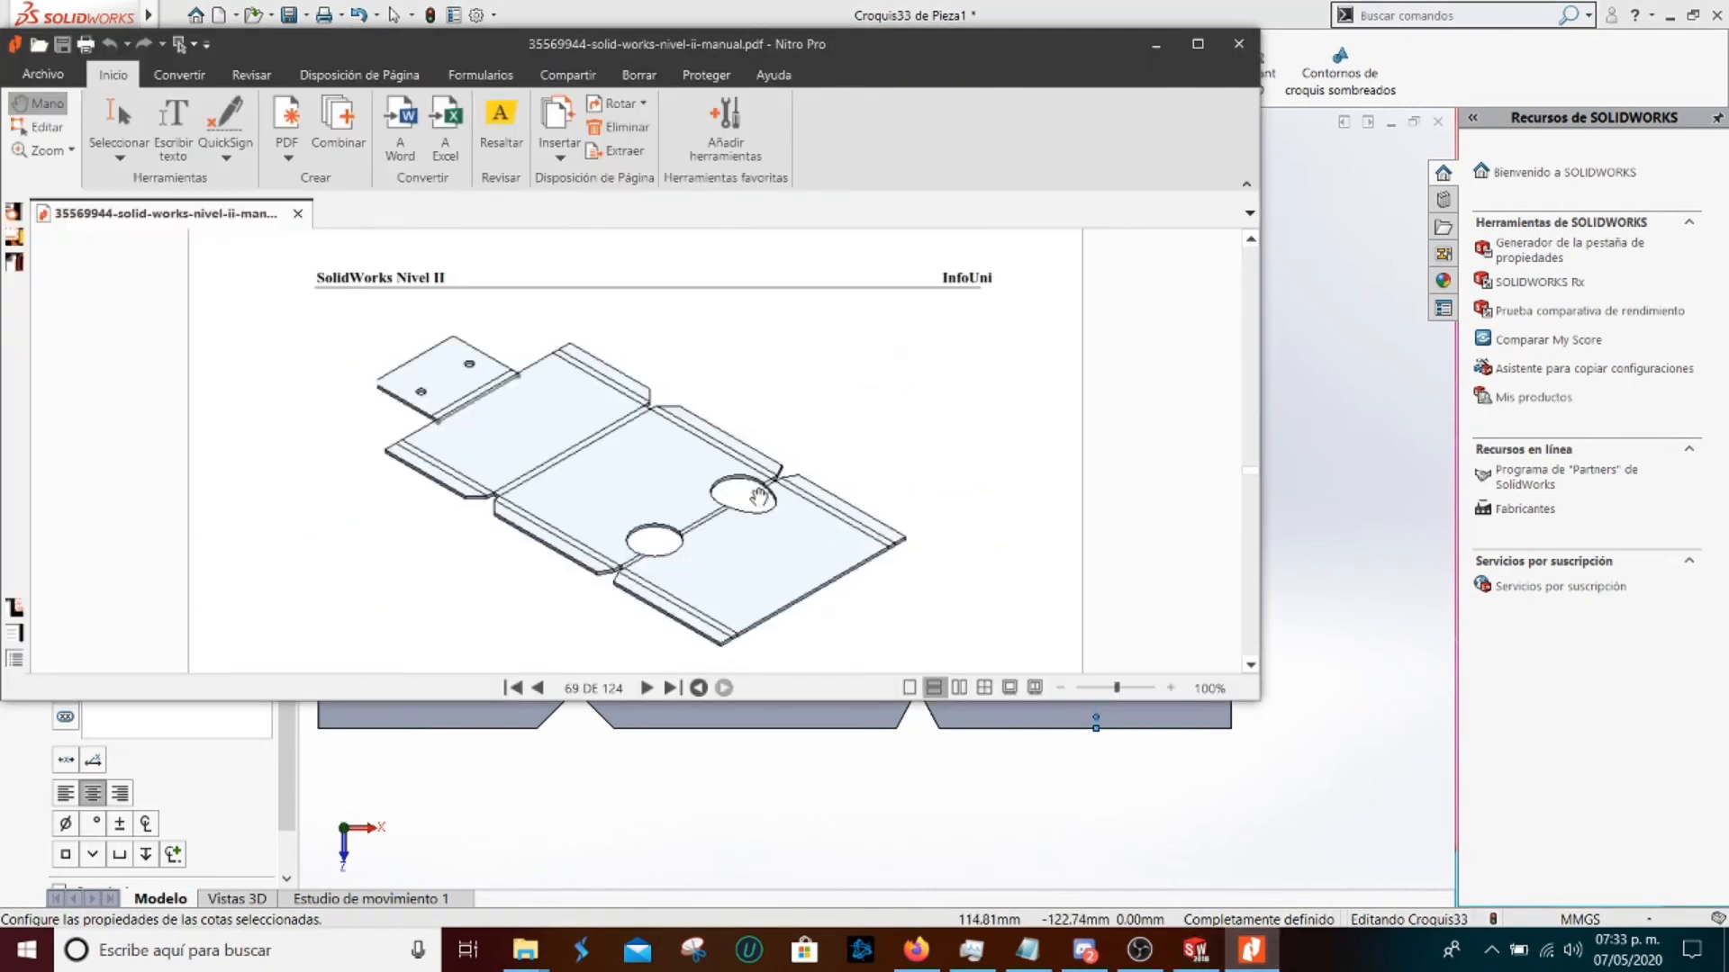
{"action": "left_click", "coordinate": [1157, 45]}
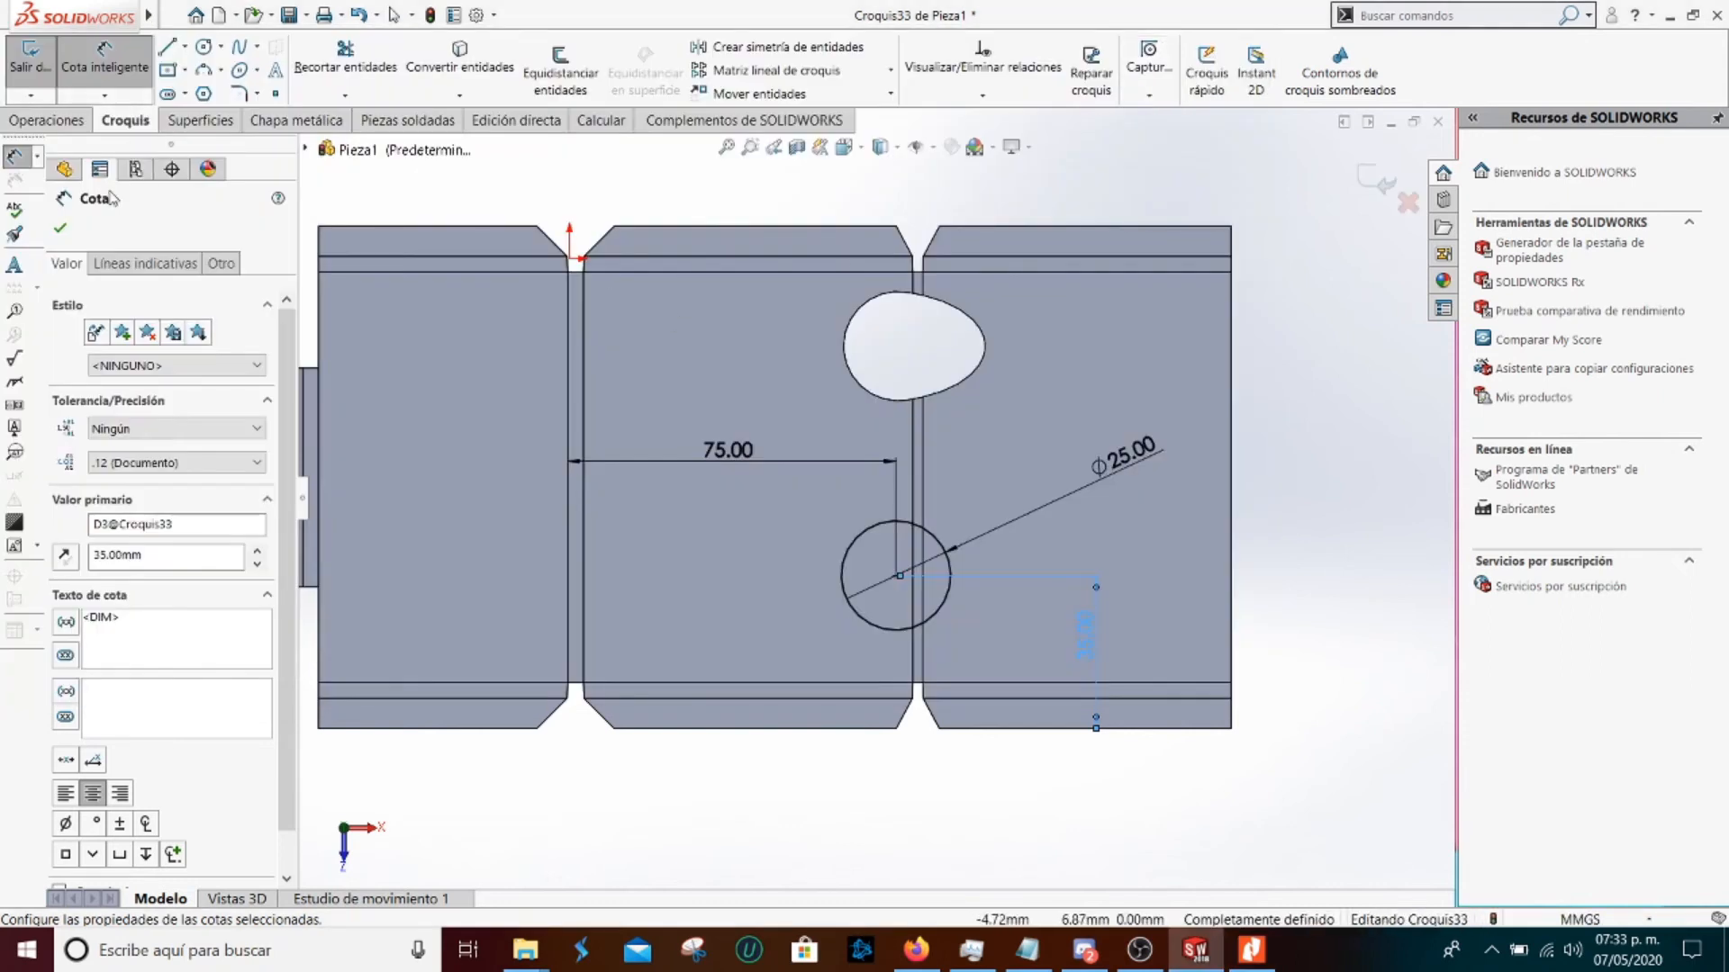
Cut the 25 mm circle through the entire unfolded sheet with Extruded Cut, using the Por todo end condition
{"action": "left_click", "coordinate": [73, 118]}
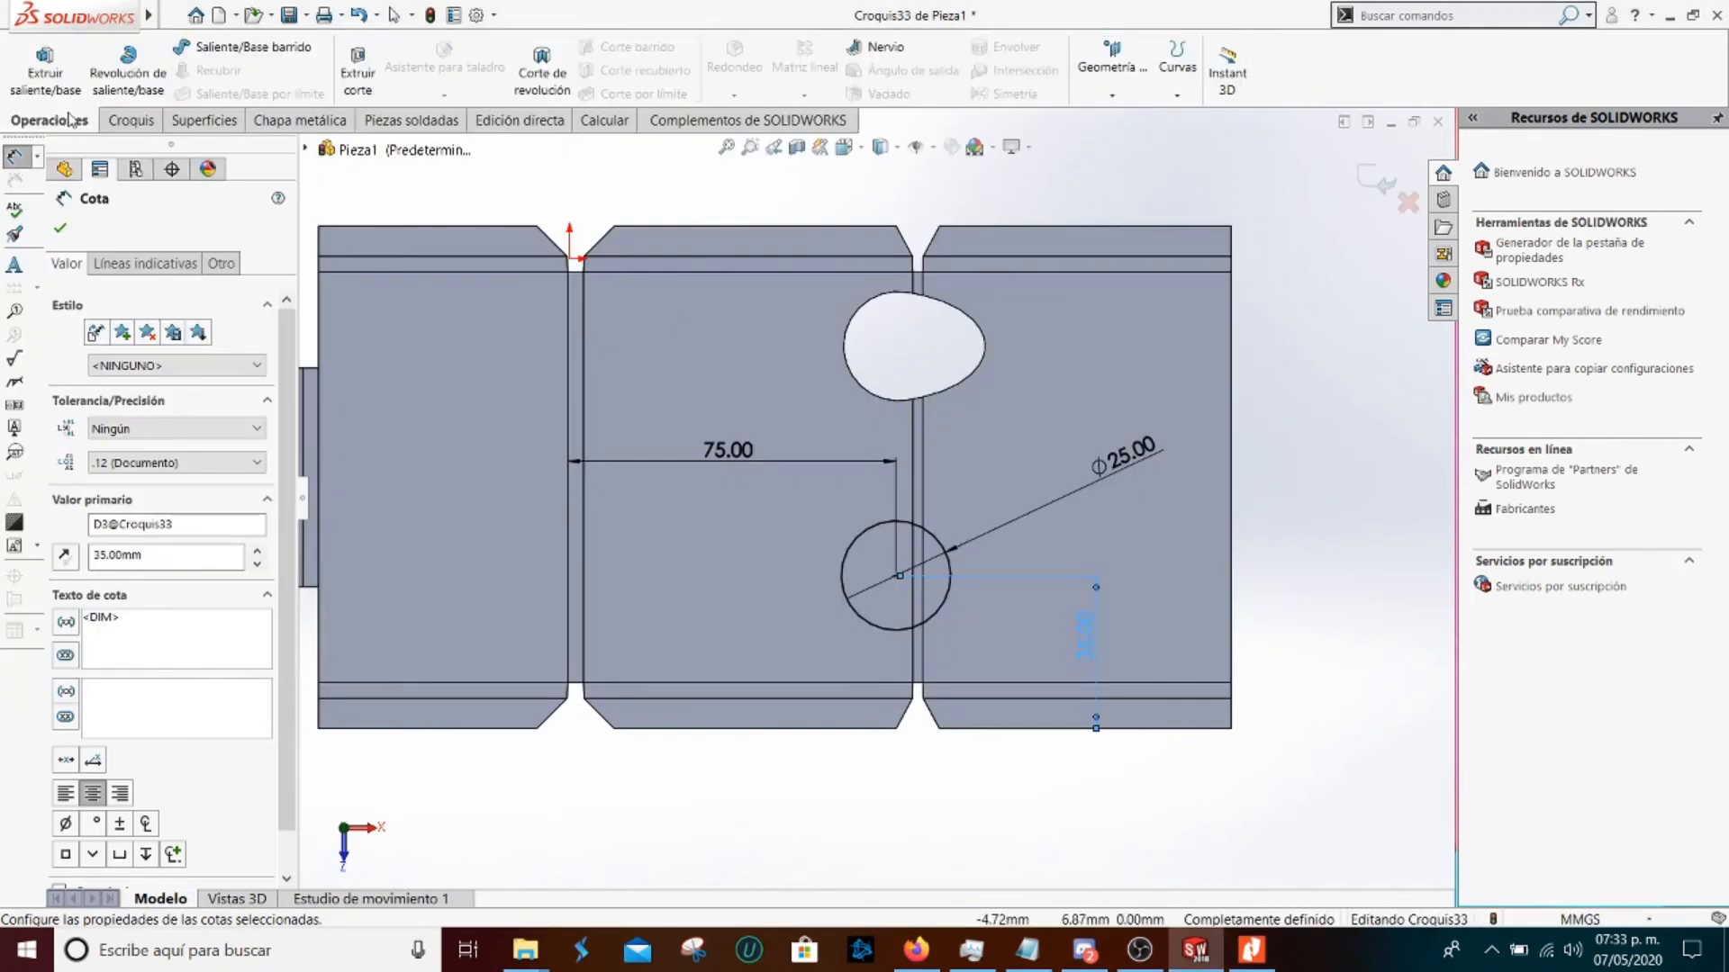
{"action": "left_click", "coordinate": [357, 68]}
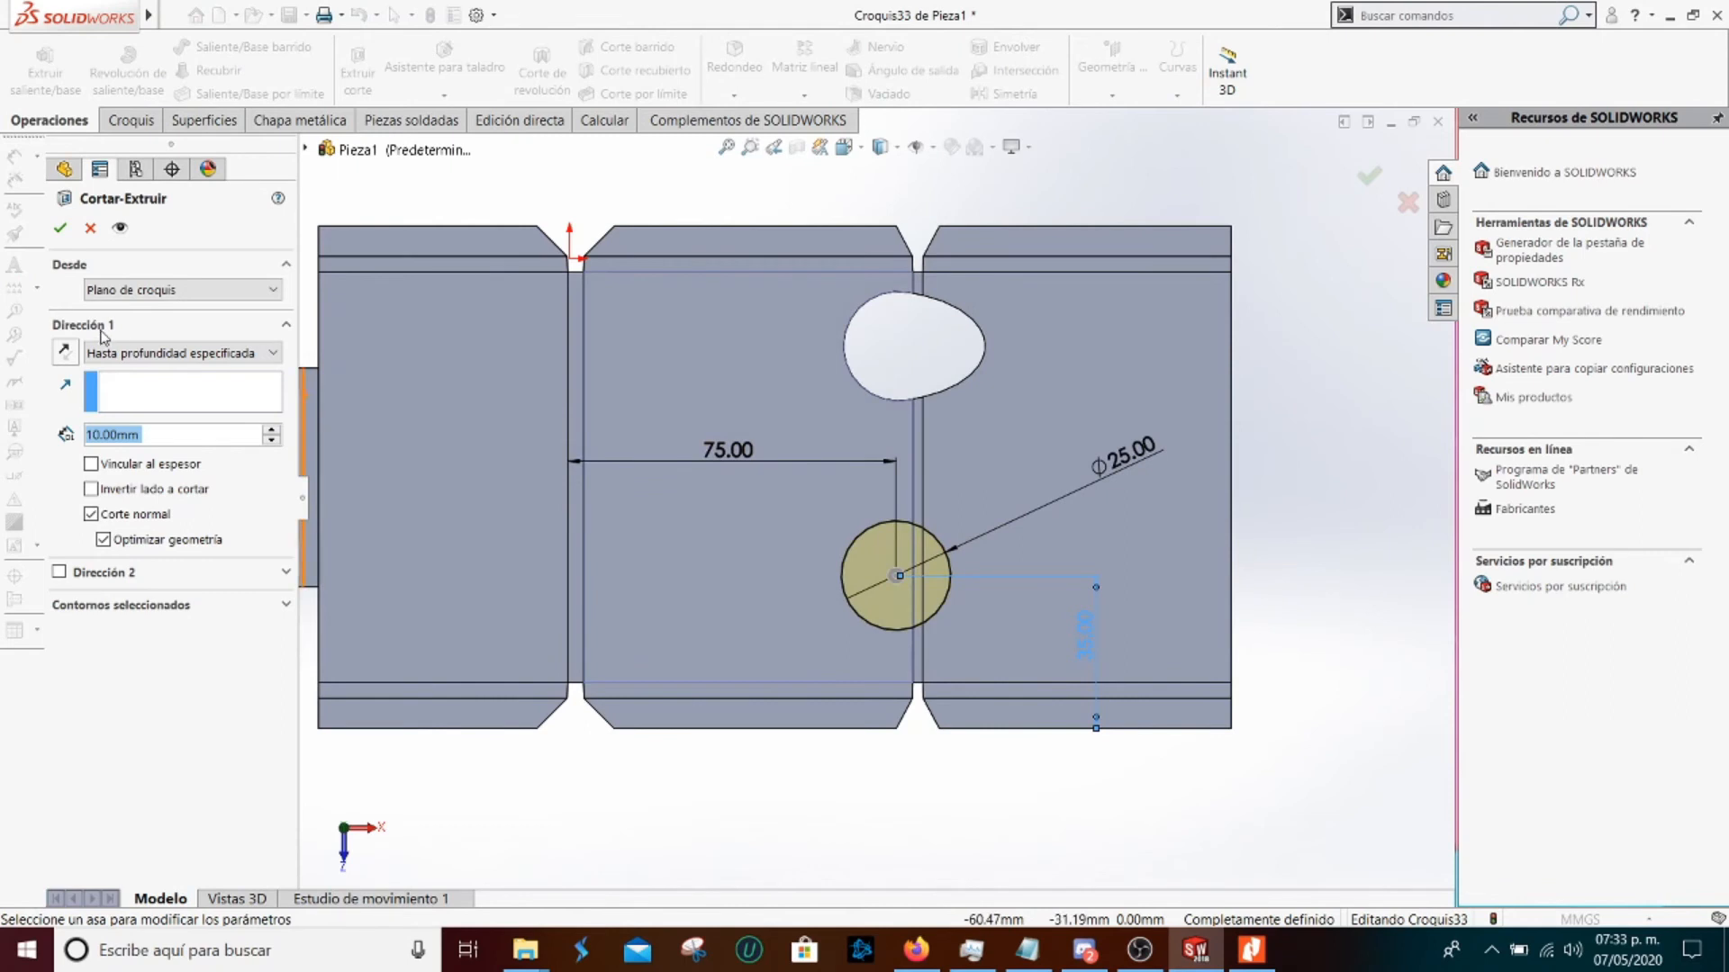
{"action": "left_click", "coordinate": [185, 353]}
{"action": "left_click", "coordinate": [117, 376]}
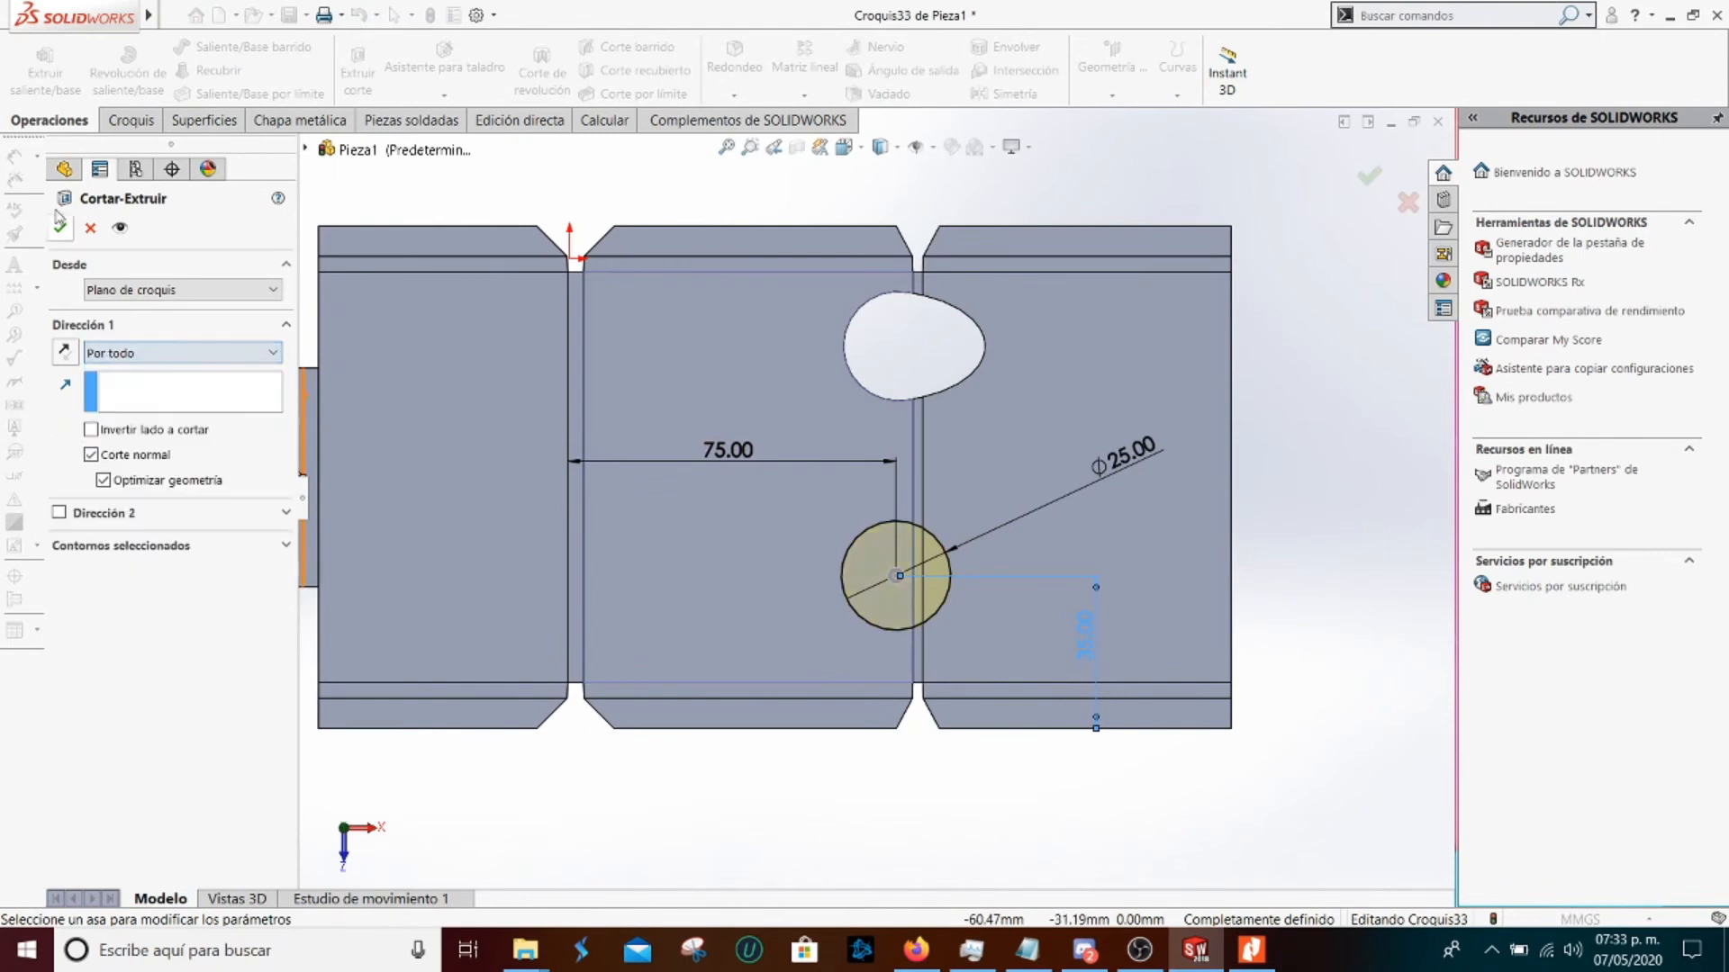
{"action": "key", "text": "Return"}
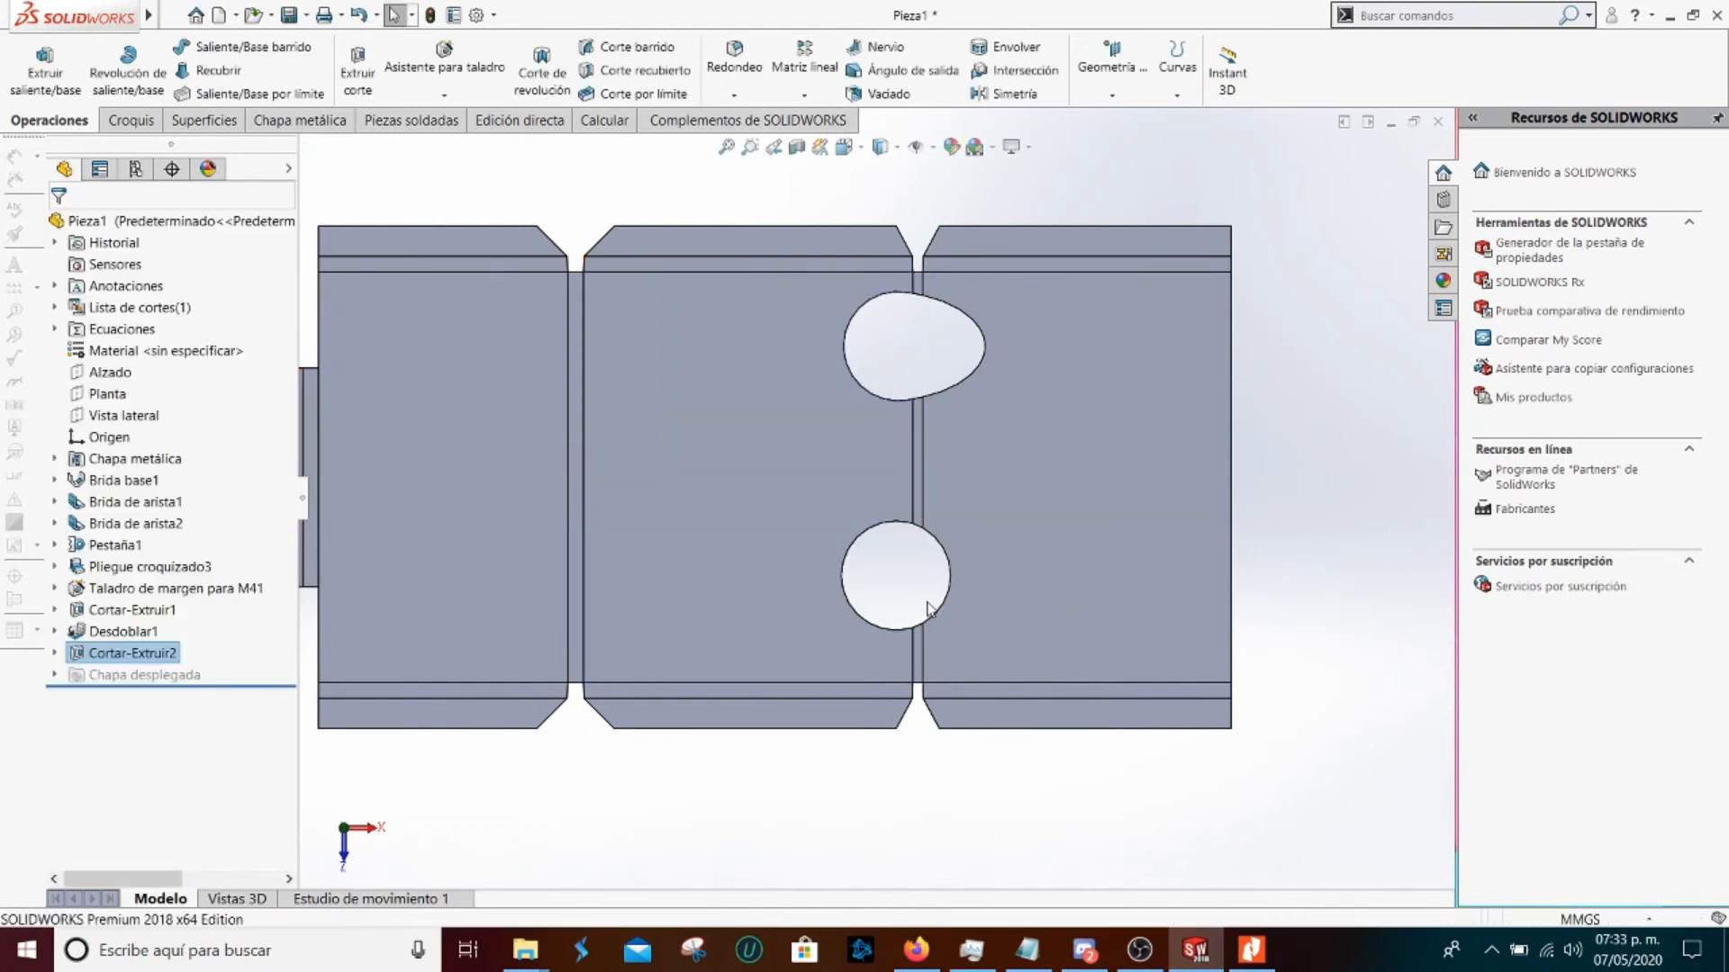
Inspect both cutouts on the unfolded sheet and read step 14 about the Doblar command in the PDF manual
{"action": "middle_click_drag", "start_coordinate": [891, 627], "coordinate": [918, 494]}
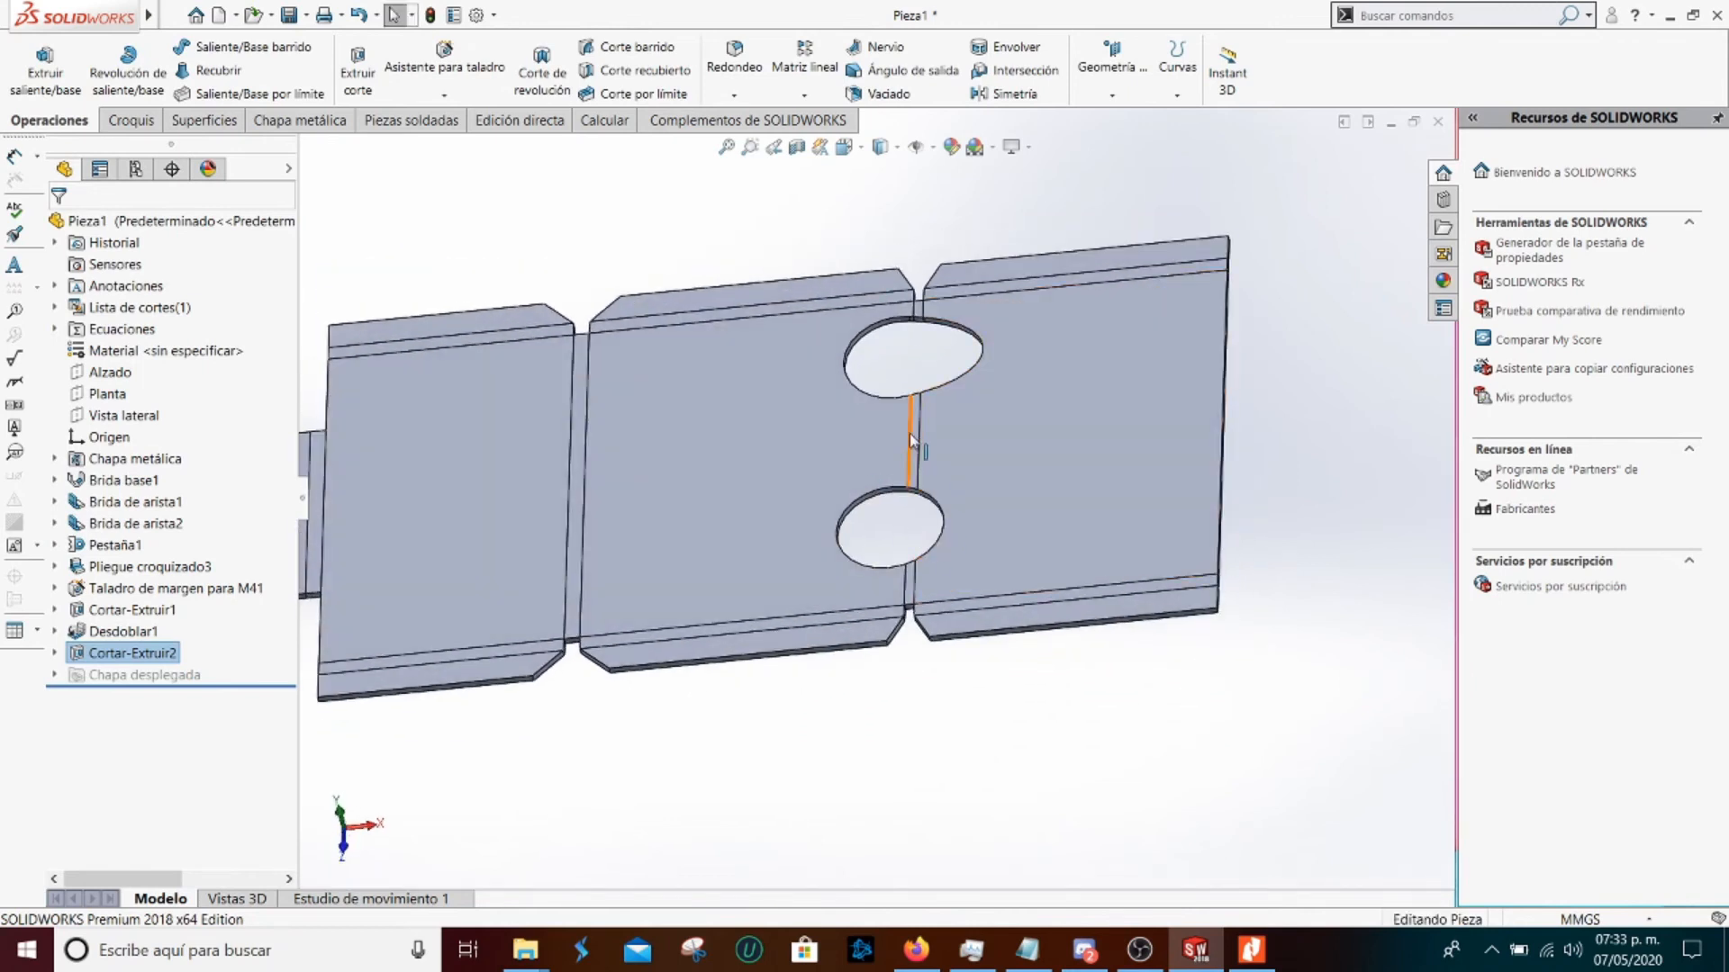
{"action": "scroll", "coordinate": [916, 411], "scroll_direction": "down", "scroll_amount": 2}
{"action": "middle_click_drag", "start_coordinate": [893, 378], "coordinate": [925, 318]}
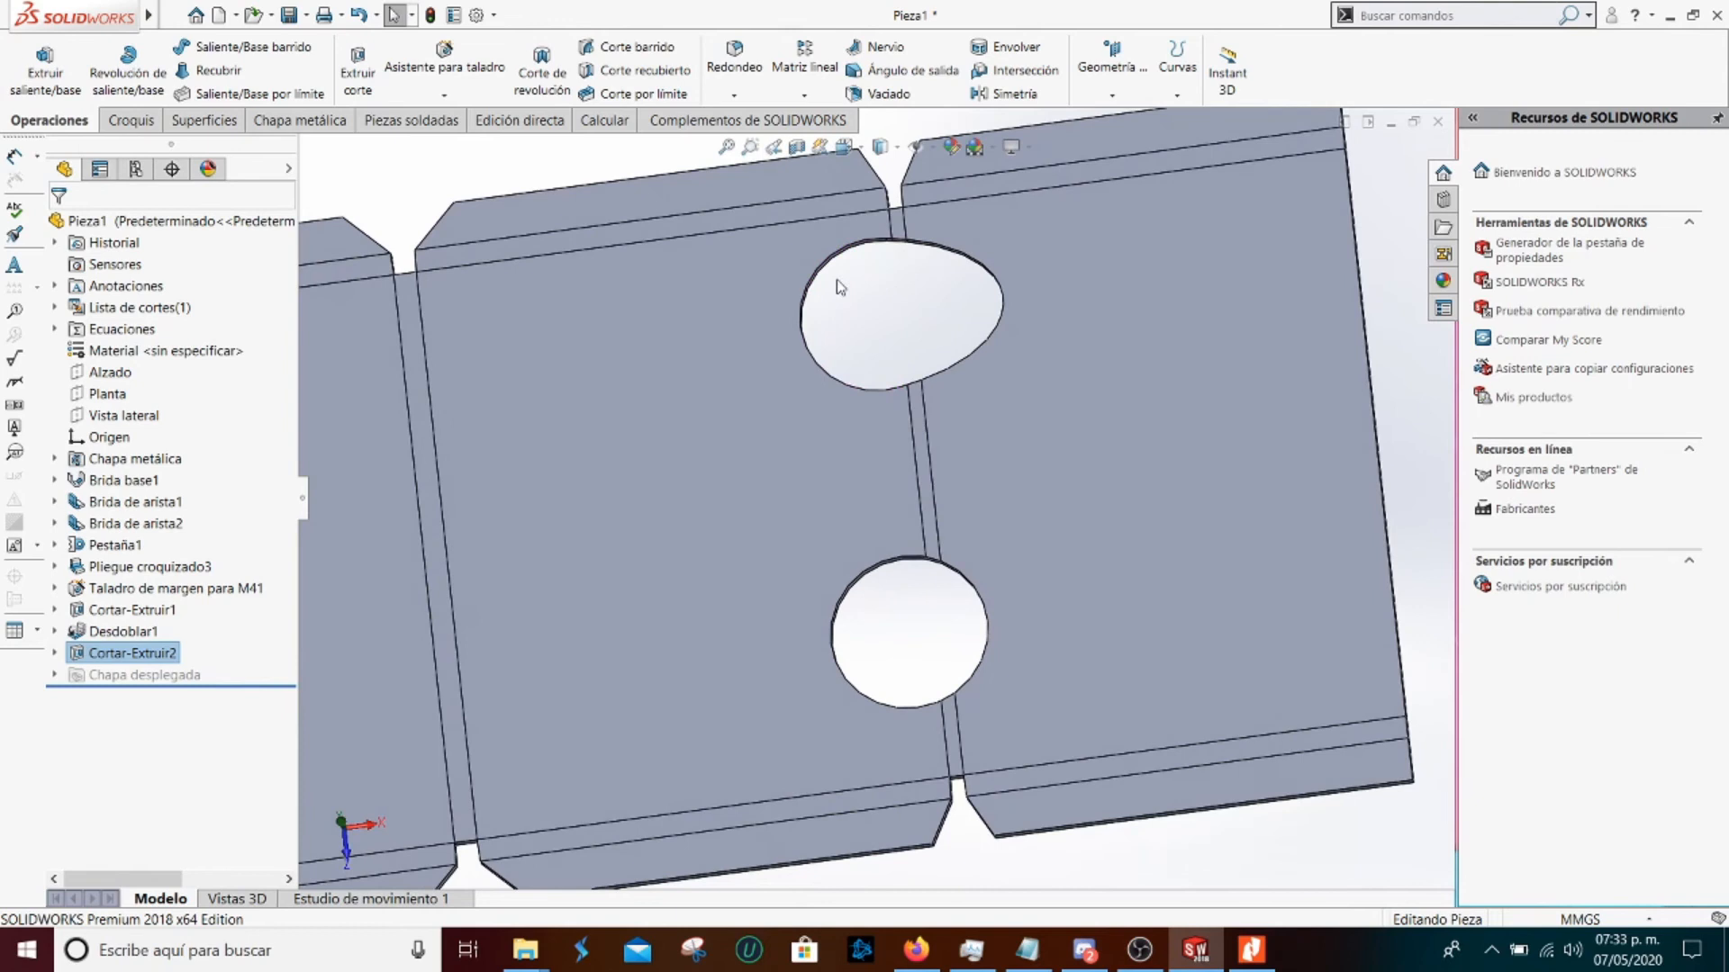
{"action": "scroll", "coordinate": [901, 621], "scroll_direction": "up", "scroll_amount": 3}
{"action": "middle_click_drag", "start_coordinate": [886, 644], "coordinate": [863, 560]}
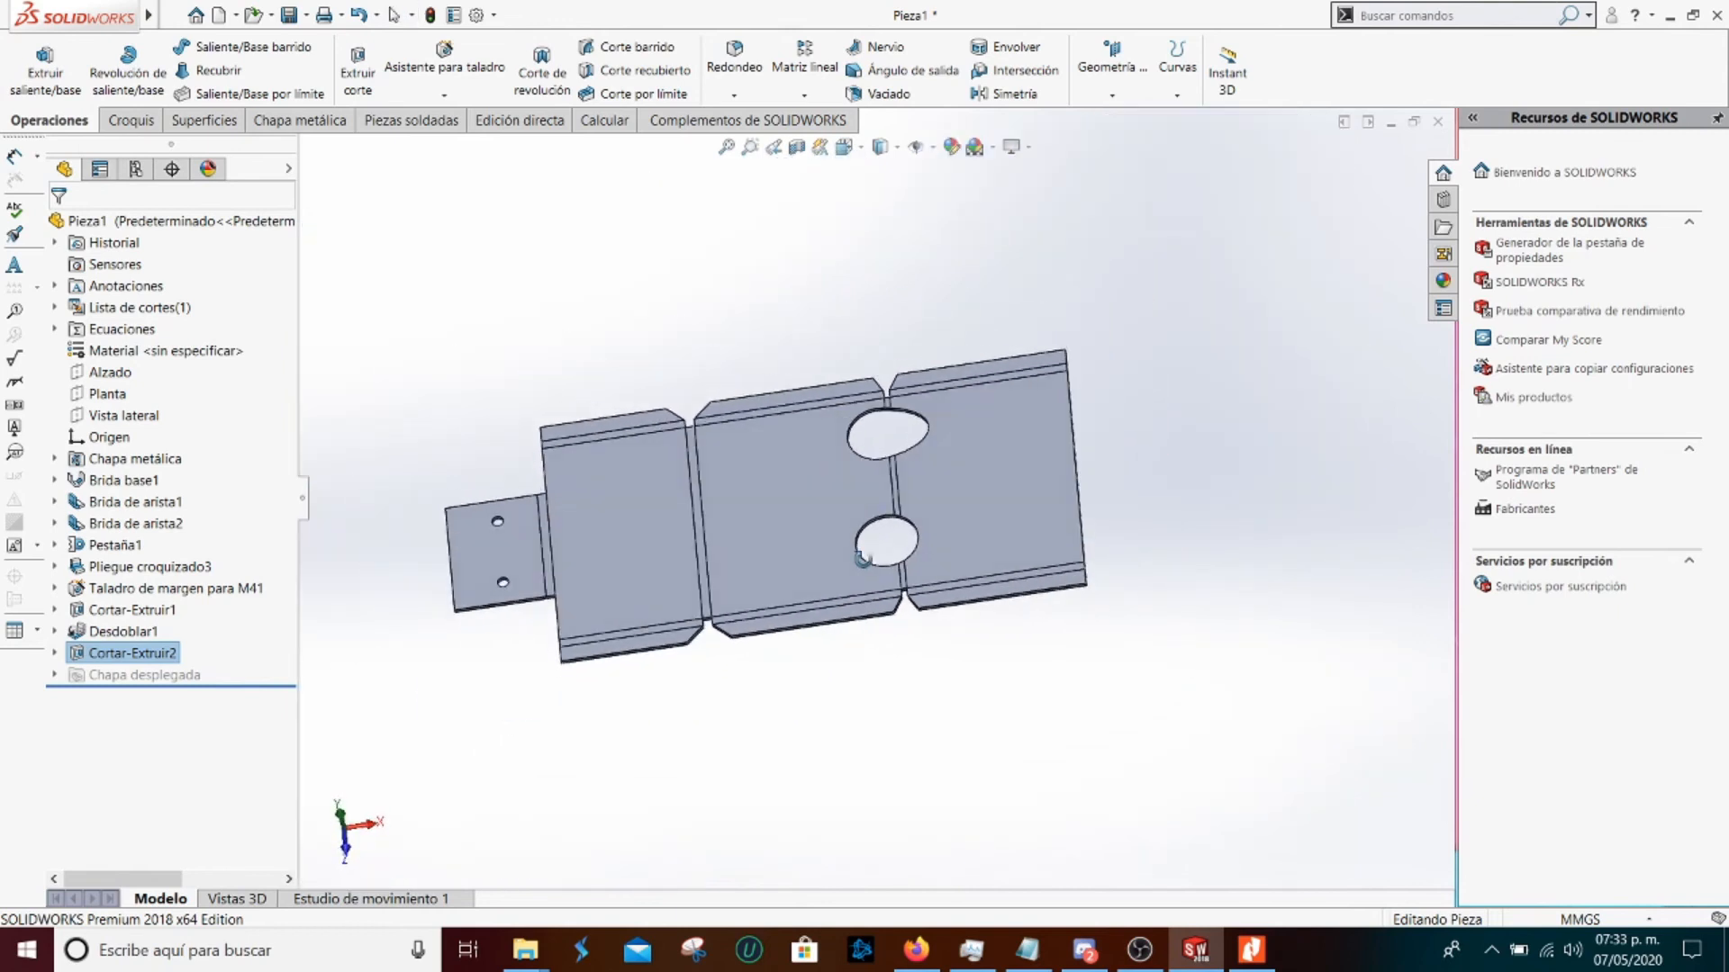
{"action": "left_click", "coordinate": [1248, 960]}
{"action": "scroll", "coordinate": [761, 513], "scroll_direction": "down", "scroll_amount": 6}
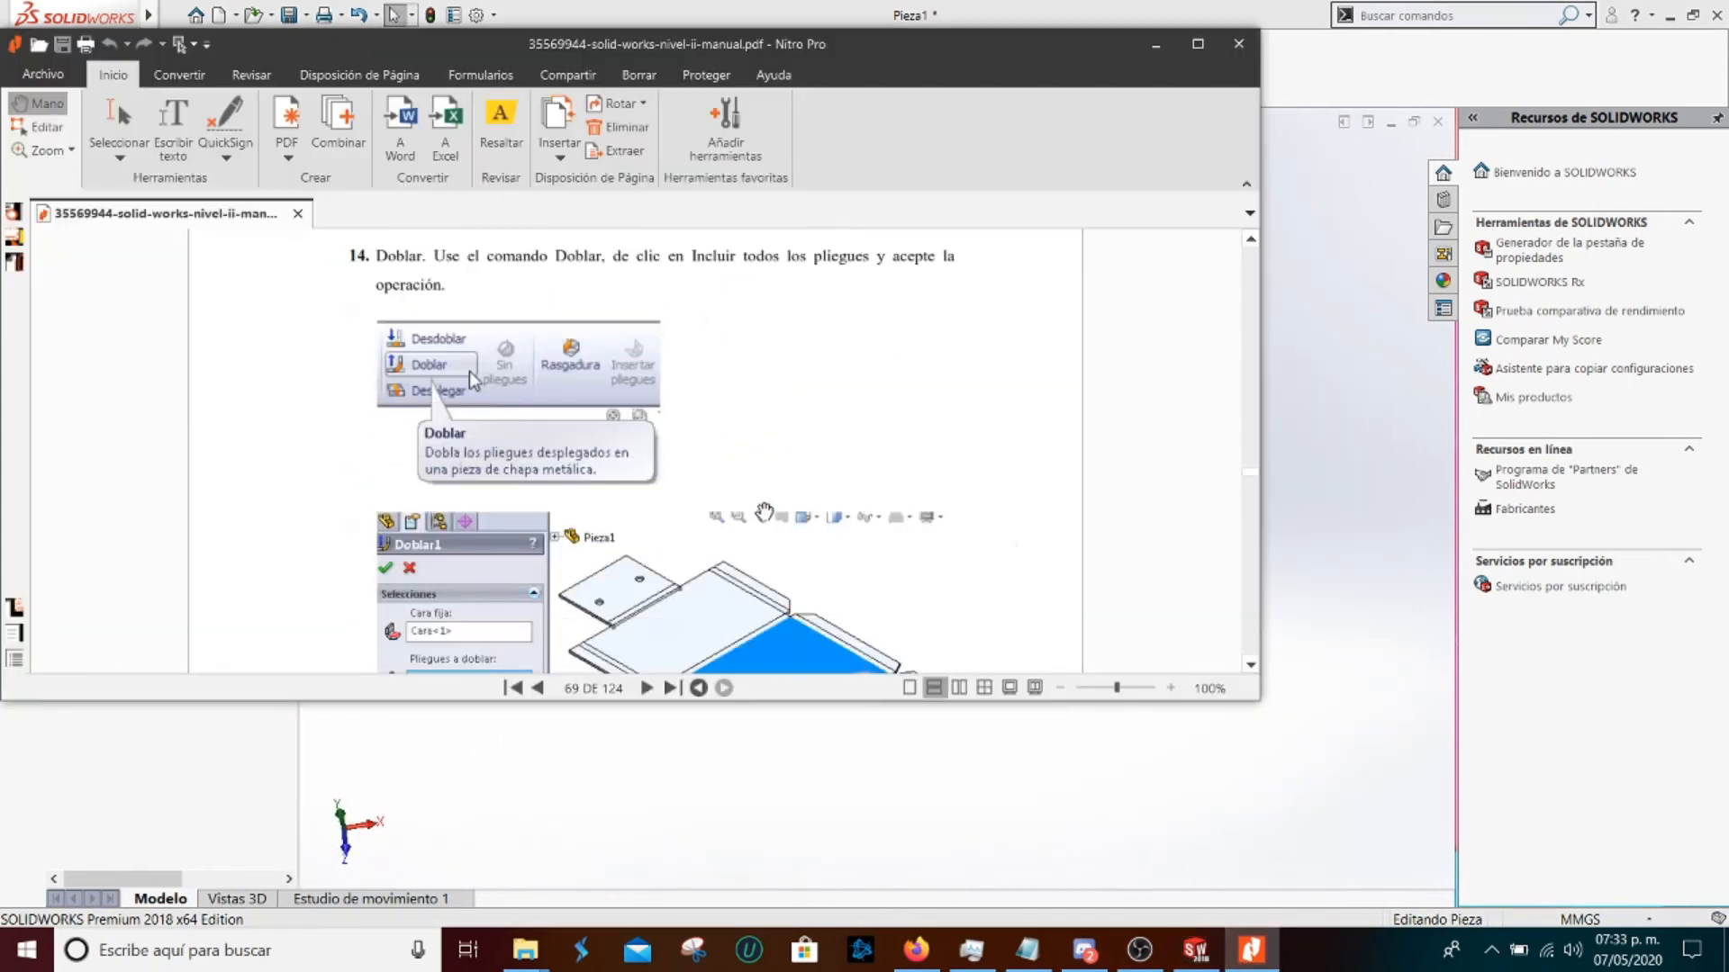
{"action": "scroll", "coordinate": [802, 477], "scroll_direction": "down", "scroll_amount": 3}
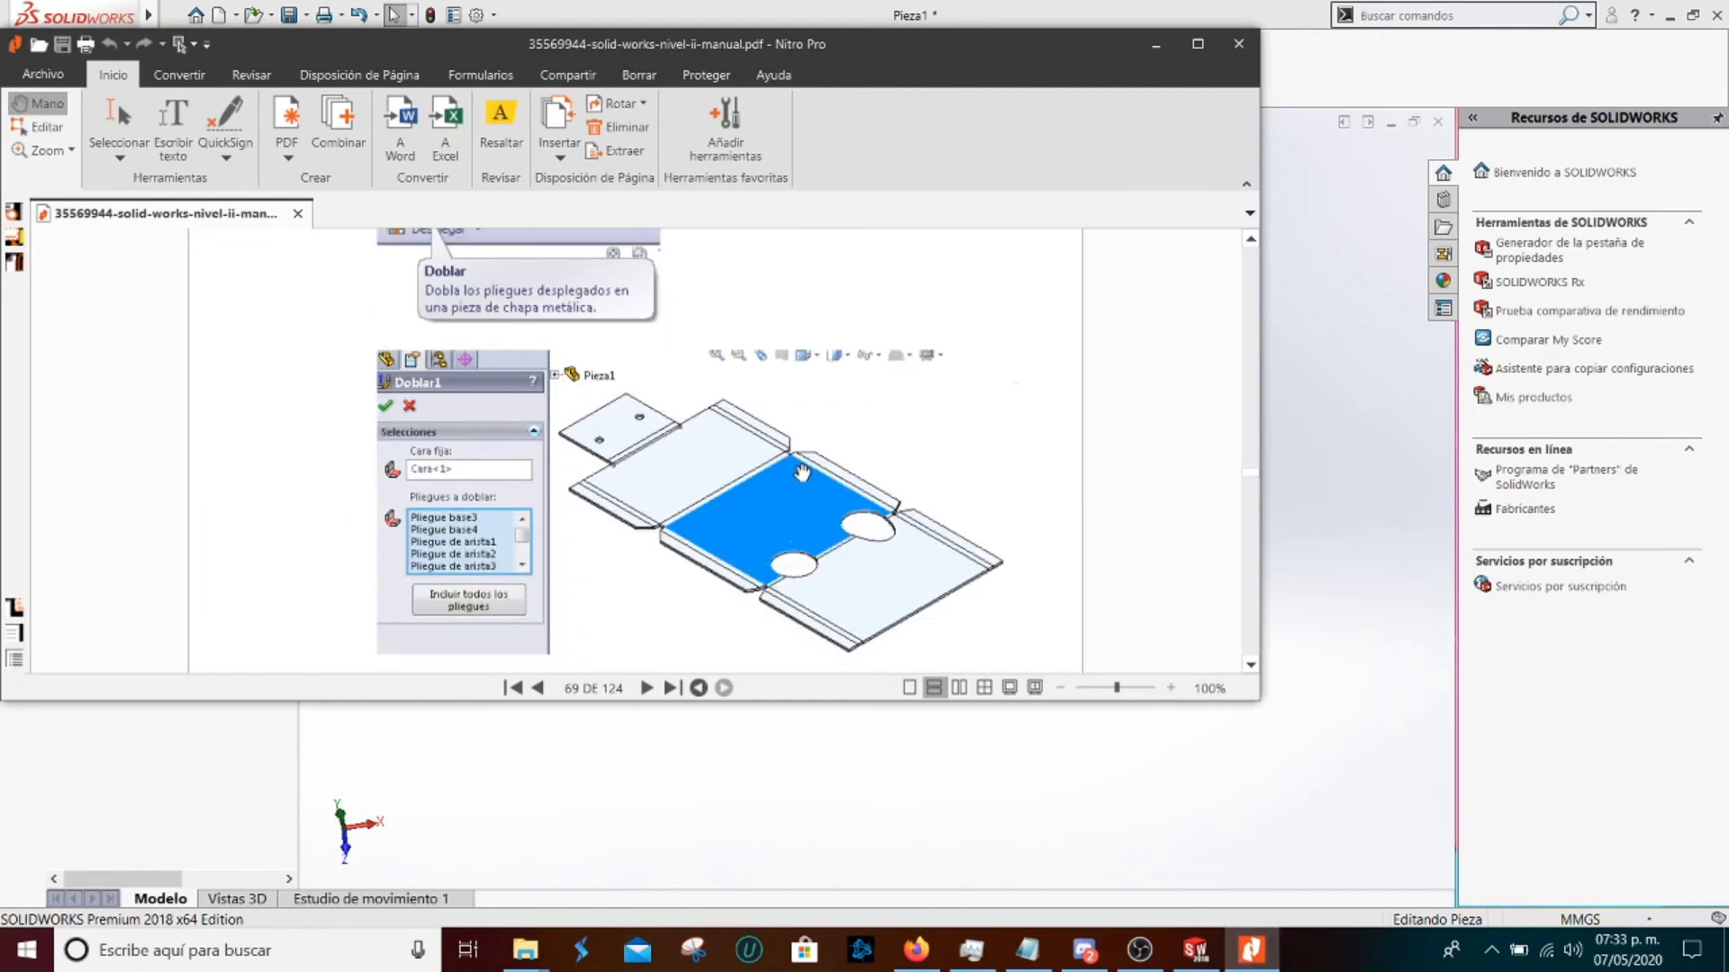
{"action": "scroll", "coordinate": [710, 502], "scroll_direction": "down", "scroll_amount": 1}
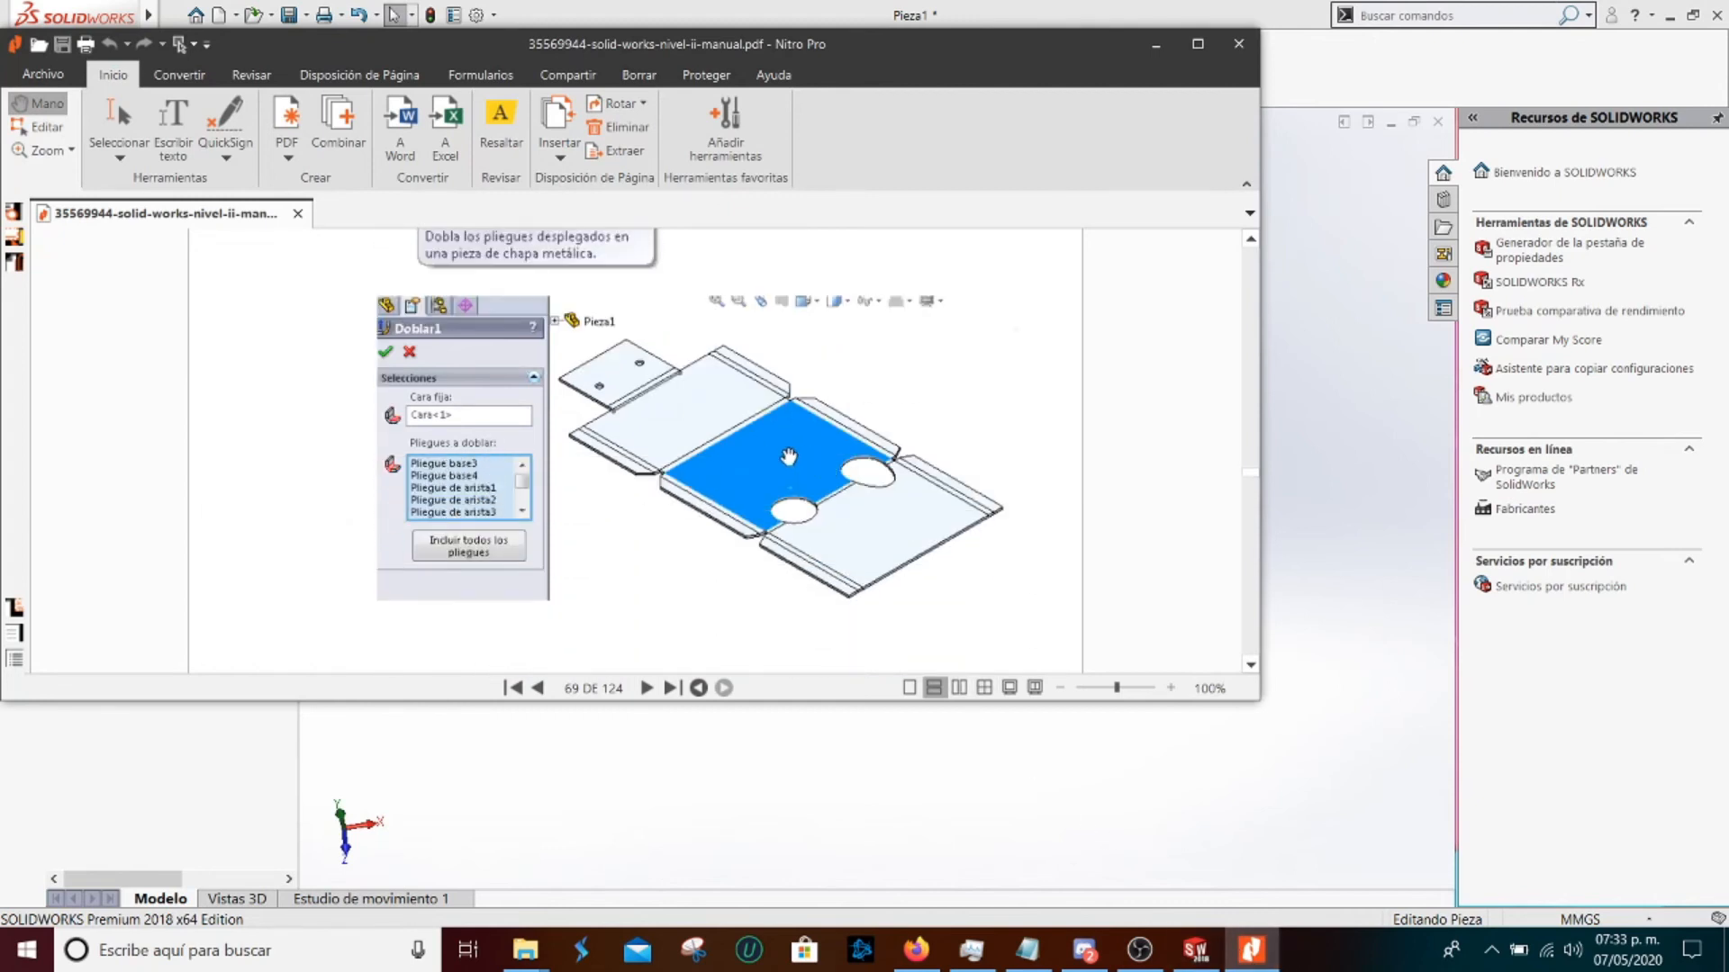
{"action": "left_click", "coordinate": [1198, 947]}
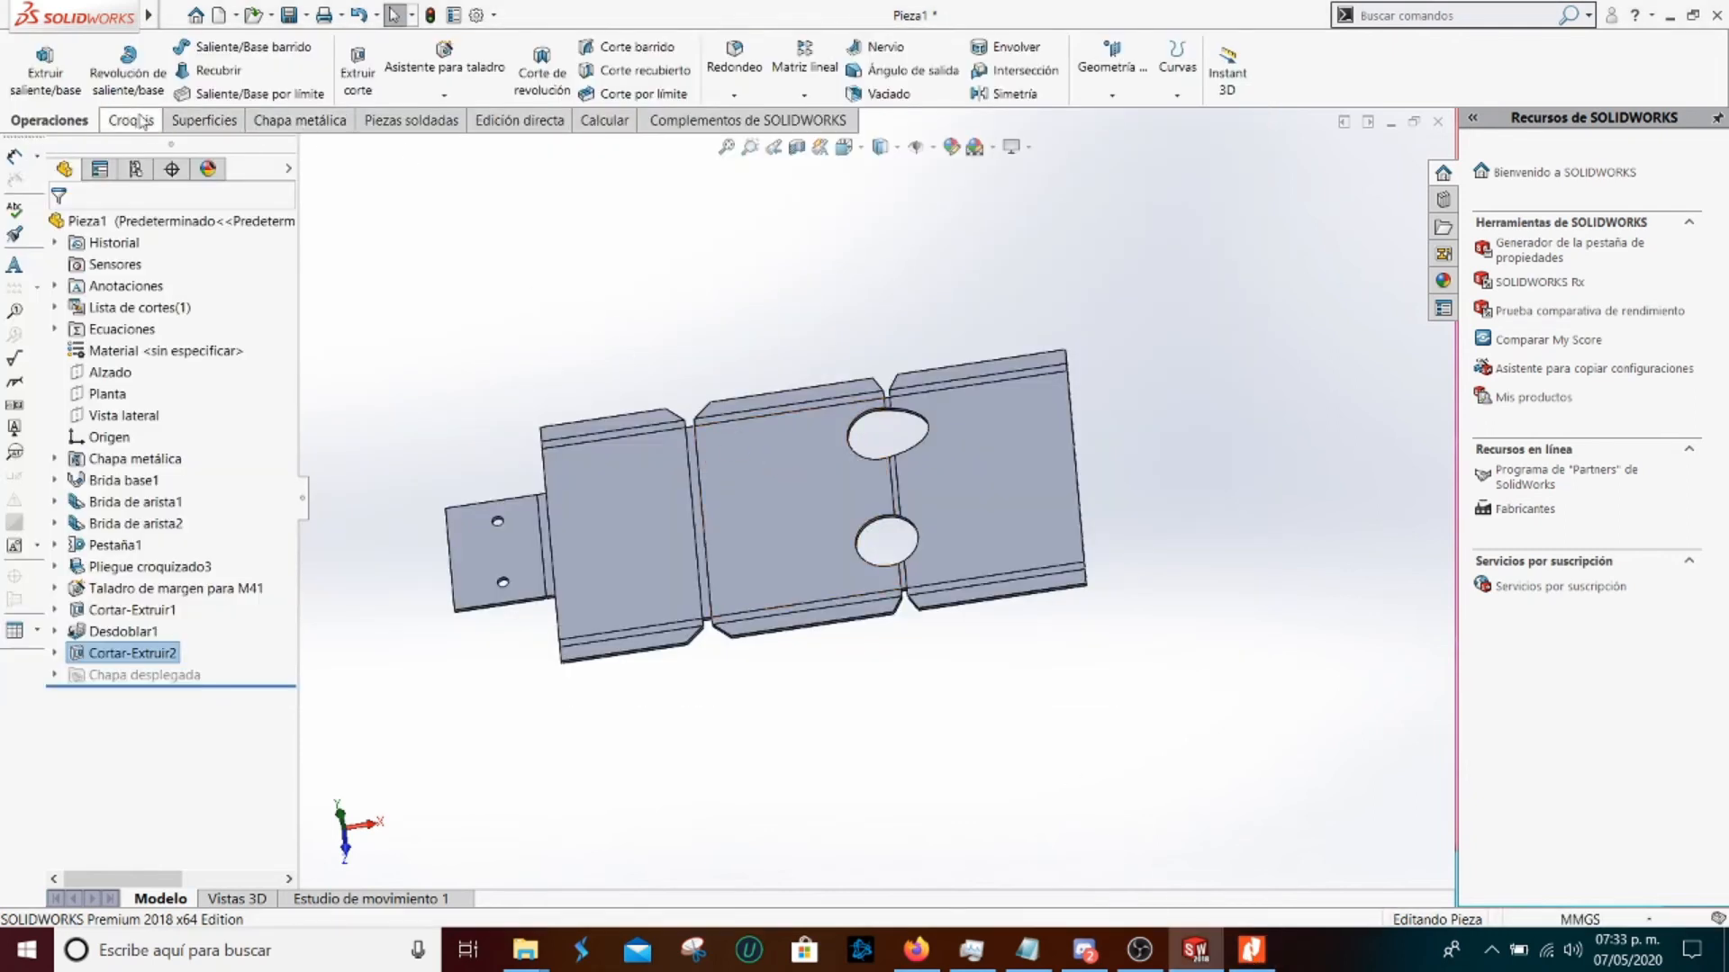
Fold all the bends back with Doblar, keeping the central face beside the two holes fixed
{"action": "left_click", "coordinate": [276, 121]}
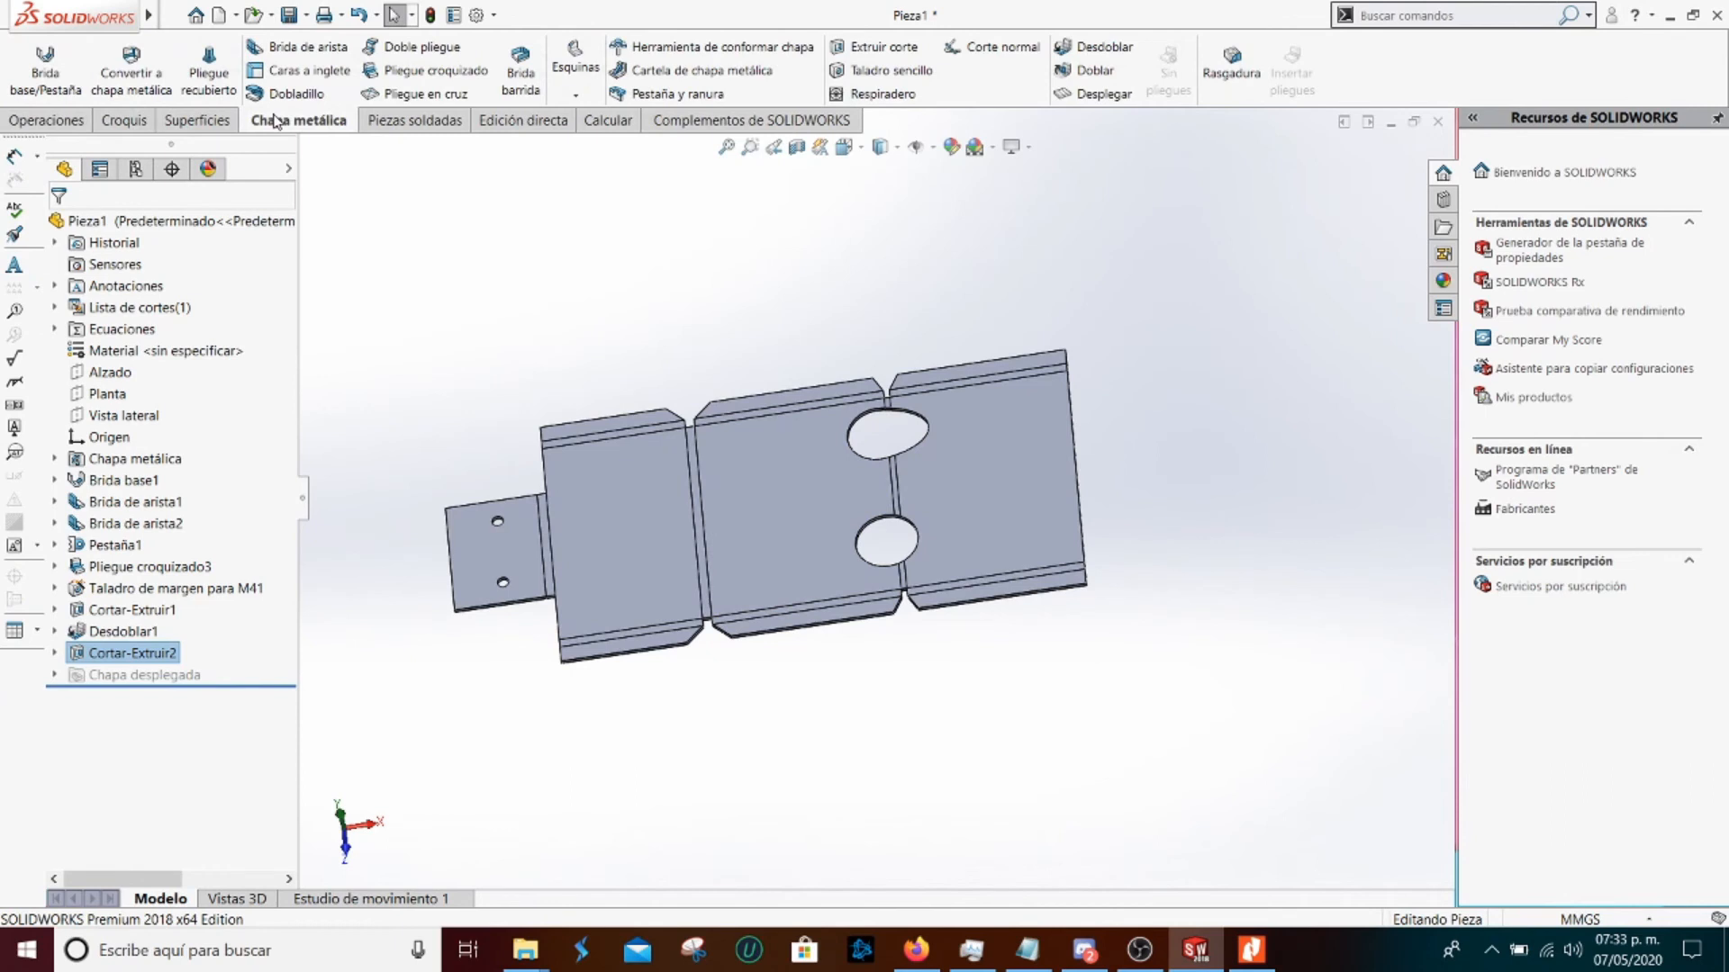
{"action": "left_click", "coordinate": [1101, 48]}
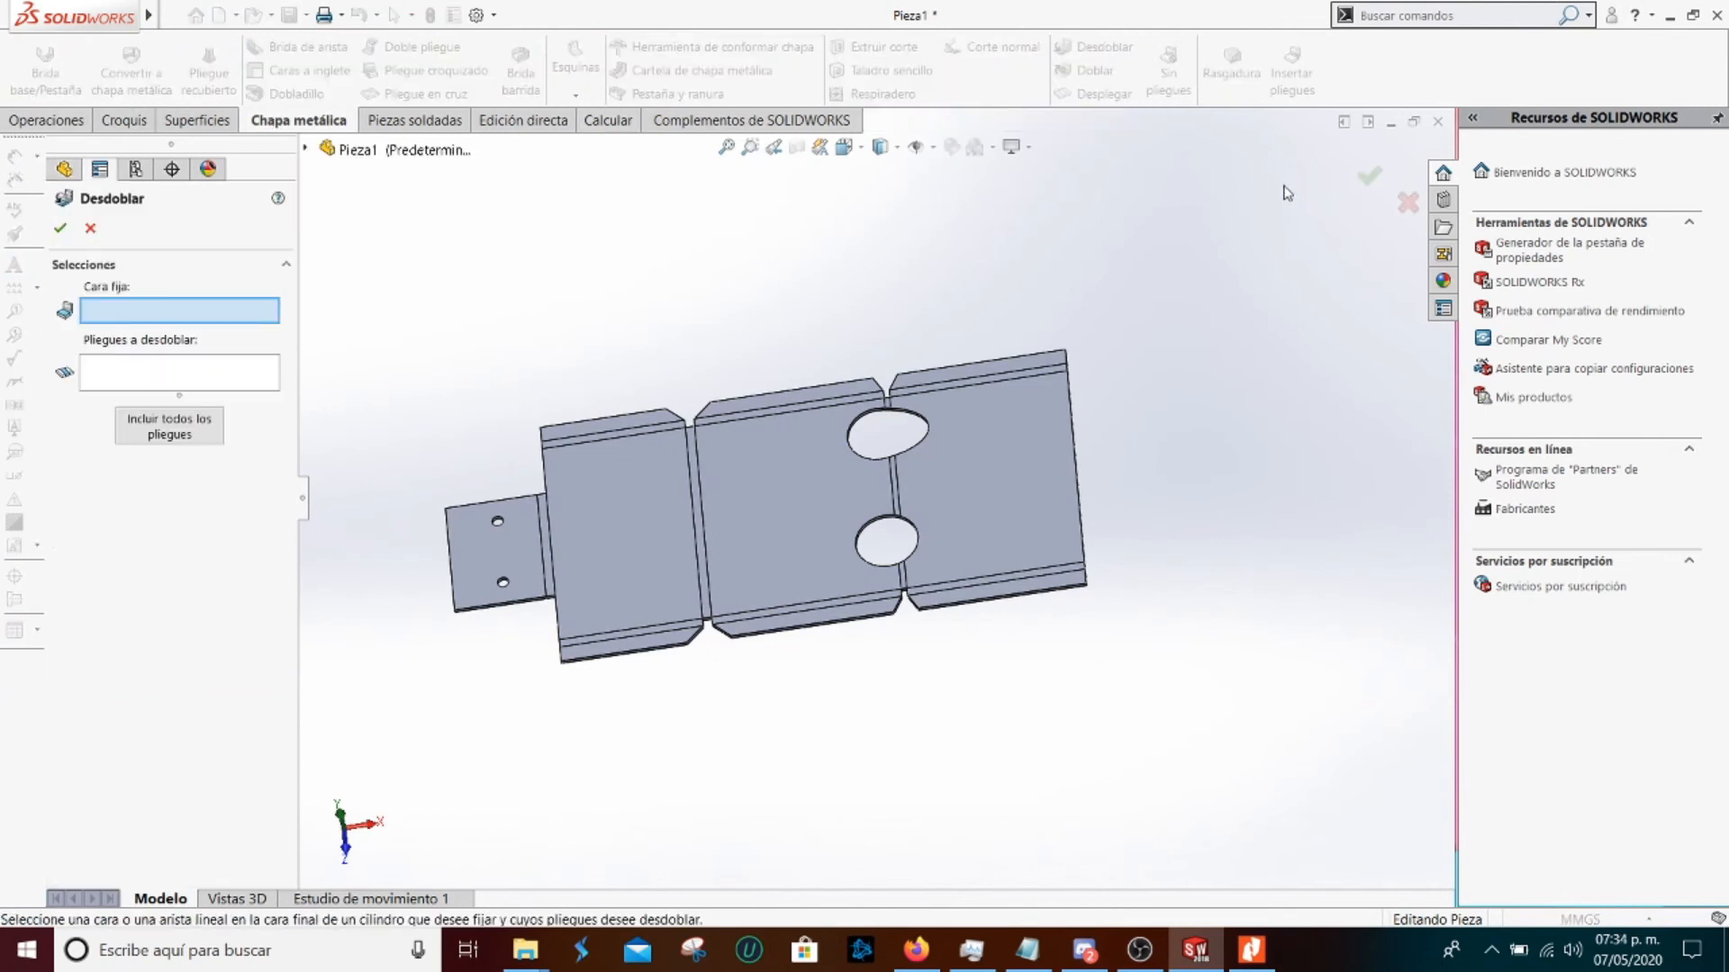
{"action": "left_click", "coordinate": [1407, 202]}
{"action": "left_click", "coordinate": [1100, 72]}
{"action": "middle_click_drag", "start_coordinate": [864, 463], "coordinate": [793, 506]}
{"action": "left_click", "coordinate": [132, 430]}
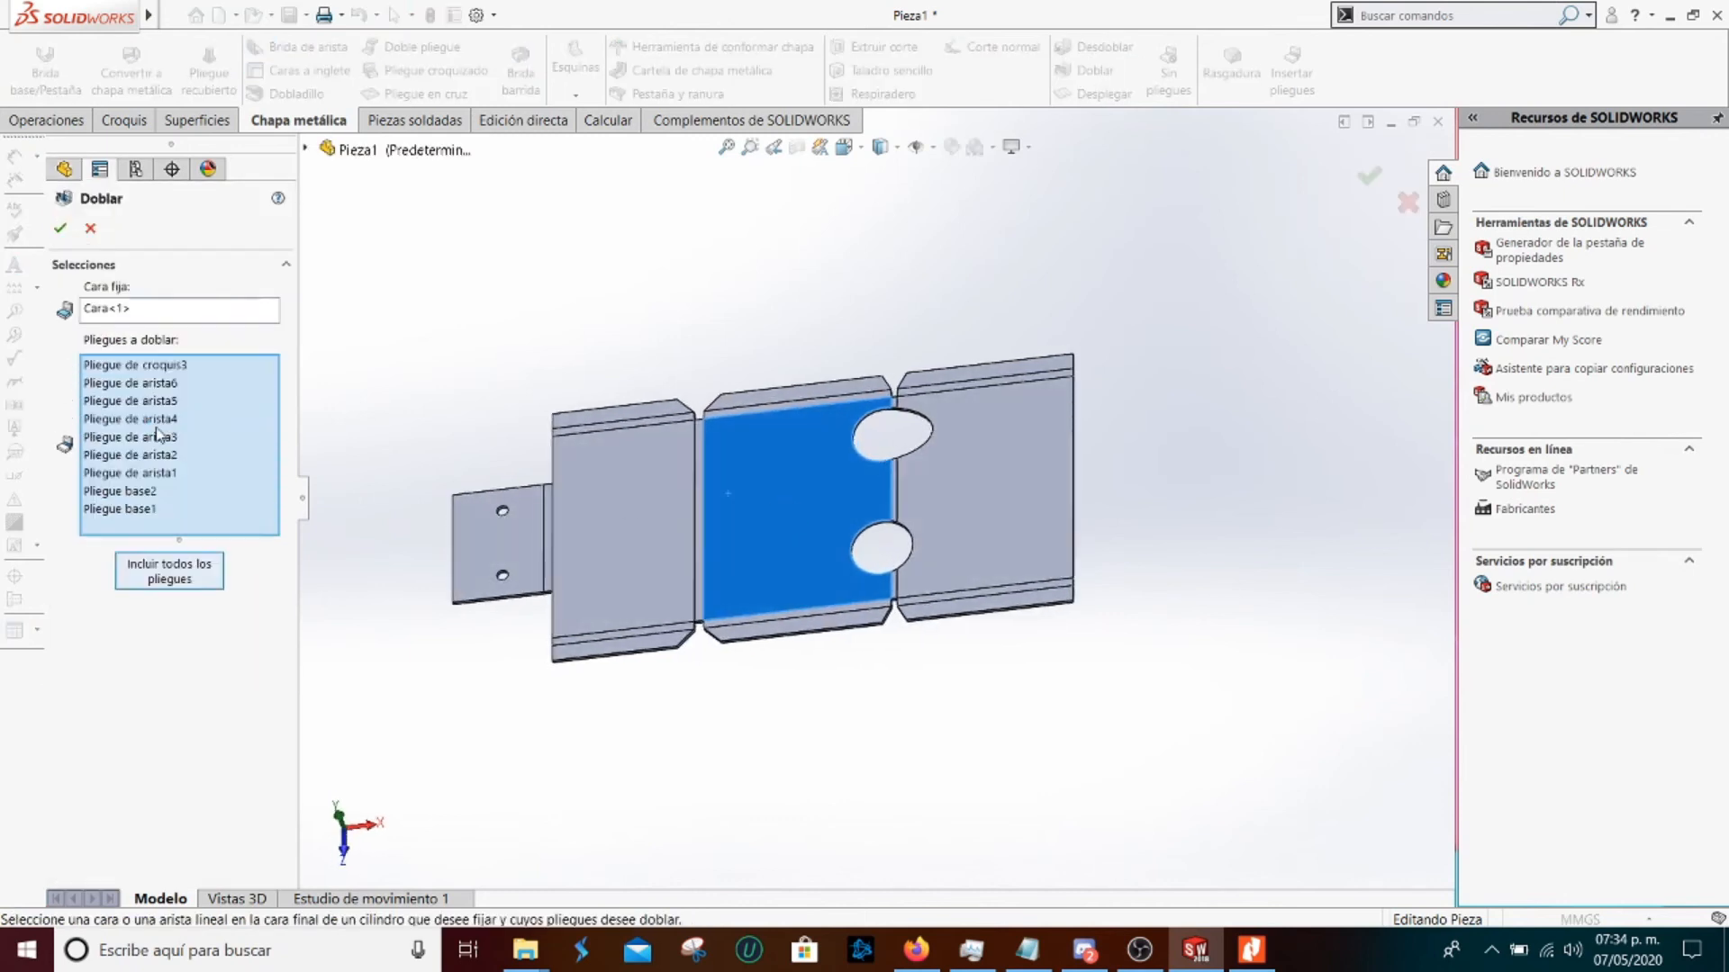
{"action": "left_click", "coordinate": [60, 228]}
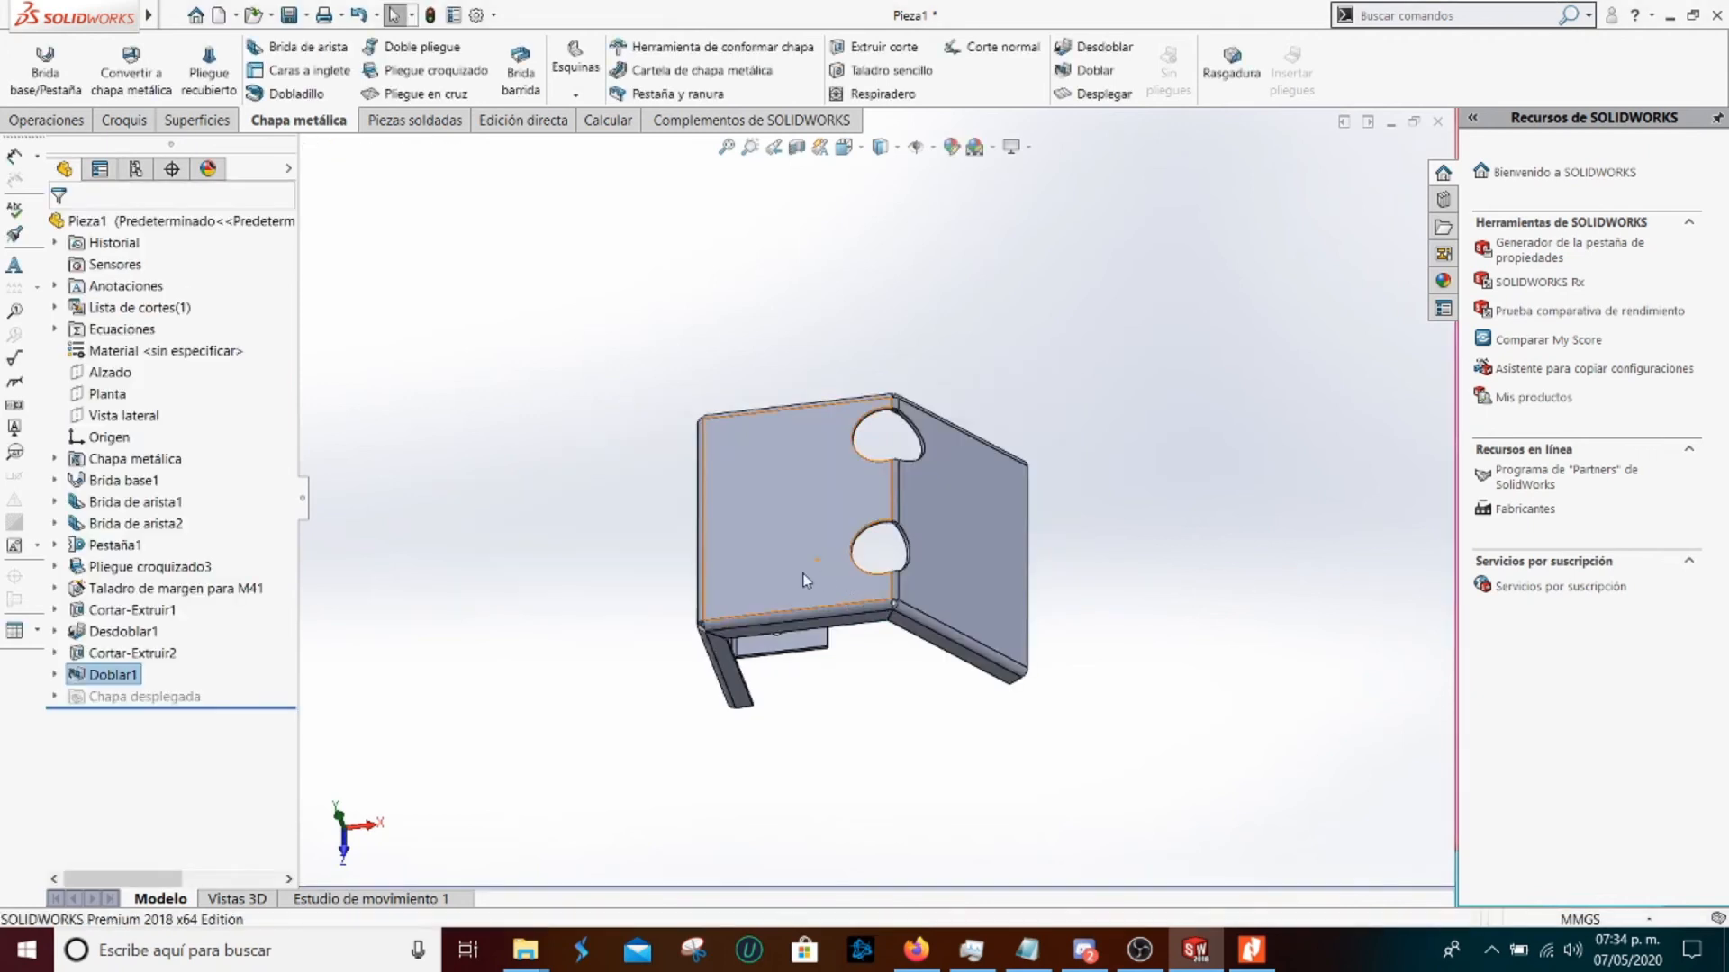
Inspect the two holes on the folded part, compare their shapes in the flat pattern, and restore the folded state
{"action": "middle_click_drag", "start_coordinate": [857, 588], "coordinate": [885, 564]}
{"action": "scroll", "coordinate": [875, 598], "scroll_direction": "down", "scroll_amount": 3}
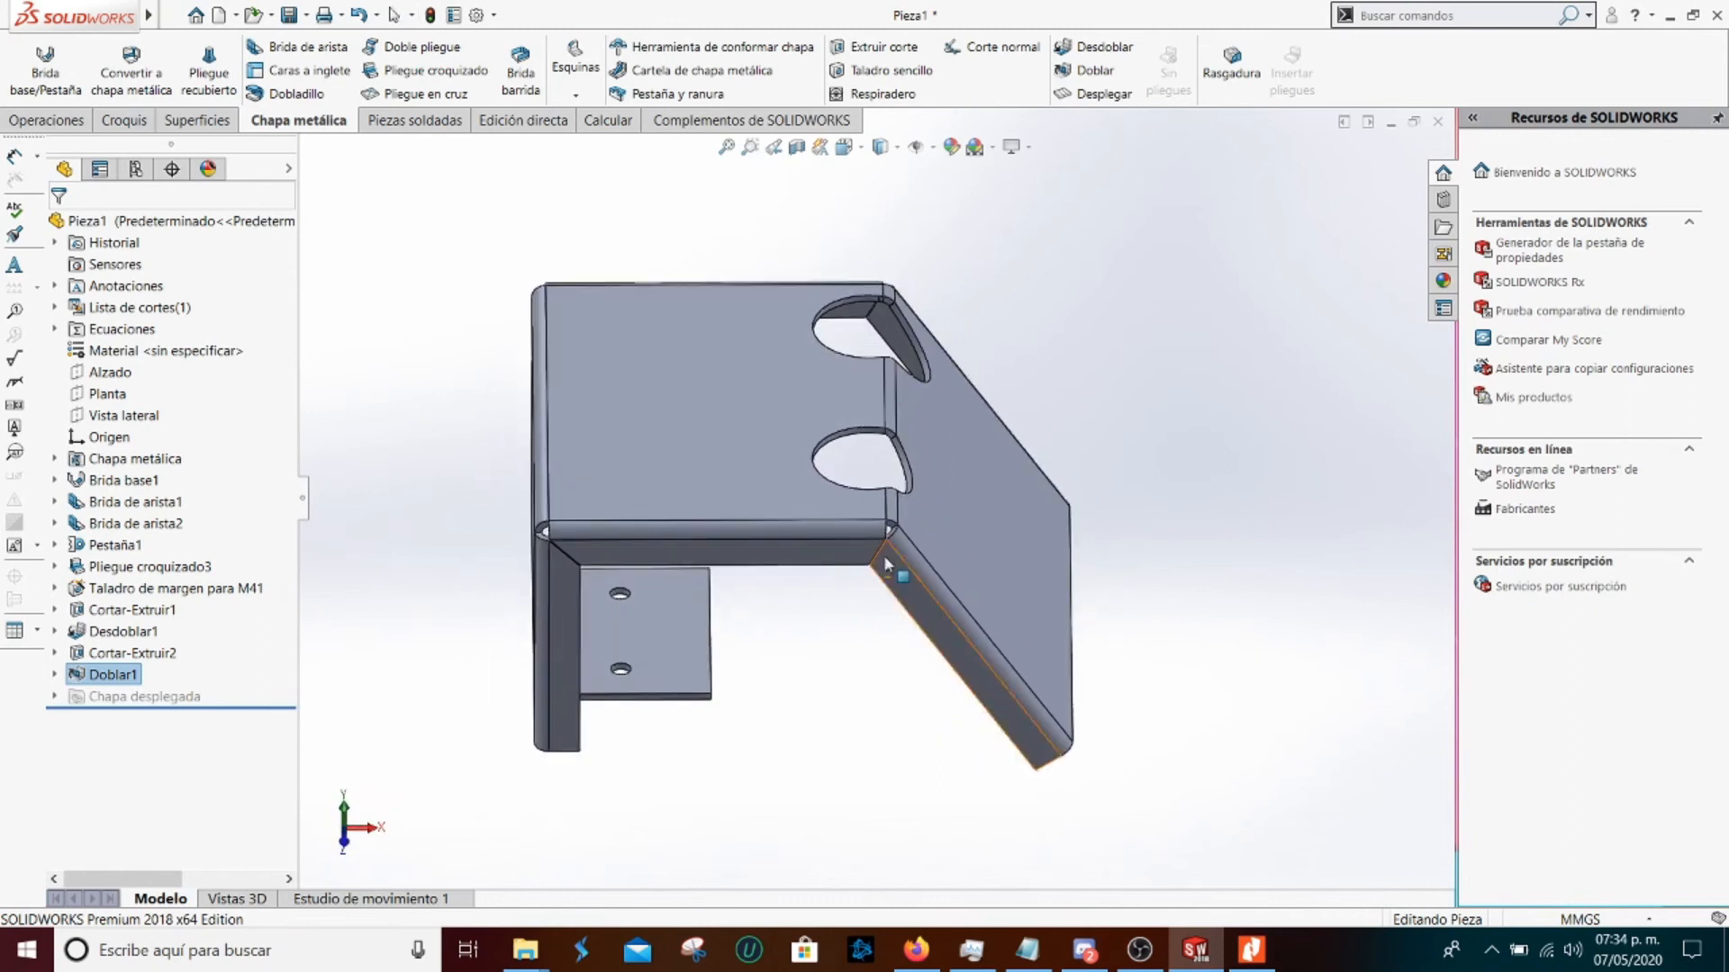
{"action": "left_click", "coordinate": [1095, 94]}
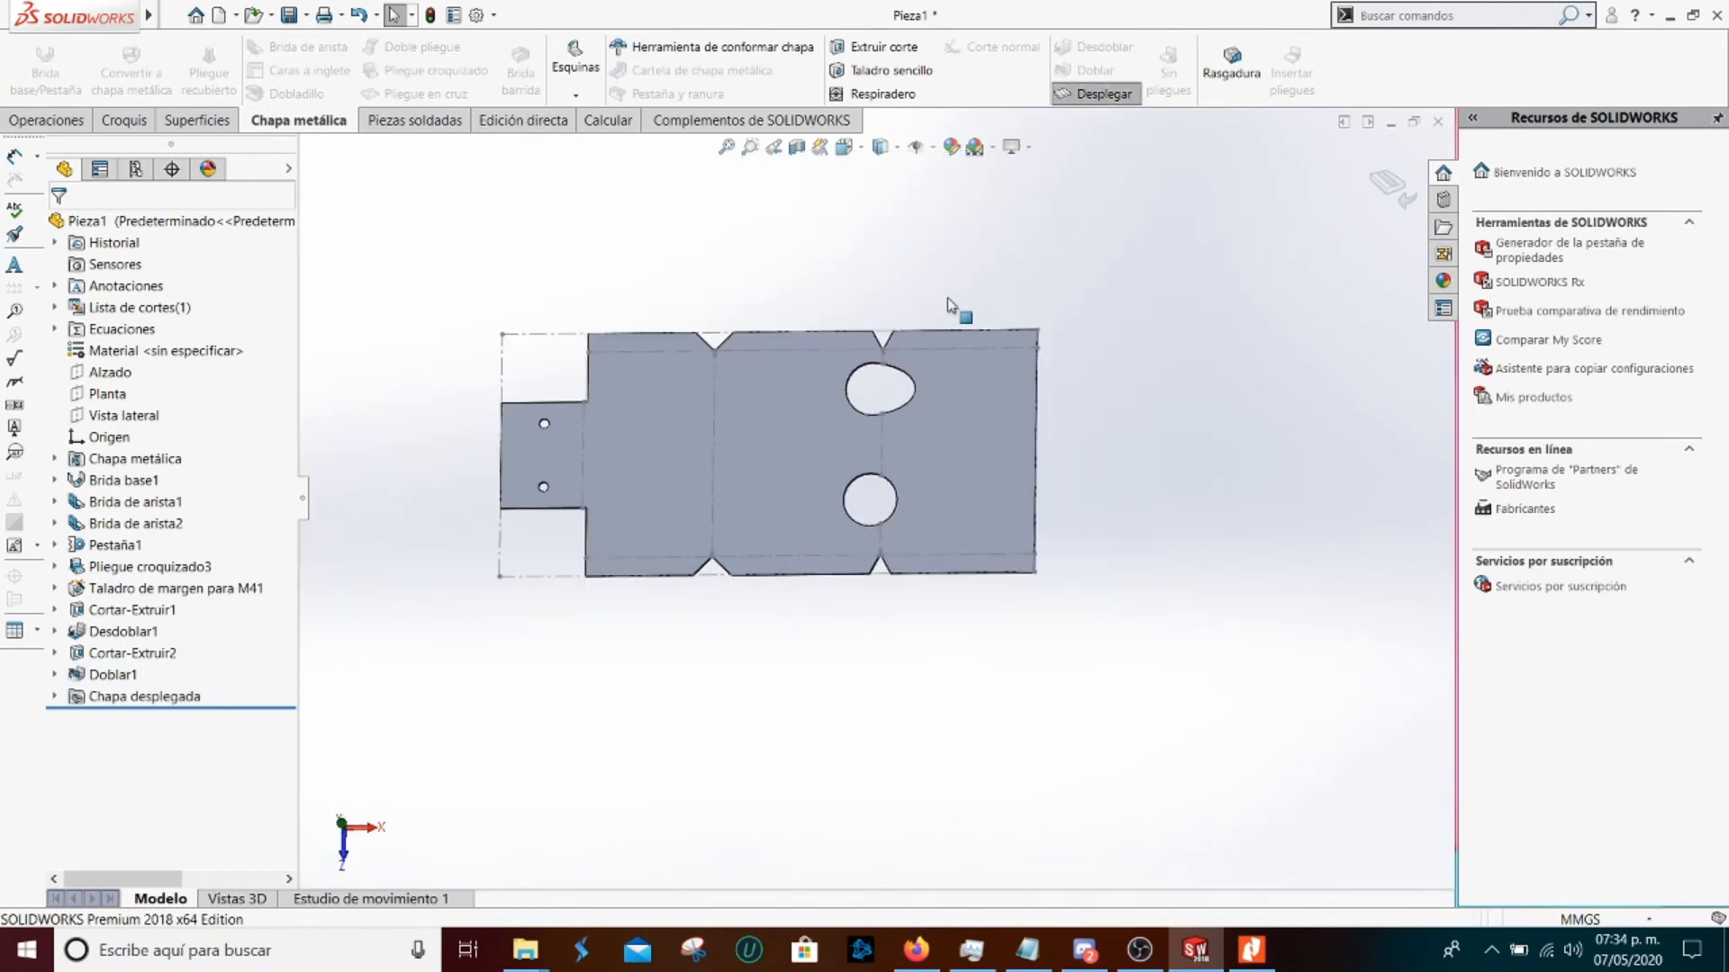
{"action": "scroll", "coordinate": [752, 470], "scroll_direction": "down", "scroll_amount": 3}
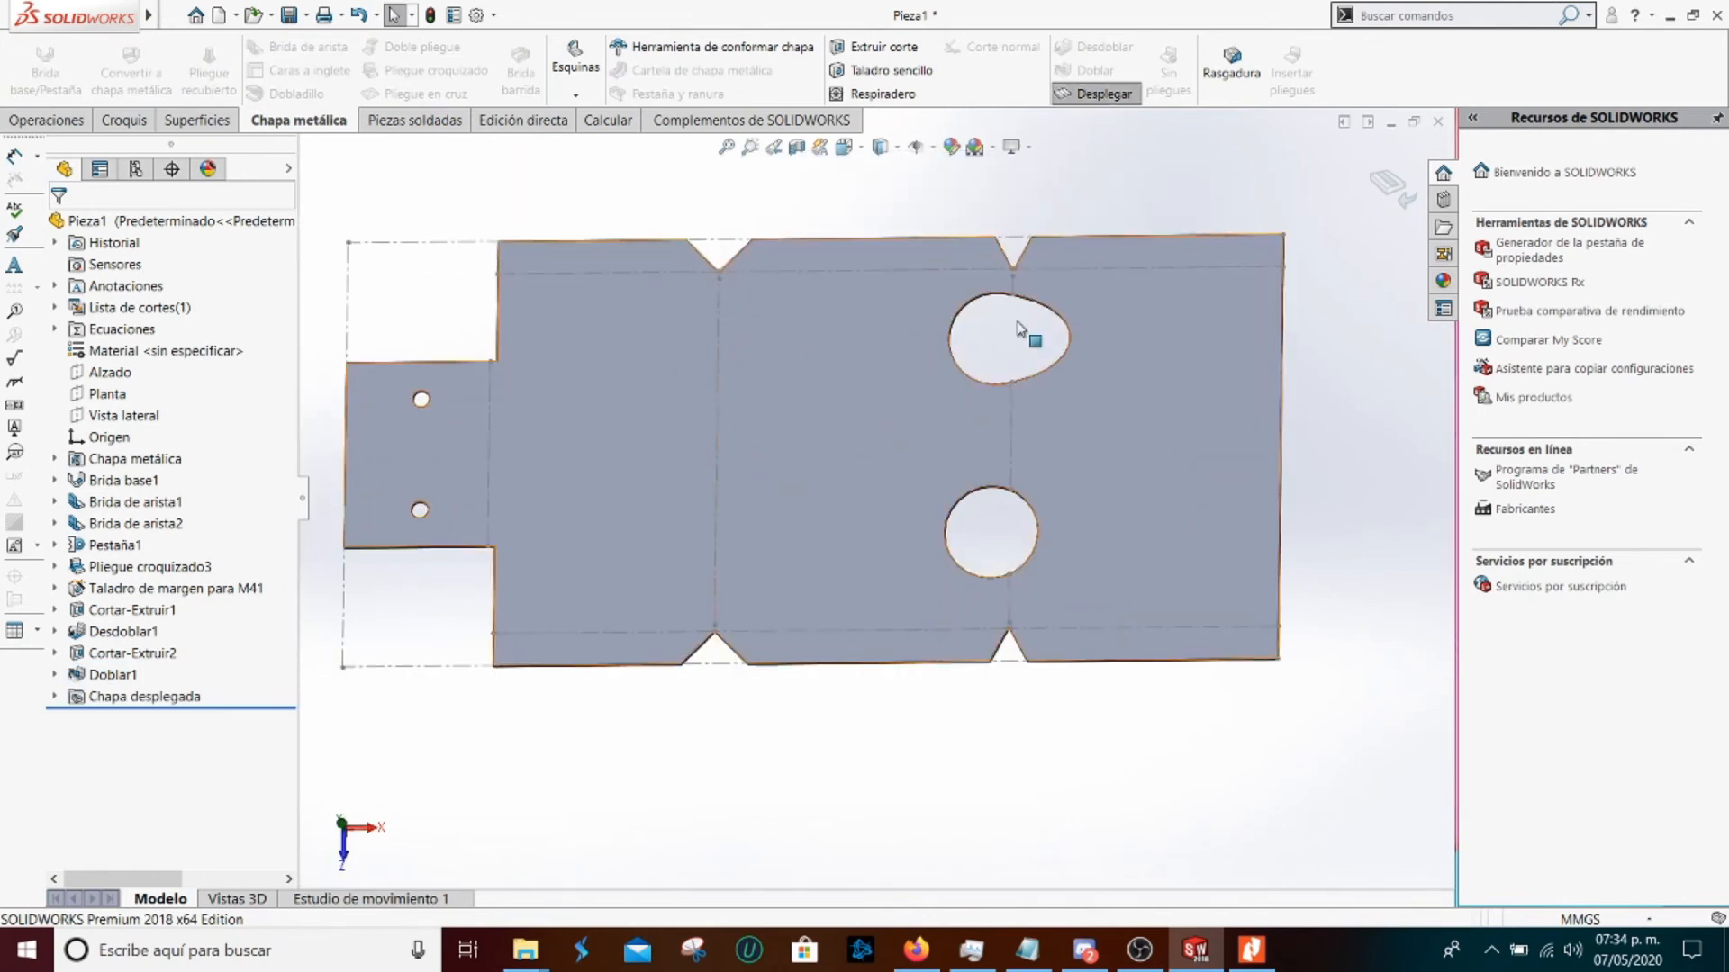
{"action": "scroll", "coordinate": [1026, 335], "scroll_direction": "down", "scroll_amount": 2}
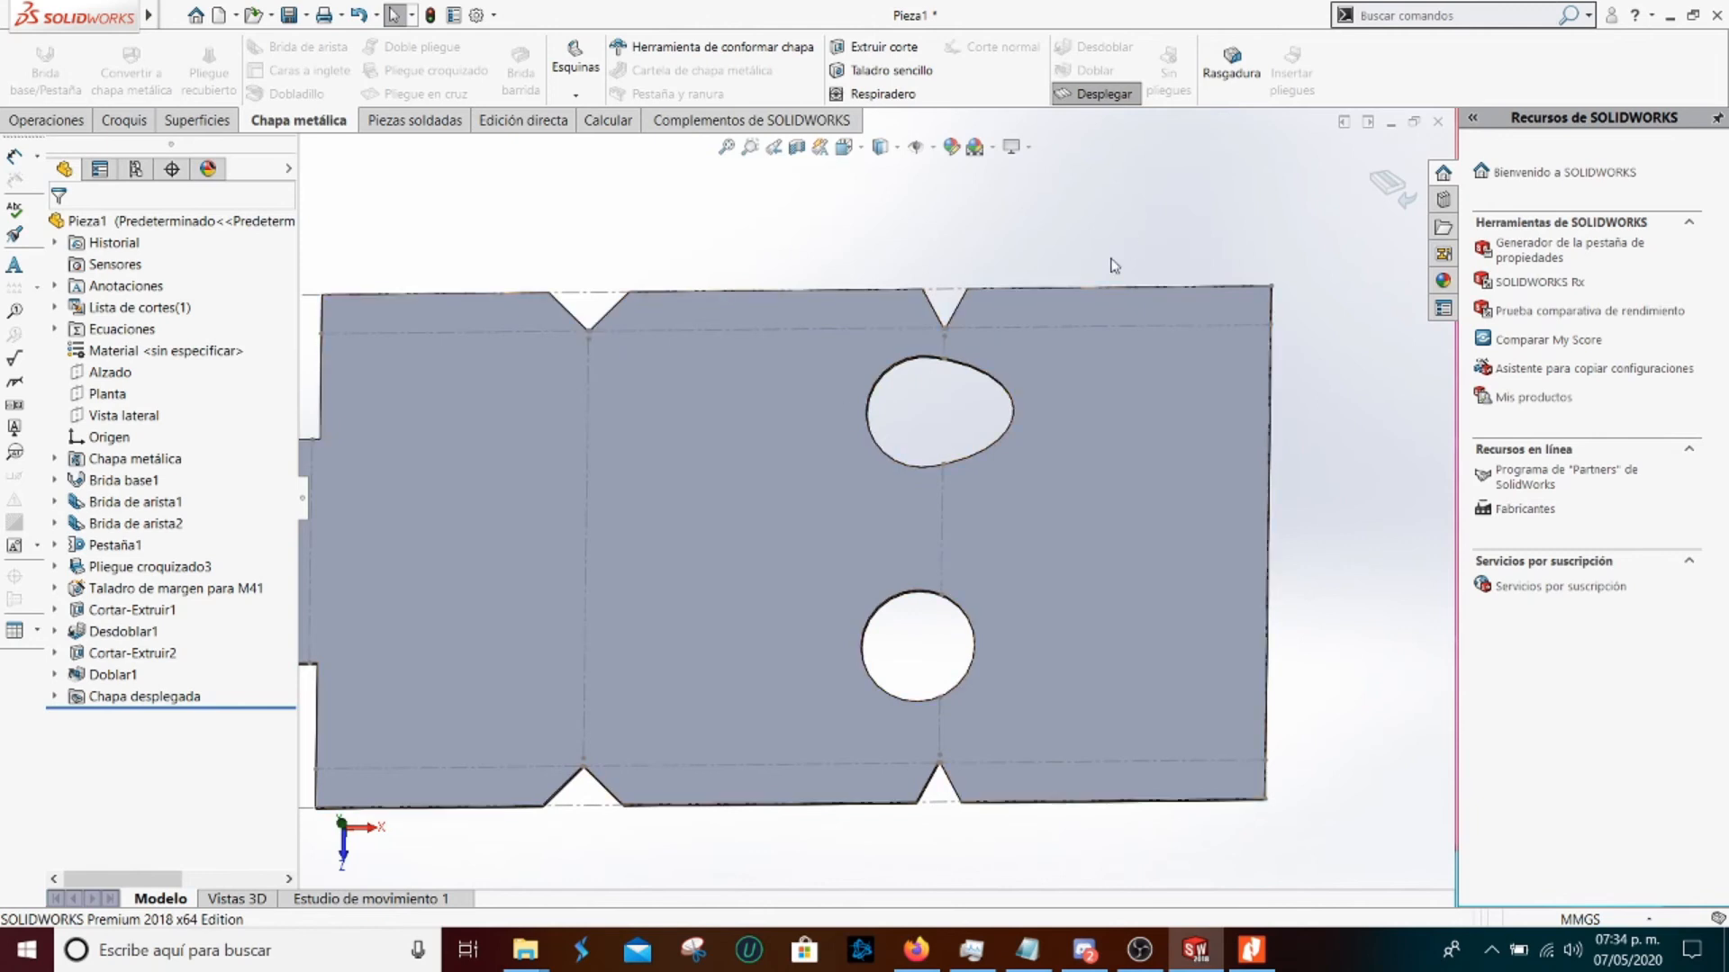
{"action": "scroll", "coordinate": [1039, 322], "scroll_direction": "up", "scroll_amount": 3}
{"action": "left_click", "coordinate": [1105, 96]}
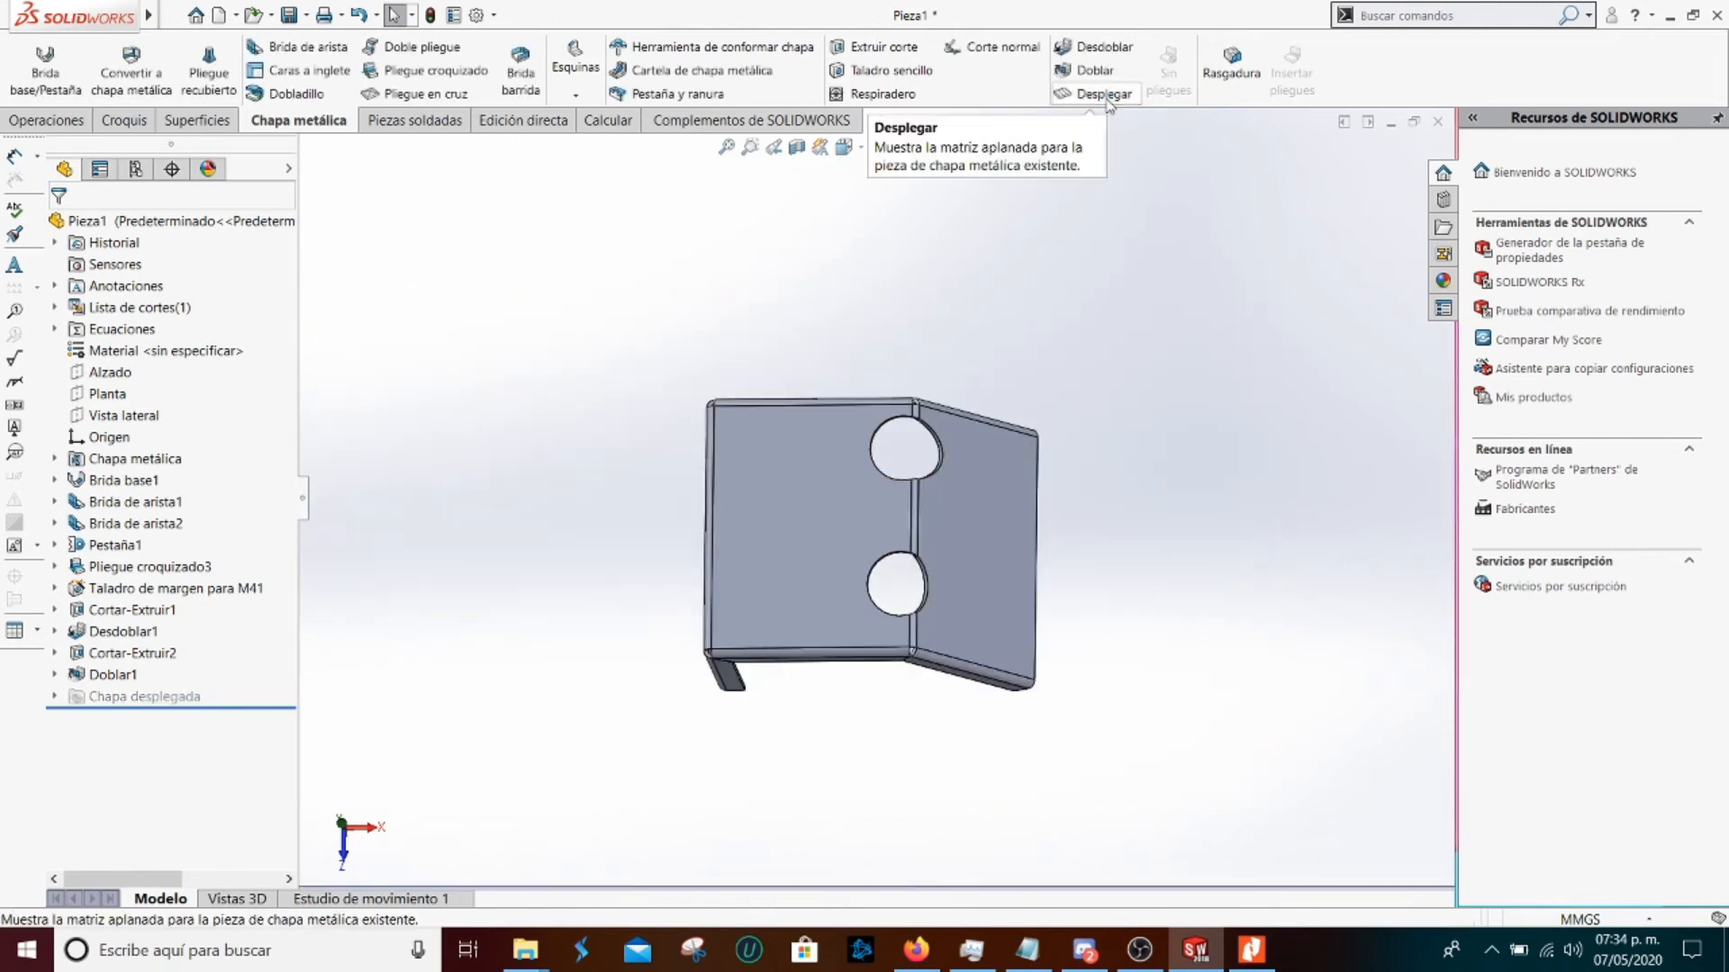
Switch to the PDF manual, maximize it and read page 70's comparison of holes made in the 3D and unfolded views
{"action": "left_click", "coordinate": [1251, 950]}
{"action": "scroll", "coordinate": [575, 474], "scroll_direction": "down", "scroll_amount": 10}
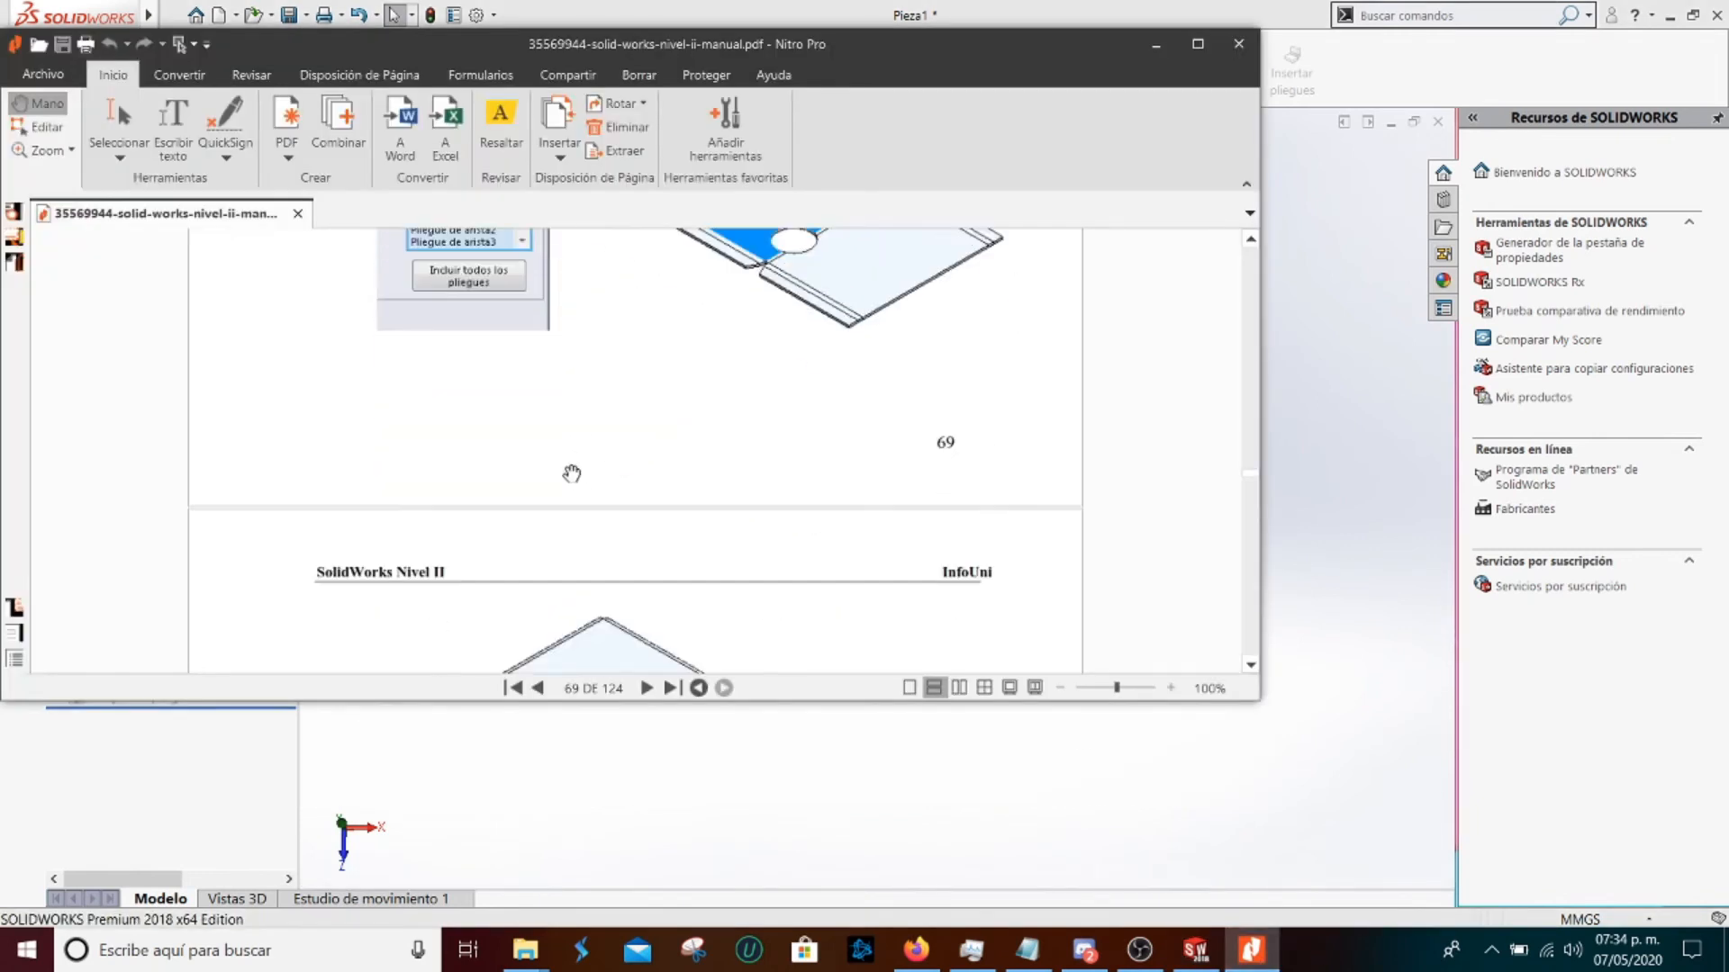
{"action": "scroll", "coordinate": [580, 480], "scroll_direction": "down", "scroll_amount": 10}
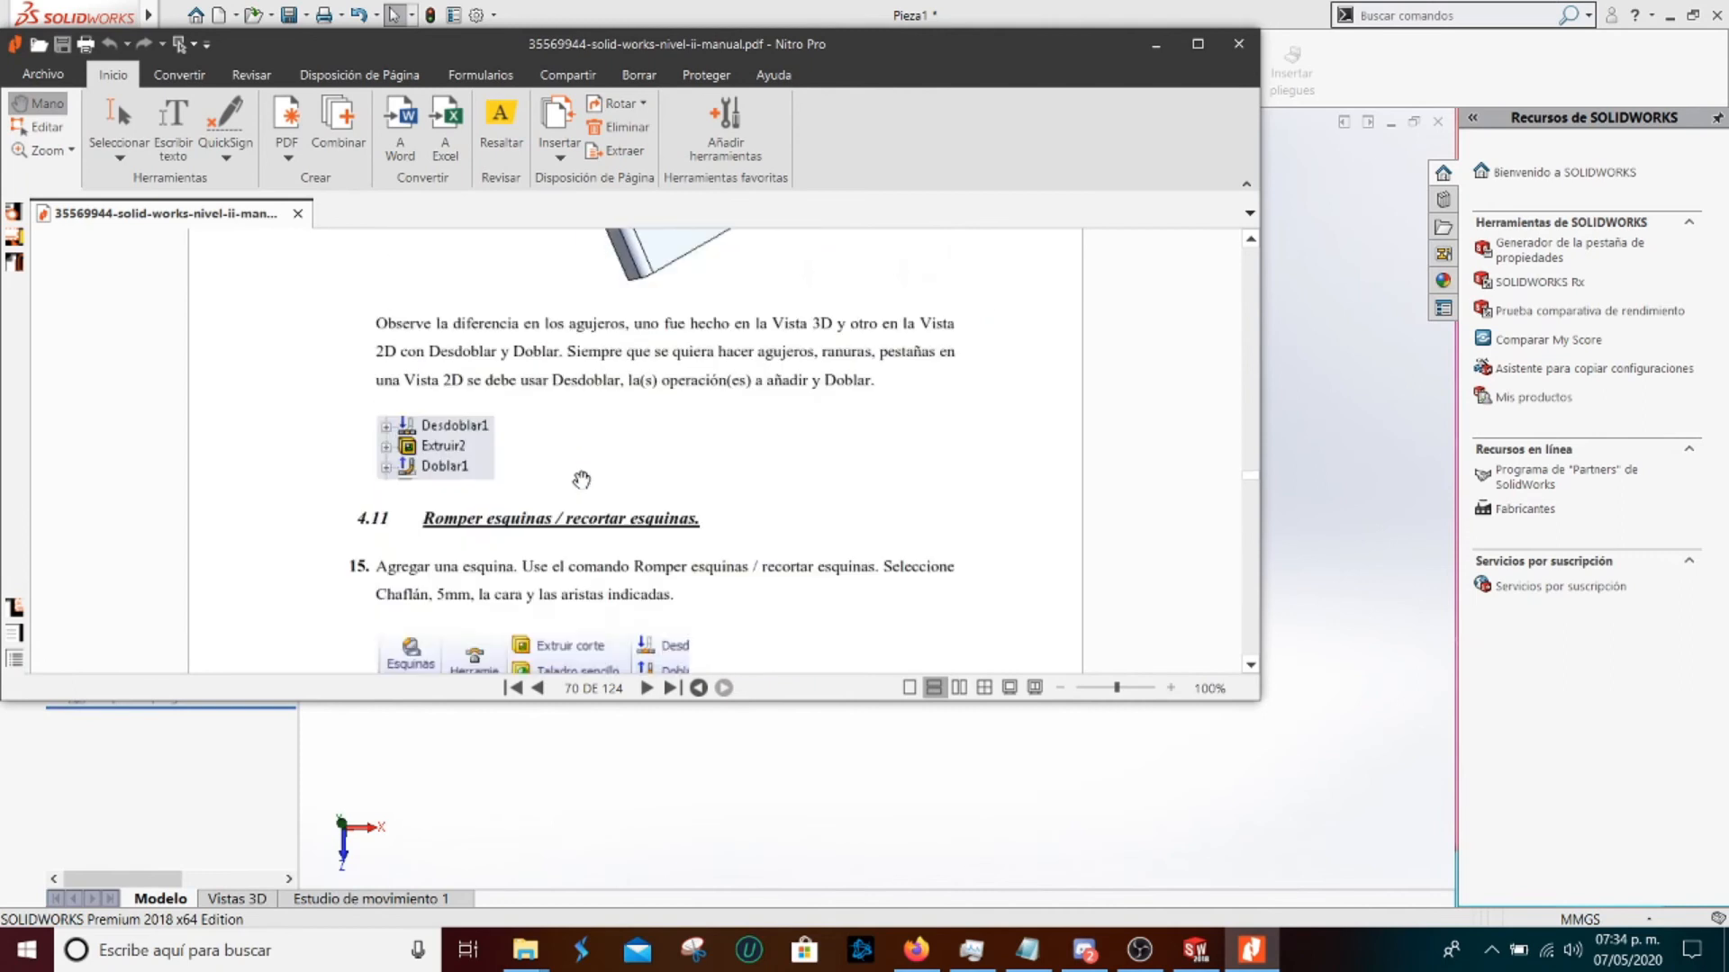
{"action": "scroll", "coordinate": [583, 480], "scroll_direction": "down", "scroll_amount": 10}
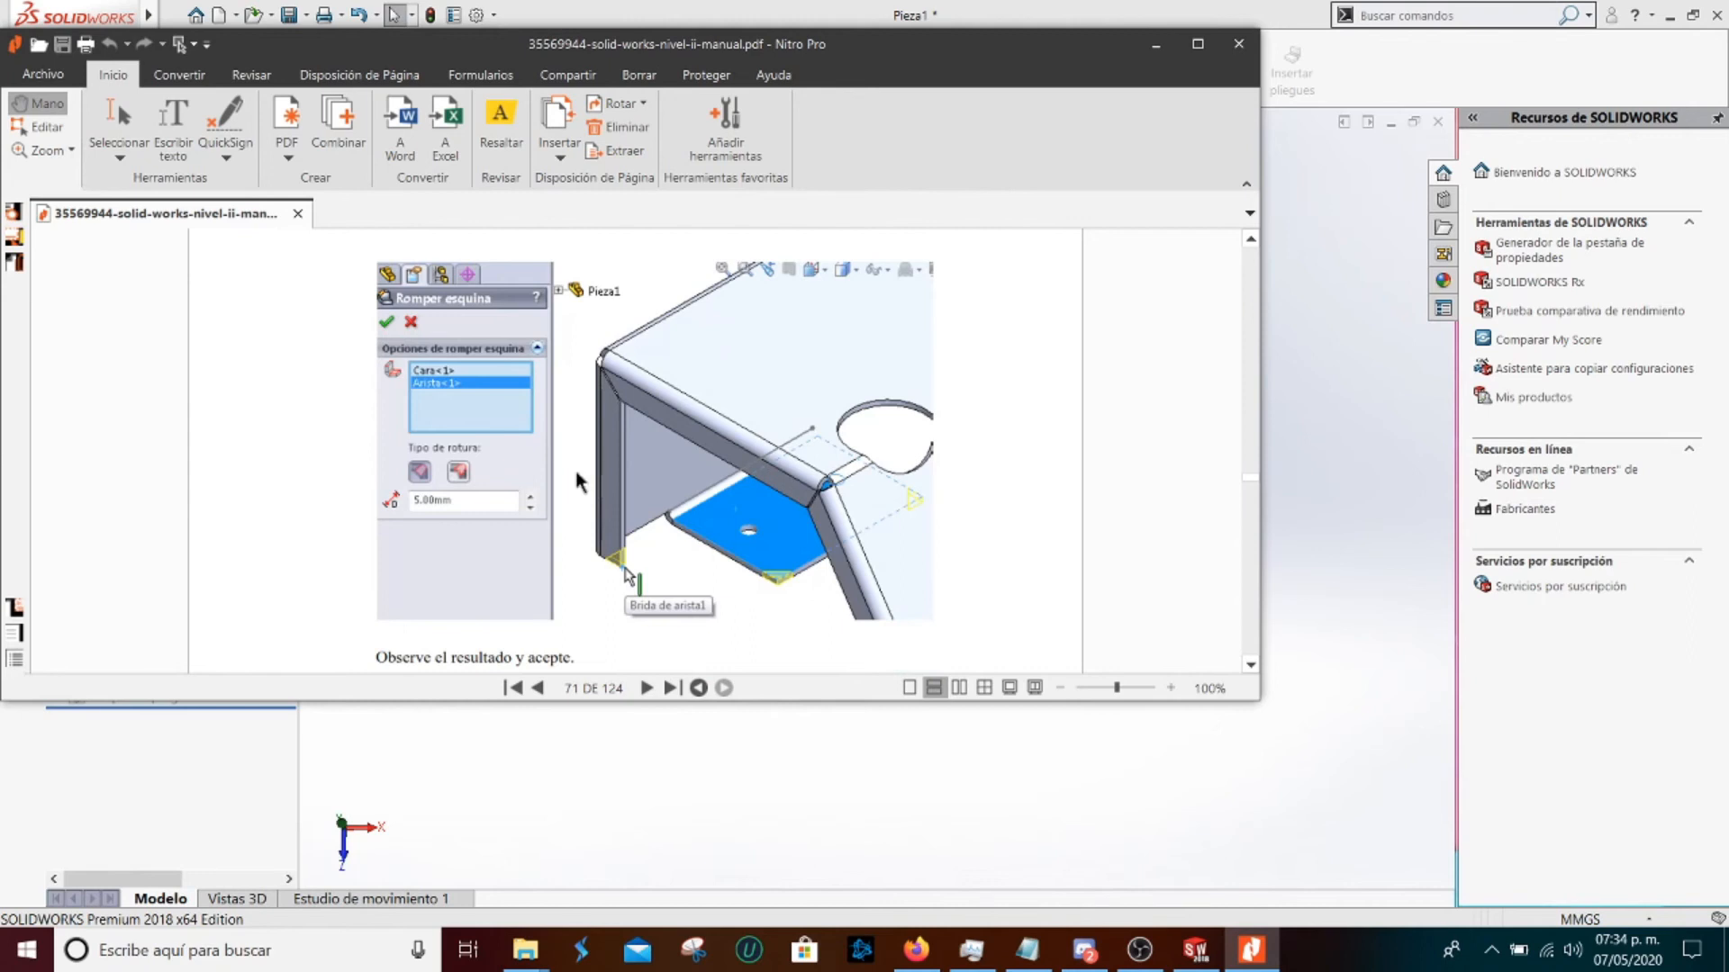
{"action": "scroll", "coordinate": [575, 472], "scroll_direction": "up", "scroll_amount": 10}
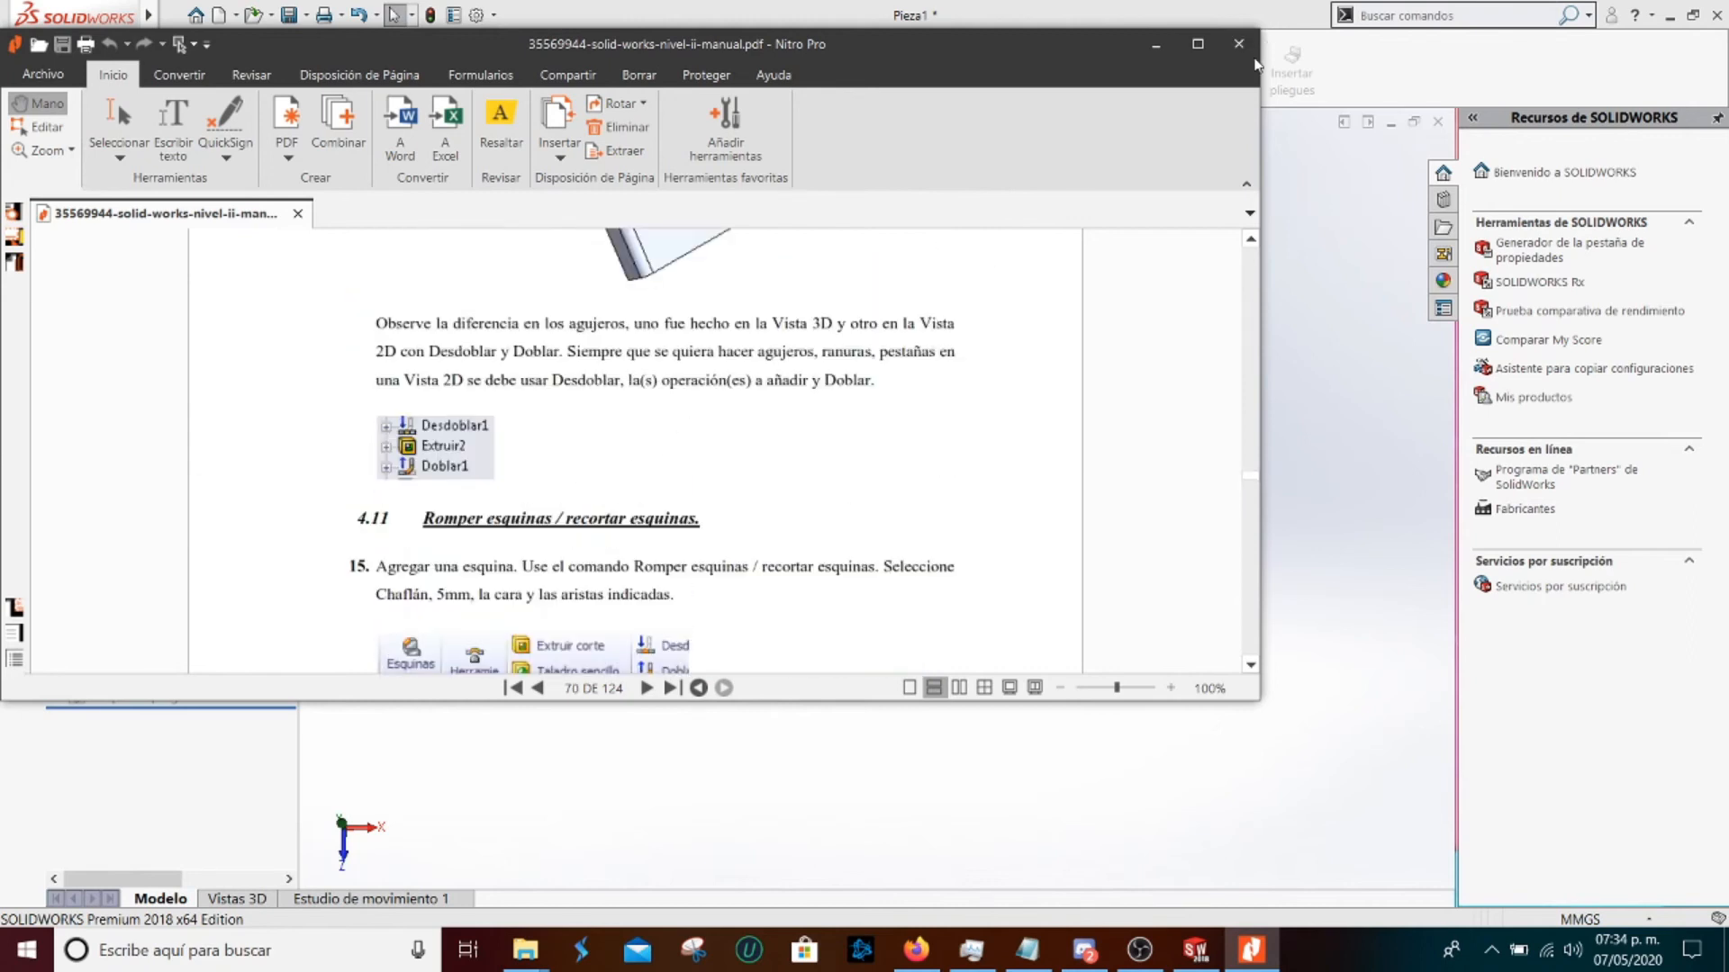
{"action": "left_click", "coordinate": [1198, 43]}
{"action": "scroll", "coordinate": [905, 586], "scroll_direction": "up", "scroll_amount": 8}
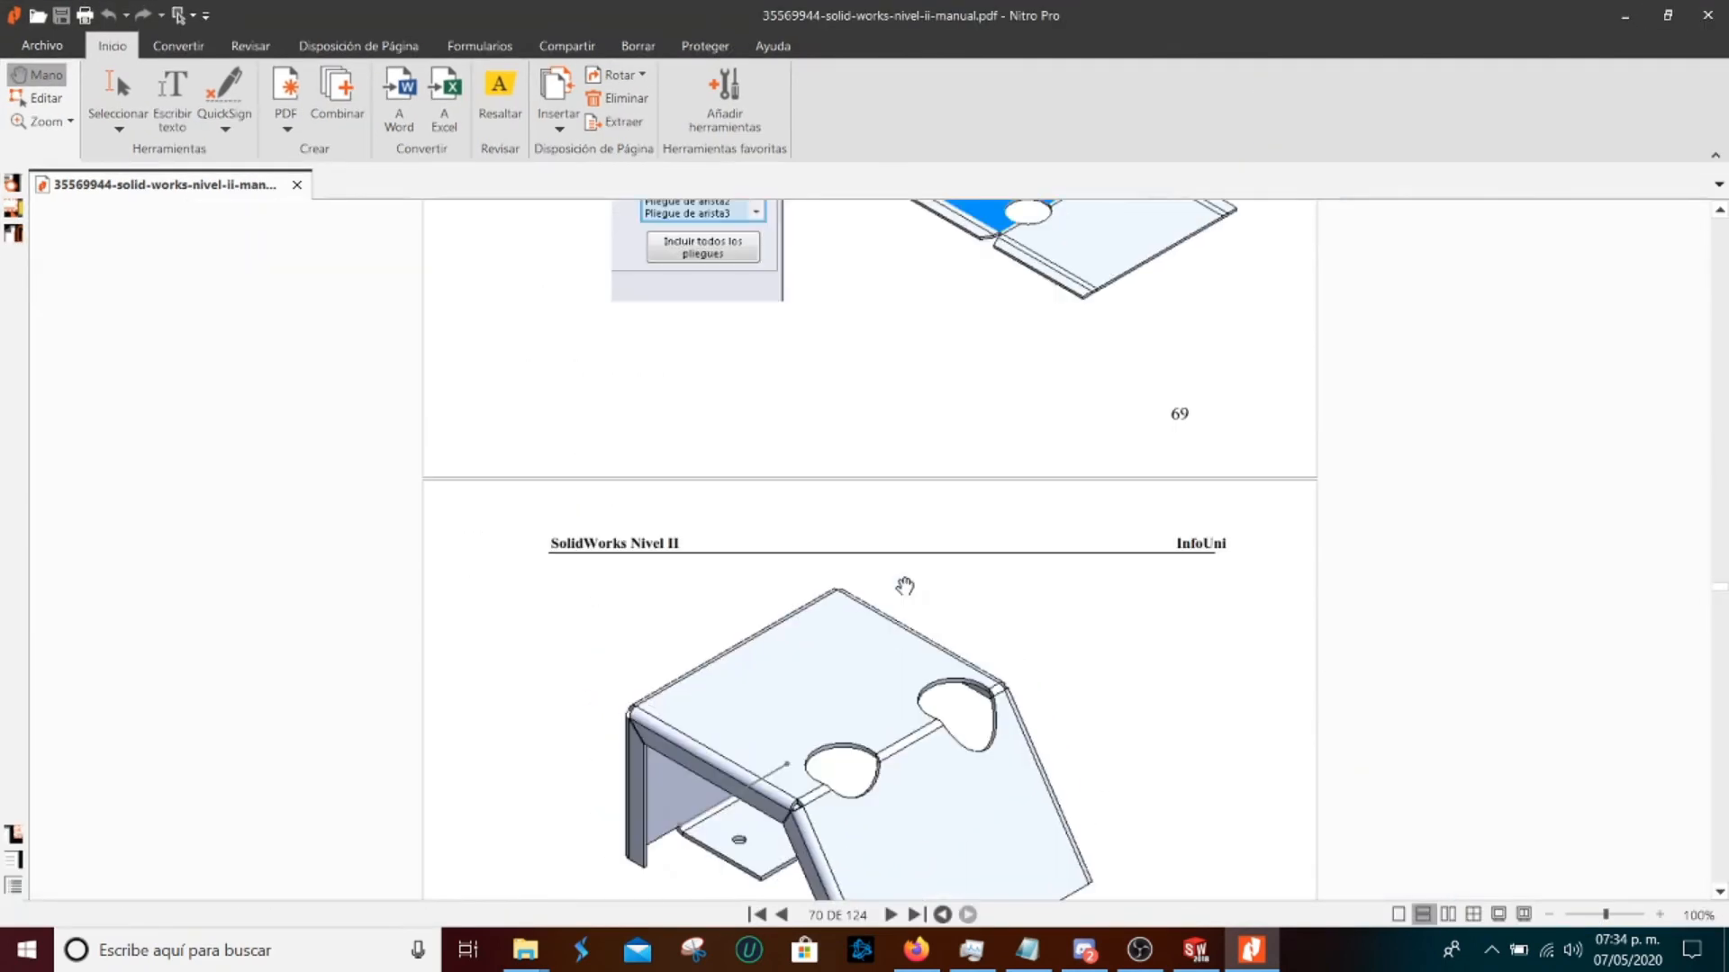
{"action": "scroll", "coordinate": [905, 586], "scroll_direction": "down", "scroll_amount": 4}
{"action": "scroll", "coordinate": [901, 587], "scroll_direction": "down", "scroll_amount": 3}
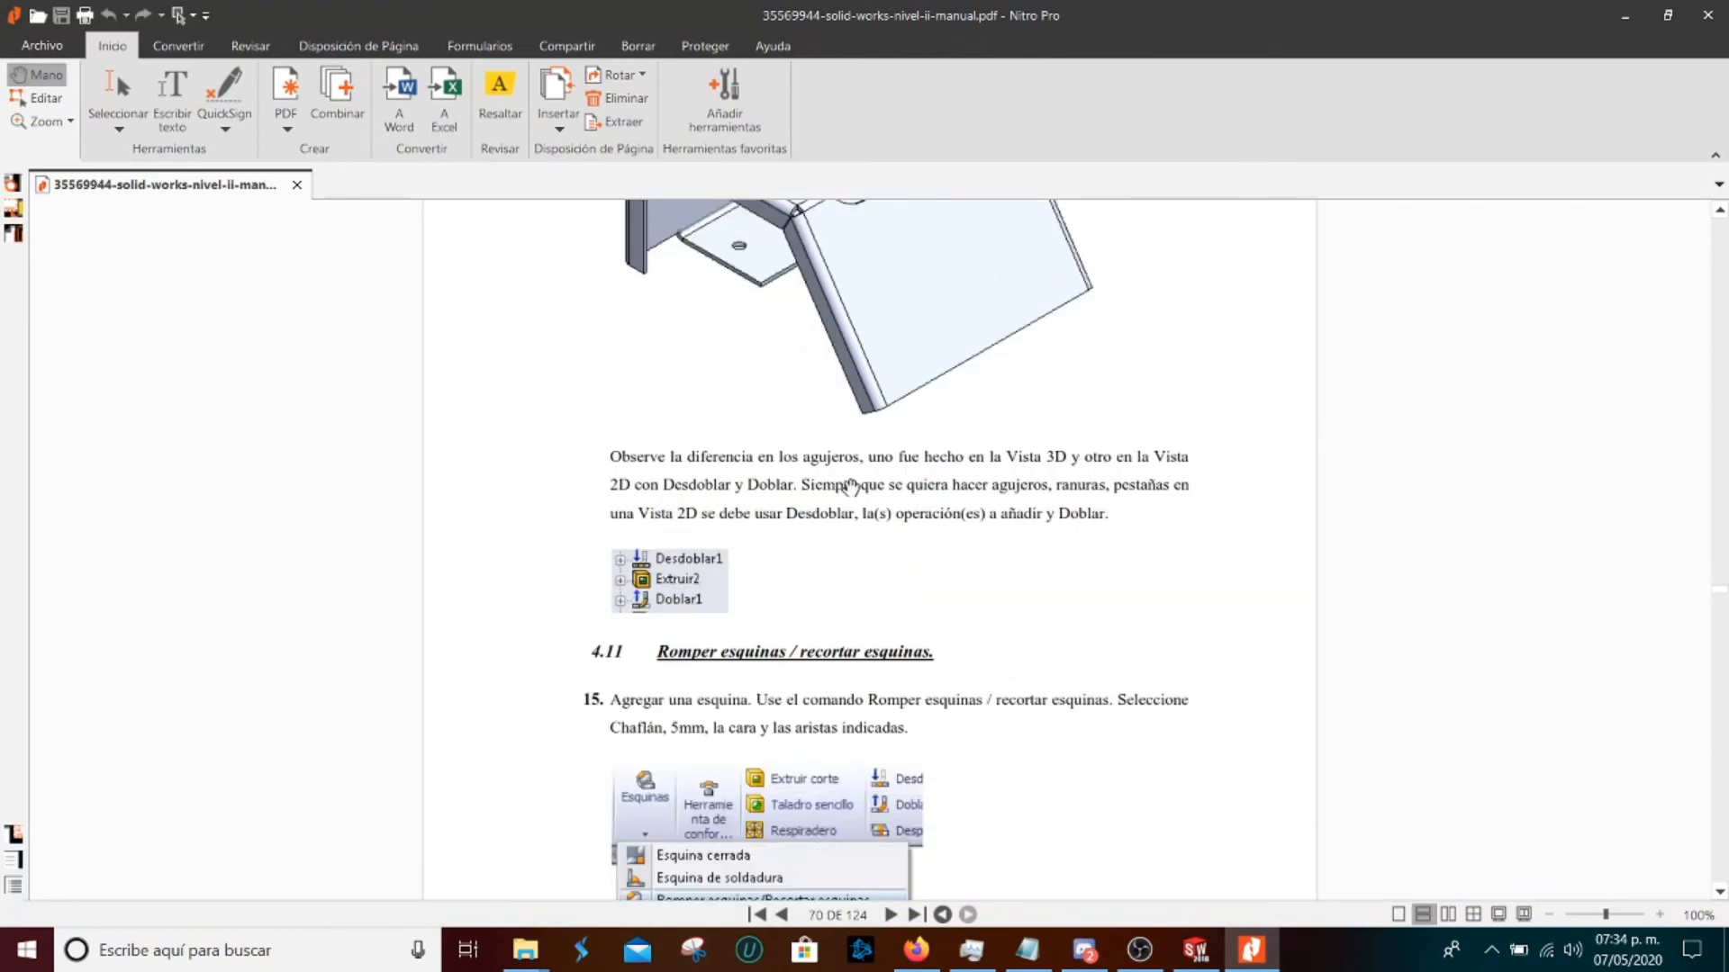
{"action": "scroll", "coordinate": [854, 480], "scroll_direction": "up", "scroll_amount": 3}
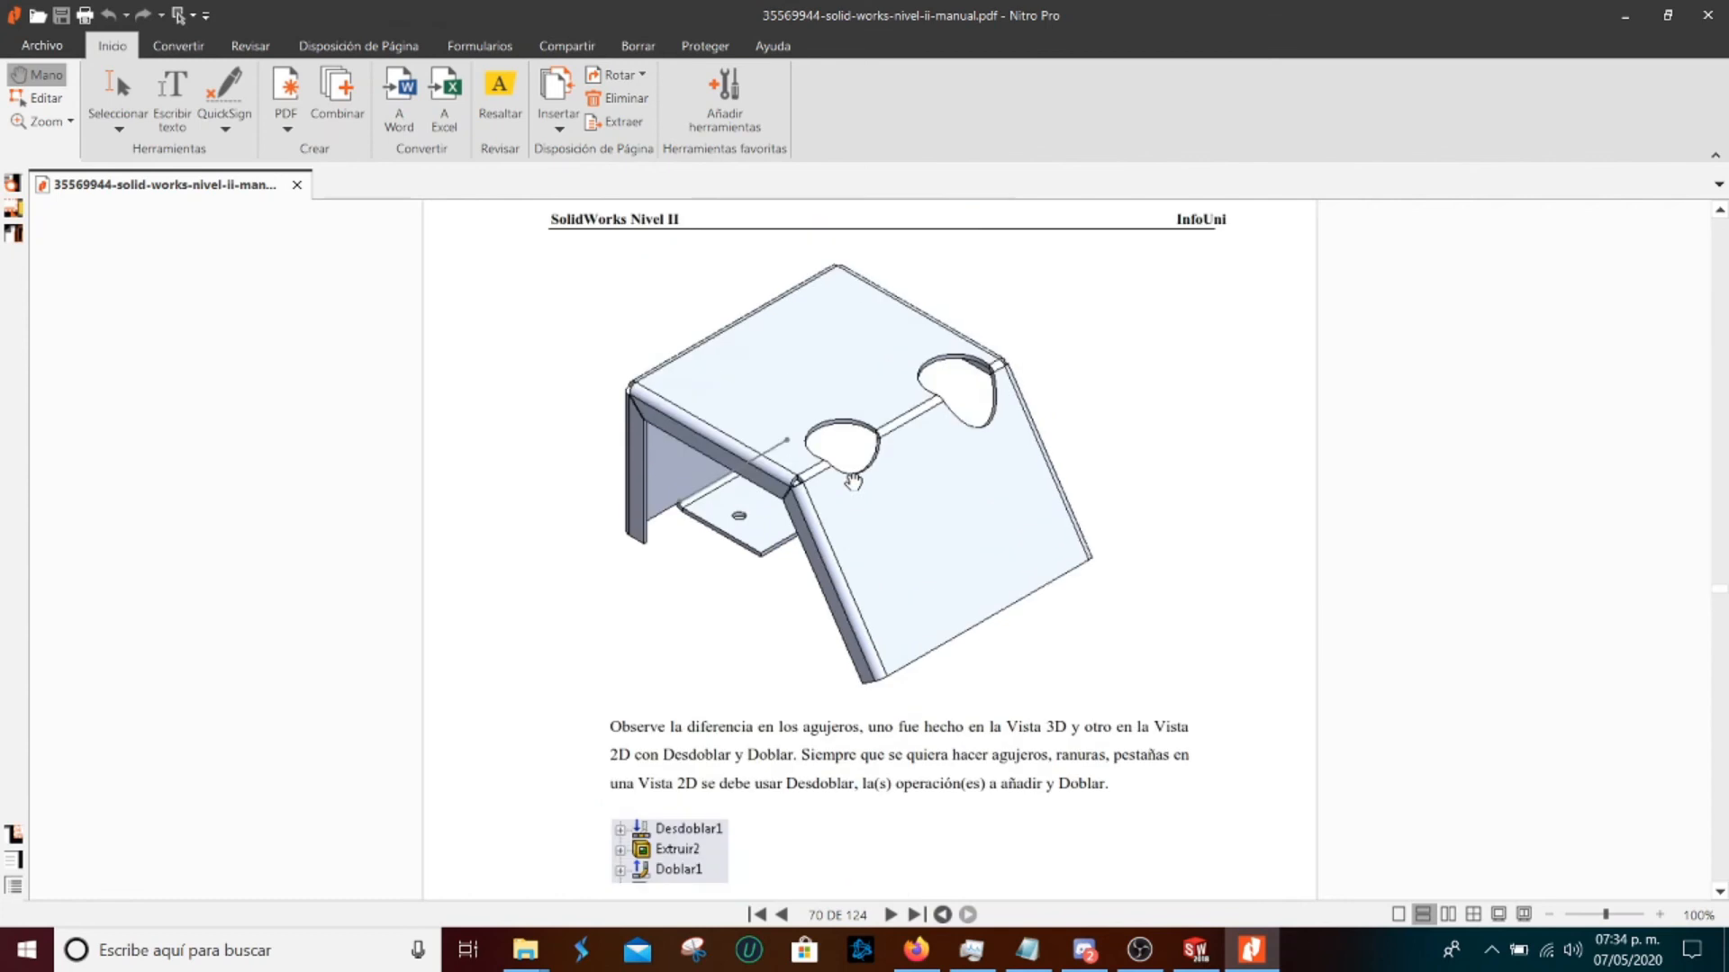
{"action": "scroll", "coordinate": [846, 495], "scroll_direction": "down", "scroll_amount": 2}
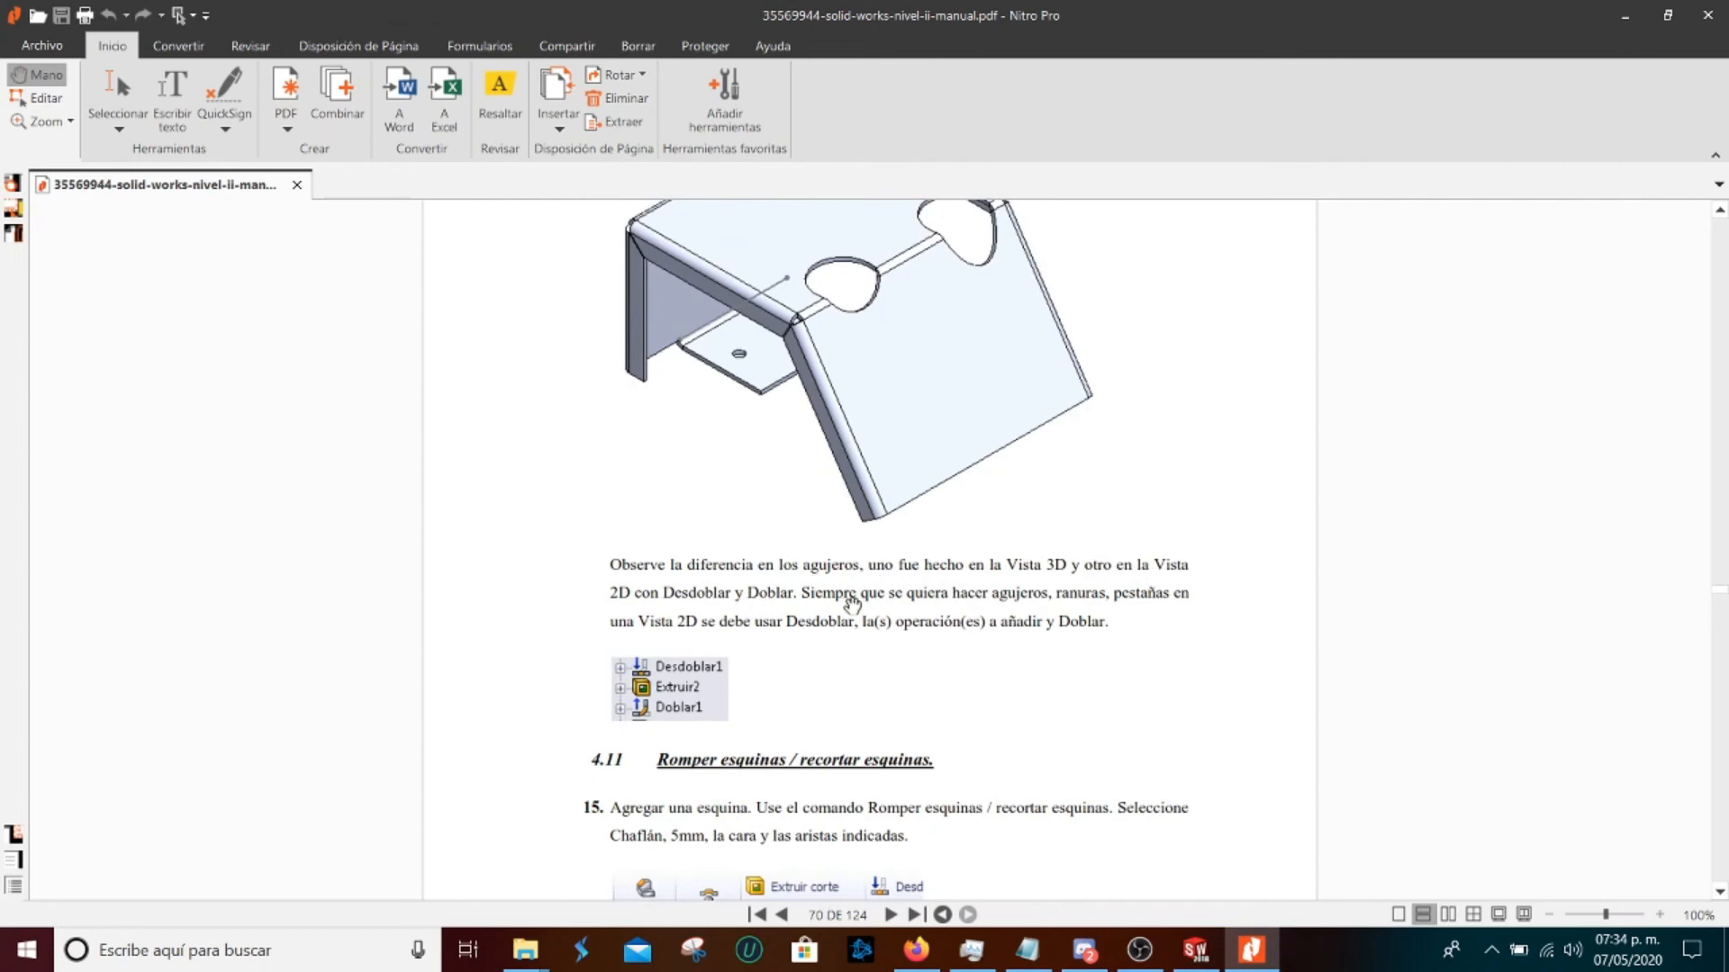
{"action": "scroll", "coordinate": [960, 494], "scroll_direction": "up", "scroll_amount": 1}
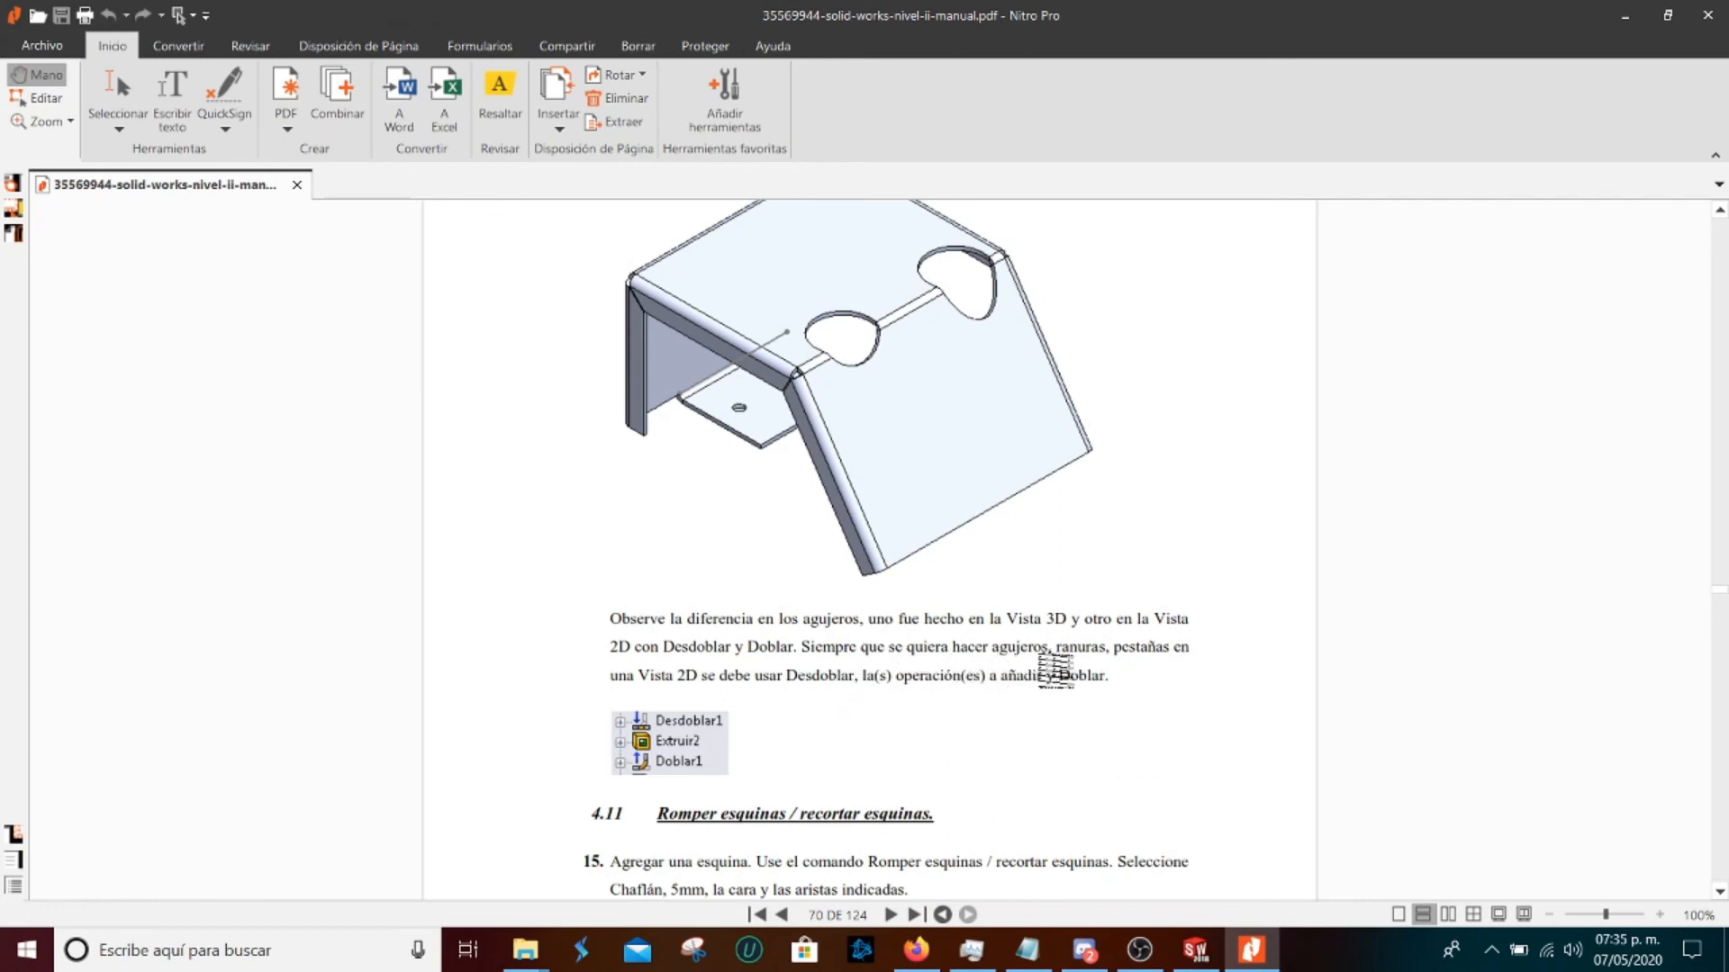
{"action": "scroll", "coordinate": [1117, 671], "scroll_direction": "down", "scroll_amount": 1}
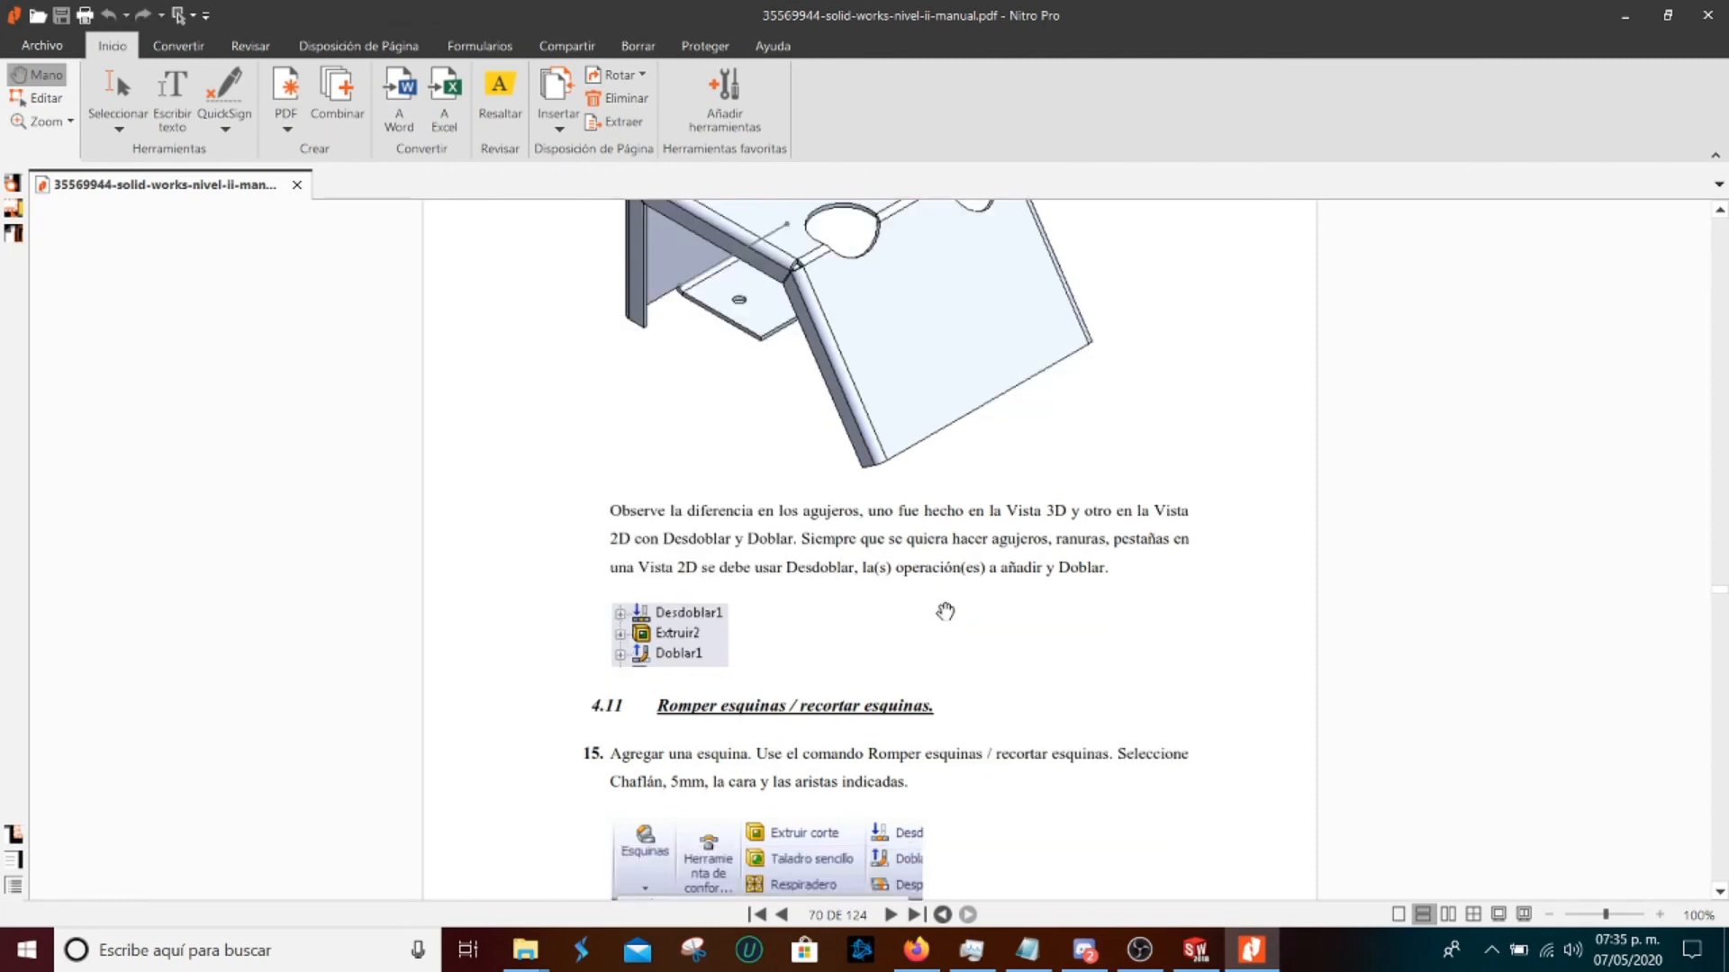
Read step 15 on the Romper esquinas / recortar esquinas command and examine the corner selections illustrated on page 71
{"action": "scroll", "coordinate": [944, 608], "scroll_direction": "down", "scroll_amount": 2}
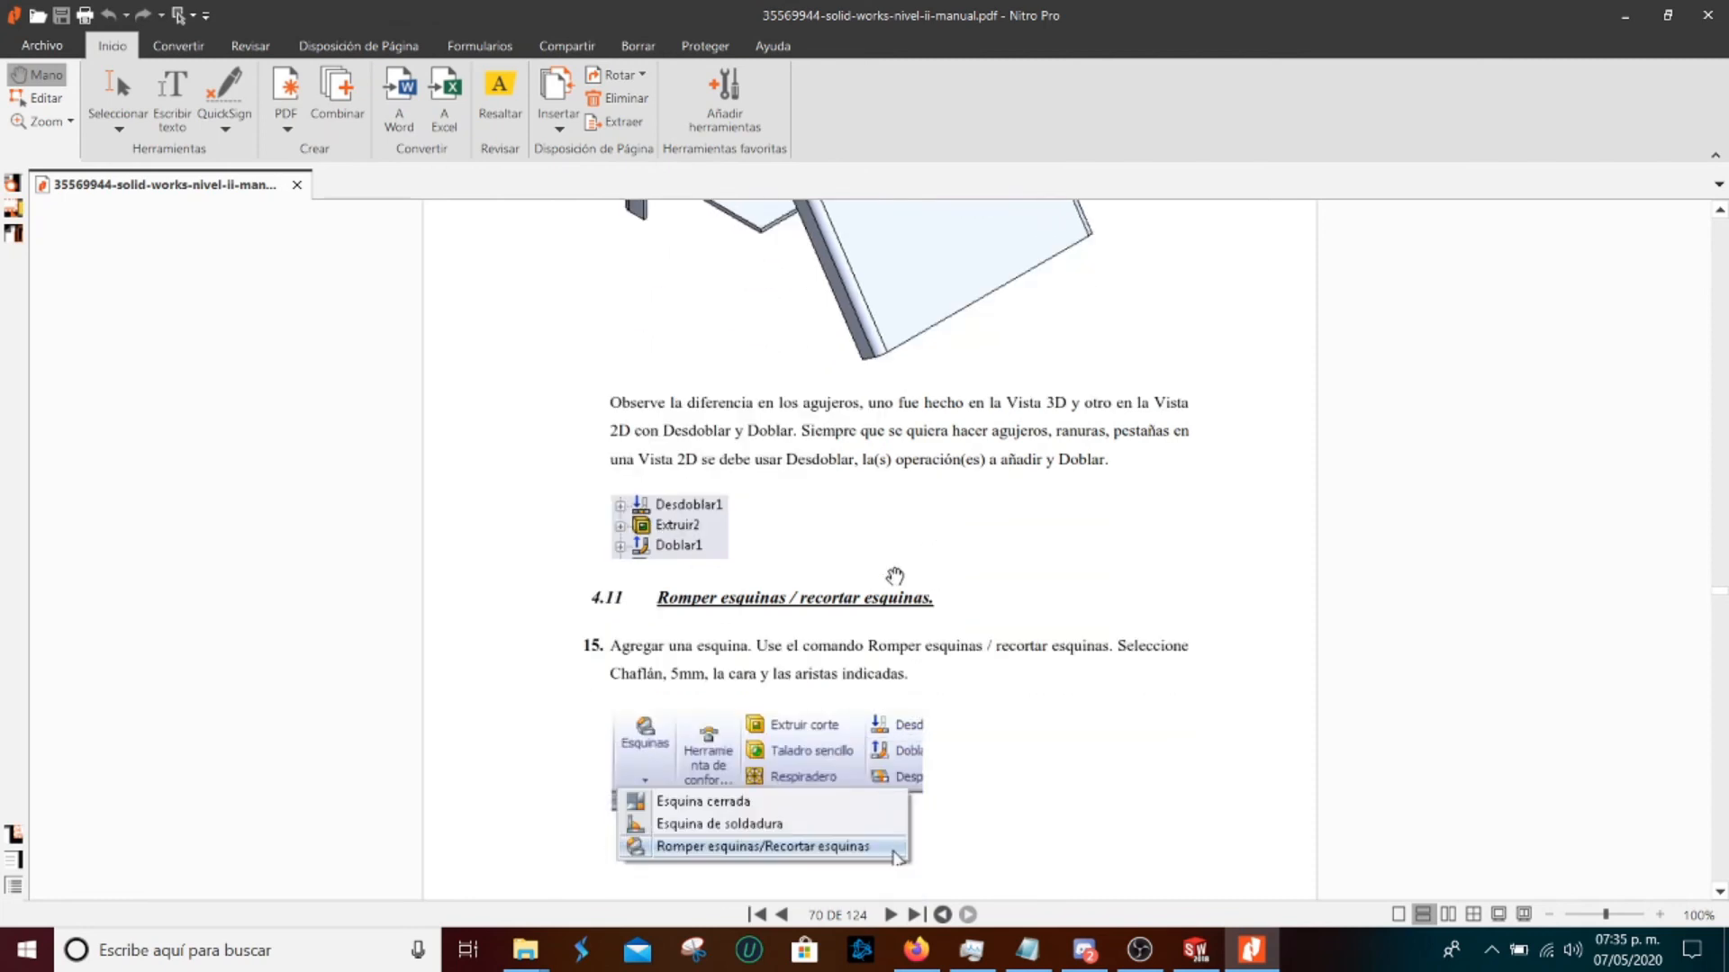
{"action": "scroll", "coordinate": [894, 576], "scroll_direction": "down", "scroll_amount": 4}
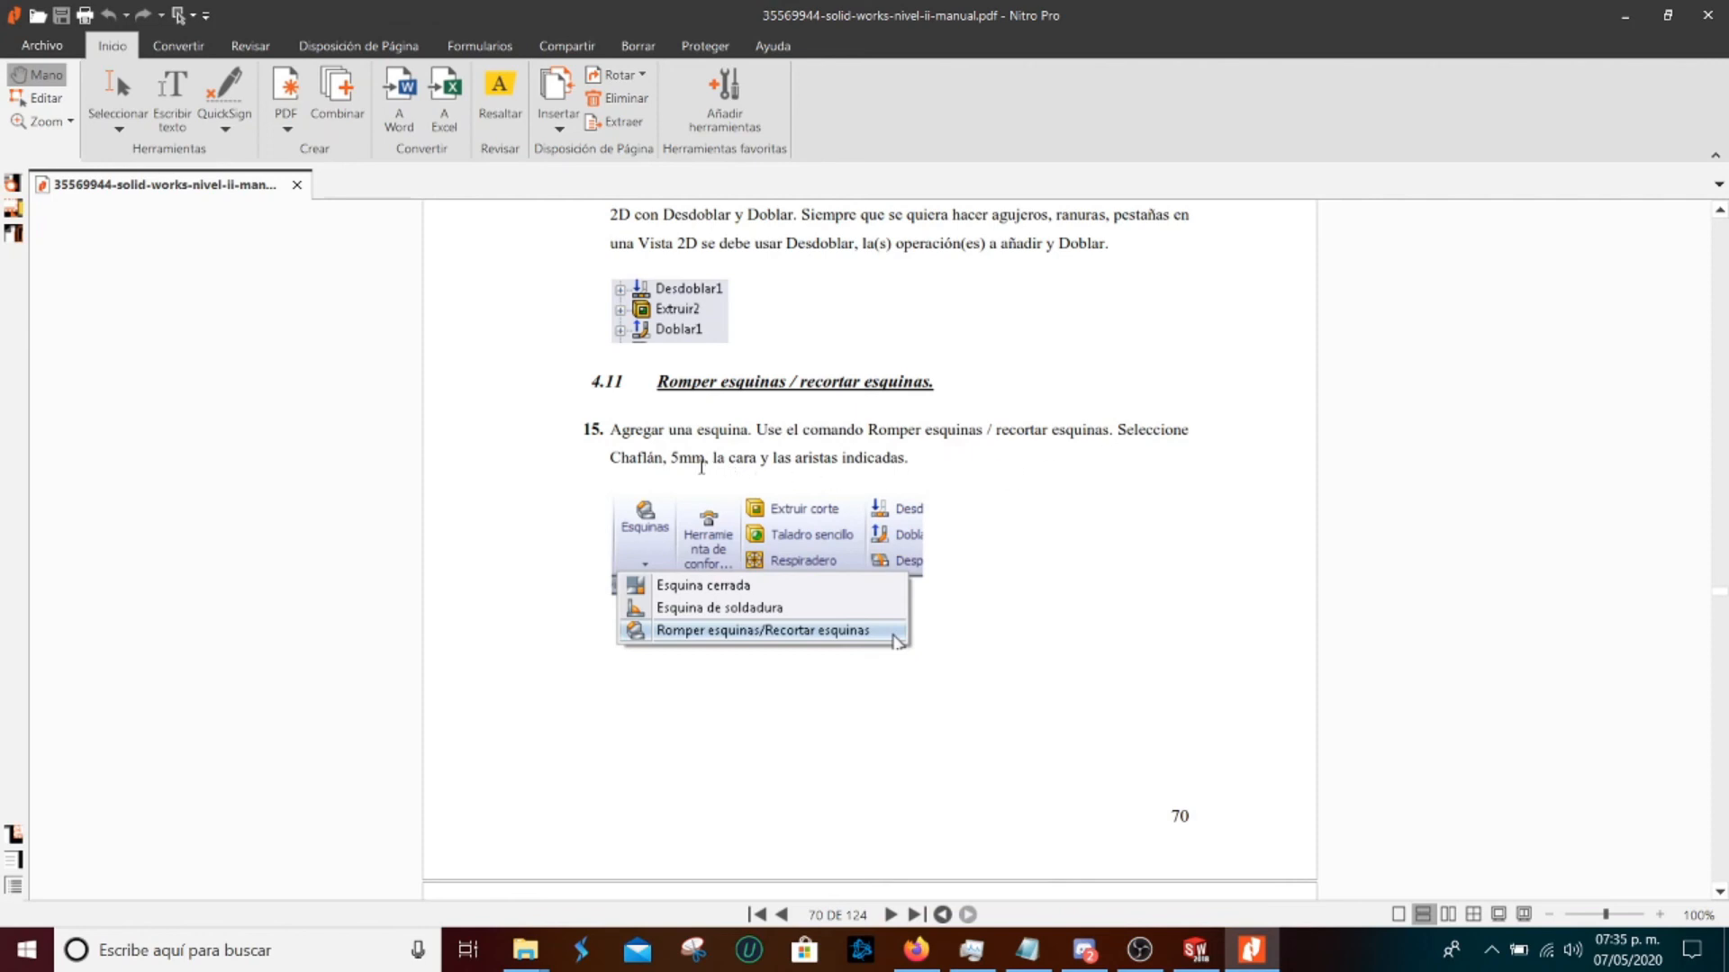
{"action": "scroll", "coordinate": [789, 524], "scroll_direction": "down", "scroll_amount": 7}
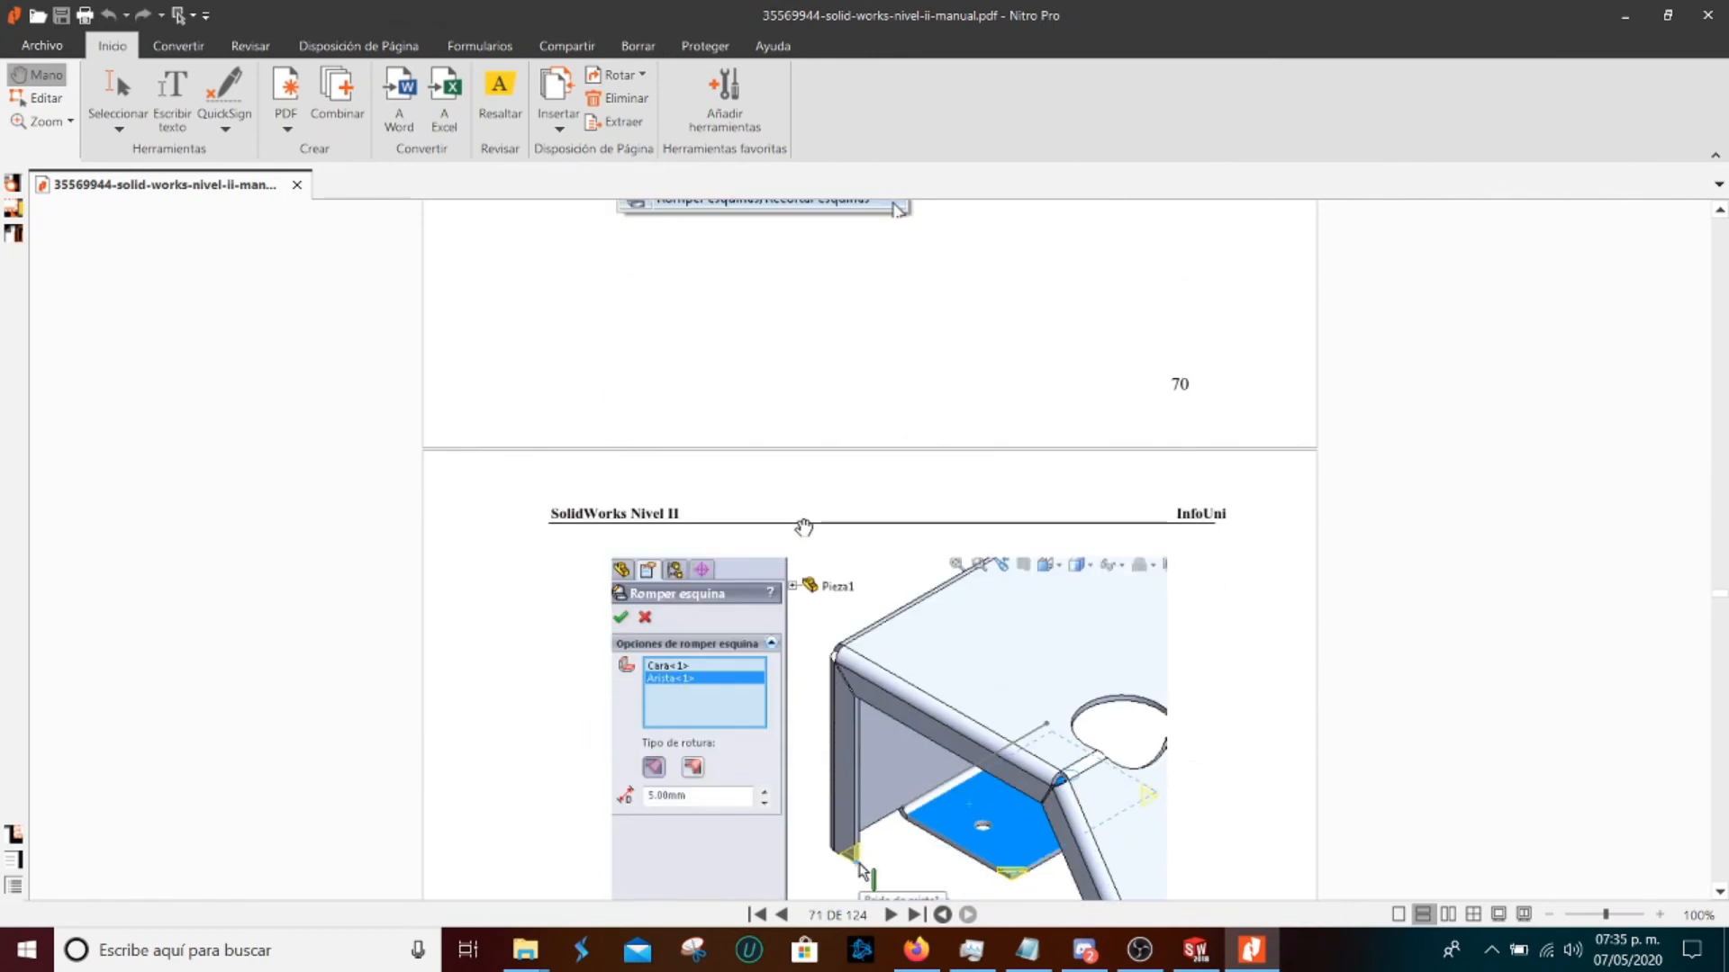
{"action": "scroll", "coordinate": [958, 455], "scroll_direction": "up", "scroll_amount": 2}
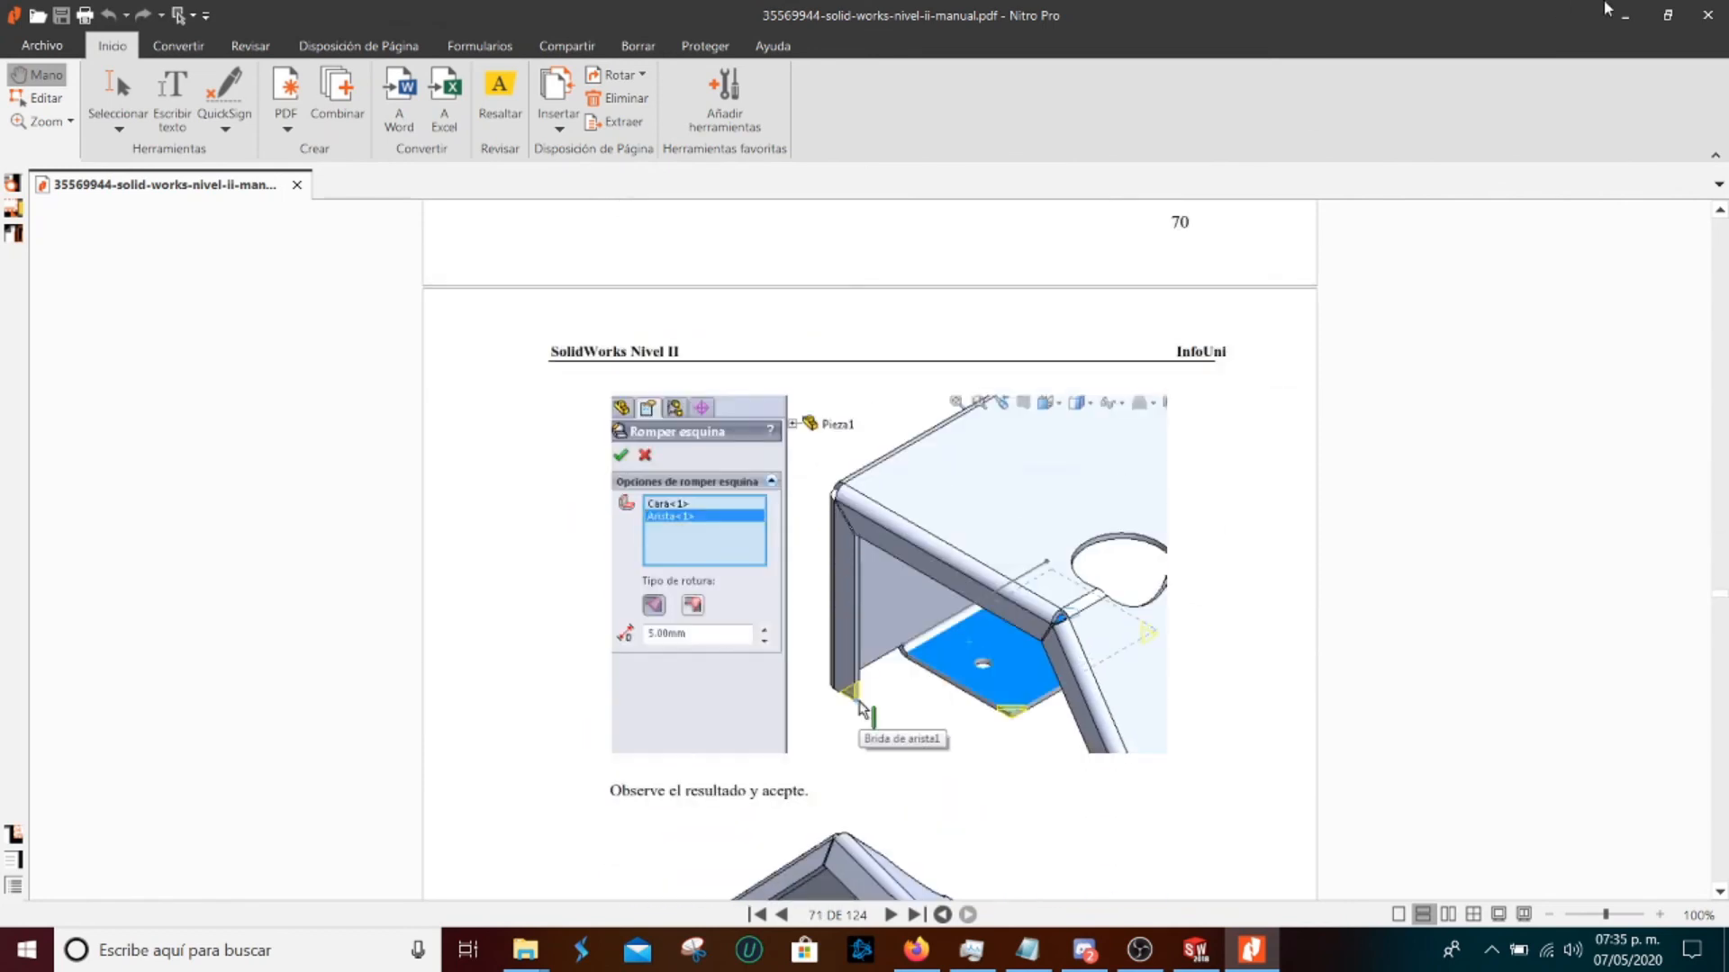
{"action": "scroll", "coordinate": [912, 535], "scroll_direction": "up", "scroll_amount": 10}
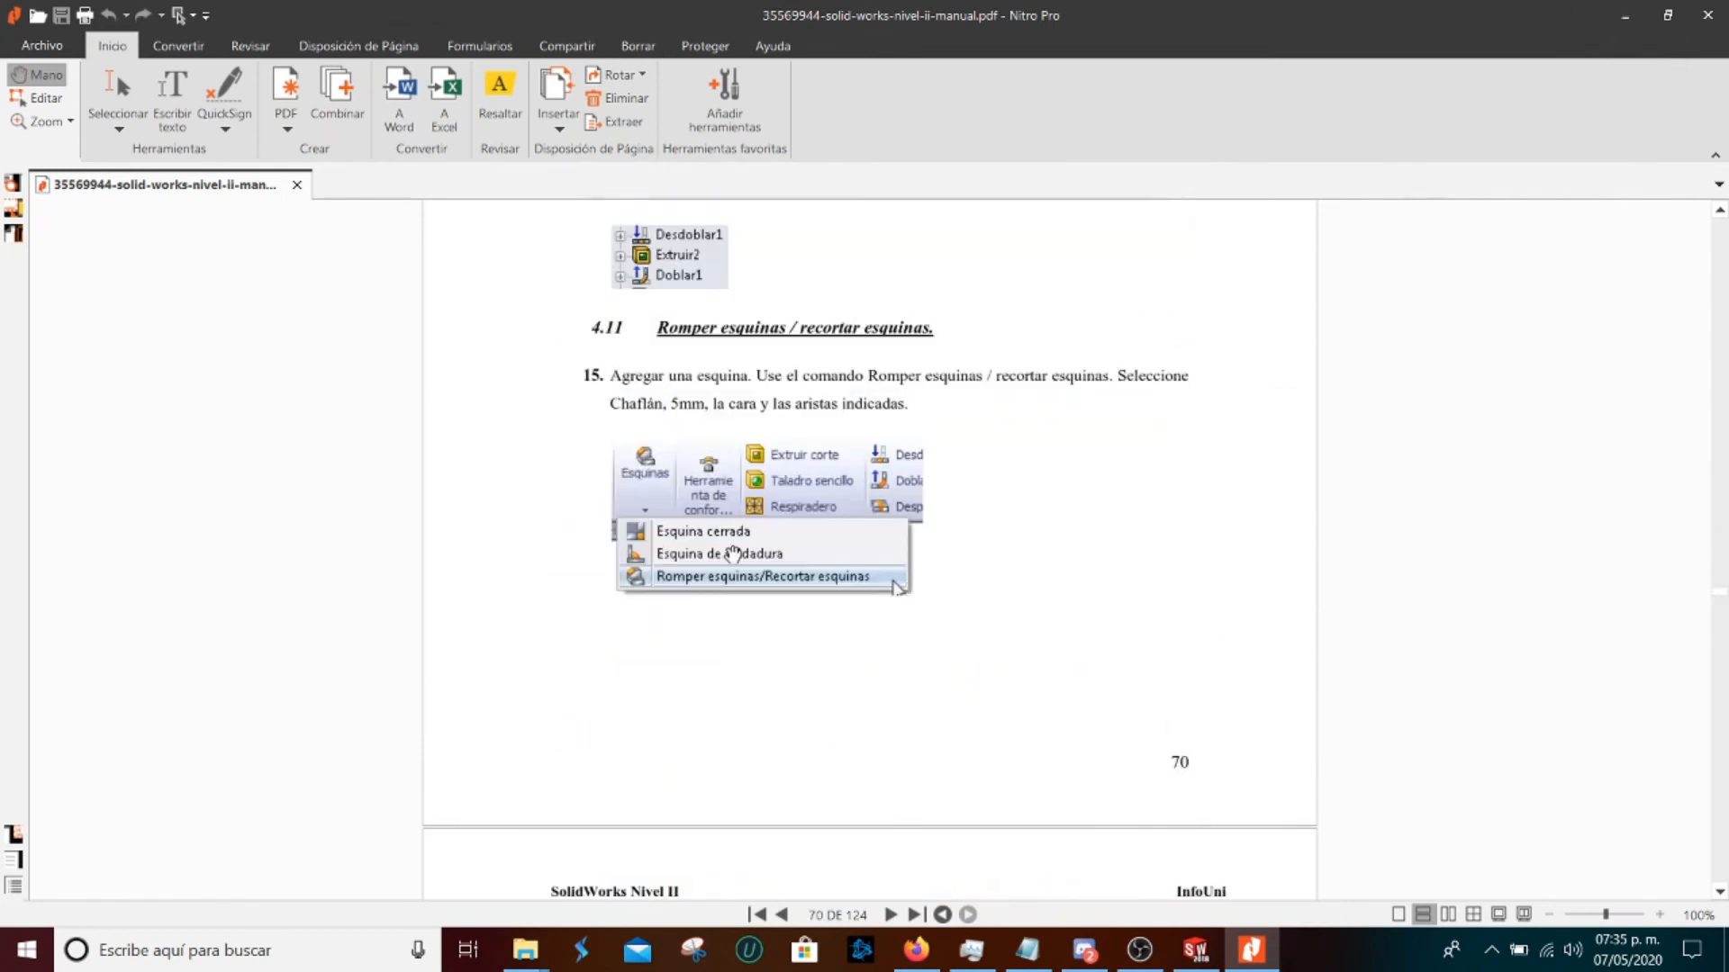
Switch to SolidWorks, start Romper esquinas/Recortar esquinas, and recheck the type, size and corner selections illustrated on page 71 of the PDF manual
{"action": "scroll", "coordinate": [659, 493], "scroll_direction": "down", "scroll_amount": 12}
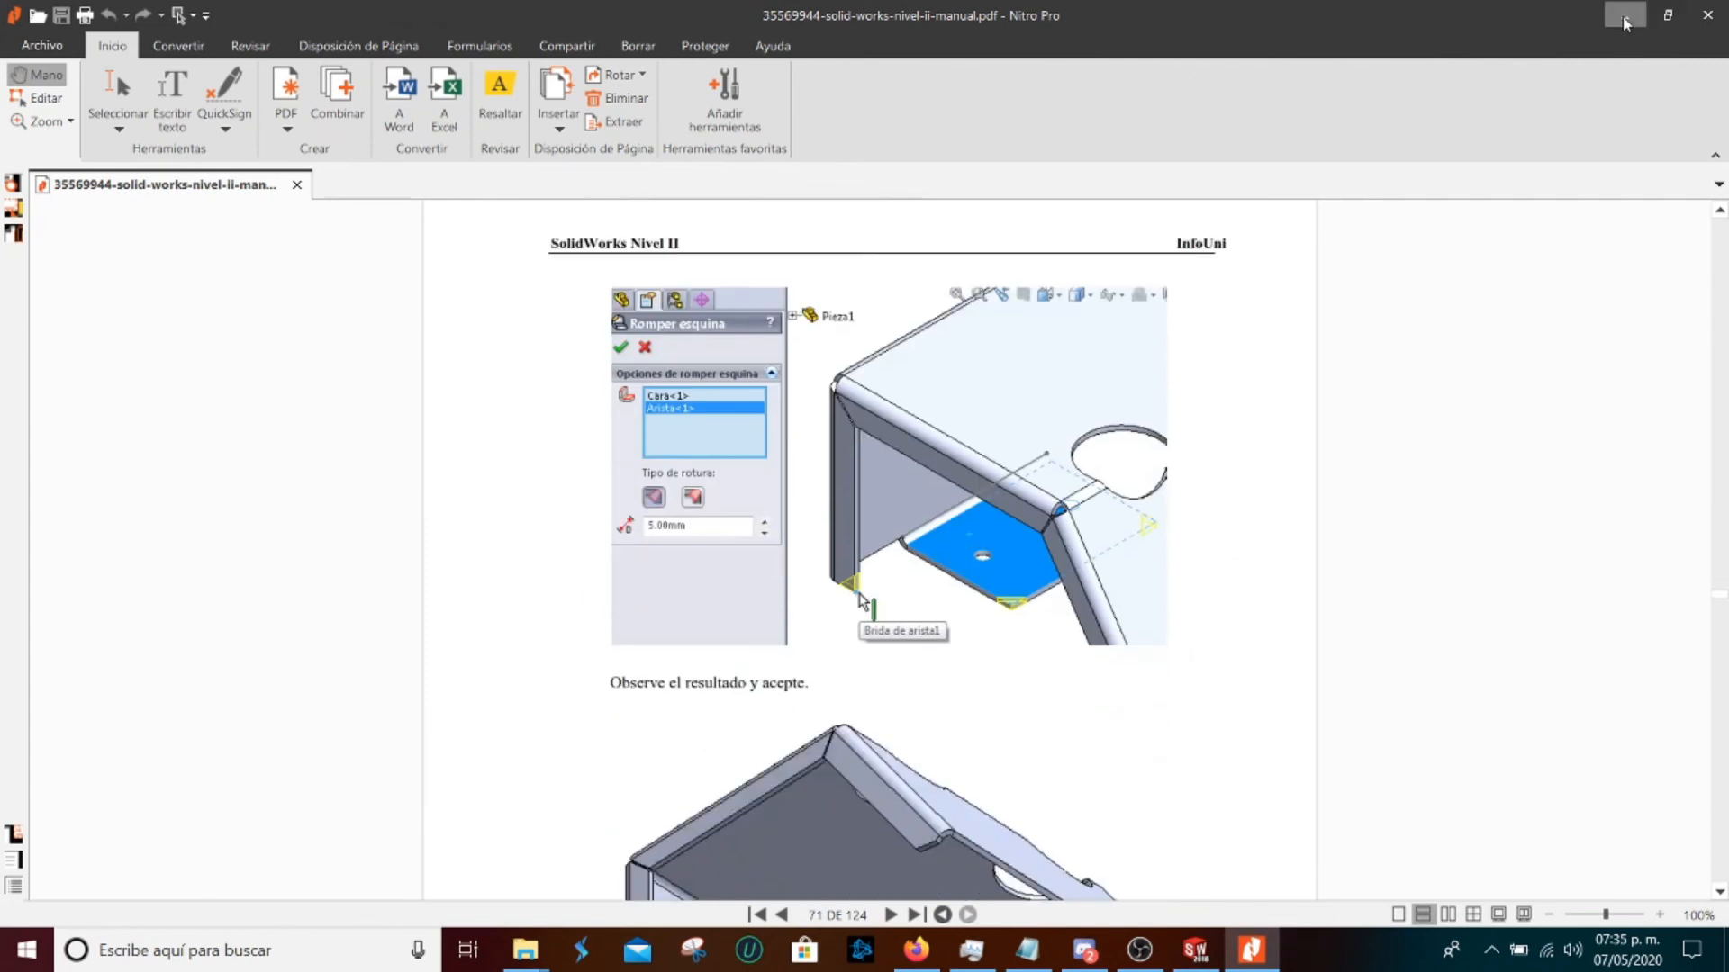
{"action": "left_click", "coordinate": [1623, 16]}
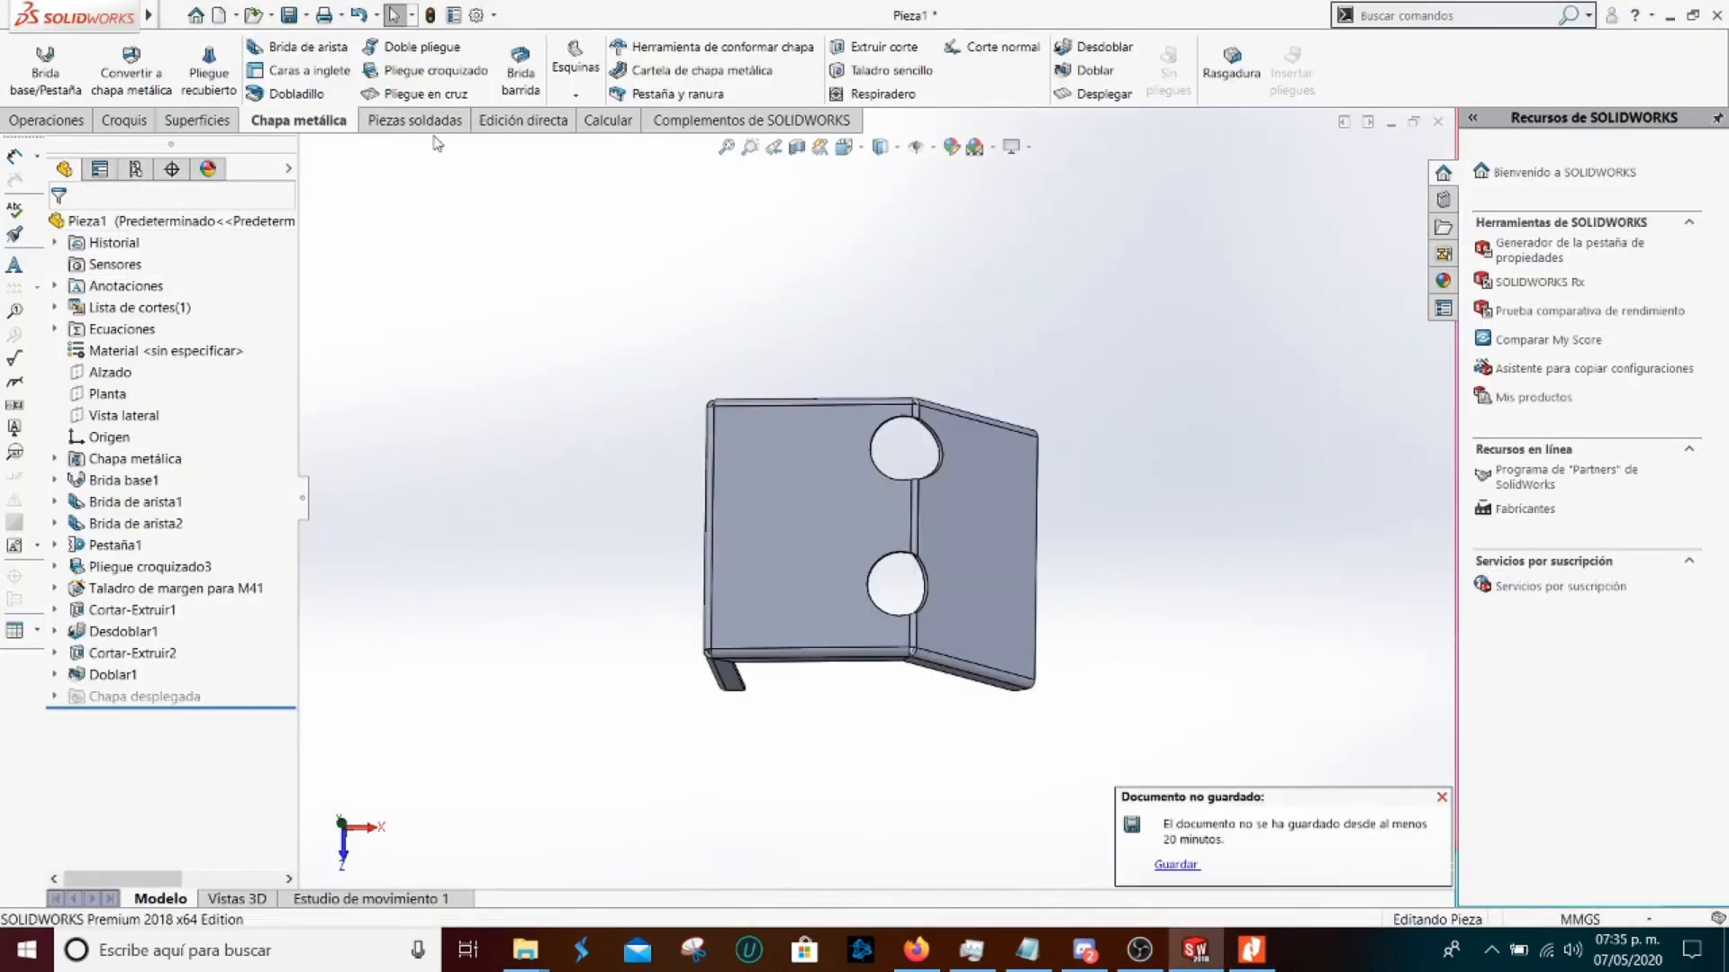
{"action": "left_click", "coordinate": [577, 98]}
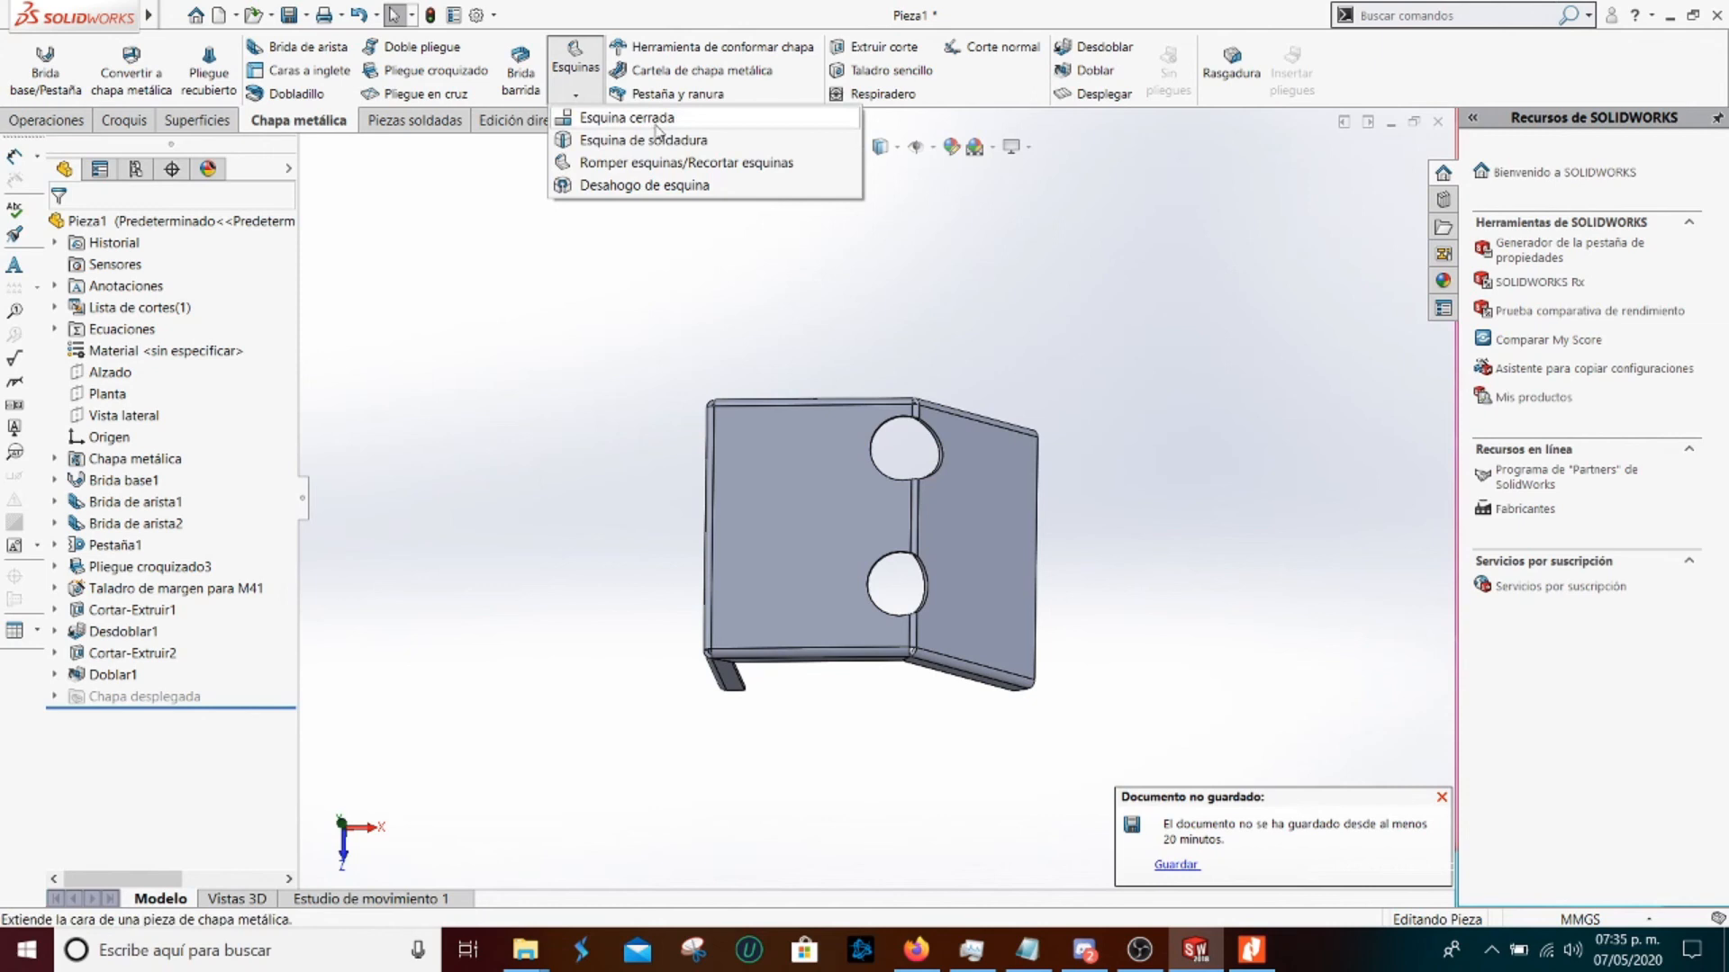
{"action": "left_click", "coordinate": [741, 163]}
{"action": "middle_click_drag", "start_coordinate": [834, 695], "coordinate": [780, 505]}
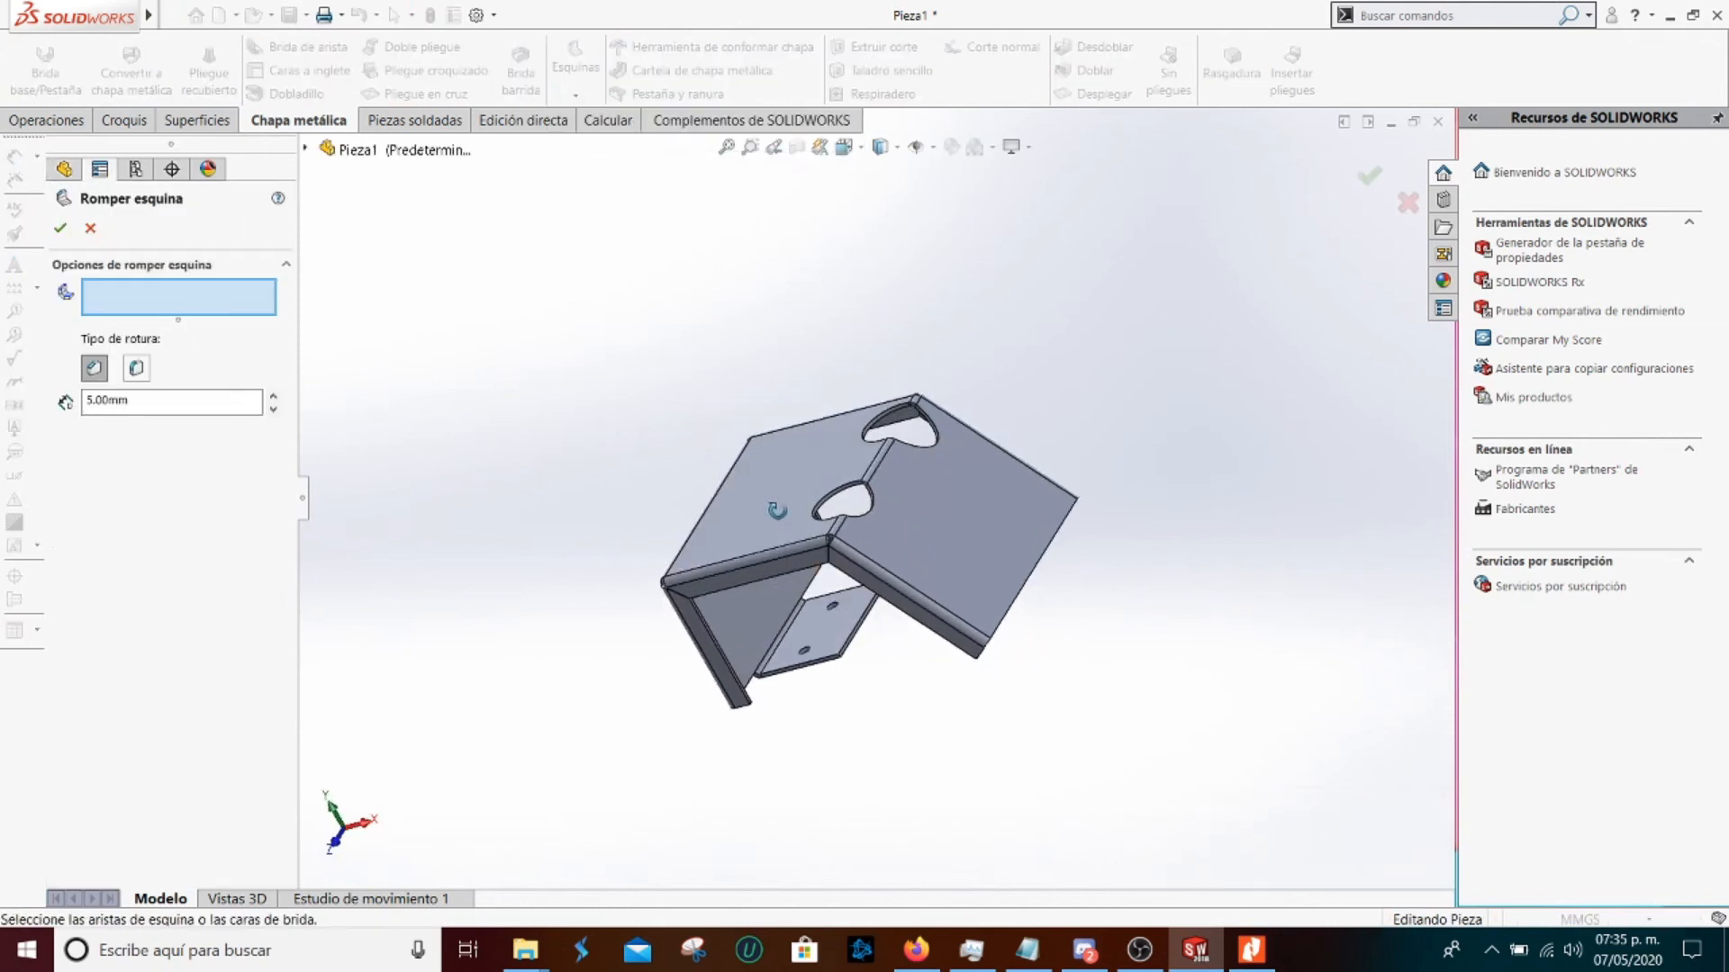
{"action": "left_click", "coordinate": [1251, 950]}
{"action": "scroll", "coordinate": [827, 567], "scroll_direction": "down", "scroll_amount": 3}
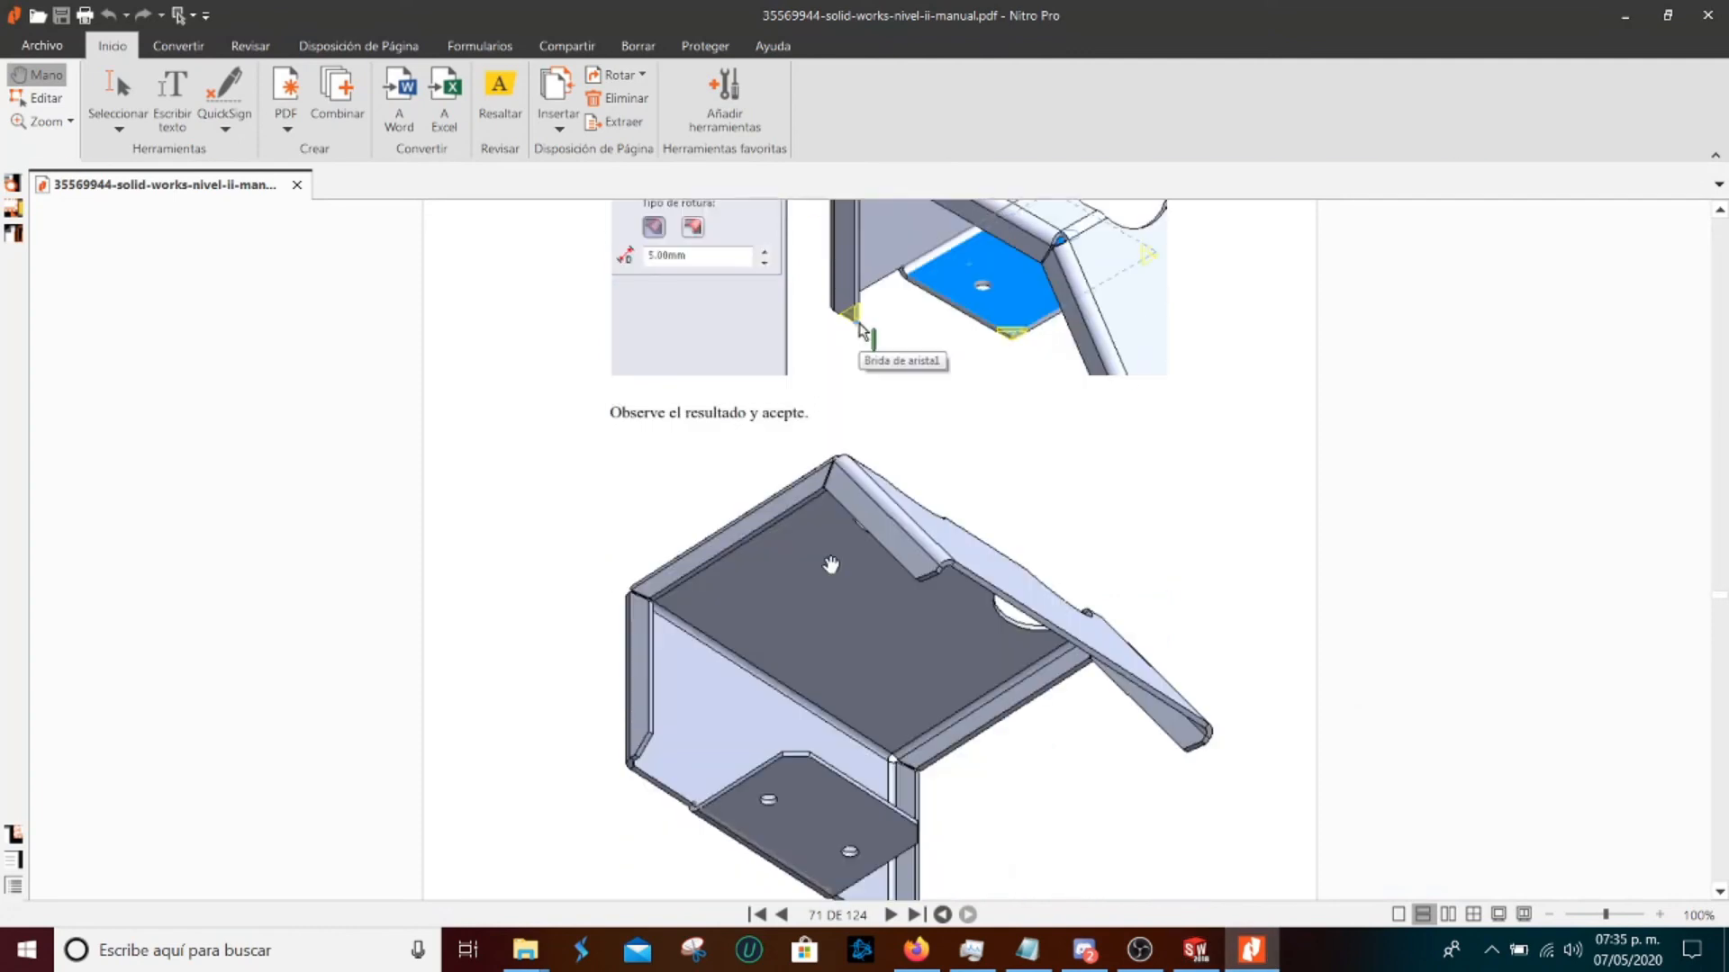
{"action": "scroll", "coordinate": [830, 563], "scroll_direction": "up", "scroll_amount": 2}
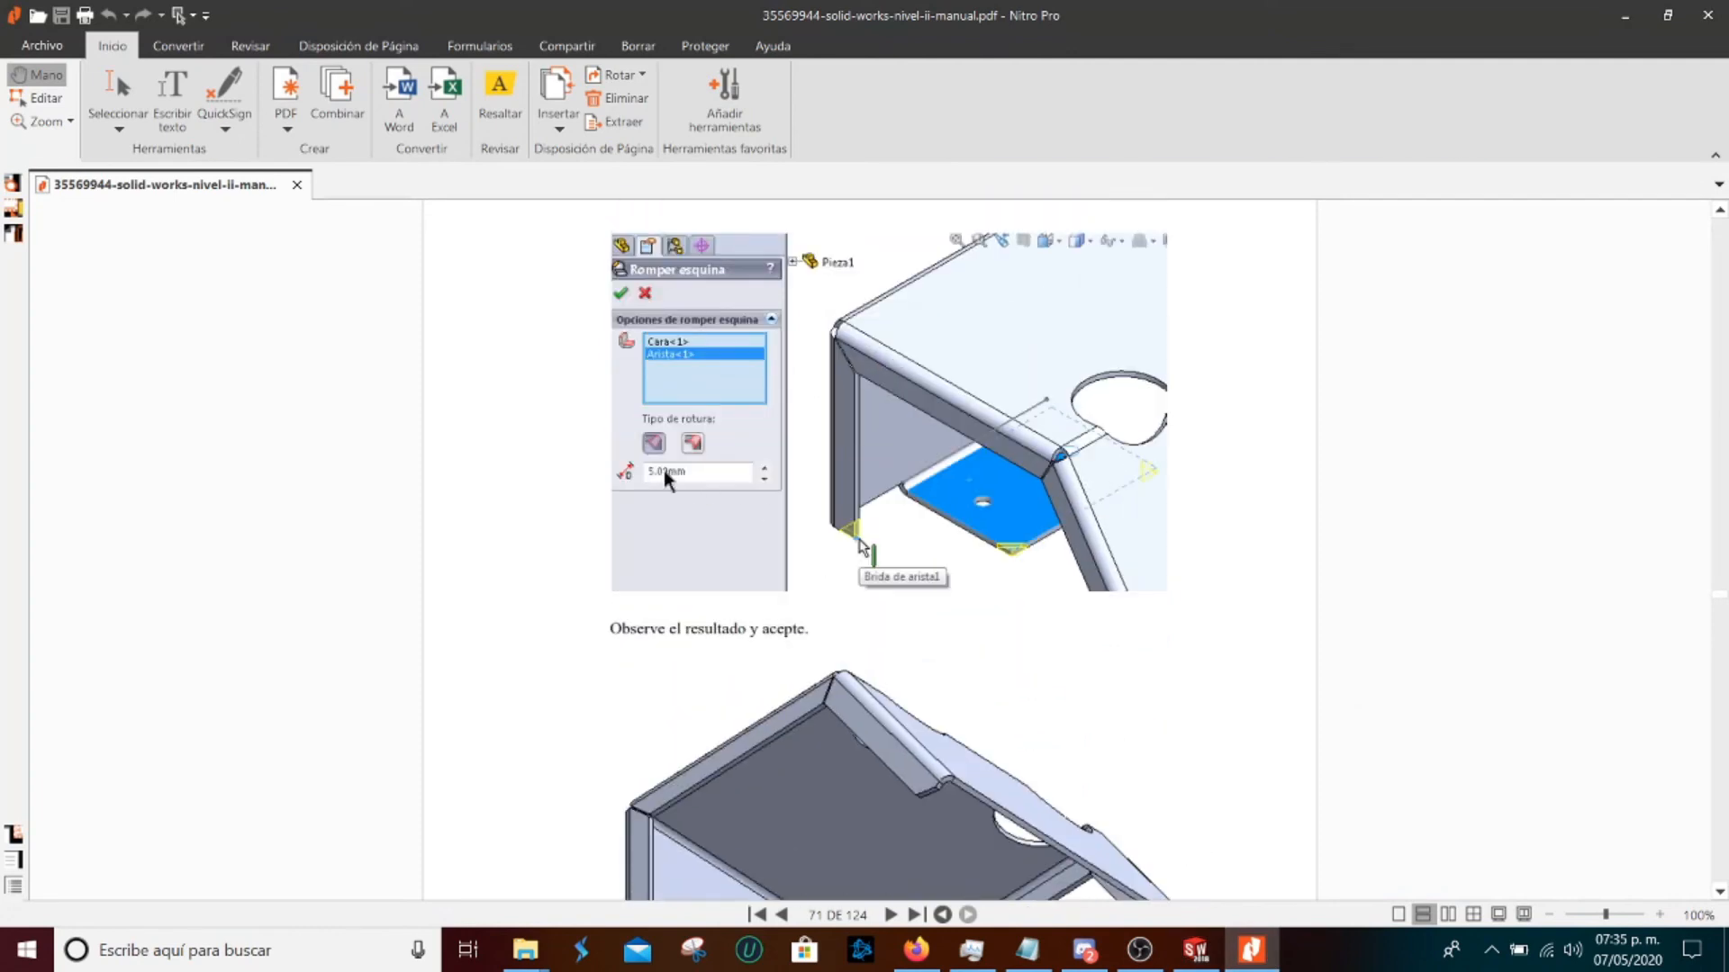
{"action": "mouse_move", "coordinate": [1244, 958]}
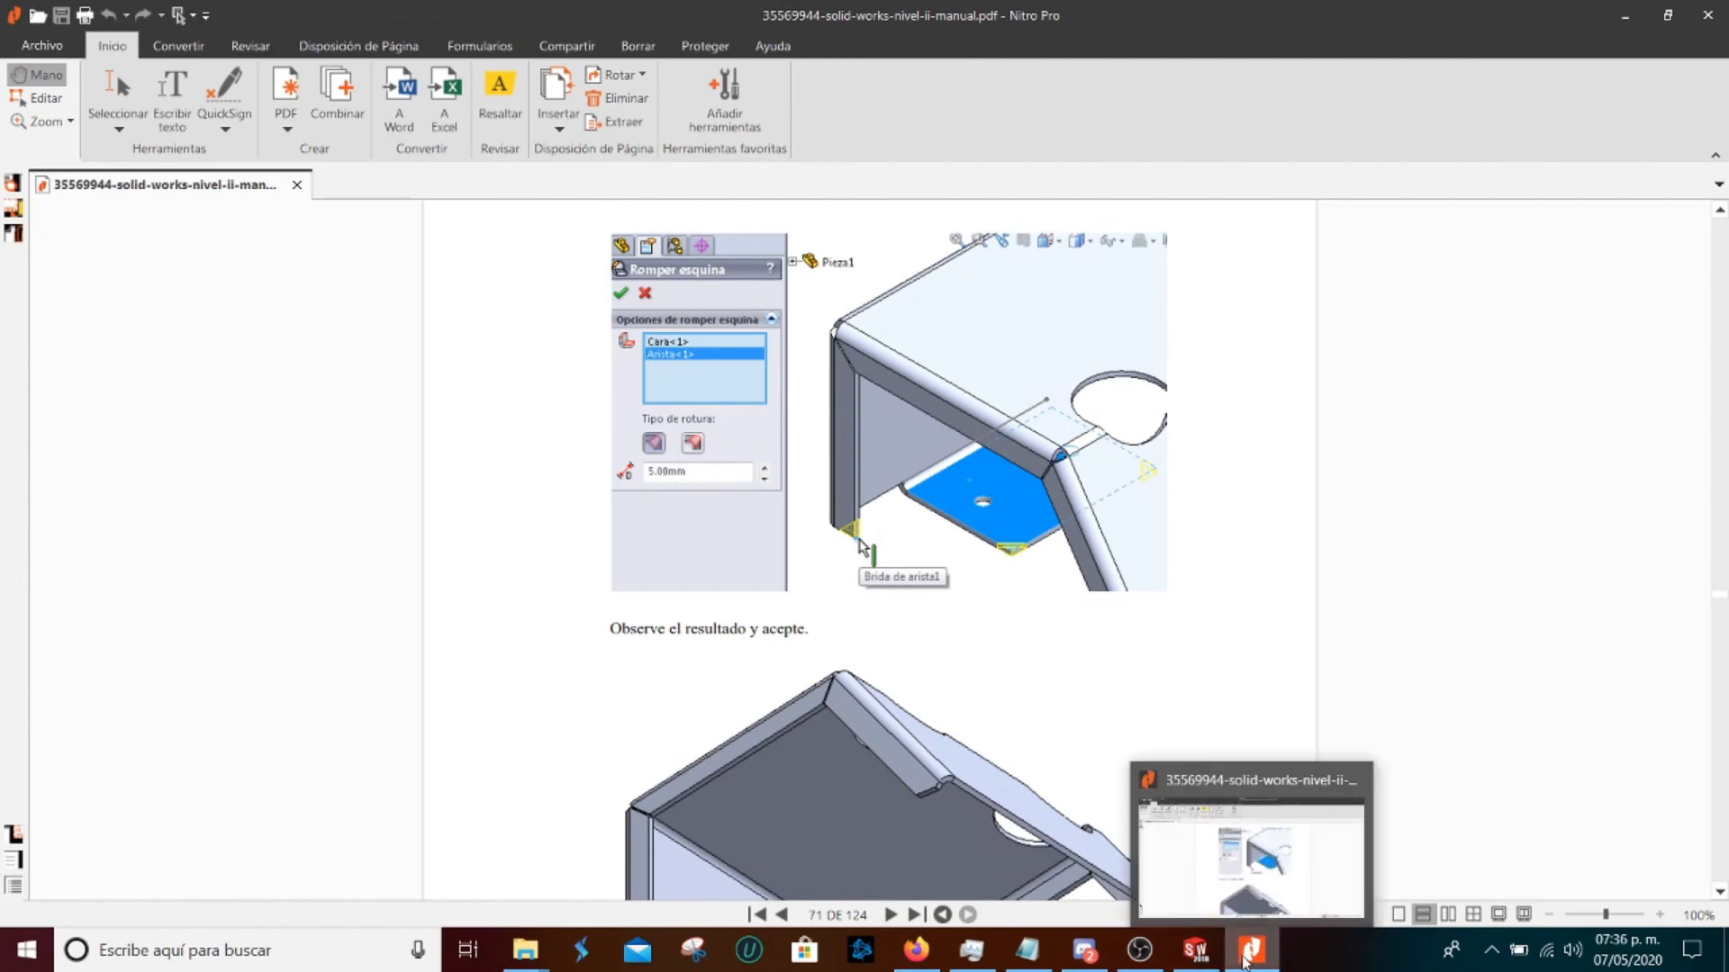
{"action": "left_click", "coordinate": [1244, 954]}
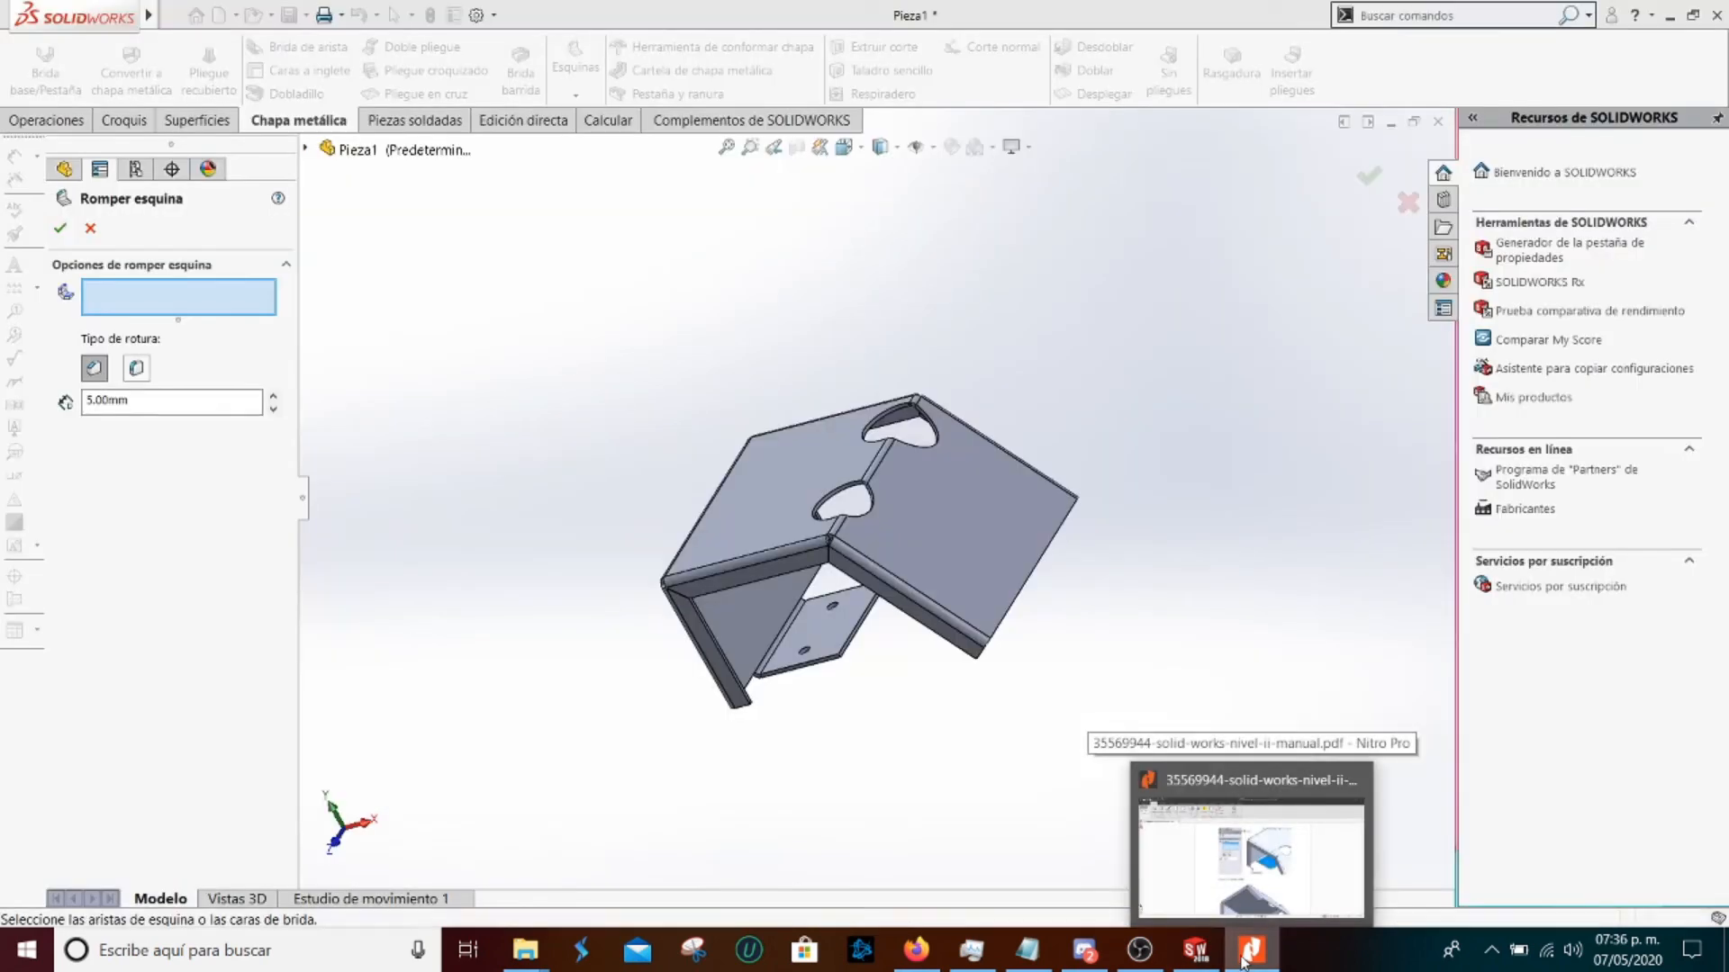
Select the face of the small tab with two holes so its free corners get 5 mm chamfers
{"action": "middle_click_drag", "start_coordinate": [358, 532], "coordinate": [684, 621]}
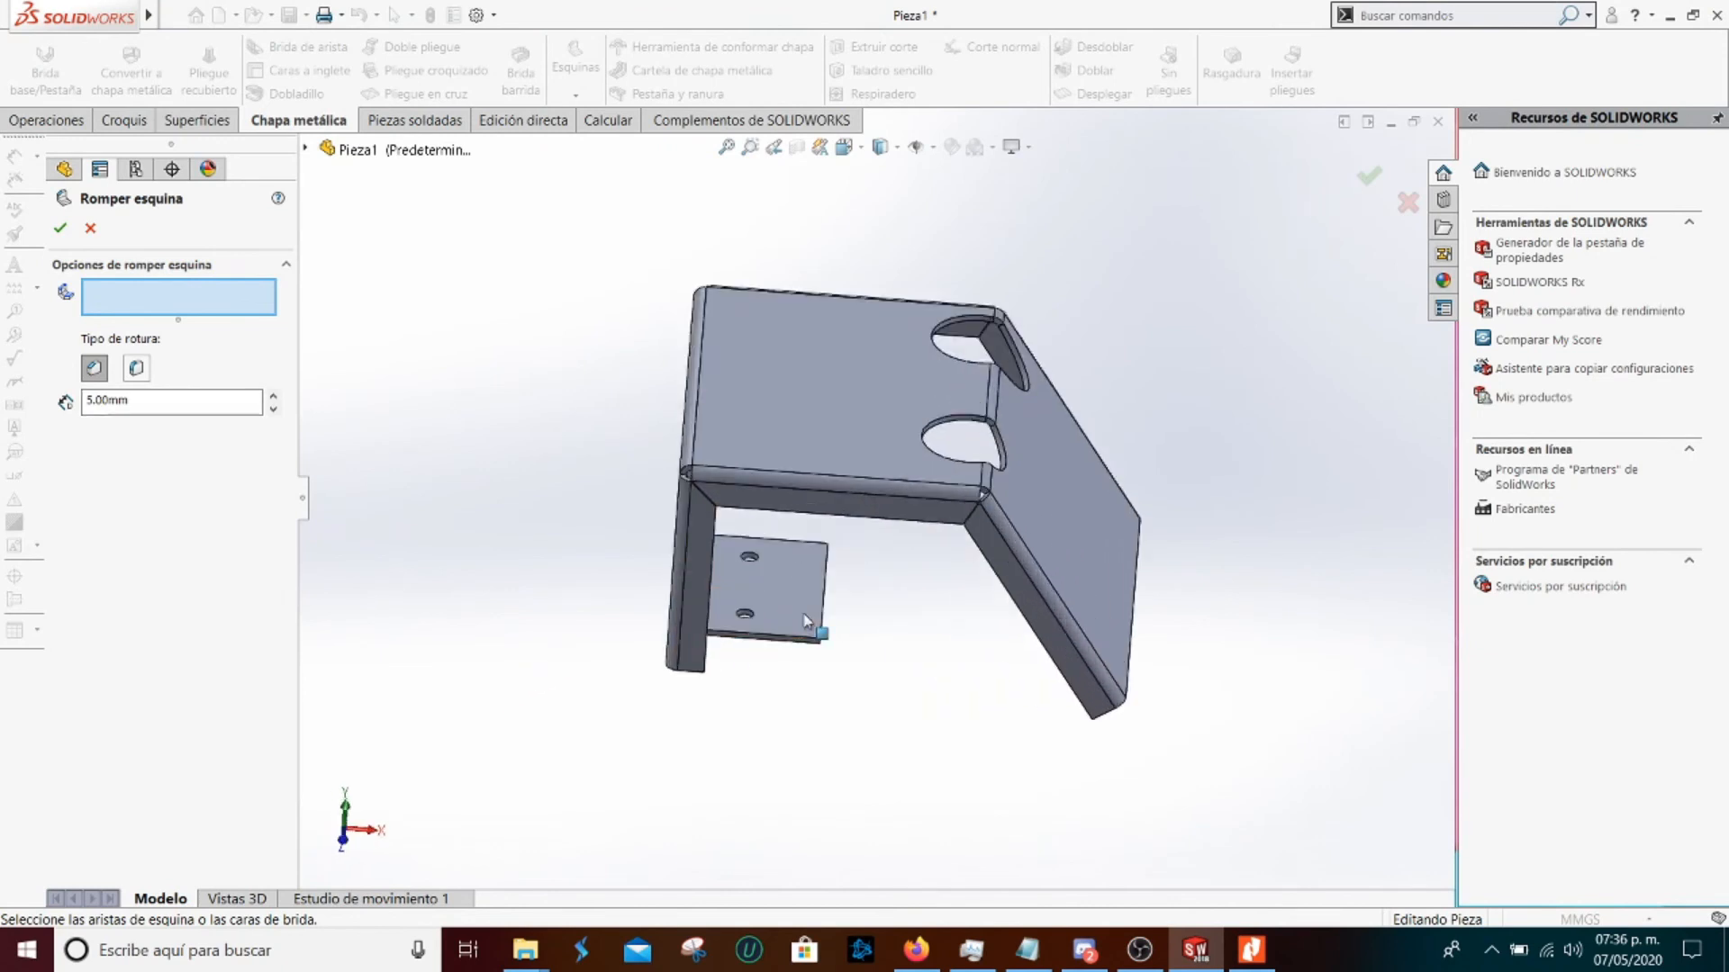
{"action": "scroll", "coordinate": [810, 585], "scroll_direction": "down", "scroll_amount": 3}
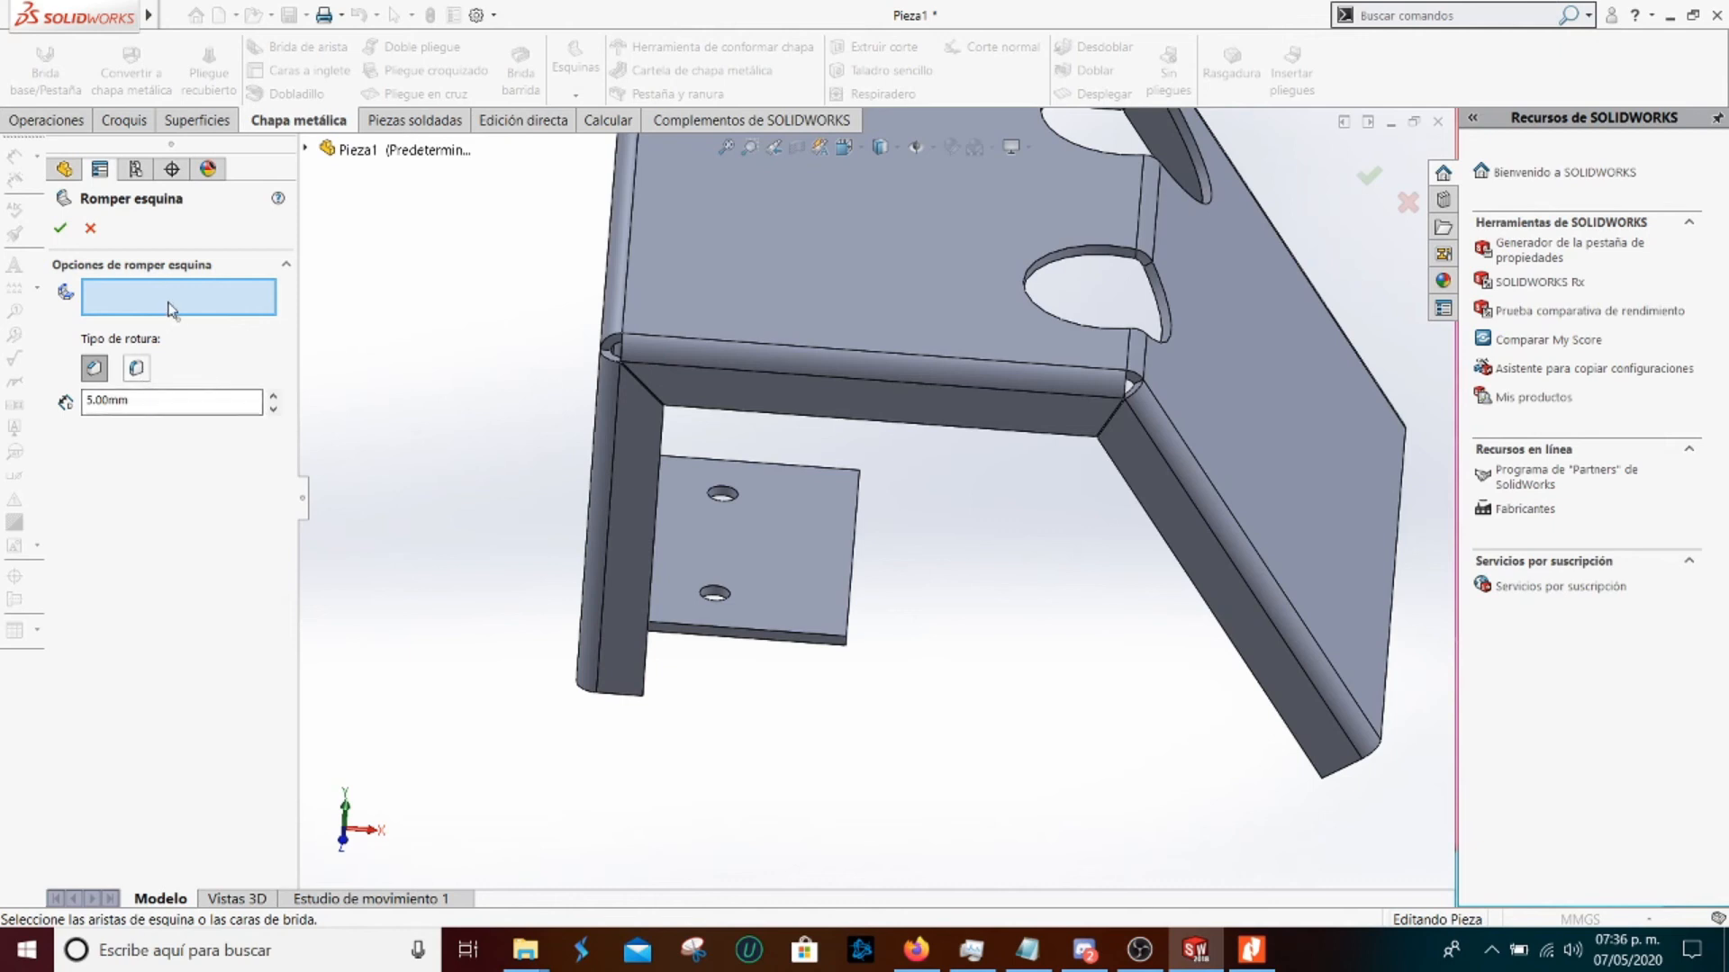
{"action": "left_click", "coordinate": [767, 543]}
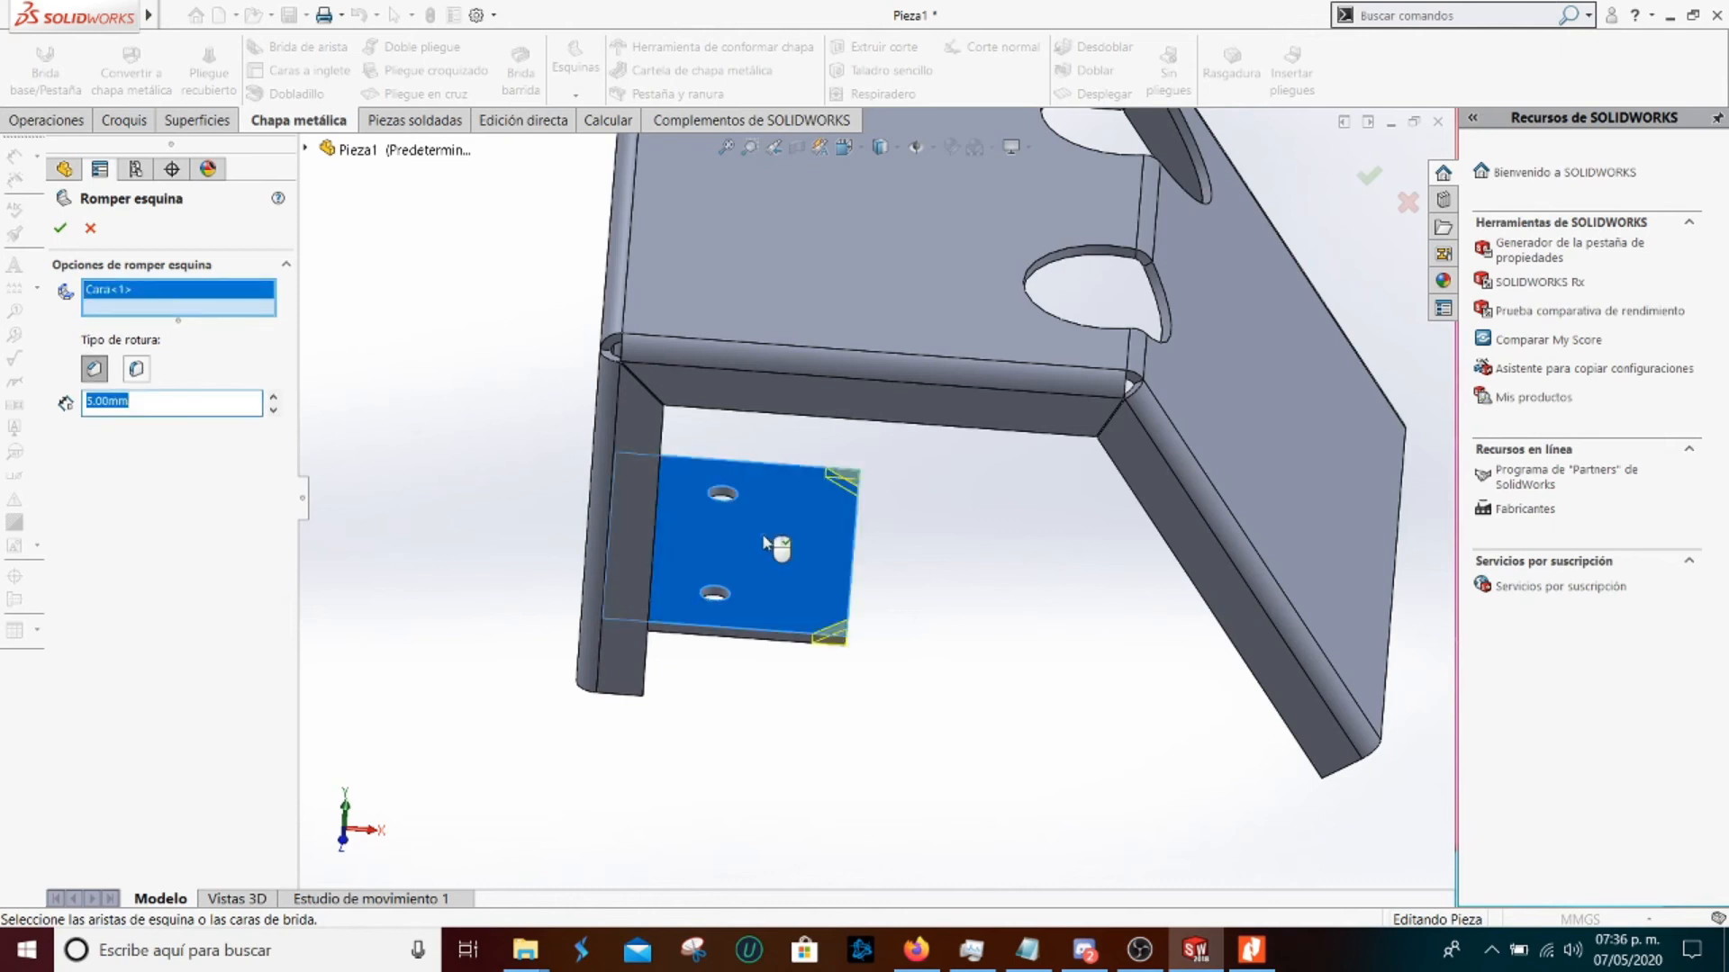
{"action": "middle_click_drag", "start_coordinate": [767, 546], "coordinate": [684, 554]}
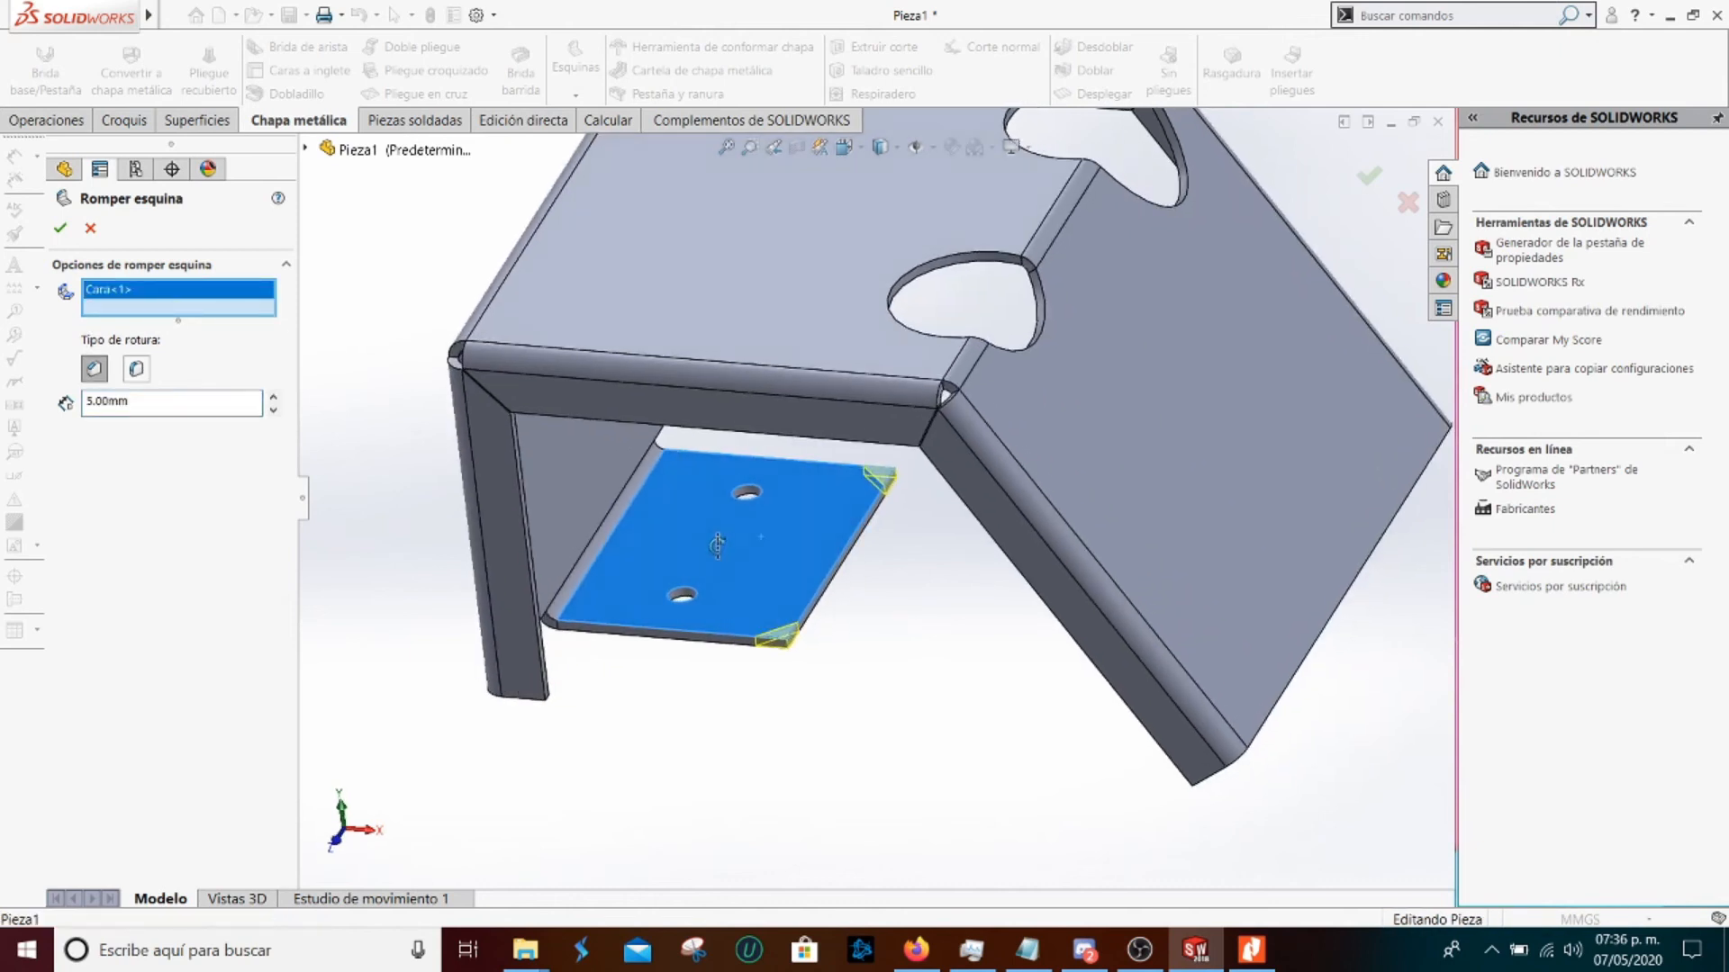
Check the manual's picture of the finished corners and add the lower corner edge of the vertical wall's front flange to the selection
{"action": "left_click", "coordinate": [1257, 962]}
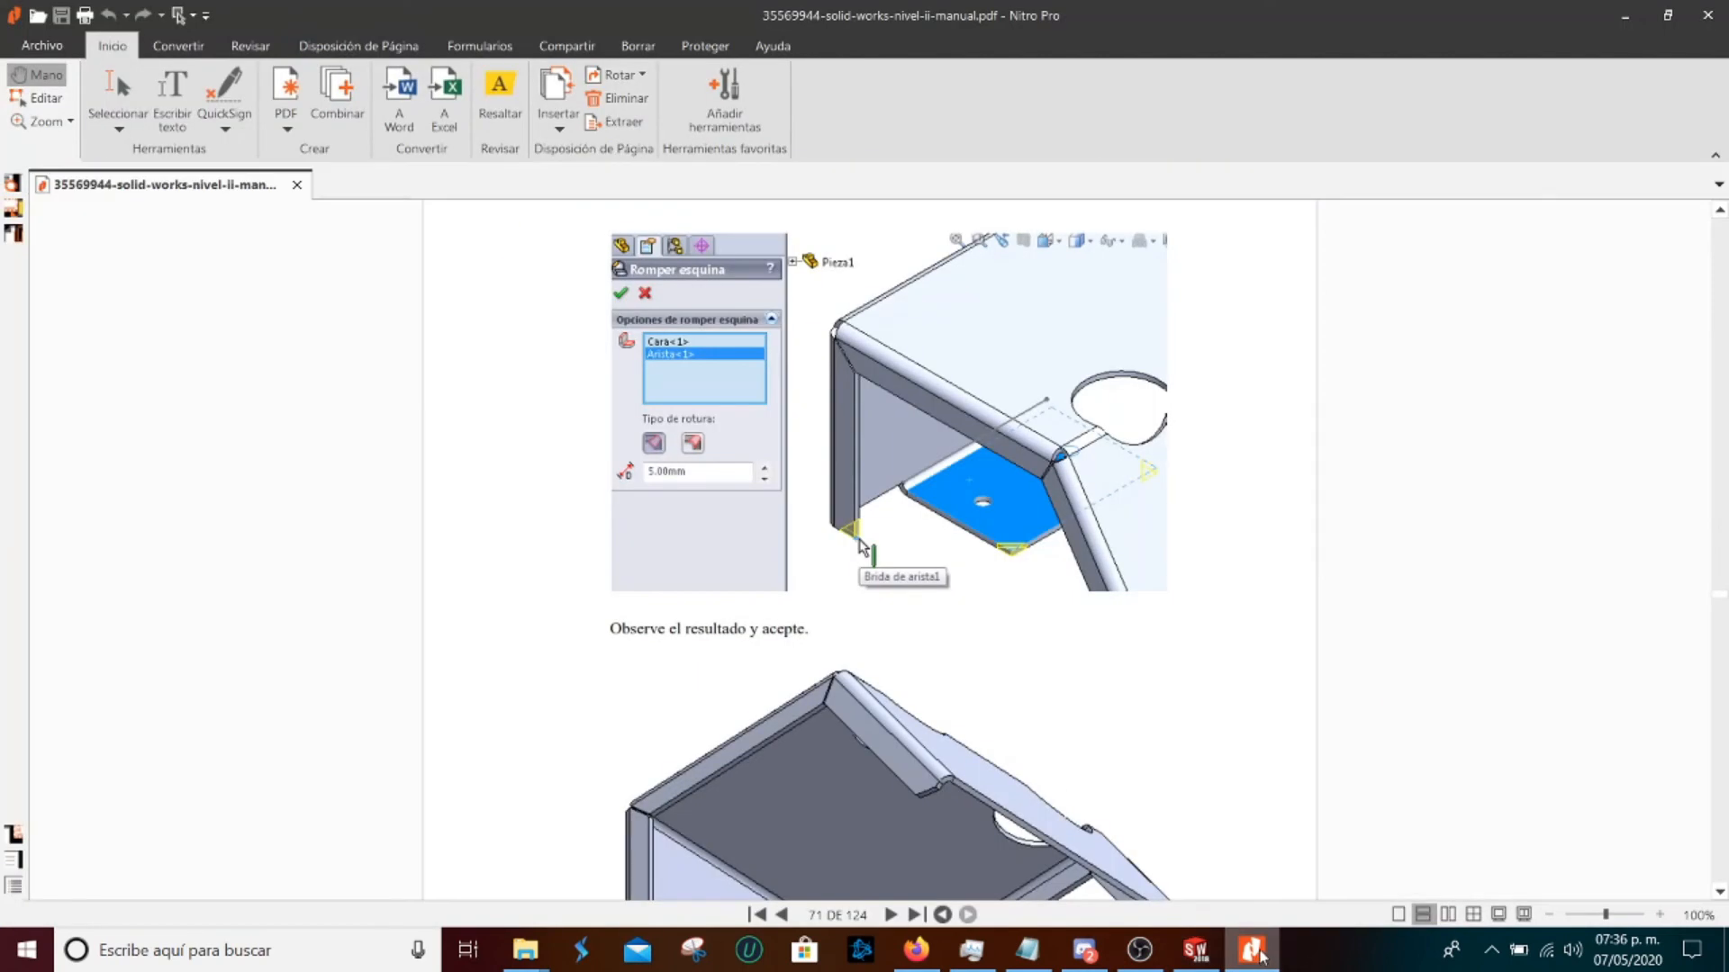
{"action": "scroll", "coordinate": [946, 689], "scroll_direction": "down", "scroll_amount": 3}
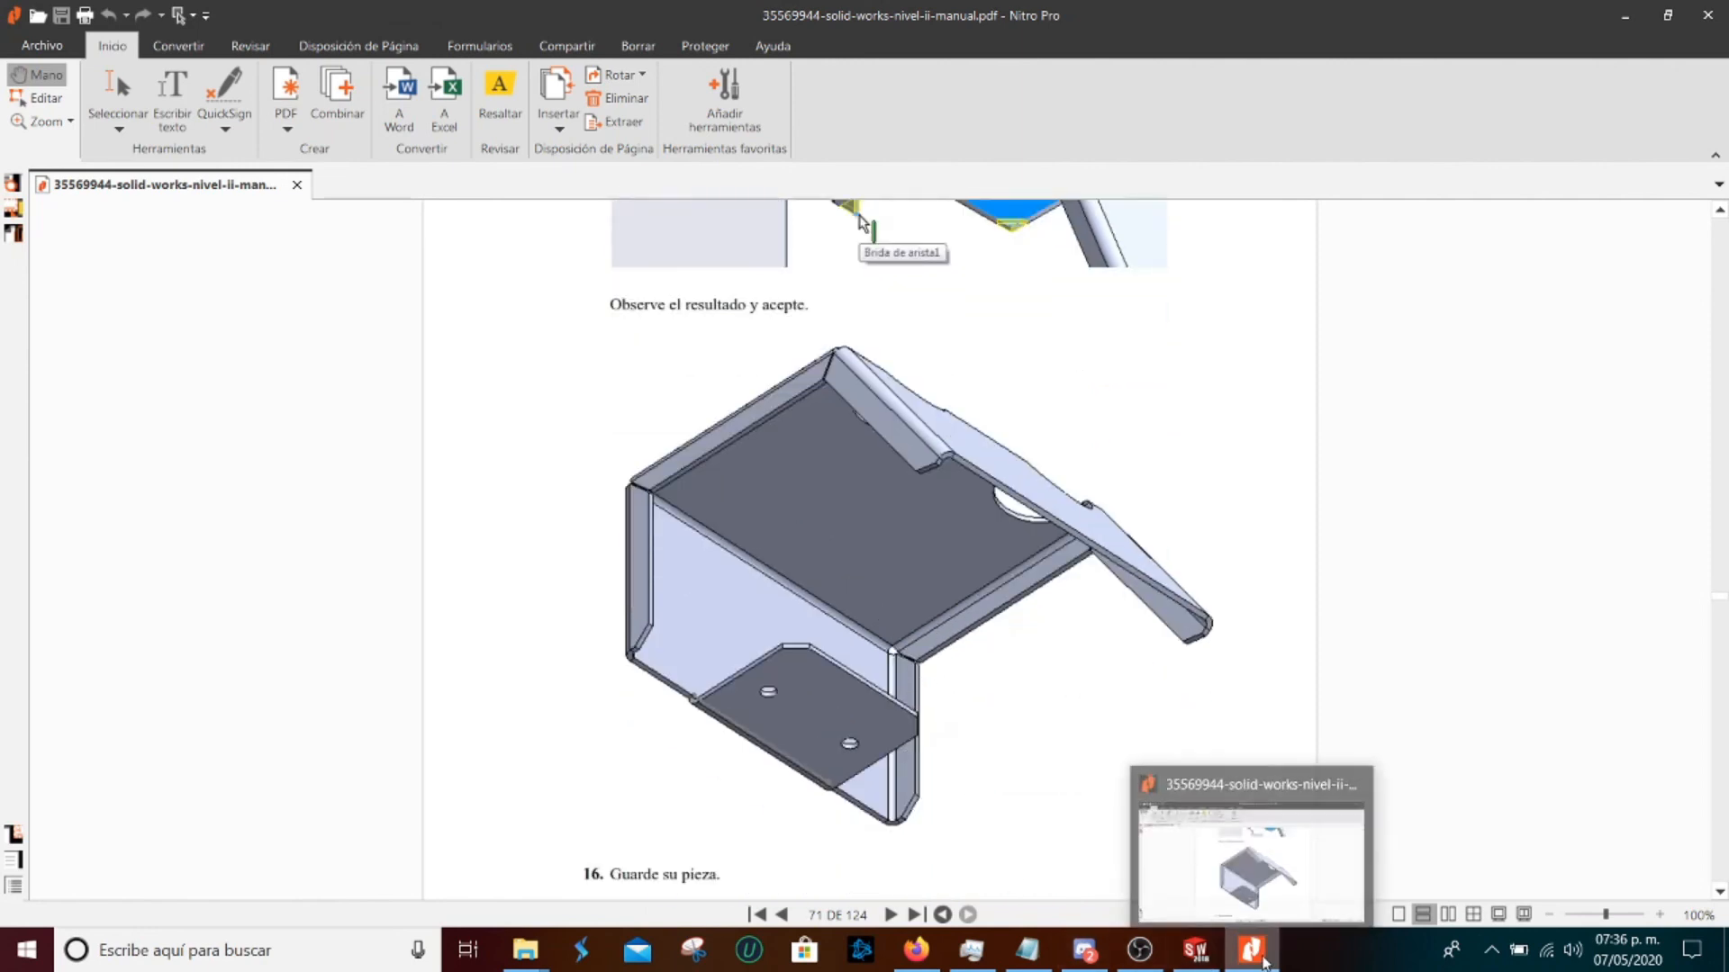
{"action": "left_click", "coordinate": [1265, 961]}
{"action": "scroll", "coordinate": [824, 541], "scroll_direction": "up", "scroll_amount": 2}
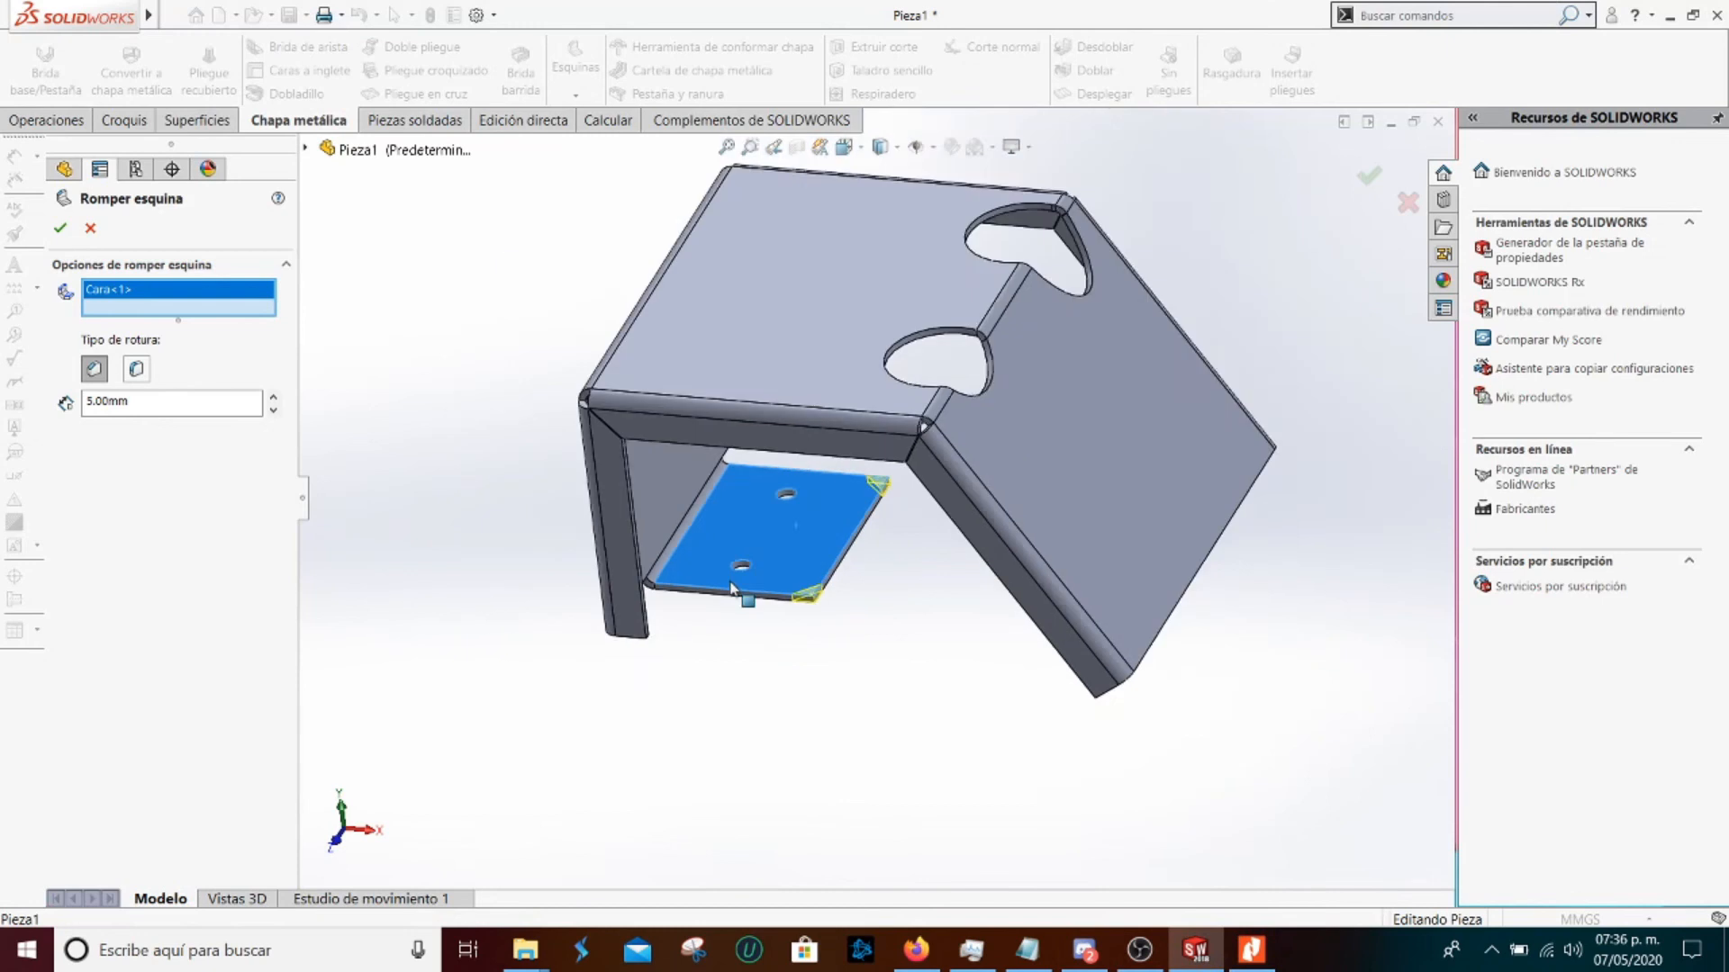
{"action": "scroll", "coordinate": [692, 658], "scroll_direction": "down", "scroll_amount": 6}
{"action": "middle_click_drag", "start_coordinate": [630, 625], "coordinate": [599, 607]}
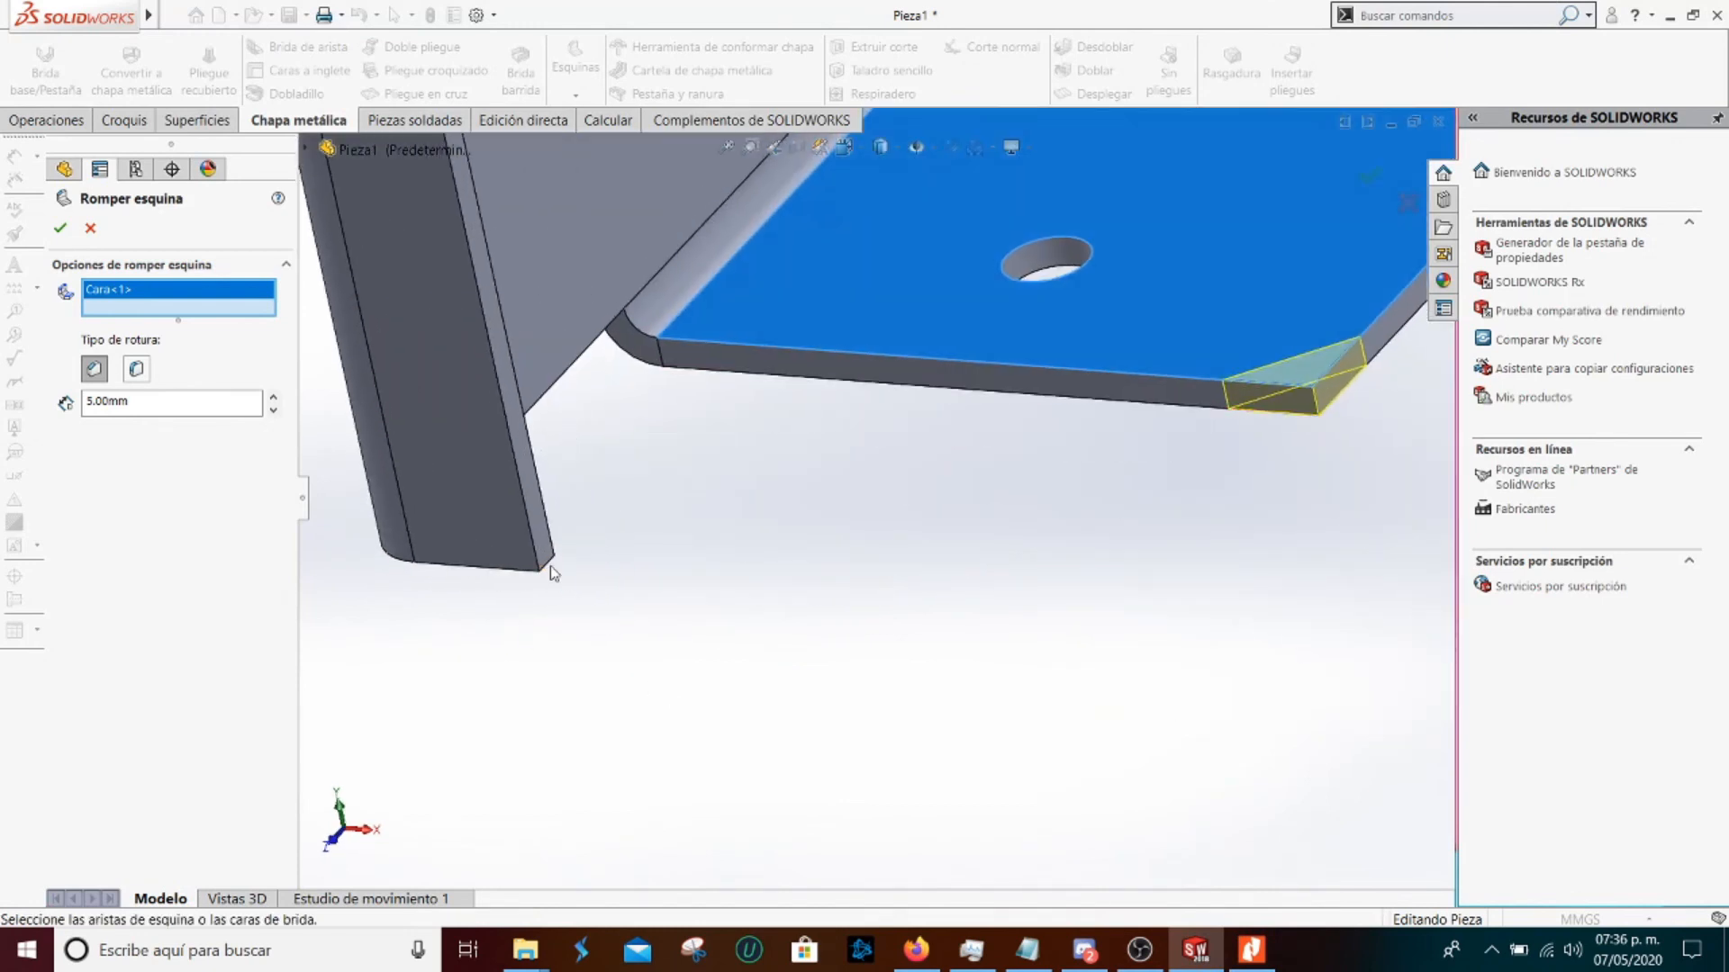
{"action": "left_click", "coordinate": [552, 572]}
Add the lower corner edges of the front and rear flanges on the sloped wall to the corner selection
{"action": "scroll", "coordinate": [910, 640], "scroll_direction": "up", "scroll_amount": 3}
{"action": "middle_click_drag", "start_coordinate": [910, 640], "coordinate": [1116, 571]}
{"action": "scroll", "coordinate": [945, 462], "scroll_direction": "down", "scroll_amount": 6}
{"action": "middle_click_drag", "start_coordinate": [945, 462], "coordinate": [1096, 530]}
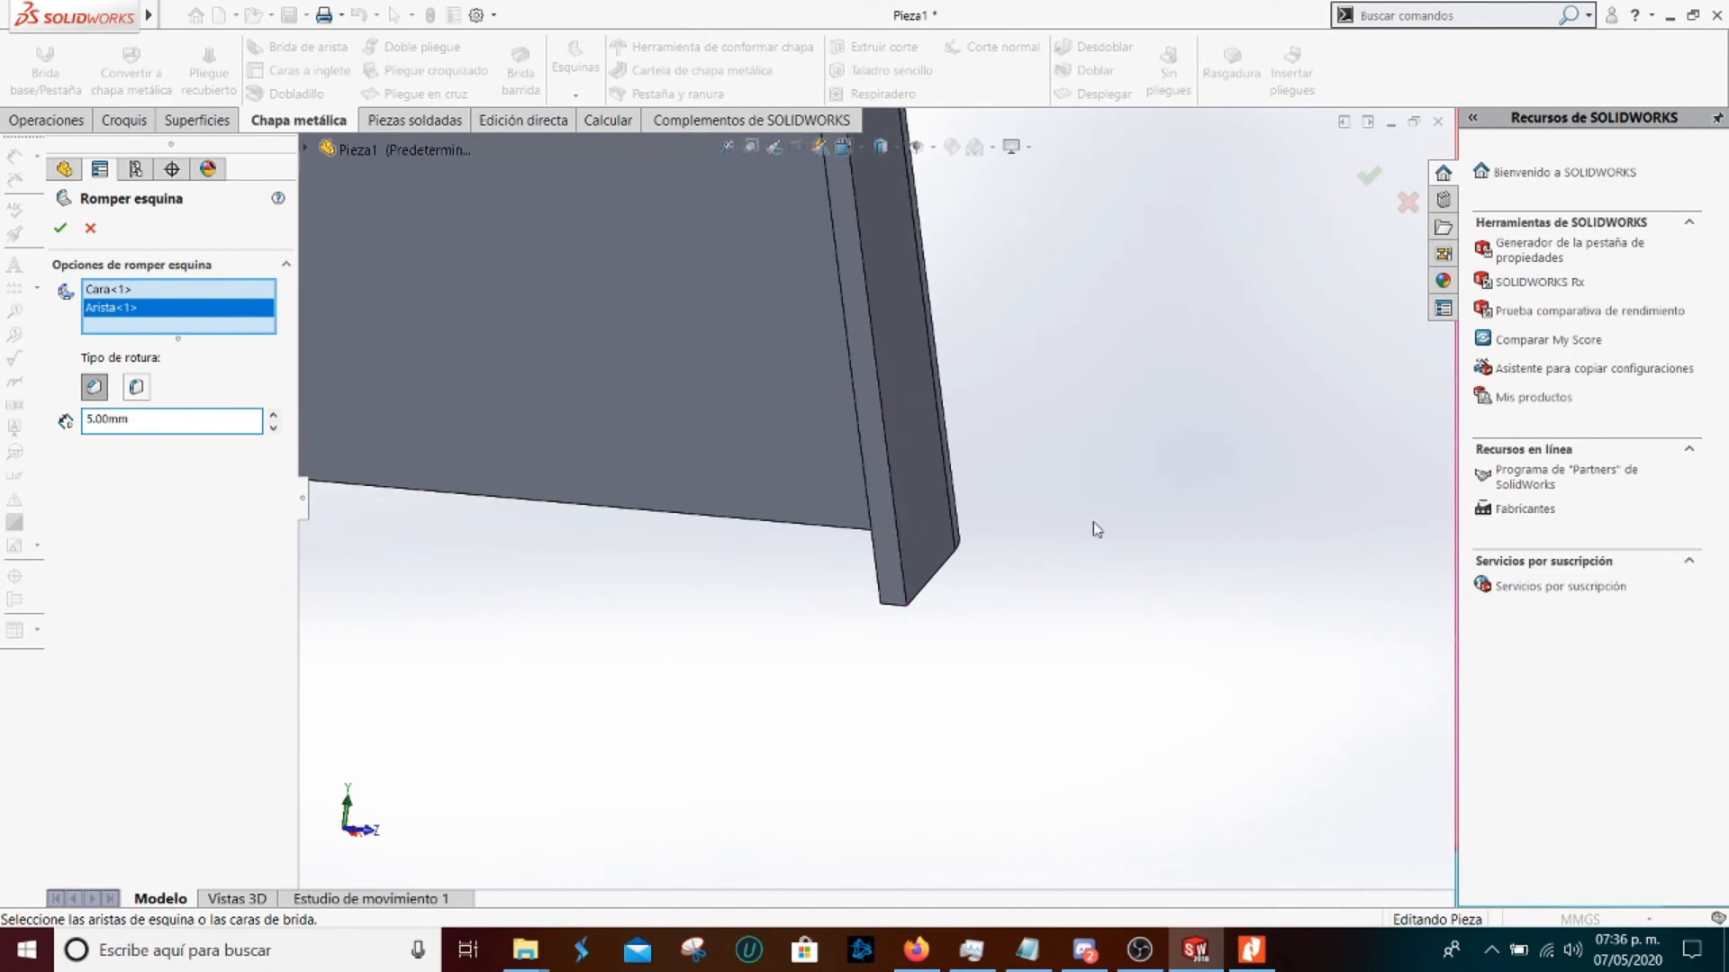
{"action": "left_click", "coordinate": [893, 607]}
{"action": "scroll", "coordinate": [591, 590], "scroll_direction": "up", "scroll_amount": 3}
{"action": "middle_click_drag", "start_coordinate": [591, 591], "coordinate": [540, 506]}
{"action": "scroll", "coordinate": [573, 407], "scroll_direction": "down", "scroll_amount": 5}
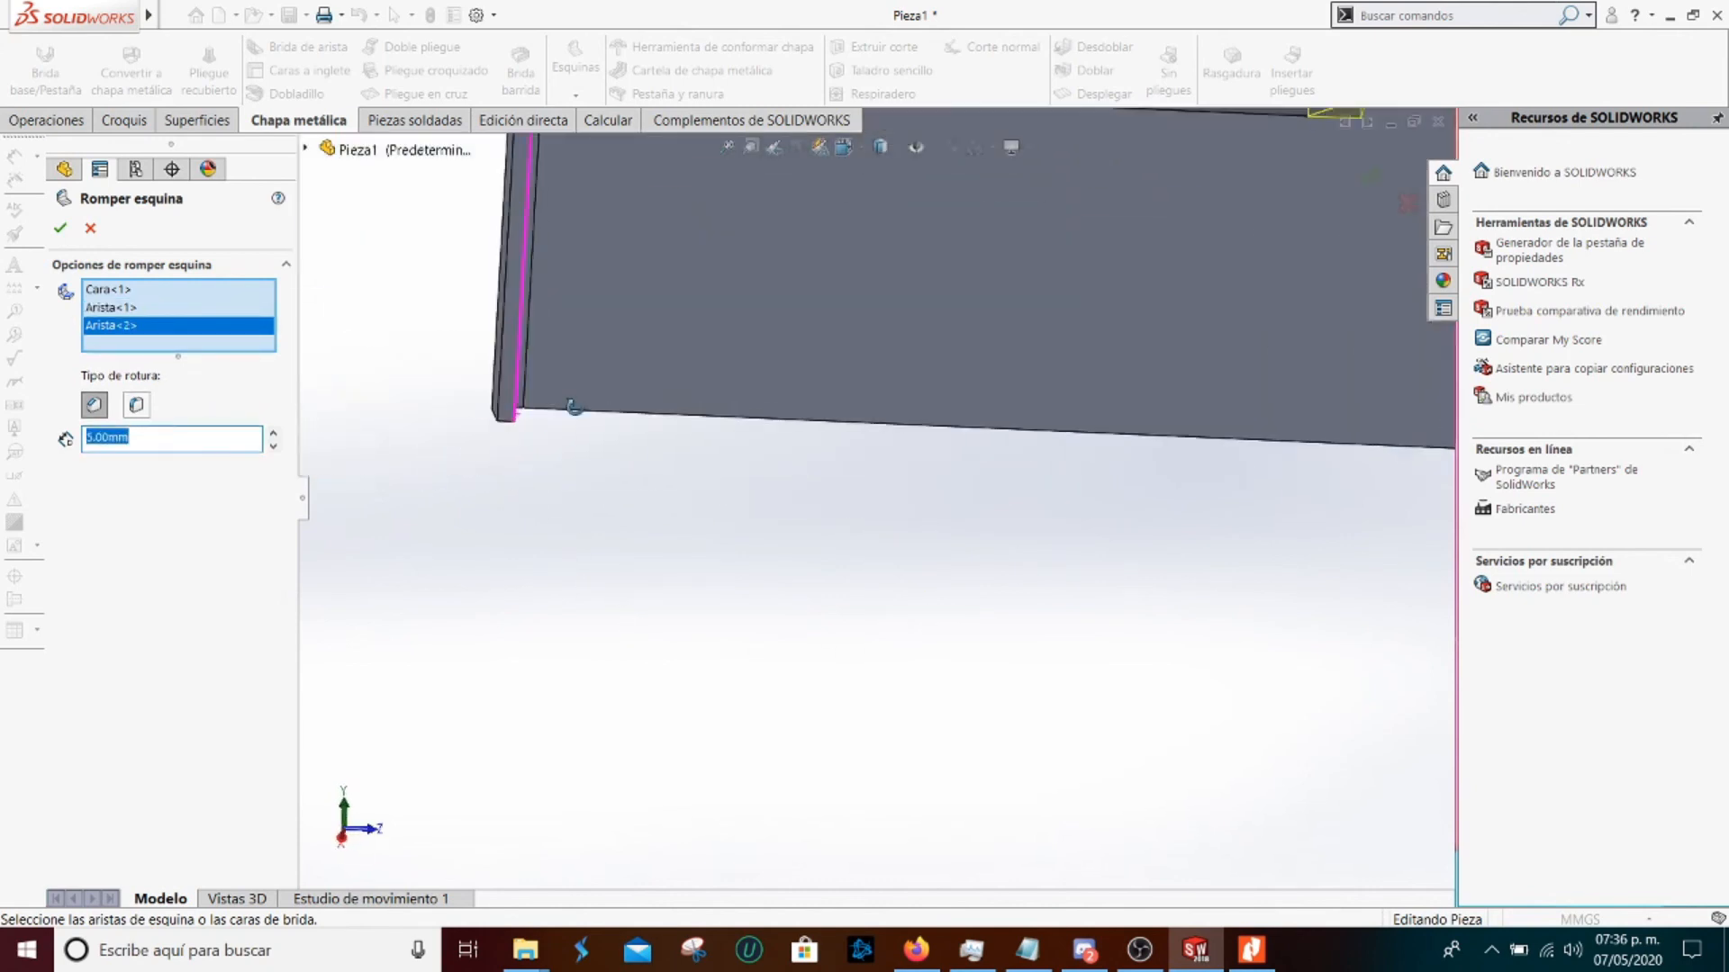
{"action": "scroll", "coordinate": [573, 407], "scroll_direction": "down", "scroll_amount": 2}
{"action": "left_click", "coordinate": [527, 491]}
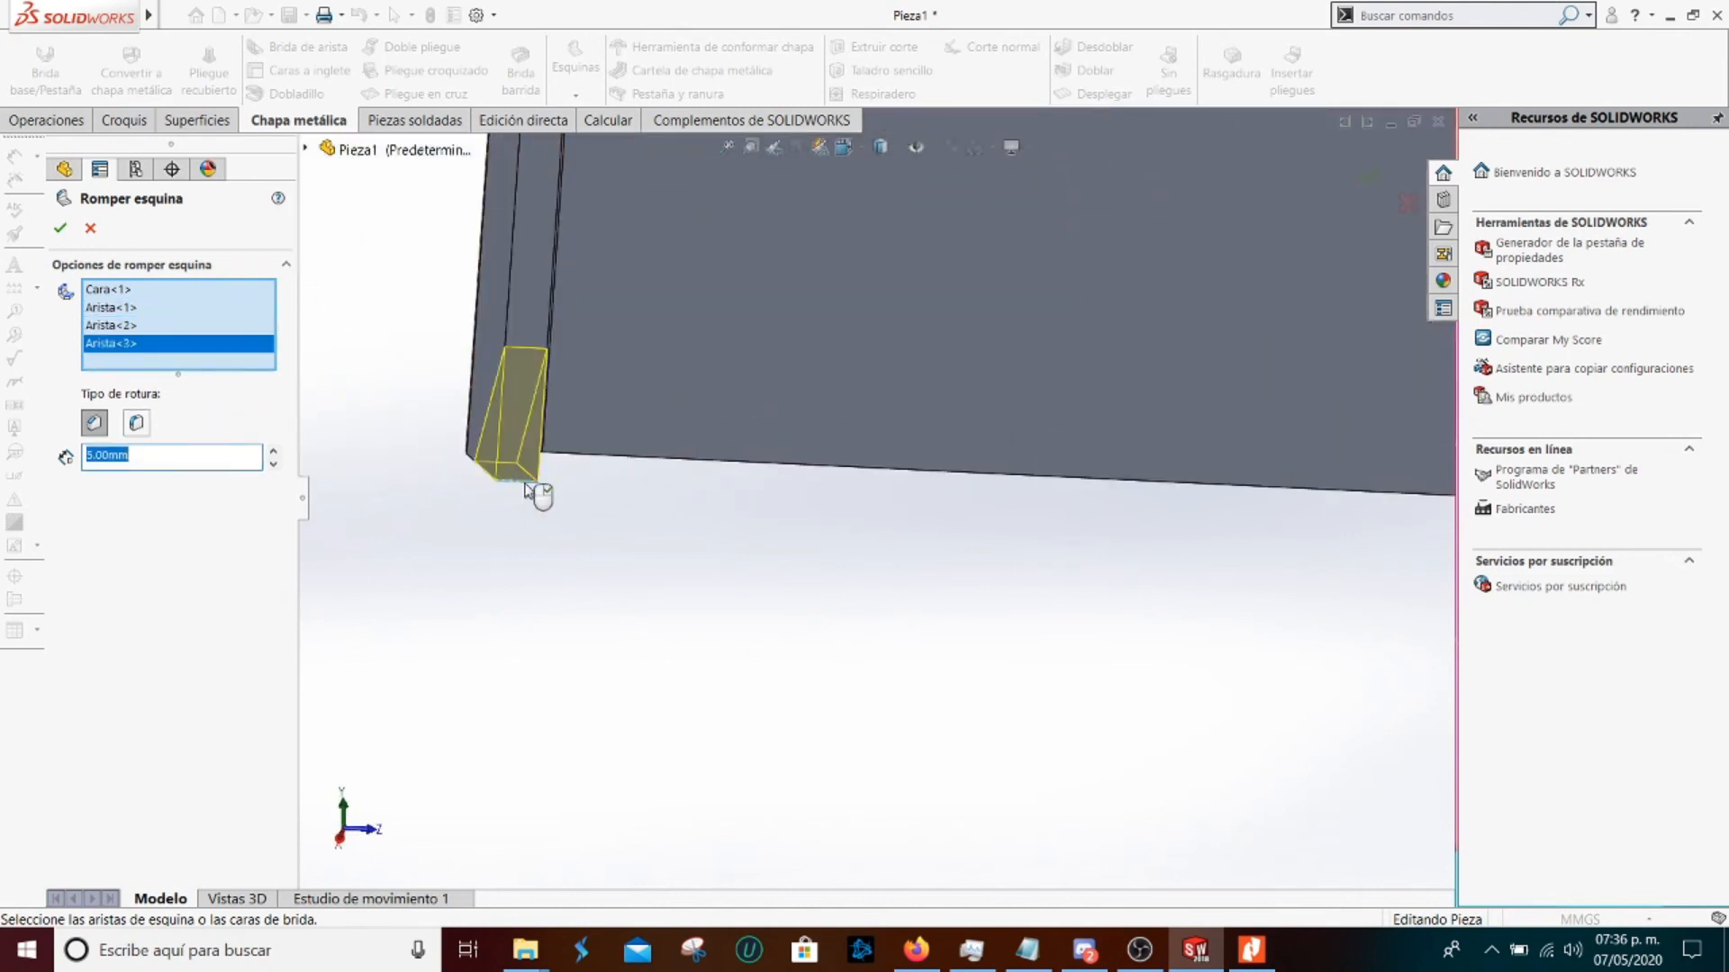
Add the vertical wall's rear flange corner edge and apply the 5 mm chamfer break to all selected corners
{"action": "scroll", "coordinate": [540, 490], "scroll_direction": "up", "scroll_amount": 5}
{"action": "middle_click_drag", "start_coordinate": [991, 387], "coordinate": [1034, 394]}
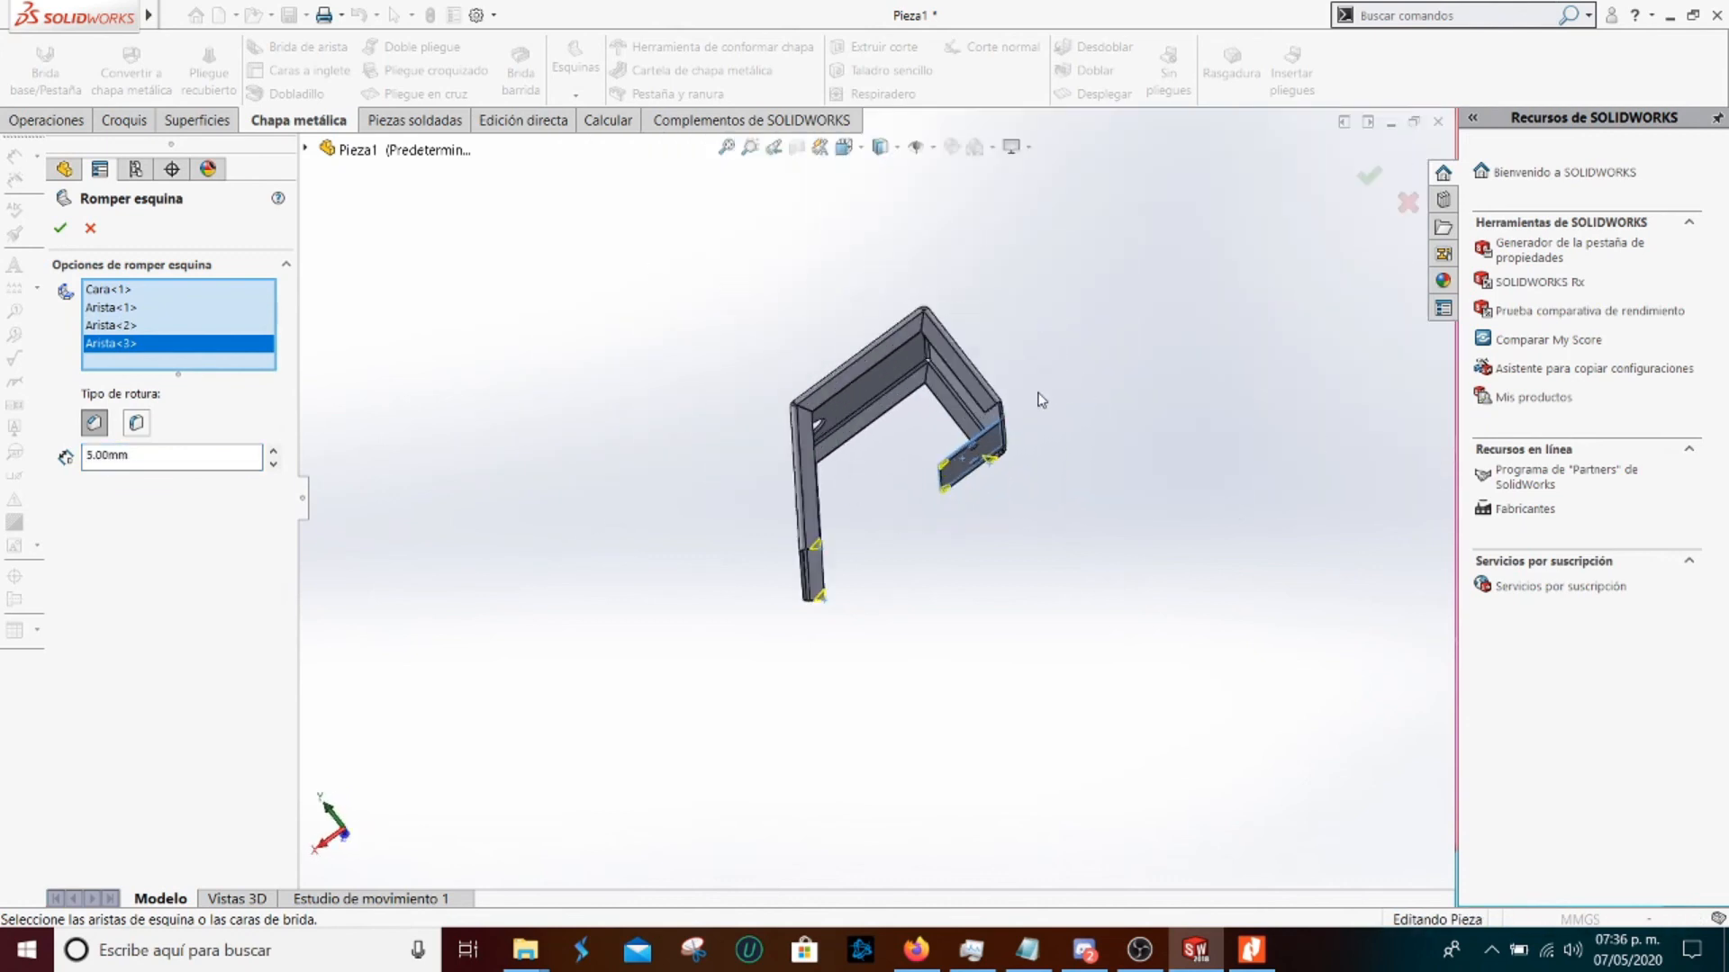
{"action": "scroll", "coordinate": [1034, 393], "scroll_direction": "down", "scroll_amount": 6}
{"action": "scroll", "coordinate": [1033, 197], "scroll_direction": "down", "scroll_amount": 4}
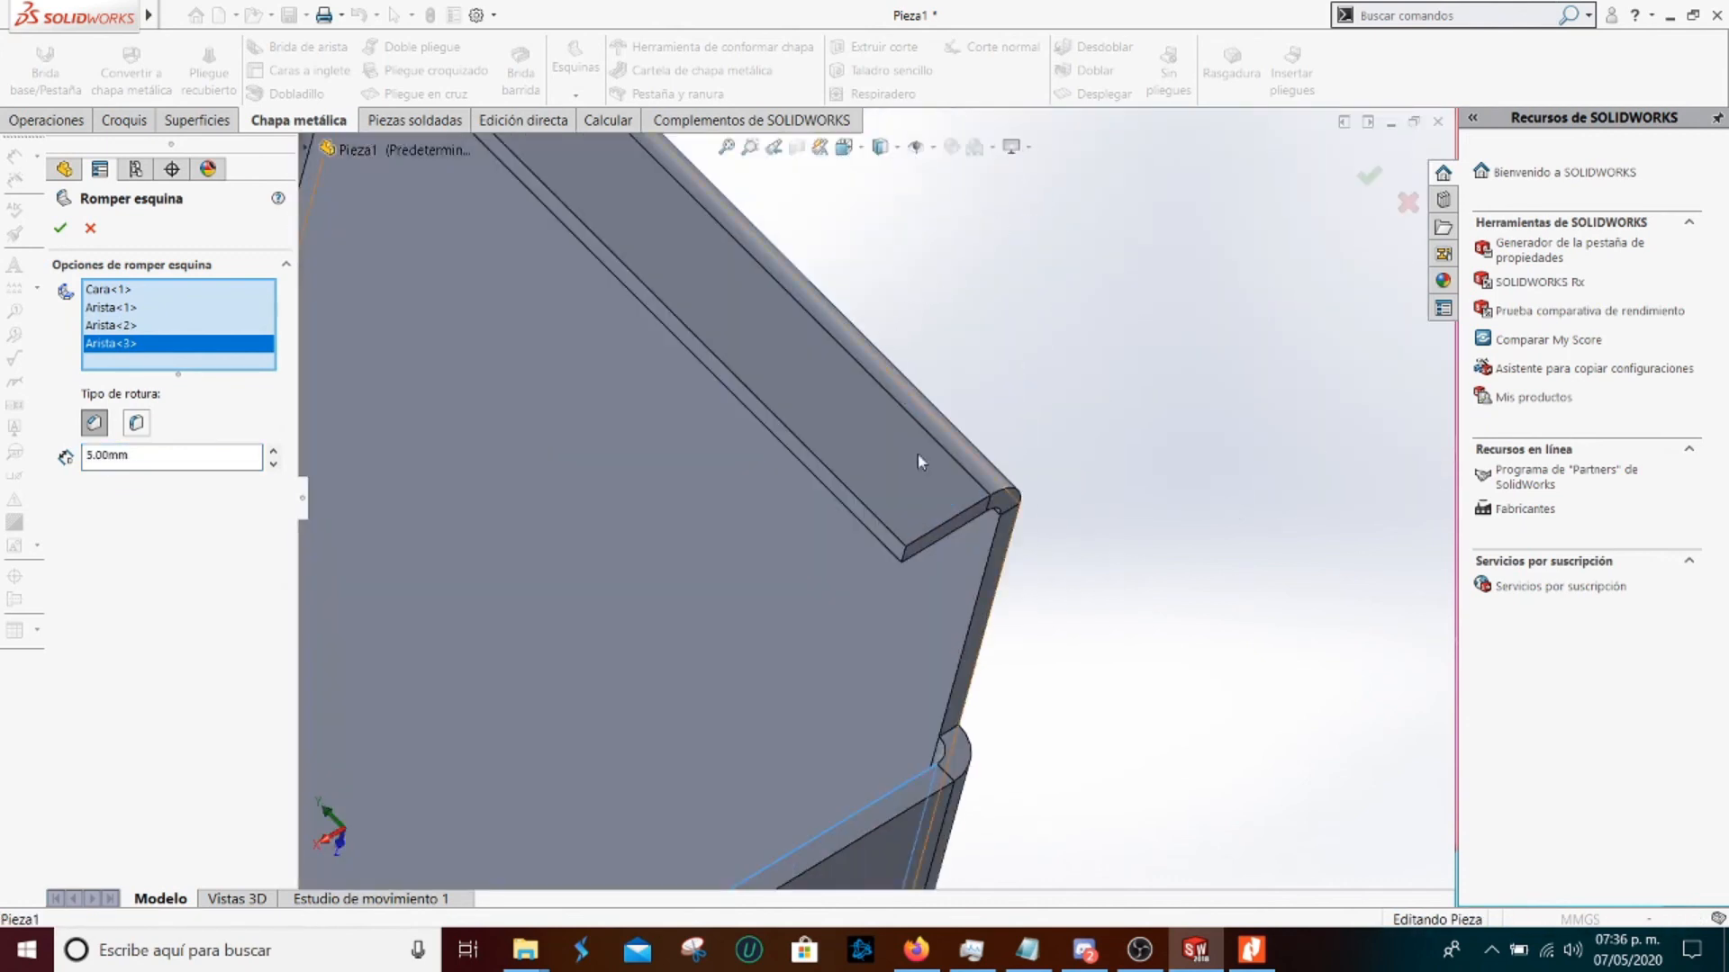
{"action": "left_click", "coordinate": [901, 553]}
{"action": "scroll", "coordinate": [877, 738], "scroll_direction": "up", "scroll_amount": 4}
{"action": "scroll", "coordinate": [878, 743], "scroll_direction": "up", "scroll_amount": 3}
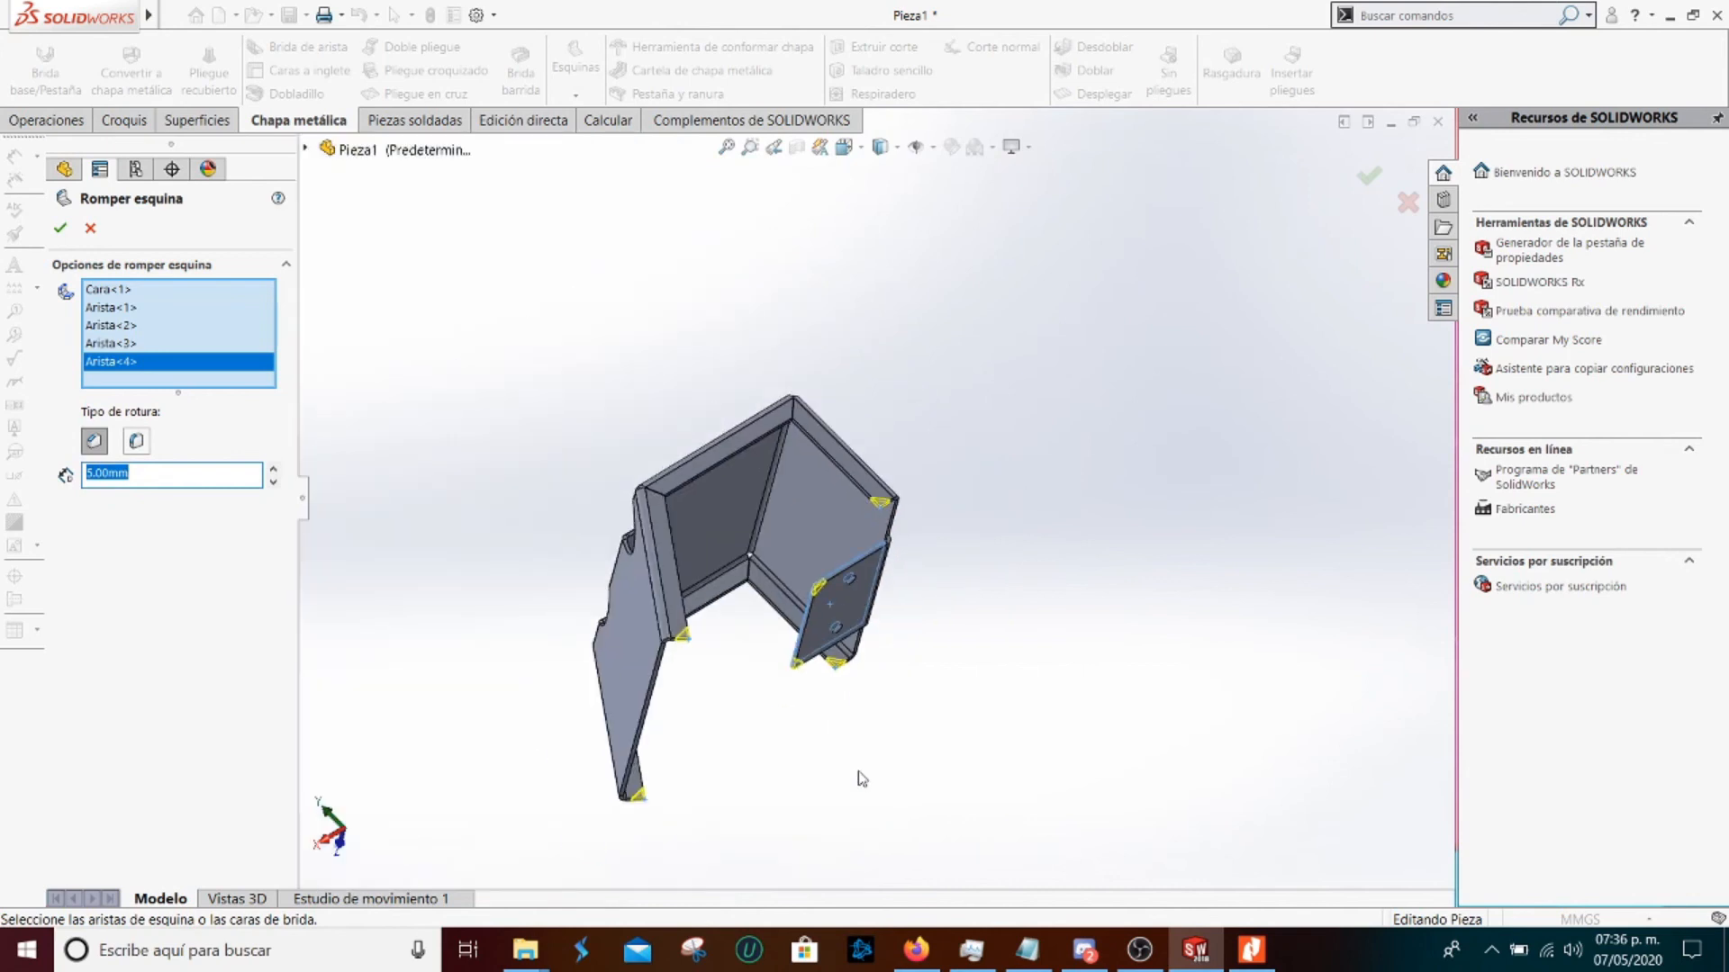
{"action": "scroll", "coordinate": [856, 775], "scroll_direction": "down", "scroll_amount": 2}
{"action": "middle_click_drag", "start_coordinate": [805, 748], "coordinate": [740, 764]}
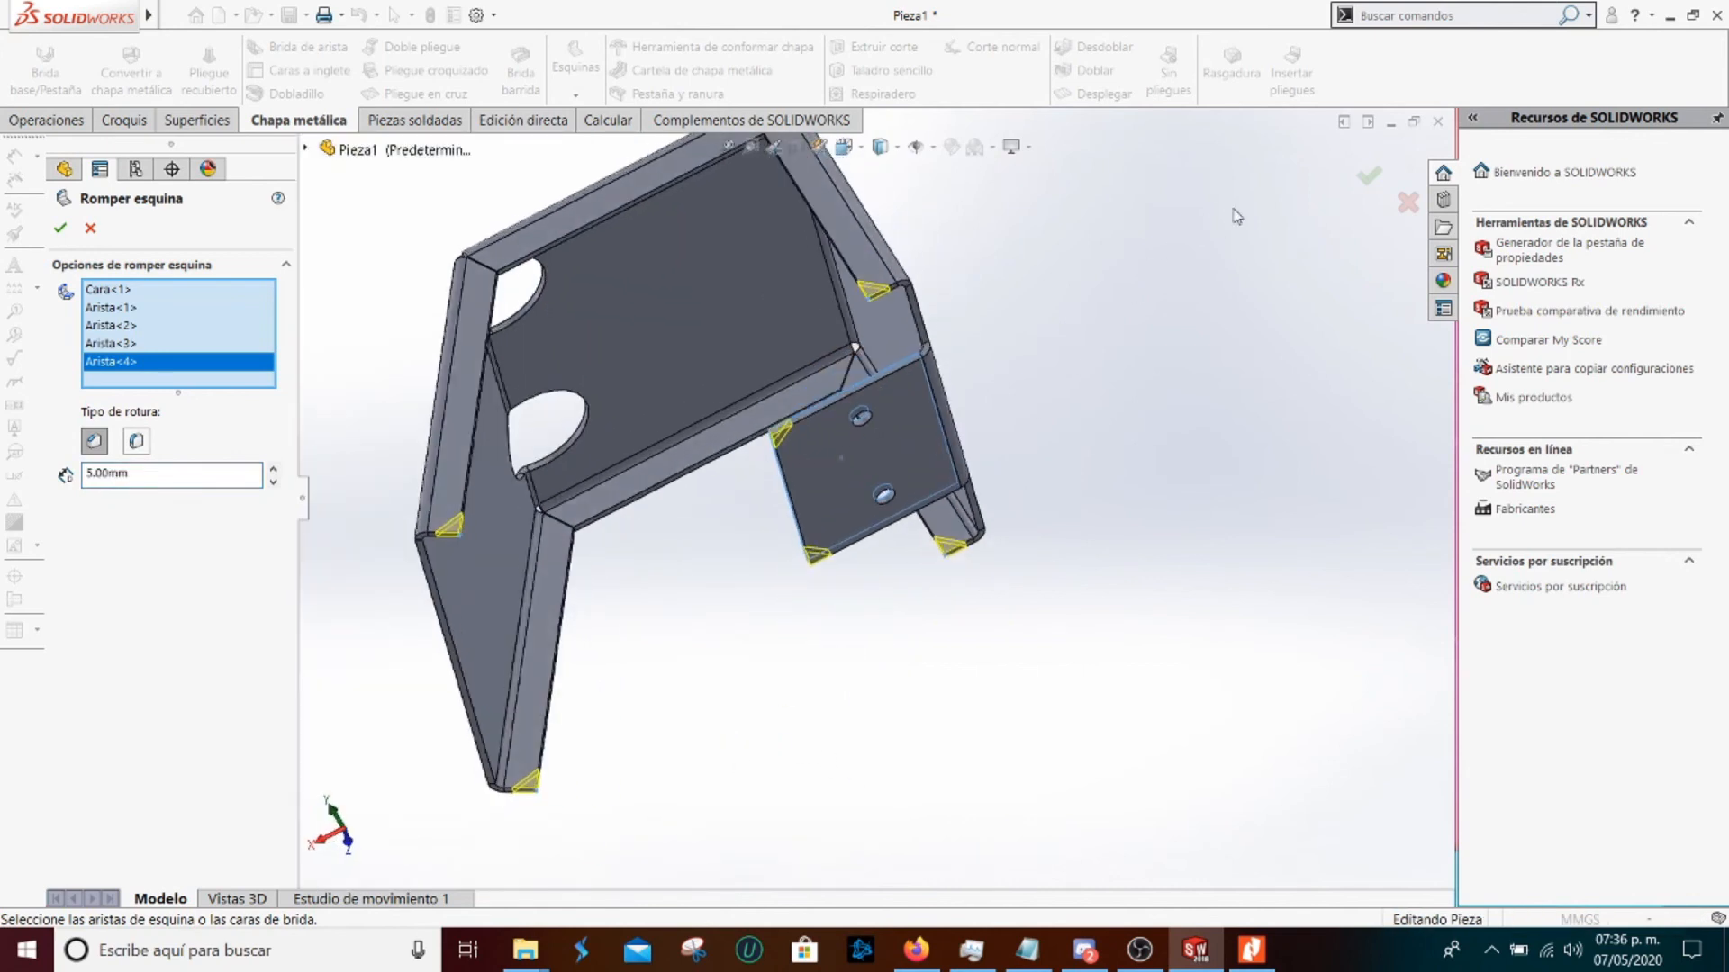
{"action": "left_click", "coordinate": [1368, 183]}
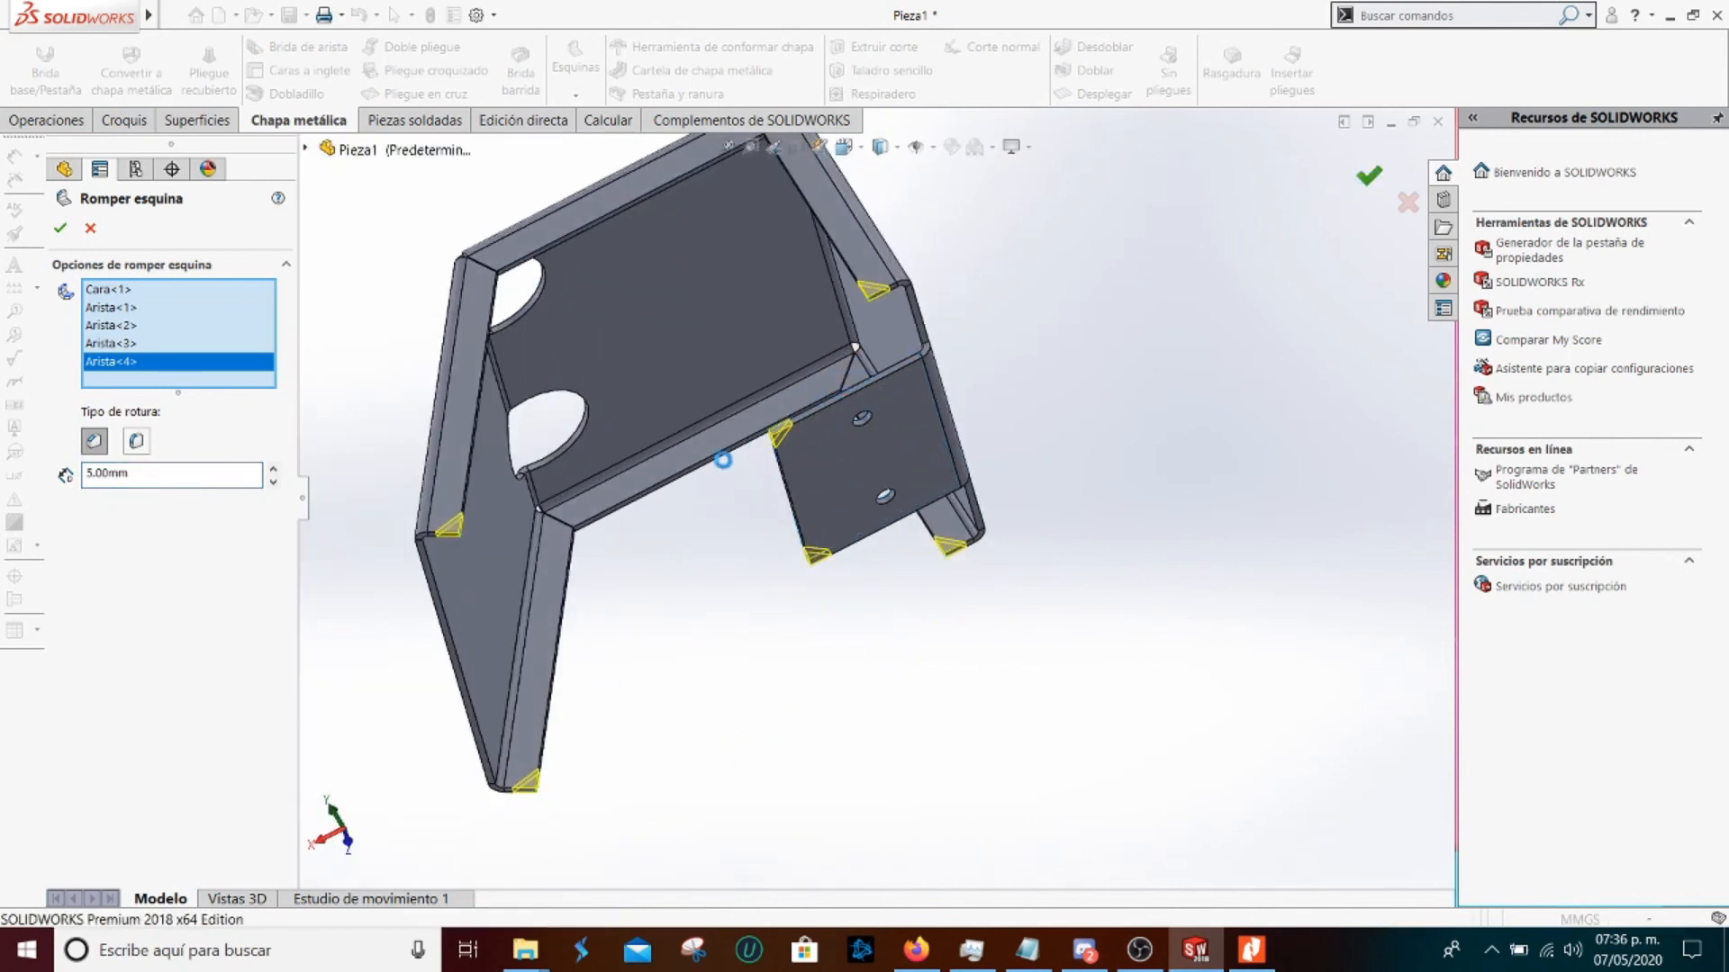
Inspect the chamfered corners, compare them with the manual's result on page 71, and skim the following steps through Caras a Inglete
{"action": "middle_click_drag", "start_coordinate": [737, 464], "coordinate": [768, 547]}
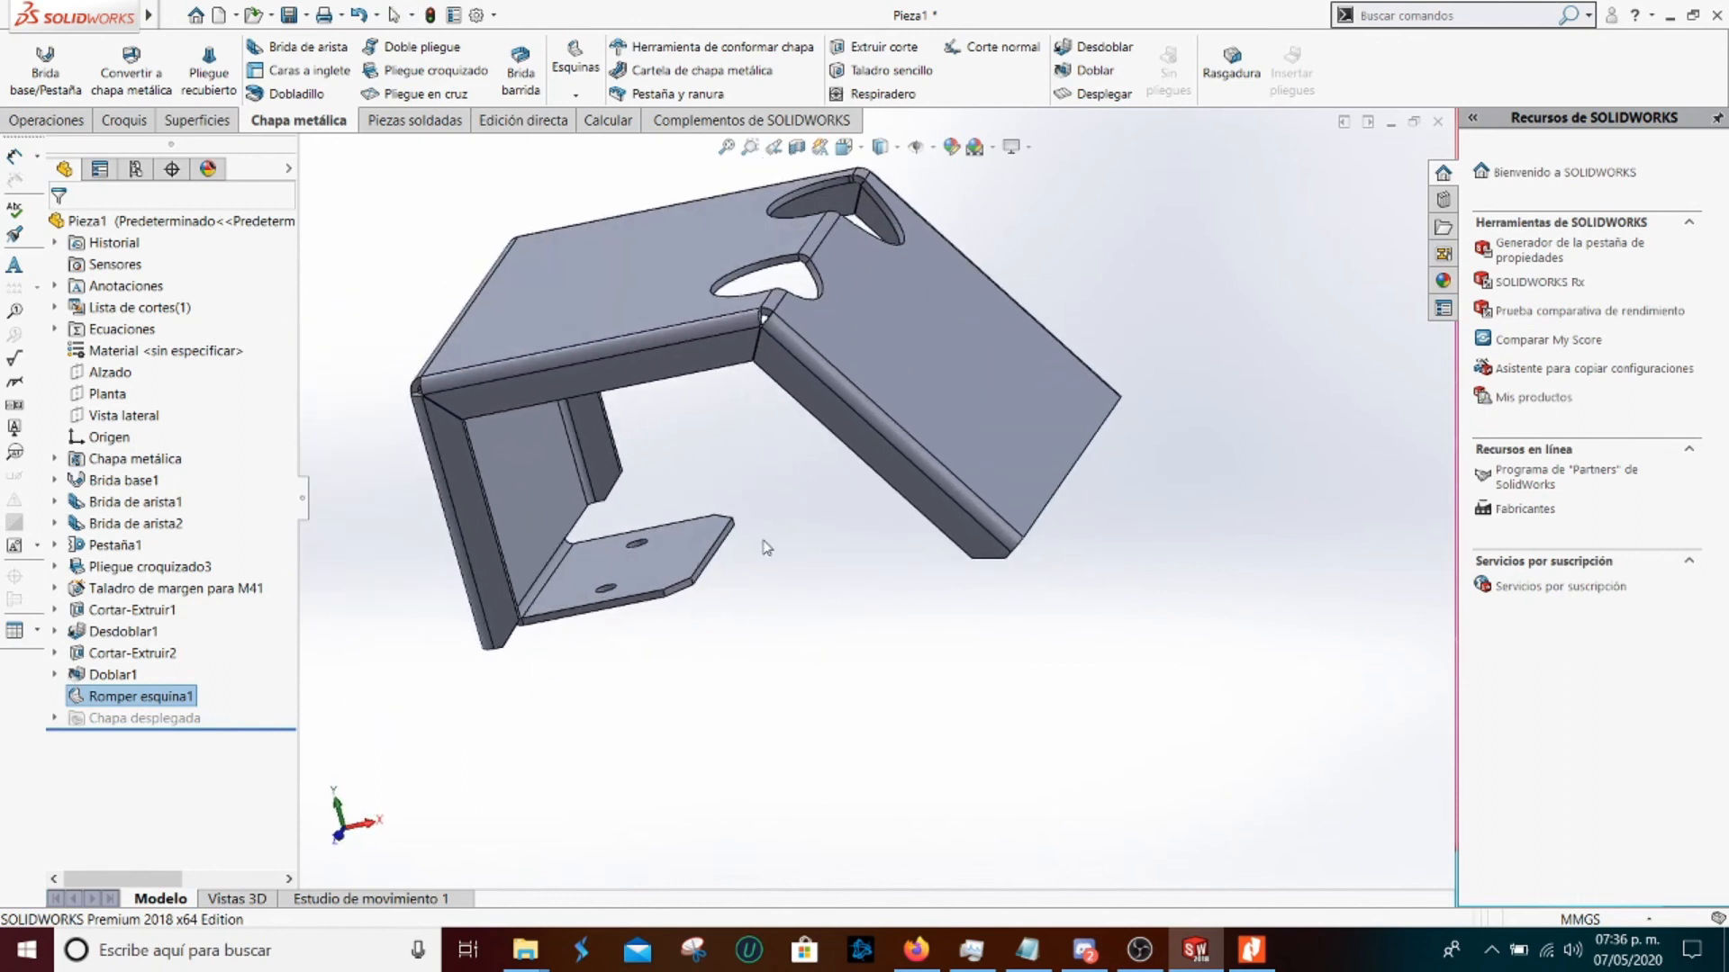
{"action": "scroll", "coordinate": [1007, 530], "scroll_direction": "down", "scroll_amount": 3}
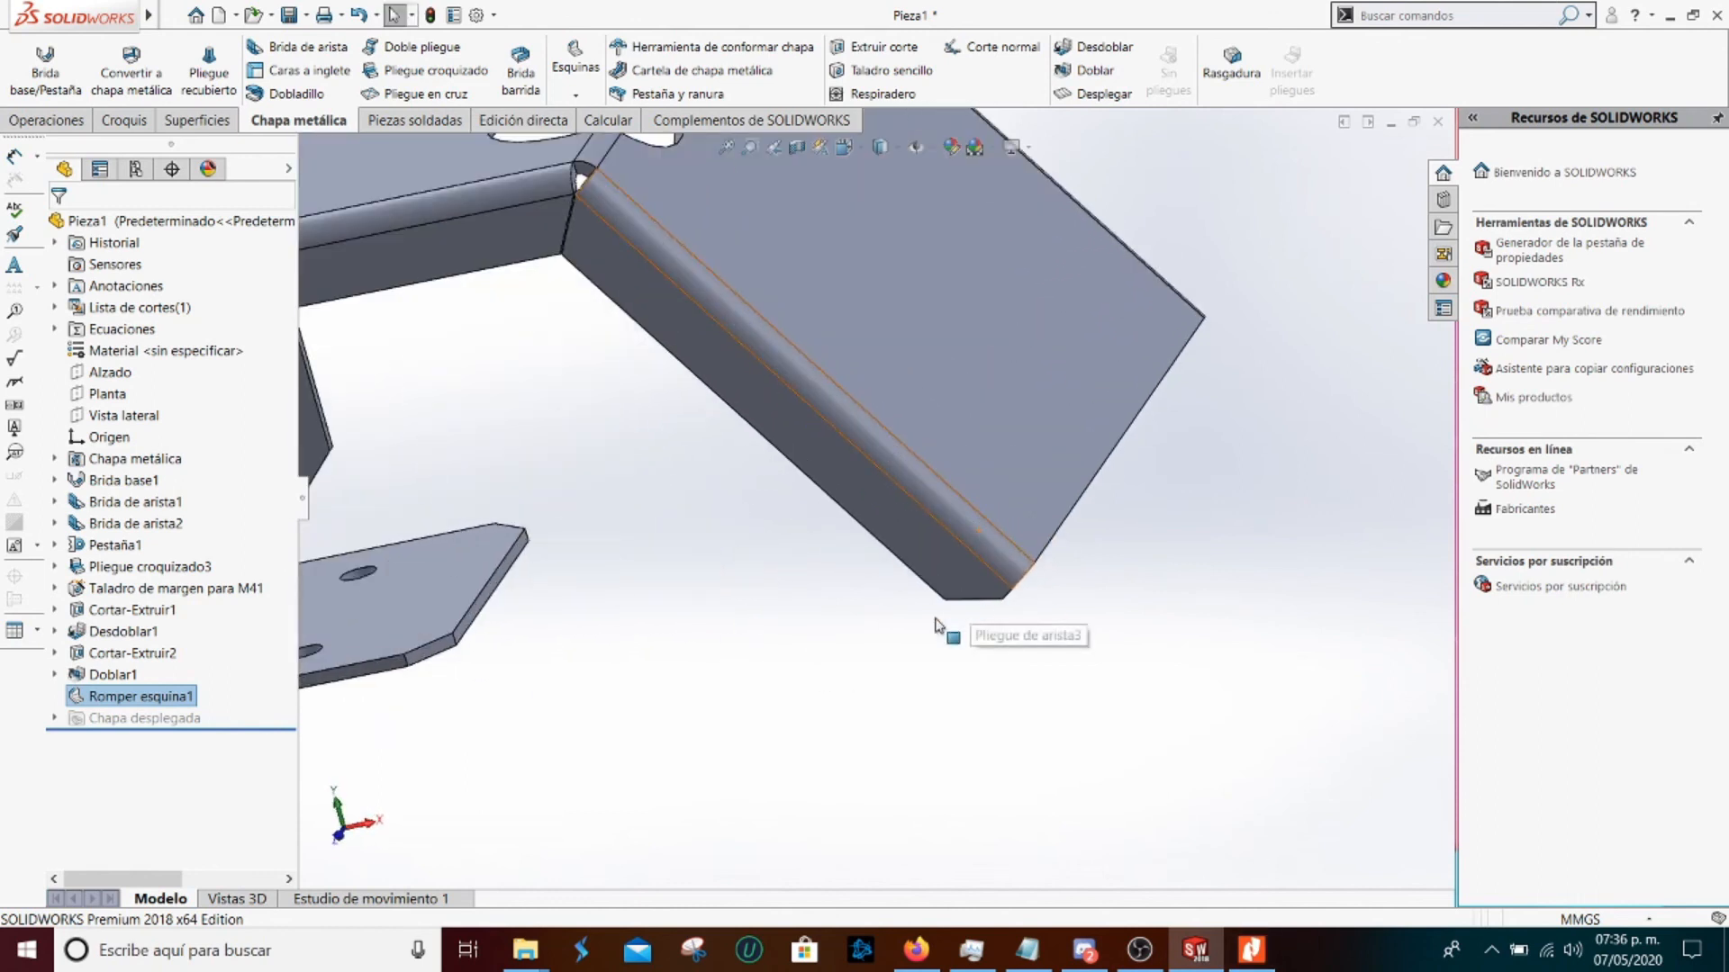
{"action": "scroll", "coordinate": [950, 634], "scroll_direction": "up", "scroll_amount": 5}
{"action": "left_click", "coordinate": [1252, 950]}
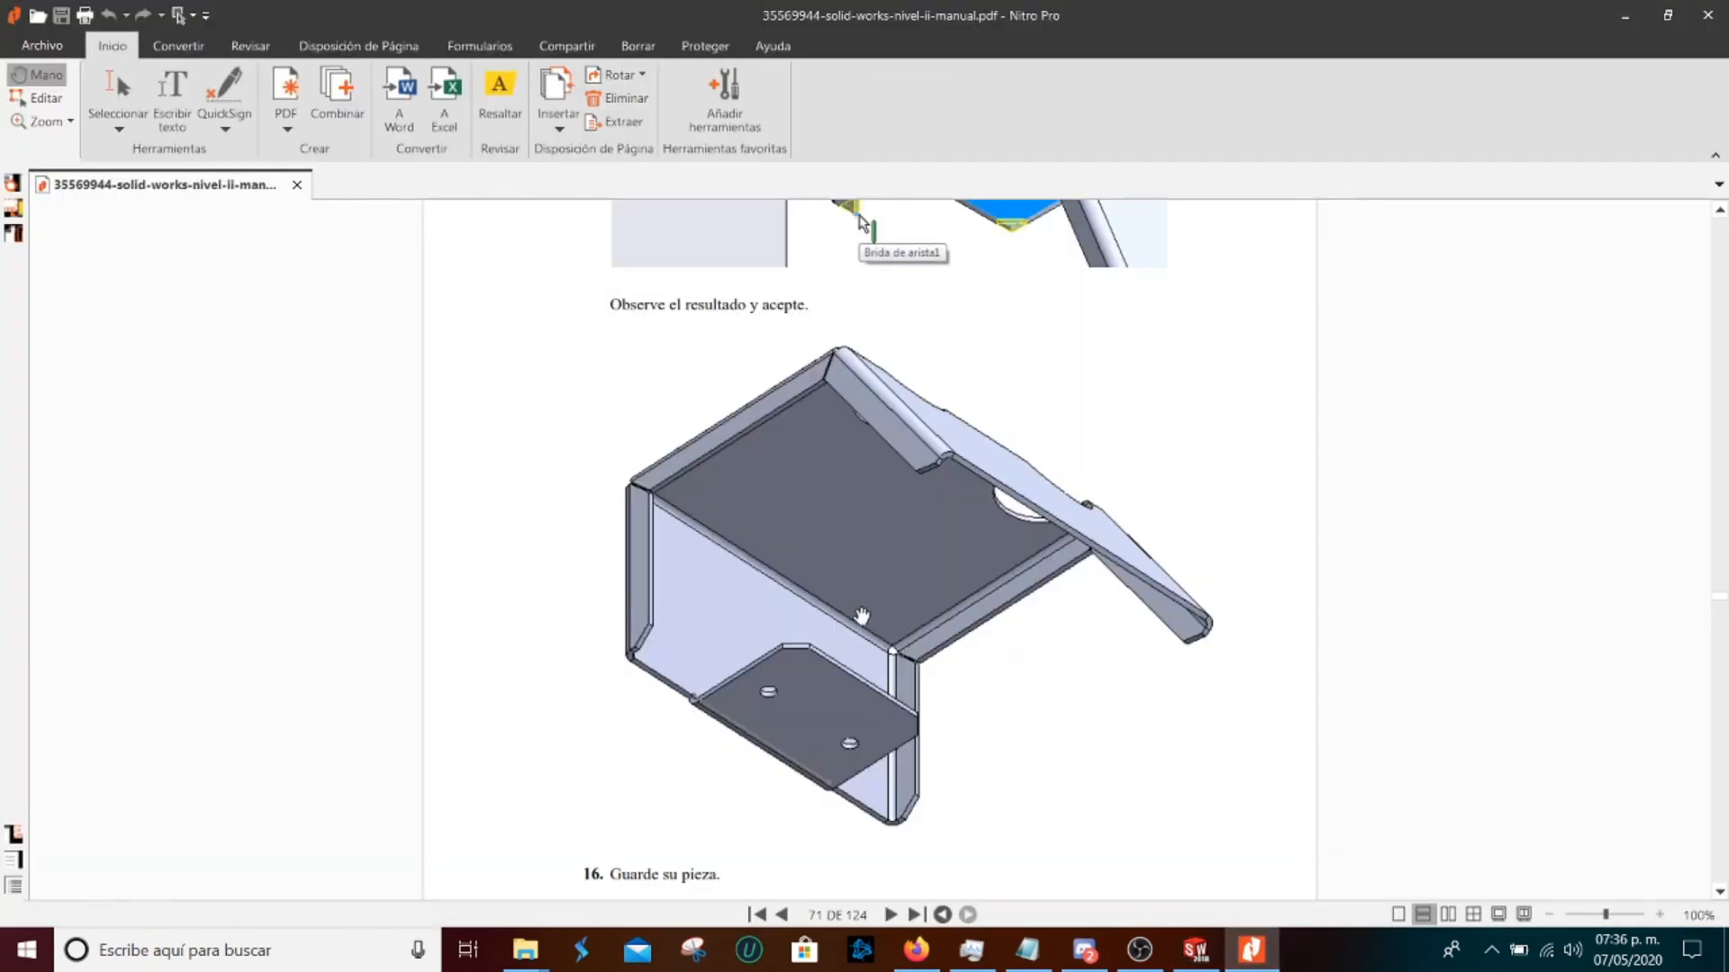
{"action": "scroll", "coordinate": [860, 615], "scroll_direction": "down", "scroll_amount": 4}
{"action": "scroll", "coordinate": [860, 615], "scroll_direction": "down", "scroll_amount": 3}
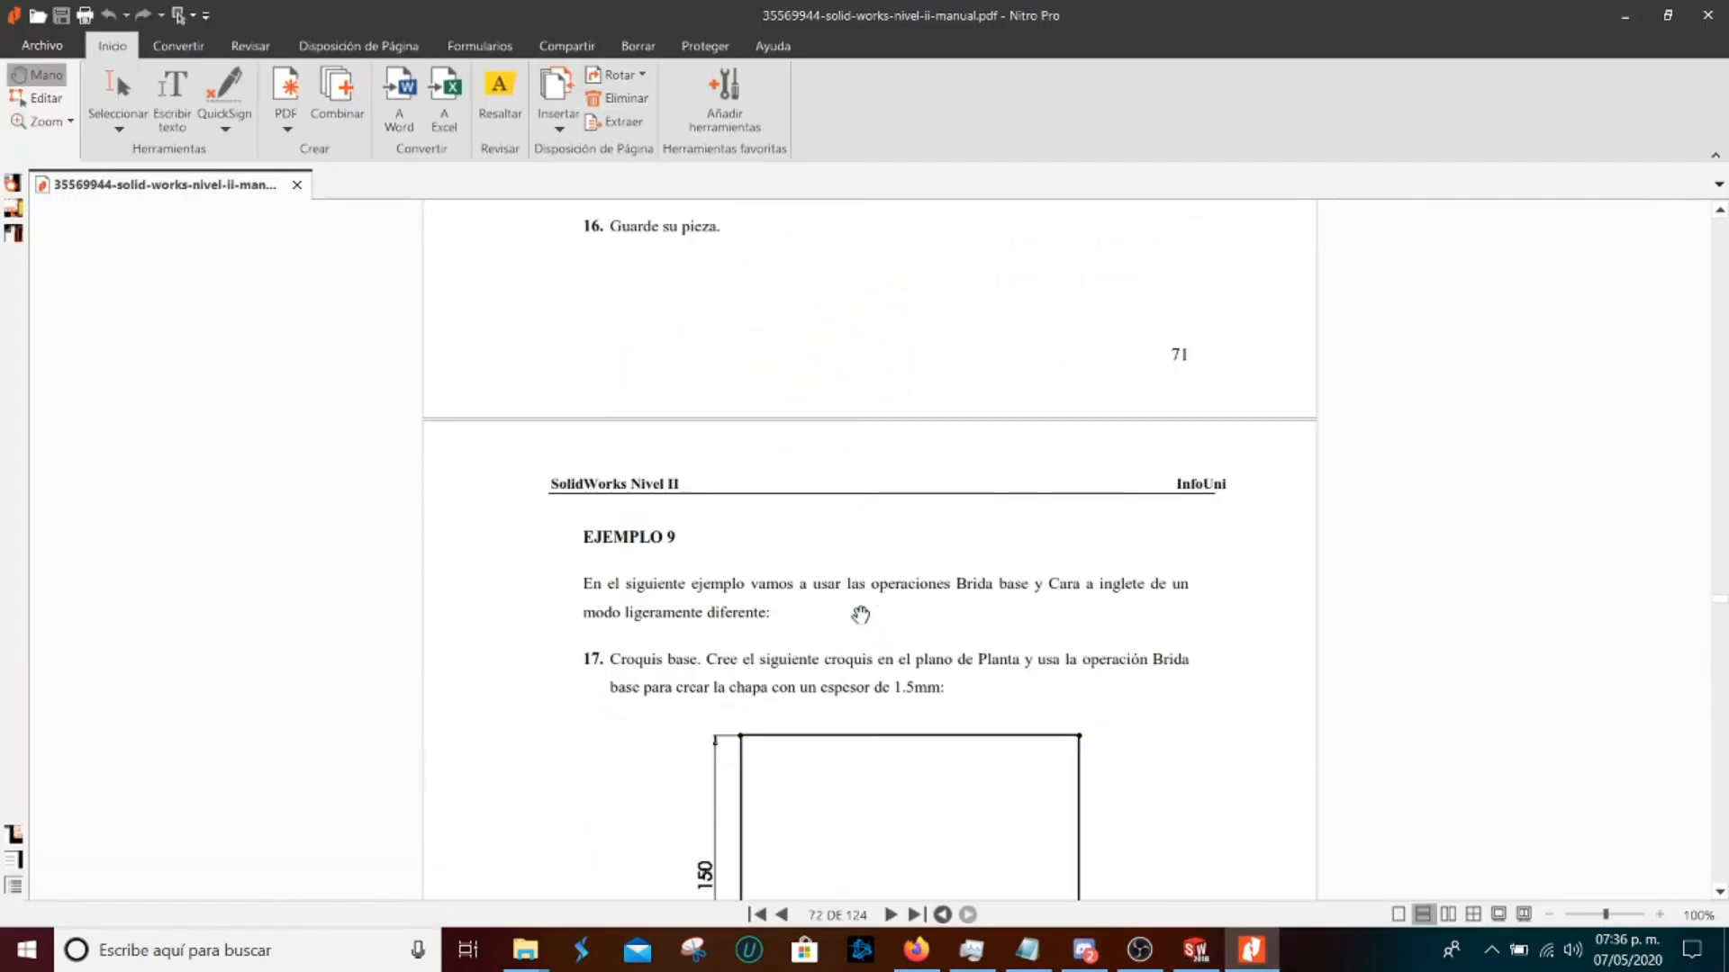
{"action": "scroll", "coordinate": [860, 614], "scroll_direction": "down", "scroll_amount": 15}
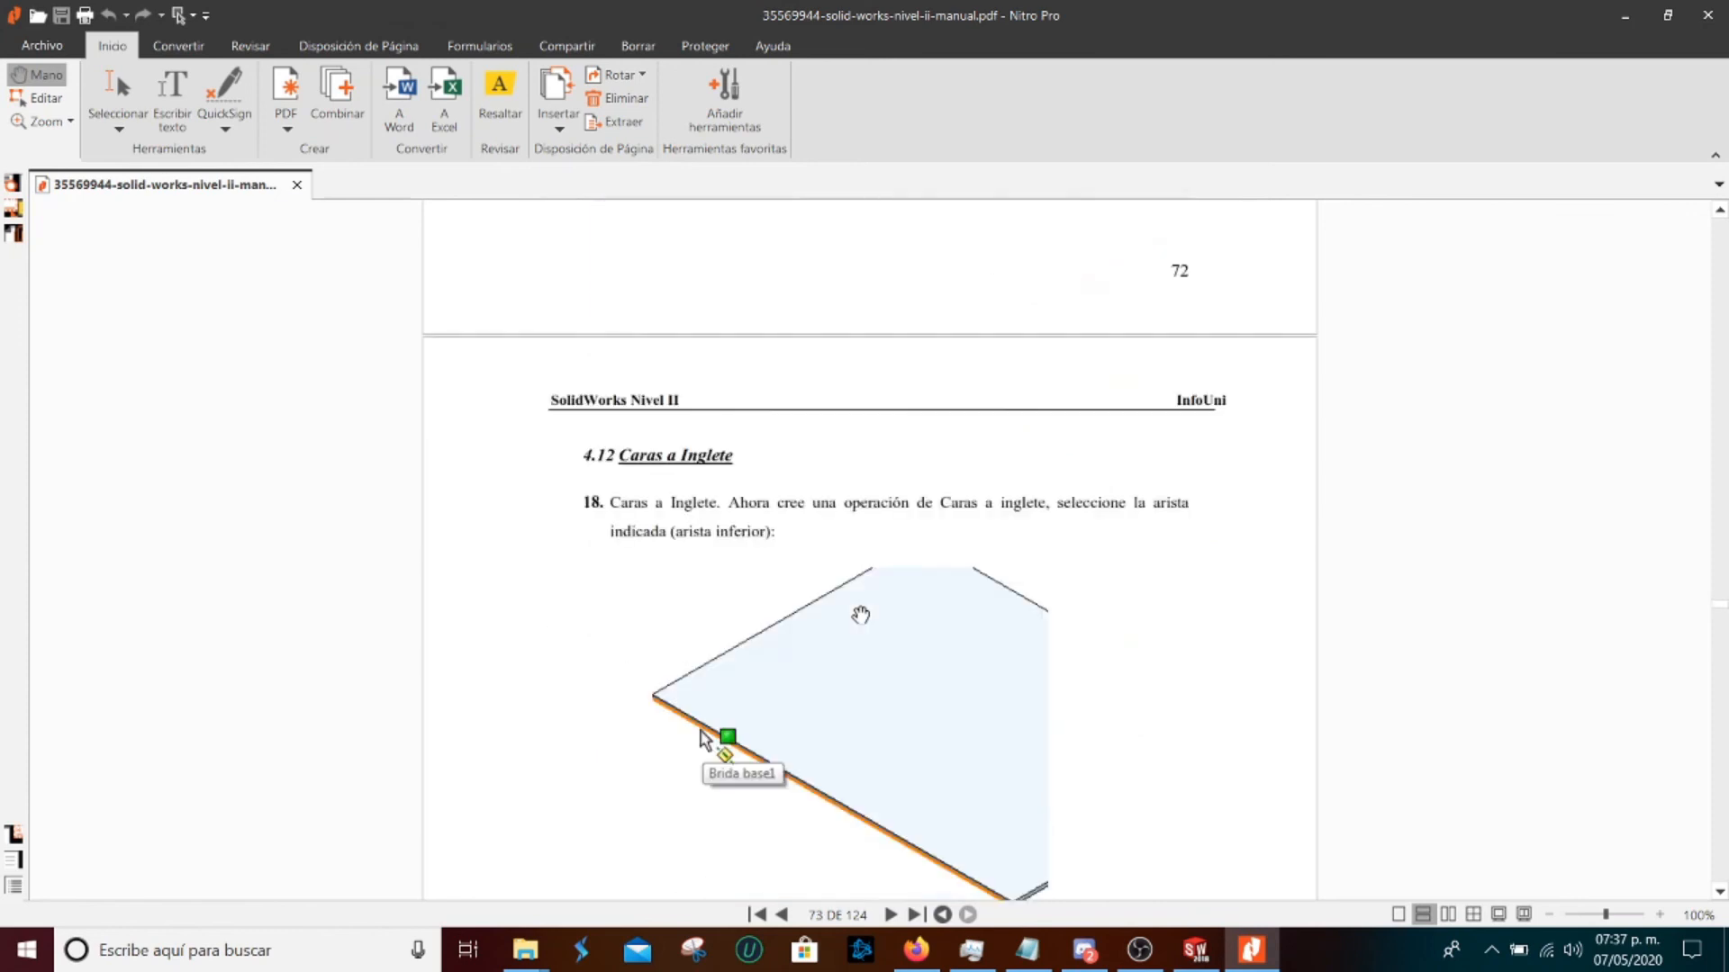
{"action": "scroll", "coordinate": [862, 619], "scroll_direction": "up", "scroll_amount": 20}
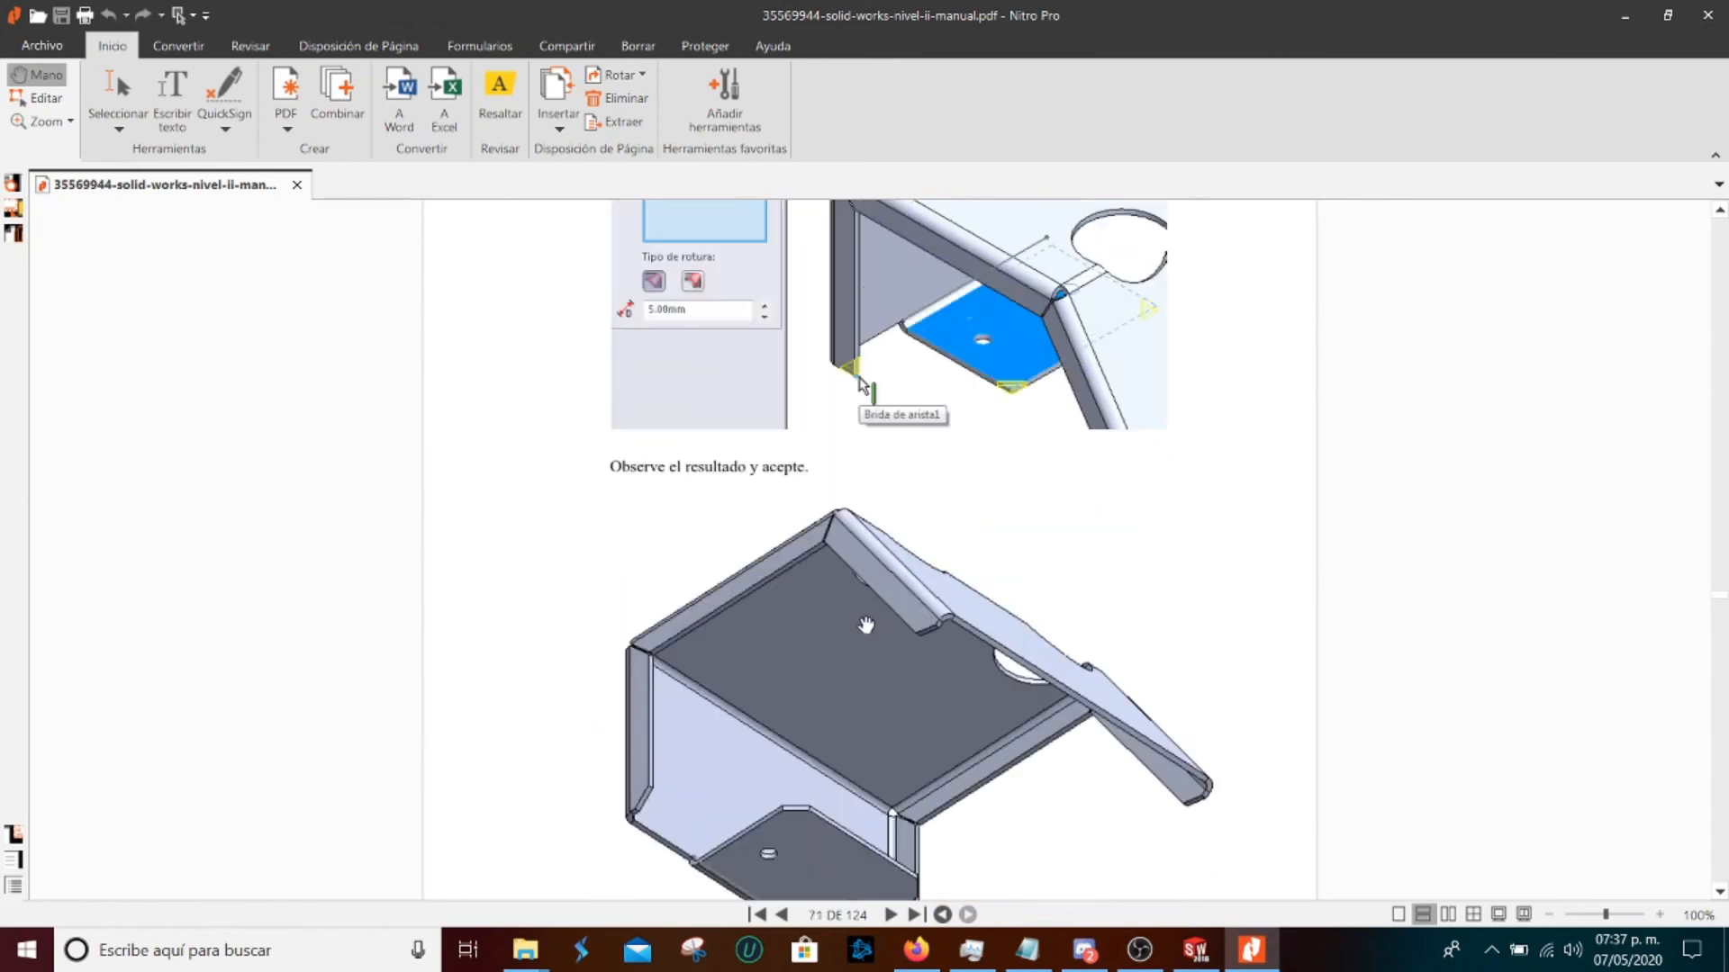
{"action": "scroll", "coordinate": [898, 554], "scroll_direction": "up", "scroll_amount": 3}
{"action": "scroll", "coordinate": [897, 553], "scroll_direction": "down", "scroll_amount": 9}
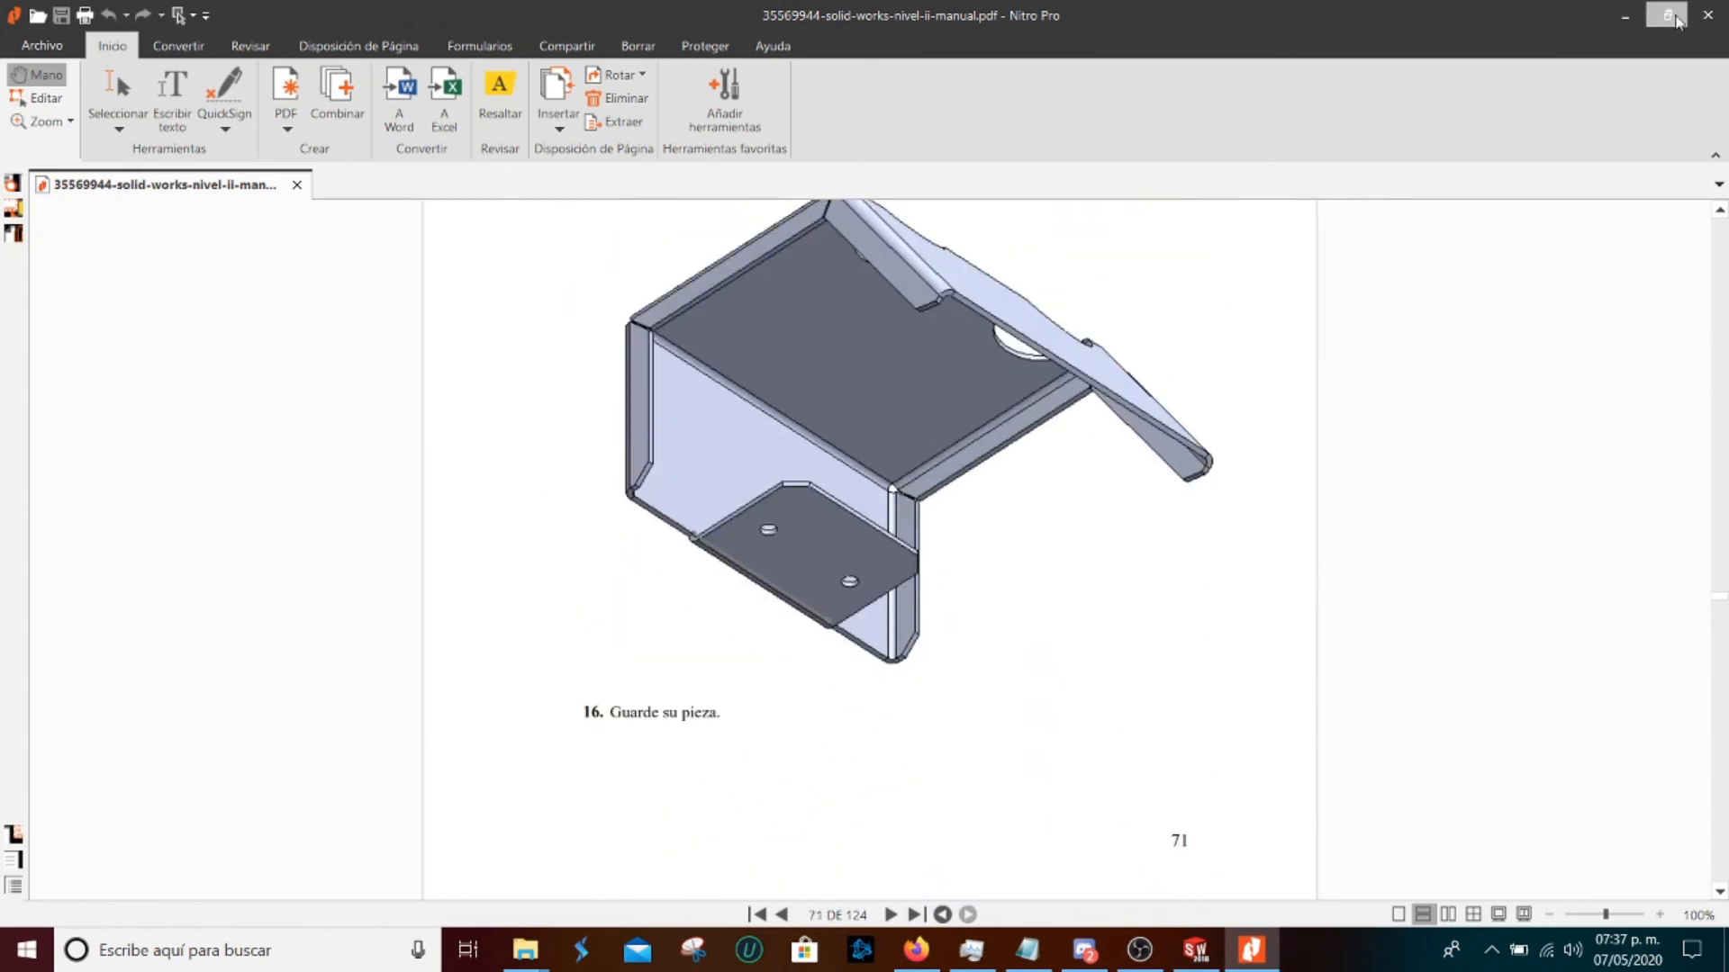
Switch to SOLIDWORKS and roll the part history back so that Brida base1 is the last active feature
{"action": "left_click", "coordinate": [1625, 15]}
{"action": "middle_click_drag", "start_coordinate": [569, 491], "coordinate": [656, 551]}
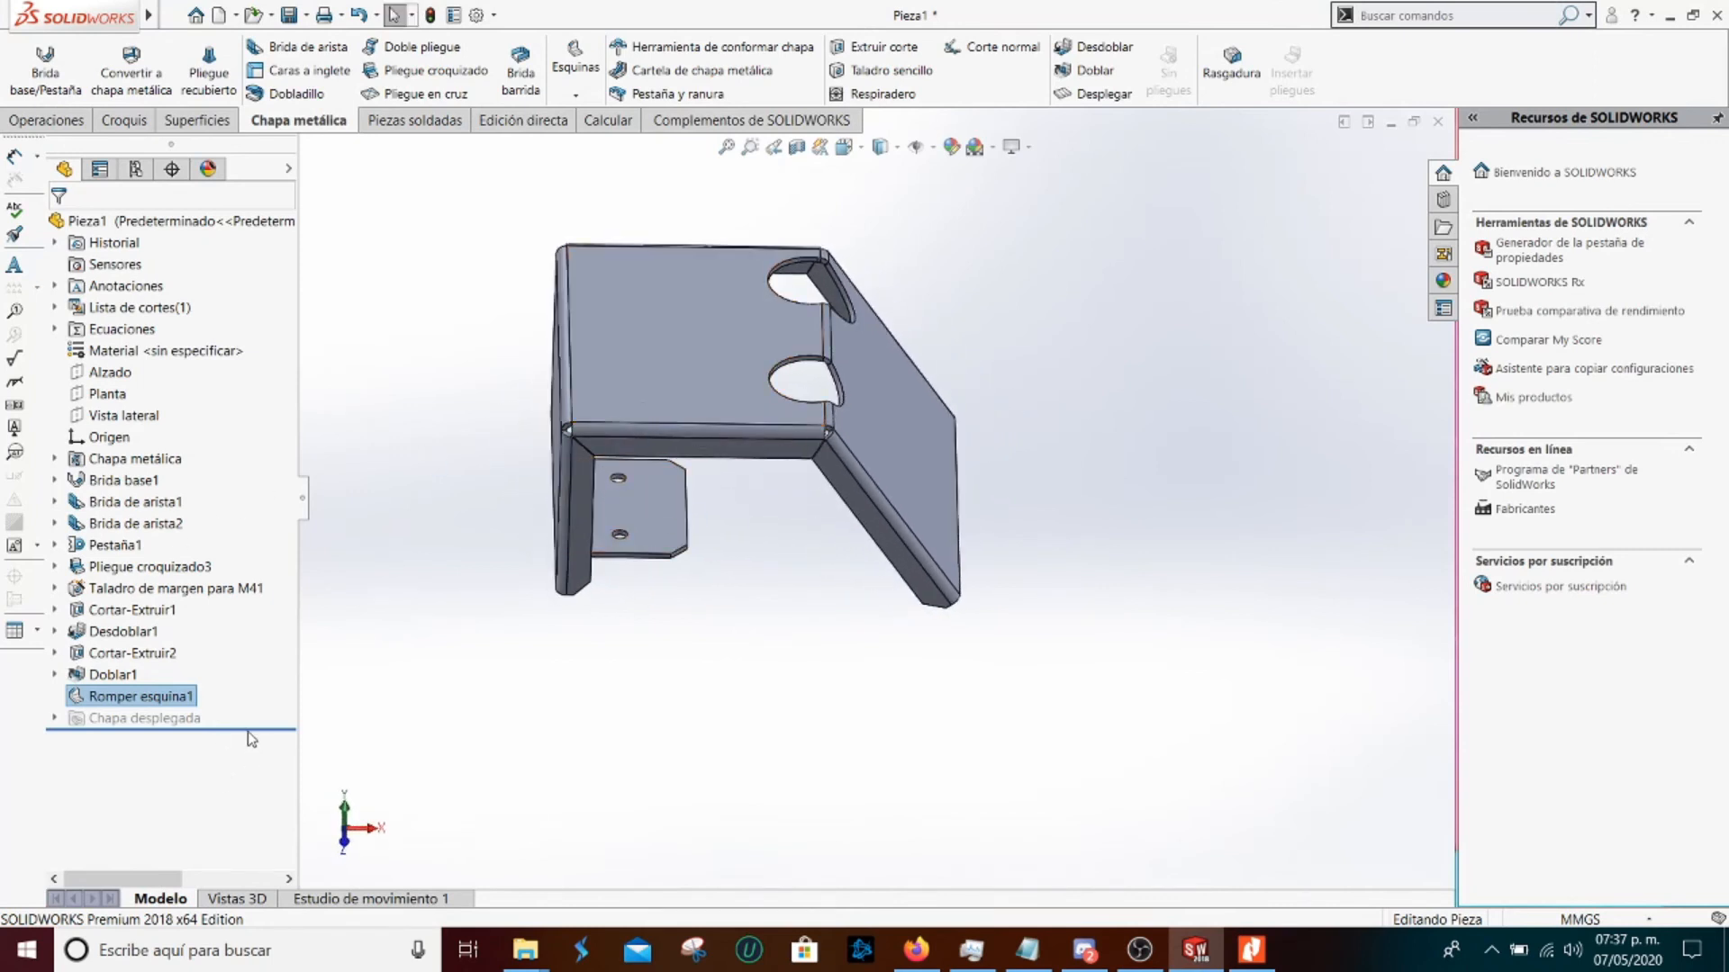
{"action": "left_click_drag", "start_coordinate": [255, 727], "coordinate": [247, 470]}
{"action": "left_click", "coordinate": [54, 436]}
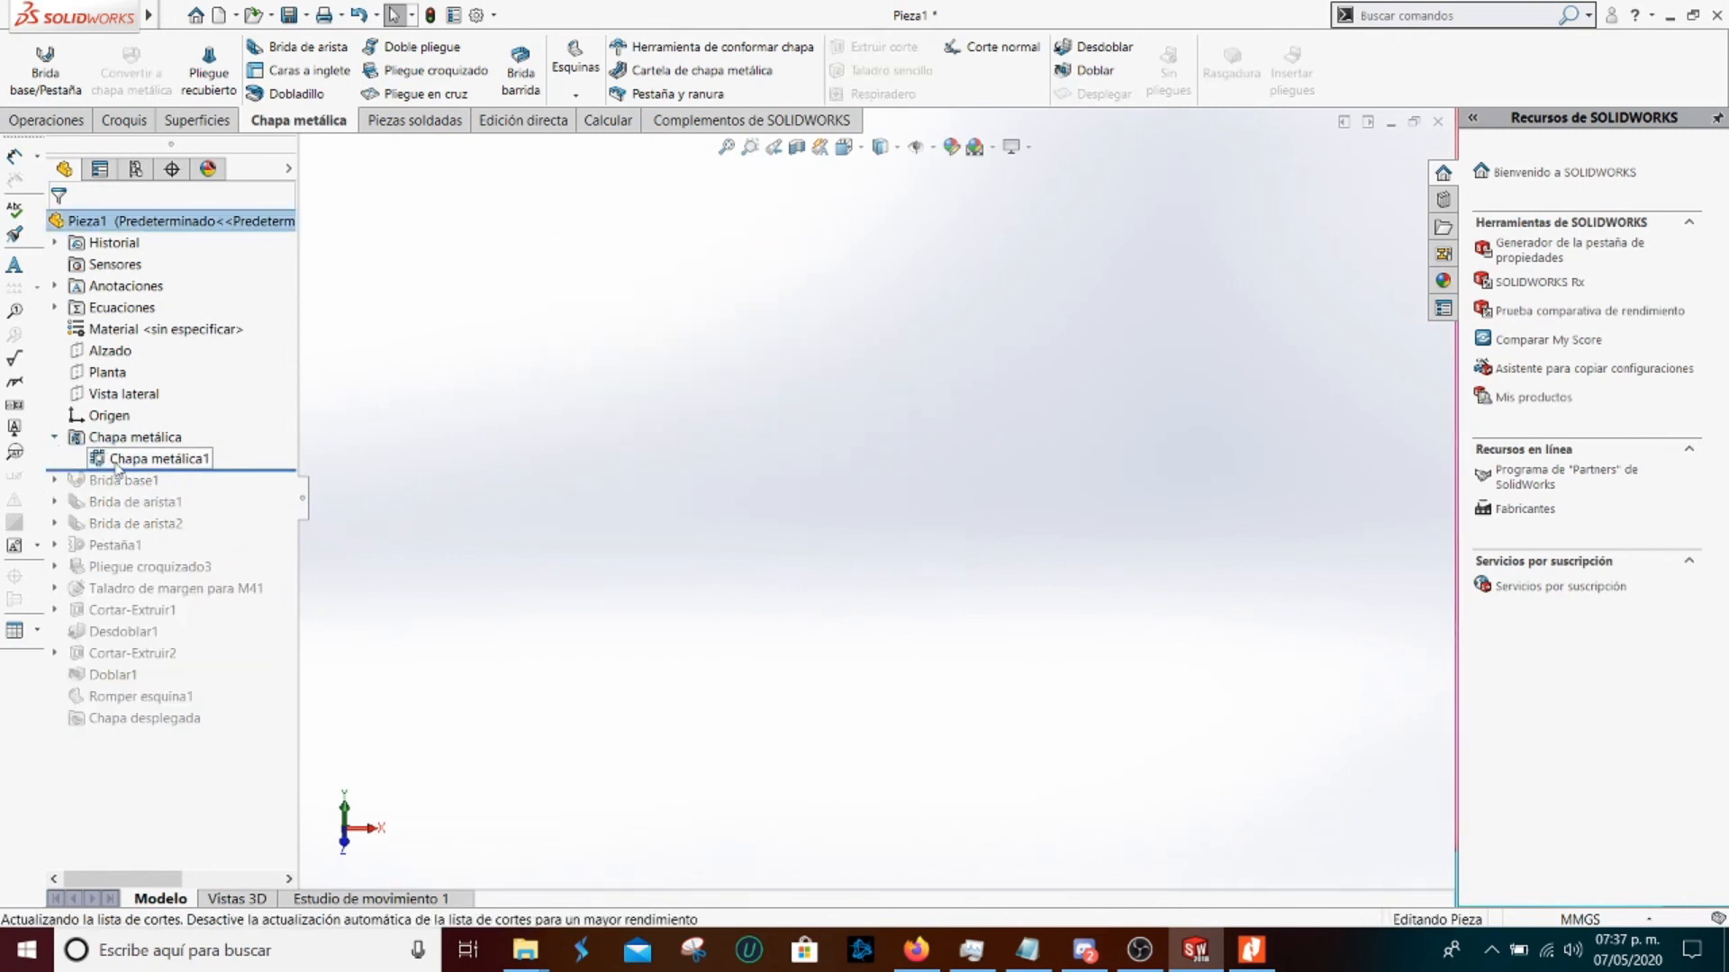
{"action": "left_click_drag", "start_coordinate": [288, 470], "coordinate": [274, 492]}
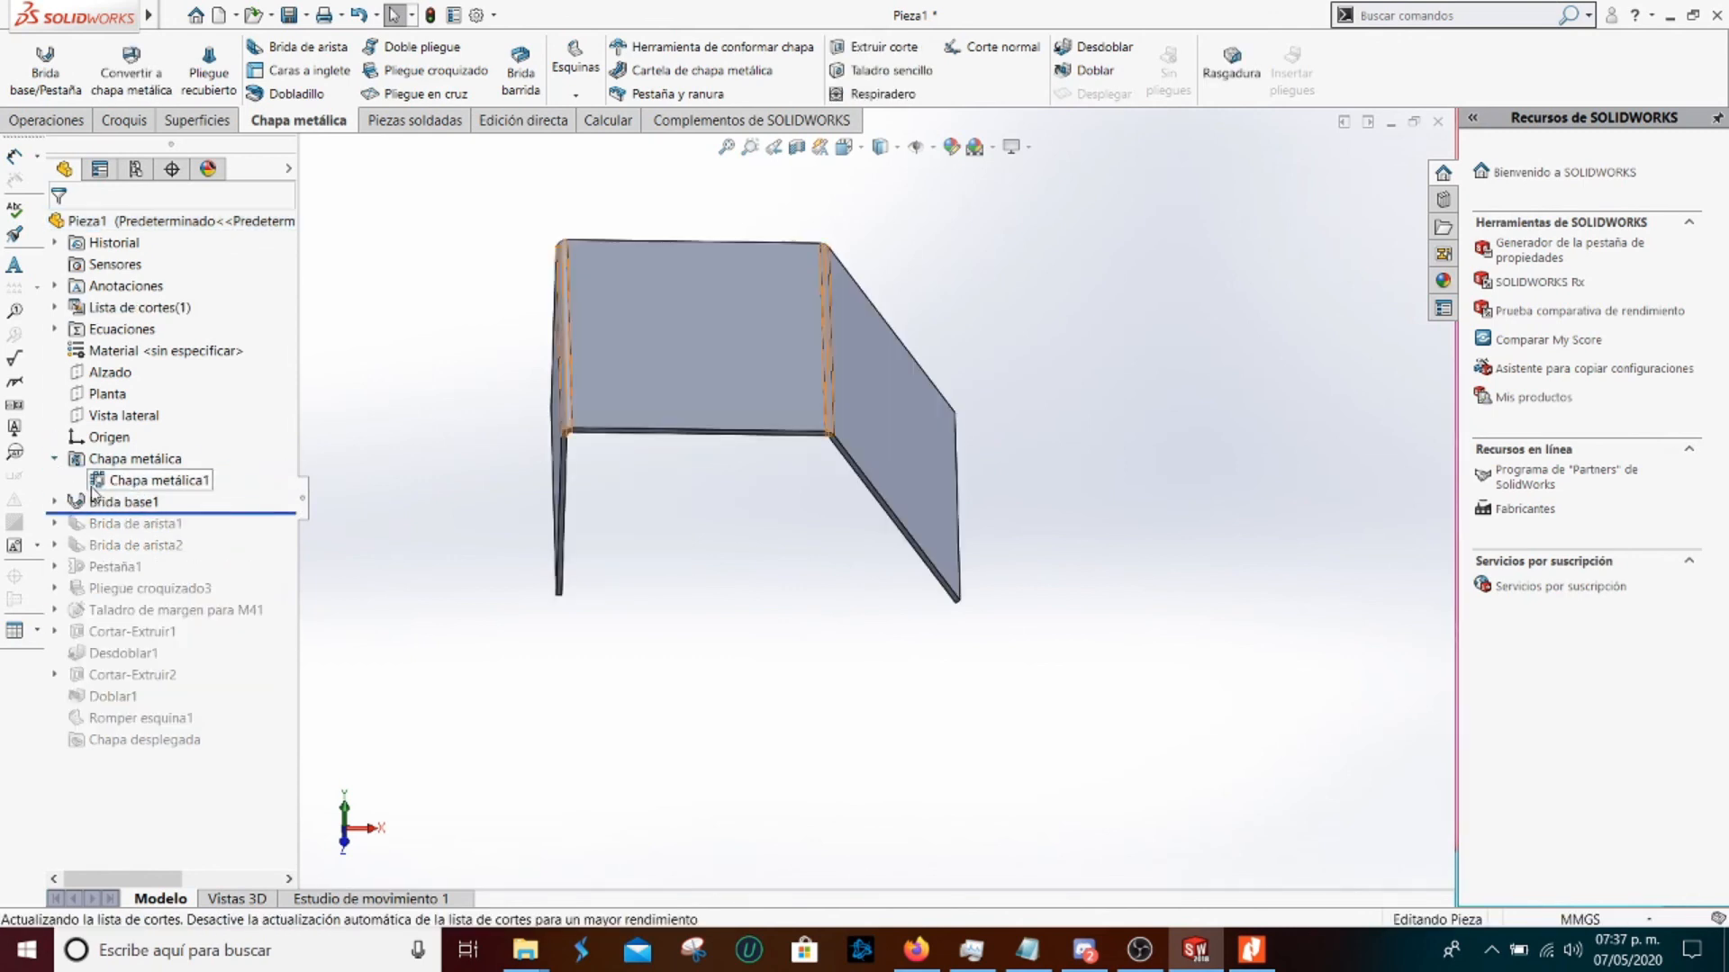
Open the base flange's profile sketch, review its lines and dimensions, and exit the sketch
{"action": "left_click", "coordinate": [54, 501]}
{"action": "left_click", "coordinate": [132, 524]}
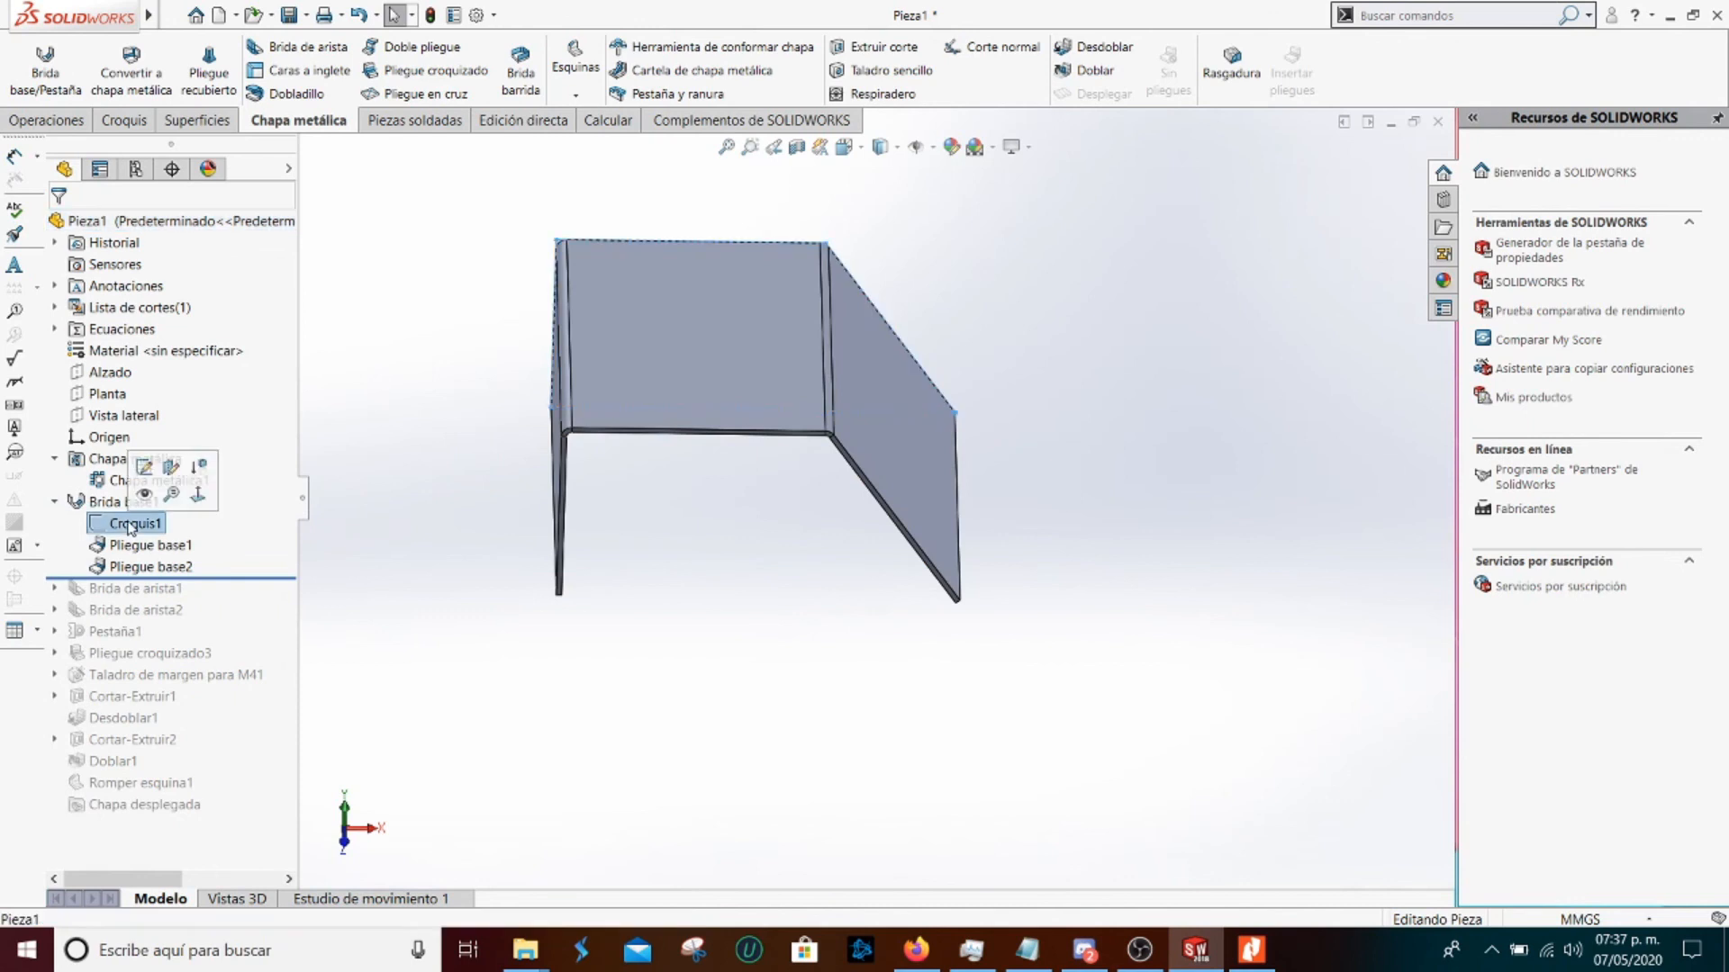
{"action": "left_click", "coordinate": [143, 463]}
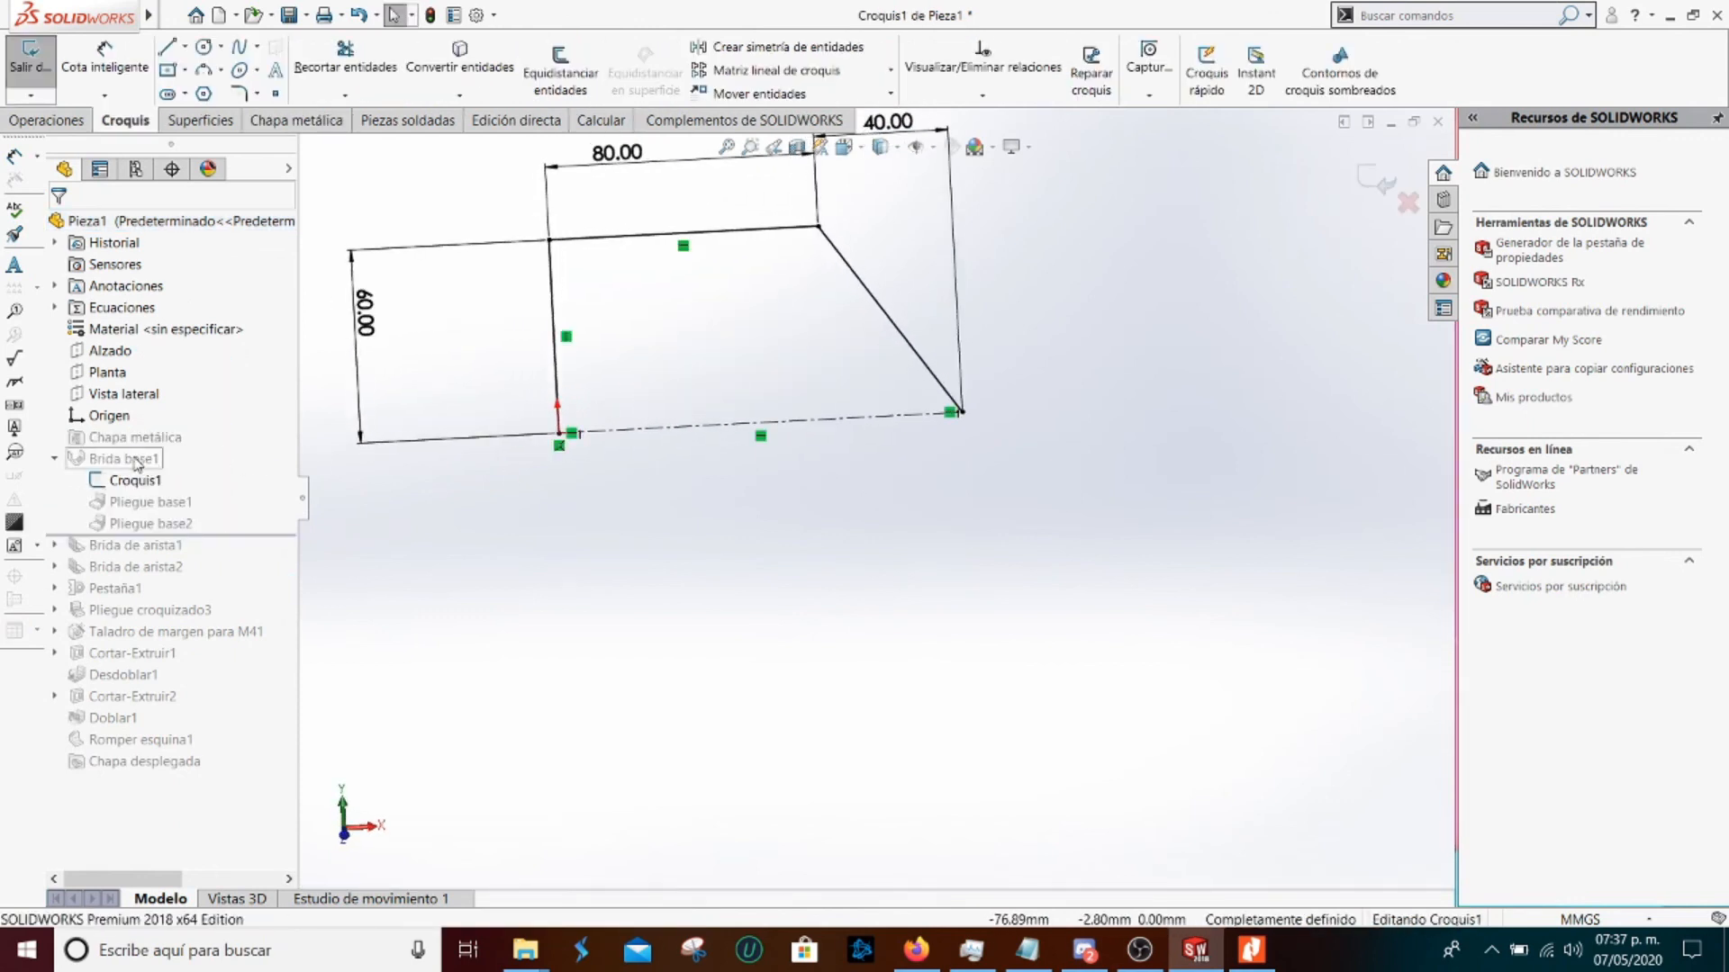
{"action": "left_click", "coordinate": [1366, 185]}
Roll the history forward past both edge flanges and inspect the flanges on the part
{"action": "left_click_drag", "start_coordinate": [254, 578], "coordinate": [241, 620]}
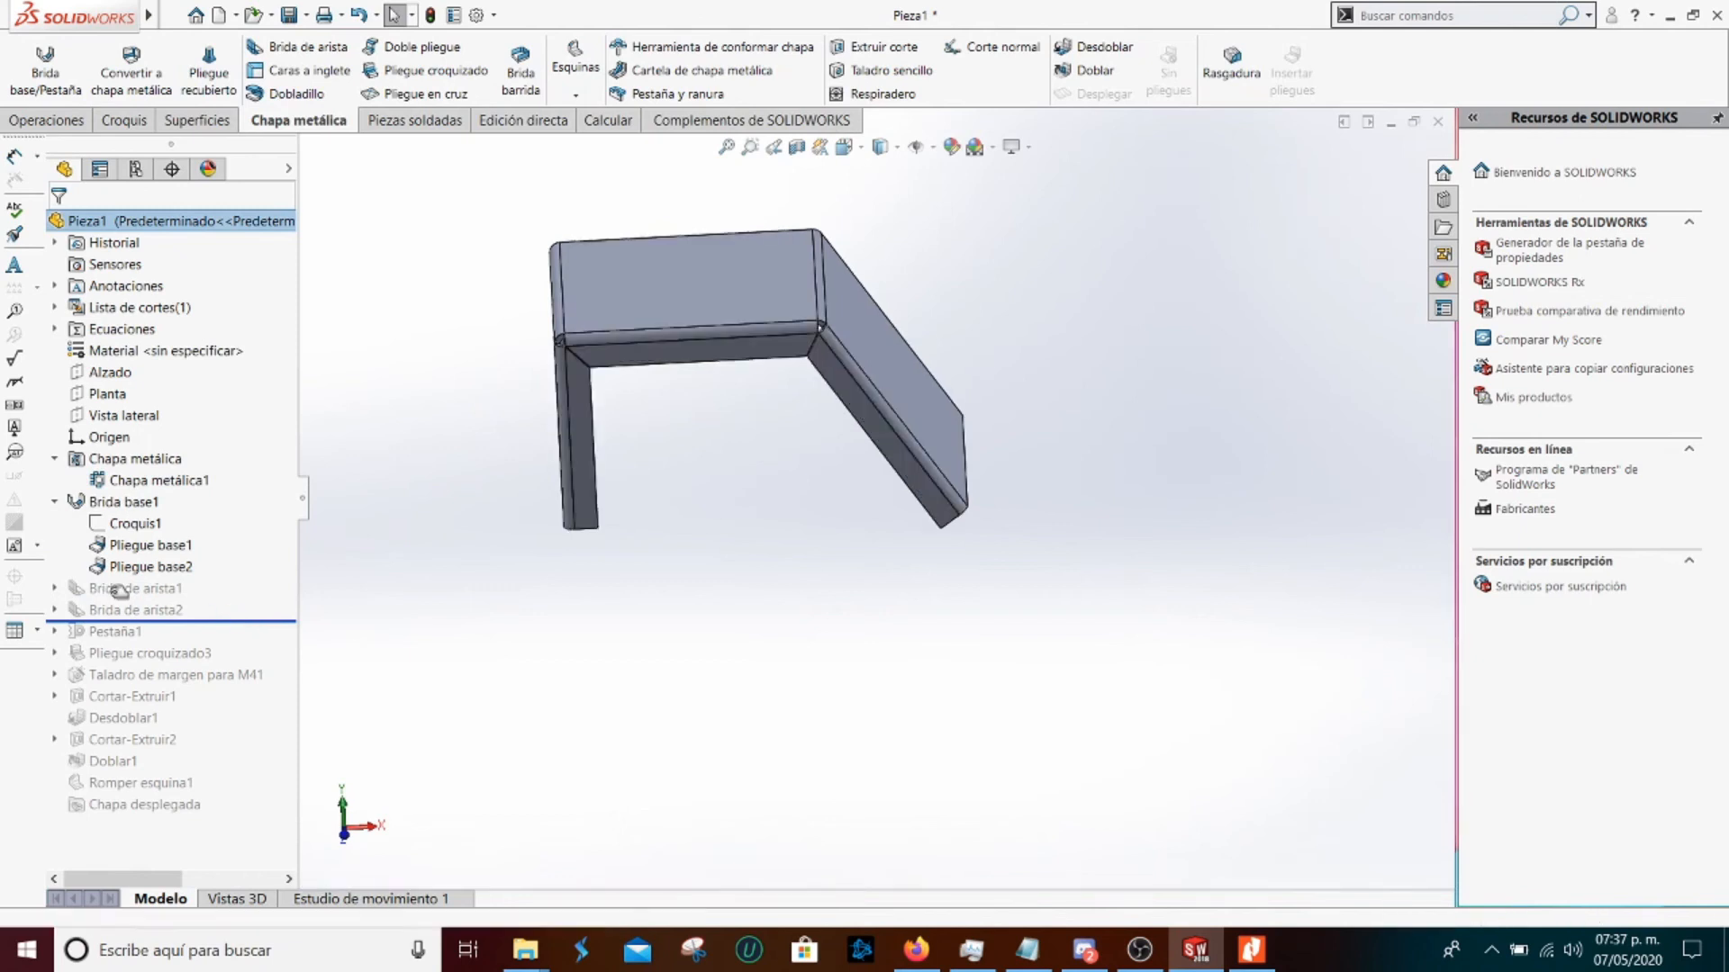
{"action": "left_click", "coordinate": [135, 609]}
{"action": "middle_click_drag", "start_coordinate": [505, 581], "coordinate": [540, 514]}
{"action": "scroll", "coordinate": [539, 428], "scroll_direction": "down", "scroll_amount": 2}
Open the definition of Brida de arista1, examine its parameters and the previewed mitred corner, and close it
{"action": "right_click", "coordinate": [150, 588]}
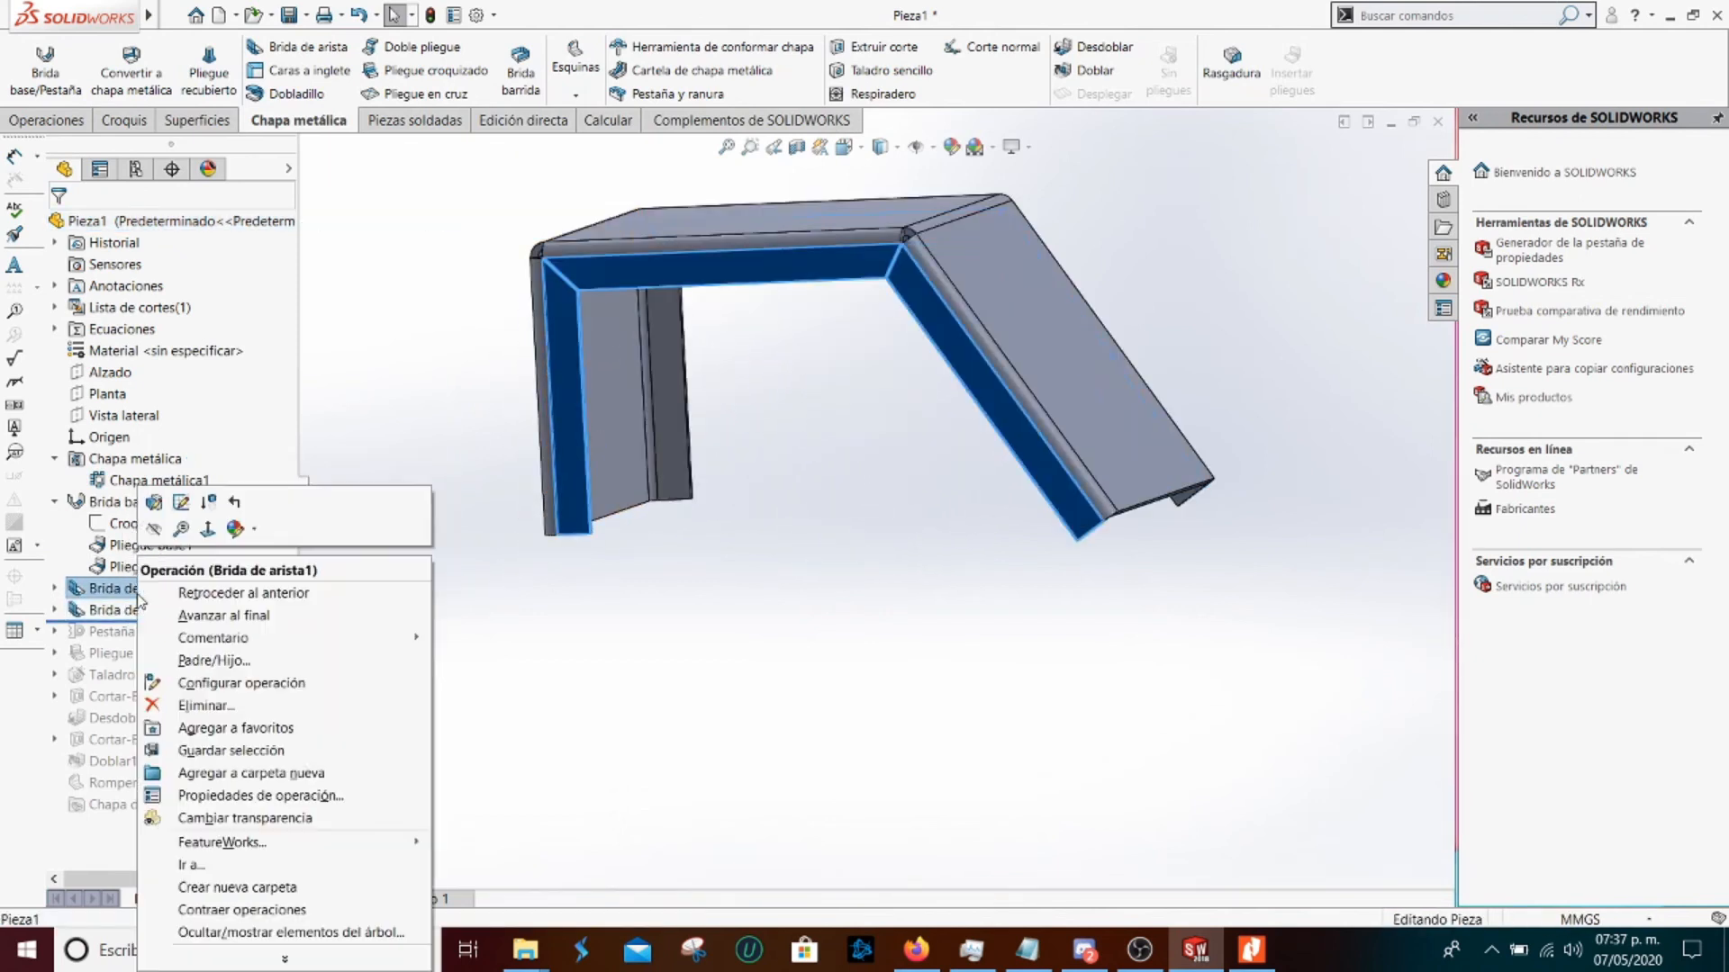
{"action": "left_click", "coordinate": [201, 506]}
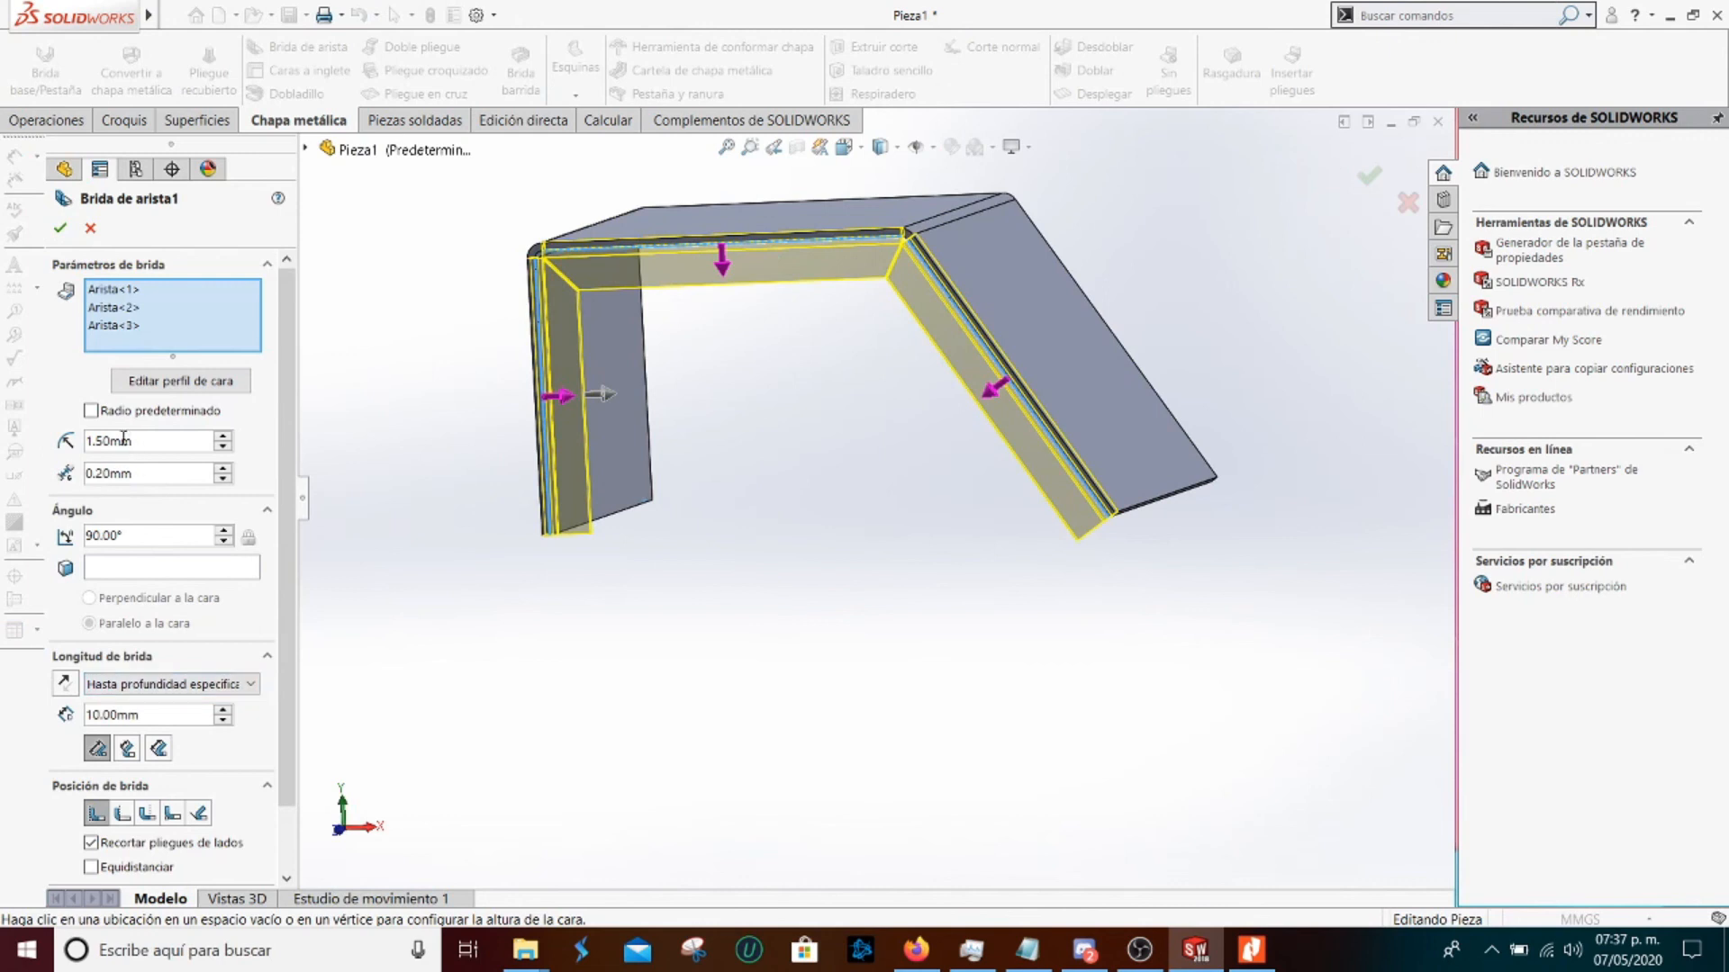
{"action": "scroll", "coordinate": [609, 312], "scroll_direction": "down", "scroll_amount": 6}
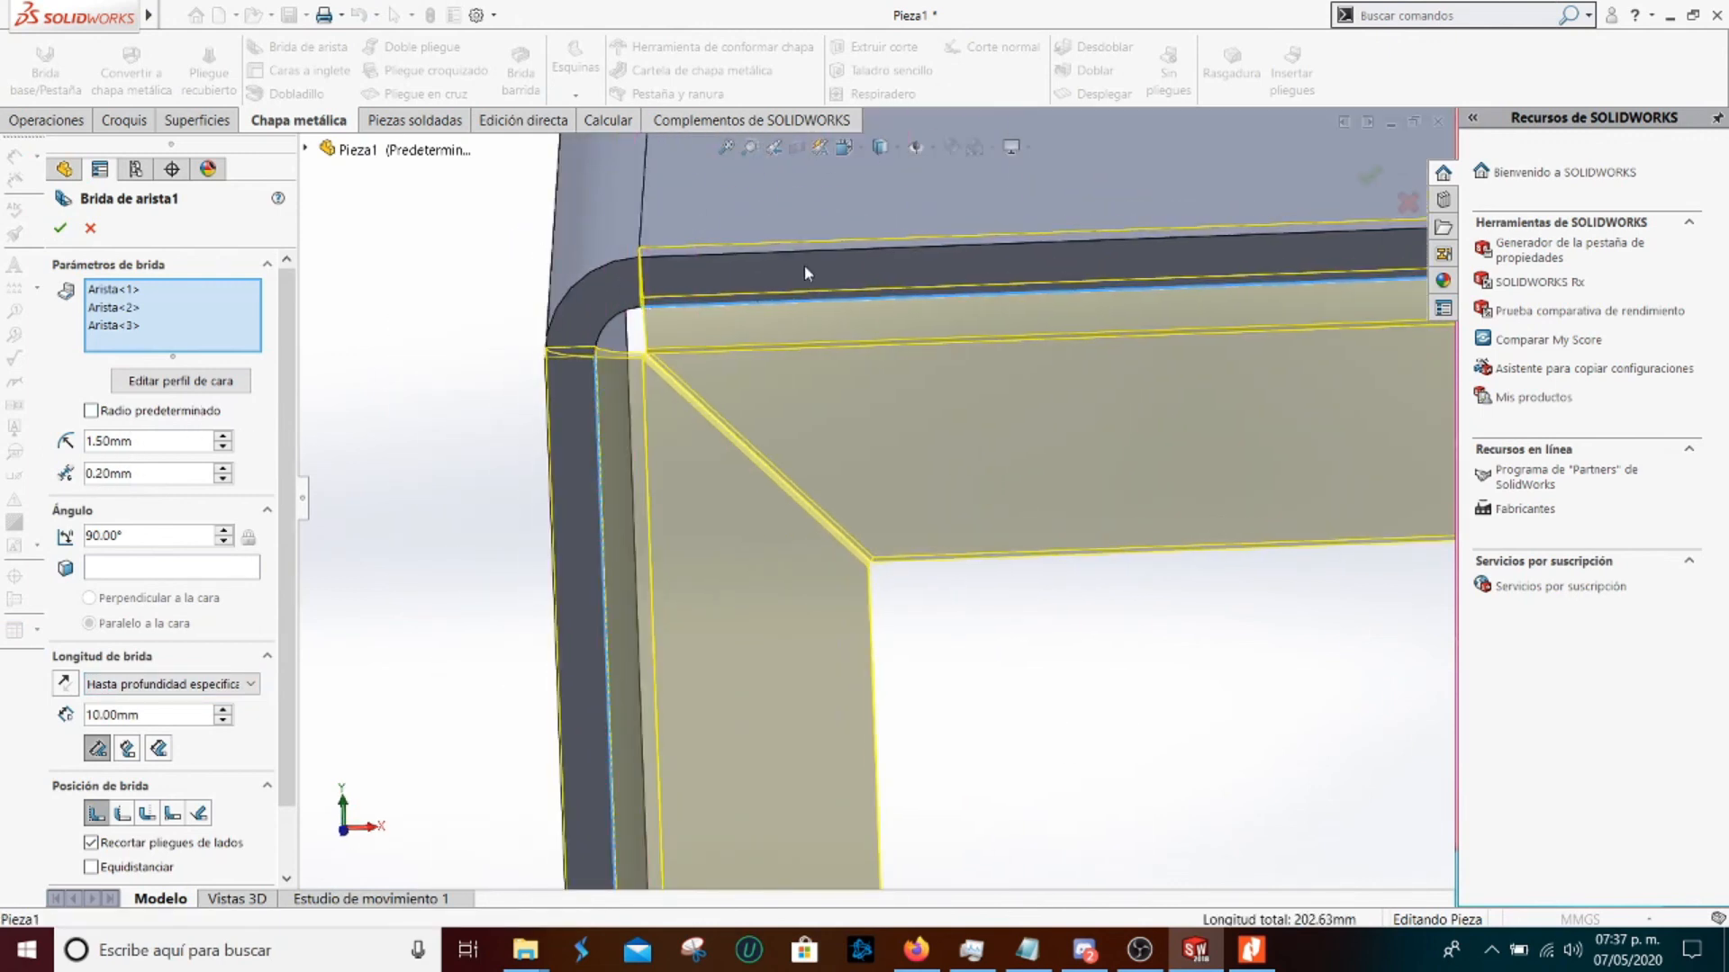
{"action": "scroll", "coordinate": [863, 360], "scroll_direction": "up", "scroll_amount": 5}
{"action": "left_click", "coordinate": [1376, 179]}
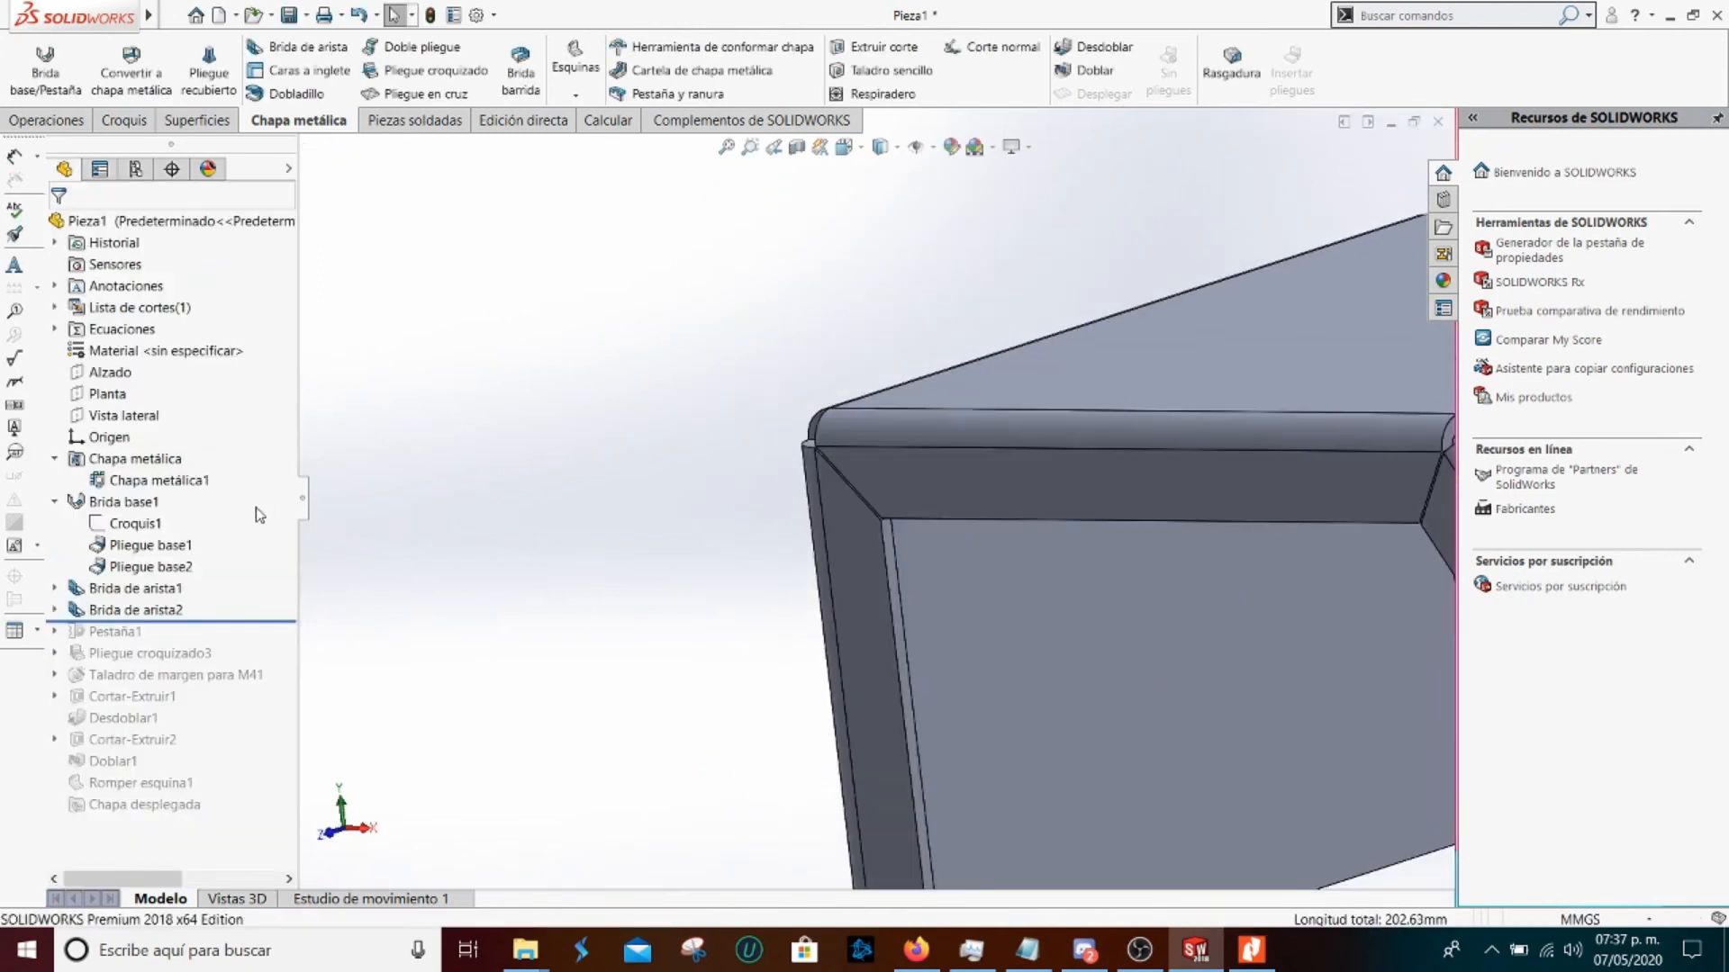
Inspect the bend corner between the flanges, and review the length, position and side-bend trimming options of Brida de arista1 again
{"action": "middle_click_drag", "start_coordinate": [694, 621], "coordinate": [898, 453]}
{"action": "scroll", "coordinate": [855, 418], "scroll_direction": "down", "scroll_amount": 4}
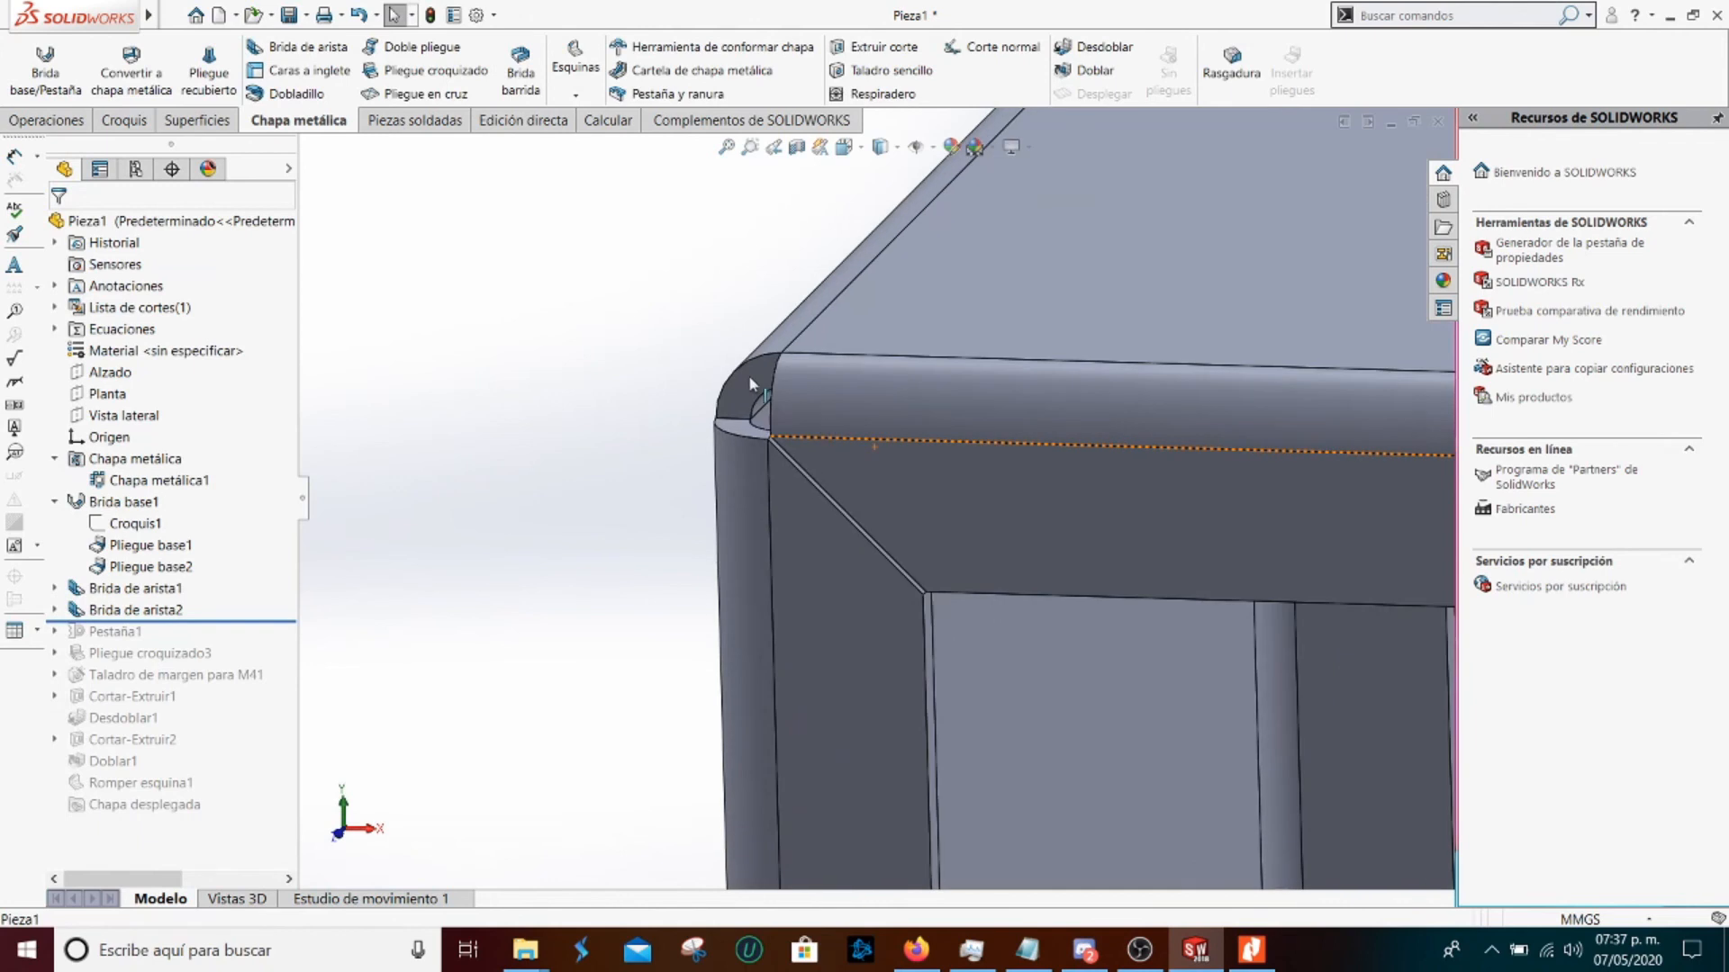
{"action": "scroll", "coordinate": [990, 541], "scroll_direction": "up", "scroll_amount": 4}
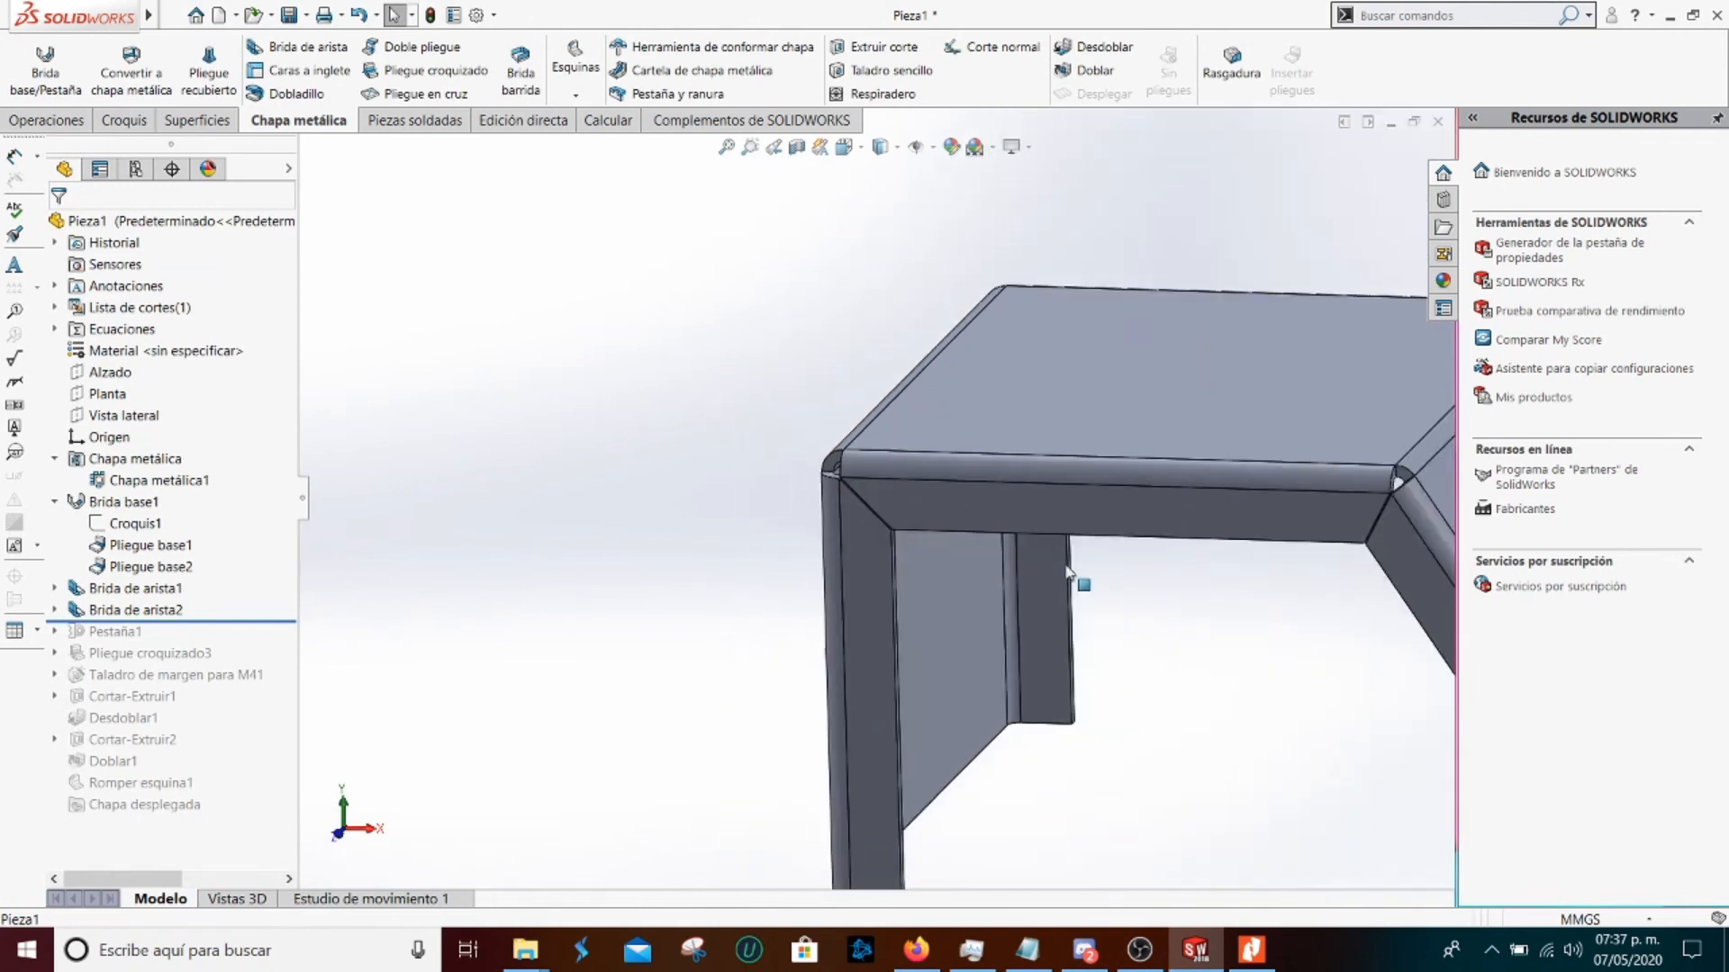
{"action": "right_click", "coordinate": [126, 590]}
{"action": "left_click", "coordinate": [177, 565]}
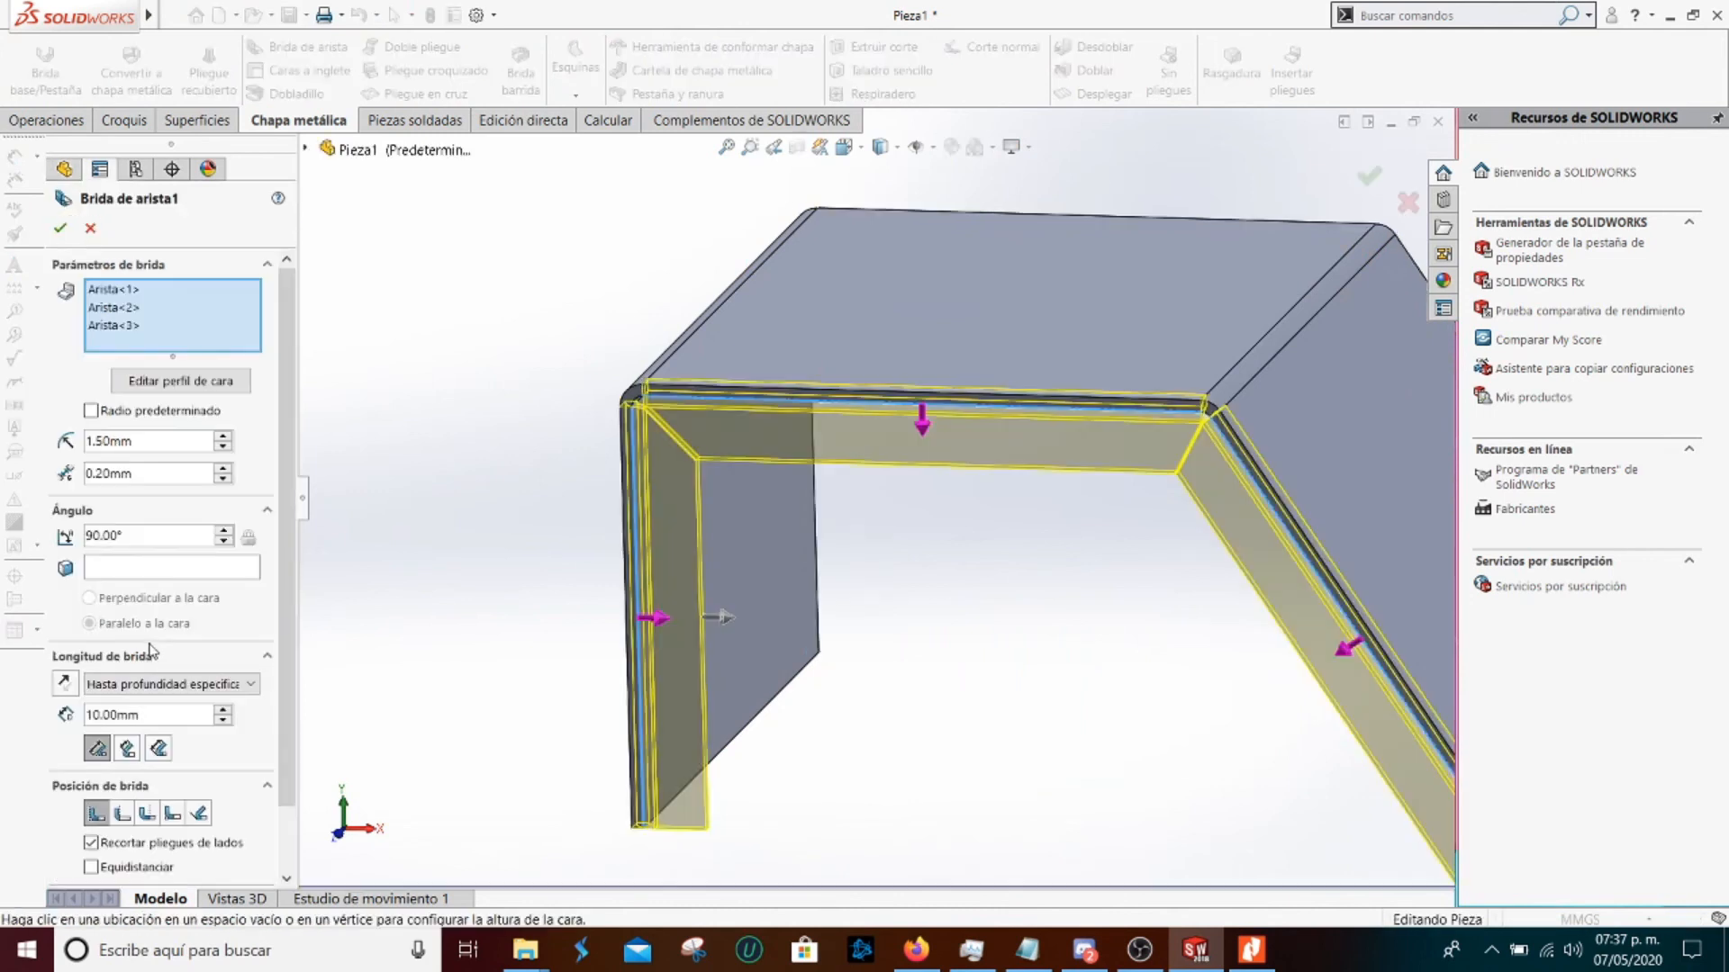
{"action": "scroll", "coordinate": [158, 705], "scroll_direction": "down", "scroll_amount": 2}
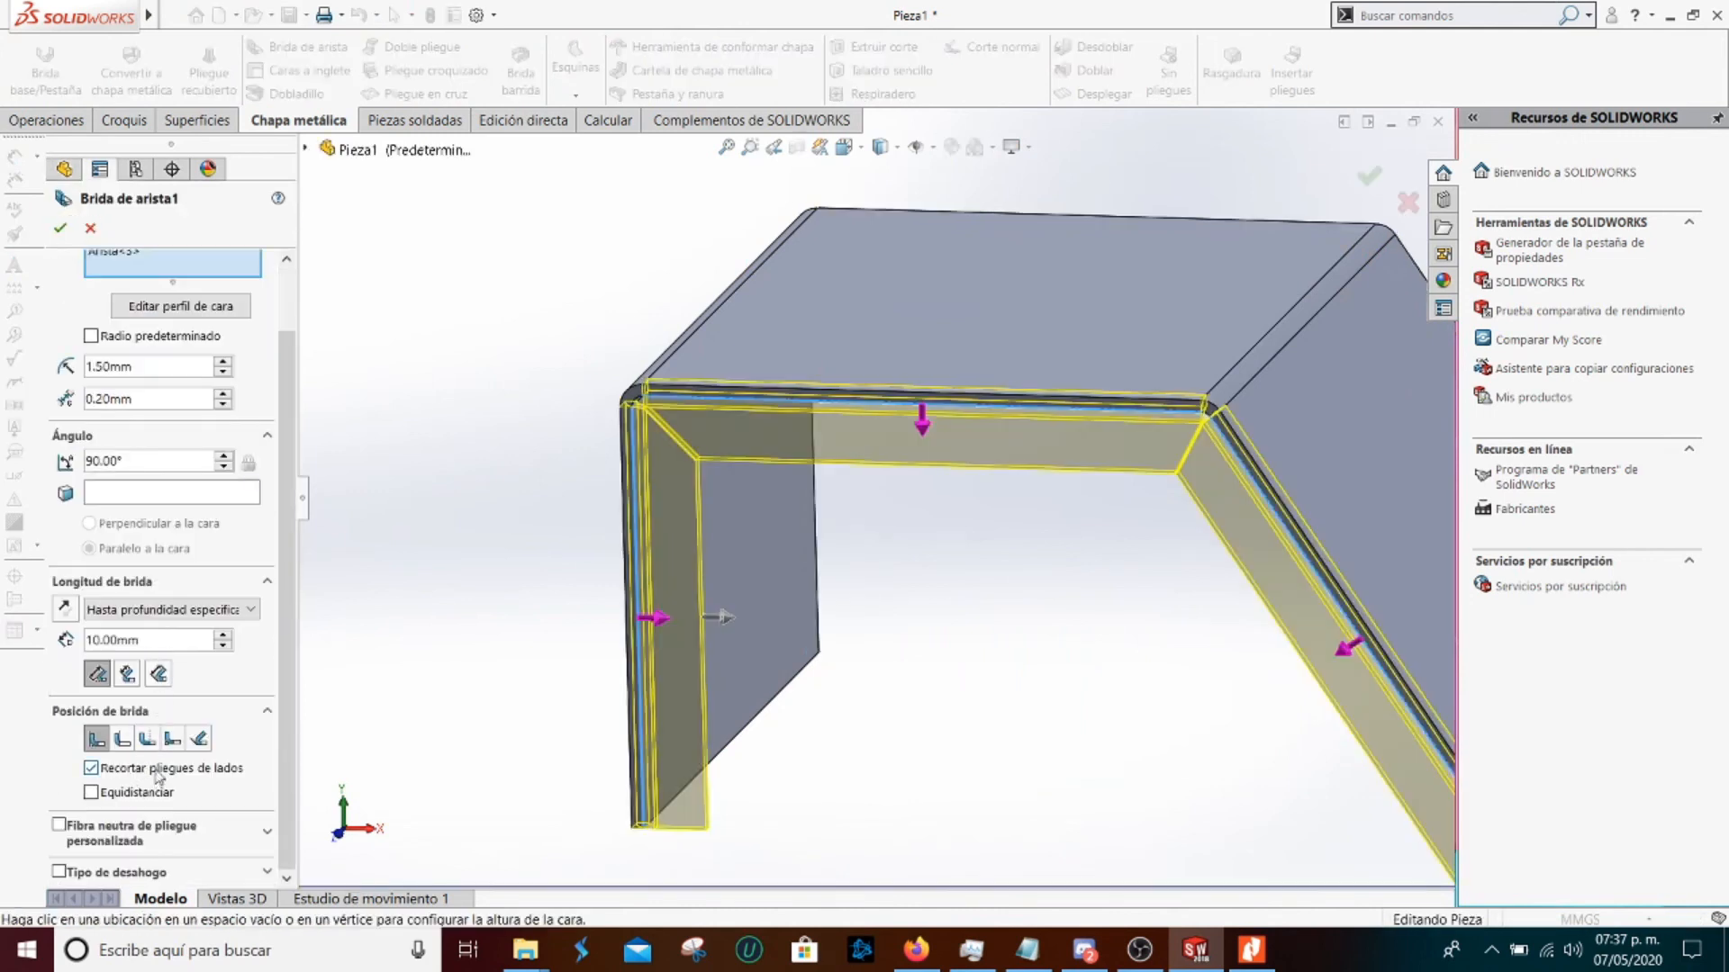
{"action": "left_click", "coordinate": [61, 224]}
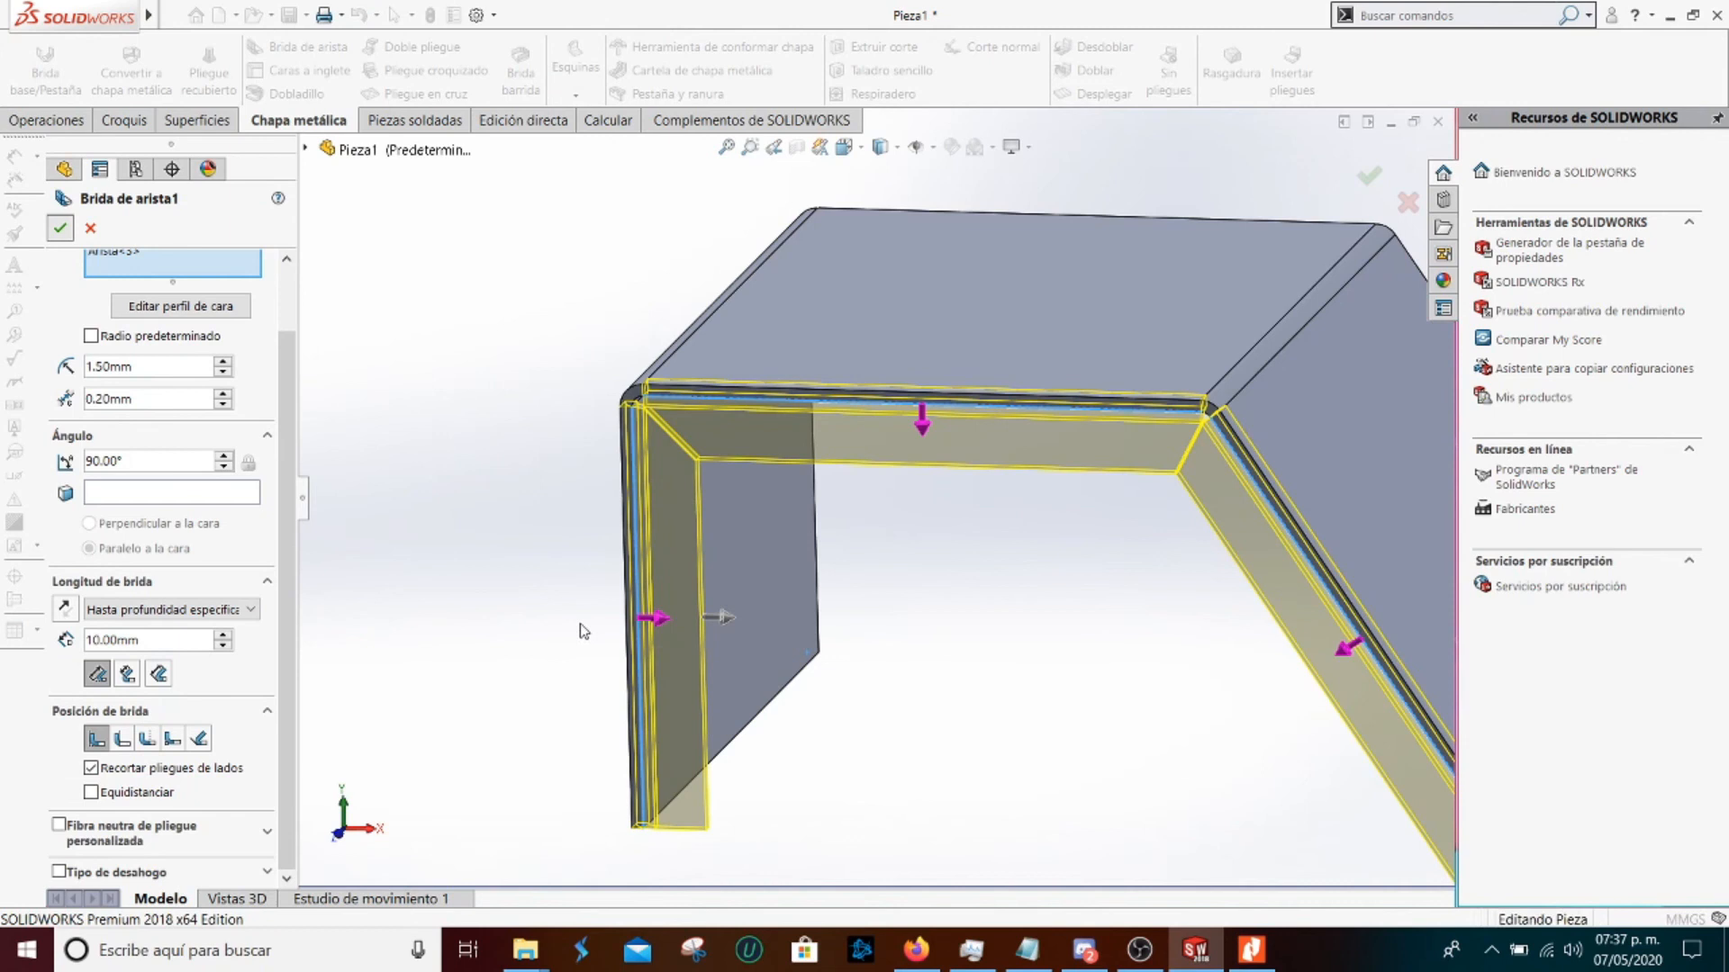
Roll the history forward past Pestaña1 and inspect the tab extending below the vertical wall
{"action": "left_click_drag", "start_coordinate": [258, 621], "coordinate": [258, 643]}
{"action": "scroll", "coordinate": [893, 695], "scroll_direction": "up", "scroll_amount": 3}
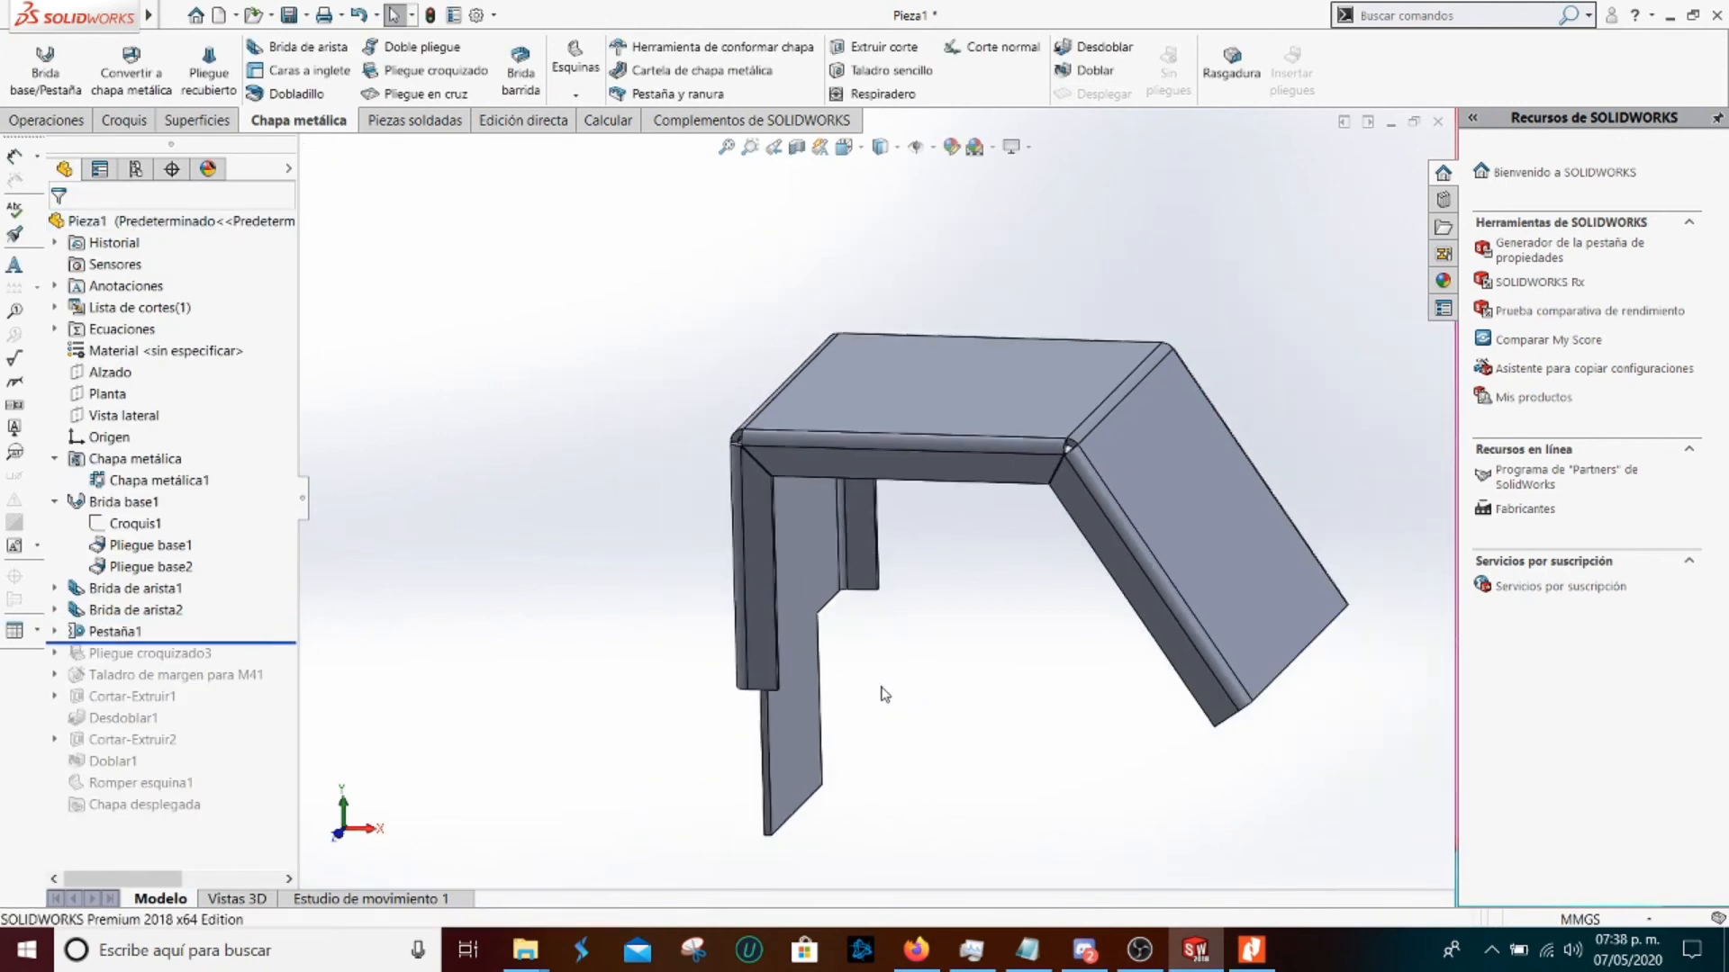
{"action": "scroll", "coordinate": [879, 686], "scroll_direction": "down", "scroll_amount": 3}
{"action": "scroll", "coordinate": [880, 686], "scroll_direction": "up", "scroll_amount": 2}
{"action": "scroll", "coordinate": [766, 684], "scroll_direction": "down", "scroll_amount": 2}
{"action": "middle_click_drag", "start_coordinate": [761, 587], "coordinate": [815, 573]}
Open the tab's rectangle sketch, review its dimensions and relations, and exit the sketch
{"action": "left_click", "coordinate": [55, 632]}
{"action": "left_click", "coordinate": [118, 650]}
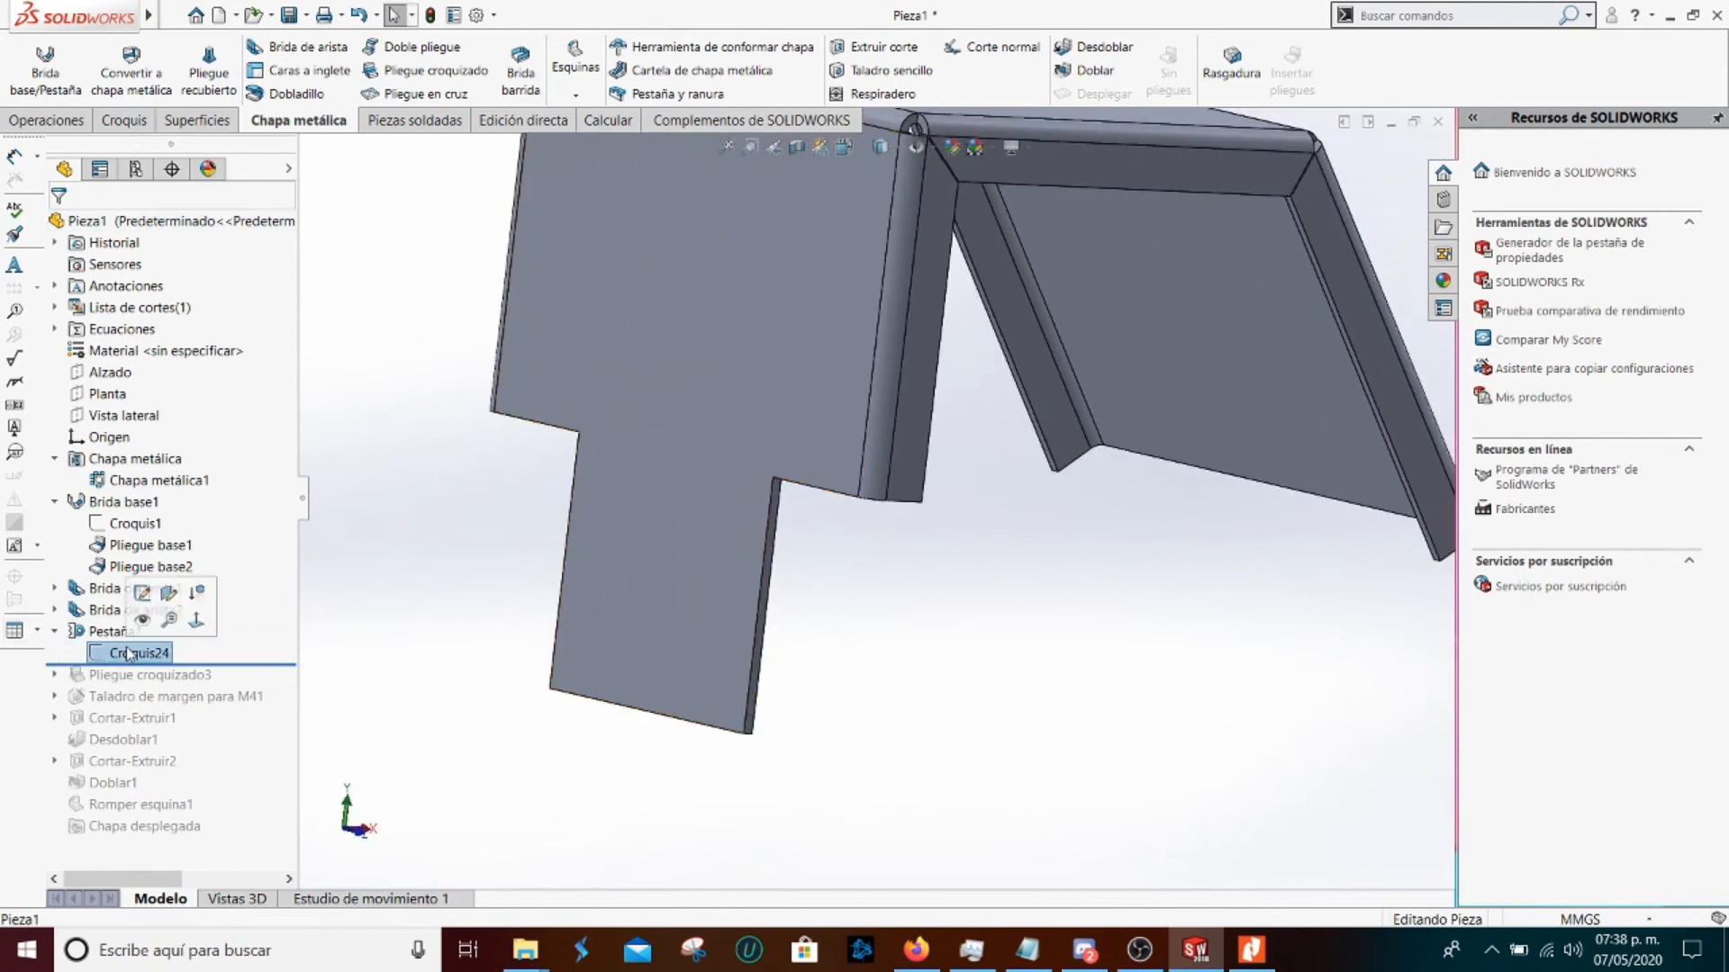
{"action": "left_click", "coordinate": [217, 612]}
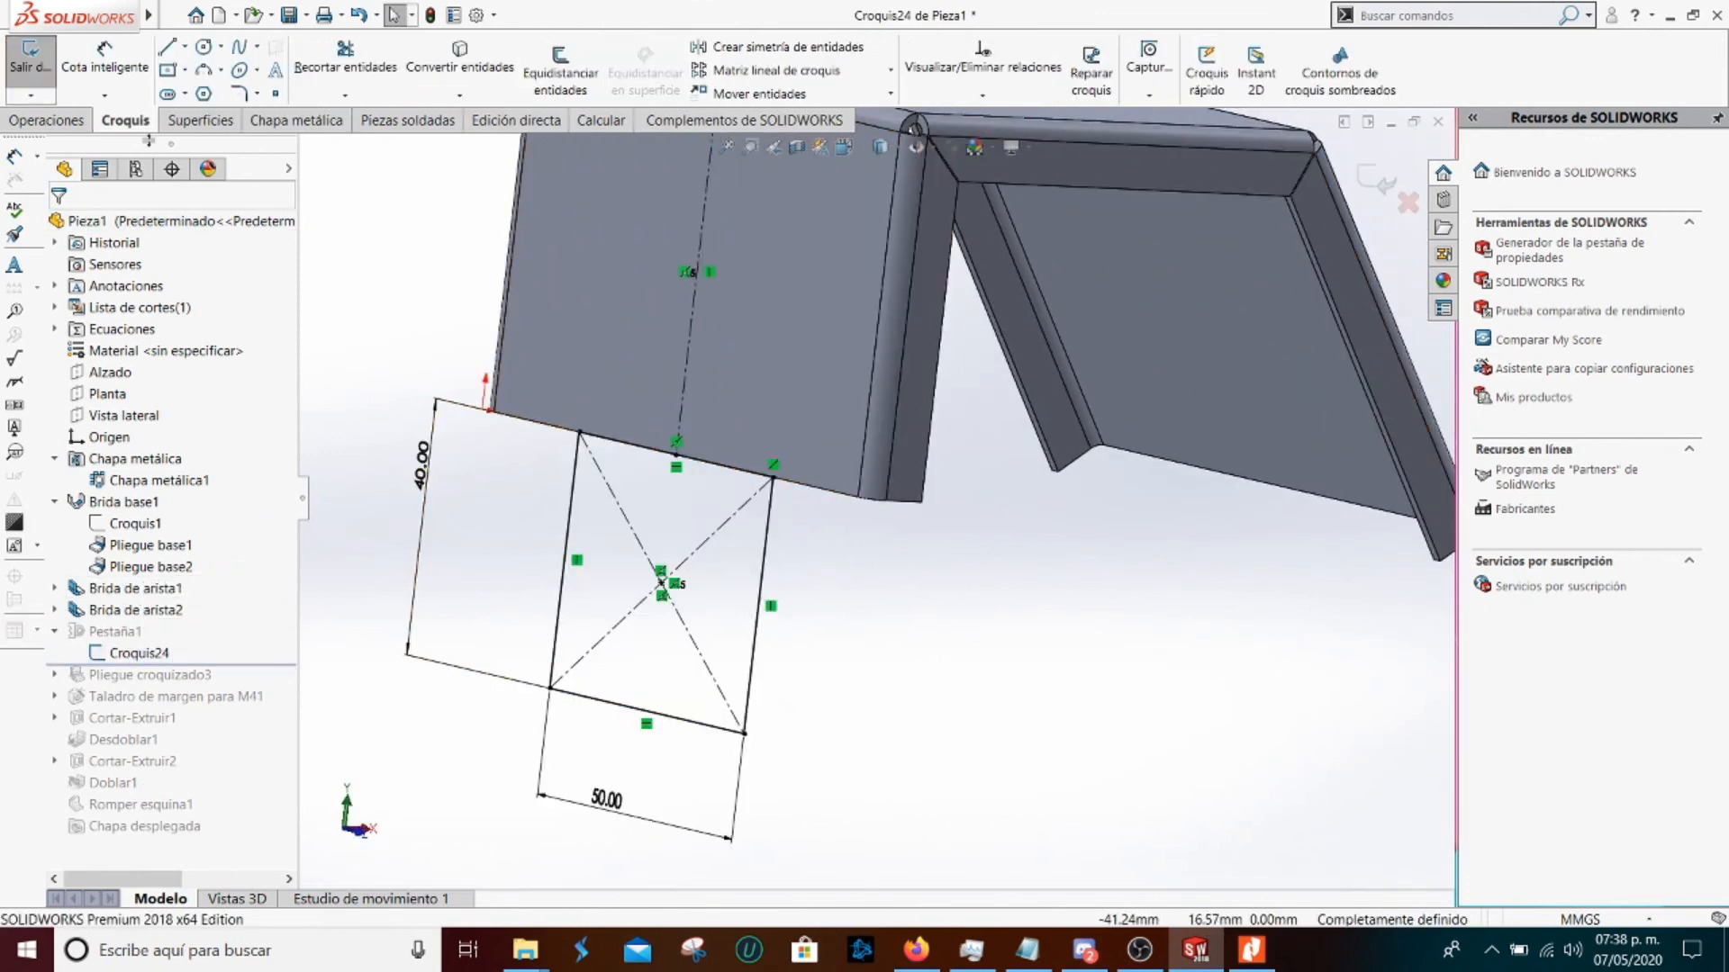
{"action": "left_click", "coordinate": [31, 56]}
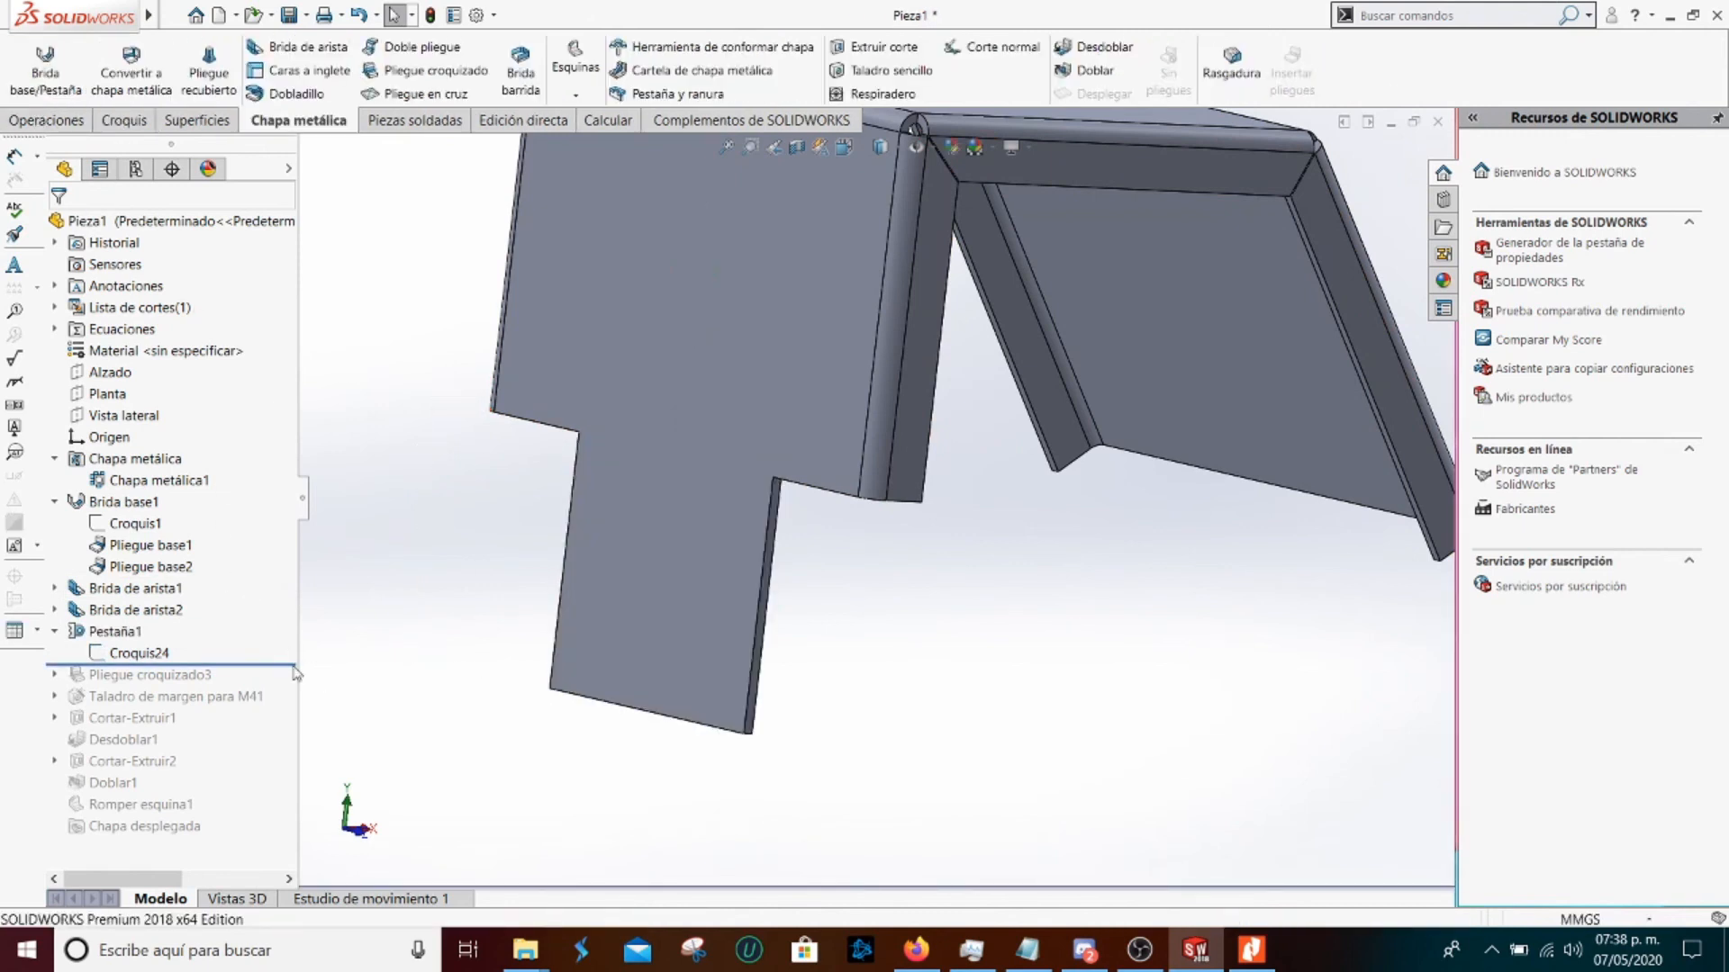
Roll the history forward past Pliegue croquizado3 and inspect the bent tab from inside the part
{"action": "mouse_move", "coordinate": [262, 664]}
{"action": "left_mouse_down"}
{"action": "mouse_move", "coordinate": [256, 682]}
{"action": "mouse_move", "coordinate": [193, 679]}
{"action": "left_mouse_up"}
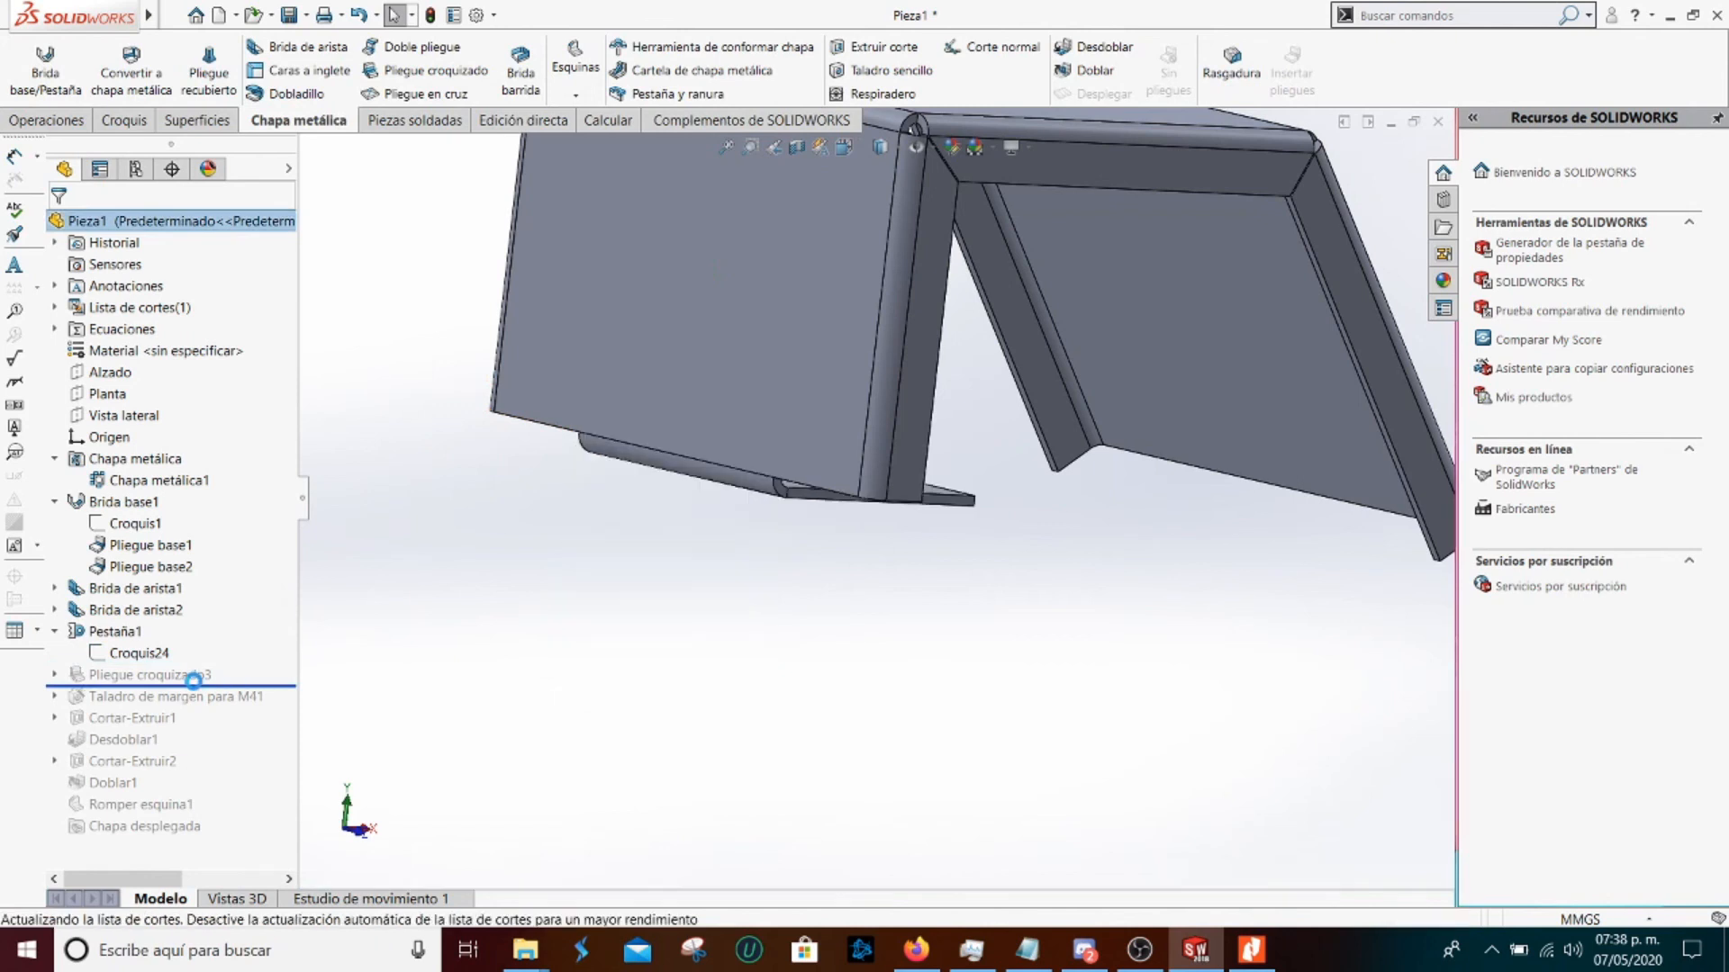
{"action": "right_click", "coordinate": [180, 676]}
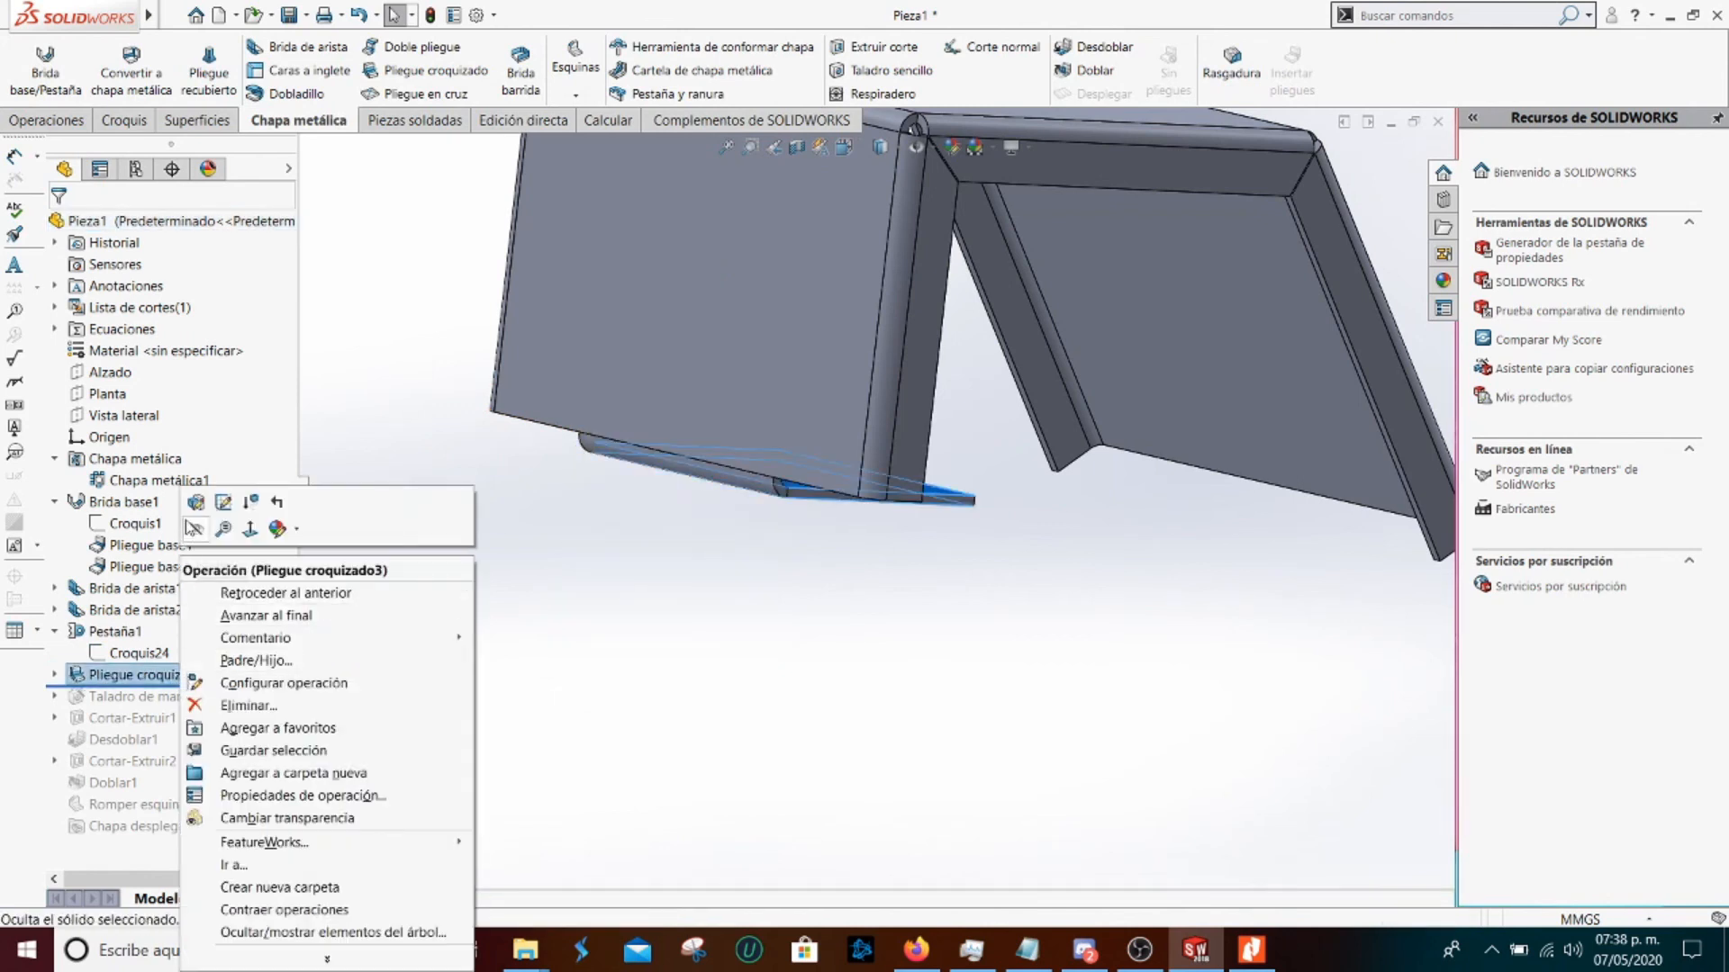
{"action": "middle_click_drag", "start_coordinate": [810, 542], "coordinate": [585, 581]}
{"action": "scroll", "coordinate": [909, 432], "scroll_direction": "down", "scroll_amount": 4}
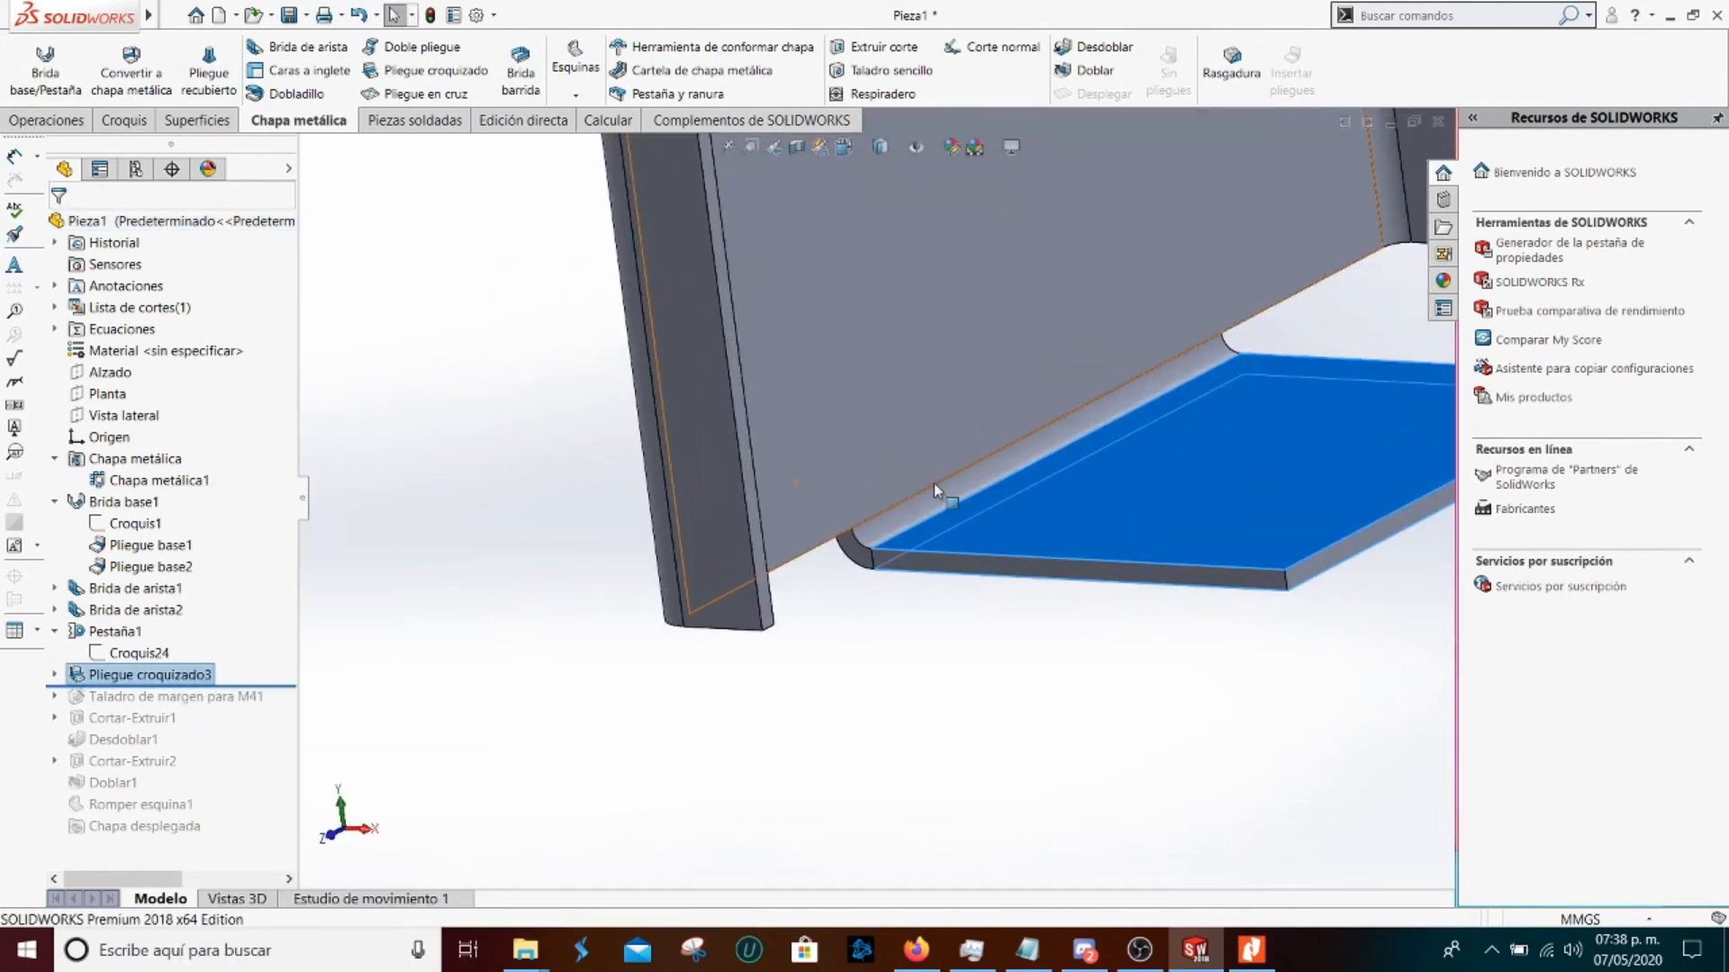
Review the sketched bend's contents, edit its definition with the bend position set to Pliegue exterior, and accept it
{"action": "left_click", "coordinate": [56, 675]}
{"action": "left_click", "coordinate": [140, 699]}
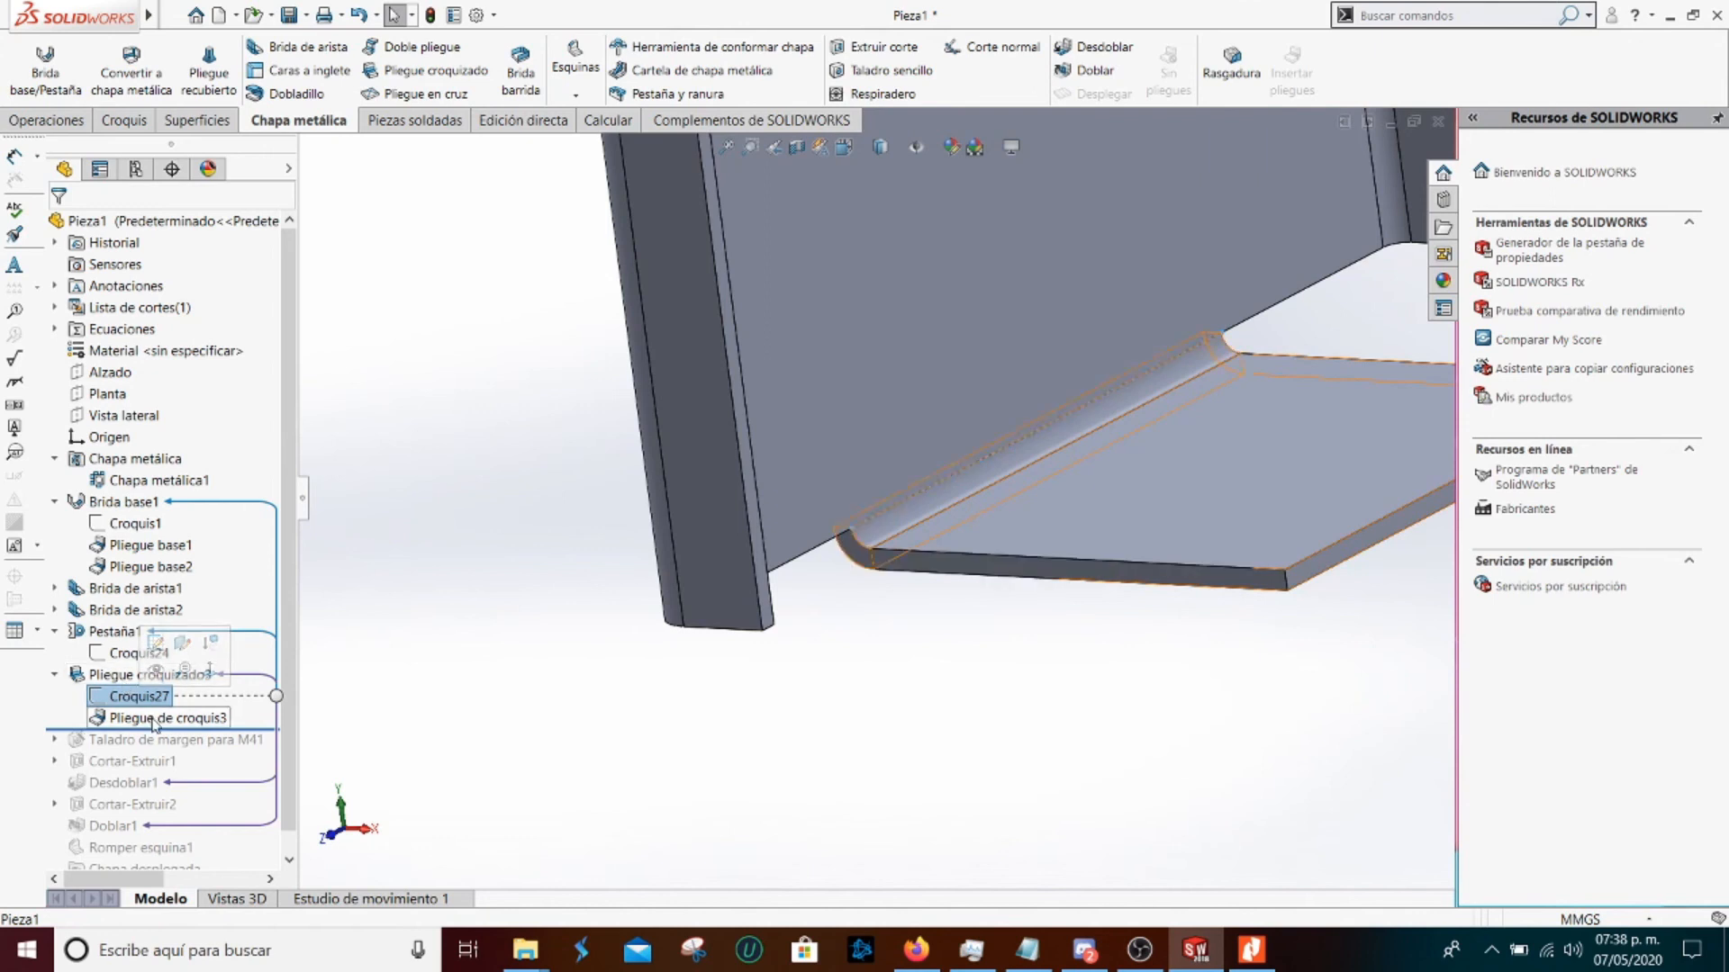
{"action": "left_click", "coordinate": [152, 721]}
{"action": "right_click", "coordinate": [125, 675]}
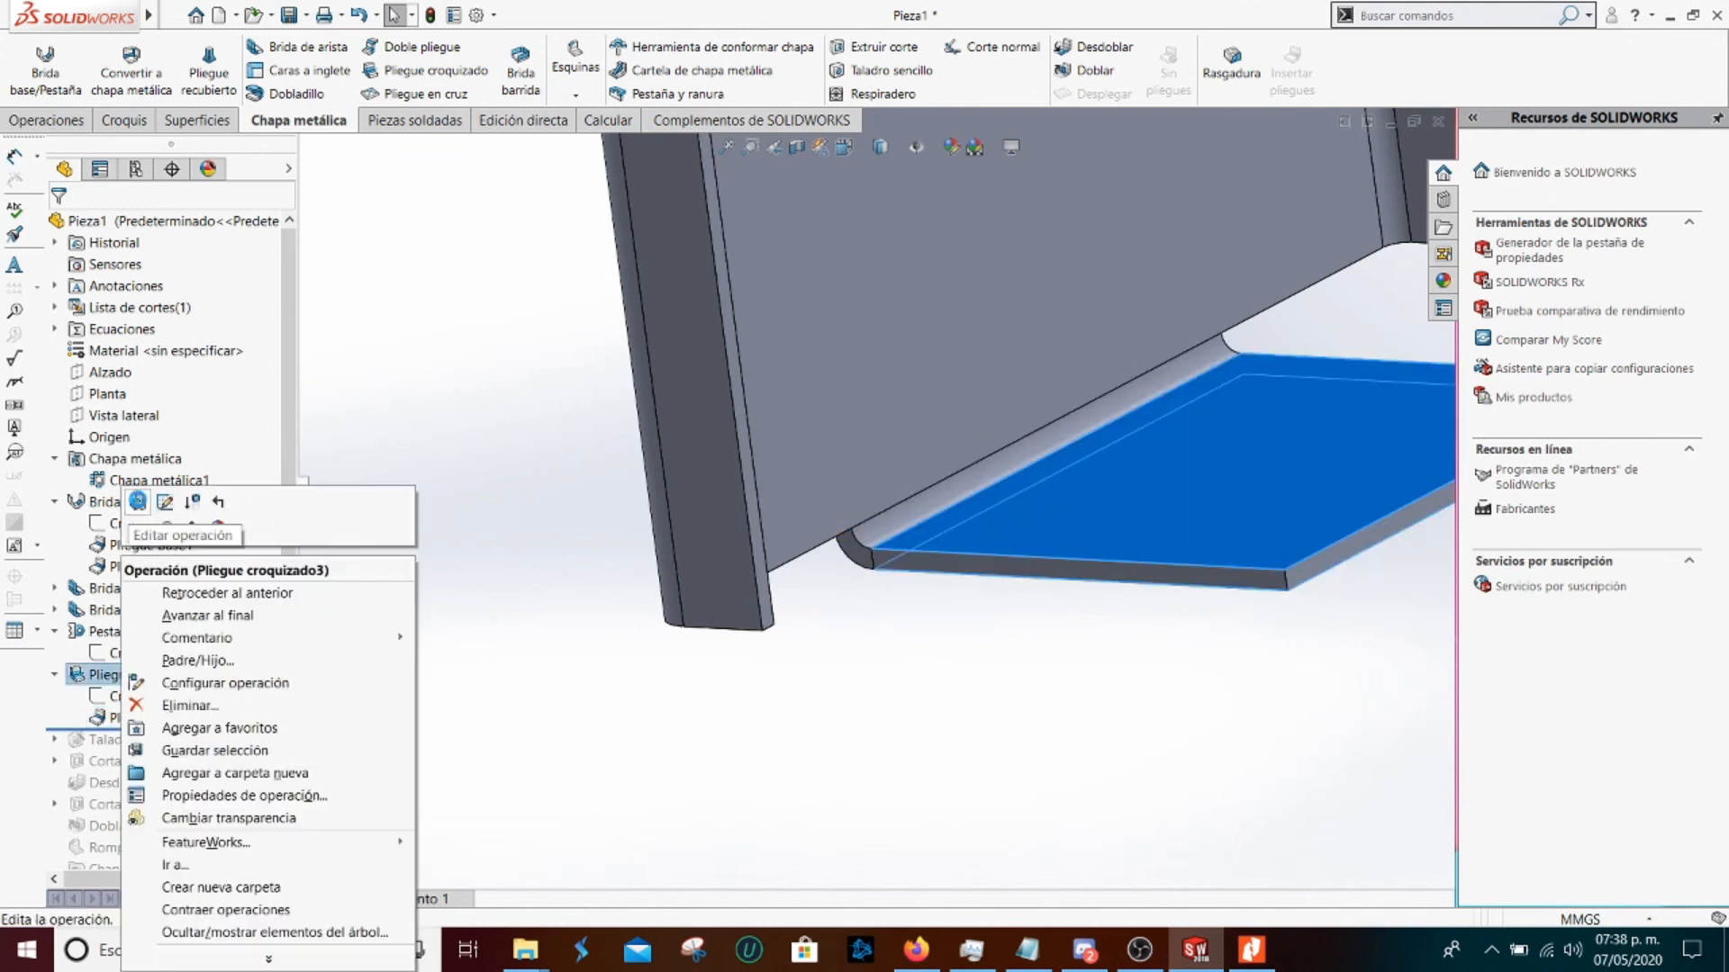
{"action": "left_click", "coordinate": [165, 502]}
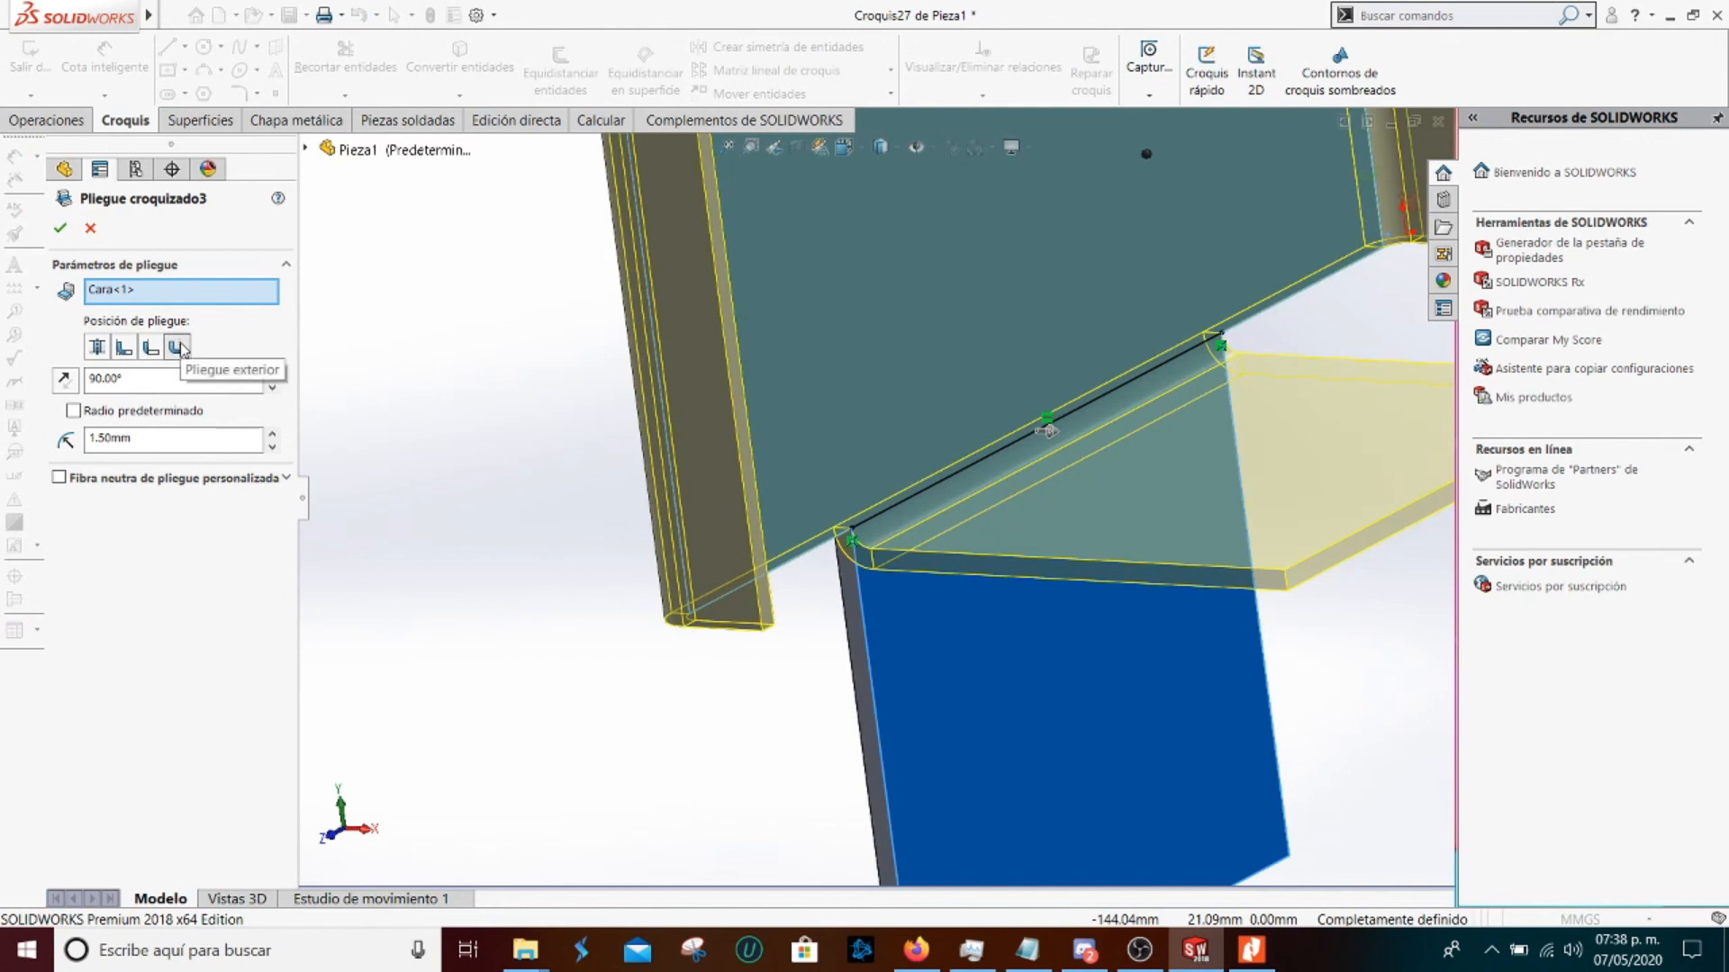
{"action": "left_click", "coordinate": [179, 348]}
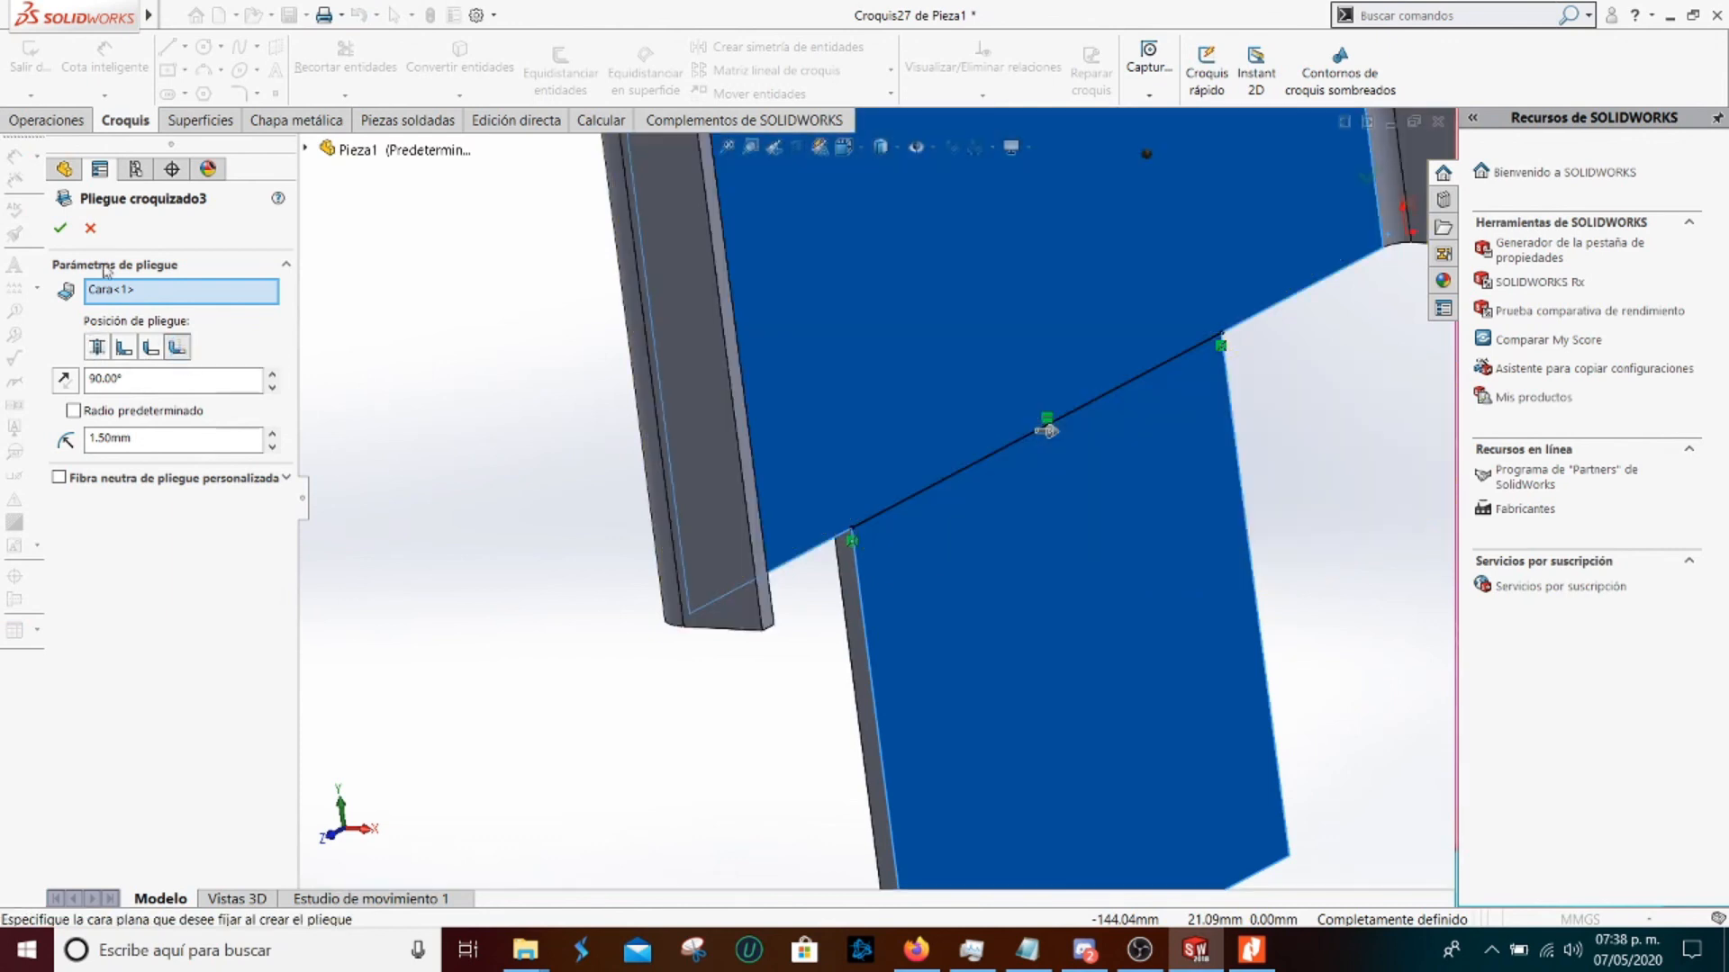
{"action": "left_click", "coordinate": [62, 228]}
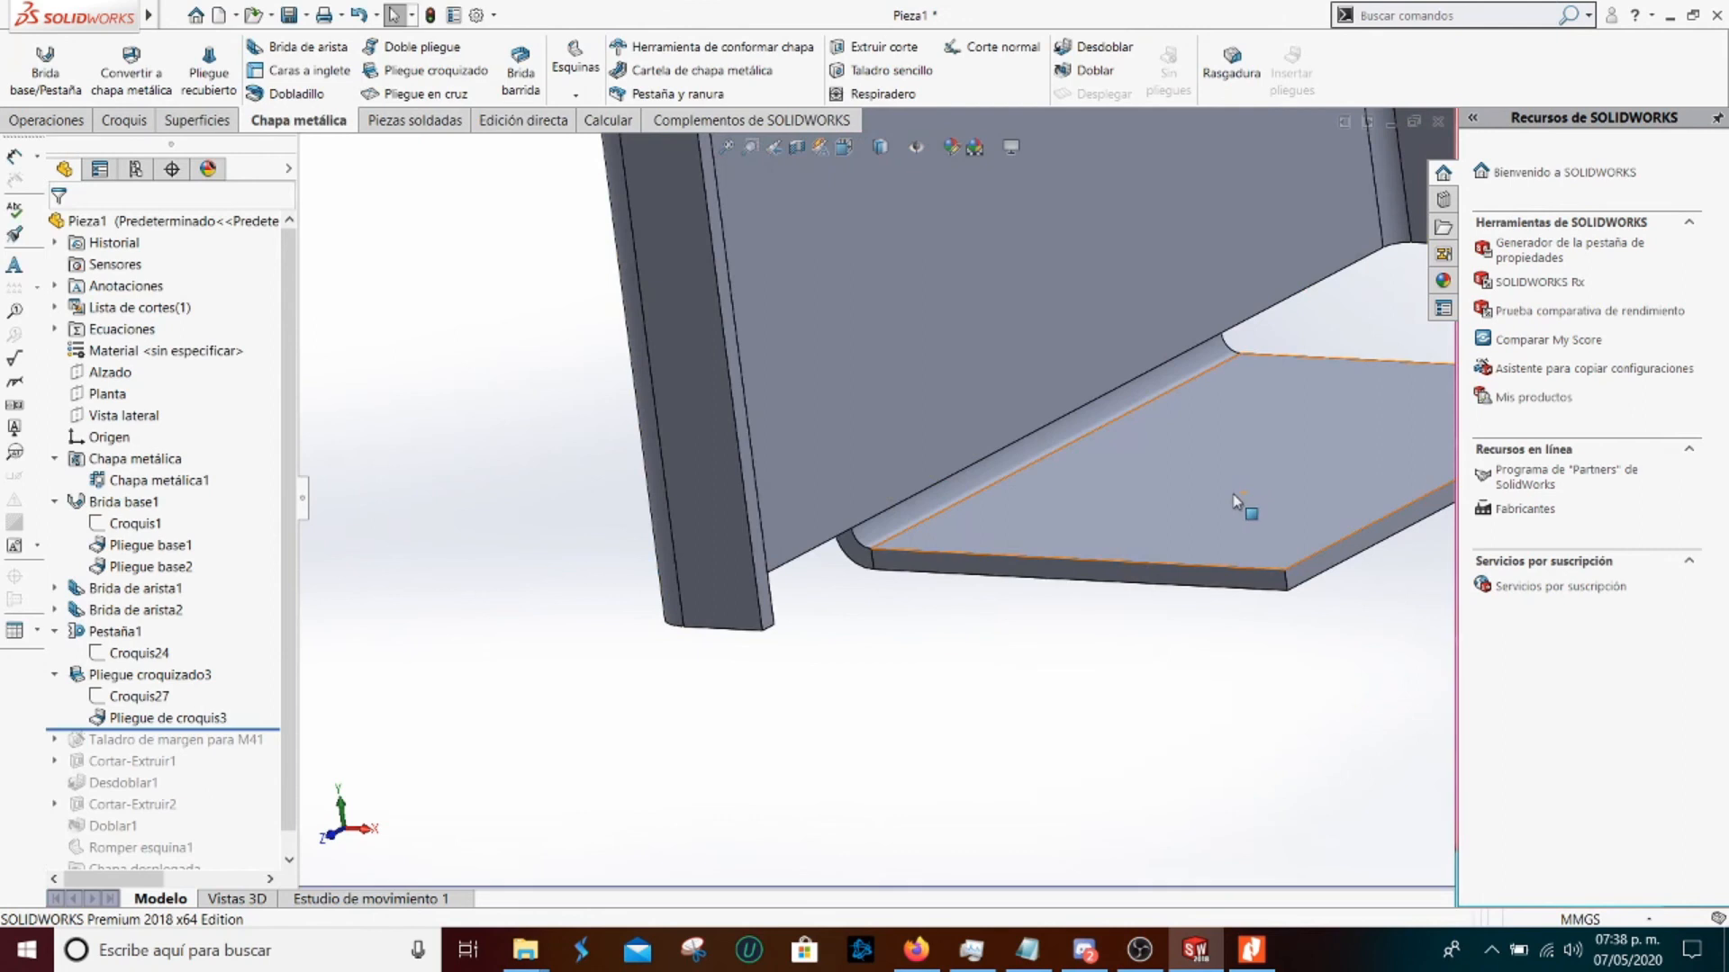
Roll the history forward past the M4 clearance holes and Cortar-Extruir1, and view the large flat face straight on
{"action": "key", "text": "f"}
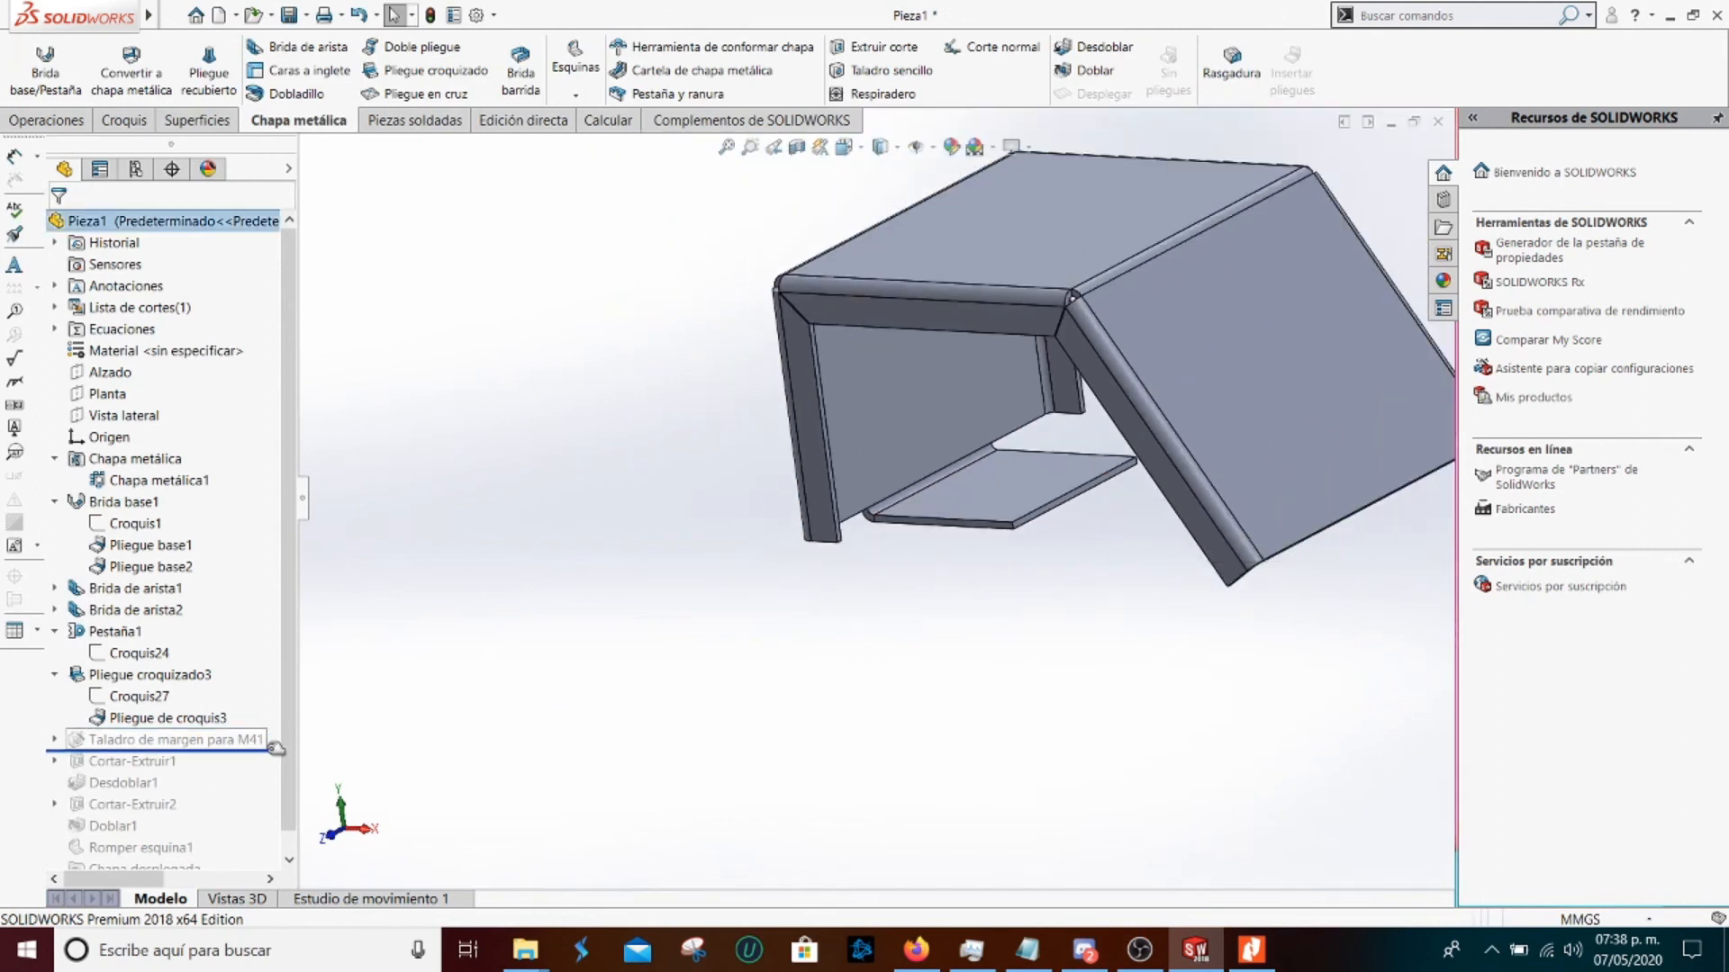
{"action": "left_click_drag", "start_coordinate": [256, 750], "coordinate": [260, 767]}
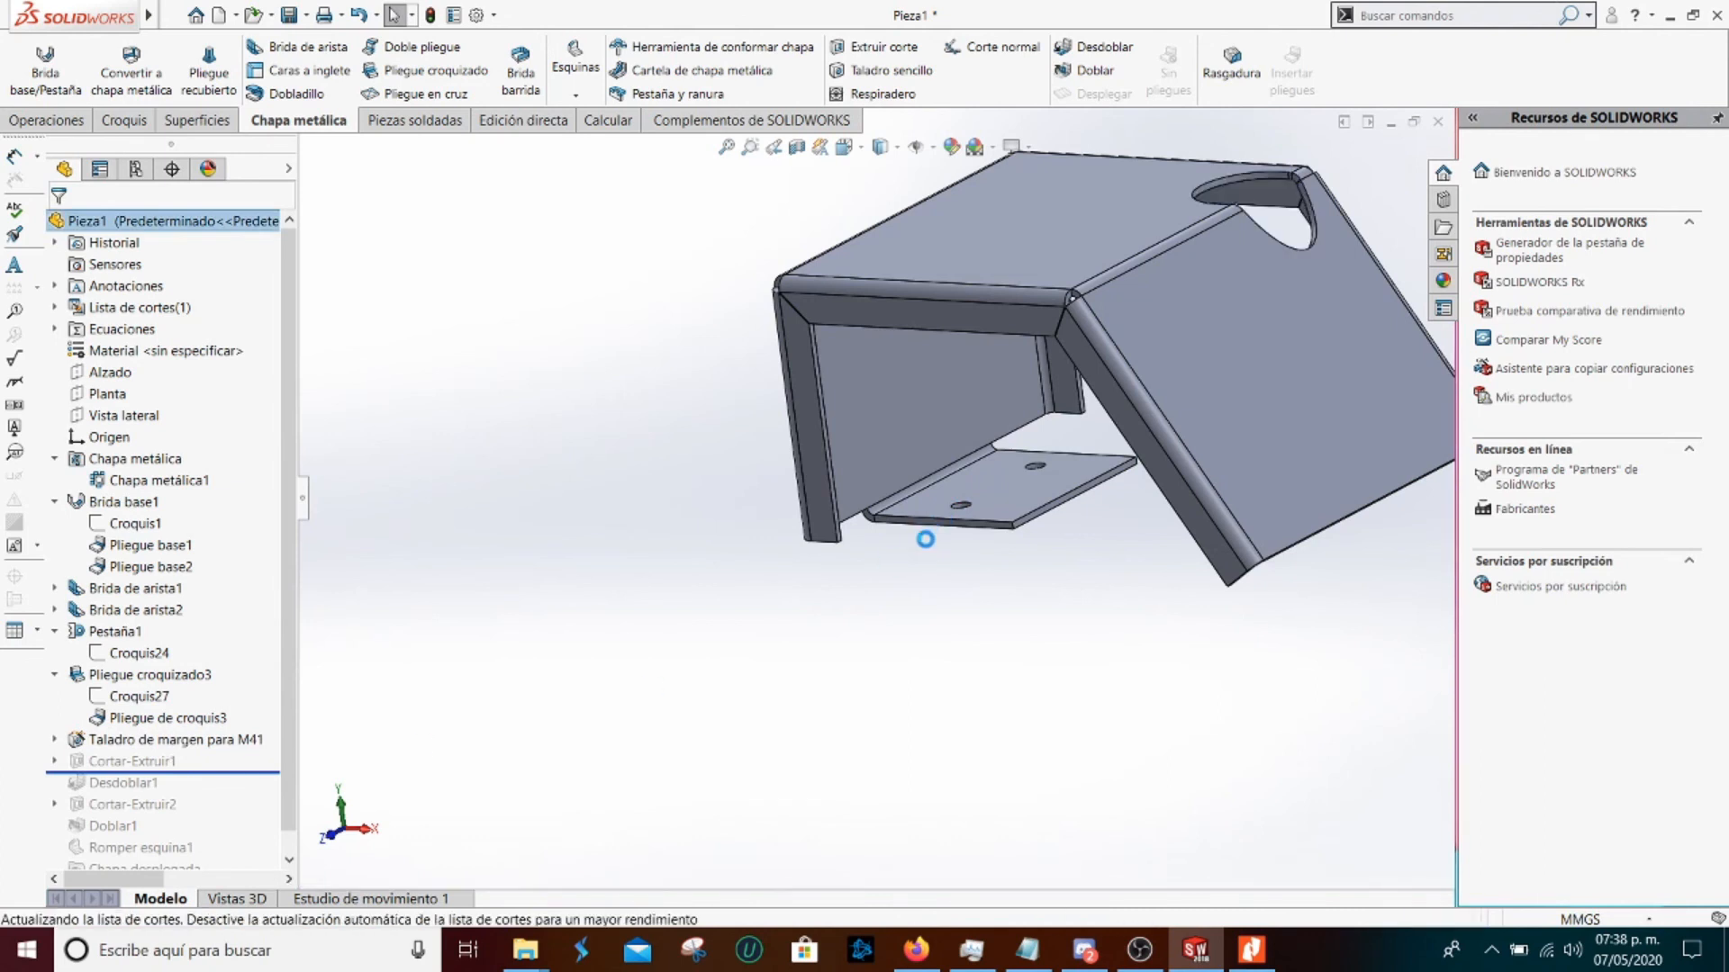
{"action": "middle_click_drag", "start_coordinate": [937, 523], "coordinate": [1040, 330]}
{"action": "key", "text": "ctrl+8"}
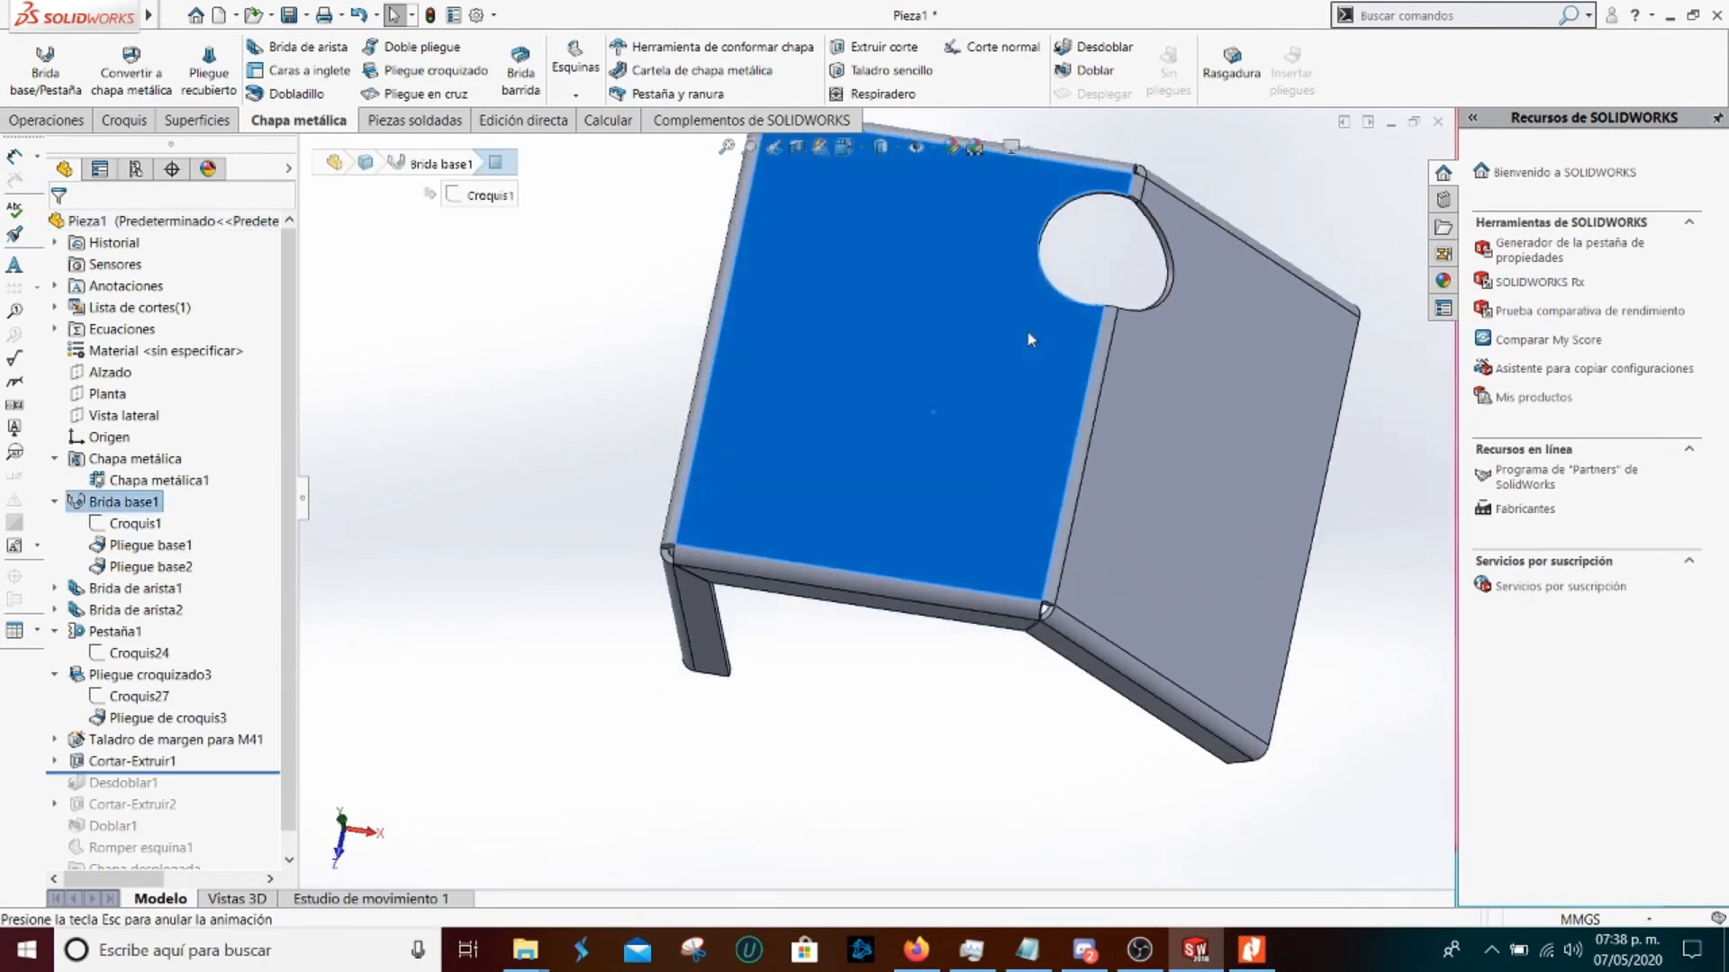
Highlight the sketch of Cortar-Extruir1 and examine the circular cut's edges where it crosses the bend
{"action": "left_click", "coordinate": [54, 761]}
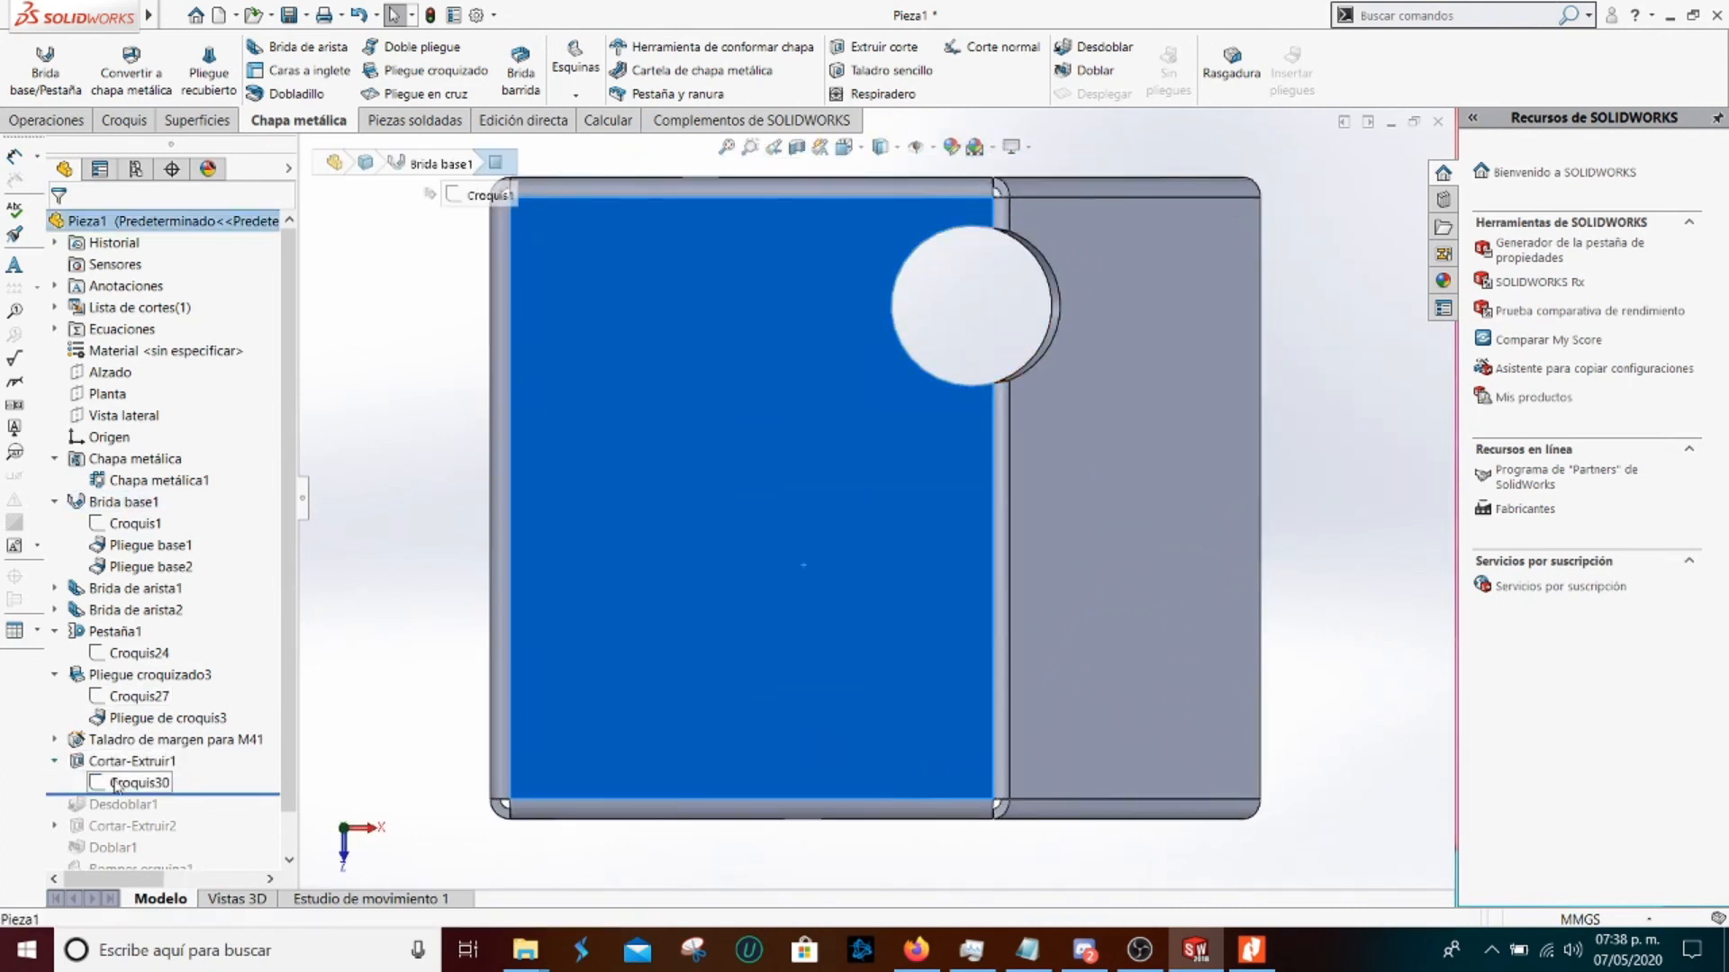
{"action": "left_click", "coordinate": [140, 782]}
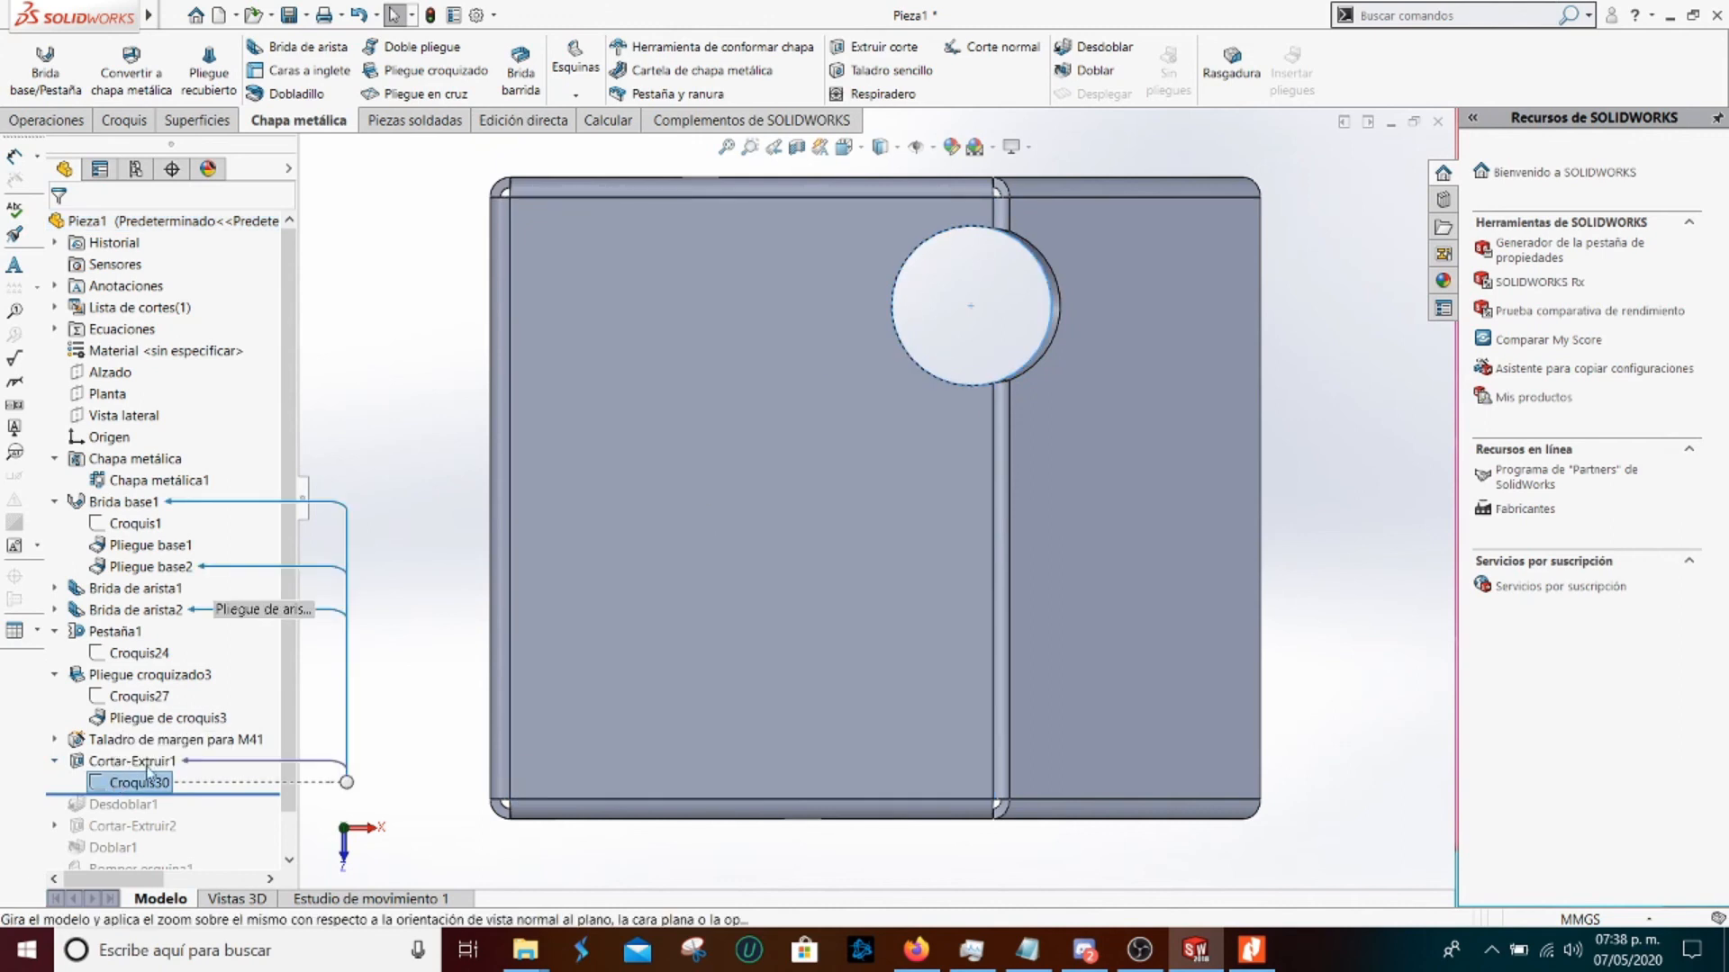
{"action": "left_click_drag", "start_coordinate": [291, 691], "coordinate": [291, 736]}
{"action": "scroll", "coordinate": [1042, 299], "scroll_direction": "down", "scroll_amount": 5}
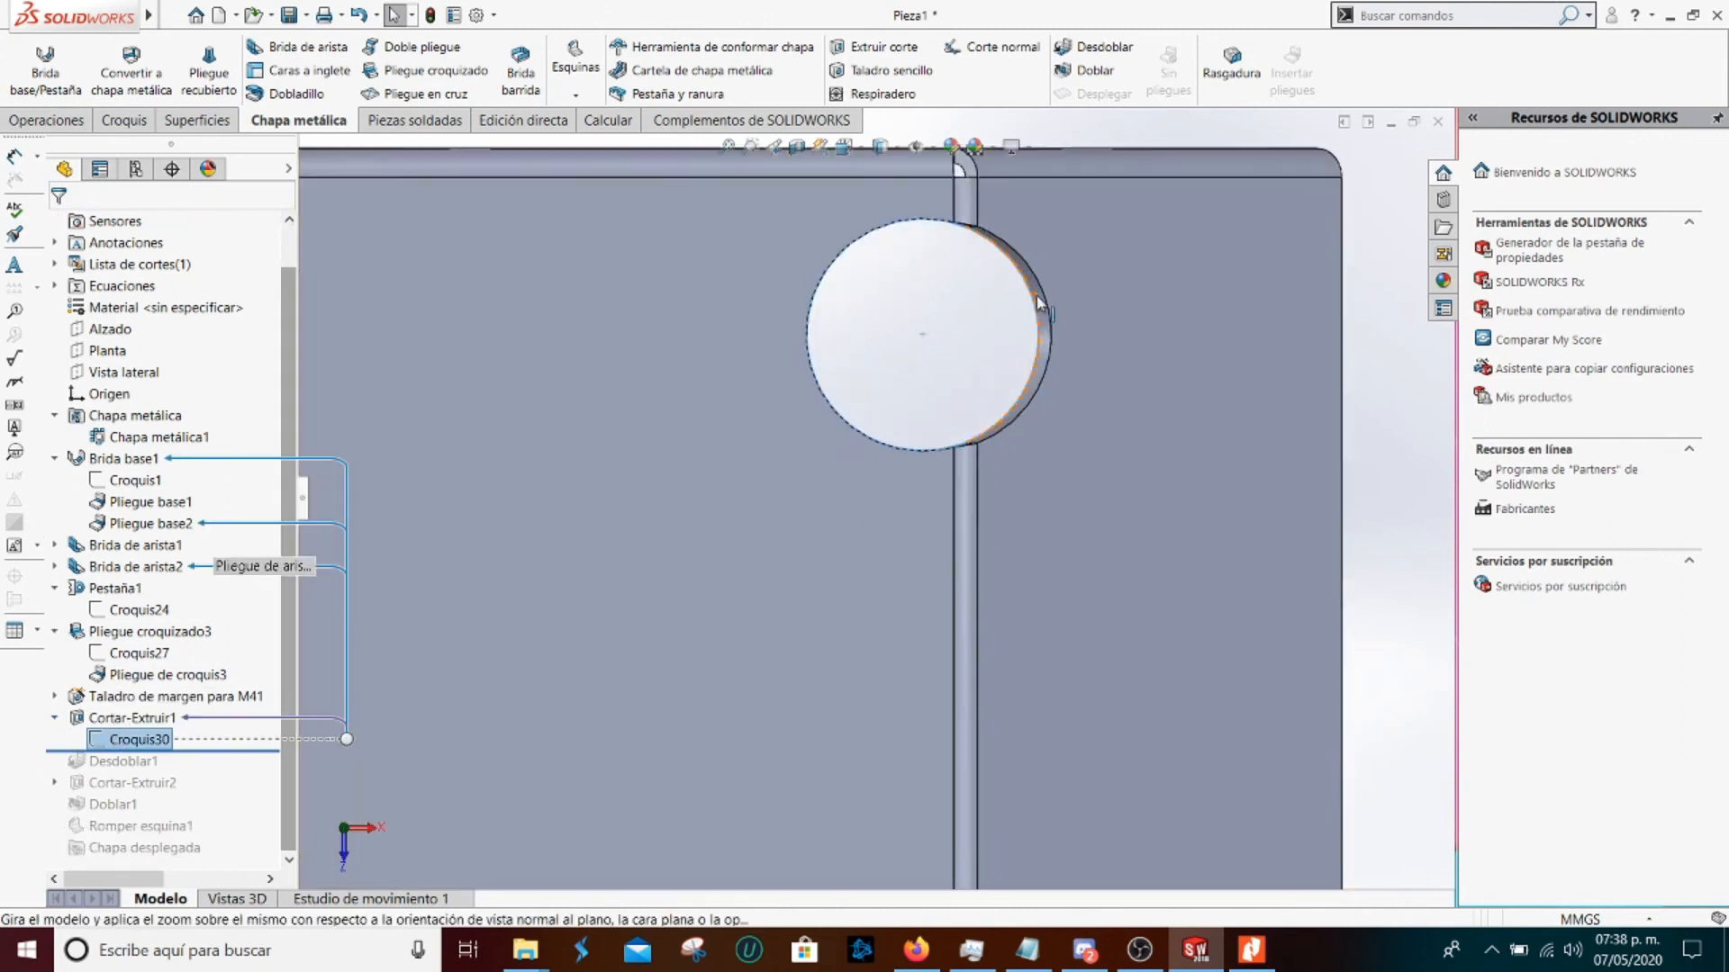
{"action": "scroll", "coordinate": [1017, 394], "scroll_direction": "up", "scroll_amount": 5}
{"action": "scroll", "coordinate": [914, 529], "scroll_direction": "down", "scroll_amount": 5}
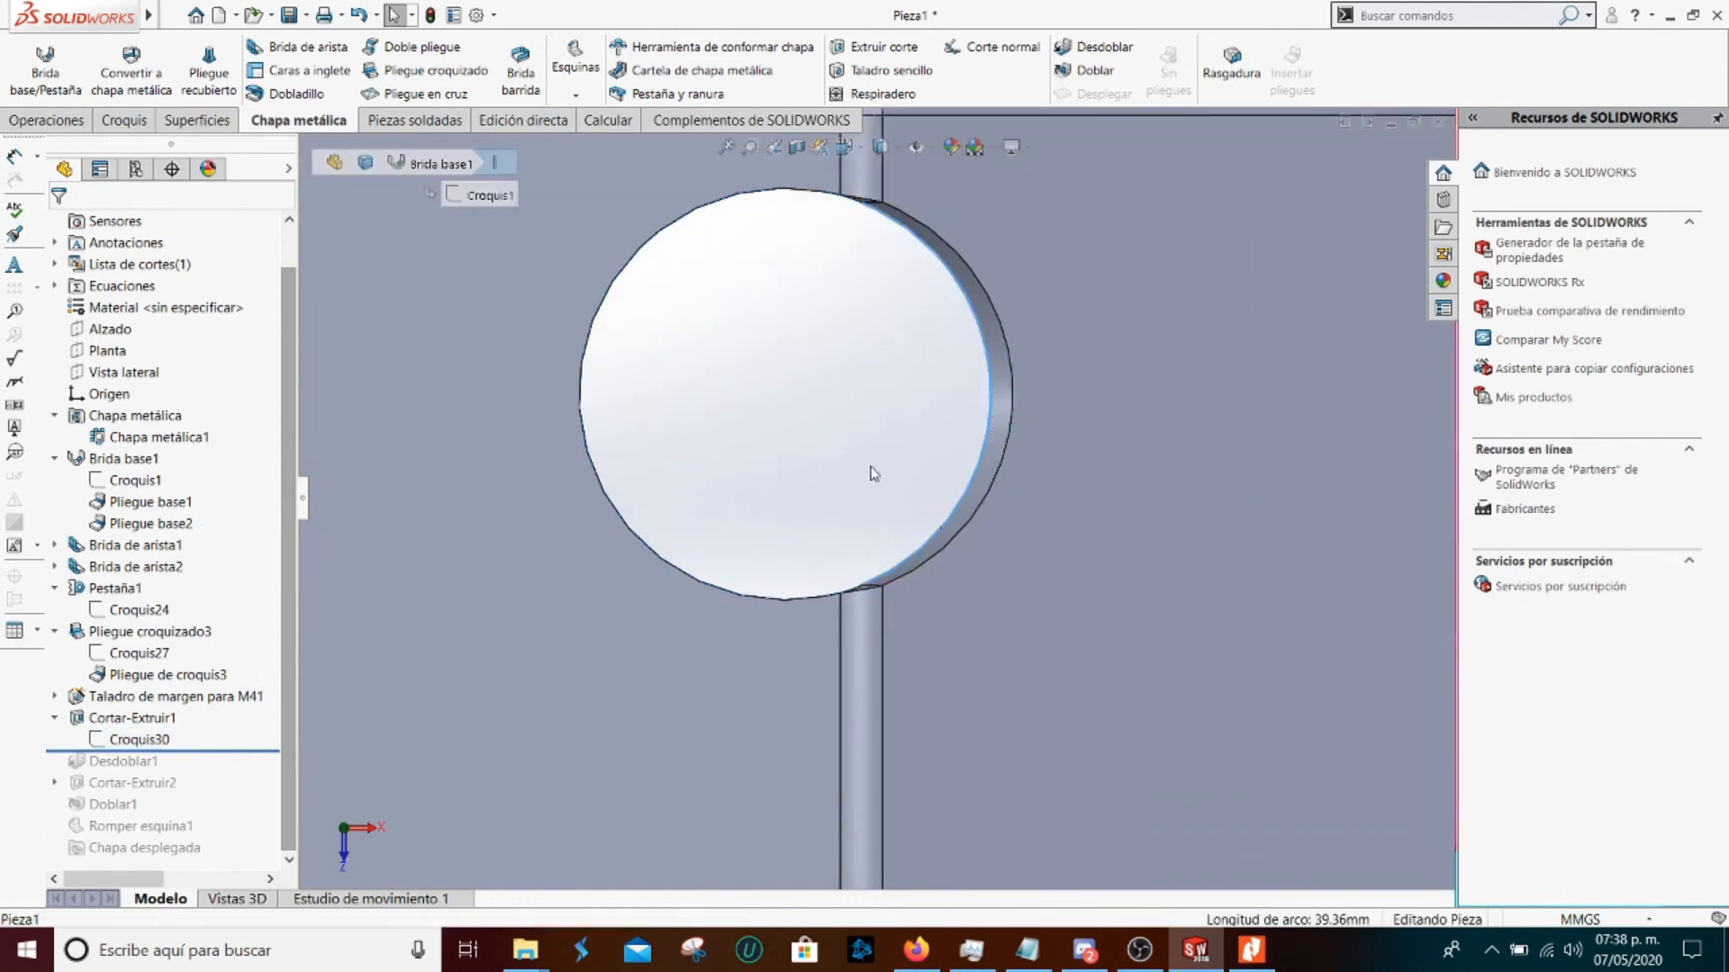
{"action": "left_click", "coordinate": [1008, 399]}
{"action": "scroll", "coordinate": [801, 654], "scroll_direction": "up", "scroll_amount": 5}
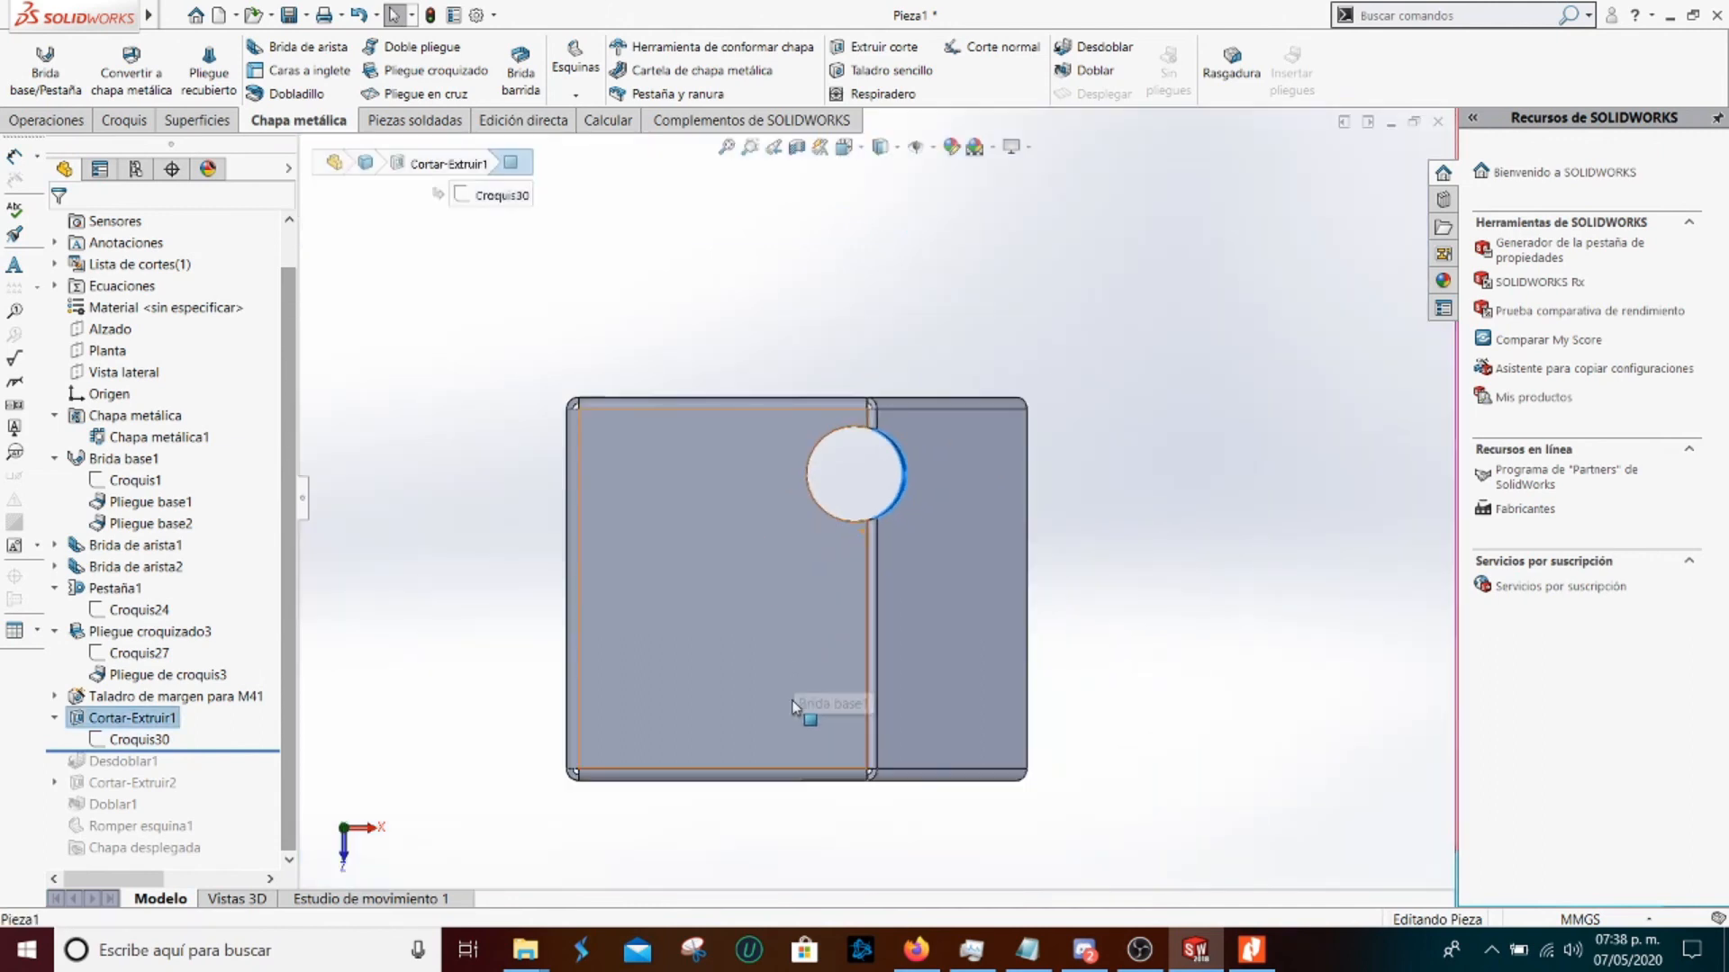
Roll the history forward past Desdoblar1 and inspect the circular cut's shape across the flattened bend
{"action": "scroll", "coordinate": [868, 637], "scroll_direction": "down", "scroll_amount": 1}
{"action": "left_click_drag", "start_coordinate": [112, 748], "coordinate": [204, 770]}
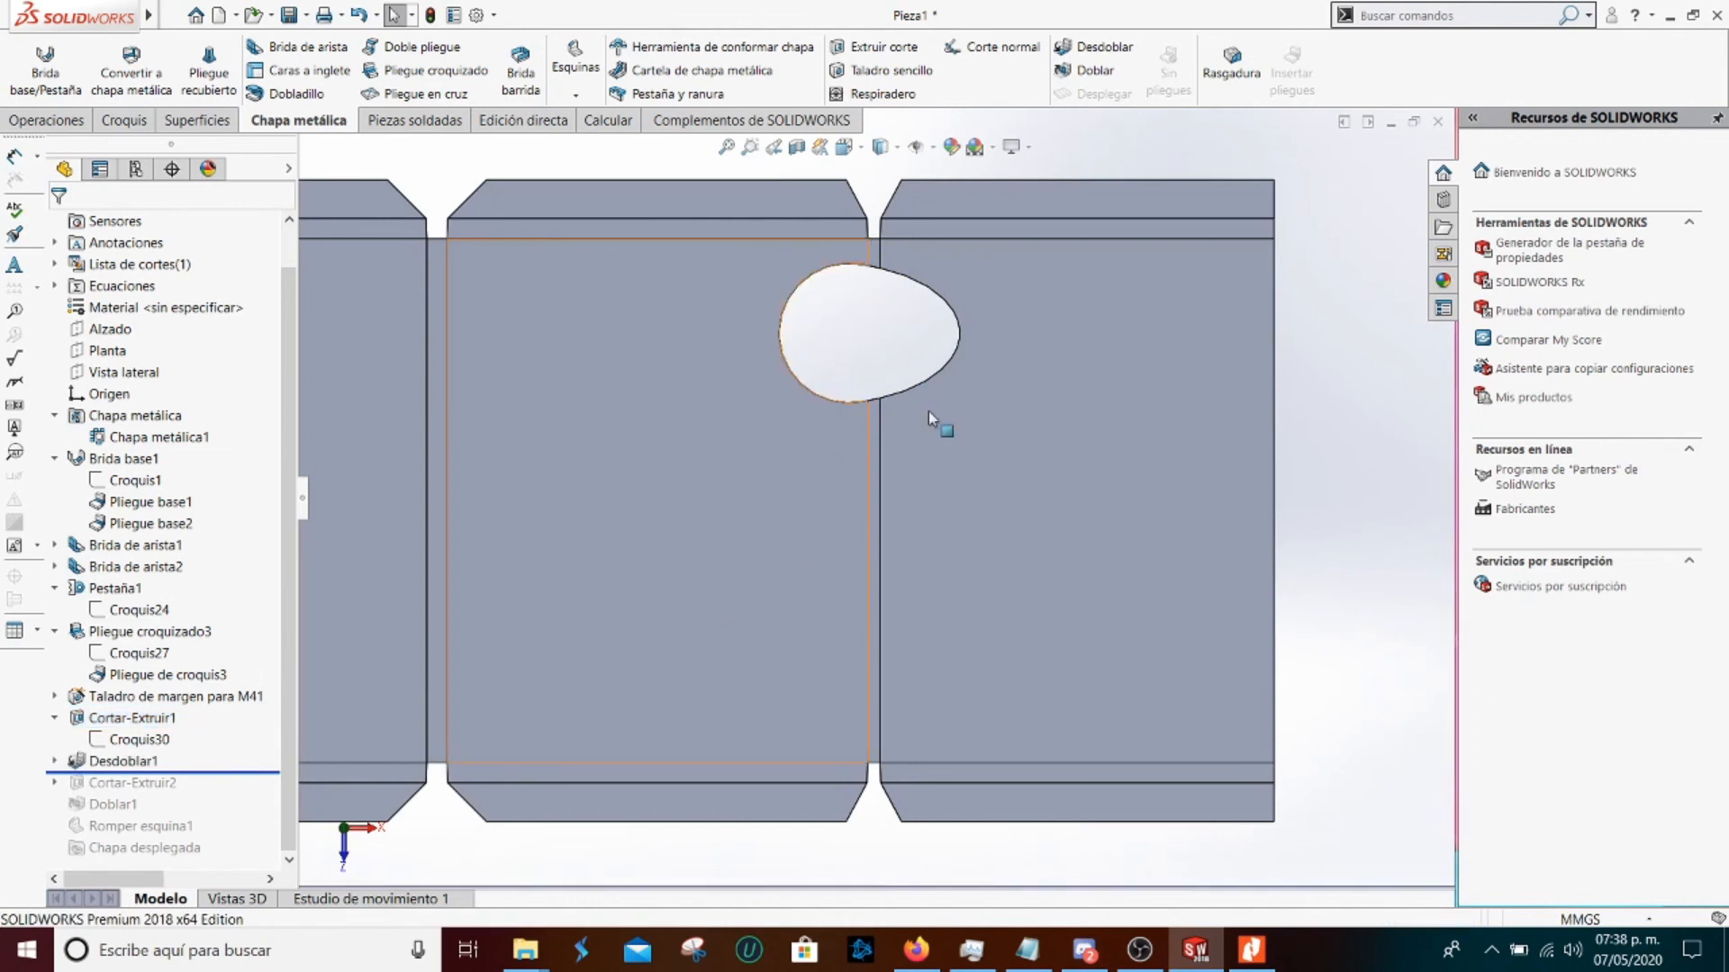
{"action": "scroll", "coordinate": [909, 476], "scroll_direction": "down", "scroll_amount": 1}
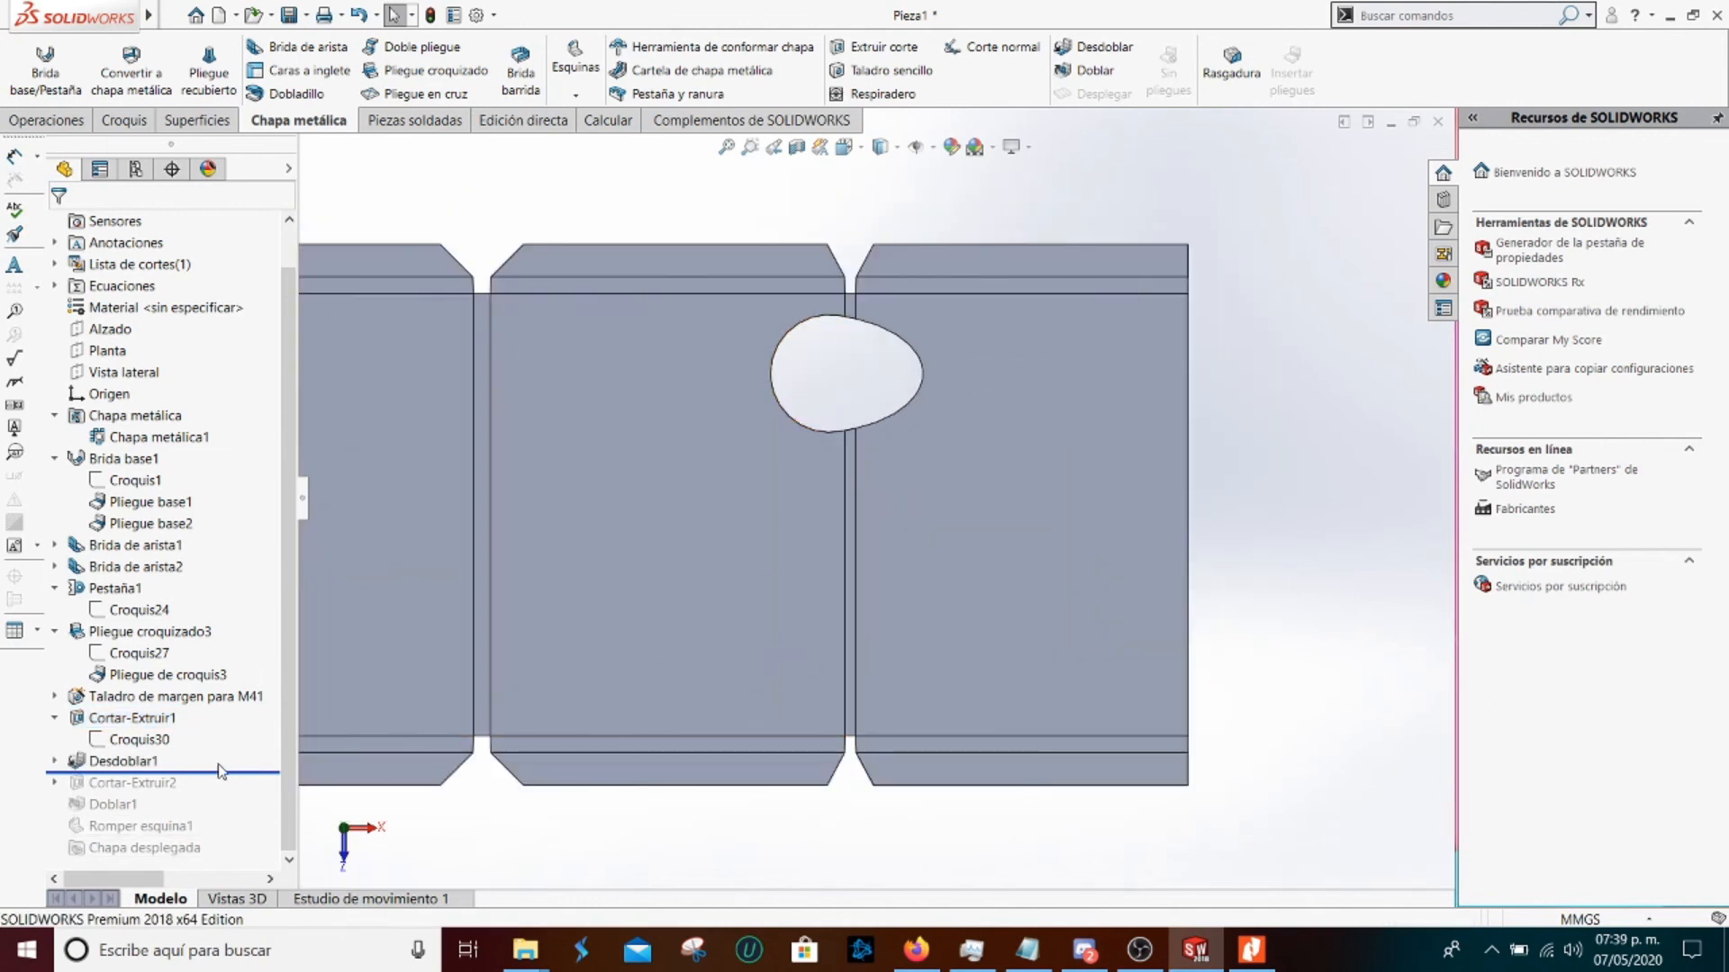
Roll the history forward past Cortar-Extruir2 and Doblar1, and compare the two cuts crossing the refolded bend
{"action": "left_click_drag", "start_coordinate": [241, 772], "coordinate": [243, 807]}
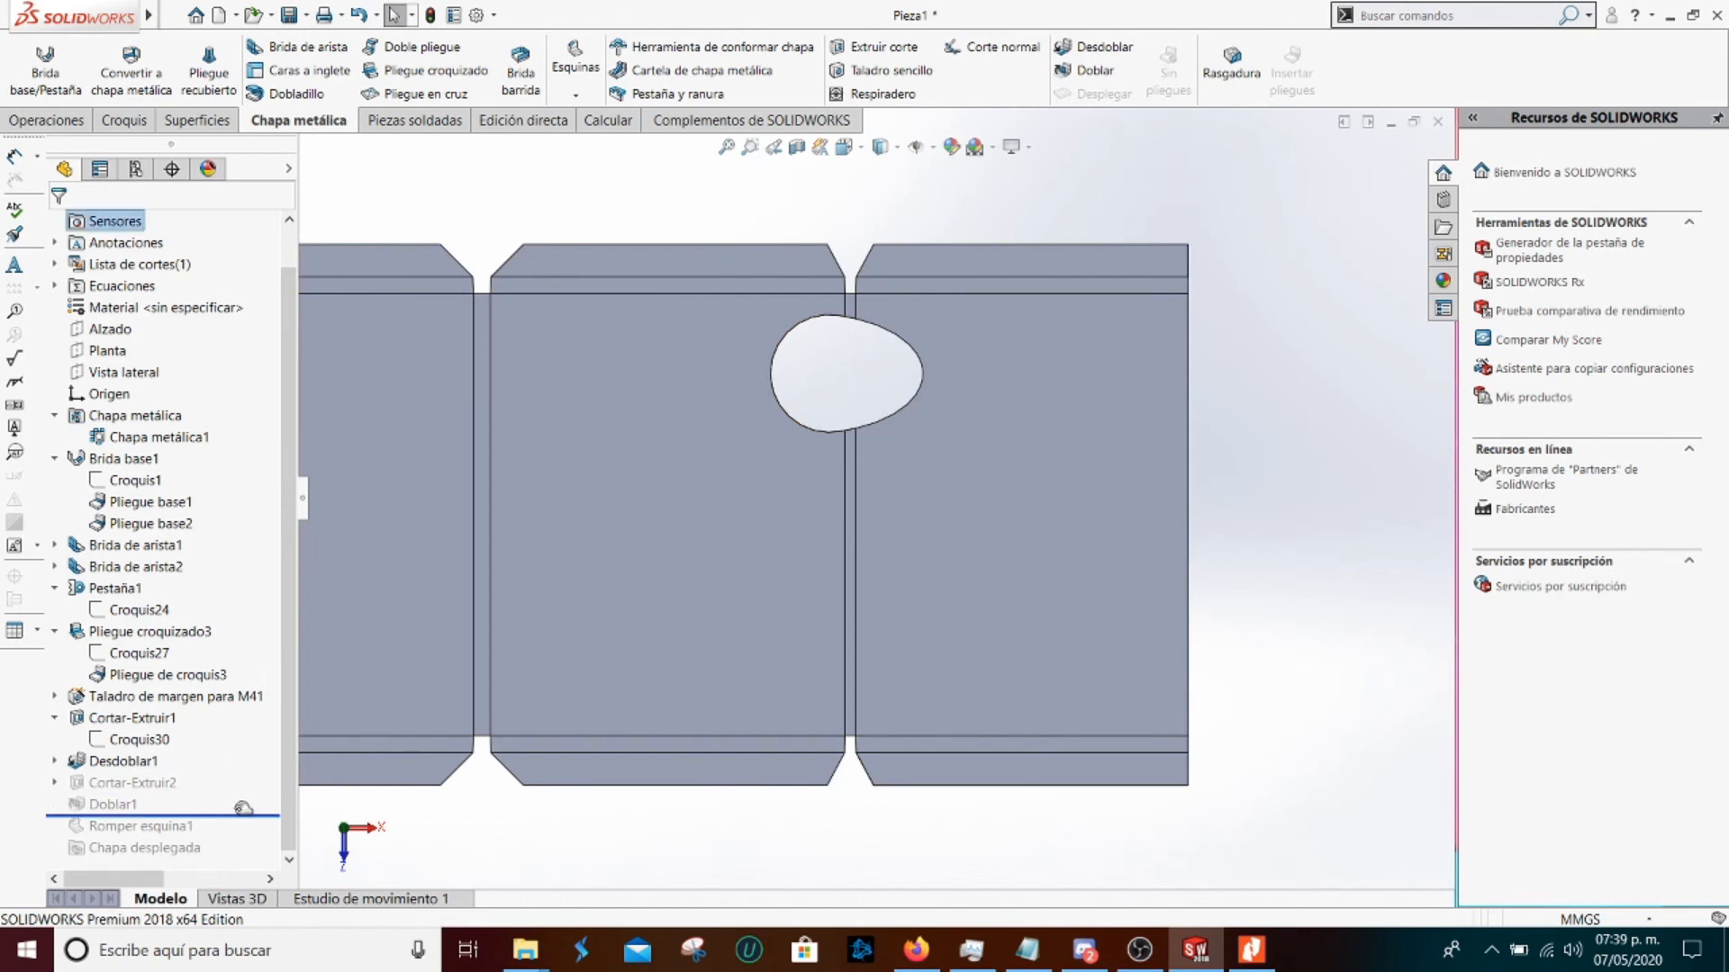
{"action": "scroll", "coordinate": [897, 634], "scroll_direction": "down", "scroll_amount": 3}
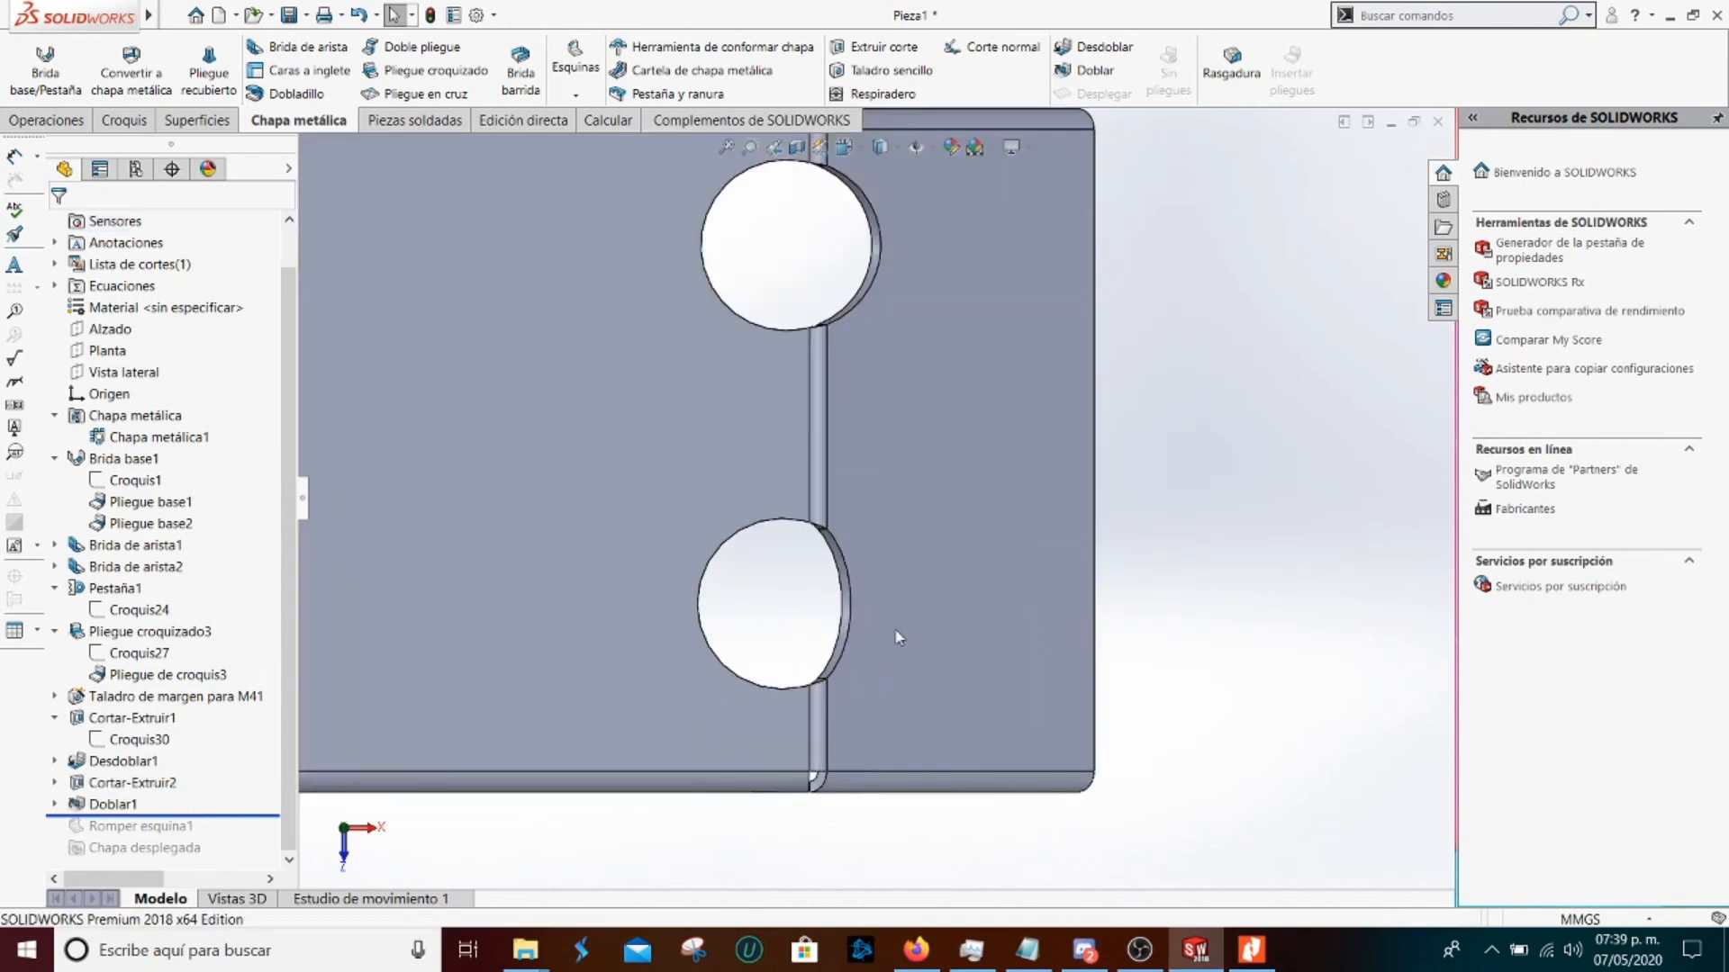
{"action": "scroll", "coordinate": [788, 397], "scroll_direction": "up", "scroll_amount": 3}
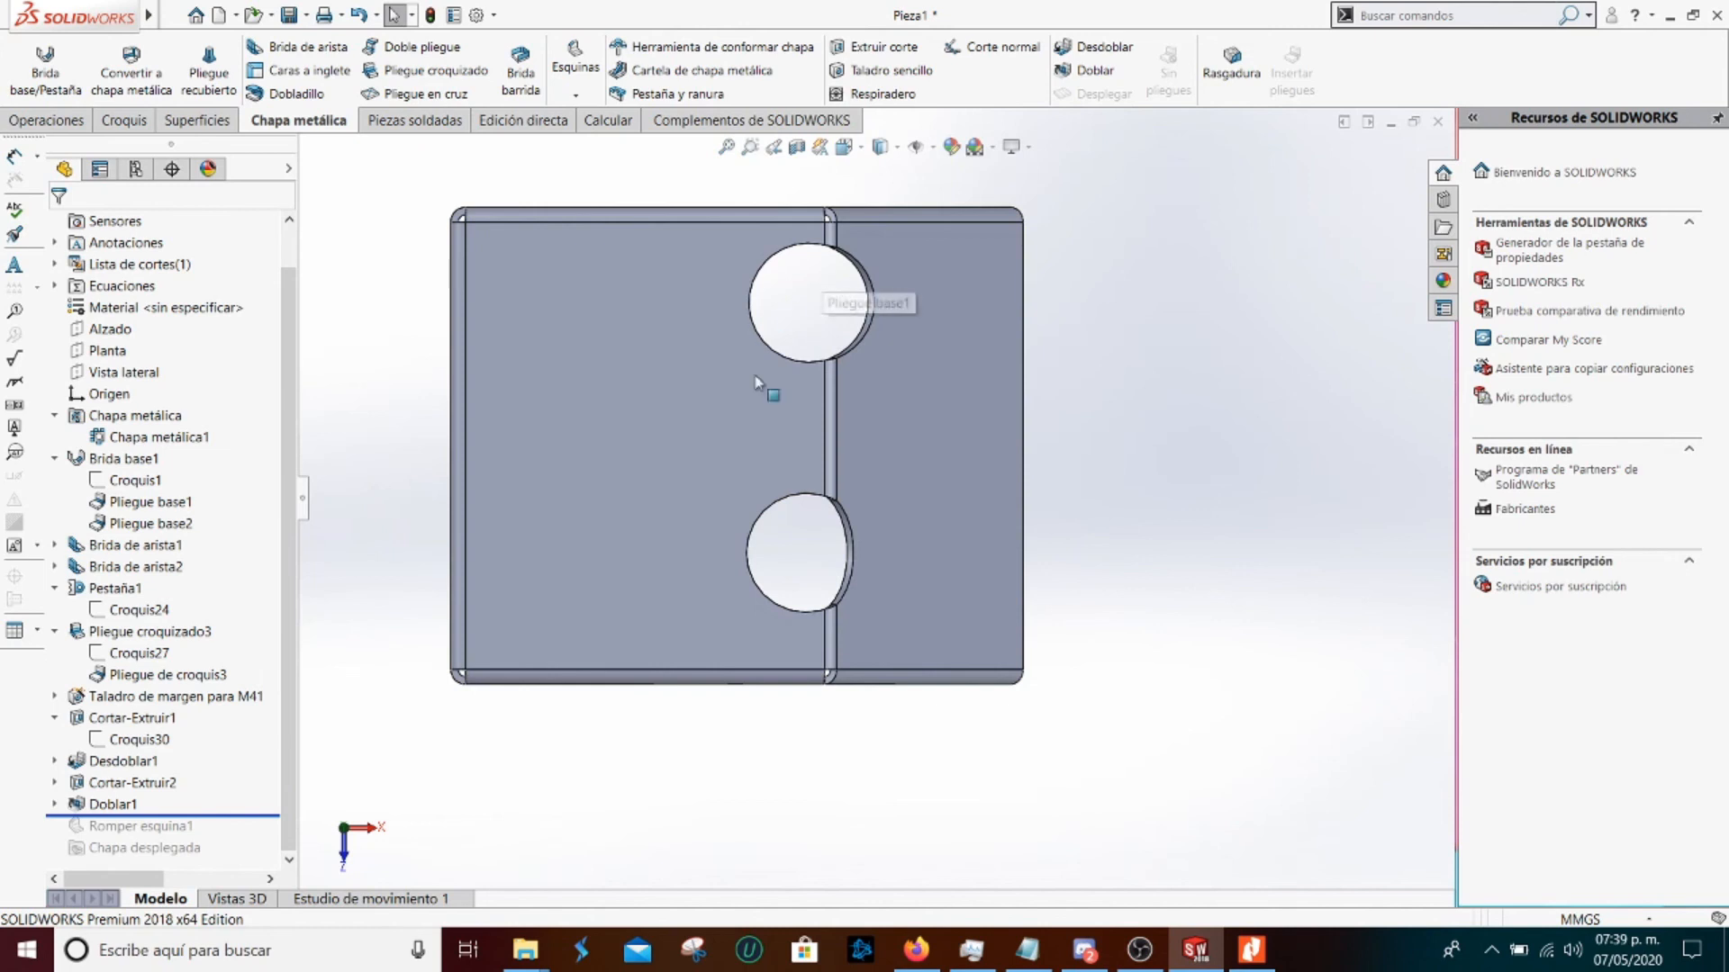
{"action": "scroll", "coordinate": [821, 588], "scroll_direction": "down", "scroll_amount": 2}
{"action": "scroll", "coordinate": [845, 533], "scroll_direction": "up", "scroll_amount": 3}
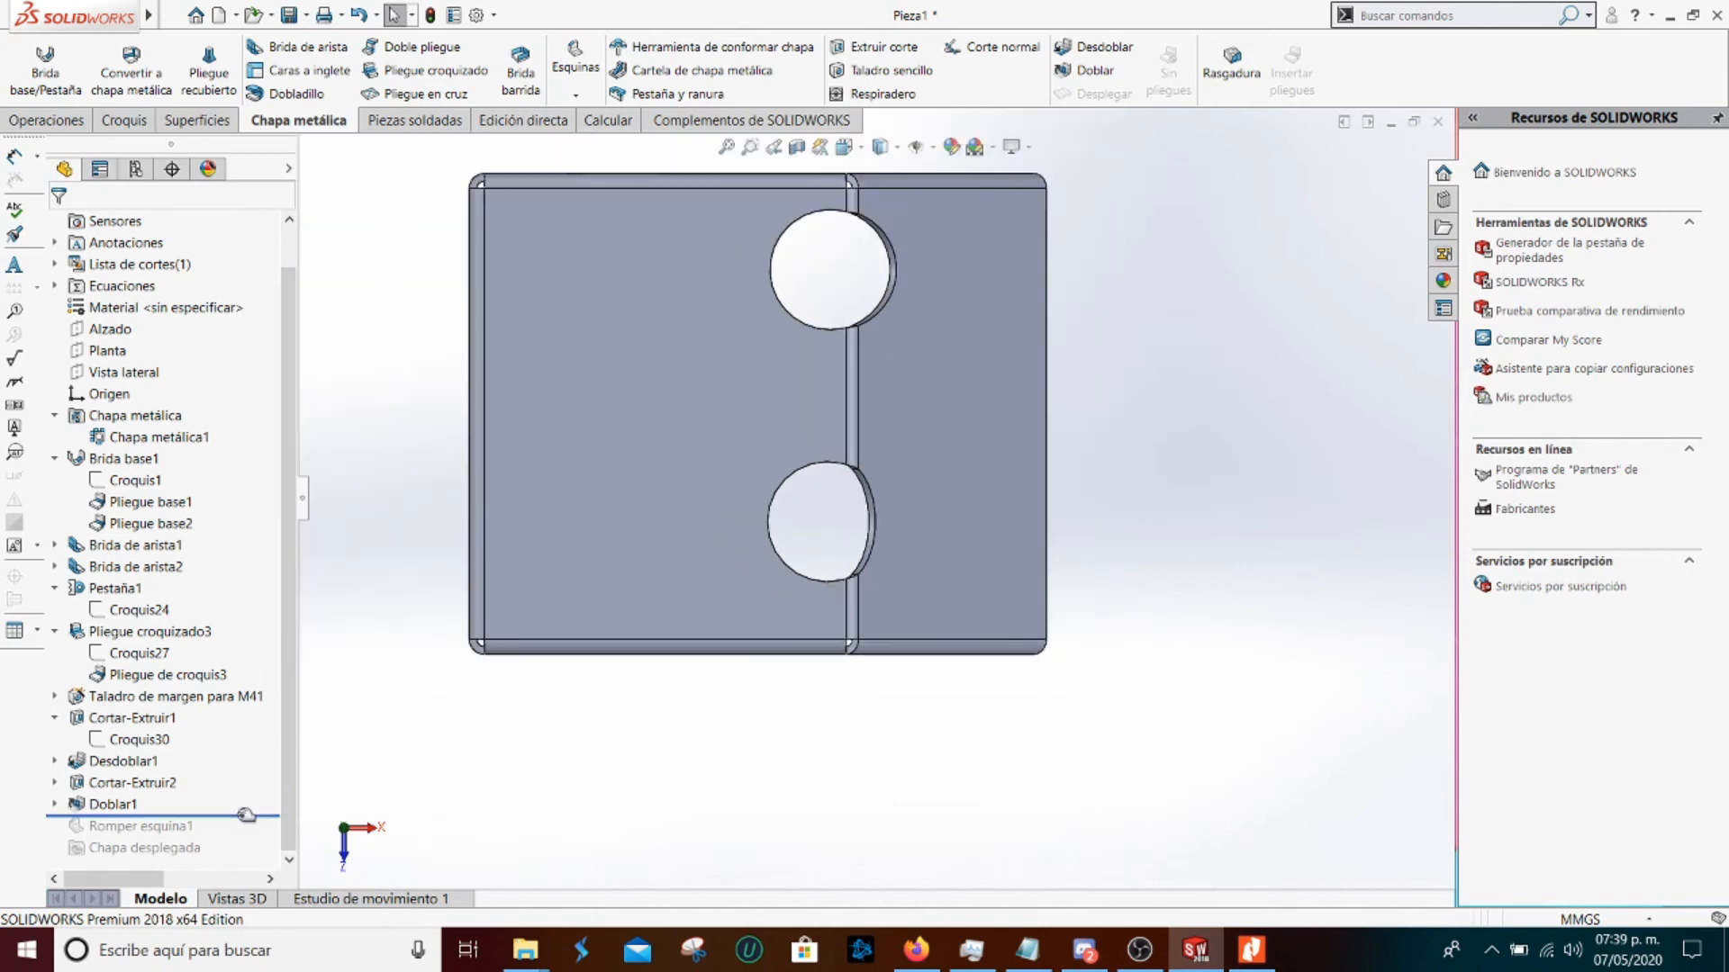
Roll the history to its end past Romper esquina1 and Chapa desplegada, and return from the flat pattern to the folded part
{"action": "left_click_drag", "start_coordinate": [246, 815], "coordinate": [243, 860]}
{"action": "middle_click_drag", "start_coordinate": [854, 771], "coordinate": [783, 552]}
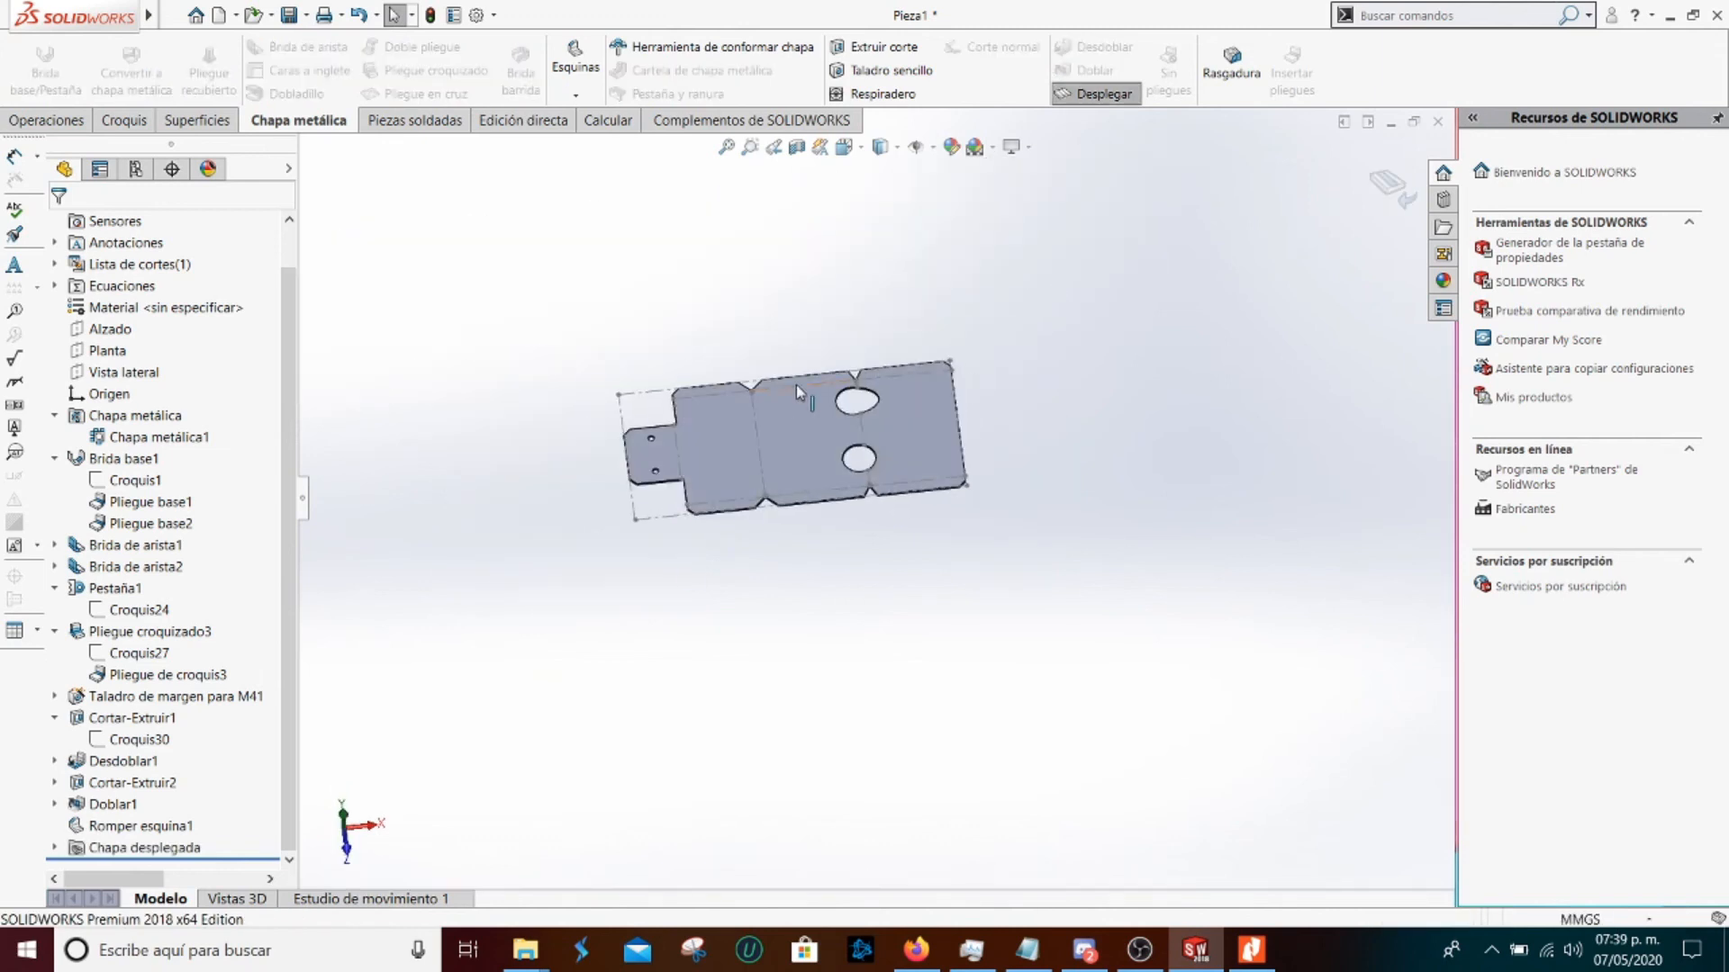
{"action": "scroll", "coordinate": [783, 369], "scroll_direction": "down", "scroll_amount": 3}
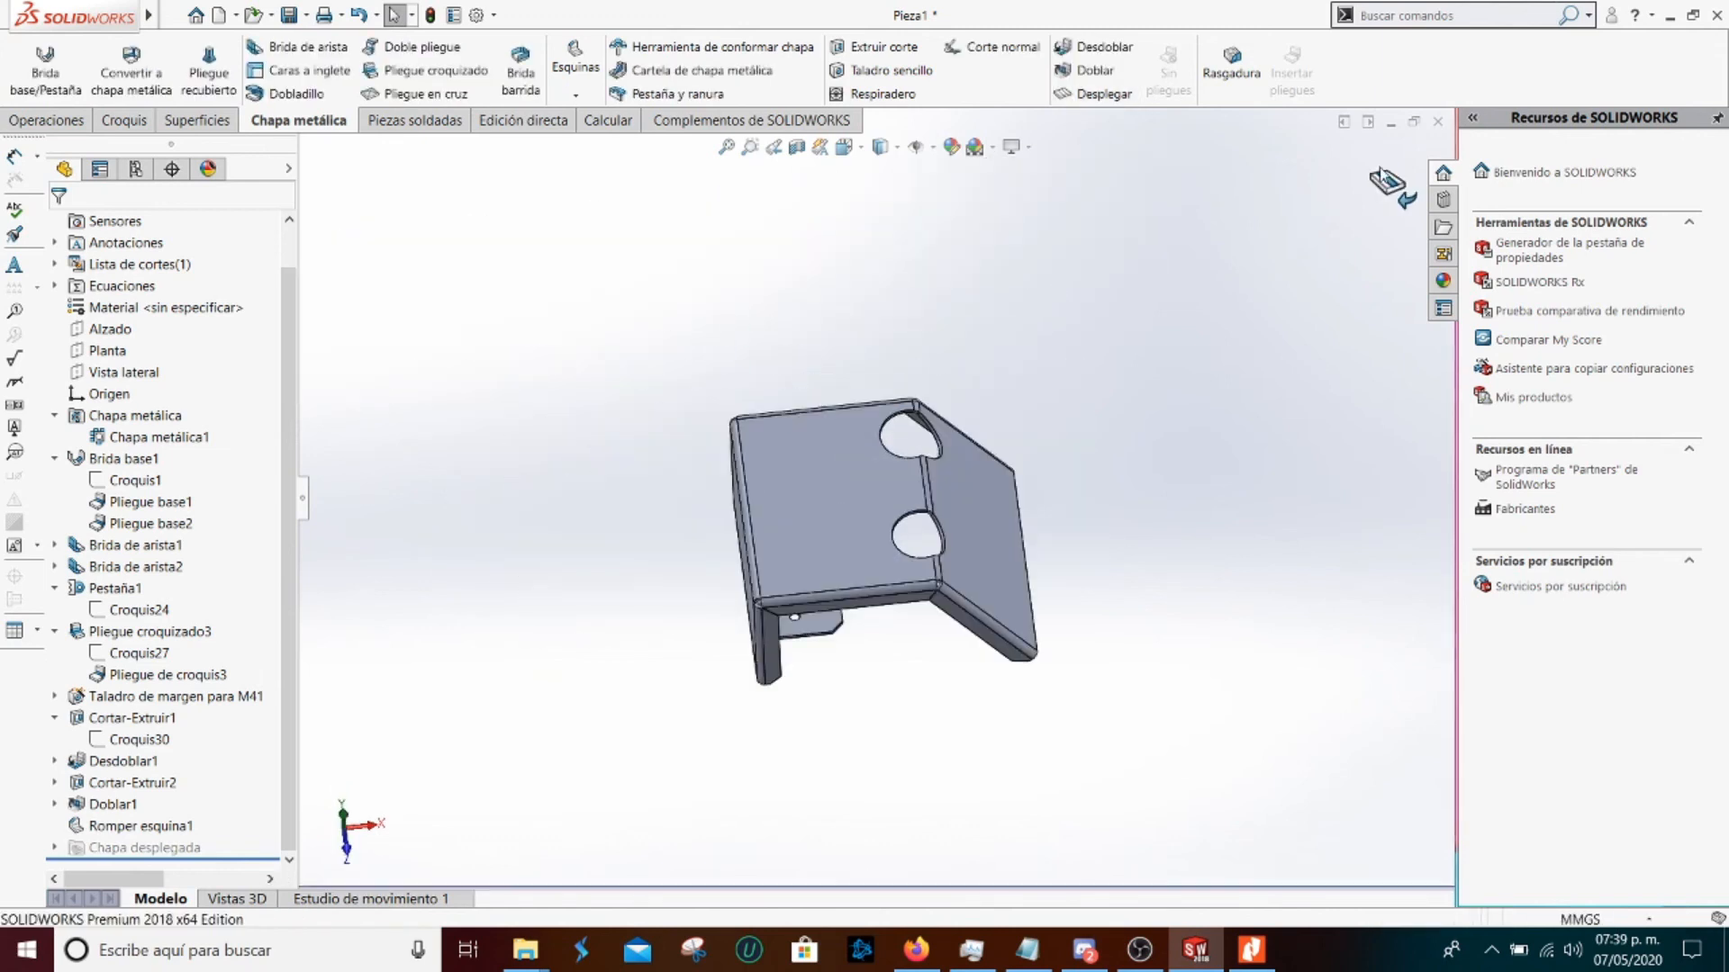
{"action": "left_click", "coordinate": [321, 13]}
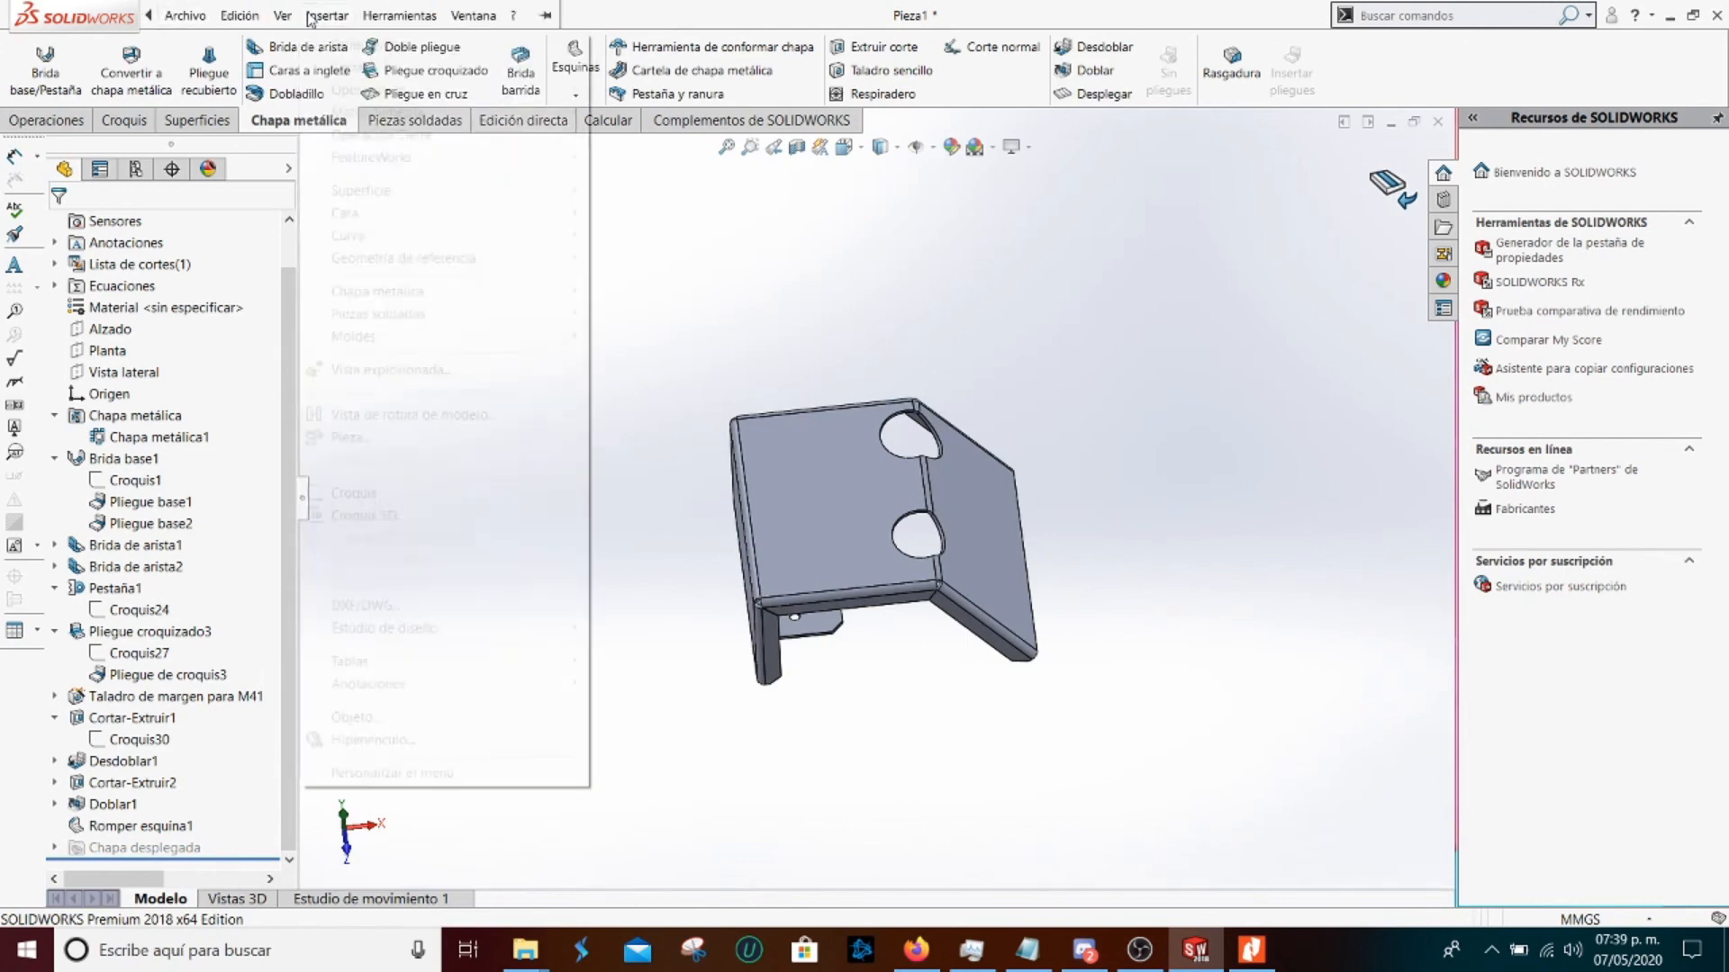